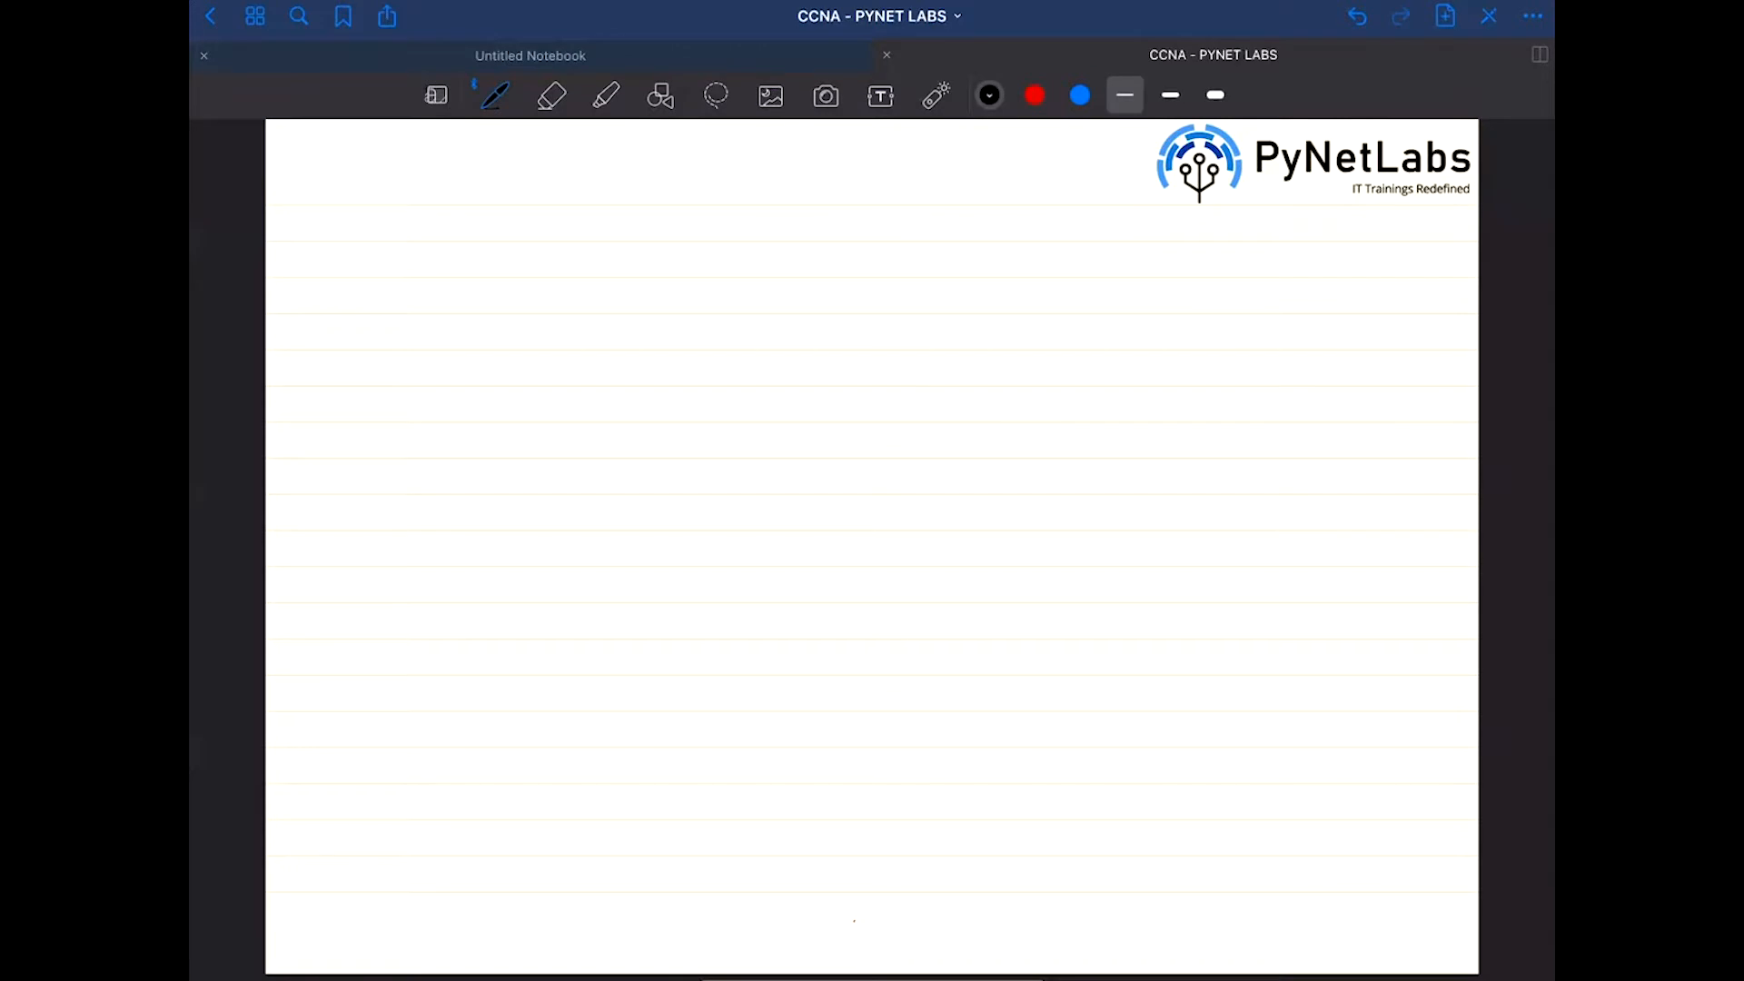
Write the heading "IVR → Inter VLAN Routing" across the top of the page and underline it
{"action": "left_click_drag", "start_coordinate": [569, 221], "coordinate": [569, 240]}
{"action": "left_click_drag", "start_coordinate": [578, 225], "coordinate": [590, 223]}
{"action": "left_click_drag", "start_coordinate": [595, 224], "coordinate": [595, 240]}
{"action": "left_click_drag", "start_coordinate": [594, 224], "coordinate": [705, 241]}
{"action": "left_click_drag", "start_coordinate": [697, 230], "coordinate": [718, 238]}
{"action": "left_click_drag", "start_coordinate": [720, 231], "coordinate": [725, 230]}
{"action": "left_click_drag", "start_coordinate": [737, 230], "coordinate": [746, 229]}
{"action": "left_click_drag", "start_coordinate": [756, 227], "coordinate": [765, 241]}
{"action": "left_click_drag", "start_coordinate": [769, 242], "coordinate": [780, 242]}
{"action": "left_click_drag", "start_coordinate": [790, 228], "coordinate": [791, 242]}
{"action": "left_click_drag", "start_coordinate": [794, 233], "coordinate": [888, 239]}
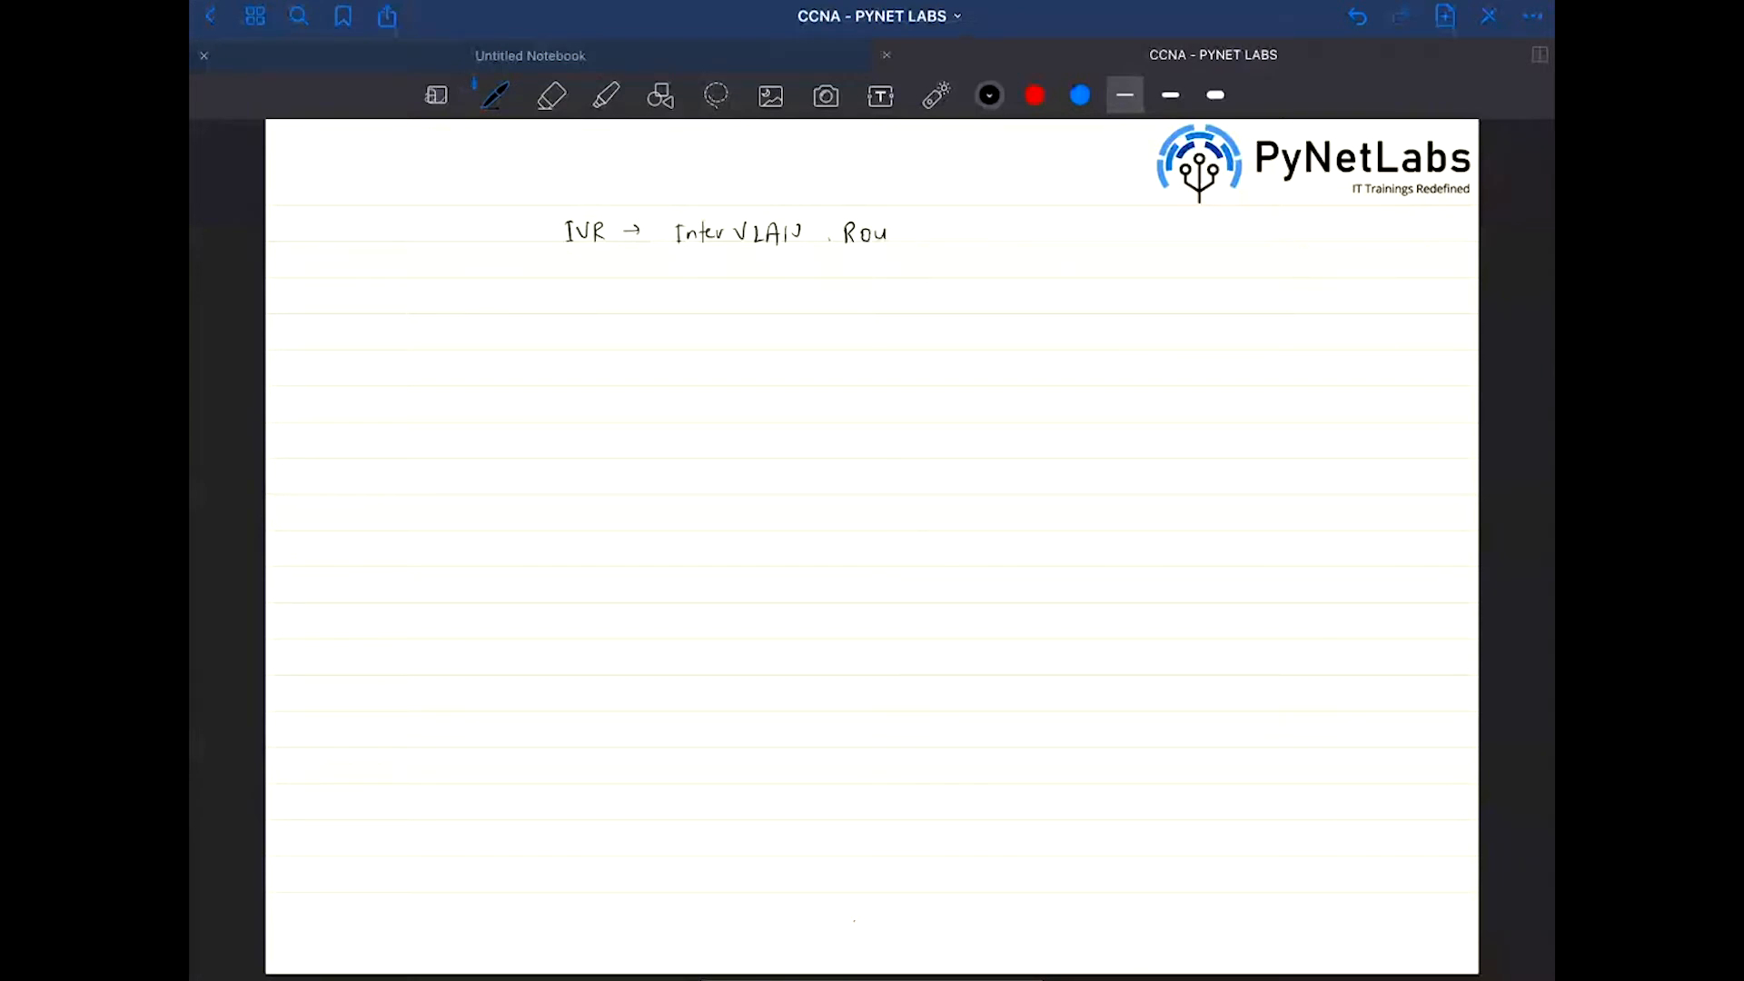
{"action": "mouse_move", "coordinate": [893, 220]}
{"action": "left_mouse_down"}
{"action": "mouse_move", "coordinate": [895, 242]}
{"action": "mouse_move", "coordinate": [924, 239]}
{"action": "left_mouse_up"}
{"action": "left_click_drag", "start_coordinate": [937, 229], "coordinate": [929, 252]}
{"action": "left_click_drag", "start_coordinate": [593, 272], "coordinate": [946, 266]}
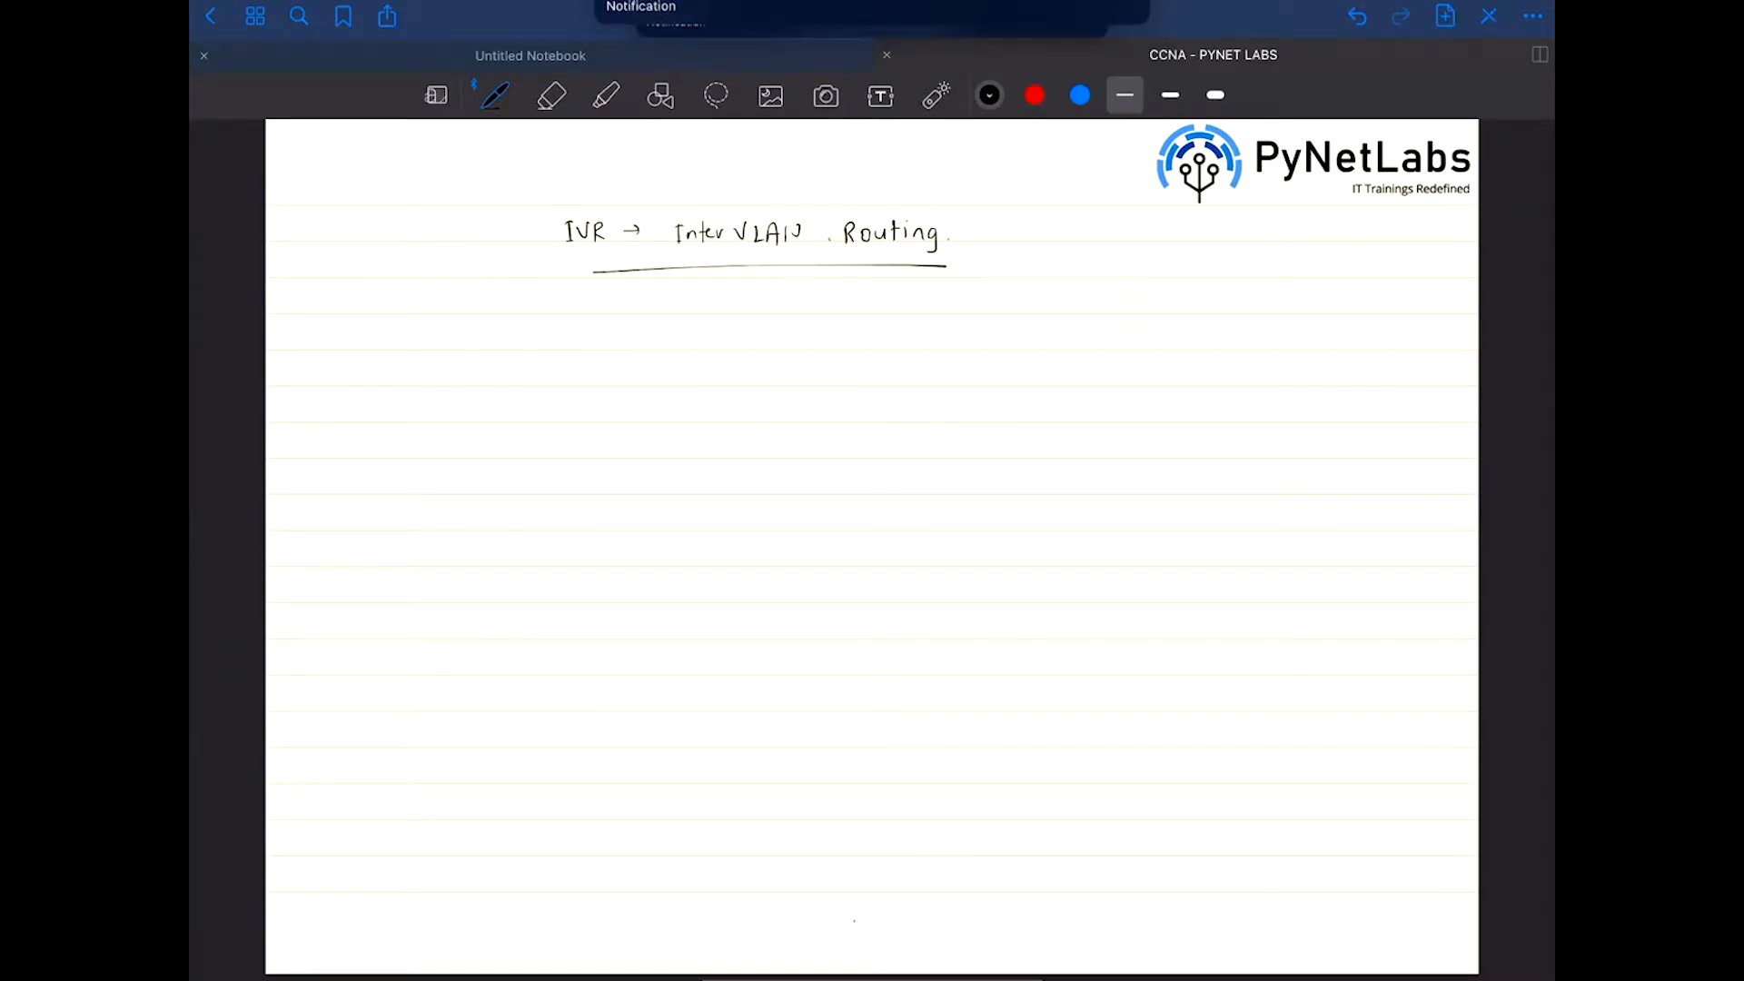
Draw a switch box below the heading with three pairs of link lines running out from it
{"action": "scroll", "coordinate": [872, 547], "scroll_direction": "right", "scroll_amount": 1}
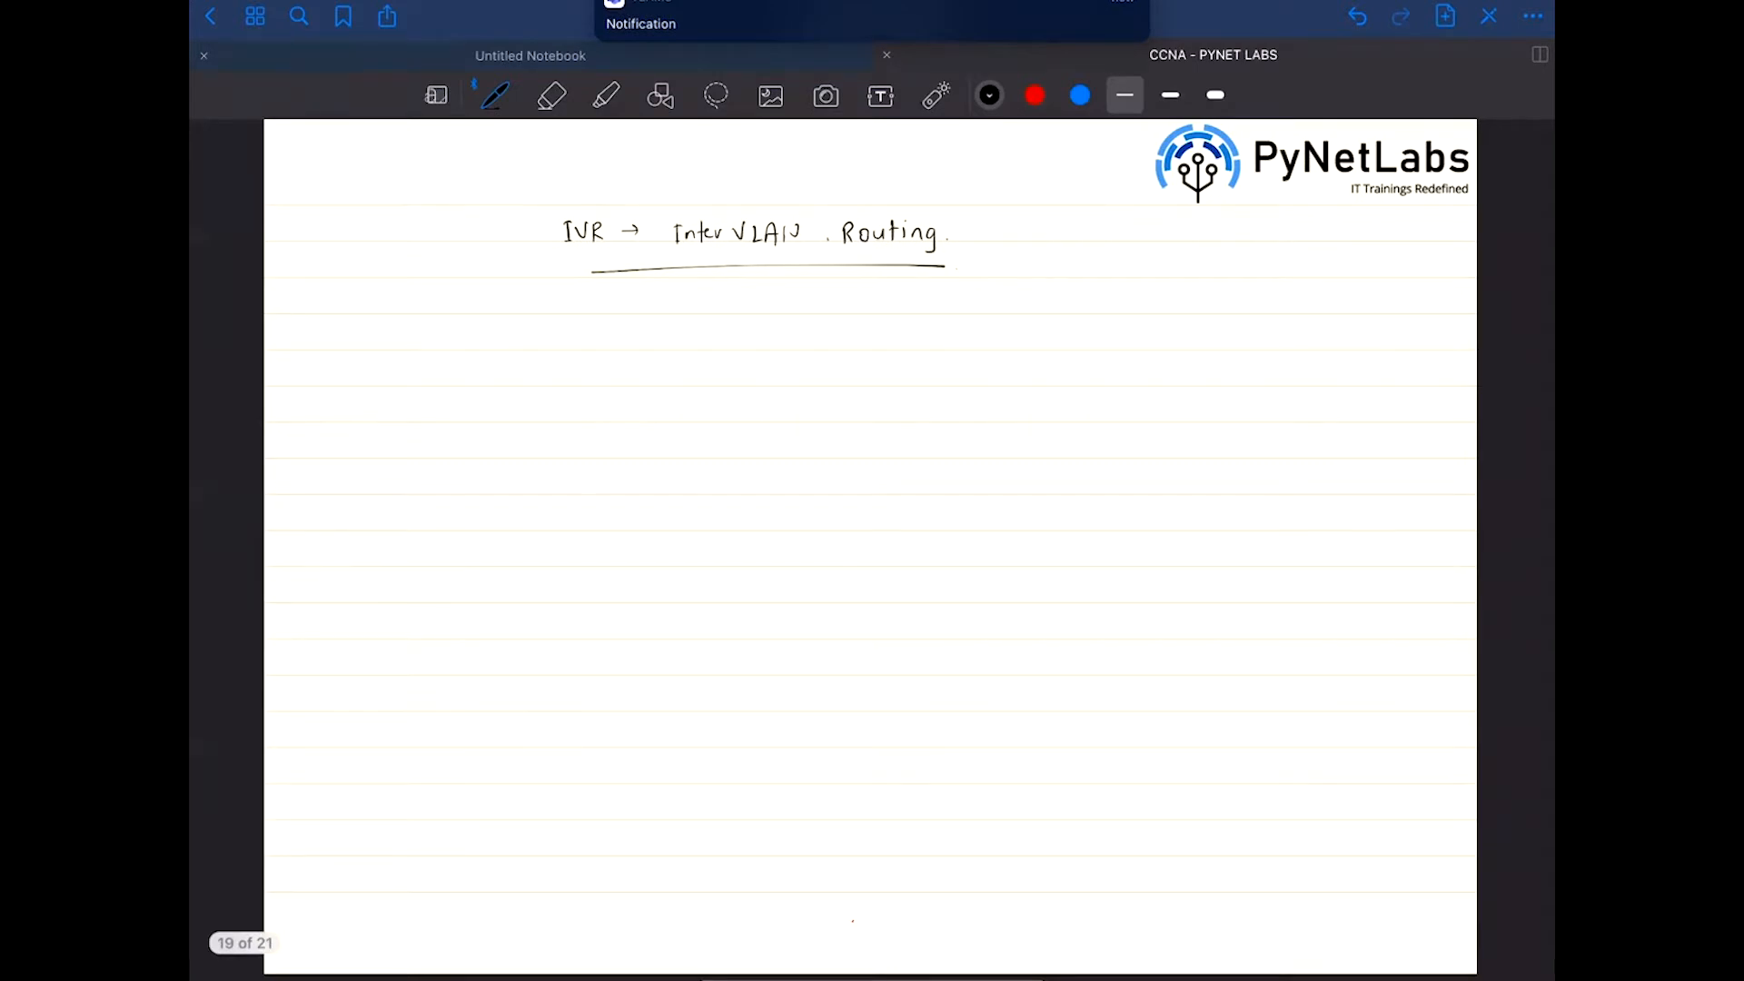
{"action": "mouse_move", "coordinate": [646, 391]}
{"action": "left_mouse_down"}
{"action": "mouse_move", "coordinate": [724, 396]}
{"action": "mouse_move", "coordinate": [702, 397]}
{"action": "left_mouse_up"}
{"action": "left_click_drag", "start_coordinate": [669, 407], "coordinate": [673, 407]}
{"action": "left_click_drag", "start_coordinate": [693, 405], "coordinate": [643, 462]}
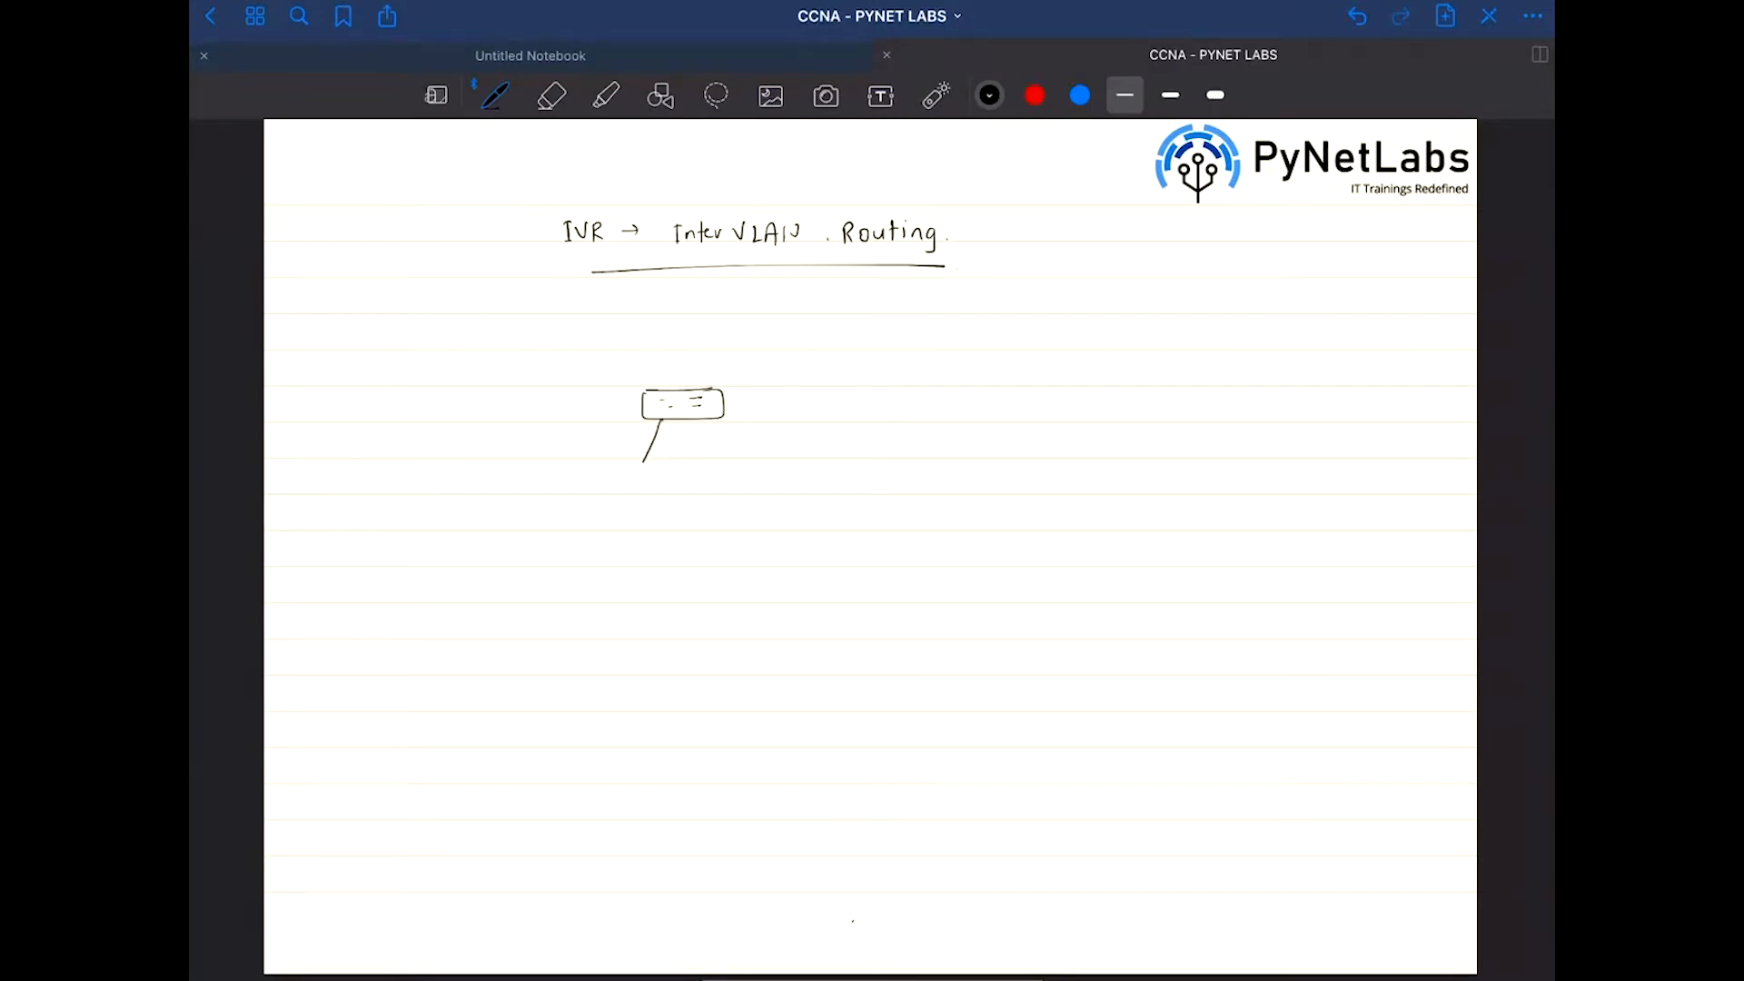
{"action": "left_click_drag", "start_coordinate": [667, 420], "coordinate": [667, 470]}
{"action": "left_click_drag", "start_coordinate": [701, 420], "coordinate": [720, 470]}
{"action": "left_click_drag", "start_coordinate": [711, 419], "coordinate": [770, 462]}
{"action": "left_click_drag", "start_coordinate": [636, 400], "coordinate": [558, 425]}
{"action": "left_click_drag", "start_coordinate": [637, 408], "coordinate": [524, 460]}
Label the ends of the three link pairs vlan10, vlan20 and vlan30, and circle each group
{"action": "left_click_drag", "start_coordinate": [470, 424], "coordinate": [466, 424]}
{"action": "left_click_drag", "start_coordinate": [461, 453], "coordinate": [470, 452]}
{"action": "left_click_drag", "start_coordinate": [472, 445], "coordinate": [496, 456]}
{"action": "left_click_drag", "start_coordinate": [505, 443], "coordinate": [522, 433]}
{"action": "mouse_move", "coordinate": [648, 469]}
{"action": "left_mouse_down"}
{"action": "mouse_move", "coordinate": [682, 487]}
{"action": "mouse_move", "coordinate": [616, 473]}
{"action": "mouse_move", "coordinate": [637, 510]}
{"action": "left_mouse_up"}
{"action": "mouse_move", "coordinate": [642, 502]}
{"action": "left_mouse_down"}
{"action": "mouse_move", "coordinate": [769, 447]}
{"action": "mouse_move", "coordinate": [760, 498]}
{"action": "mouse_move", "coordinate": [785, 499]}
{"action": "left_mouse_up"}
{"action": "left_click_drag", "start_coordinate": [787, 488], "coordinate": [788, 505]}
{"action": "left_click_drag", "start_coordinate": [806, 484], "coordinate": [805, 485]}
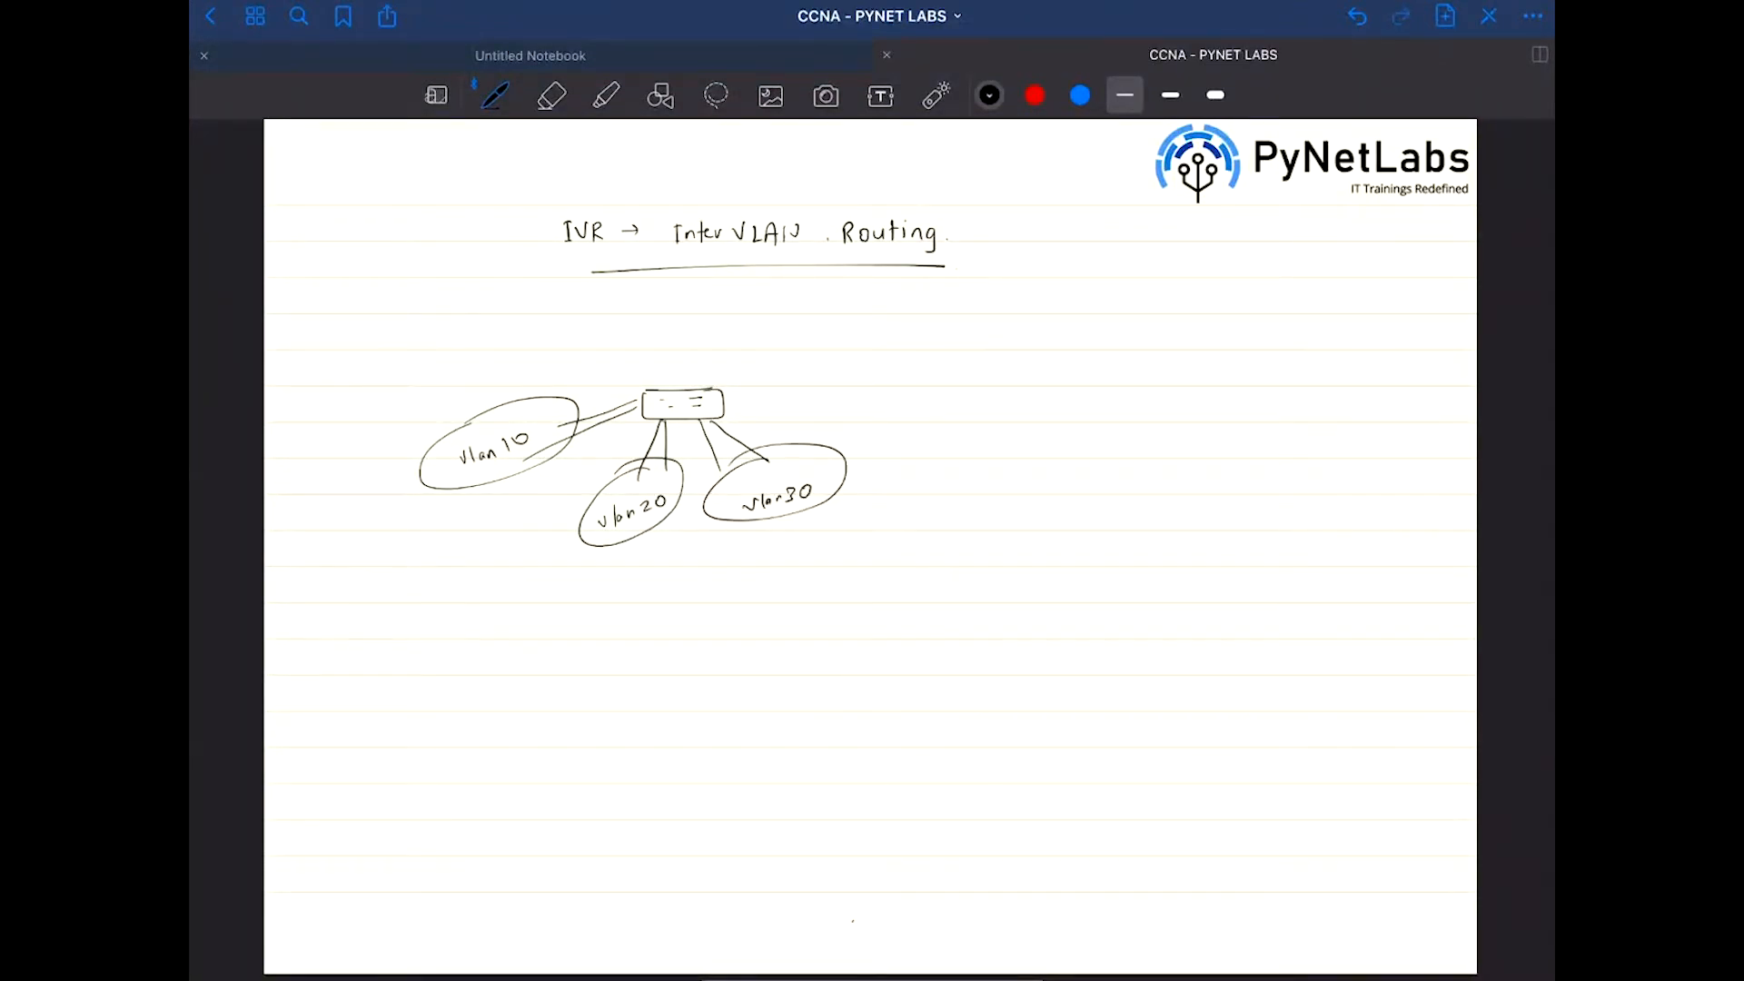
Draw a curve spanning beneath the three VLAN groups and write the shared network 192.168.1.0/24 under it
{"action": "left_click_drag", "start_coordinate": [446, 545], "coordinate": [812, 544]}
{"action": "left_click_drag", "start_coordinate": [588, 609], "coordinate": [600, 635]}
{"action": "left_click_drag", "start_coordinate": [603, 614], "coordinate": [632, 629]}
{"action": "left_click_drag", "start_coordinate": [646, 608], "coordinate": [654, 627]}
{"action": "mouse_move", "coordinate": [660, 607]}
{"action": "left_mouse_down"}
{"action": "mouse_move", "coordinate": [659, 627]}
{"action": "mouse_move", "coordinate": [677, 614]}
{"action": "left_mouse_up"}
{"action": "left_click_drag", "start_coordinate": [695, 597], "coordinate": [692, 622]}
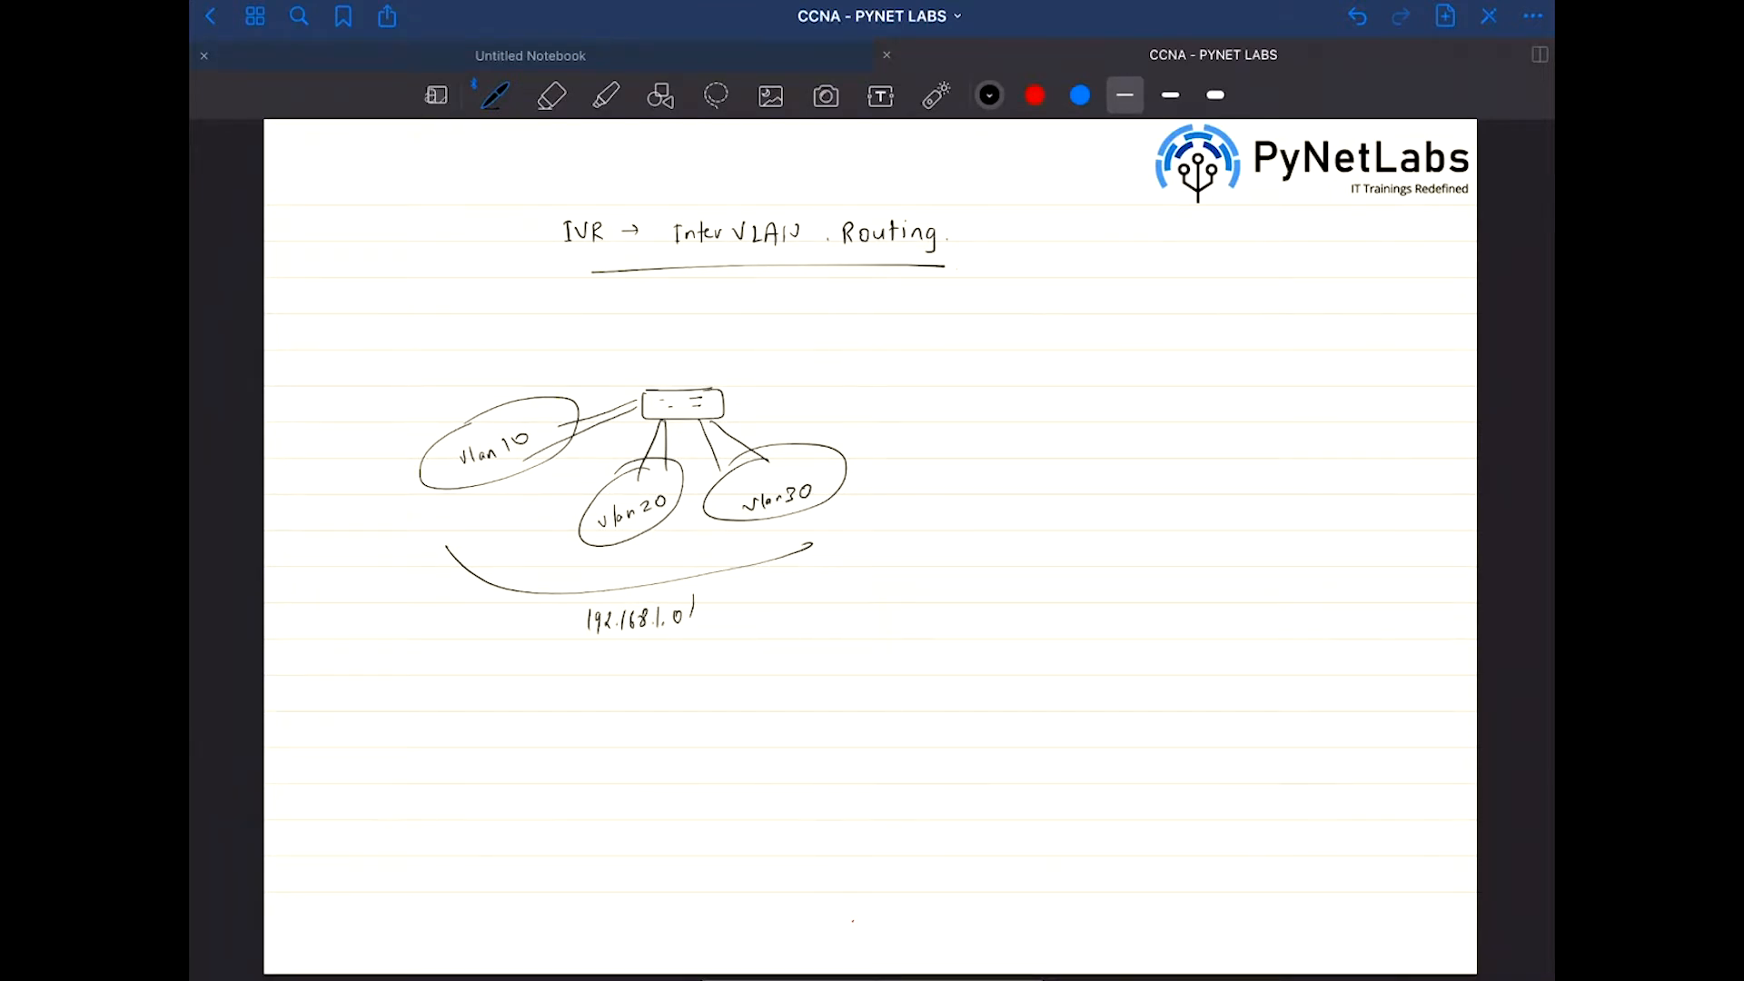
Draw arrows from vlan10 to vlan20 and from vlan20 to vlan30, and cross out both
{"action": "scroll", "coordinate": [691, 527], "scroll_direction": "up", "scroll_amount": 5}
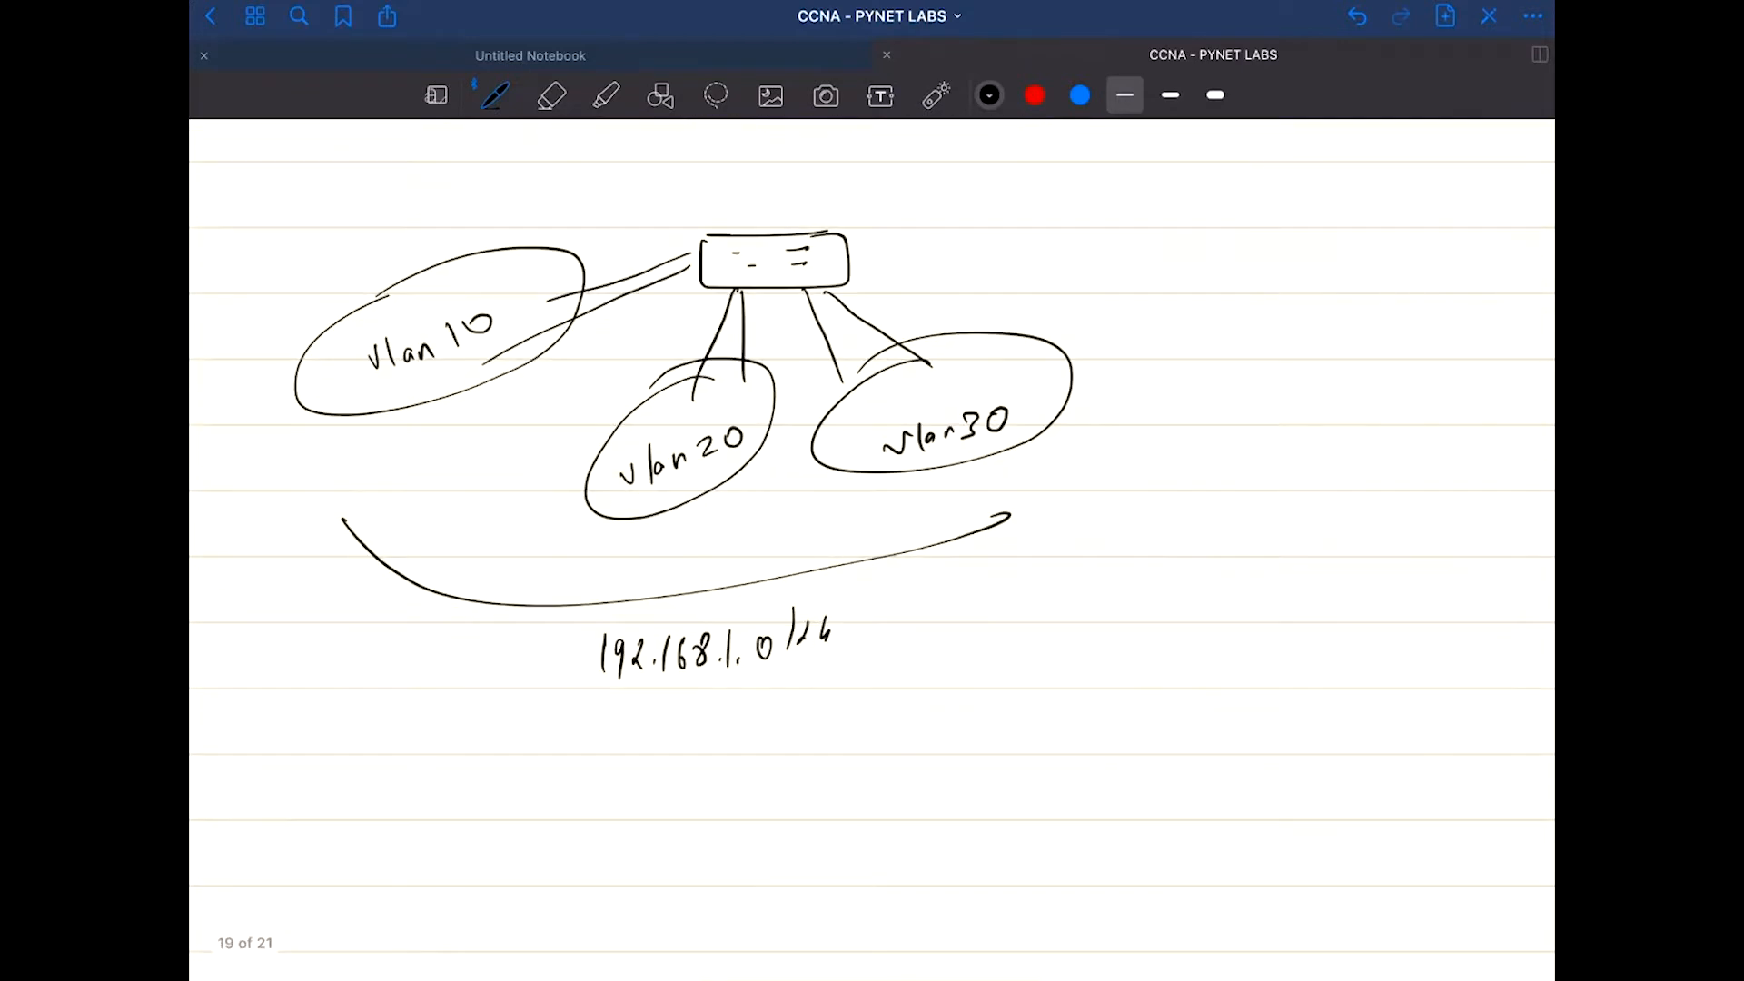
{"action": "left_click_drag", "start_coordinate": [450, 418], "coordinate": [621, 488]}
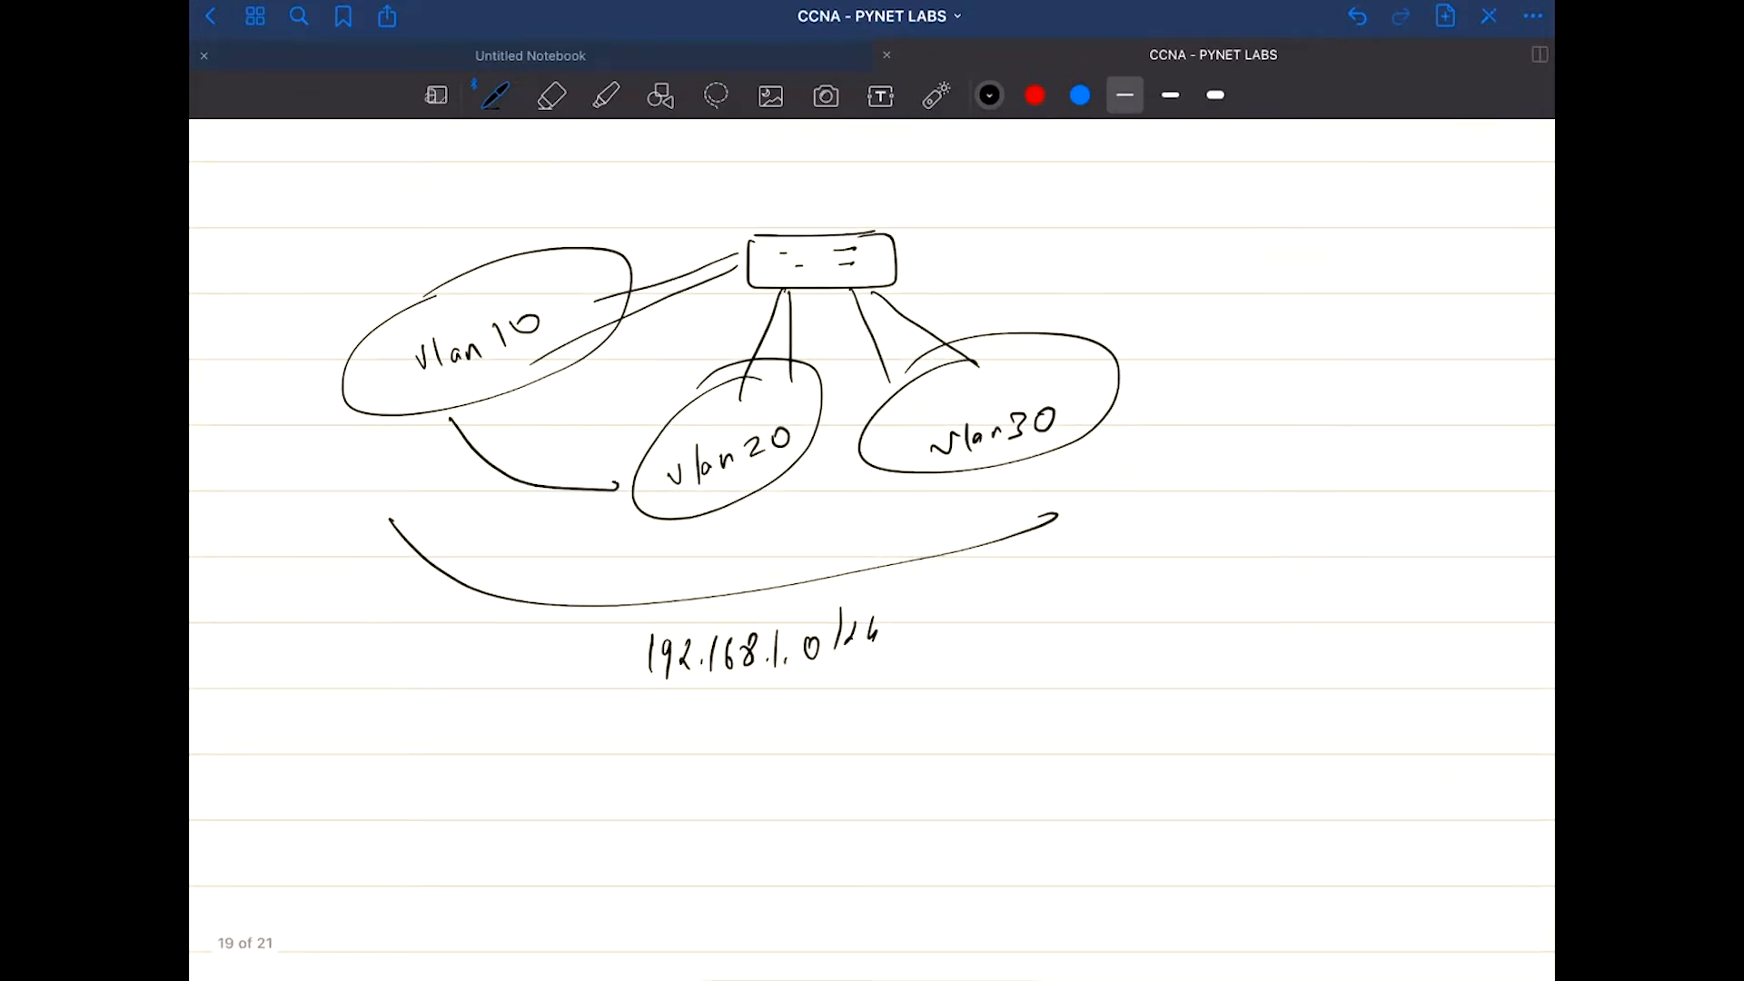
{"action": "mouse_move", "coordinate": [777, 479]}
{"action": "left_mouse_down"}
{"action": "mouse_move", "coordinate": [851, 471]}
{"action": "mouse_move", "coordinate": [810, 500]}
{"action": "left_mouse_up"}
{"action": "left_click_drag", "start_coordinate": [812, 480], "coordinate": [797, 499]}
{"action": "left_click_drag", "start_coordinate": [507, 469], "coordinate": [524, 495]}
{"action": "left_click_drag", "start_coordinate": [524, 469], "coordinate": [504, 499]}
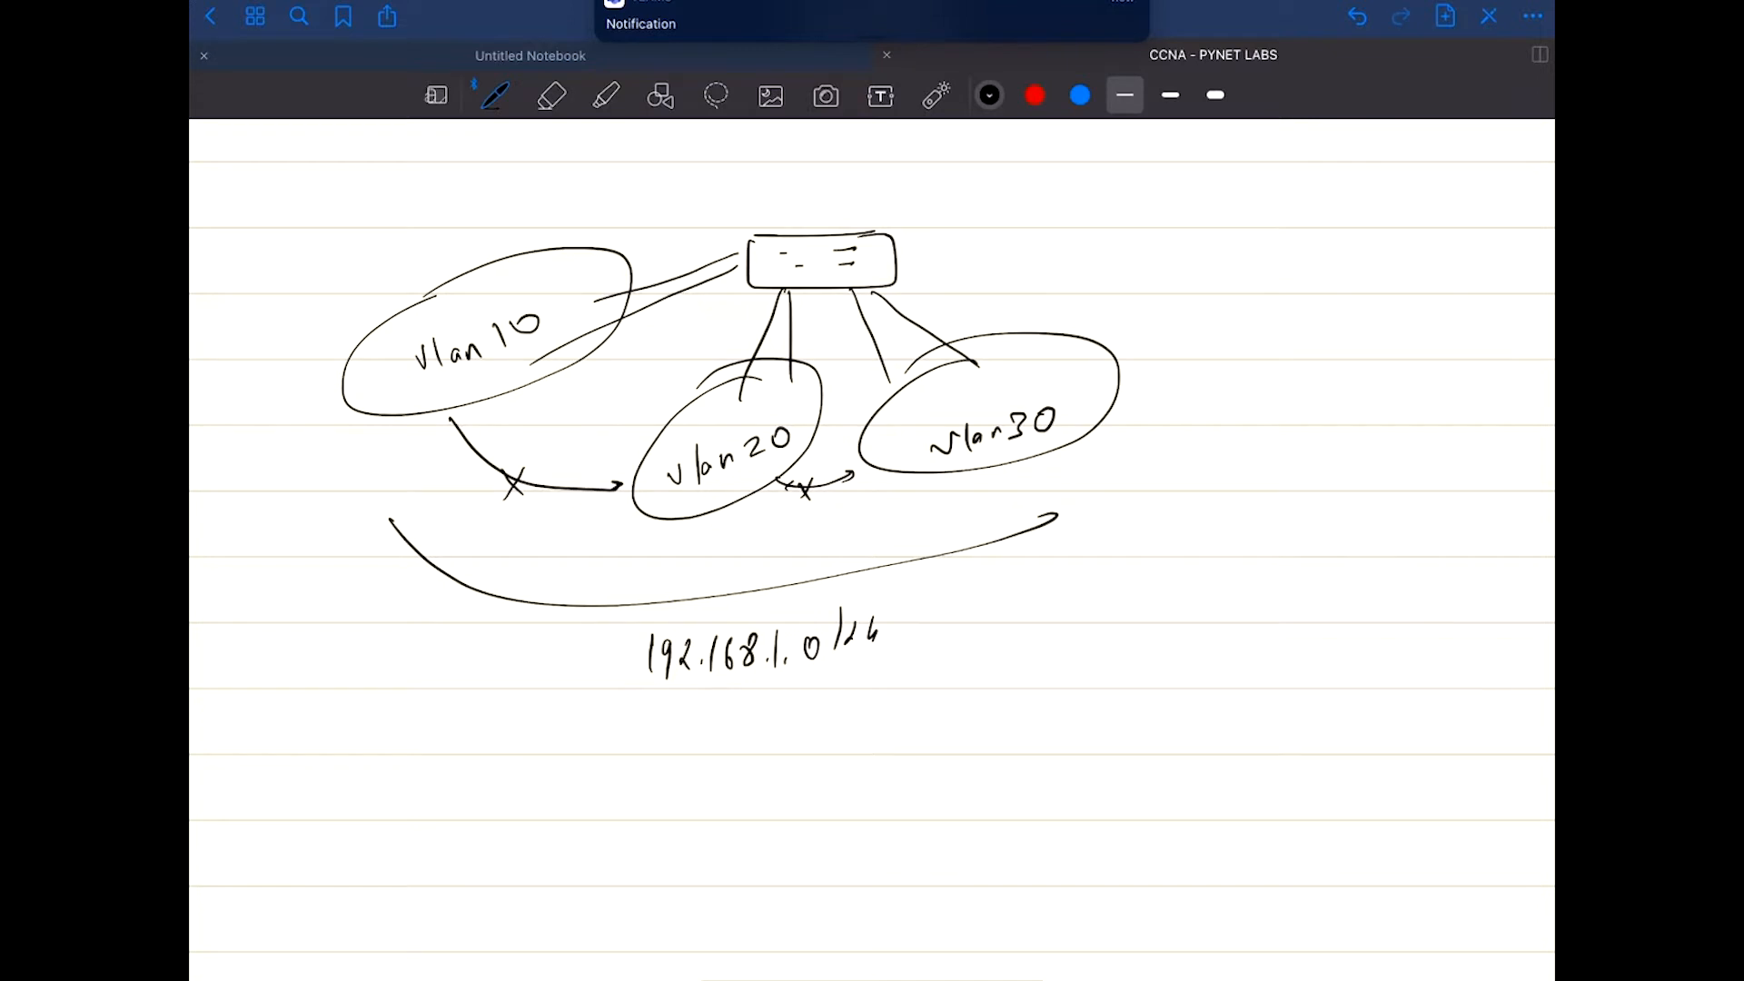
Erase the whole switch and VLAN diagram below the heading and return to the pen
{"action": "scroll", "coordinate": [872, 549], "scroll_direction": "down", "scroll_amount": 5}
{"action": "left_click", "coordinate": [552, 95]}
{"action": "mouse_move", "coordinate": [656, 565]}
{"action": "left_mouse_down"}
{"action": "mouse_move", "coordinate": [596, 573]}
{"action": "mouse_move", "coordinate": [554, 654]}
{"action": "mouse_move", "coordinate": [580, 478]}
{"action": "mouse_move", "coordinate": [413, 455]}
{"action": "mouse_move", "coordinate": [518, 534]}
{"action": "mouse_move", "coordinate": [420, 565]}
{"action": "left_mouse_up"}
{"action": "left_click", "coordinate": [495, 95]}
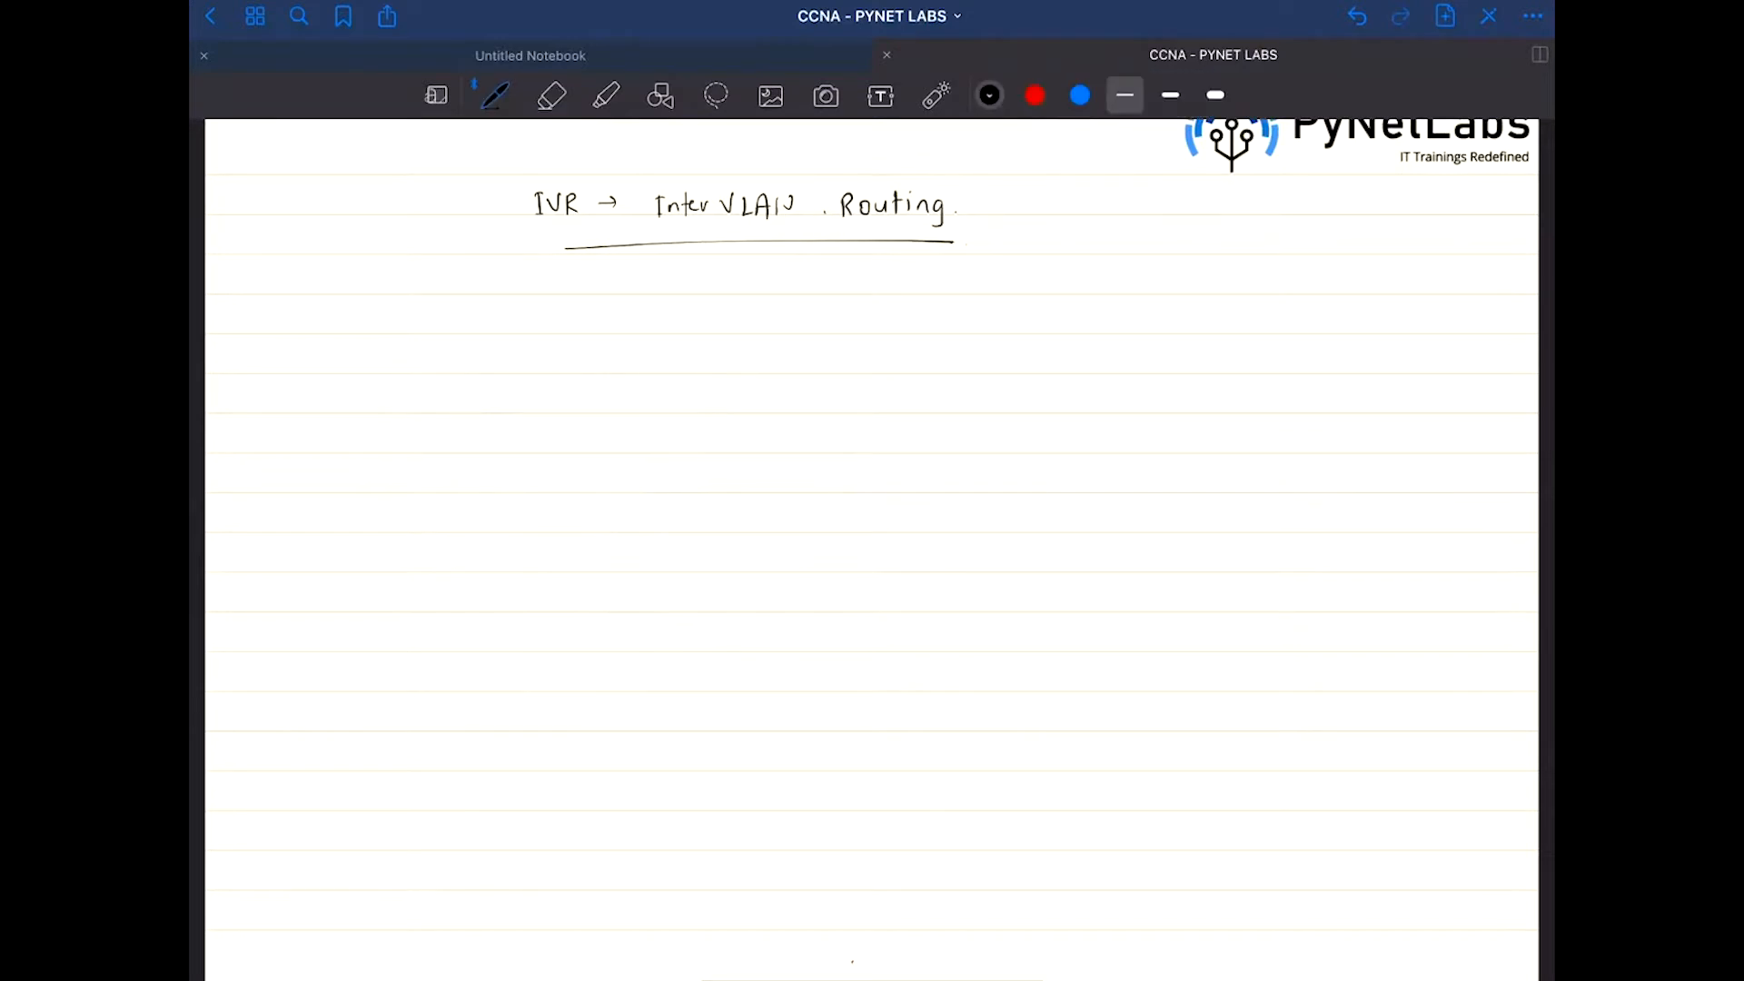
{"action": "scroll", "coordinate": [872, 548], "scroll_direction": "down", "scroll_amount": 1}
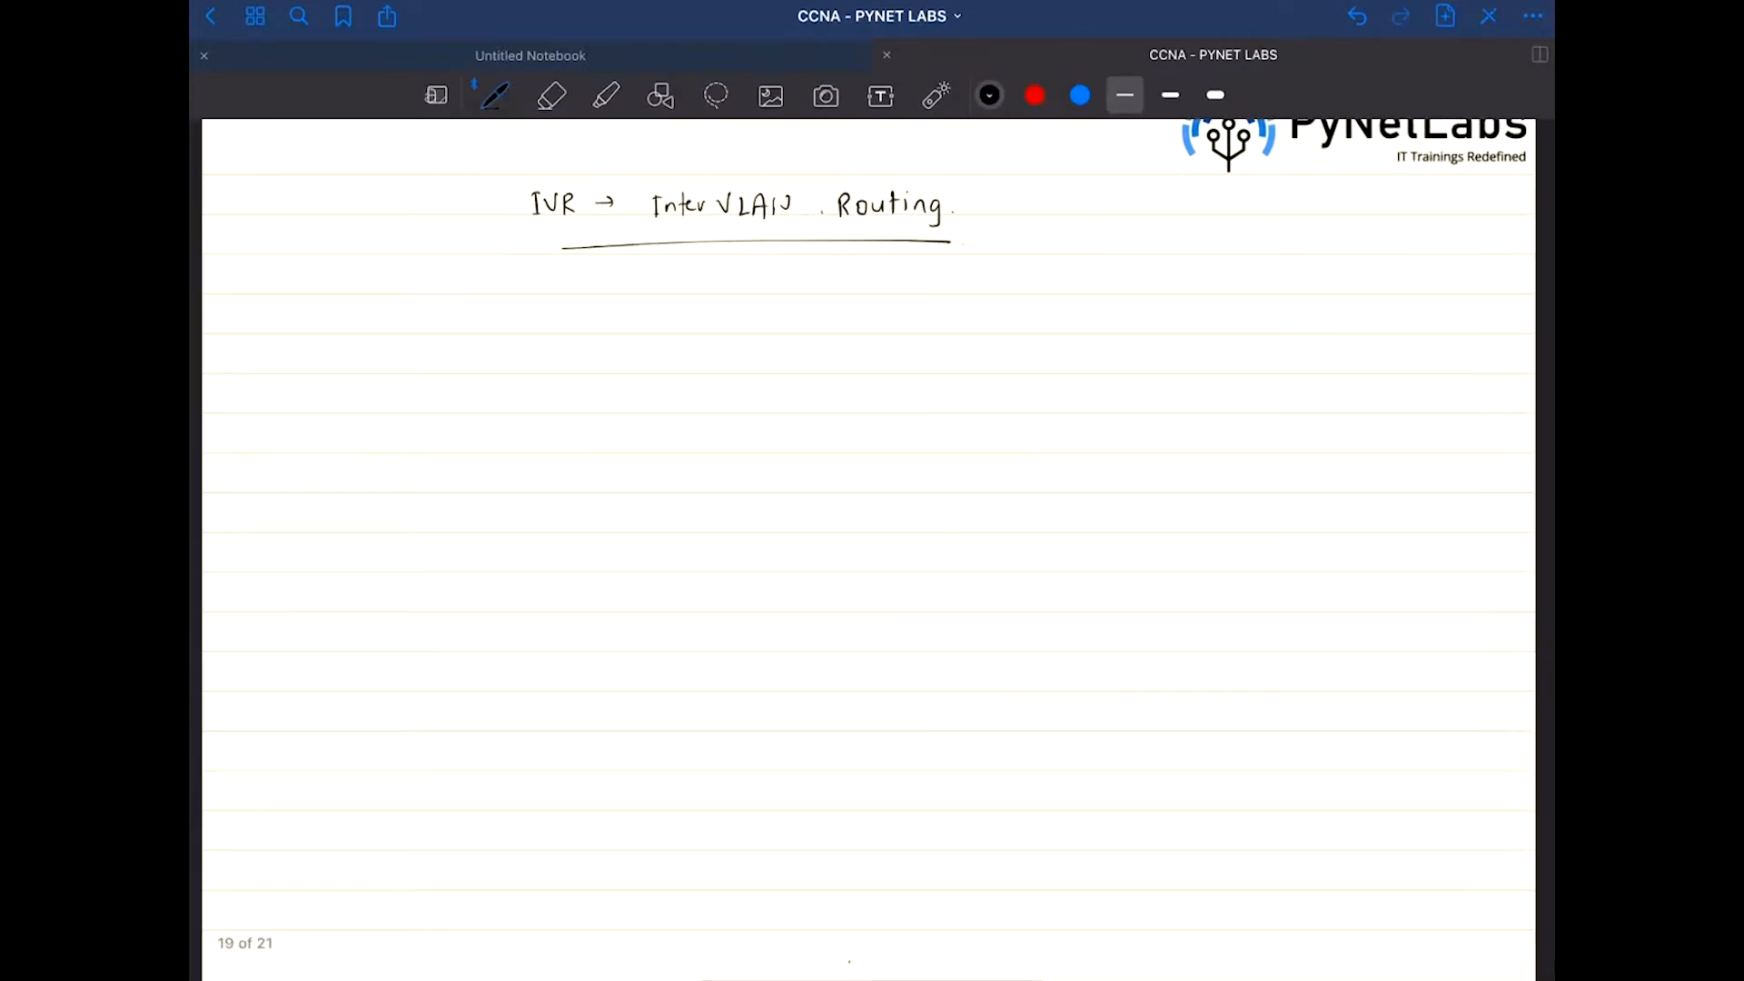
{"action": "left_click_drag", "start_coordinate": [757, 249], "coordinate": [759, 318]}
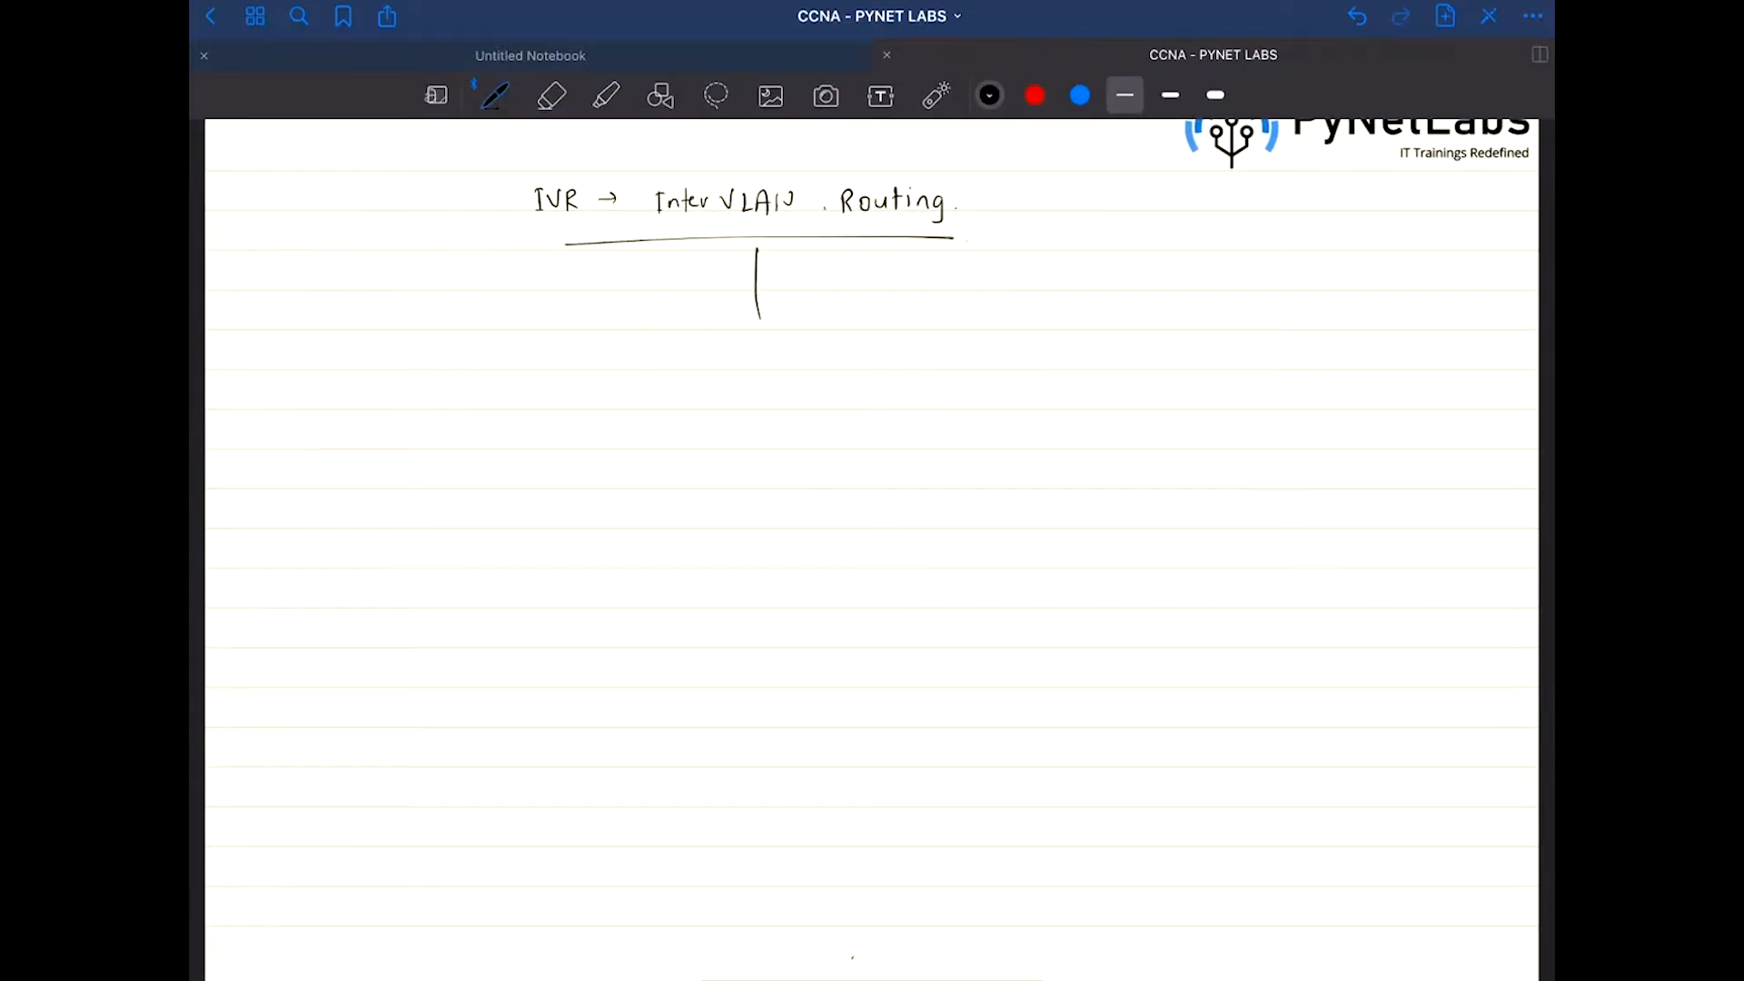
{"action": "key", "text": "ctrl+z"}
Branch the heading with two arrows to the methods SVI and ROAS, and underline SVI
{"action": "left_click_drag", "start_coordinate": [976, 187], "coordinate": [1010, 182]}
{"action": "left_click_drag", "start_coordinate": [1000, 177], "coordinate": [1001, 188]}
{"action": "mouse_move", "coordinate": [1037, 169]}
{"action": "left_mouse_down"}
{"action": "mouse_move", "coordinate": [1024, 183]}
{"action": "mouse_move", "coordinate": [1084, 181]}
{"action": "left_mouse_up"}
{"action": "left_click_drag", "start_coordinate": [976, 208], "coordinate": [998, 217]}
{"action": "left_click_drag", "start_coordinate": [1029, 223], "coordinate": [1041, 223]}
{"action": "left_click_drag", "start_coordinate": [1051, 206], "coordinate": [1065, 222]}
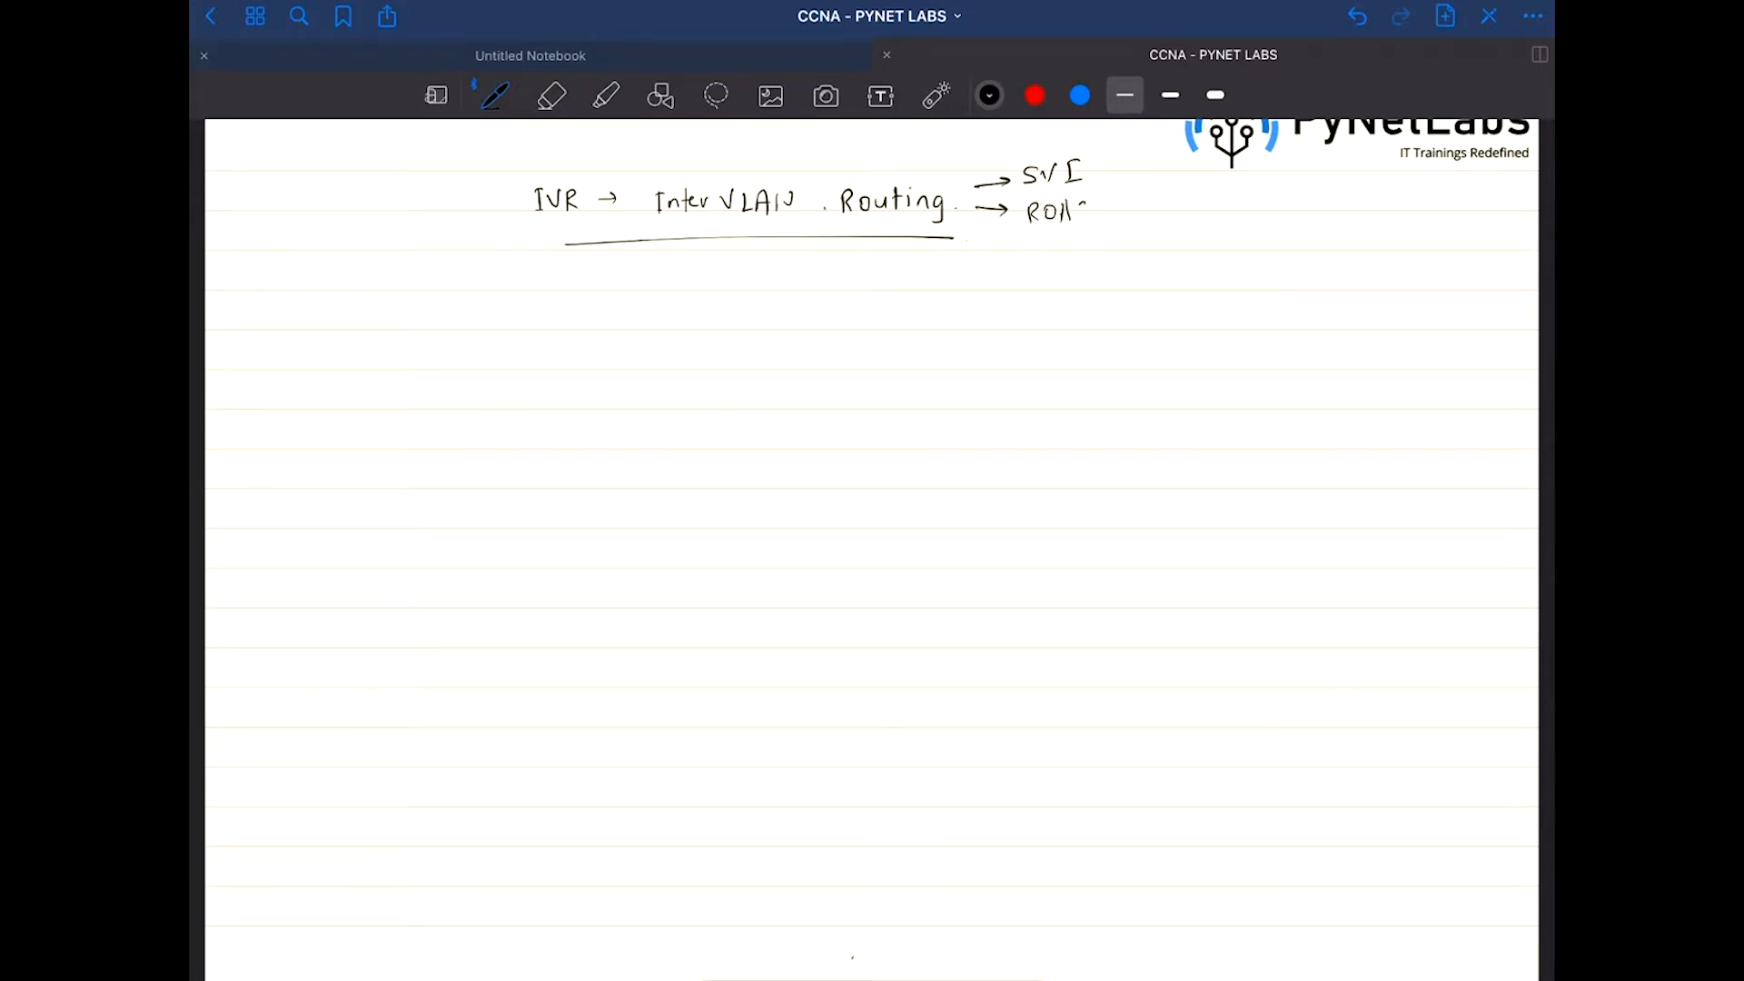
{"action": "left_click_drag", "start_coordinate": [1057, 214], "coordinate": [1069, 213]}
{"action": "left_click_drag", "start_coordinate": [1089, 206], "coordinate": [1079, 220]}
{"action": "left_click_drag", "start_coordinate": [1036, 186], "coordinate": [1063, 185]}
Write the definition line "SVI → Switched Virtual Interface" below the heading
{"action": "mouse_move", "coordinate": [519, 305]}
{"action": "left_mouse_down"}
{"action": "mouse_move", "coordinate": [503, 325]}
{"action": "mouse_move", "coordinate": [534, 306]}
{"action": "mouse_move", "coordinate": [546, 326]}
{"action": "mouse_move", "coordinate": [592, 317]}
{"action": "left_mouse_up"}
{"action": "mouse_move", "coordinate": [582, 309]}
{"action": "left_mouse_down"}
{"action": "mouse_move", "coordinate": [583, 325]}
{"action": "mouse_move", "coordinate": [638, 326]}
{"action": "left_mouse_up"}
{"action": "mouse_move", "coordinate": [662, 315]}
{"action": "left_mouse_down"}
{"action": "mouse_move", "coordinate": [697, 329]}
{"action": "mouse_move", "coordinate": [712, 312]}
{"action": "left_mouse_up"}
{"action": "left_click_drag", "start_coordinate": [724, 311], "coordinate": [718, 328]}
{"action": "mouse_move", "coordinate": [729, 303]}
{"action": "left_mouse_down"}
{"action": "mouse_move", "coordinate": [741, 329]}
{"action": "mouse_move", "coordinate": [754, 302]}
{"action": "mouse_move", "coordinate": [808, 332]}
{"action": "mouse_move", "coordinate": [871, 323]}
{"action": "left_mouse_up"}
{"action": "left_click_drag", "start_coordinate": [874, 305], "coordinate": [877, 327]}
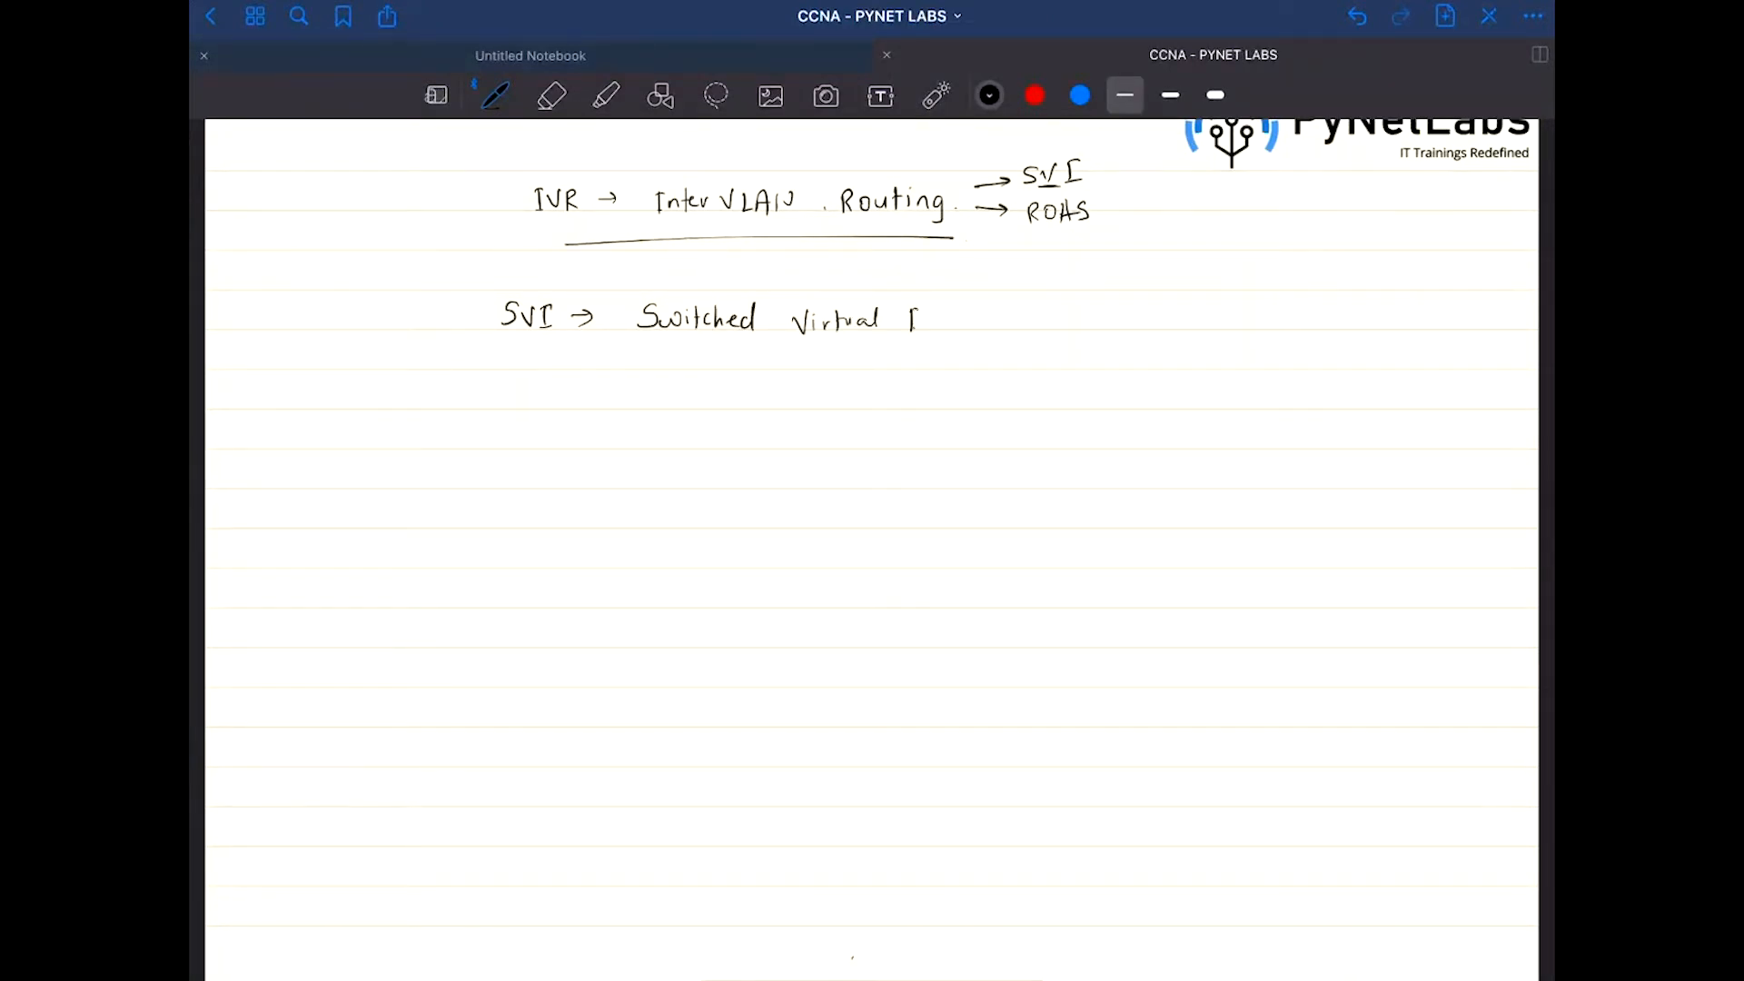
{"action": "left_click_drag", "start_coordinate": [930, 316], "coordinate": [940, 327]}
{"action": "left_click_drag", "start_coordinate": [948, 307], "coordinate": [944, 332]}
{"action": "left_click_drag", "start_coordinate": [953, 322], "coordinate": [964, 326]}
{"action": "left_click_drag", "start_coordinate": [968, 317], "coordinate": [978, 318]}
{"action": "mouse_move", "coordinate": [994, 302]}
{"action": "left_mouse_down"}
{"action": "mouse_move", "coordinate": [984, 332]}
{"action": "mouse_move", "coordinate": [1024, 317]}
{"action": "left_mouse_up"}
Underline the heading's Inter VLAN Routing again and bracket SVI and ROAS with the note "Need a layer 3 device"
{"action": "left_click_drag", "start_coordinate": [697, 228], "coordinate": [891, 216]}
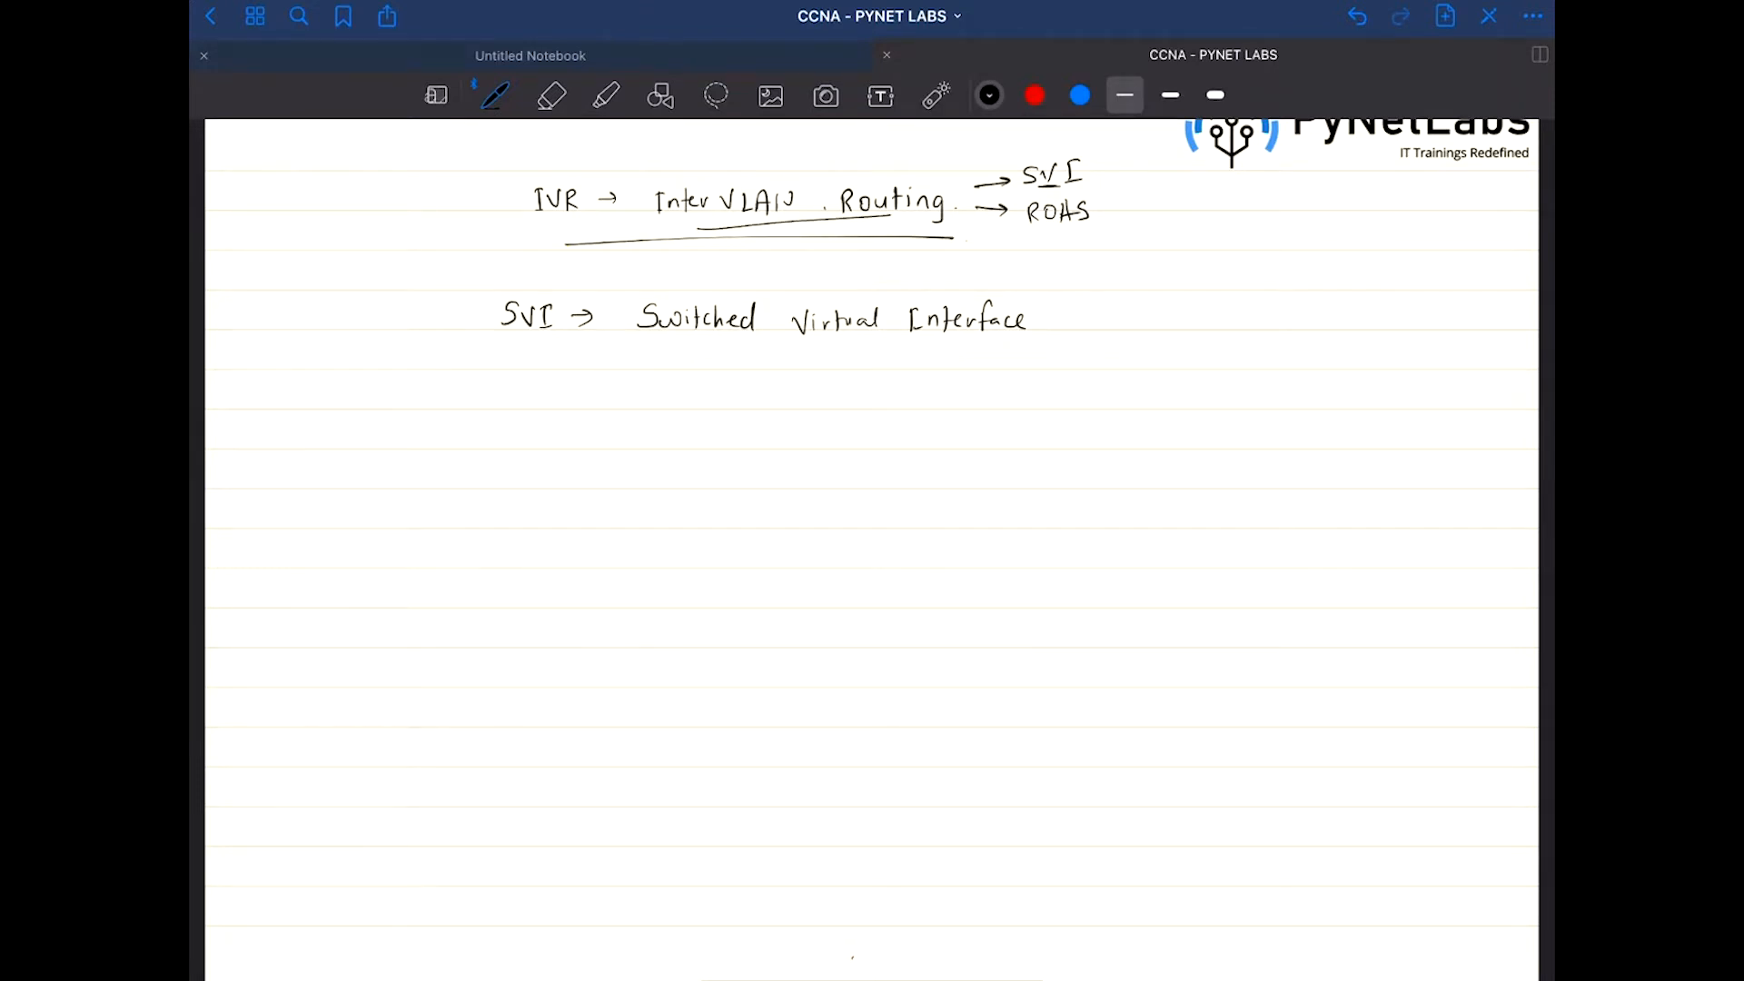
{"action": "mouse_move", "coordinate": [1124, 152]}
{"action": "left_mouse_down"}
{"action": "mouse_move", "coordinate": [1119, 224]}
{"action": "mouse_move", "coordinate": [1171, 175]}
{"action": "mouse_move", "coordinate": [1187, 193]}
{"action": "mouse_move", "coordinate": [1209, 172]}
{"action": "mouse_move", "coordinate": [1281, 205]}
{"action": "mouse_move", "coordinate": [1322, 197]}
{"action": "left_mouse_up"}
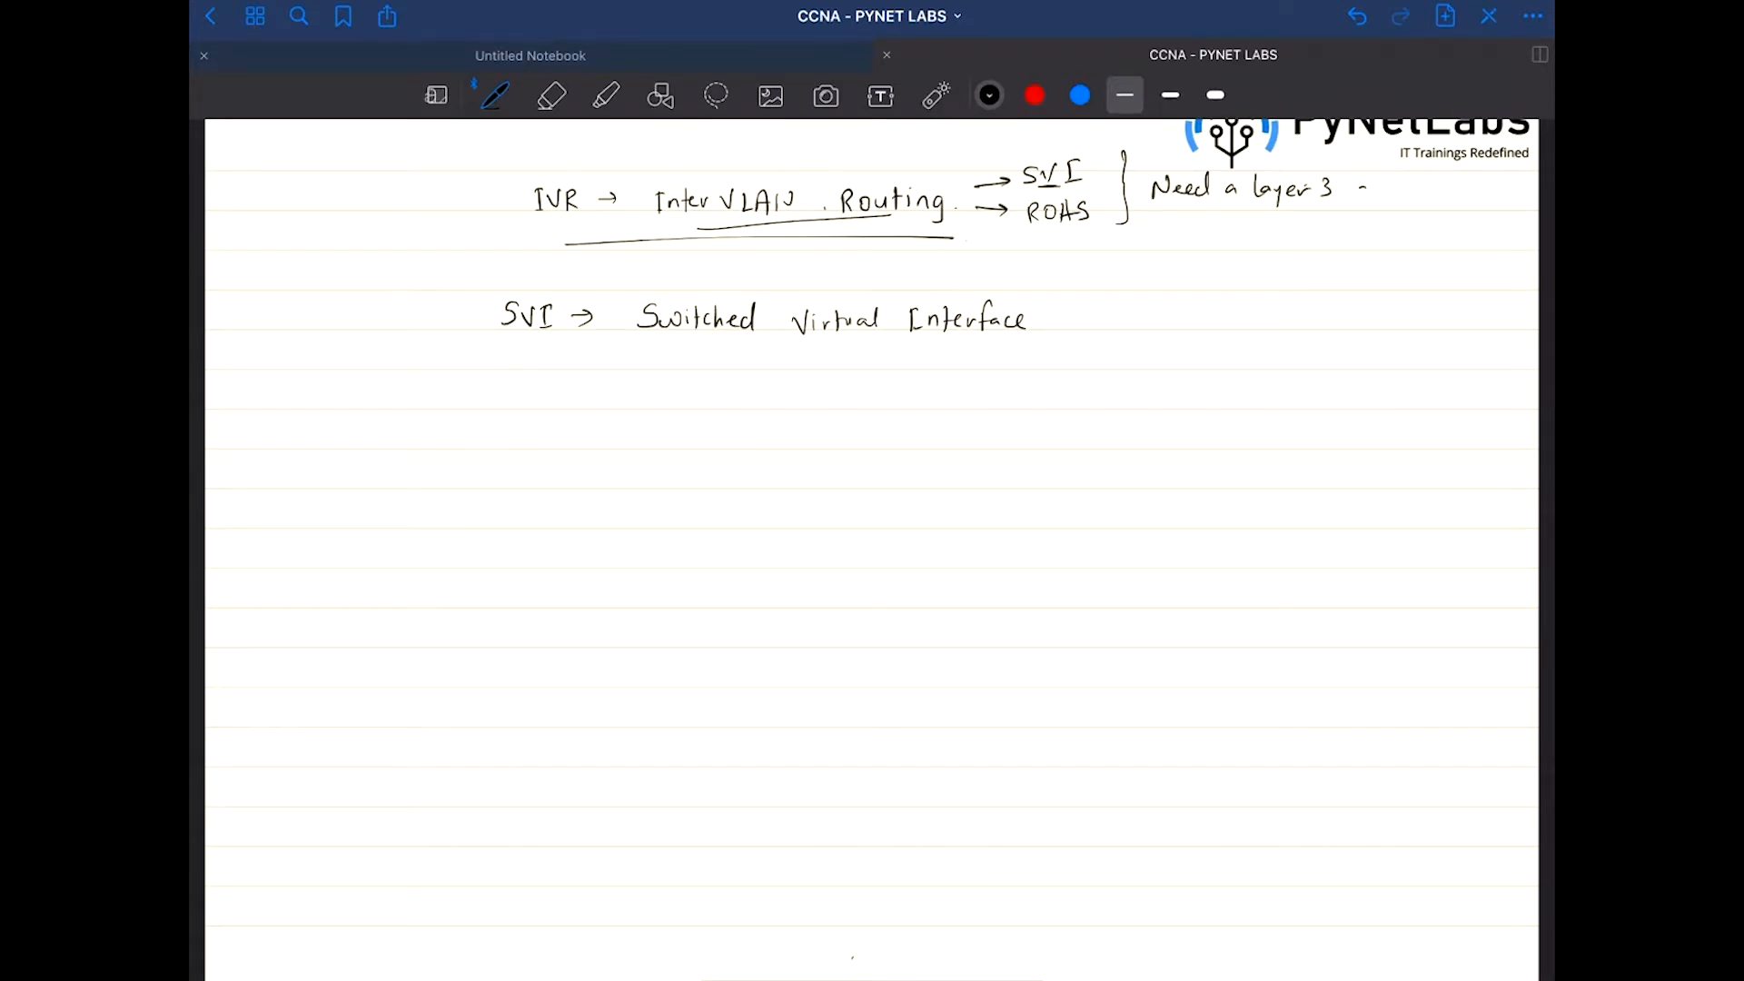
{"action": "left_click_drag", "start_coordinate": [1357, 188], "coordinate": [1393, 192]}
{"action": "left_click_drag", "start_coordinate": [1405, 185], "coordinate": [1441, 186]}
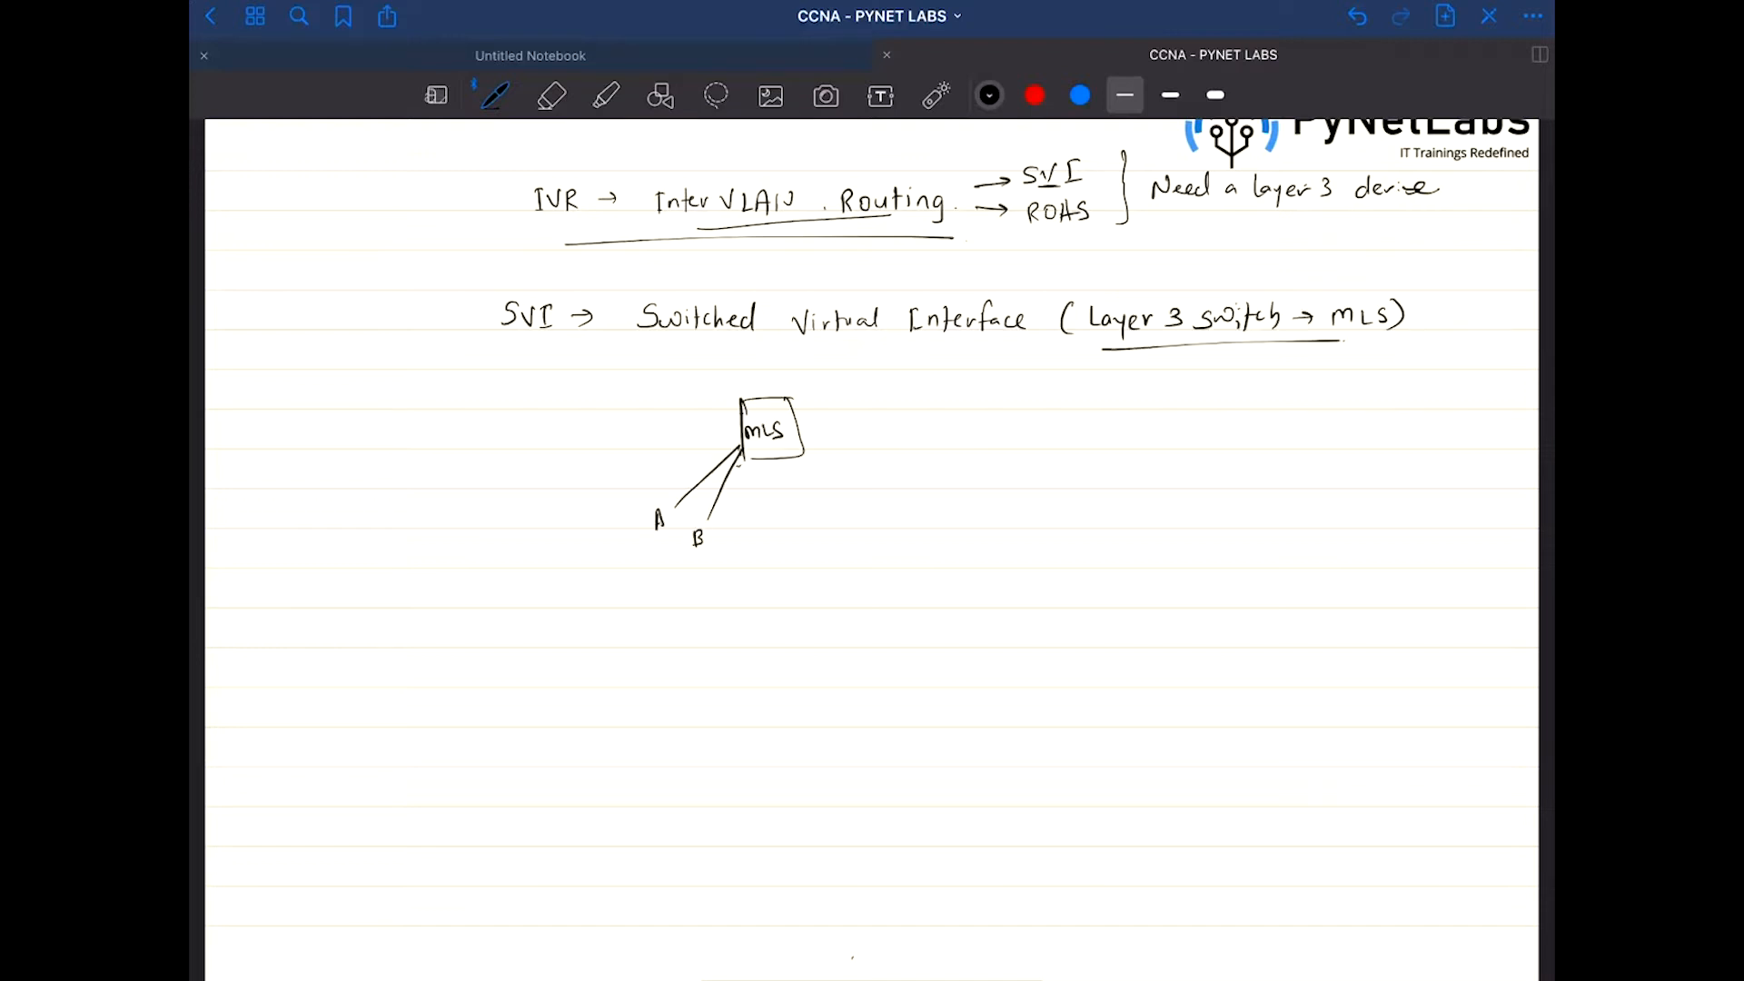
Draw links from the MLS box to four more hosts labelled C, D, E and F
{"action": "mouse_move", "coordinate": [772, 460]}
{"action": "left_mouse_down"}
{"action": "mouse_move", "coordinate": [783, 518]}
{"action": "mouse_move", "coordinate": [848, 504]}
{"action": "mouse_move", "coordinate": [797, 549]}
{"action": "mouse_move", "coordinate": [844, 532]}
{"action": "left_mouse_up"}
{"action": "left_click_drag", "start_coordinate": [804, 413], "coordinate": [928, 410]}
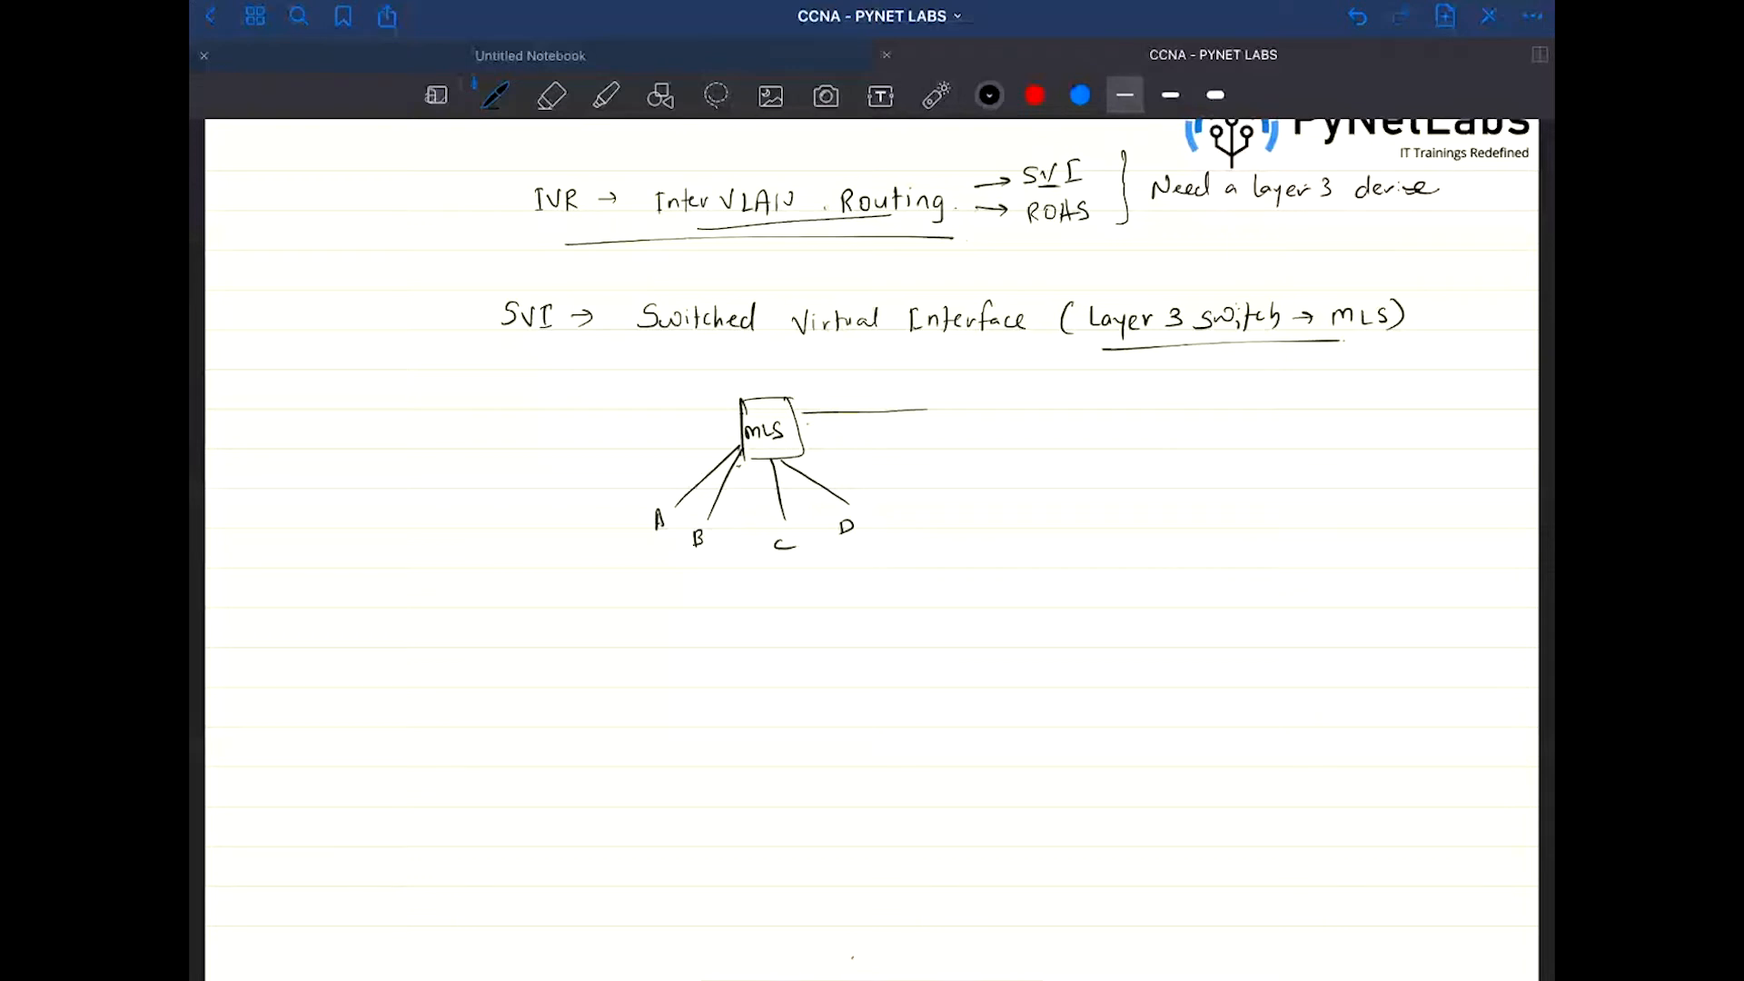
{"action": "left_click_drag", "start_coordinate": [936, 402], "coordinate": [939, 419]}
{"action": "left_click_drag", "start_coordinate": [807, 424], "coordinate": [917, 435]}
{"action": "left_click_drag", "start_coordinate": [933, 432], "coordinate": [942, 446]}
Circle hosts A and B as one group and label it 192.168.1.0 and VLAN 10
{"action": "mouse_move", "coordinate": [647, 490]}
{"action": "left_mouse_down"}
{"action": "mouse_move", "coordinate": [691, 603]}
{"action": "mouse_move", "coordinate": [636, 501]}
{"action": "left_mouse_up"}
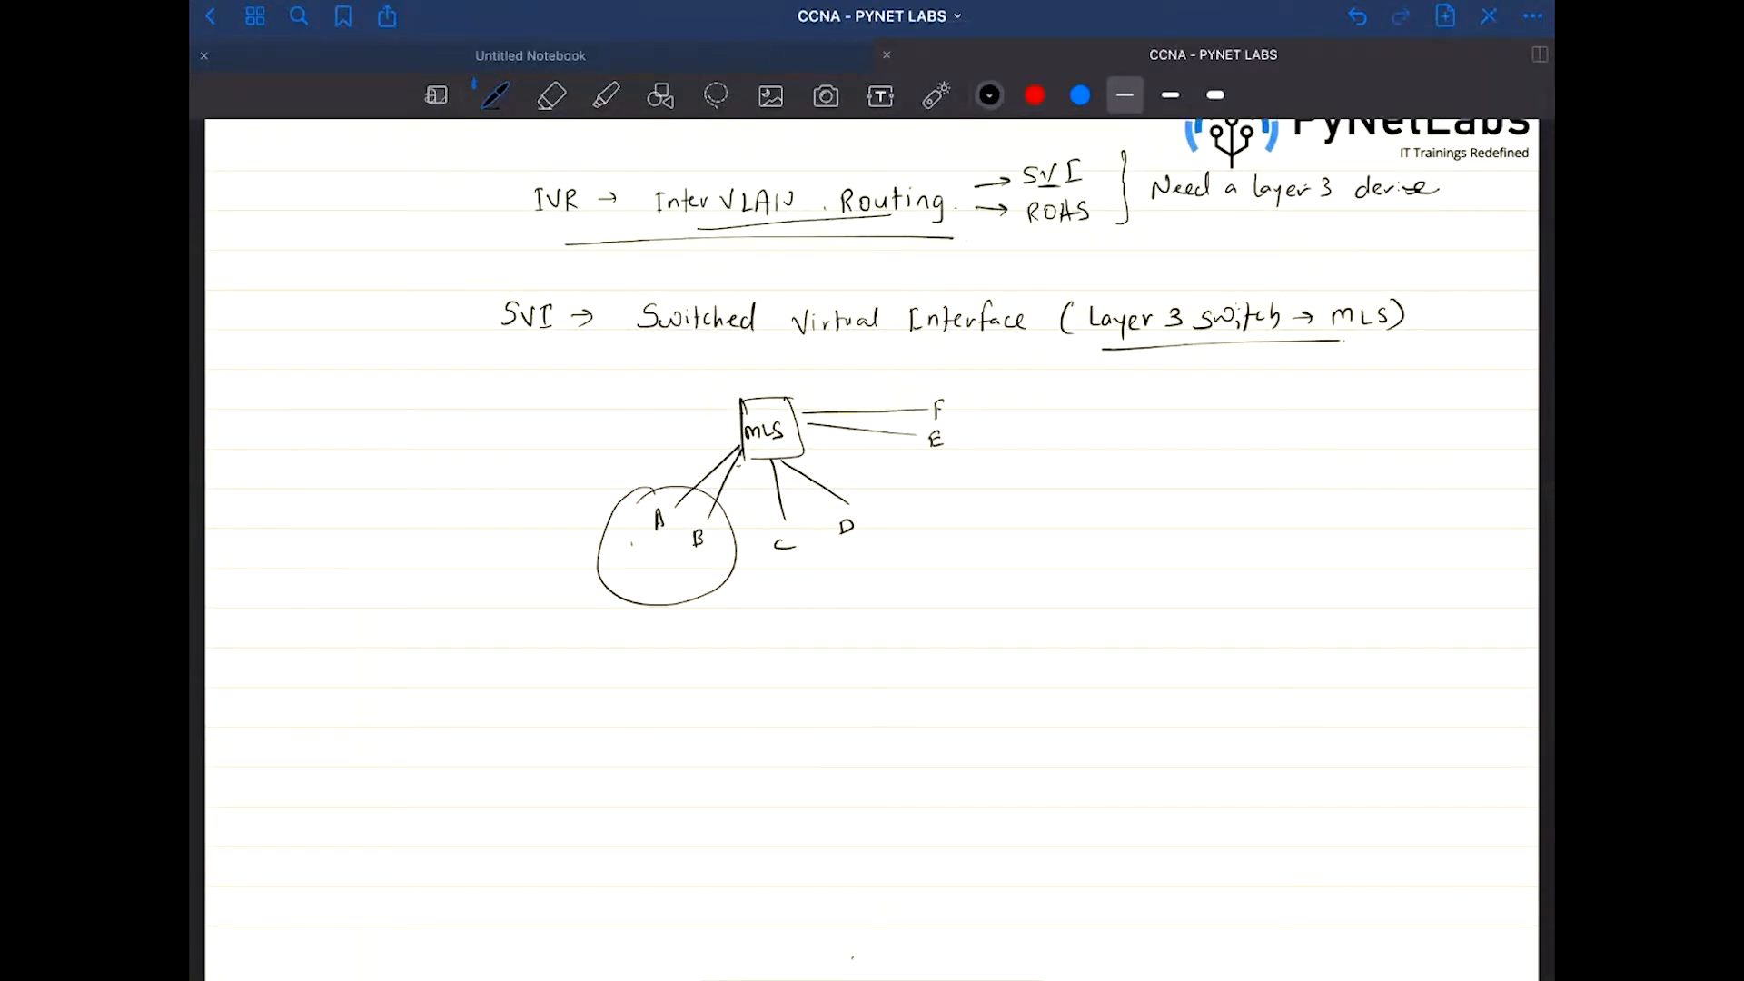
{"action": "left_click_drag", "start_coordinate": [624, 553], "coordinate": [621, 568]}
{"action": "left_click_drag", "start_coordinate": [626, 555], "coordinate": [667, 566]}
{"action": "mouse_move", "coordinate": [680, 550]}
{"action": "left_mouse_down"}
{"action": "mouse_move", "coordinate": [641, 592]}
{"action": "mouse_move", "coordinate": [665, 589]}
{"action": "left_mouse_up"}
{"action": "left_click_drag", "start_coordinate": [671, 575], "coordinate": [685, 572]}
{"action": "left_click_drag", "start_coordinate": [692, 572], "coordinate": [691, 587]}
{"action": "left_click_drag", "start_coordinate": [702, 571], "coordinate": [701, 583]}
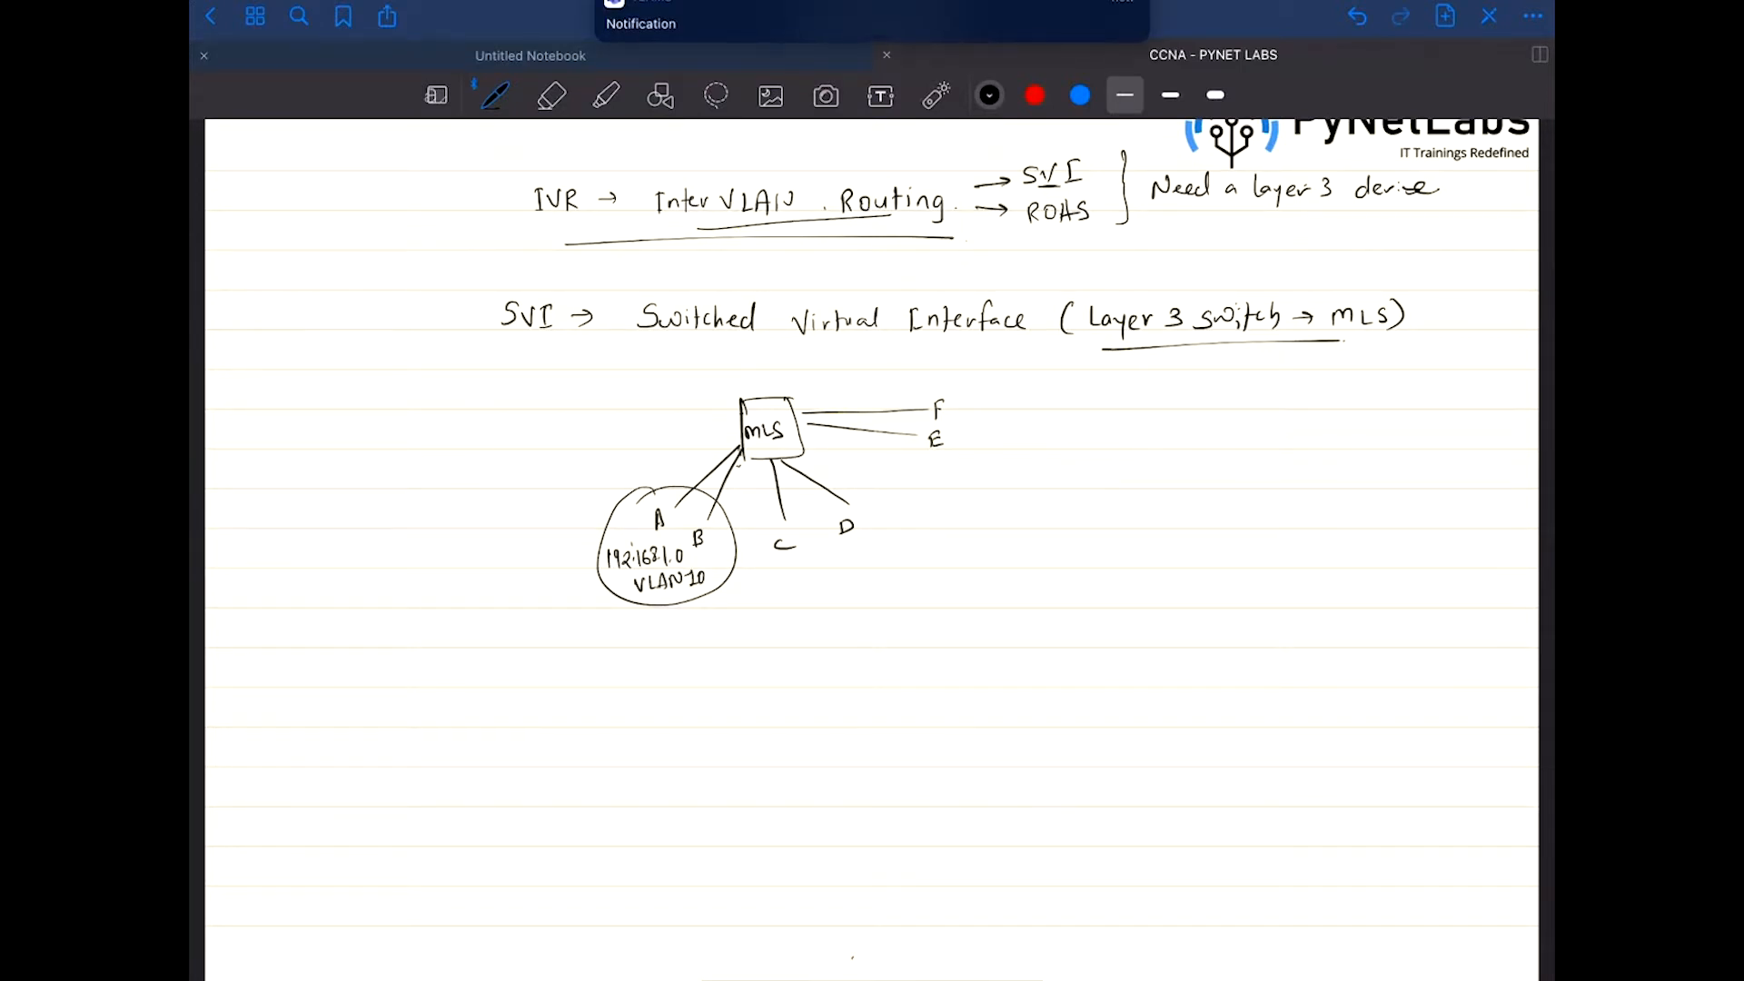
Circle hosts C and D as one group and label it 192.168.2.0/24 and VLAN 20
{"action": "mouse_move", "coordinate": [854, 495]}
{"action": "left_mouse_down"}
{"action": "mouse_move", "coordinate": [780, 529]}
{"action": "mouse_move", "coordinate": [863, 498]}
{"action": "left_mouse_up"}
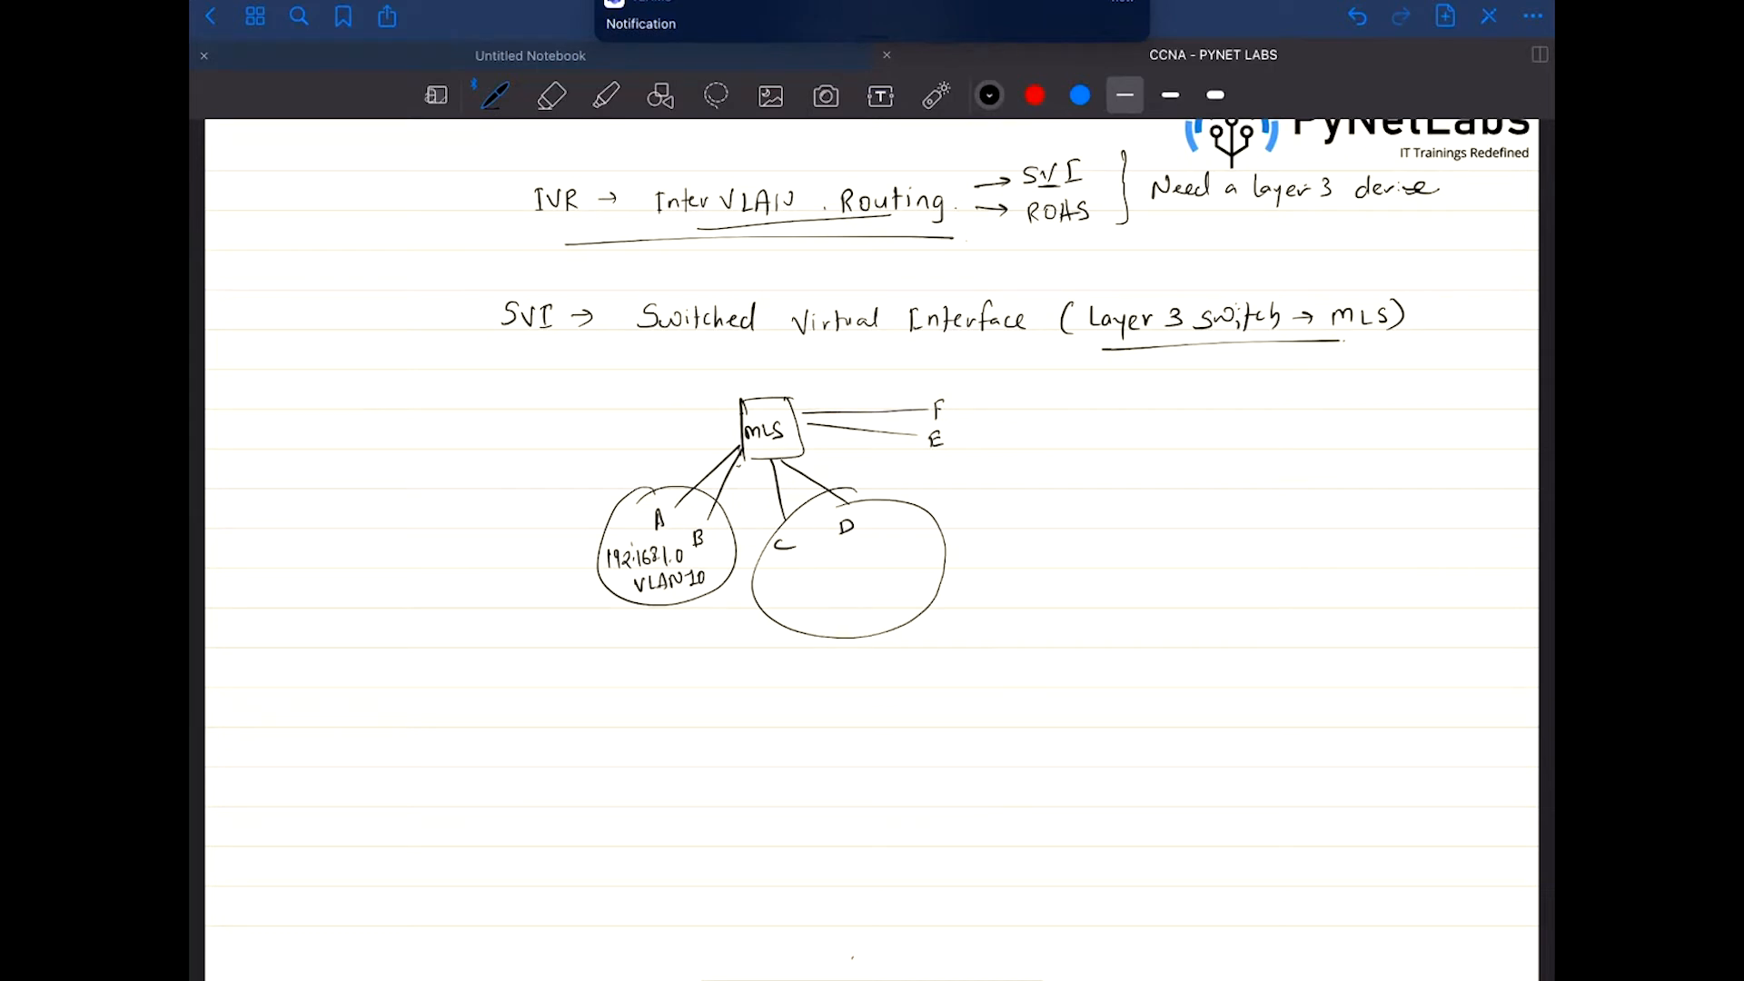
{"action": "left_click_drag", "start_coordinate": [801, 567], "coordinate": [799, 583]}
{"action": "left_click_drag", "start_coordinate": [806, 569], "coordinate": [825, 584]}
{"action": "left_click_drag", "start_coordinate": [837, 564], "coordinate": [833, 577]}
{"action": "left_click_drag", "start_coordinate": [853, 563], "coordinate": [899, 585]}
{"action": "left_click", "coordinate": [860, 574]}
{"action": "left_click_drag", "start_coordinate": [906, 565], "coordinate": [932, 574]}
{"action": "left_click_drag", "start_coordinate": [928, 565], "coordinate": [927, 585]}
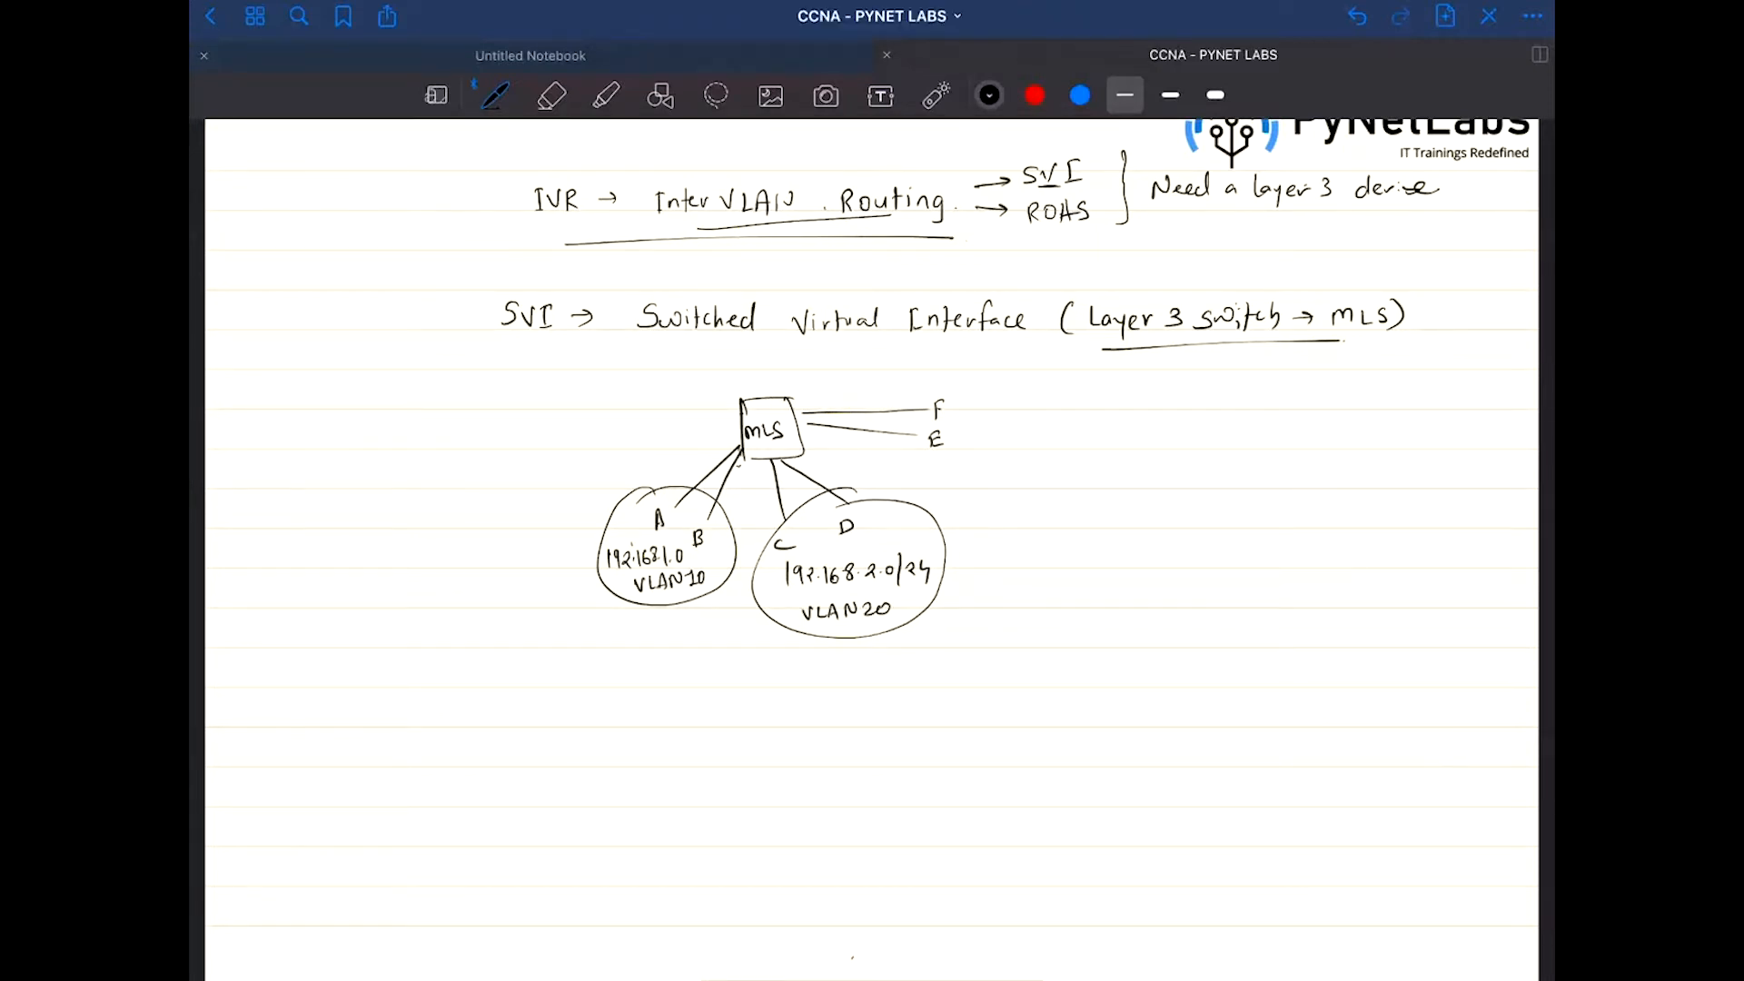
Circle hosts E and F as a group labelled 192.168.3.0/24 and VLAN 30, and retrace the MLS box outline
{"action": "mouse_move", "coordinate": [998, 391]}
{"action": "left_mouse_down"}
{"action": "mouse_move", "coordinate": [954, 394]}
{"action": "mouse_move", "coordinate": [994, 419]}
{"action": "mouse_move", "coordinate": [1070, 416]}
{"action": "left_mouse_up"}
{"action": "left_click", "coordinate": [1059, 416]}
{"action": "left_click", "coordinate": [1082, 416]}
{"action": "left_click_drag", "start_coordinate": [1092, 406], "coordinate": [1098, 419]}
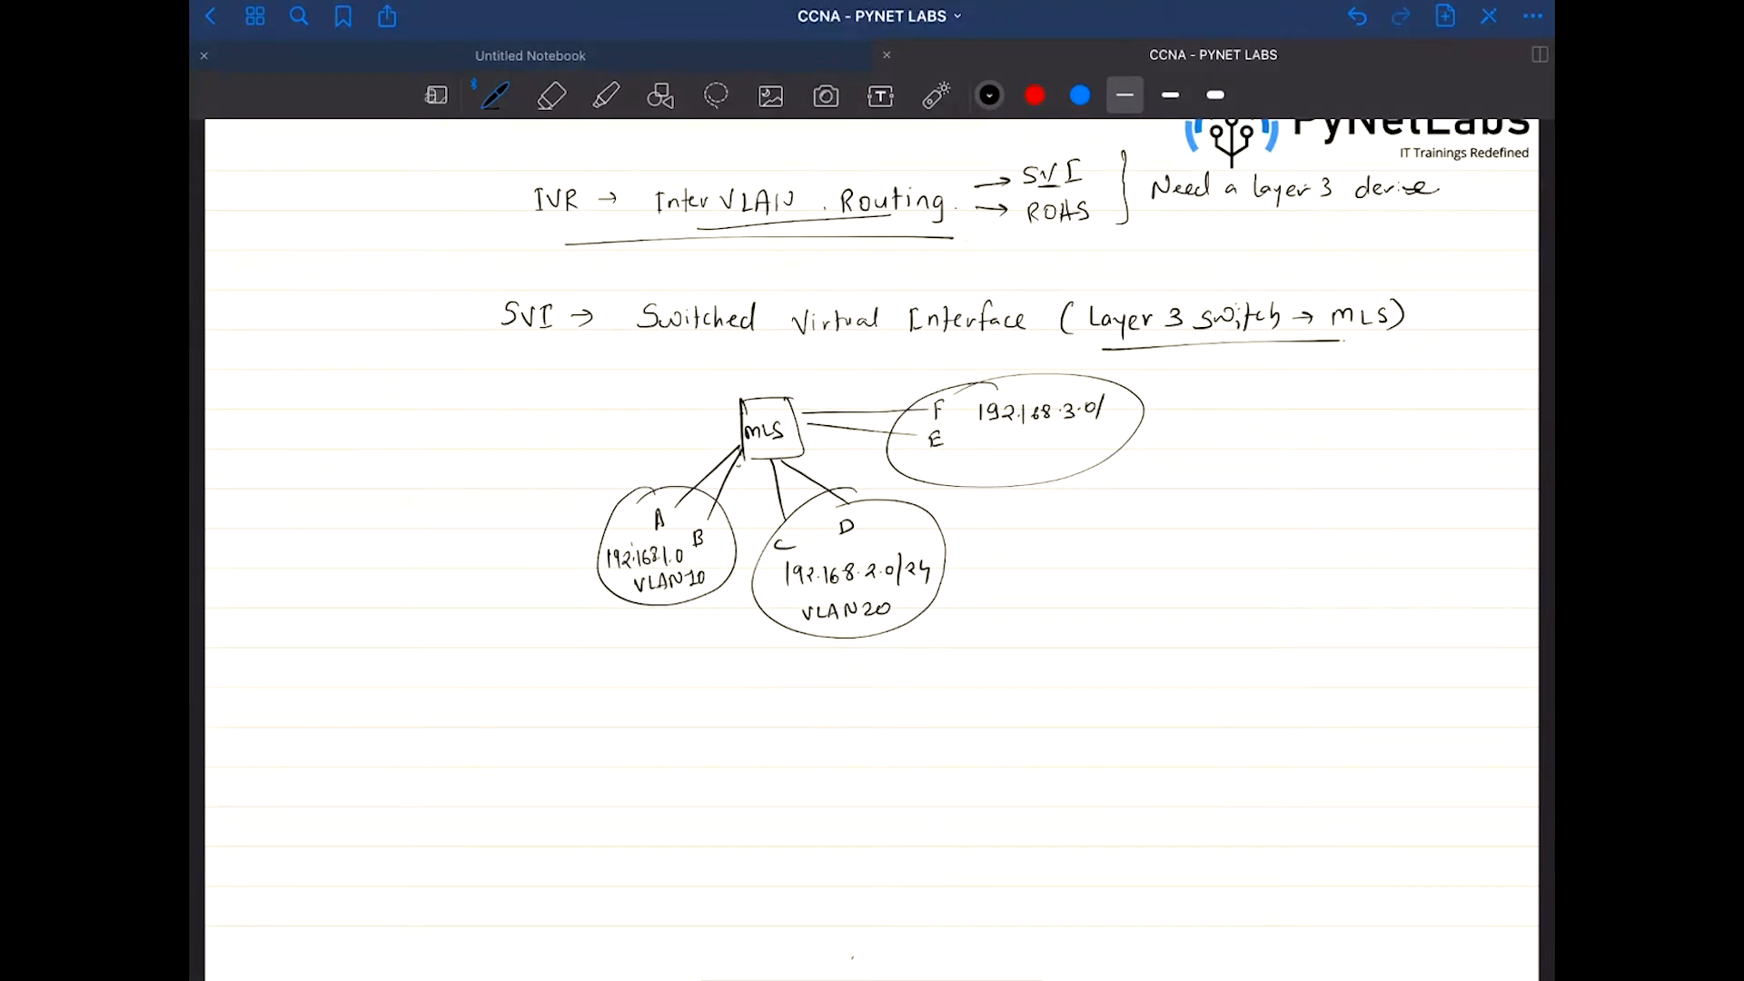
{"action": "left_click_drag", "start_coordinate": [984, 439], "coordinate": [1052, 448]}
{"action": "left_click_drag", "start_coordinate": [1064, 440], "coordinate": [1064, 440]}
{"action": "scroll", "coordinate": [872, 437], "scroll_direction": "up", "scroll_amount": 1}
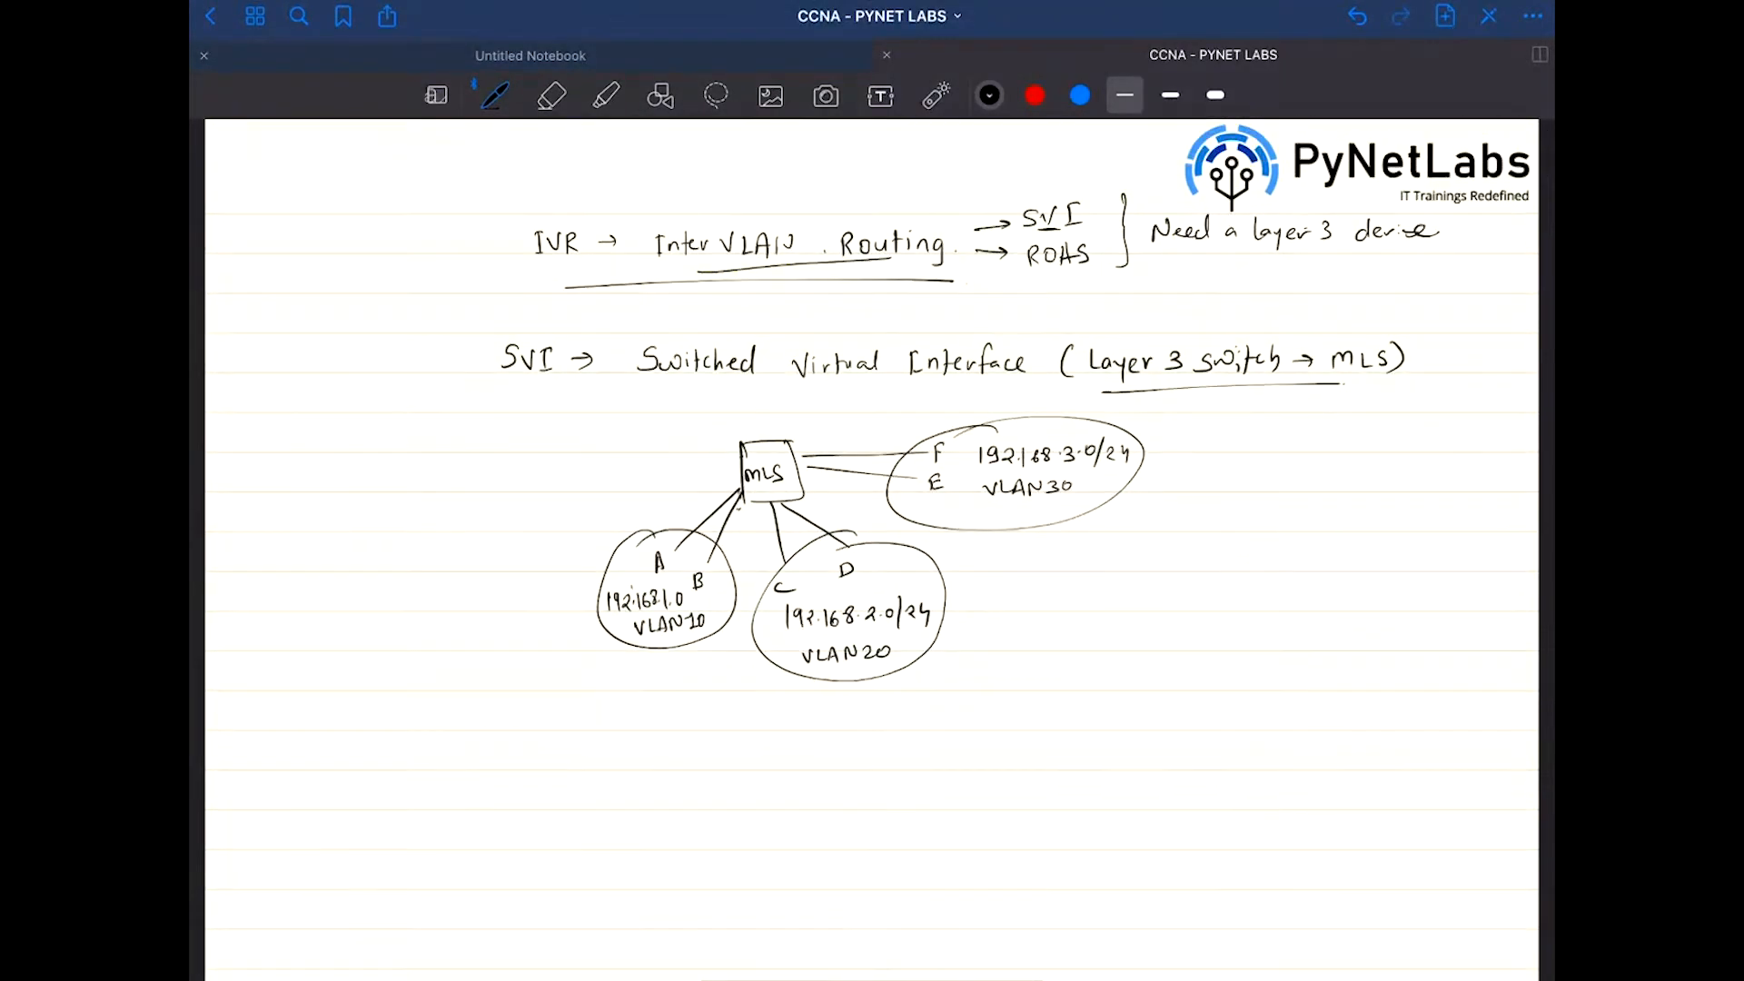
{"action": "mouse_move", "coordinate": [734, 442]}
{"action": "left_mouse_down"}
{"action": "mouse_move", "coordinate": [792, 439]}
{"action": "mouse_move", "coordinate": [740, 498]}
{"action": "left_mouse_up"}
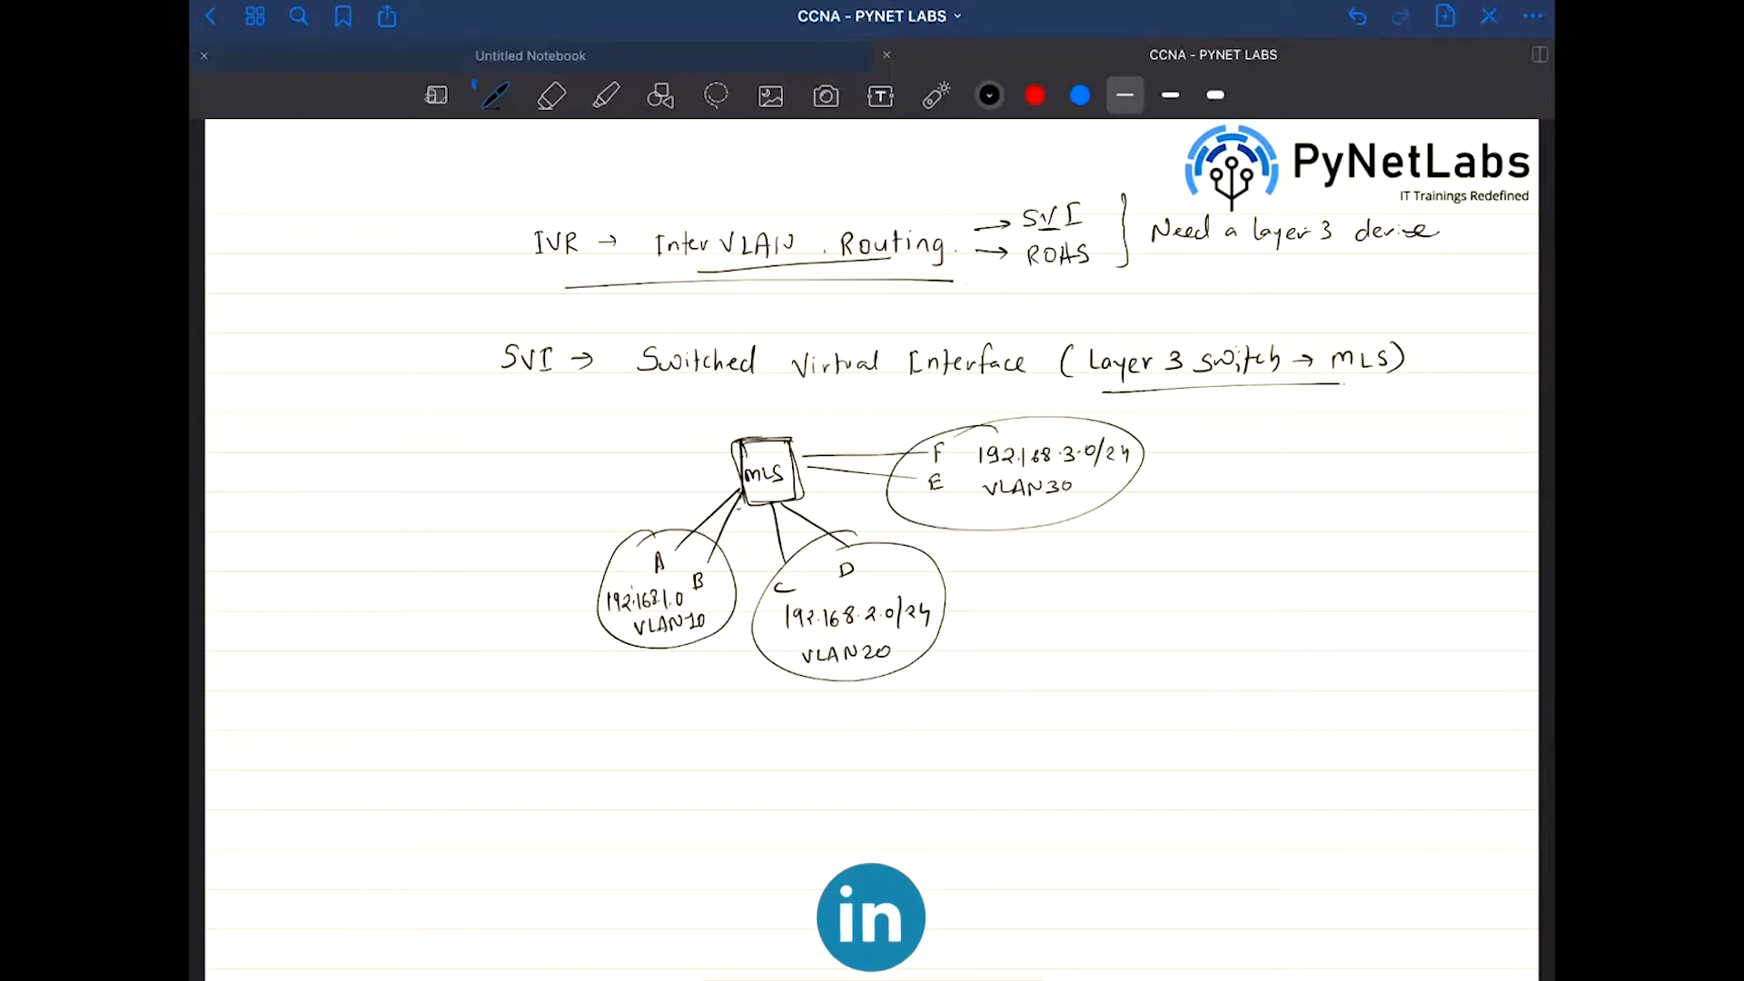
Point out the VLAN 10, VLAN 20 and VLAN 30 groups by circling them with the laser pointer
{"action": "left_click", "coordinate": [936, 95]}
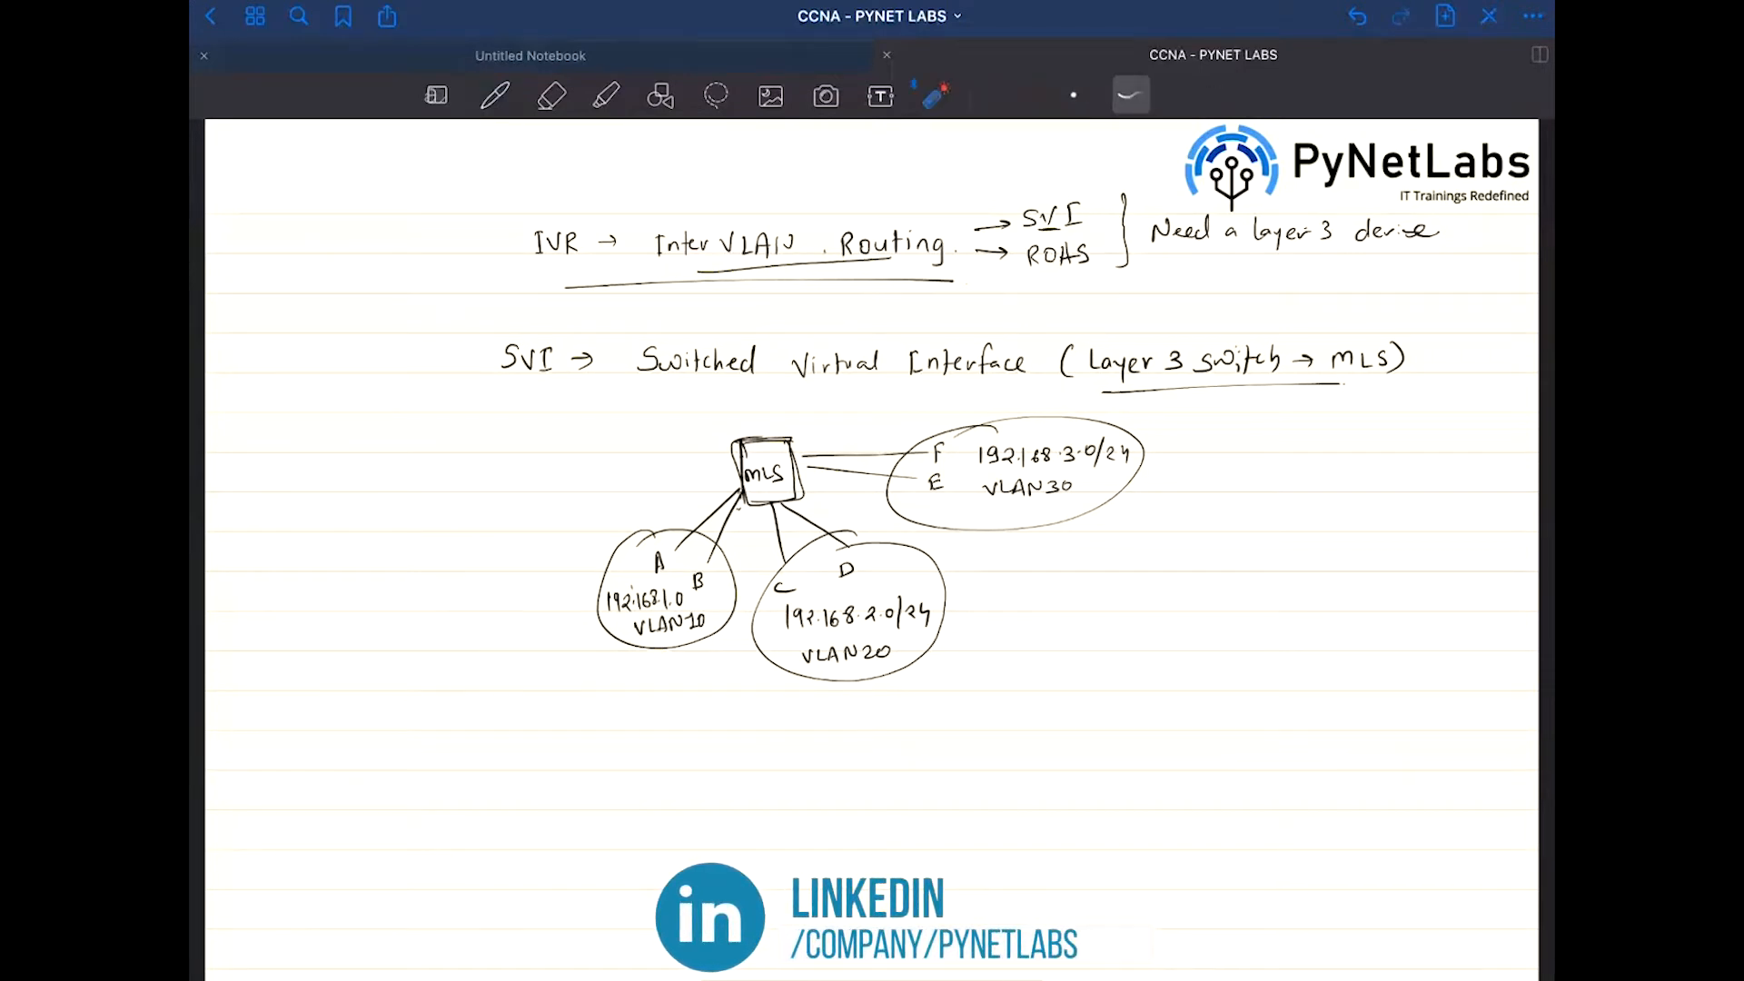
{"action": "left_click_drag", "start_coordinate": [663, 542], "coordinate": [615, 565]}
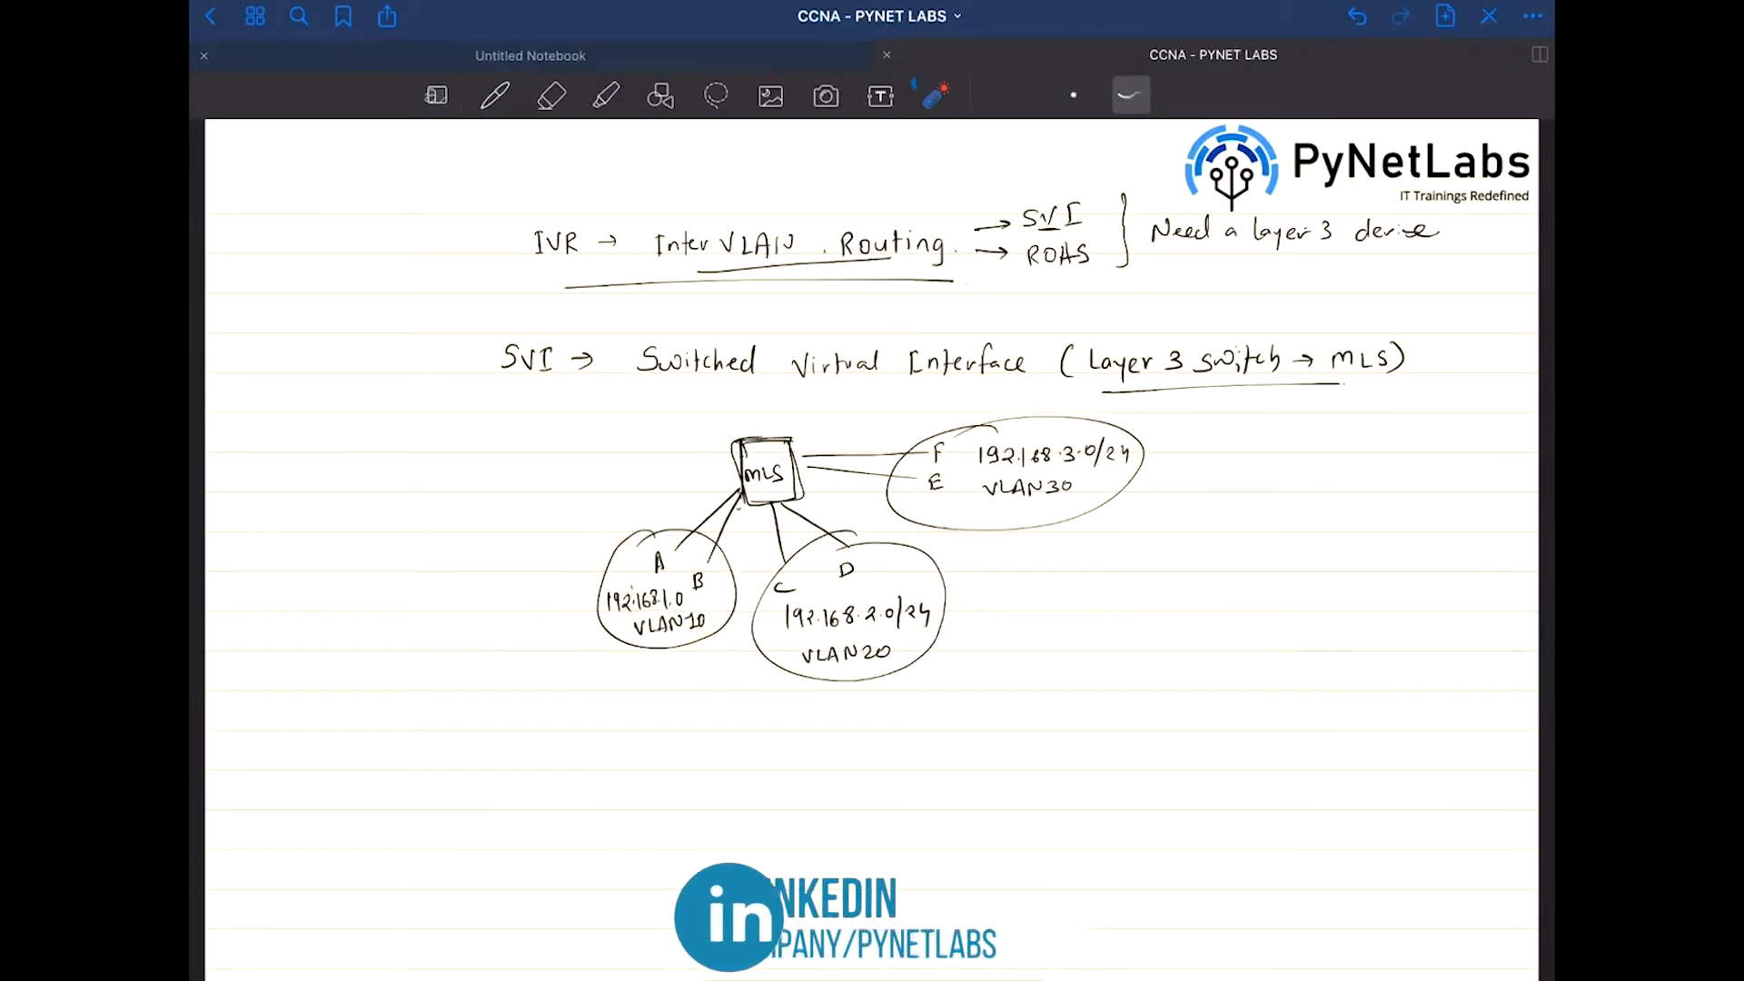
{"action": "left_click_drag", "start_coordinate": [945, 591], "coordinate": [900, 582]}
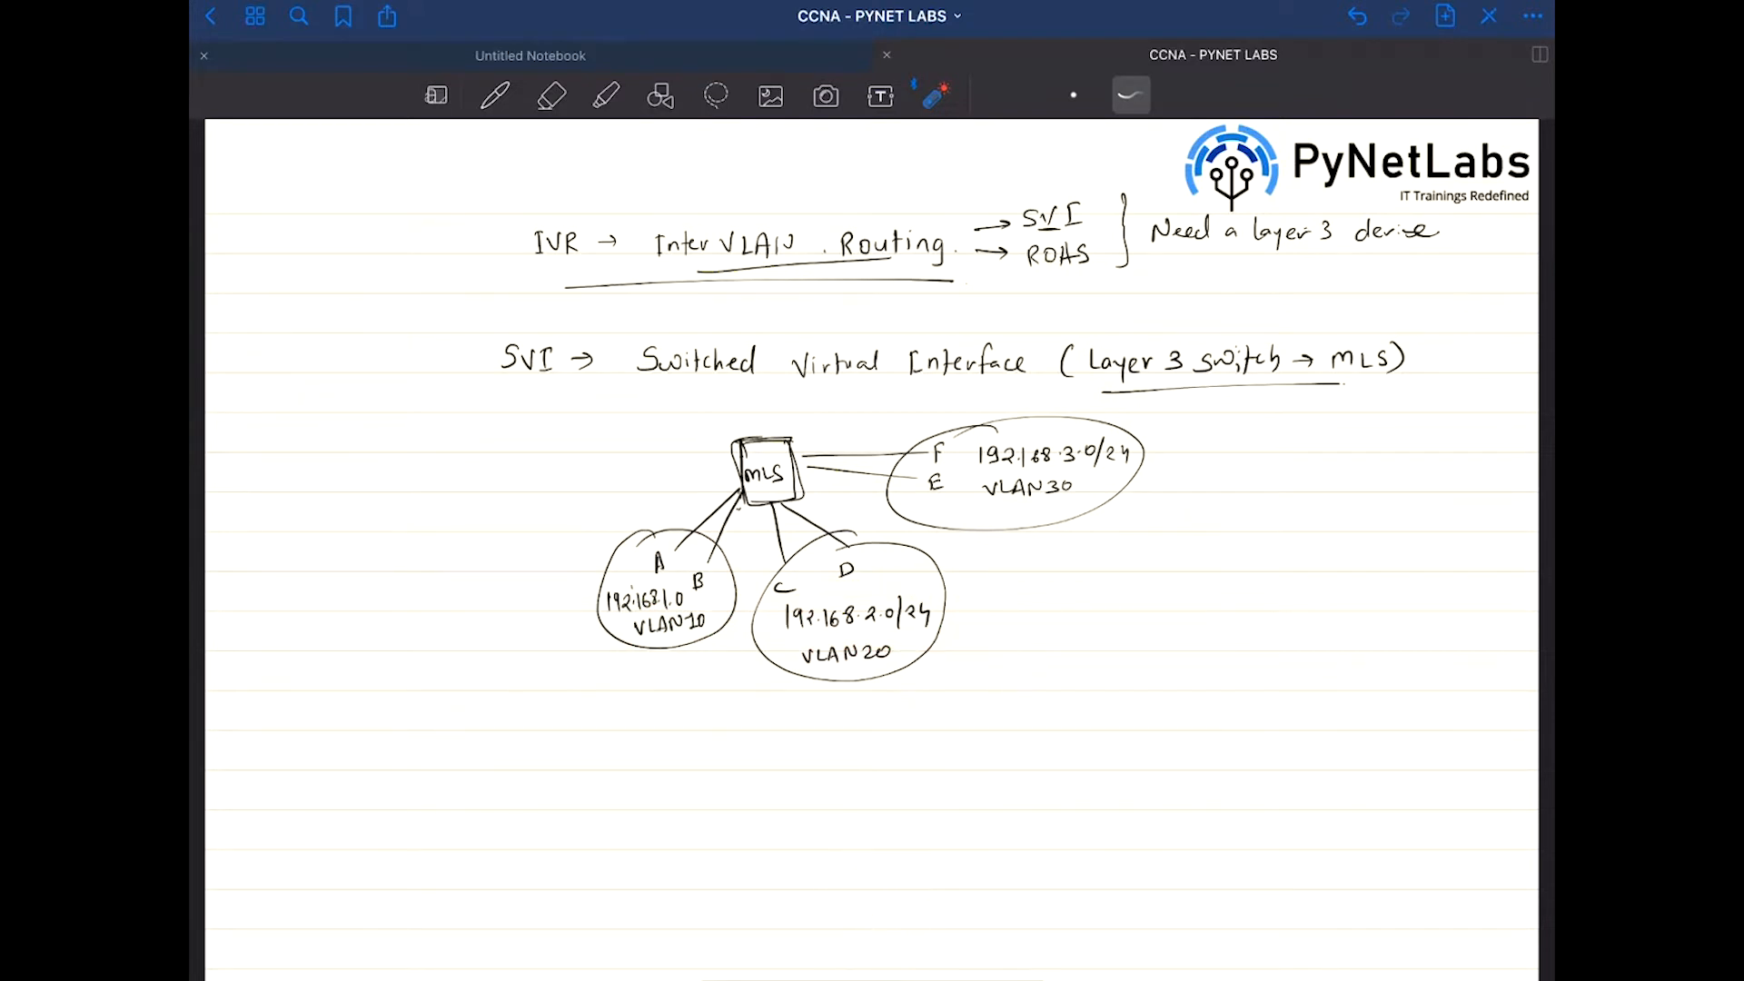
{"action": "mouse_move", "coordinate": [1099, 418]}
{"action": "left_mouse_down"}
{"action": "mouse_move", "coordinate": [1162, 473]}
{"action": "mouse_move", "coordinate": [1122, 420]}
{"action": "left_mouse_up"}
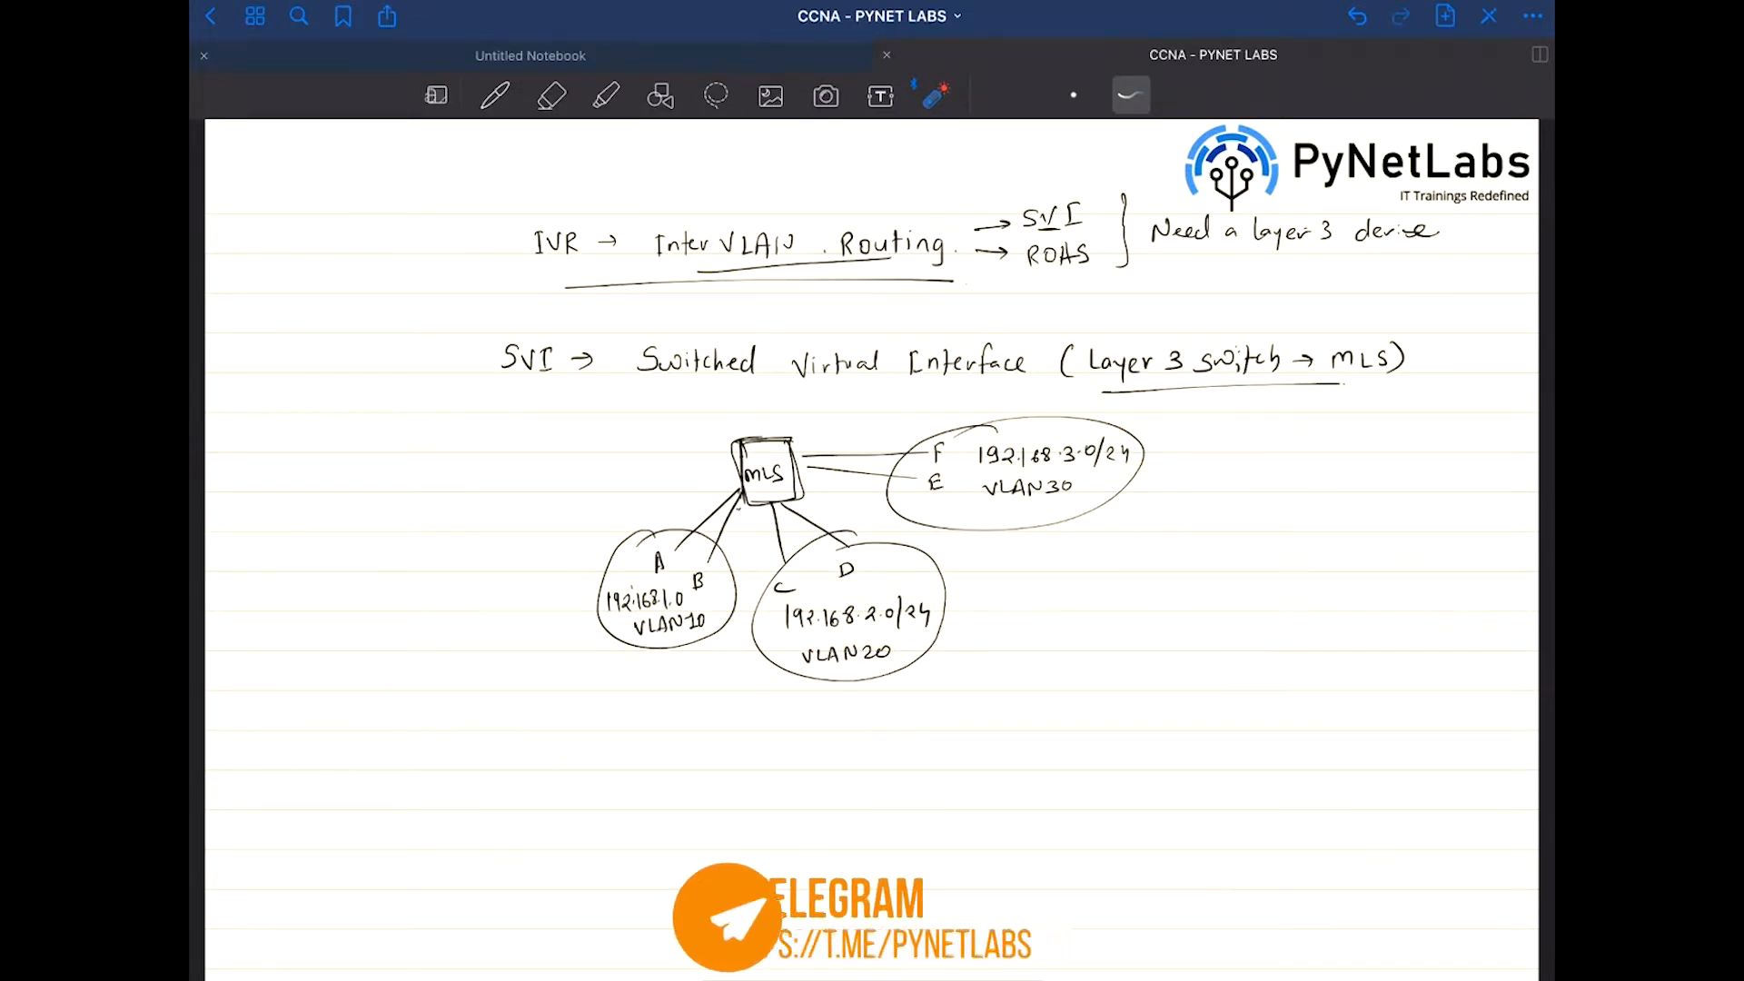
Label the MLS ports towards hosts A and B as G0/1 and 0/2 in blue ink
{"action": "scroll", "coordinate": [757, 559], "scroll_direction": "up", "scroll_amount": 3}
{"action": "left_click", "coordinate": [495, 96]}
{"action": "scroll", "coordinate": [872, 545], "scroll_direction": "up", "scroll_amount": 1}
{"action": "scroll", "coordinate": [872, 545], "scroll_direction": "down", "scroll_amount": 1}
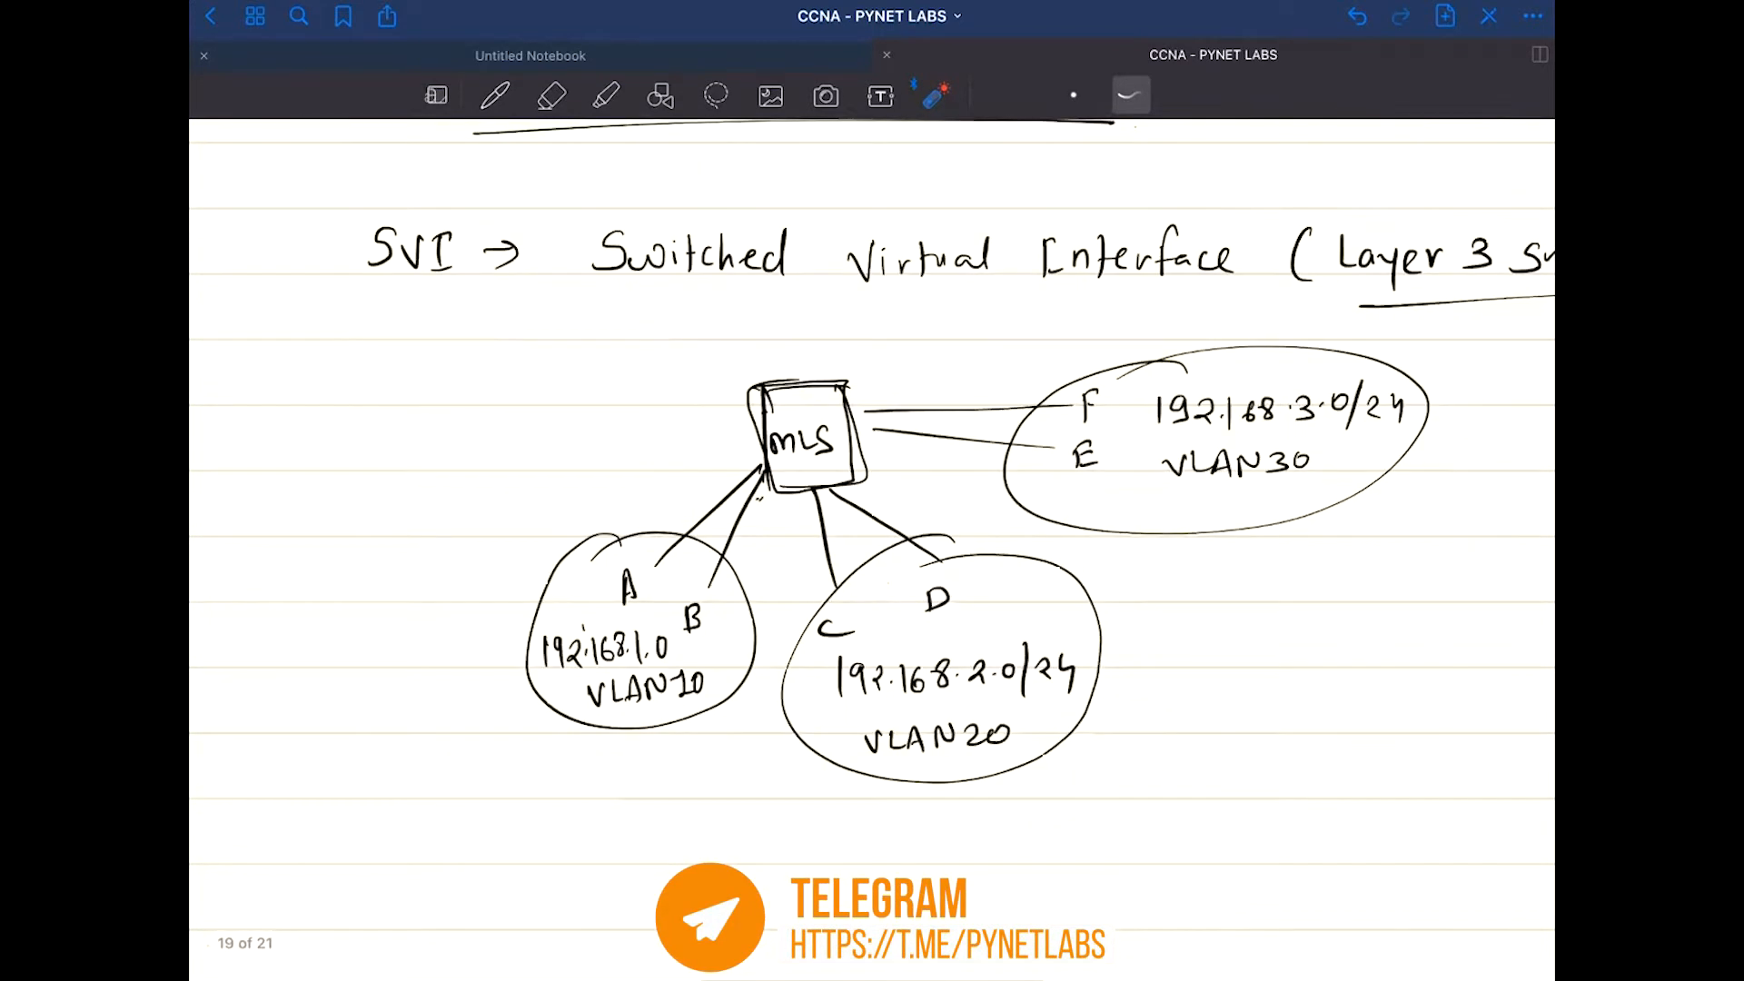
{"action": "left_click", "coordinate": [1079, 95]}
{"action": "mouse_move", "coordinate": [705, 458]}
{"action": "left_mouse_down"}
{"action": "mouse_move", "coordinate": [699, 471]}
{"action": "mouse_move", "coordinate": [723, 465]}
{"action": "left_mouse_up"}
{"action": "left_click_drag", "start_coordinate": [730, 439], "coordinate": [731, 460]}
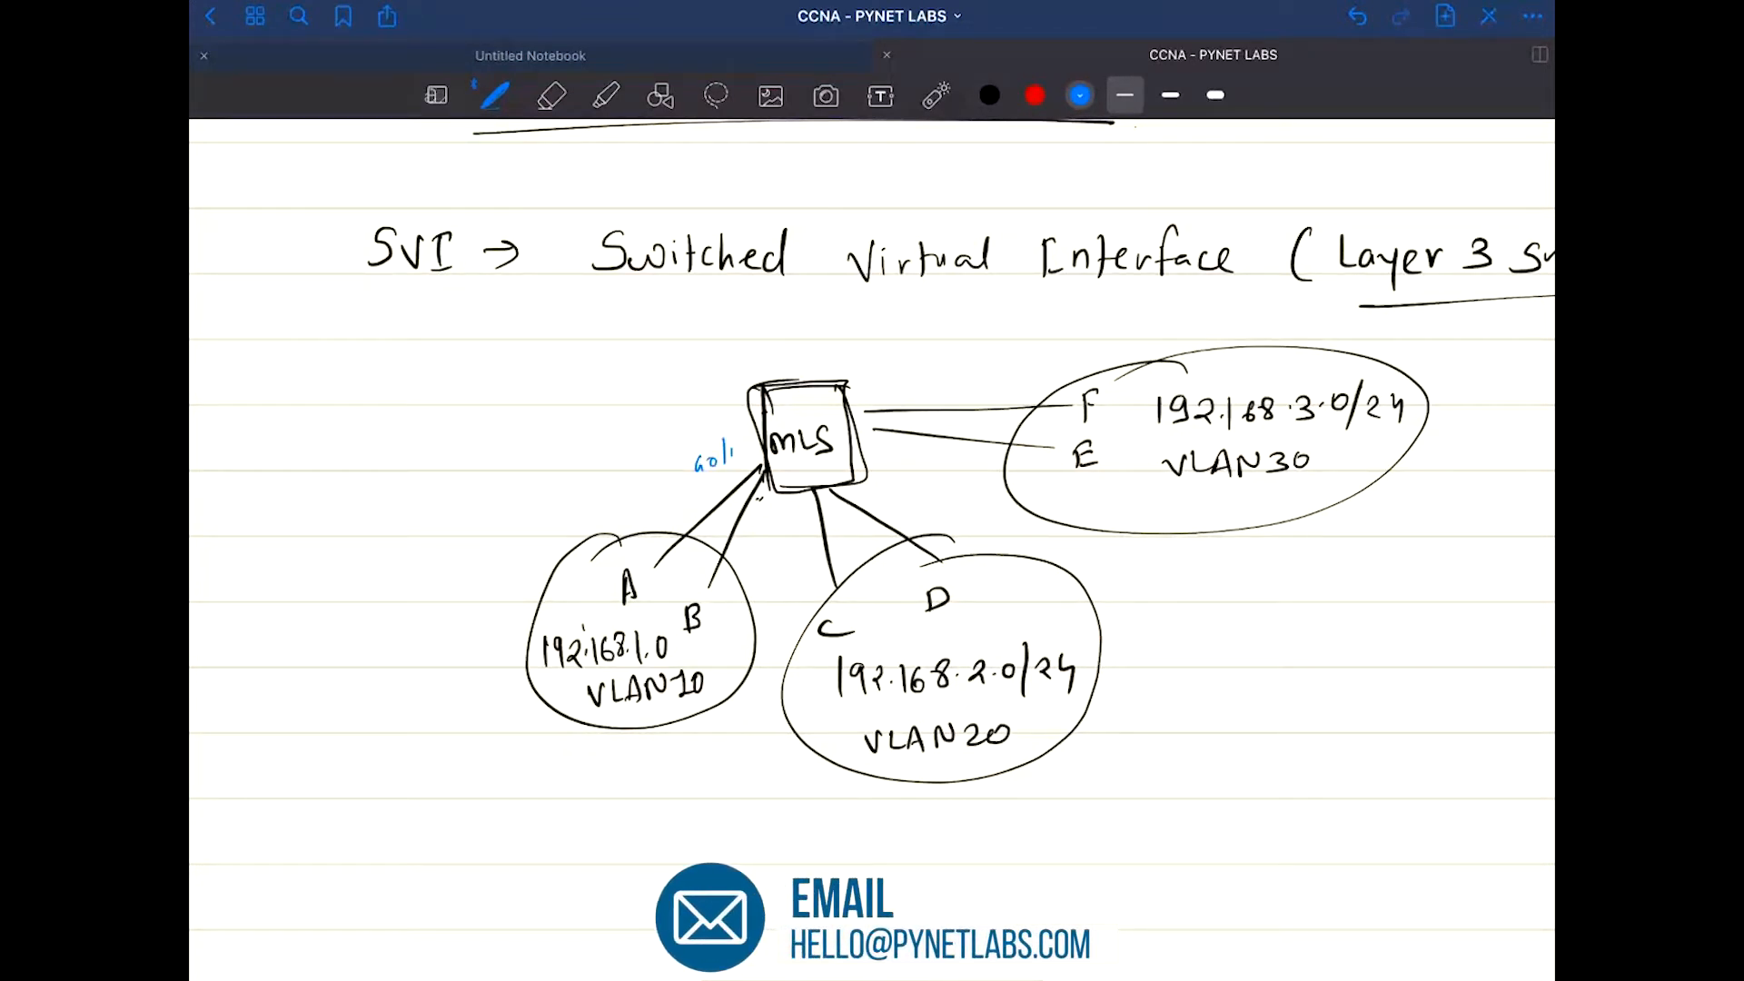
{"action": "left_click_drag", "start_coordinate": [749, 506], "coordinate": [749, 506]}
{"action": "left_click_drag", "start_coordinate": [759, 499], "coordinate": [757, 522]}
{"action": "left_click_drag", "start_coordinate": [762, 506], "coordinate": [770, 518]}
Label the MLS ports towards hosts C, D, E and F as 0/3, 0/4, 0/5 and 0/6 in blue
{"action": "left_click_drag", "start_coordinate": [805, 511], "coordinate": [810, 526]}
{"action": "mouse_move", "coordinate": [814, 511]}
{"action": "left_mouse_down"}
{"action": "mouse_move", "coordinate": [815, 525]}
{"action": "mouse_move", "coordinate": [861, 498]}
{"action": "left_mouse_up"}
{"action": "left_click_drag", "start_coordinate": [883, 494], "coordinate": [890, 511]}
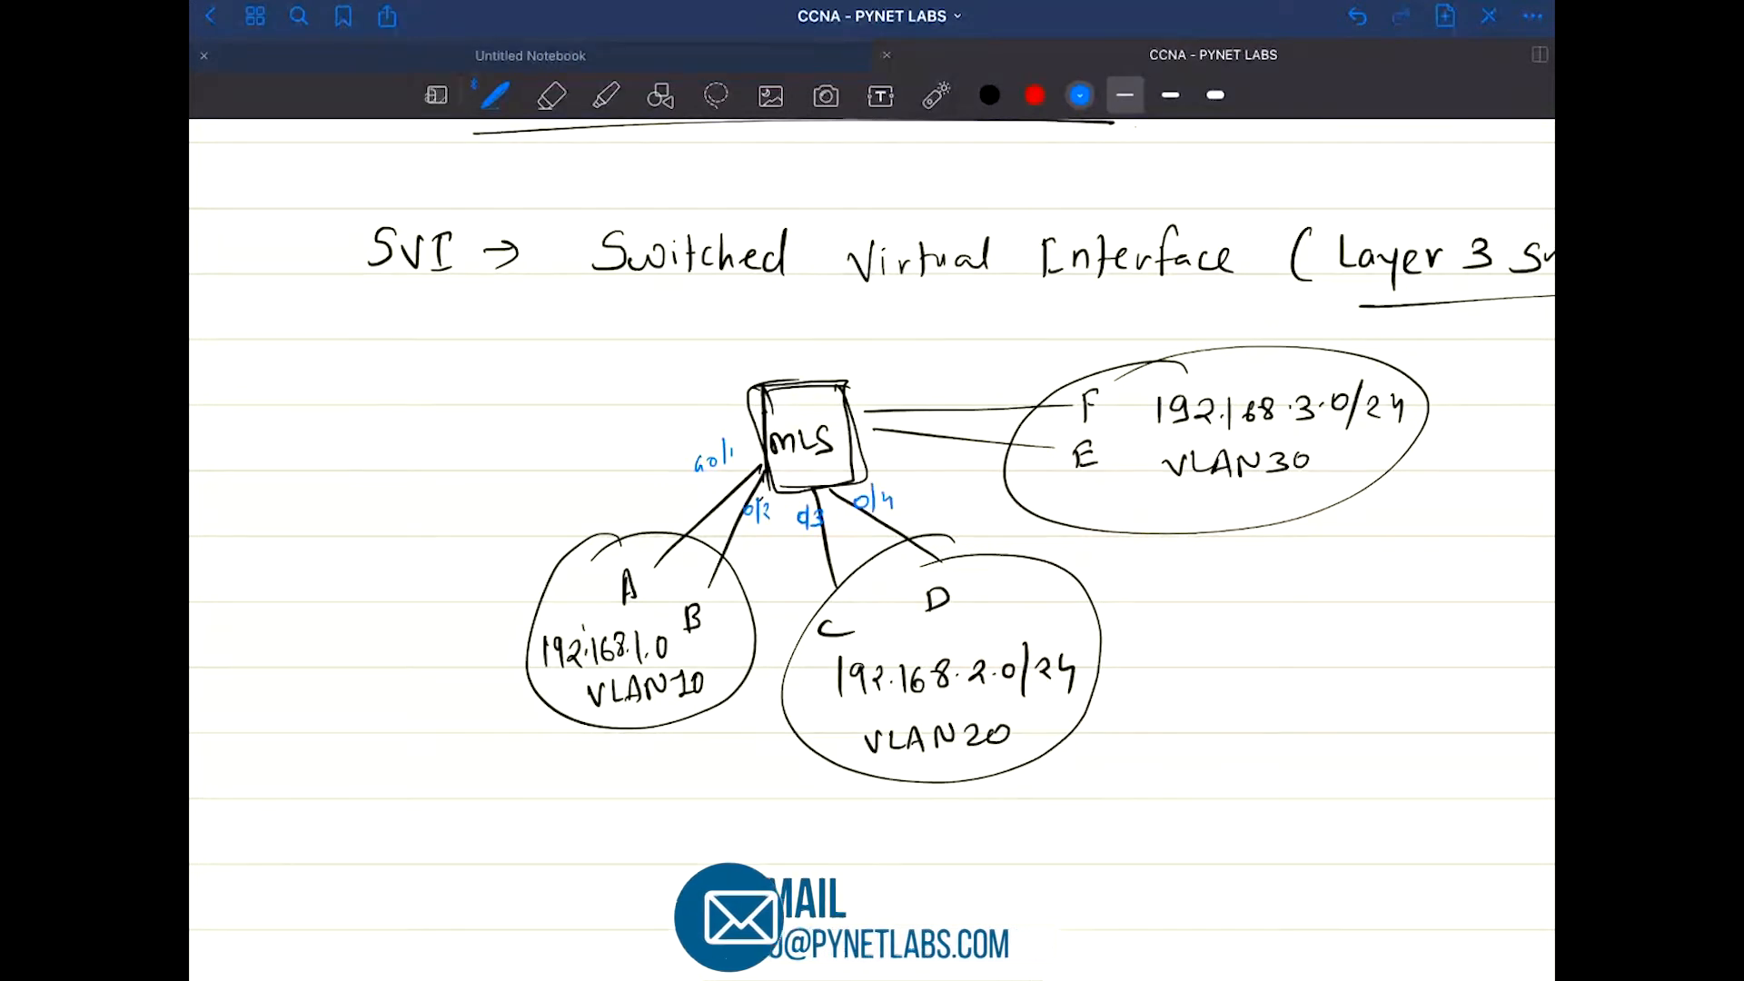
{"action": "left_click_drag", "start_coordinate": [884, 442], "coordinate": [895, 462]}
{"action": "left_click_drag", "start_coordinate": [917, 435], "coordinate": [905, 457]}
{"action": "left_click_drag", "start_coordinate": [886, 389], "coordinate": [900, 407]}
{"action": "left_click_drag", "start_coordinate": [914, 382], "coordinate": [910, 397]}
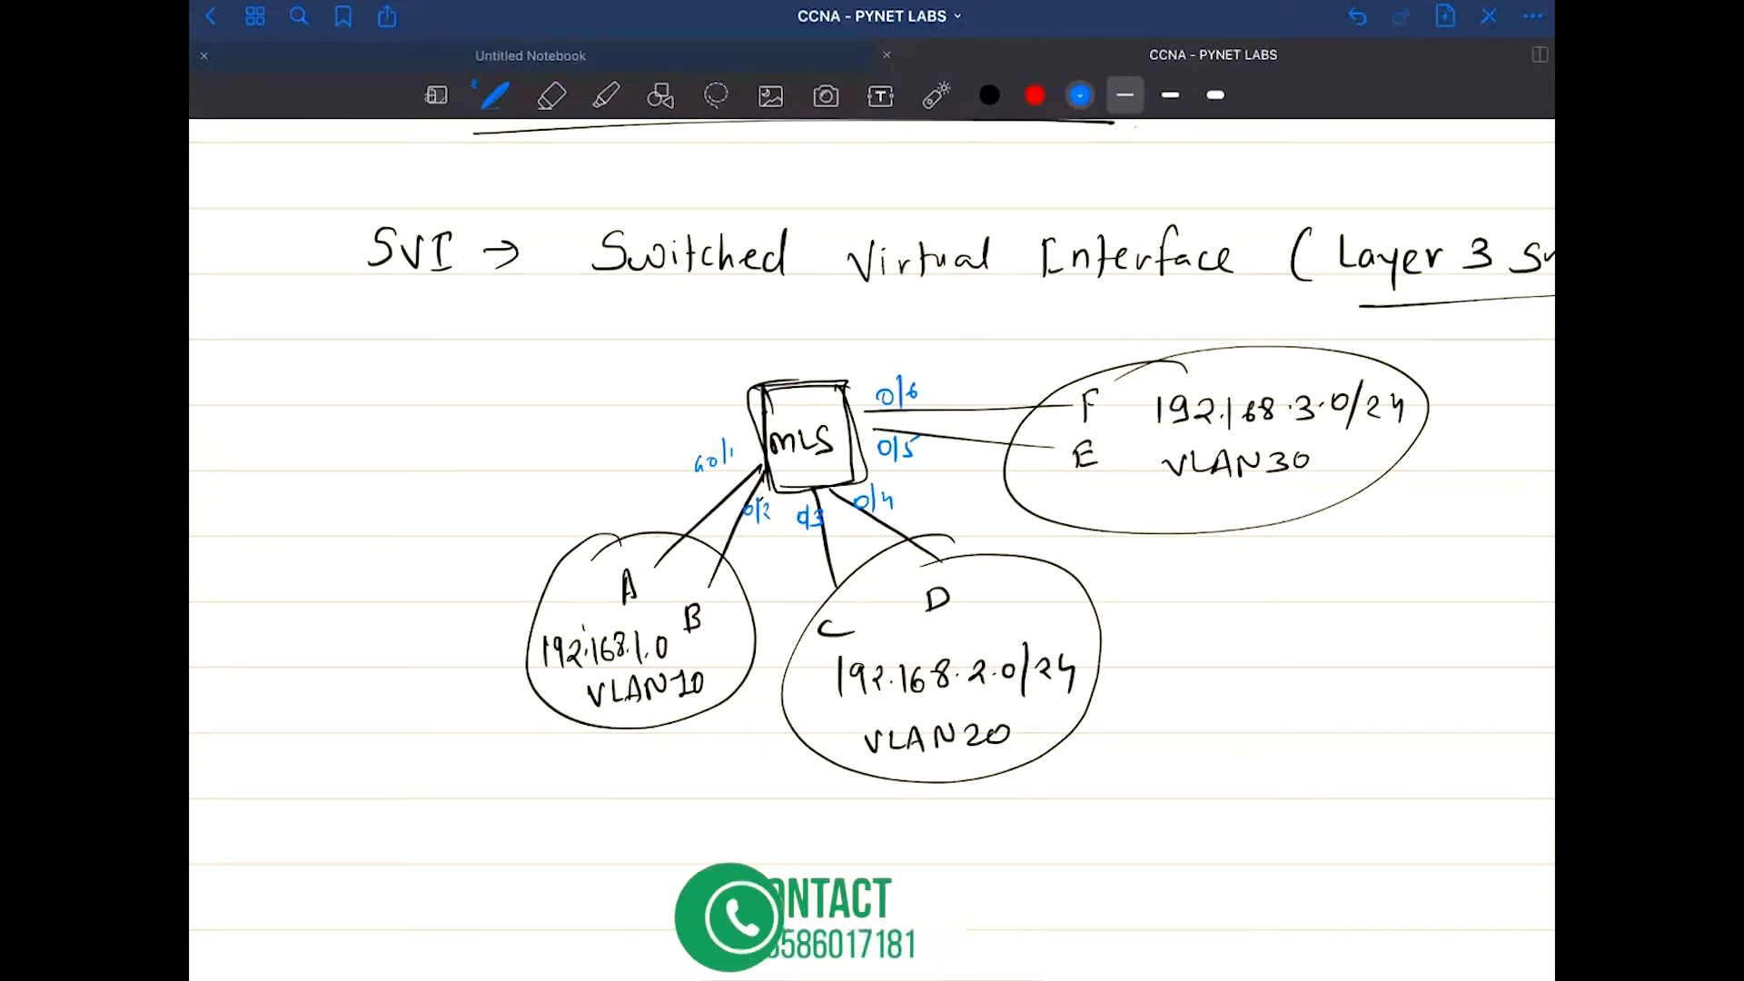
{"action": "scroll", "coordinate": [872, 545], "scroll_direction": "down", "scroll_amount": 1}
{"action": "scroll", "coordinate": [872, 545], "scroll_direction": "down", "scroll_amount": 1}
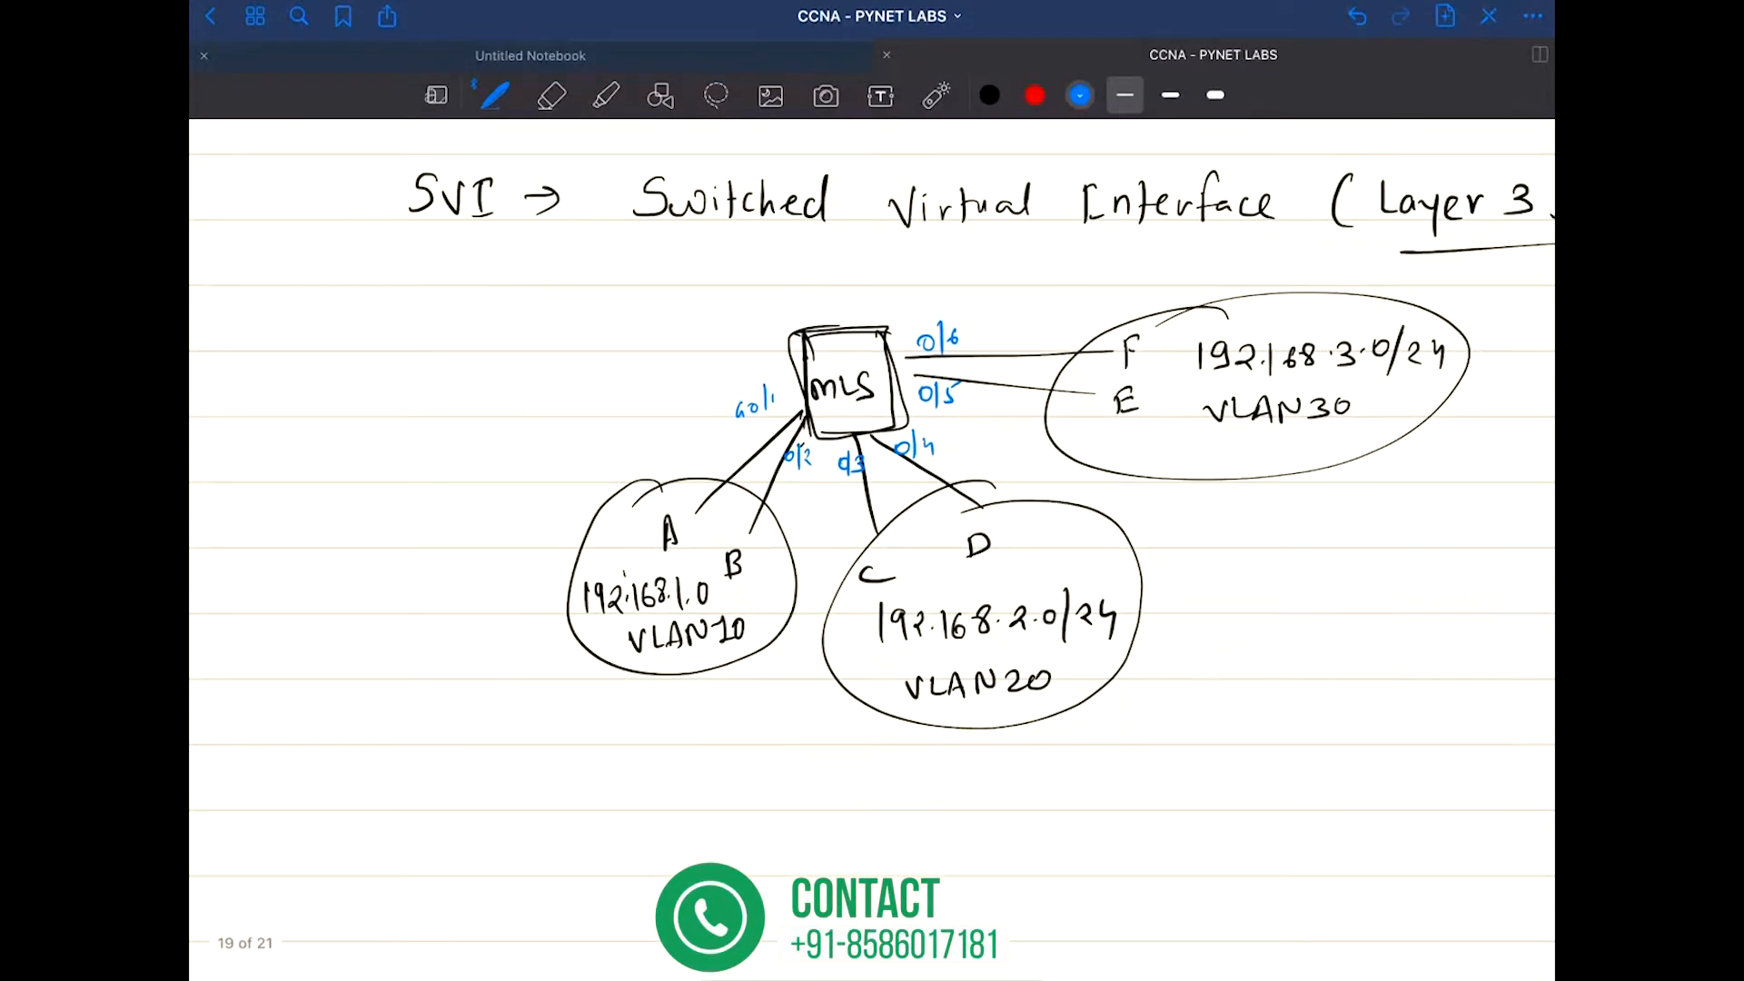
{"action": "scroll", "coordinate": [872, 545], "scroll_direction": "down", "scroll_amount": 2}
{"action": "scroll", "coordinate": [872, 545], "scroll_direction": "up", "scroll_amount": 5}
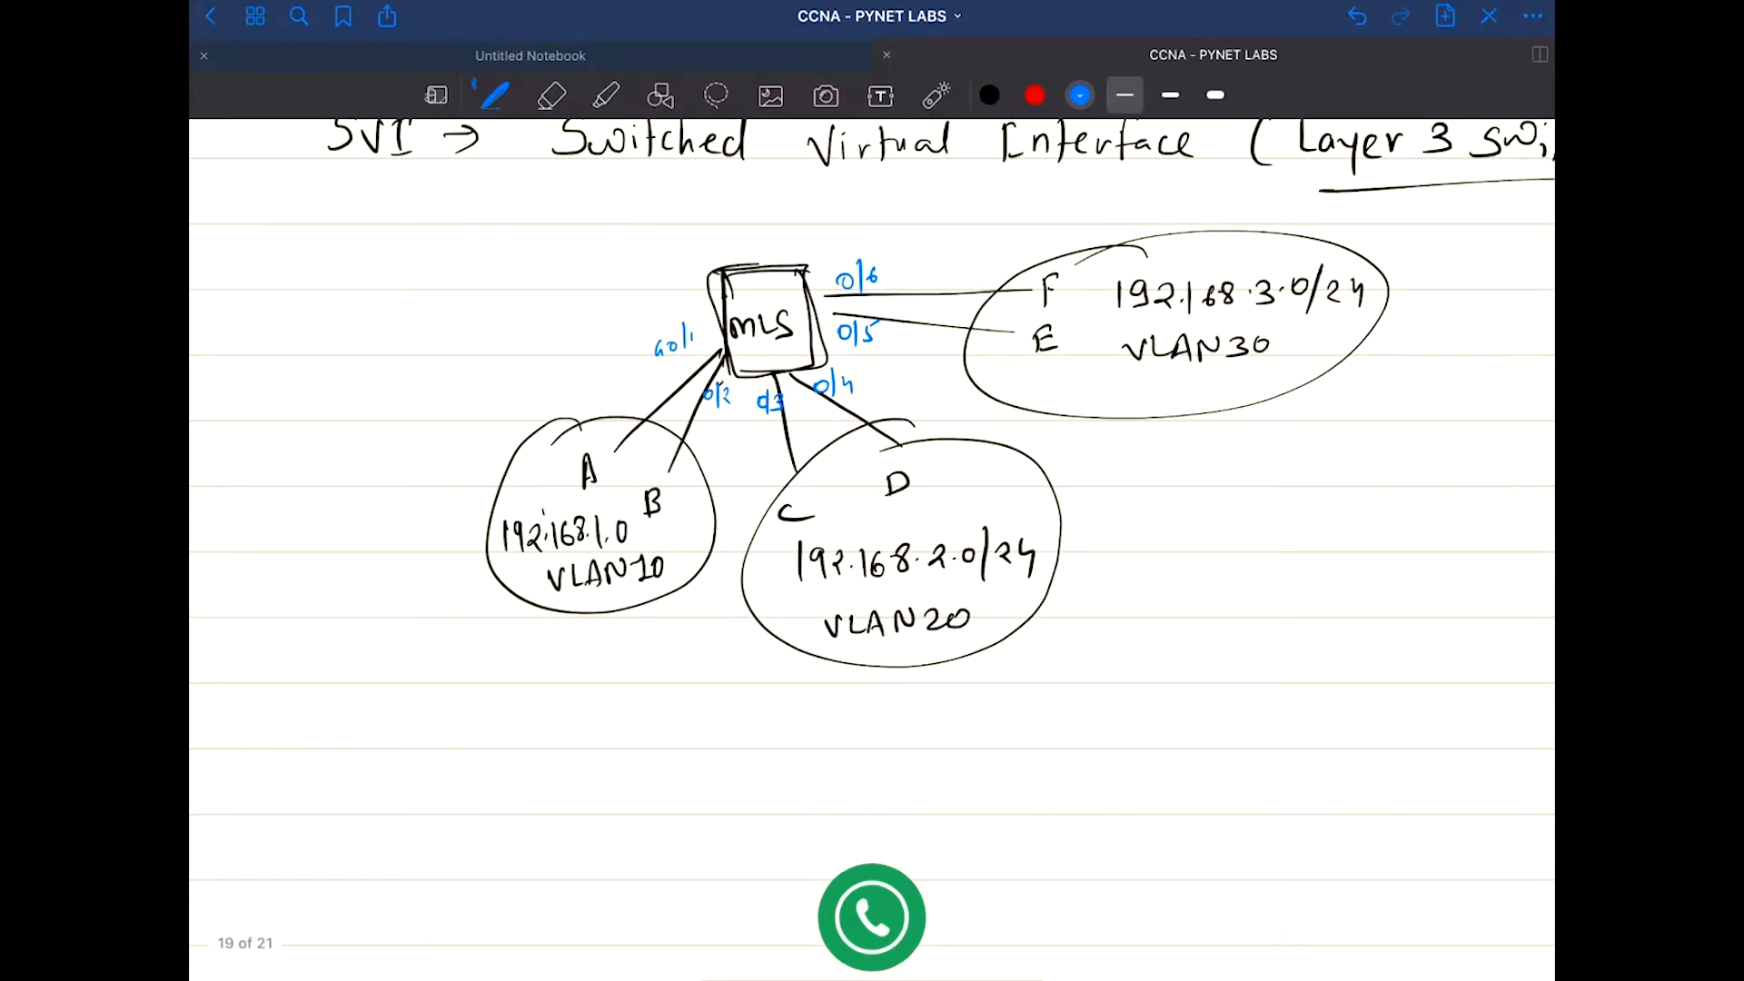
Circle the MLS box and the VLAN 10 and VLAN 20 labels with the laser pointer
{"action": "scroll", "coordinate": [872, 545], "scroll_direction": "up", "scroll_amount": 1}
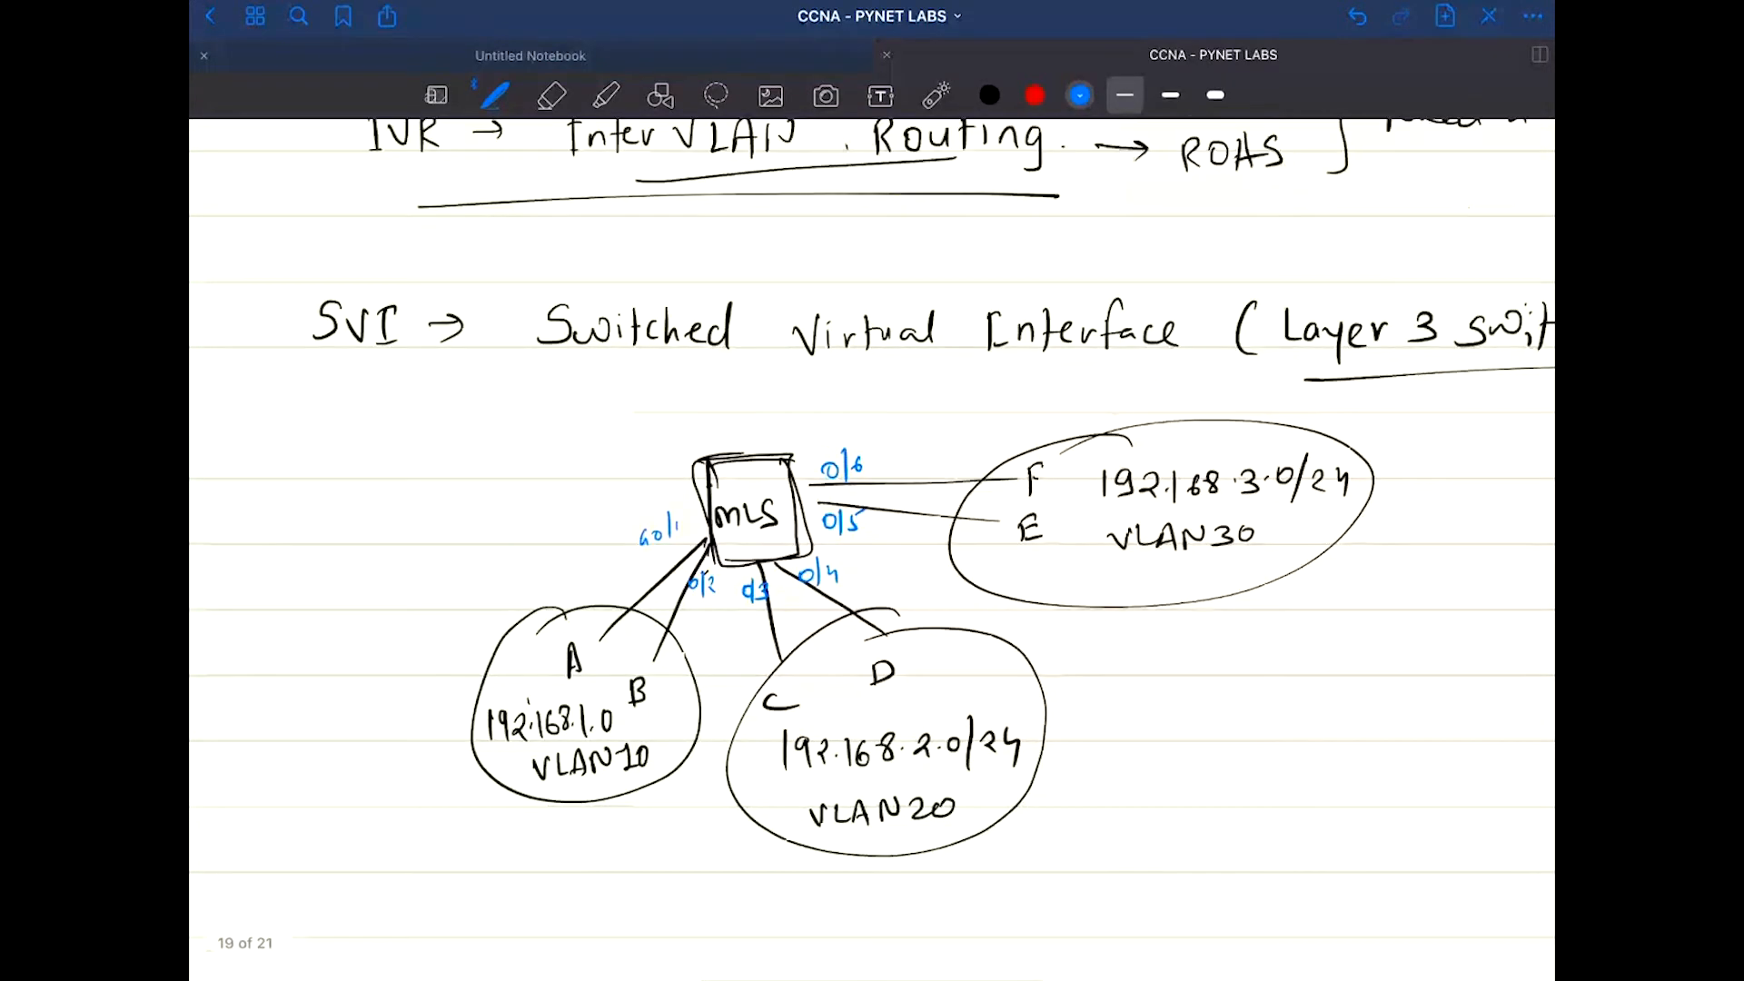
{"action": "scroll", "coordinate": [872, 545], "scroll_direction": "down", "scroll_amount": 4}
{"action": "scroll", "coordinate": [873, 545], "scroll_direction": "down", "scroll_amount": 1}
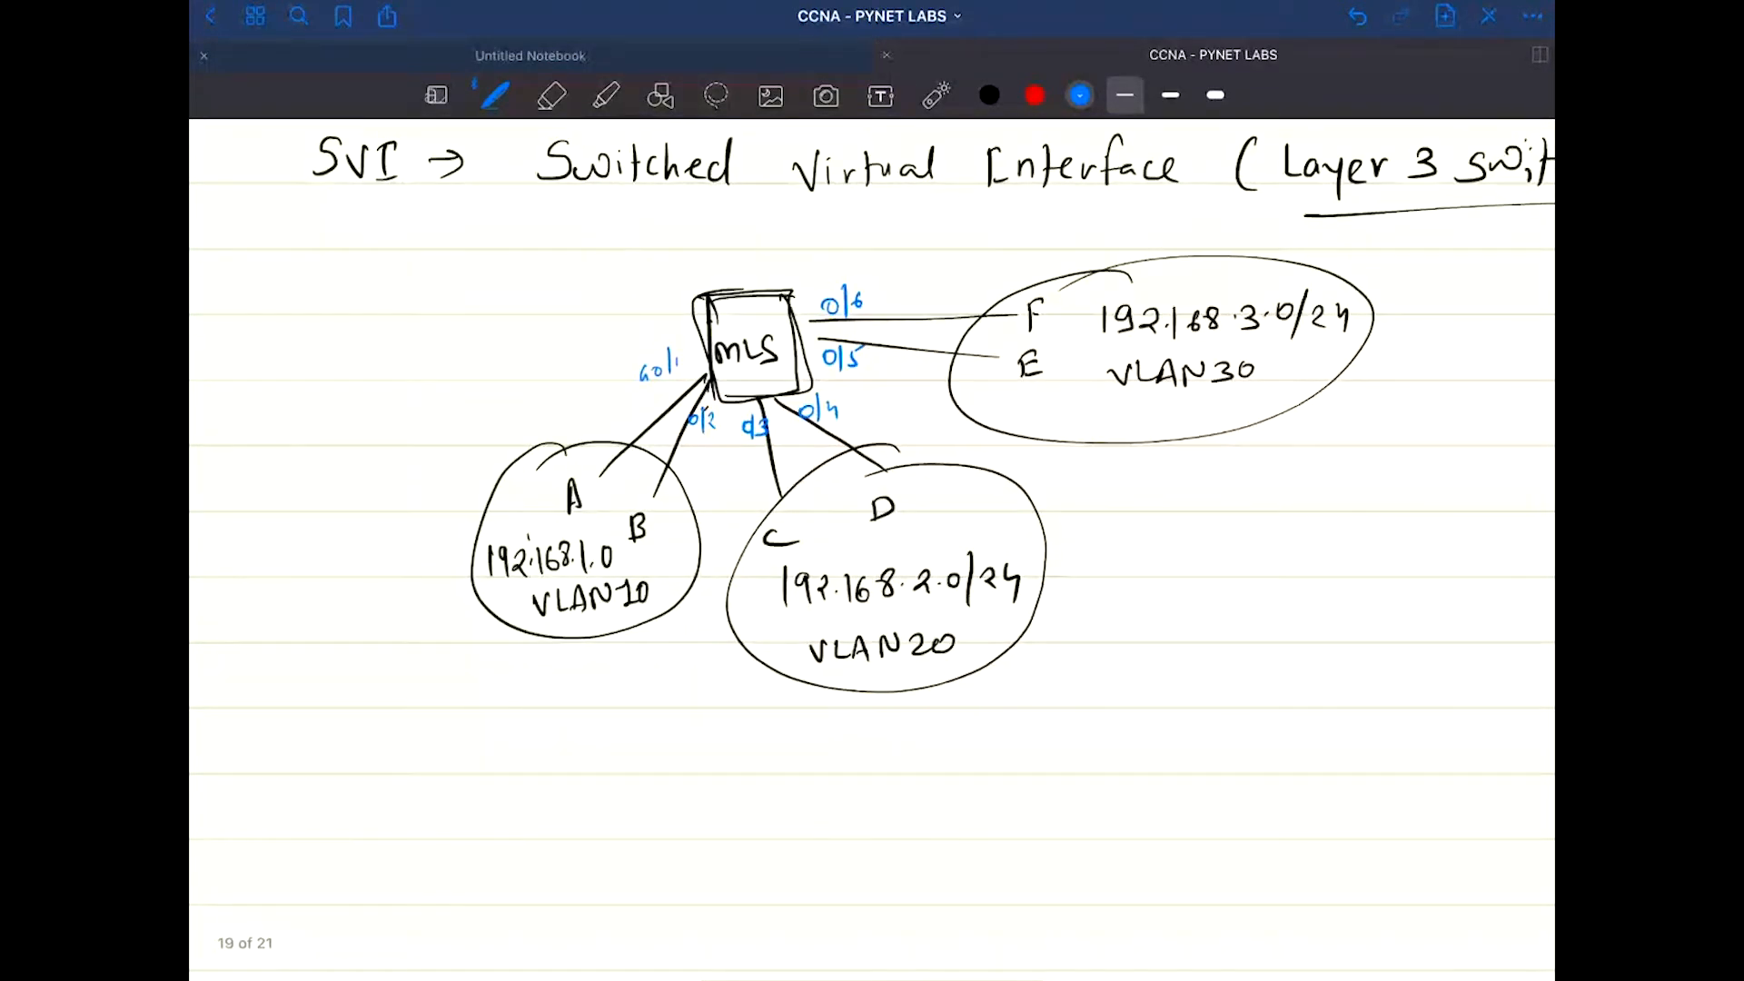
{"action": "scroll", "coordinate": [872, 545], "scroll_direction": "up", "scroll_amount": 3}
{"action": "left_click", "coordinate": [935, 95]}
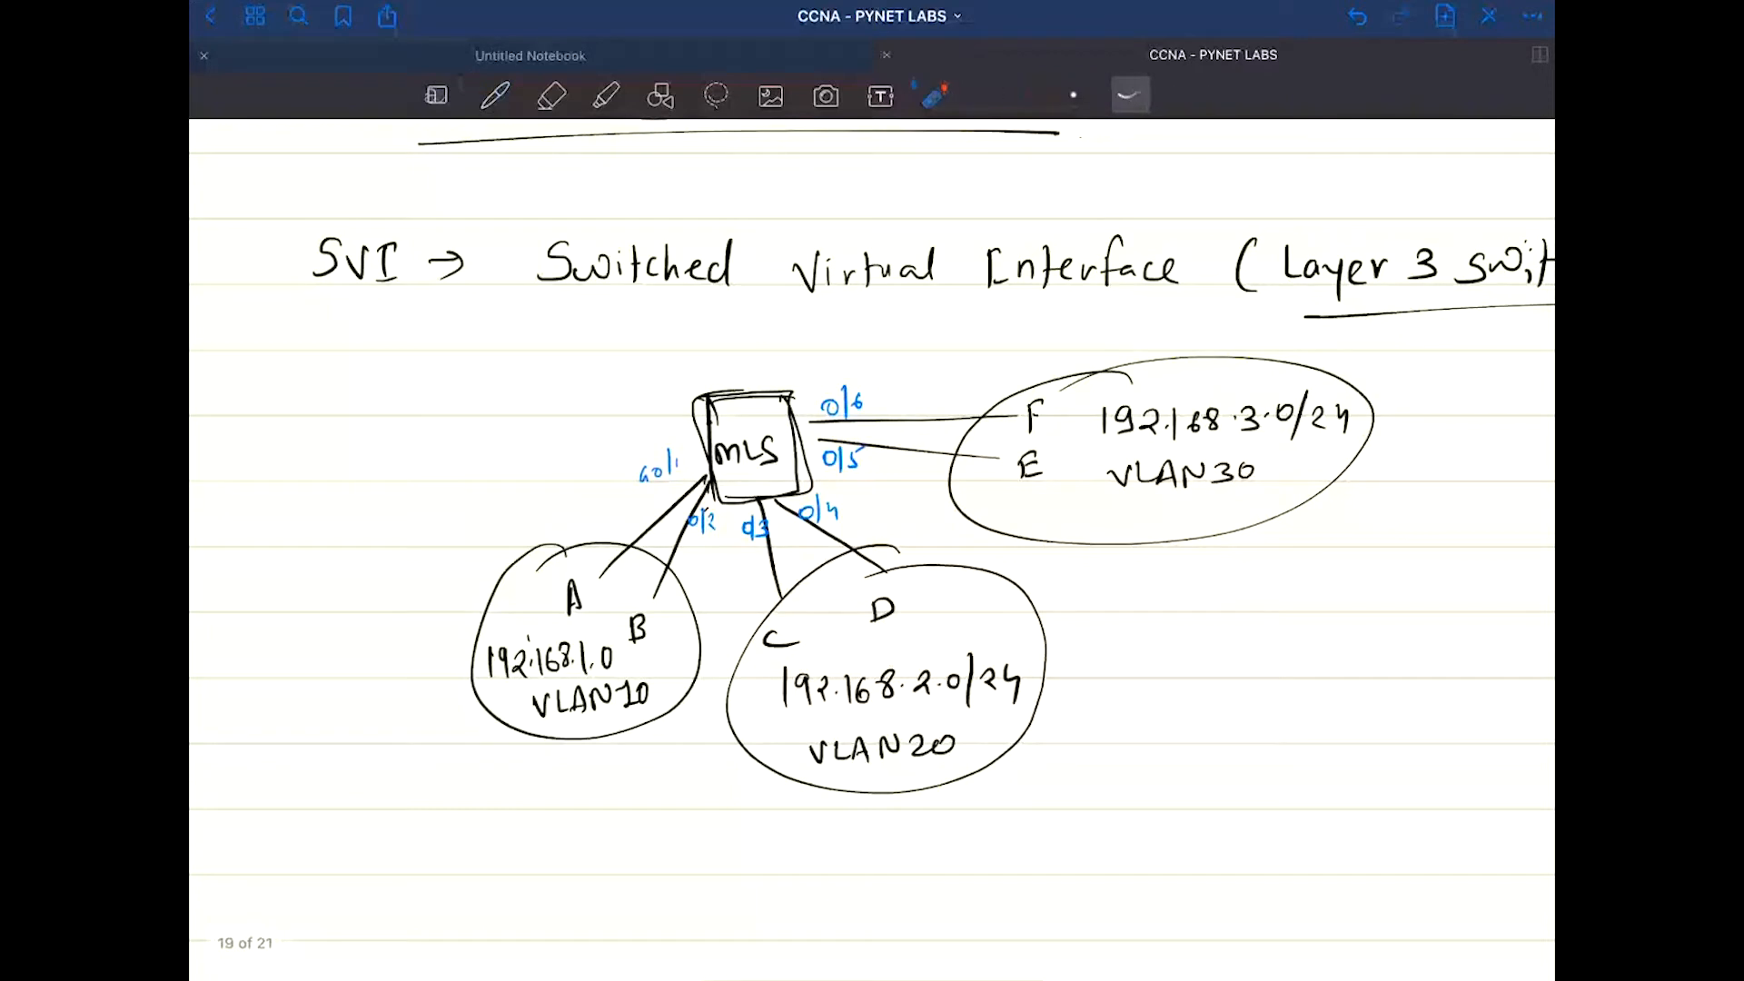
{"action": "mouse_move", "coordinate": [763, 373]}
{"action": "left_mouse_down"}
{"action": "mouse_move", "coordinate": [690, 409]}
{"action": "mouse_move", "coordinate": [744, 485]}
{"action": "left_mouse_up"}
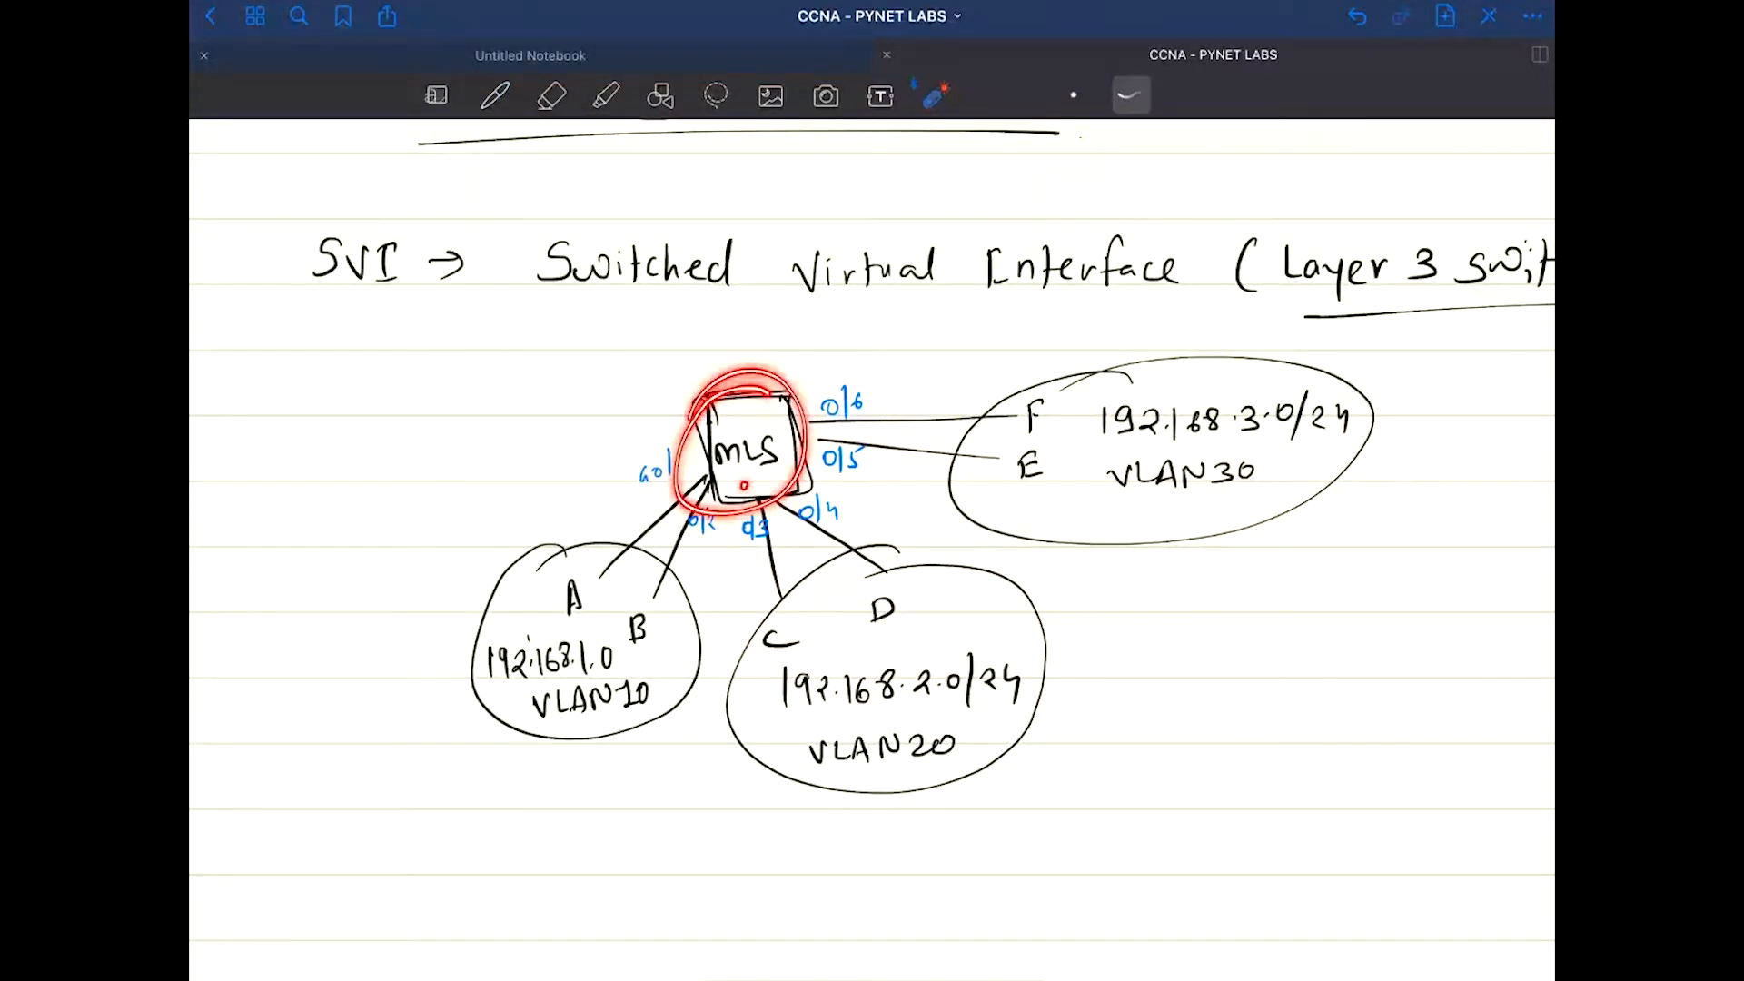
{"action": "mouse_move", "coordinate": [647, 656]}
{"action": "left_mouse_down"}
{"action": "mouse_move", "coordinate": [676, 672]}
{"action": "mouse_move", "coordinate": [567, 677]}
{"action": "left_mouse_up"}
{"action": "left_click_drag", "start_coordinate": [871, 716], "coordinate": [936, 716]}
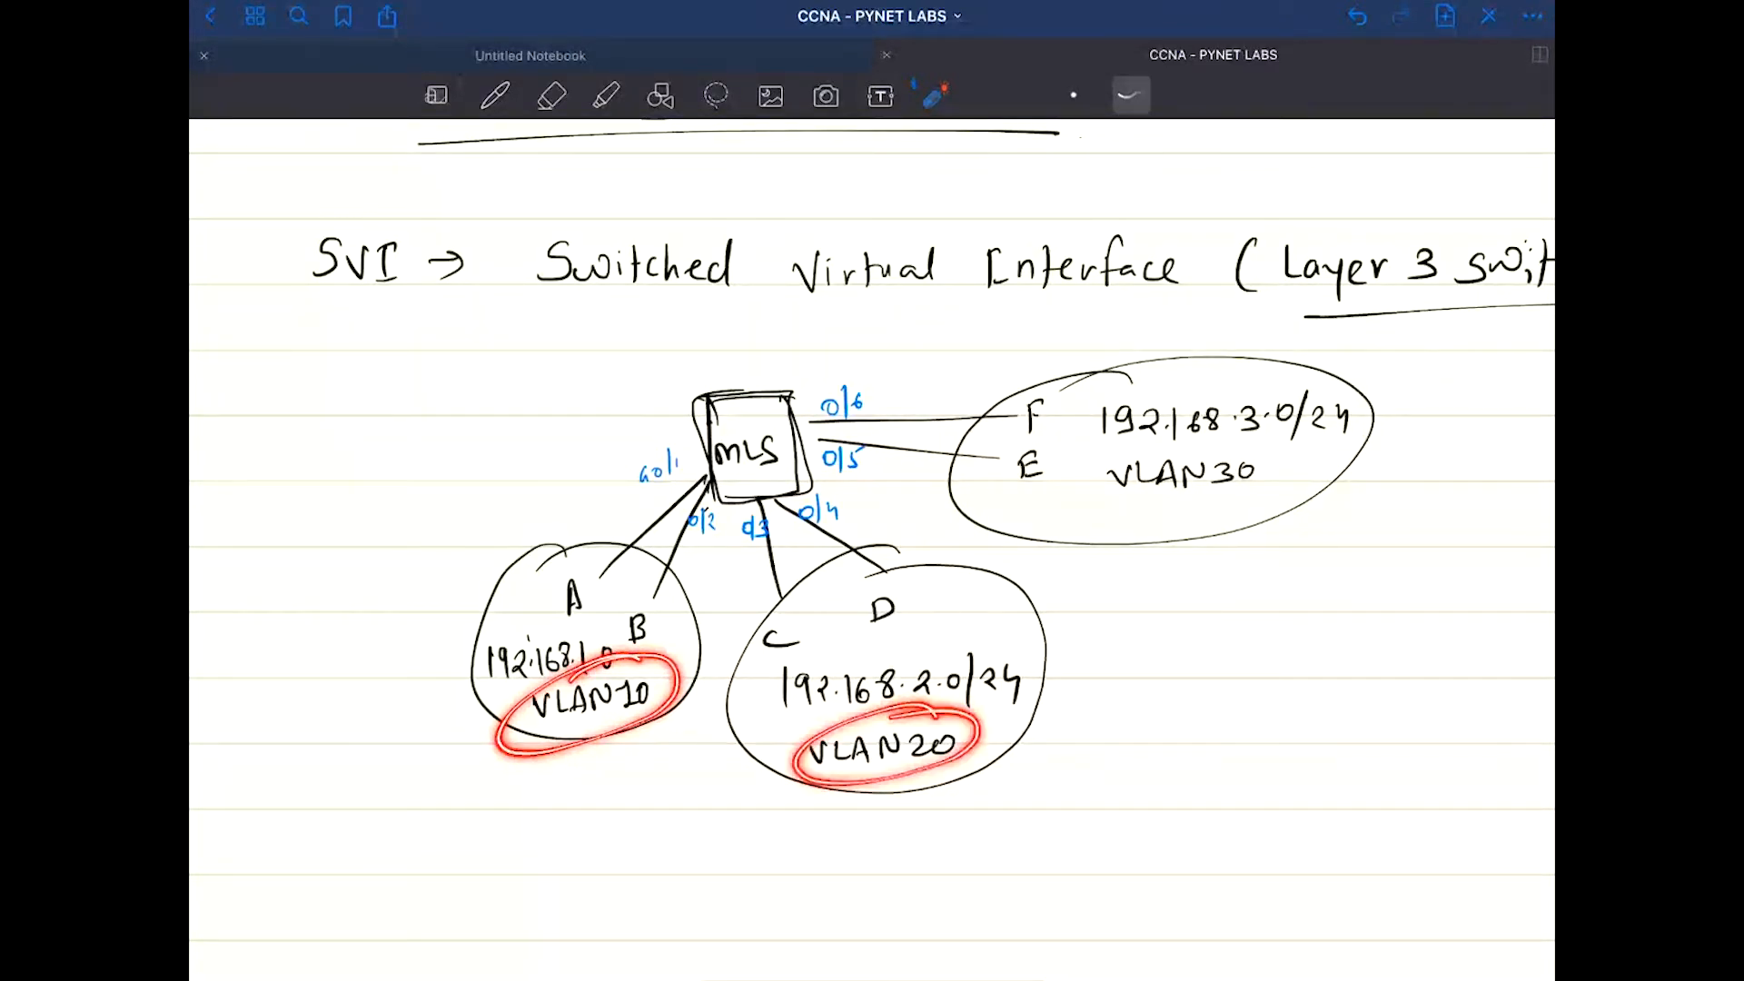
Trace the six links leaving the MLS towards hosts A to F with the laser pointer
{"action": "left_click_drag", "start_coordinate": [701, 471], "coordinate": [643, 520]}
{"action": "left_click_drag", "start_coordinate": [713, 477], "coordinate": [673, 549]}
{"action": "left_click_drag", "start_coordinate": [756, 501], "coordinate": [758, 563]}
{"action": "left_click_drag", "start_coordinate": [769, 496], "coordinate": [833, 553]}
{"action": "left_click_drag", "start_coordinate": [820, 442], "coordinate": [897, 462]}
{"action": "left_click_drag", "start_coordinate": [805, 420], "coordinate": [910, 419]}
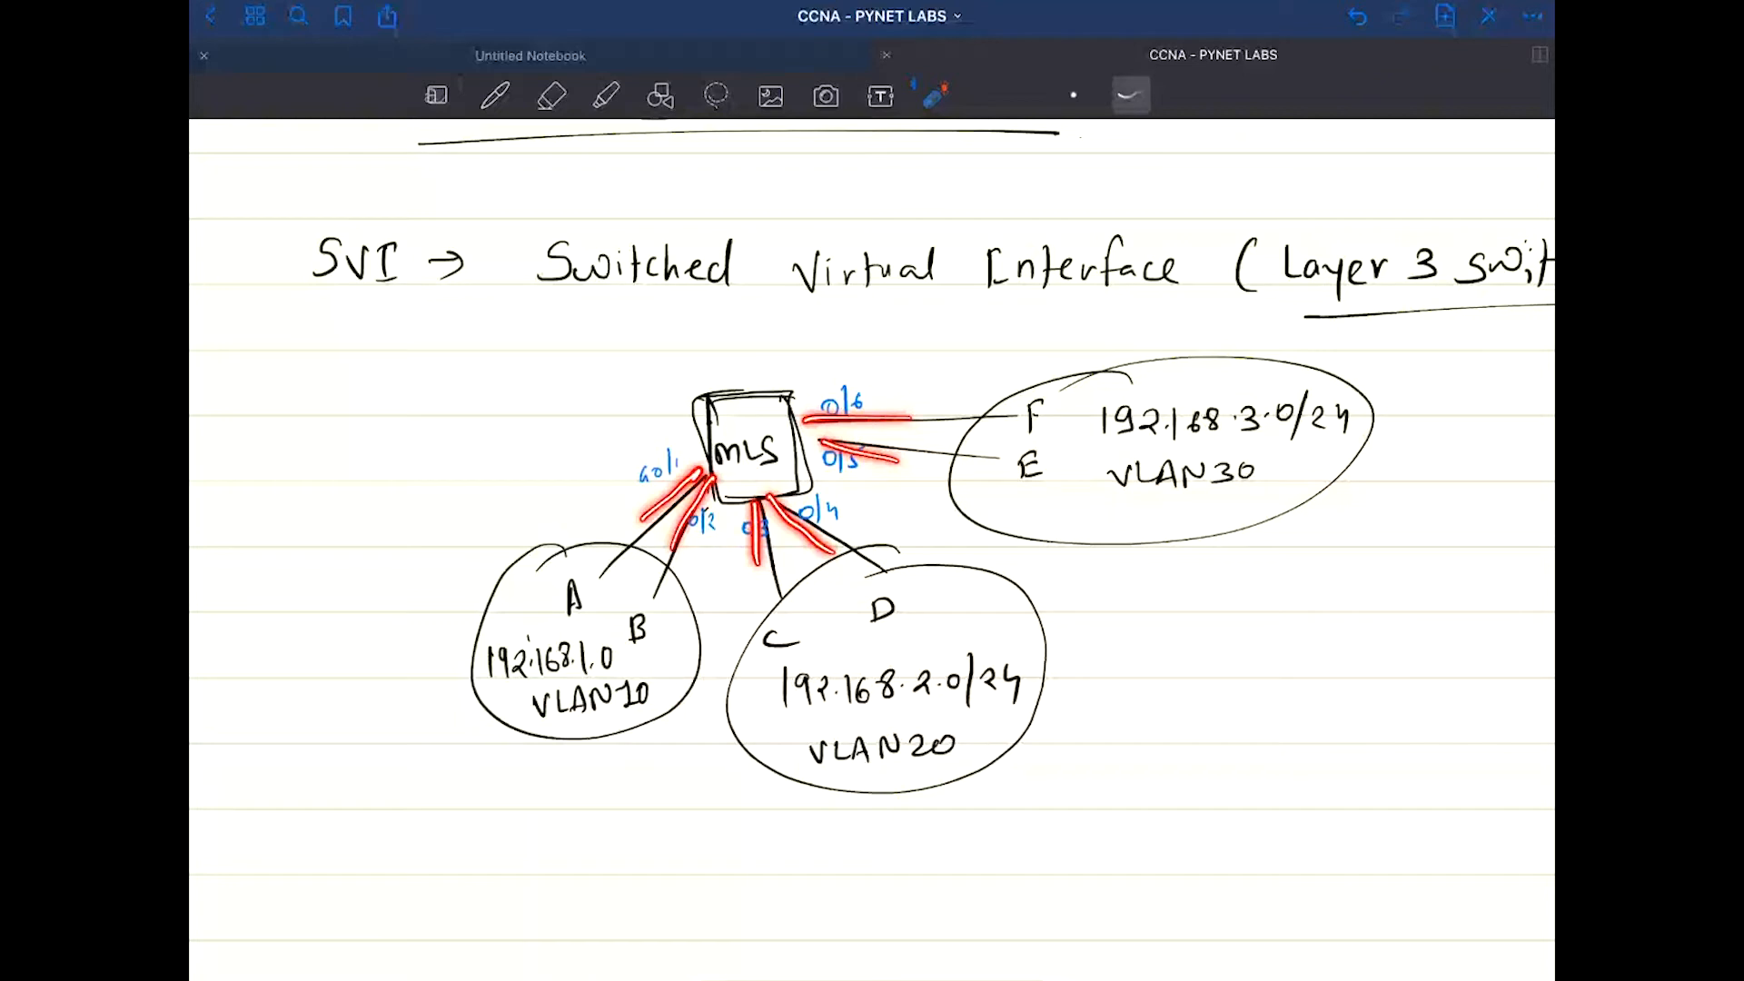
Point out the 192.168.3.0/24 network and hosts E and F with the laser pointer
{"action": "scroll", "coordinate": [872, 536], "scroll_direction": "right", "scroll_amount": 2}
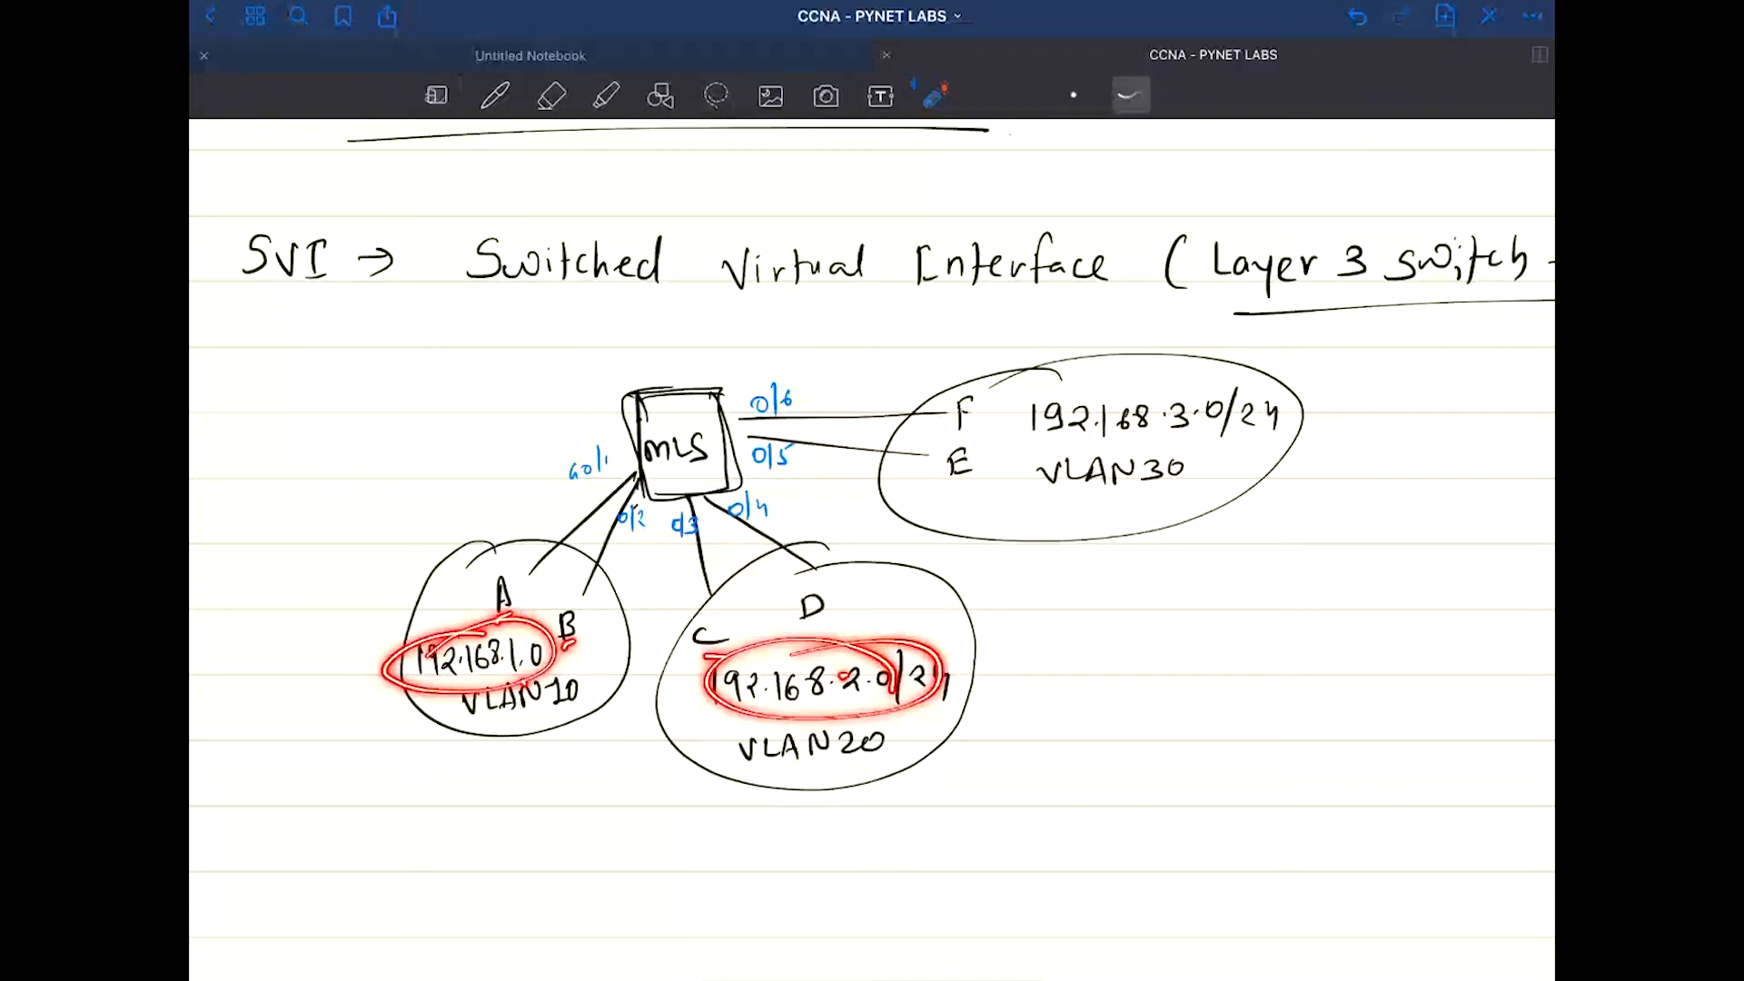
{"action": "left_click_drag", "start_coordinate": [1239, 399], "coordinate": [1084, 391]}
{"action": "mouse_move", "coordinate": [947, 494]}
{"action": "left_mouse_down"}
{"action": "mouse_move", "coordinate": [968, 495]}
{"action": "mouse_move", "coordinate": [978, 438]}
{"action": "left_mouse_up"}
{"action": "left_click", "coordinate": [995, 511]}
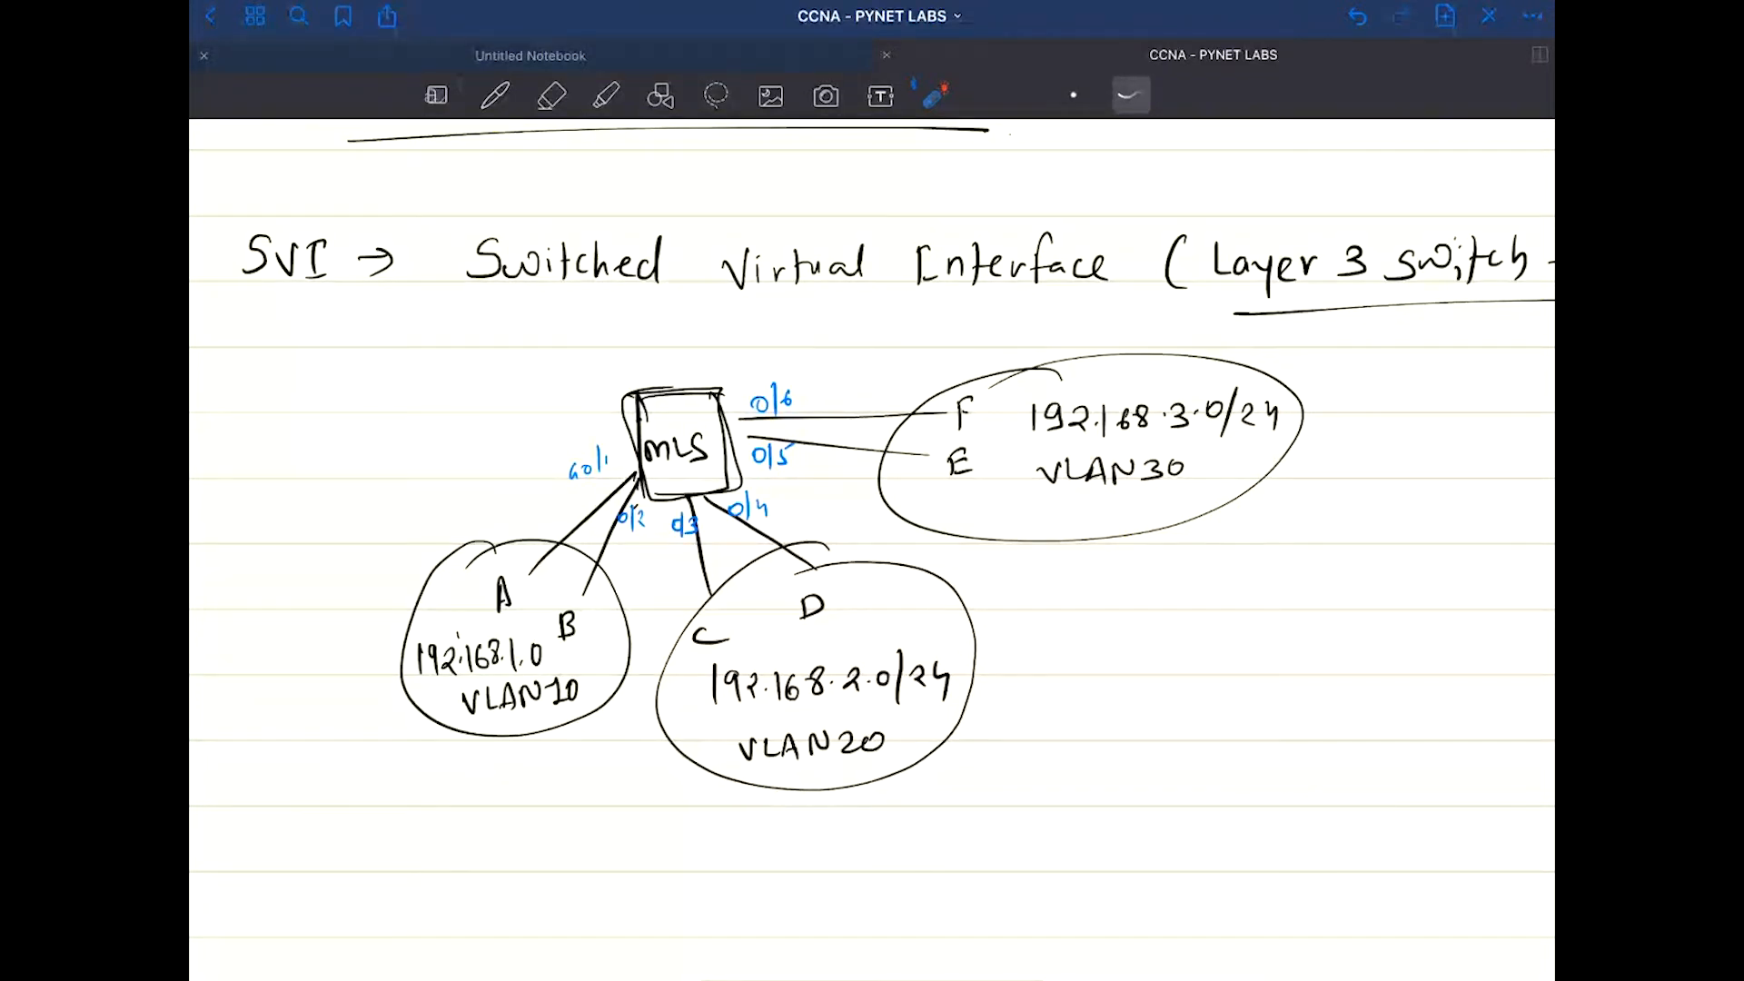
Highlight the SVI heading, its Switched Virtual Interface expansion and the MLS box with the laser pointer
{"action": "scroll", "coordinate": [872, 545], "scroll_direction": "right", "scroll_amount": 3}
{"action": "scroll", "coordinate": [872, 545], "scroll_direction": "left", "scroll_amount": 3}
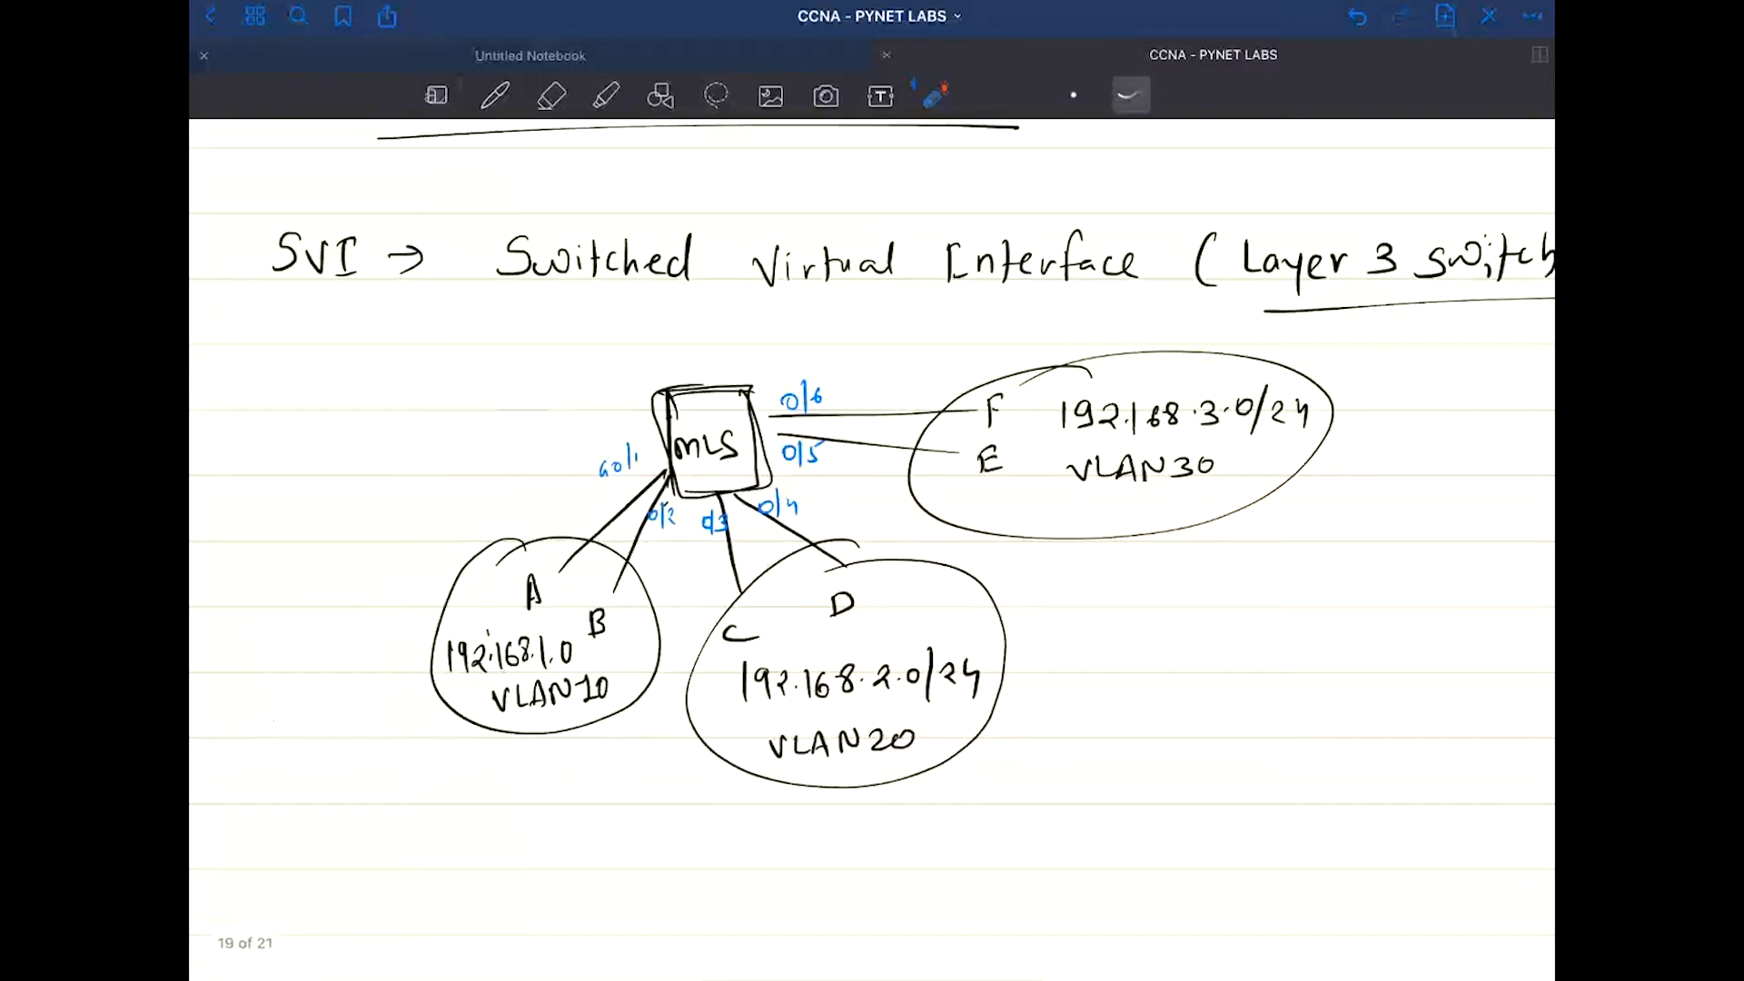
{"action": "left_click_drag", "start_coordinate": [322, 201], "coordinate": [329, 303]}
{"action": "left_click_drag", "start_coordinate": [525, 295], "coordinate": [1125, 287]}
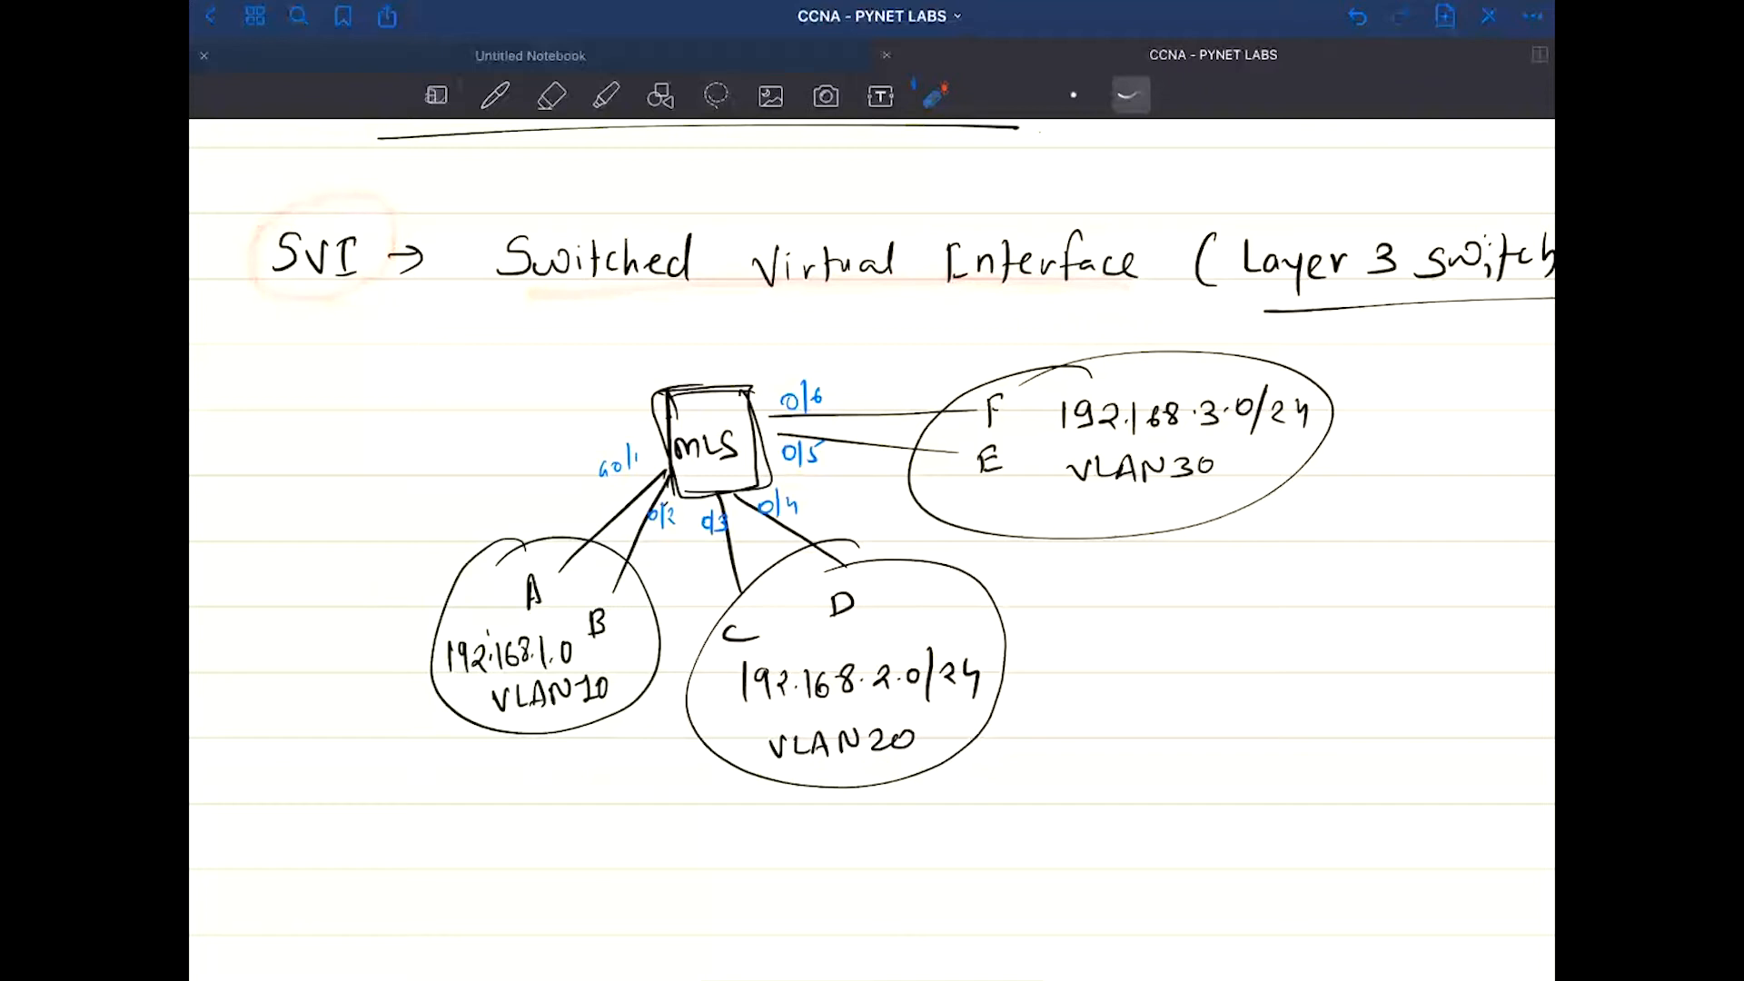
{"action": "left_click_drag", "start_coordinate": [649, 396], "coordinate": [749, 456]}
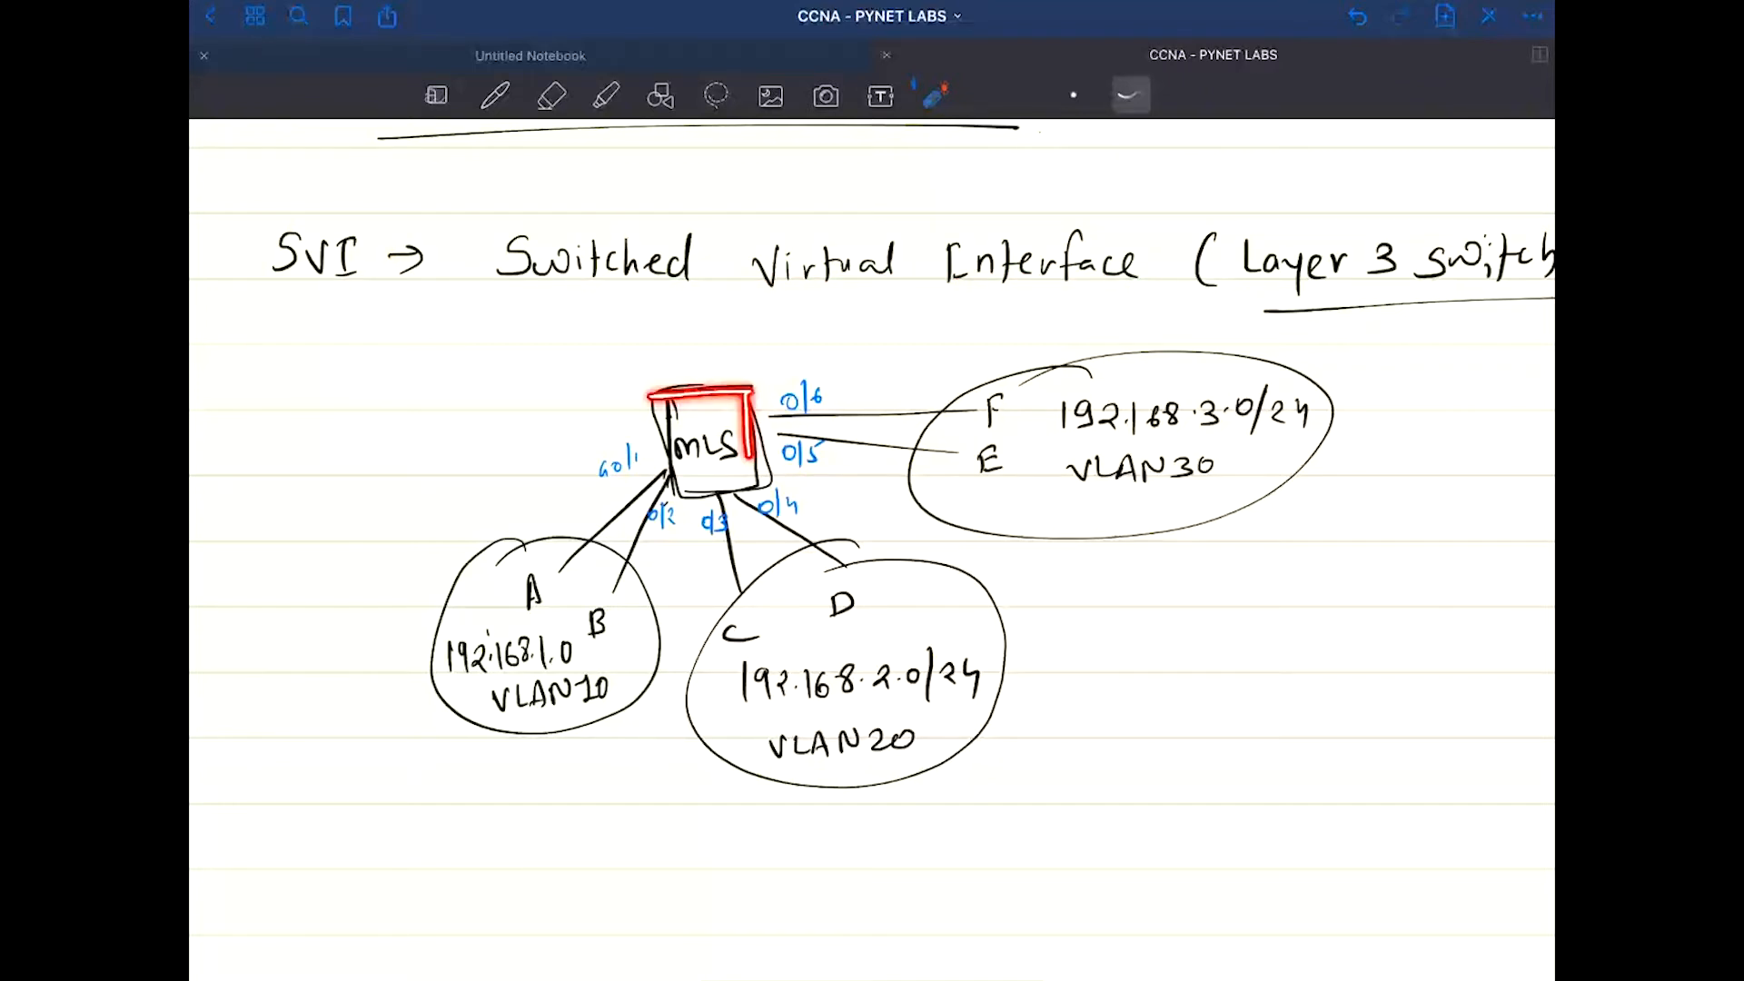
{"action": "left_click_drag", "start_coordinate": [661, 293], "coordinate": [697, 289]}
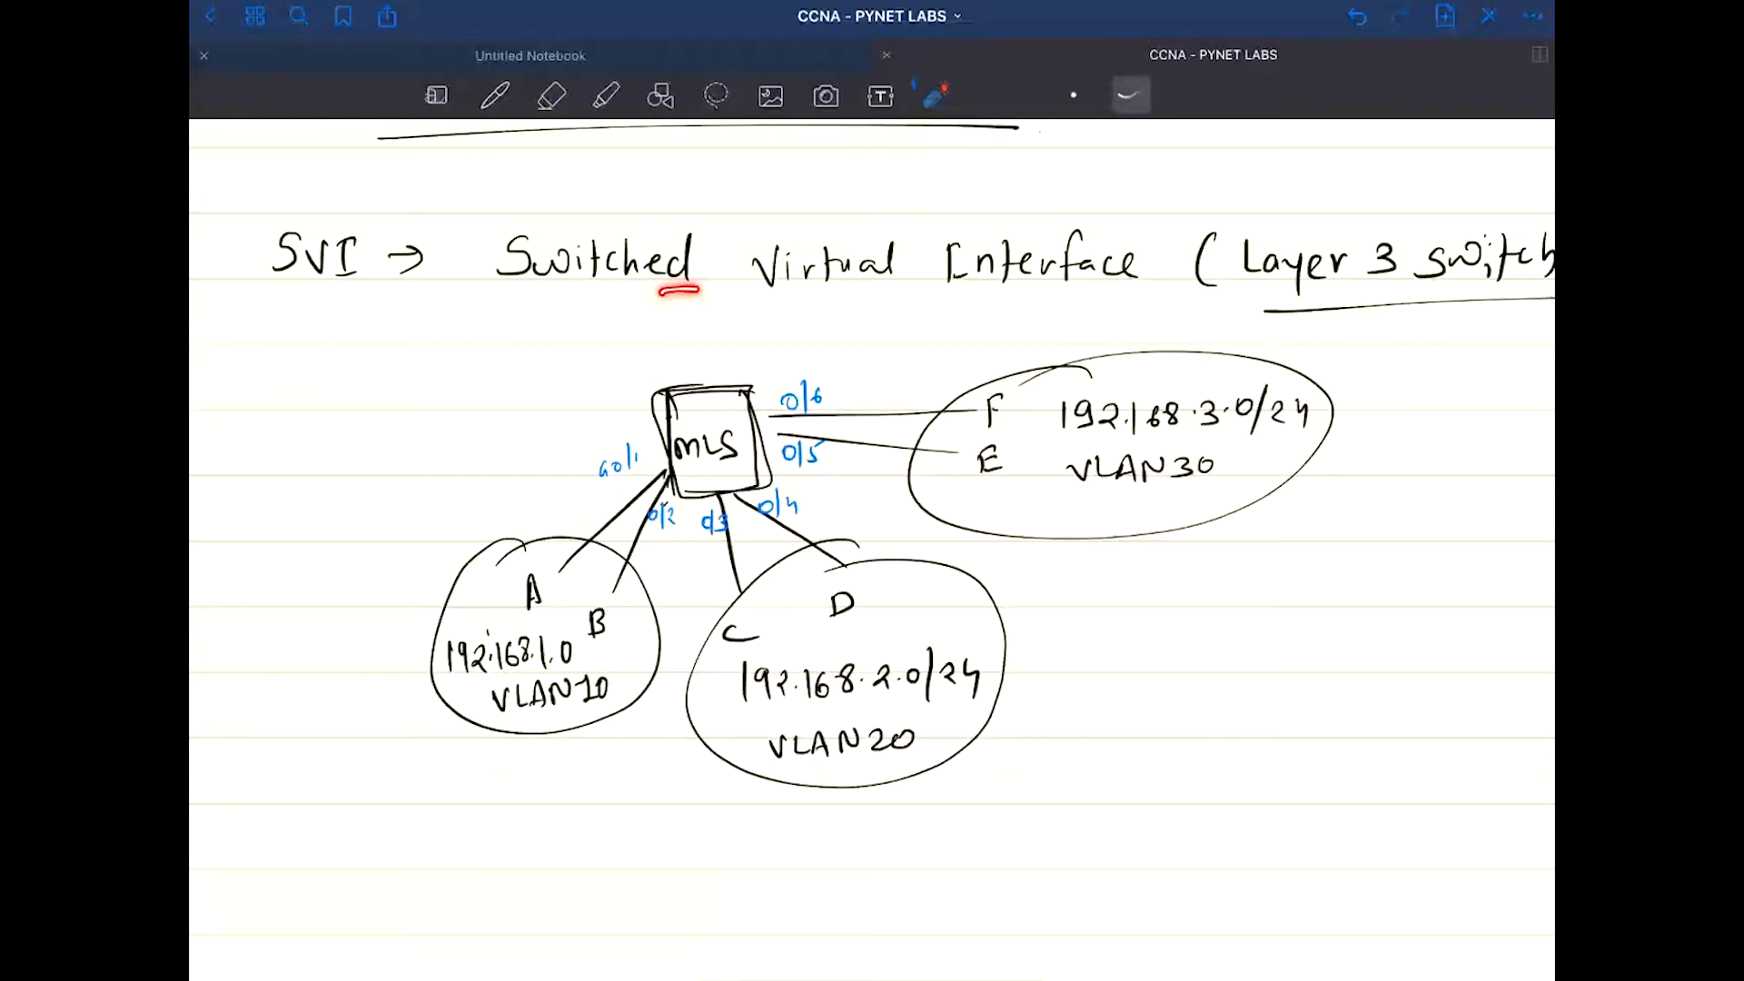
Write VLAN10 followed by an arrow in blue ink, in the blank area beside the VLAN 20 group
{"action": "scroll", "coordinate": [873, 490], "scroll_direction": "down", "scroll_amount": 3}
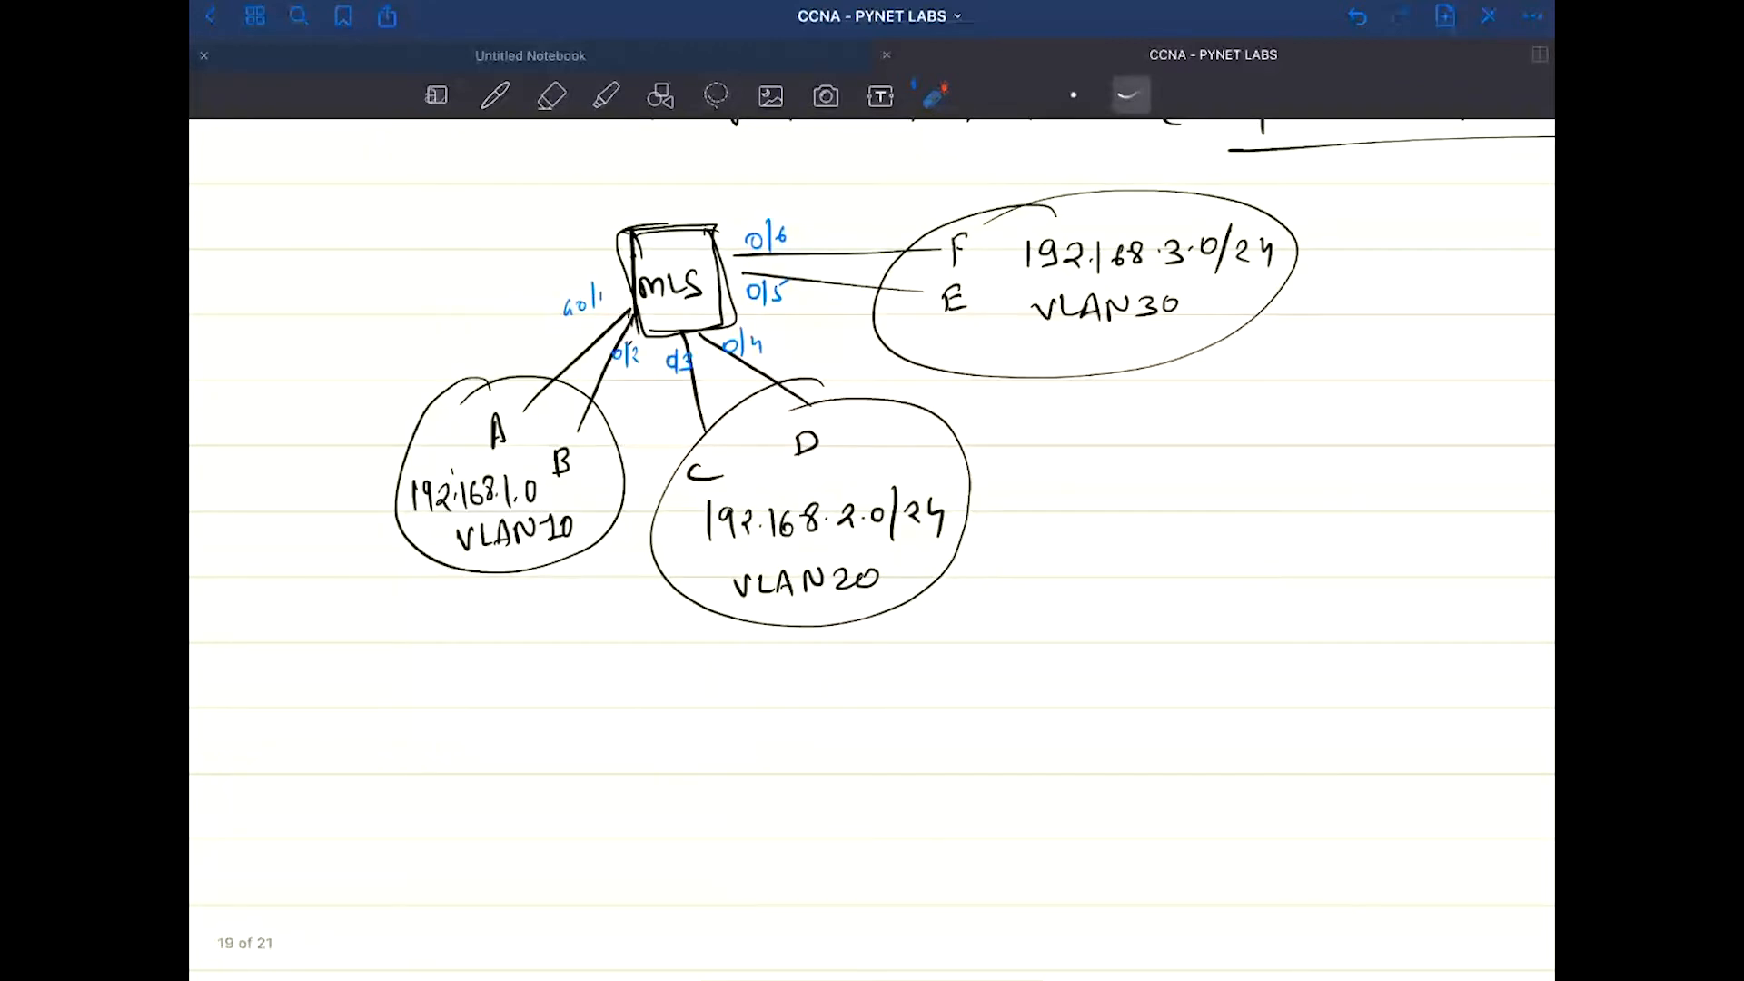
{"action": "scroll", "coordinate": [872, 549], "scroll_direction": "left", "scroll_amount": 2}
{"action": "scroll", "coordinate": [872, 550], "scroll_direction": "down", "scroll_amount": 1}
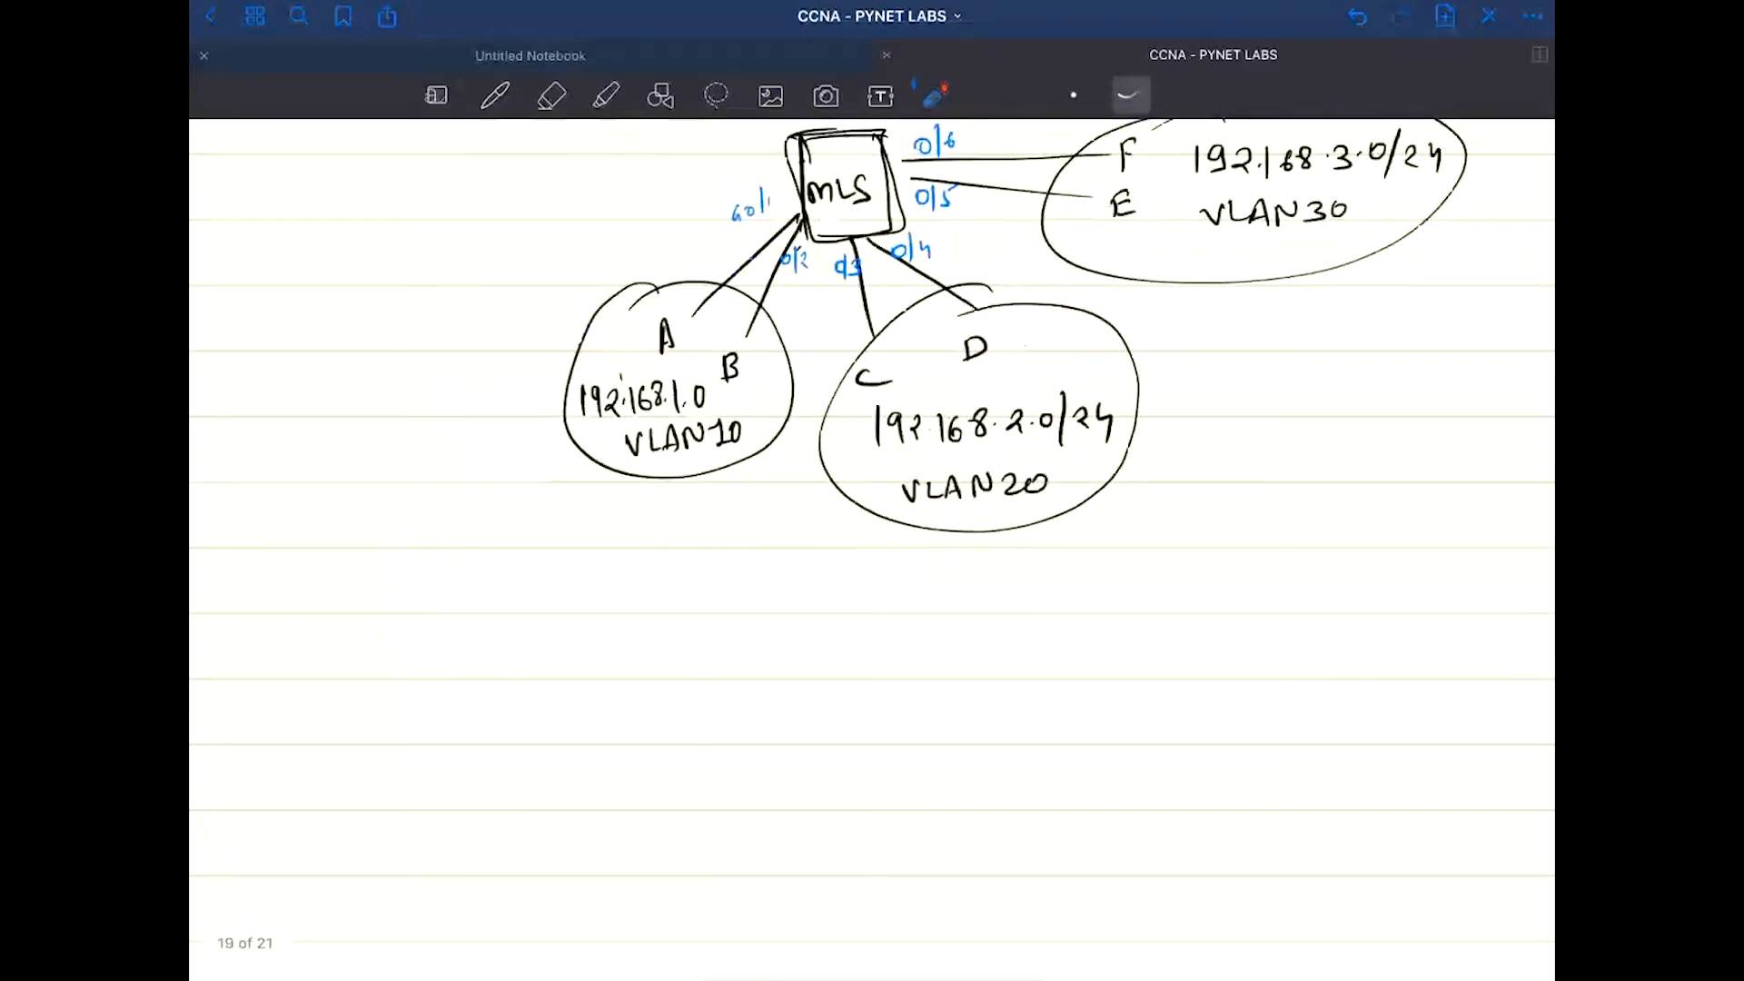
{"action": "scroll", "coordinate": [872, 550], "scroll_direction": "left", "scroll_amount": 3}
{"action": "scroll", "coordinate": [872, 550], "scroll_direction": "down", "scroll_amount": 2}
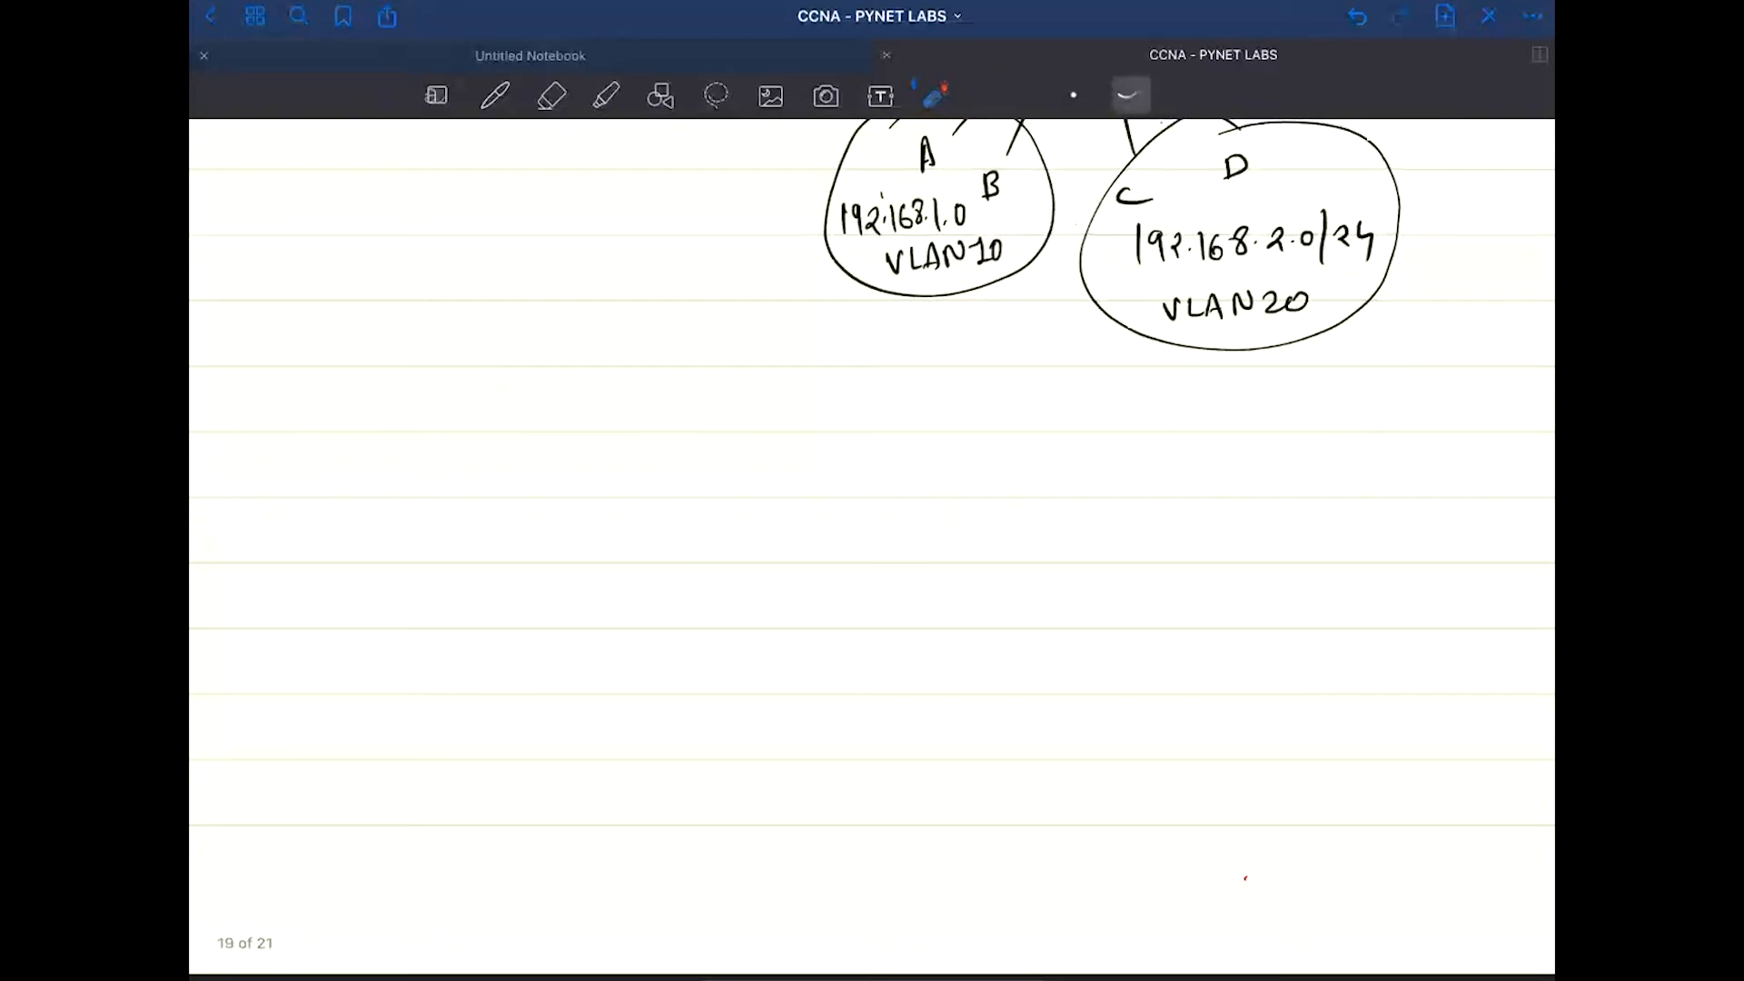
{"action": "scroll", "coordinate": [872, 549], "scroll_direction": "down", "scroll_amount": 5}
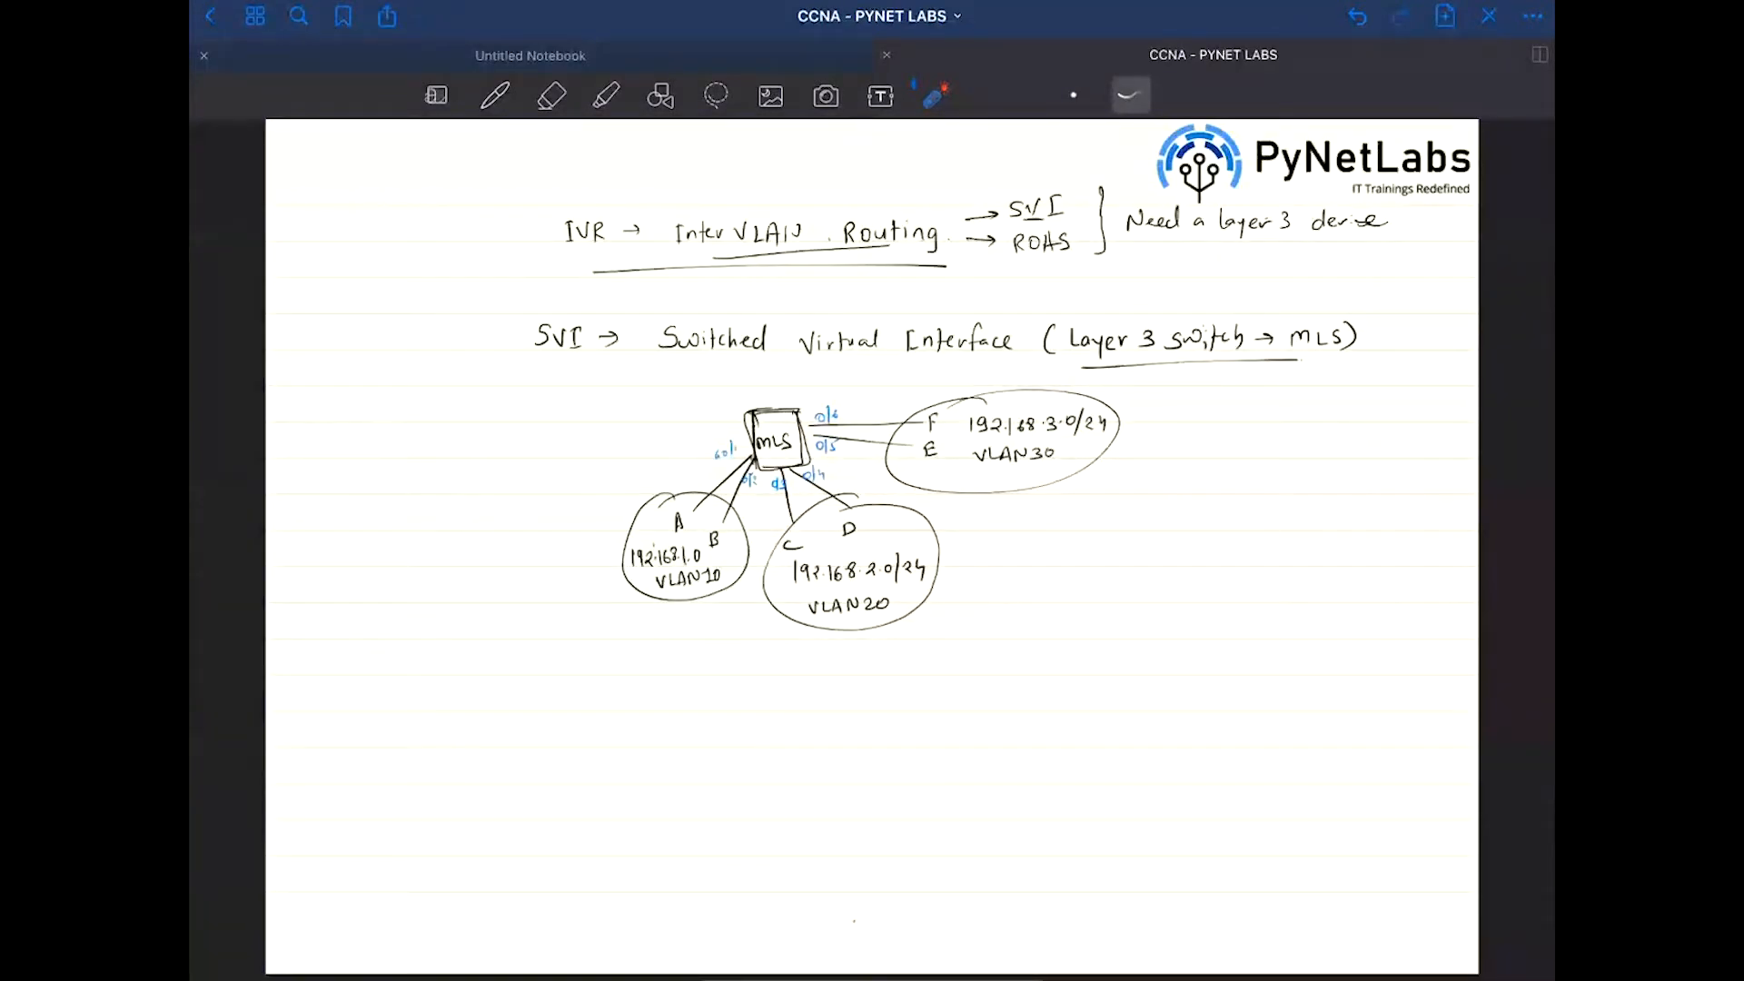
{"action": "left_click", "coordinate": [495, 95]}
{"action": "left_click_drag", "start_coordinate": [1031, 514], "coordinate": [1148, 519]}
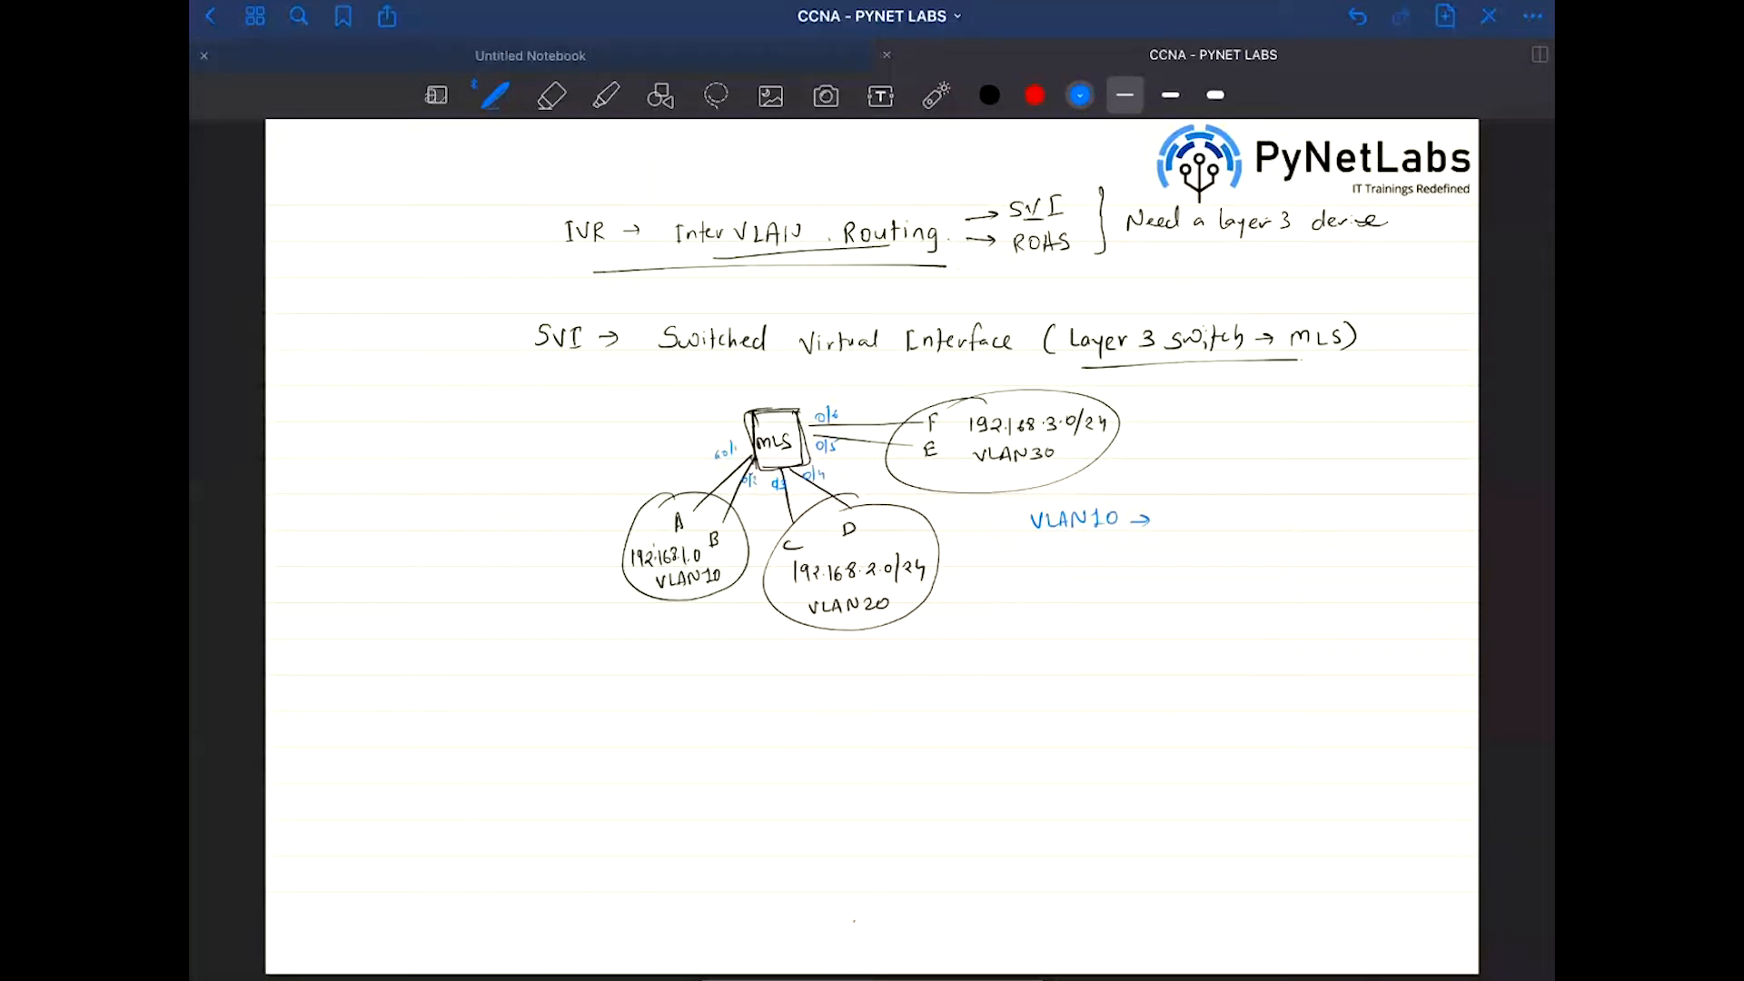
Write "interface vlan 10" after the VLAN10 arrow and underline it
{"action": "left_click_drag", "start_coordinate": [1197, 522], "coordinate": [1280, 516]}
{"action": "left_click_drag", "start_coordinate": [1284, 509], "coordinate": [1287, 527]}
{"action": "left_click_drag", "start_coordinate": [1298, 519], "coordinate": [1332, 527]}
{"action": "left_click_drag", "start_coordinate": [1346, 512], "coordinate": [1345, 513]}
{"action": "left_click_drag", "start_coordinate": [1177, 541], "coordinate": [1337, 534]}
Write 192.168.1.1/24 under "interface vlan 10", underline the address and mark it as Gateway
{"action": "left_click_drag", "start_coordinate": [1208, 553], "coordinate": [1250, 567]}
{"action": "mouse_move", "coordinate": [1264, 553]}
{"action": "left_mouse_down"}
{"action": "mouse_move", "coordinate": [1332, 572]}
{"action": "mouse_move", "coordinate": [1358, 557]}
{"action": "left_mouse_up"}
{"action": "left_click_drag", "start_coordinate": [1365, 548], "coordinate": [1375, 555]}
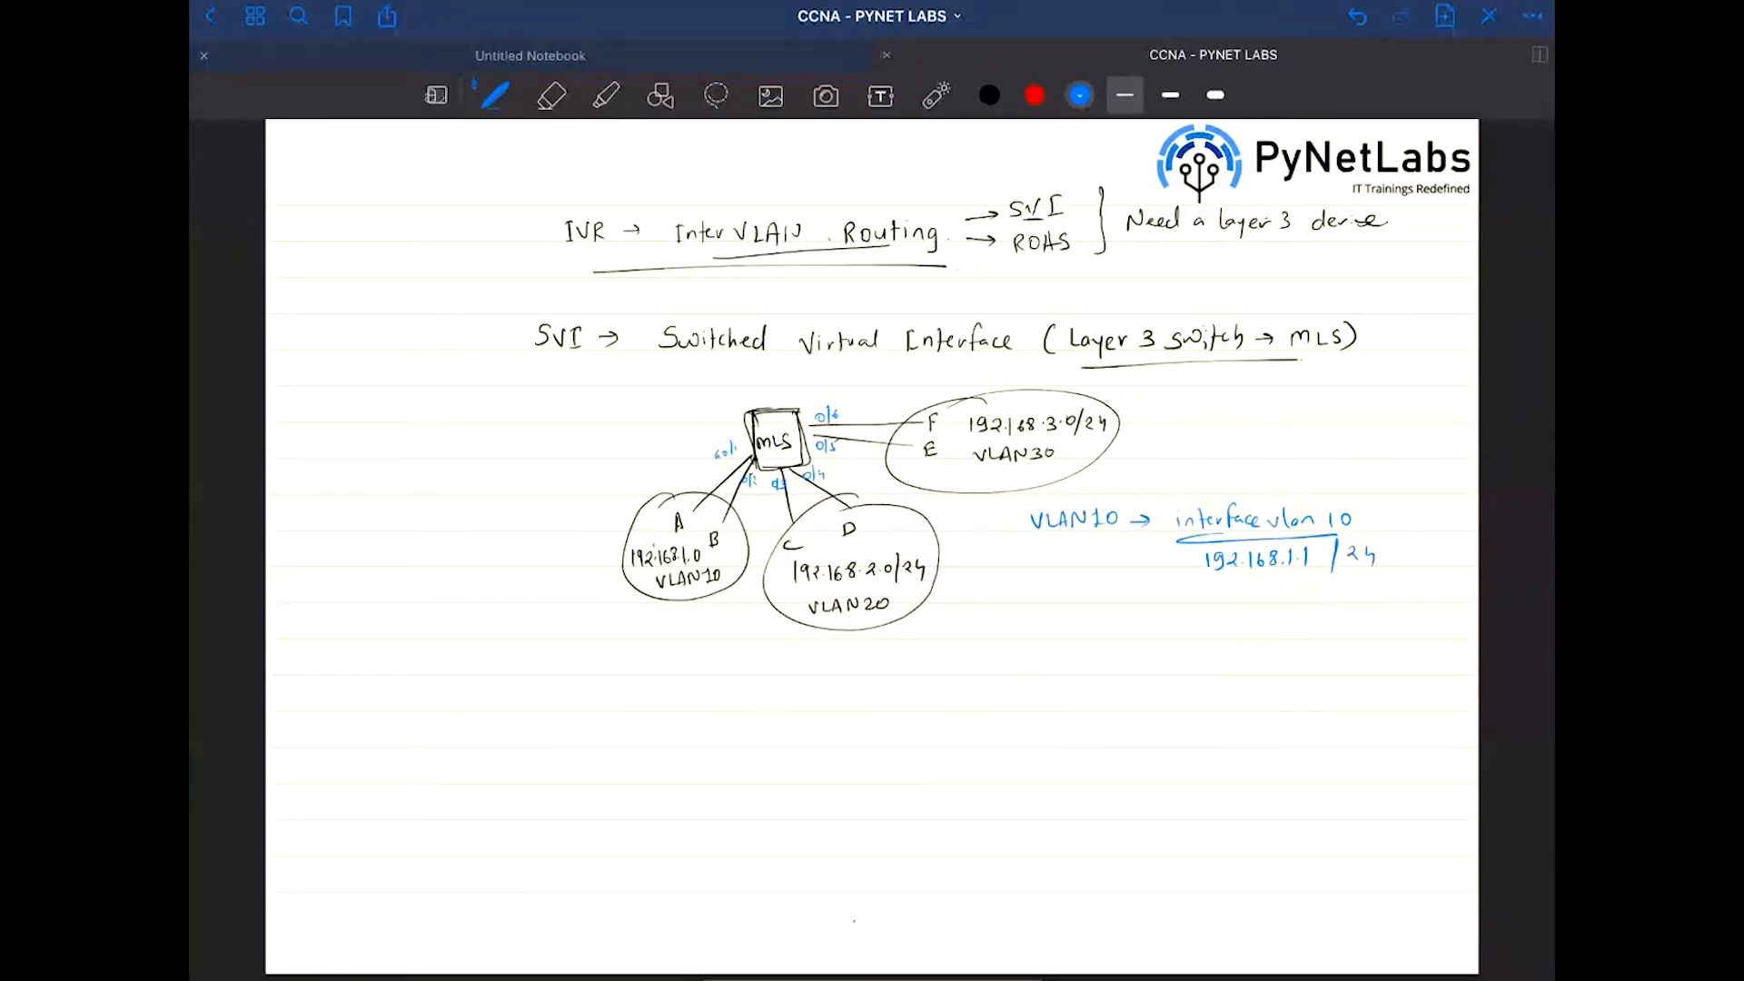
{"action": "mouse_move", "coordinate": [1204, 577]}
{"action": "left_mouse_down"}
{"action": "mouse_move", "coordinate": [1298, 577]}
{"action": "mouse_move", "coordinate": [1258, 600]}
{"action": "mouse_move", "coordinate": [1362, 592]}
{"action": "left_mouse_up"}
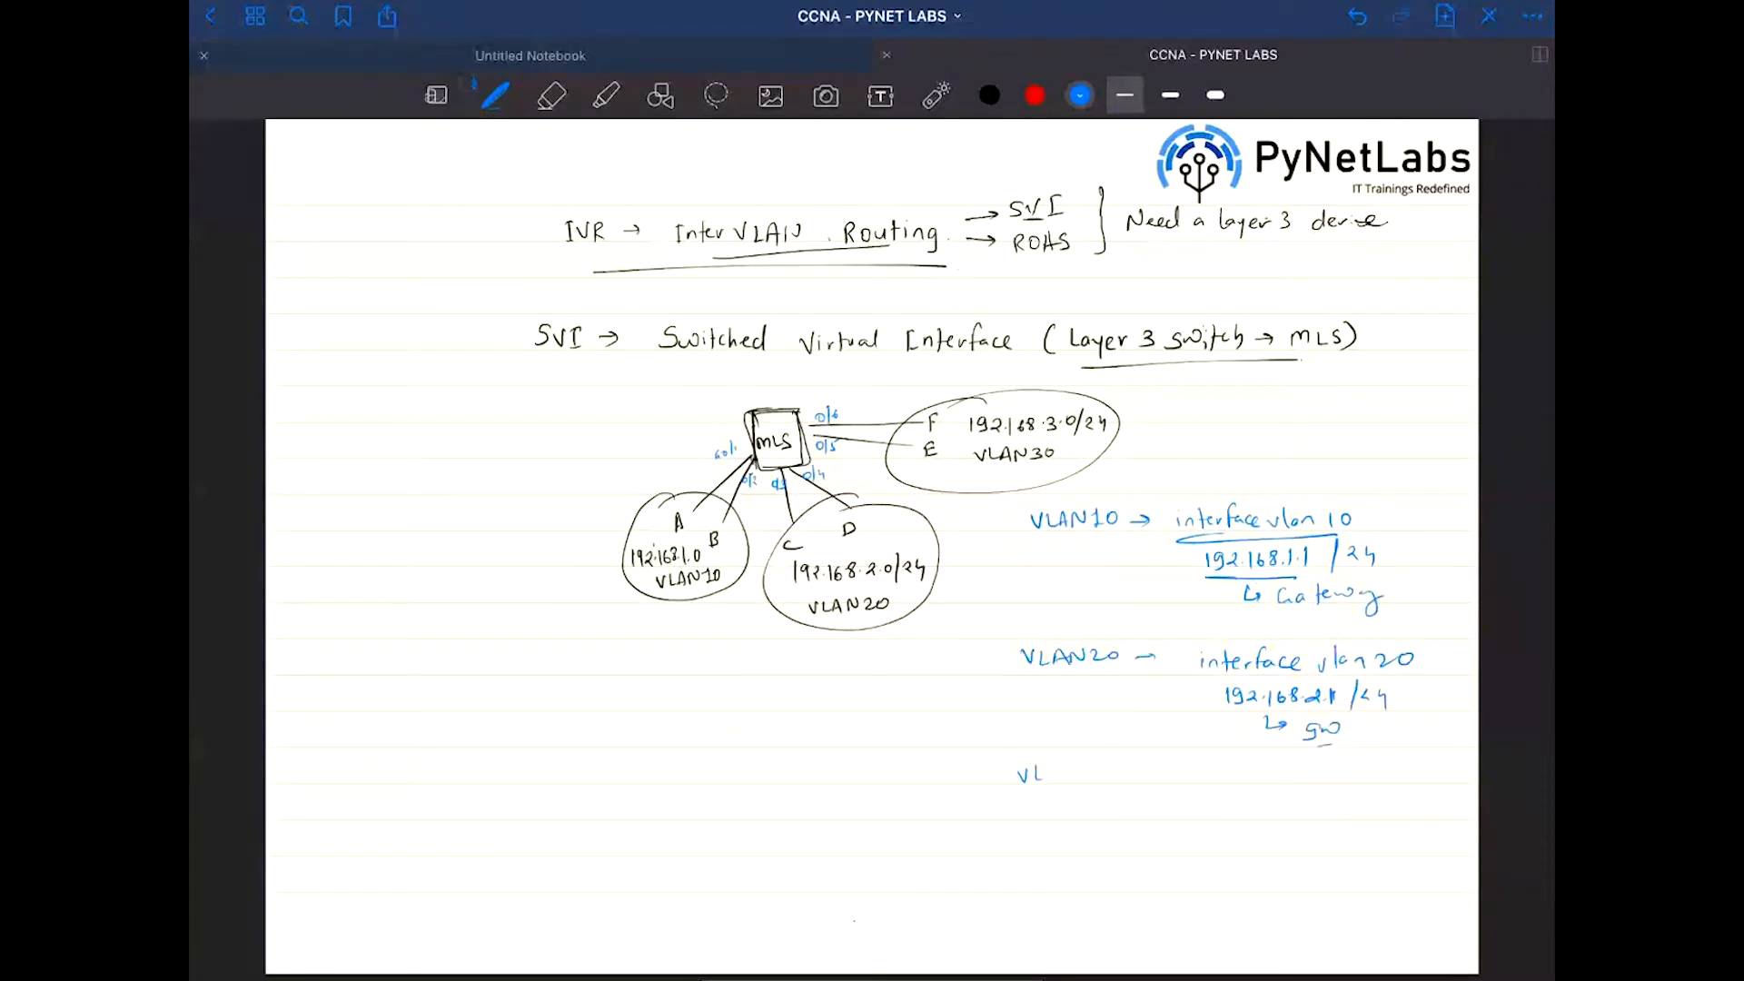
Write the VLAN 30 entry below VLAN20 as interface vlan 30 with address 192.168.3.1/24 and a gw mark
{"action": "left_click_drag", "start_coordinate": [1045, 767], "coordinate": [1090, 780]}
{"action": "left_click_drag", "start_coordinate": [1233, 766], "coordinate": [1258, 774]}
{"action": "mouse_move", "coordinate": [1268, 761]}
{"action": "left_mouse_down"}
{"action": "mouse_move", "coordinate": [1259, 783]}
{"action": "mouse_move", "coordinate": [1294, 779]}
{"action": "left_mouse_up"}
{"action": "left_click_drag", "start_coordinate": [1304, 773], "coordinate": [1373, 766]}
{"action": "left_click_drag", "start_coordinate": [1260, 798], "coordinate": [1261, 809]}
{"action": "left_click_drag", "start_coordinate": [1278, 797], "coordinate": [1281, 804]}
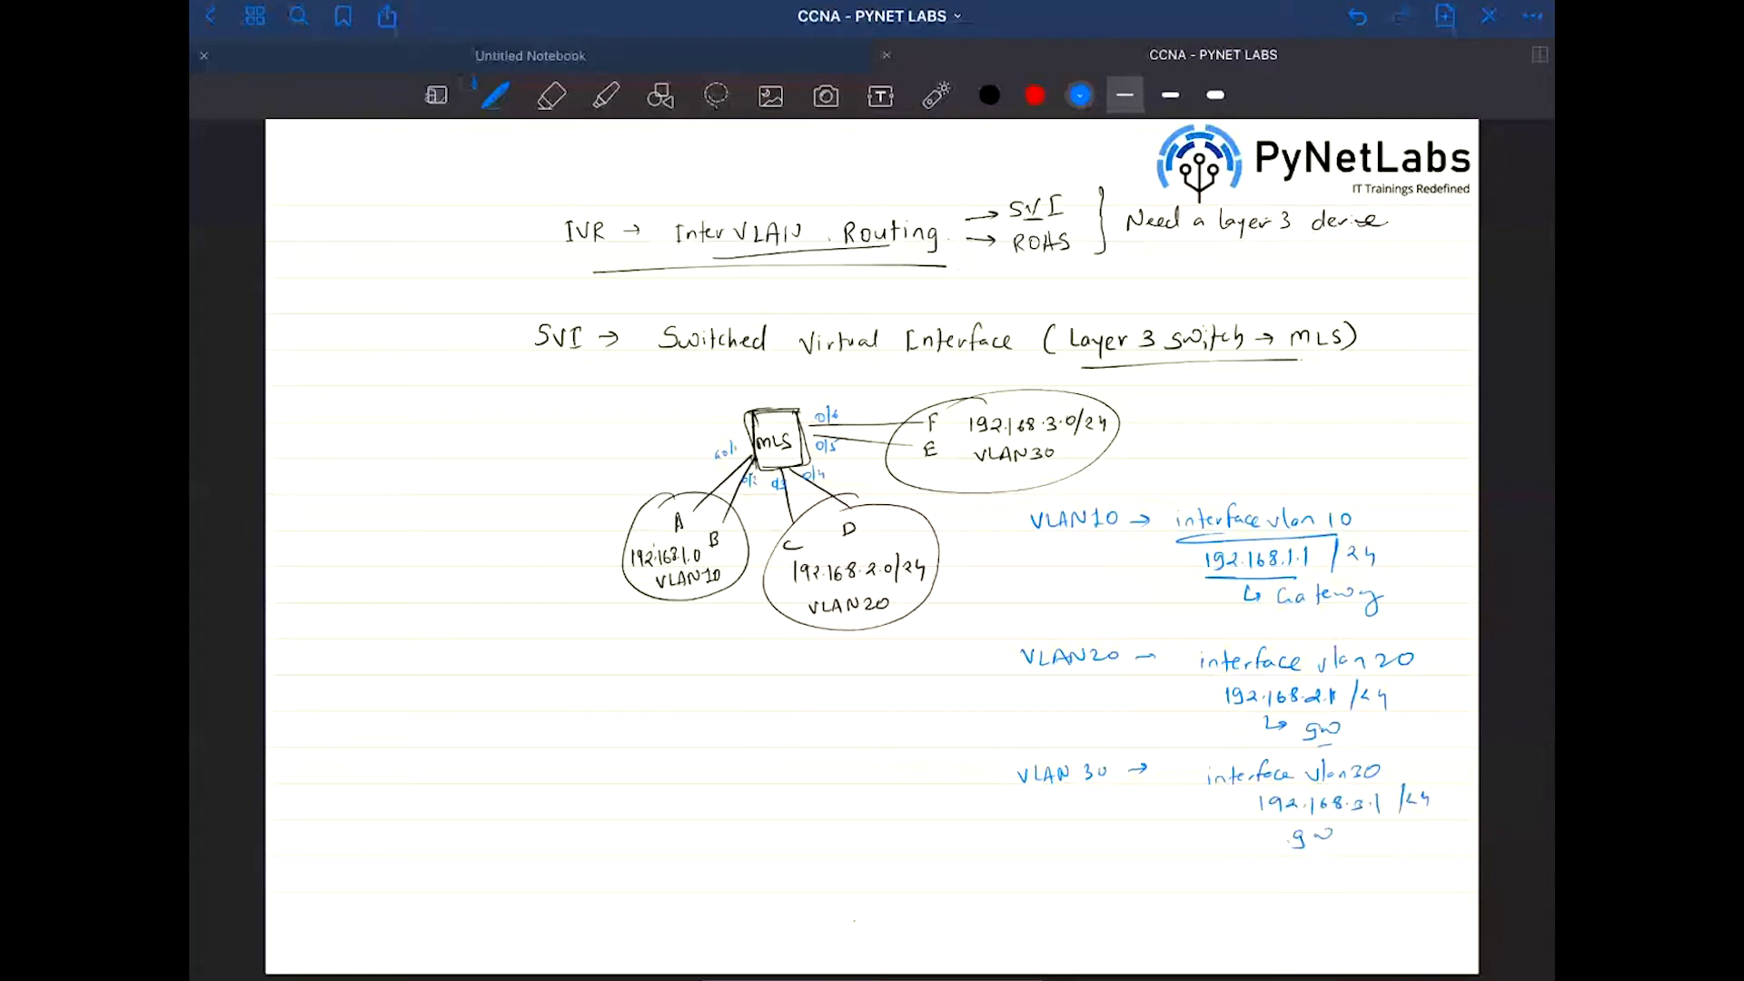
{"action": "left_click_drag", "start_coordinate": [1251, 831], "coordinate": [1266, 840]}
{"action": "left_click_drag", "start_coordinate": [697, 400], "coordinate": [717, 423]}
Switch to Cisco Packet Tracer and place a 3560-24PS multilayer switch in the upper middle of the workspace
{"action": "left_click_drag", "start_coordinate": [872, 974], "coordinate": [872, 890]}
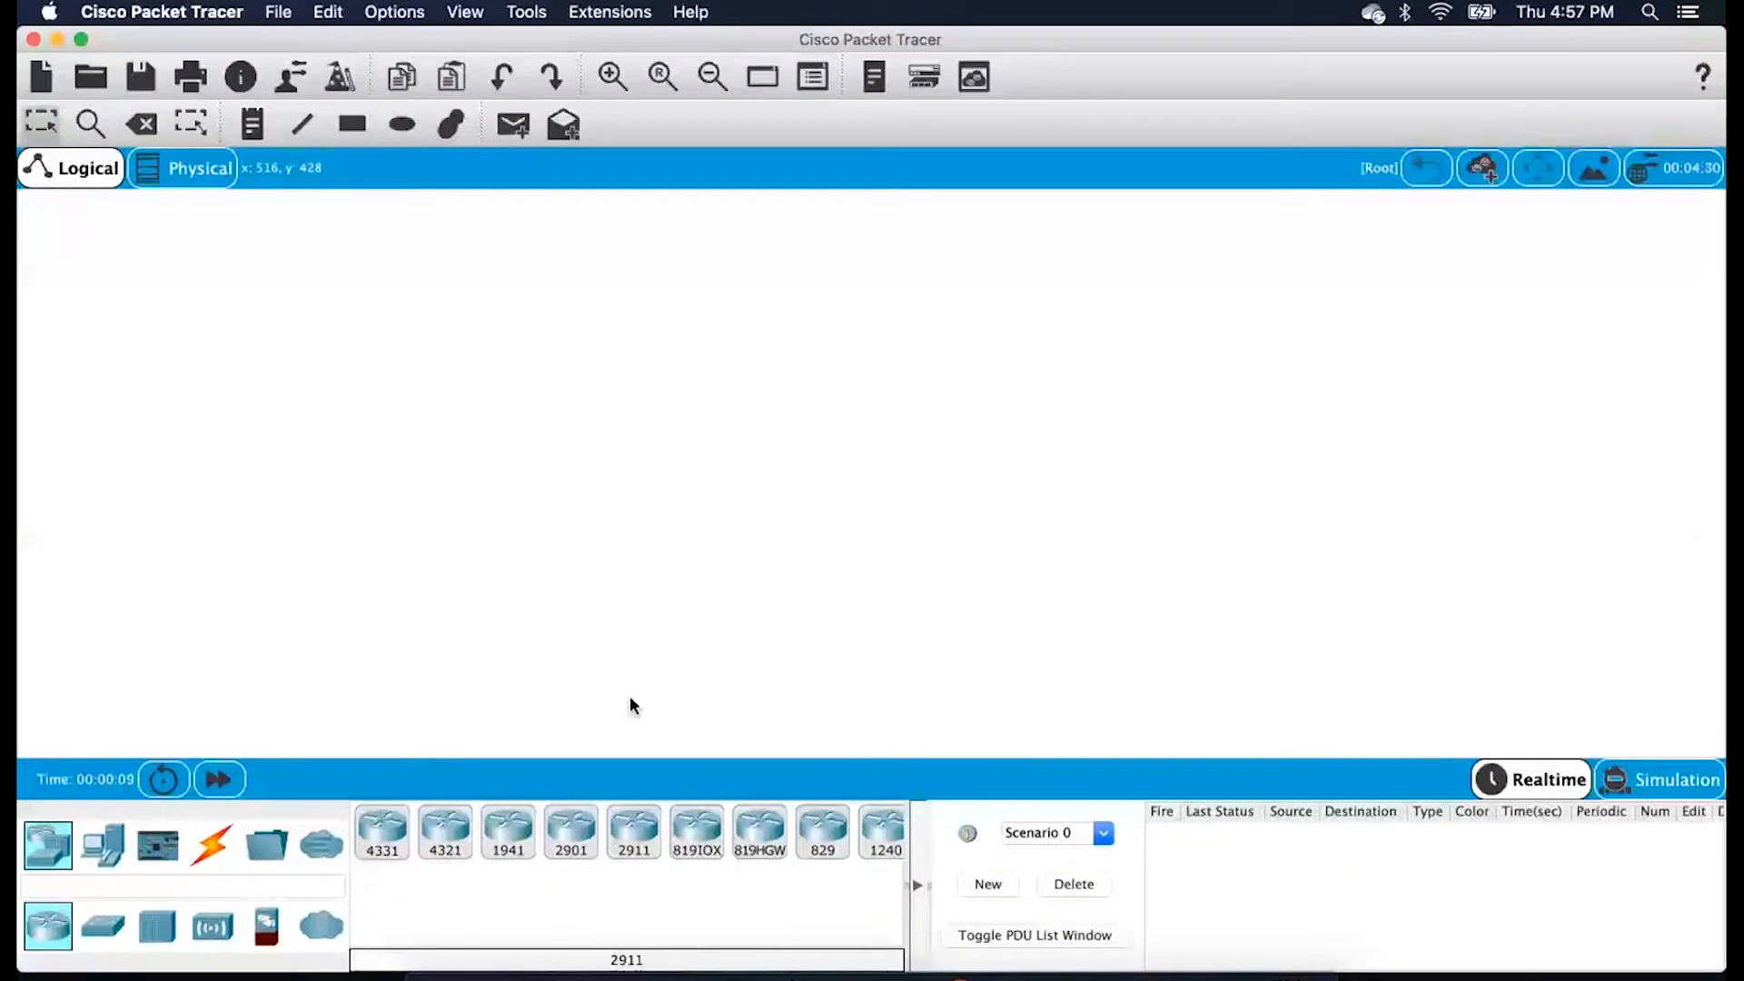
{"action": "key", "text": "XF86MonBrightnessUp"}
{"action": "key", "text": "XF86MonBrightnessDown"}
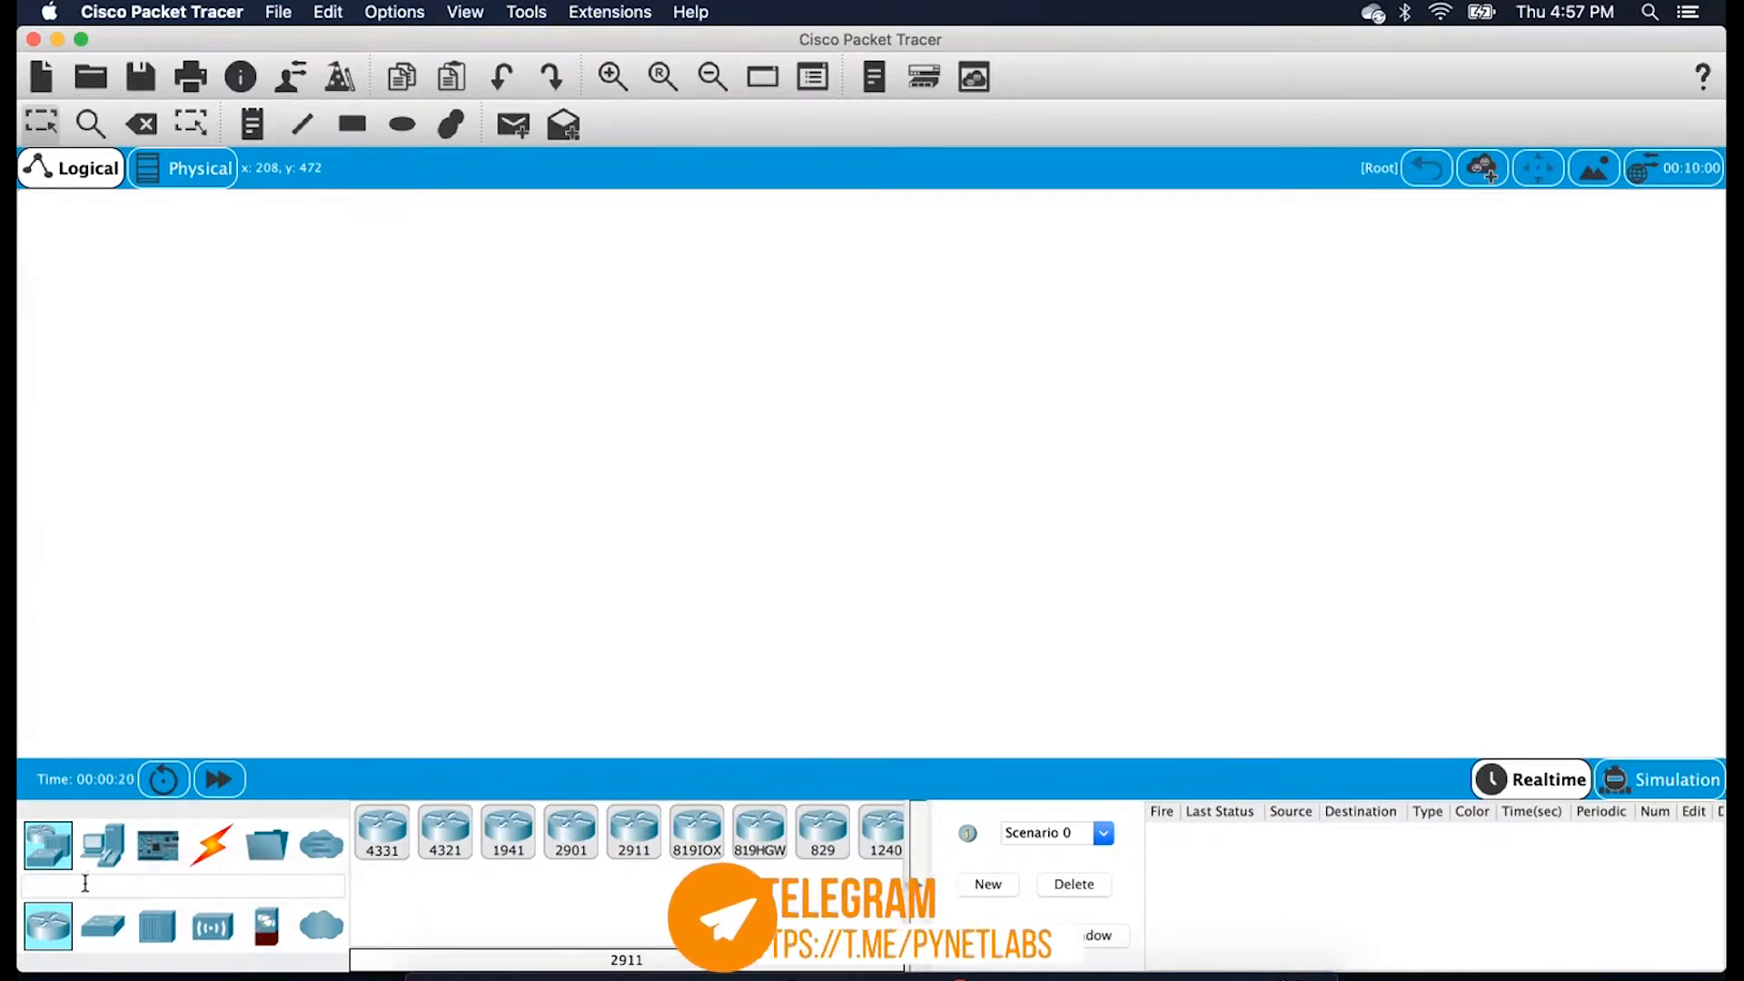
{"action": "left_click", "coordinate": [105, 925]}
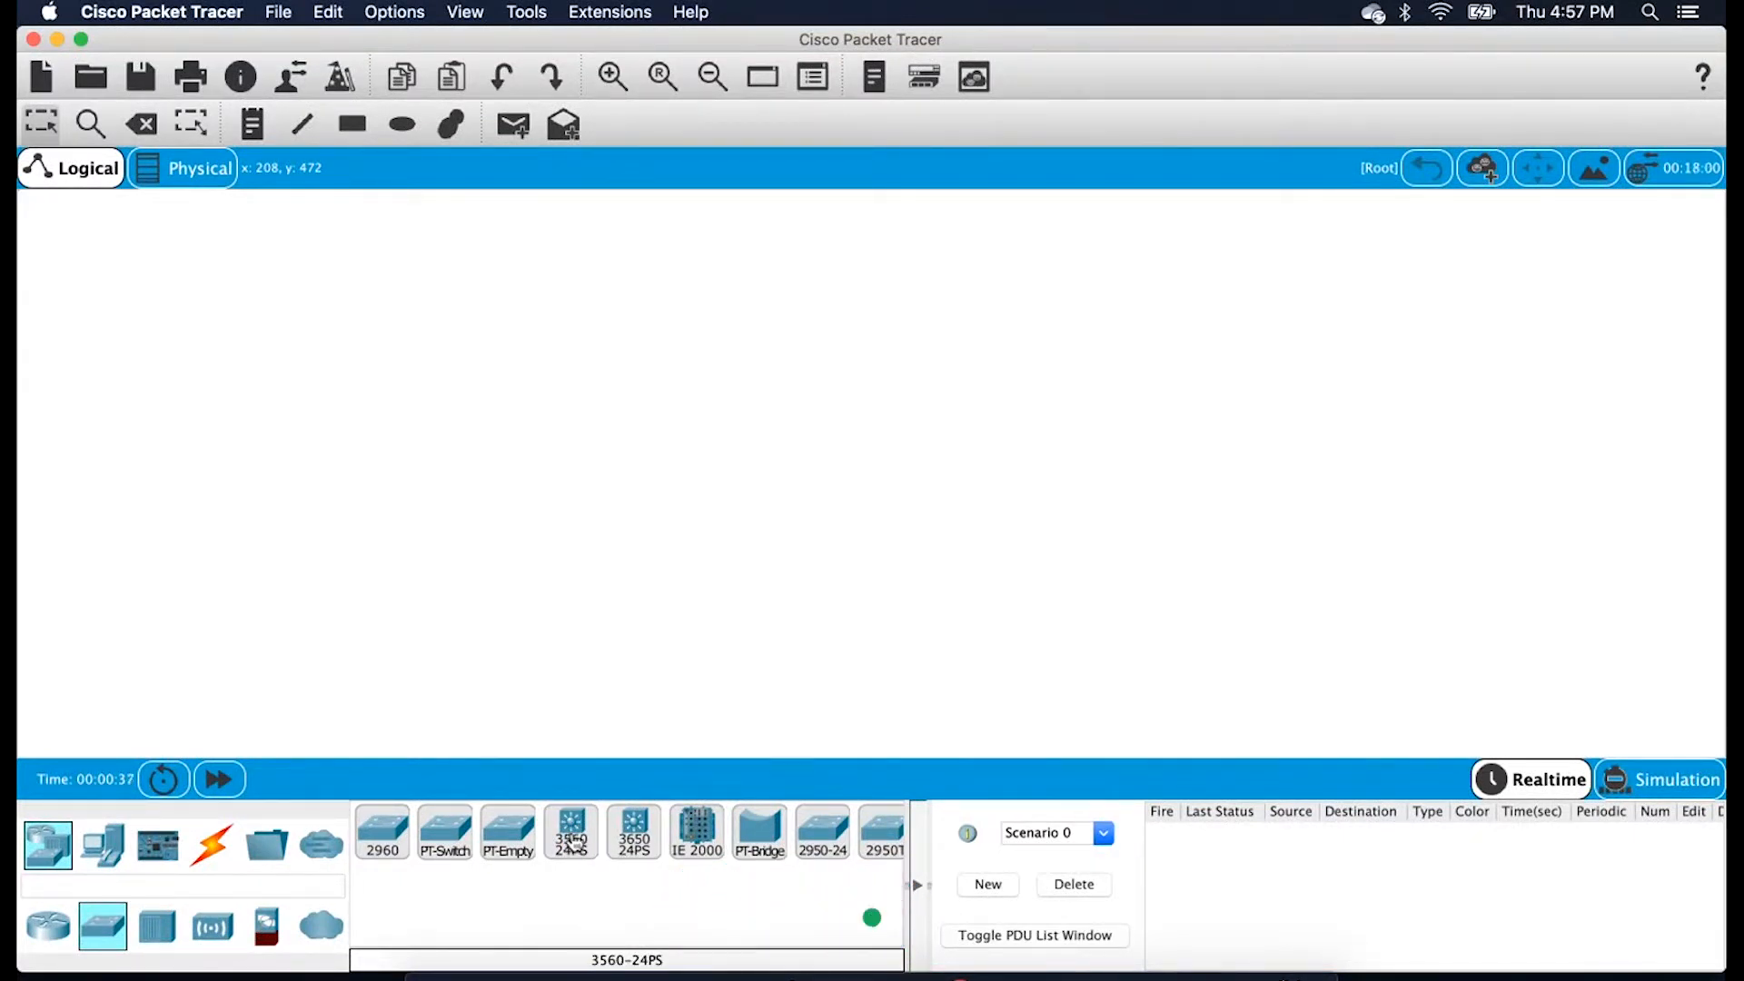
{"action": "left_click_drag", "start_coordinate": [573, 844], "coordinate": [743, 323]}
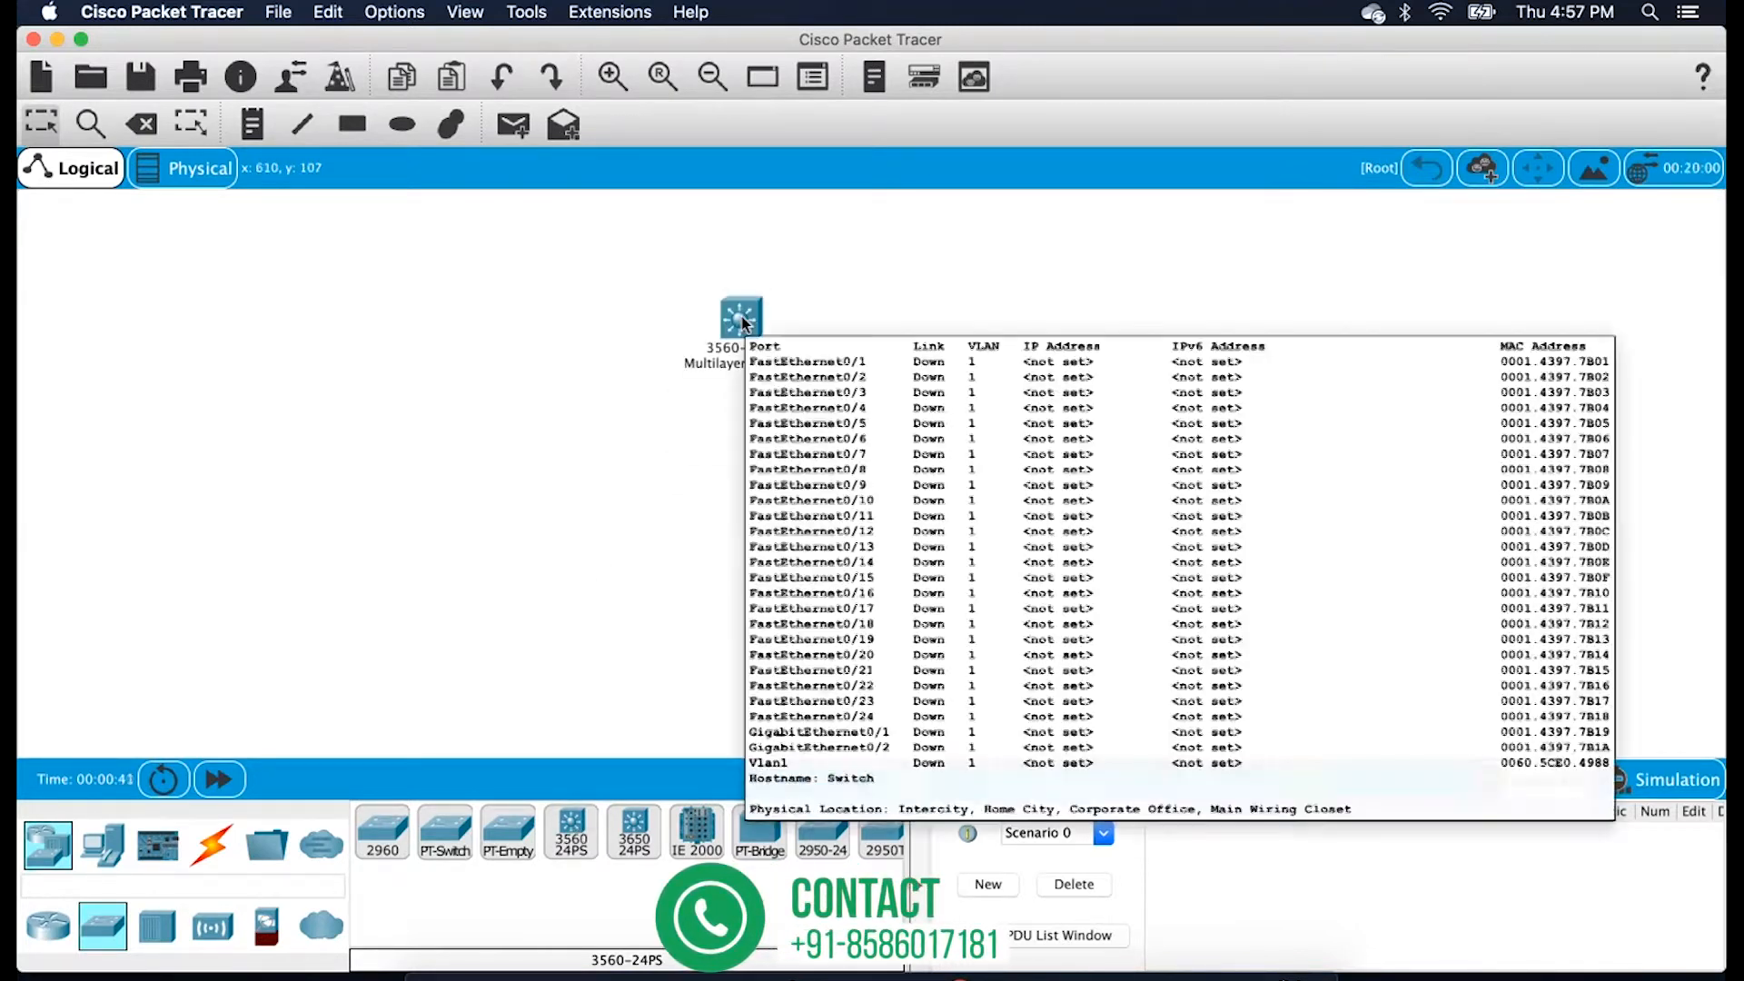
Place six PCs around the multilayer switch: two to its left, two below it and two to its right
{"action": "left_click", "coordinate": [104, 852]}
{"action": "left_click", "coordinate": [386, 840]}
{"action": "left_click", "coordinate": [368, 368]}
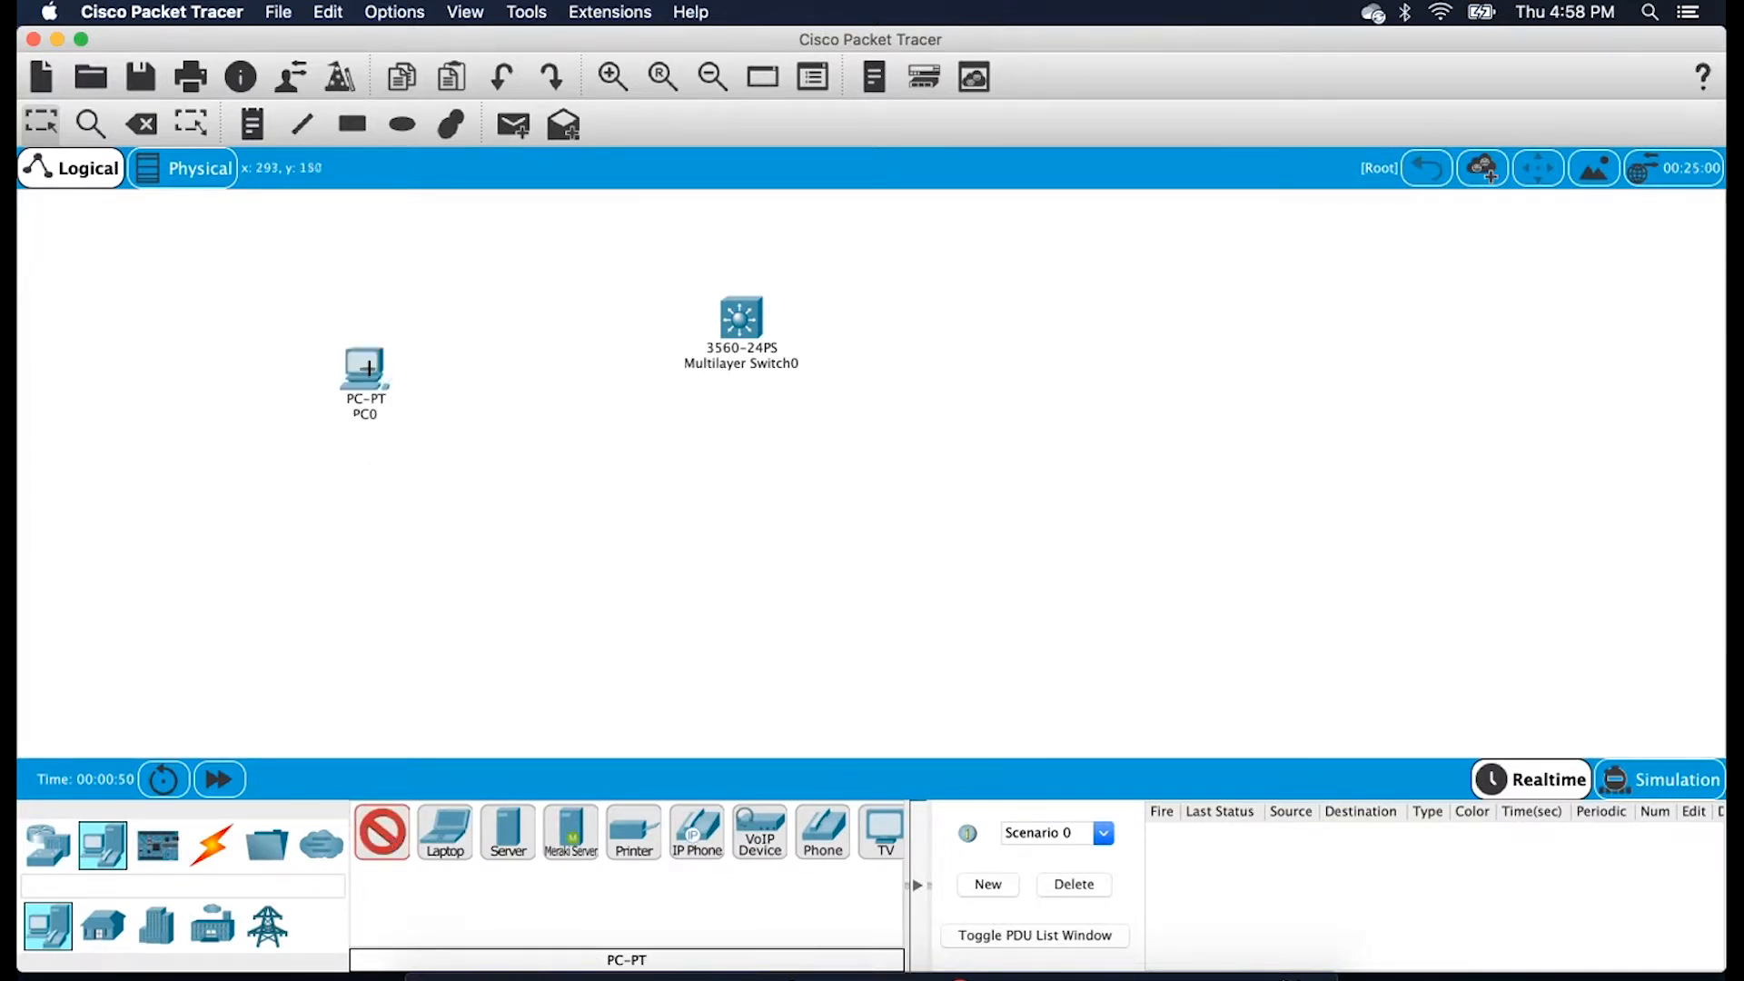
{"action": "left_click", "coordinate": [368, 472]}
{"action": "left_click", "coordinate": [666, 622]}
{"action": "left_click", "coordinate": [758, 626]}
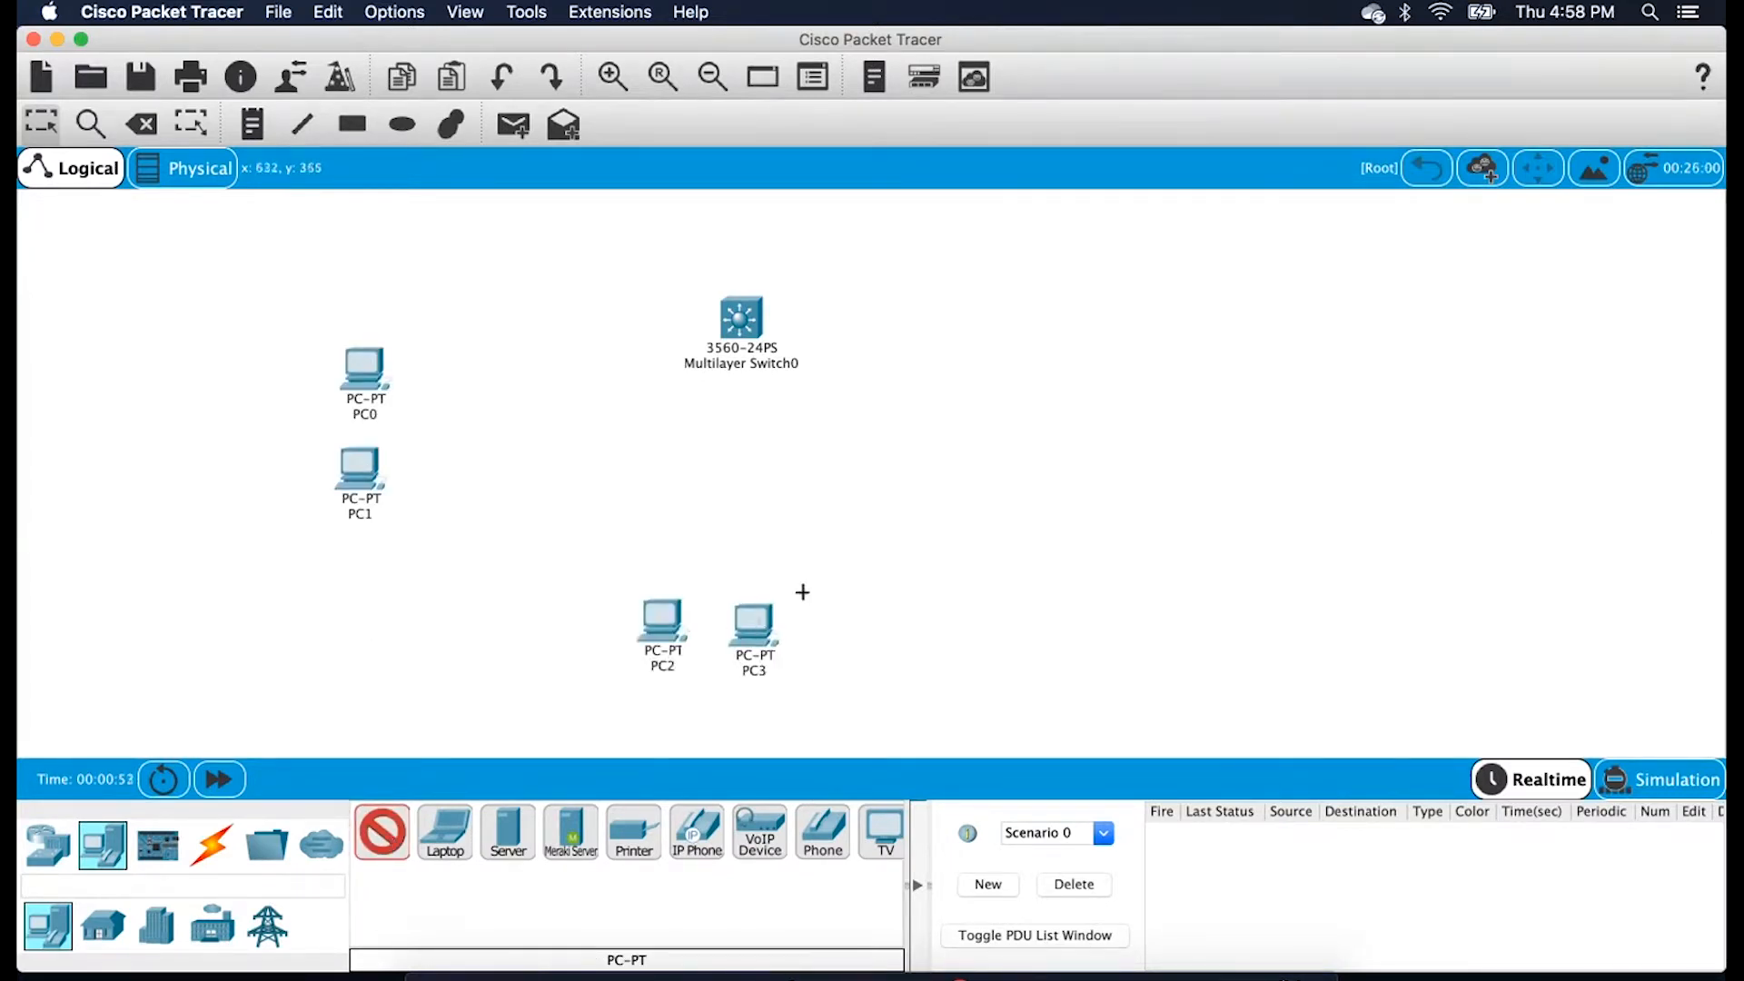
{"action": "left_click", "coordinate": [1093, 448]}
{"action": "left_click", "coordinate": [1091, 352]}
{"action": "key", "text": "Escape"}
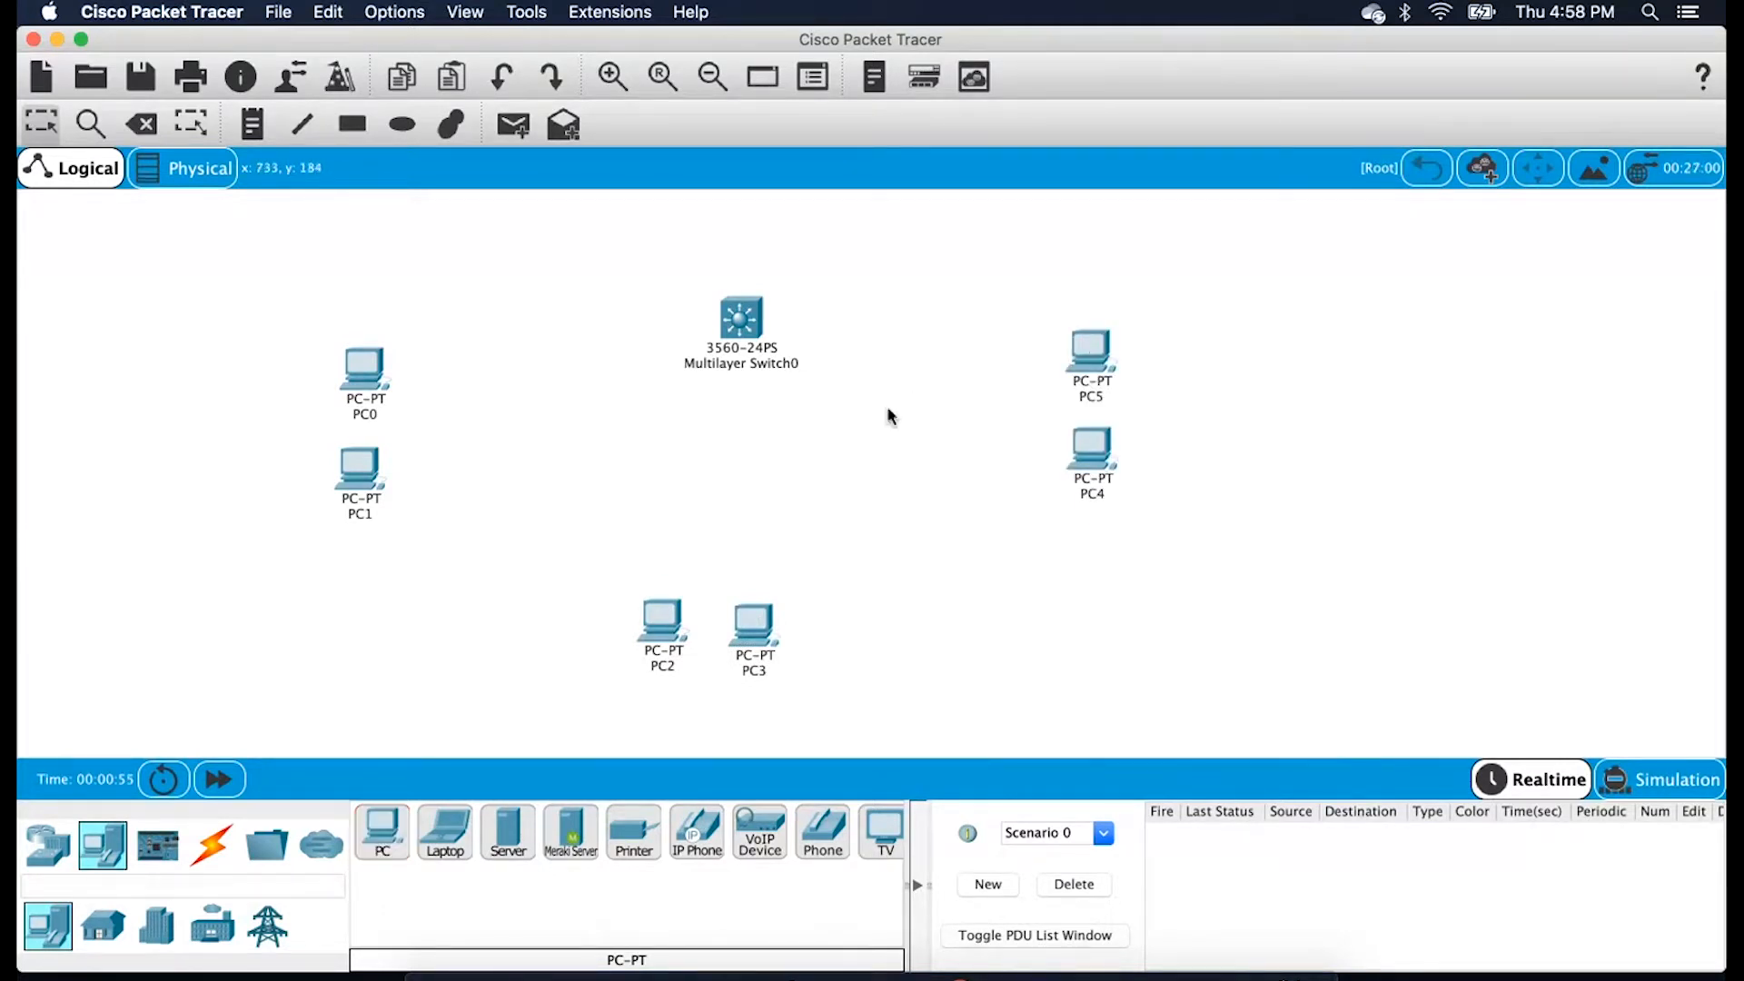
Connect PC0 and PC1 to the multilayer switch using the automatically chosen connection type
{"action": "left_click", "coordinate": [214, 852]}
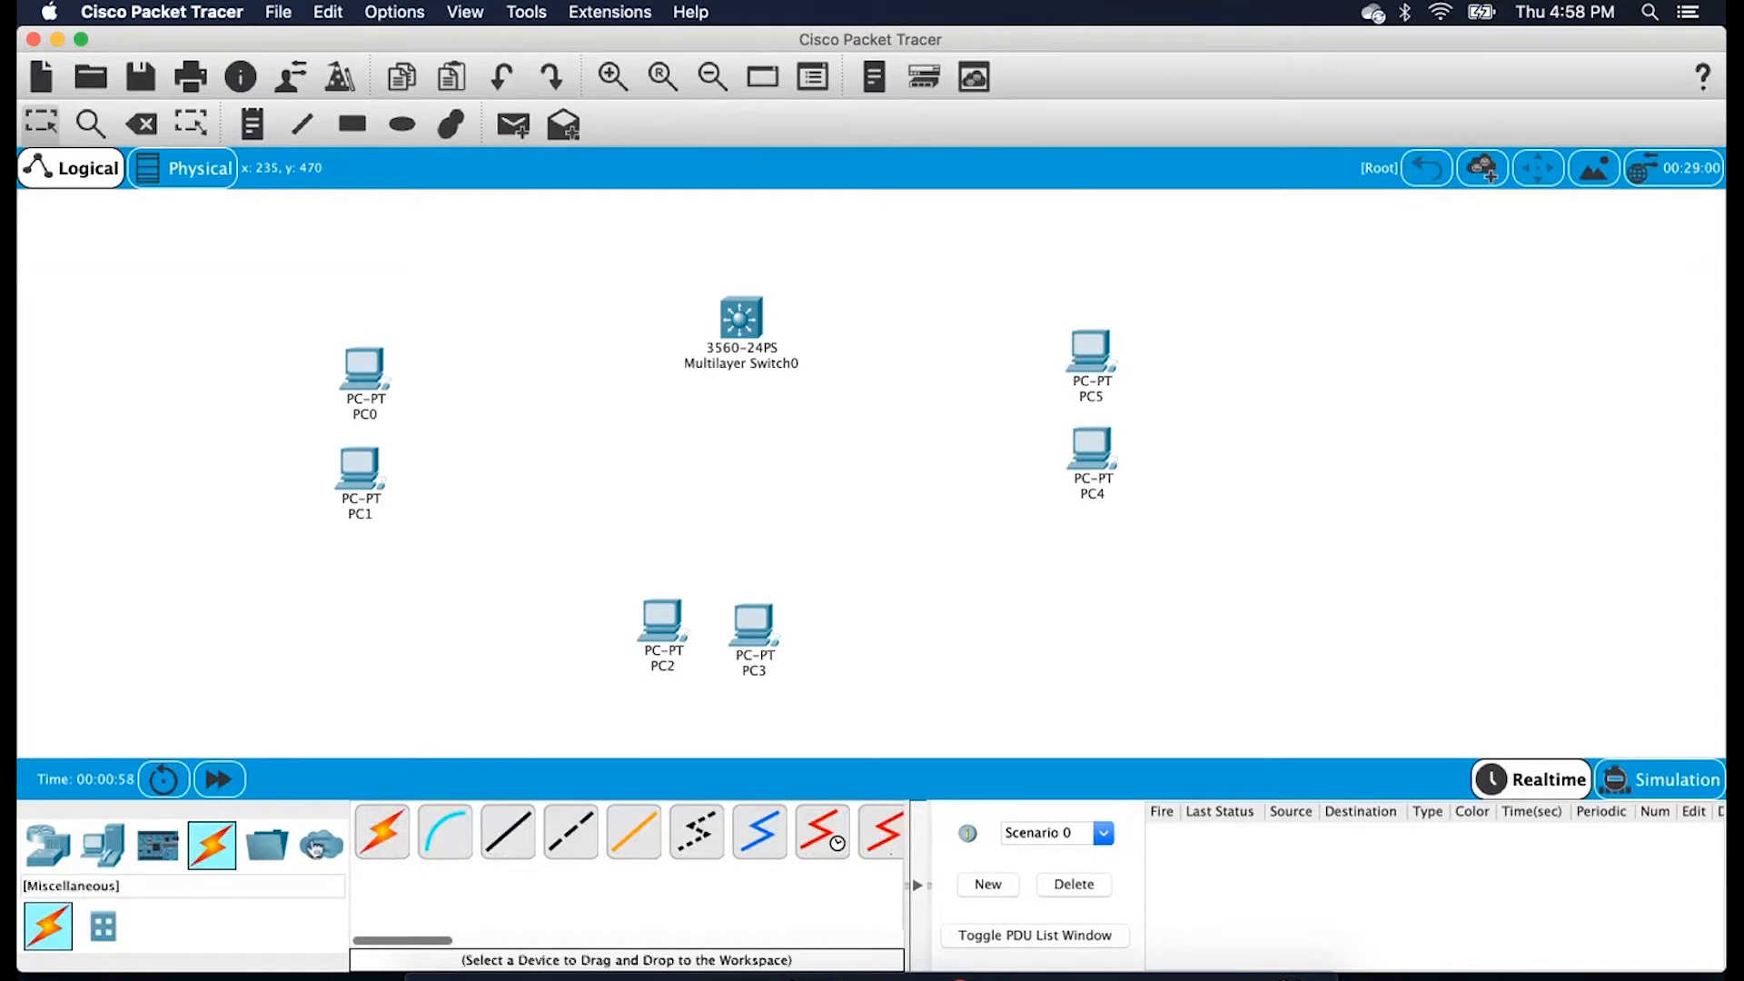
{"action": "left_click", "coordinate": [398, 837]}
{"action": "left_click", "coordinate": [740, 318]}
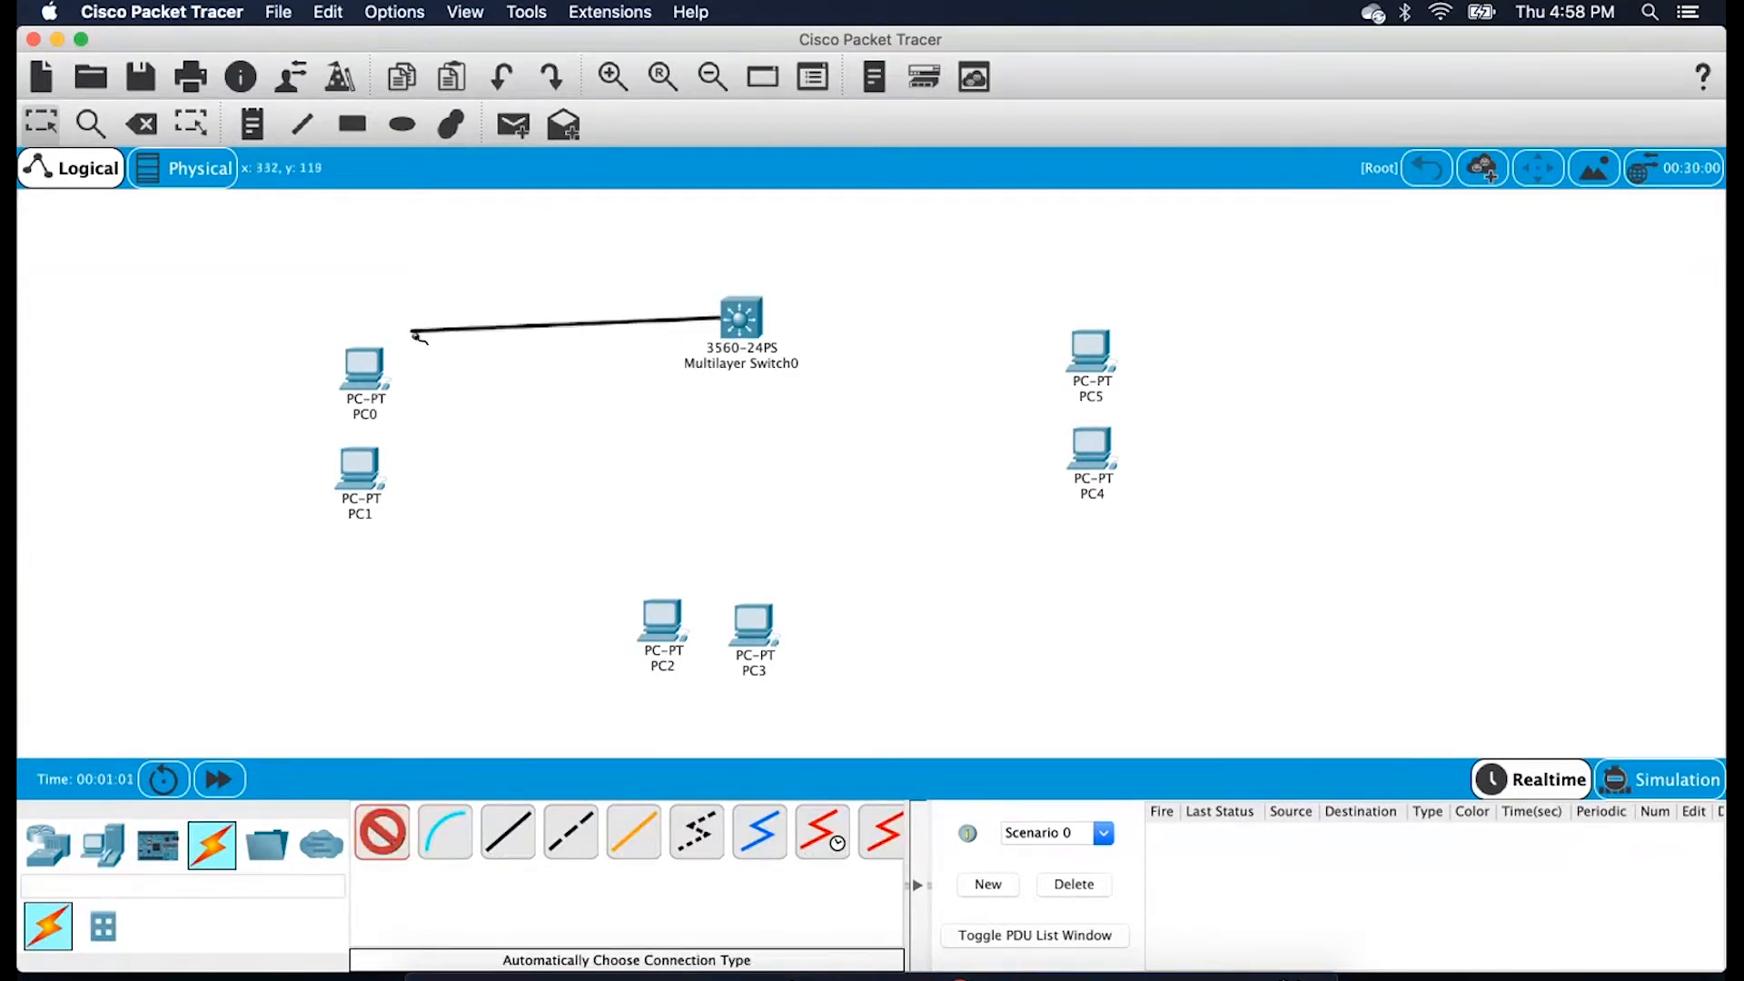
{"action": "left_click", "coordinate": [375, 398]}
{"action": "left_click", "coordinate": [359, 468]}
{"action": "left_click", "coordinate": [740, 318]}
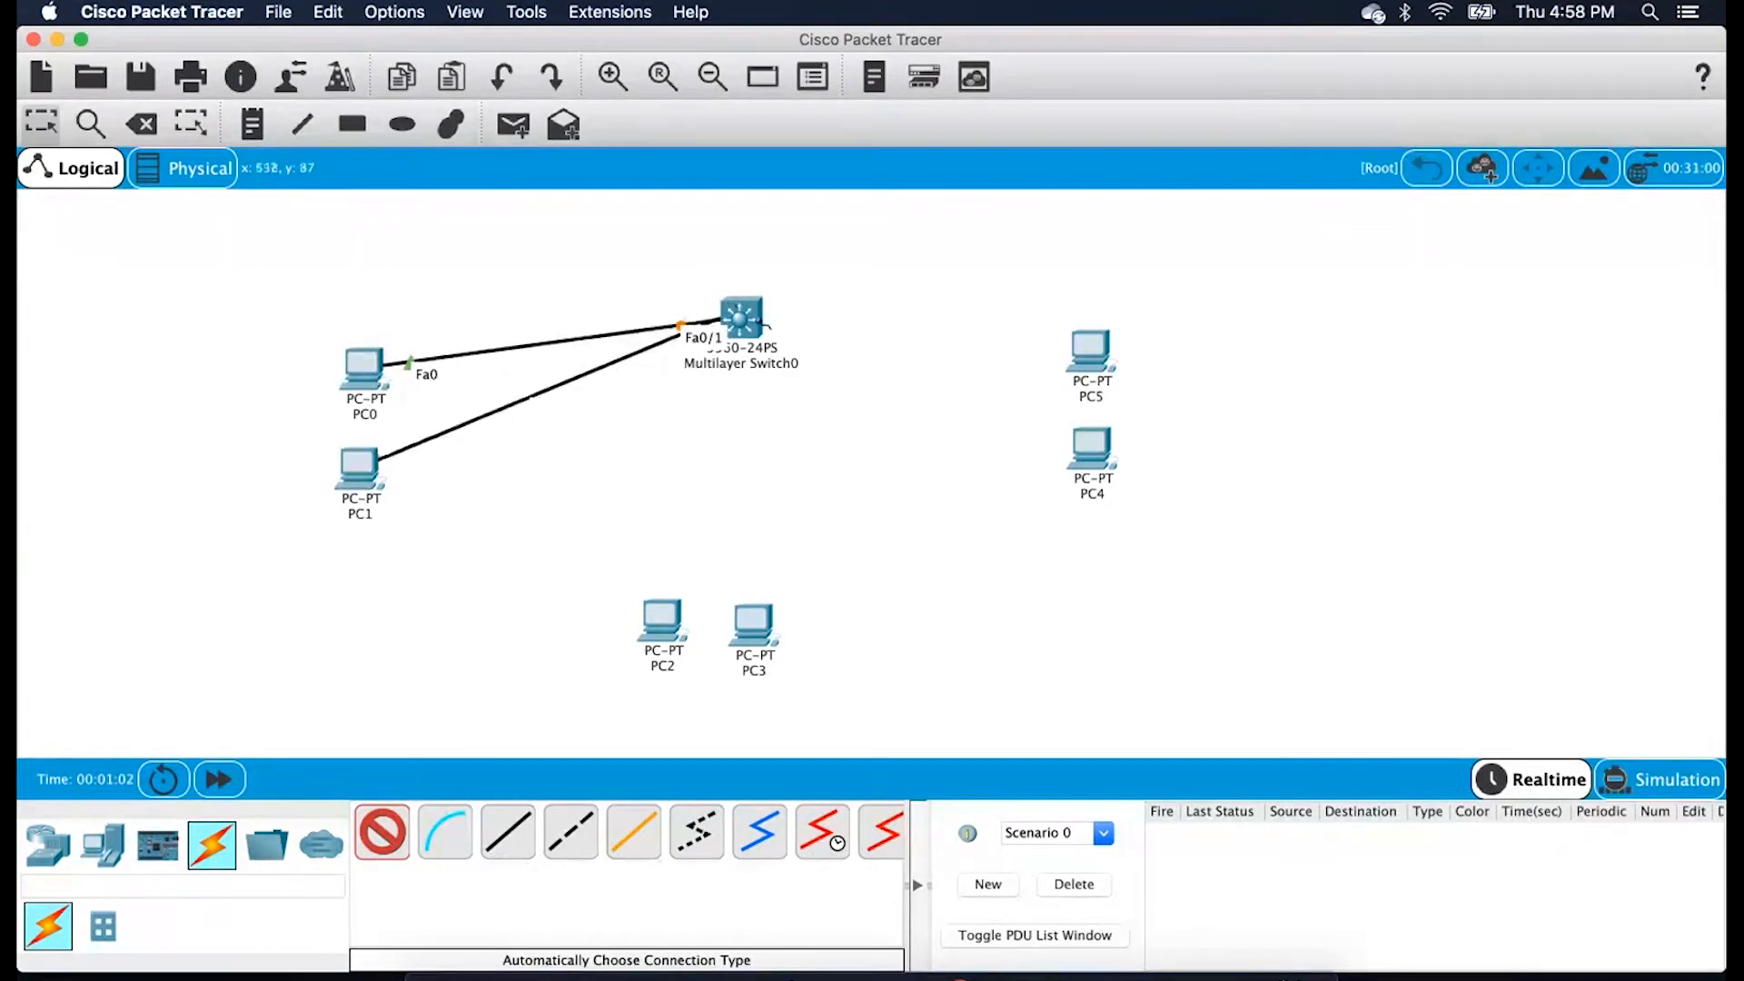
Connect PC2, PC3, PC4 and PC5 to the multilayer switch with automatically chosen cables
{"action": "left_click", "coordinate": [662, 620]}
{"action": "left_click", "coordinate": [753, 626]}
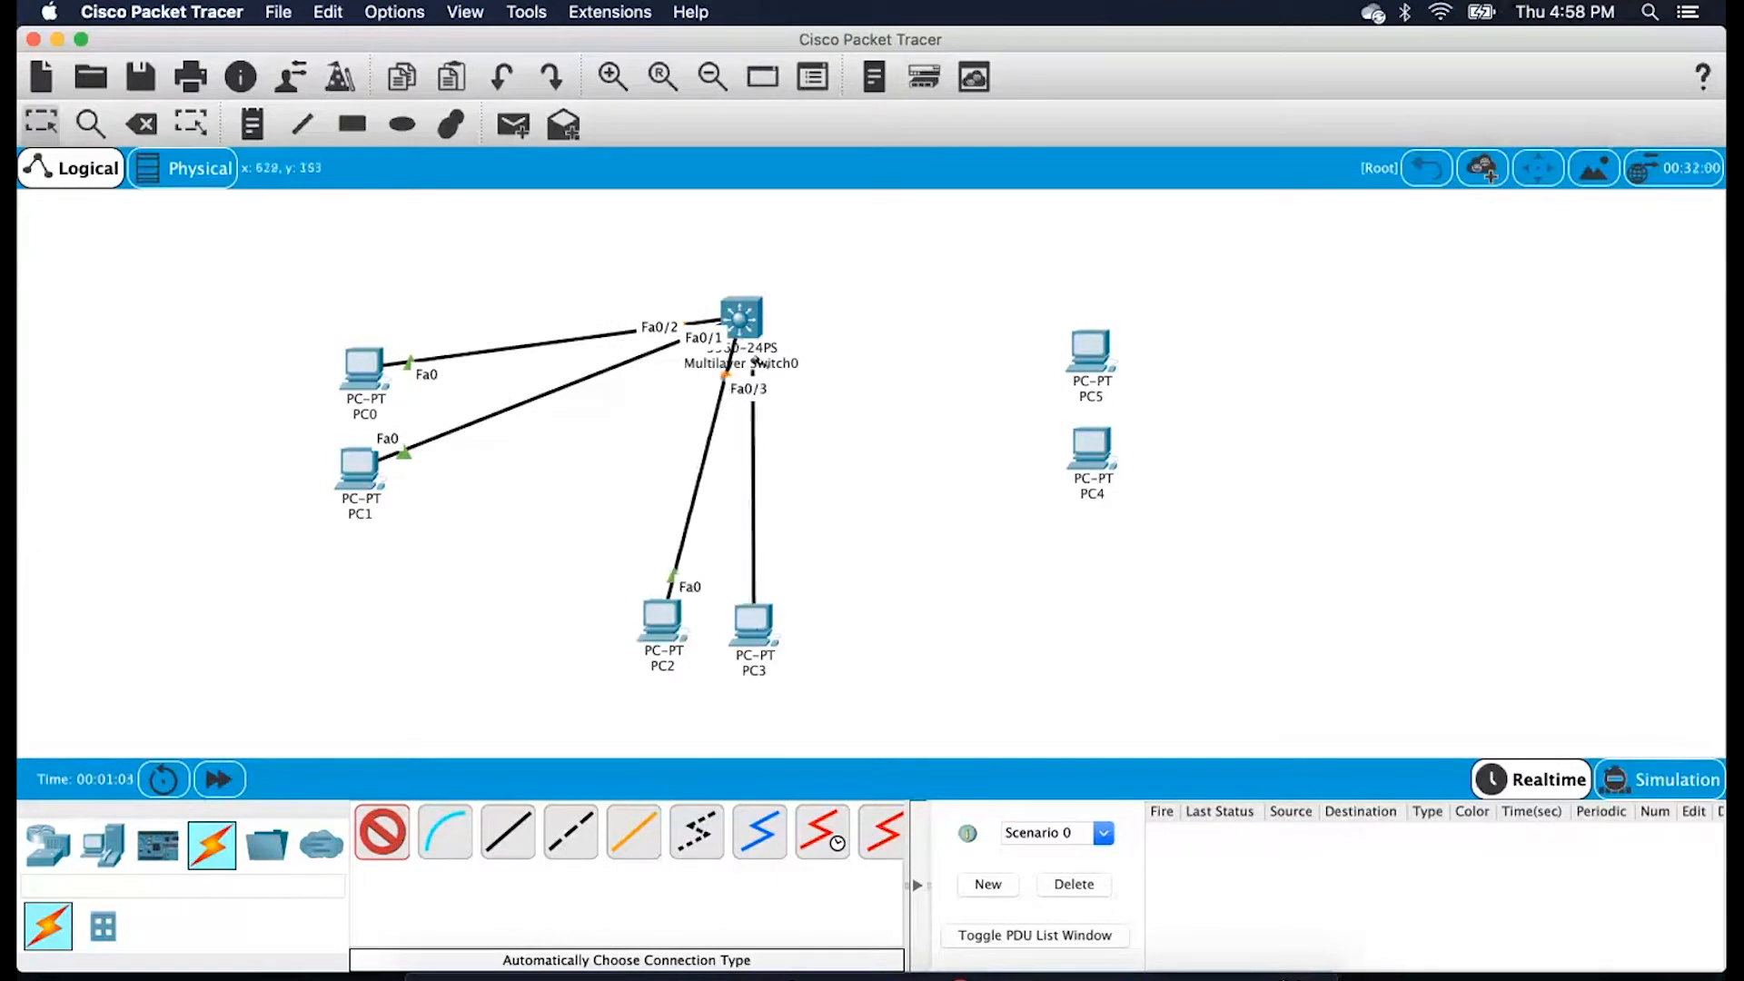
{"action": "left_click", "coordinate": [743, 318]}
{"action": "left_click", "coordinate": [1090, 443]}
{"action": "left_click", "coordinate": [730, 315]}
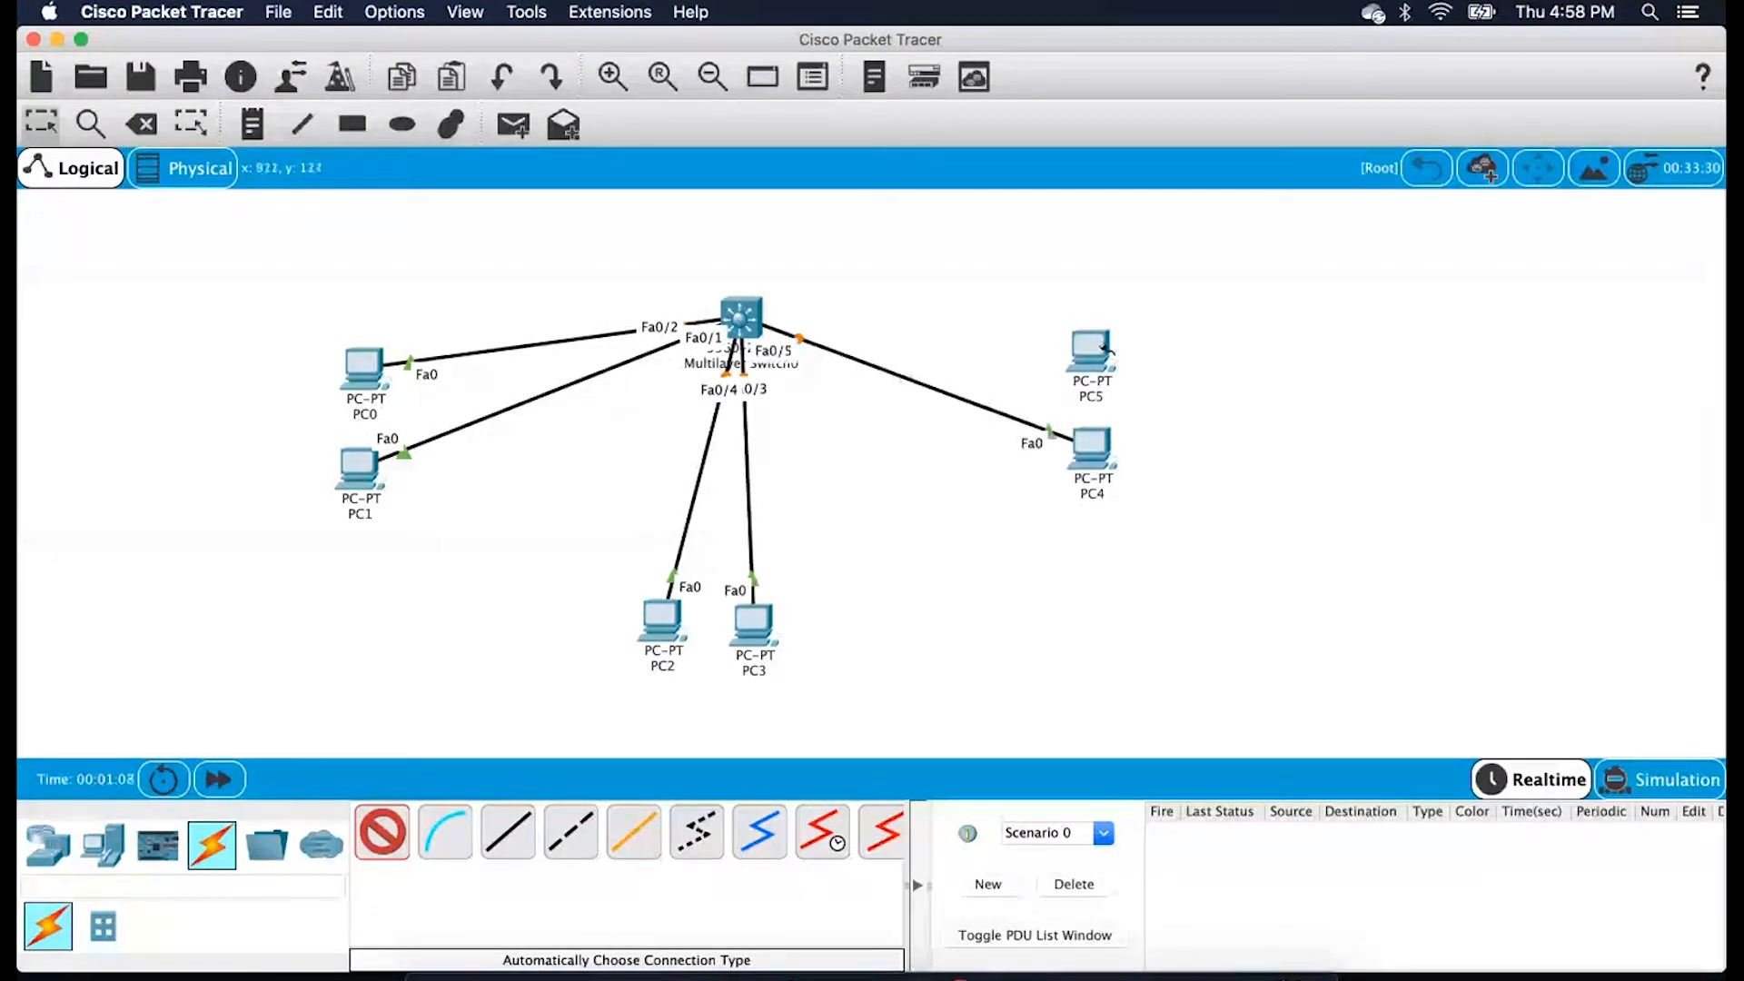
{"action": "left_click", "coordinate": [1092, 350]}
{"action": "left_click", "coordinate": [741, 318]}
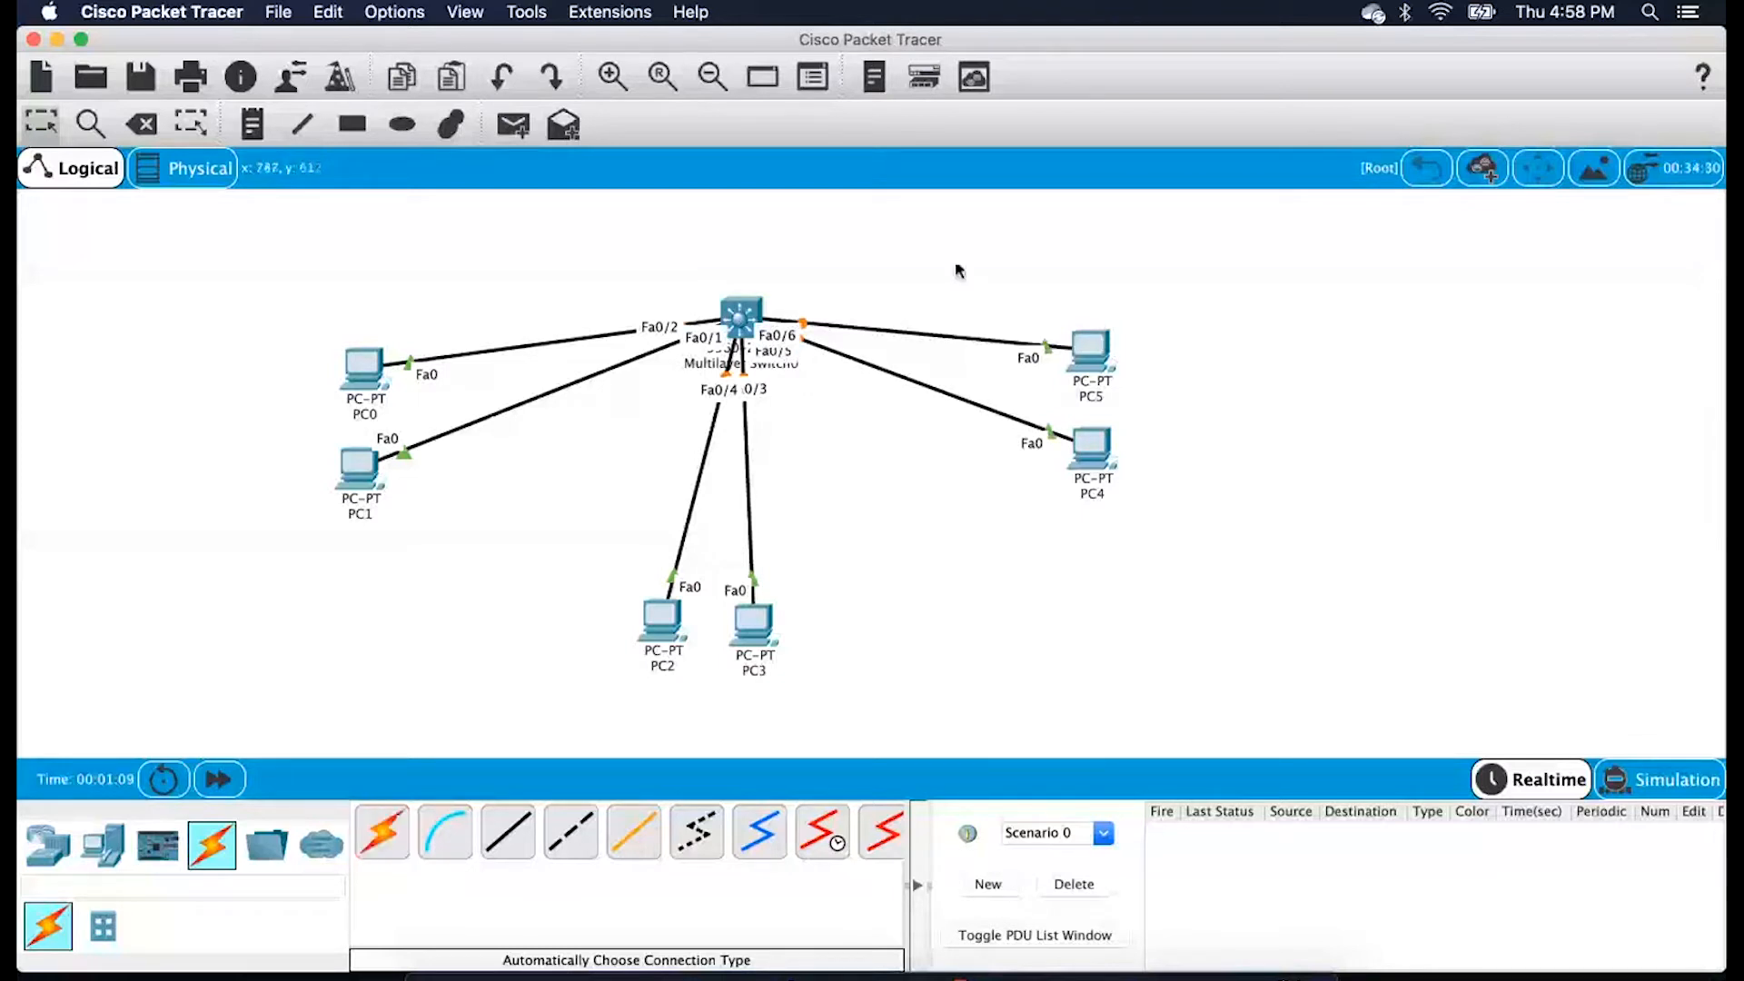
Add a workspace note beside PC0 and PC1 reading "192.168.1.0/24" with "VLAN 10 = SALES" on a second line
{"action": "key", "text": "n"}
{"action": "left_click", "coordinate": [232, 406]}
{"action": "type", "text": "19"}
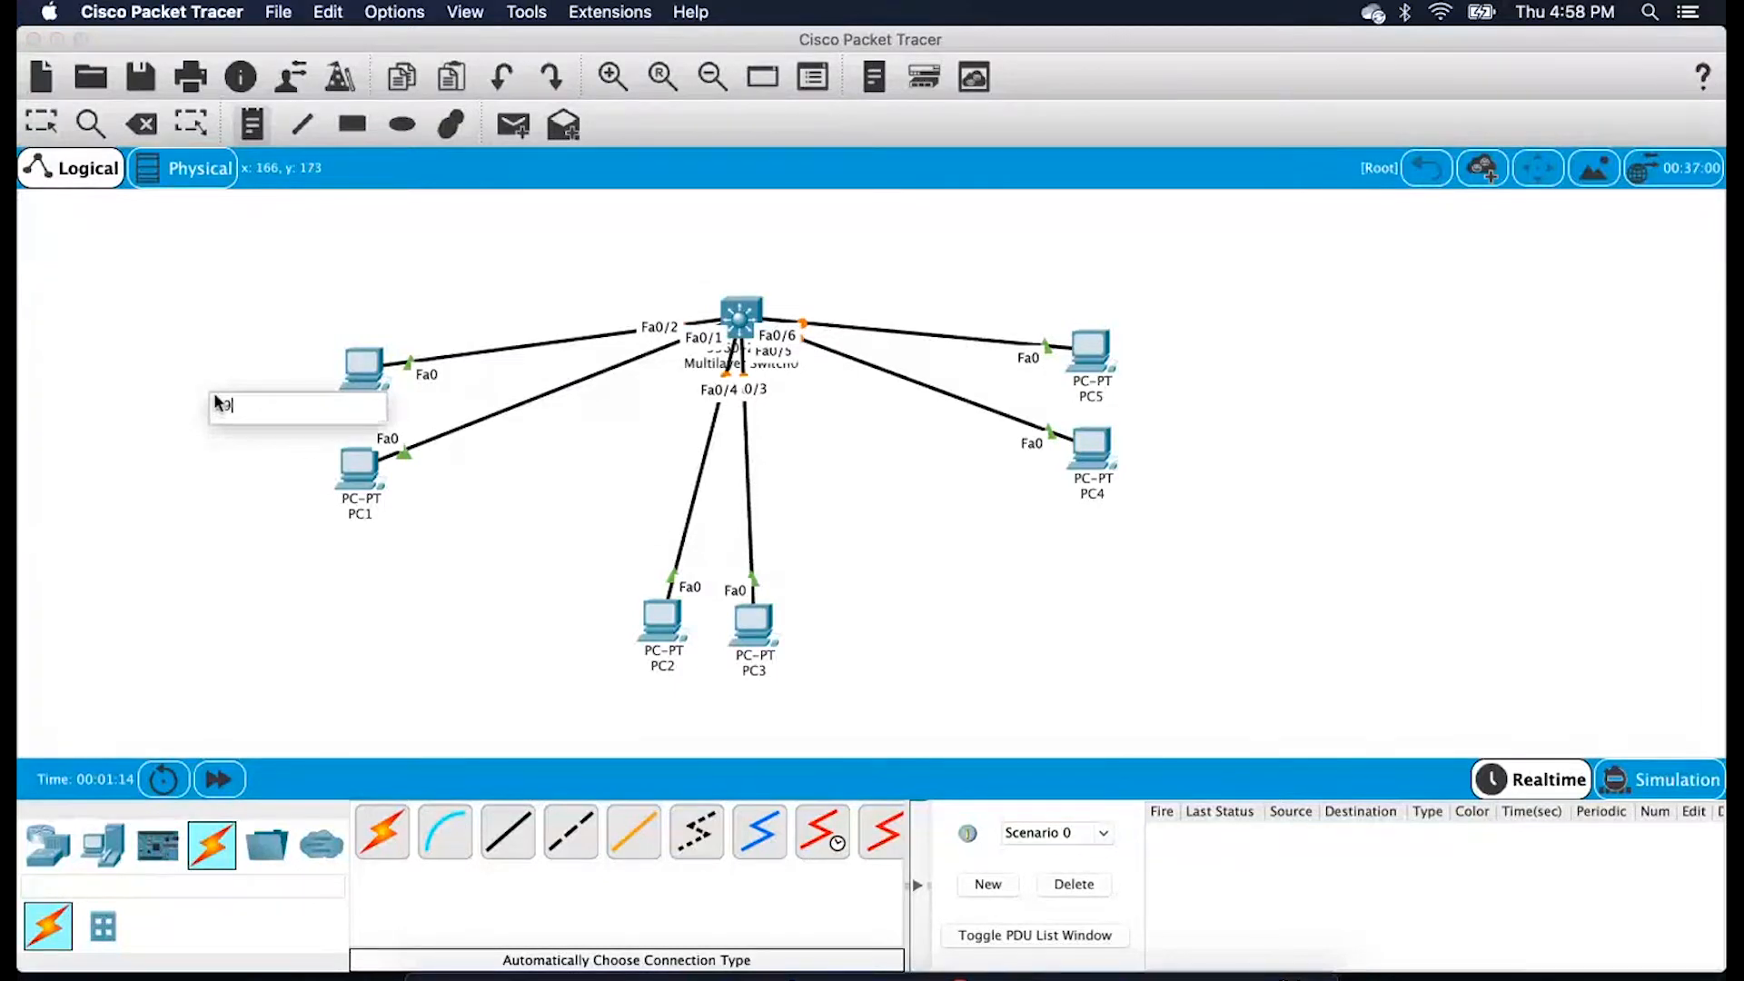
{"action": "type", "text": "2.168.1.0/24"}
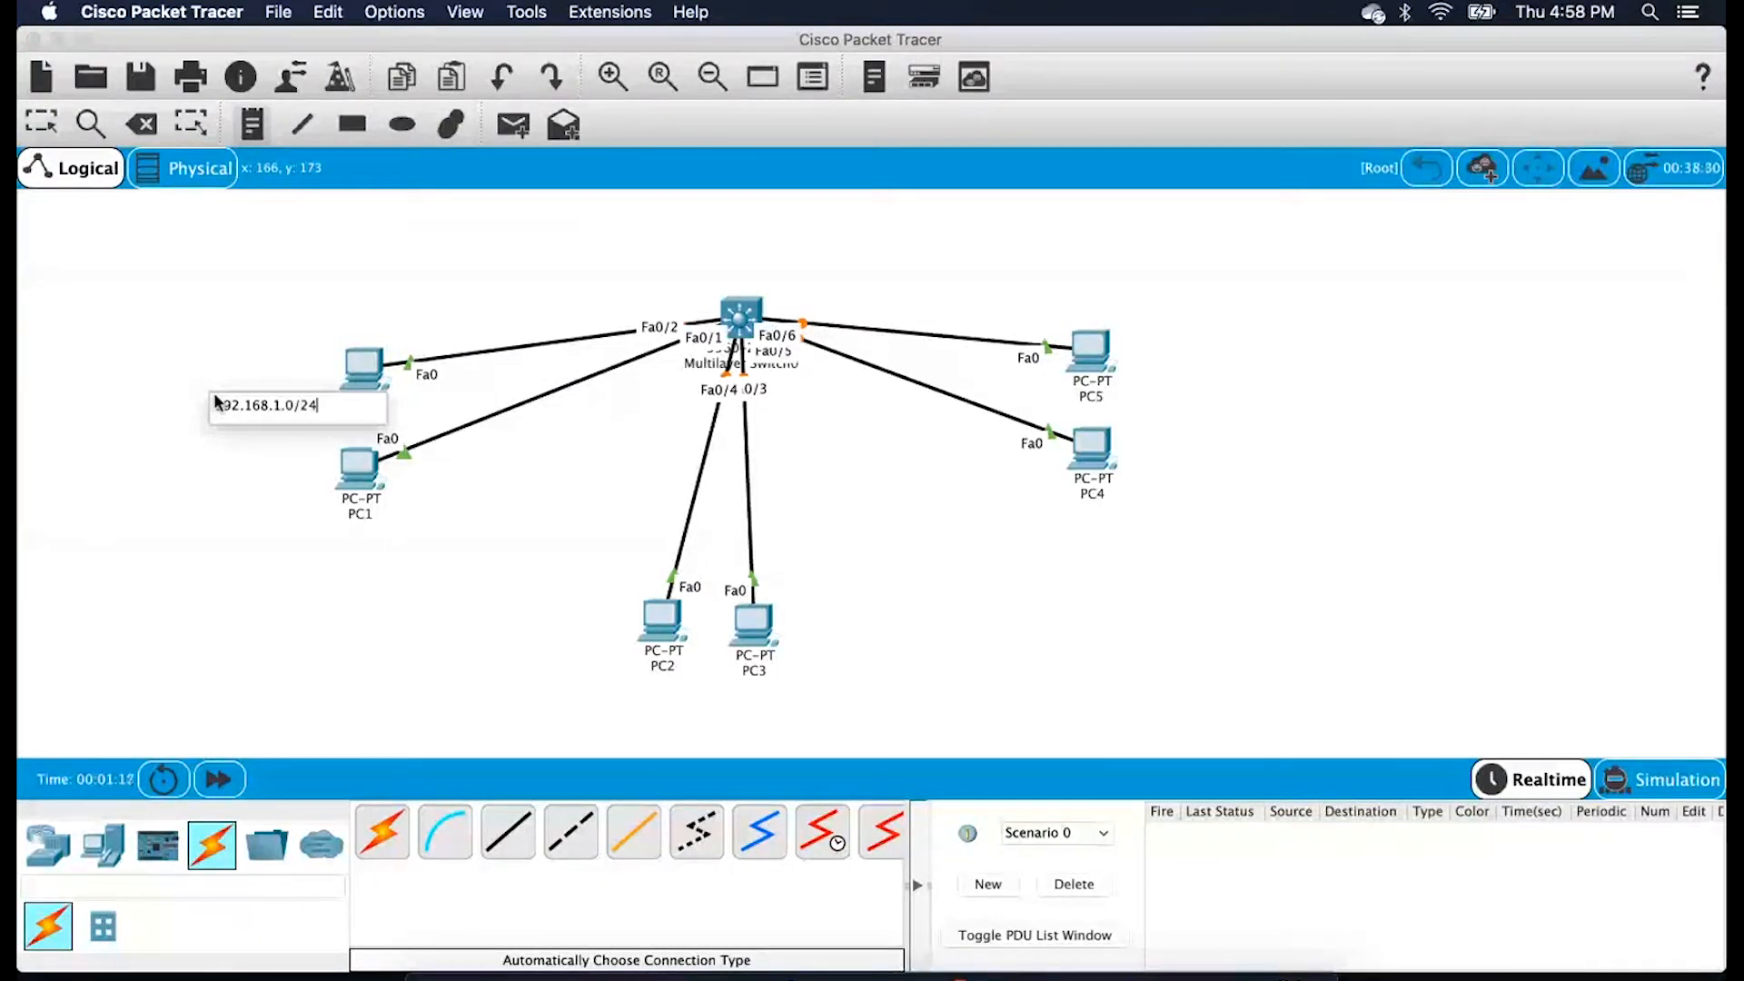
{"action": "key", "text": "Return"}
{"action": "type", "text": "V"}
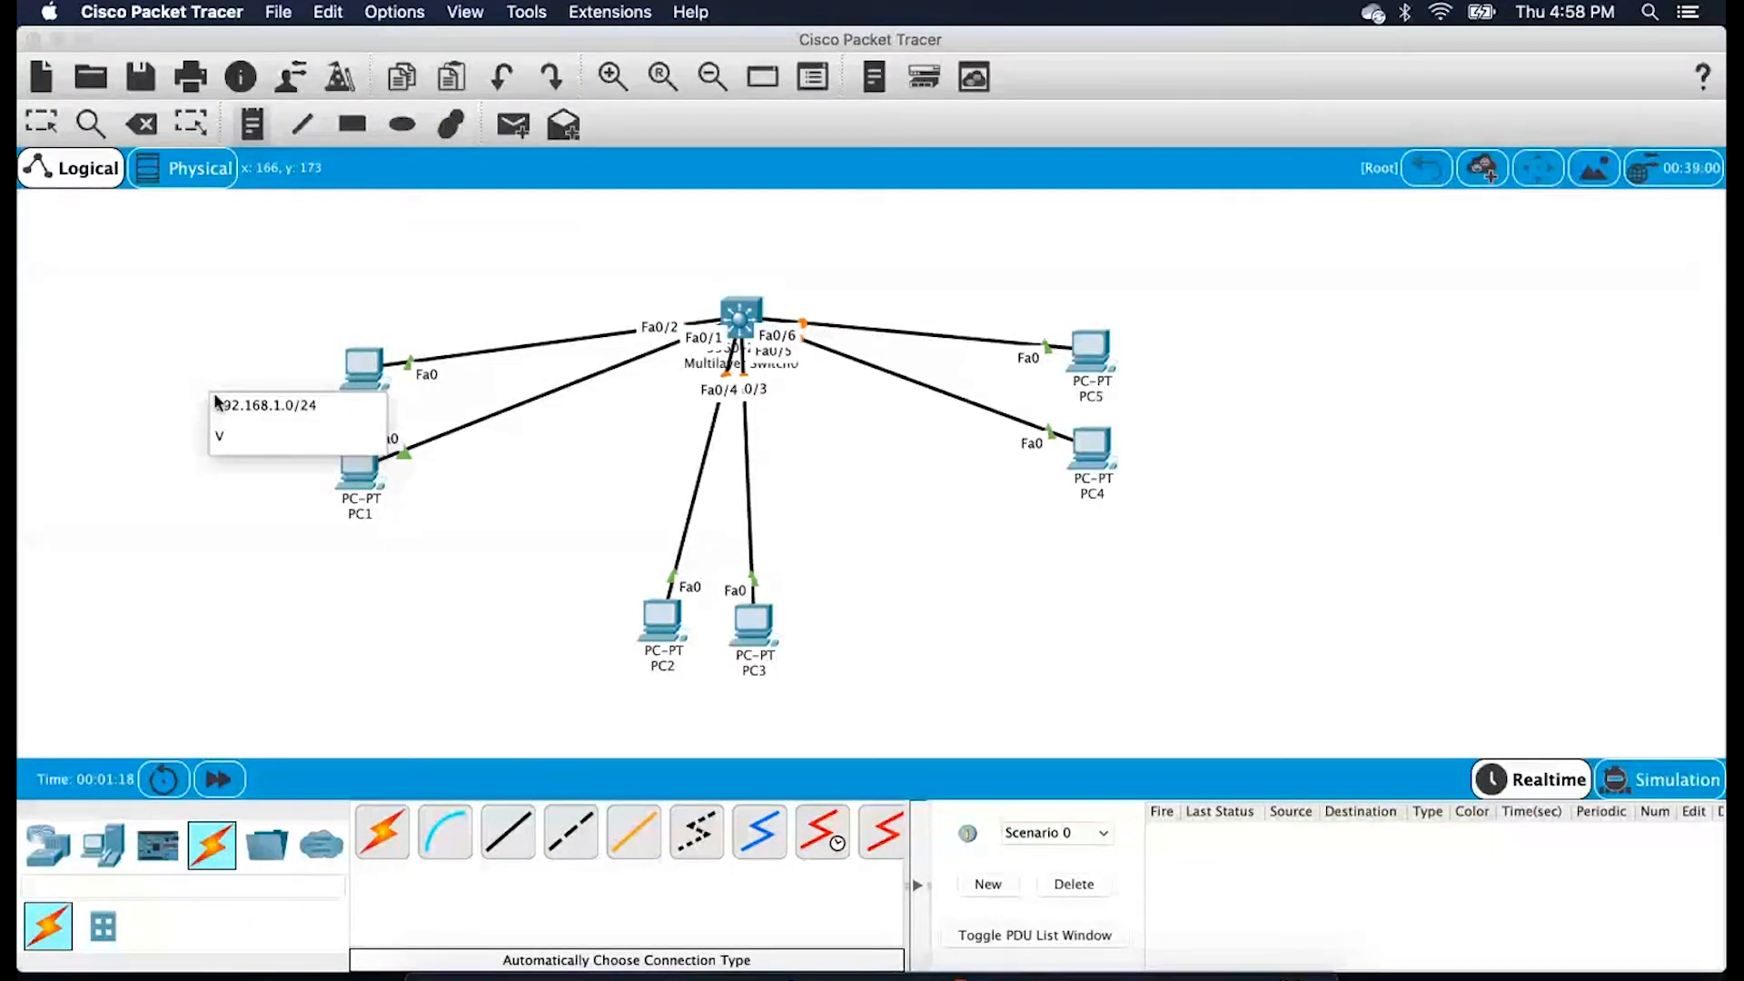
{"action": "type", "text": "LAN 10 = SALES"}
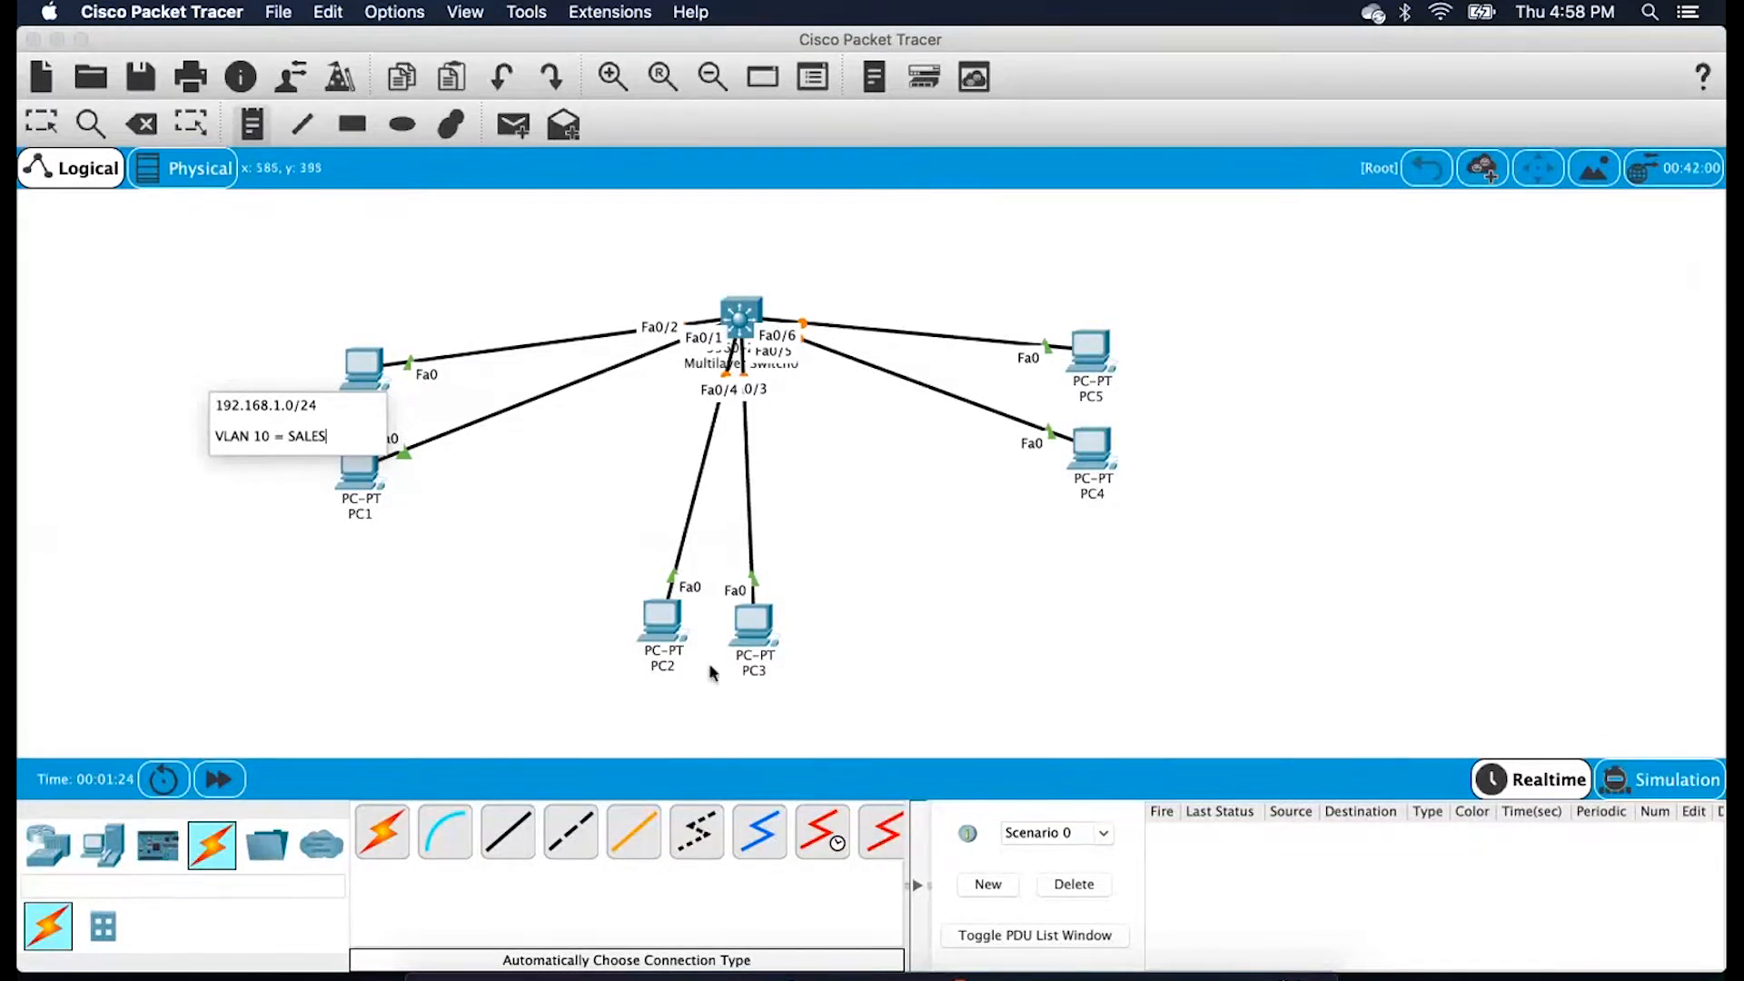
Add a note below PC2 and PC3 reading "192.168.2.0/24" with "VLAN 20 = MARKETING" on a second line
{"action": "left_click", "coordinate": [679, 665]}
{"action": "type", "text": "19"}
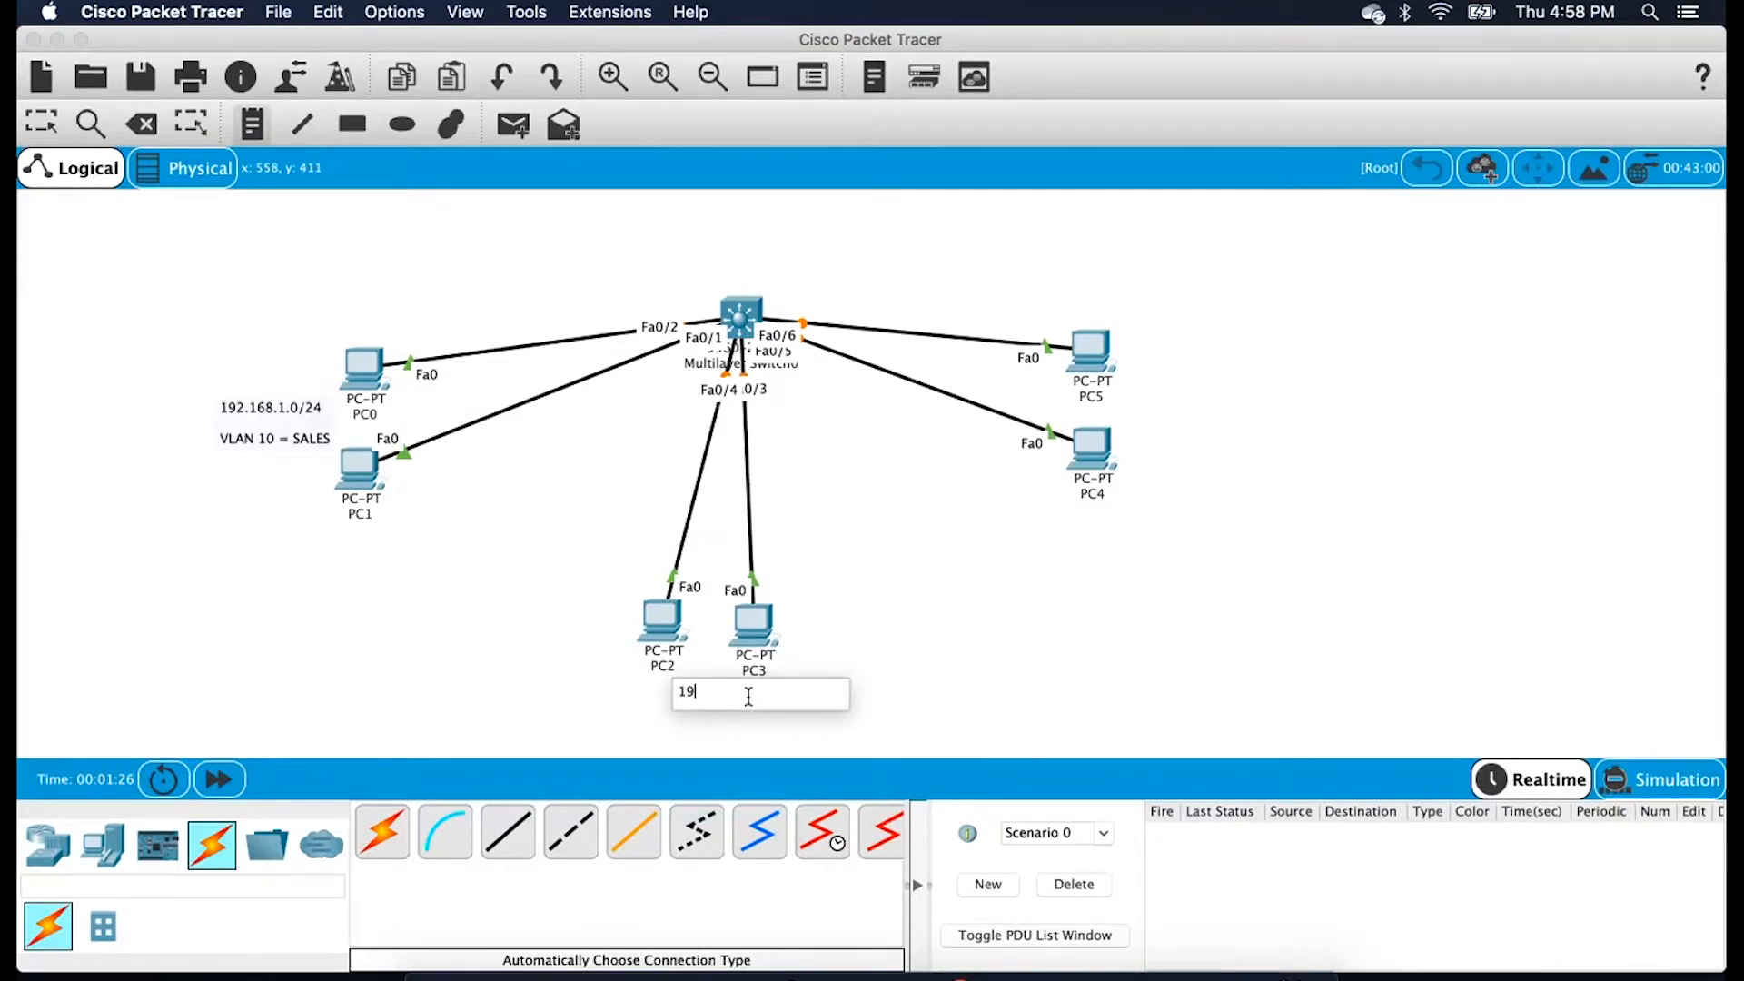
{"action": "type", "text": "2.168.2.0/24"}
{"action": "key", "text": "Return"}
{"action": "type", "text": "VLAN 20 -"}
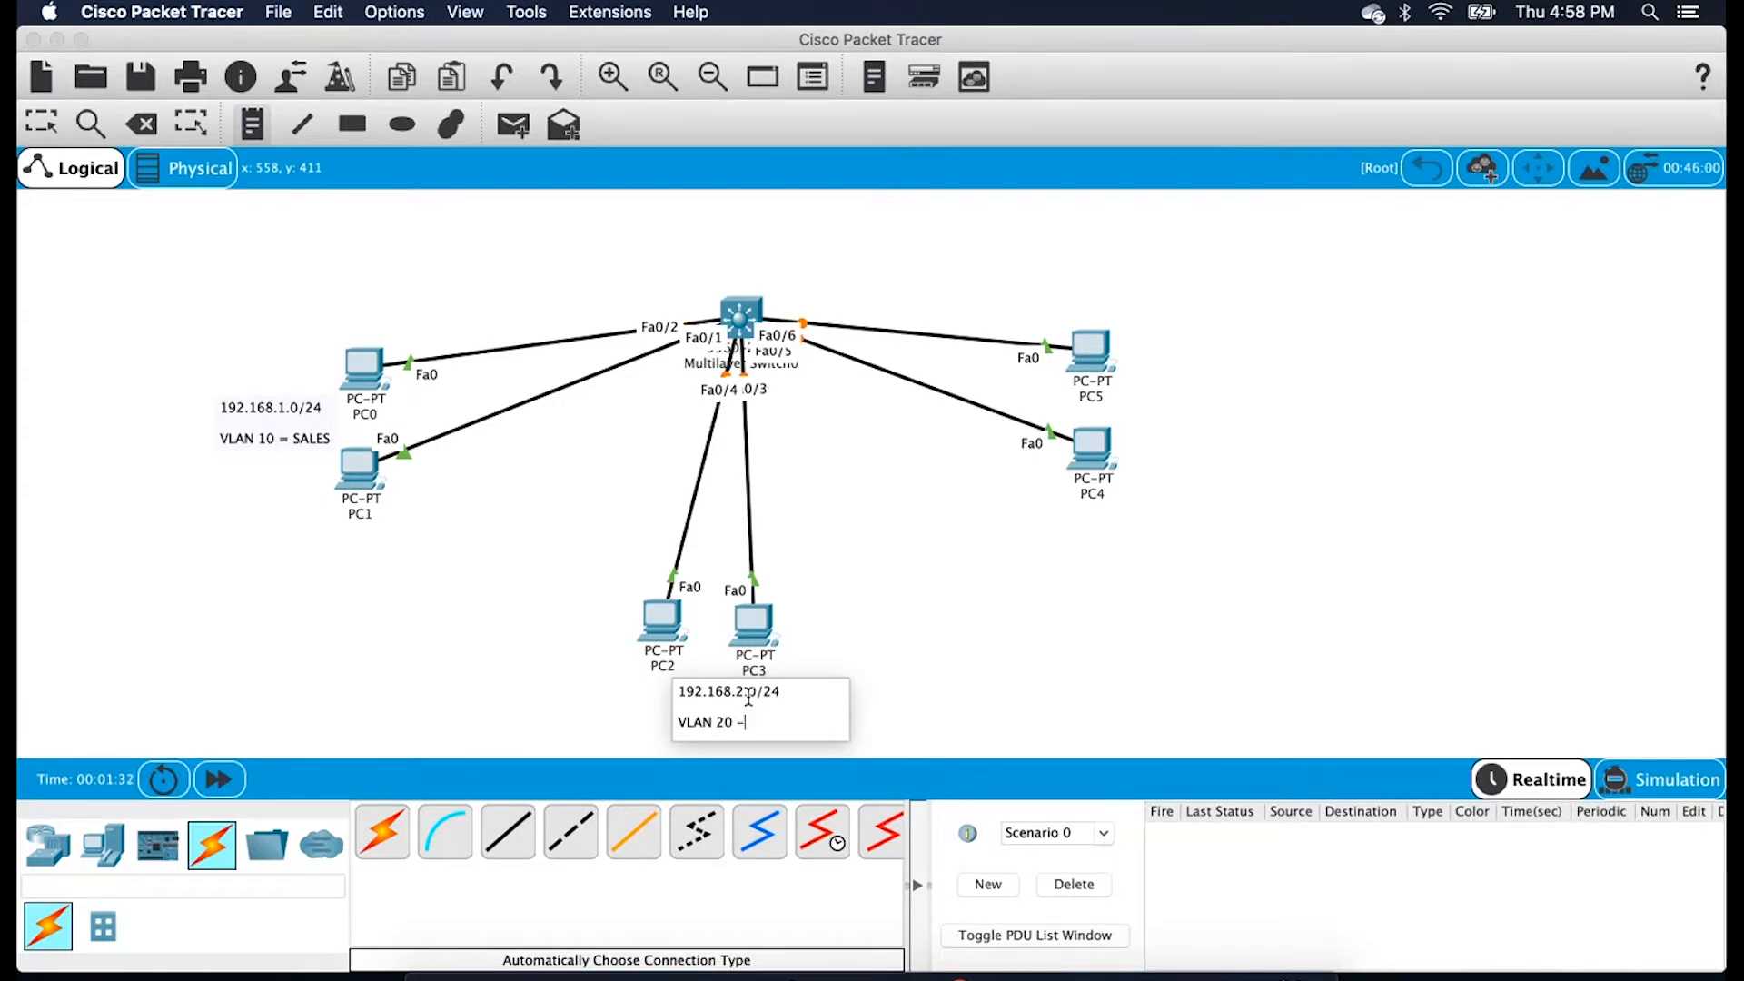
{"action": "key", "text": "BackSpace"}
{"action": "type", "text": "= MARKETING"}
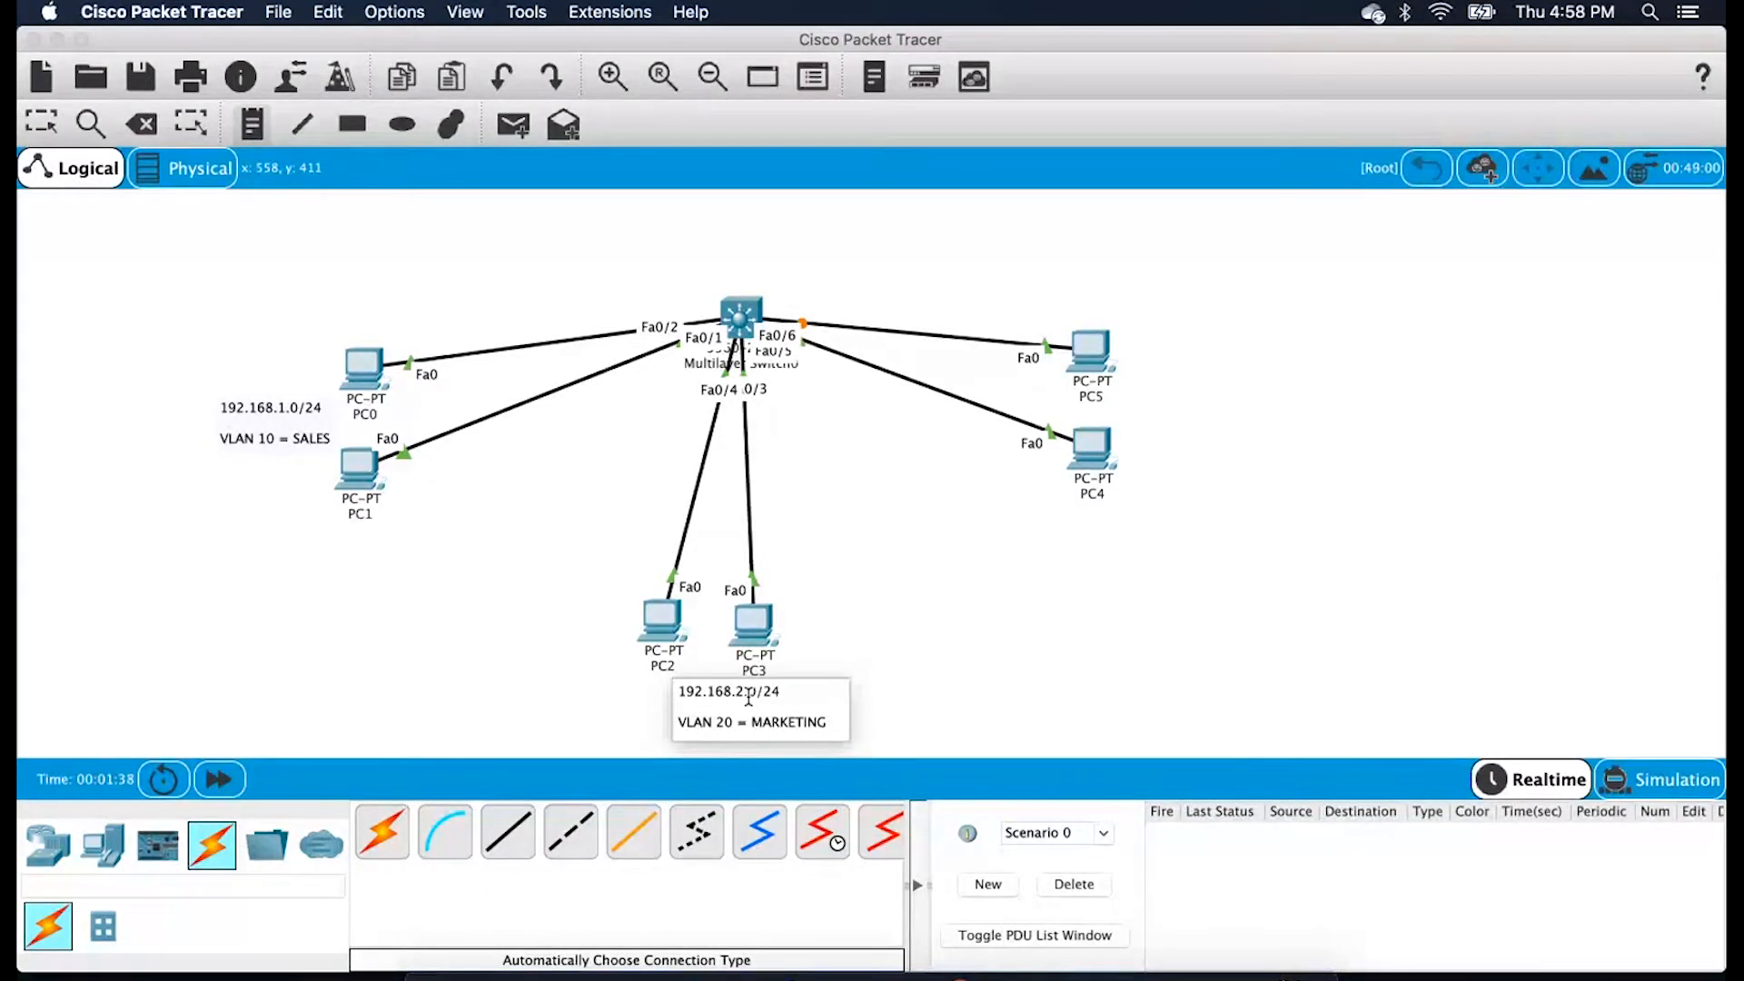
Add a note beside PC4 and PC5 reading "192.168.3.0/24" with "VLAN 30 = HR" on a second line
{"action": "left_click", "coordinate": [1167, 420]}
{"action": "type", "text": "192.168.3.0/24"}
{"action": "key", "text": "Return"}
{"action": "type", "text": "VLAN 30 = HR"}
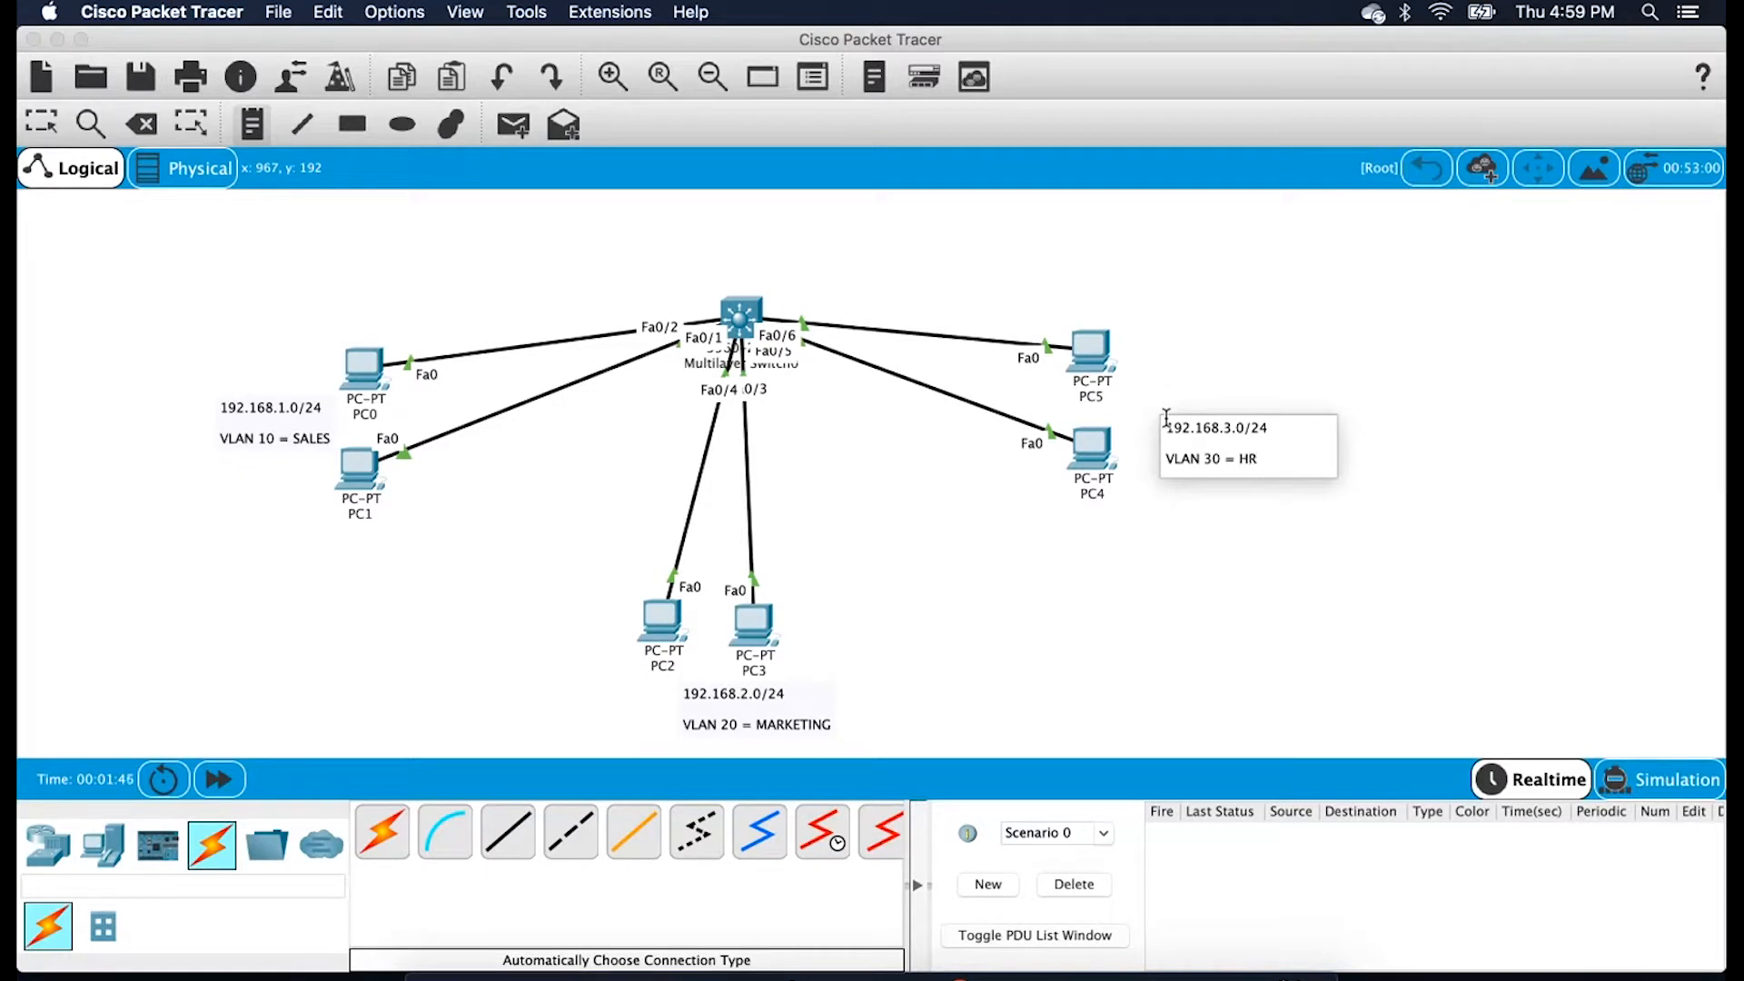
{"action": "left_click", "coordinate": [1167, 416]}
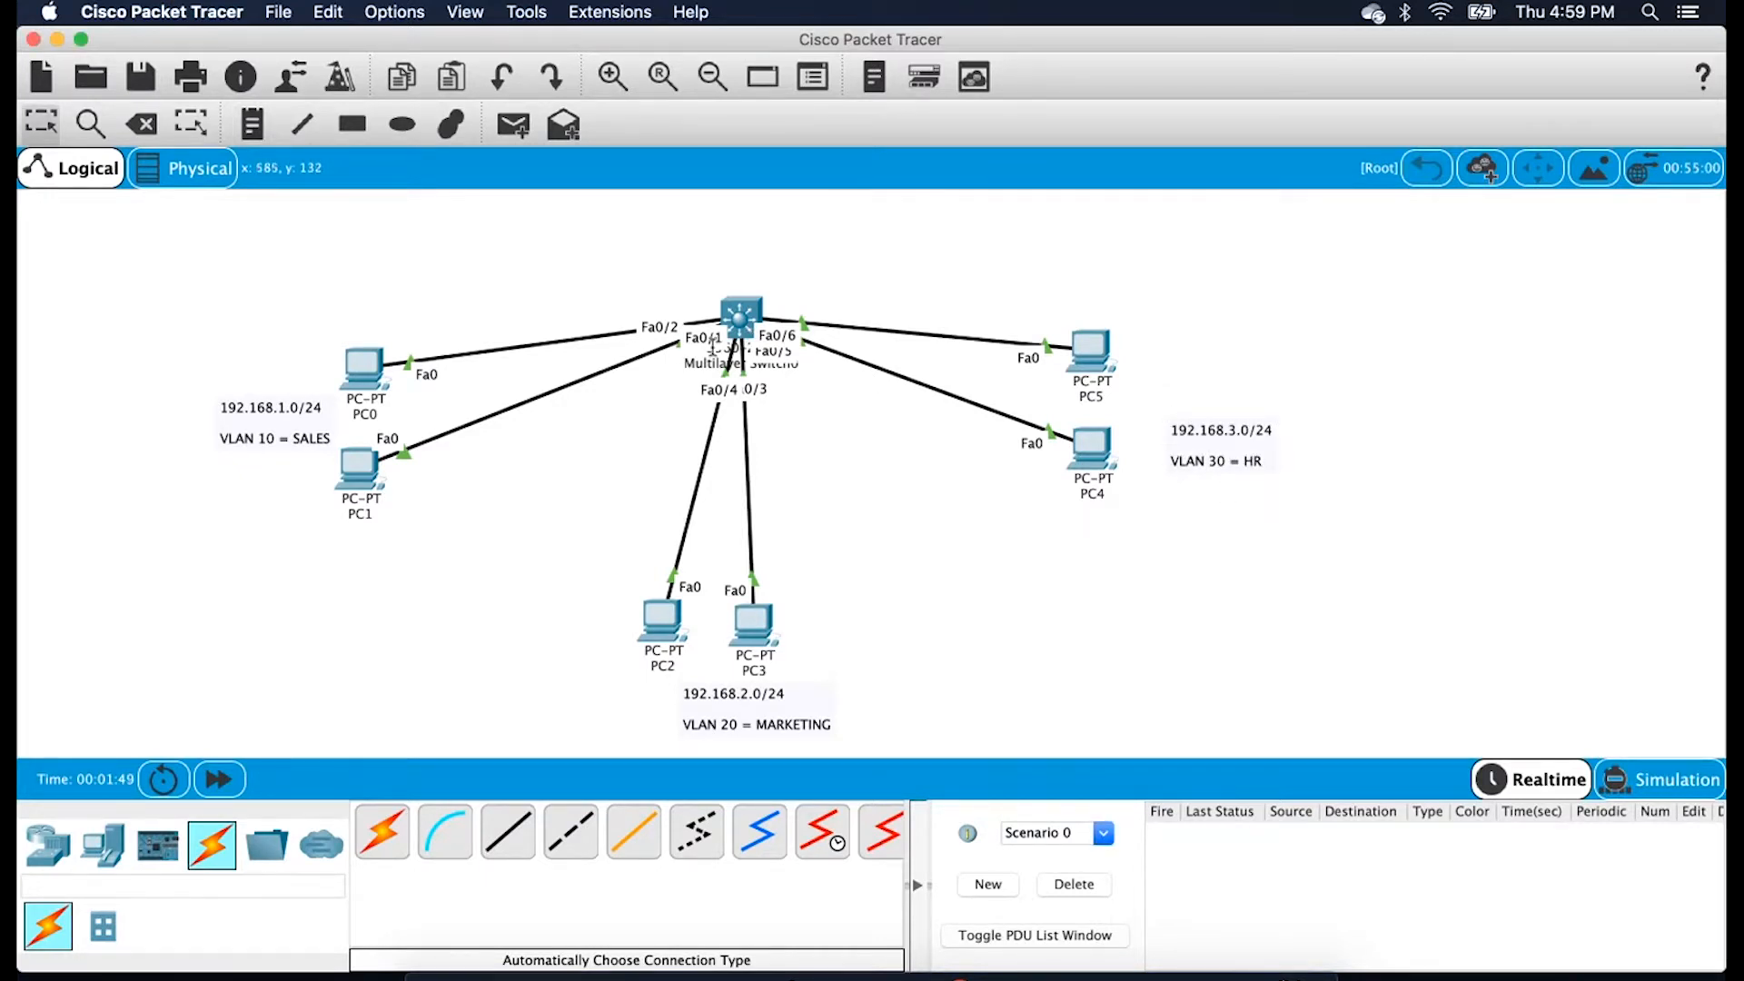
Configure PC0 with static IPv4 address 192.168.1.2, mask 255.255.255.0 and default gateway 192.168.1.1, and copy its IPv4 address
{"action": "left_click", "coordinate": [363, 366]}
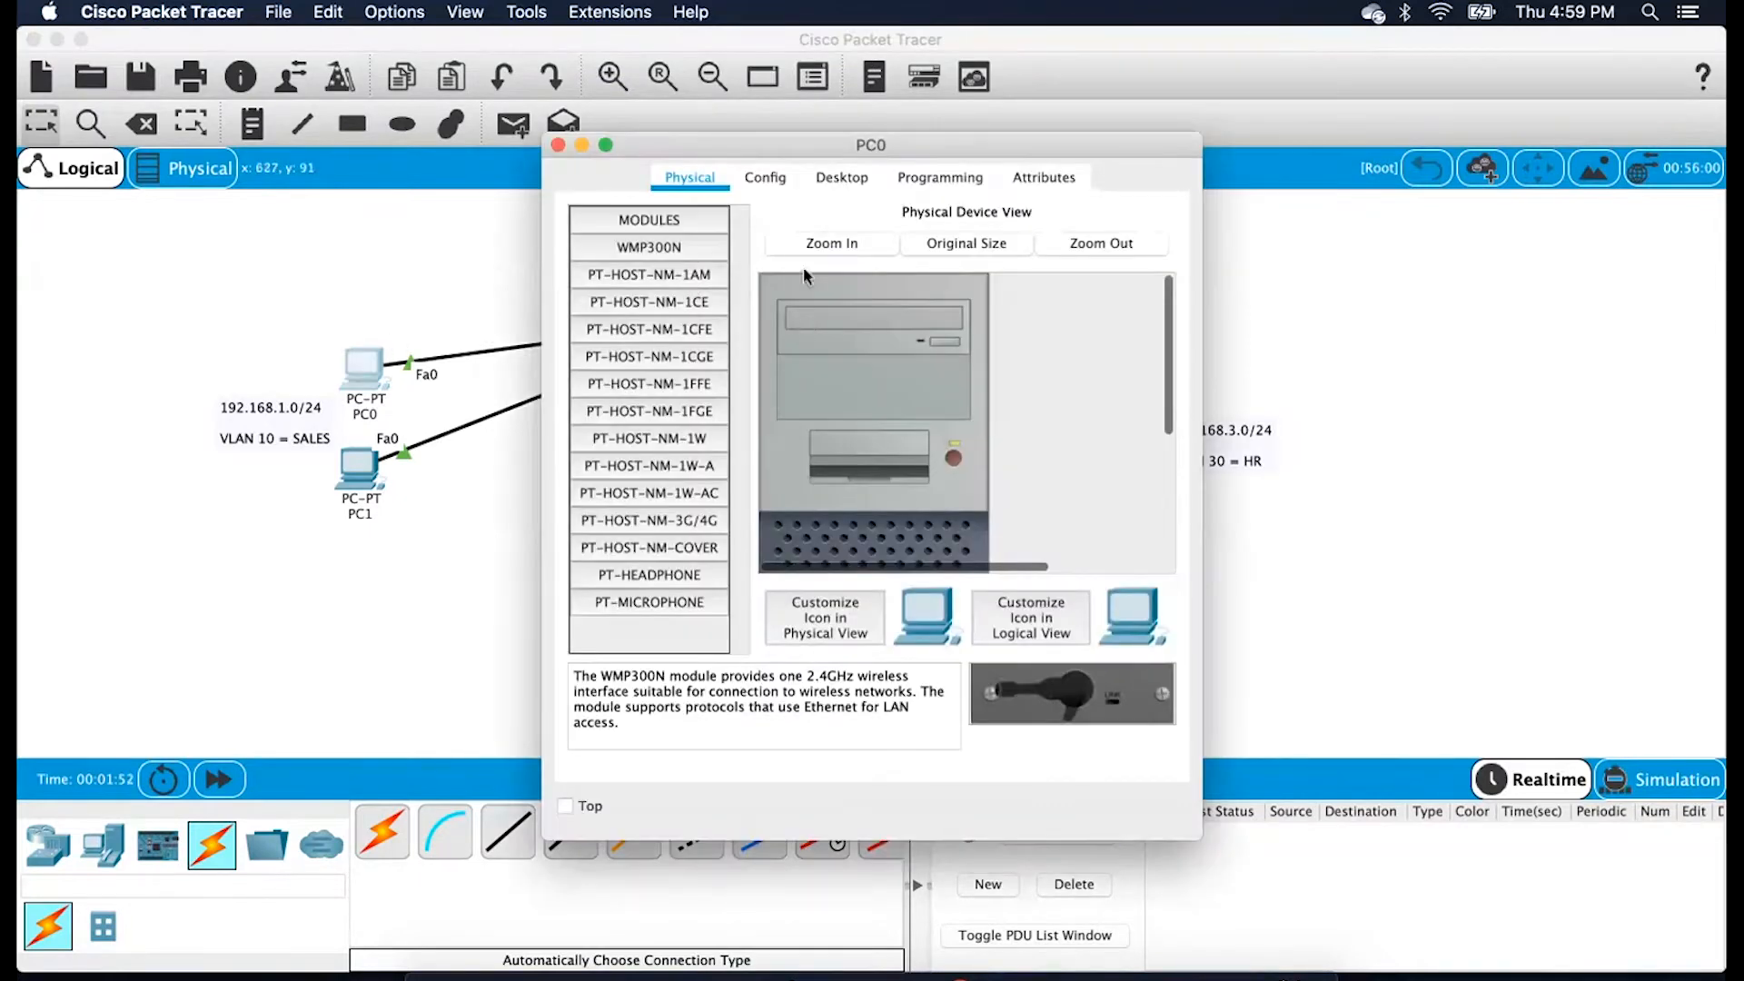
{"action": "left_click", "coordinate": [842, 177]}
{"action": "left_click", "coordinate": [627, 290]}
{"action": "left_click", "coordinate": [792, 371]}
{"action": "type", "text": "192.168.1.2"}
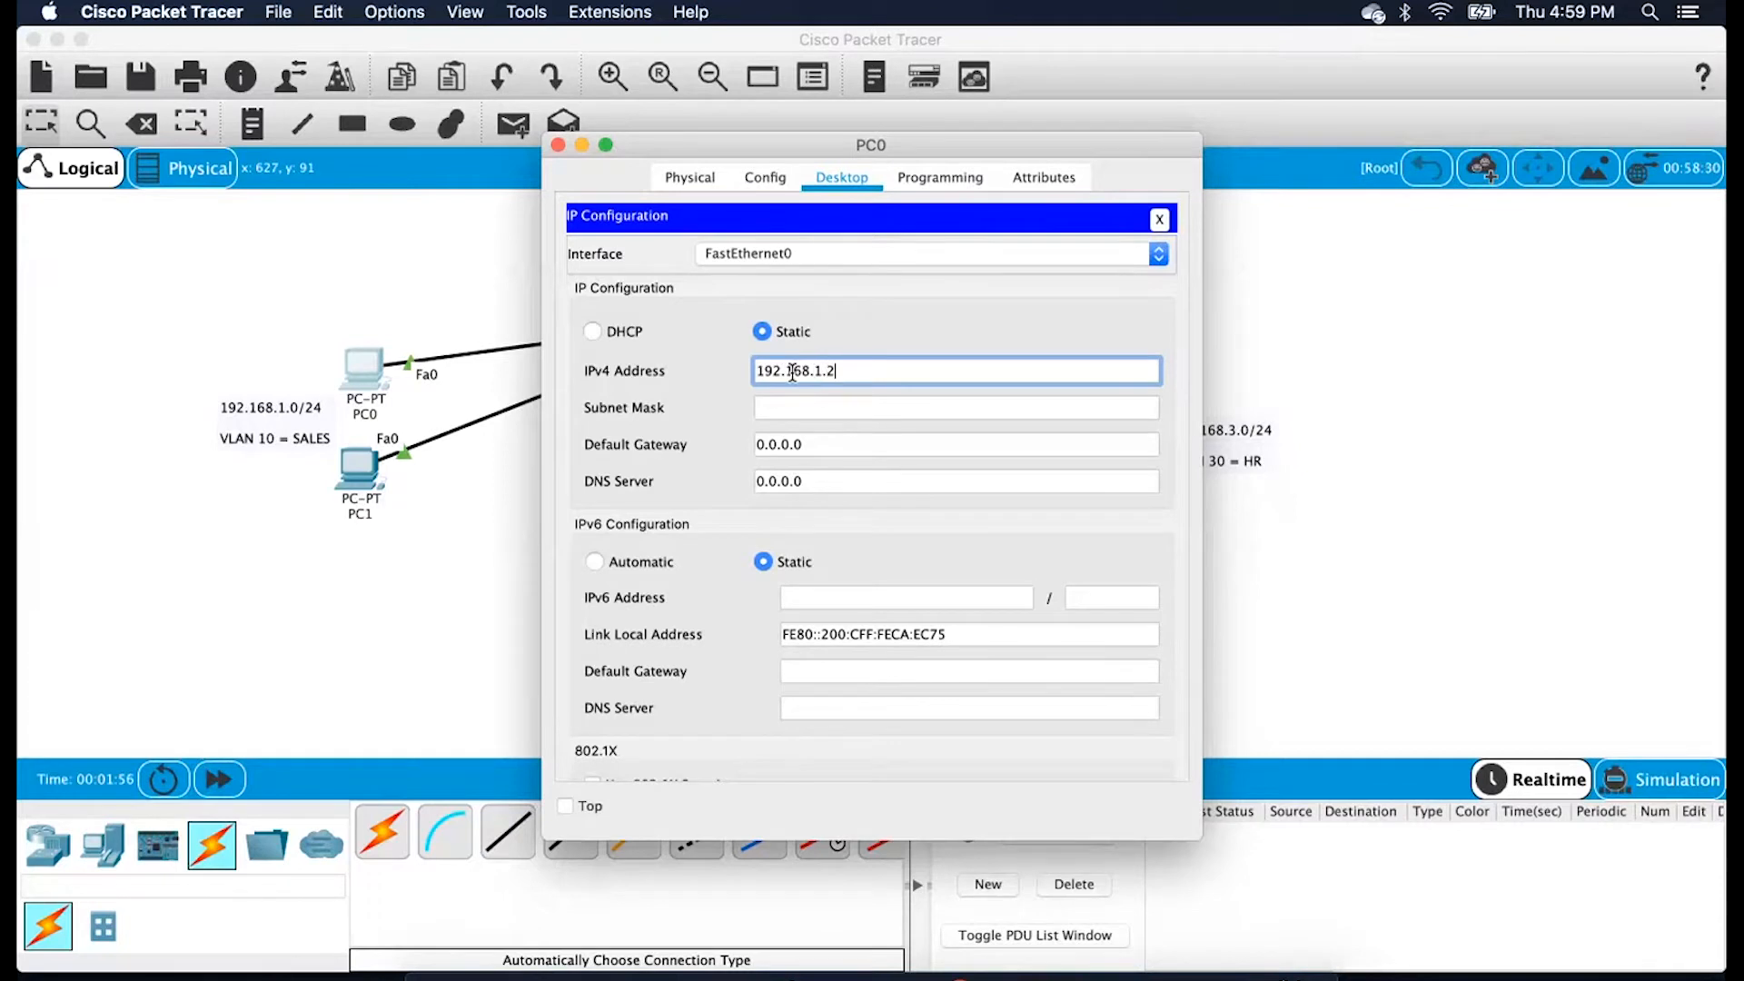
{"action": "key", "text": "Tab"}
{"action": "key", "text": "Tab"}
{"action": "type", "text": "192"}
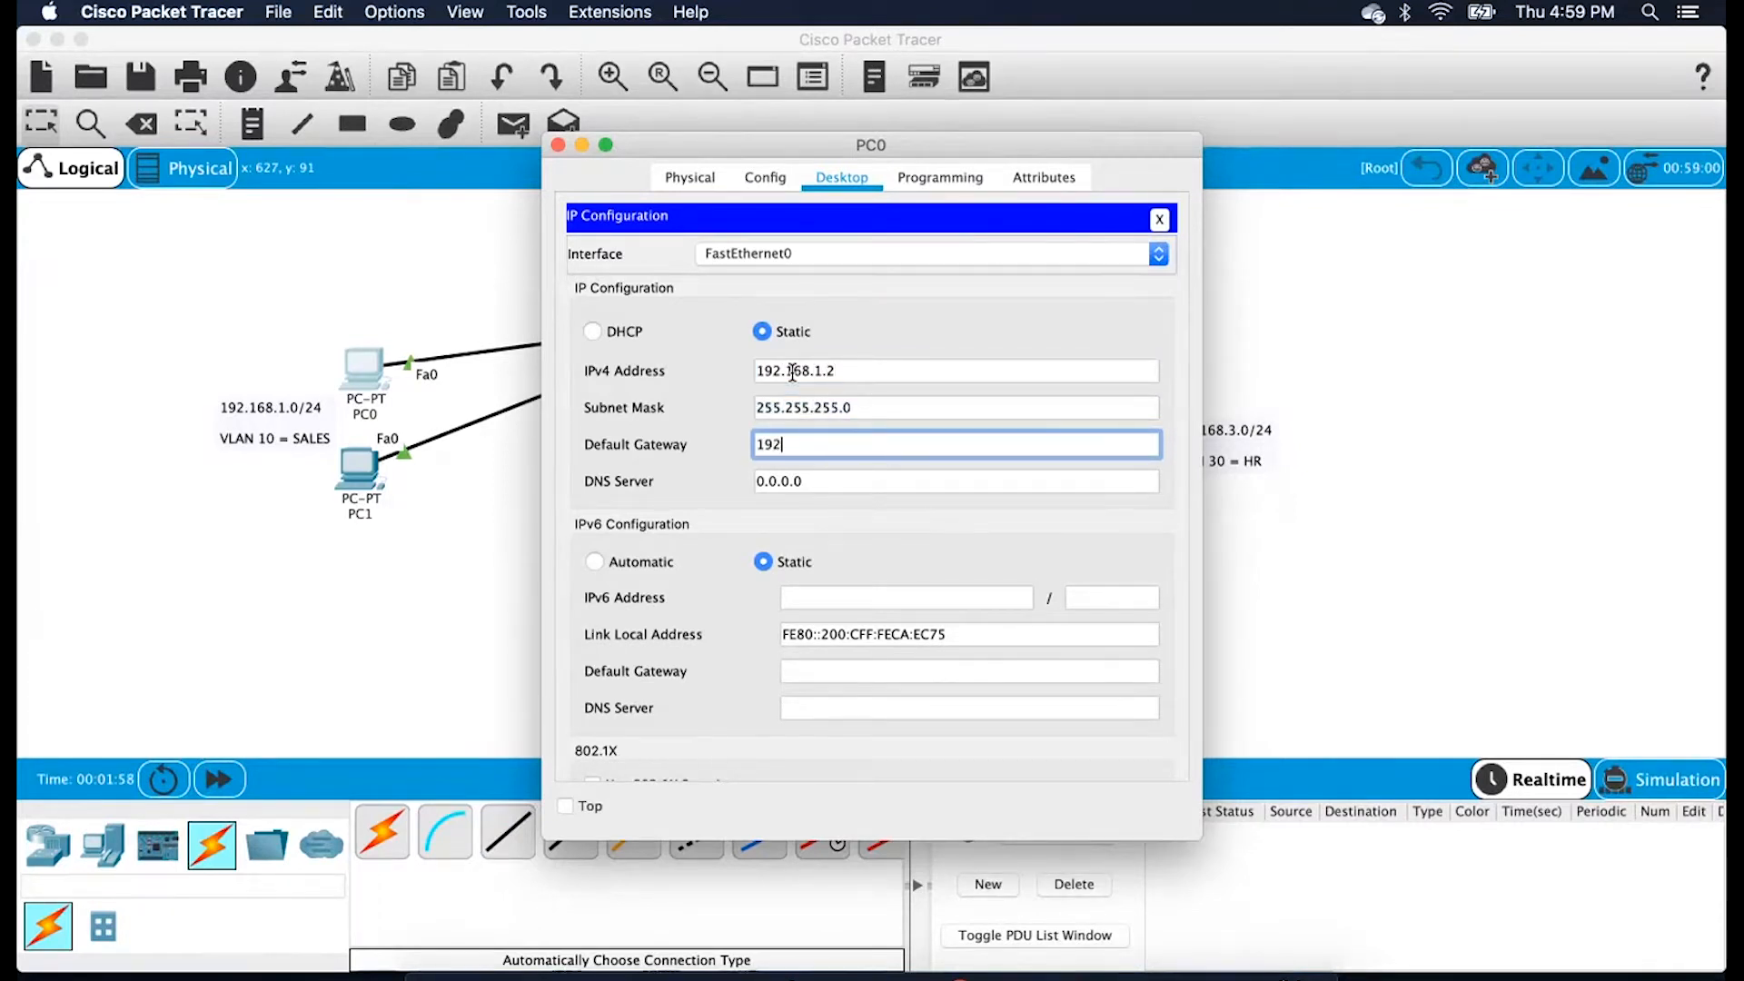
{"action": "type", "text": ".168.1.1"}
{"action": "left_click_drag", "start_coordinate": [847, 444], "coordinate": [813, 445]}
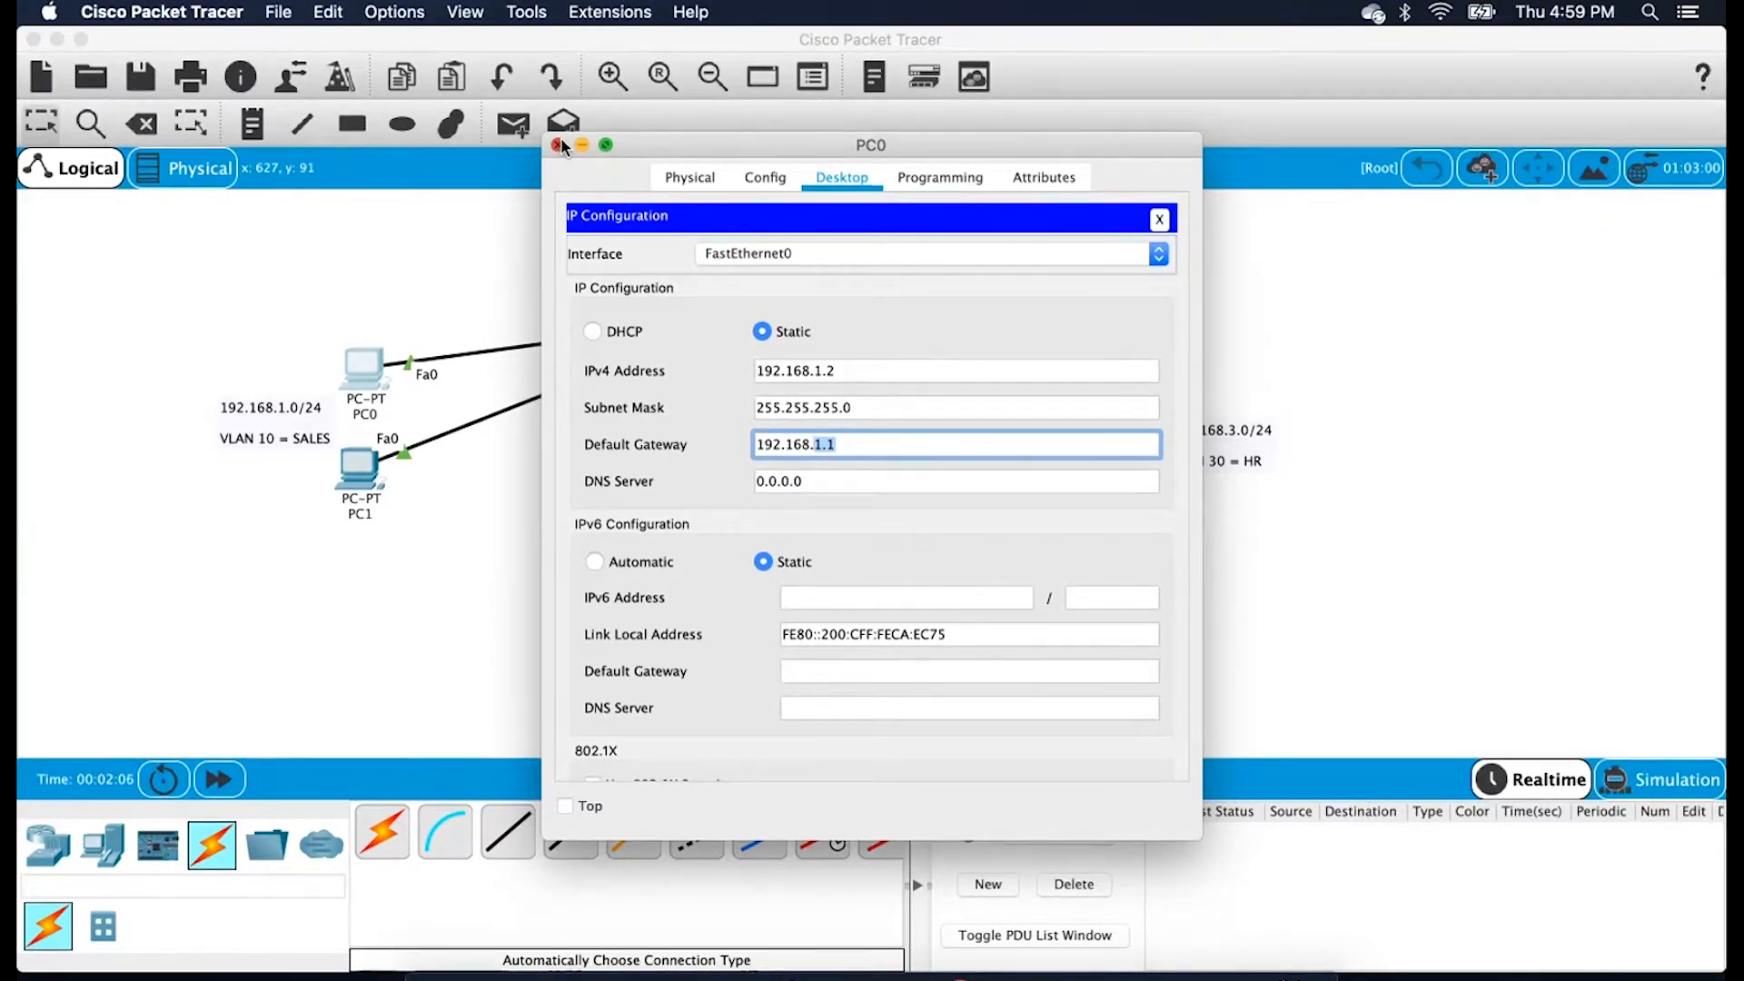
{"action": "left_click_drag", "start_coordinate": [840, 374], "coordinate": [757, 371]}
{"action": "key", "text": "super+c"}
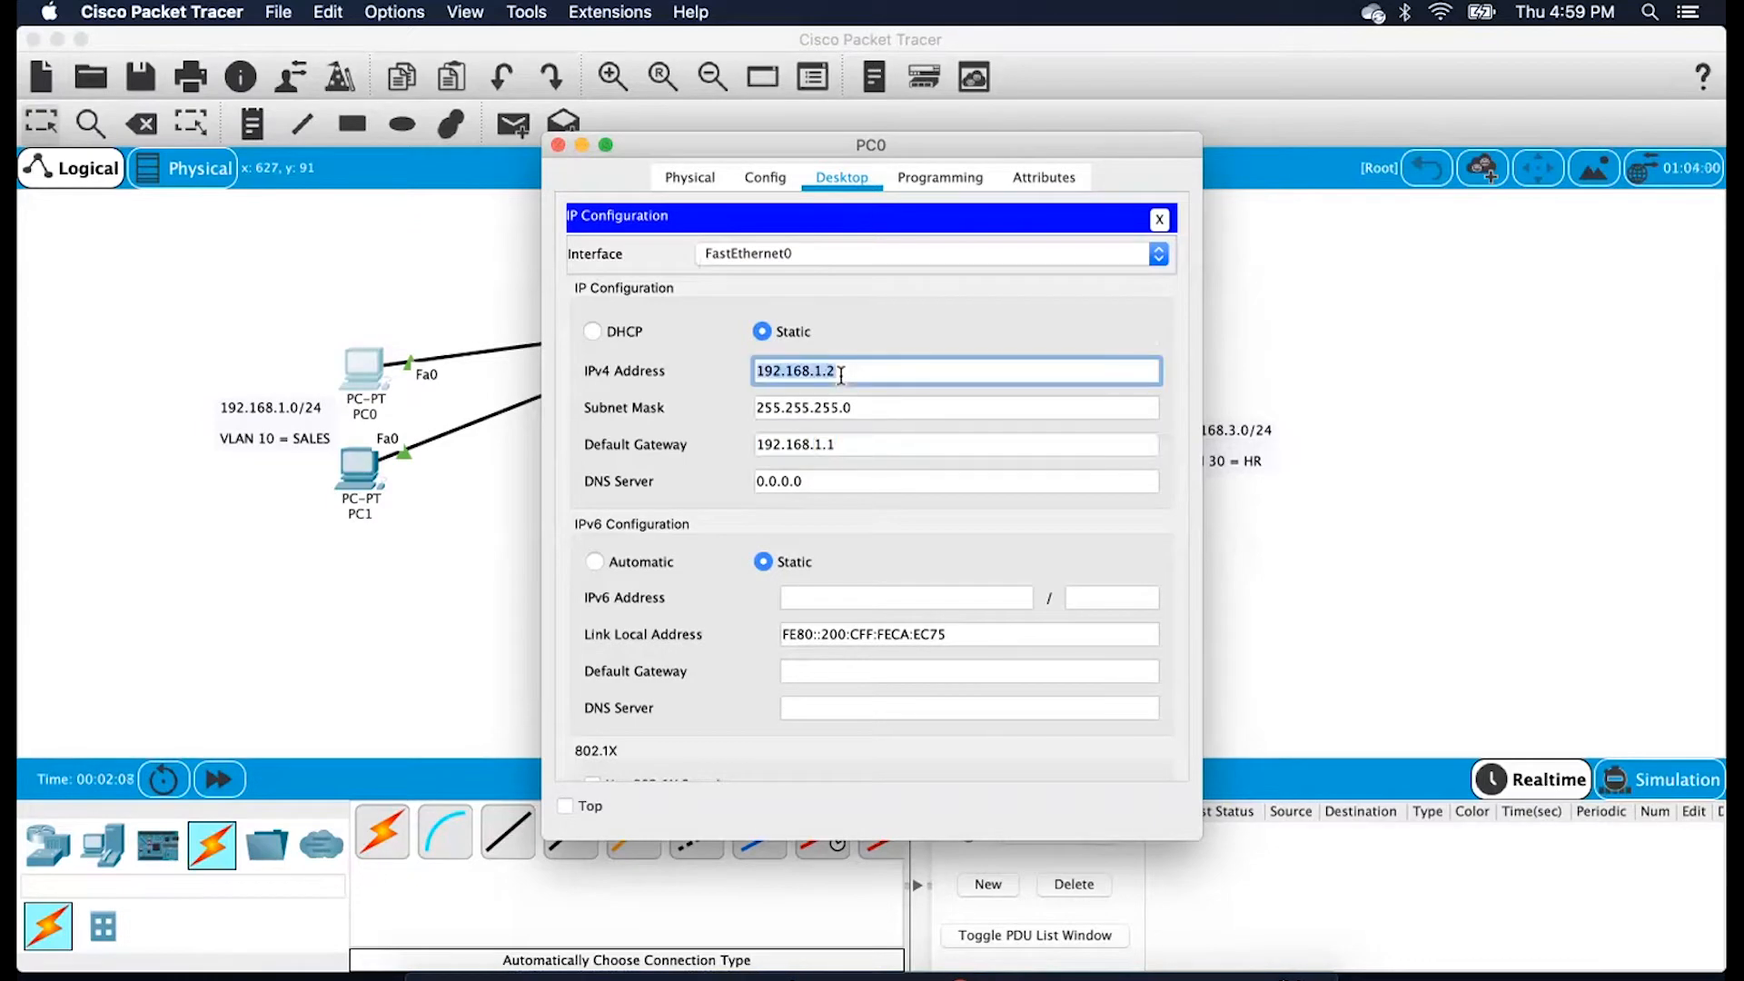
{"action": "left_click", "coordinate": [559, 145]}
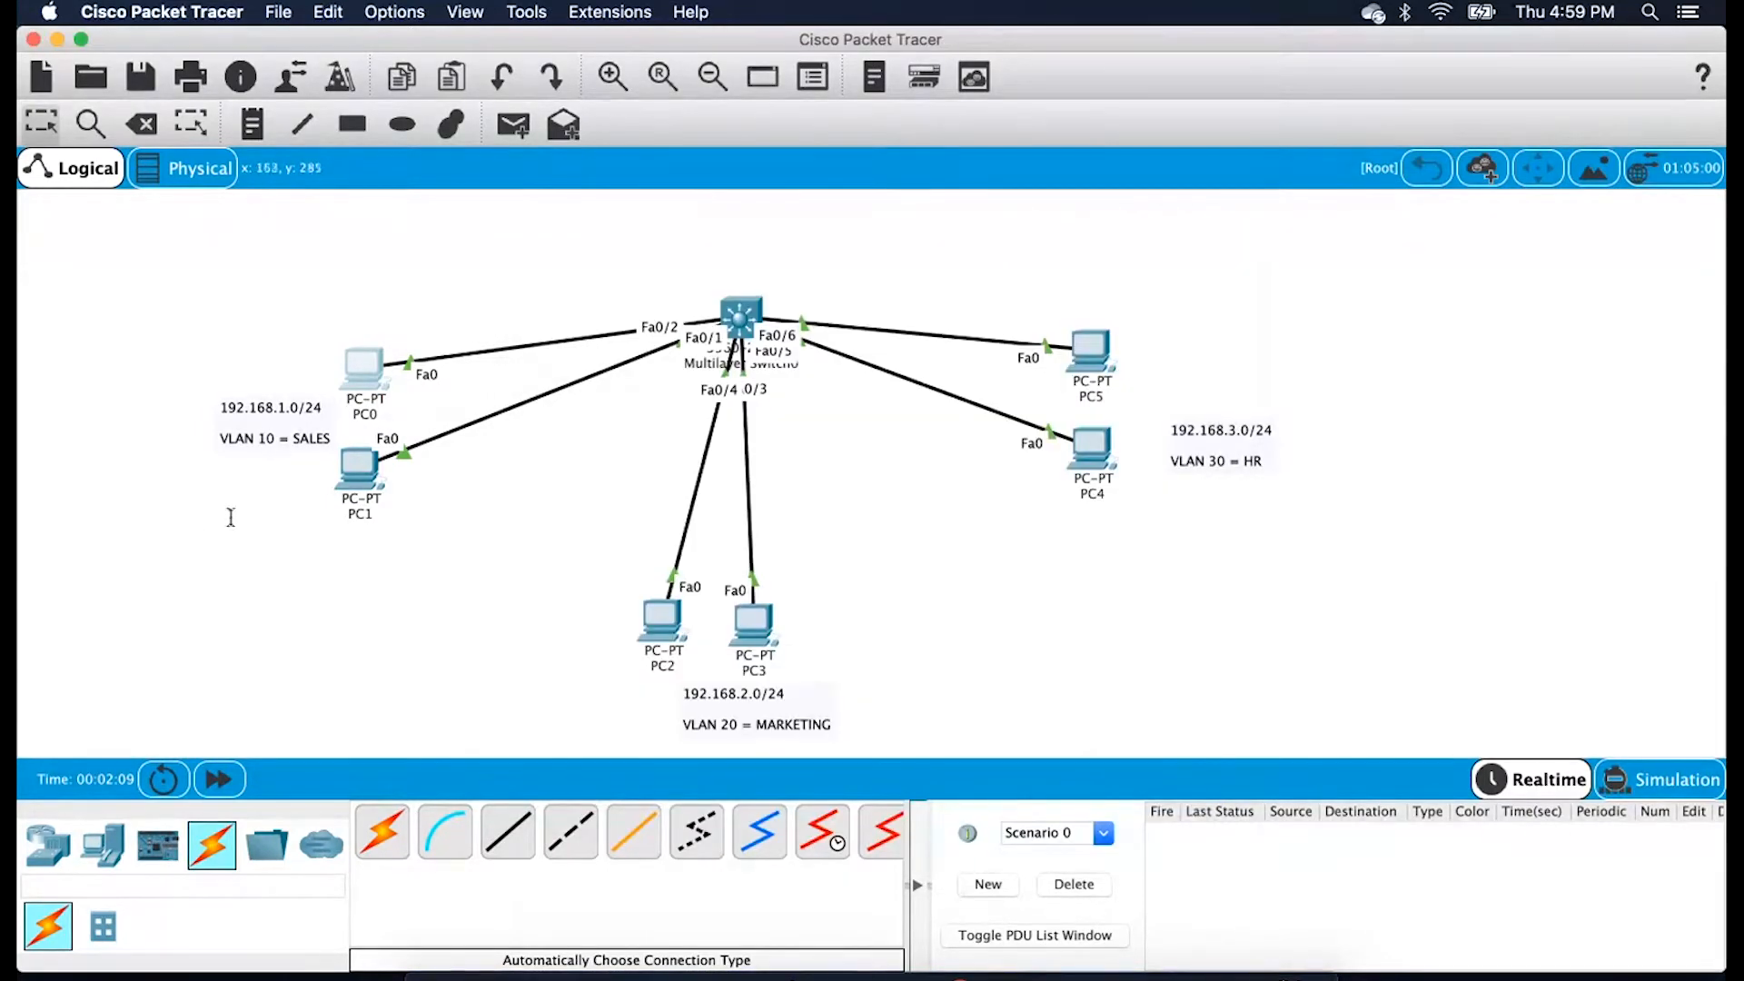
Configure PC1 with static IPv4 address 192.168.1.3, subnet mask 255.255.255.0 and default gateway 192.168.1.1
{"action": "left_click", "coordinate": [359, 465]}
{"action": "left_click", "coordinate": [842, 177]}
{"action": "left_click", "coordinate": [712, 236]}
{"action": "left_click", "coordinate": [776, 372]}
{"action": "type", "text": "192.168.1.3"}
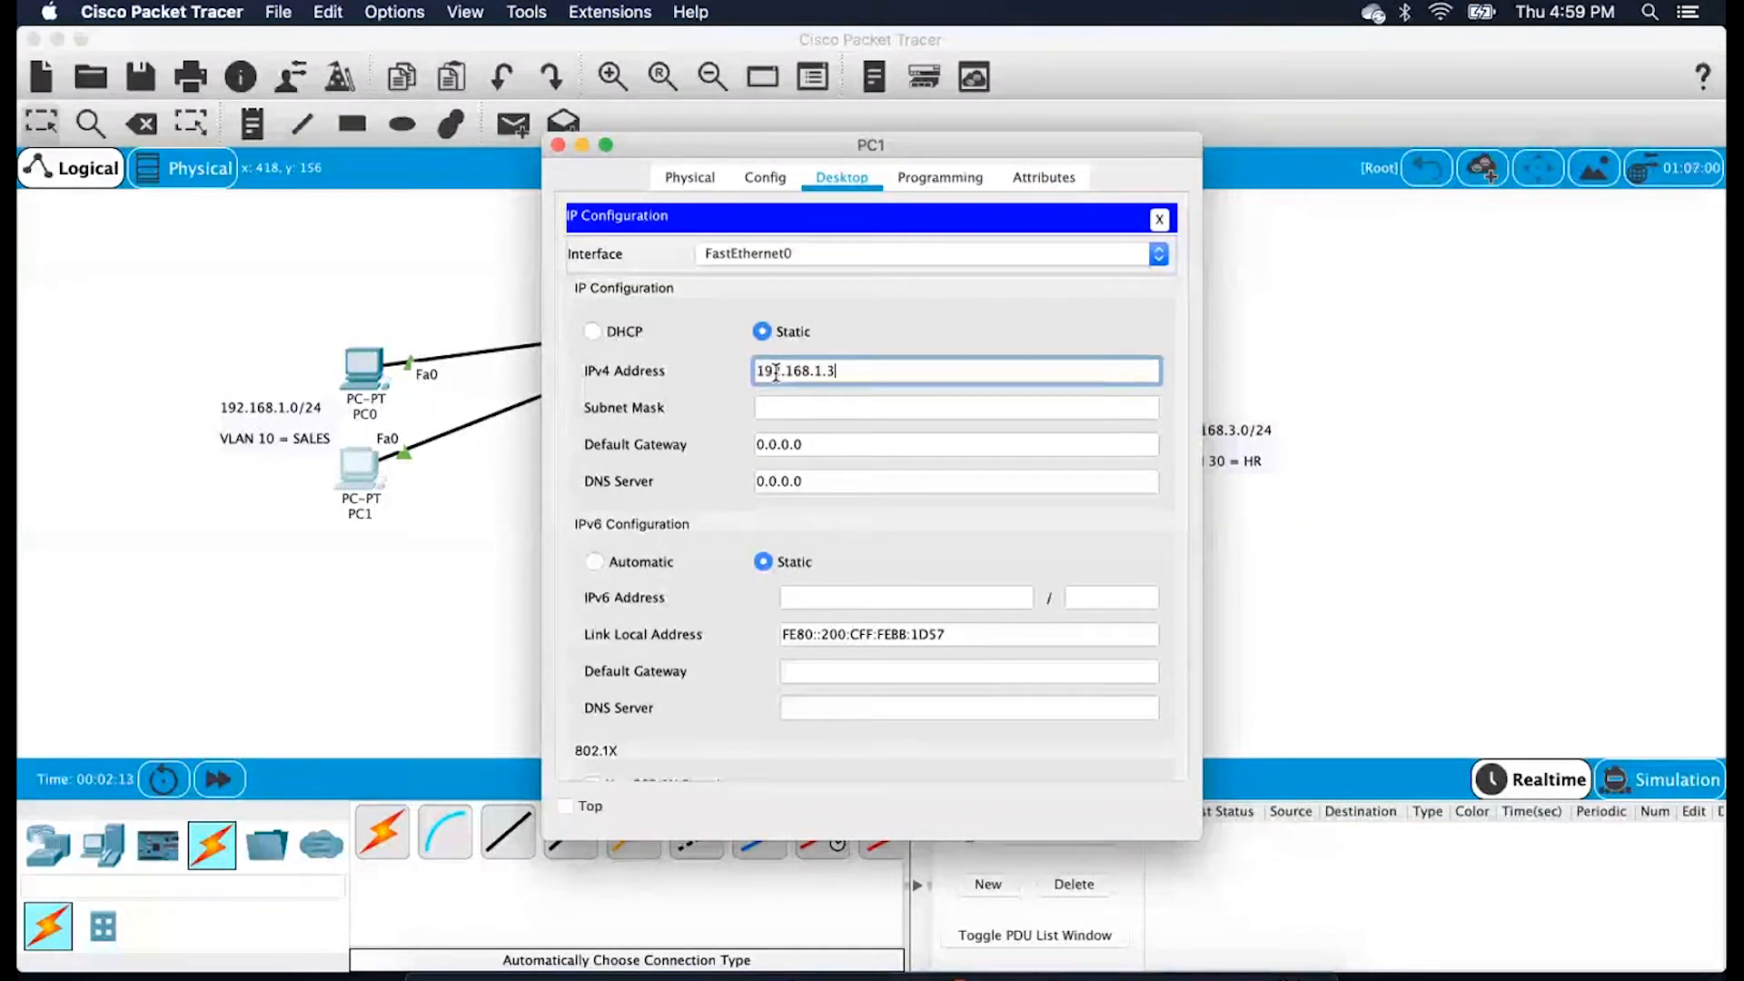
{"action": "key", "text": "Tab"}
{"action": "key", "text": "Tab"}
{"action": "type", "text": "192.168.1.1"}
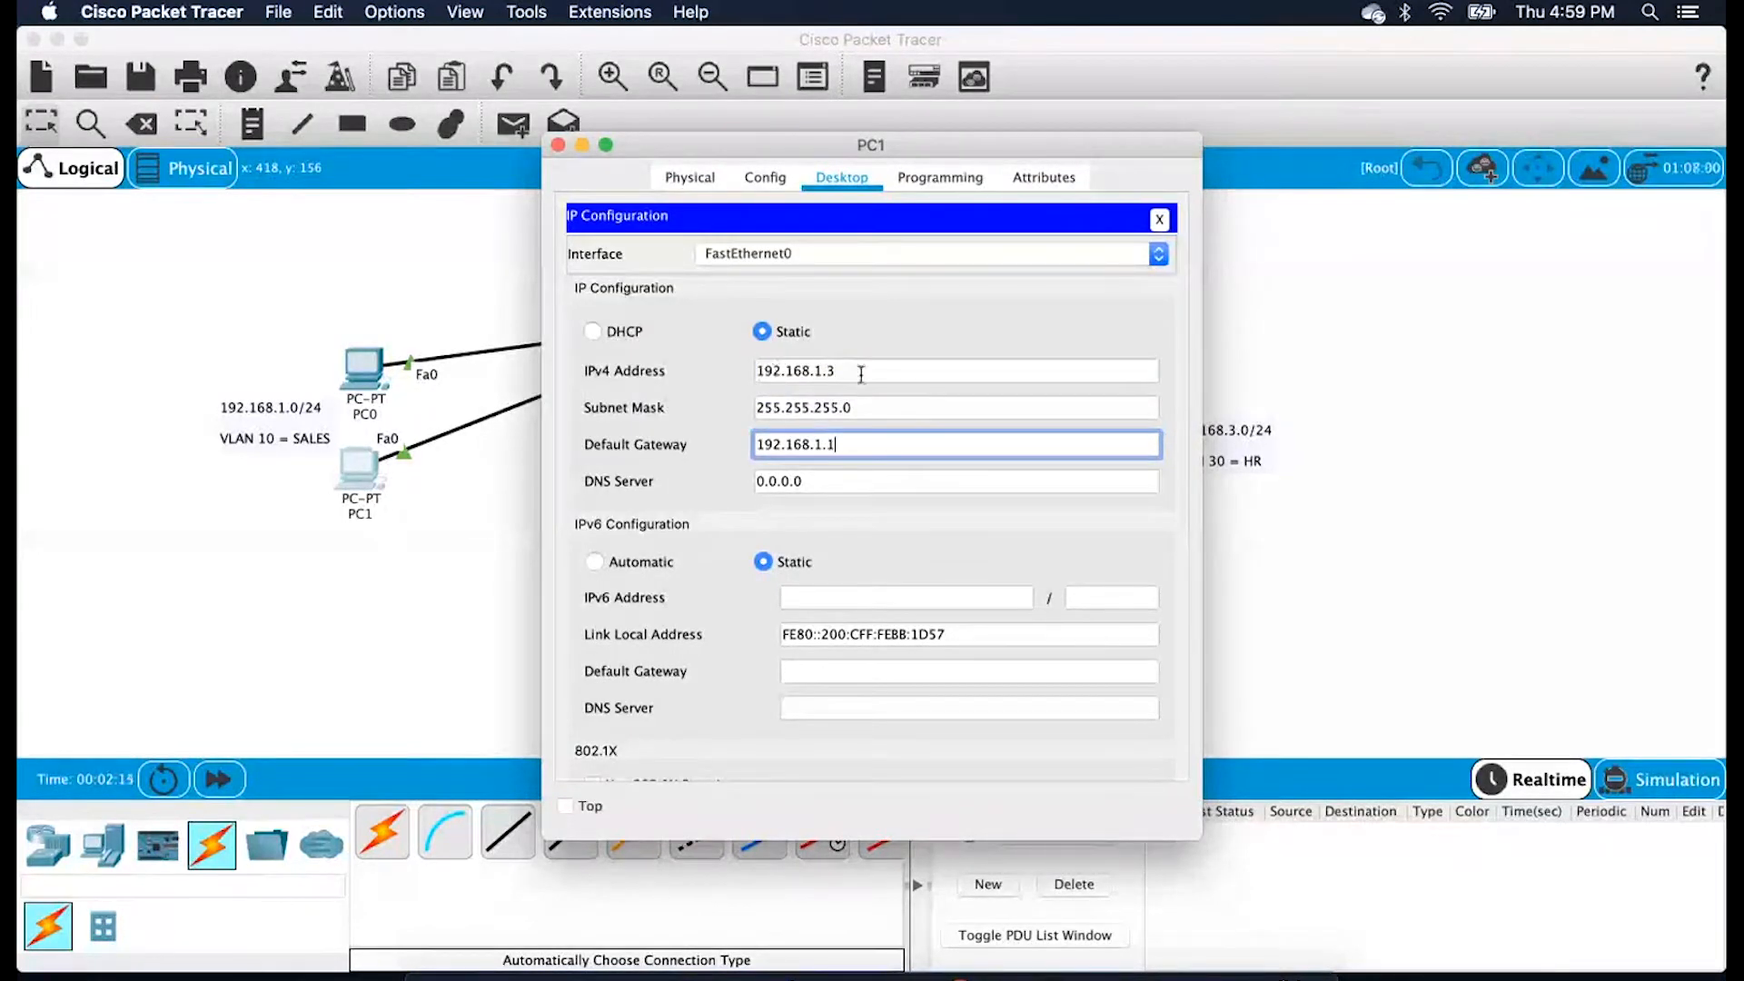
{"action": "left_click", "coordinate": [558, 145]}
Configure PC2 with static IPv4 address 192.168.2.2, subnet mask 255.255.255.0 and default gateway 192.168.2.1
{"action": "left_click", "coordinate": [662, 620]}
{"action": "left_click", "coordinate": [841, 178]}
{"action": "left_click", "coordinate": [673, 311]}
{"action": "left_click", "coordinate": [804, 370]}
{"action": "type", "text": "192.168.1.3"}
{"action": "key", "text": "BackSpace"}
{"action": "key", "text": "BackSpace"}
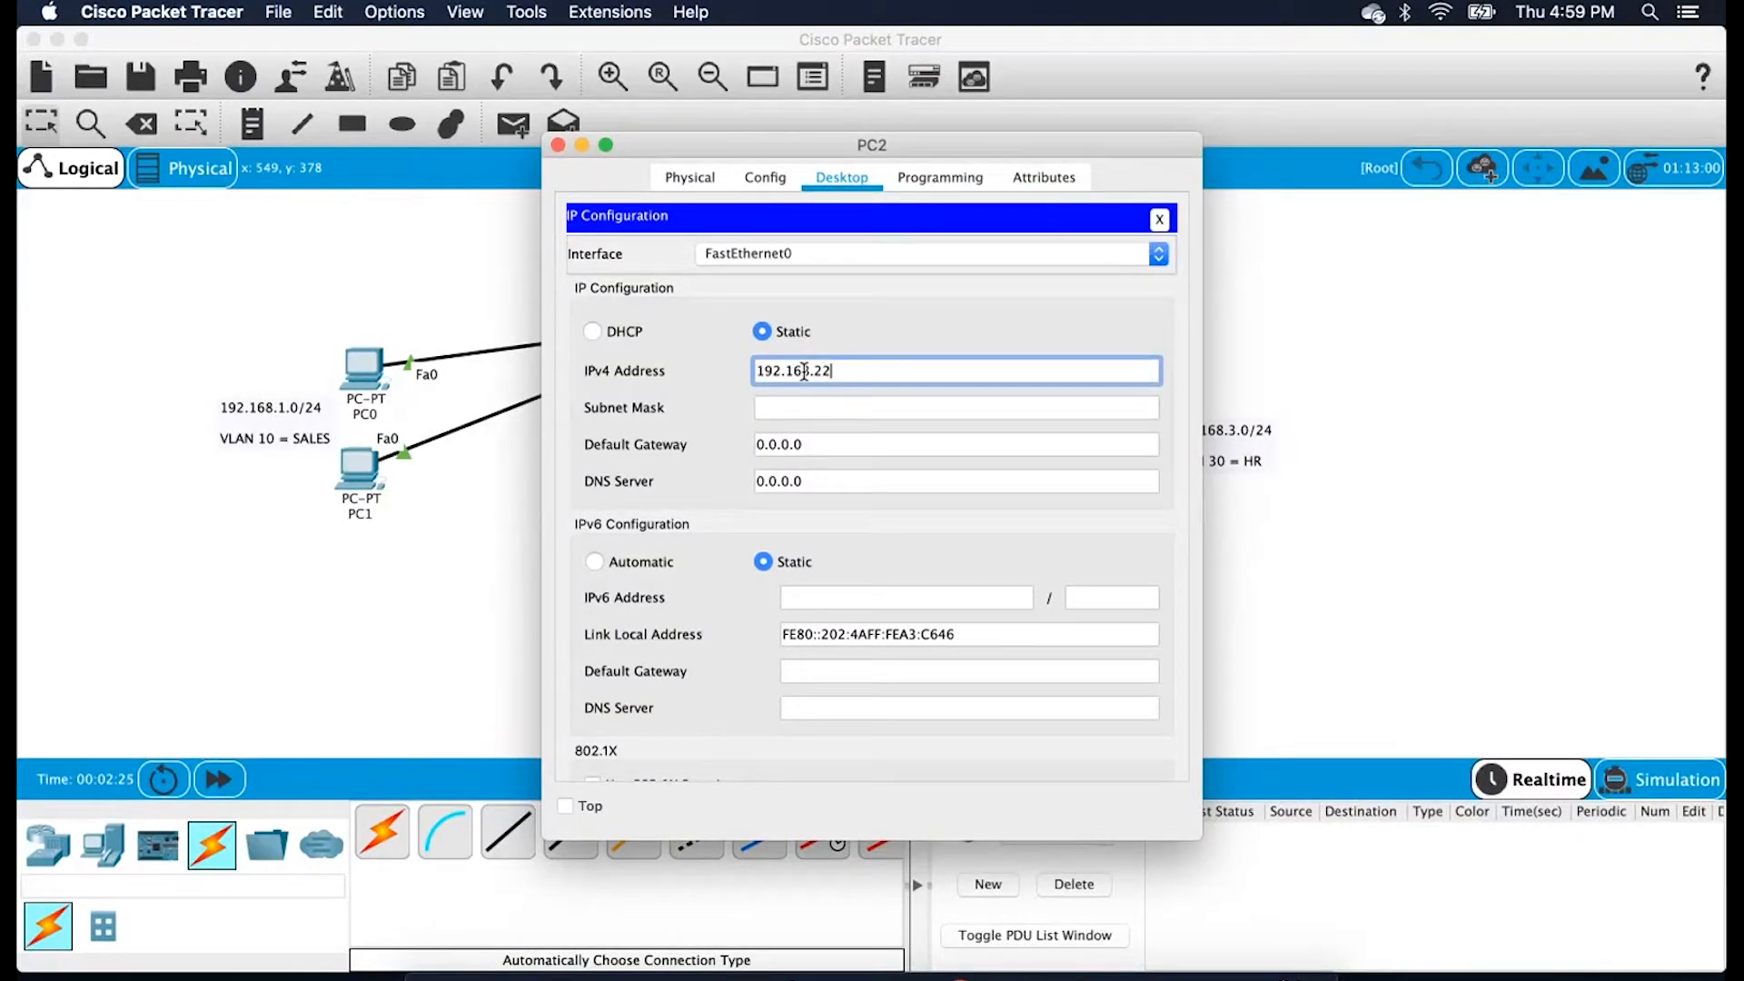
{"action": "type", "text": "2"}
{"action": "key", "text": "Tab"}
{"action": "key", "text": "Tab"}
{"action": "key", "text": "super+v"}
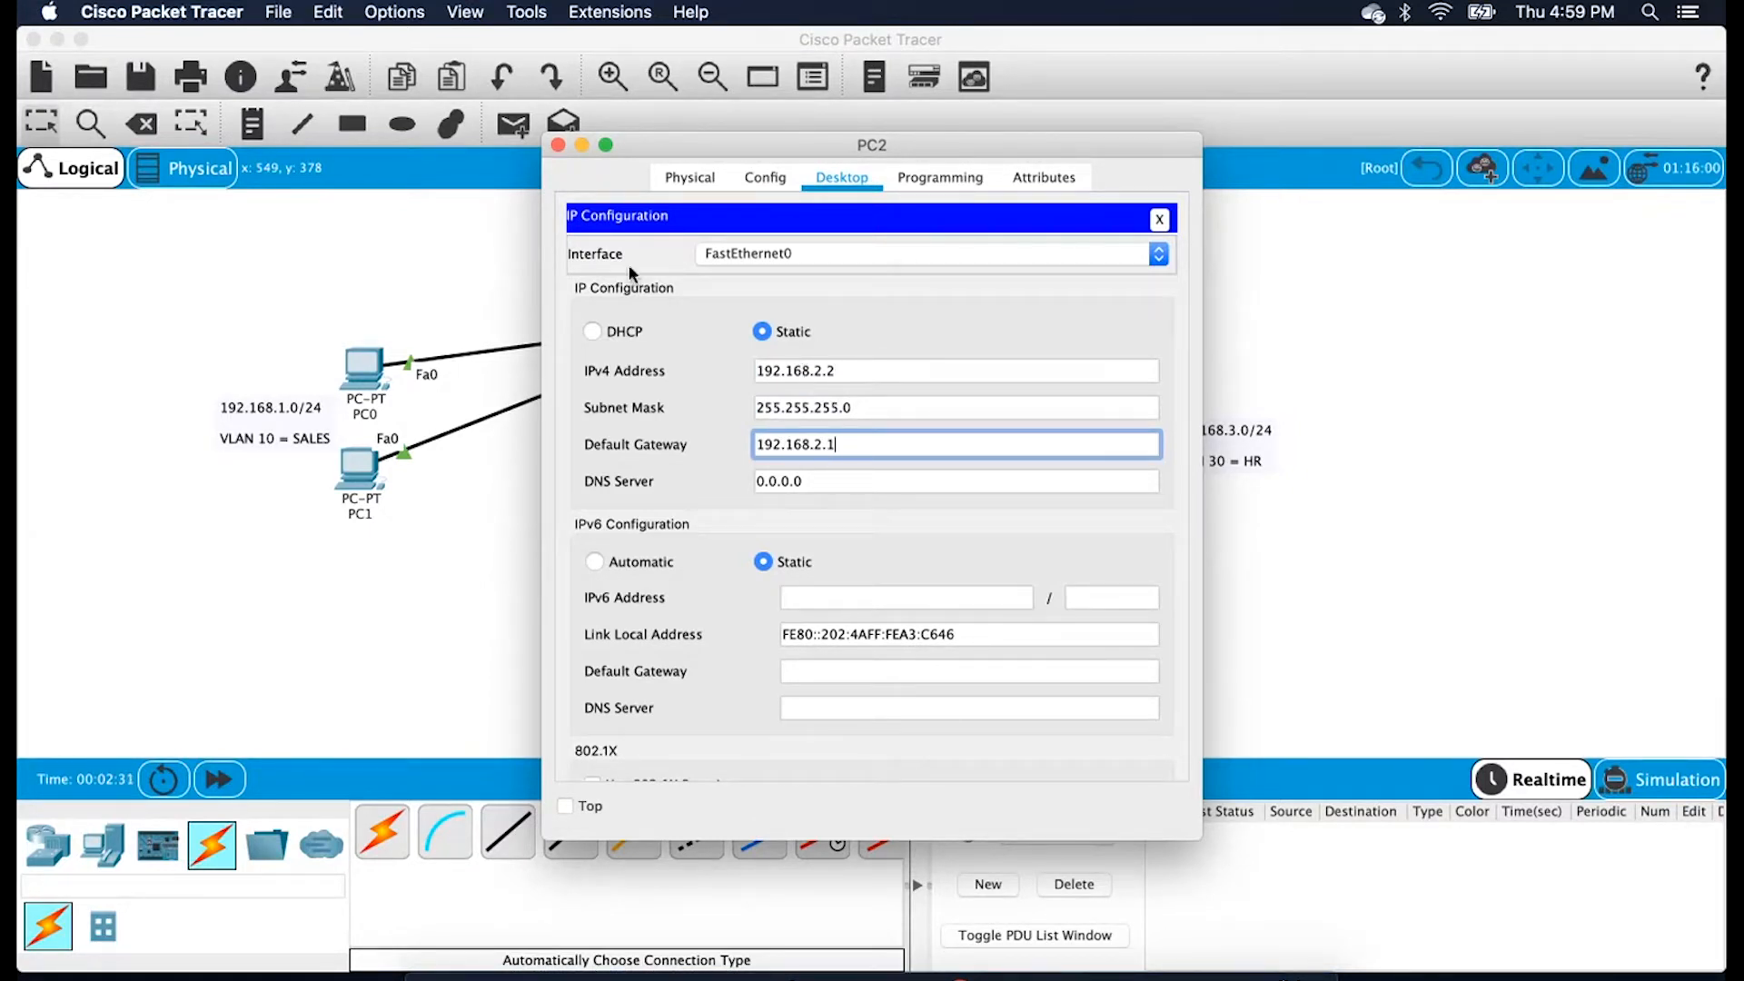
{"action": "left_click", "coordinate": [556, 145]}
Configure PC3 with static IPv4 address 192.168.2.3, subnet mask 255.255.255.0 and default gateway 192.168.2.1
{"action": "left_click", "coordinate": [754, 623]}
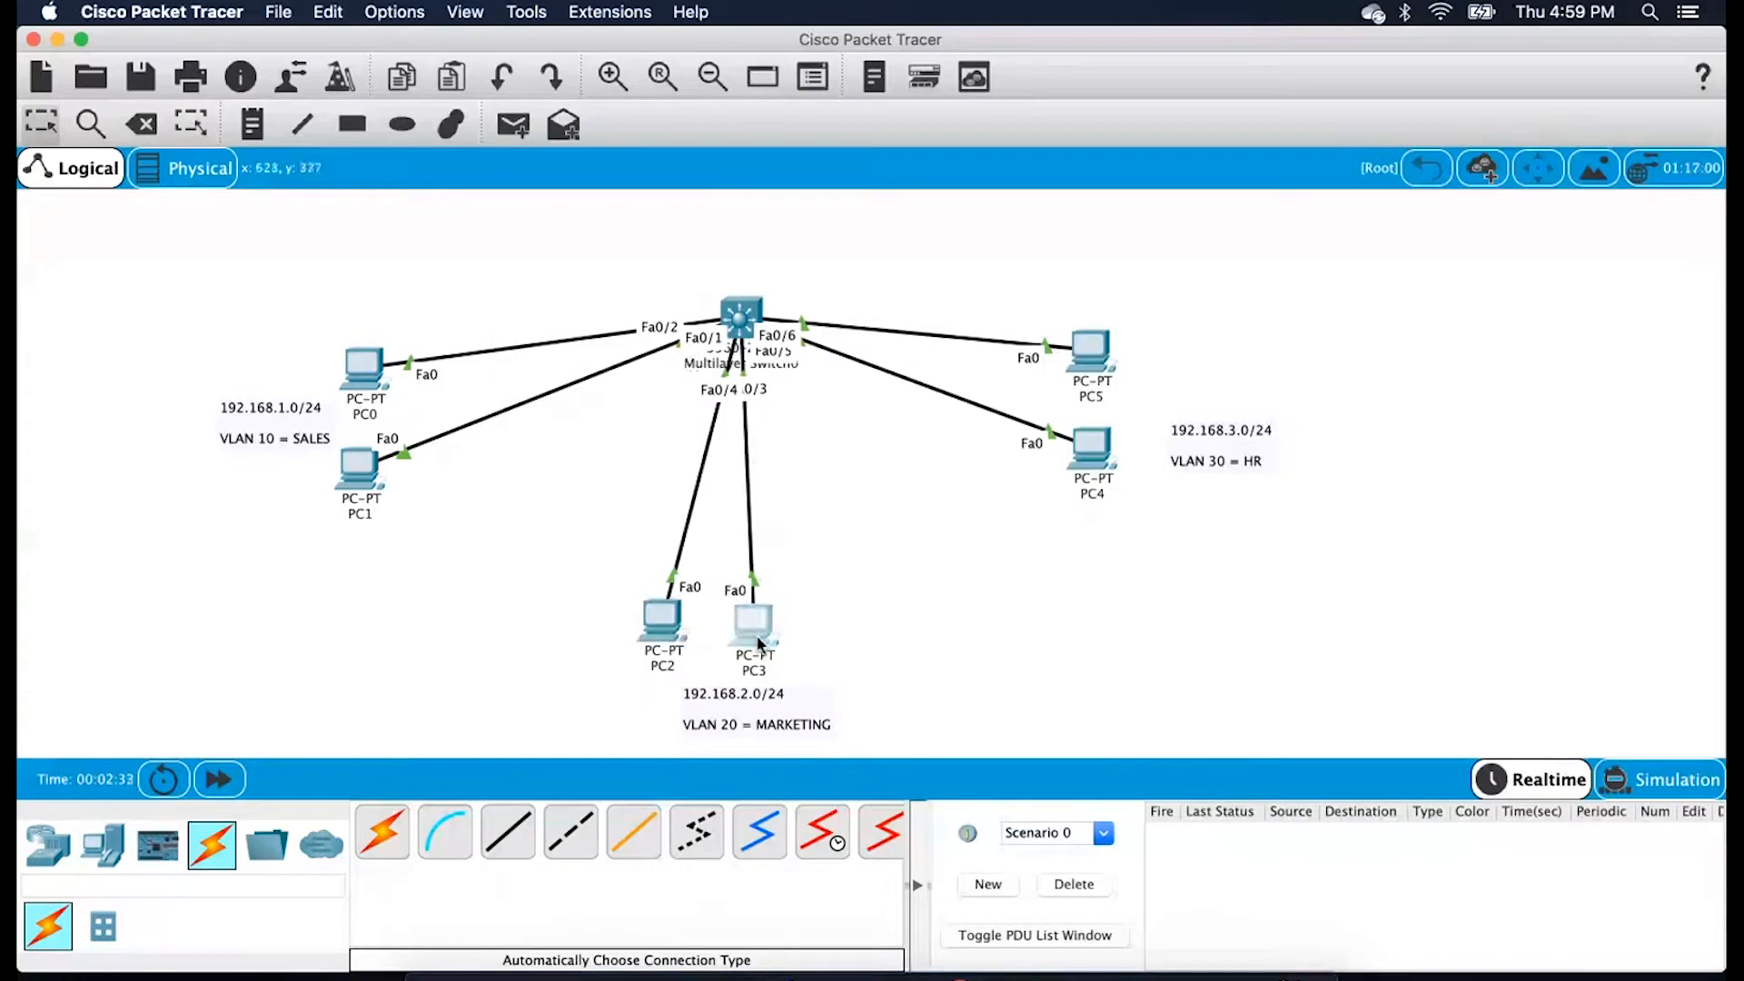
{"action": "left_click", "coordinate": [841, 178]}
{"action": "left_click", "coordinate": [639, 258]}
{"action": "left_click", "coordinate": [779, 372]}
{"action": "key", "text": "super+v"}
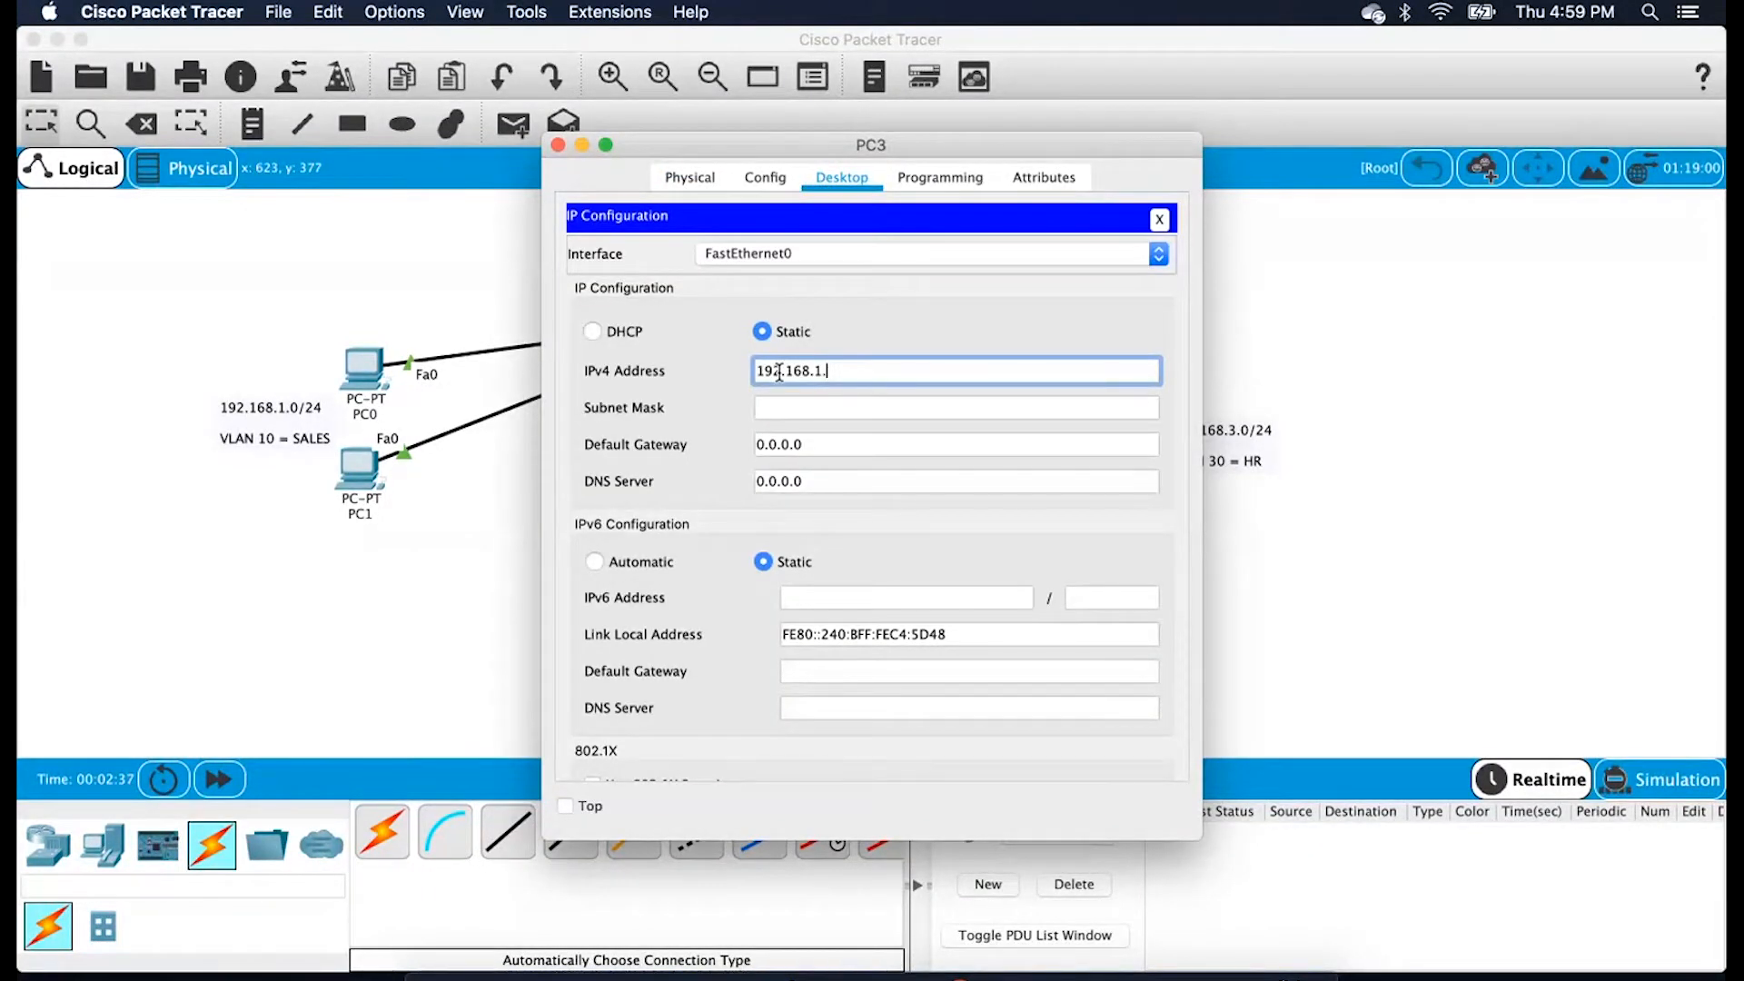
{"action": "key", "text": "BackSpace"}
{"action": "key", "text": "BackSpace"}
{"action": "key", "text": "BackSpace"}
{"action": "type", "text": "2.3"}
{"action": "key", "text": "Tab"}
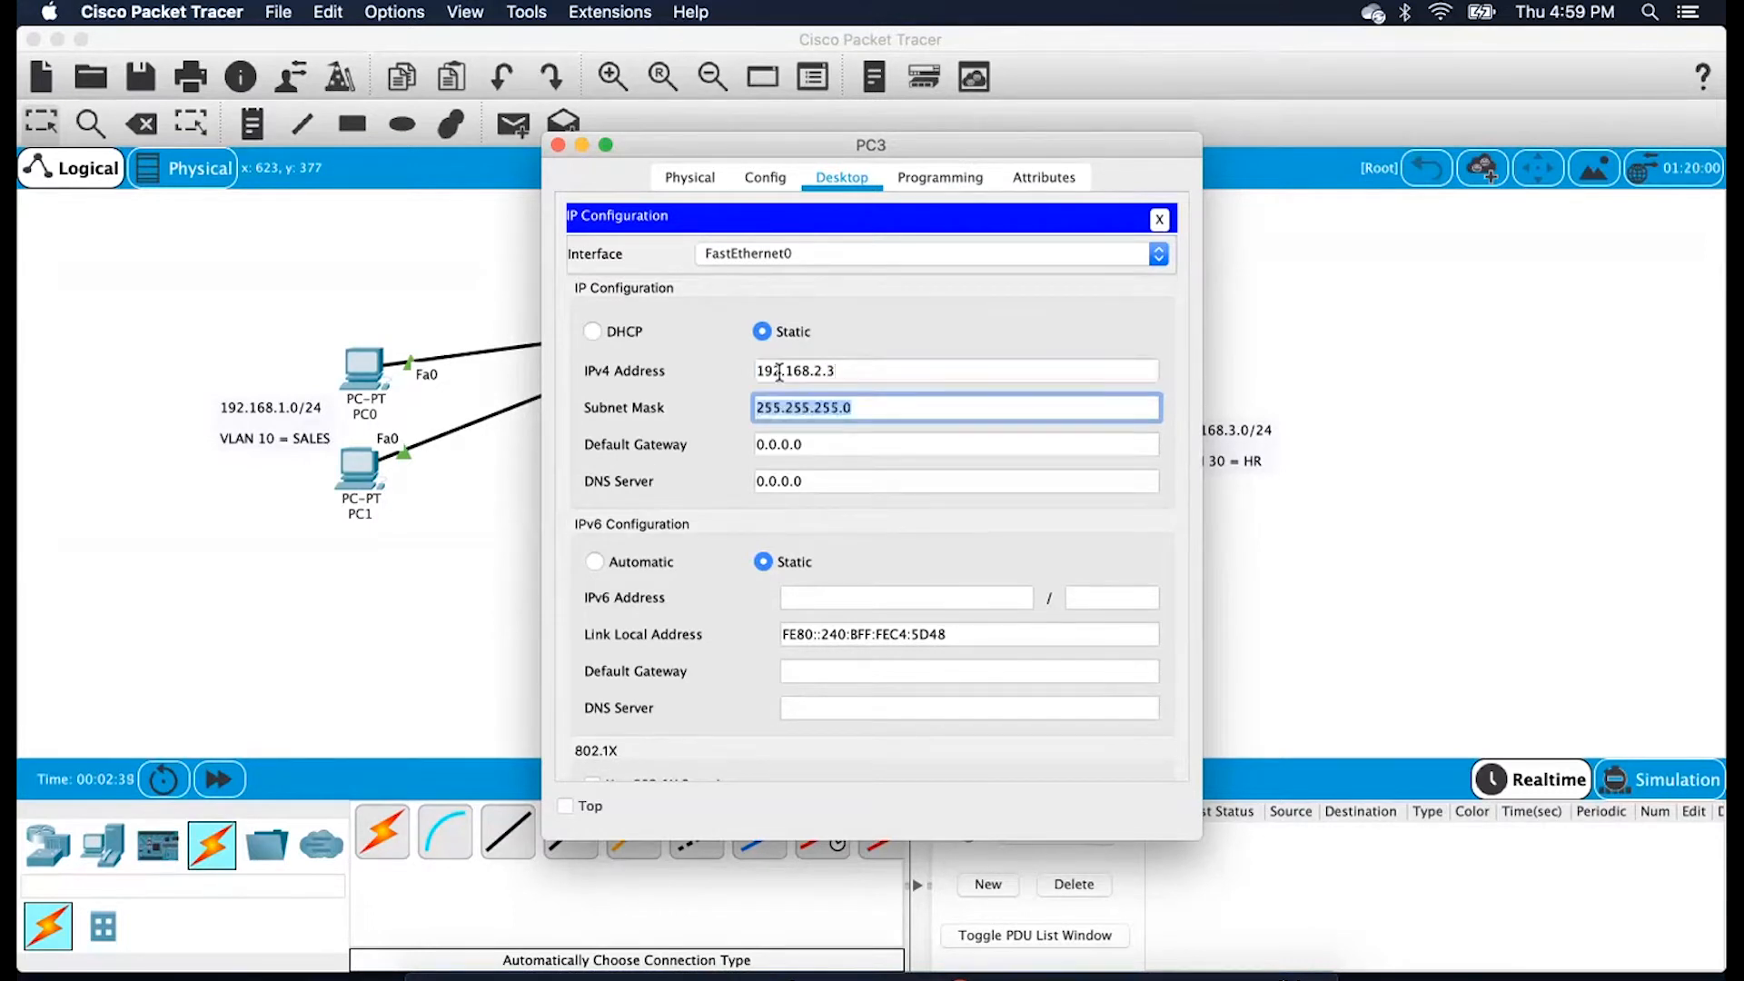
{"action": "key", "text": "Tab"}
{"action": "key", "text": "super+v"}
{"action": "key", "text": "BackSpace"}
{"action": "type", "text": "2.1"}
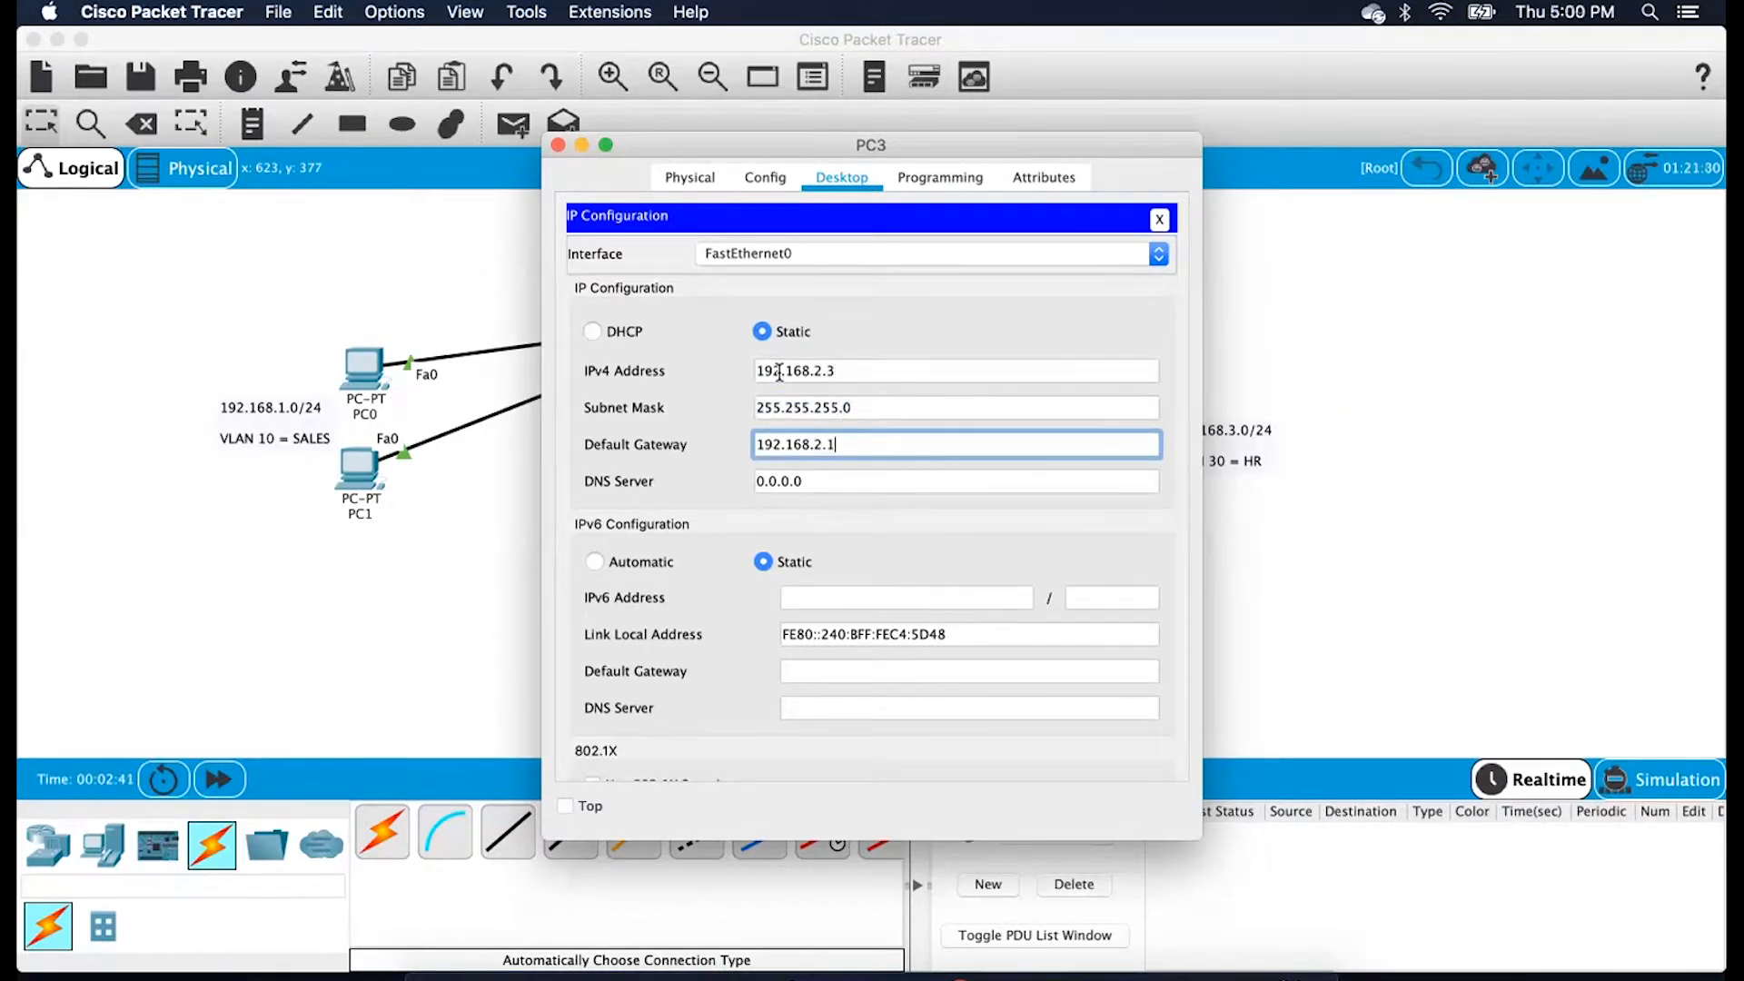
{"action": "left_click", "coordinate": [557, 146]}
Configure PC4 with static IPv4 address 192.168.3.2, subnet mask 255.255.255.0 and default gateway 192.168.3.1
{"action": "left_click", "coordinate": [1086, 446]}
{"action": "left_click", "coordinate": [845, 181]}
{"action": "left_click", "coordinate": [662, 272]}
{"action": "left_click", "coordinate": [810, 368]}
{"action": "type", "text": "192.168.1"}
{"action": "key", "text": "BackSpace"}
{"action": "type", "text": "3.1"}
{"action": "key", "text": "Tab"}
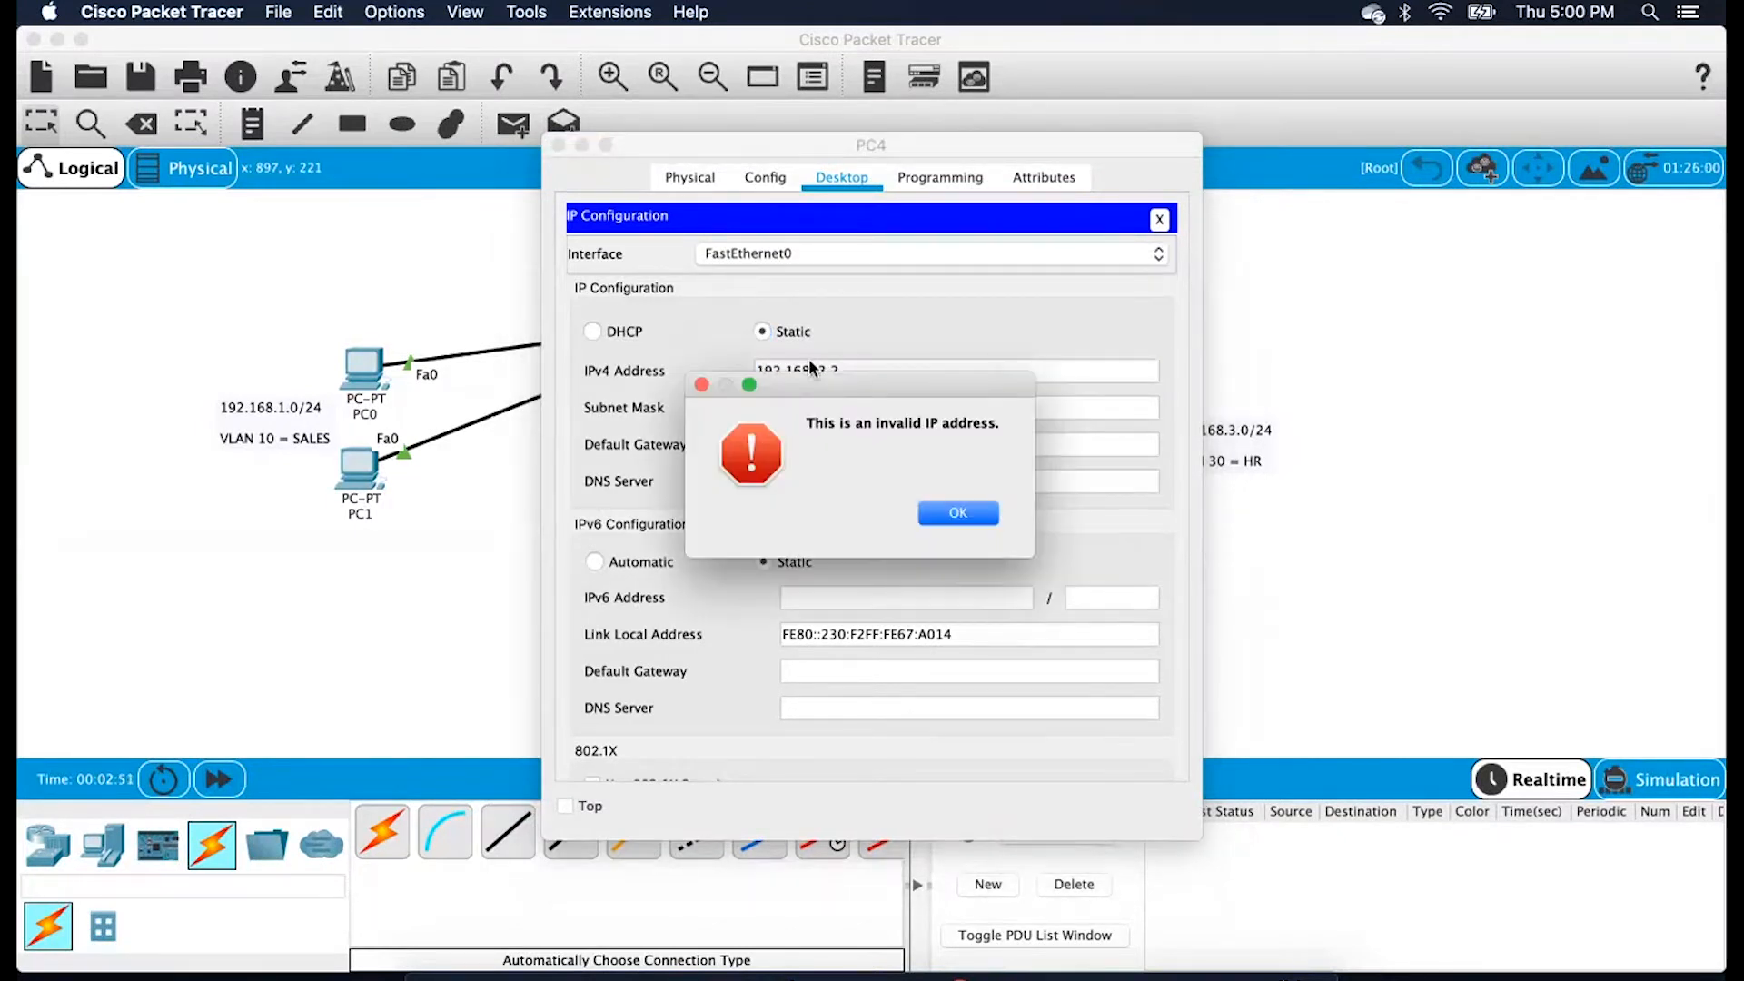
{"action": "left_click", "coordinate": [961, 510]}
{"action": "left_click", "coordinate": [881, 374]}
{"action": "type", "text": "192.168.1.1"}
{"action": "key", "text": "BackSpace"}
{"action": "key", "text": "BackSpace"}
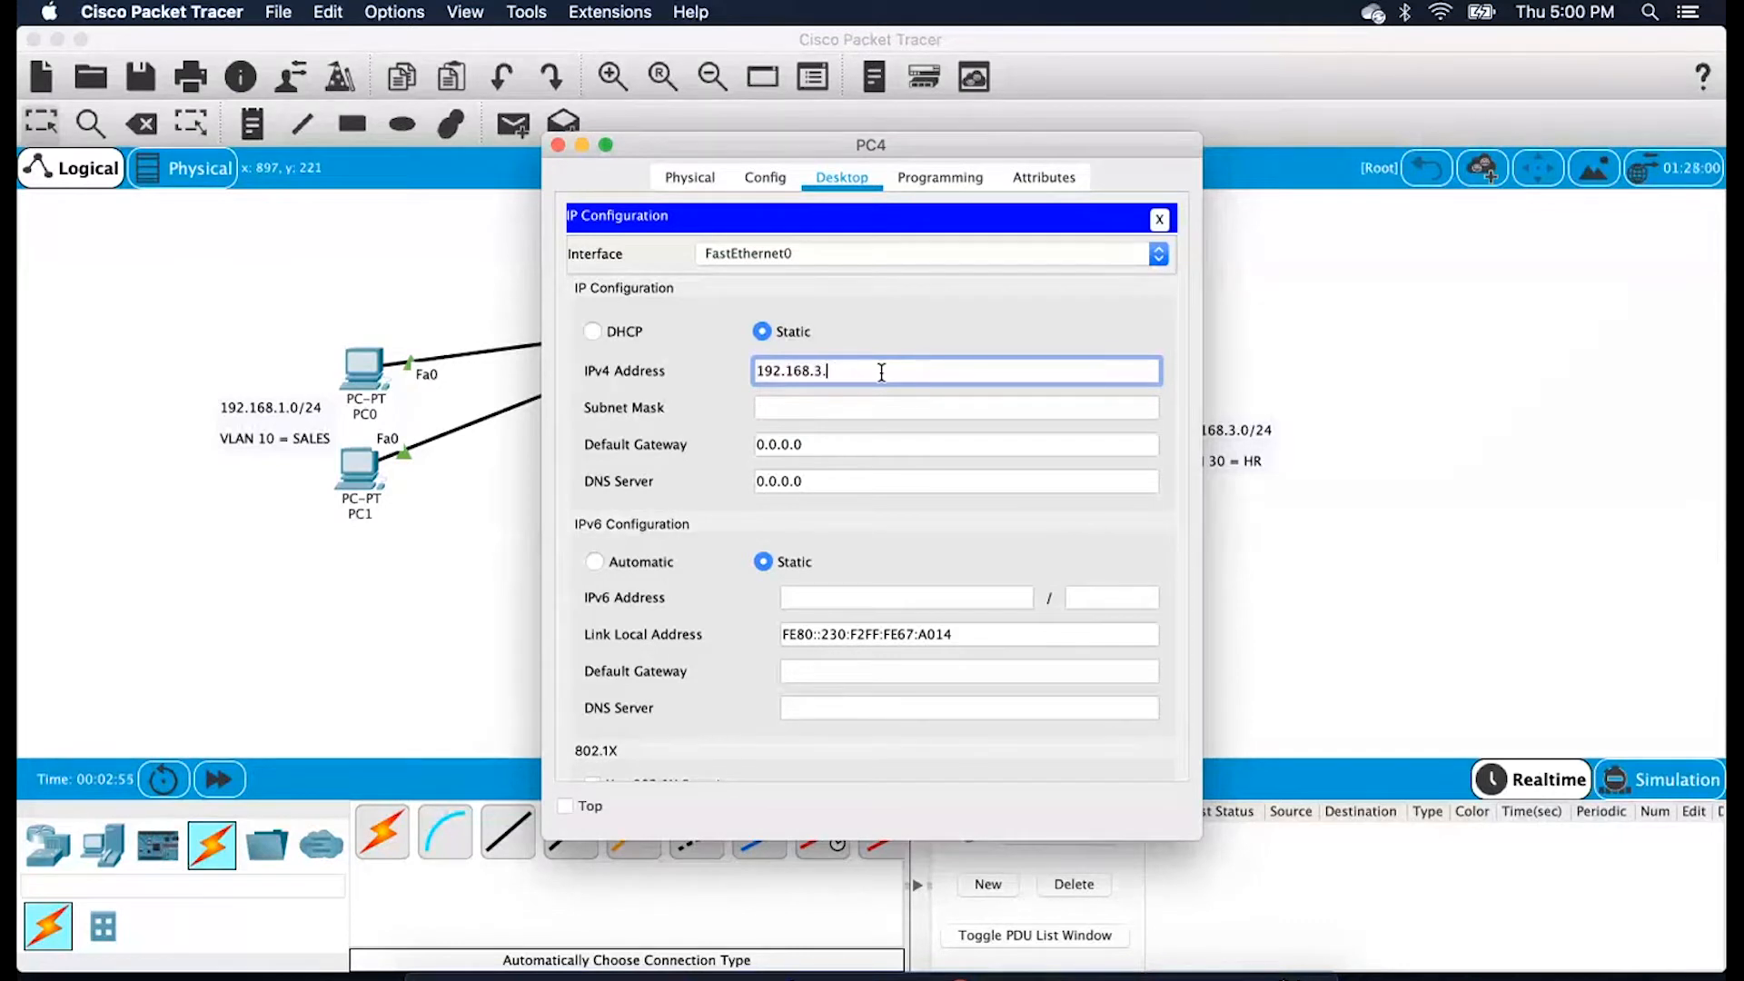
{"action": "key", "text": "Tab"}
{"action": "key", "text": "Tab"}
{"action": "key", "text": "super+v"}
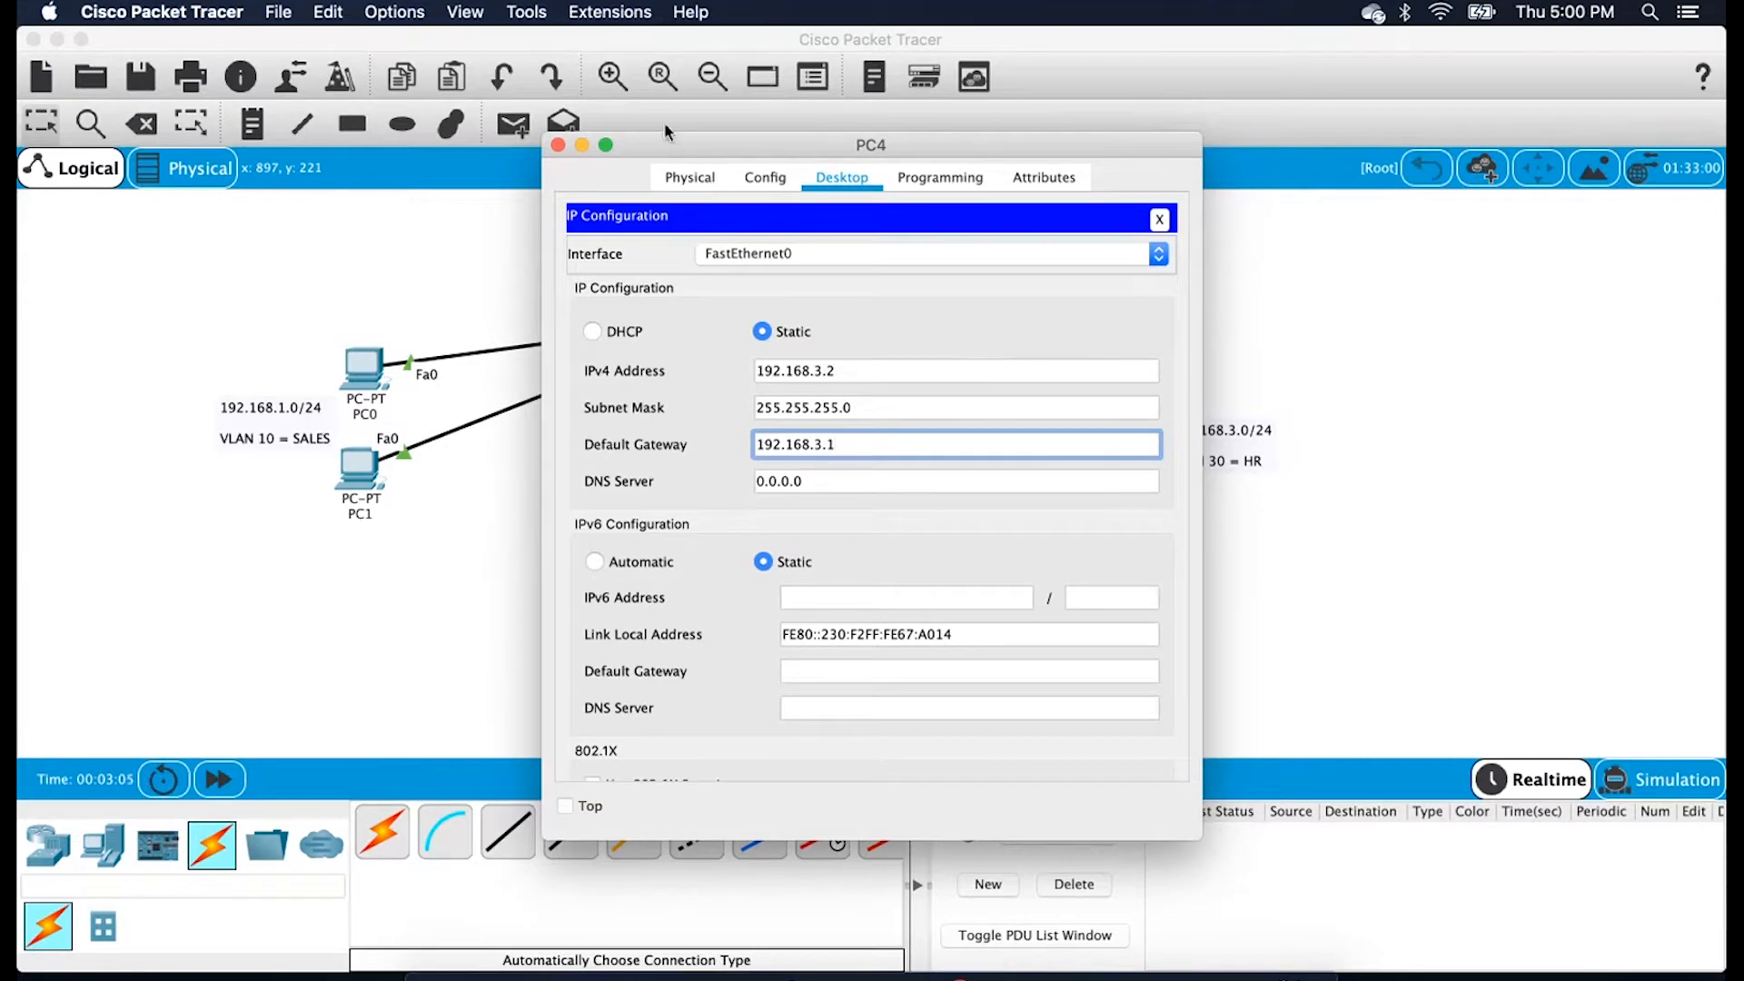
{"action": "left_click", "coordinate": [557, 145]}
Configure PC5 with static IPv4 address 192.168.3.3, subnet mask 255.255.255.0 and default gateway 192.168.3.1
{"action": "left_click", "coordinate": [1095, 352]}
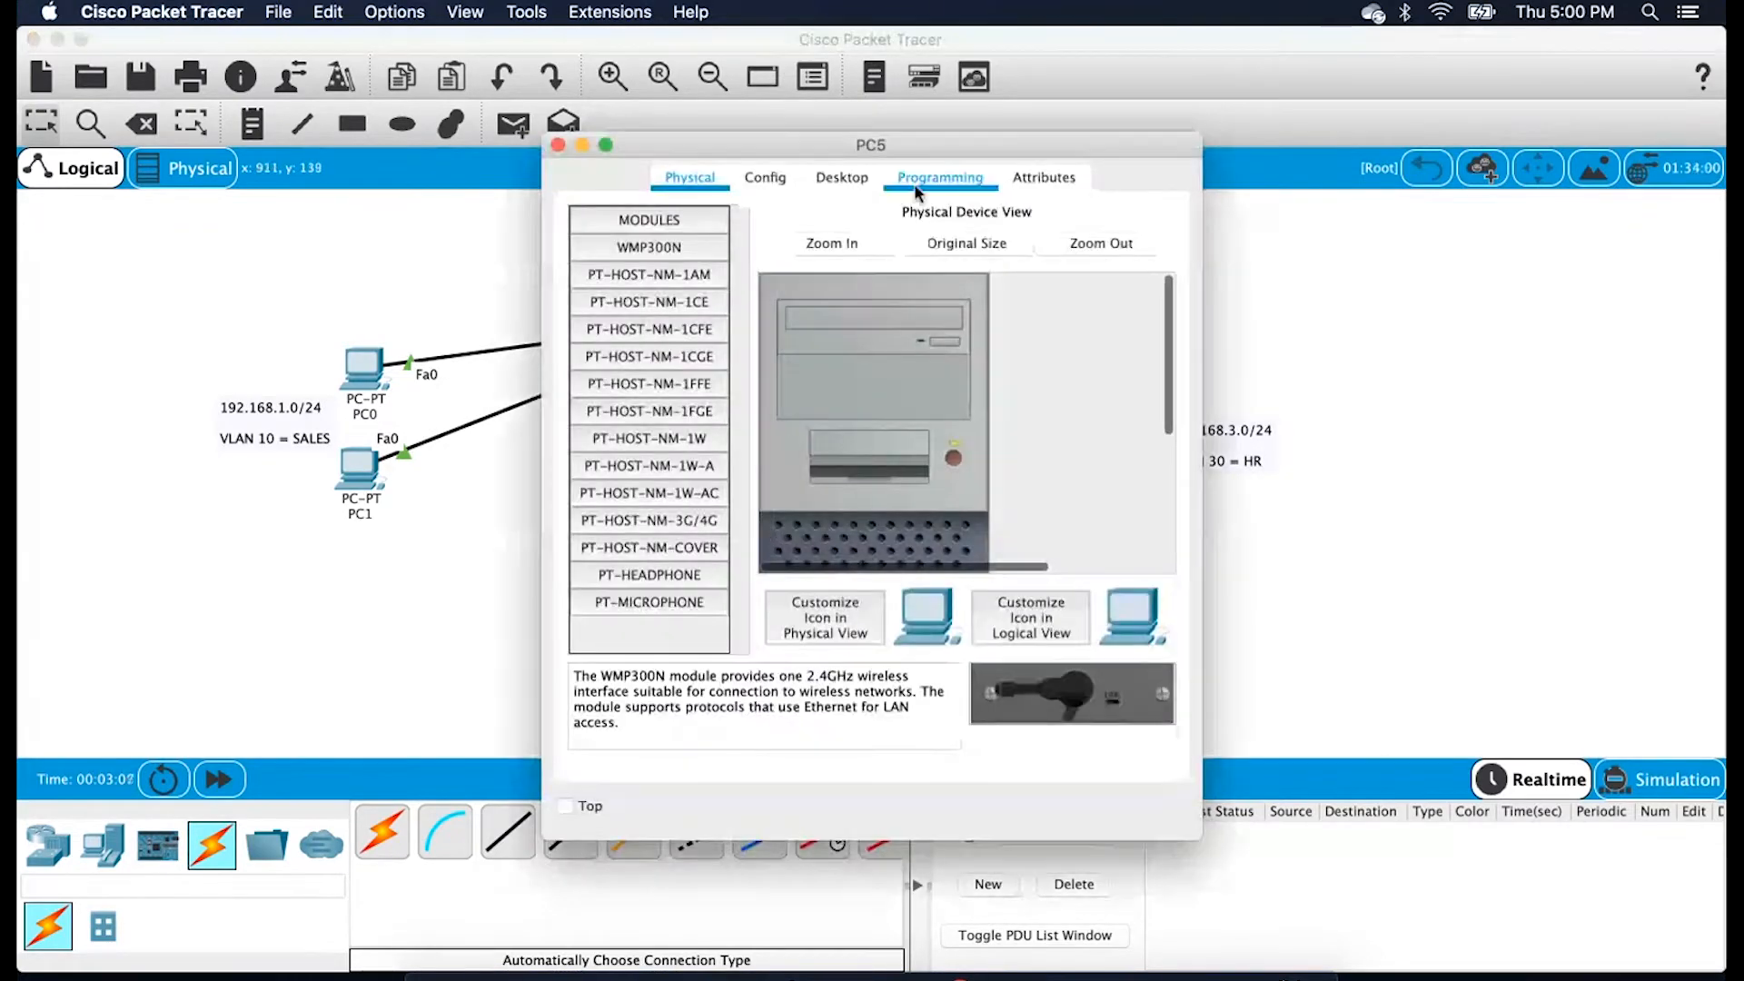
{"action": "left_click", "coordinate": [863, 178]}
{"action": "left_click", "coordinate": [635, 277]}
{"action": "left_click", "coordinate": [894, 373]}
{"action": "type", "text": "192.168.1."}
{"action": "key", "text": "BackSpace"}
{"action": "key", "text": "BackSpace"}
{"action": "type", "text": "3."}
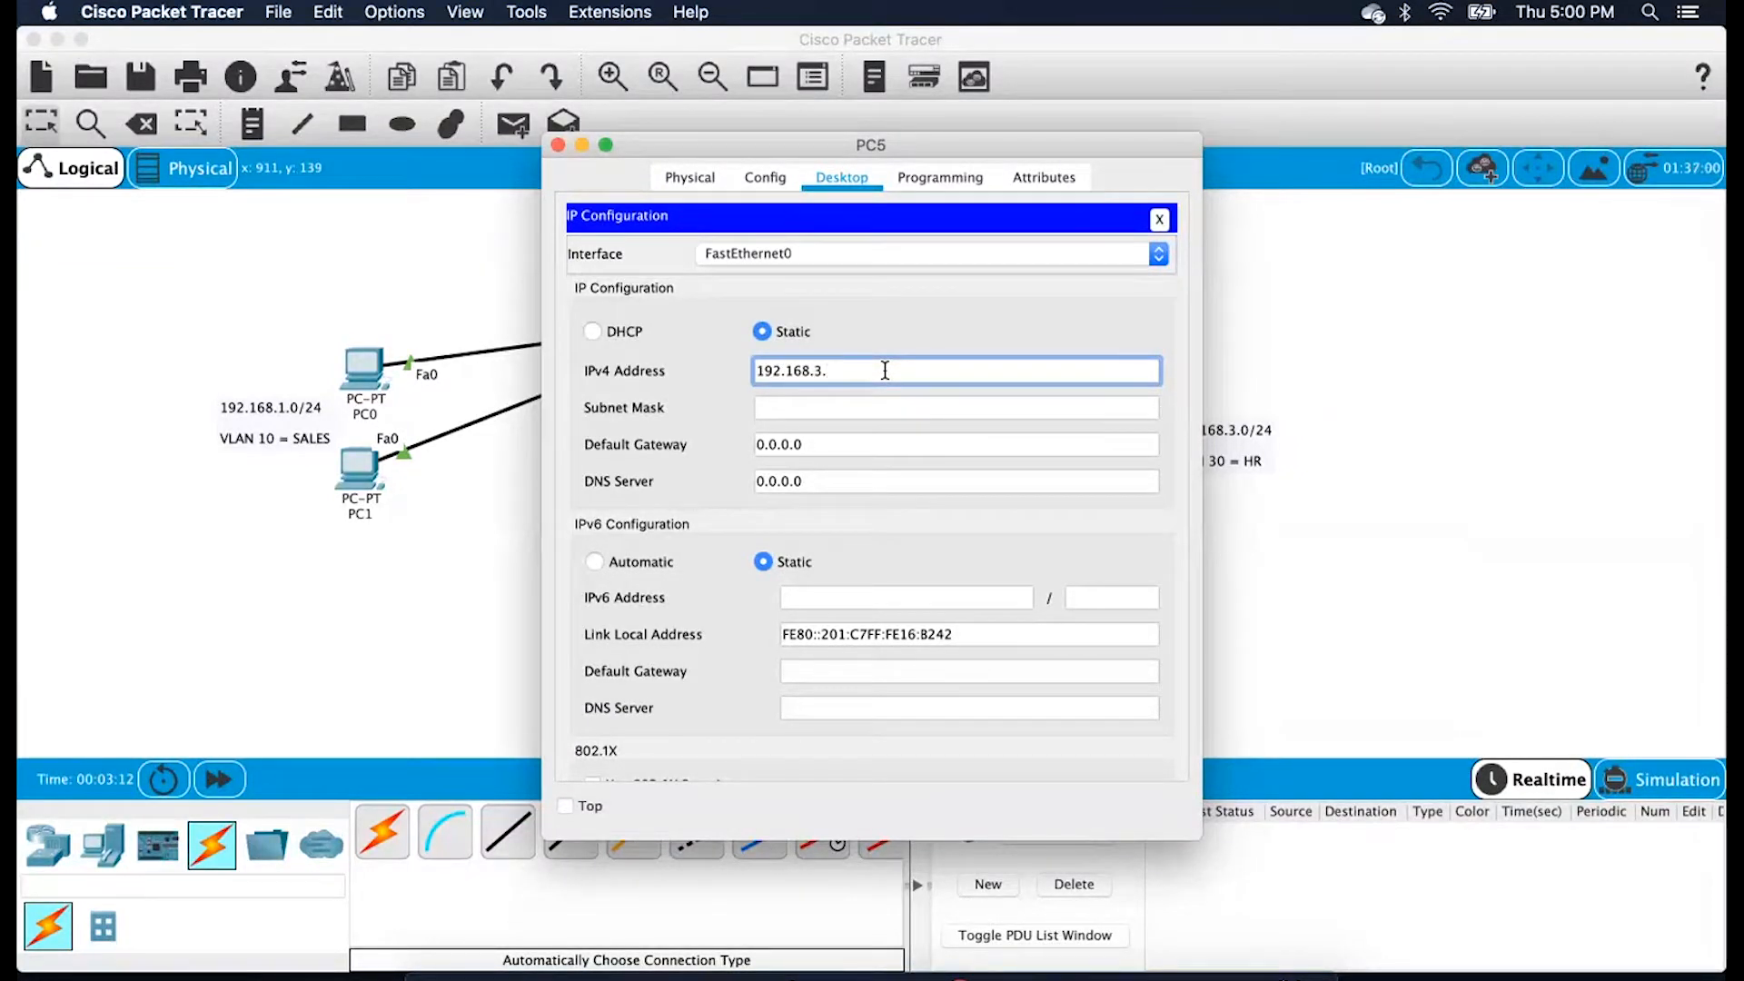
{"action": "key", "text": "Tab"}
{"action": "key", "text": "Tab"}
{"action": "type", "text": "192.168.3.1"}
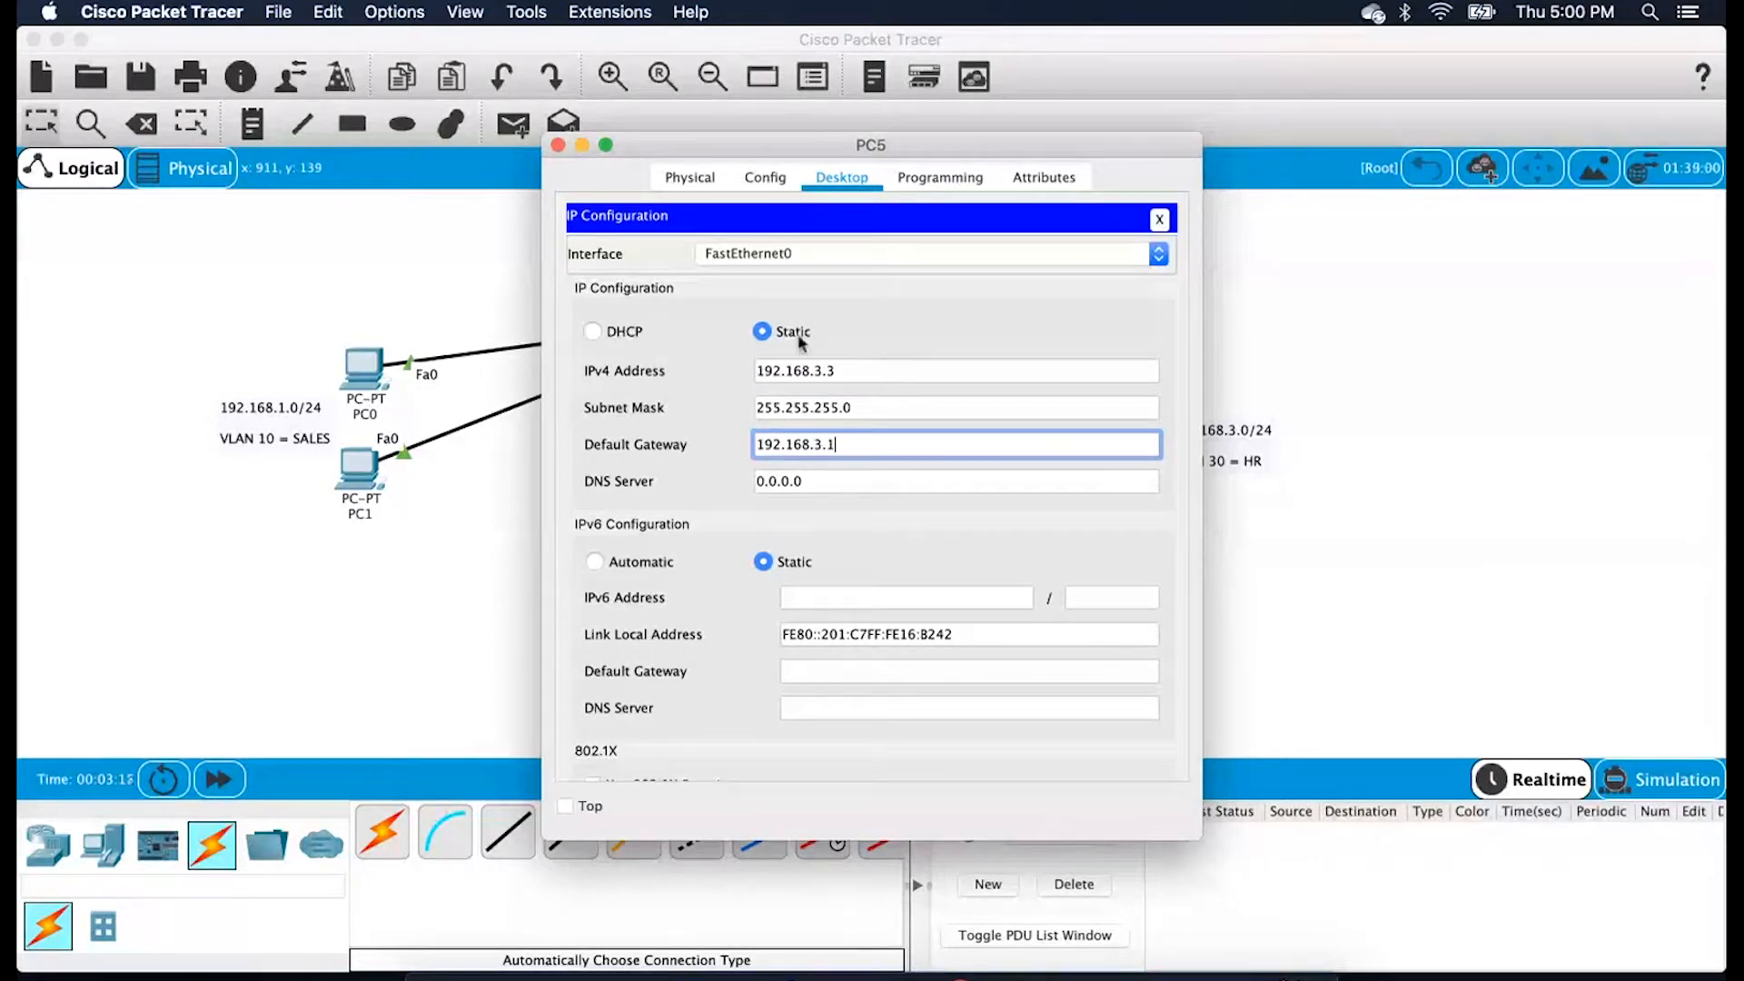
{"action": "left_click", "coordinate": [558, 146]}
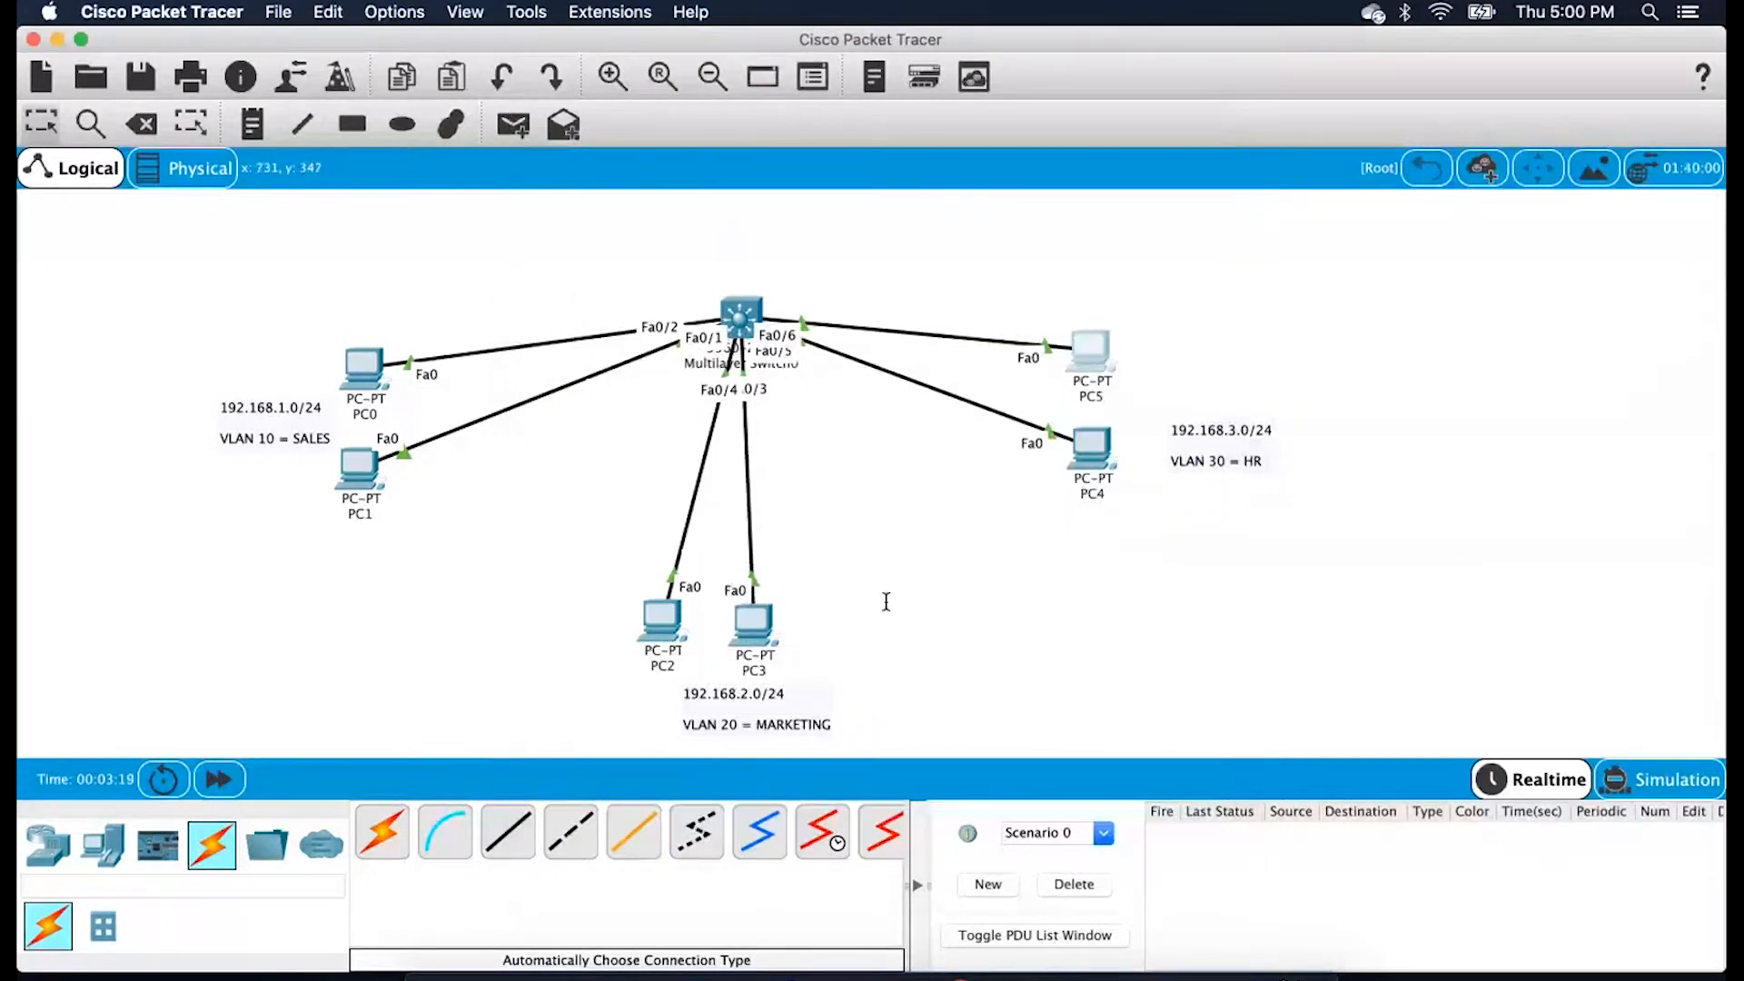
Test connectivity within each subnet by sending simple PDUs from PC0 to PC1 and from PC2 to PC3
{"action": "key", "text": "p"}
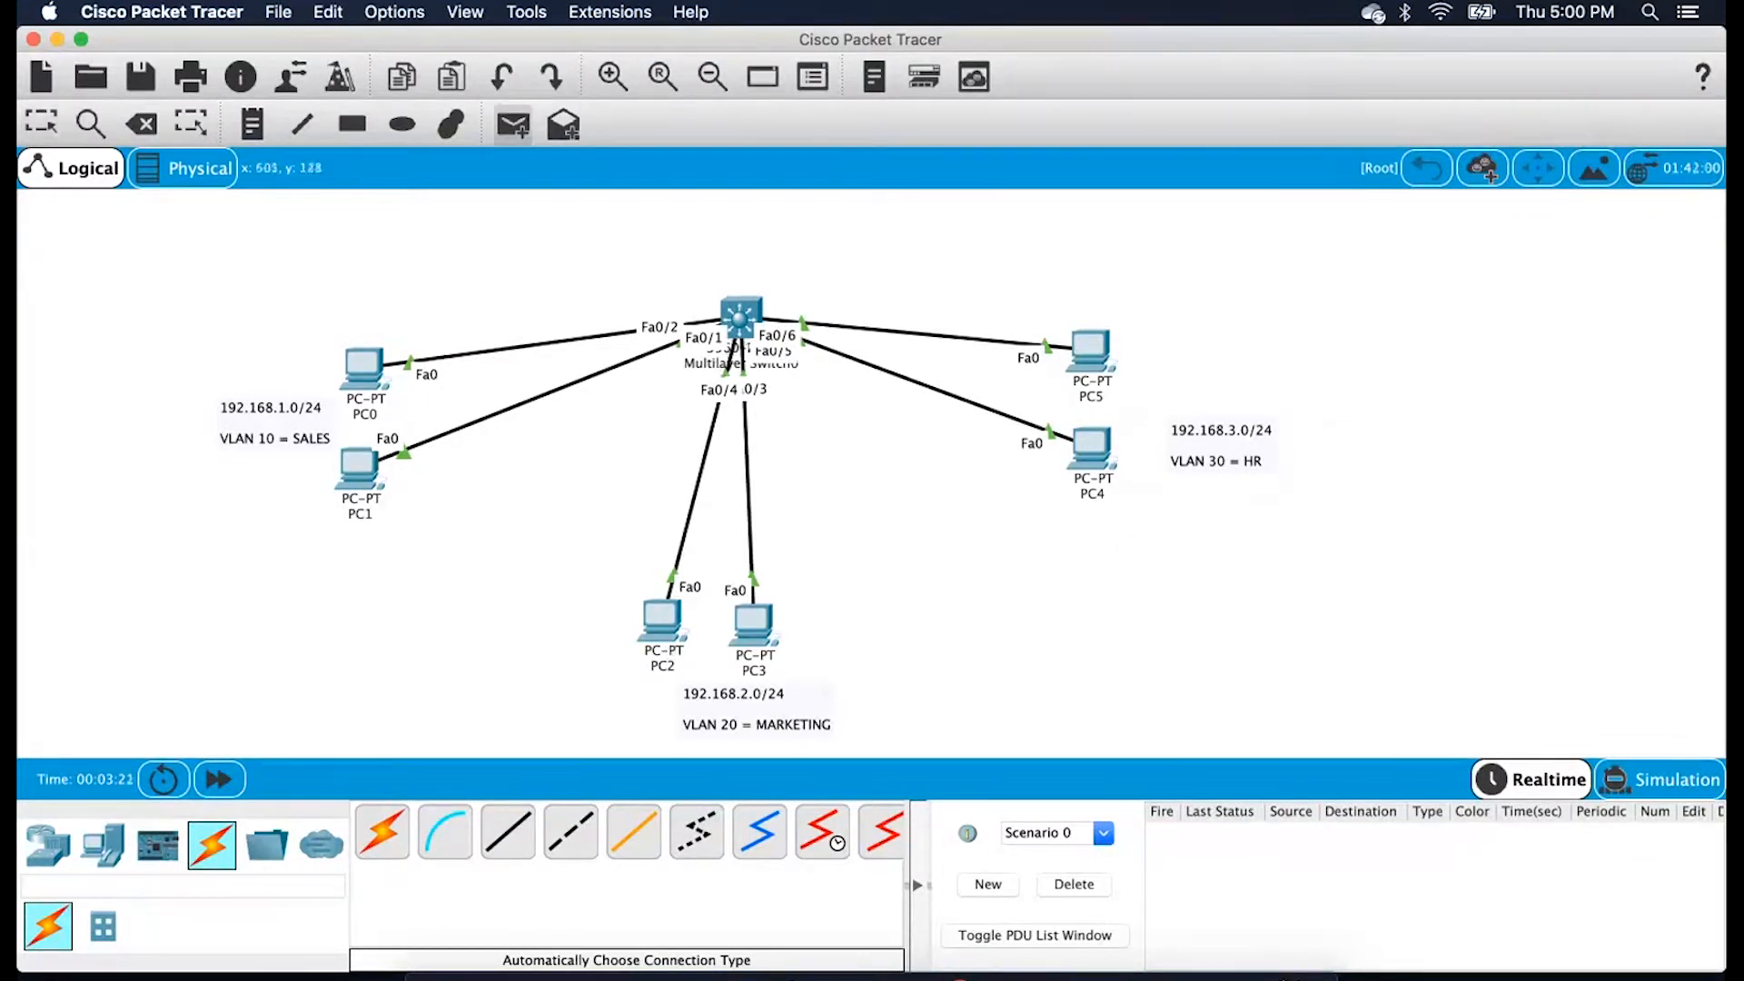
{"action": "left_click", "coordinate": [363, 367]}
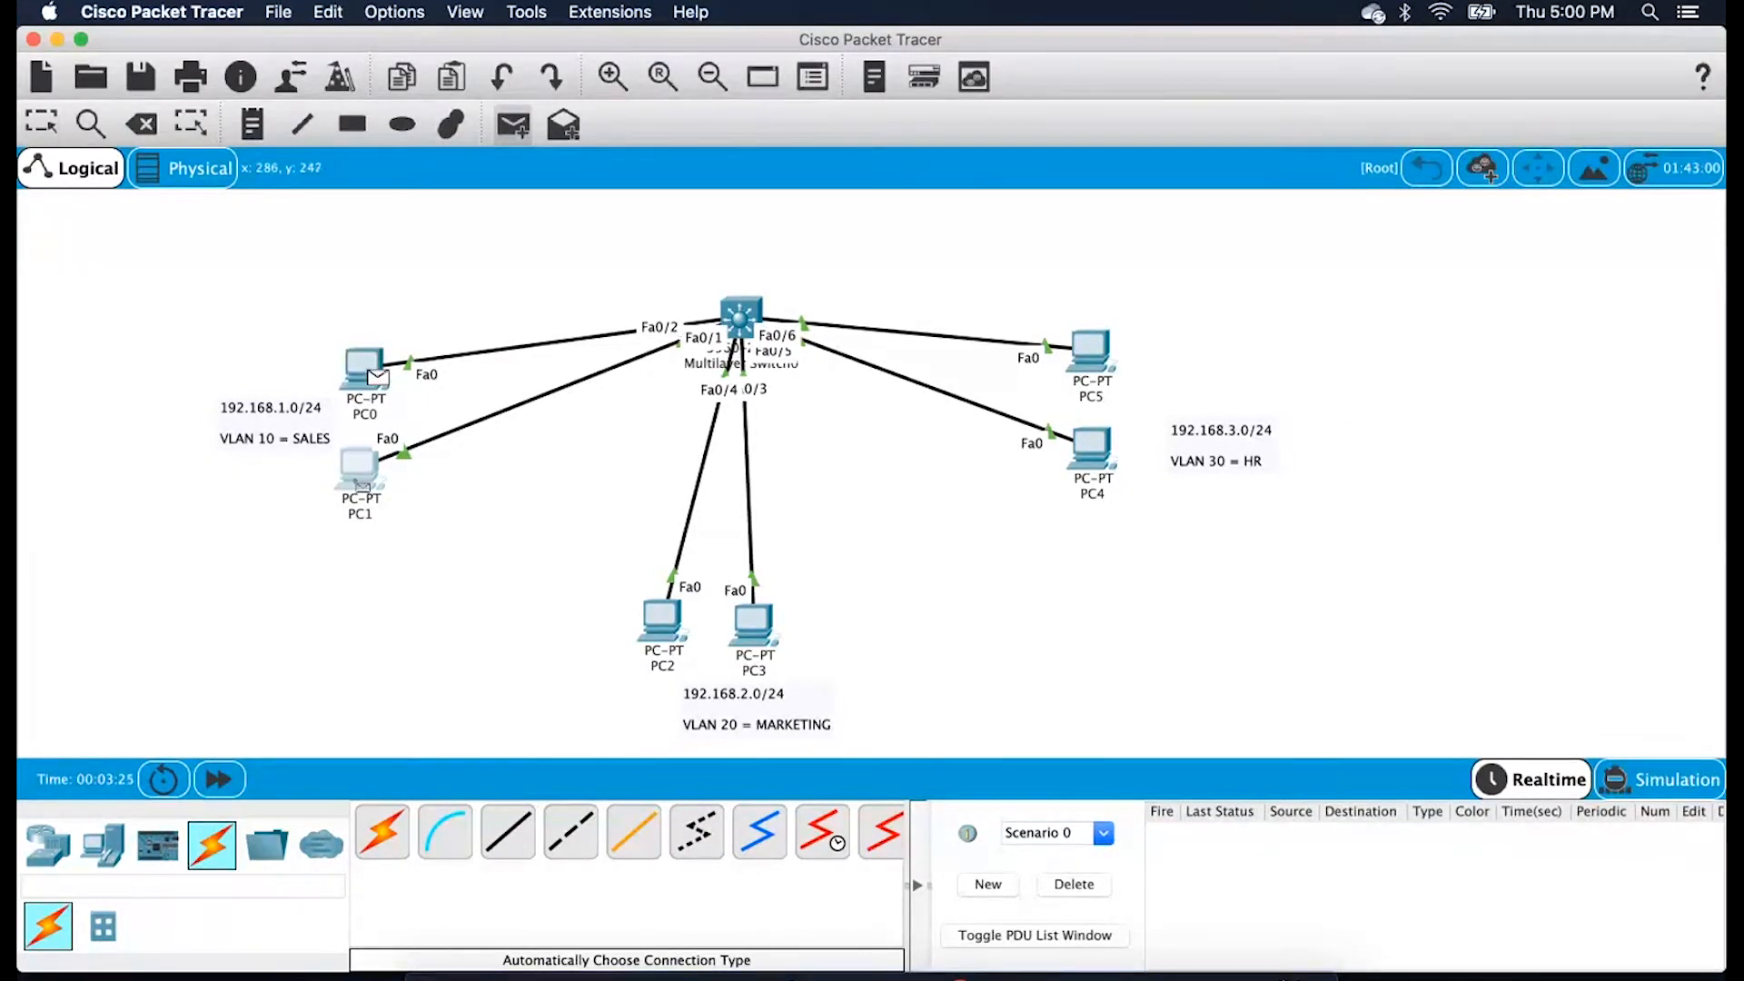
{"action": "left_click", "coordinate": [359, 466]}
{"action": "key", "text": "p"}
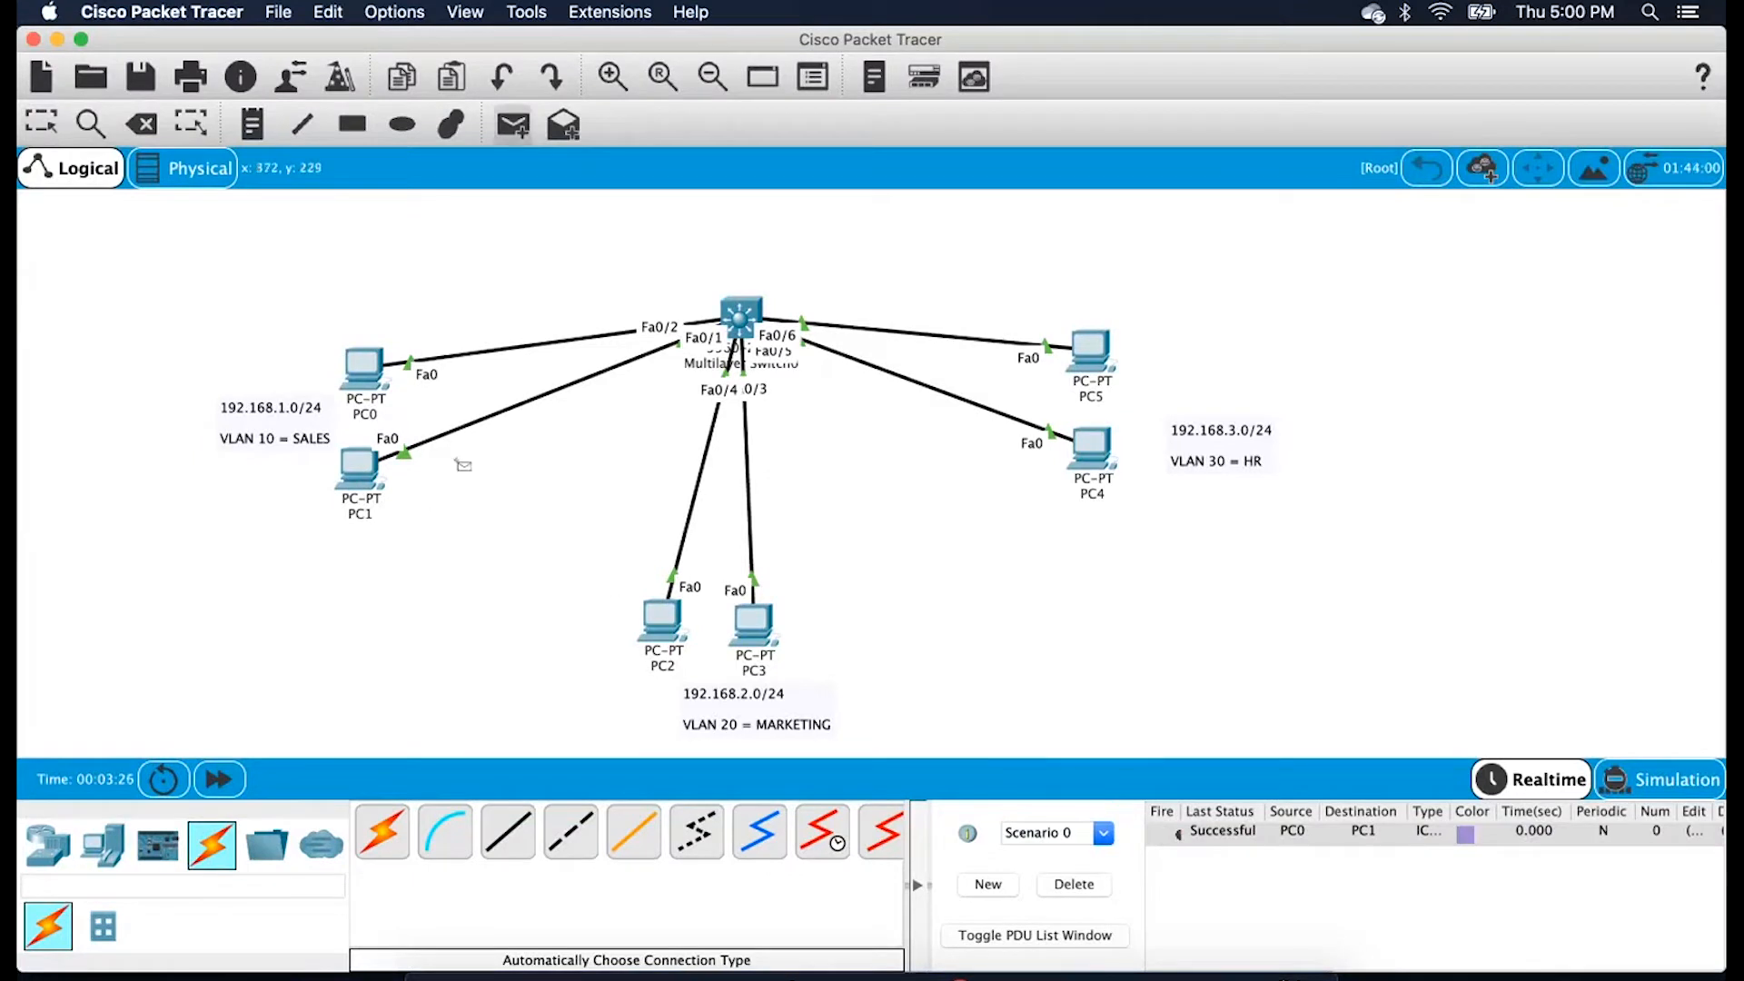
{"action": "left_click", "coordinate": [654, 643]}
{"action": "left_click", "coordinate": [764, 629]}
Test connectivity between the SALES and MARKETING subnets by sending a simple PDU from PC0 to PC2
{"action": "key", "text": "p"}
{"action": "left_click", "coordinate": [366, 365]}
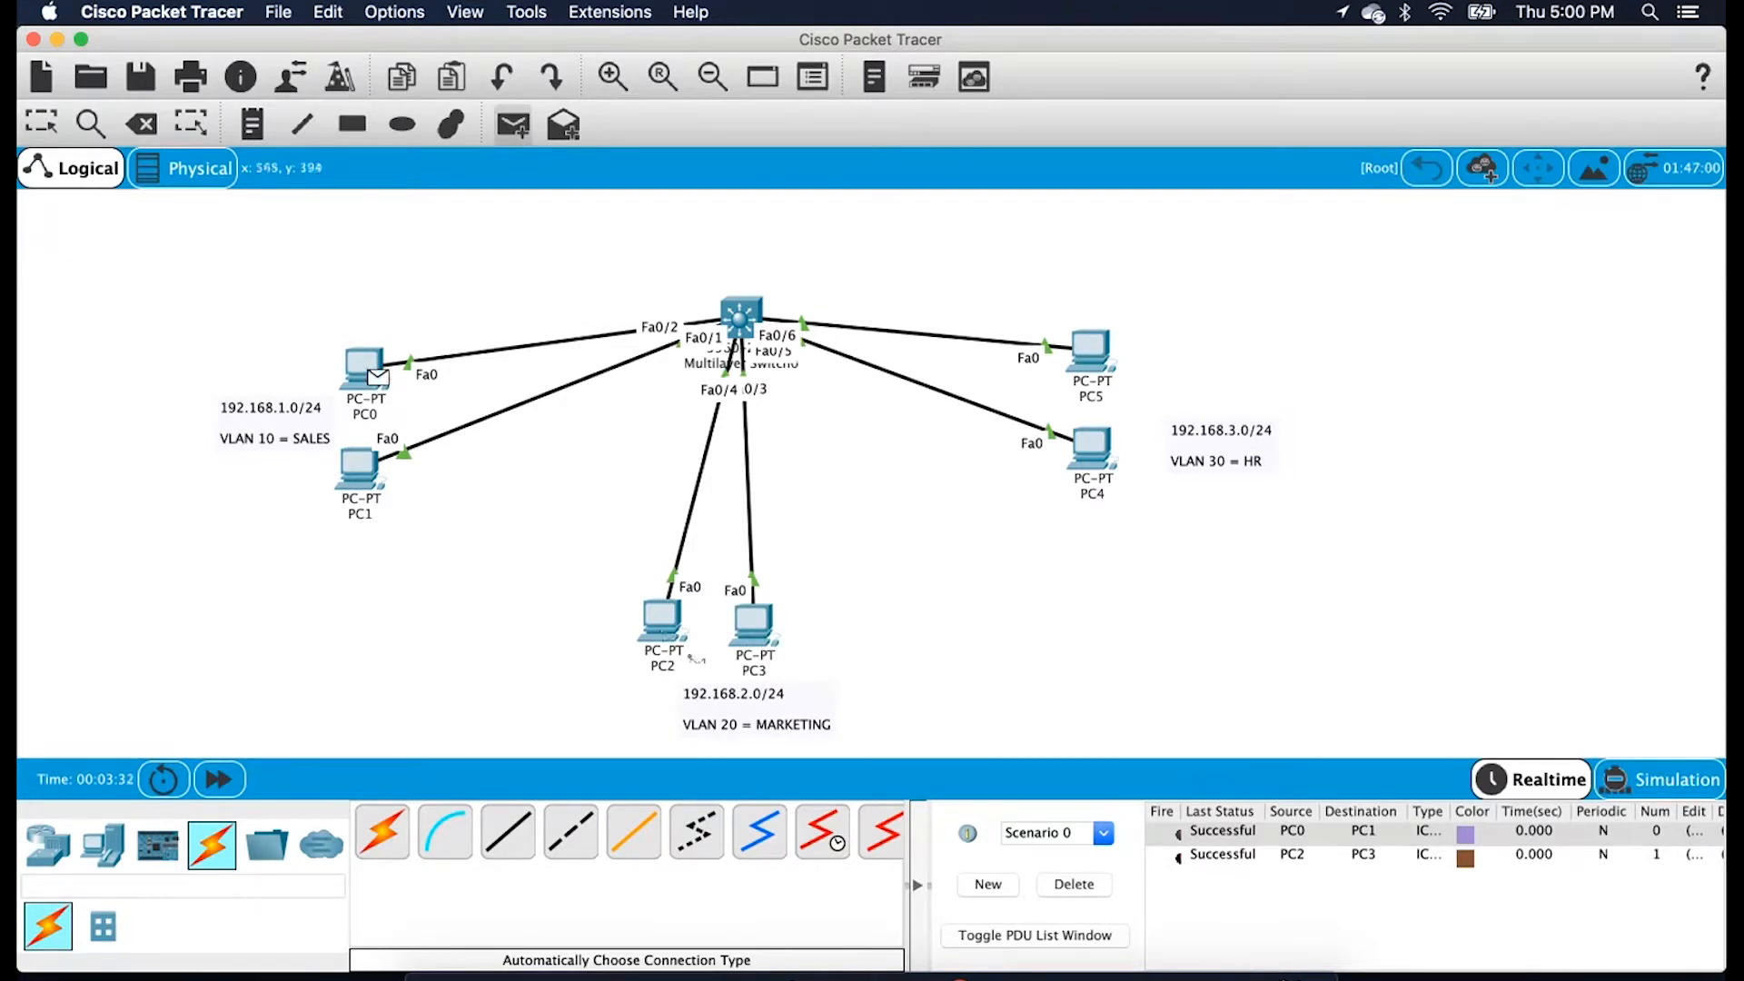
{"action": "left_click", "coordinate": [658, 626]}
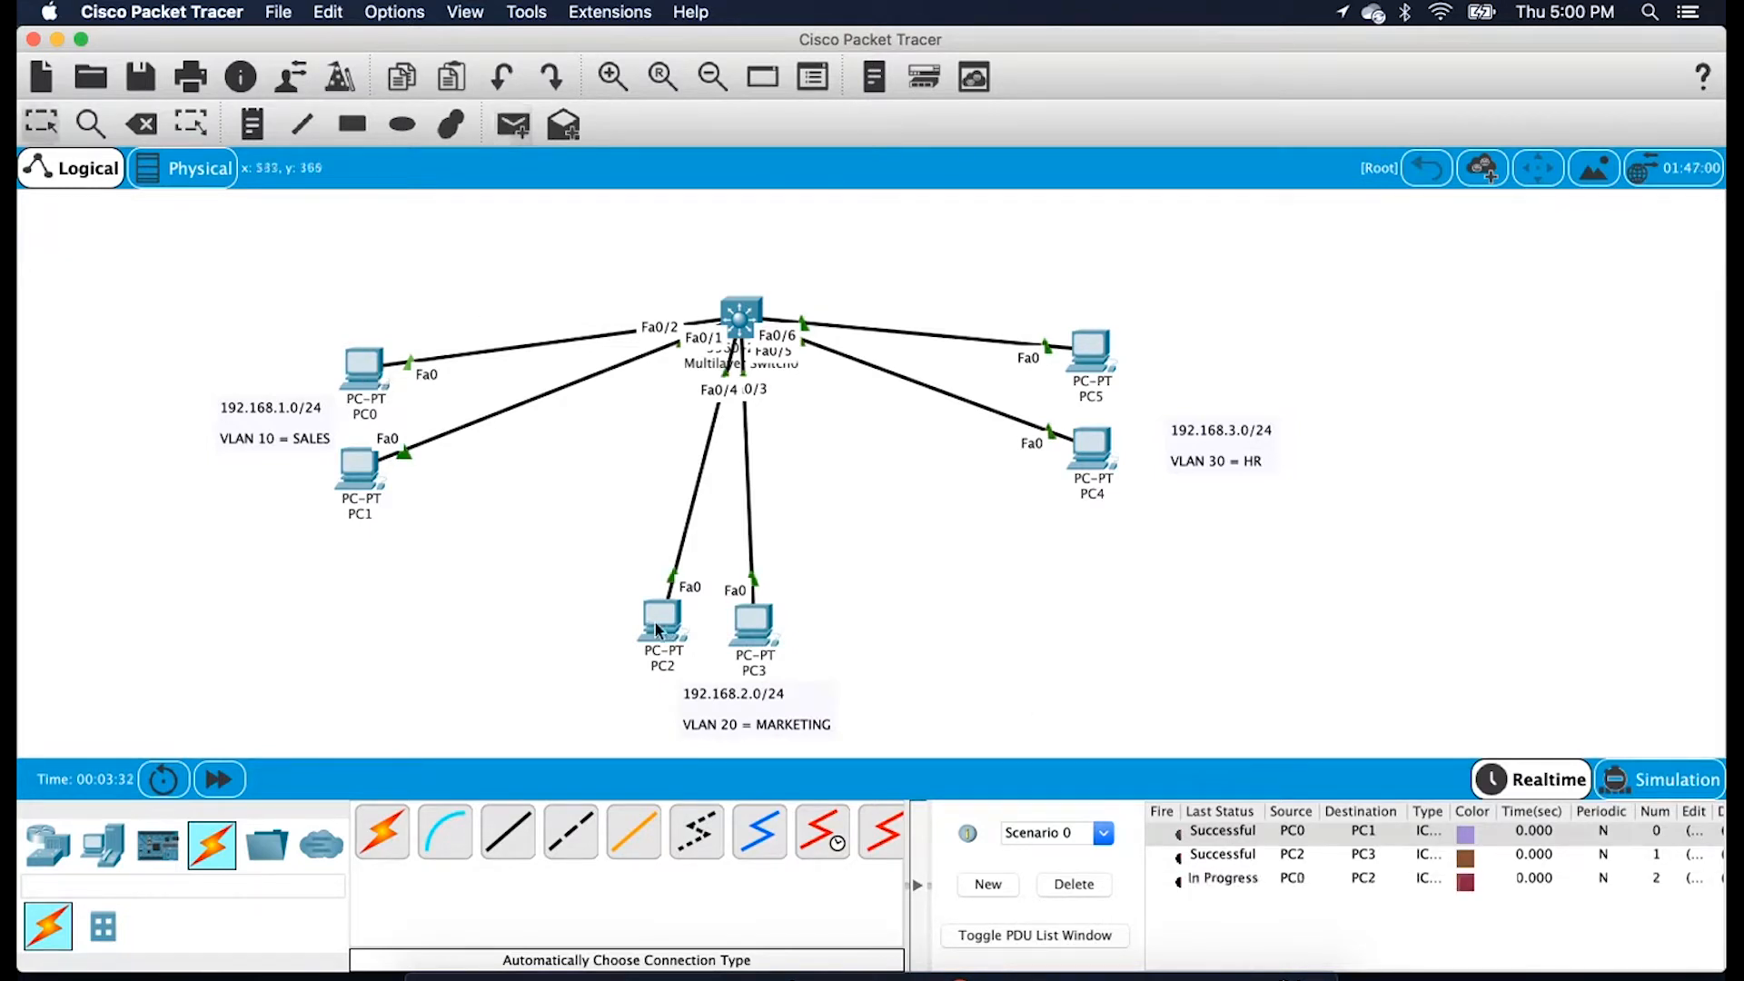
{"action": "left_click", "coordinate": [1181, 886]}
{"action": "left_click_drag", "start_coordinate": [333, 333], "coordinate": [413, 515]}
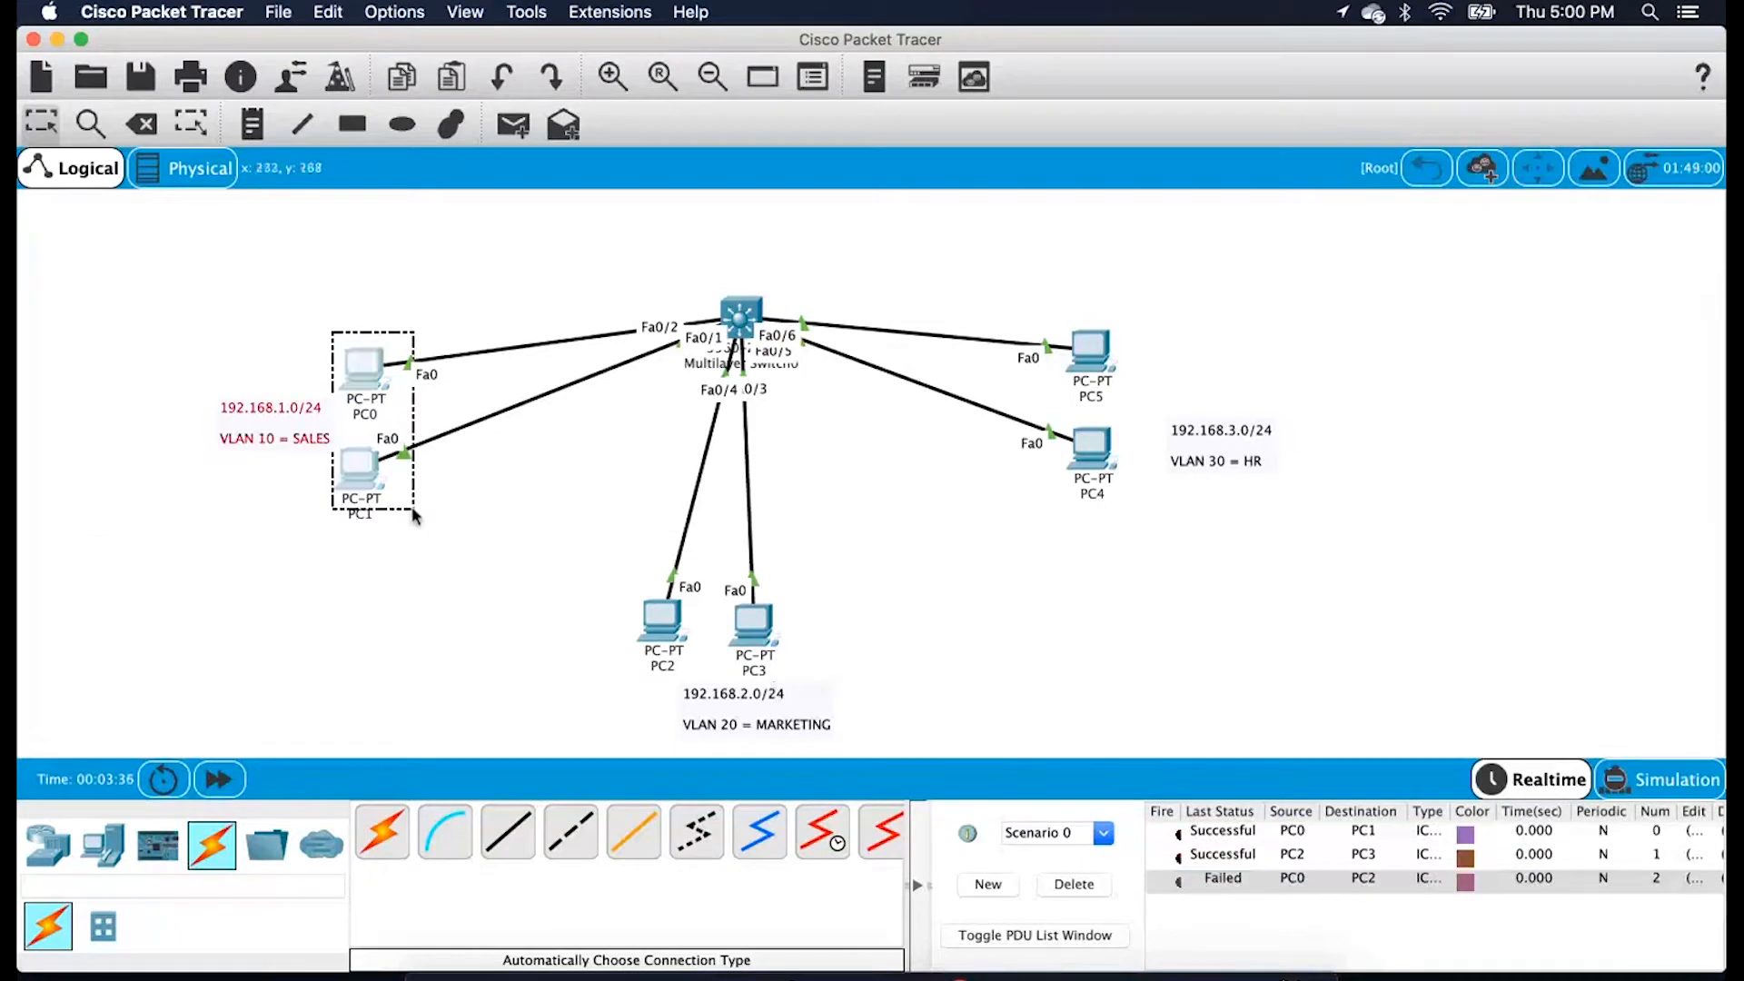
{"action": "left_click_drag", "start_coordinate": [534, 525], "coordinate": [821, 662]}
{"action": "left_click_drag", "start_coordinate": [1039, 538], "coordinate": [1119, 181]}
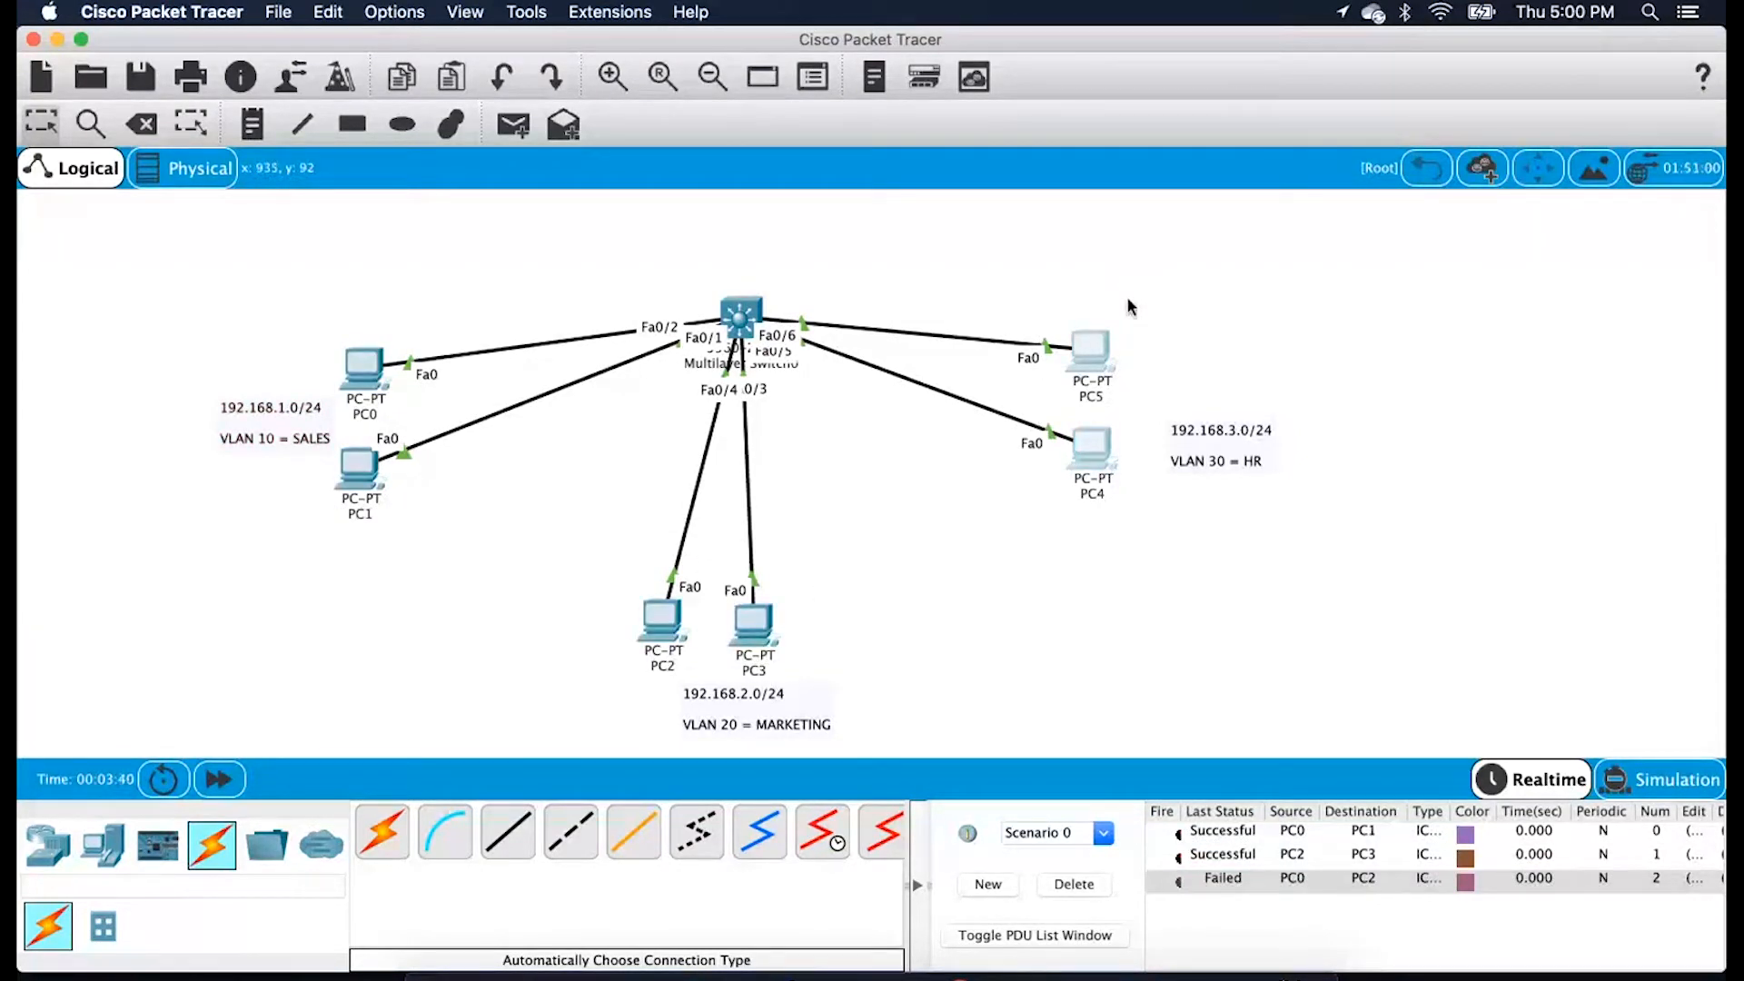
{"action": "left_click_drag", "start_coordinate": [270, 266], "coordinate": [565, 390]}
{"action": "left_click", "coordinate": [463, 240]}
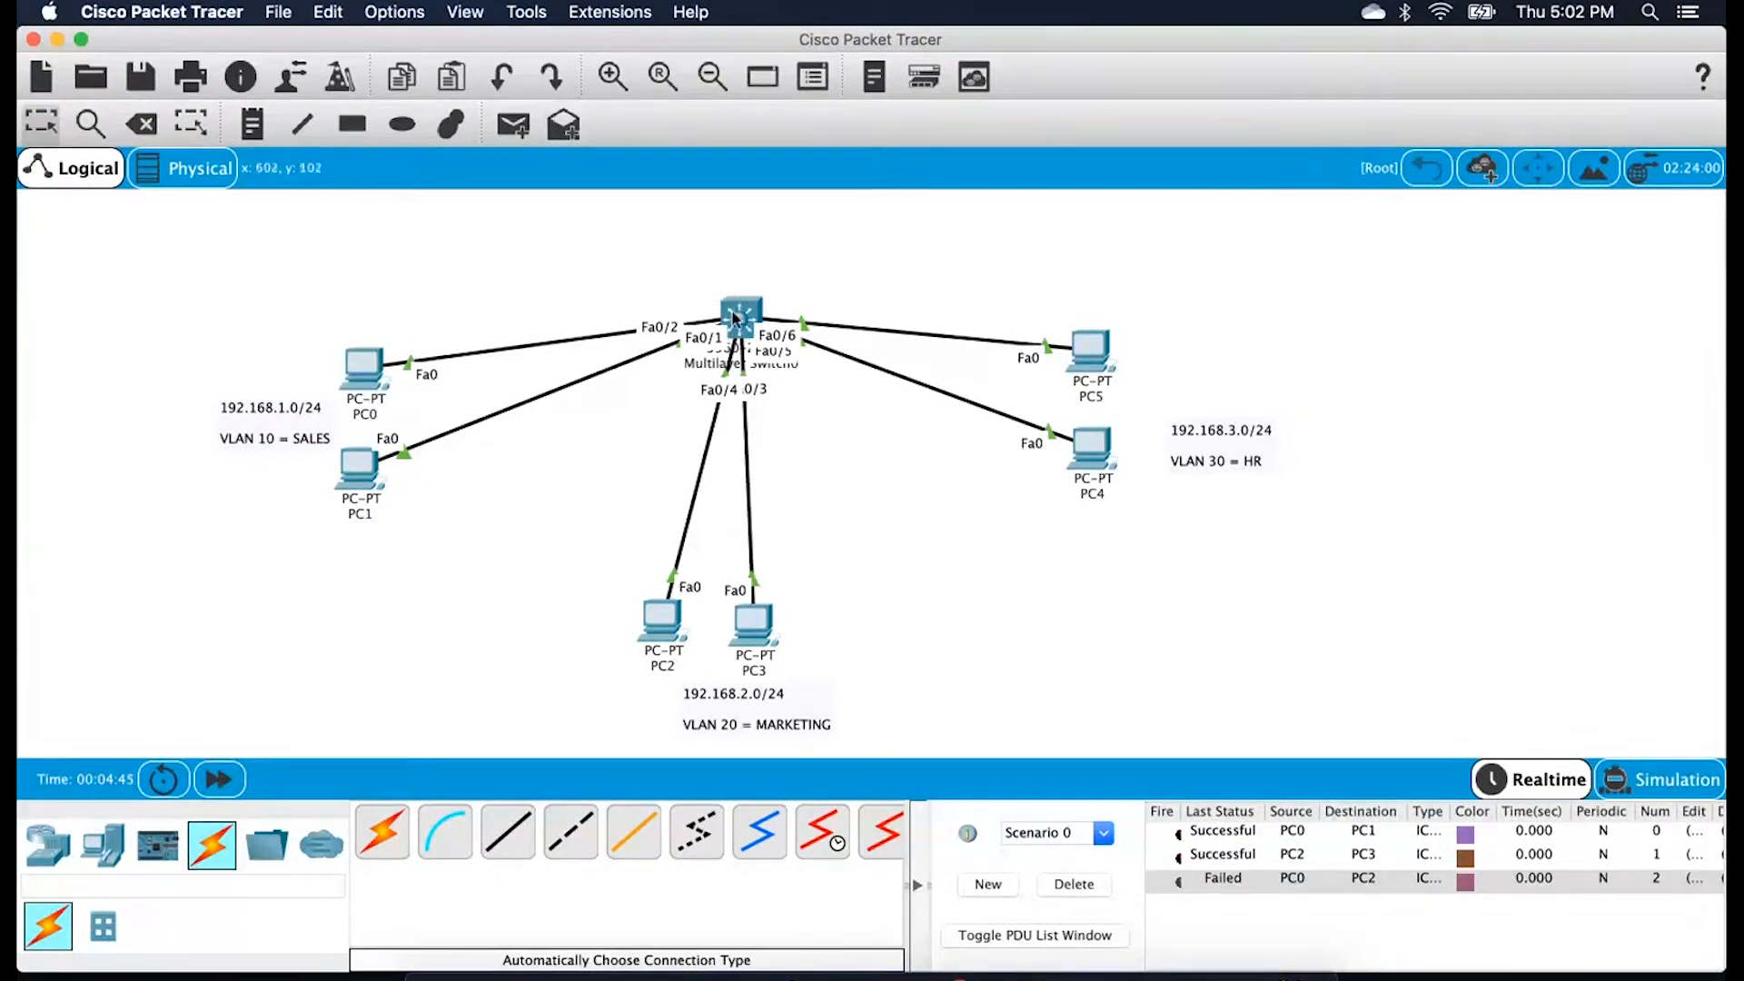
{"action": "mouse_move", "coordinate": [737, 318]}
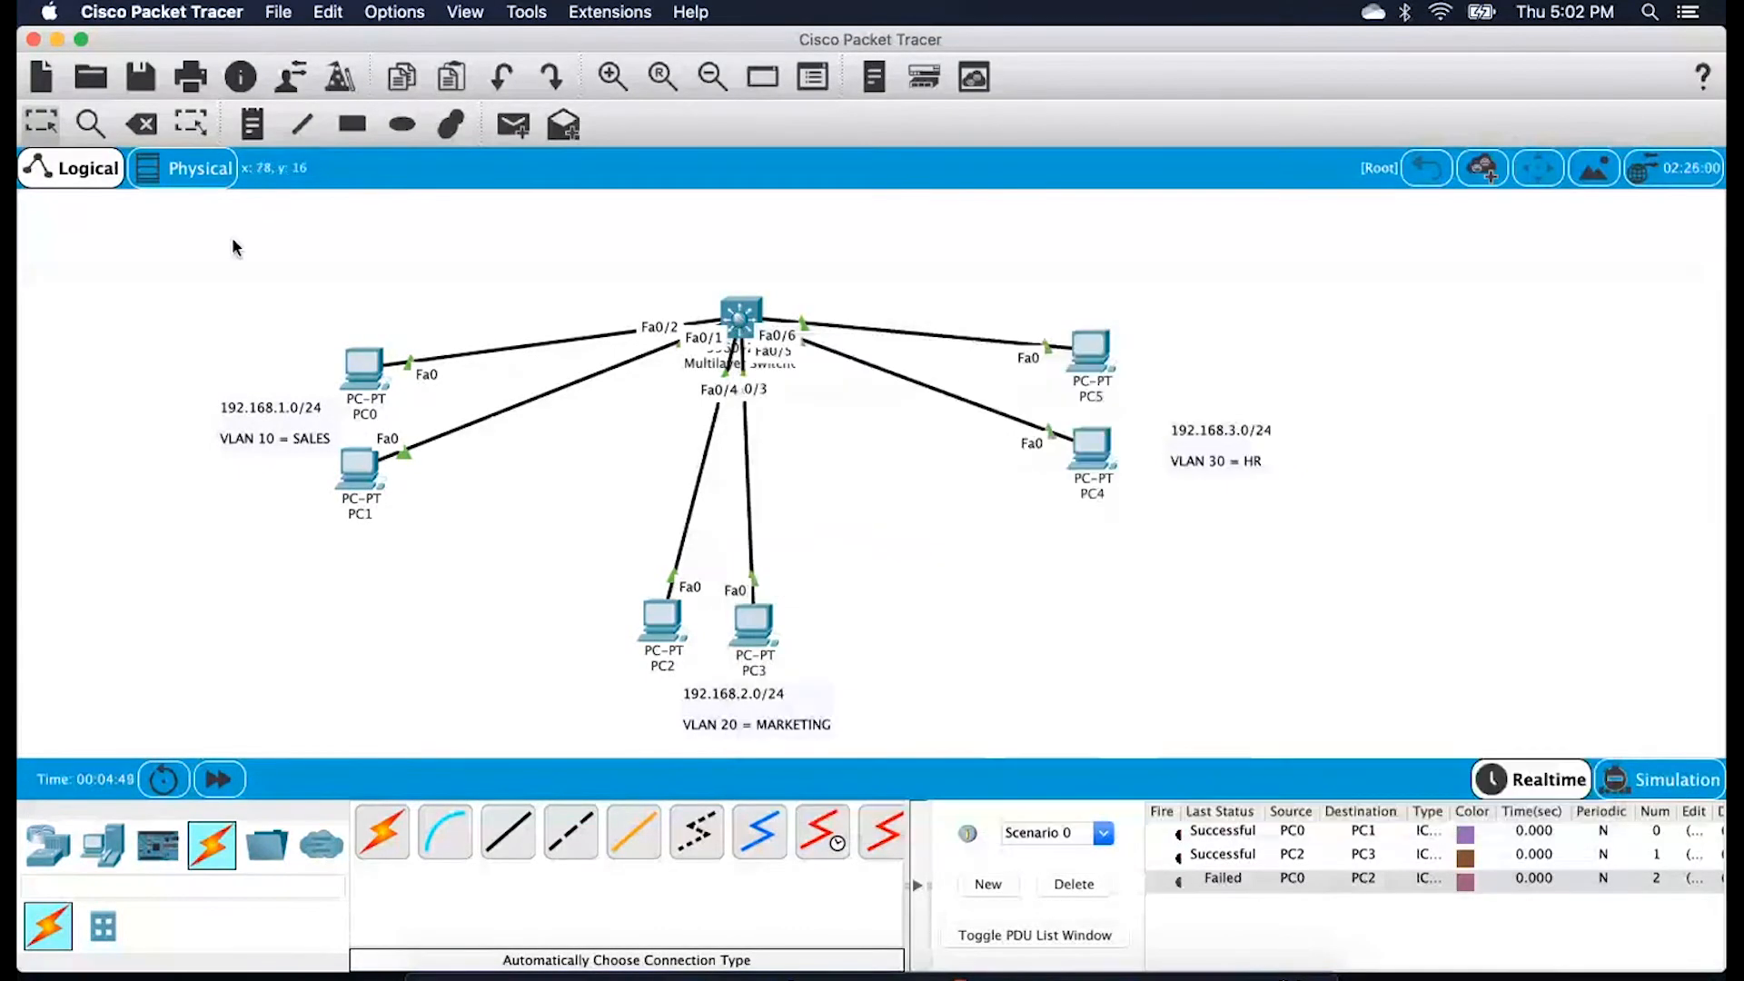
Add a workspace note above the SALES PCs with the lines "1. Assign IPs with GW to PCs" and "2. Create and name VLANs"
{"action": "left_click", "coordinate": [97, 259]}
{"action": "type", "text": "1"}
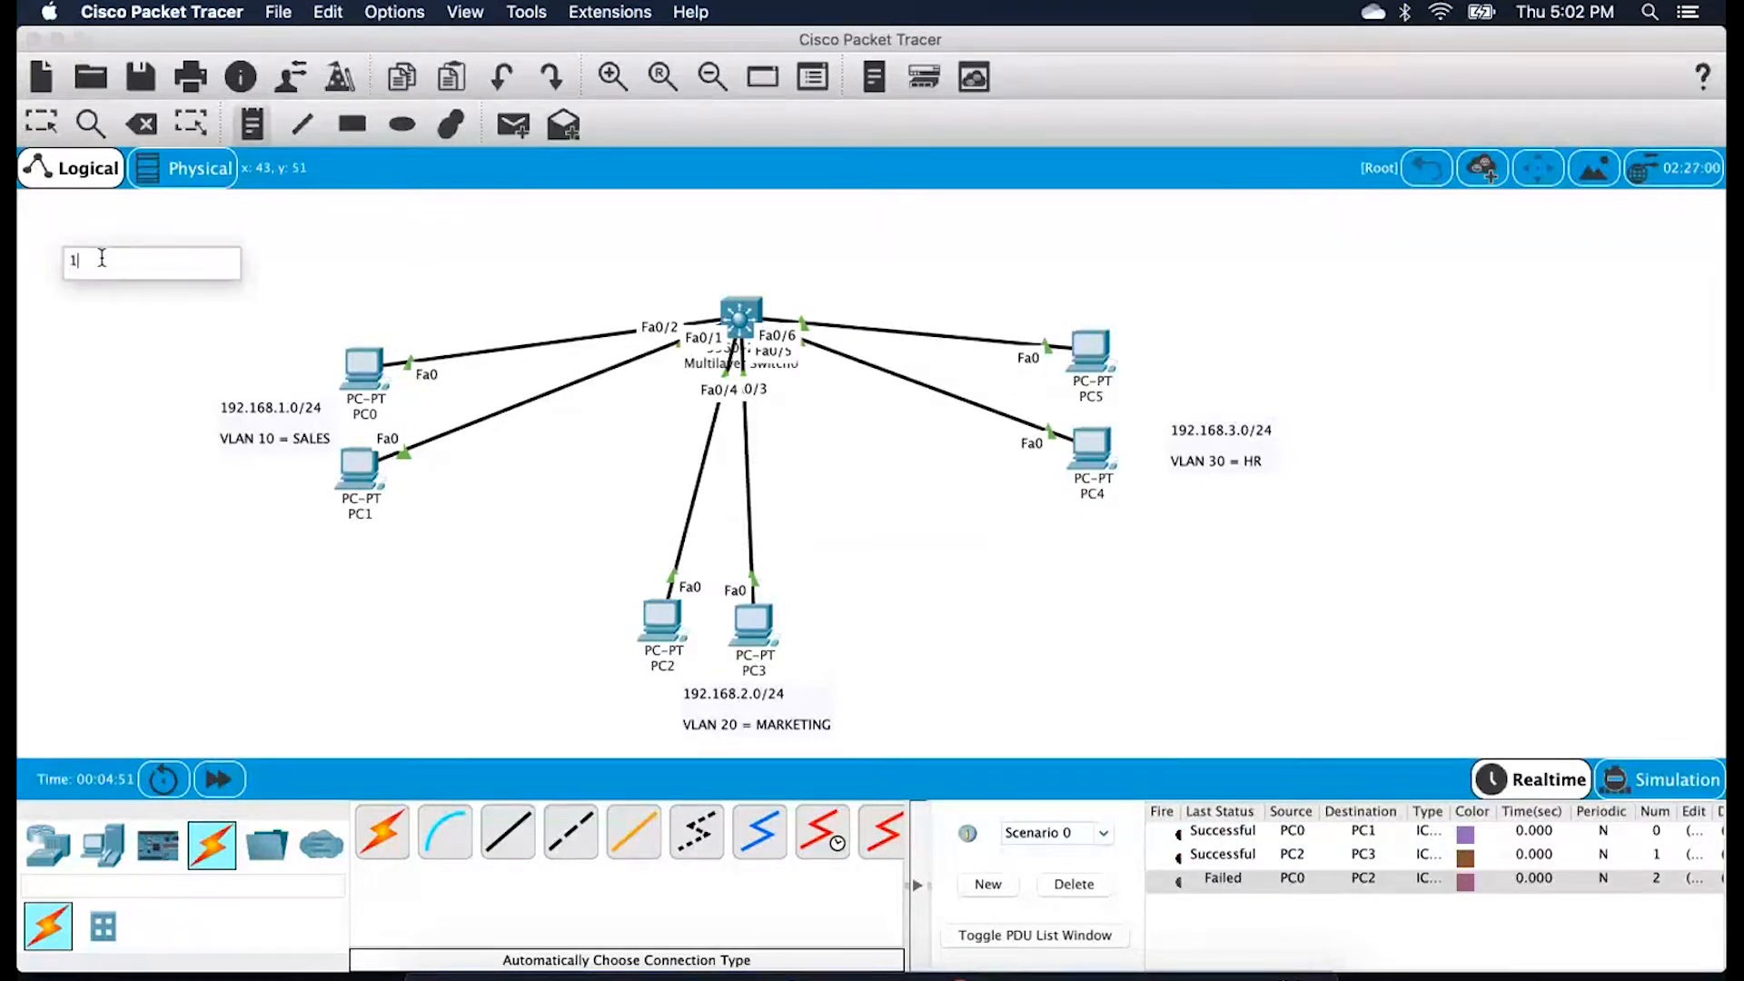
{"action": "type", "text": ". Assign"}
{"action": "type", "text": " IPs with "}
{"action": "type", "text": "Ga"}
{"action": "key", "text": "BackSpace"}
{"action": "type", "text": "W to PCs"}
{"action": "key", "text": "Return"}
{"action": "key", "text": "Return"}
{"action": "type", "text": "2. Create and na"}
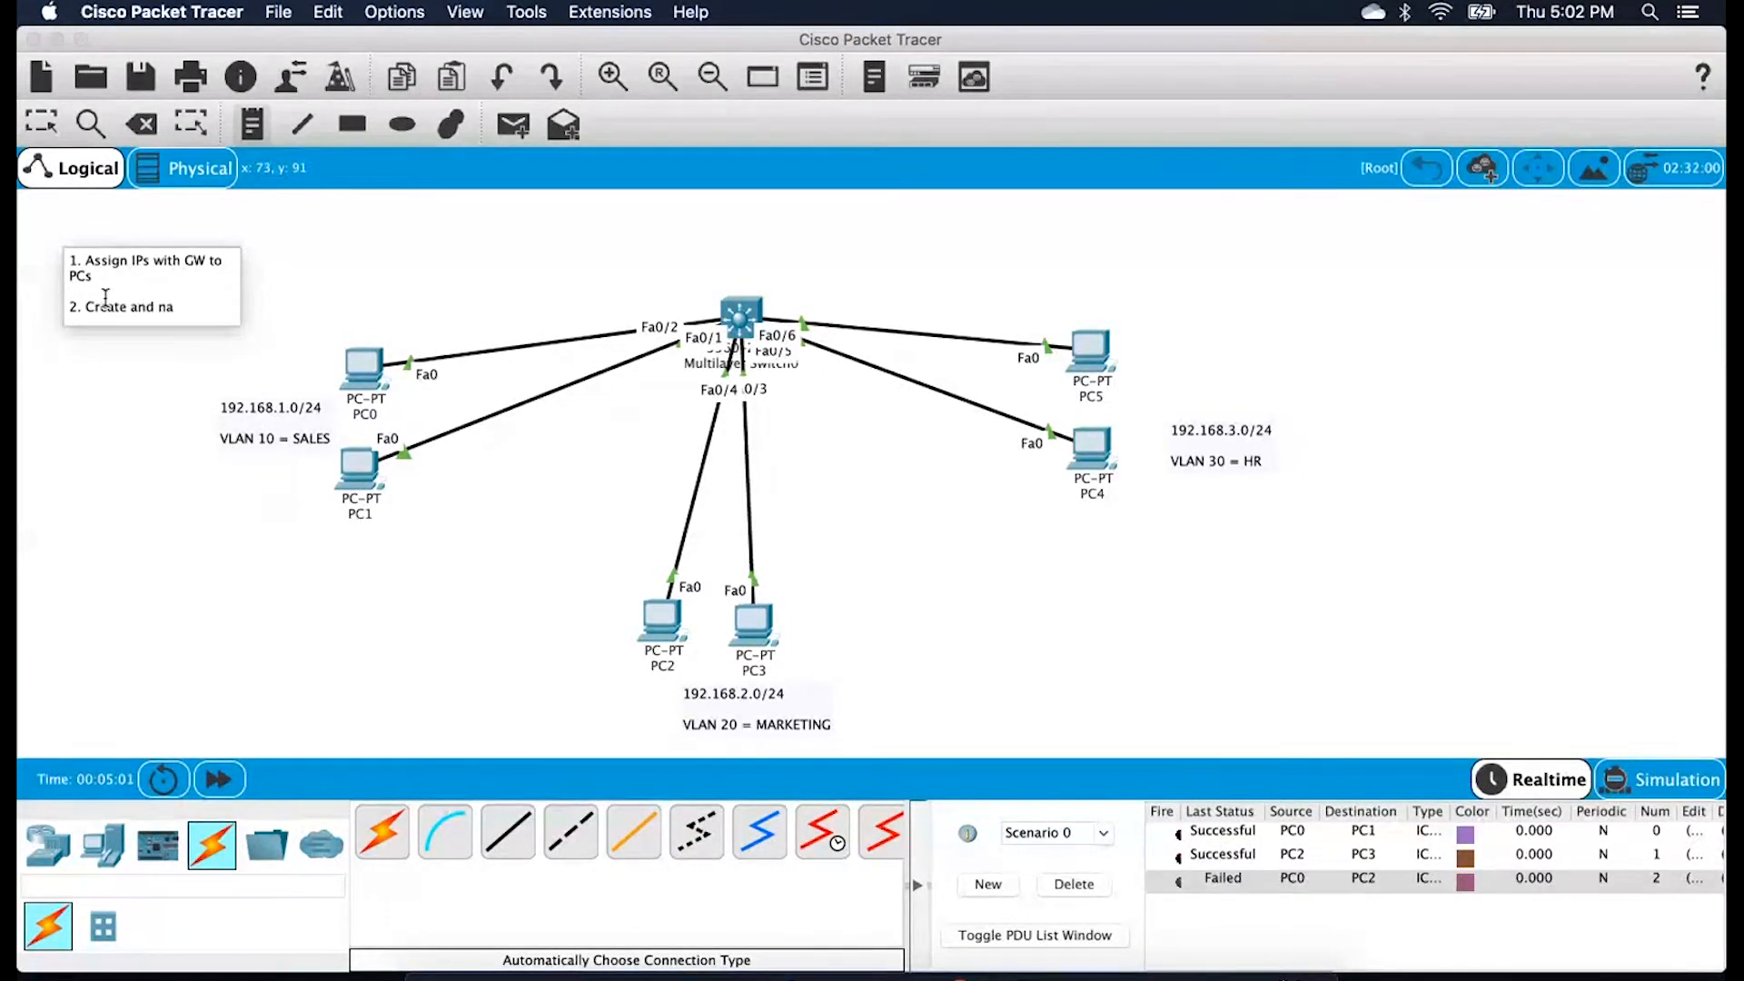
{"action": "type", "text": "me VLANs"}
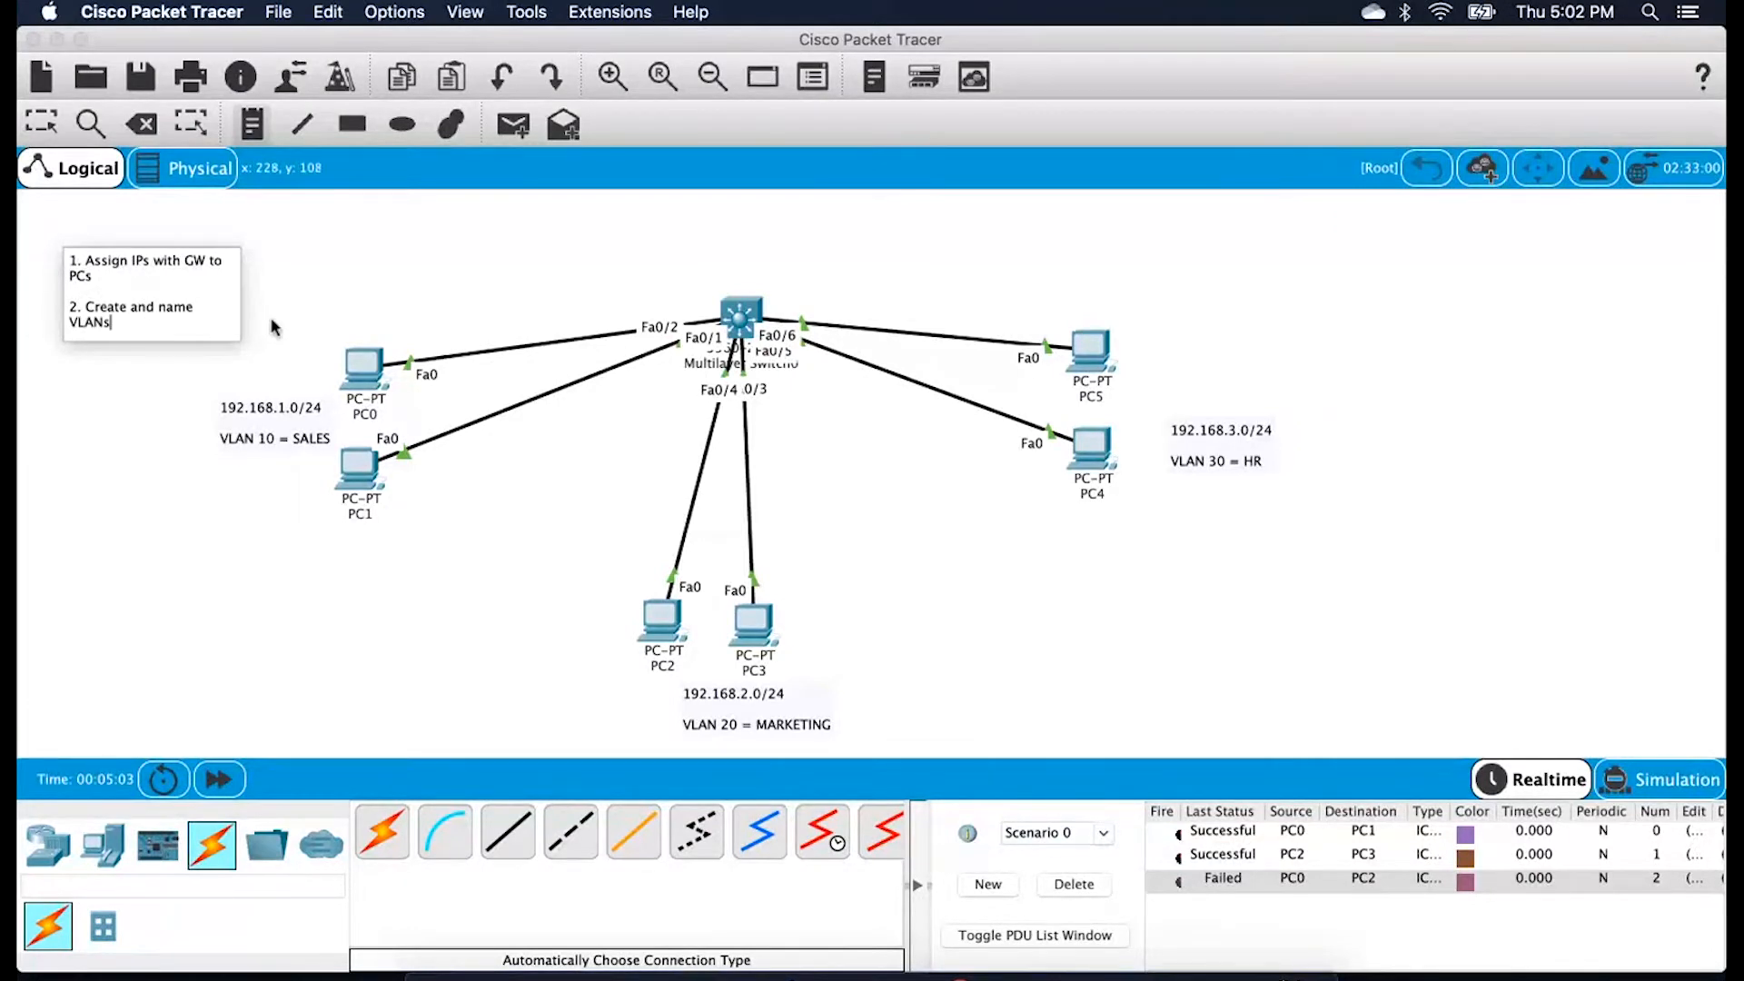
Add the line "3. Assign ports to VLANs" to the note
{"action": "key", "text": "Return"}
{"action": "key", "text": "Return"}
{"action": "type", "text": "3. A"}
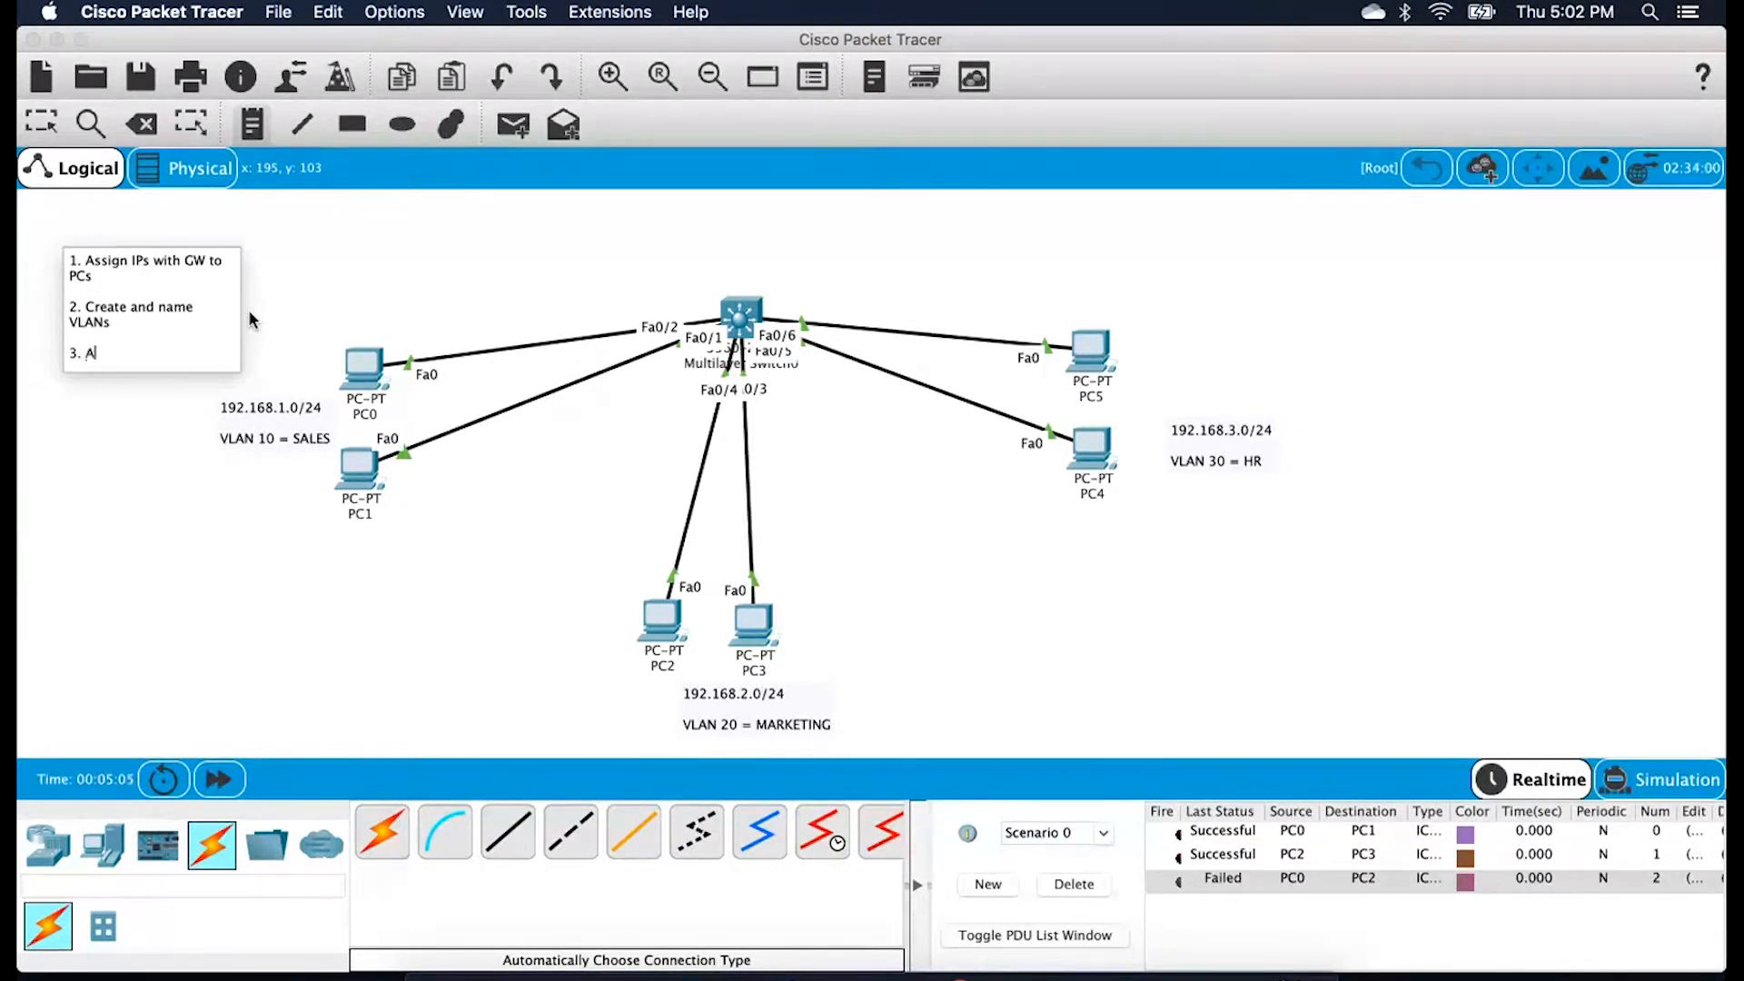
{"action": "type", "text": "ssign Members"}
{"action": "key", "text": "BackSpace"}
{"action": "key", "text": "BackSpace"}
{"action": "key", "text": "BackSpace"}
{"action": "key", "text": "BackSpace"}
{"action": "key", "text": "BackSpace"}
{"action": "key", "text": "BackSpace"}
{"action": "key", "text": "BackSpace"}
{"action": "key", "text": "BackSpace"}
{"action": "type", "text": "ports to v"}
{"action": "key", "text": "BackSpace"}
{"action": "type", "text": "VLANs"}
Finish the note with the lines "4. Create SVI on L3 Switch" and "5. Enable Routing"
{"action": "key", "text": "Return"}
{"action": "key", "text": "Return"}
{"action": "type", "text": "4."}
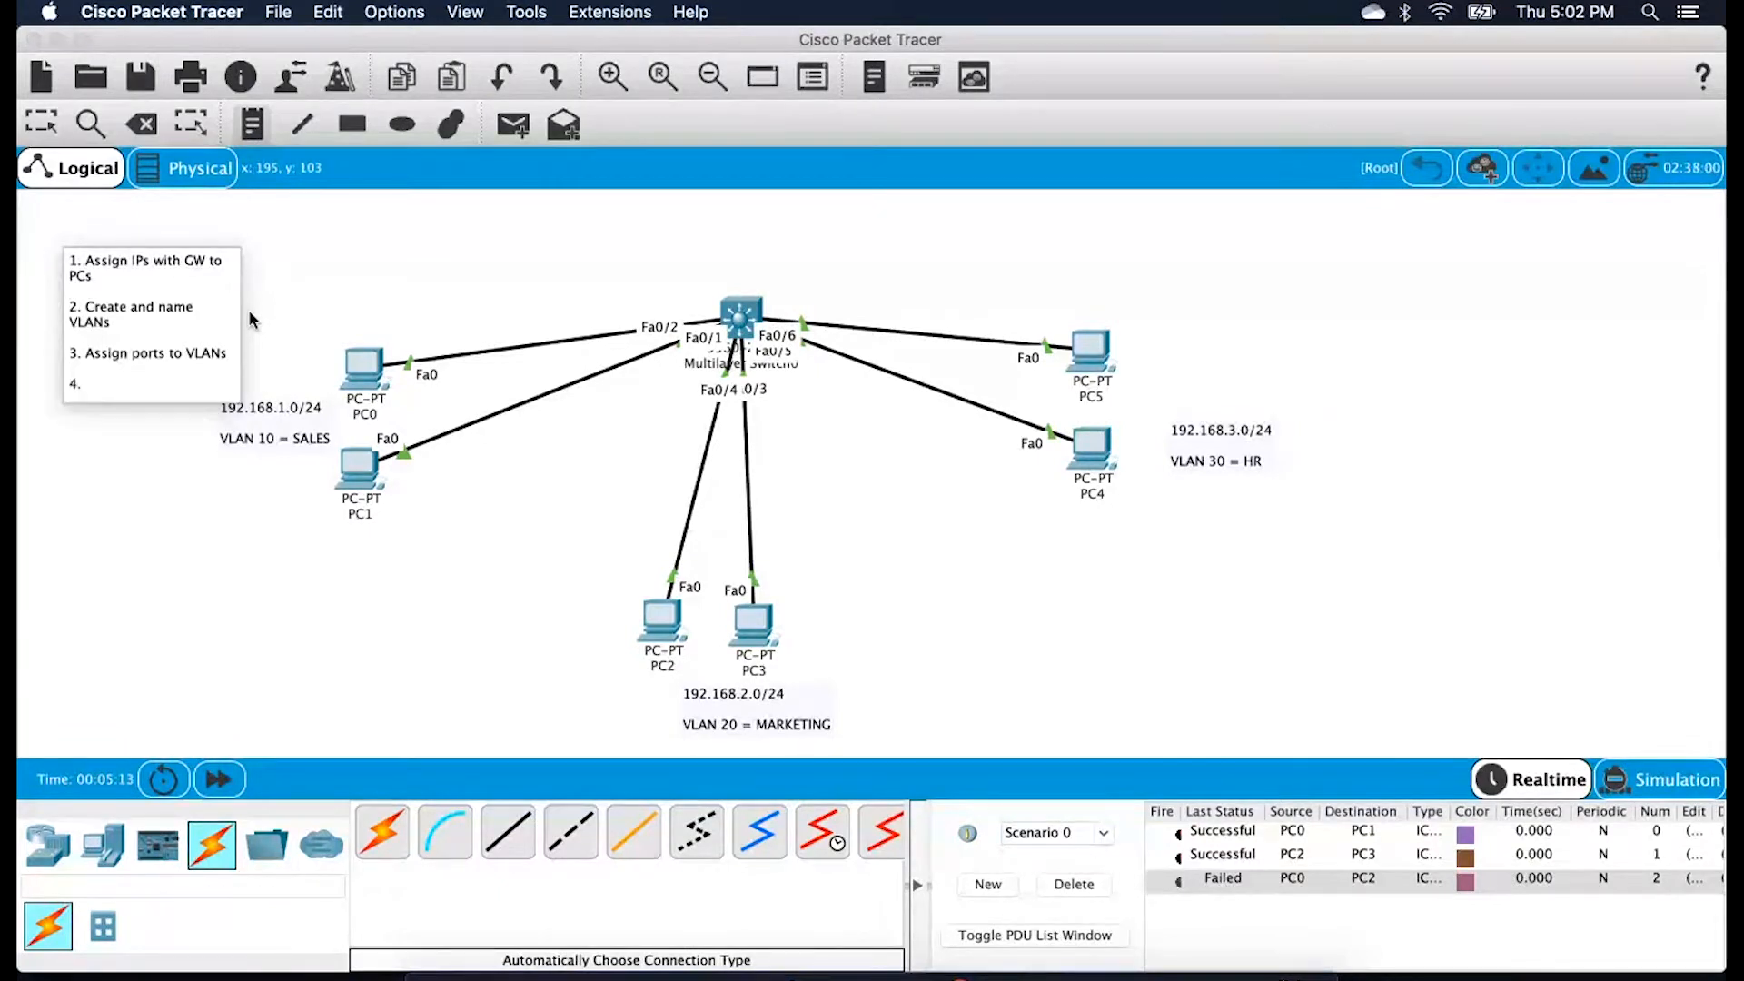
{"action": "type", "text": " Create SVI on L3"}
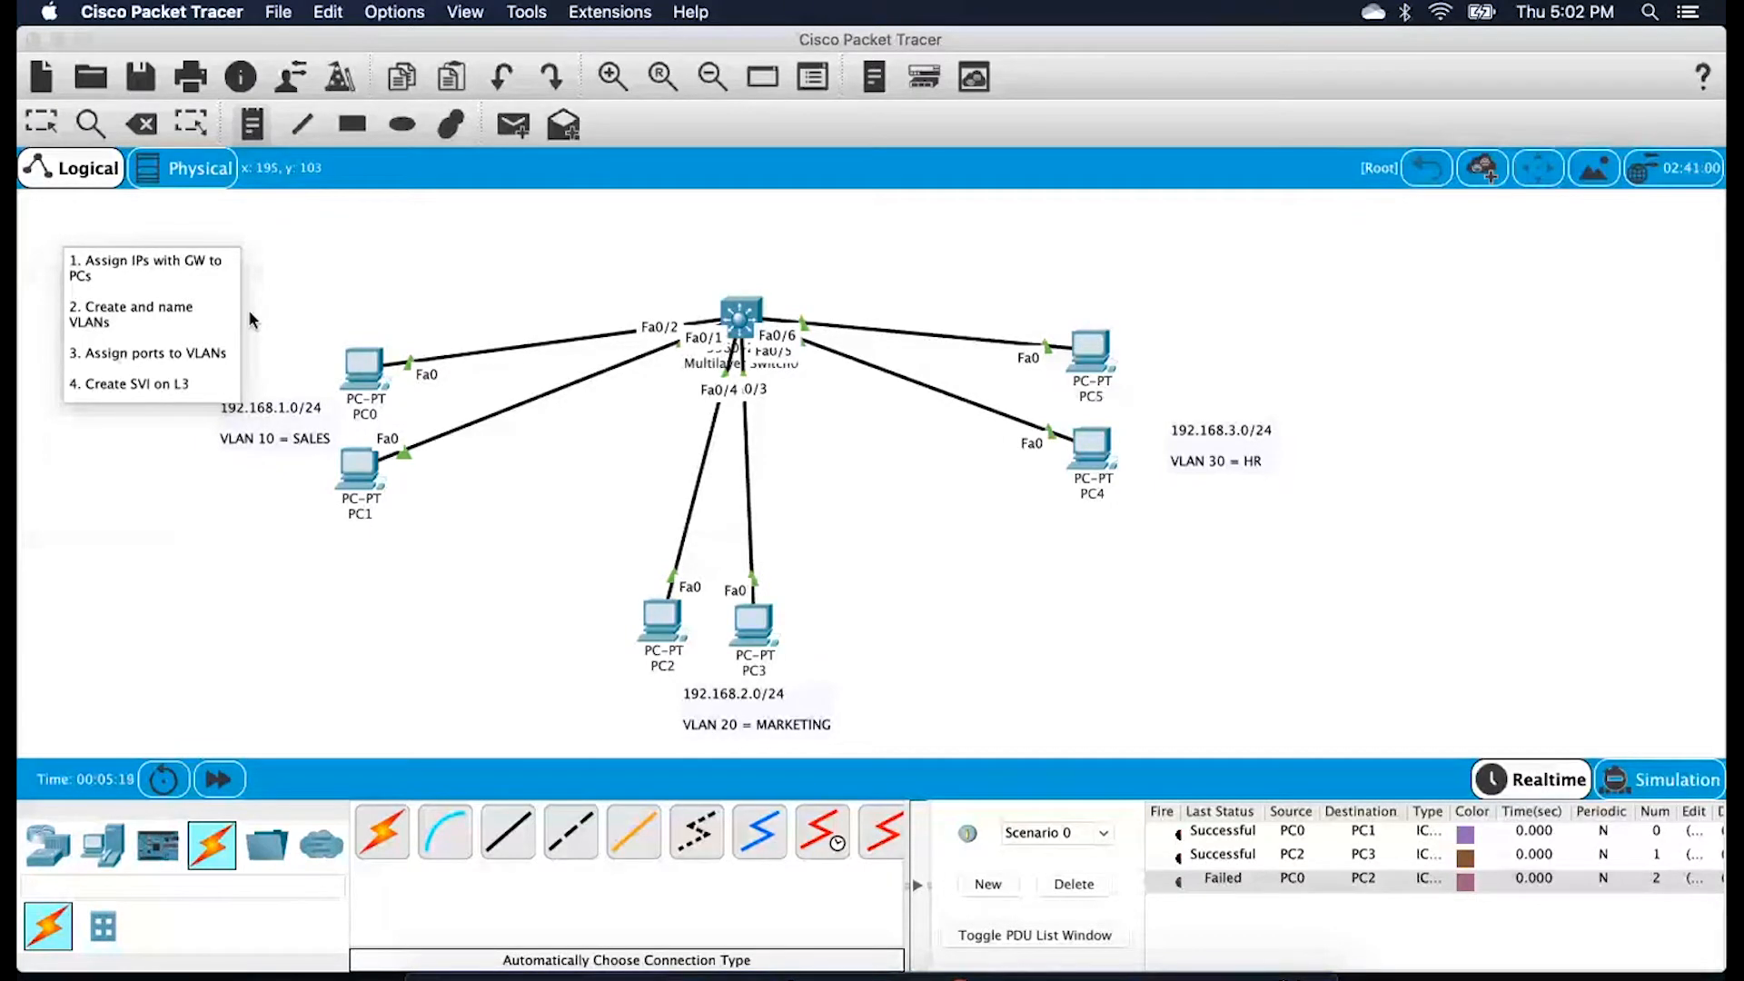
{"action": "type", "text": " Switch"}
{"action": "key", "text": "Return"}
{"action": "key", "text": "Return"}
{"action": "type", "text": "5"}
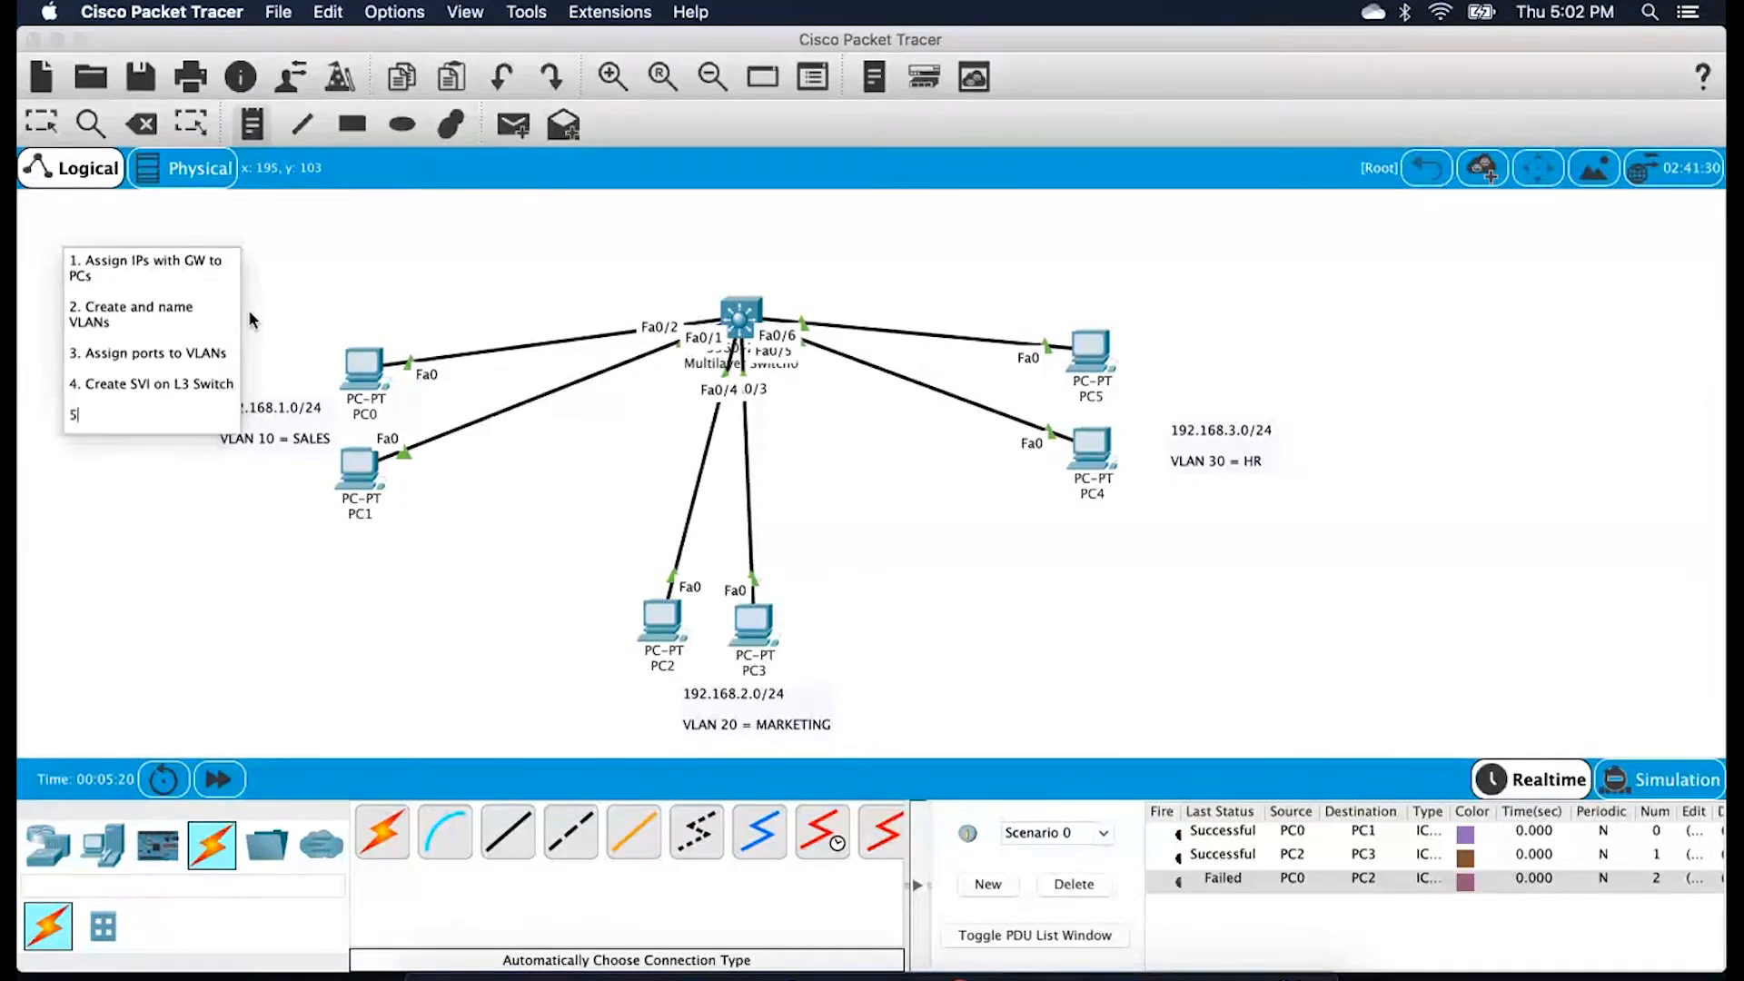
{"action": "type", "text": ". Enable"}
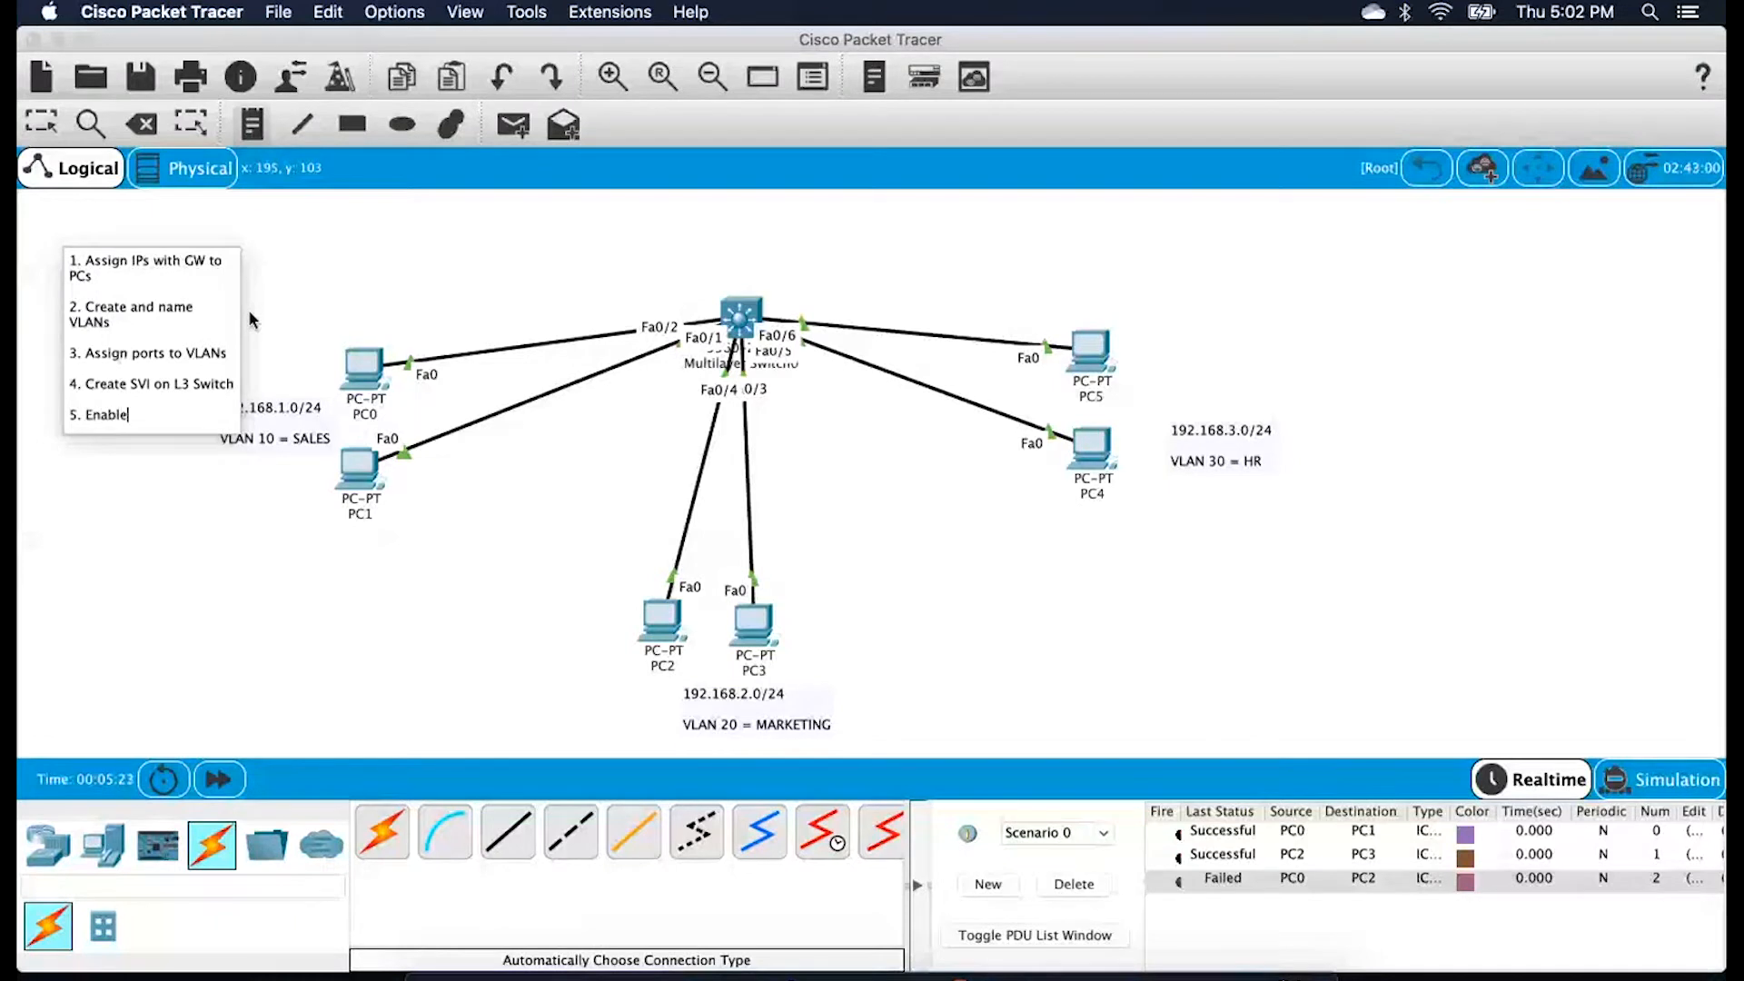
{"action": "type", "text": " Routing"}
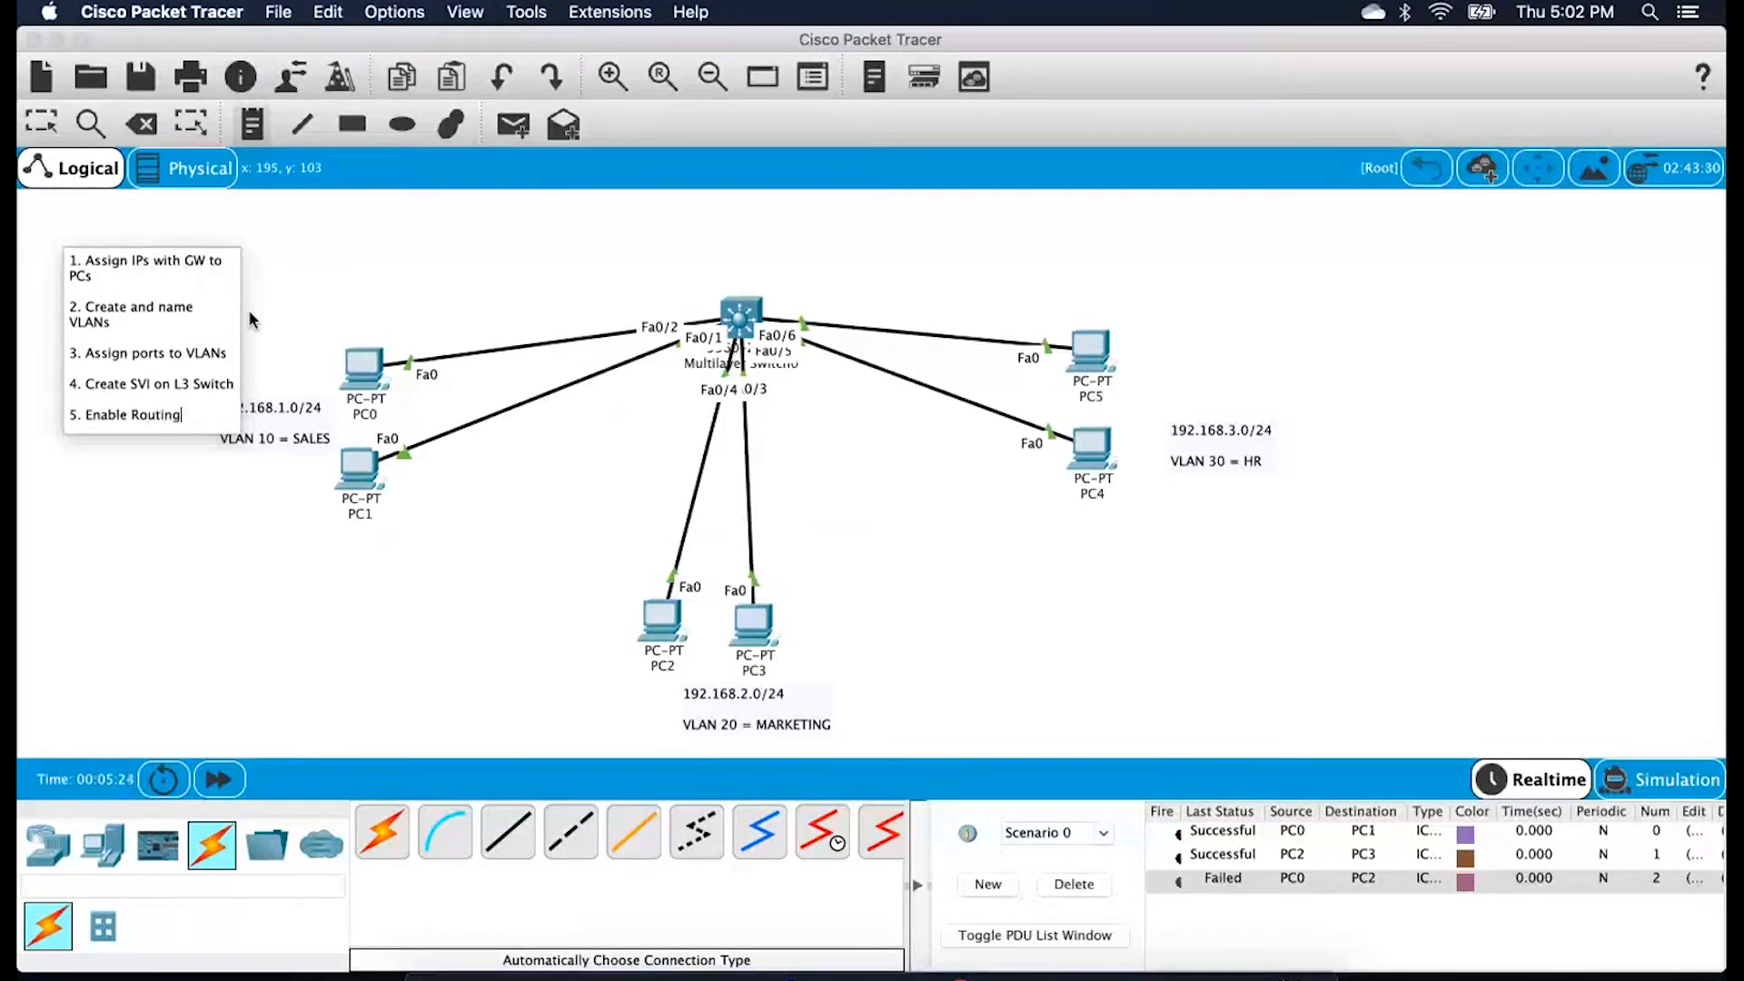
{"action": "left_click", "coordinate": [359, 265]}
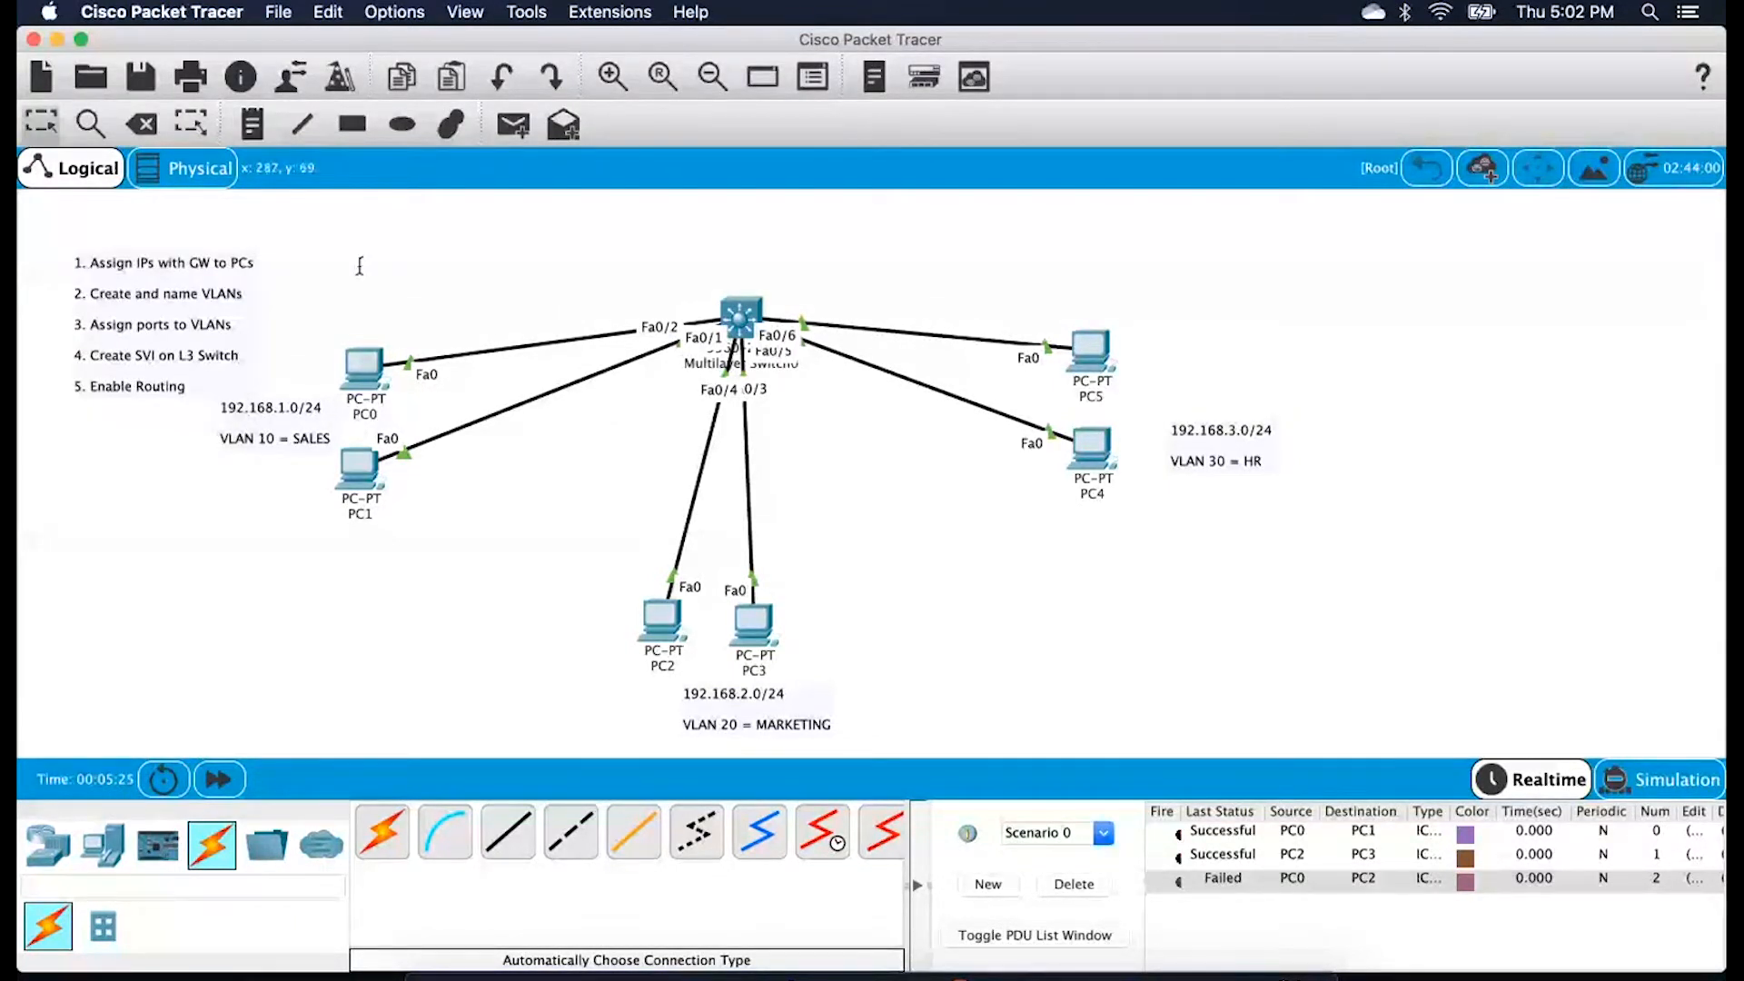
Open the command line of Multilayer Switch0 in a widened window and answer no to the initial configuration dialog
{"action": "left_click", "coordinate": [745, 316]}
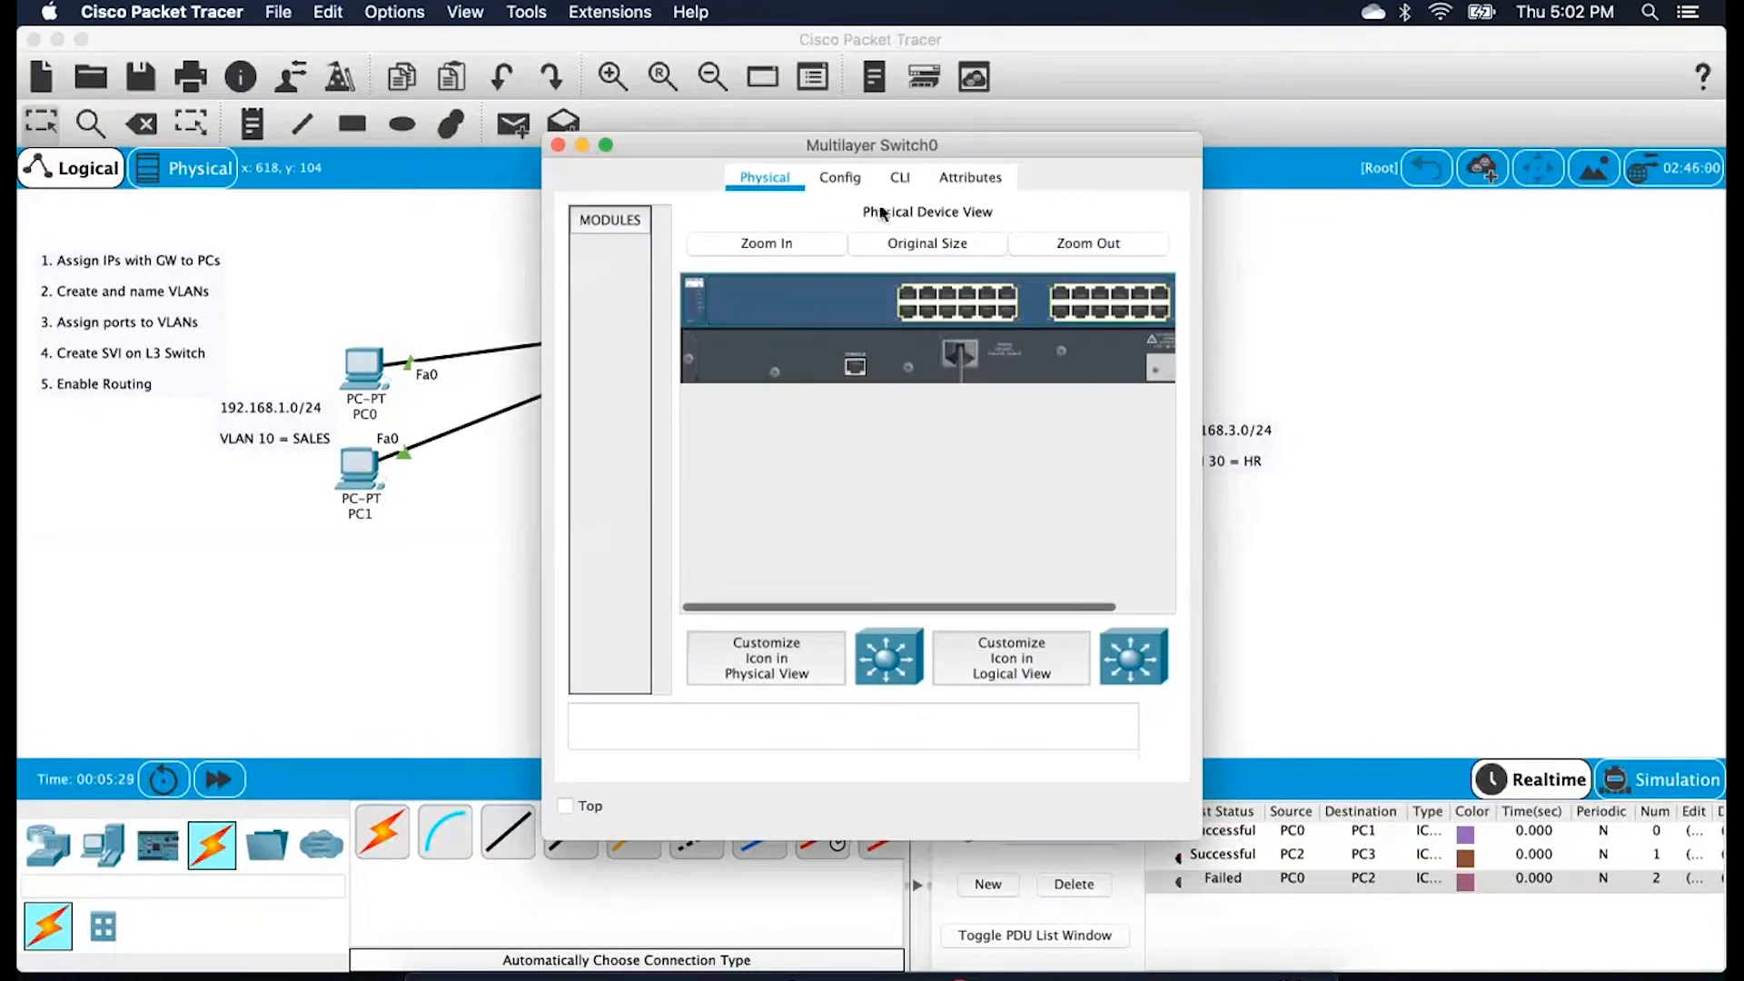
{"action": "left_click", "coordinate": [899, 177]}
{"action": "left_click_drag", "start_coordinate": [1202, 441], "coordinate": [1581, 442]}
{"action": "key", "text": "Return"}
{"action": "key", "text": "Return"}
{"action": "key", "text": "Return"}
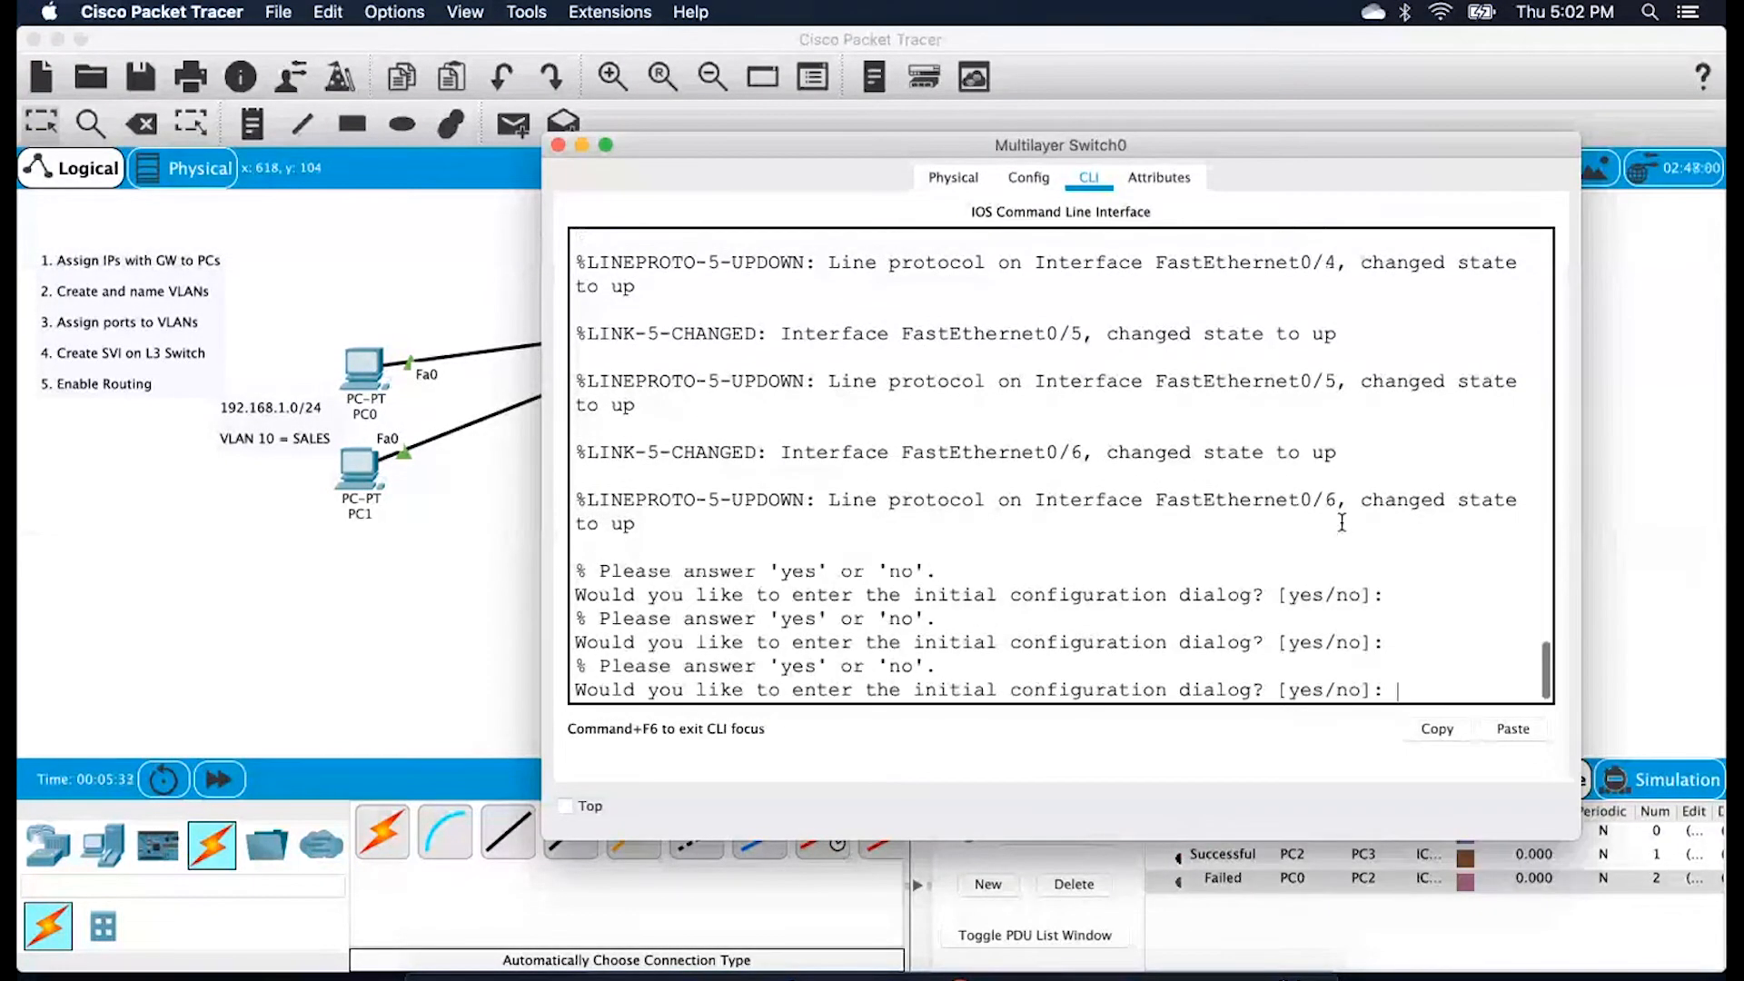
{"action": "type", "text": "no"}
{"action": "key", "text": "Return"}
{"action": "key", "text": "Return"}
{"action": "key", "text": "Return"}
Enter privileged mode with enable and global configuration mode with conf t on the multilayer switch
{"action": "type", "text": "enable"}
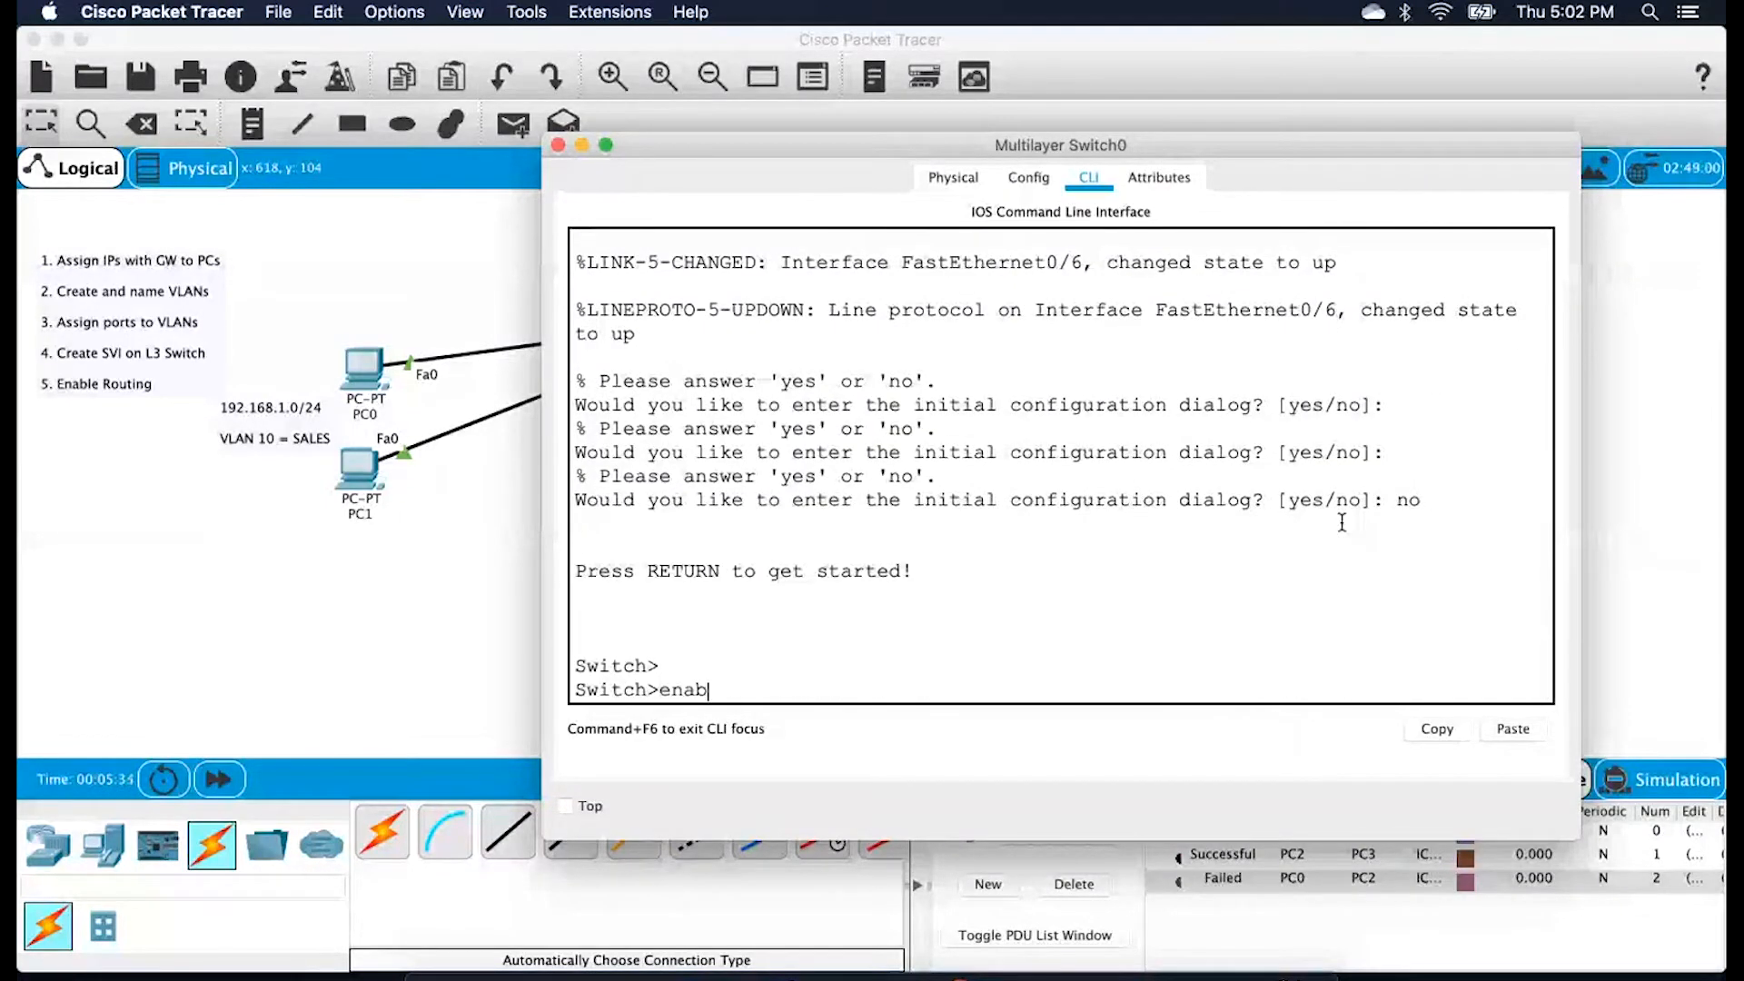
{"action": "key", "text": "Return"}
{"action": "key", "text": "Return"}
{"action": "type", "text": "co"}
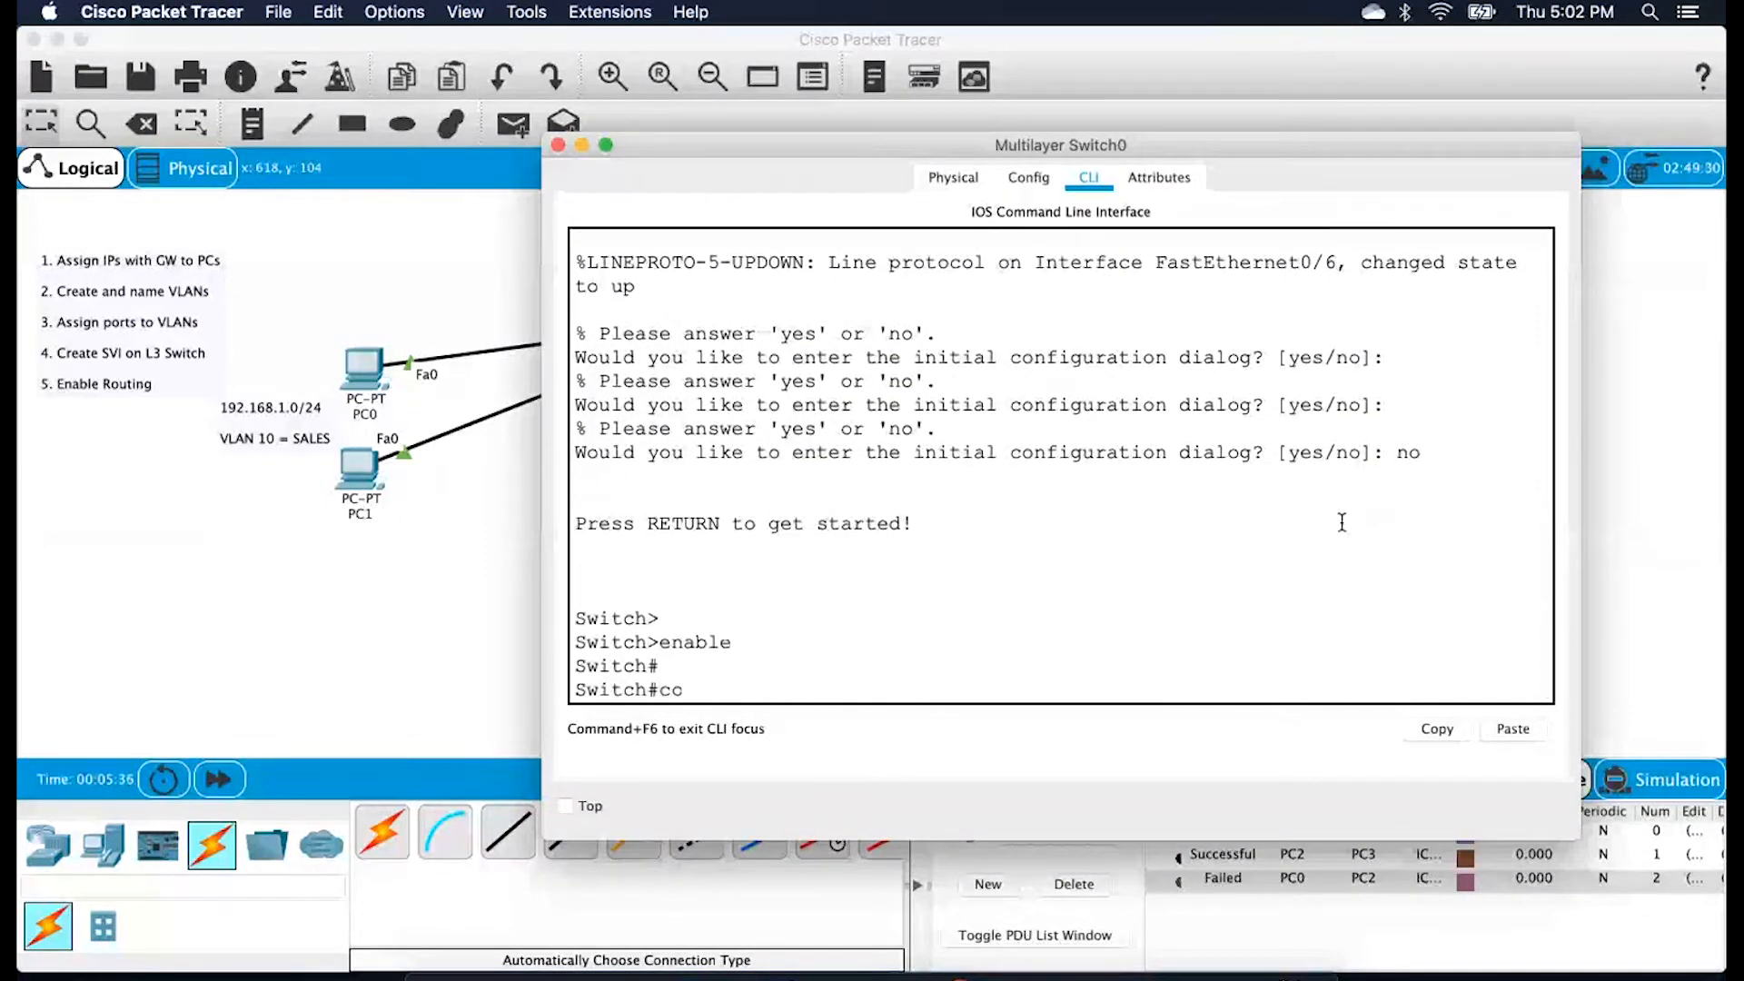
{"action": "type", "text": "nf t"}
{"action": "key", "text": "Return"}
Set the multilayer switch's hostname to MLS
{"action": "type", "text": "hostname "}
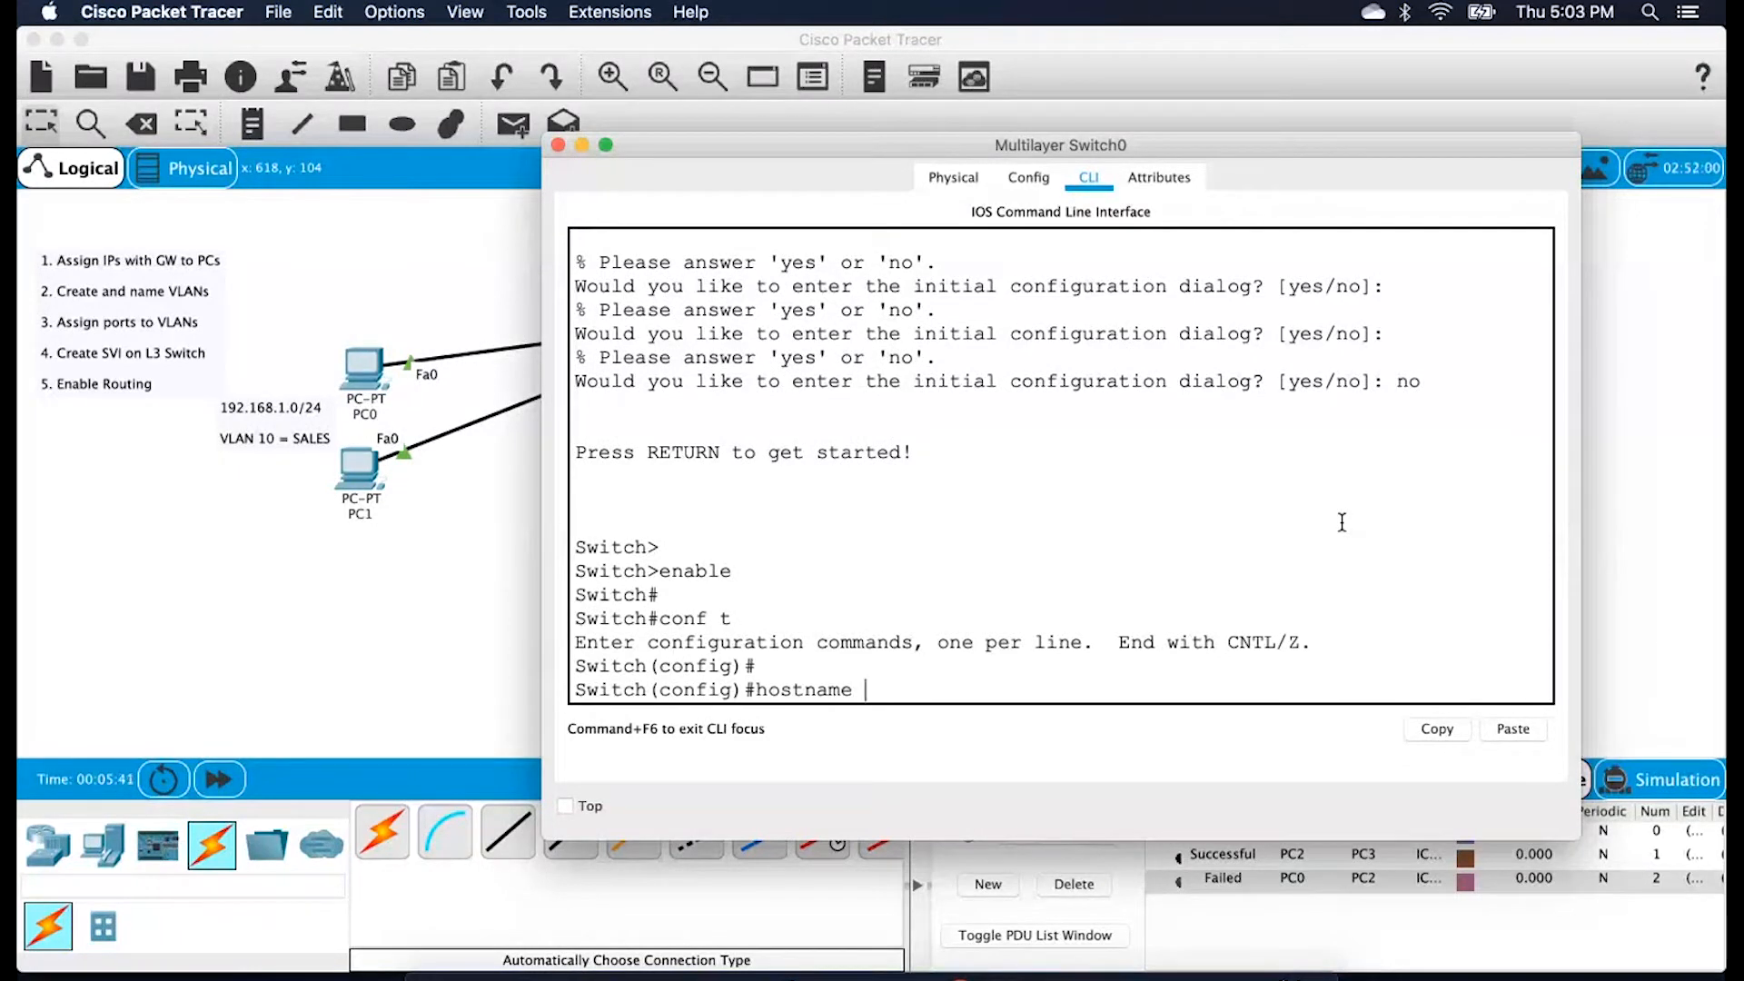
{"action": "type", "text": "MSL"}
{"action": "key", "text": "BackSpace"}
{"action": "key", "text": "BackSpace"}
{"action": "type", "text": "LS"}
{"action": "key", "text": "Return"}
{"action": "key", "text": "Return"}
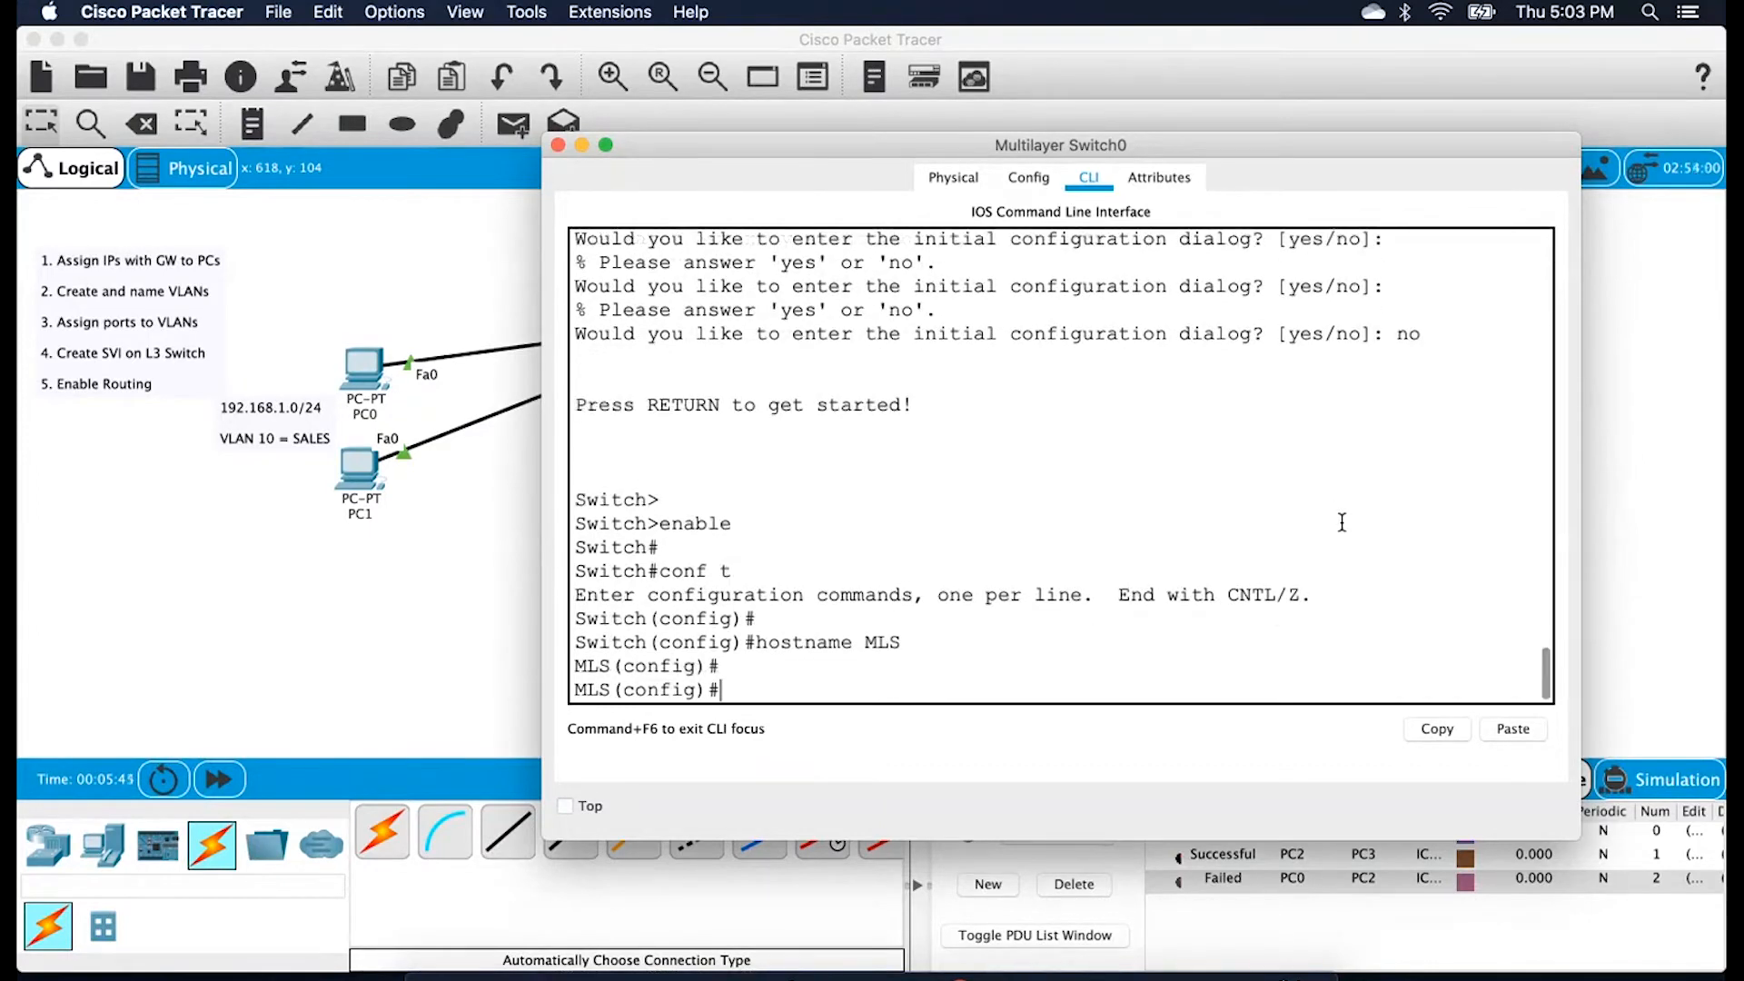
Create VLAN 10 on the switch, name it SALES and return to global configuration mode
{"action": "type", "text": "vlan 10"}
{"action": "key", "text": "Return"}
{"action": "type", "text": "name SALES"}
{"action": "key", "text": "Return"}
{"action": "type", "text": "exit"}
{"action": "key", "text": "Return"}
{"action": "key", "text": "Return"}
Create VLAN 20 on the switch, name it MARKETING and return to global configuration mode
{"action": "type", "text": "vl"}
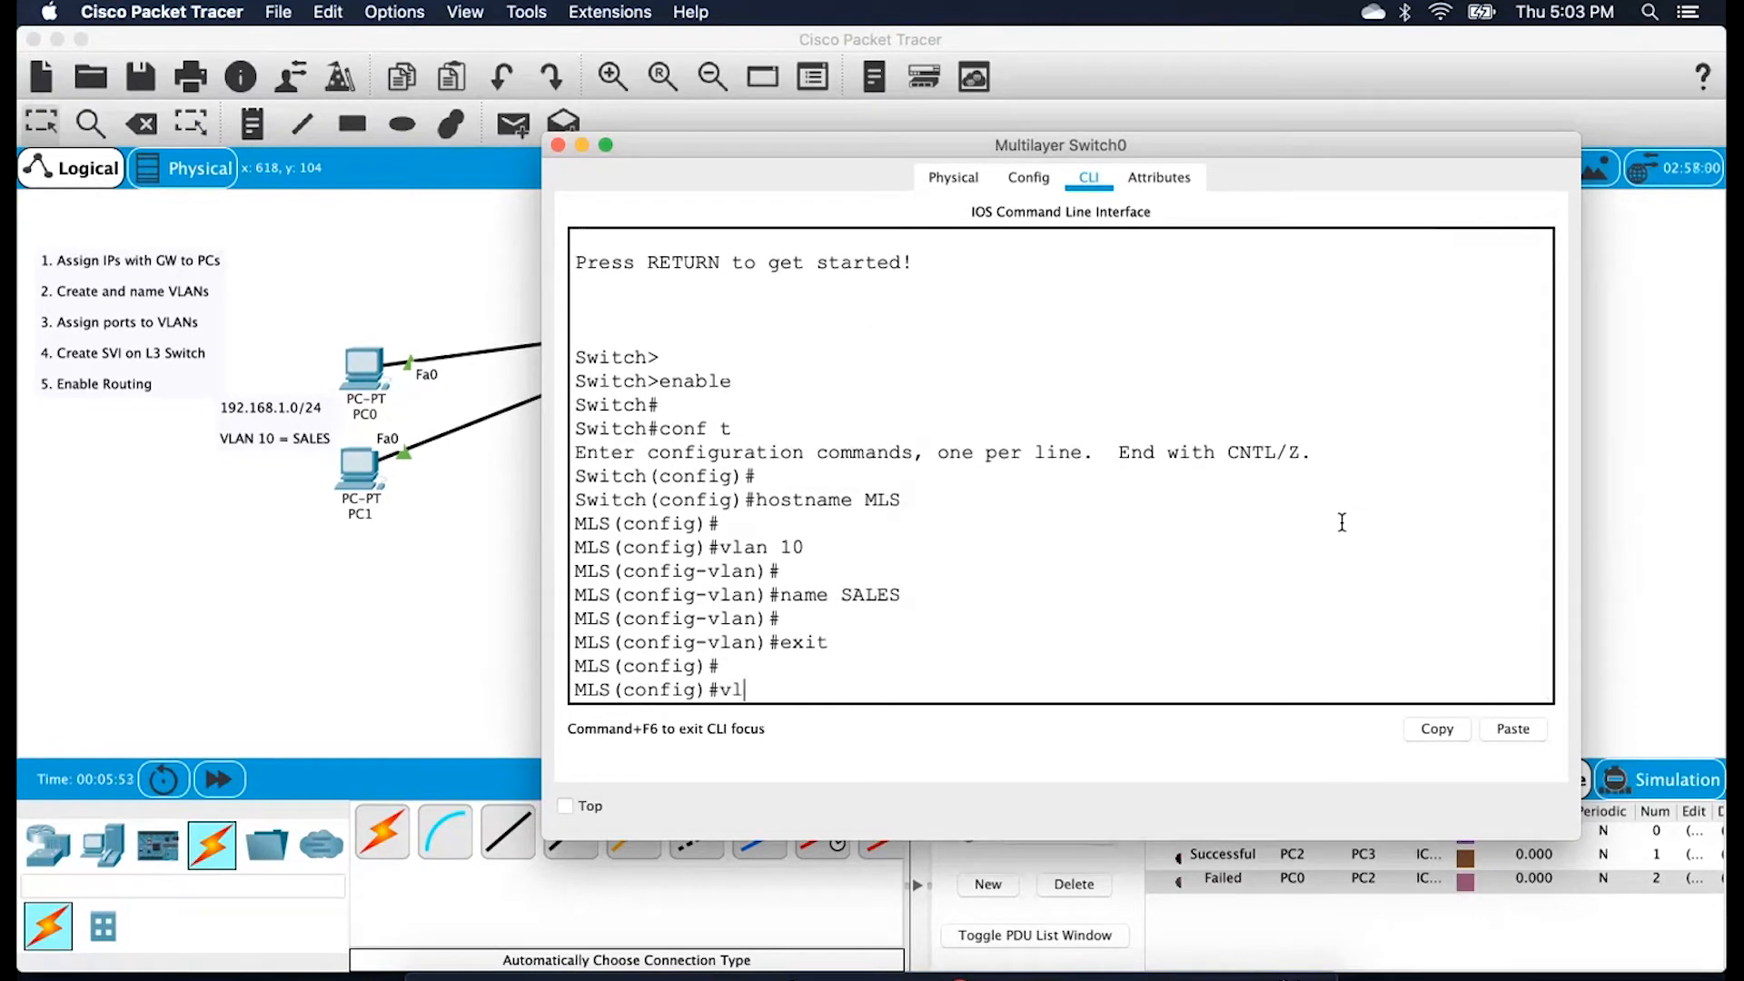
{"action": "type", "text": "an 20"}
{"action": "key", "text": "Return"}
{"action": "type", "text": "name MARKETING"}
{"action": "key", "text": "Return"}
{"action": "type", "text": "exit"}
{"action": "key", "text": "Return"}
{"action": "key", "text": "Return"}
Create VLAN 30 on the switch, name it HR and return to global configuration mode
{"action": "type", "text": "e"}
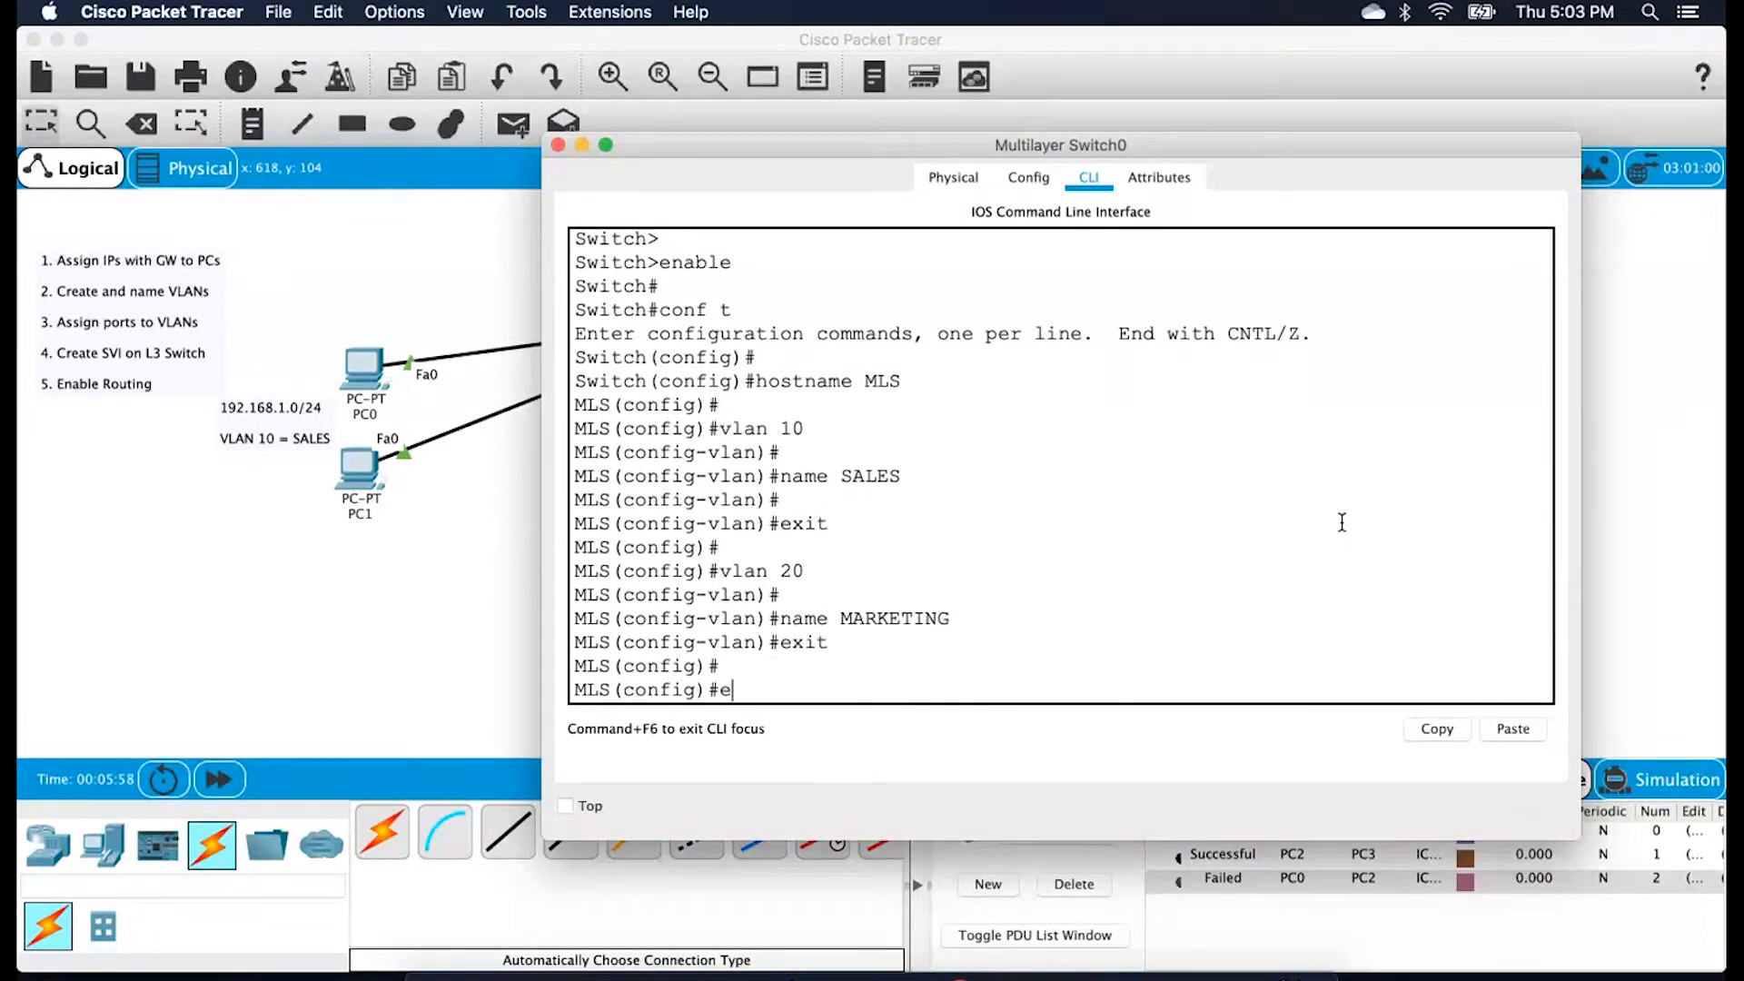
{"action": "key", "text": "BackSpace"}
{"action": "key", "text": "BackSpace"}
{"action": "type", "text": "vlan 30"}
{"action": "key", "text": "Return"}
{"action": "type", "text": "name HR"}
{"action": "key", "text": "Return"}
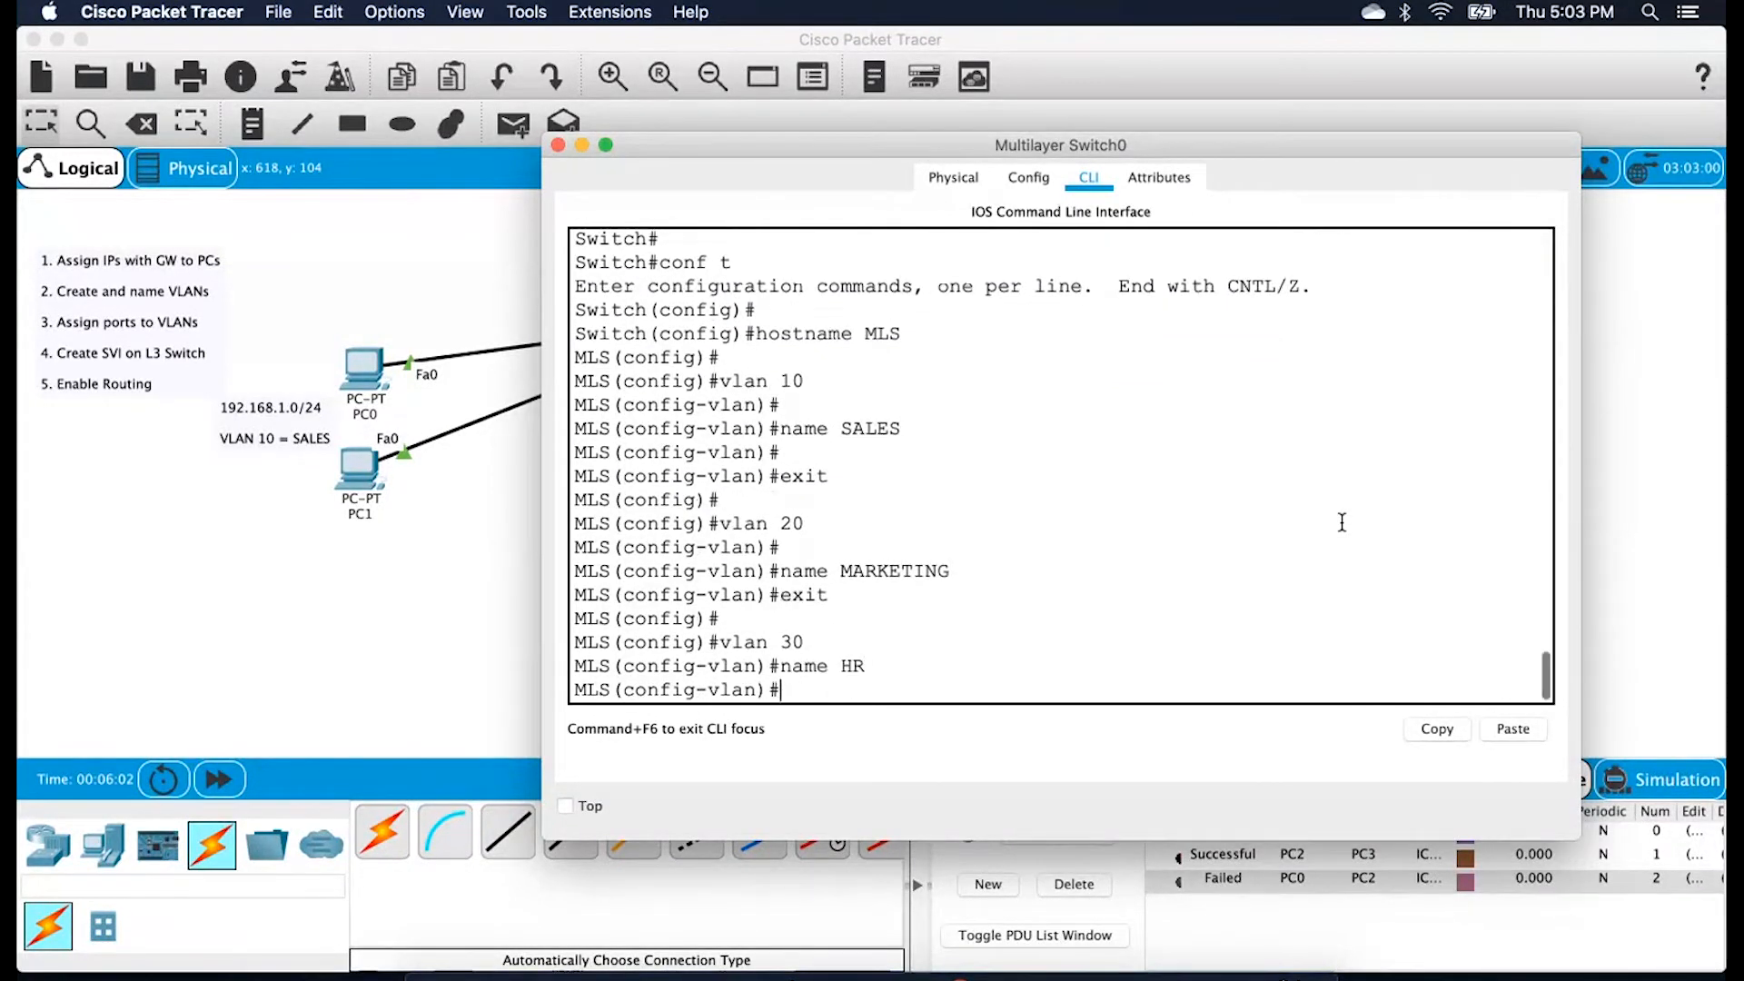
{"action": "key", "text": "Return"}
{"action": "type", "text": "exit"}
{"action": "key", "text": "Return"}
{"action": "key", "text": "Return"}
{"action": "key", "text": "Return"}
{"action": "key", "text": "Return"}
{"action": "key", "text": "Return"}
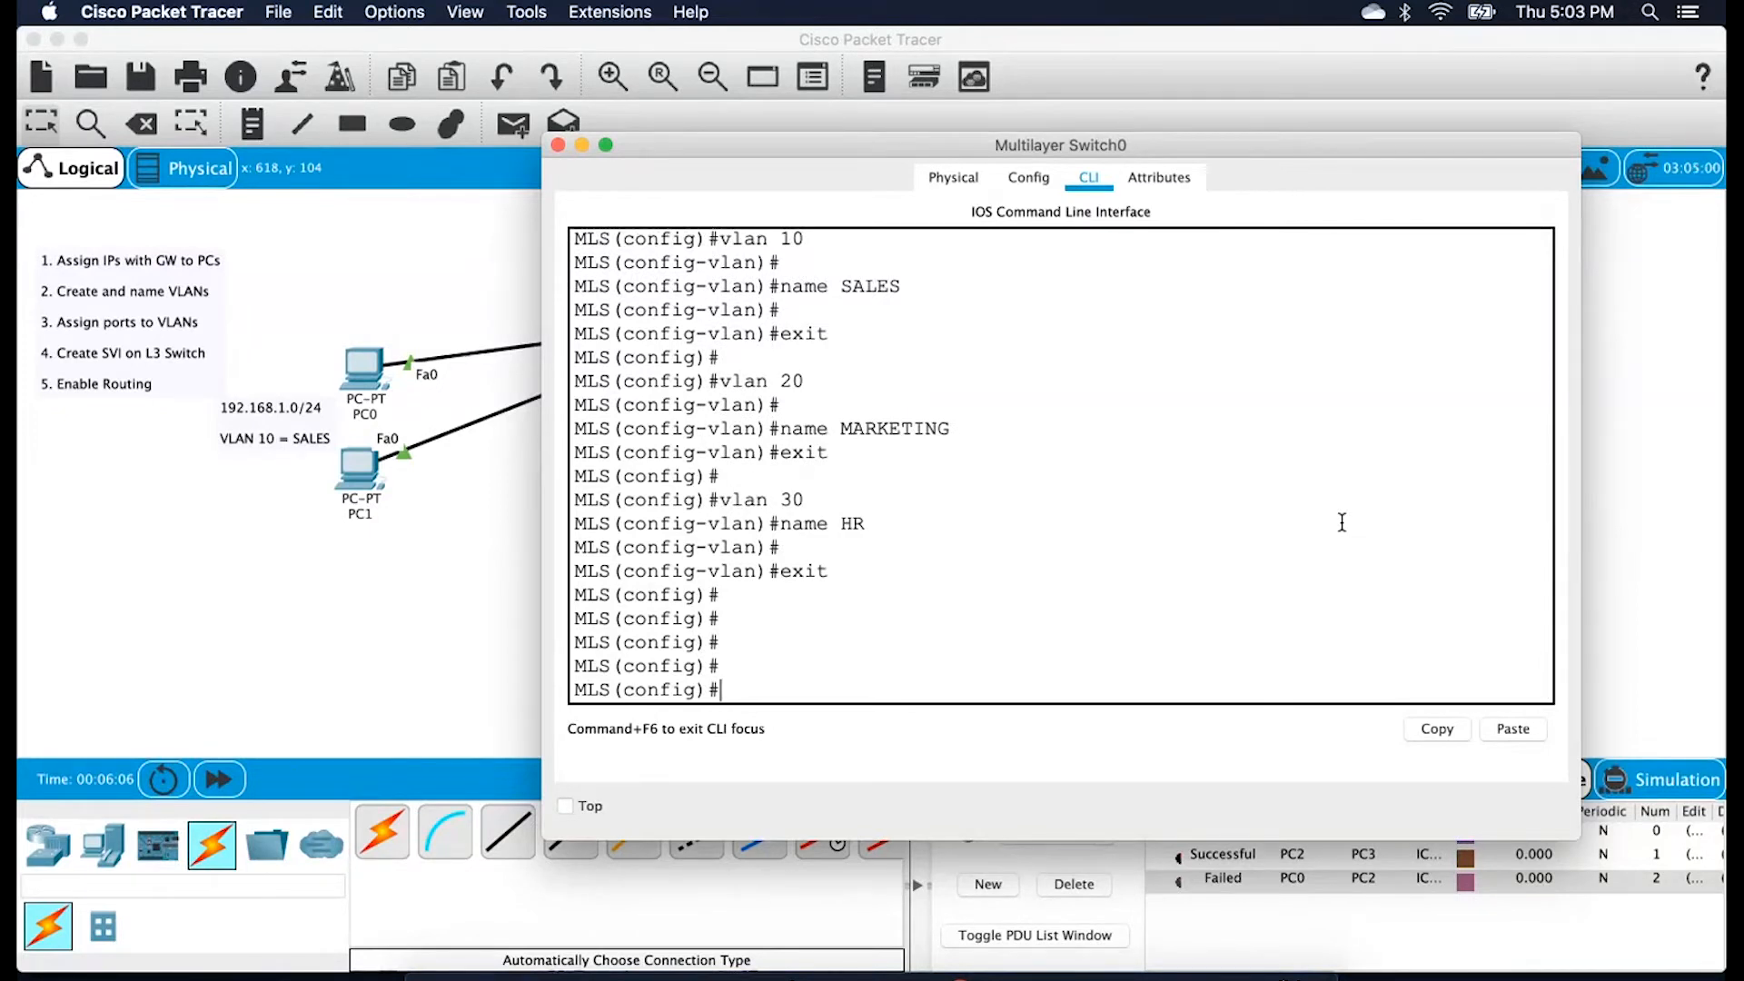
Run do show vlan brief from configuration mode and review the entries for VLANs 10, 20 and 30
{"action": "type", "text": "show vlan brief"}
{"action": "key", "text": "Return"}
{"action": "type", "text": "do show vlan brief"}
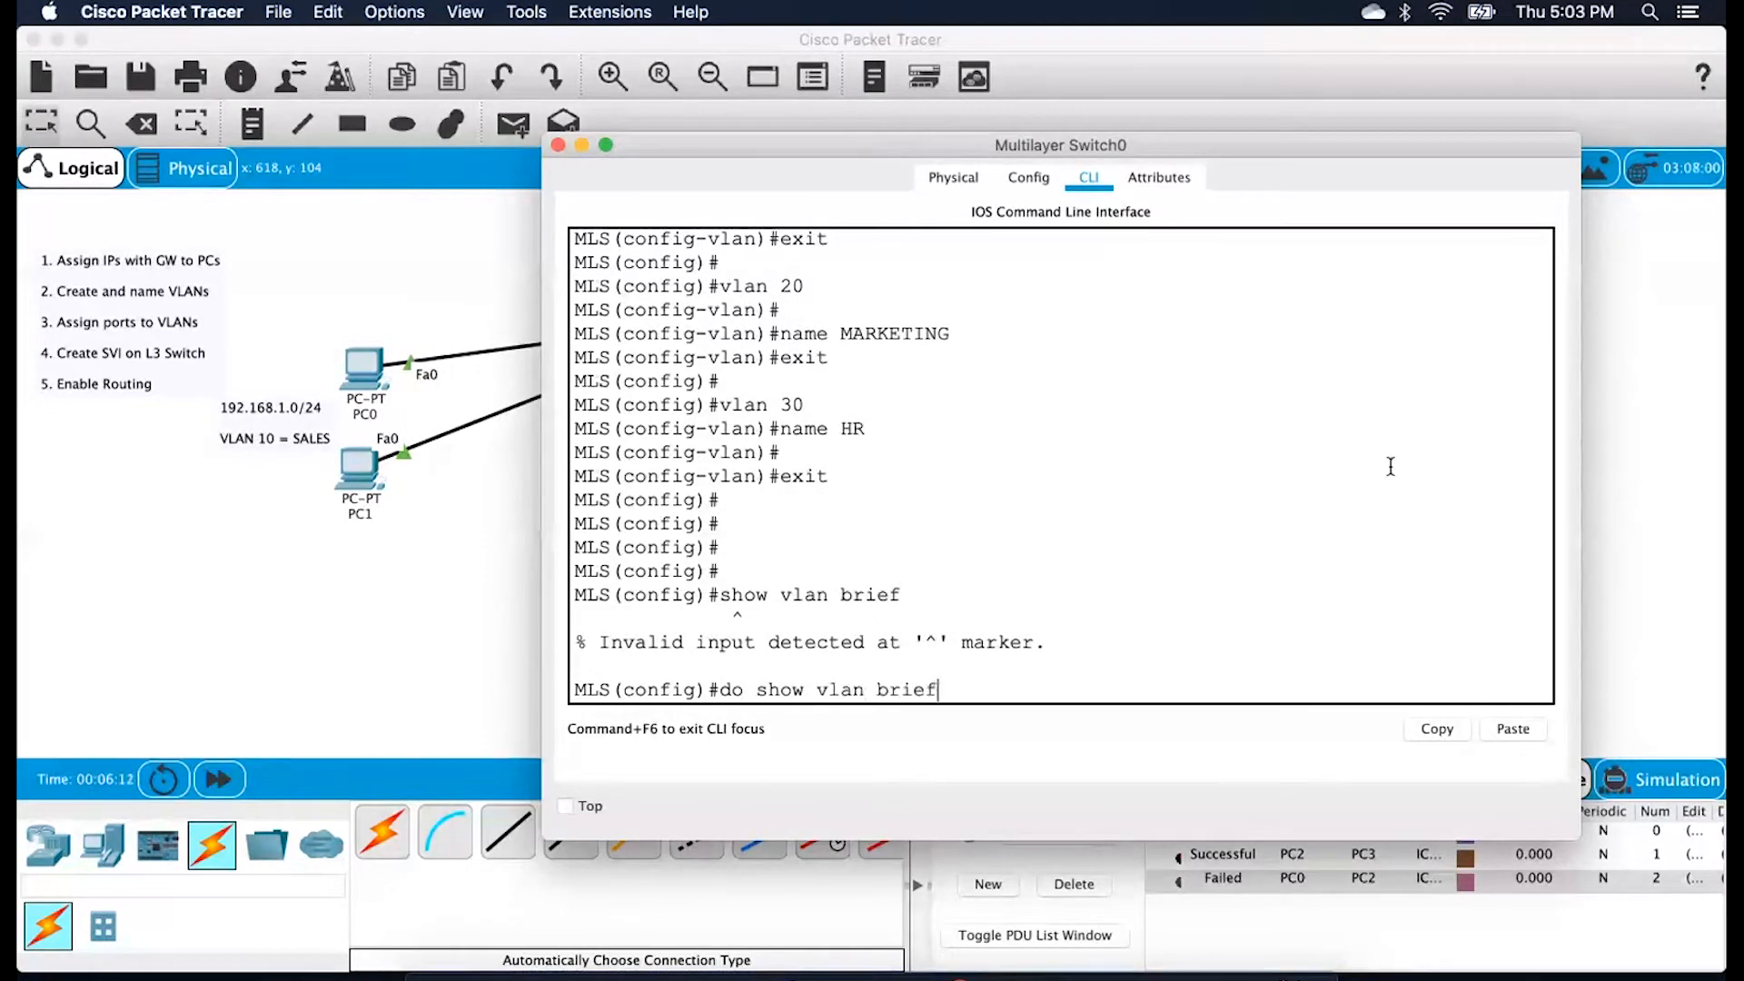
{"action": "key", "text": "Return"}
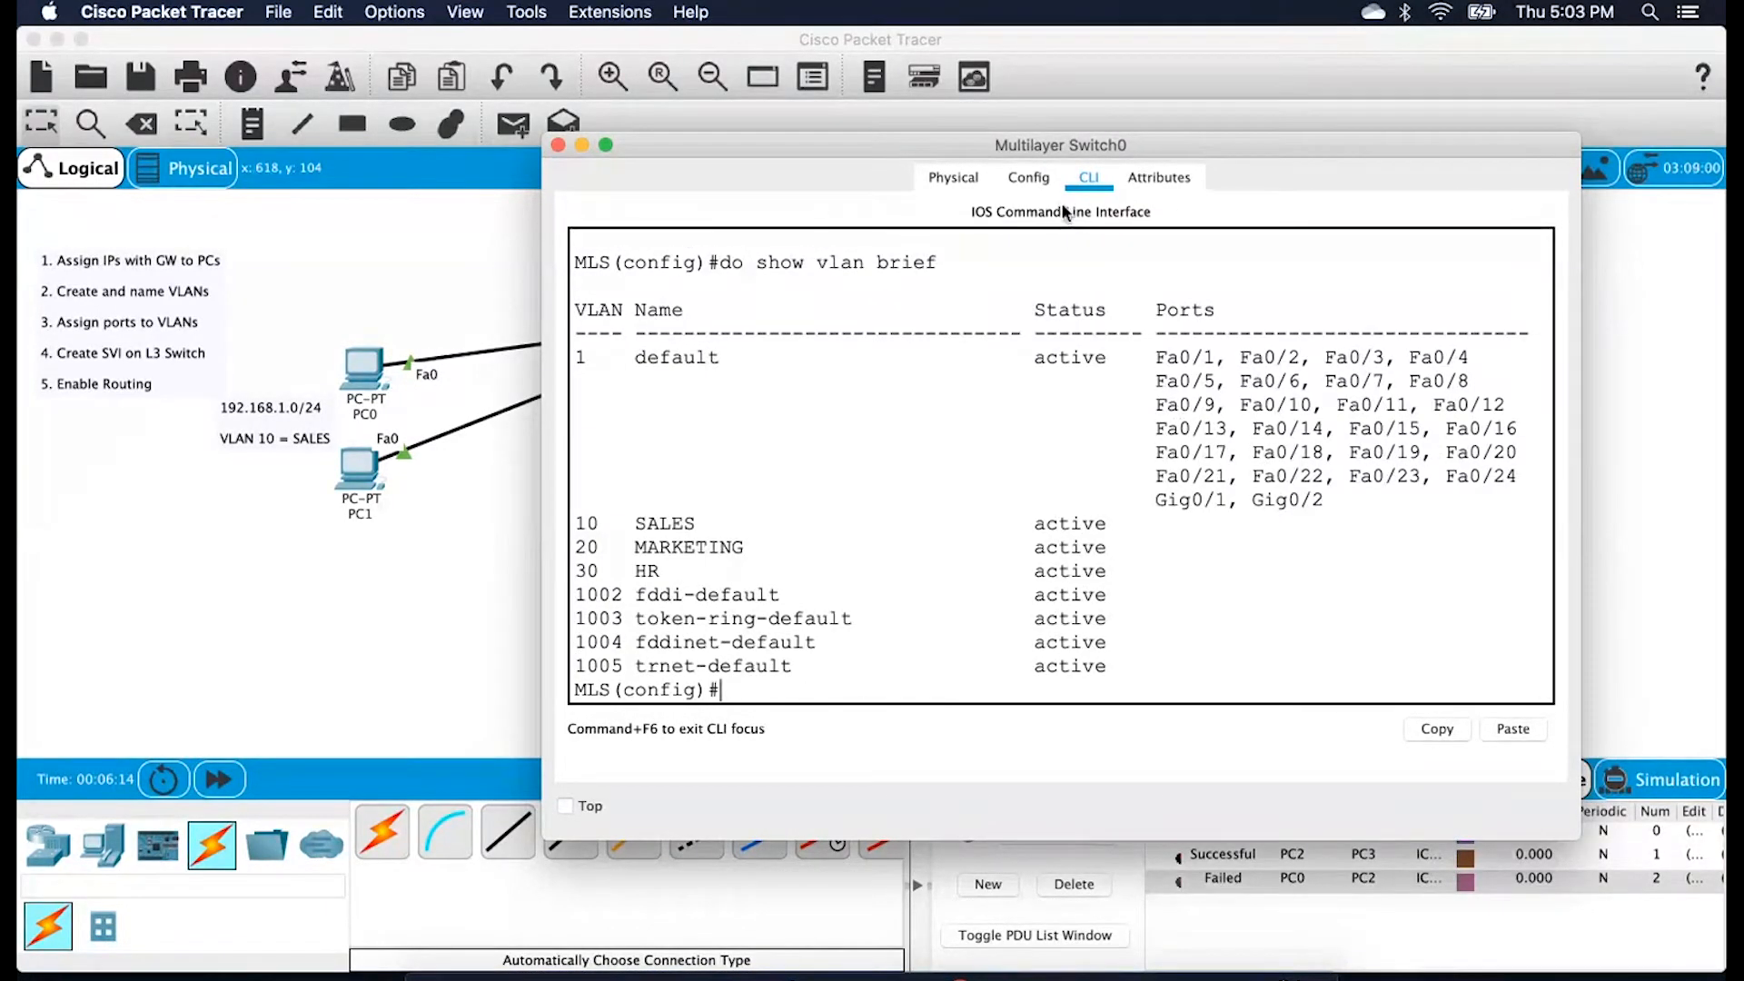
{"action": "left_click_drag", "start_coordinate": [941, 264], "coordinate": [670, 240]}
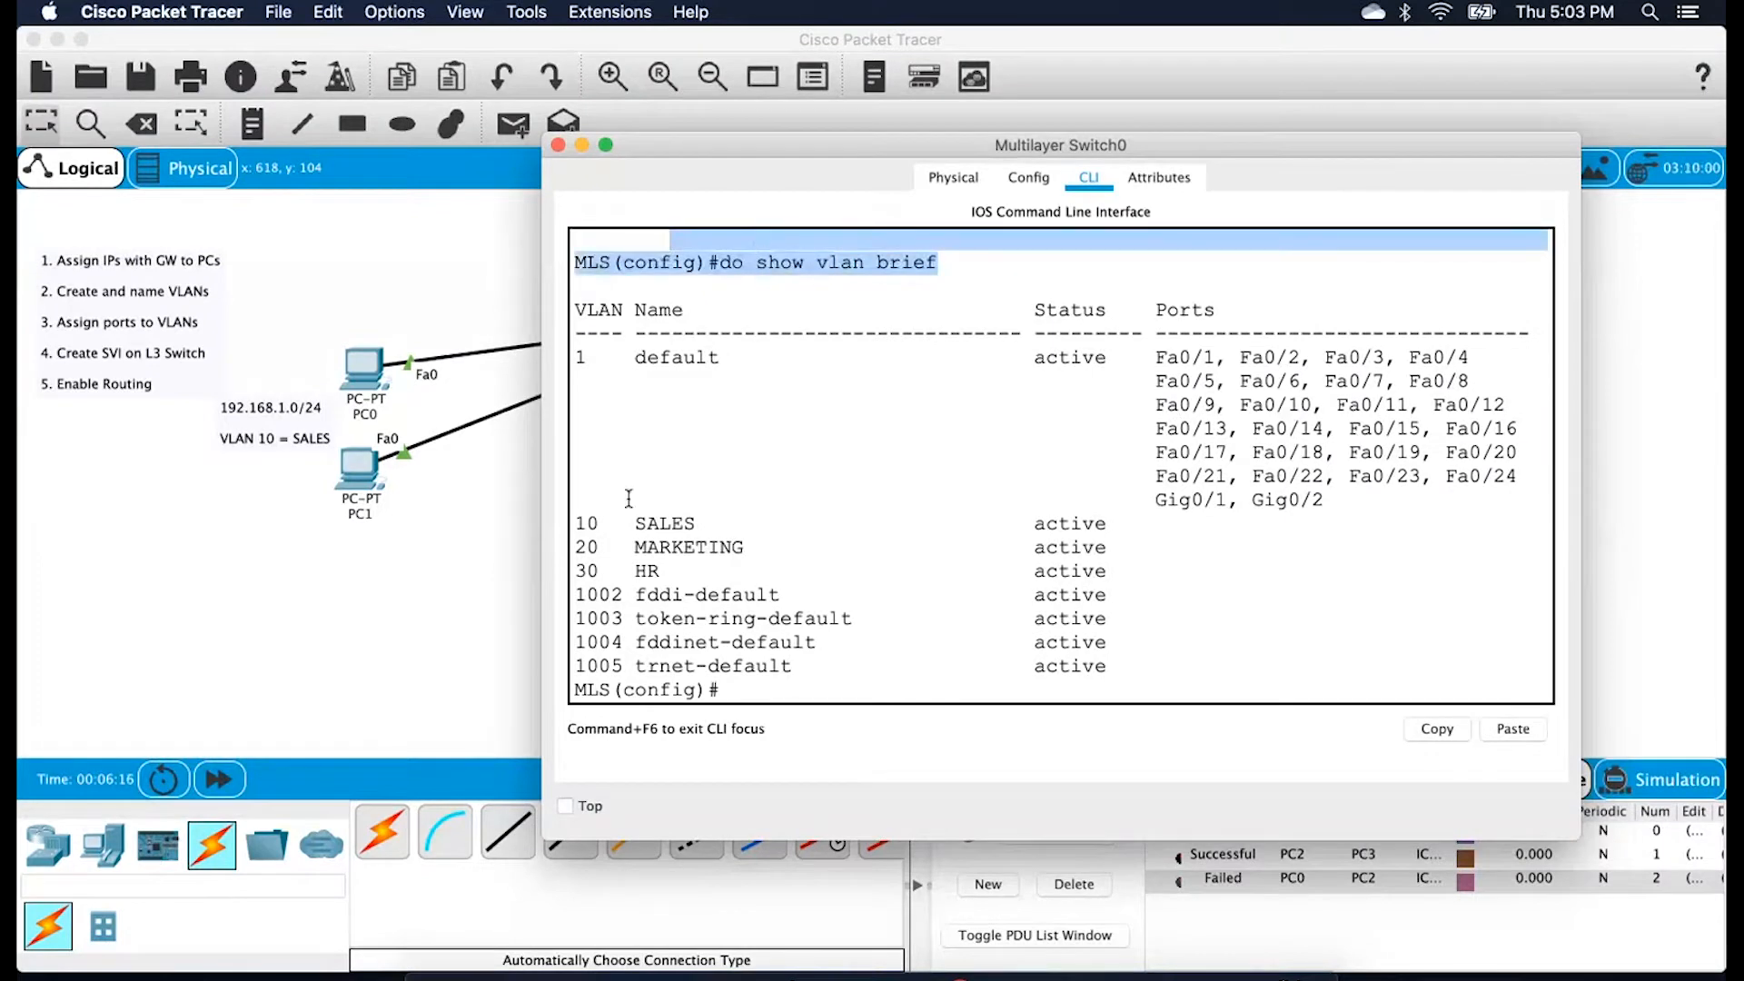
{"action": "left_click", "coordinate": [602, 527]}
{"action": "left_click_drag", "start_coordinate": [585, 525], "coordinate": [770, 575]}
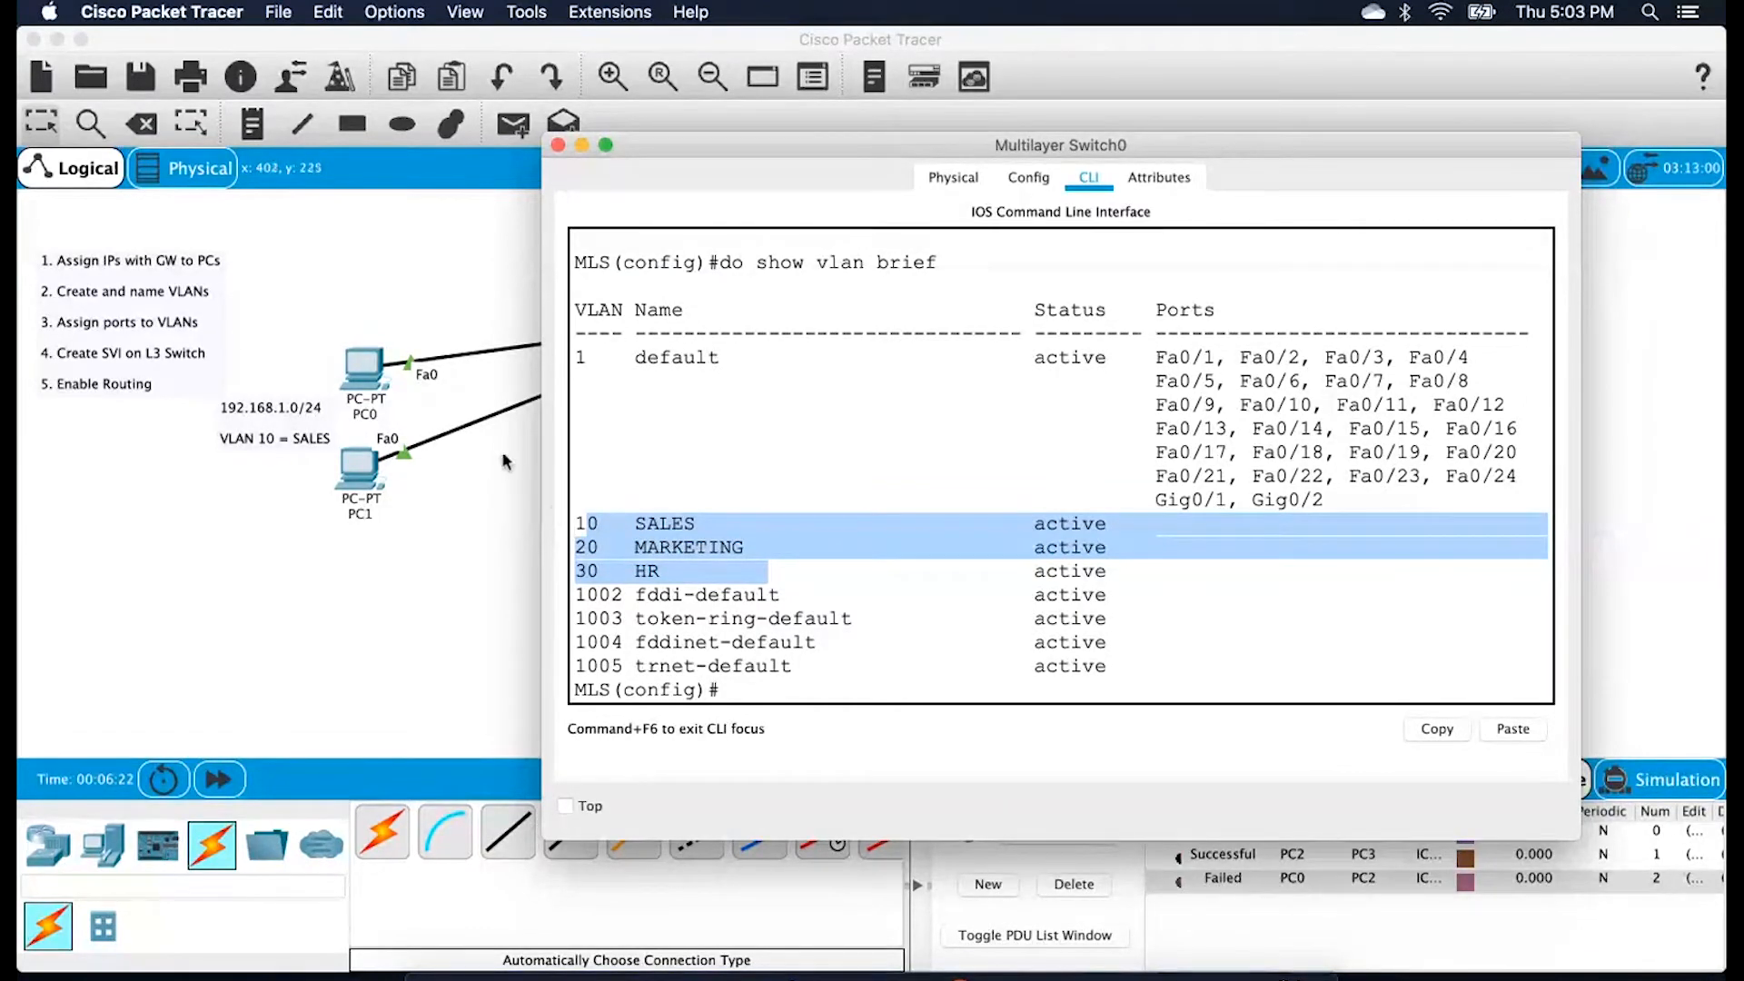
{"action": "left_click_drag", "start_coordinate": [816, 621], "coordinate": [817, 633]}
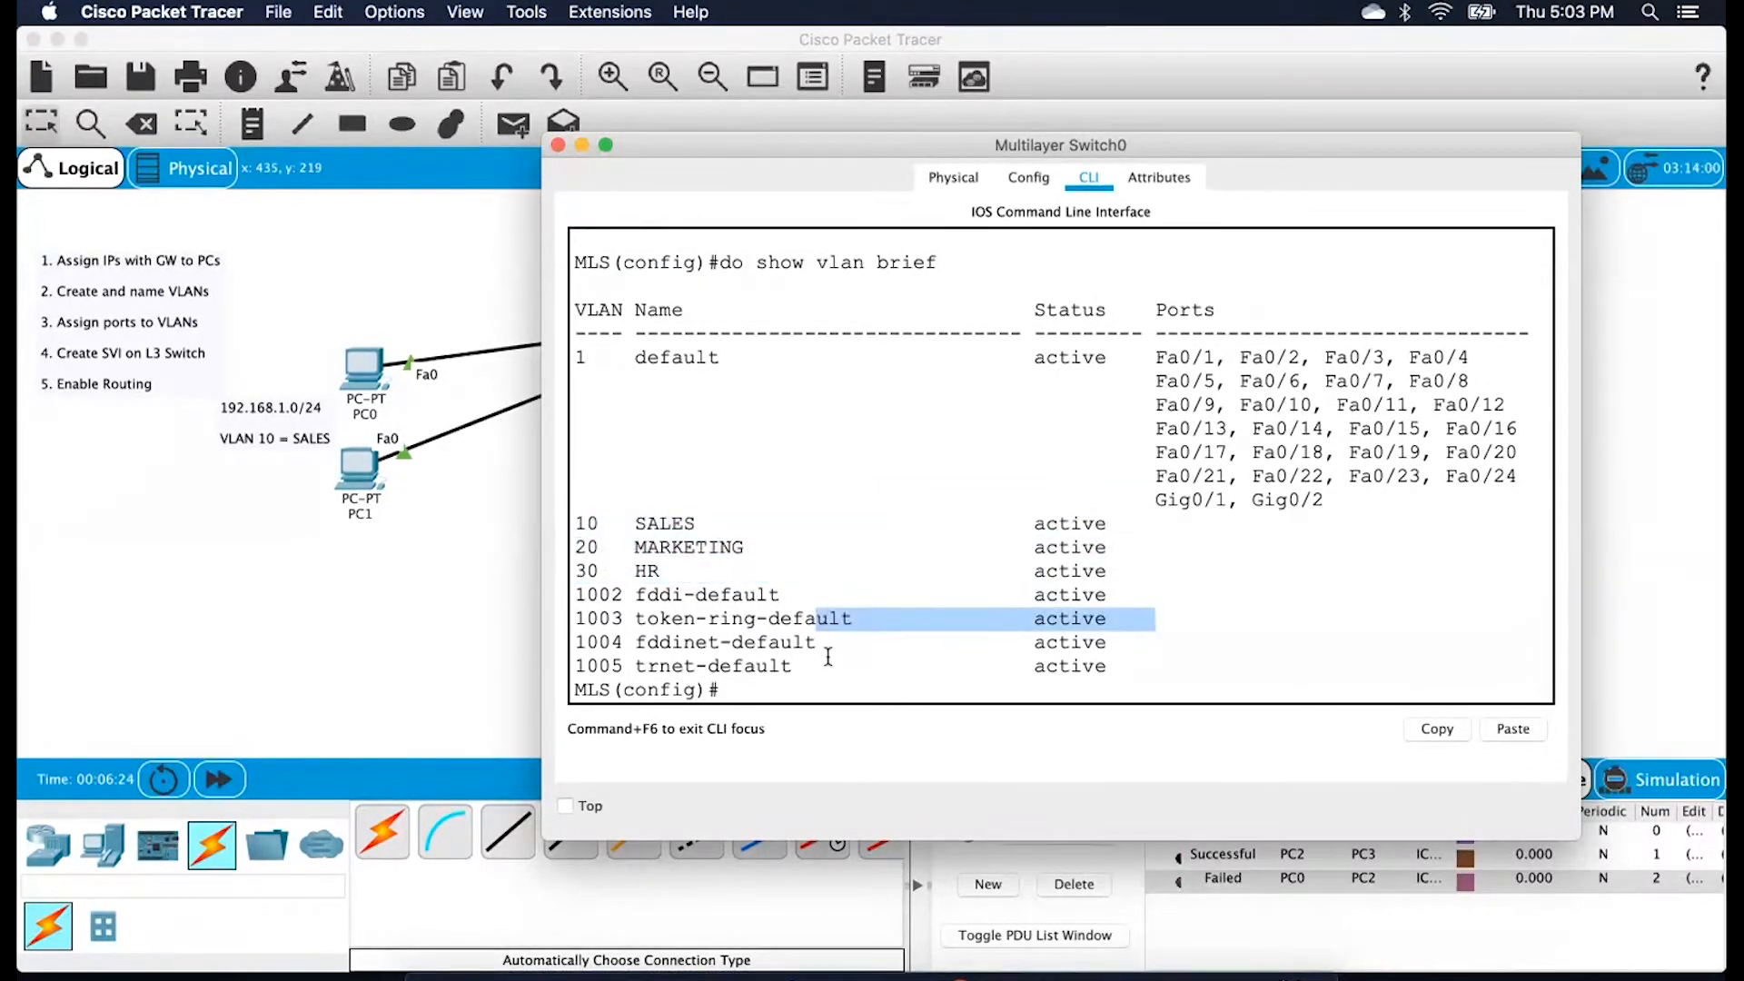
{"action": "left_click", "coordinate": [312, 643]}
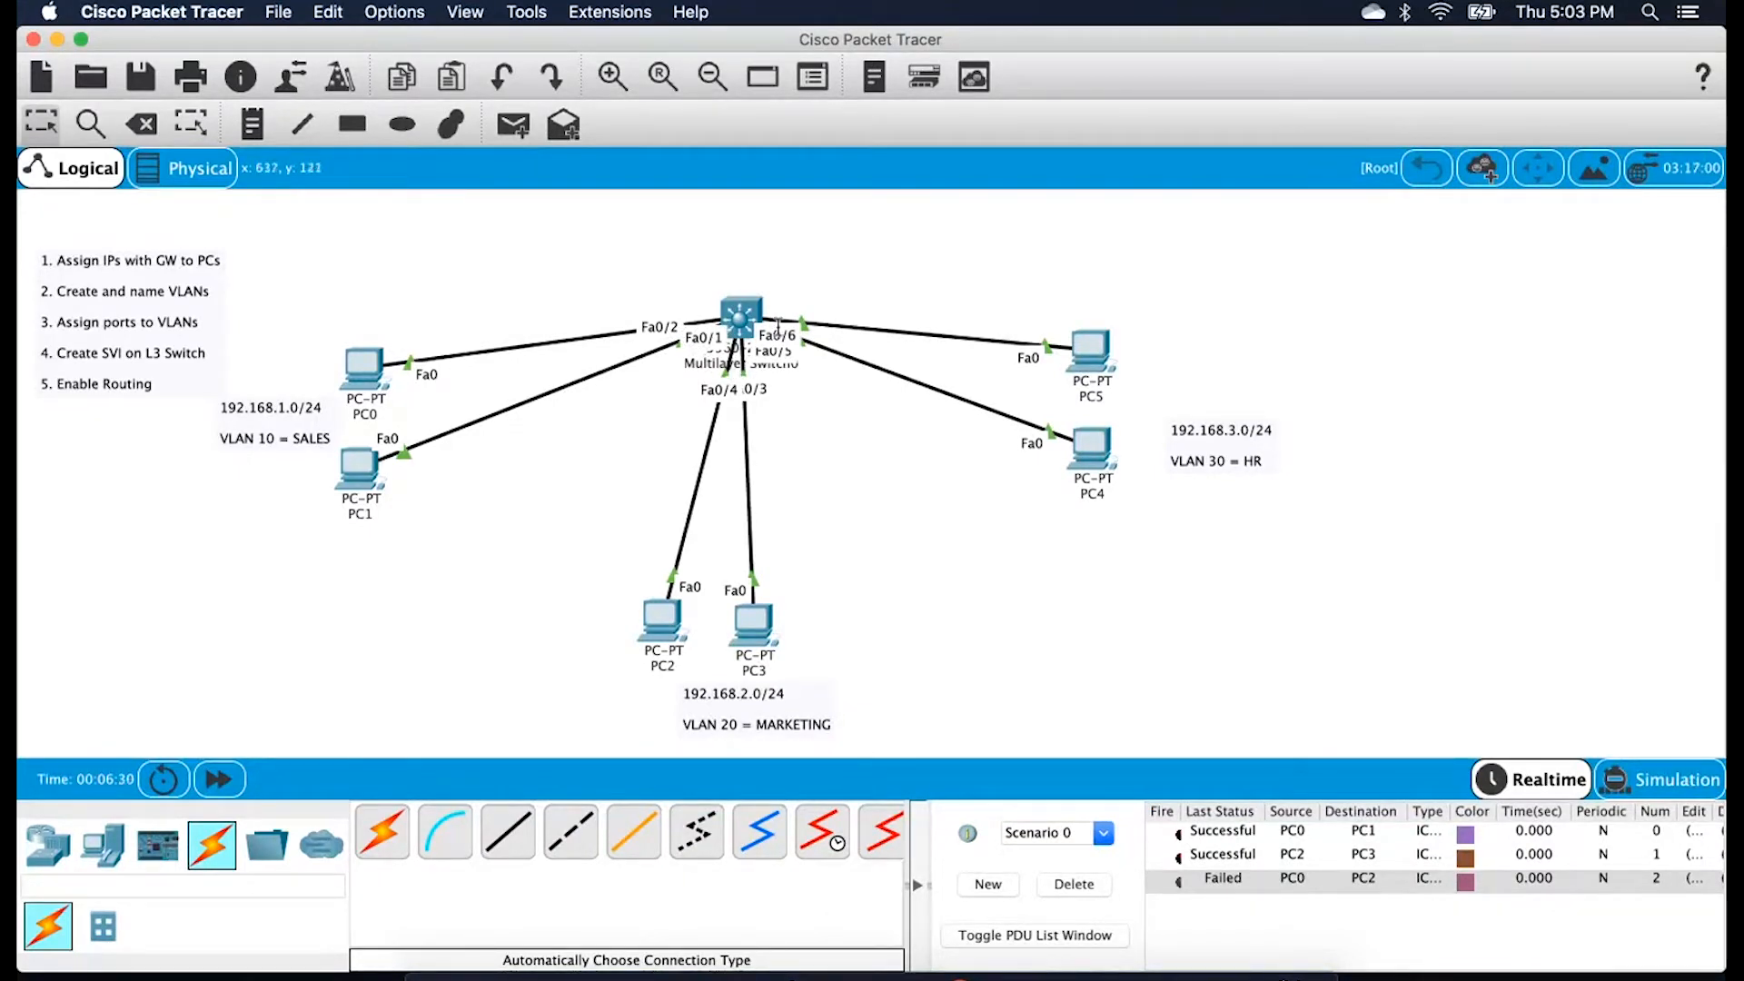
Assign the multilayer switch's interface range fa 0/1-2 to access VLAN 10
{"action": "left_click", "coordinate": [728, 306]}
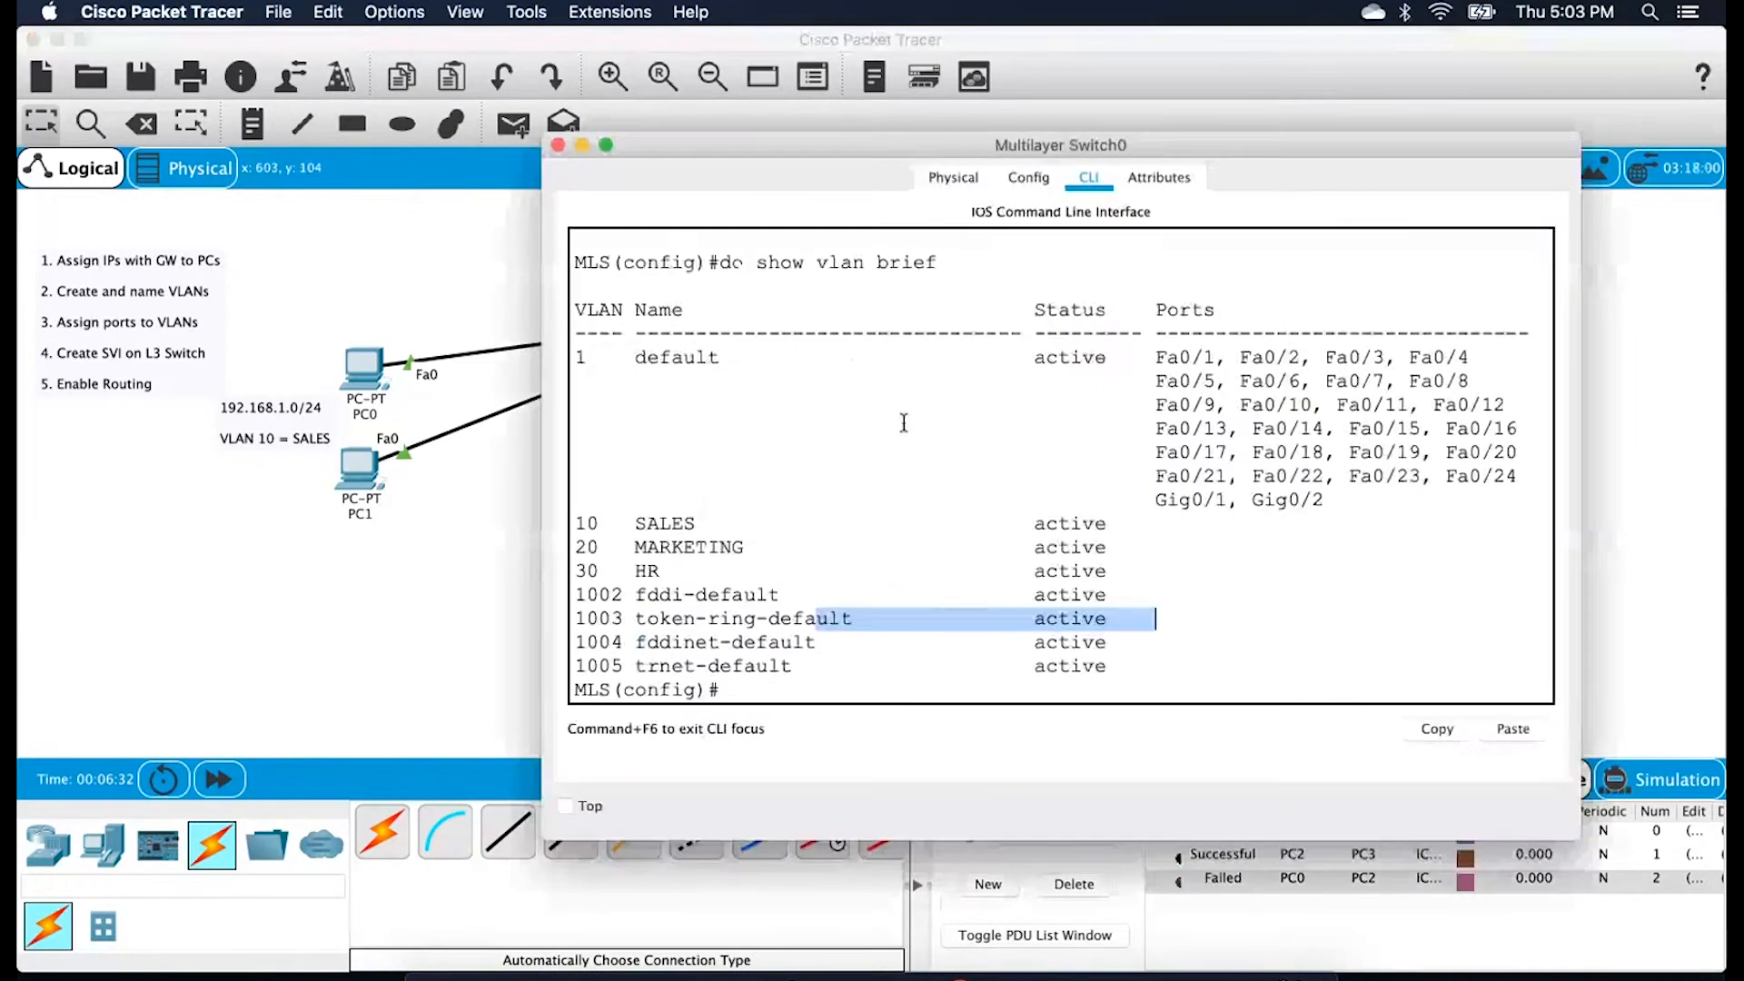
{"action": "key", "text": "Return"}
{"action": "key", "text": "Return"}
{"action": "type", "text": "interface rang"}
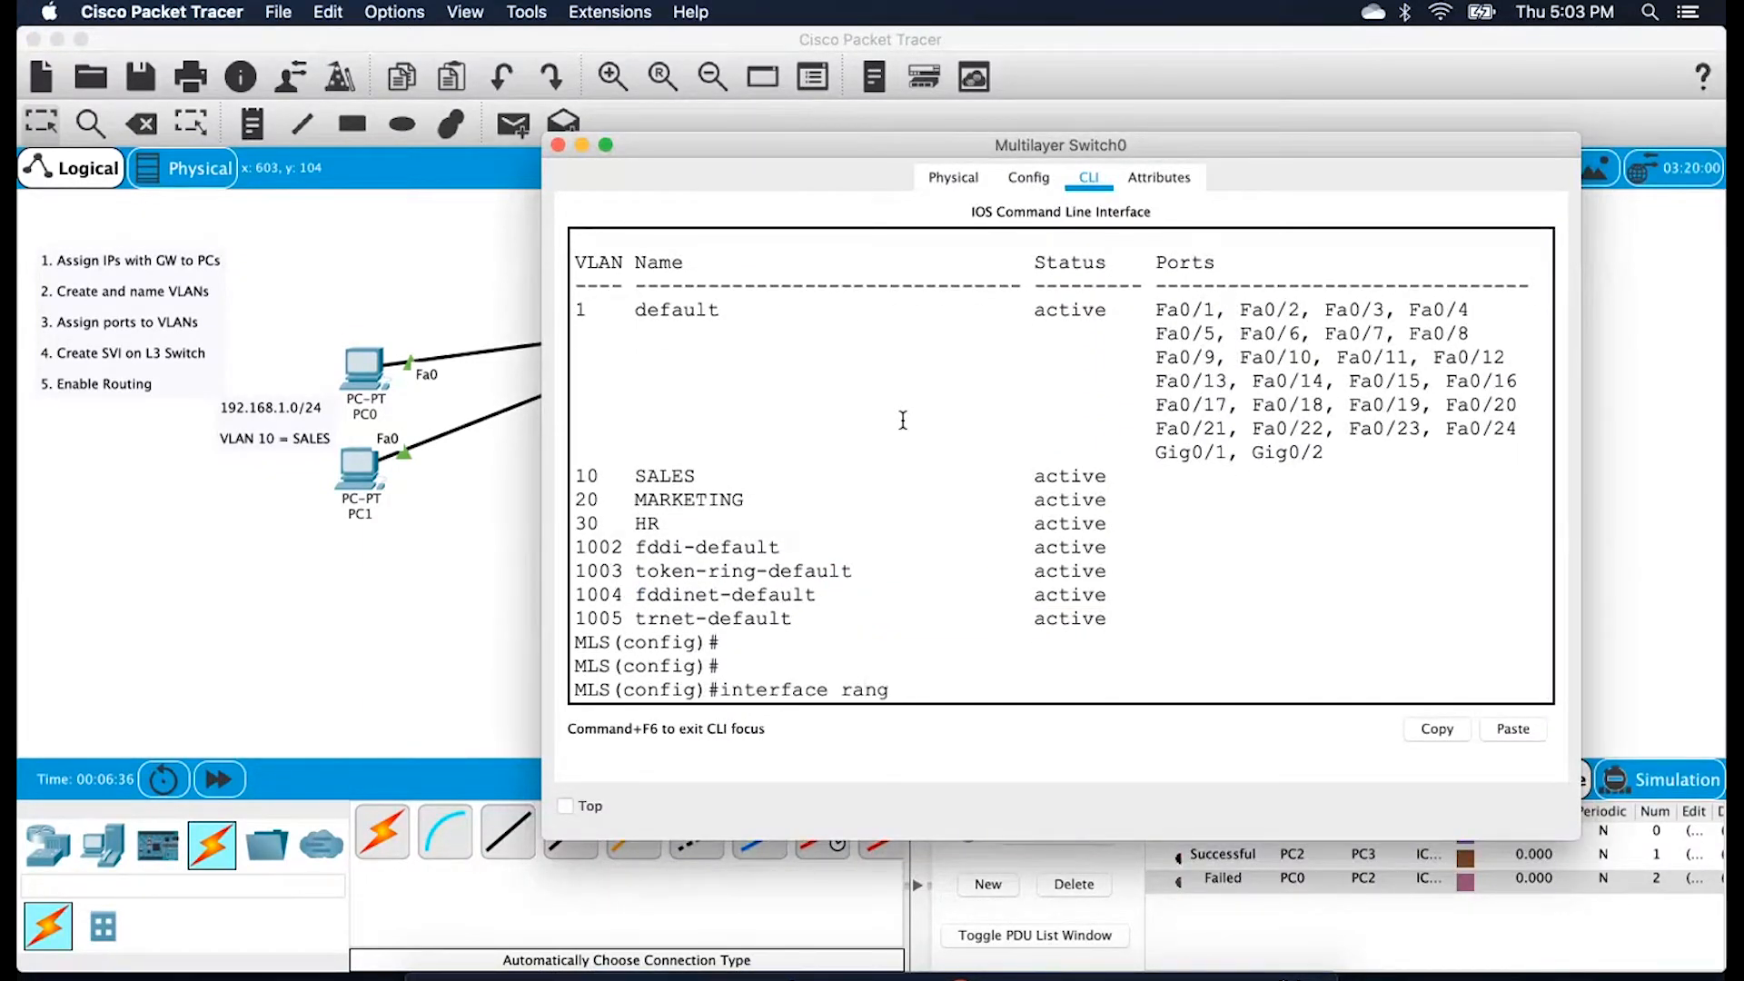
{"action": "type", "text": "e fa 0/1-2"}
{"action": "key", "text": "Return"}
{"action": "key", "text": "Return"}
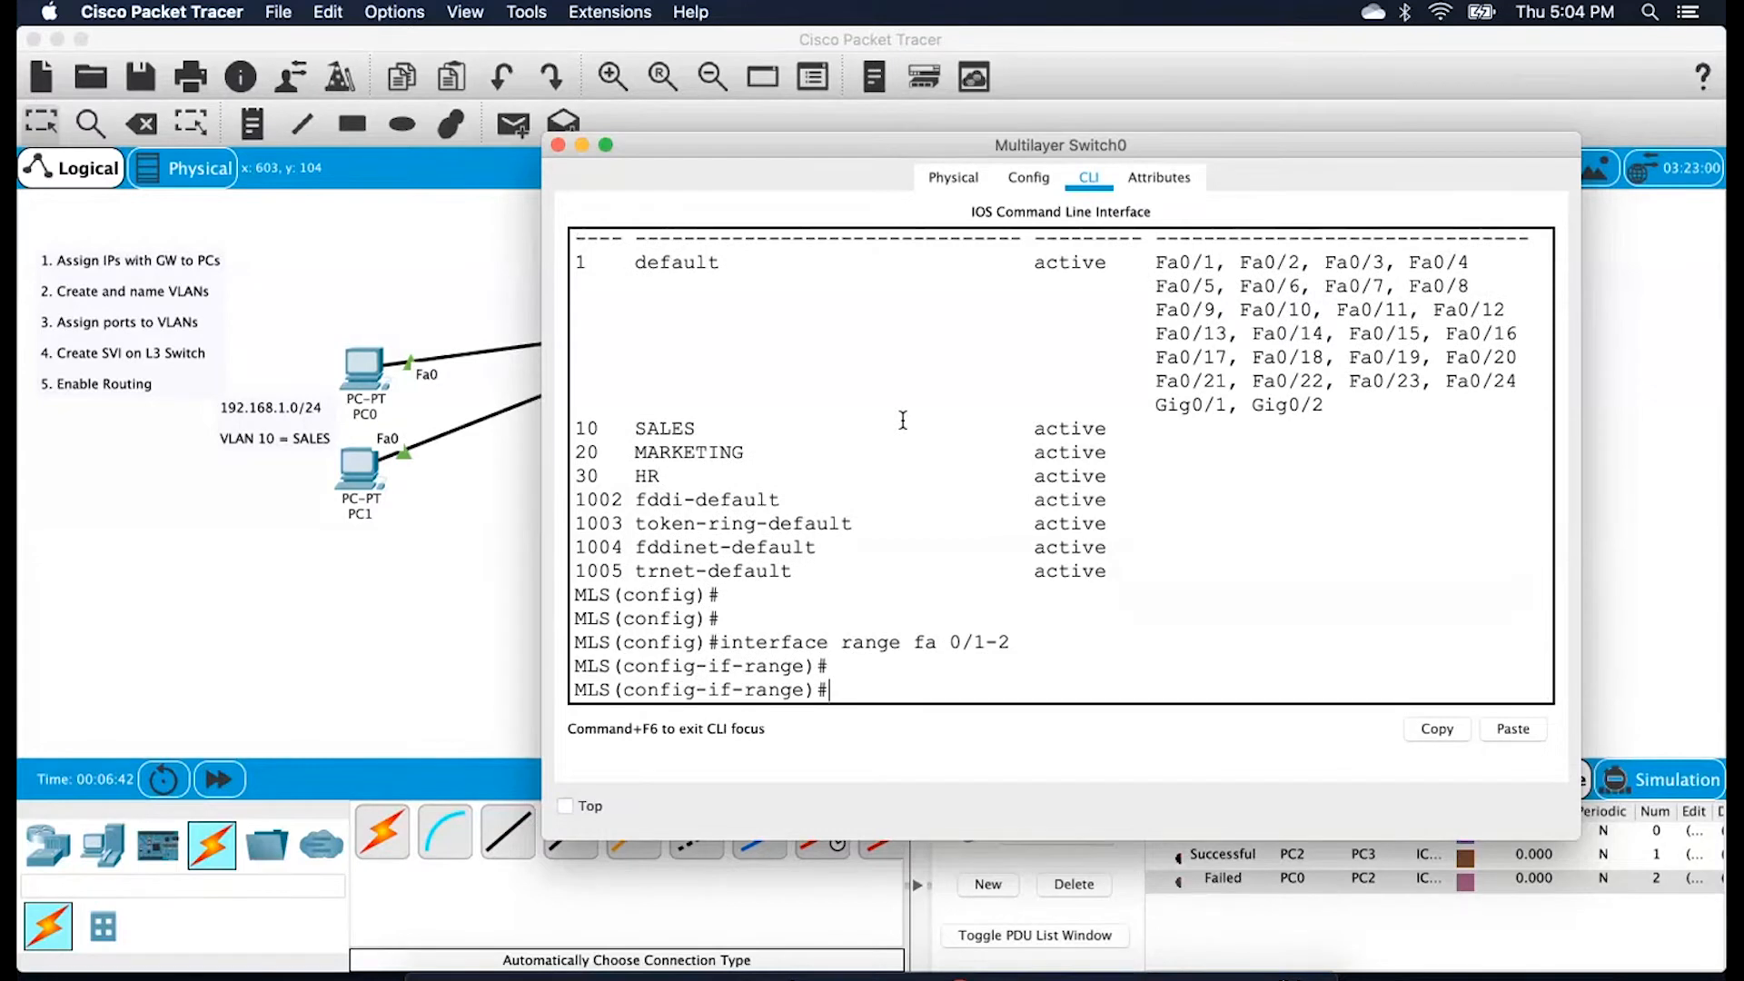
{"action": "type", "text": "switchport acce"}
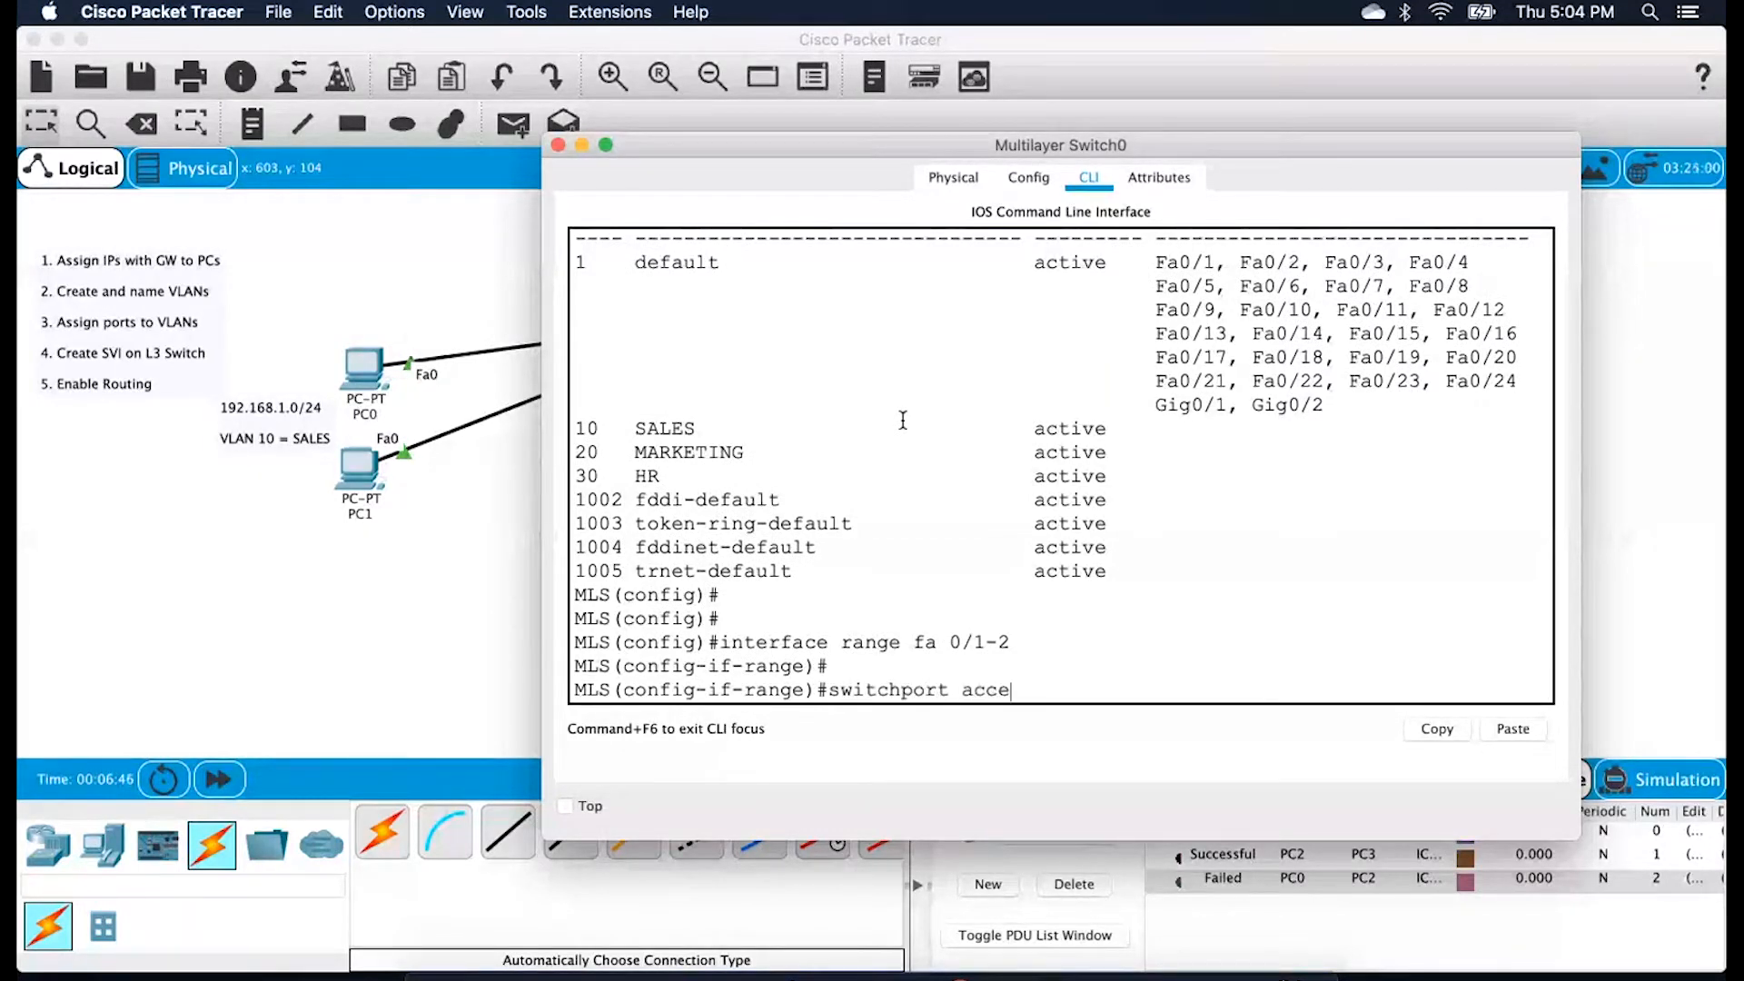
{"action": "type", "text": "ss vlan 10"}
{"action": "key", "text": "Return"}
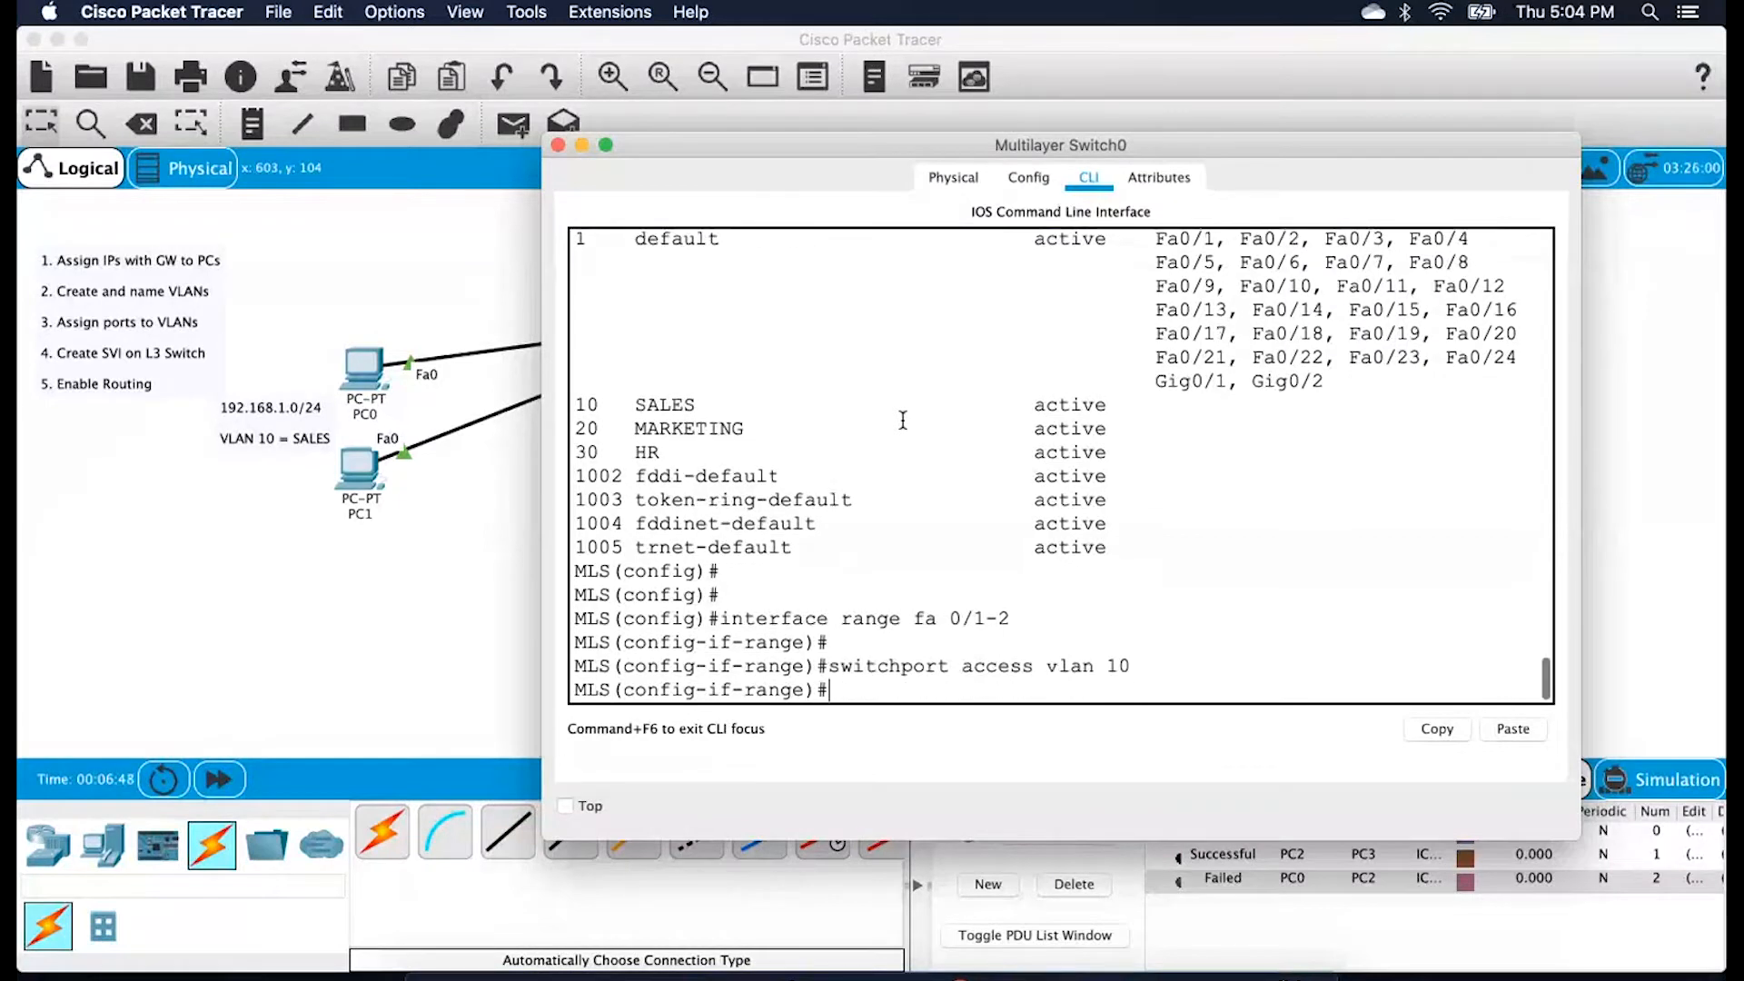
Assign the multilayer switch's interface range fa 0/2-3 to access VLAN 20 and return to global configuration mode
{"action": "type", "text": "exit"}
{"action": "key", "text": "Return"}
{"action": "type", "text": "i"}
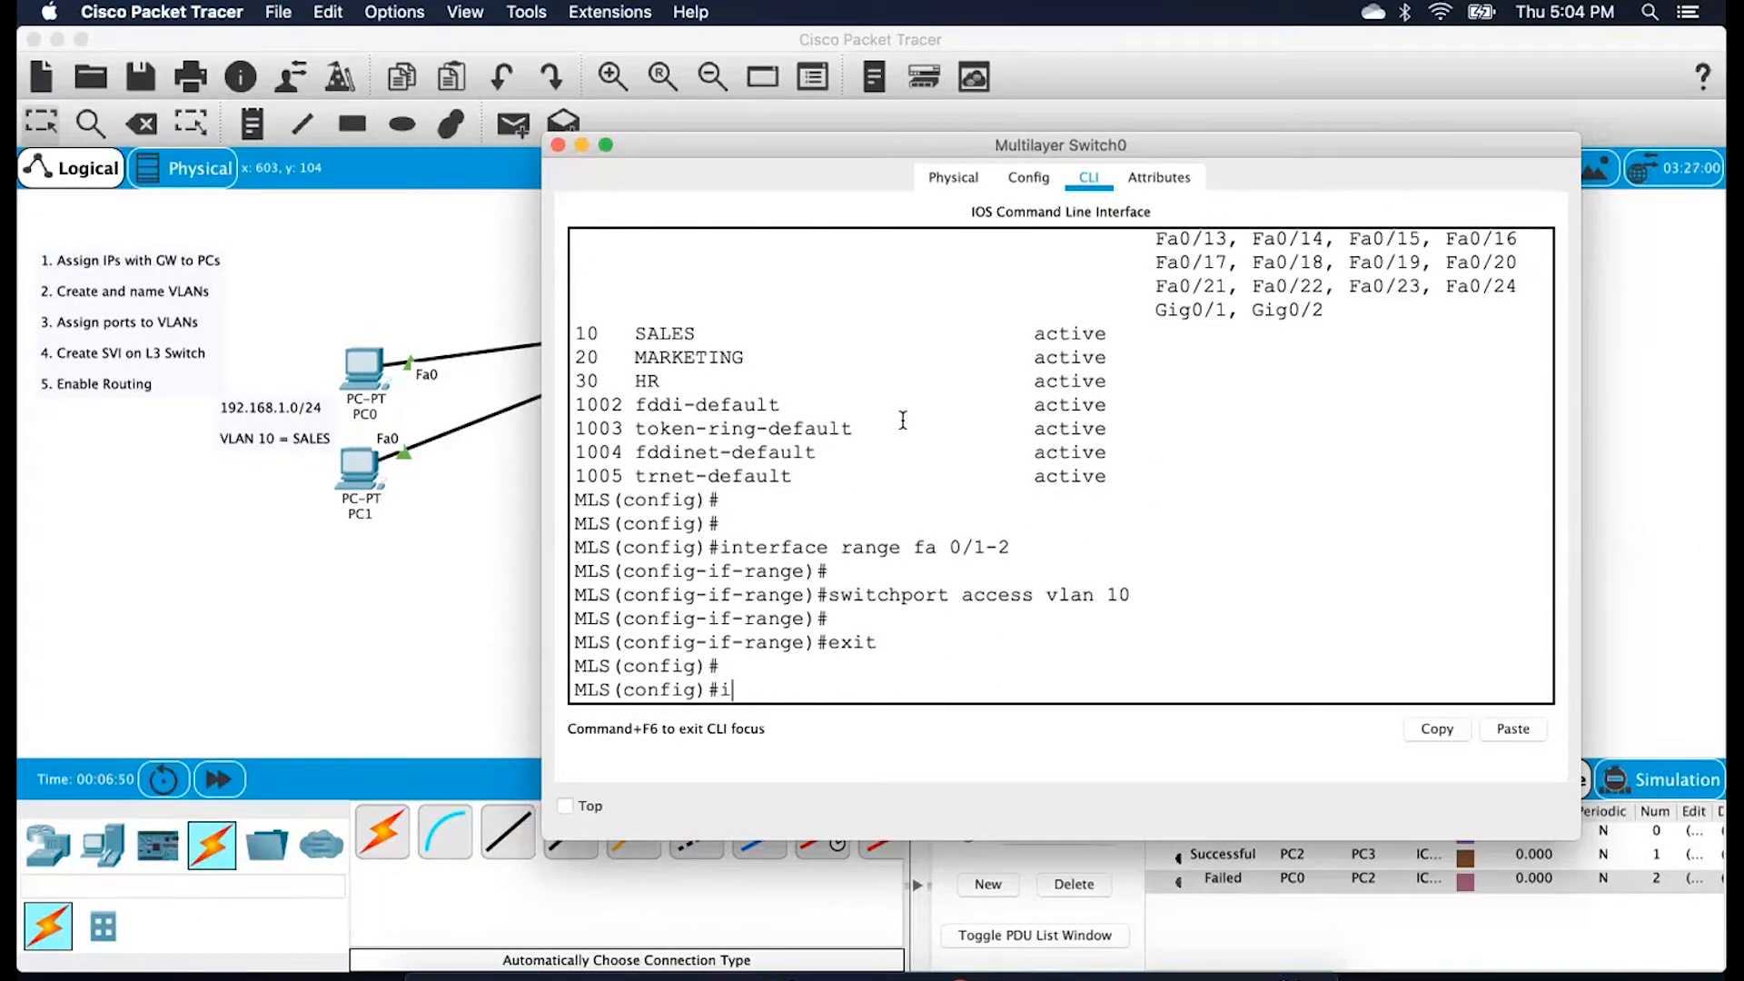
{"action": "type", "text": "nterface range fa"}
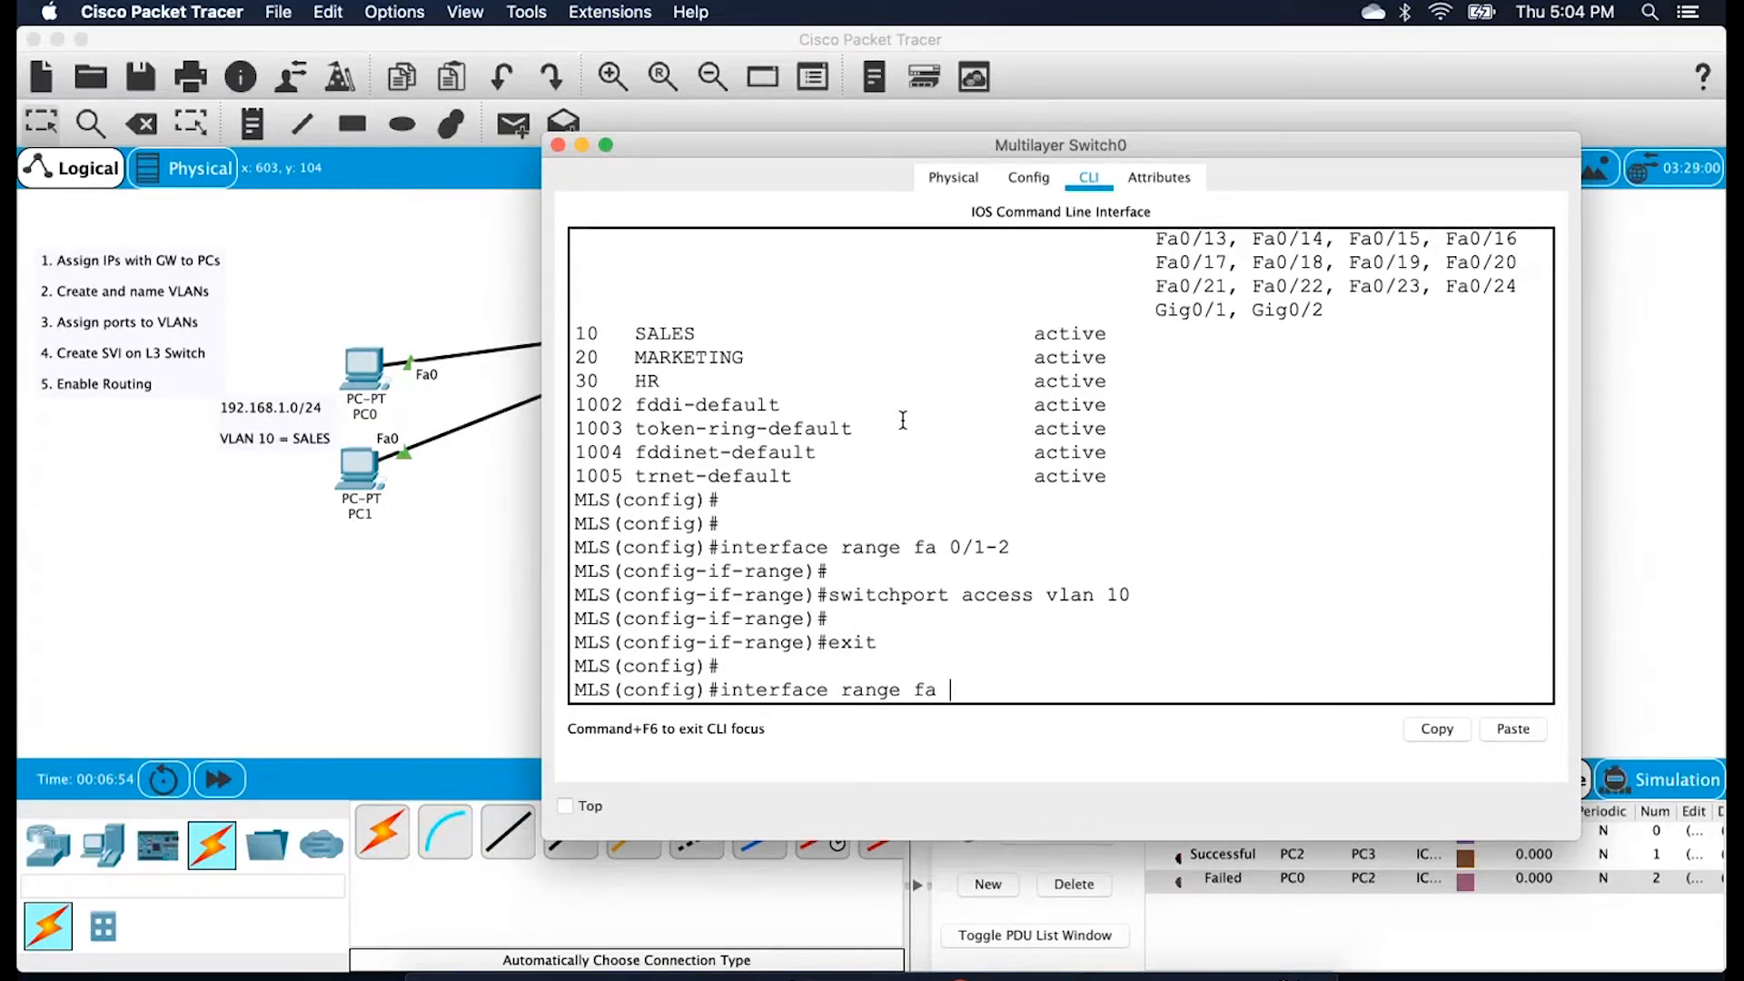
{"action": "type", "text": " 0/203"}
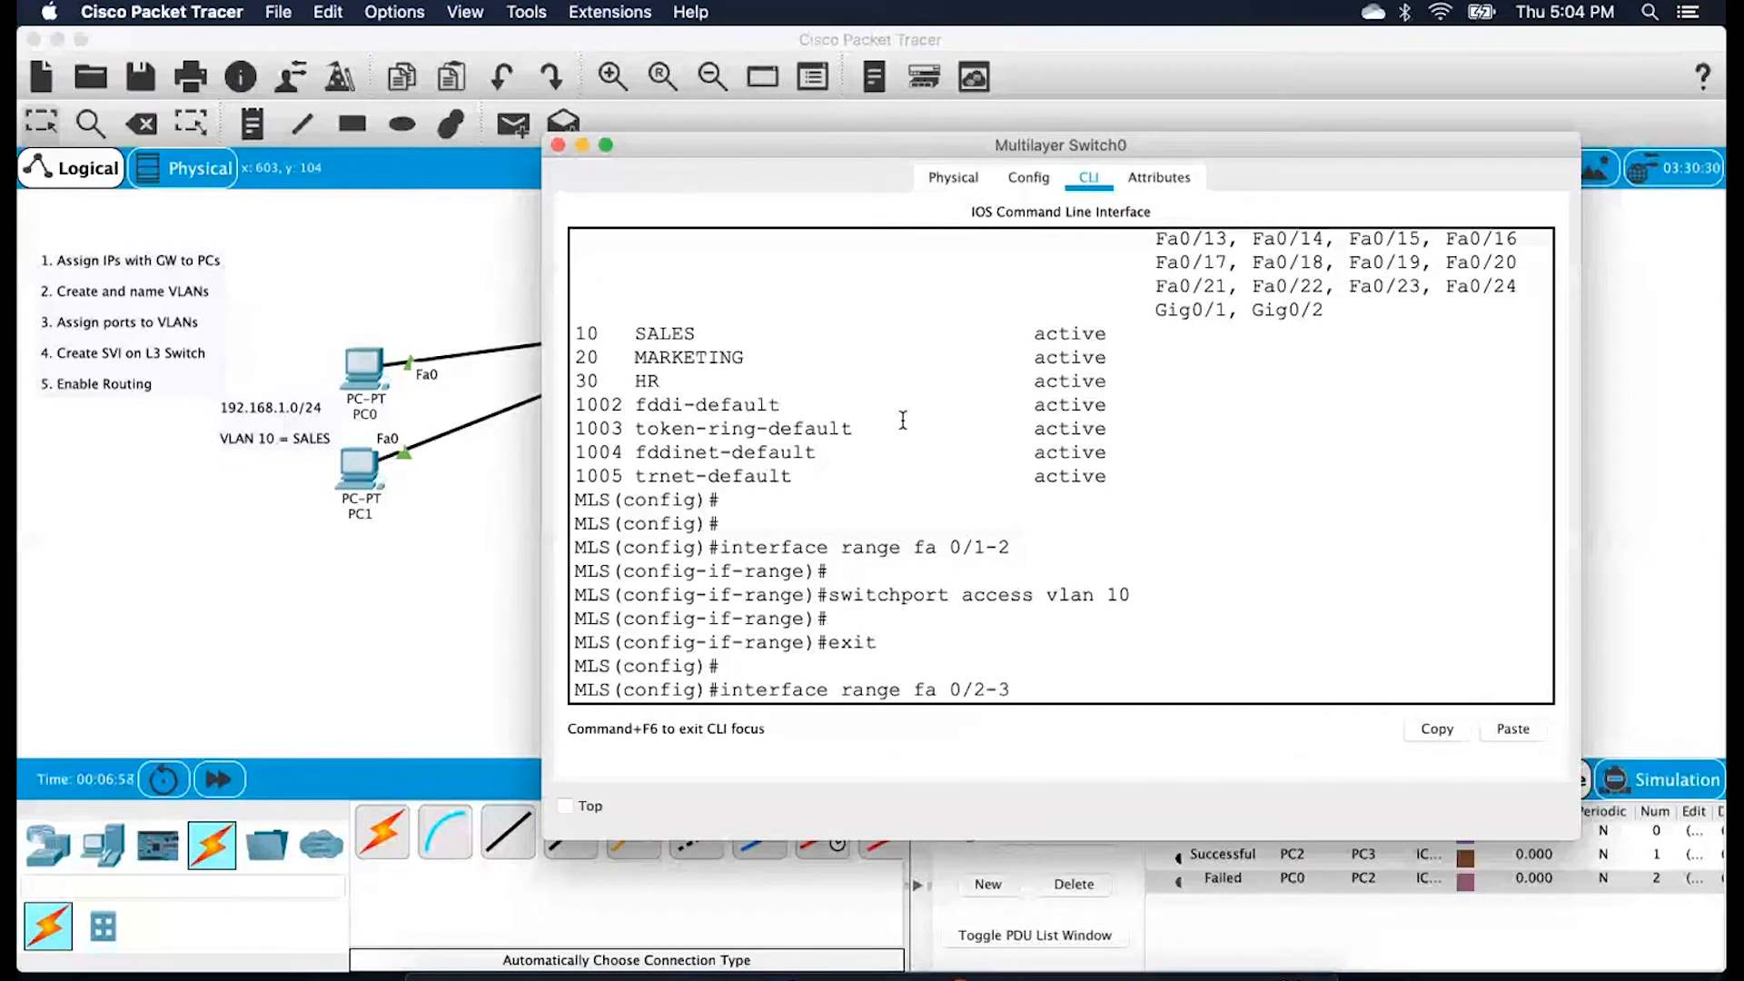
{"action": "key", "text": "Return"}
{"action": "type", "text": "switchport acces"}
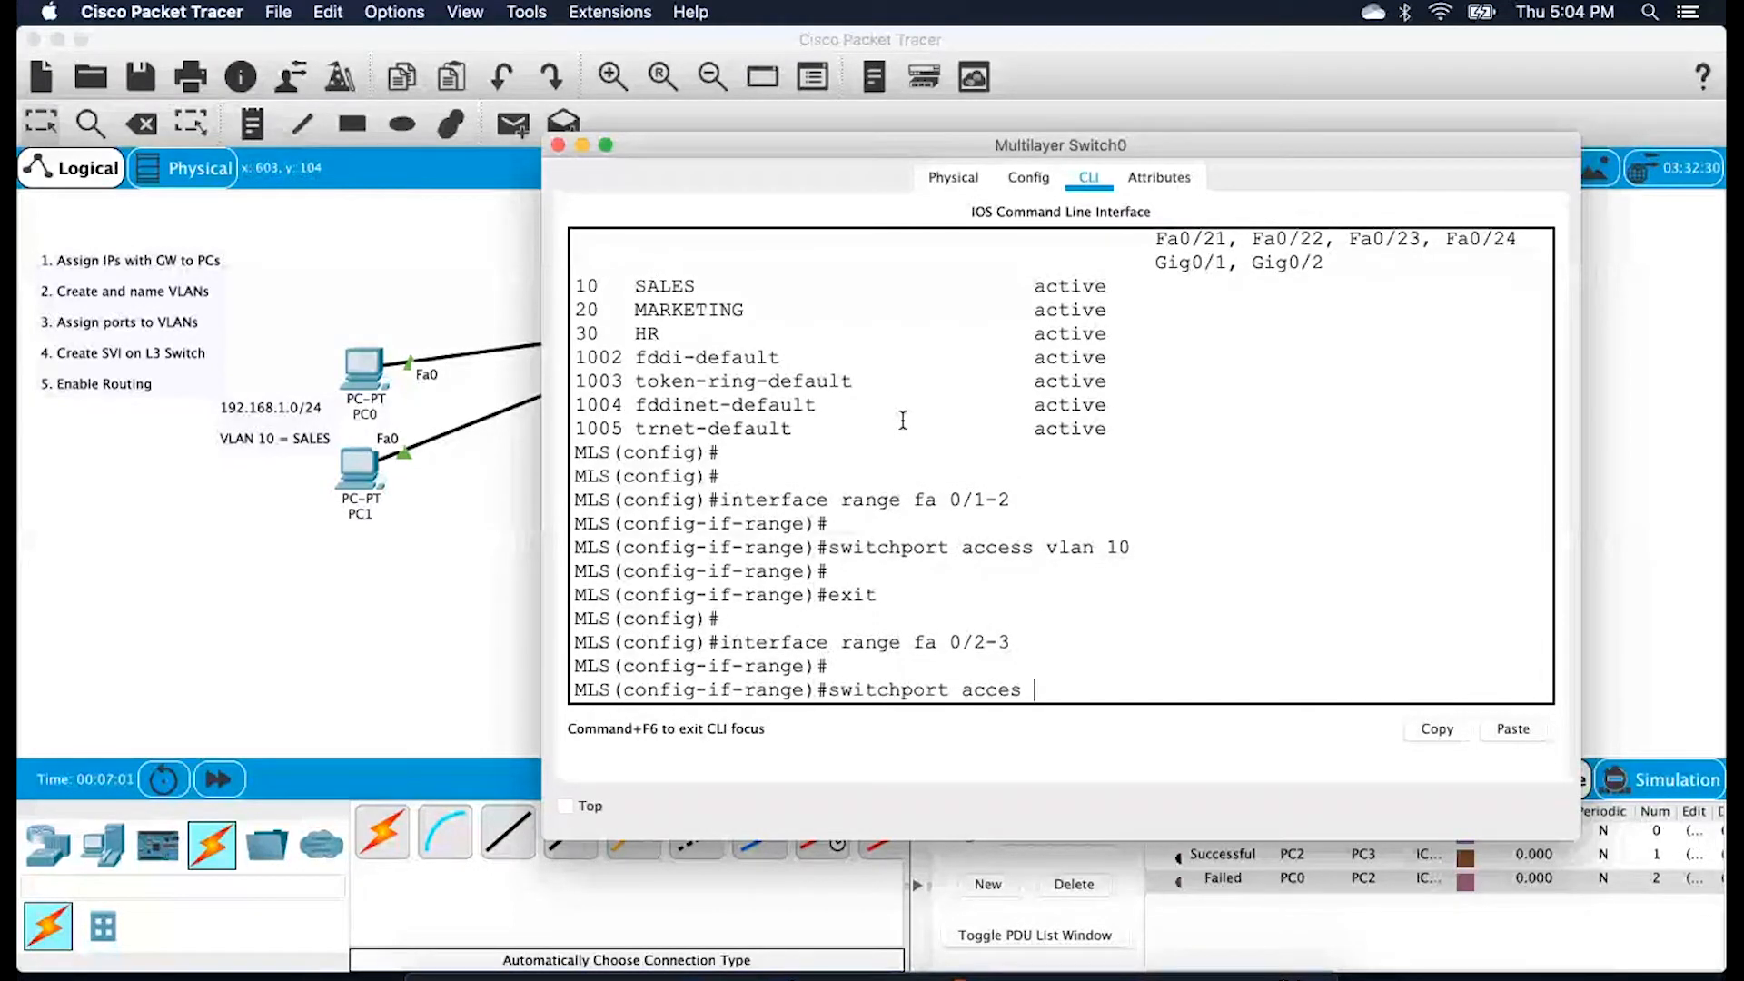
{"action": "key", "text": "BackSpace"}
{"action": "type", "text": "s vlan 20"}
{"action": "key", "text": "Return"}
{"action": "type", "text": "exit"}
{"action": "key", "text": "Return"}
{"action": "type", "text": "interf"}
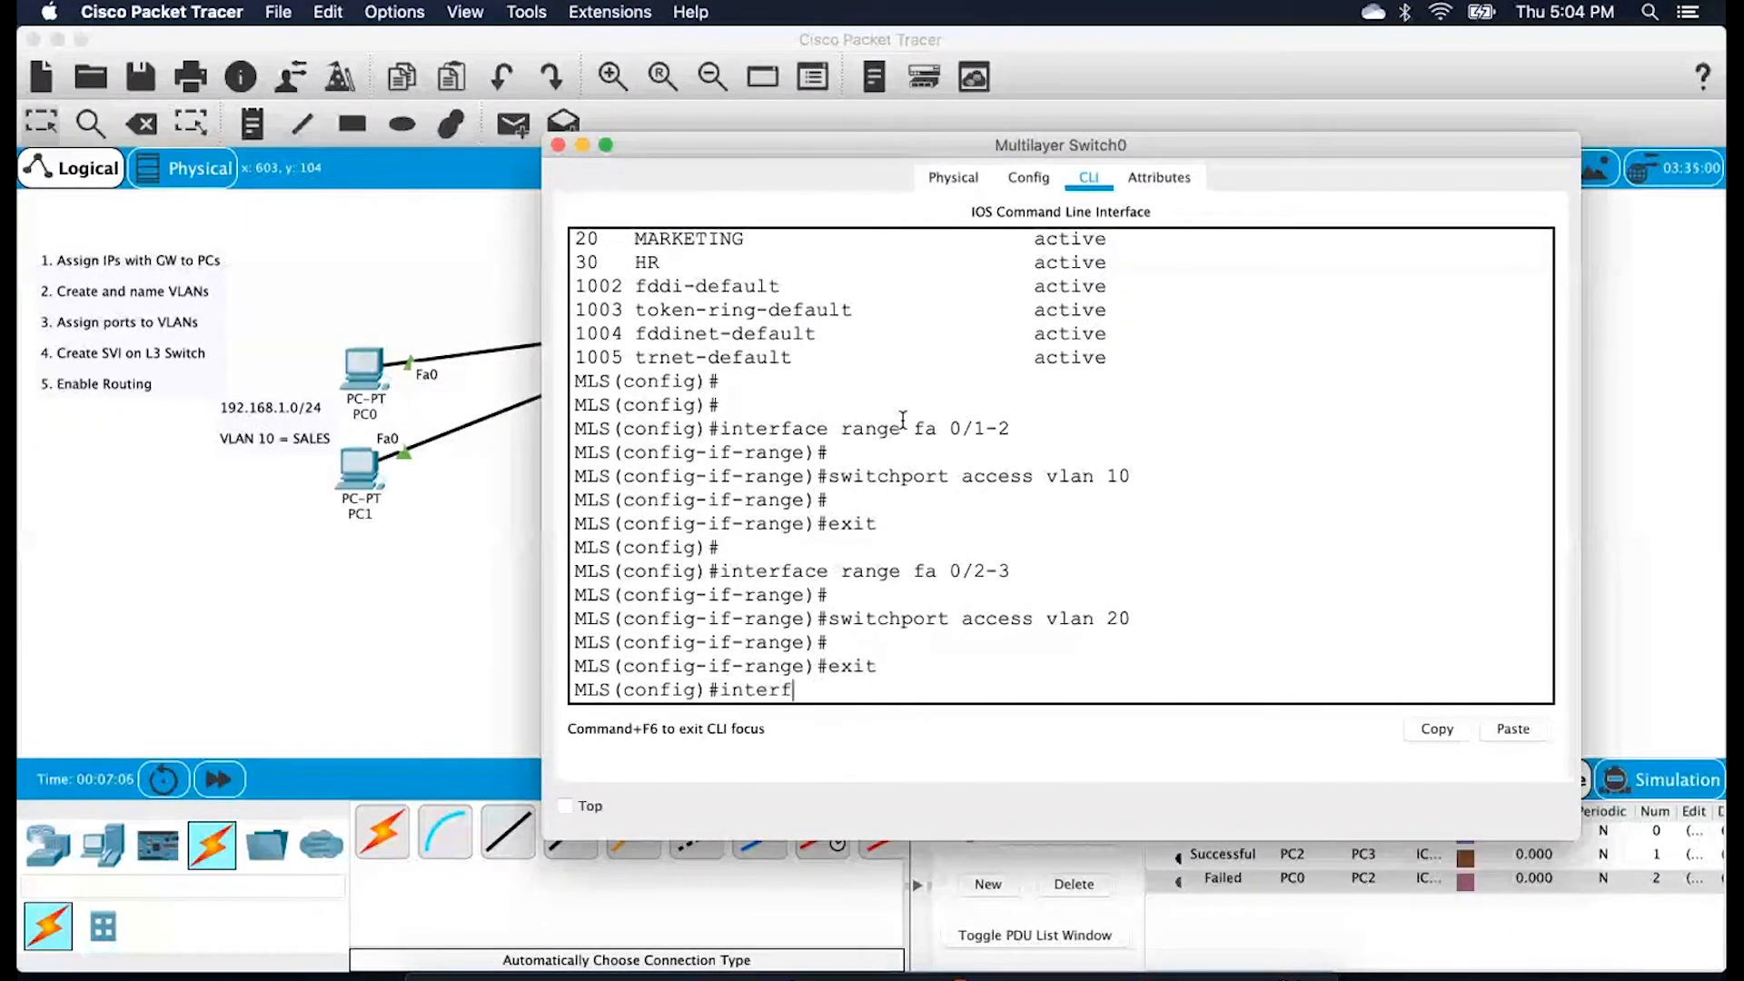
{"action": "type", "text": "ace range fa 0/"}
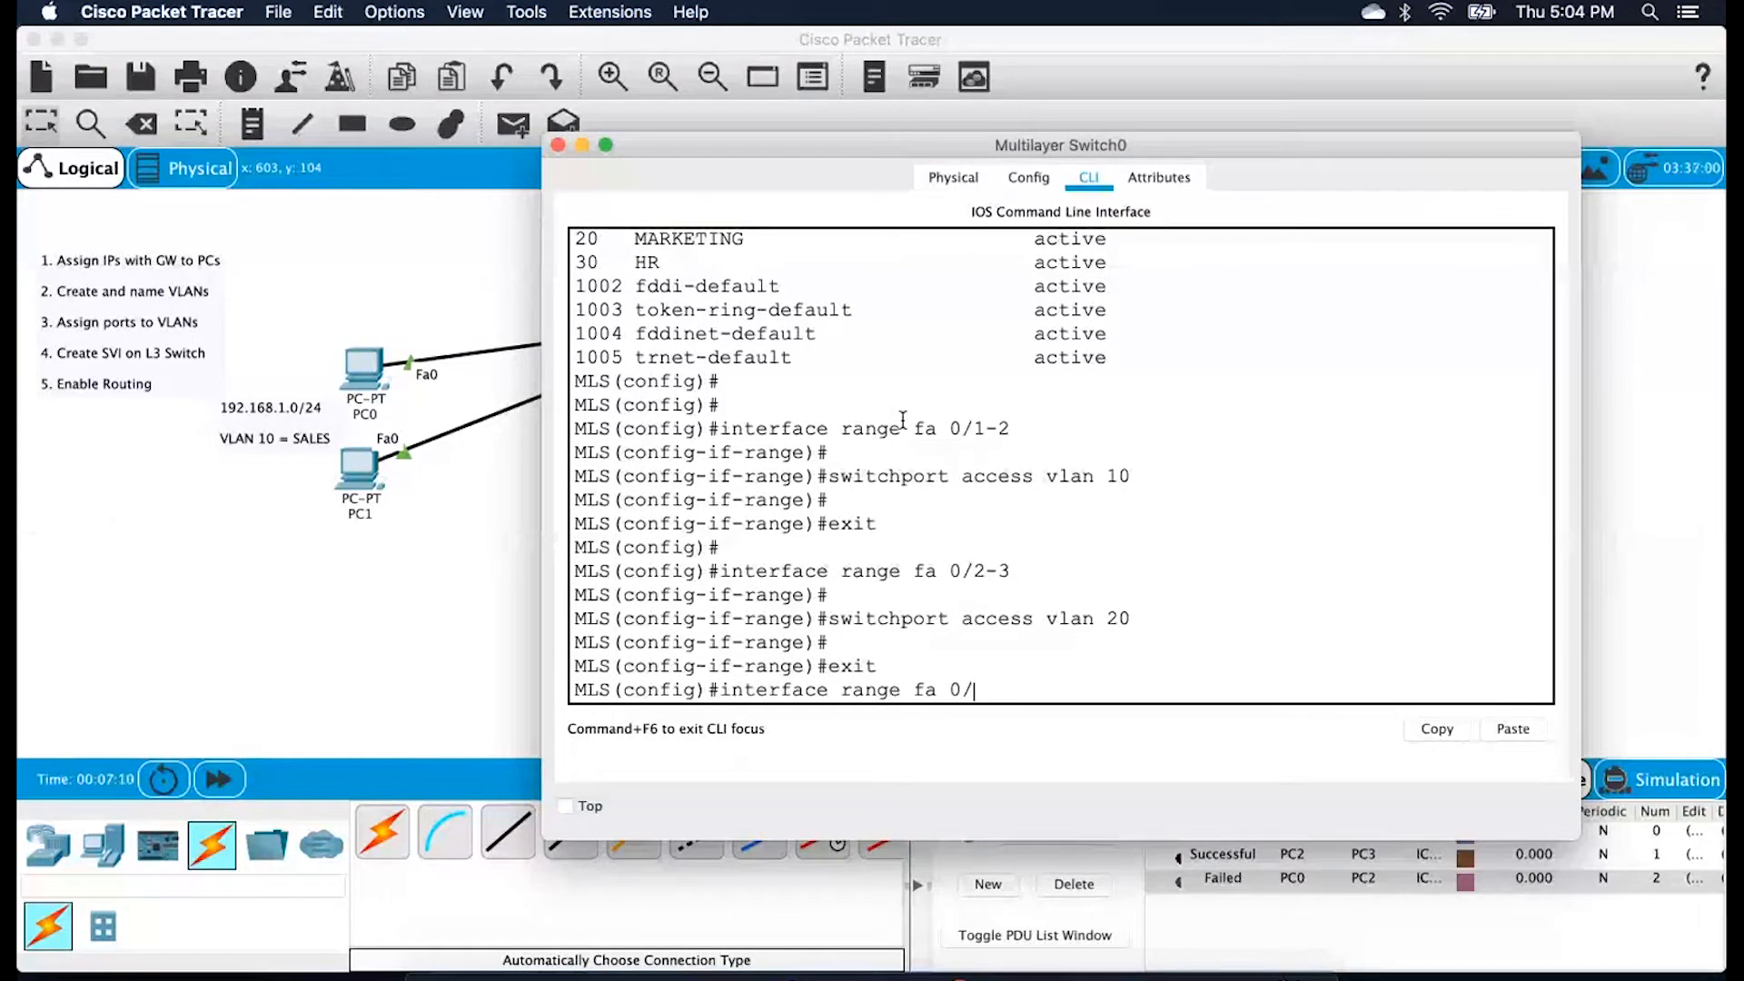
{"action": "key", "text": "BackSpace"}
{"action": "key", "text": "BackSpace"}
{"action": "key", "text": "BackSpace"}
{"action": "key", "text": "BackSpace"}
{"action": "key", "text": "BackSpace"}
{"action": "key", "text": "BackSpace"}
{"action": "key", "text": "BackSpace"}
{"action": "key", "text": "BackSpace"}
{"action": "key", "text": "BackSpace"}
{"action": "key", "text": "BackSpace"}
{"action": "key", "text": "BackSpace"}
{"action": "key", "text": "BackSpace"}
{"action": "key", "text": "BackSpace"}
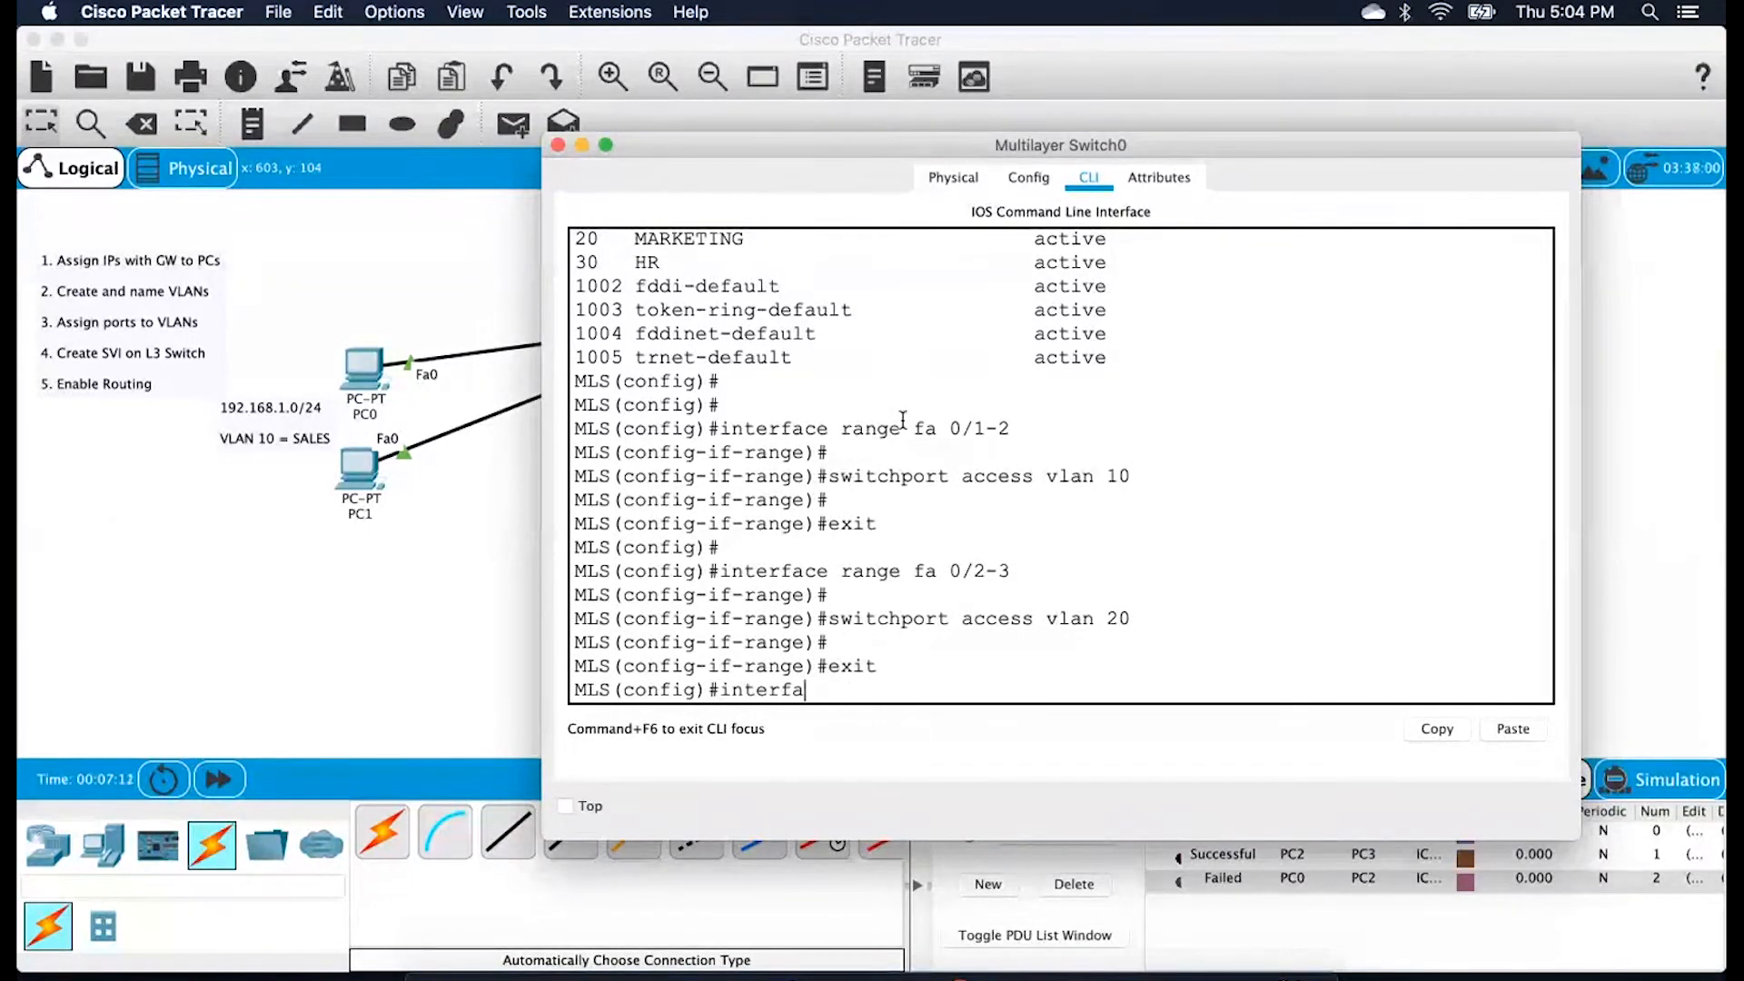
{"action": "key", "text": "Return"}
{"action": "key", "text": "Return"}
{"action": "key", "text": "Return"}
{"action": "key", "text": "Return"}
Reassign the interface range fa 0/1-2 to access VLAN 10 with switchport access vlan 10
{"action": "type", "text": "interface"}
{"action": "key", "text": "BackSpace"}
{"action": "key", "text": "BackSpace"}
{"action": "key", "text": "BackSpace"}
{"action": "type", "text": "range fa 0/1-2"}
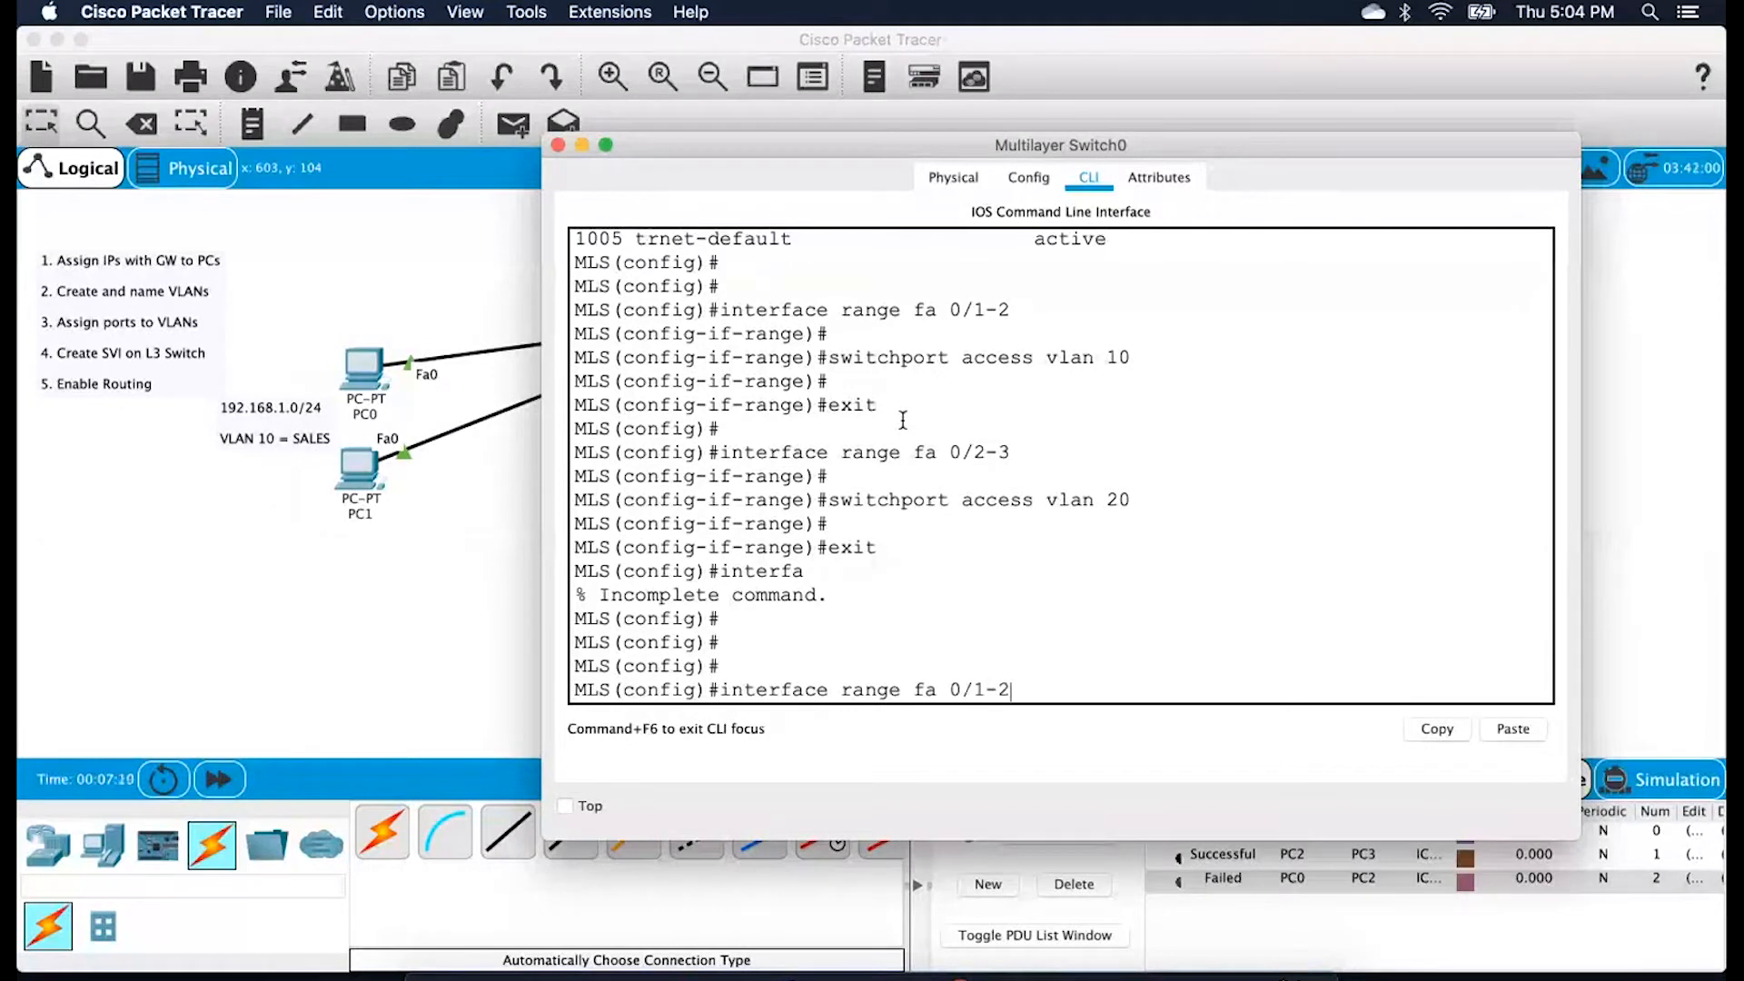
{"action": "key", "text": "Return"}
{"action": "type", "text": "switchport acce"}
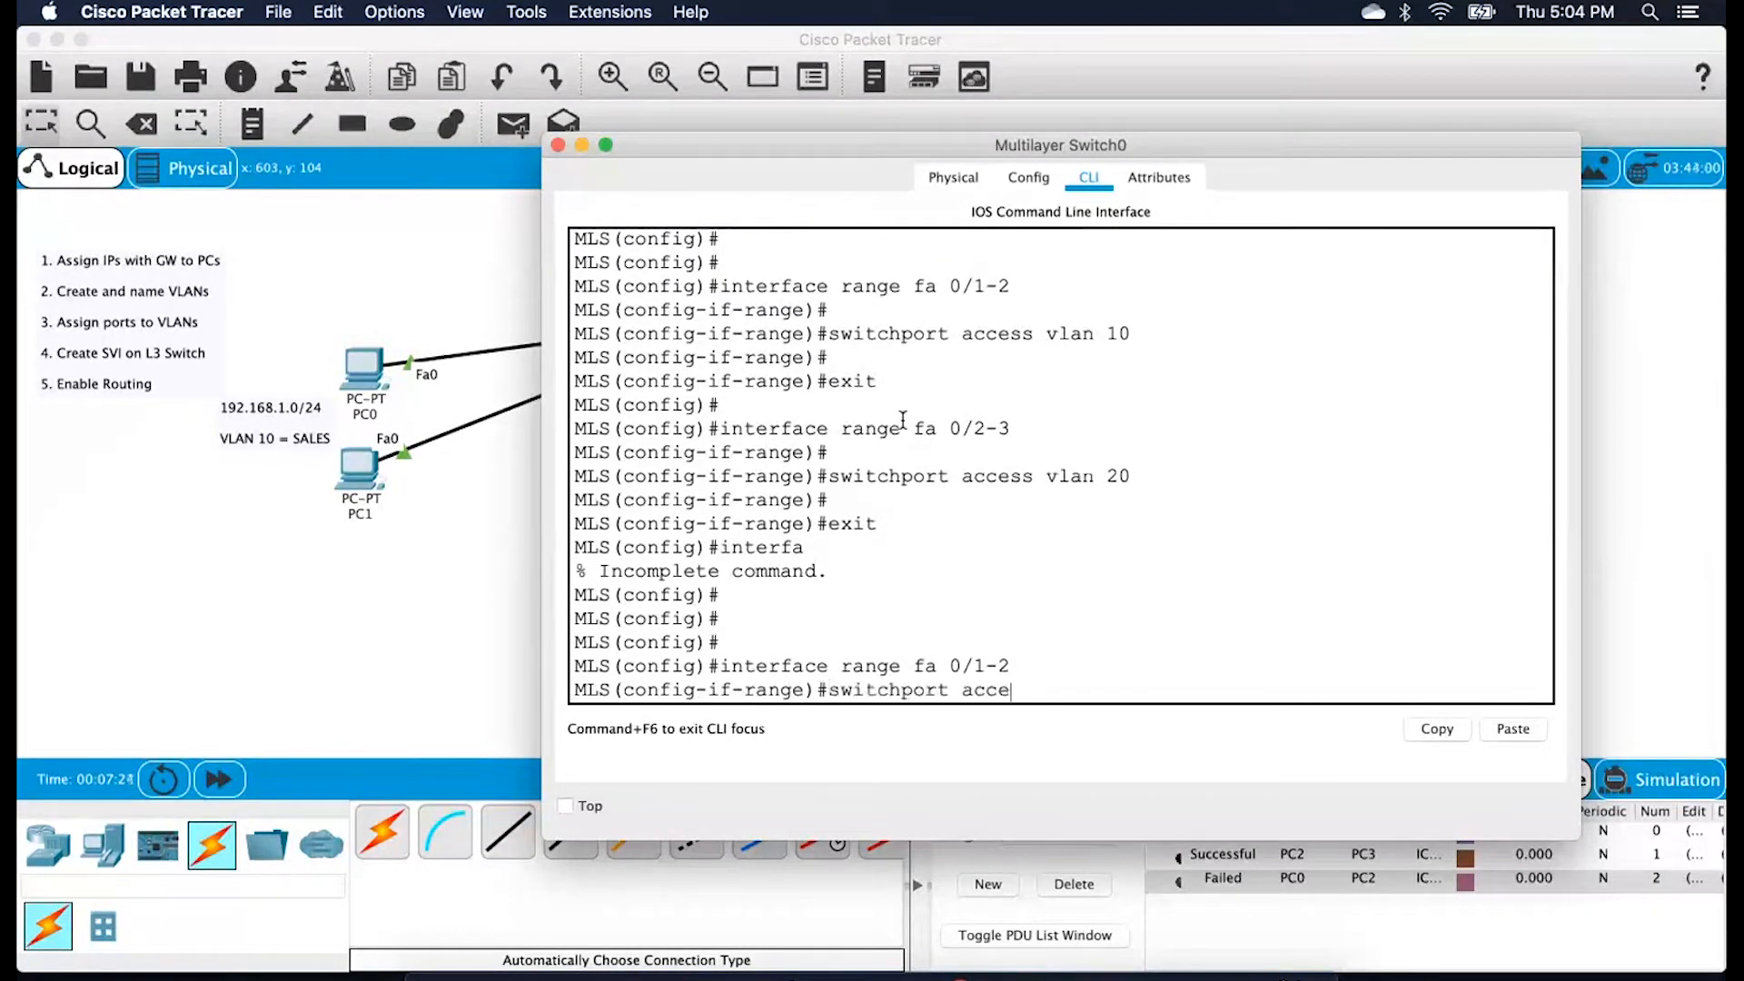
{"action": "type", "text": "ss vlan 10"}
{"action": "key", "text": "Return"}
{"action": "key", "text": "Return"}
{"action": "key", "text": "Return"}
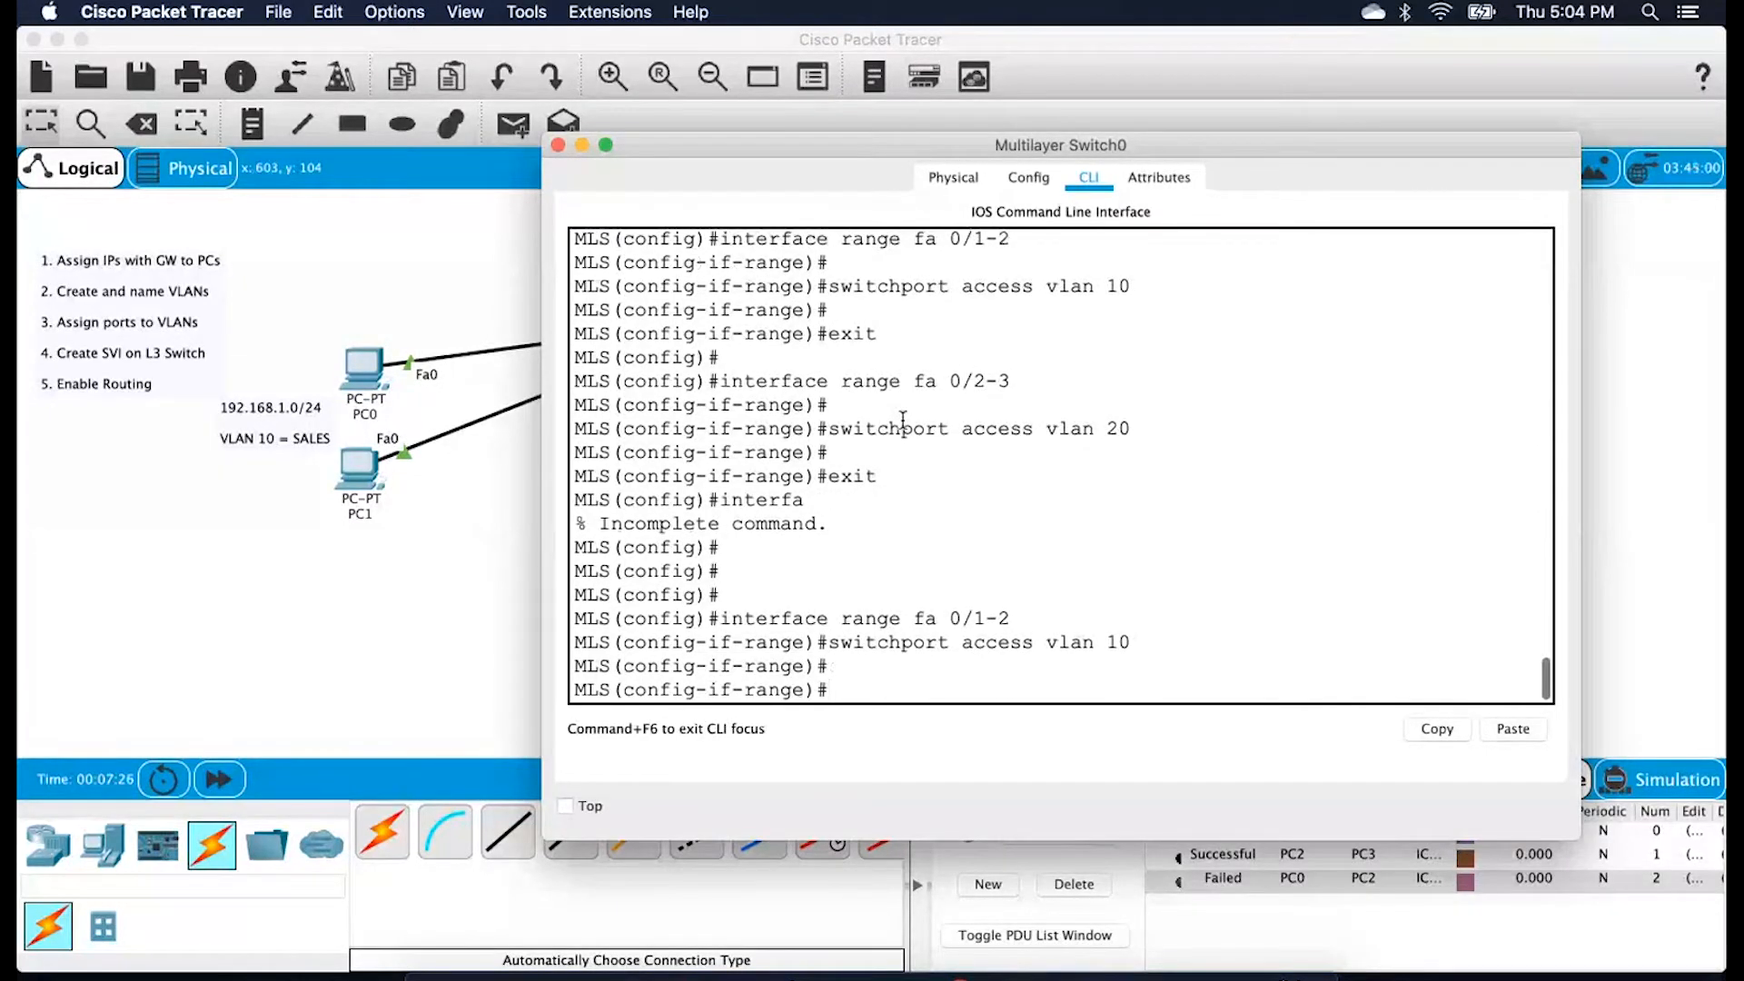
Select the interface range fa 0/3-4 and assign it to access VLAN 20
{"action": "type", "text": "interface rang"}
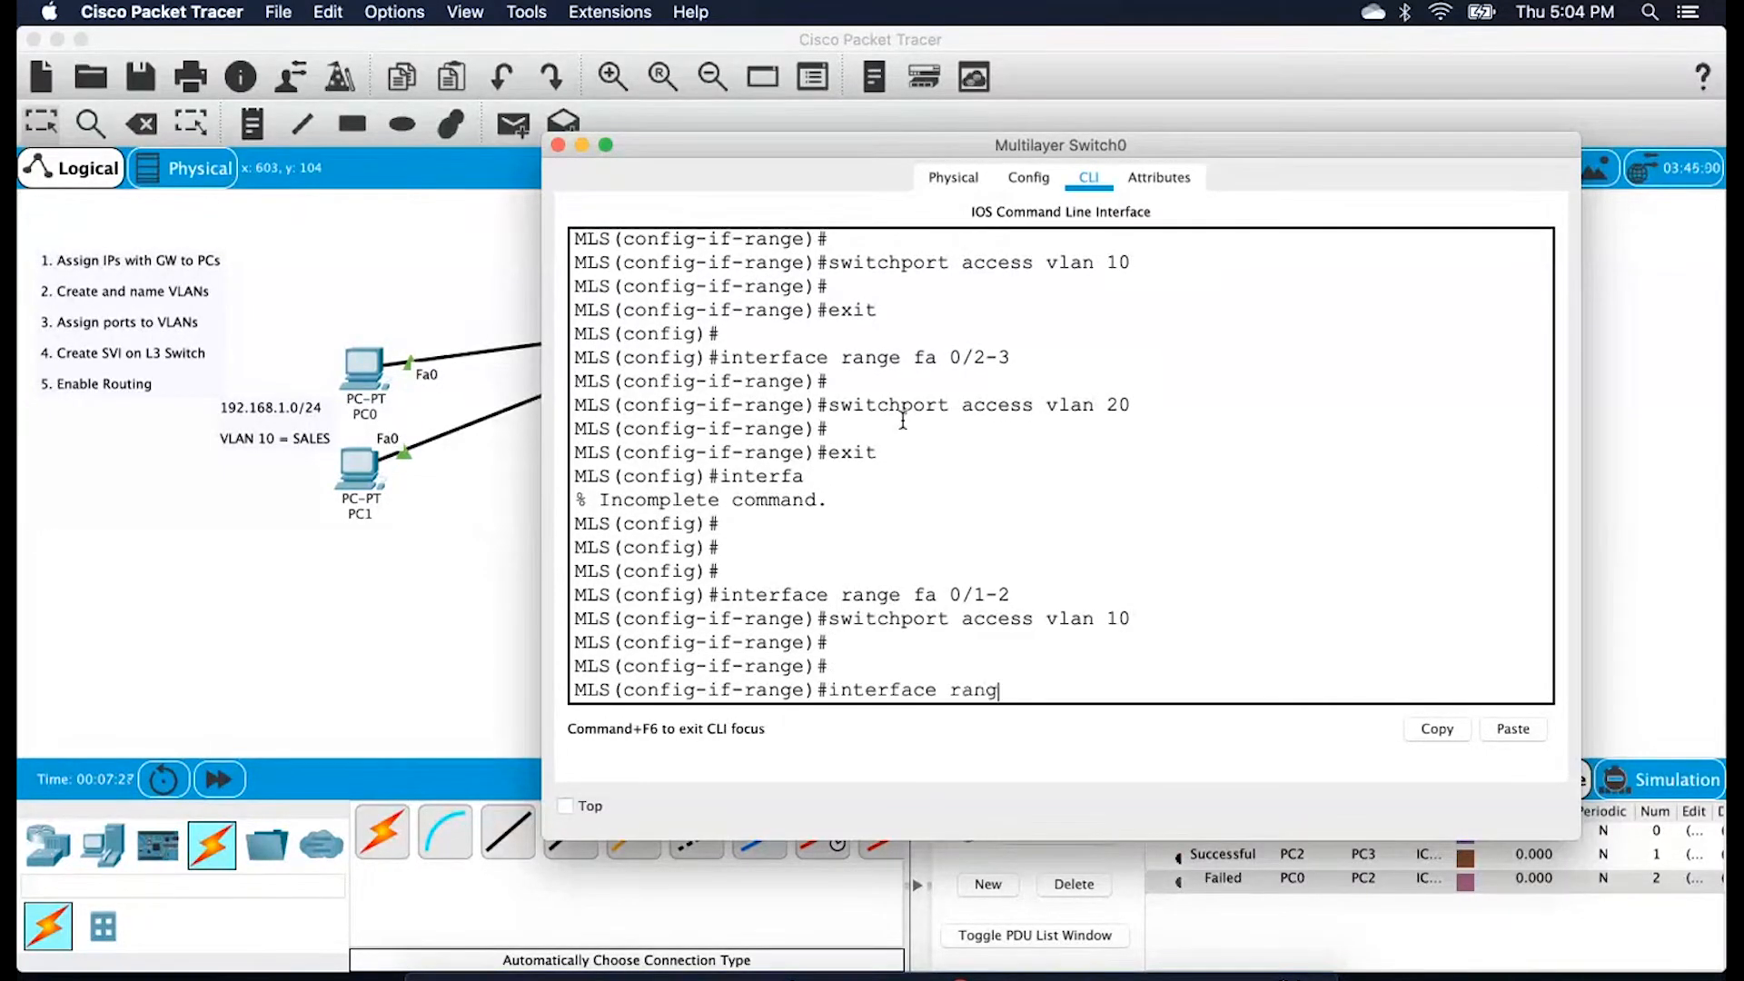
{"action": "type", "text": "e"}
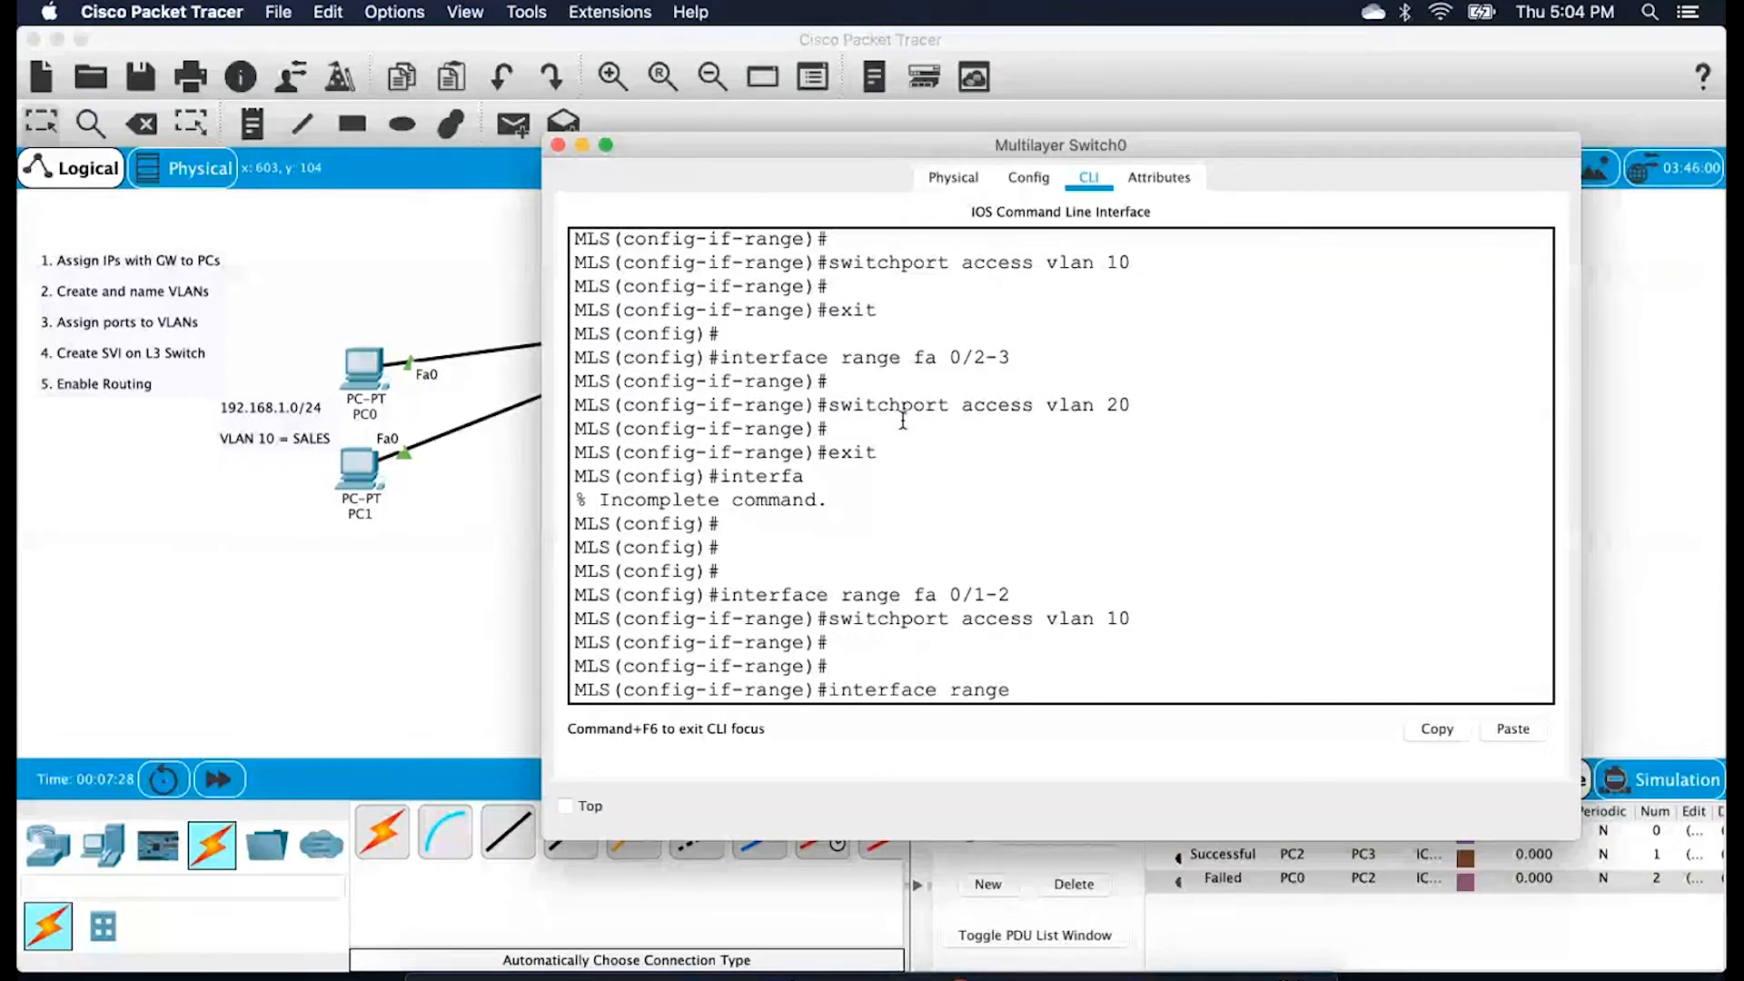
{"action": "type", "text": " fa 0/3-4"}
{"action": "key", "text": "Return"}
{"action": "type", "text": "switchport access vlan 20"}
{"action": "key", "text": "Return"}
{"action": "key", "text": "Return"}
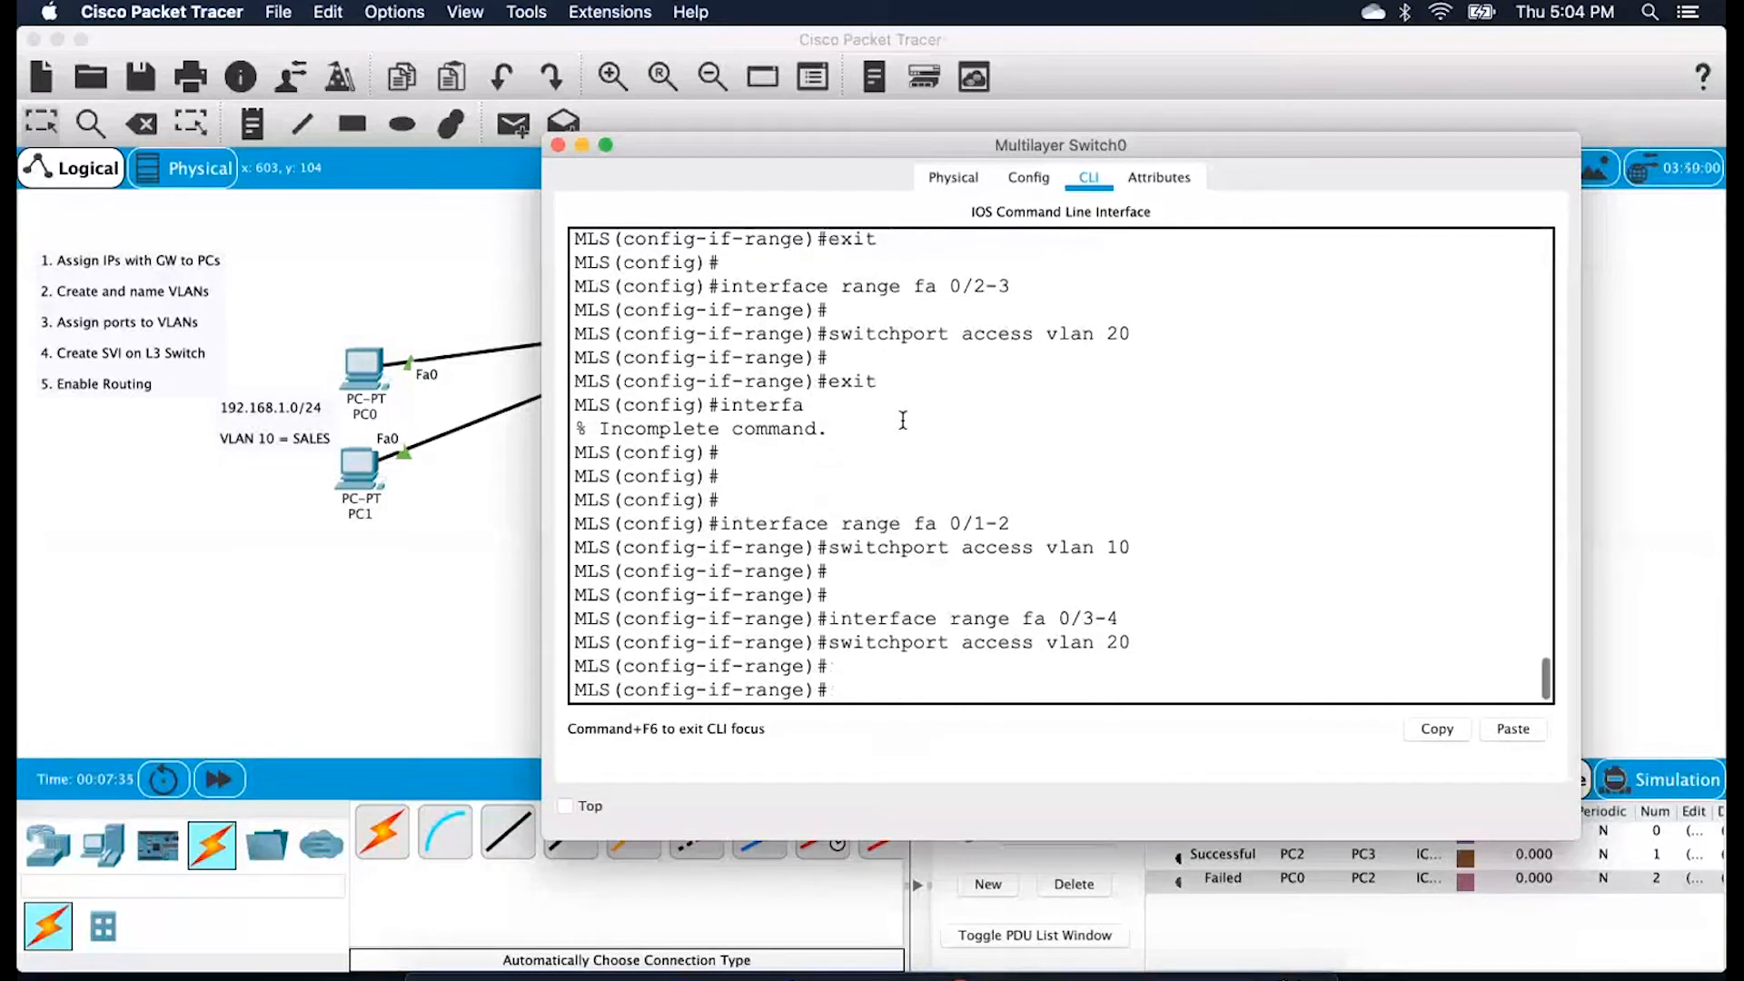
Assign the interface range fa 0/5-6 to access VLAN 30 and return to global configuration mode
{"action": "type", "text": "interface range"}
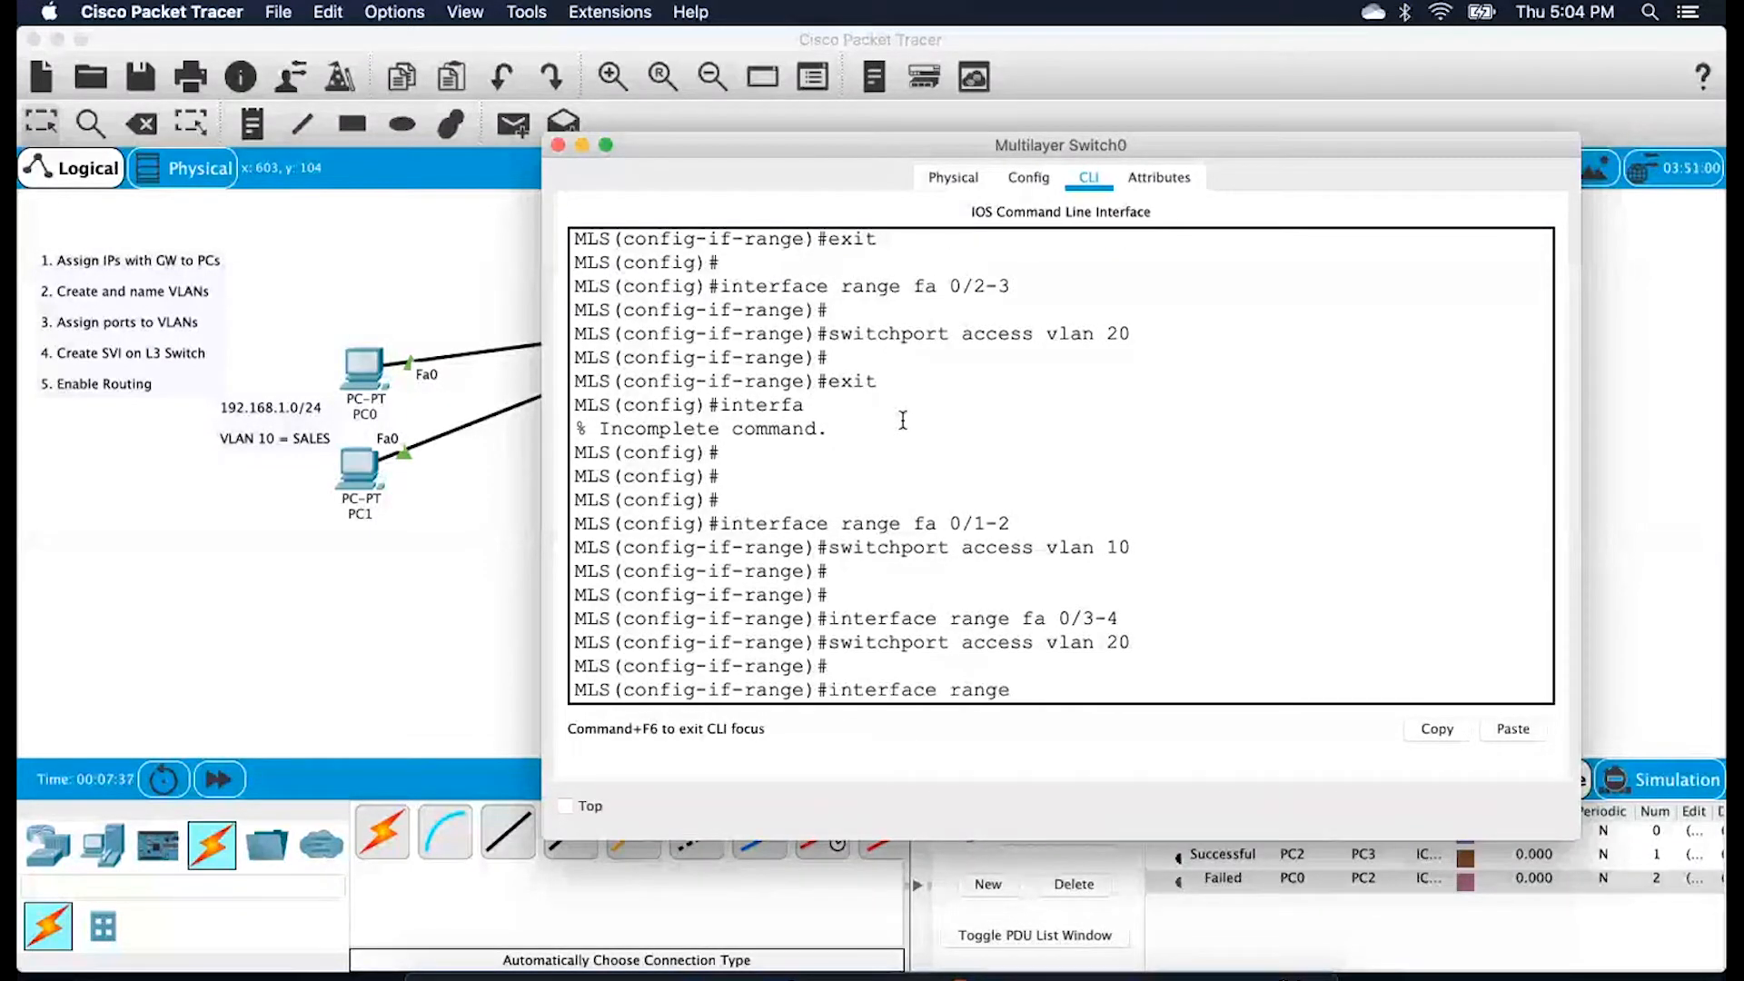
{"action": "type", "text": " fa 0/5-6"}
{"action": "key", "text": "Return"}
{"action": "type", "text": "swi"}
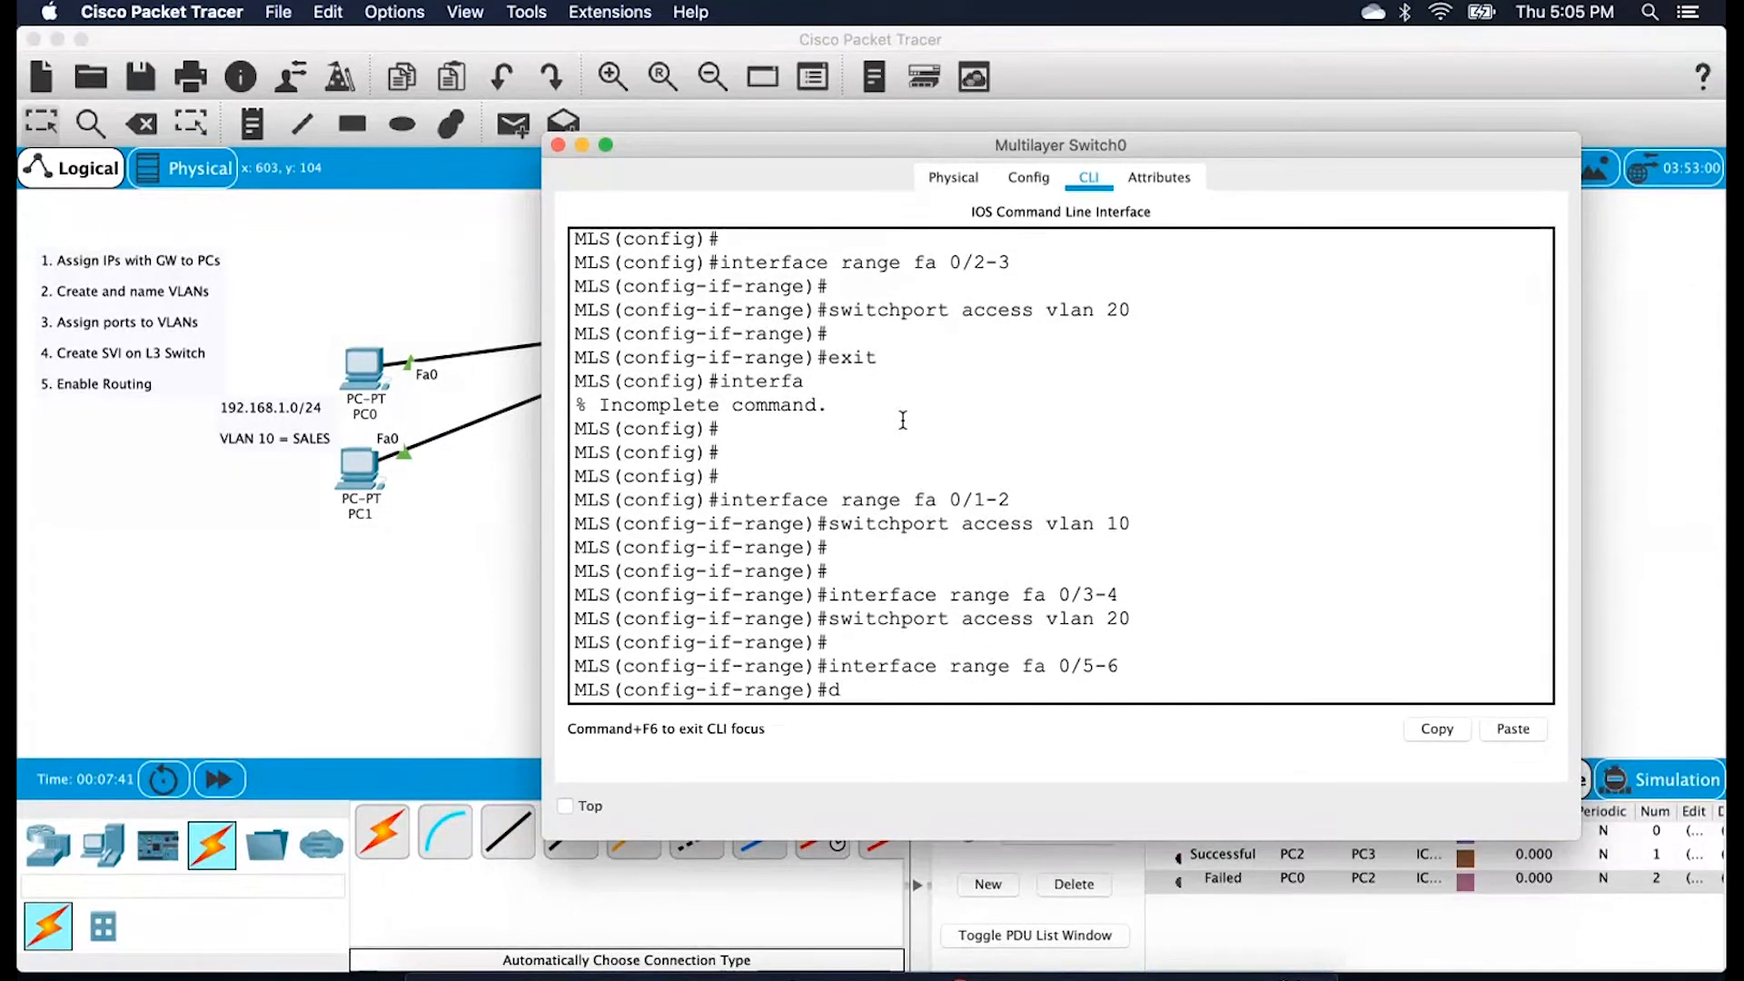
{"action": "type", "text": "tchport m"}
{"action": "type", "text": "ccess vlan"}
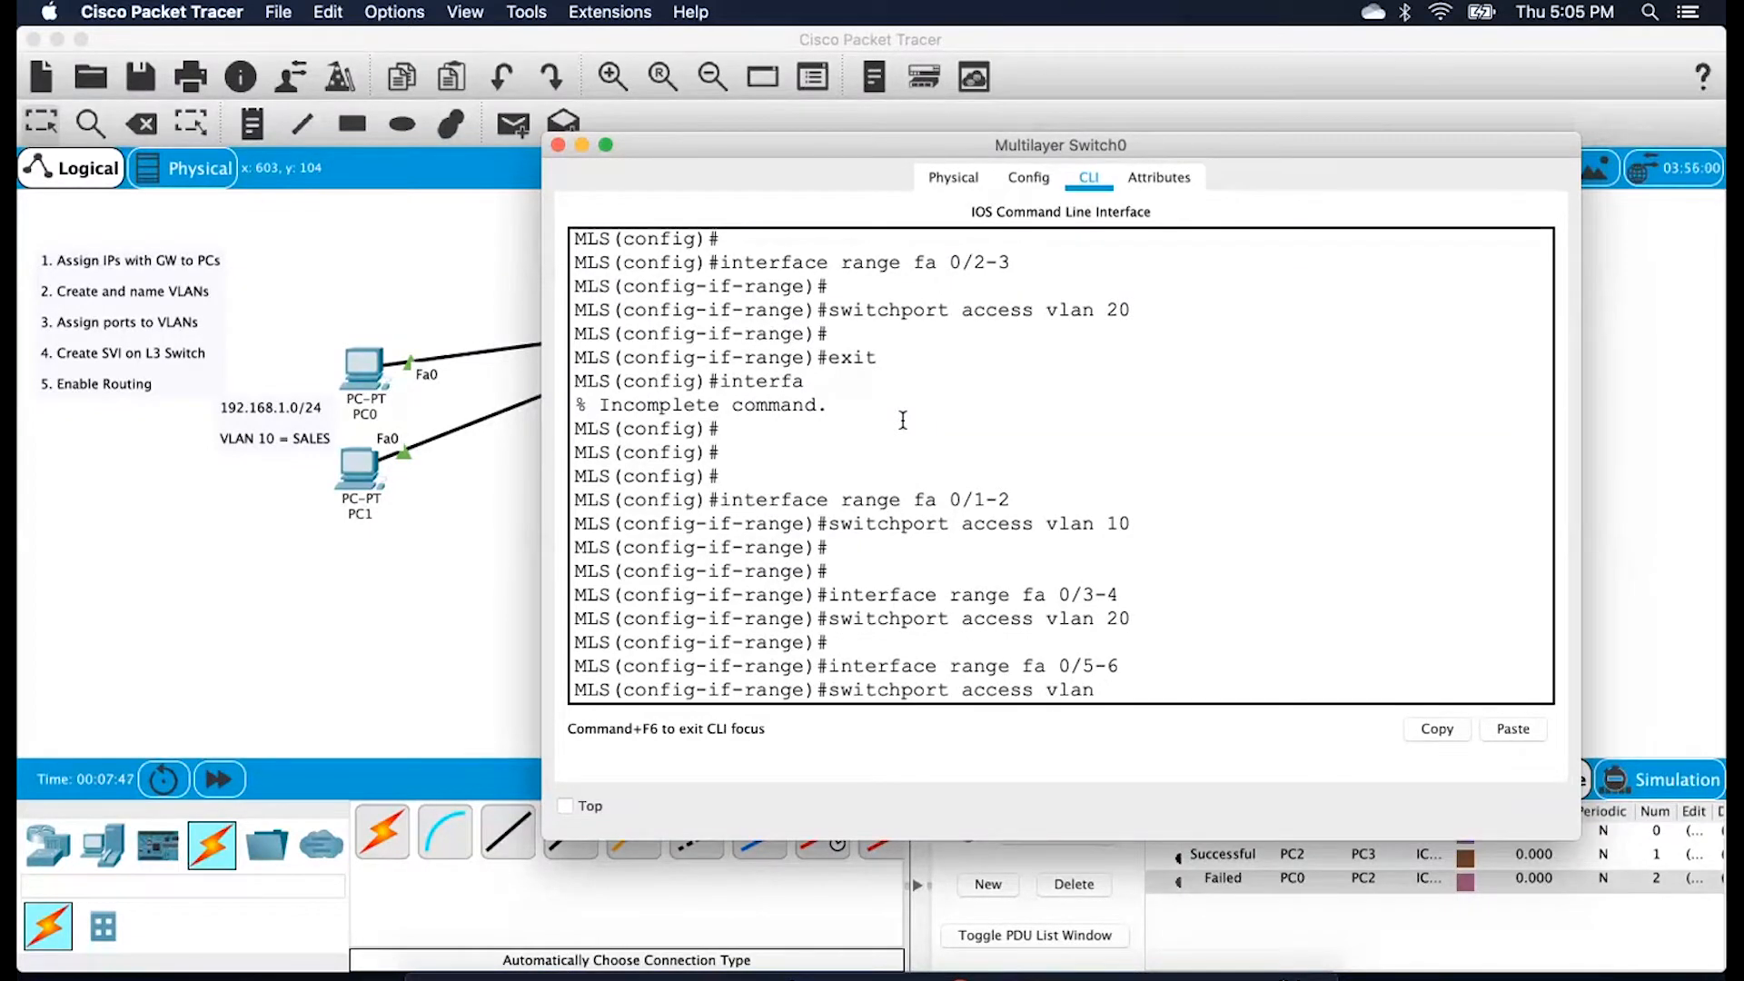
{"action": "type", "text": " 30"}
{"action": "key", "text": "Return"}
{"action": "key", "text": "Return"}
{"action": "type", "text": "exit"}
{"action": "key", "text": "Return"}
{"action": "key", "text": "Return"}
{"action": "key", "text": "Return"}
{"action": "key", "text": "Return"}
{"action": "key", "text": "Return"}
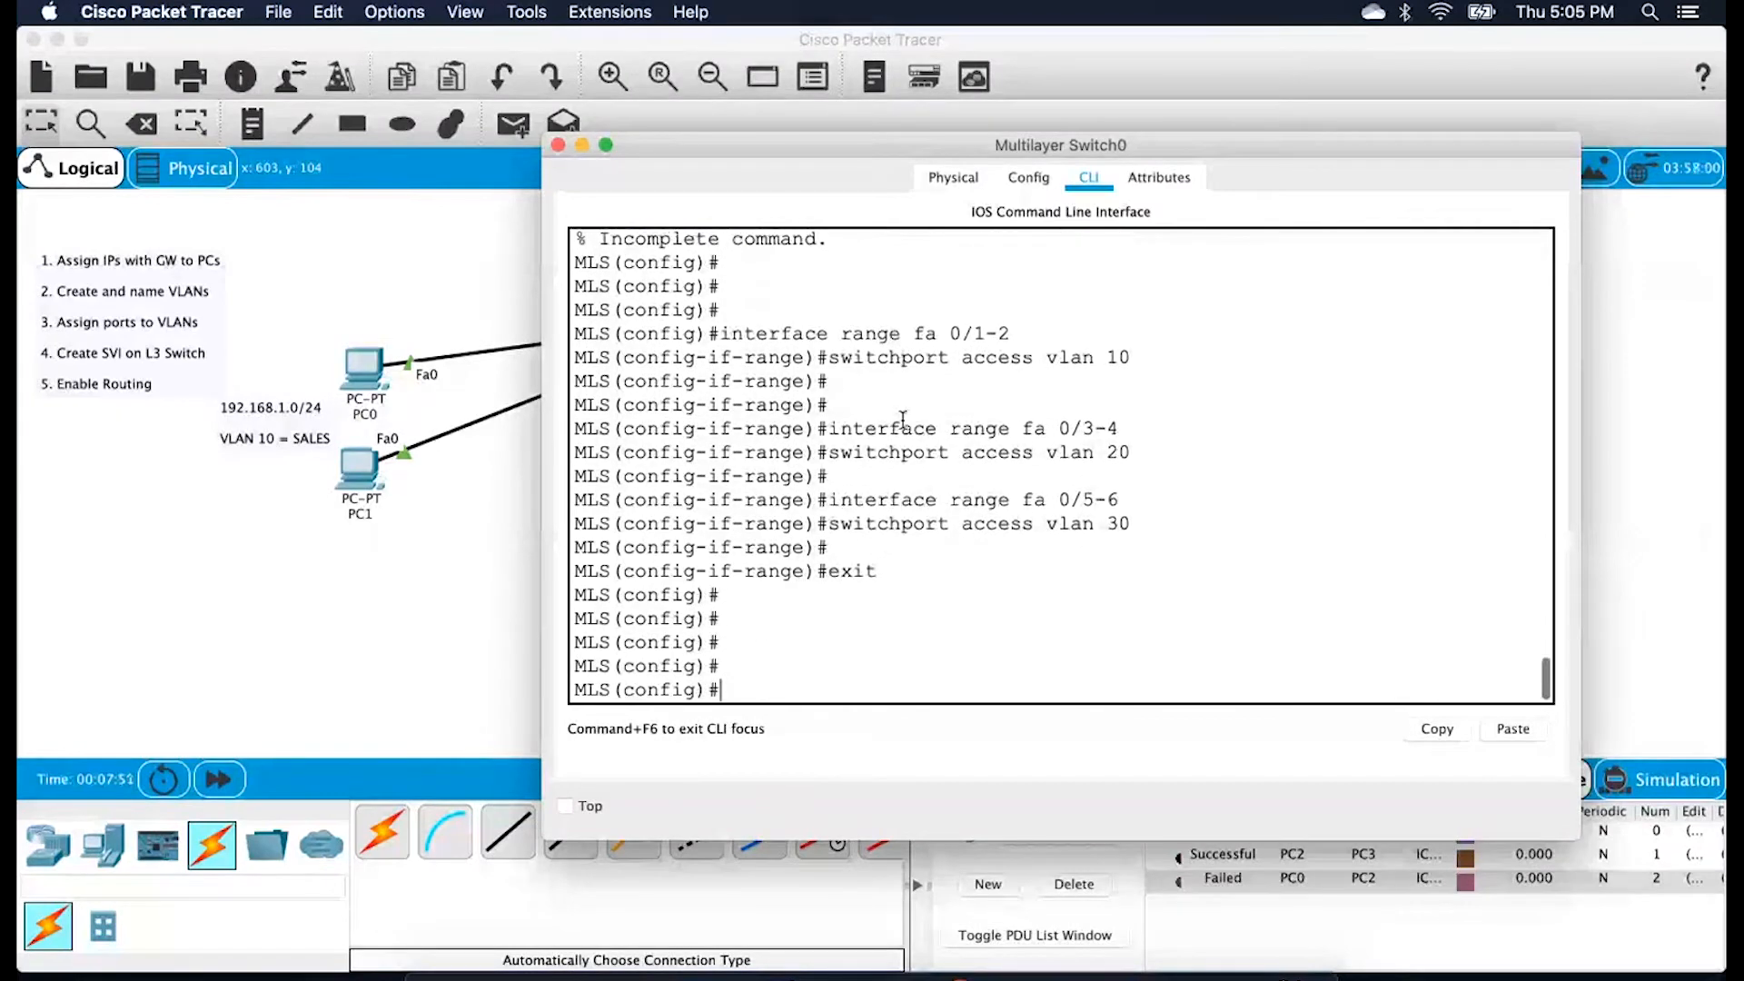
Run do show vlan brief and check which ports belong to VLANs 10, 20 and 30
{"action": "type", "text": "do show vlan brief"}
{"action": "key", "text": "Return"}
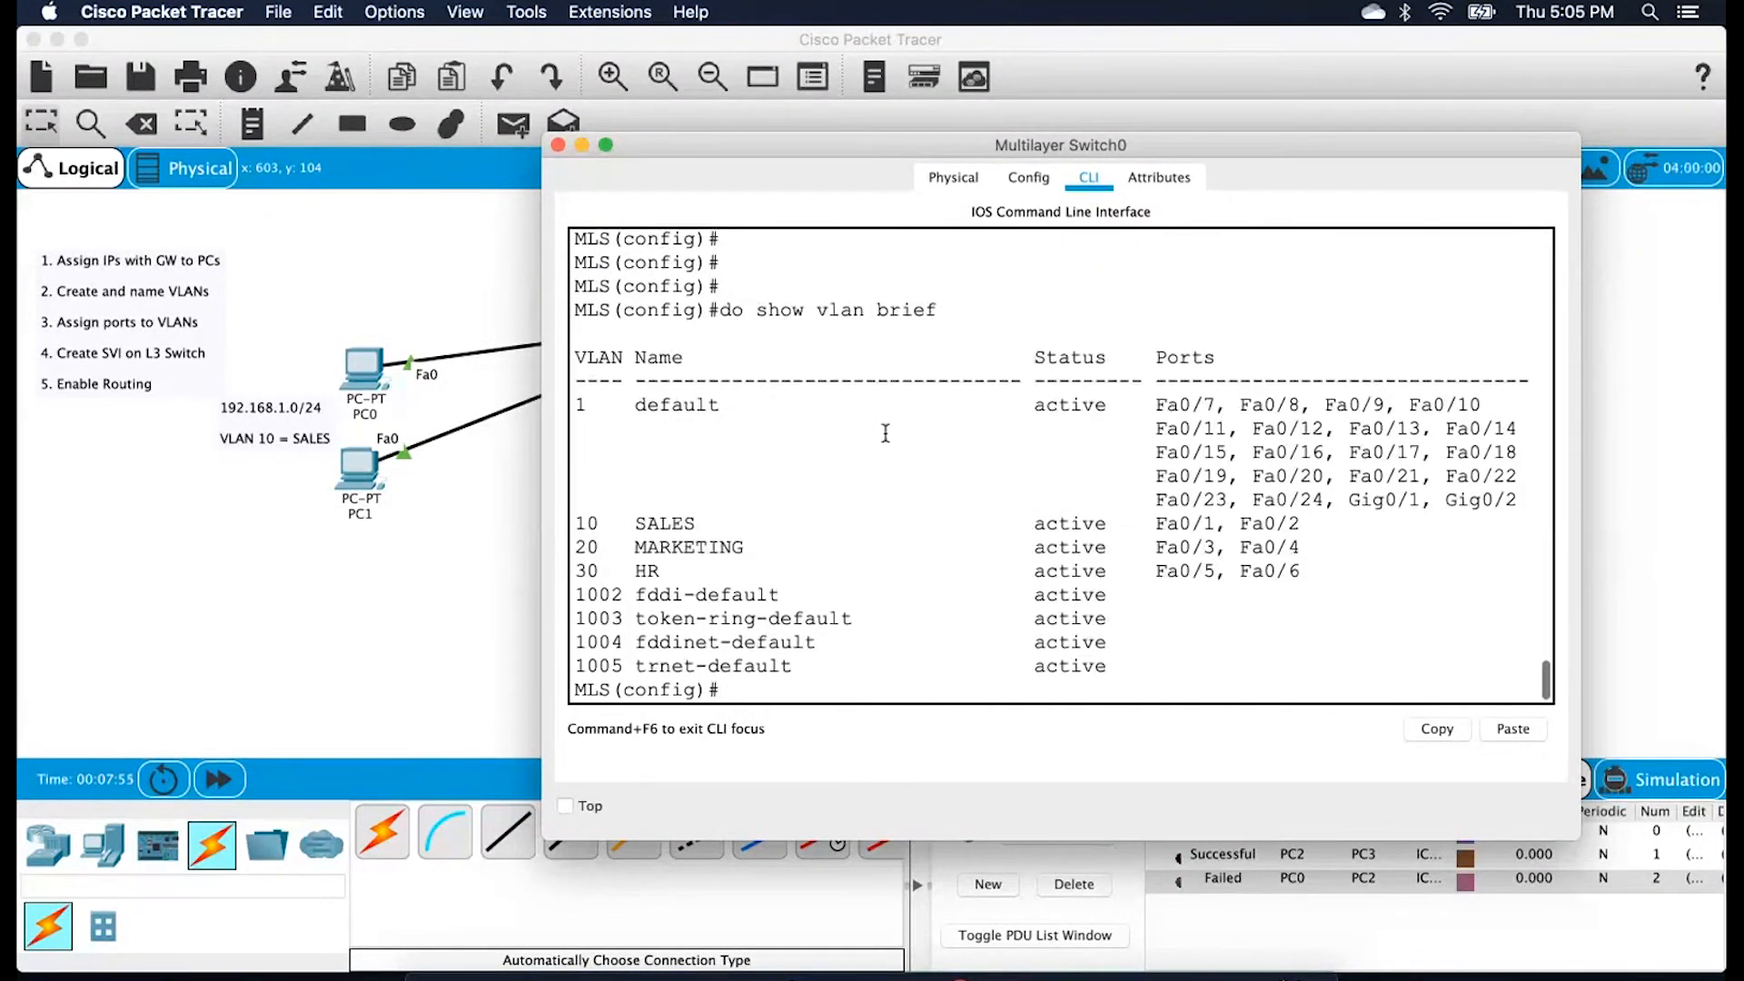
{"action": "left_click_drag", "start_coordinate": [1135, 525], "coordinate": [863, 578]}
{"action": "key", "text": "Return"}
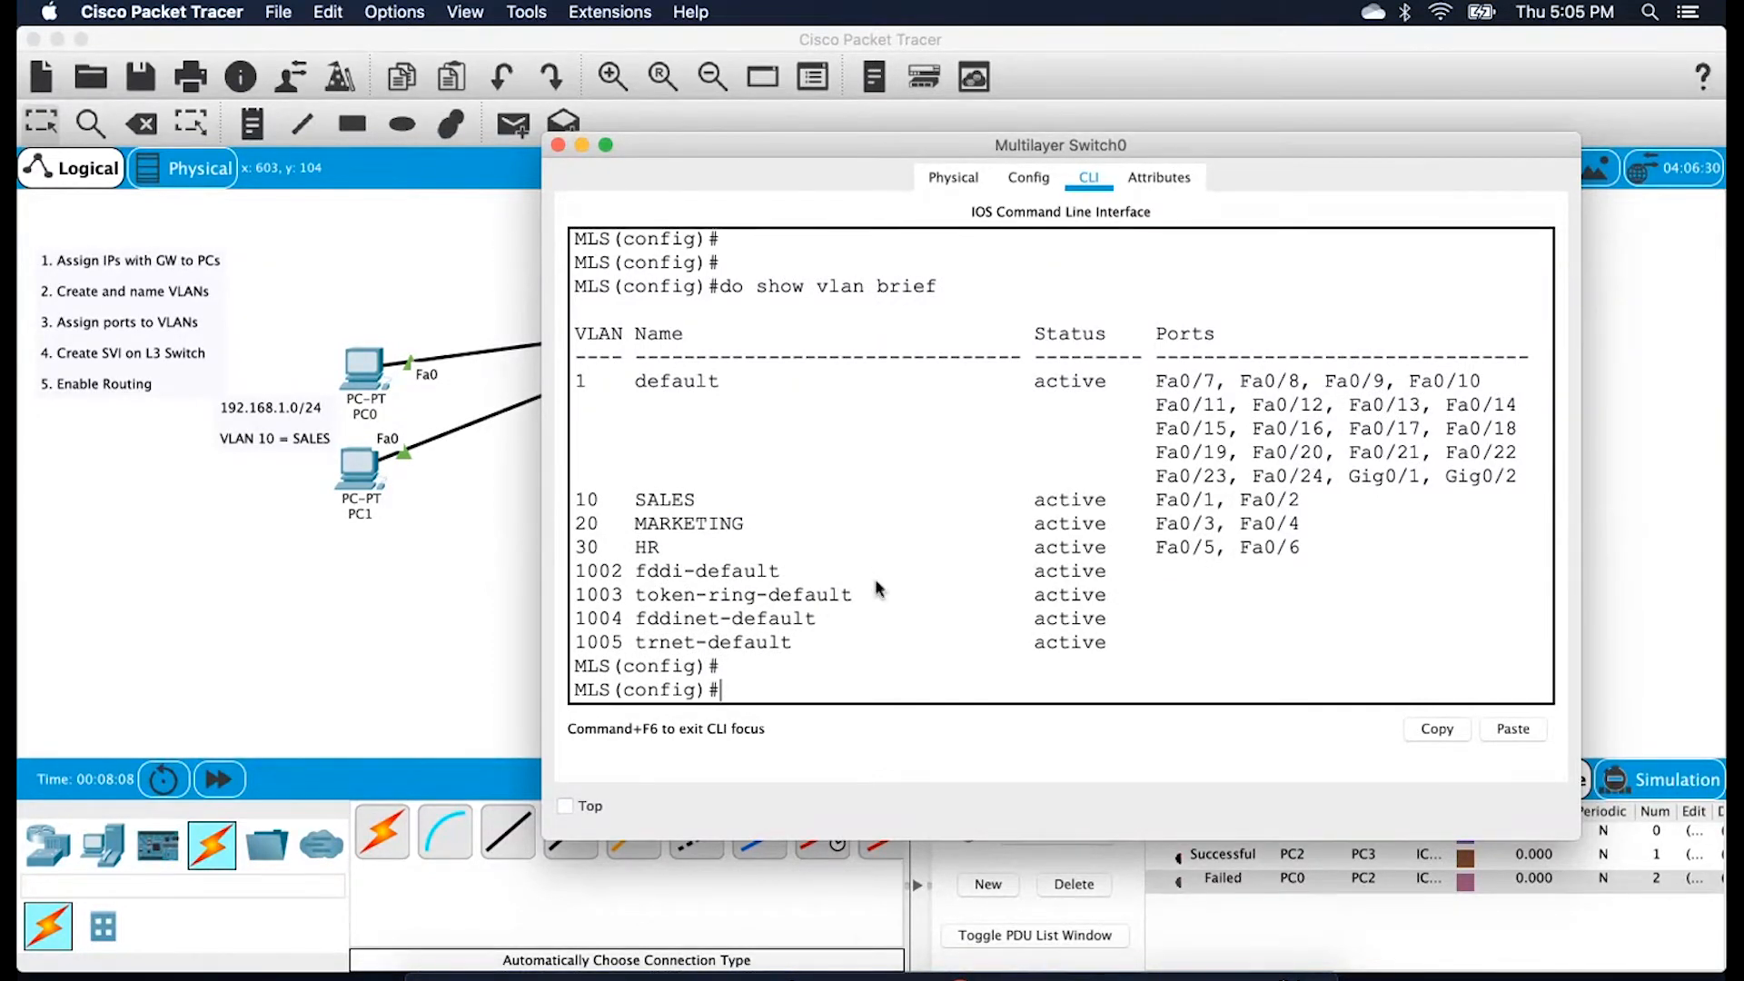
{"action": "key", "text": "Return"}
{"action": "key", "text": "Return"}
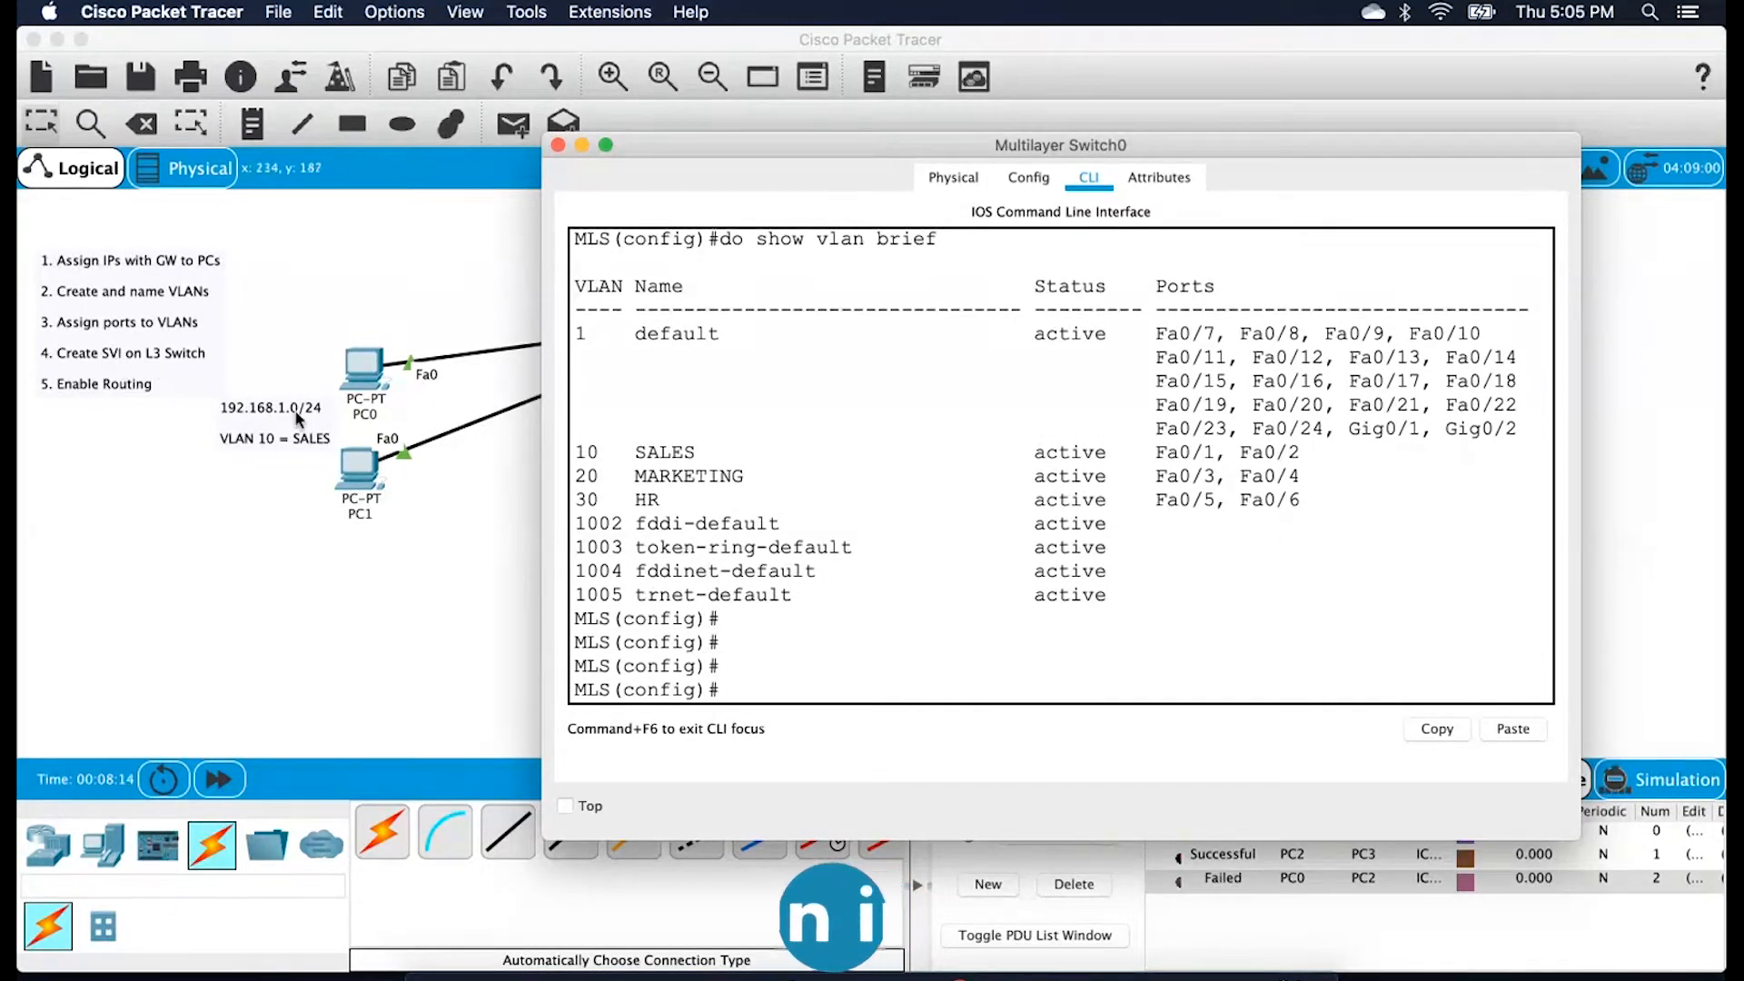
View the whole topology in the workspace and return to the multilayer switch's command line
{"action": "left_click", "coordinate": [487, 527]}
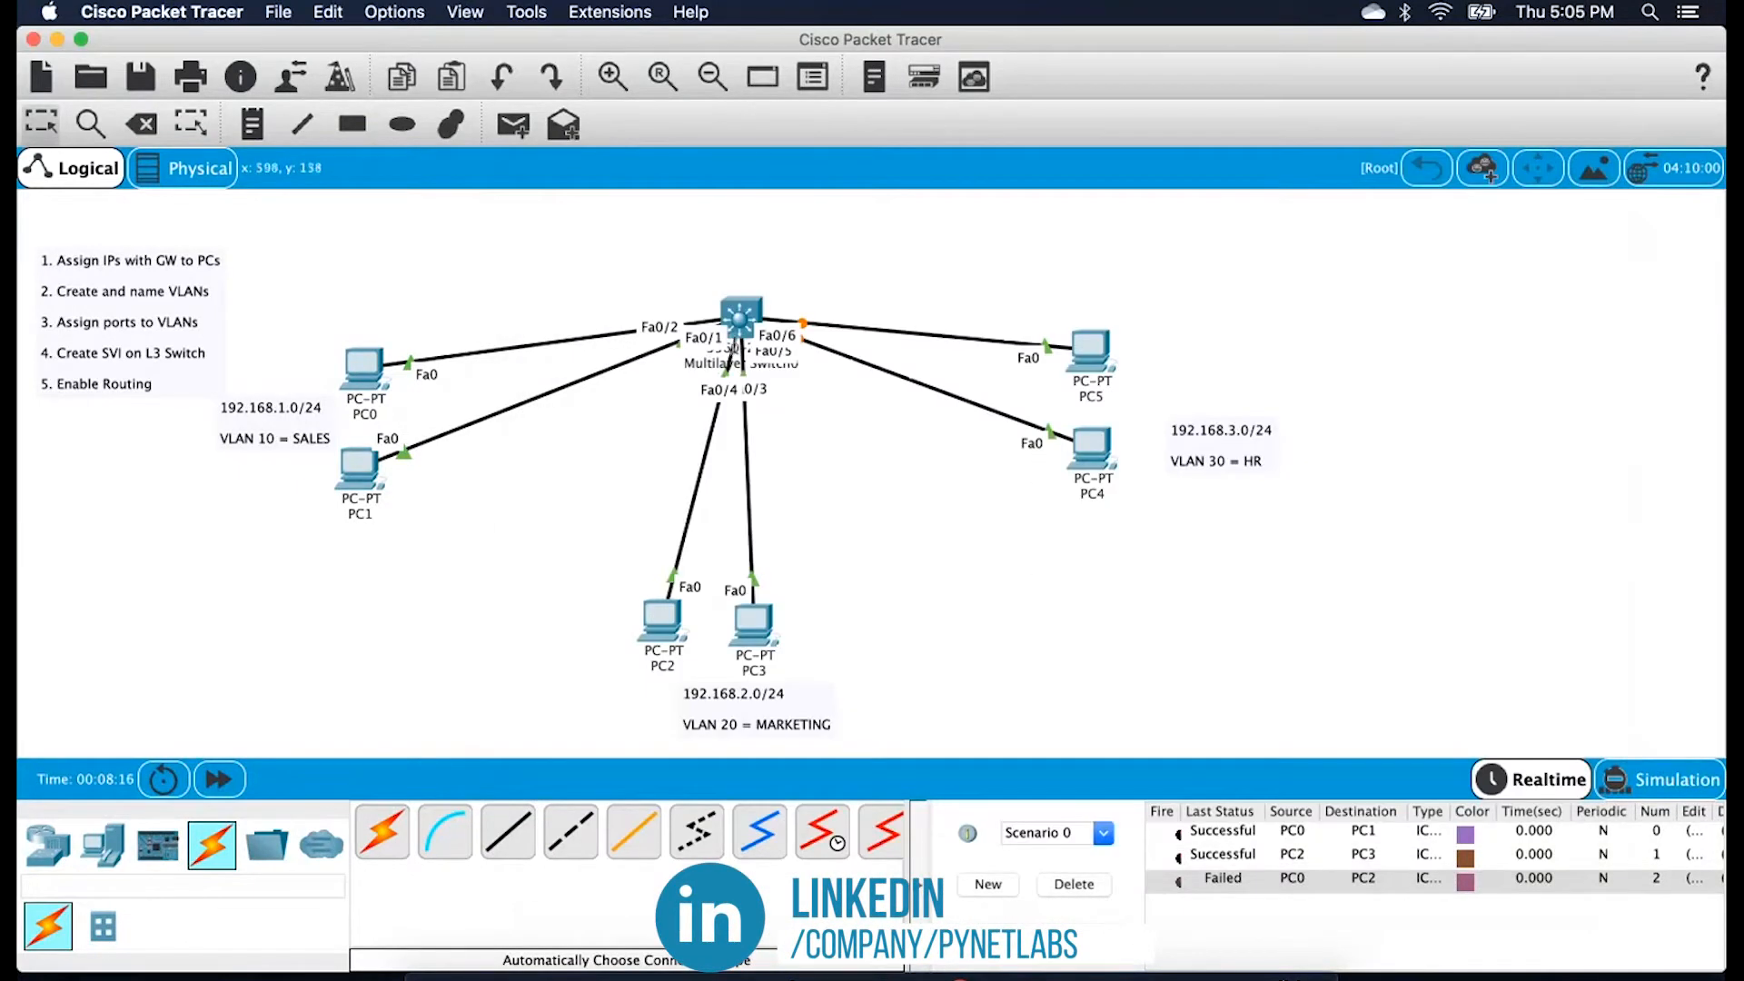
{"action": "left_click", "coordinate": [743, 315]}
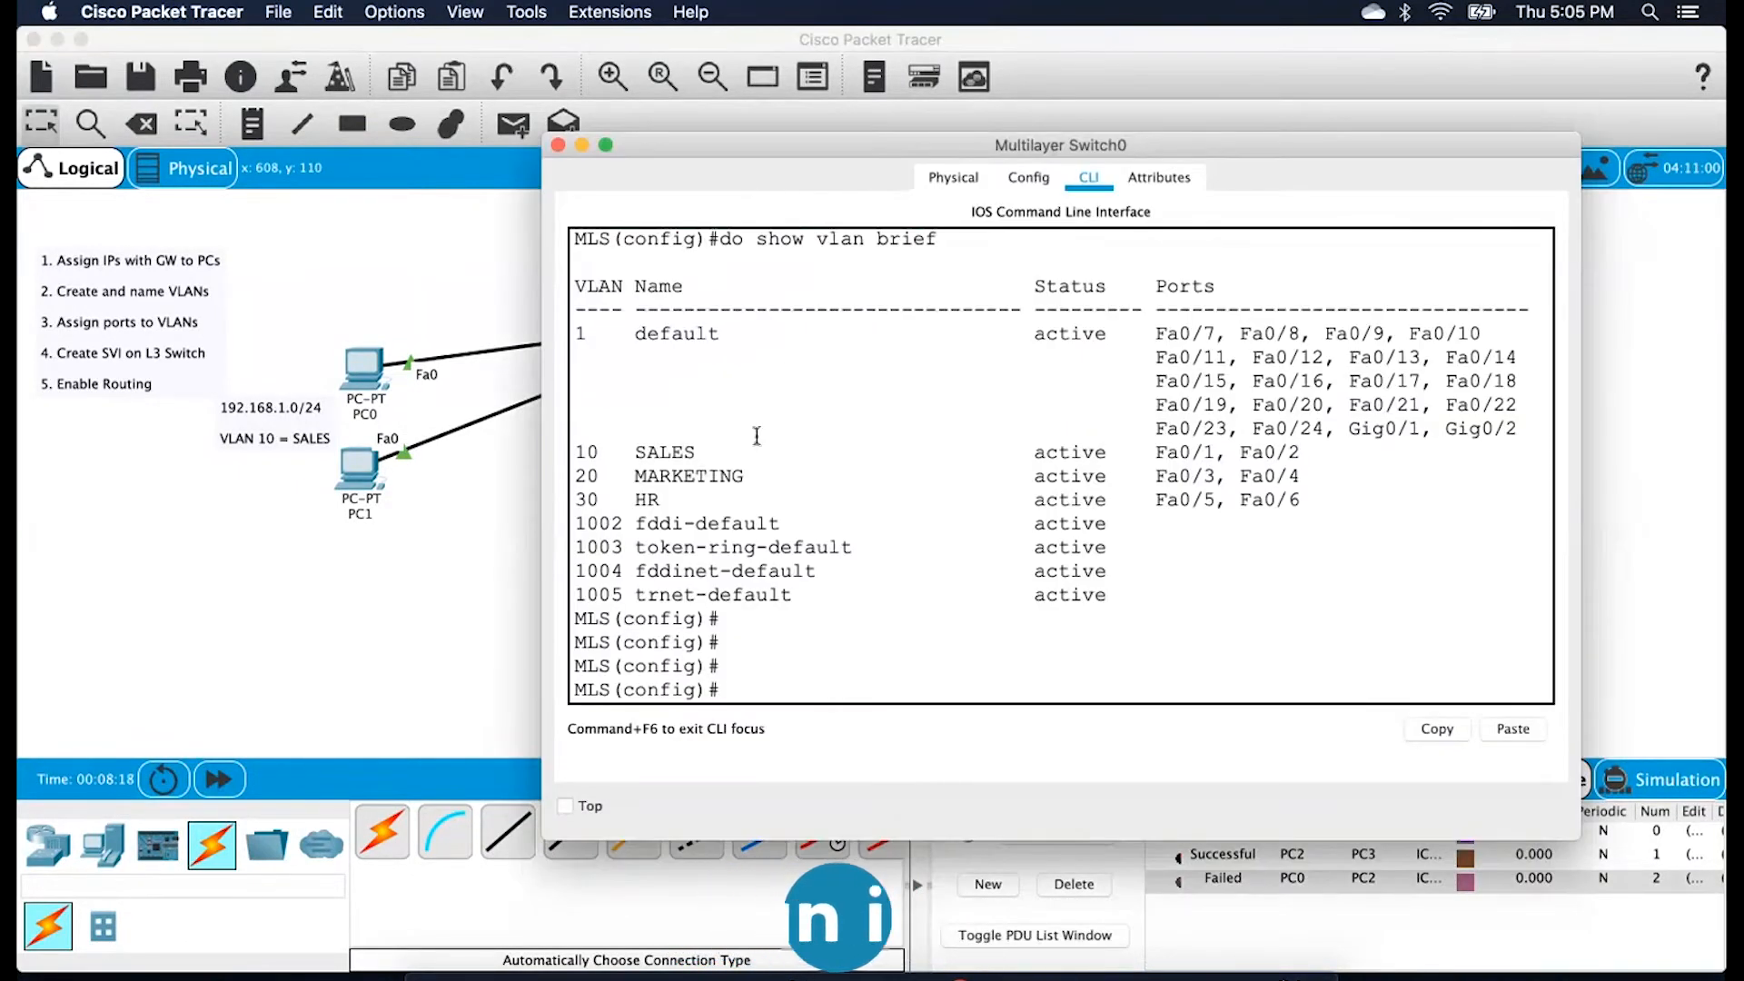
{"action": "key", "text": "Return"}
{"action": "key", "text": "Return"}
{"action": "key", "text": "Return"}
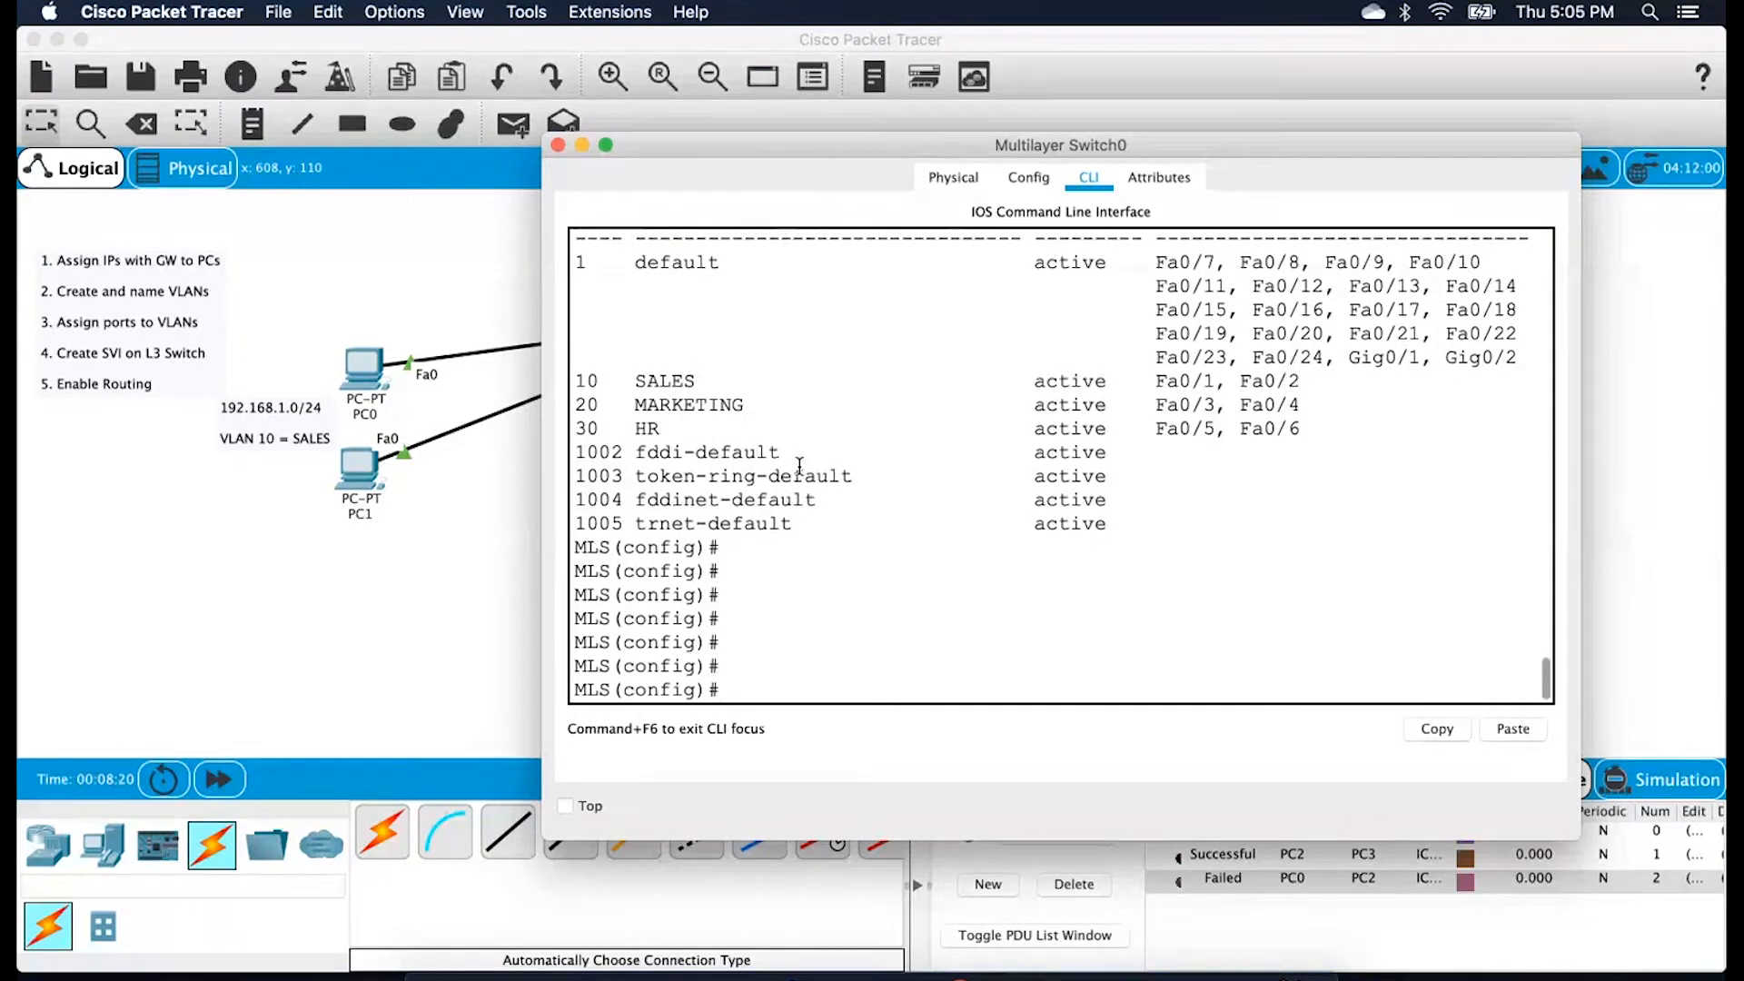
{"action": "type", "text": "in"}
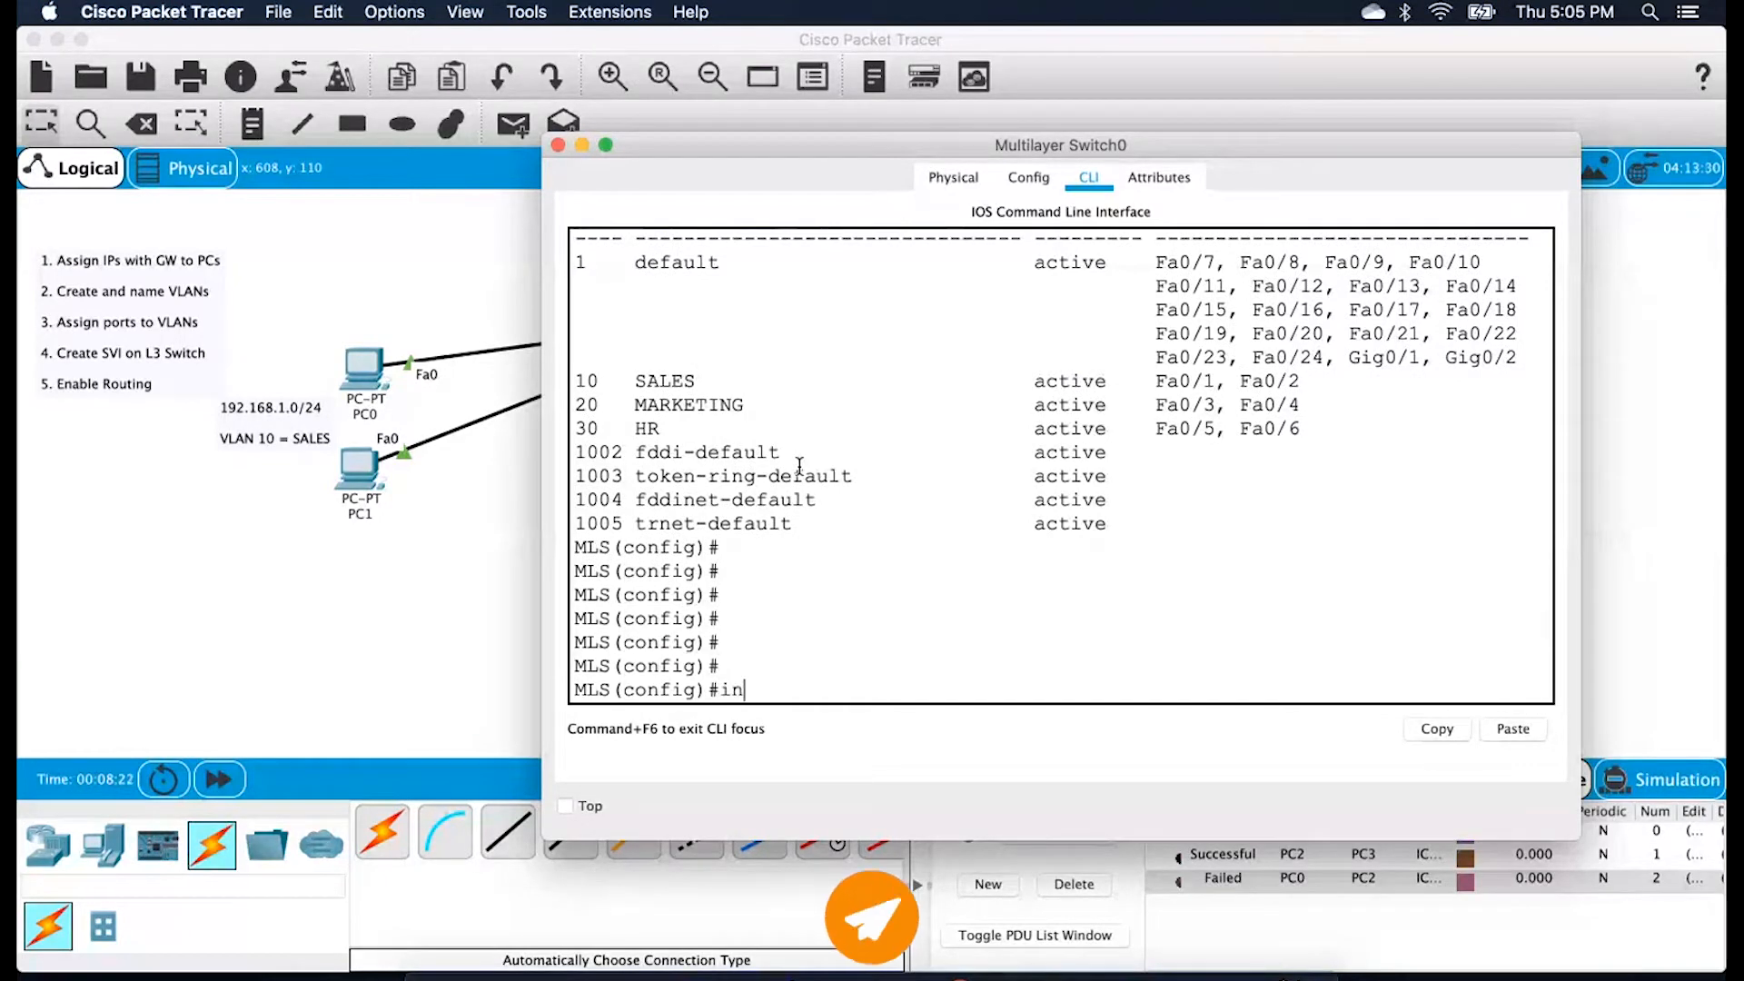
{"action": "type", "text": "terface"}
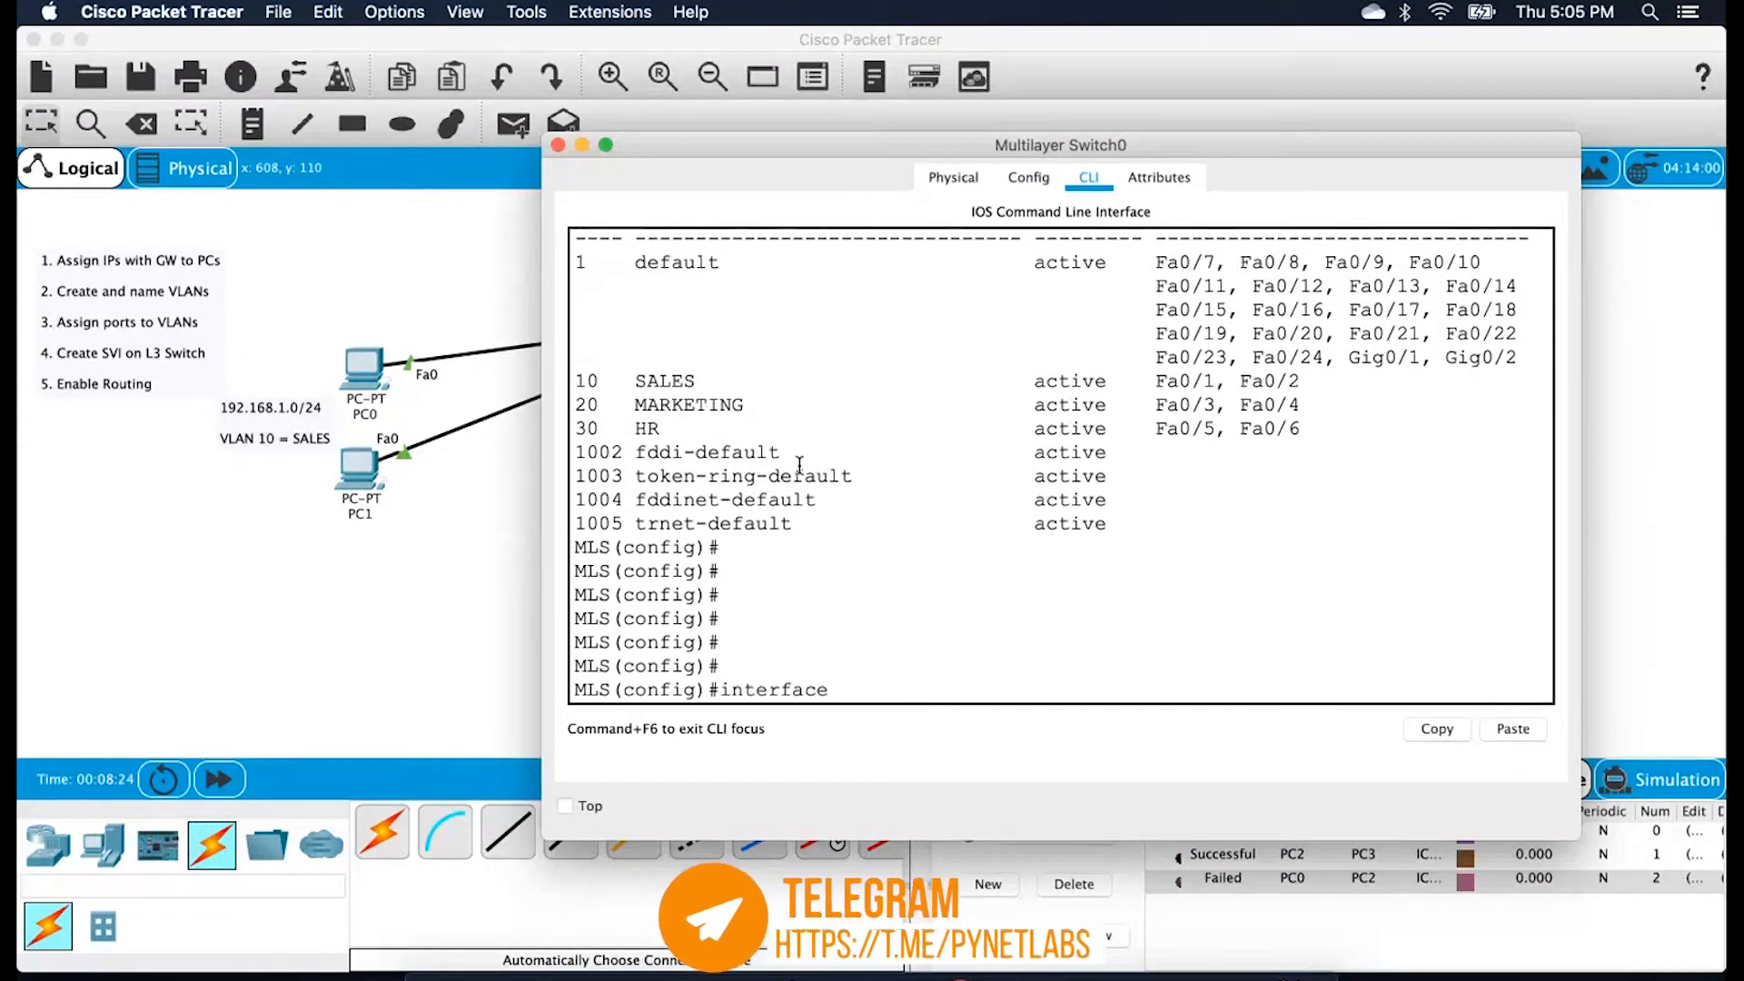
{"action": "type", "text": " vlan 10"}
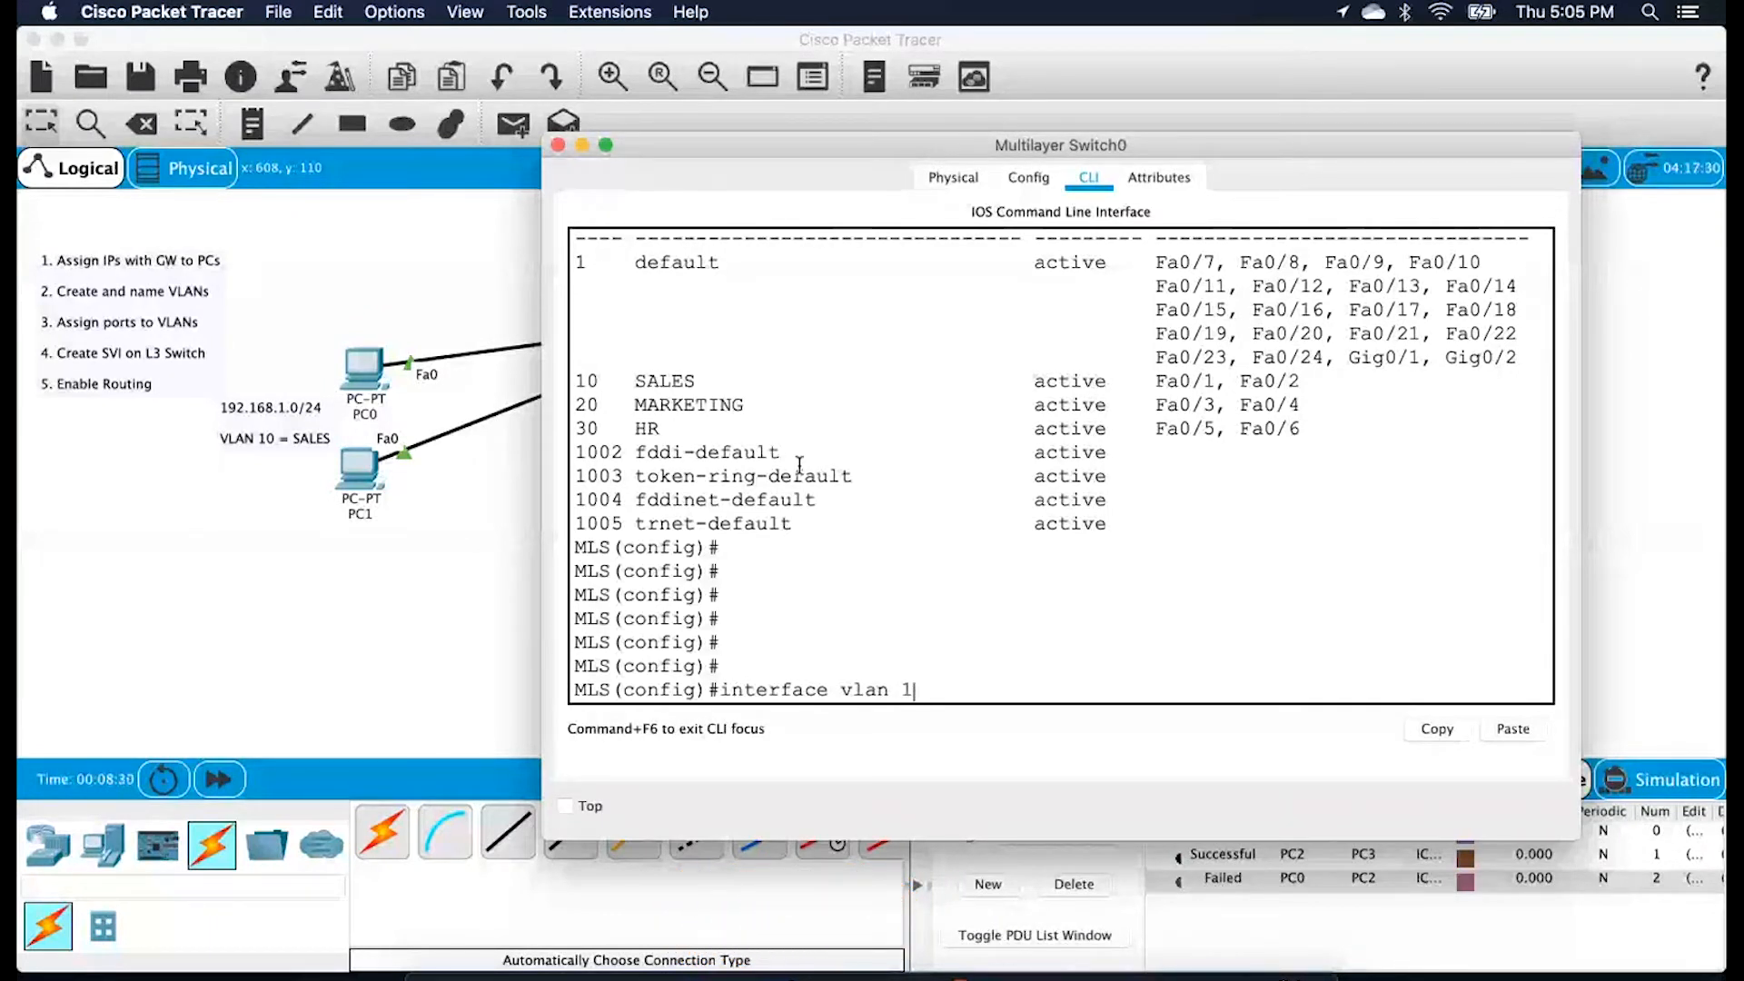
{"action": "key", "text": "BackSpace"}
{"action": "key", "text": "BackSpace"}
{"action": "key", "text": "BackSpace"}
{"action": "key", "text": "BackSpace"}
{"action": "key", "text": "BackSpace"}
{"action": "key", "text": "BackSpace"}
{"action": "key", "text": "BackSpace"}
{"action": "key", "text": "BackSpace"}
{"action": "key", "text": "BackSpace"}
{"action": "key", "text": "BackSpace"}
{"action": "key", "text": "BackSpace"}
{"action": "key", "text": "BackSpace"}
{"action": "key", "text": "BackSpace"}
{"action": "key", "text": "BackSpace"}
{"action": "key", "text": "BackSpace"}
{"action": "key", "text": "BackSpace"}
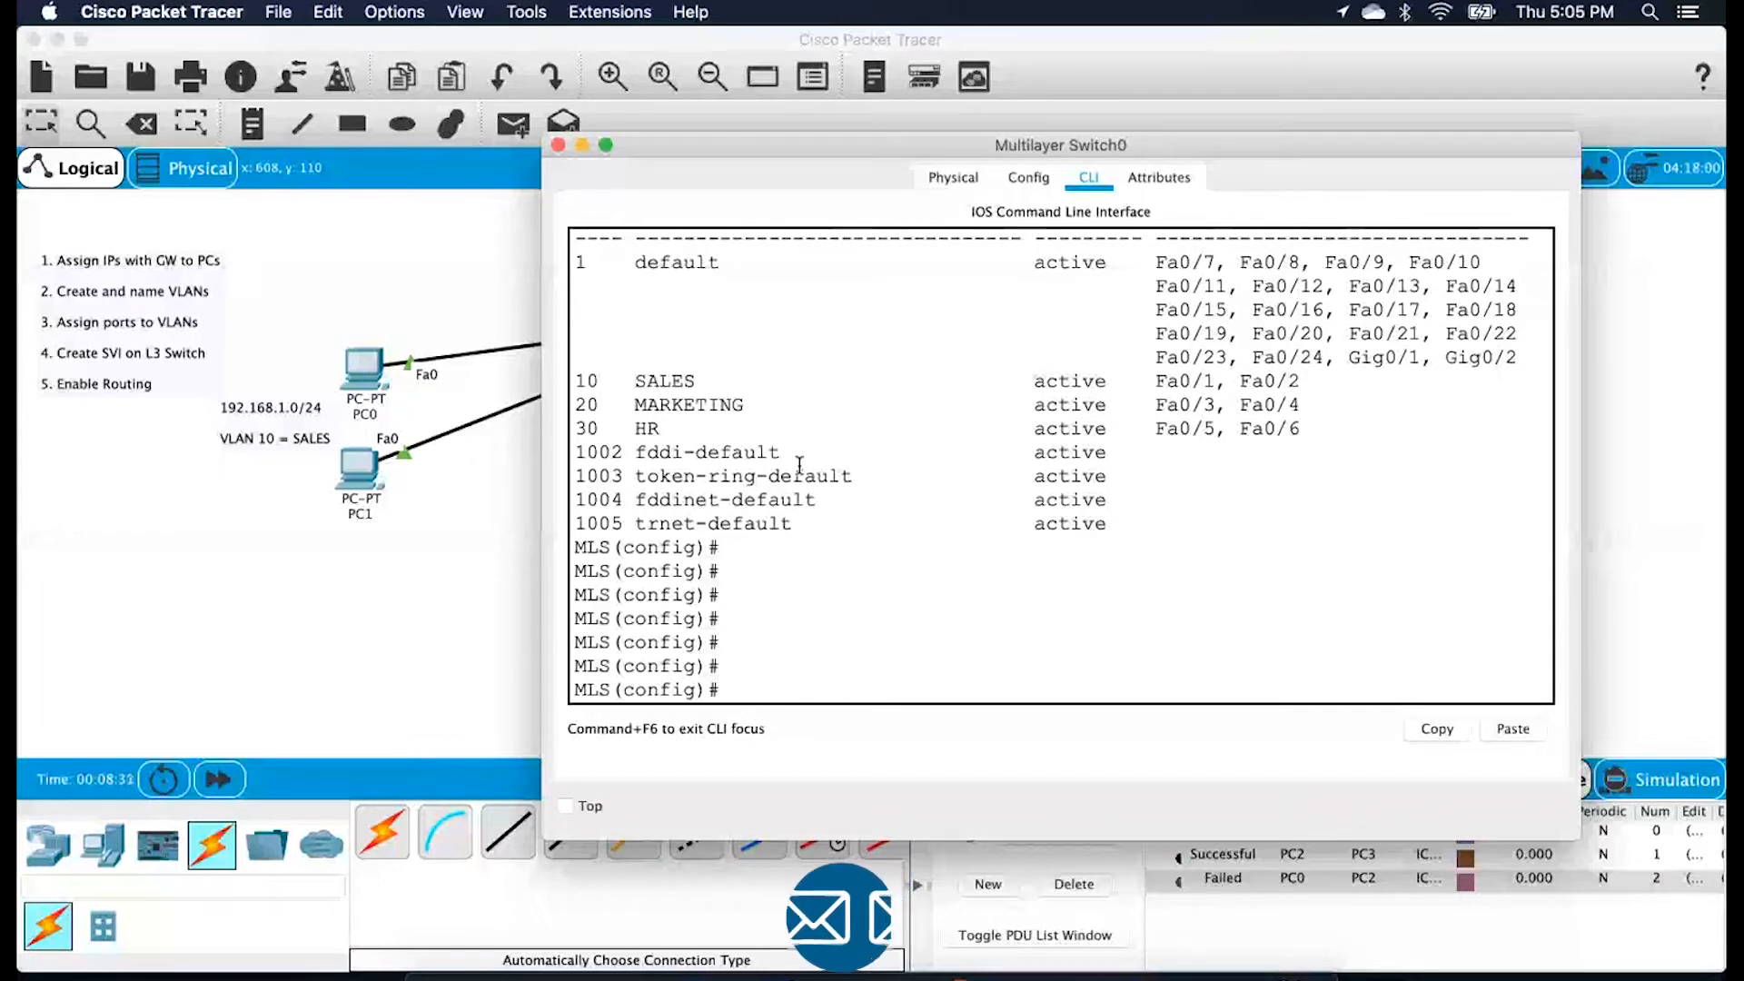
Run do show ip interface brief and examine the switch's interface list, especially the address and status of Vlan1
{"action": "type", "text": "do showip"}
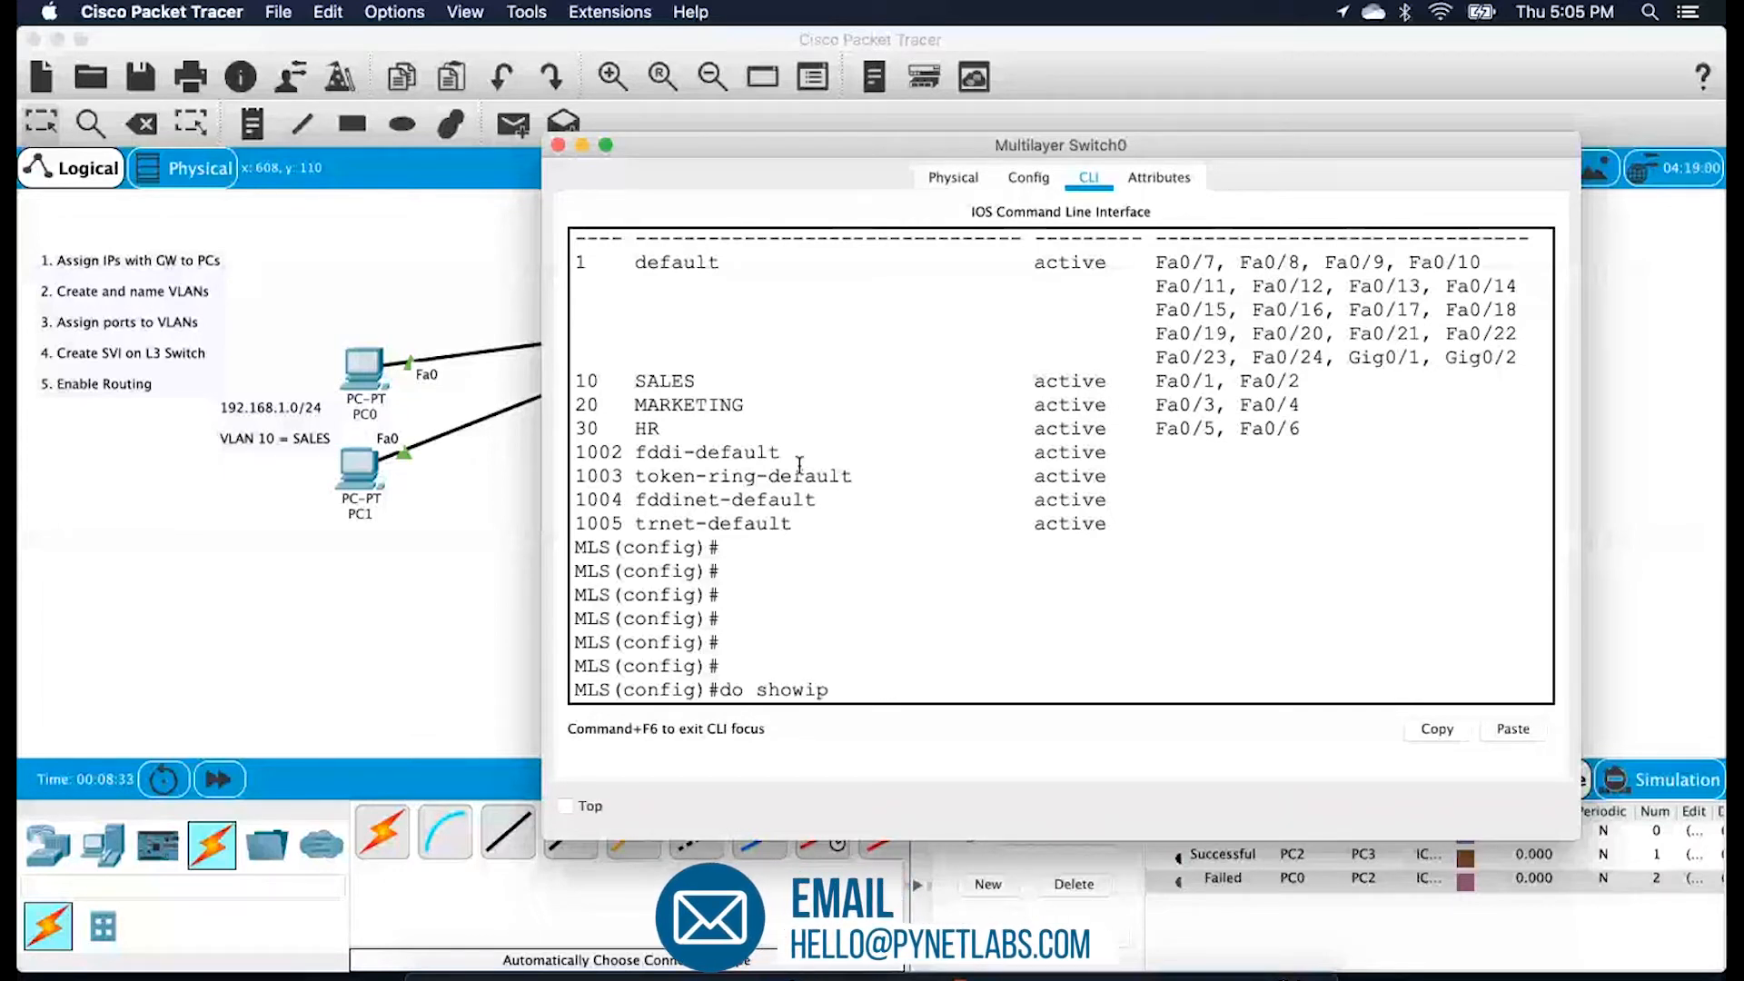
{"action": "type", "text": " ip in"}
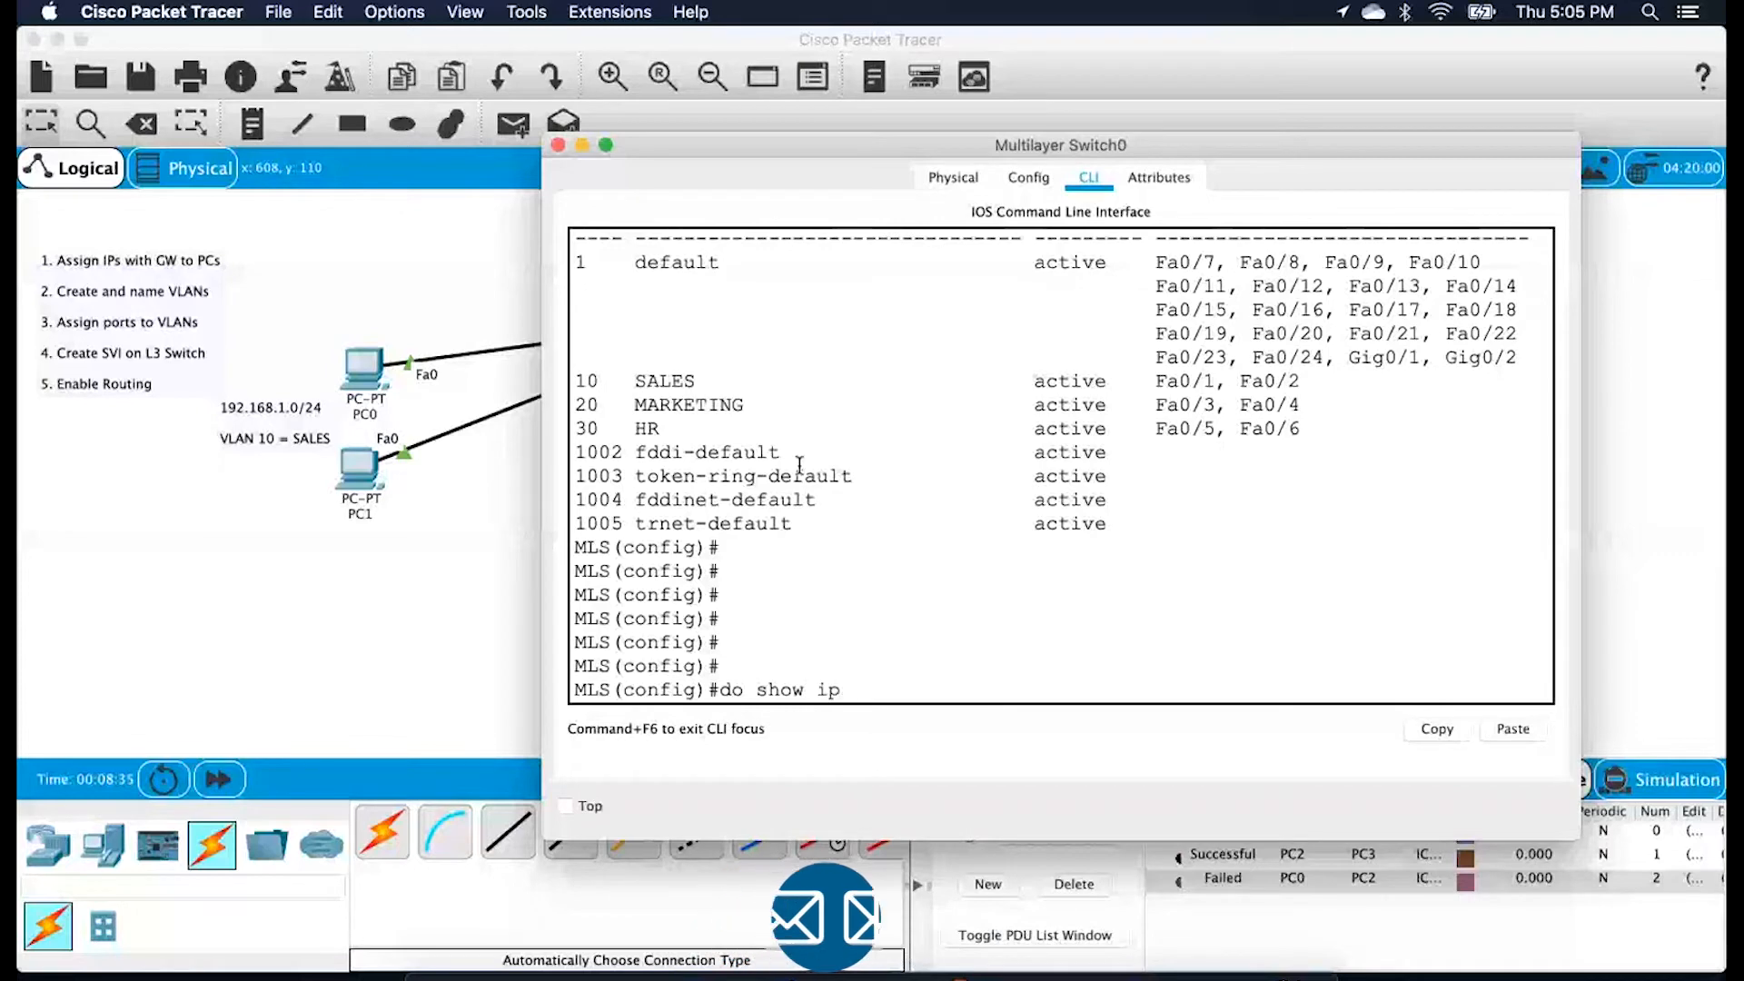
{"action": "type", "text": "terface brief"}
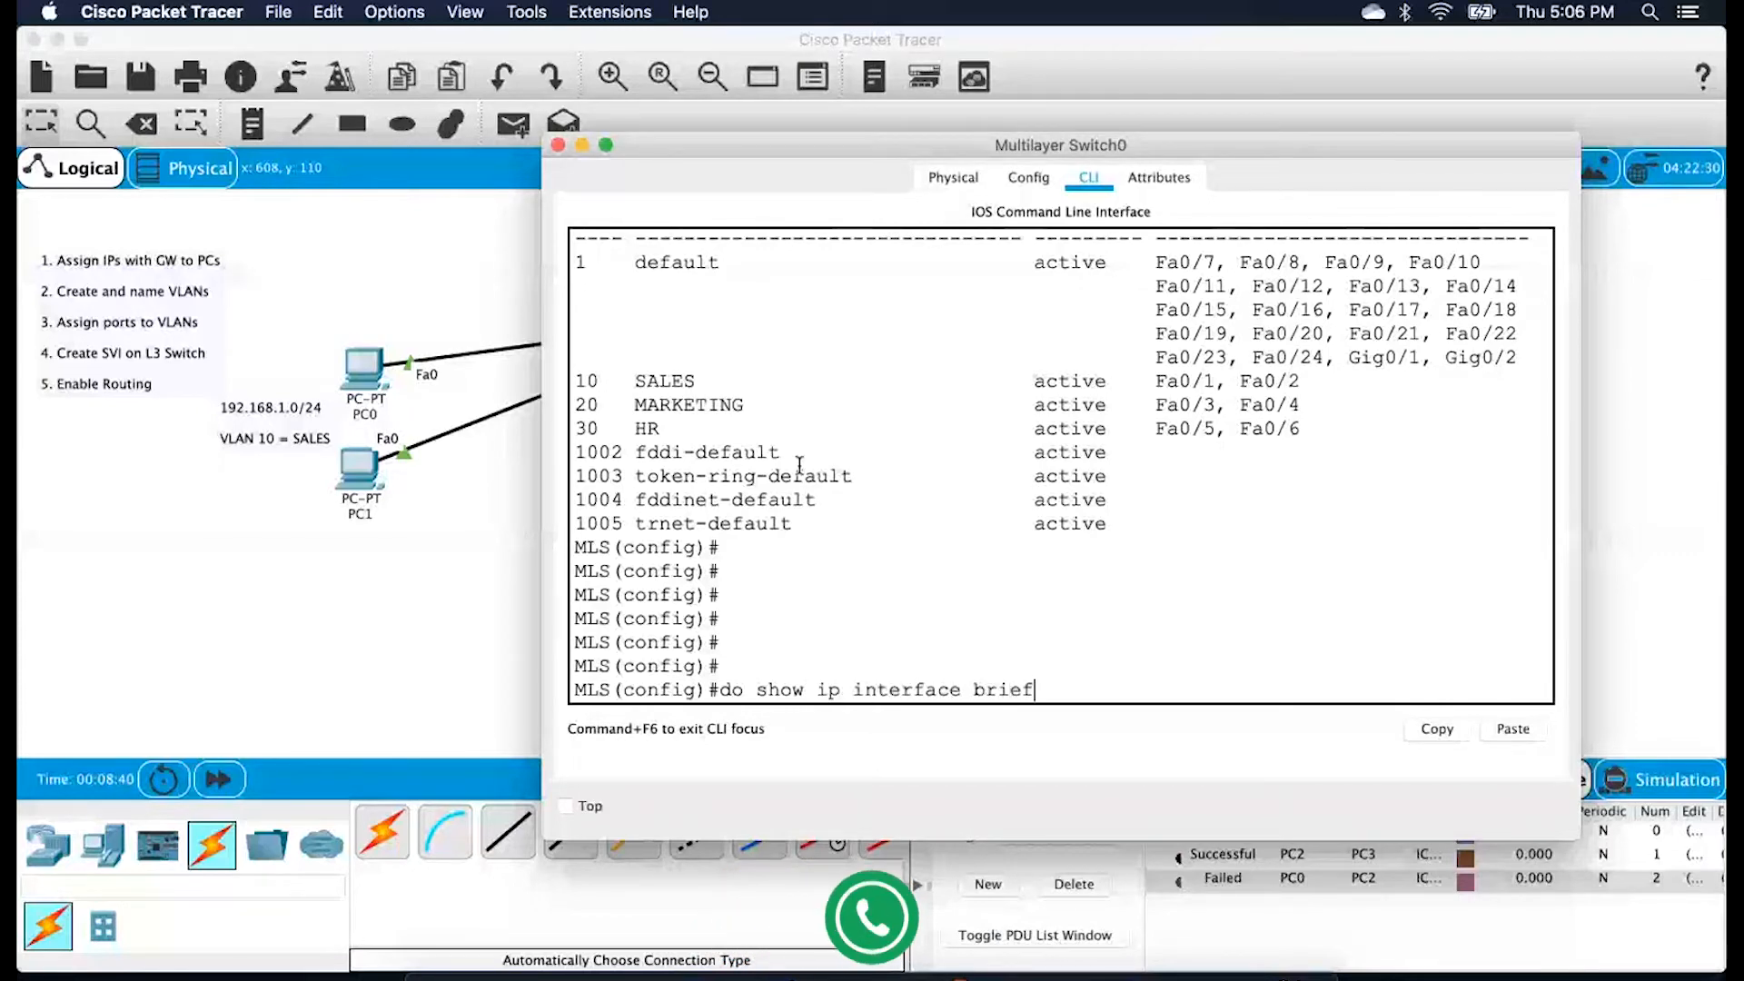
{"action": "key", "text": "Return"}
{"action": "scroll", "coordinate": [721, 495], "scroll_direction": "up", "scroll_amount": 3}
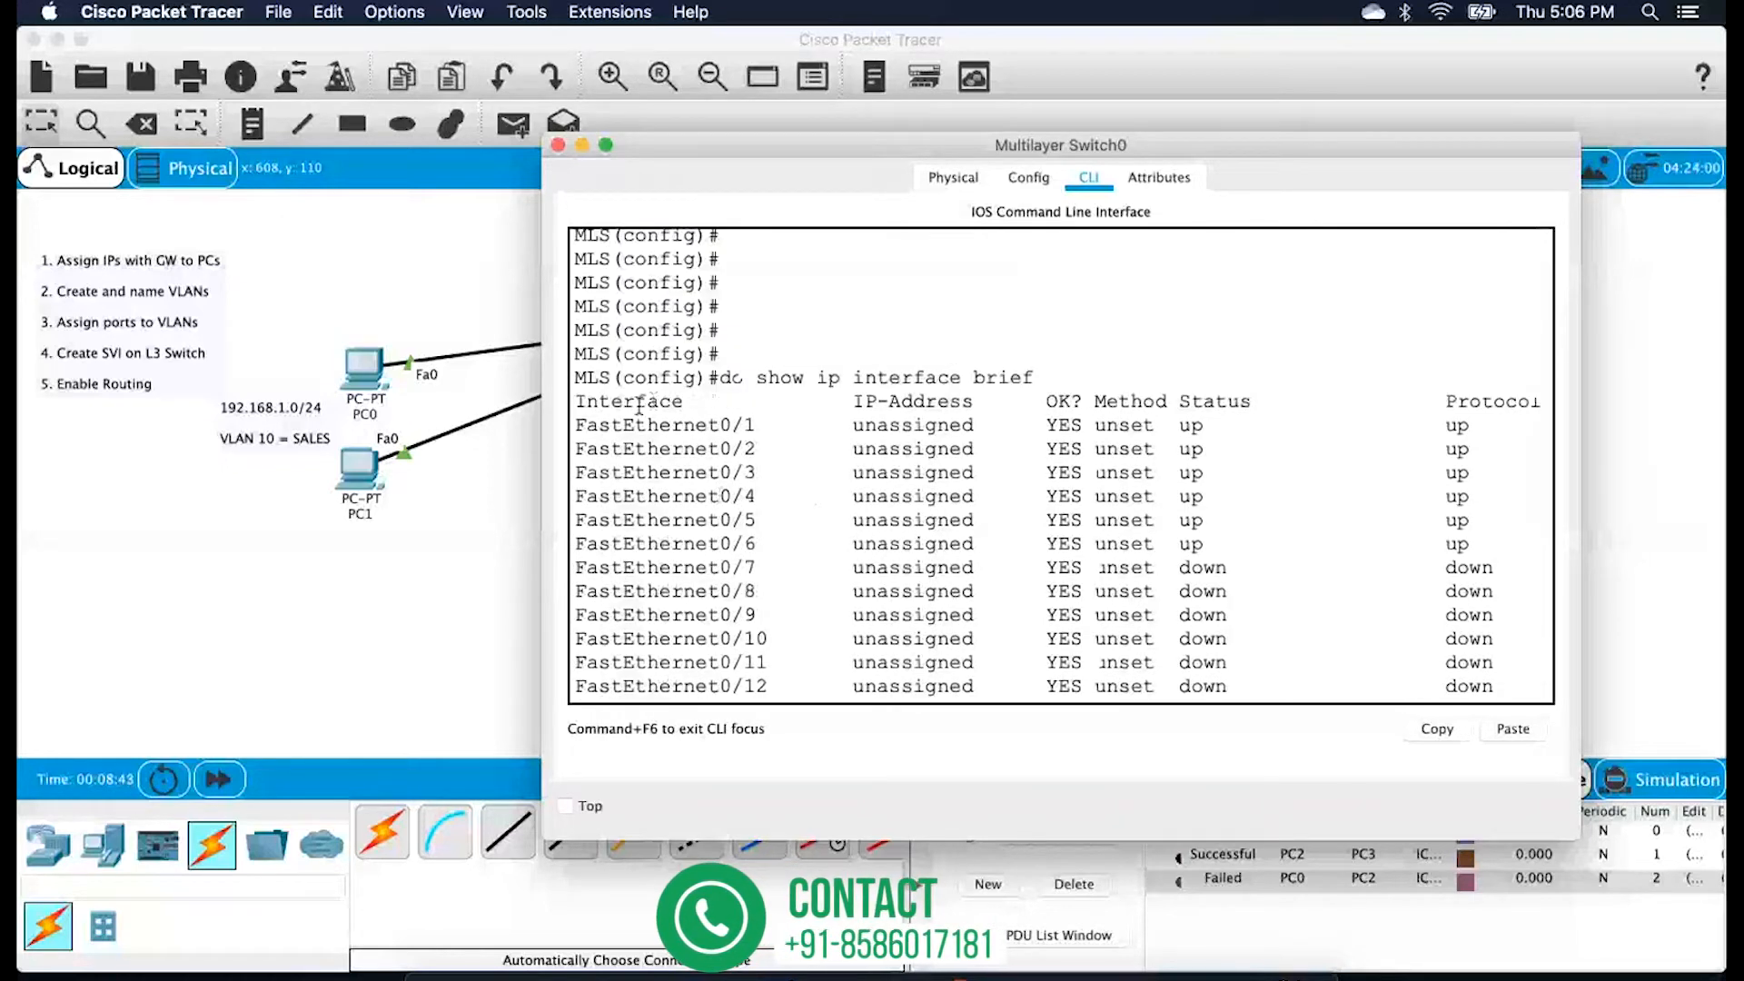
{"action": "scroll", "coordinate": [800, 517], "scroll_direction": "down", "scroll_amount": 3}
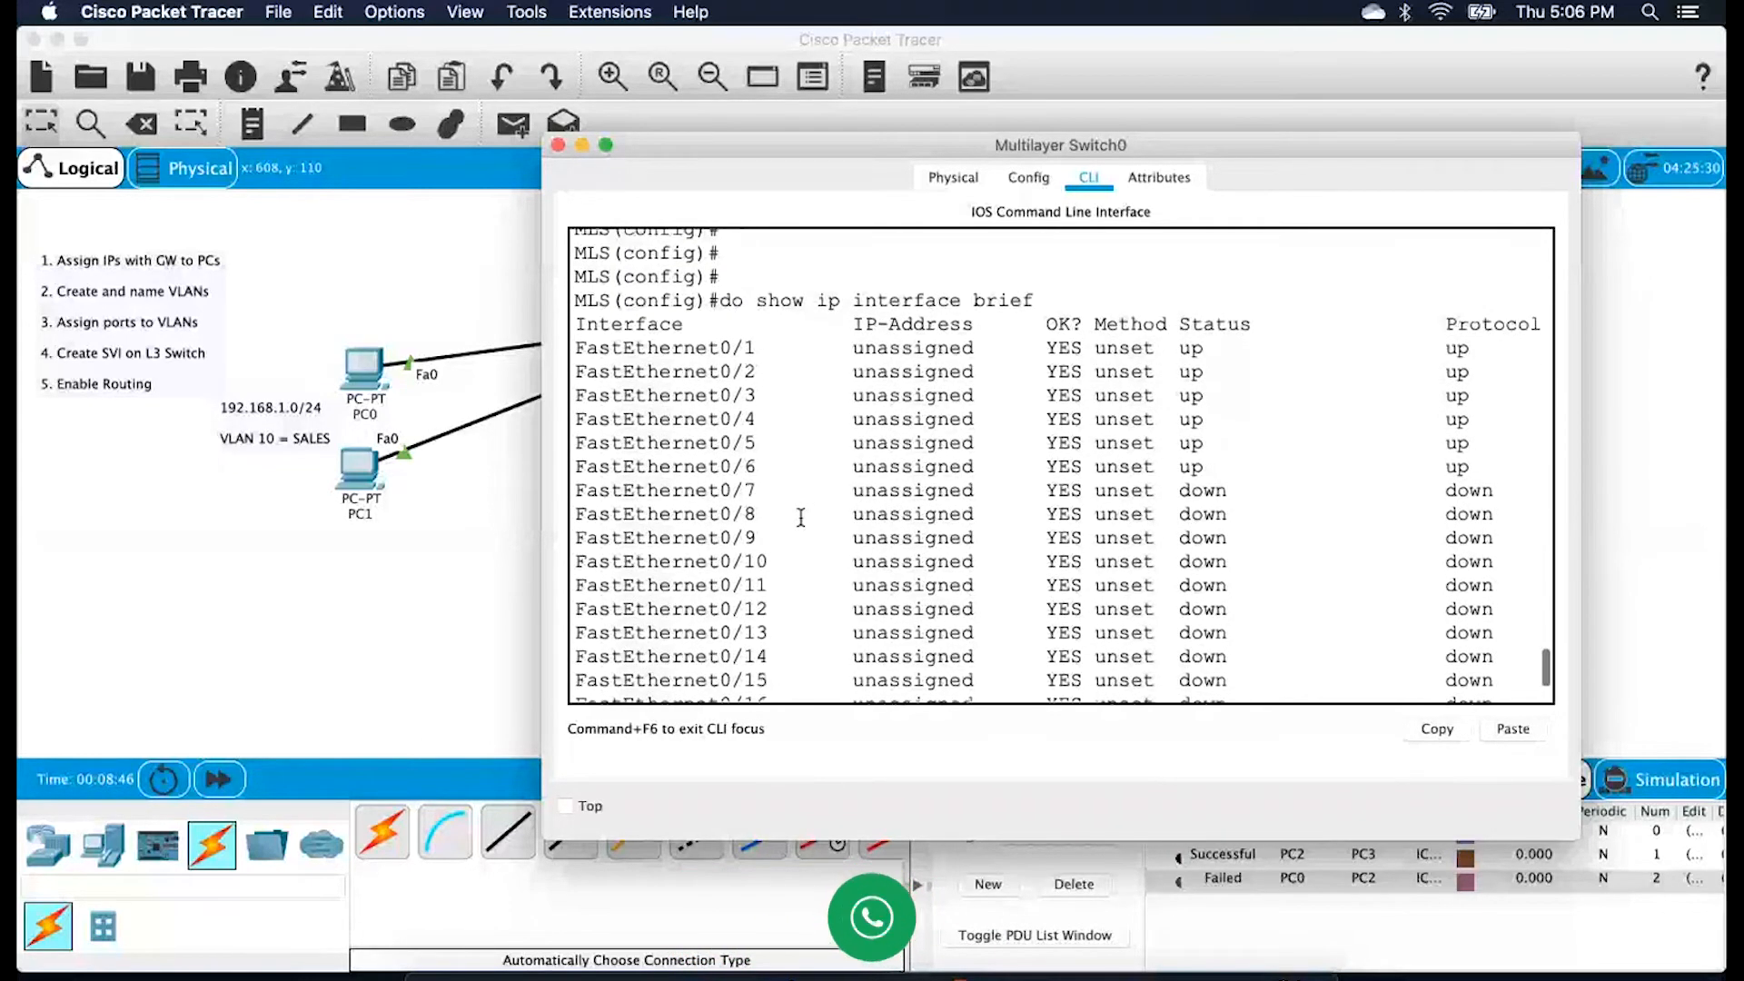
{"action": "key", "text": "space"}
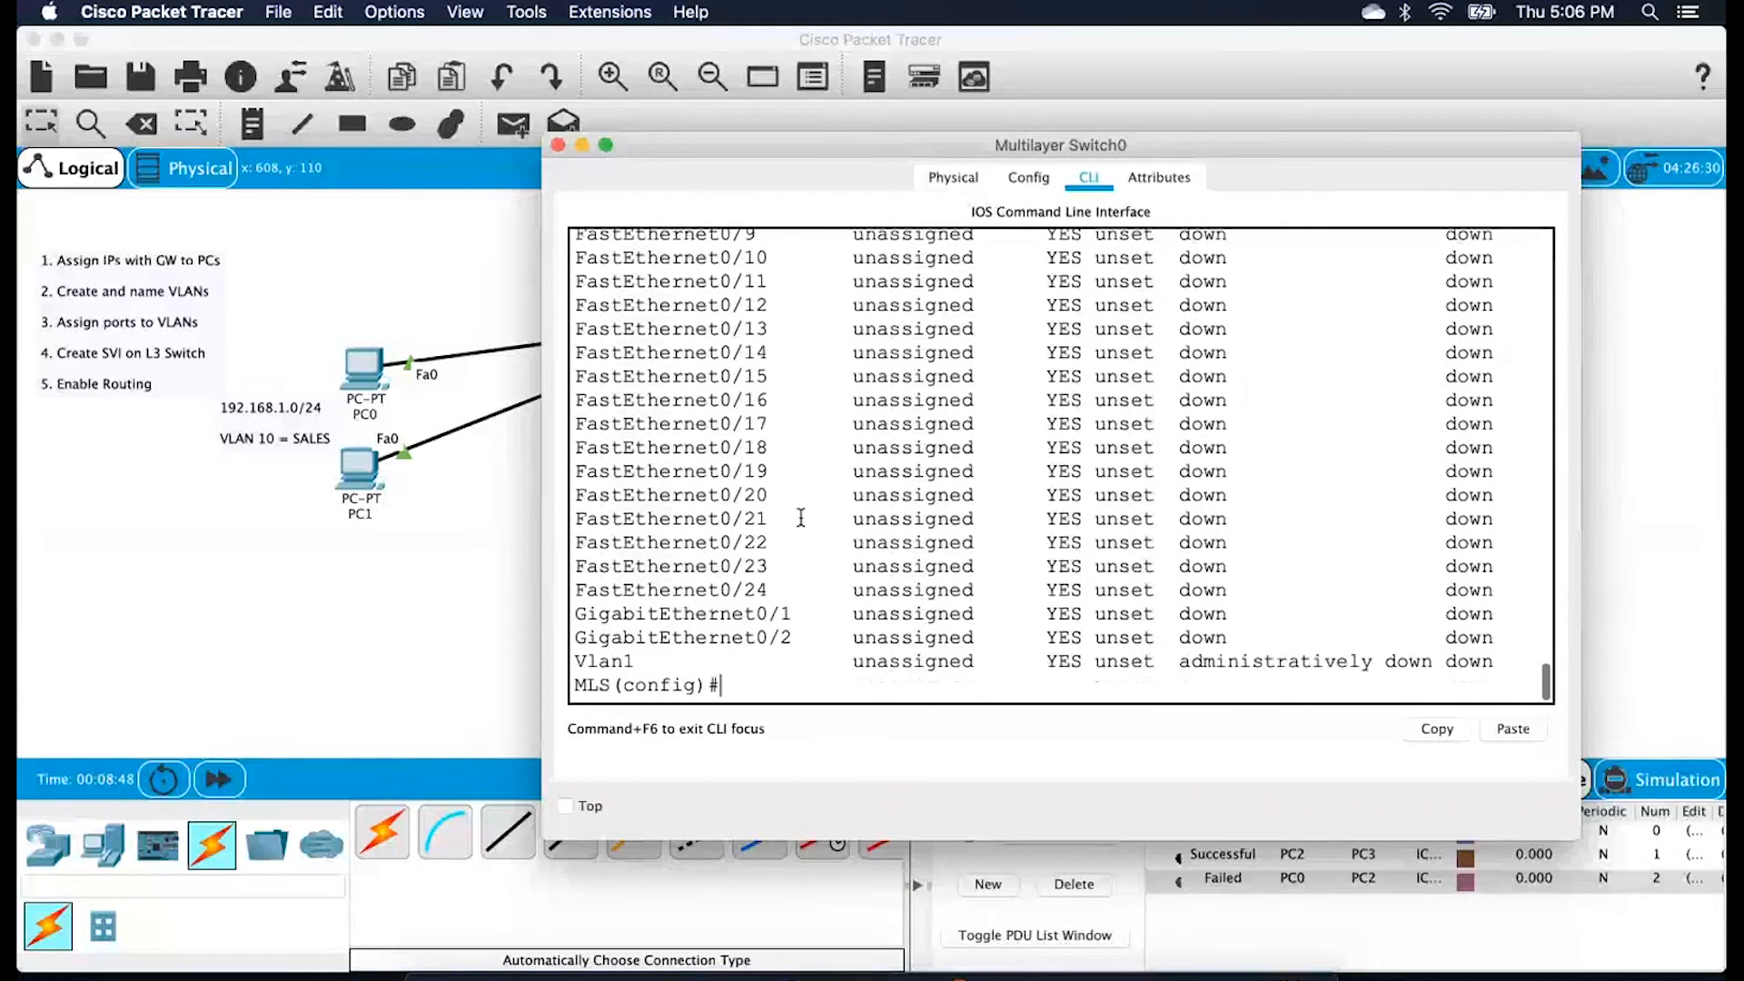
{"action": "left_click_drag", "start_coordinate": [575, 662], "coordinate": [992, 696]}
{"action": "left_click_drag", "start_coordinate": [1172, 677], "coordinate": [1510, 648]}
{"action": "left_click", "coordinate": [644, 662]}
{"action": "left_click_drag", "start_coordinate": [644, 661], "coordinate": [573, 658]}
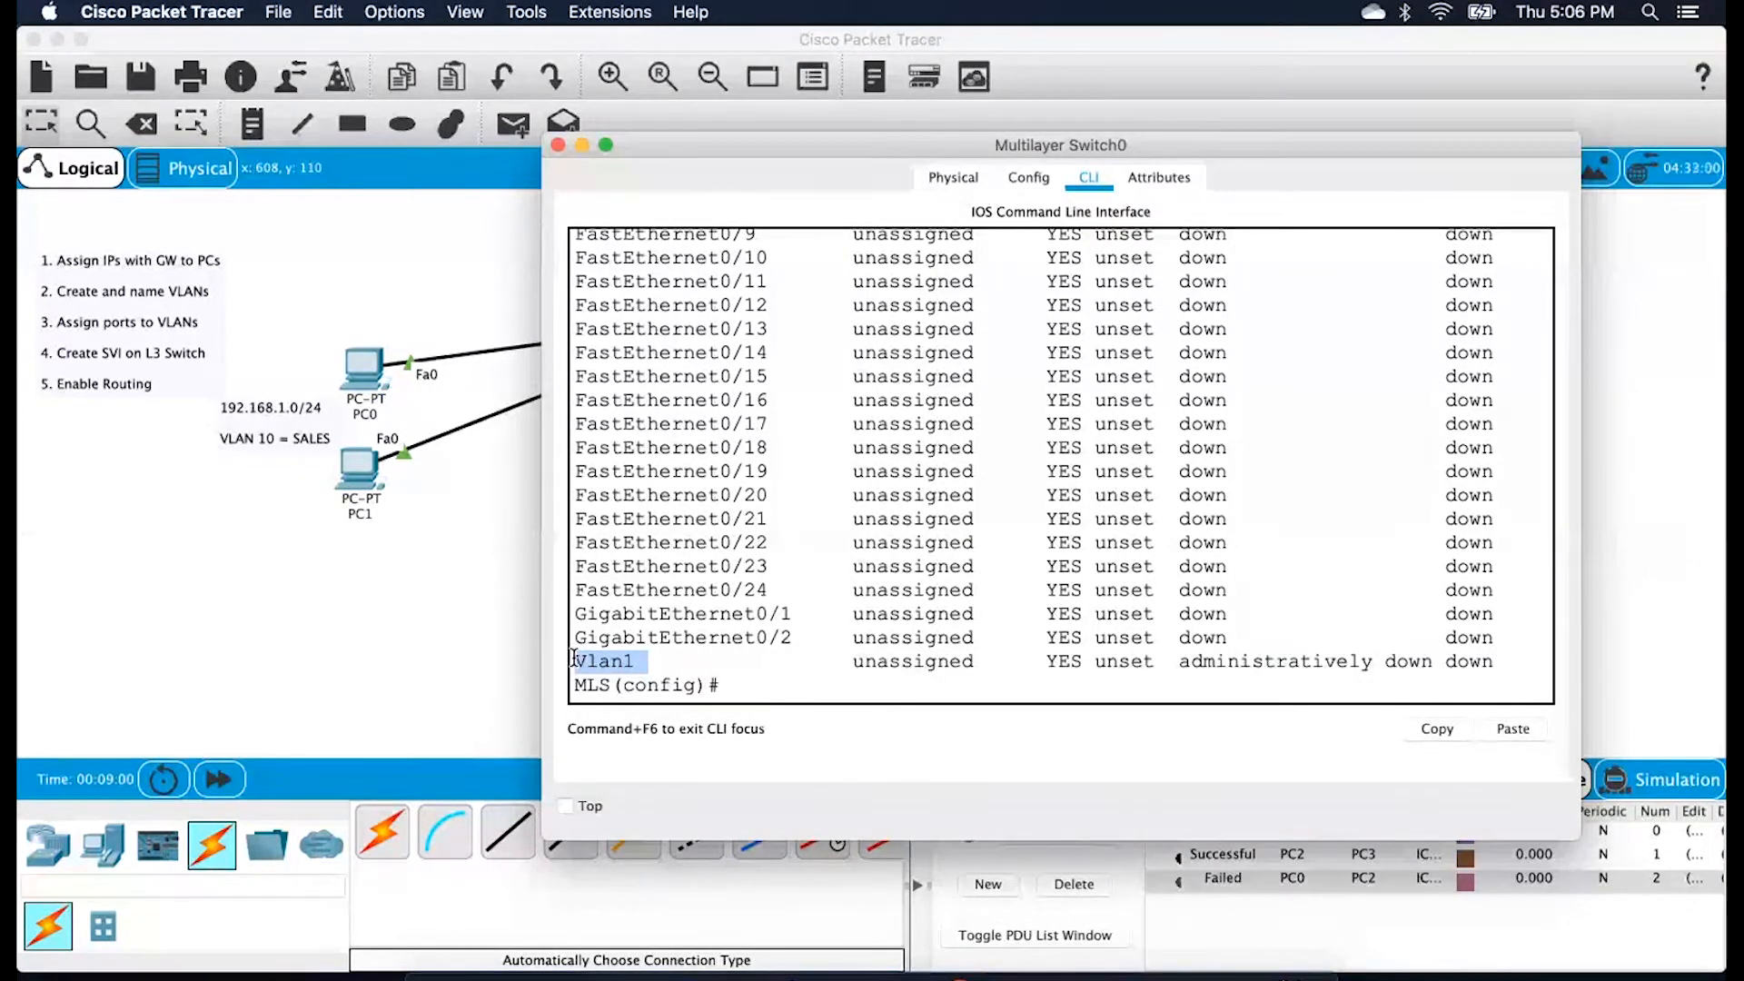
{"action": "left_click", "coordinate": [755, 684]}
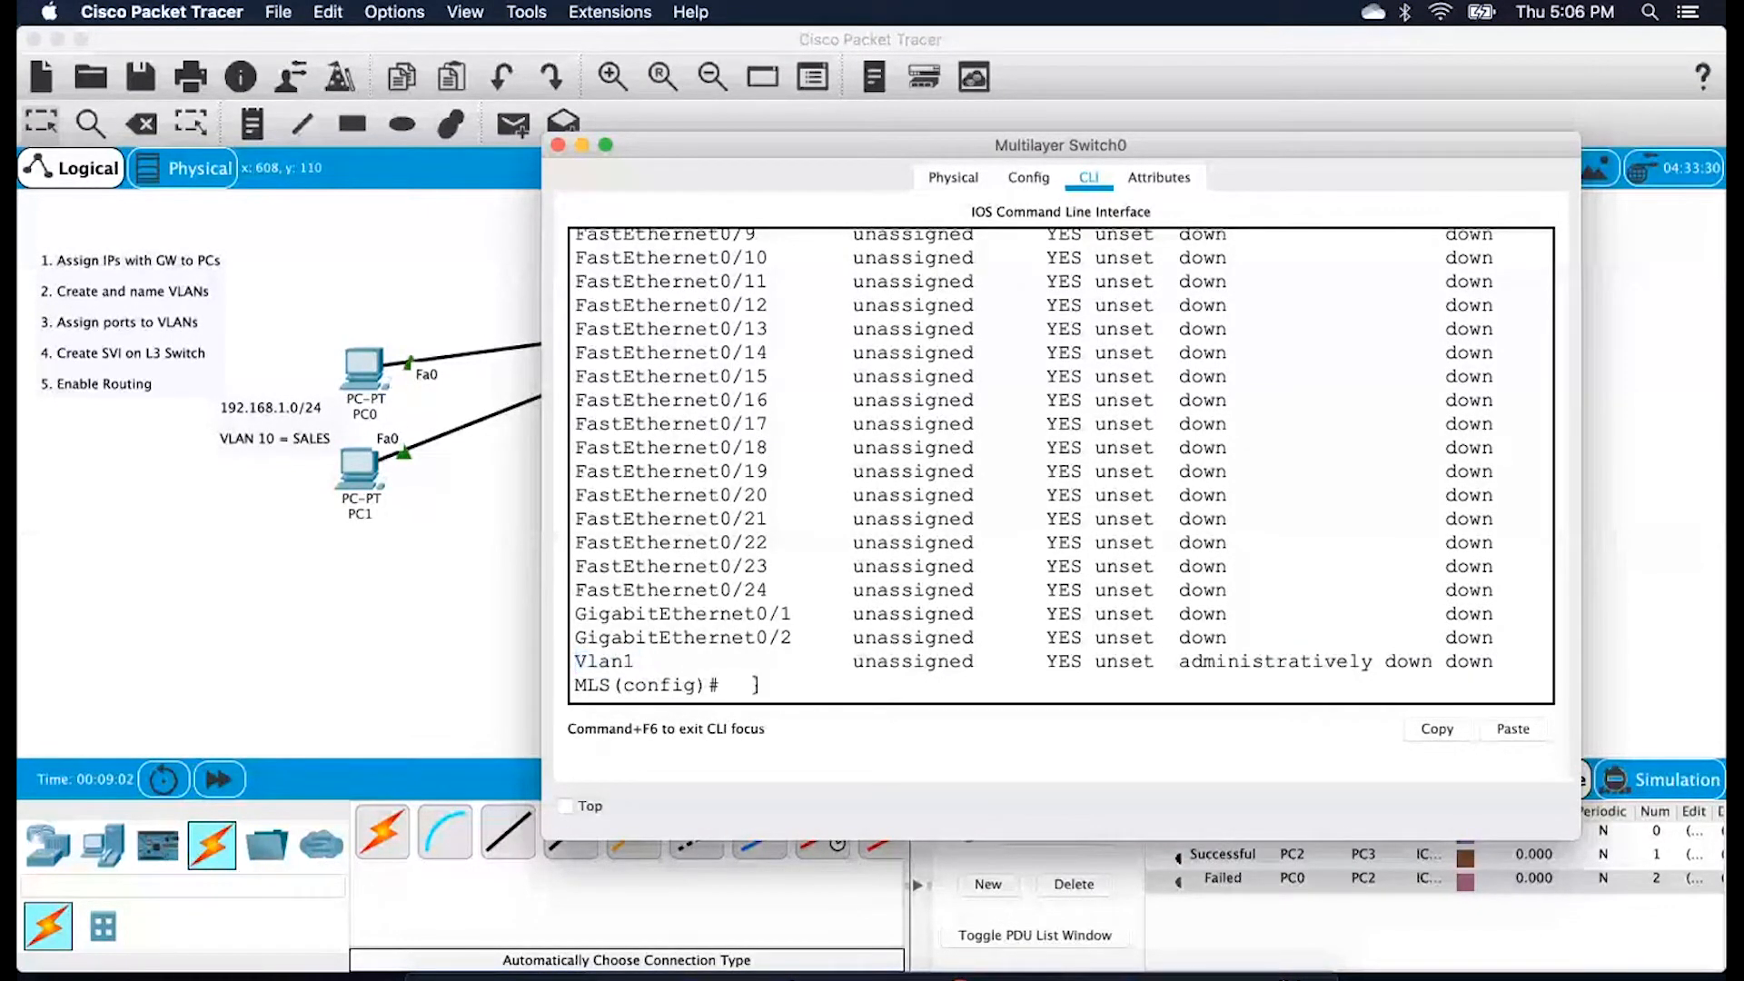
Create the switched virtual interface for VLAN 10 on the multilayer switch
{"action": "key", "text": "Return"}
{"action": "key", "text": "Return"}
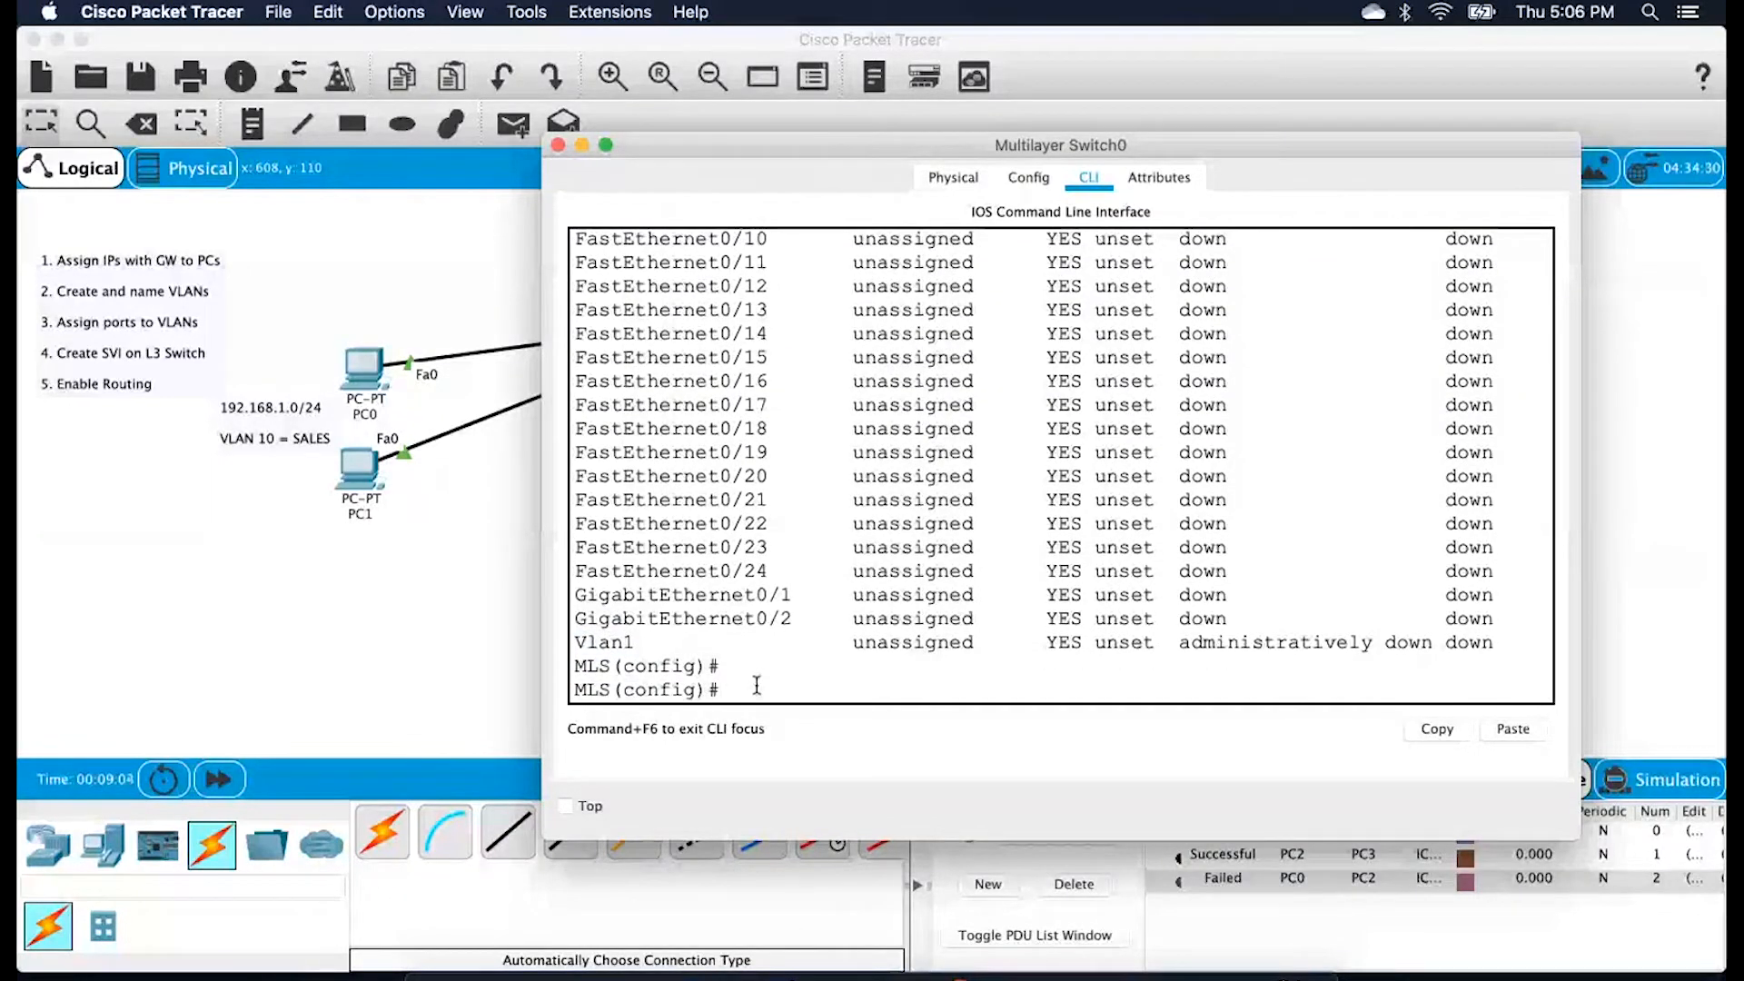
{"action": "key", "text": "Return"}
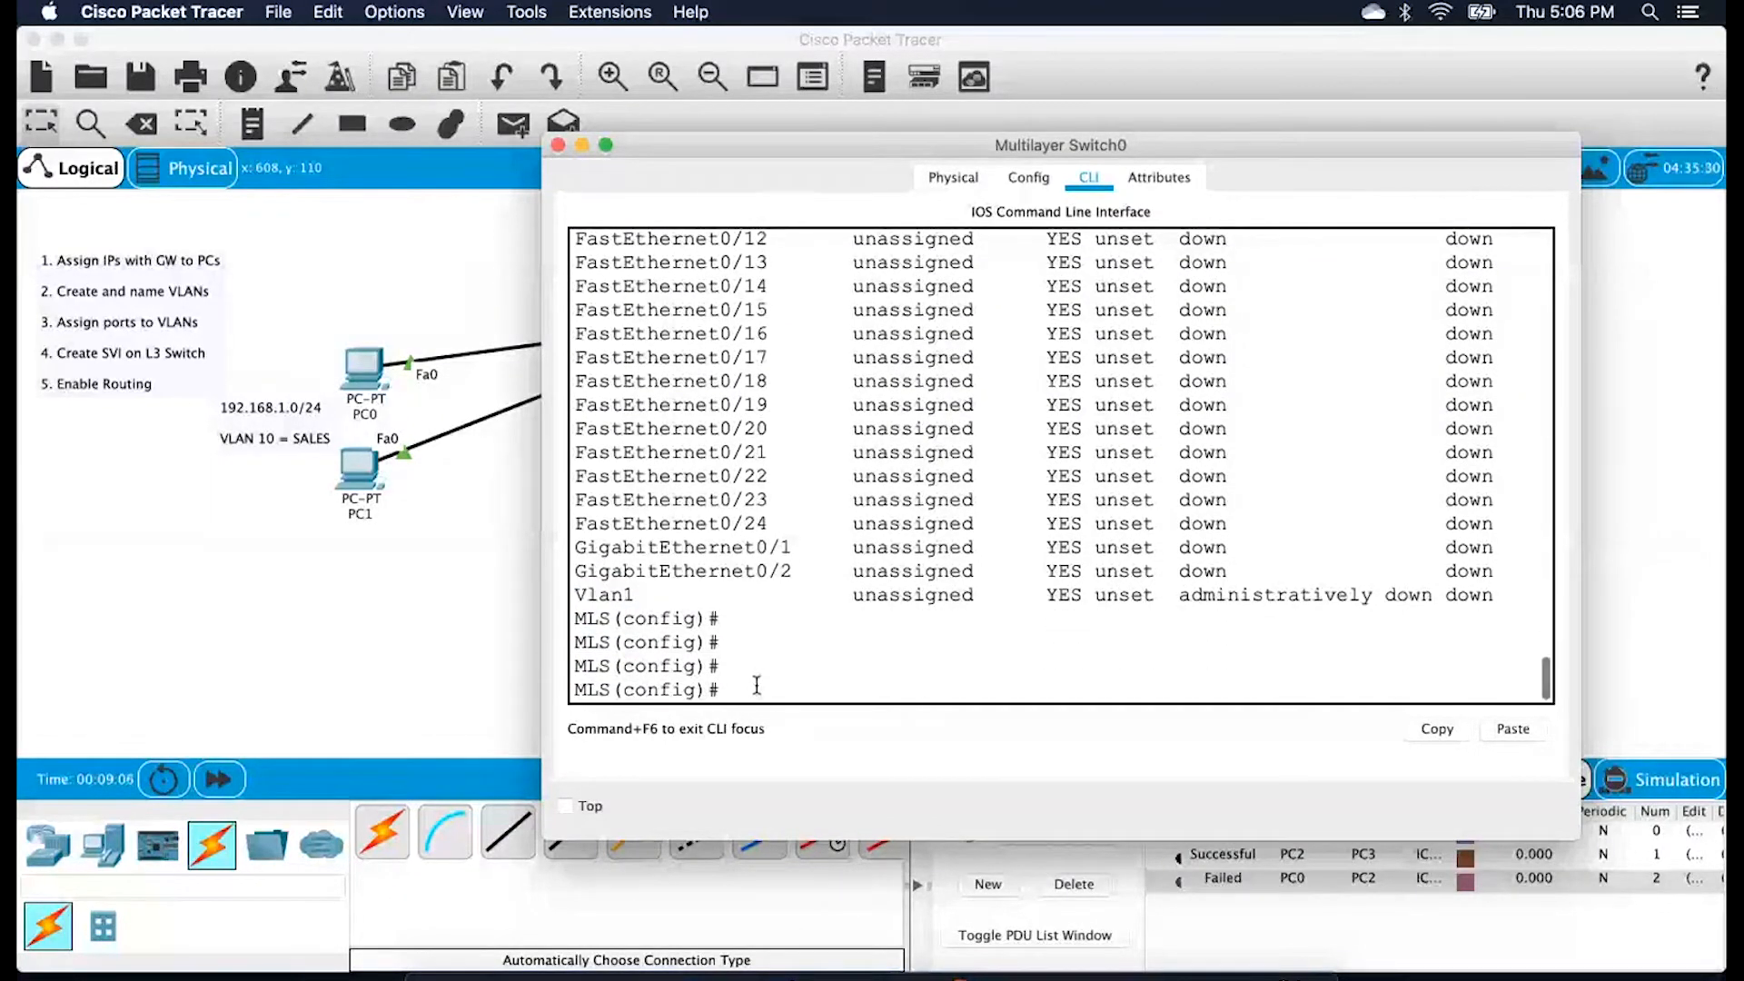
{"action": "type", "text": "interface"}
{"action": "type", "text": "10"}
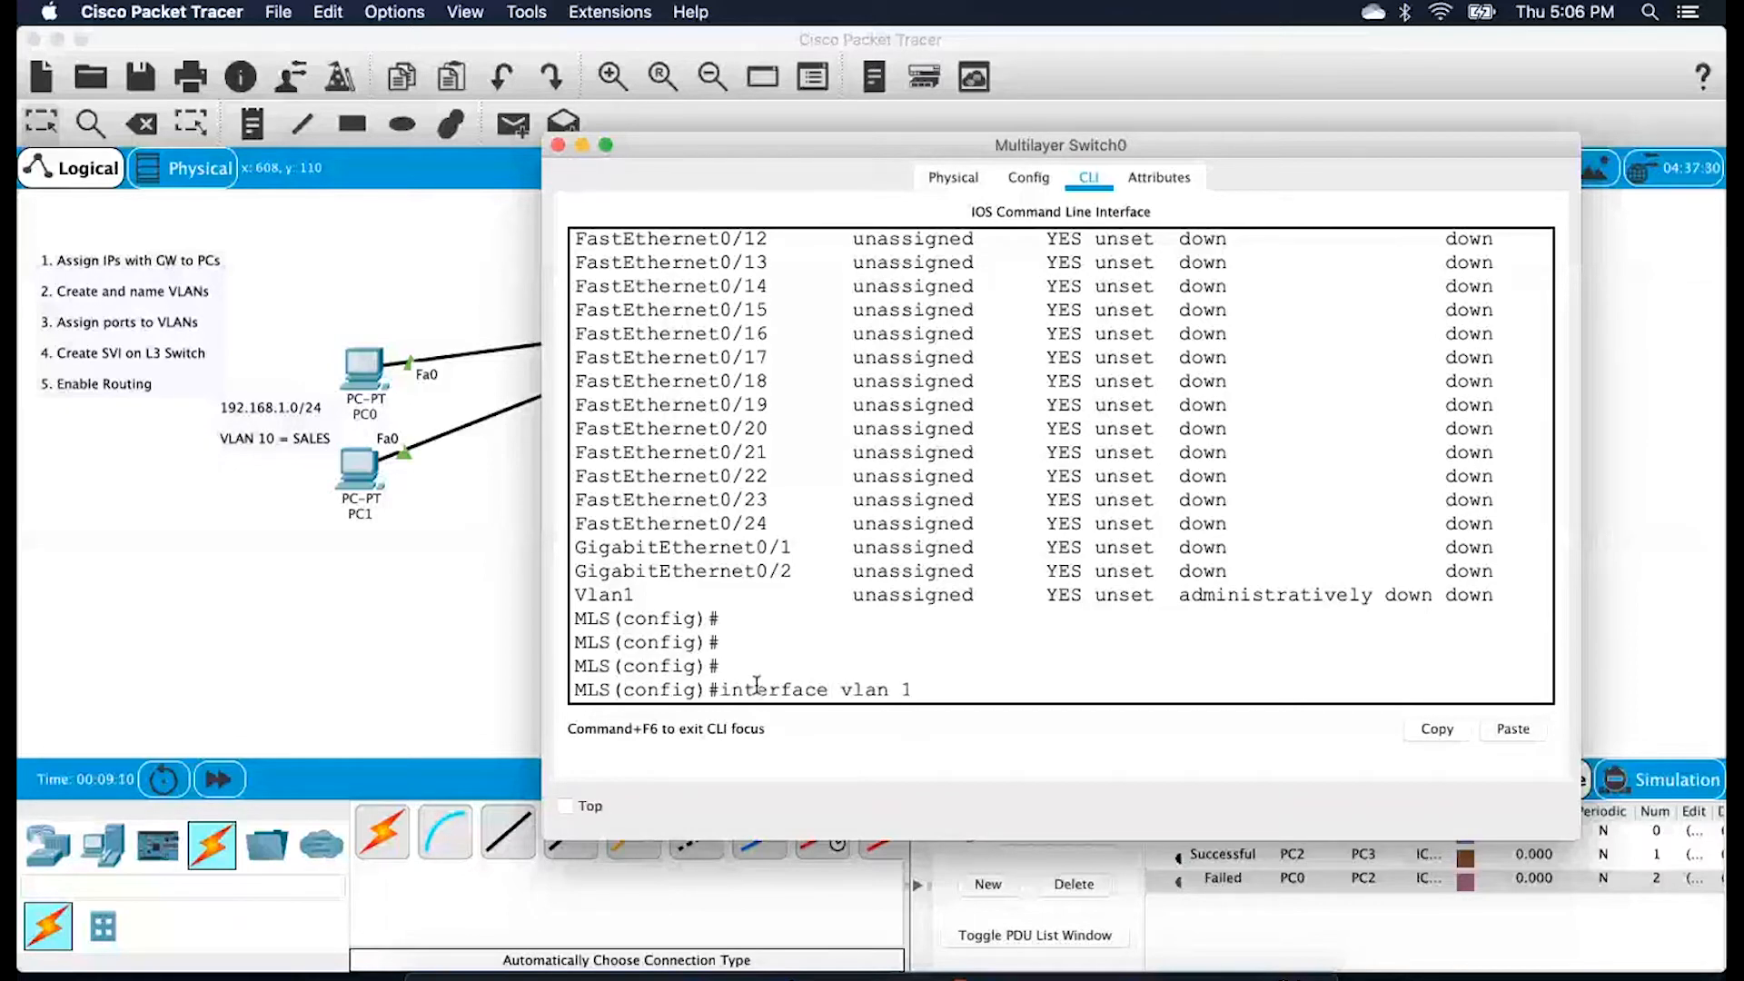
{"action": "key", "text": "Return"}
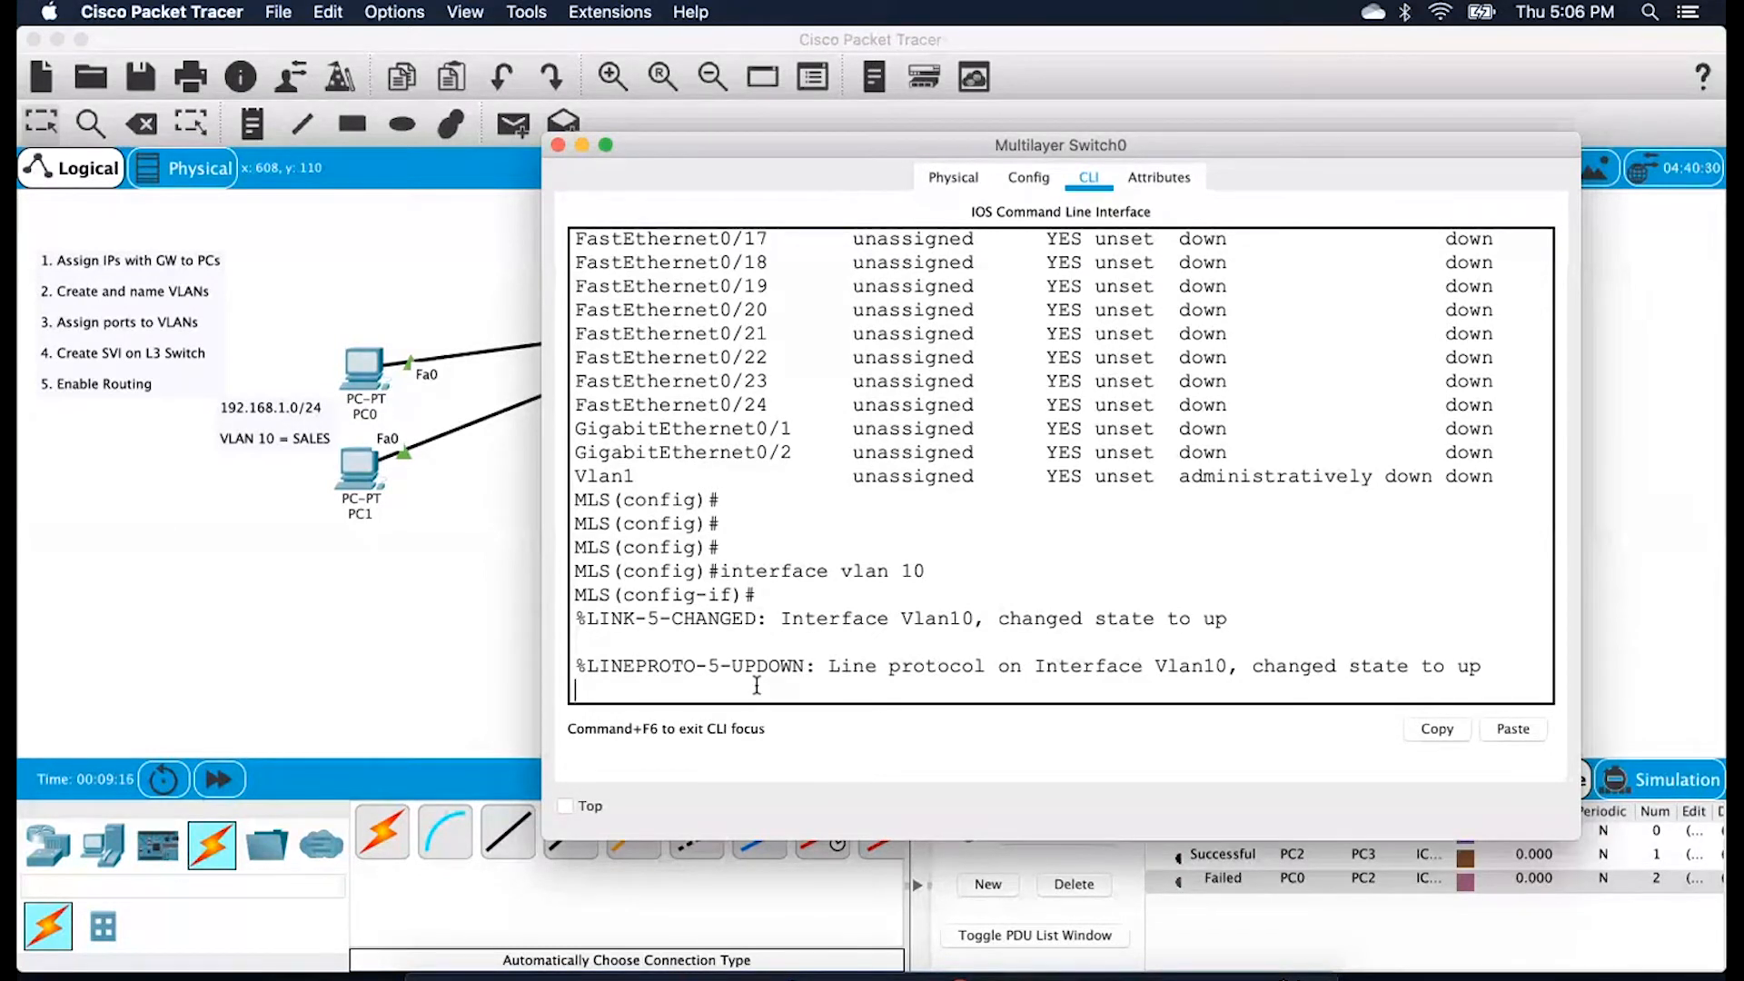
Enable the VLAN 10 interface with the no shutdown command
{"action": "key", "text": "Return"}
{"action": "key", "text": "Return"}
{"action": "key", "text": "Return"}
{"action": "type", "text": "no"}
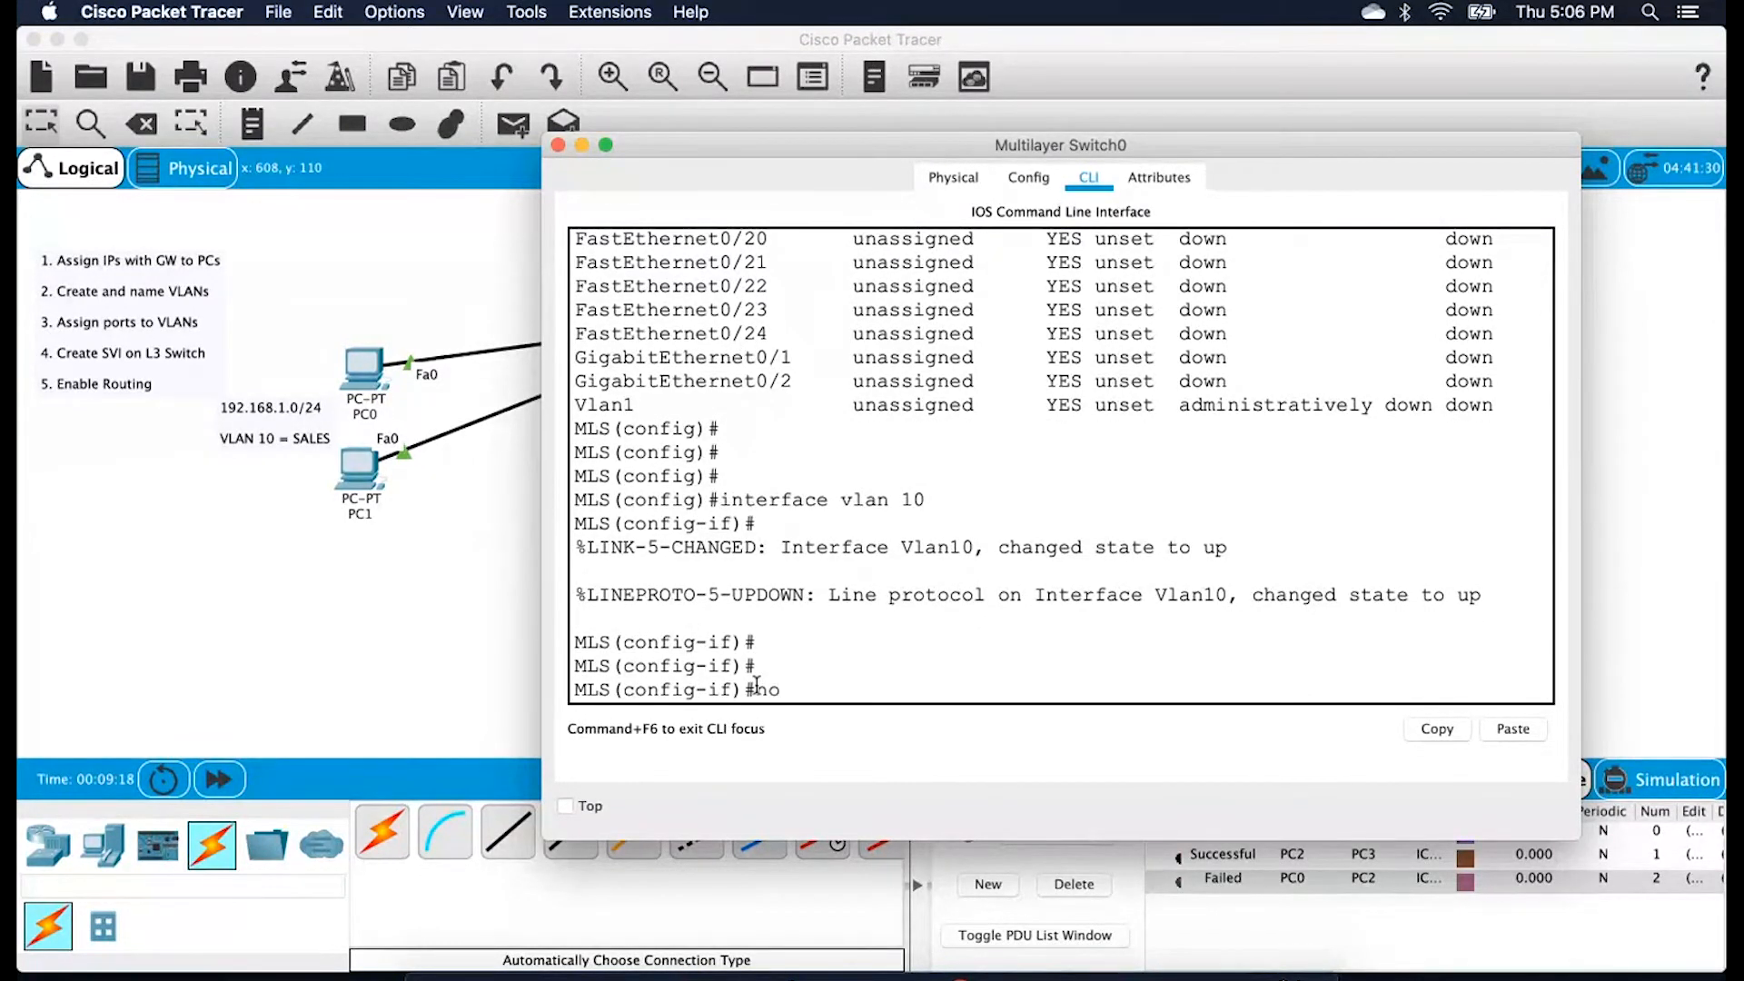
{"action": "type", "text": " shutdown"}
{"action": "key", "text": "Return"}
{"action": "key", "text": "Return"}
{"action": "key", "text": "Return"}
Assign the IP address 192.168.1.1 with mask 255.255.255.0 to the VLAN 10 interface
{"action": "type", "text": "ip"}
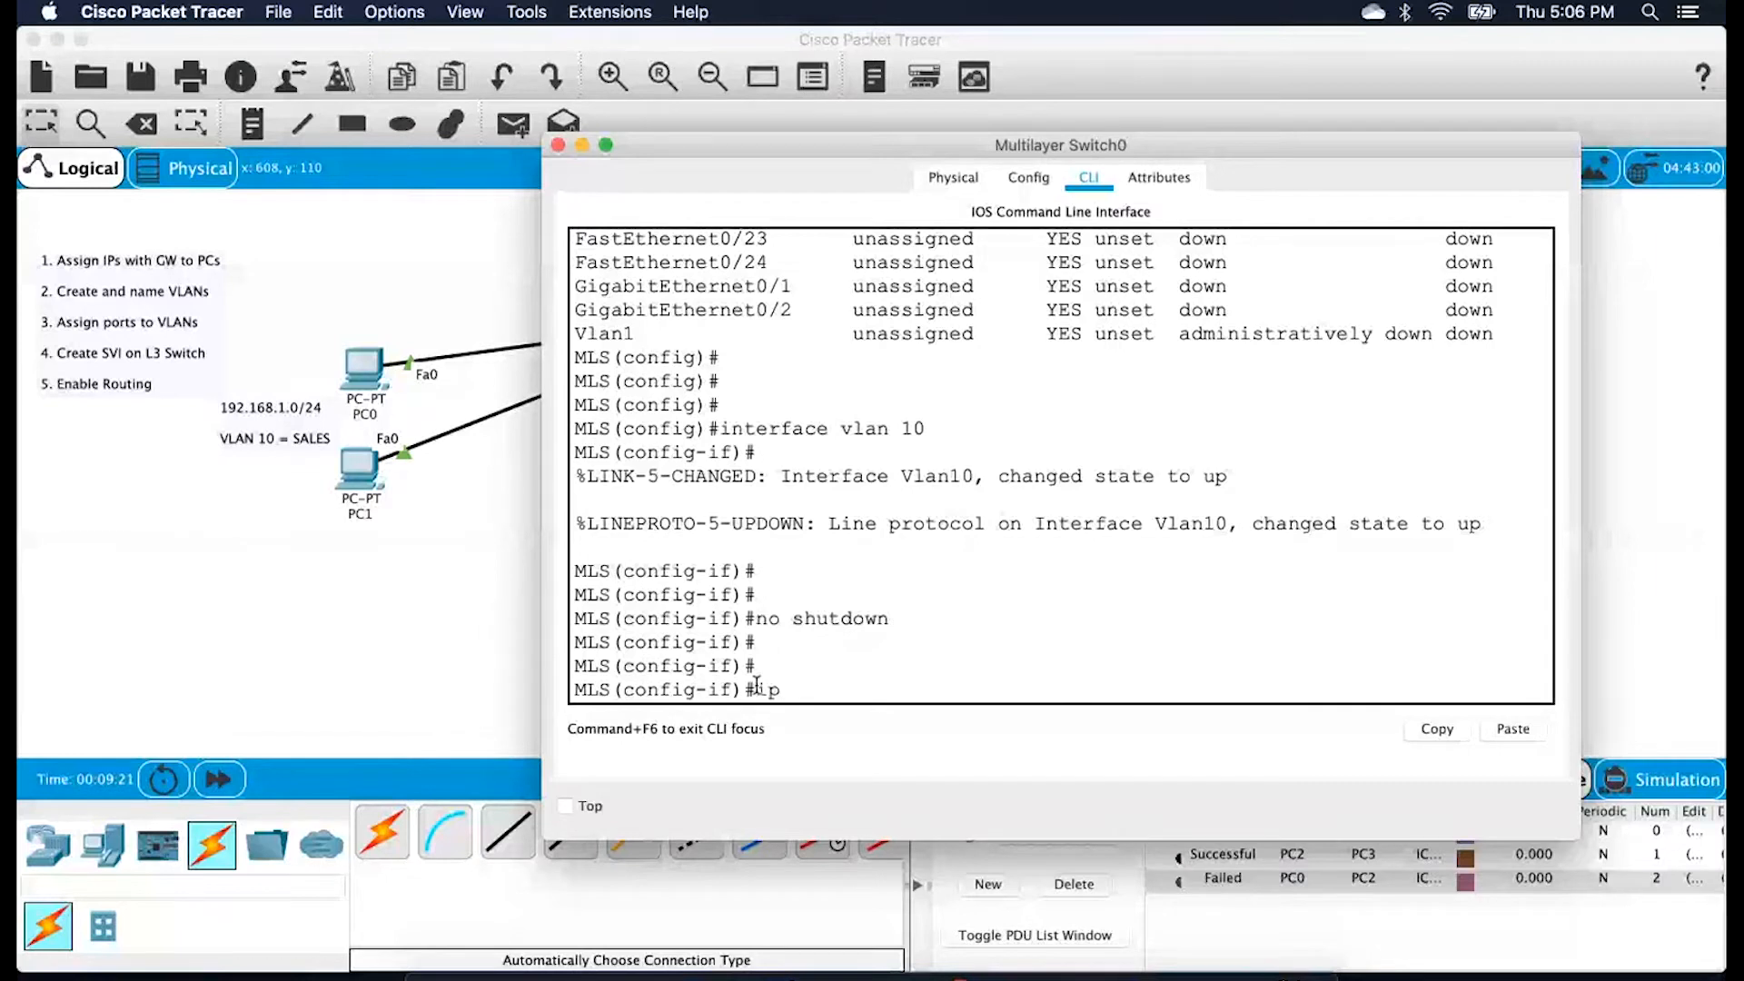
{"action": "type", "text": " address 192.168.1.1.2 55.255"}
{"action": "key", "text": "BackSpace"}
{"action": "key", "text": "BackSpace"}
{"action": "key", "text": "BackSpace"}
{"action": "key", "text": "BackSpace"}
{"action": "key", "text": "BackSpace"}
{"action": "key", "text": "BackSpace"}
{"action": "key", "text": "BackSpace"}
{"action": "key", "text": "BackSpace"}
{"action": "key", "text": "BackSpace"}
{"action": "type", "text": "255.255"}
{"action": "type", "text": ".2"}
{"action": "type", "text": "55.255.0"}
{"action": "key", "text": "Return"}
{"action": "key", "text": "Return"}
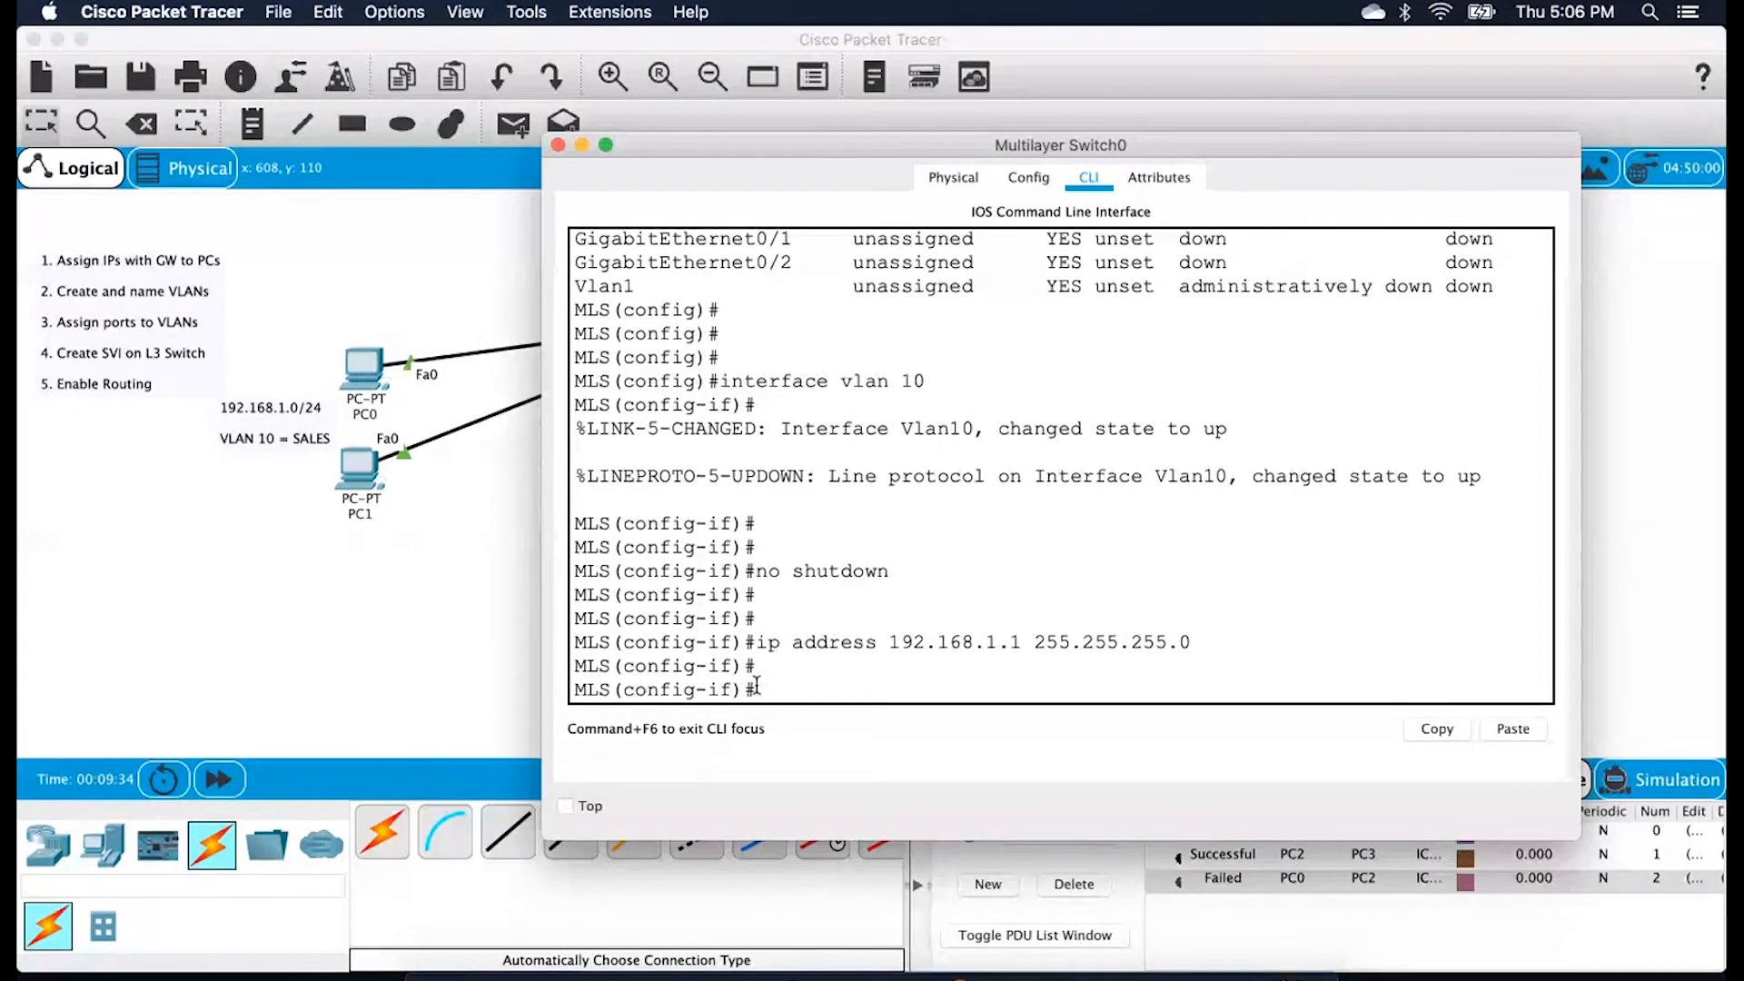
Review the commands entered for the VLAN 10 interface and exit to global configuration mode
{"action": "left_click_drag", "start_coordinate": [770, 380], "coordinate": [932, 380]}
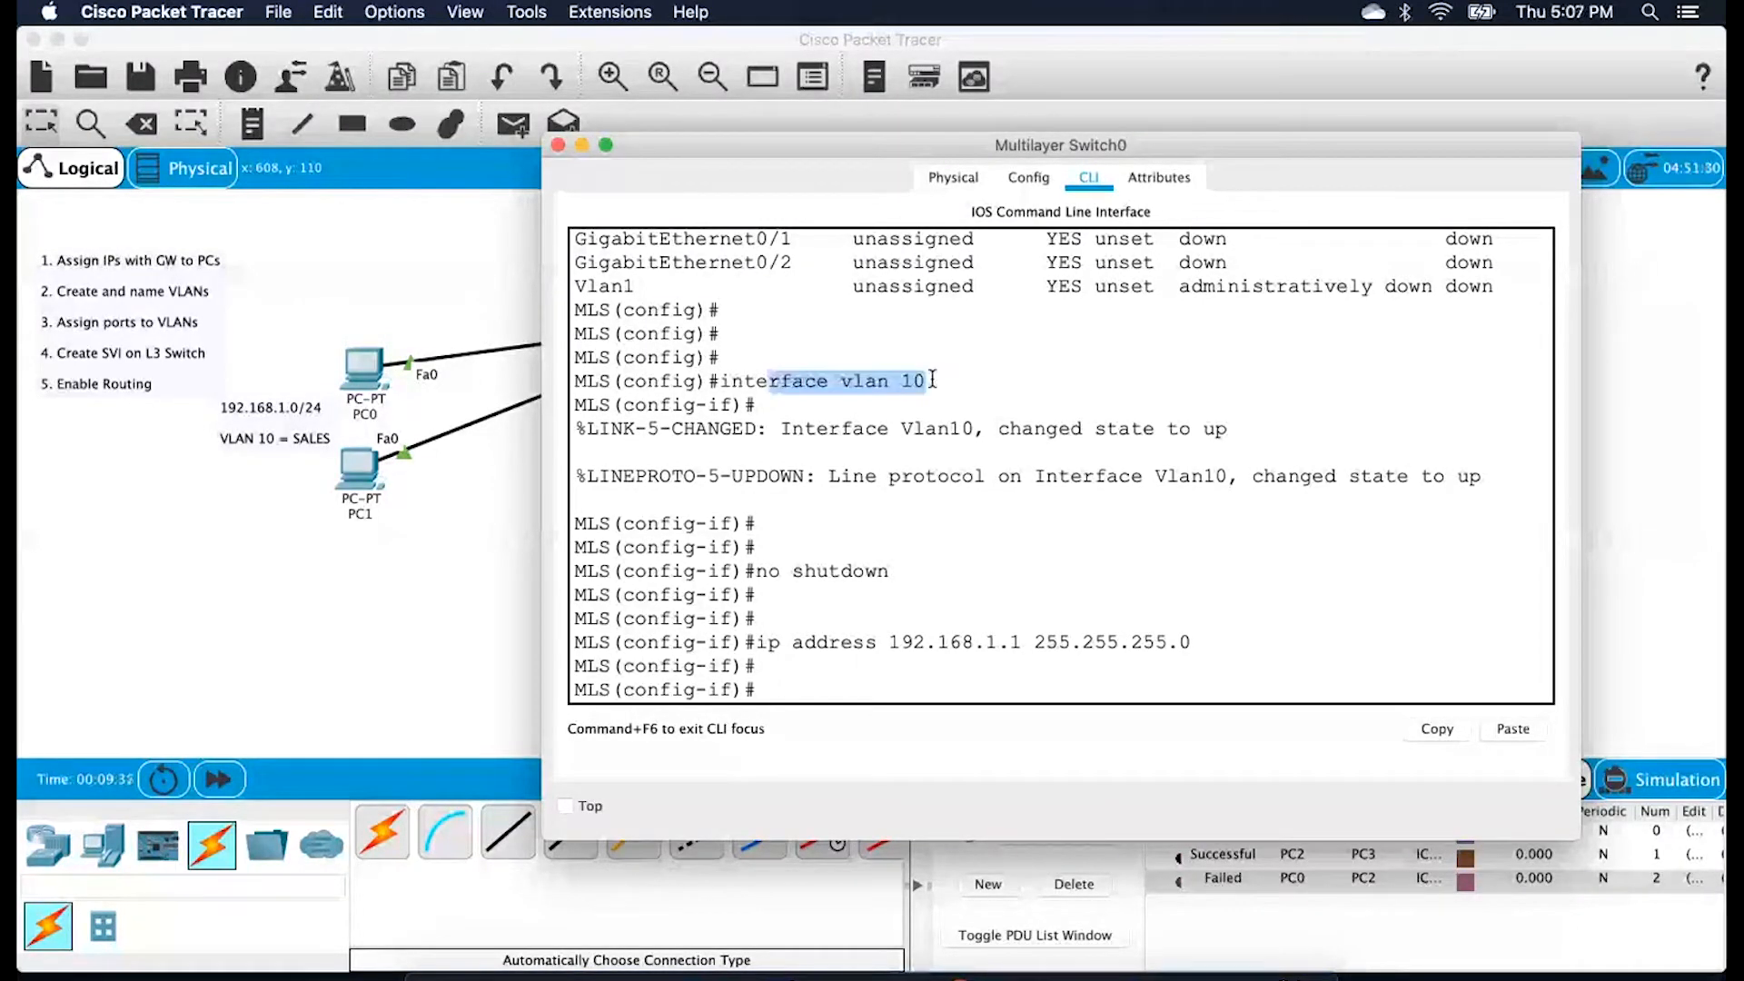
{"action": "left_click_drag", "start_coordinate": [768, 570], "coordinate": [877, 572]}
{"action": "left_click_drag", "start_coordinate": [795, 645], "coordinate": [1035, 648]}
{"action": "left_click", "coordinate": [1052, 636]}
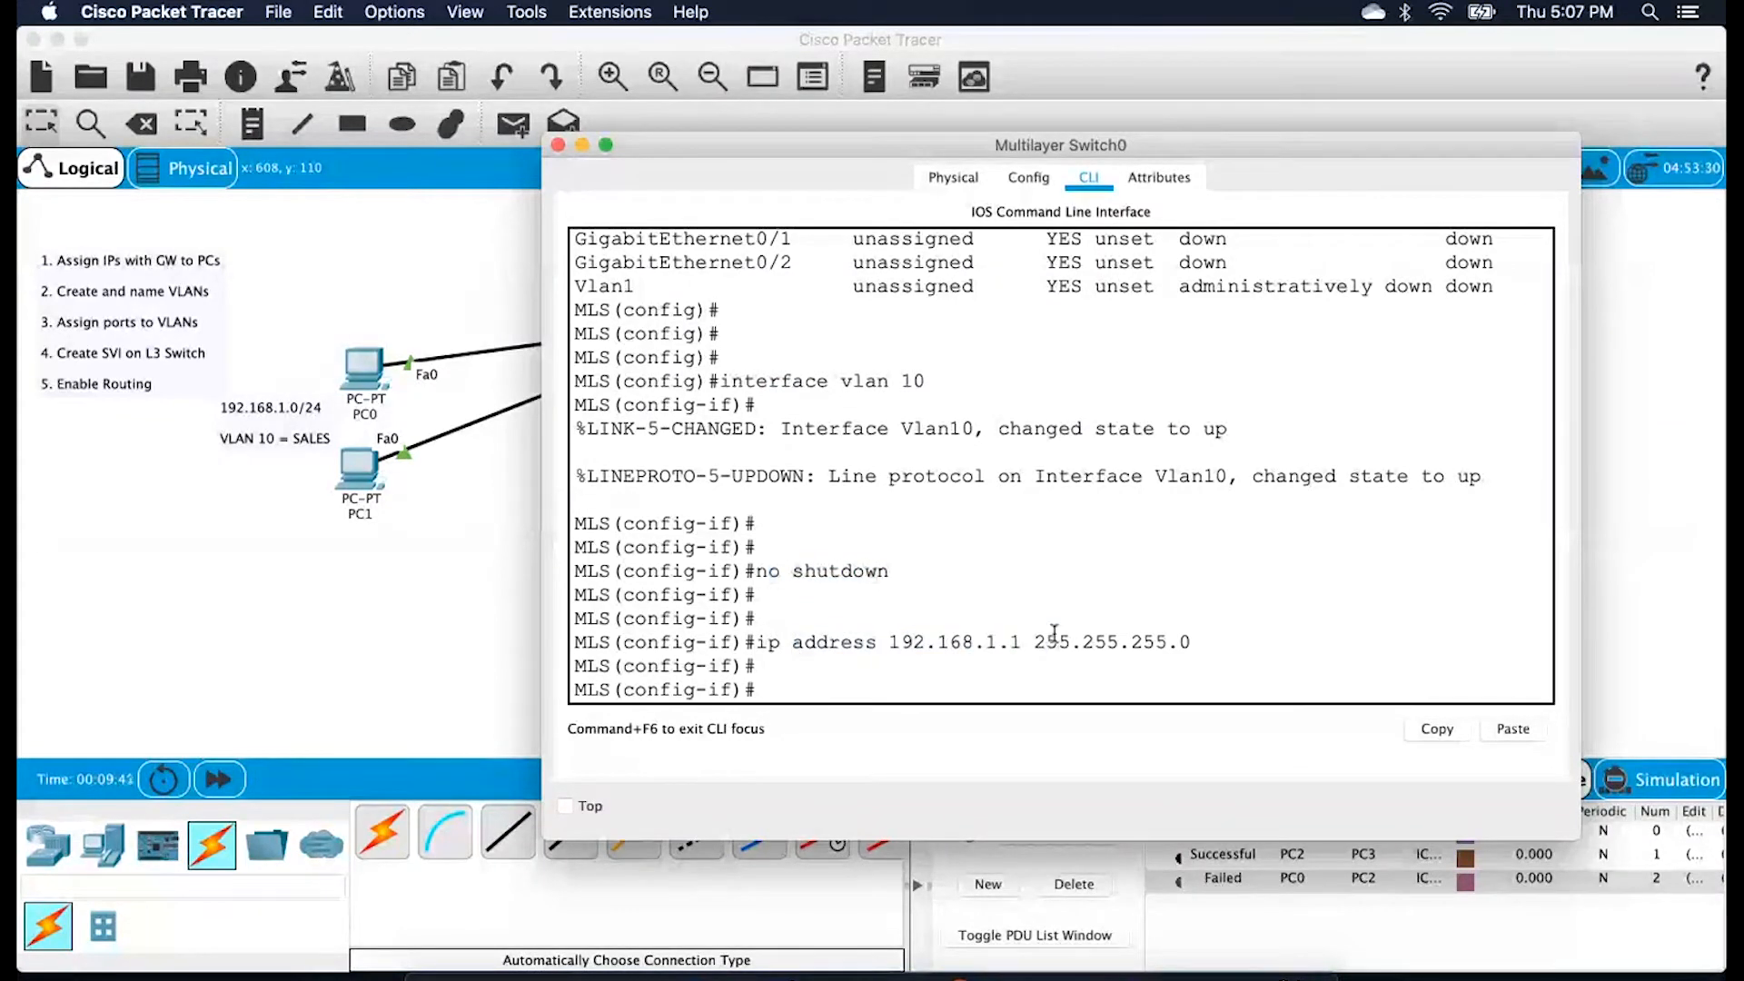
{"action": "key", "text": "Return"}
{"action": "key", "text": "Return"}
{"action": "type", "text": "exit"}
{"action": "key", "text": "Return"}
{"action": "key", "text": "Return"}
Create the switched virtual interface for VLAN 20 and enable it with no shutdown
{"action": "type", "text": "interface"}
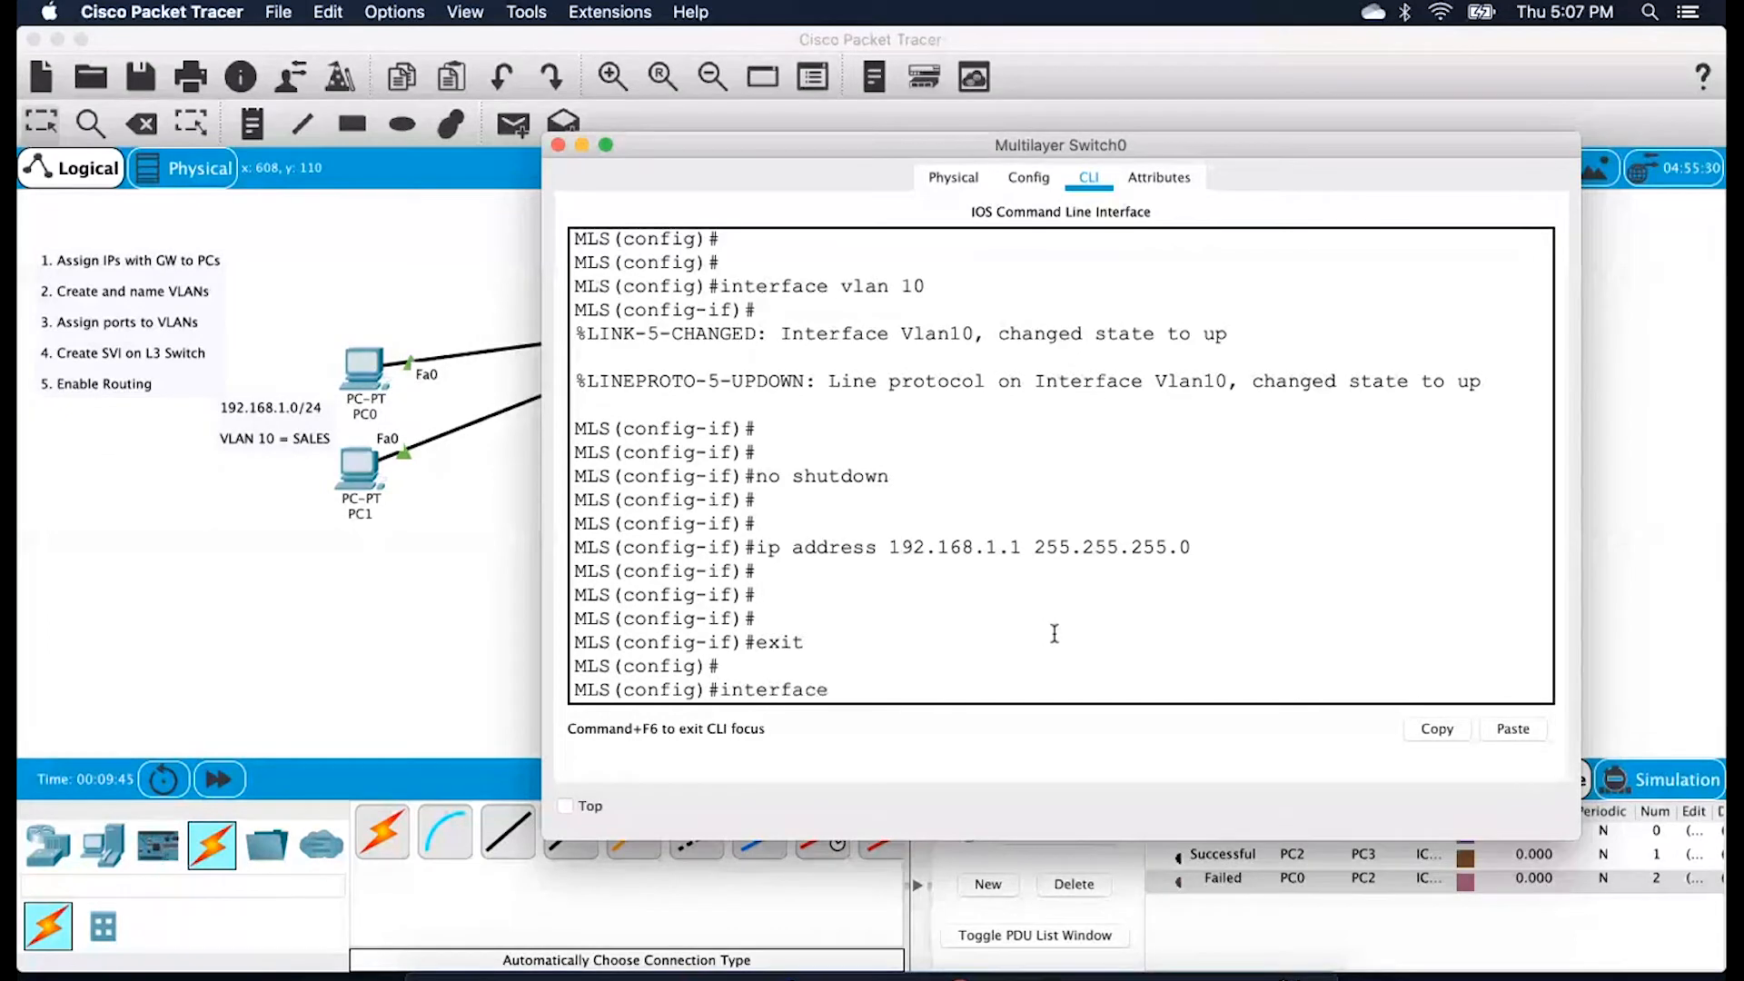
{"action": "type", "text": " vlan 20"}
{"action": "key", "text": "Return"}
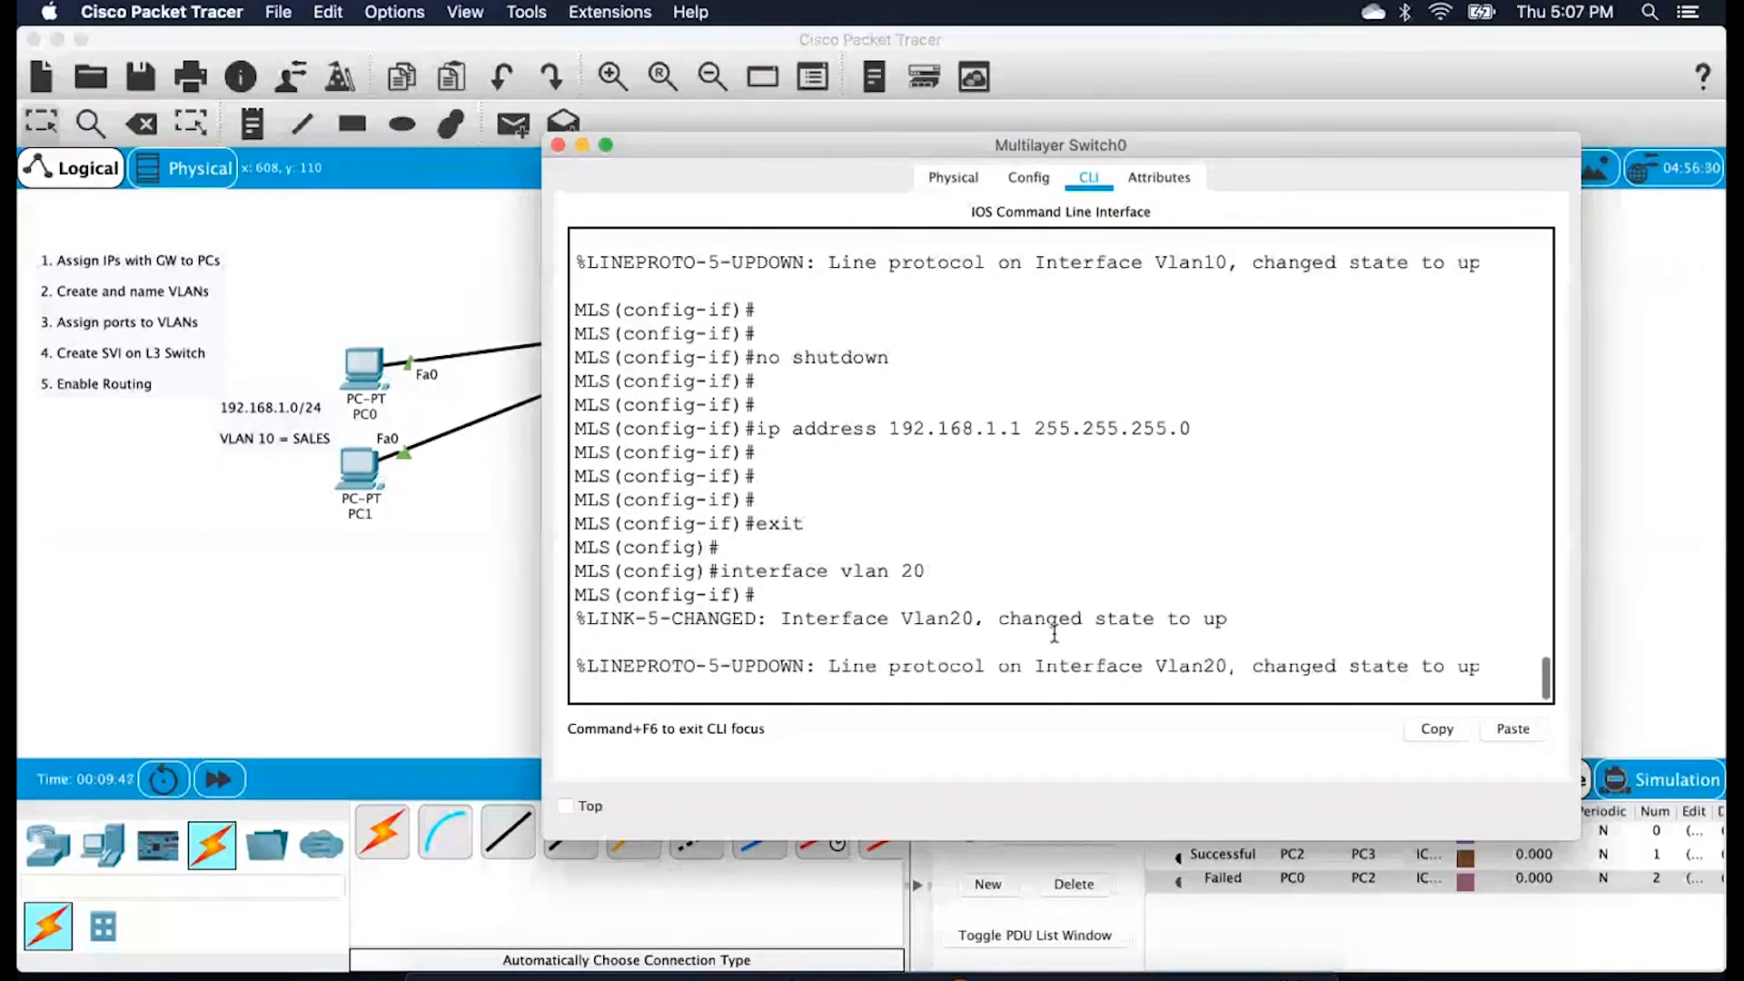
{"action": "type", "text": "no s"}
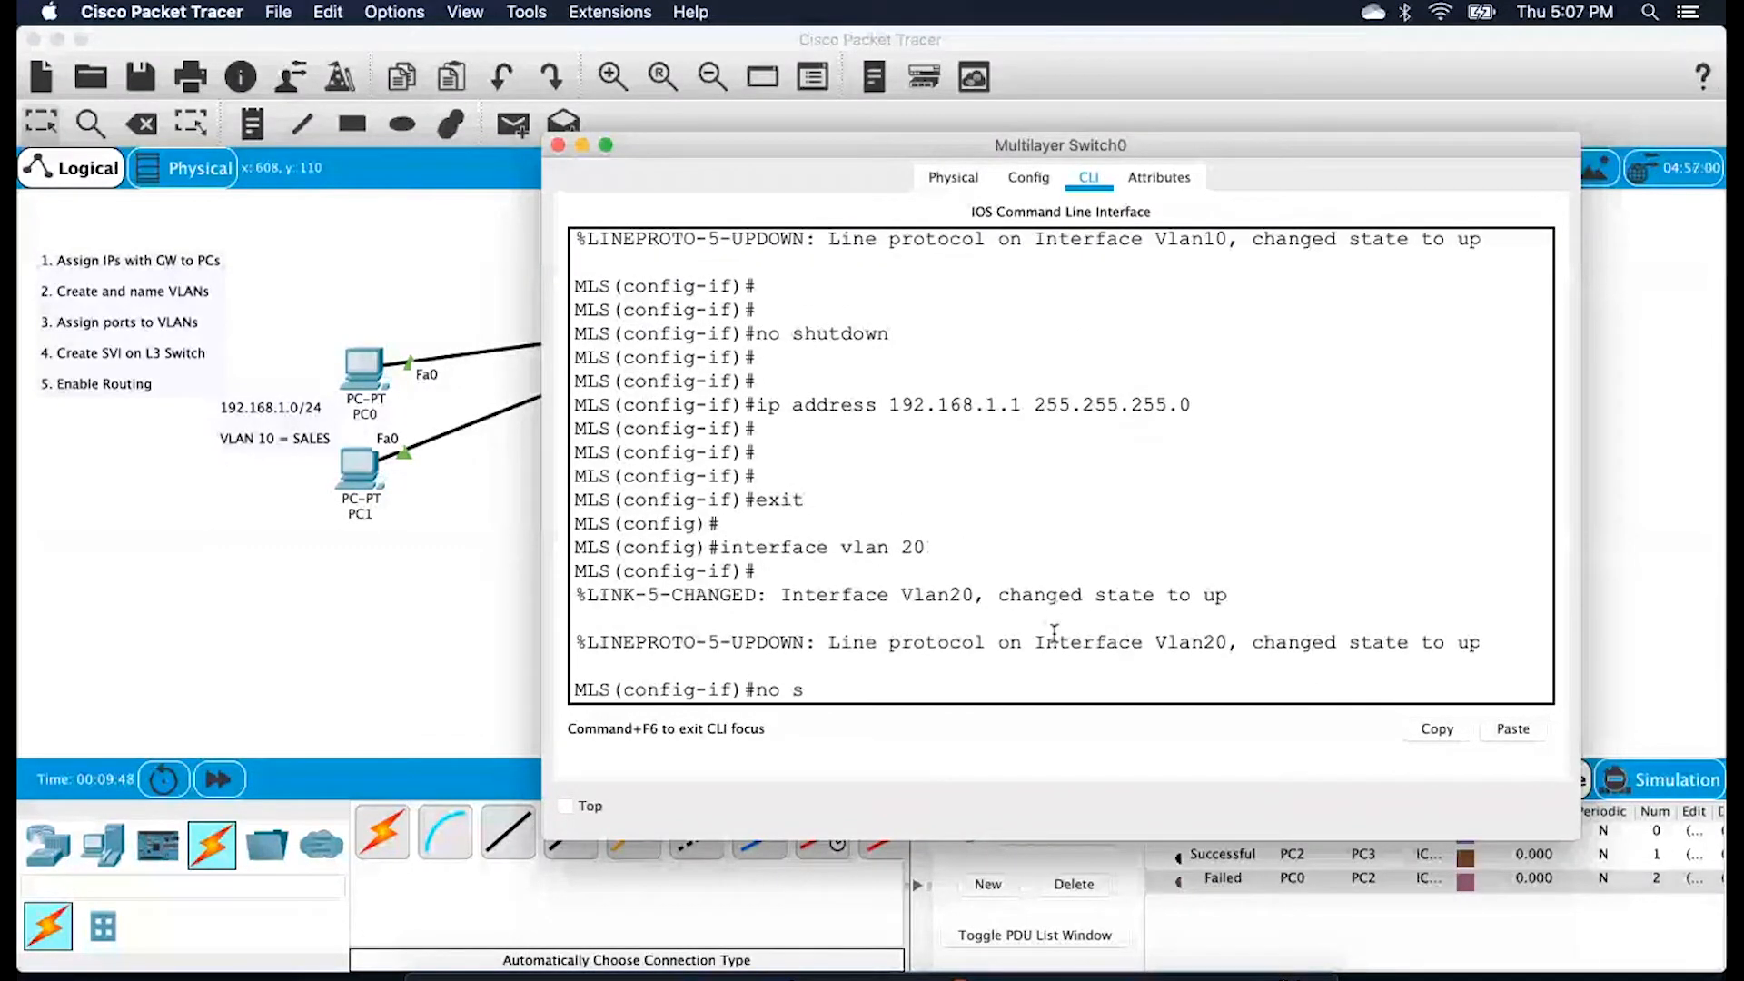
{"action": "key", "text": "Tab"}
{"action": "key", "text": "Return"}
Assign 192.168.2.1 255.255.255.0 to the VLAN 20 interface and exit to global configuration mode
{"action": "type", "text": "ip address 192.168."}
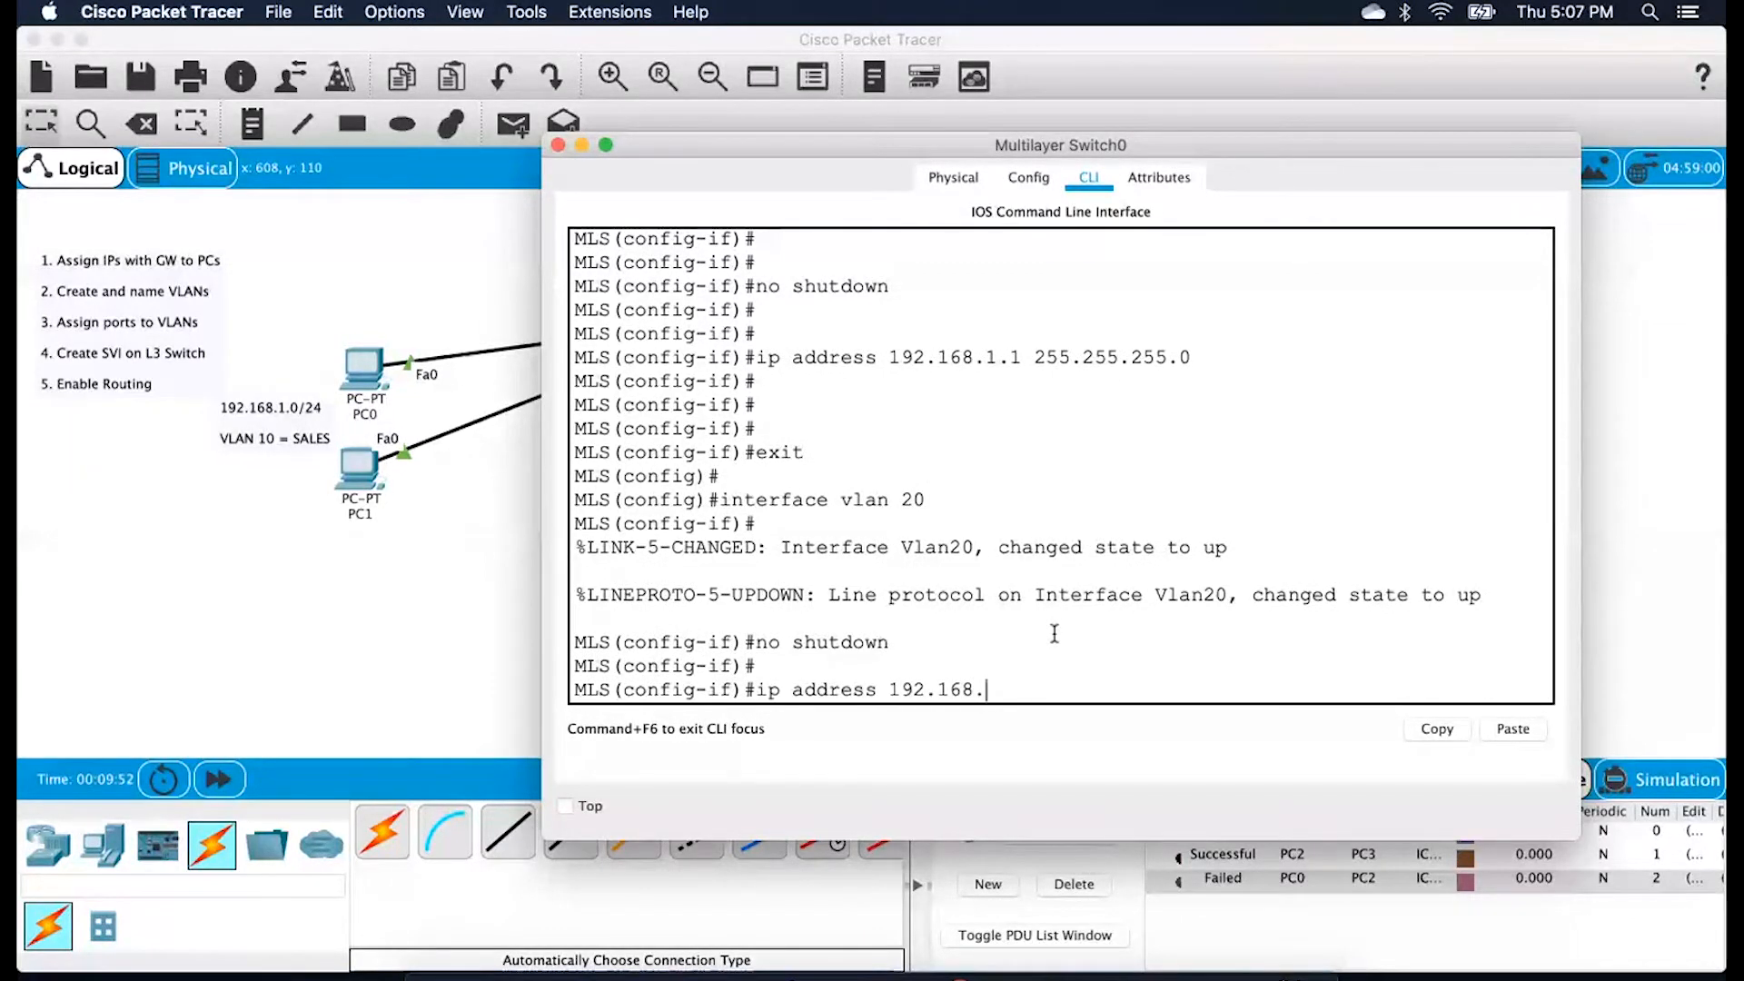
{"action": "type", "text": "2.1 255.255.255.0"}
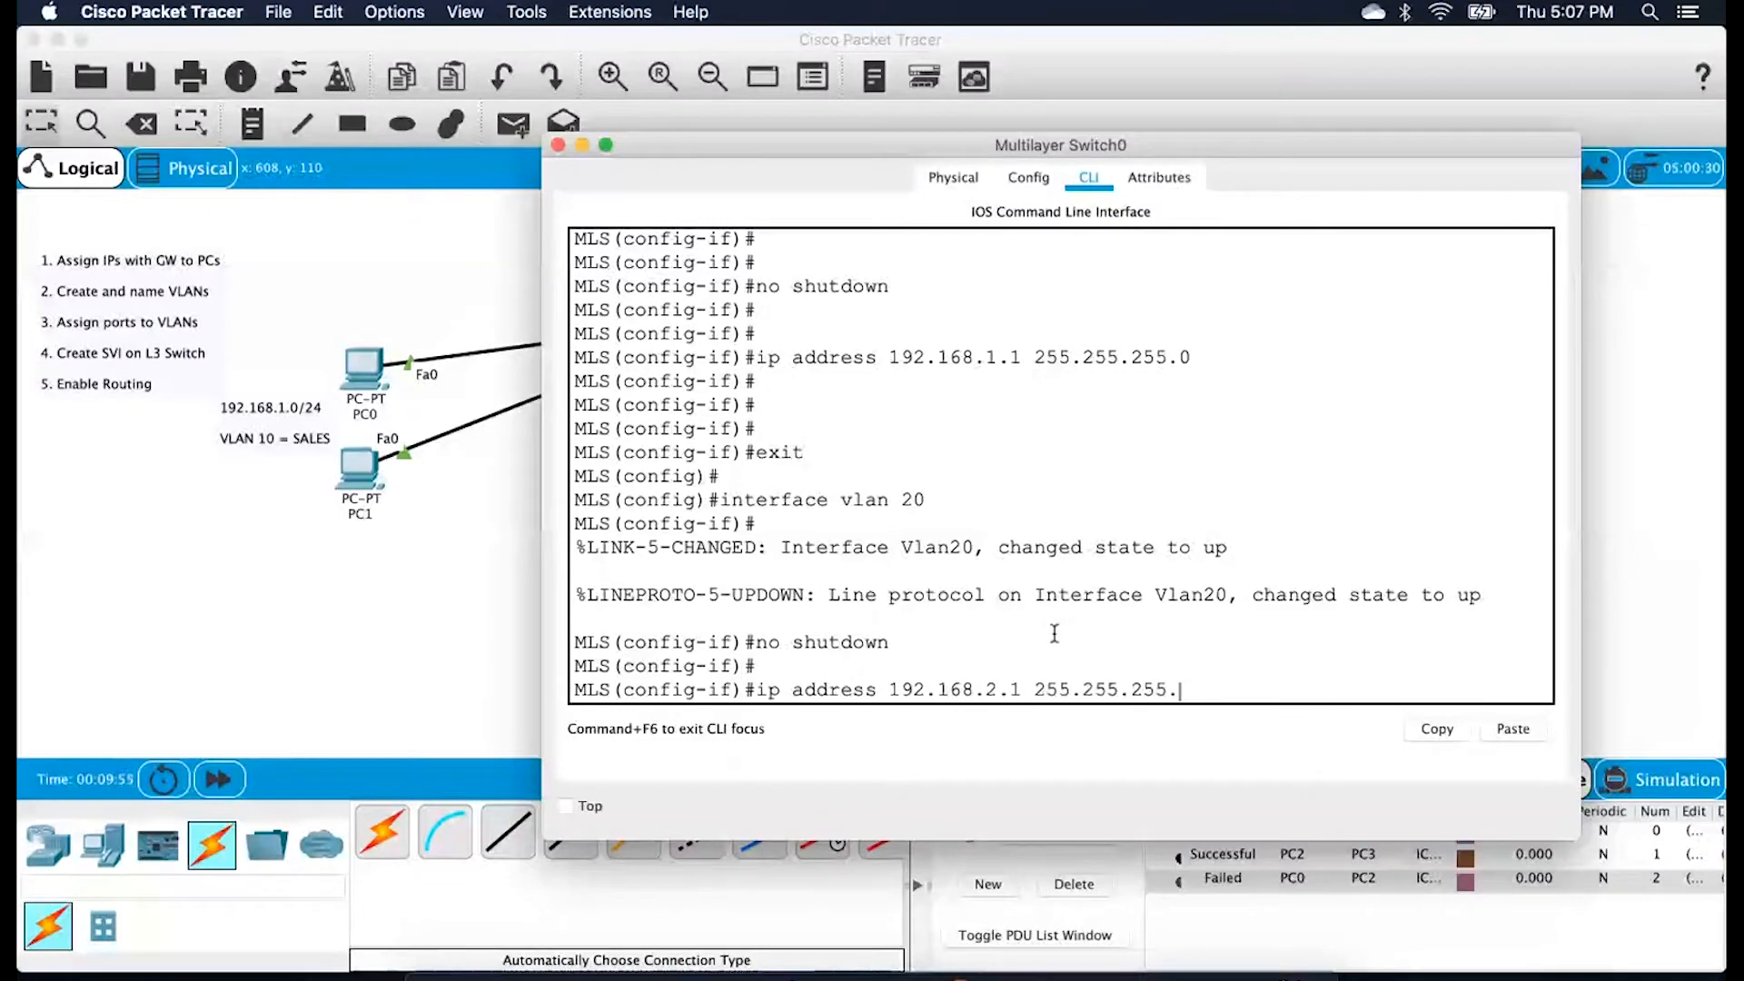
{"action": "key", "text": "Return"}
{"action": "key", "text": "Return"}
{"action": "type", "text": "exit"}
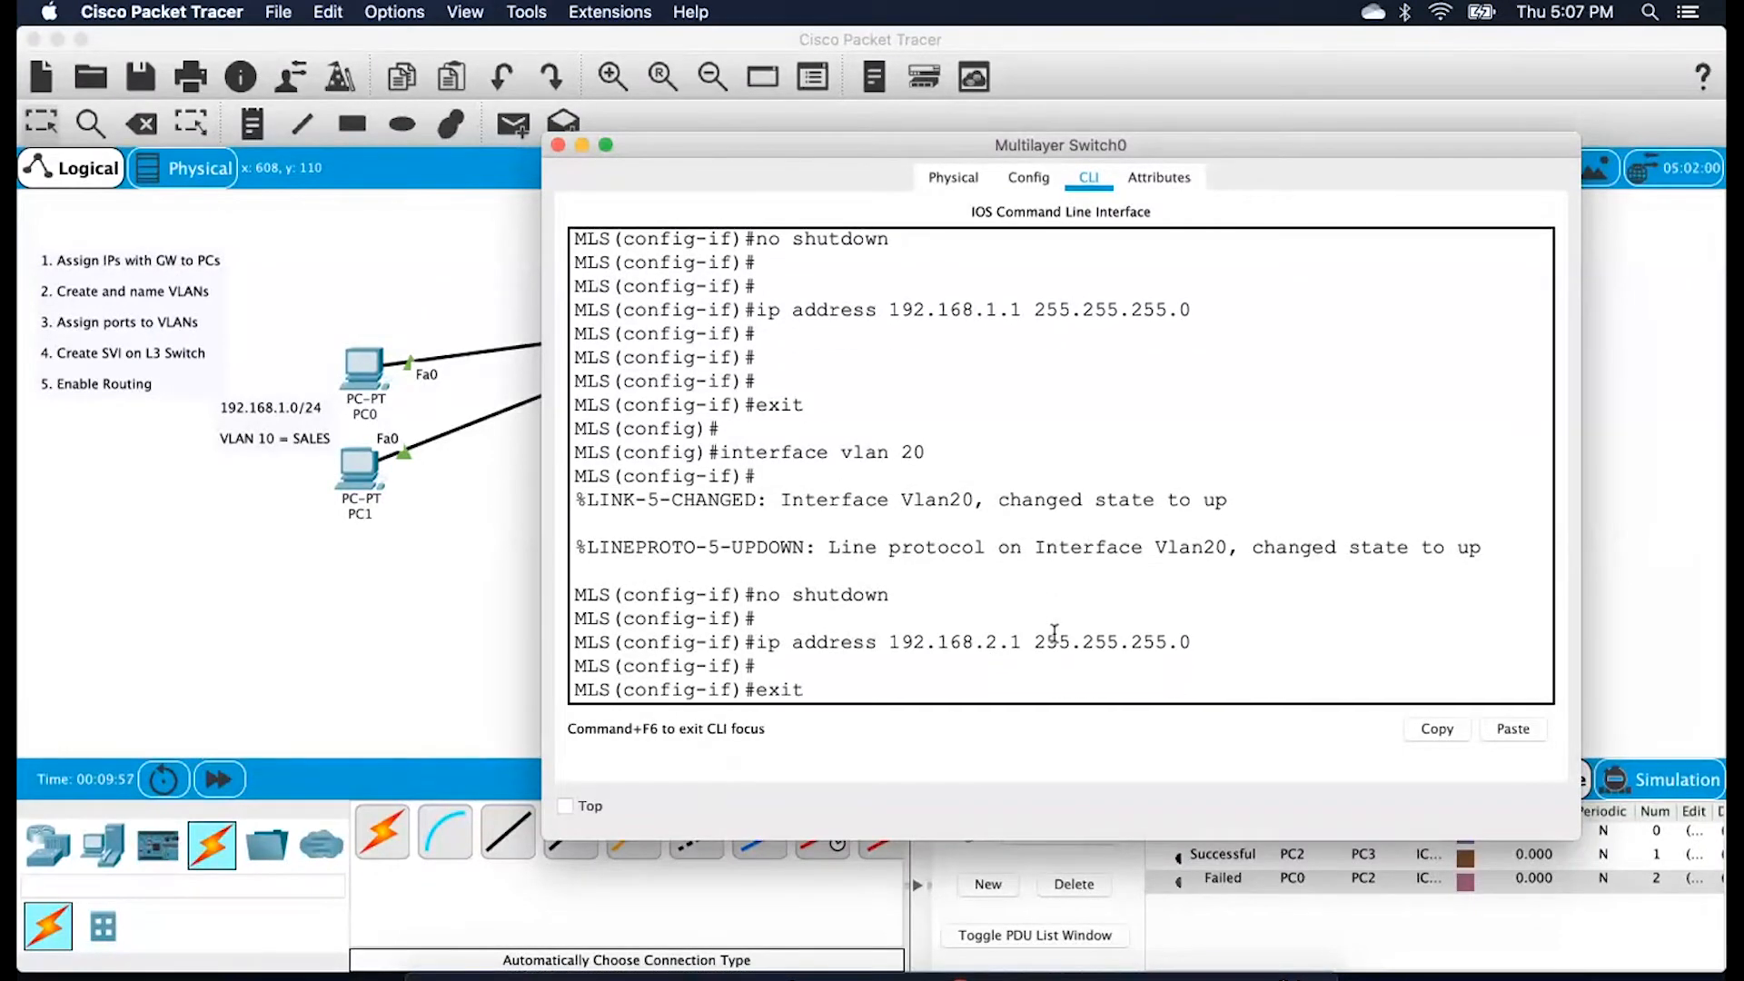
{"action": "key", "text": "Return"}
Create the switched virtual interface for VLAN 30 and enable it with no shutdown
{"action": "type", "text": "int"}
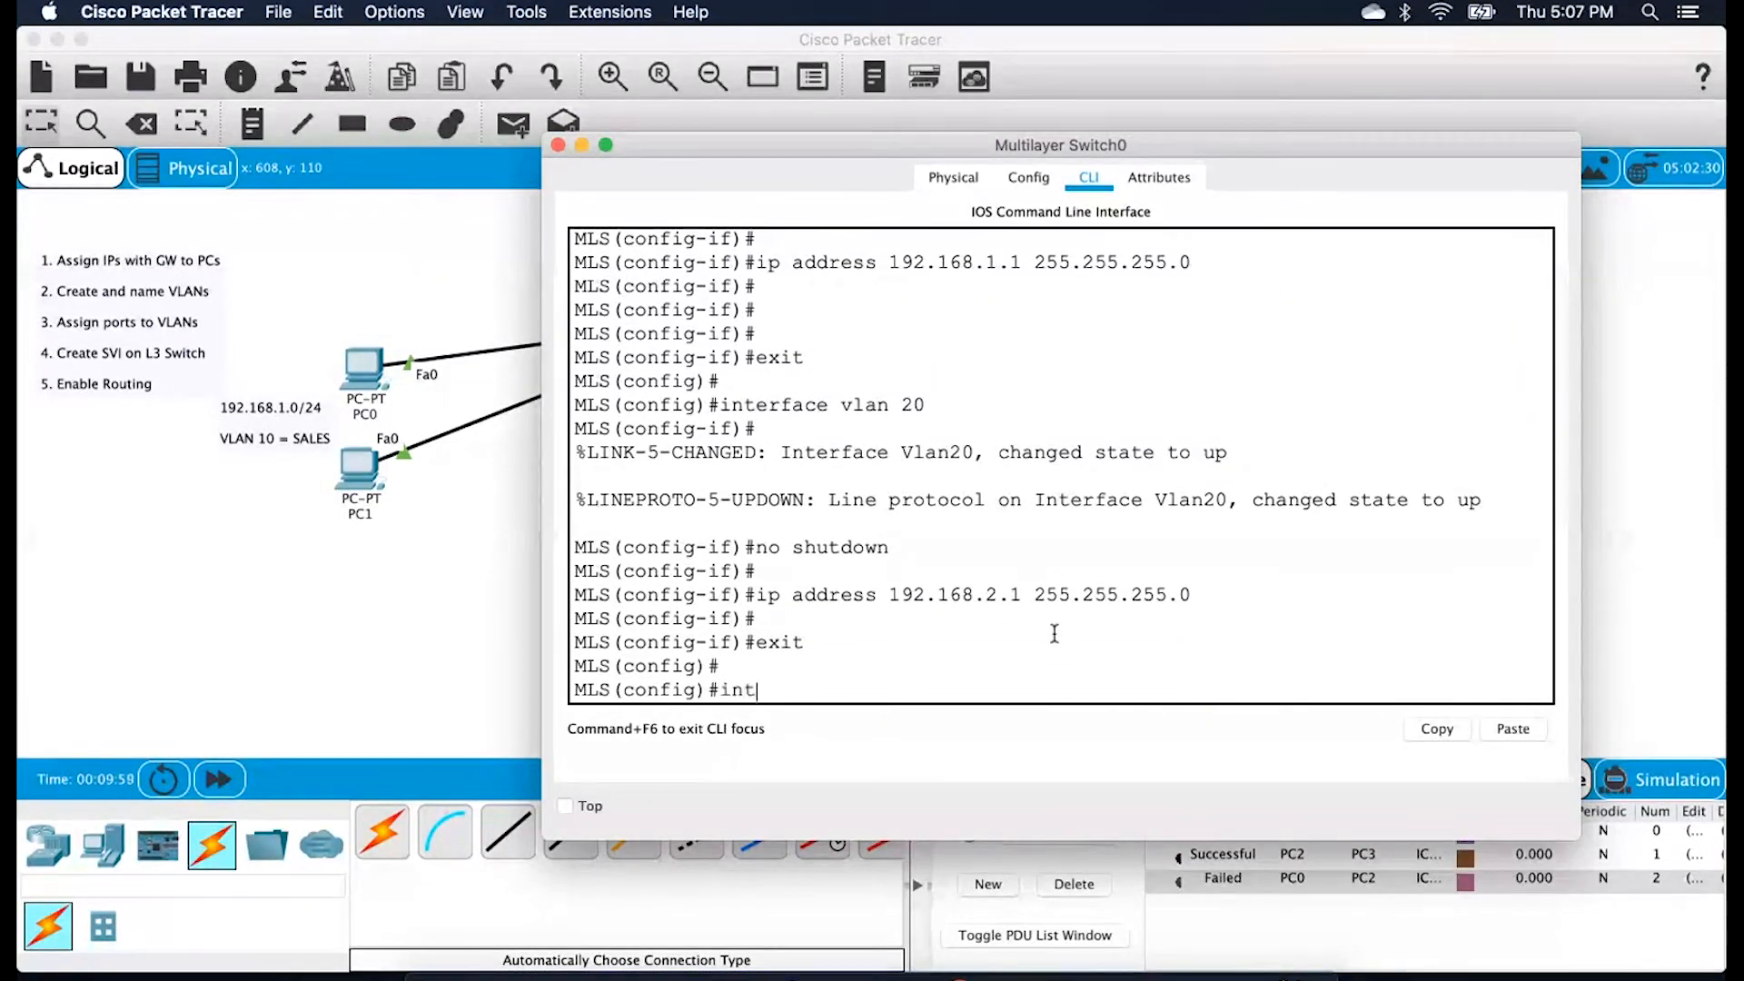
{"action": "type", "text": "erface vlan 30"}
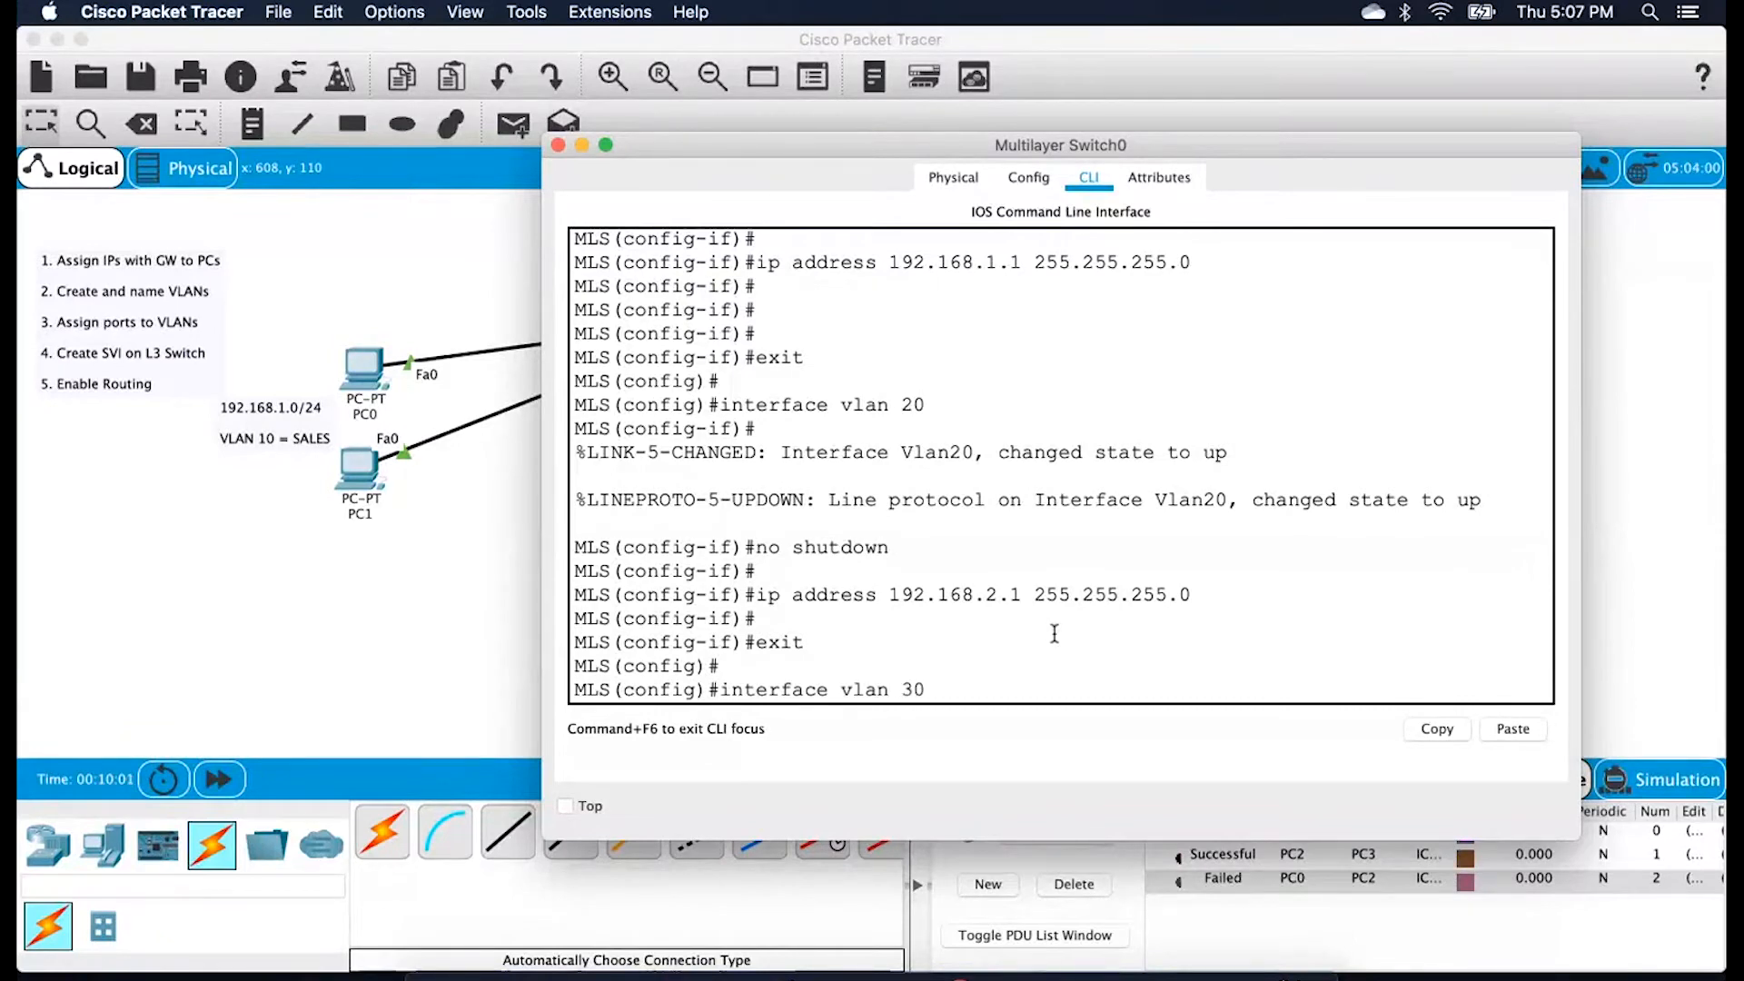
{"action": "key", "text": "Return"}
{"action": "key", "text": "Return"}
{"action": "type", "text": "nfig-if)#no shutdown"}
{"action": "key", "text": "Return"}
Assign 192.168.3.1 255.255.255.0 to the VLAN 30 interface and exit to global configuration mode
{"action": "type", "text": "ip addres"}
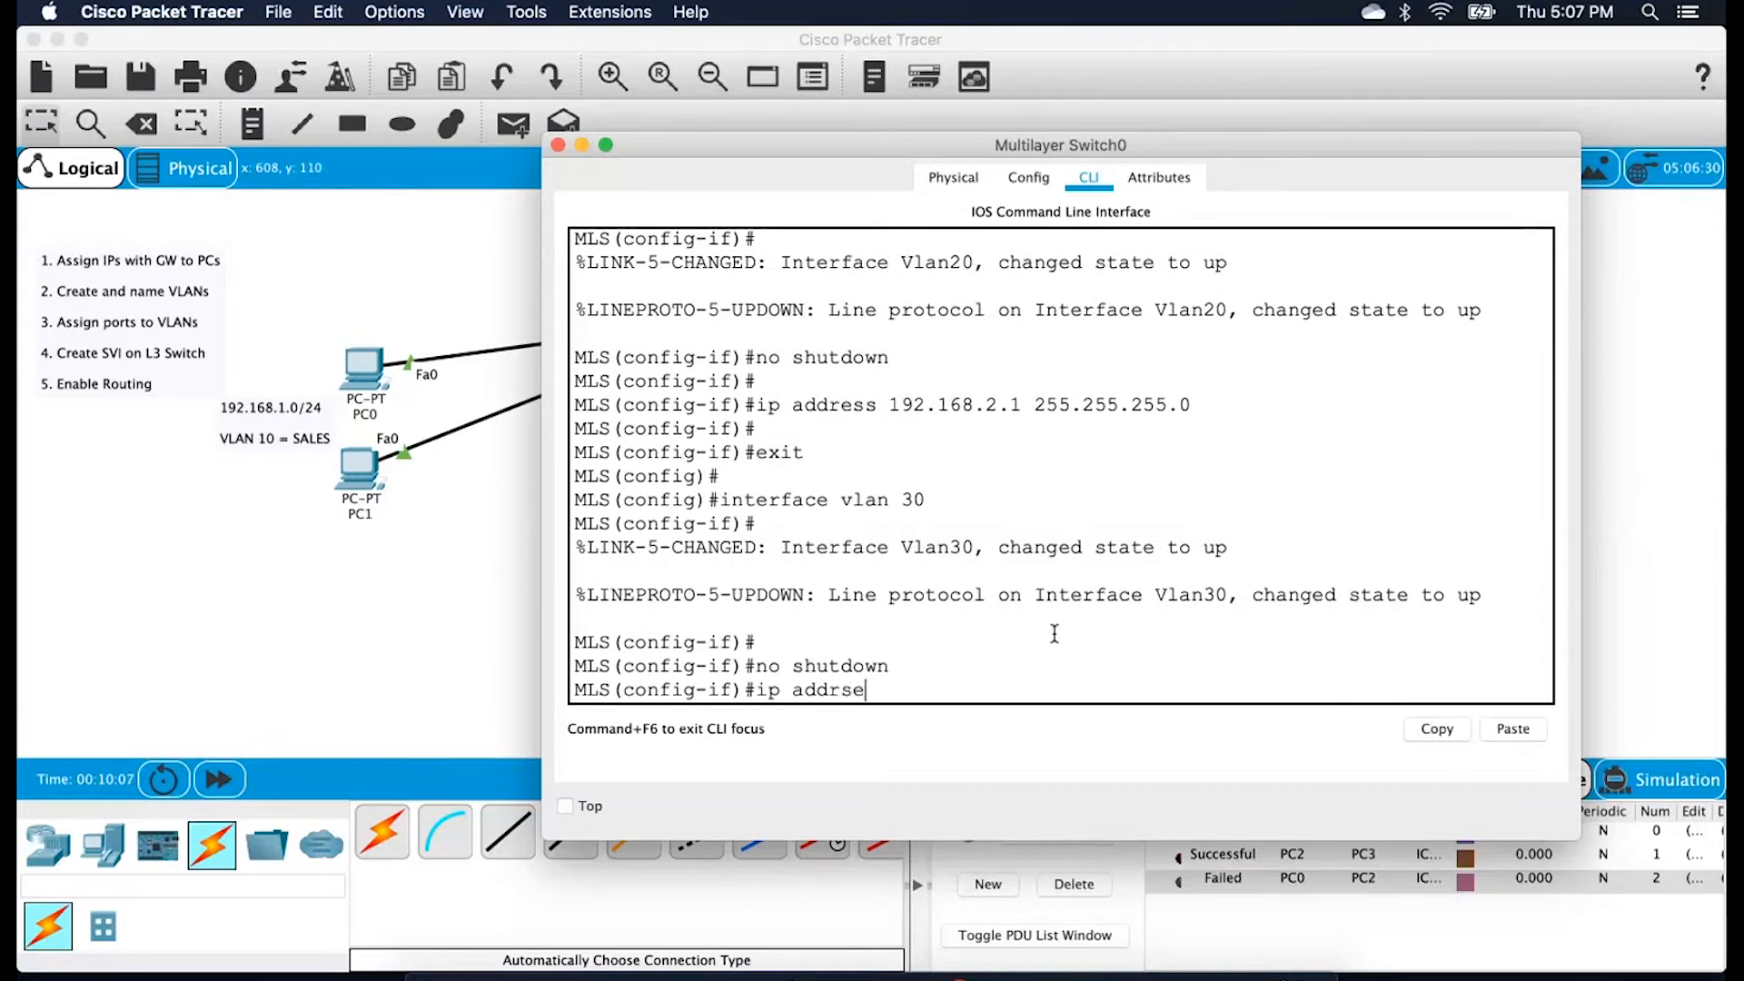
{"action": "type", "text": "s 192.1"}
{"action": "key", "text": "BackSpace"}
{"action": "key", "text": "BackSpace"}
{"action": "key", "text": "BackSpace"}
{"action": "type", "text": "92.168.3.1 255.255.2"}
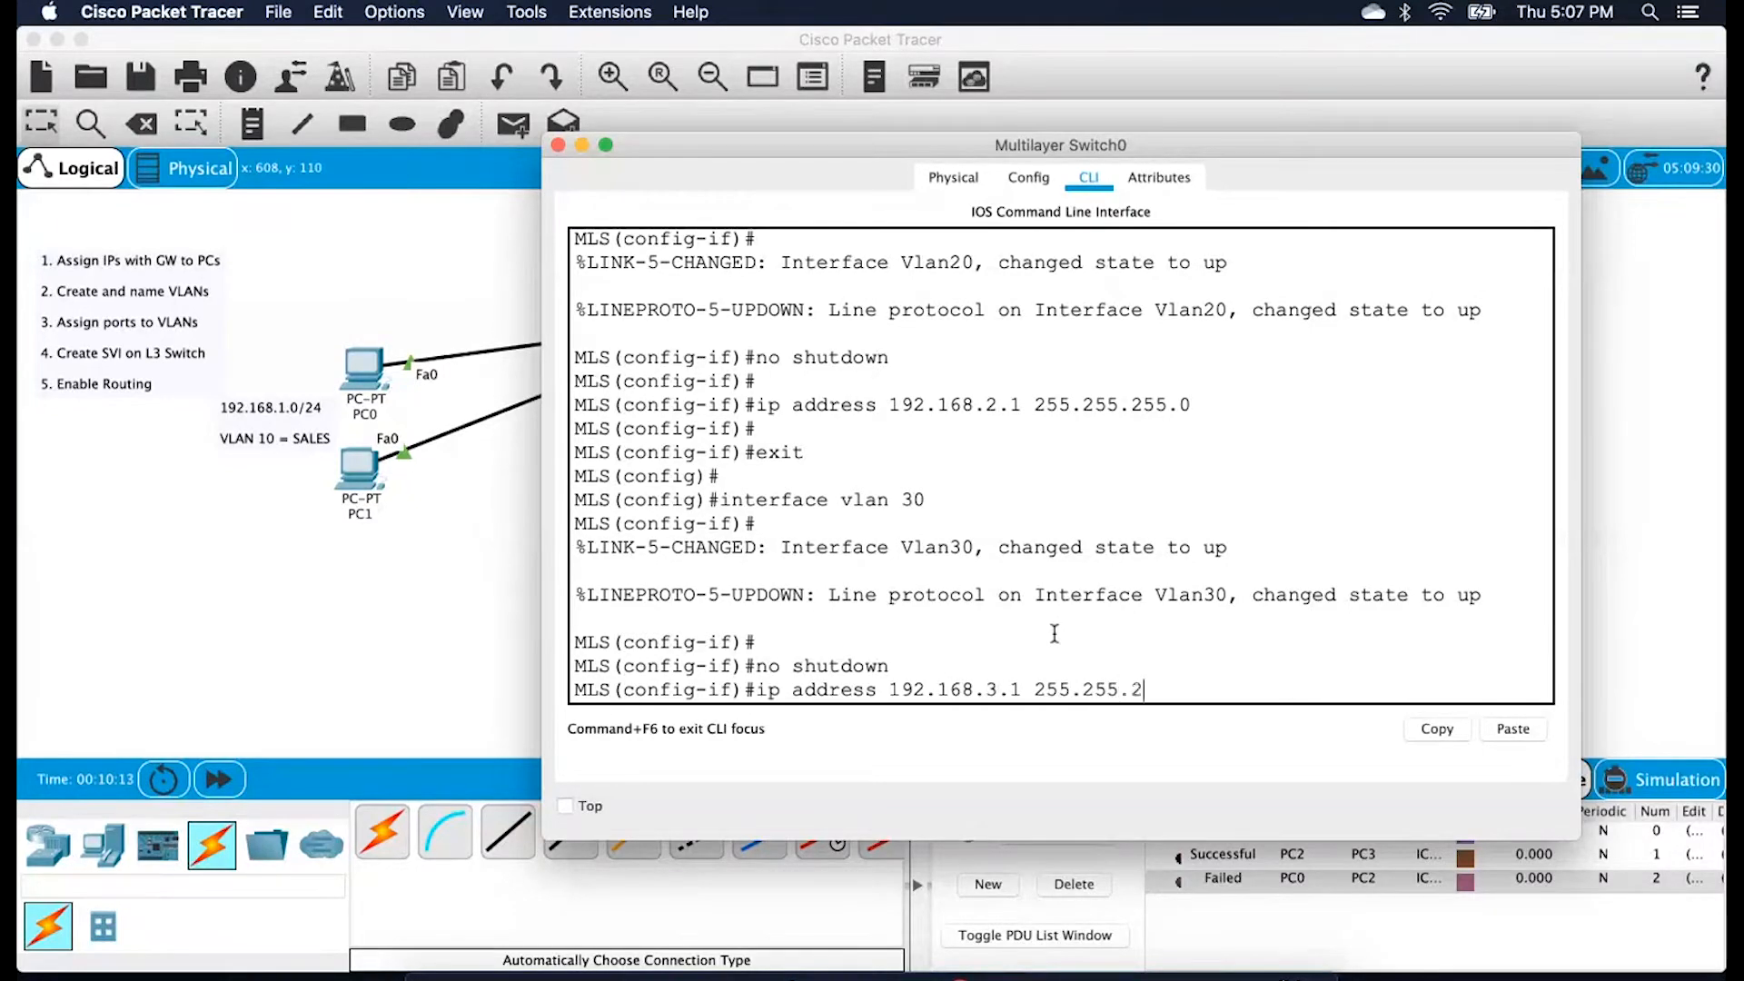
{"action": "type", "text": "55.0"}
{"action": "key", "text": "Return"}
{"action": "key", "text": "Return"}
{"action": "key", "text": "Return"}
{"action": "type", "text": "exit"}
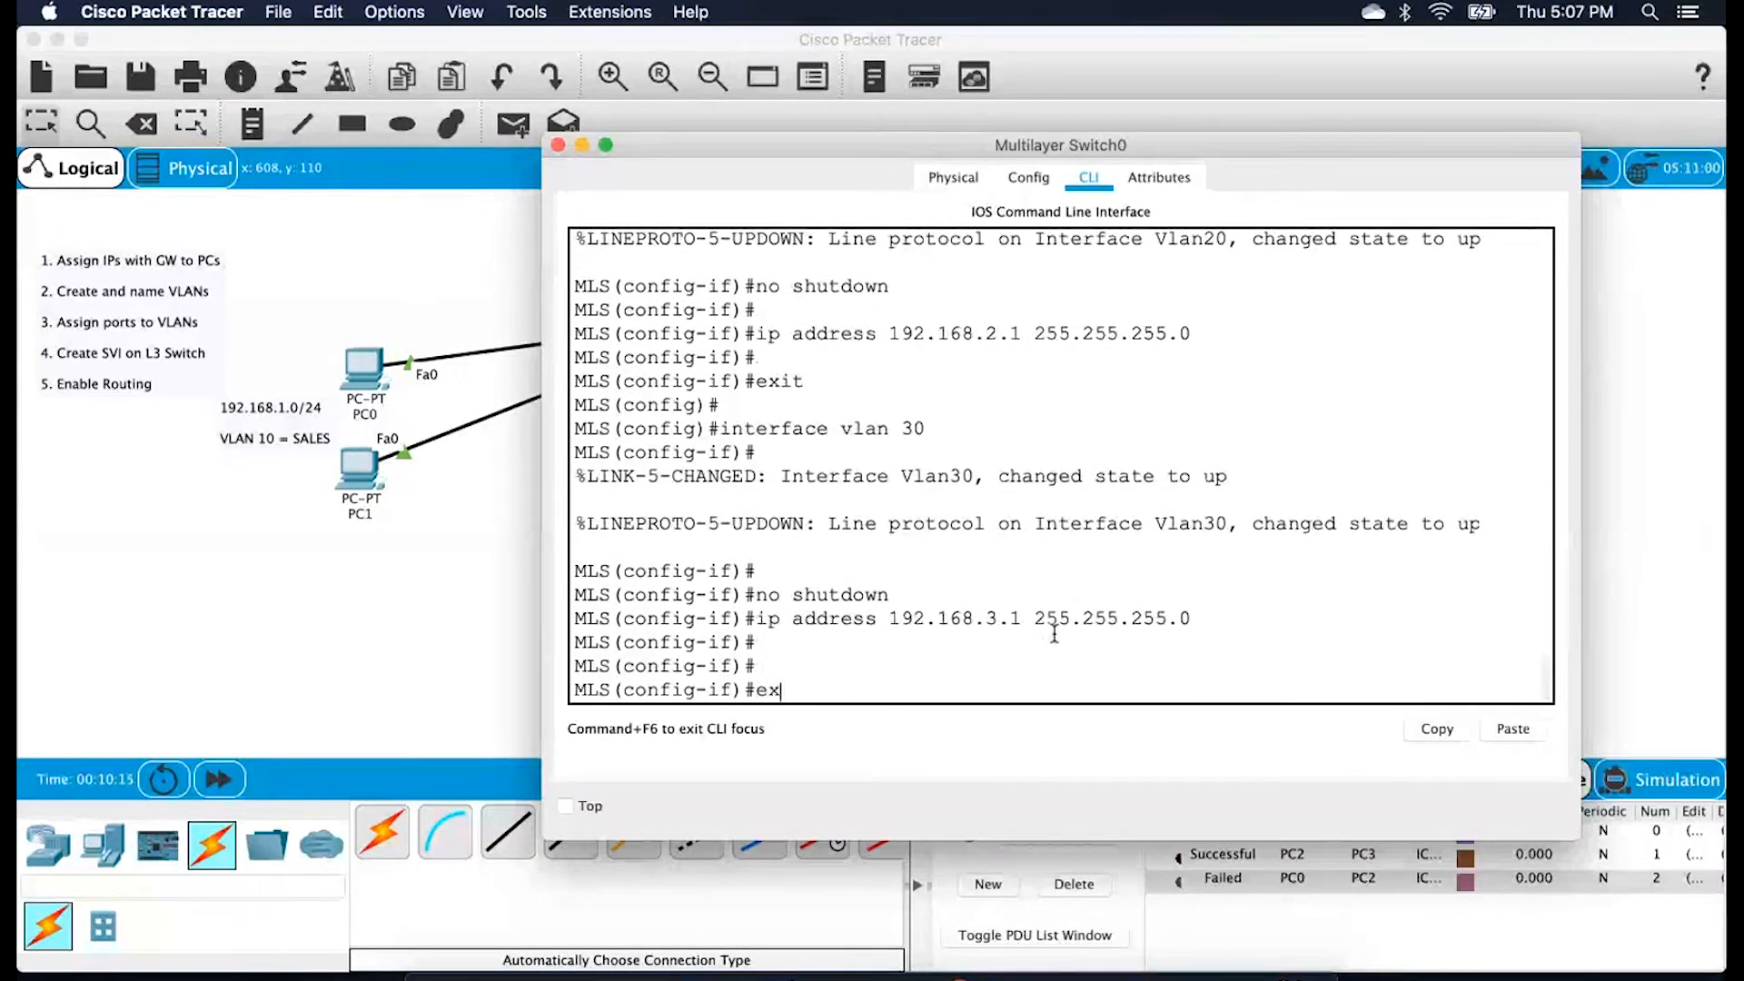
{"action": "key", "text": "Return"}
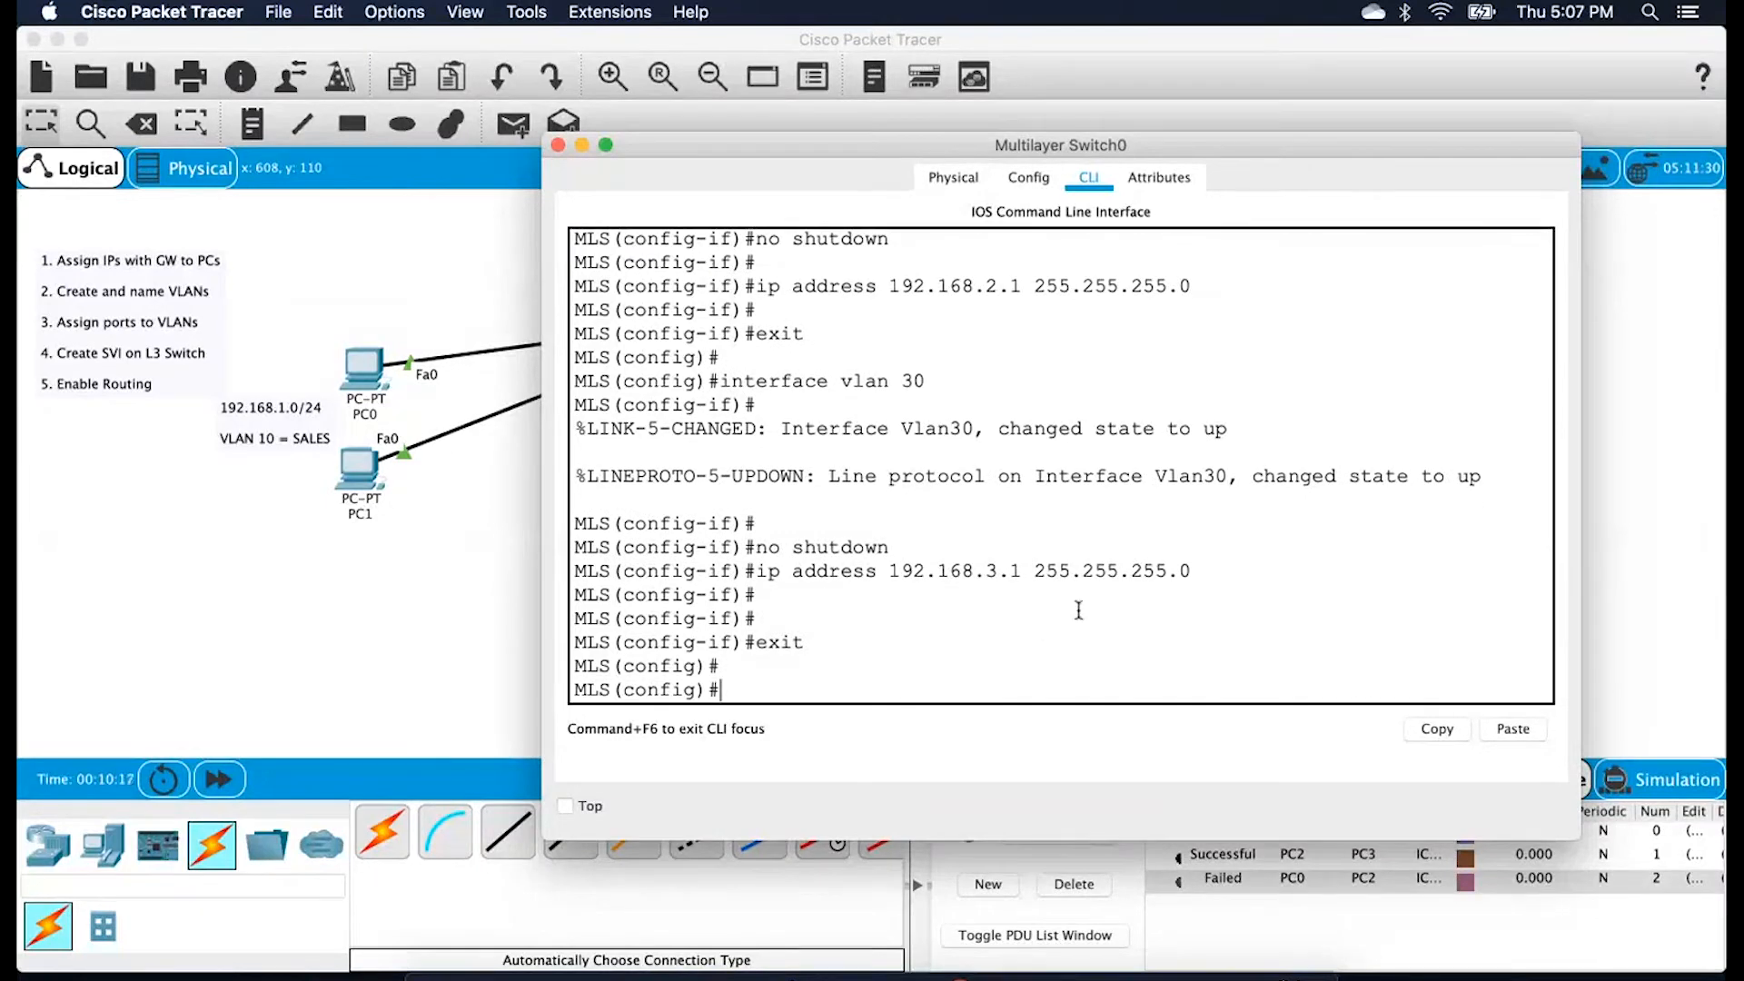
{"action": "key", "text": "Return"}
Review the commands entered for the VLAN 10, 20 and 30 interfaces and check their addresses and status in the IP interface brief
{"action": "scroll", "coordinate": [1078, 607], "scroll_direction": "up", "scroll_amount": 6}
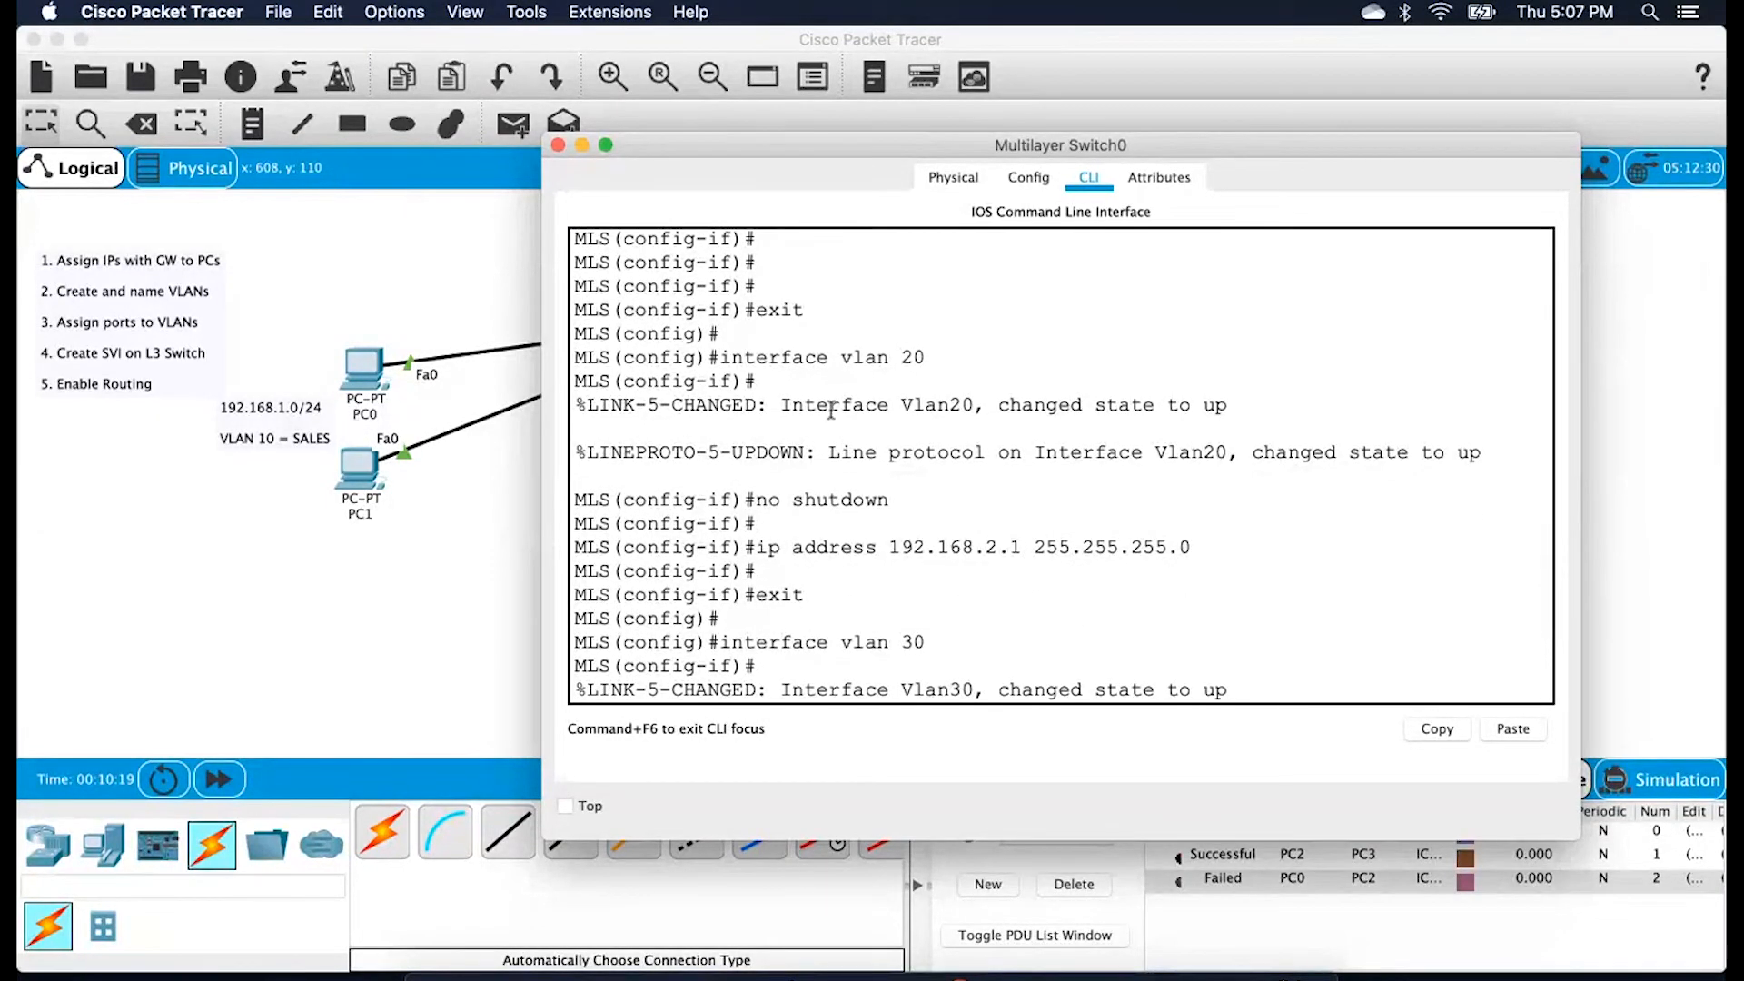
{"action": "scroll", "coordinate": [830, 410], "scroll_direction": "up", "scroll_amount": 5}
{"action": "left_click_drag", "start_coordinate": [757, 333], "coordinate": [915, 332]}
{"action": "left_click_drag", "start_coordinate": [787, 524], "coordinate": [854, 524]}
{"action": "left_click", "coordinate": [800, 593]}
{"action": "left_click_drag", "start_coordinate": [799, 593], "coordinate": [924, 593]}
{"action": "scroll", "coordinate": [925, 593], "scroll_direction": "down", "scroll_amount": 5}
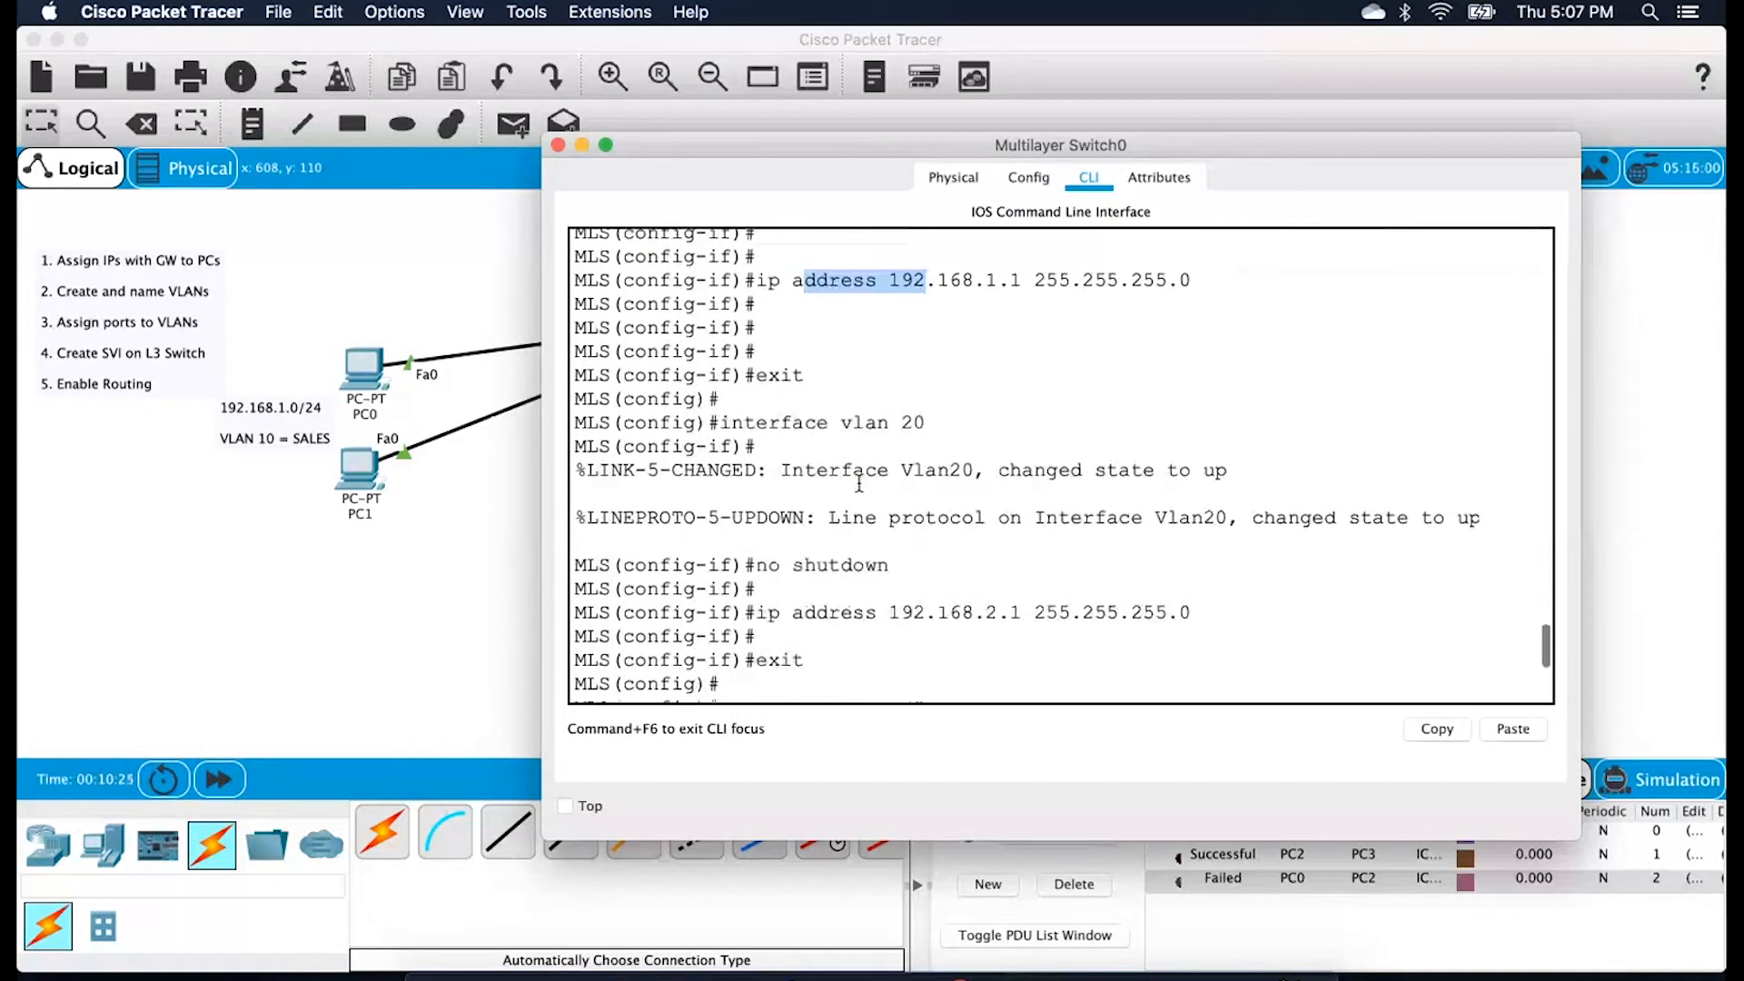
{"action": "left_click_drag", "start_coordinate": [780, 425], "coordinate": [1081, 610]}
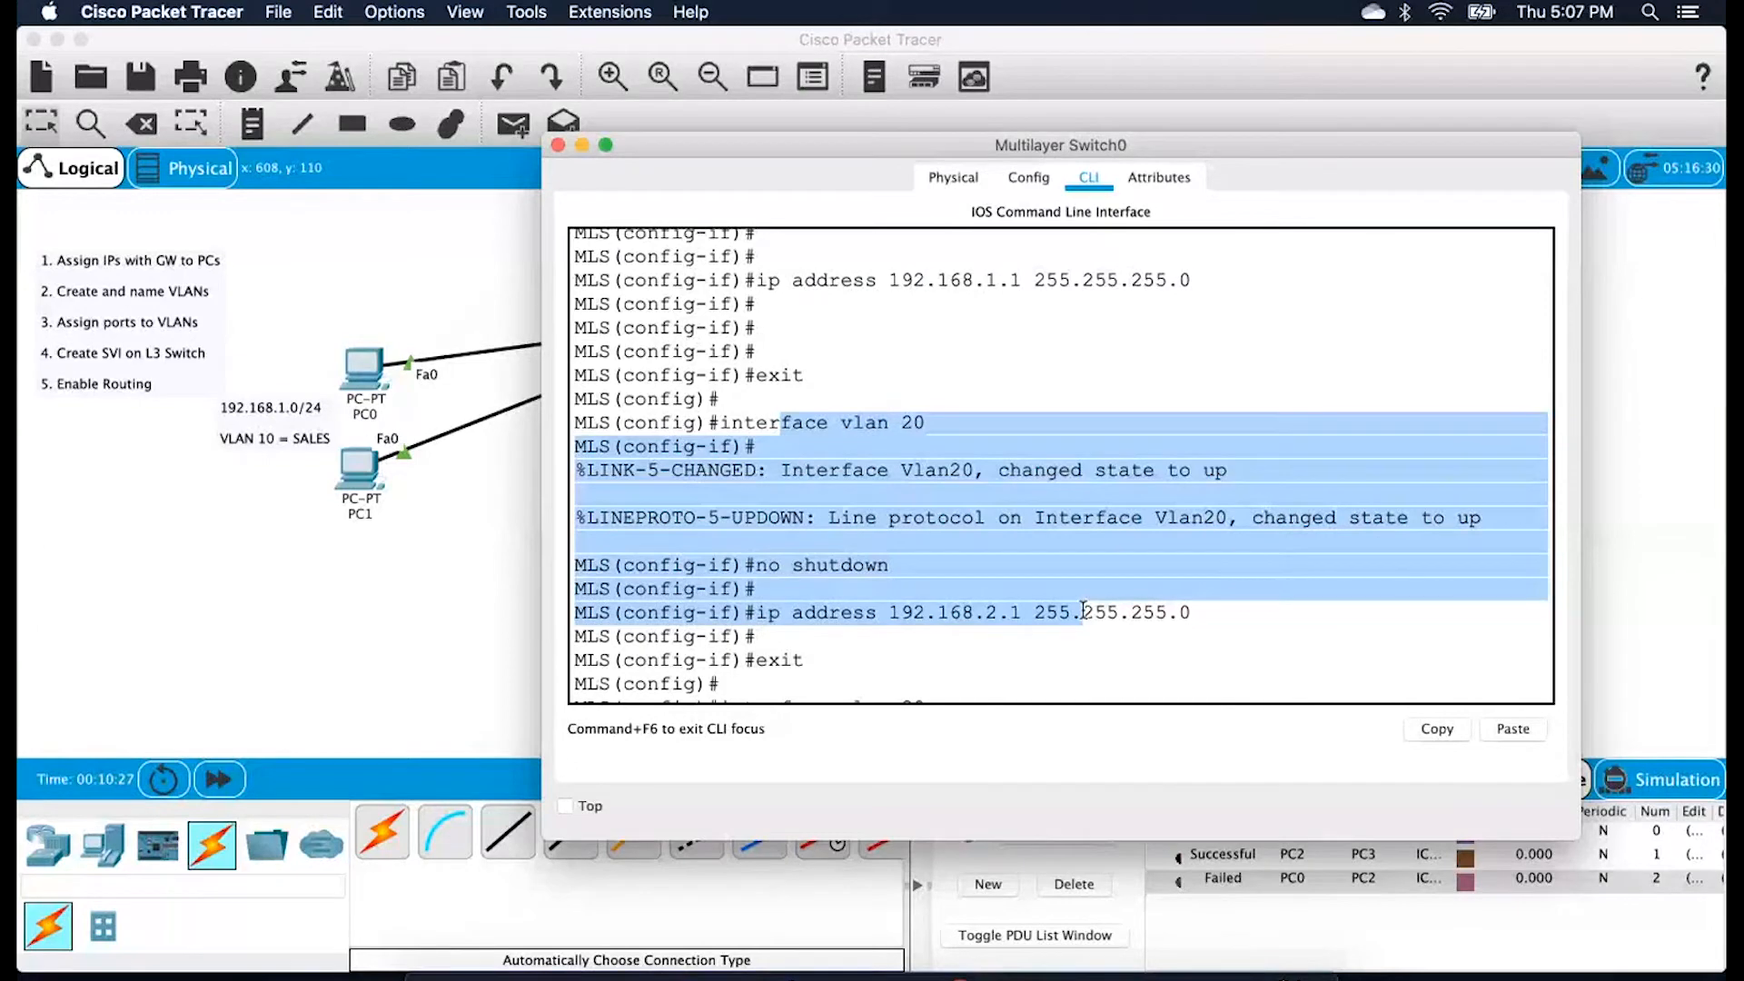
{"action": "scroll", "coordinate": [1083, 610], "scroll_direction": "down", "scroll_amount": 3}
{"action": "scroll", "coordinate": [1083, 609], "scroll_direction": "down", "scroll_amount": 1}
{"action": "left_click_drag", "start_coordinate": [719, 390], "coordinate": [1059, 636]}
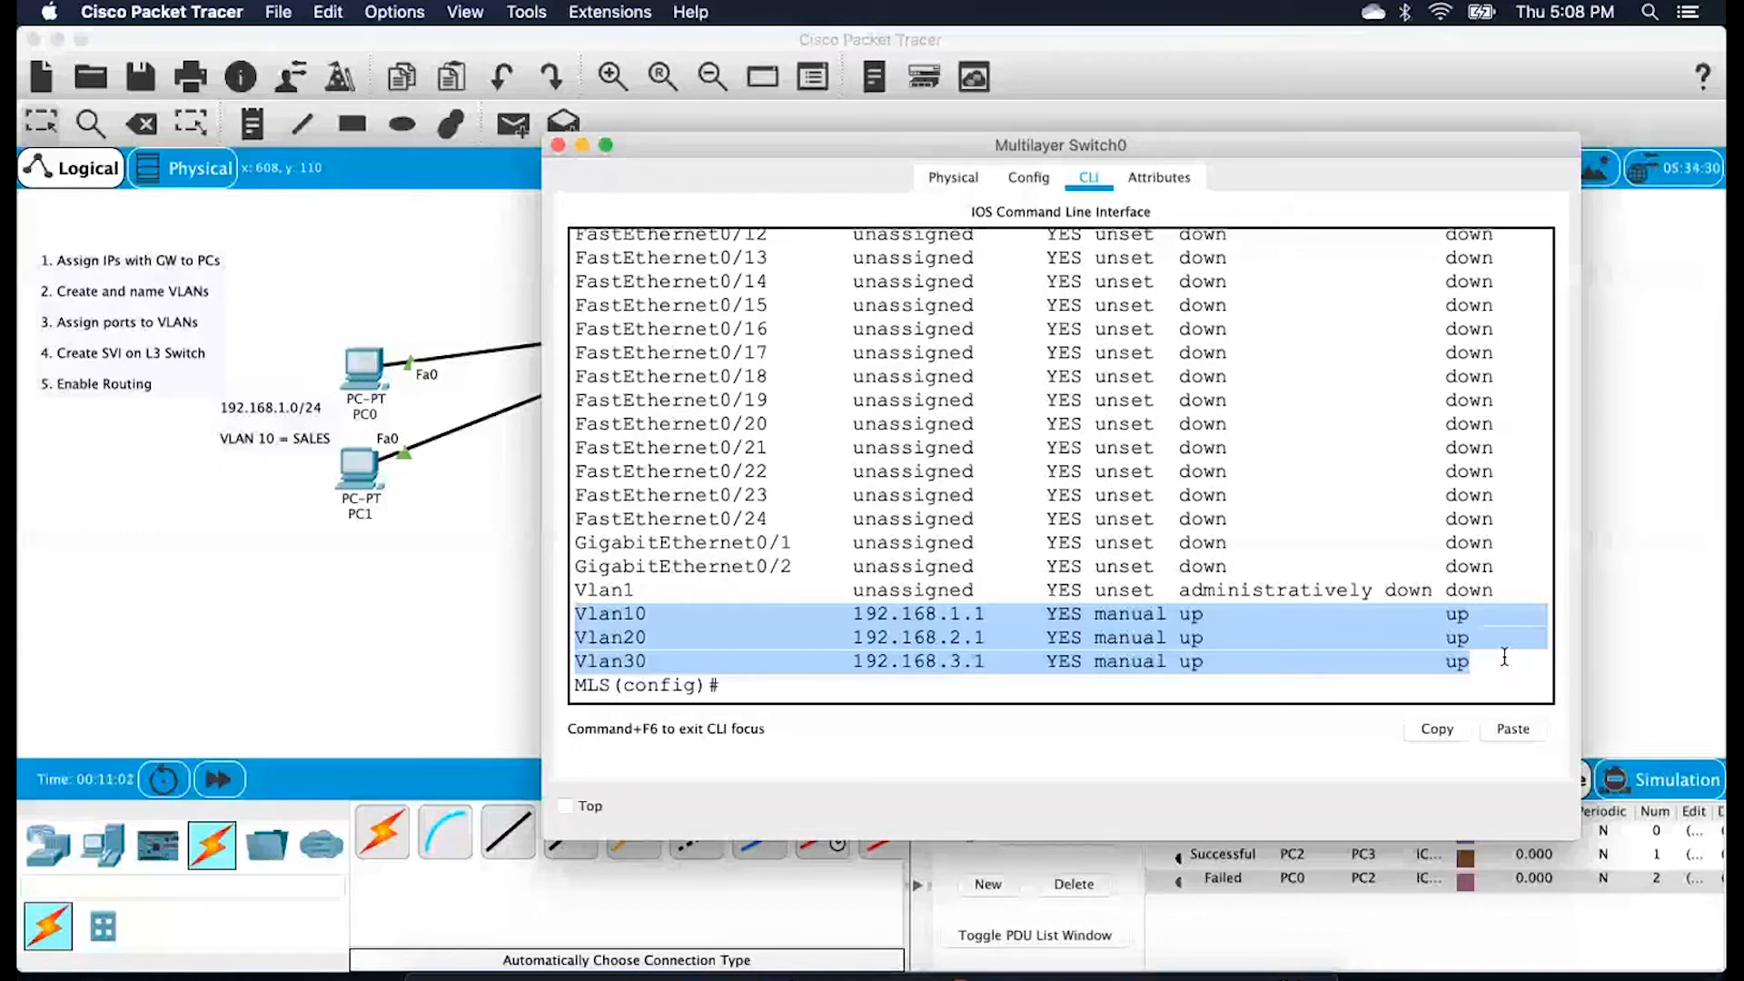
{"action": "key", "text": "Return"}
{"action": "key", "text": "Return"}
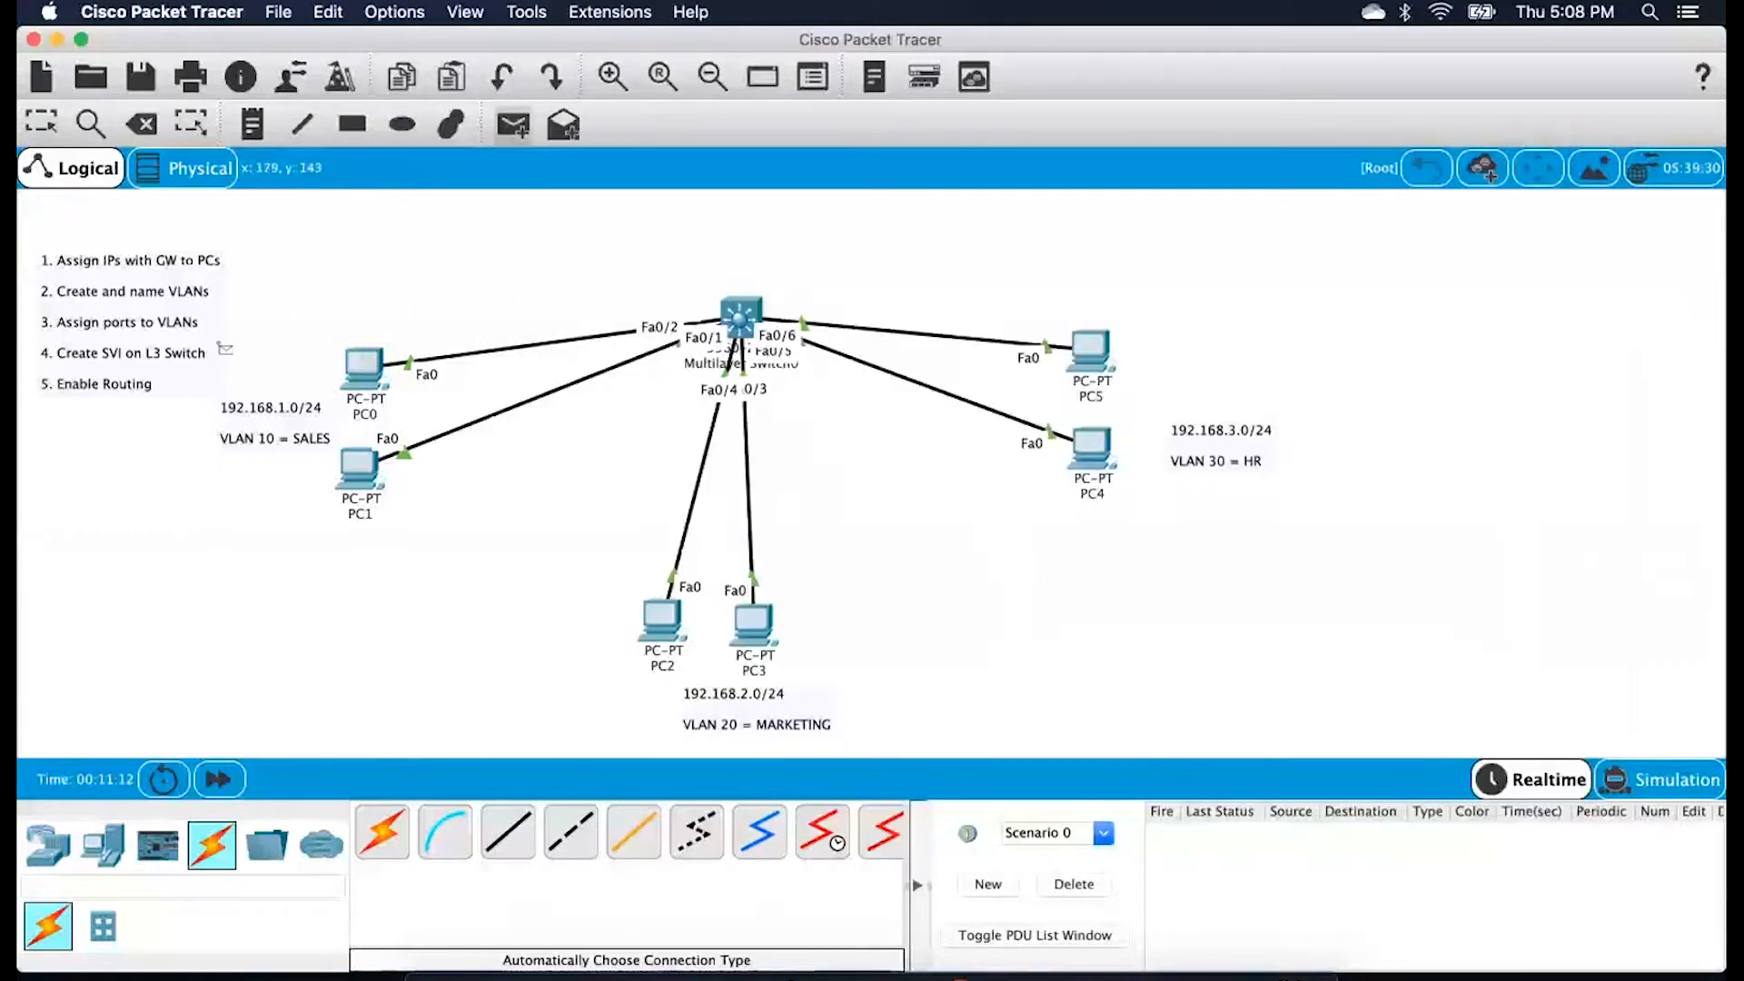
Test connectivity within each VLAN by sending simple PDUs from PC0 to PC1, PC2 to PC3 and PC4 to PC5
{"action": "left_click", "coordinate": [368, 367]}
{"action": "left_click", "coordinate": [363, 469]}
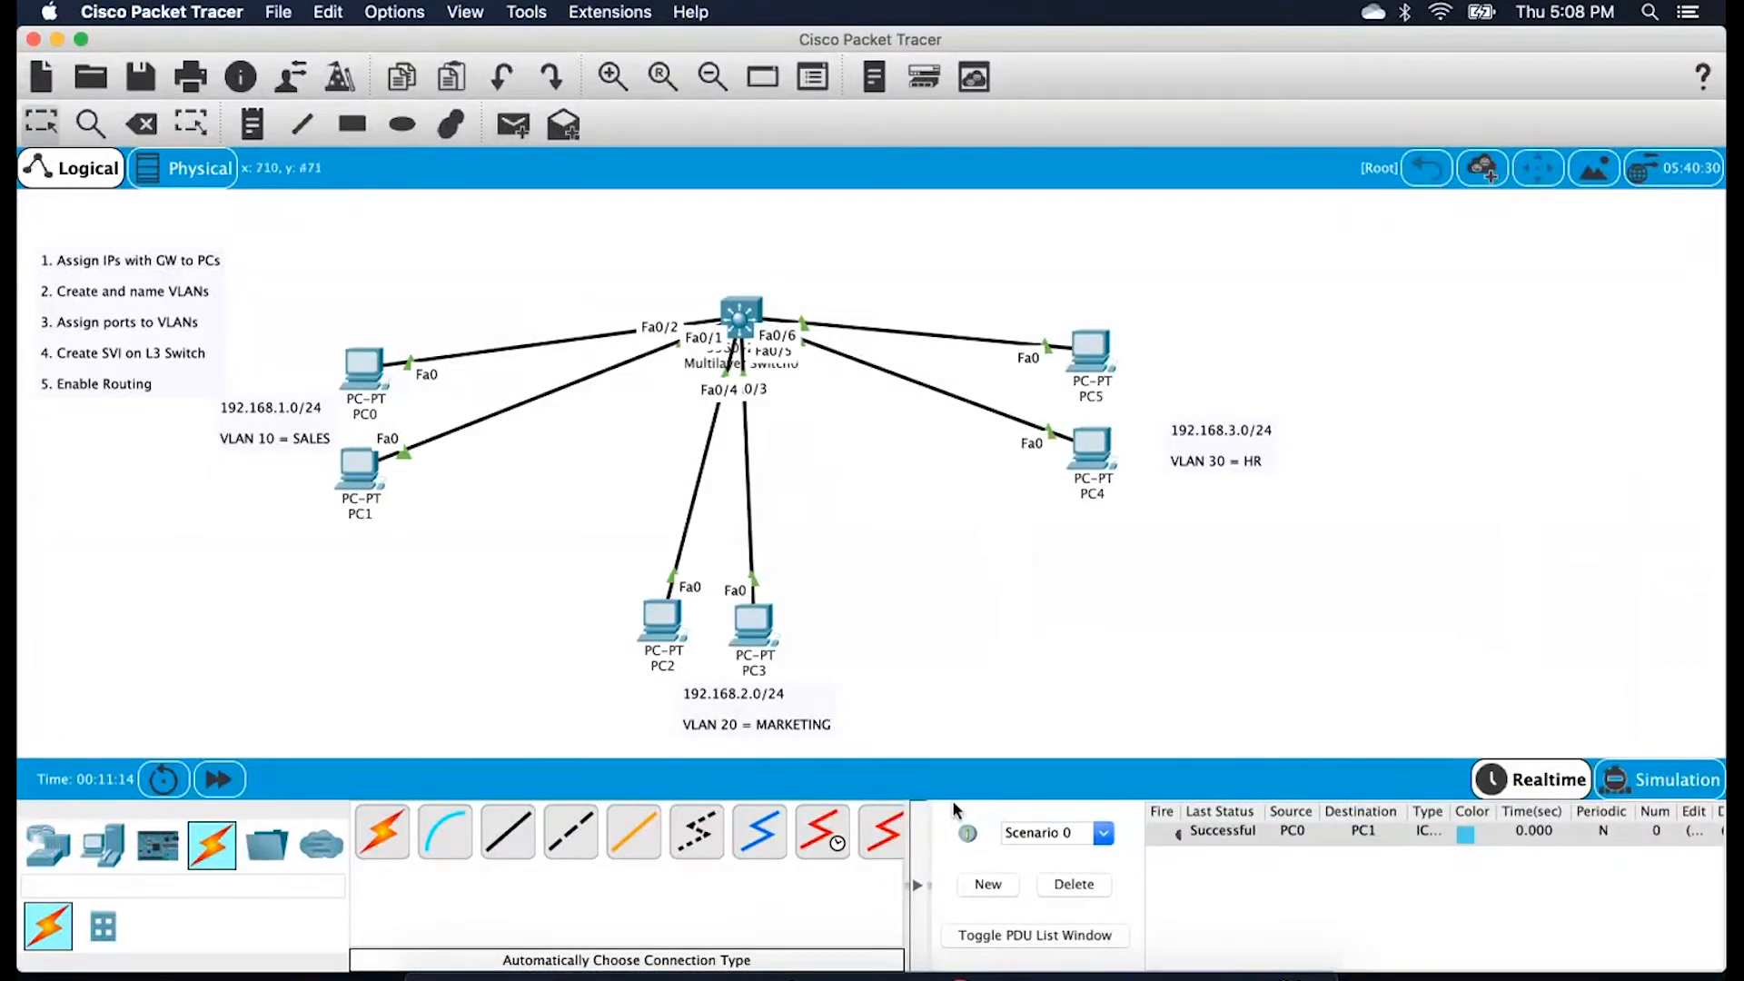
{"action": "key", "text": "p"}
{"action": "left_click", "coordinate": [662, 621]}
{"action": "left_click", "coordinate": [774, 638]}
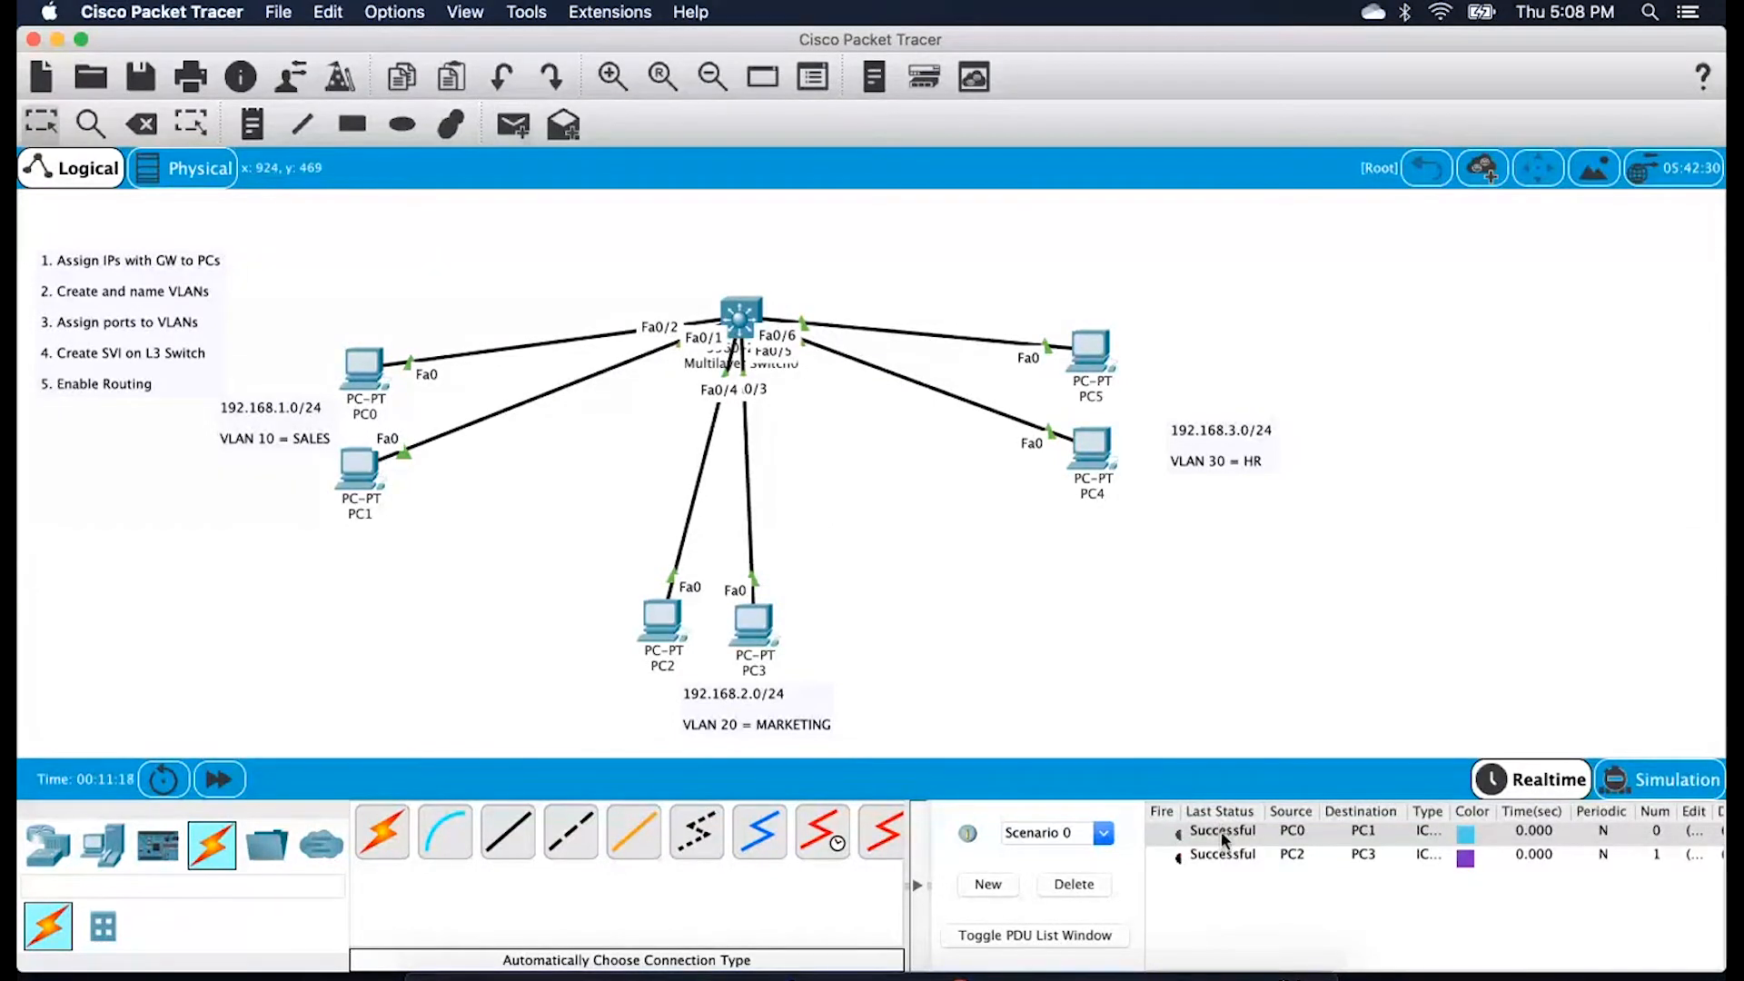
{"action": "key", "text": "p"}
{"action": "left_click", "coordinate": [1092, 445]}
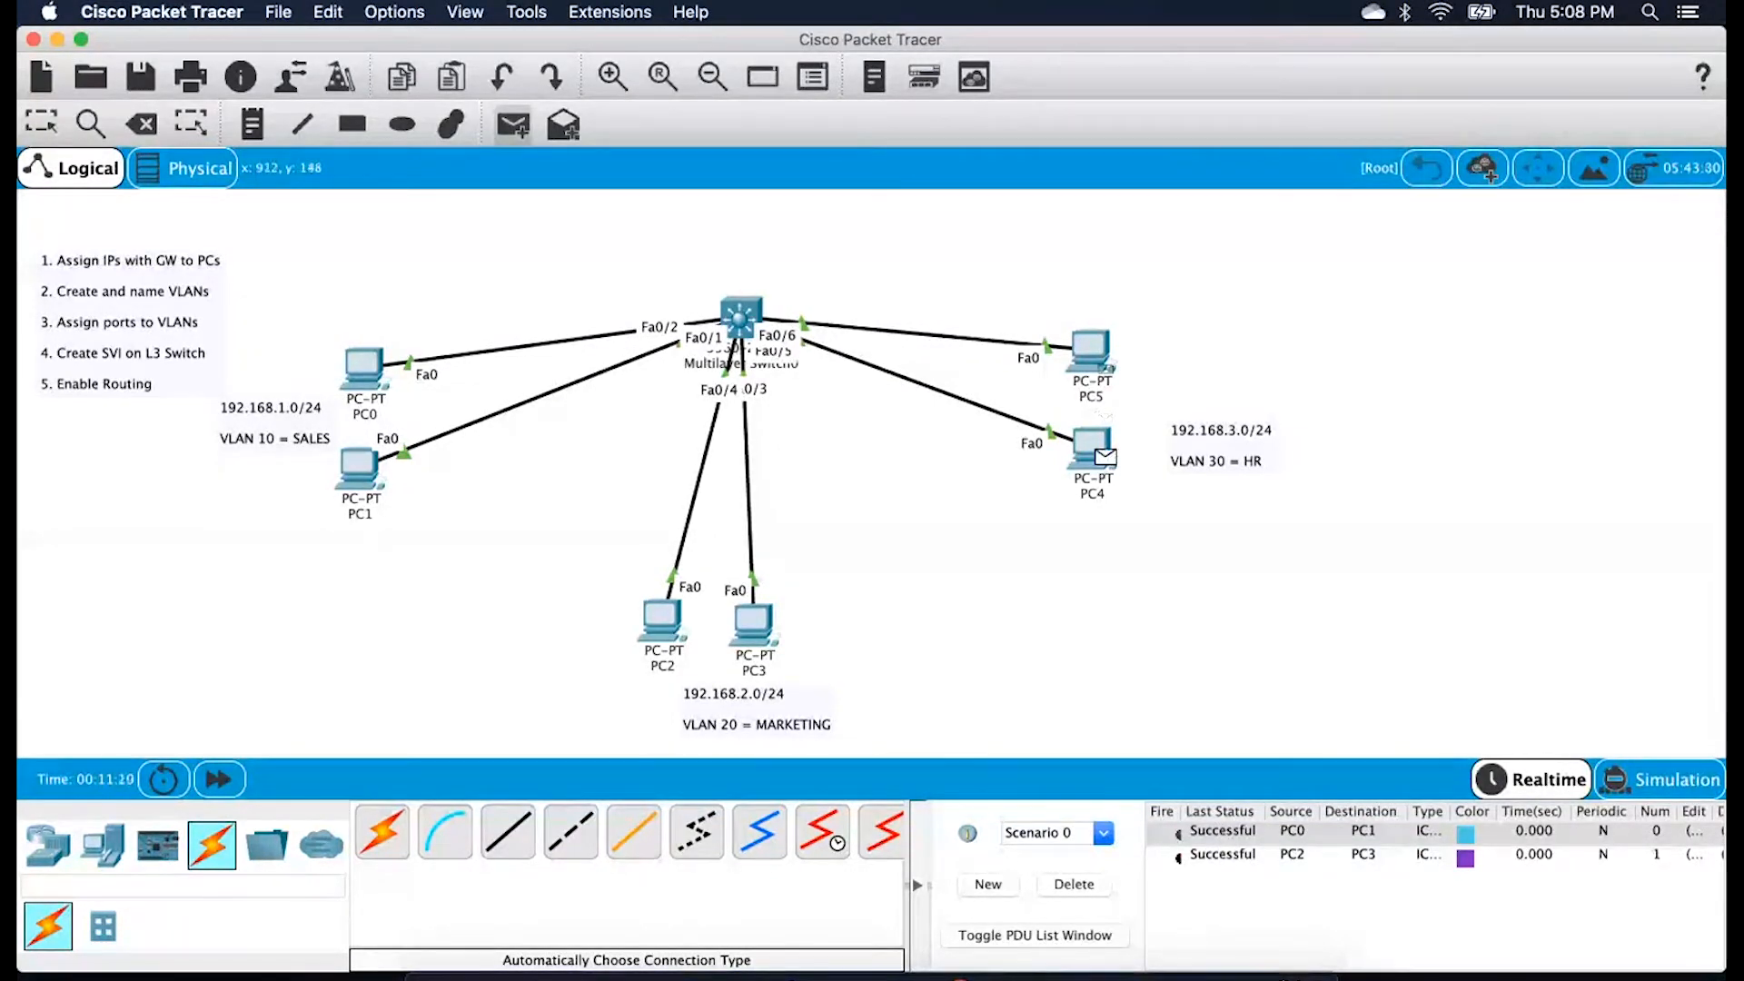
{"action": "left_click", "coordinate": [1090, 350]}
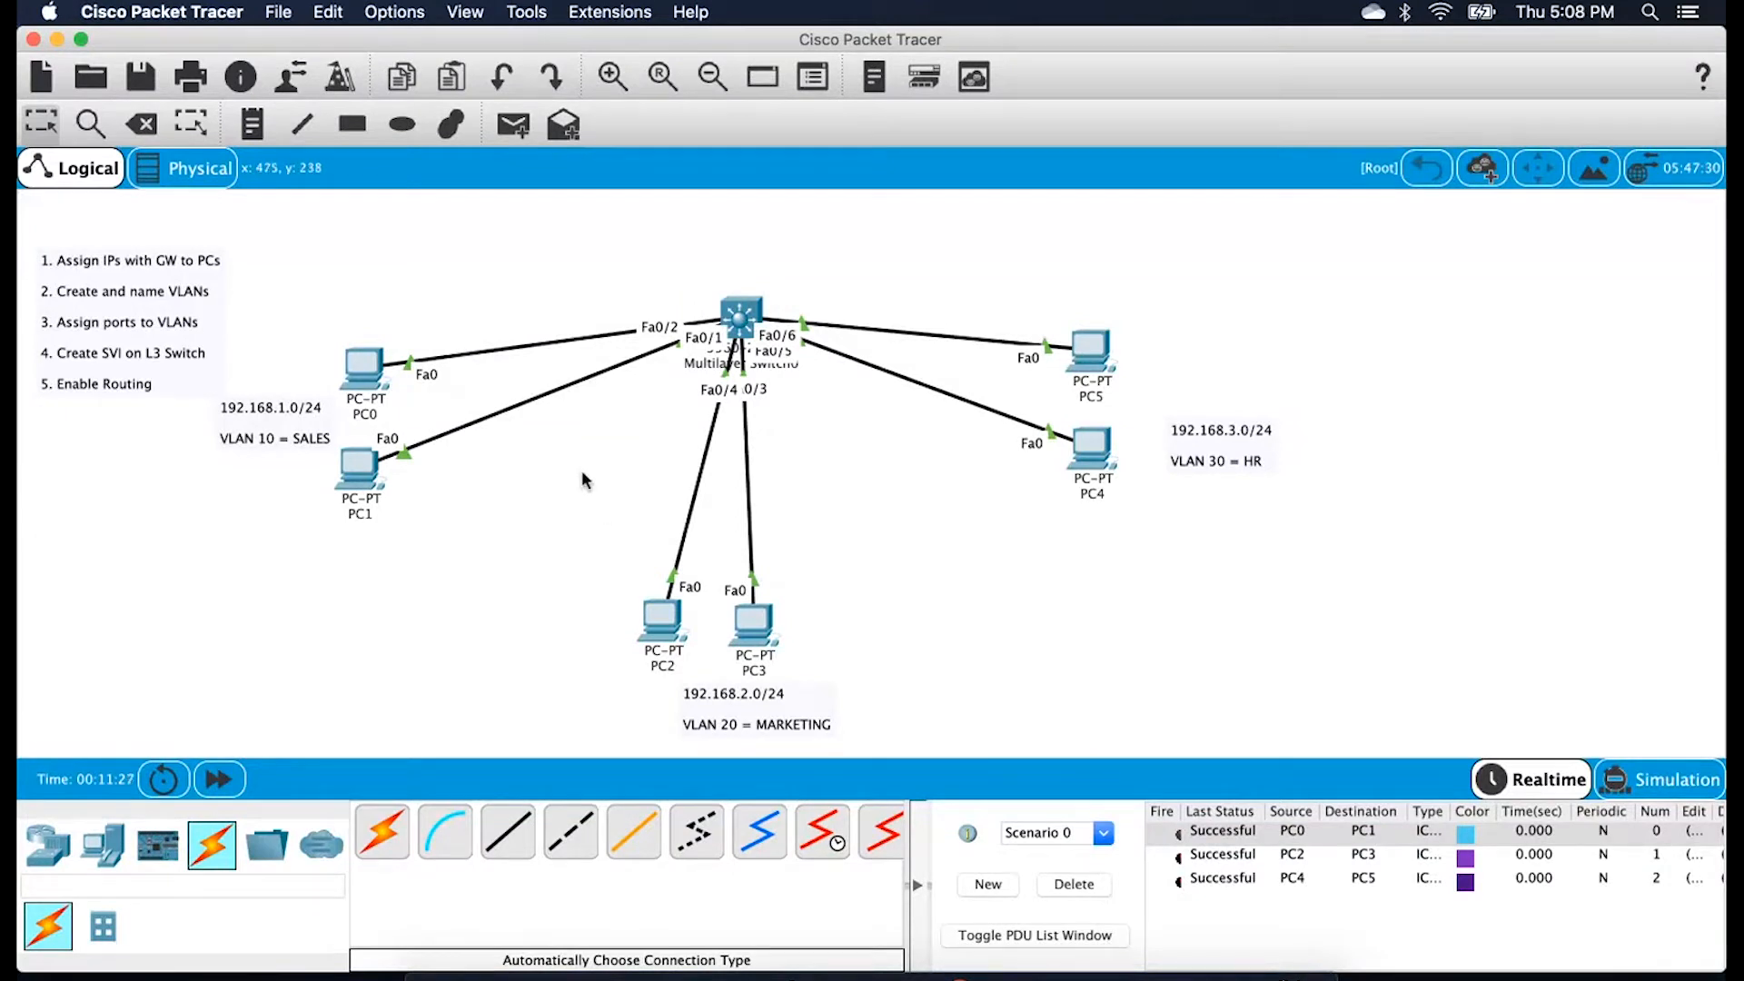
Test inter-VLAN connectivity by sending a simple PDU from PC0 to PC2 and check its status in the PDU list
{"action": "key", "text": "p"}
{"action": "left_click", "coordinate": [366, 365]}
{"action": "left_click", "coordinate": [662, 619]}
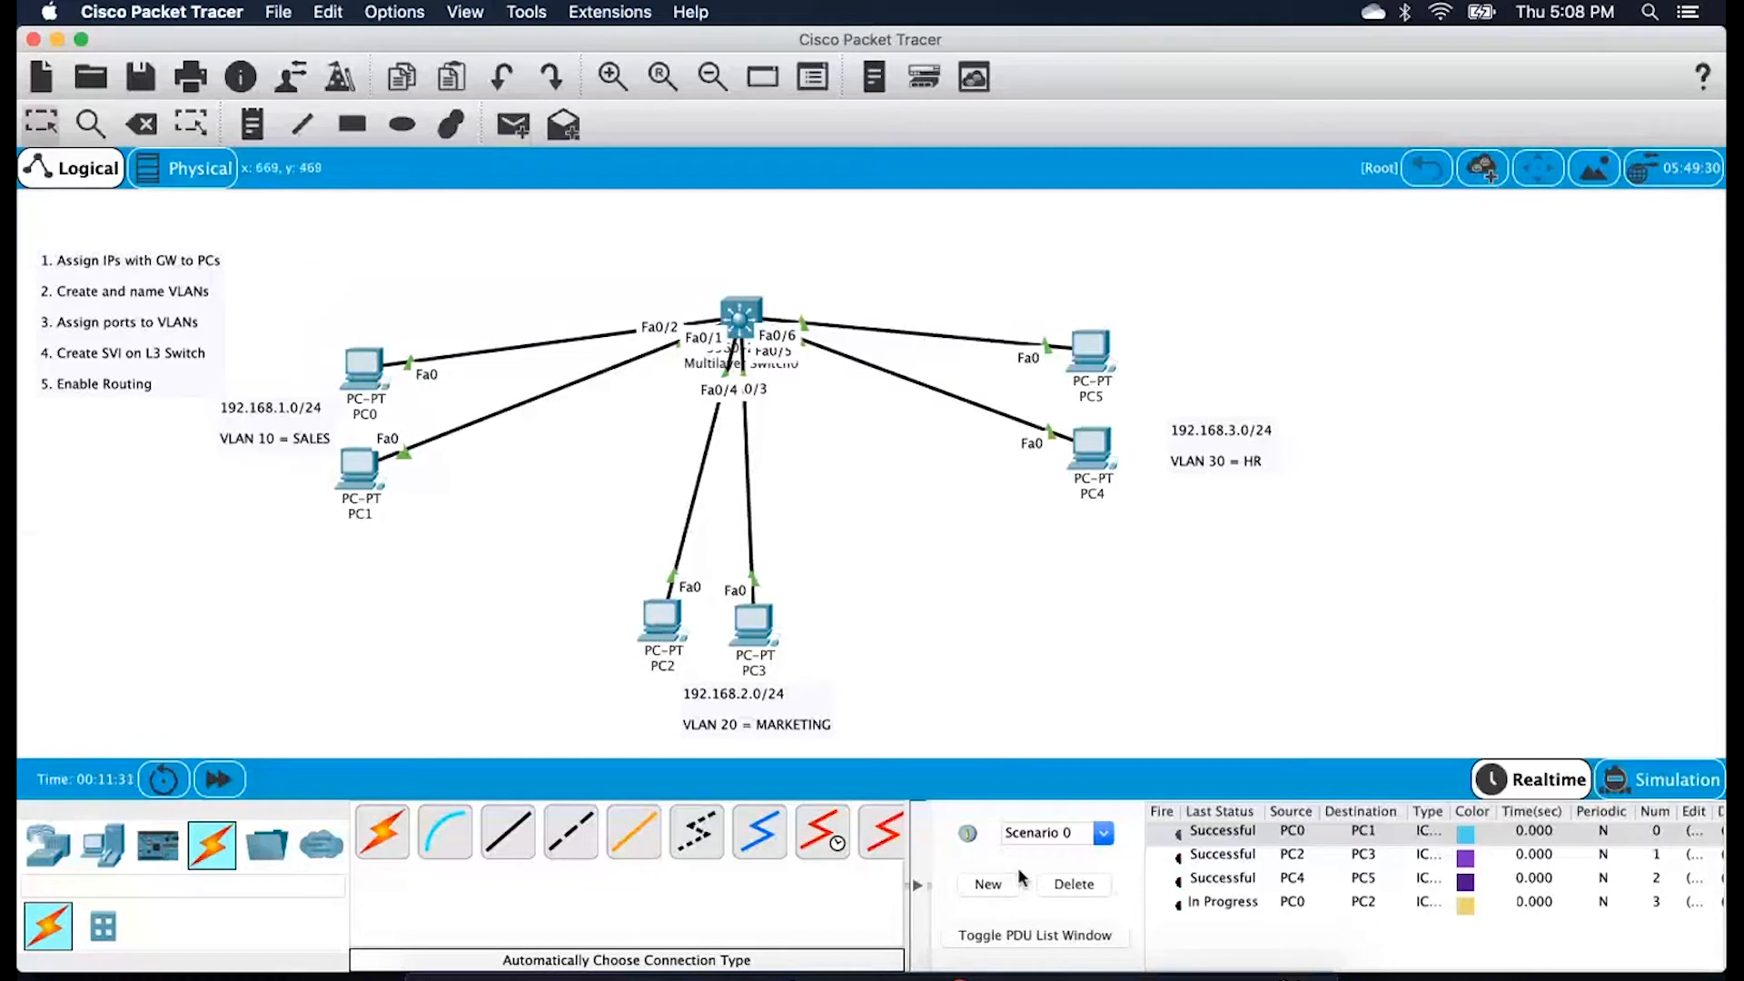
{"action": "left_click", "coordinate": [1210, 906]}
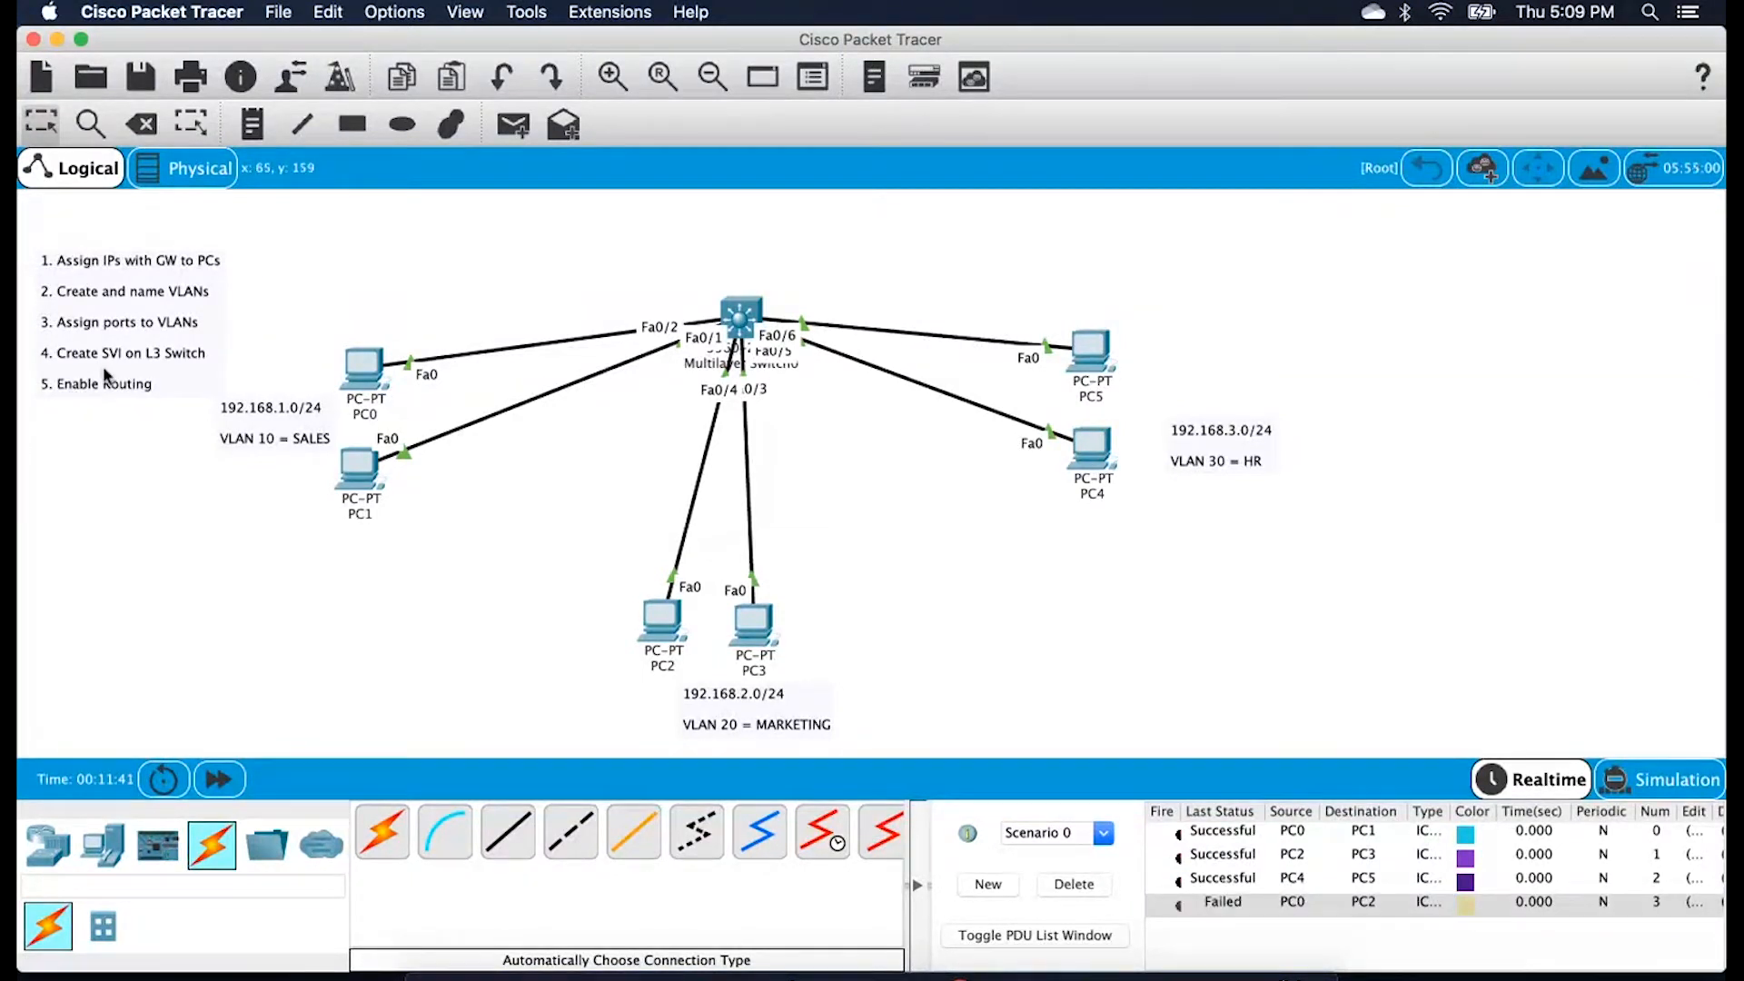
Reopen the multilayer switch's command line and run do show ip route to examine its routing table
{"action": "left_click", "coordinate": [762, 320]}
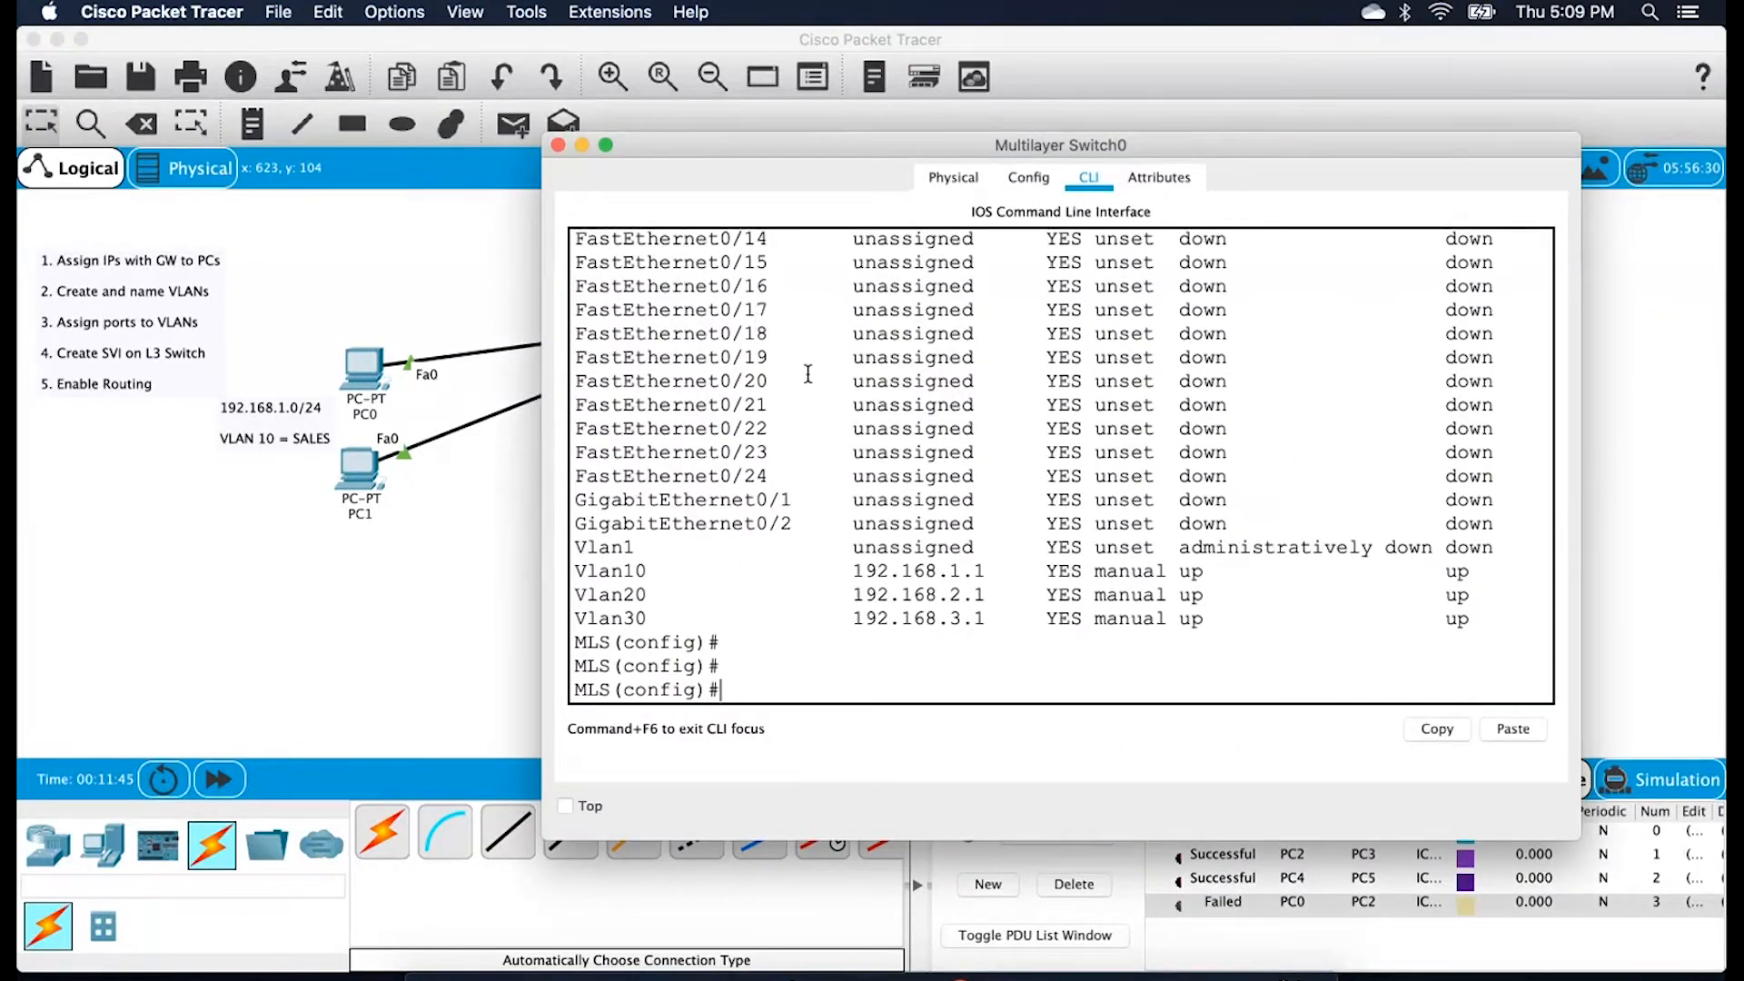
{"action": "key", "text": "Return"}
{"action": "key", "text": "Return"}
{"action": "key", "text": "Return"}
{"action": "type", "text": "do show ip route"}
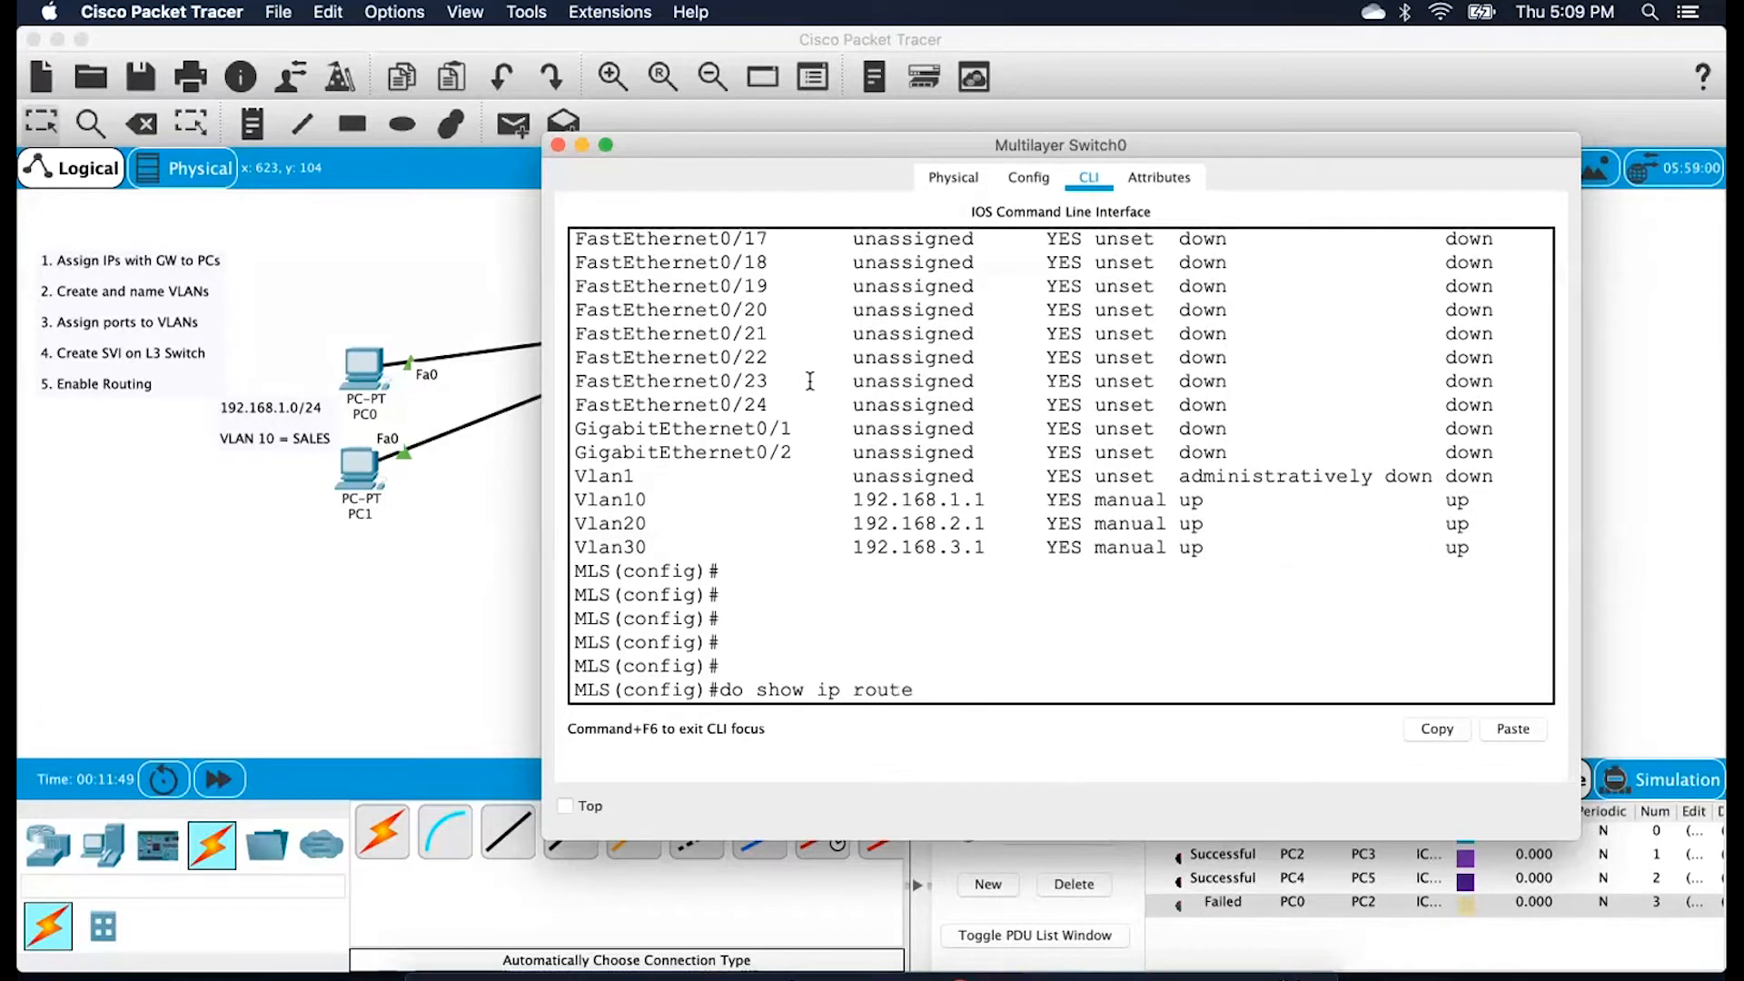
{"action": "key", "text": "Return"}
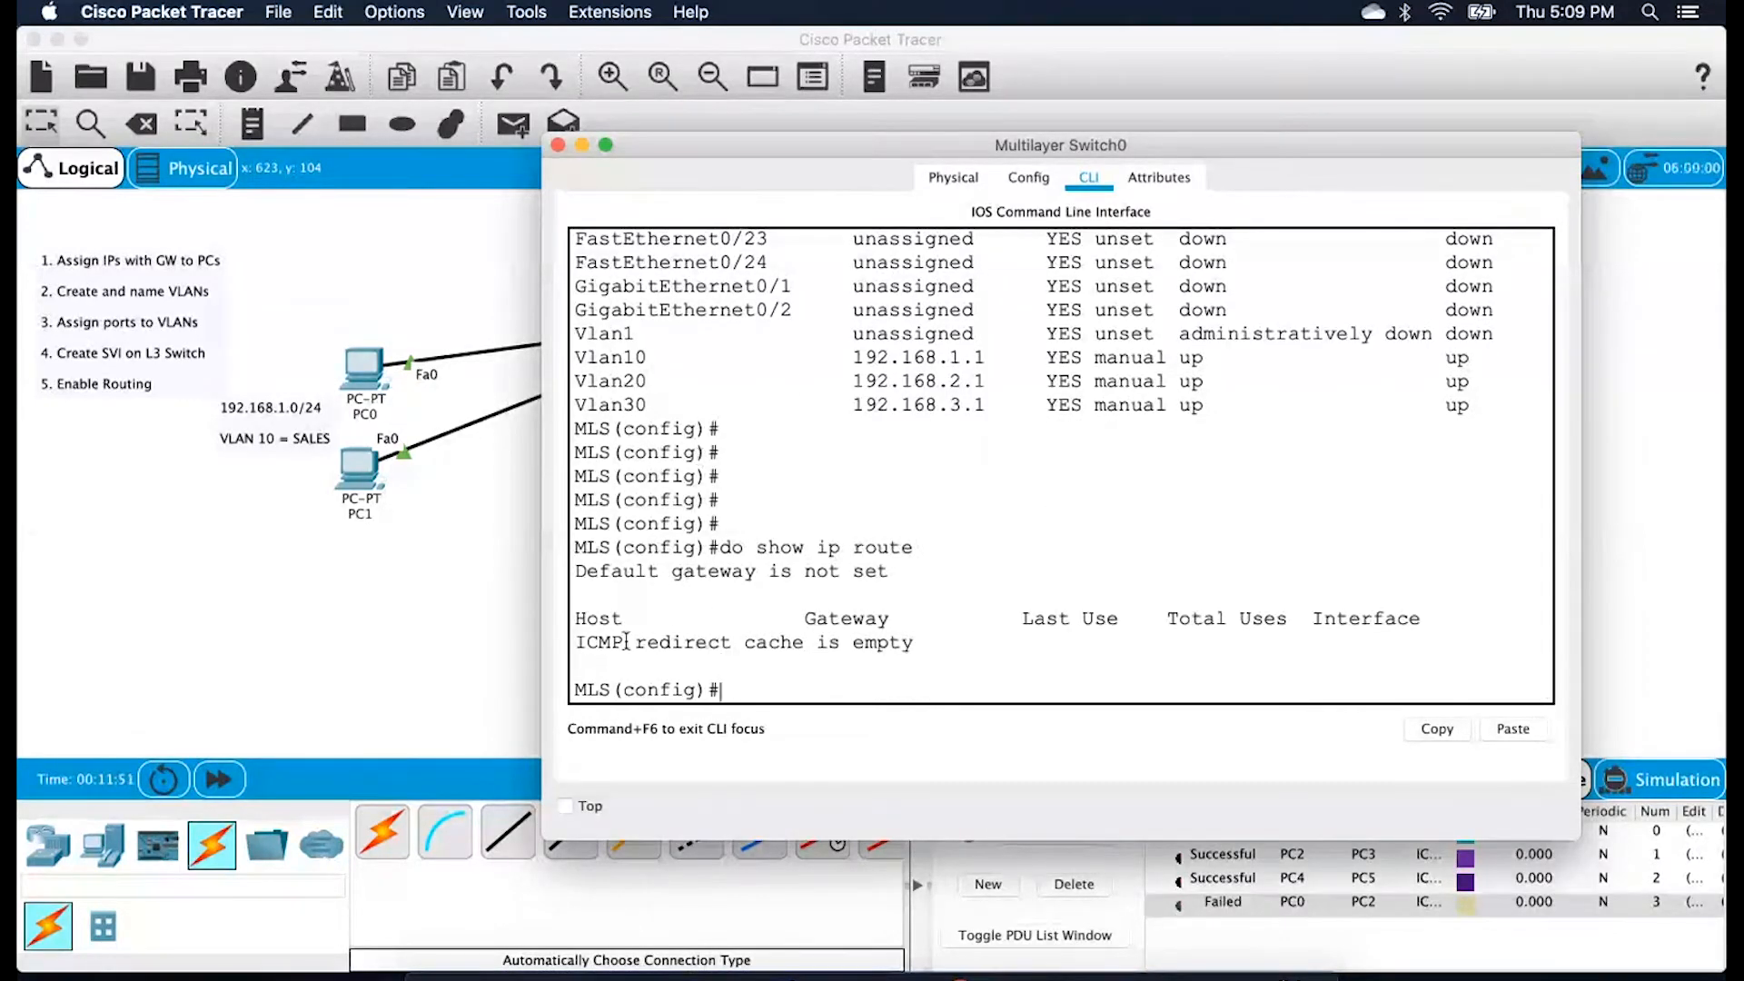
Enable IP routing on the multilayer switch with the ip routing command in global configuration mode
{"action": "left_click_drag", "start_coordinate": [600, 595], "coordinate": [743, 658]}
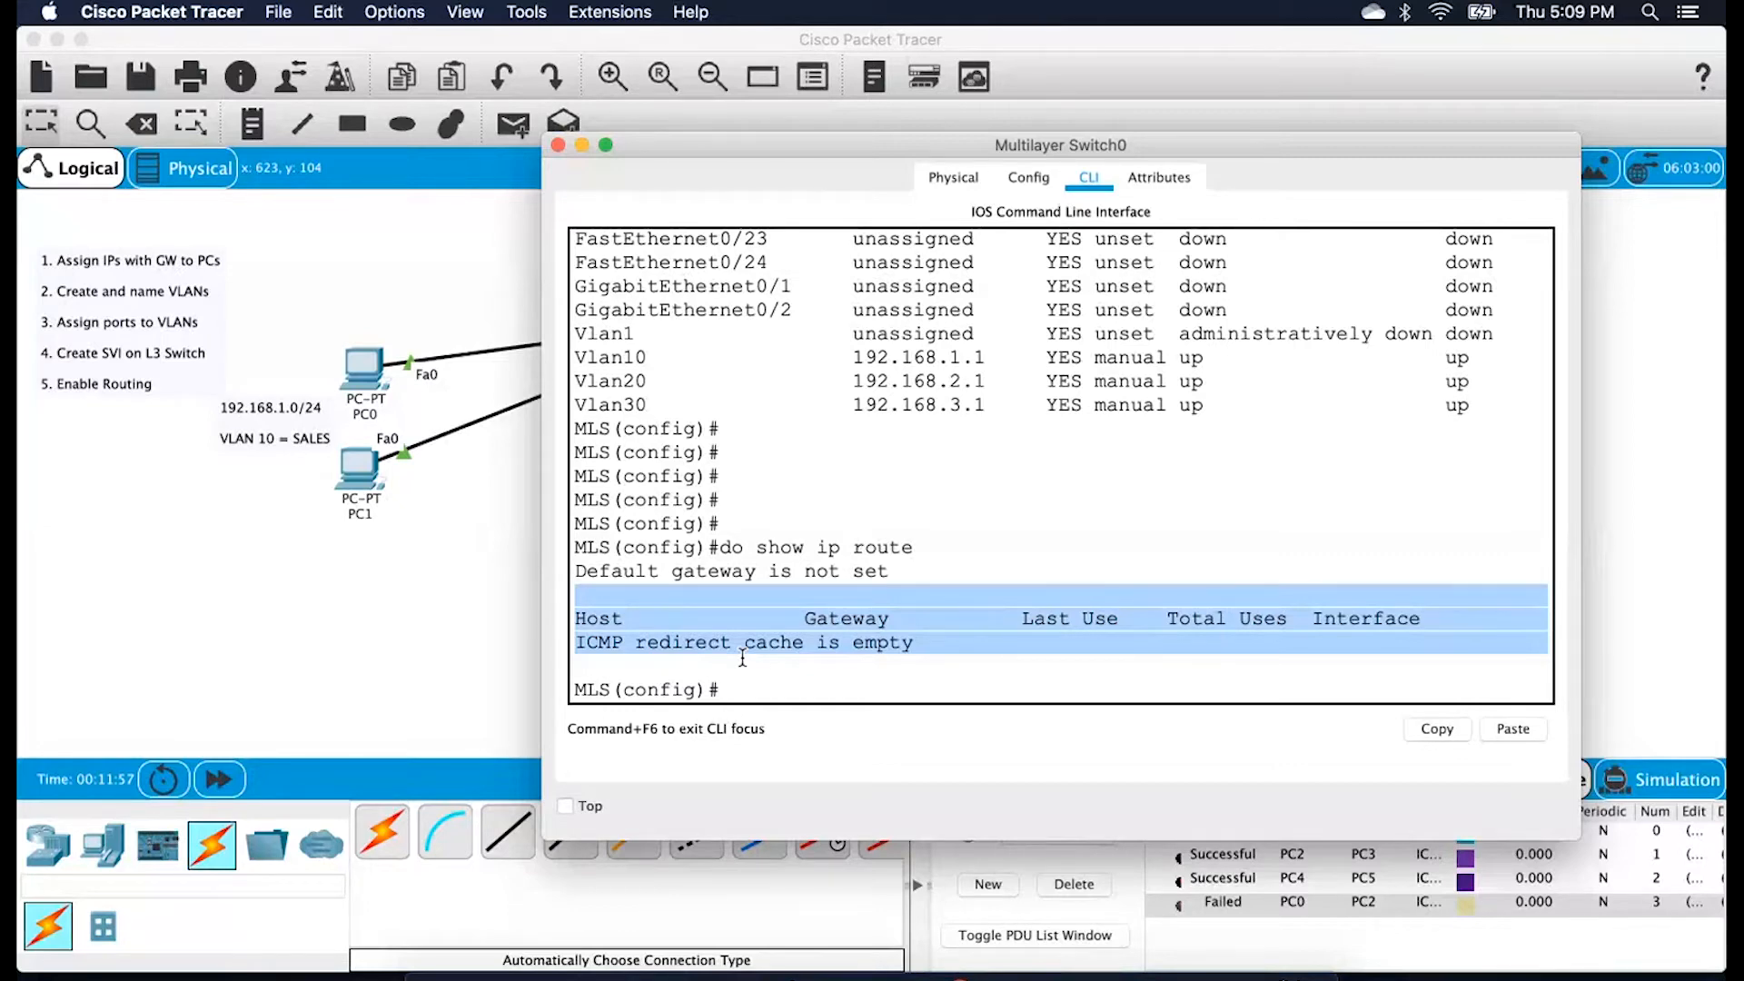
{"action": "key", "text": "Return"}
{"action": "key", "text": "Return"}
{"action": "key", "text": "Return"}
{"action": "type", "text": "ip routing"}
{"action": "key", "text": "Return"}
{"action": "key", "text": "Return"}
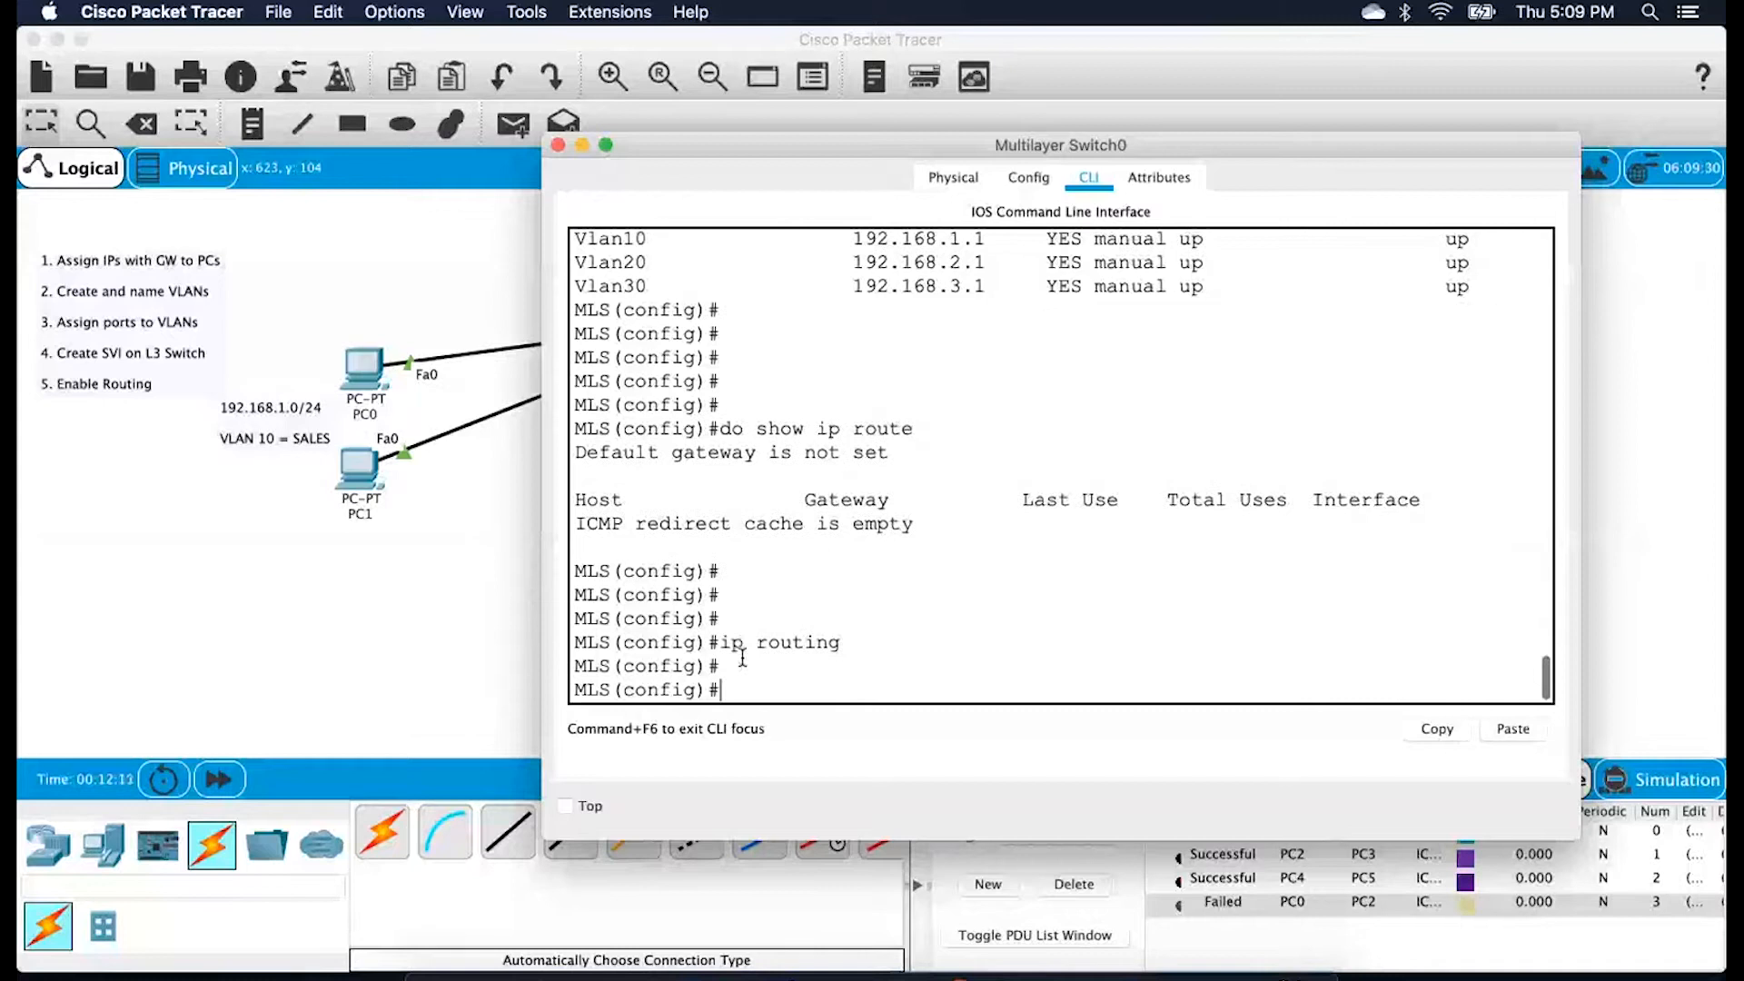
{"action": "key", "text": "Return"}
{"action": "key", "text": "Return"}
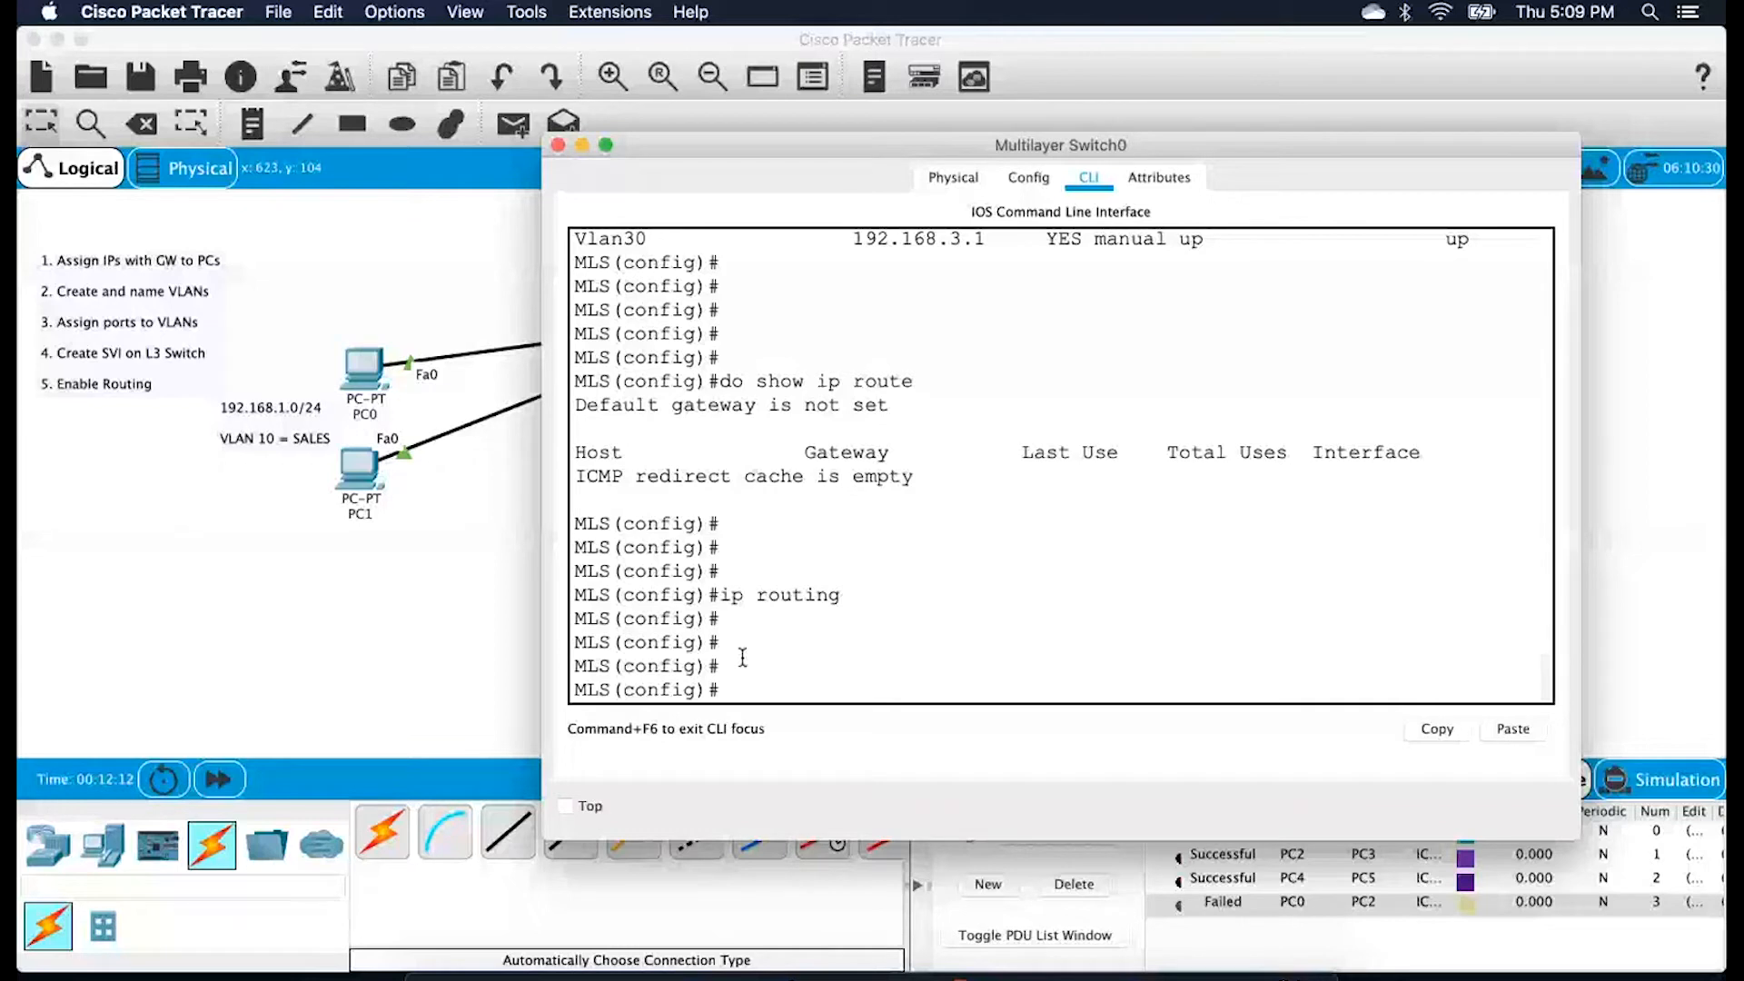
Run do show ip route again and examine the directly connected routes for VLANs 10, 20 and 30
{"action": "key", "text": "Up"}
{"action": "key", "text": "Up"}
{"action": "key", "text": "Return"}
{"action": "left_click_drag", "start_coordinate": [576, 570], "coordinate": [989, 676]}
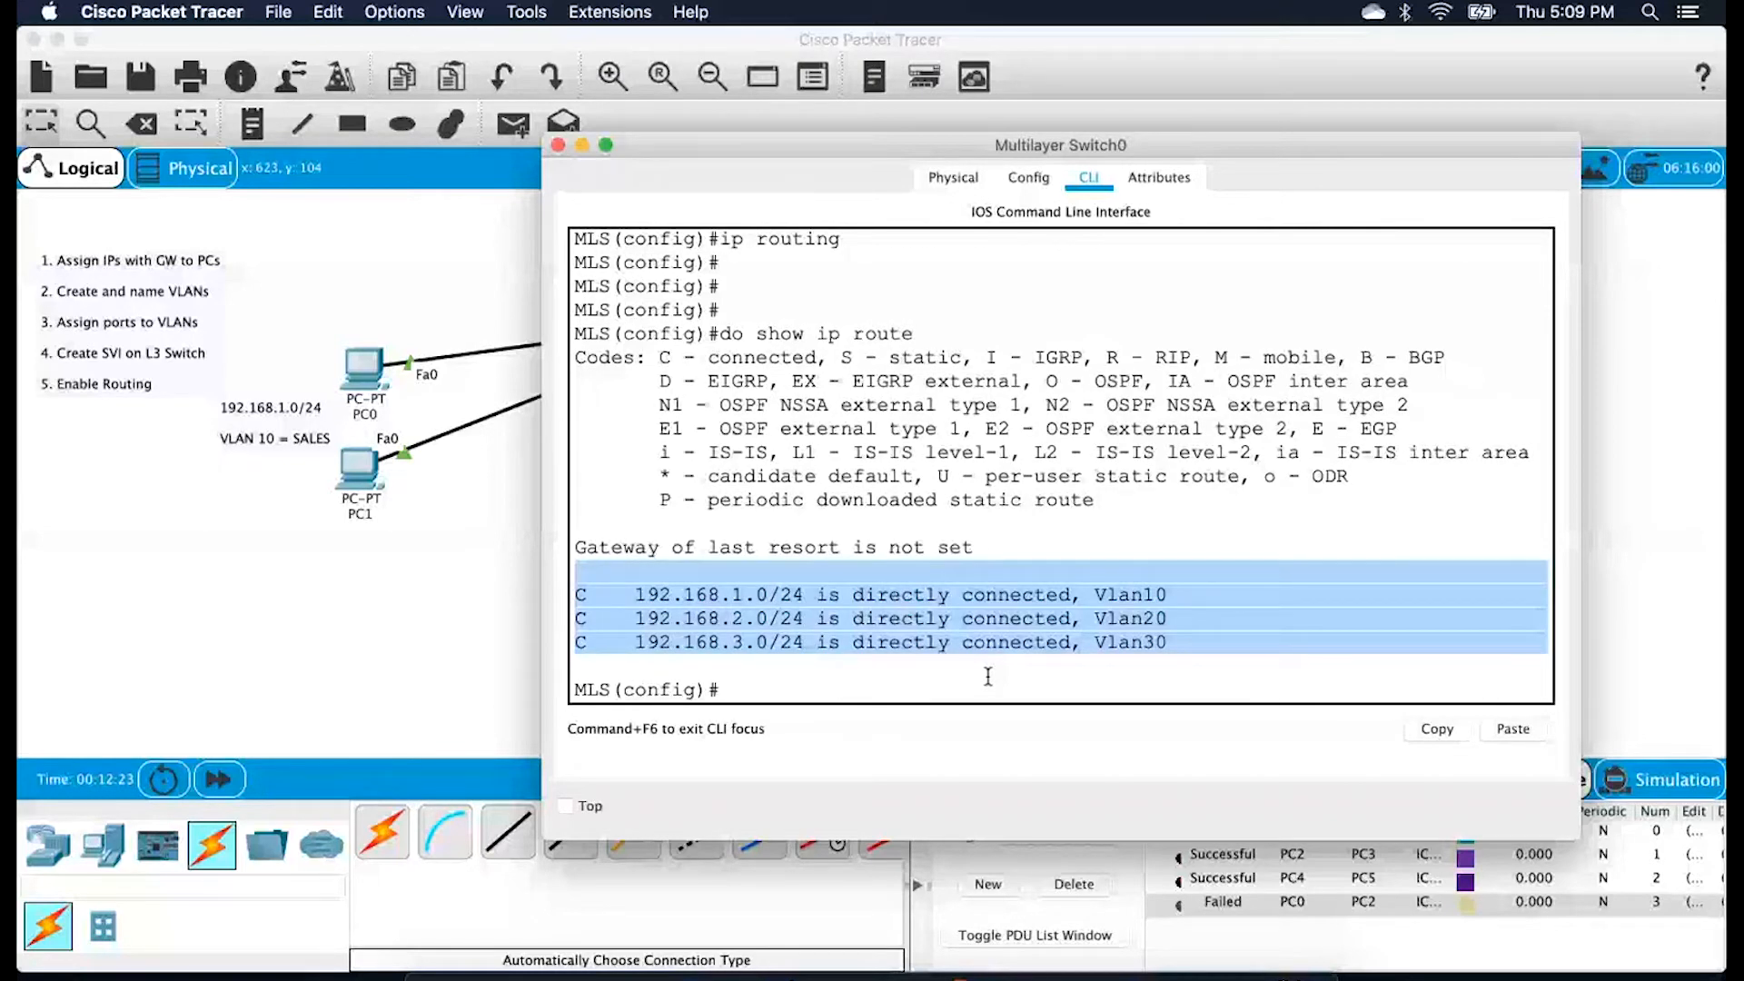
{"action": "left_click_drag", "start_coordinate": [611, 594], "coordinate": [912, 588]}
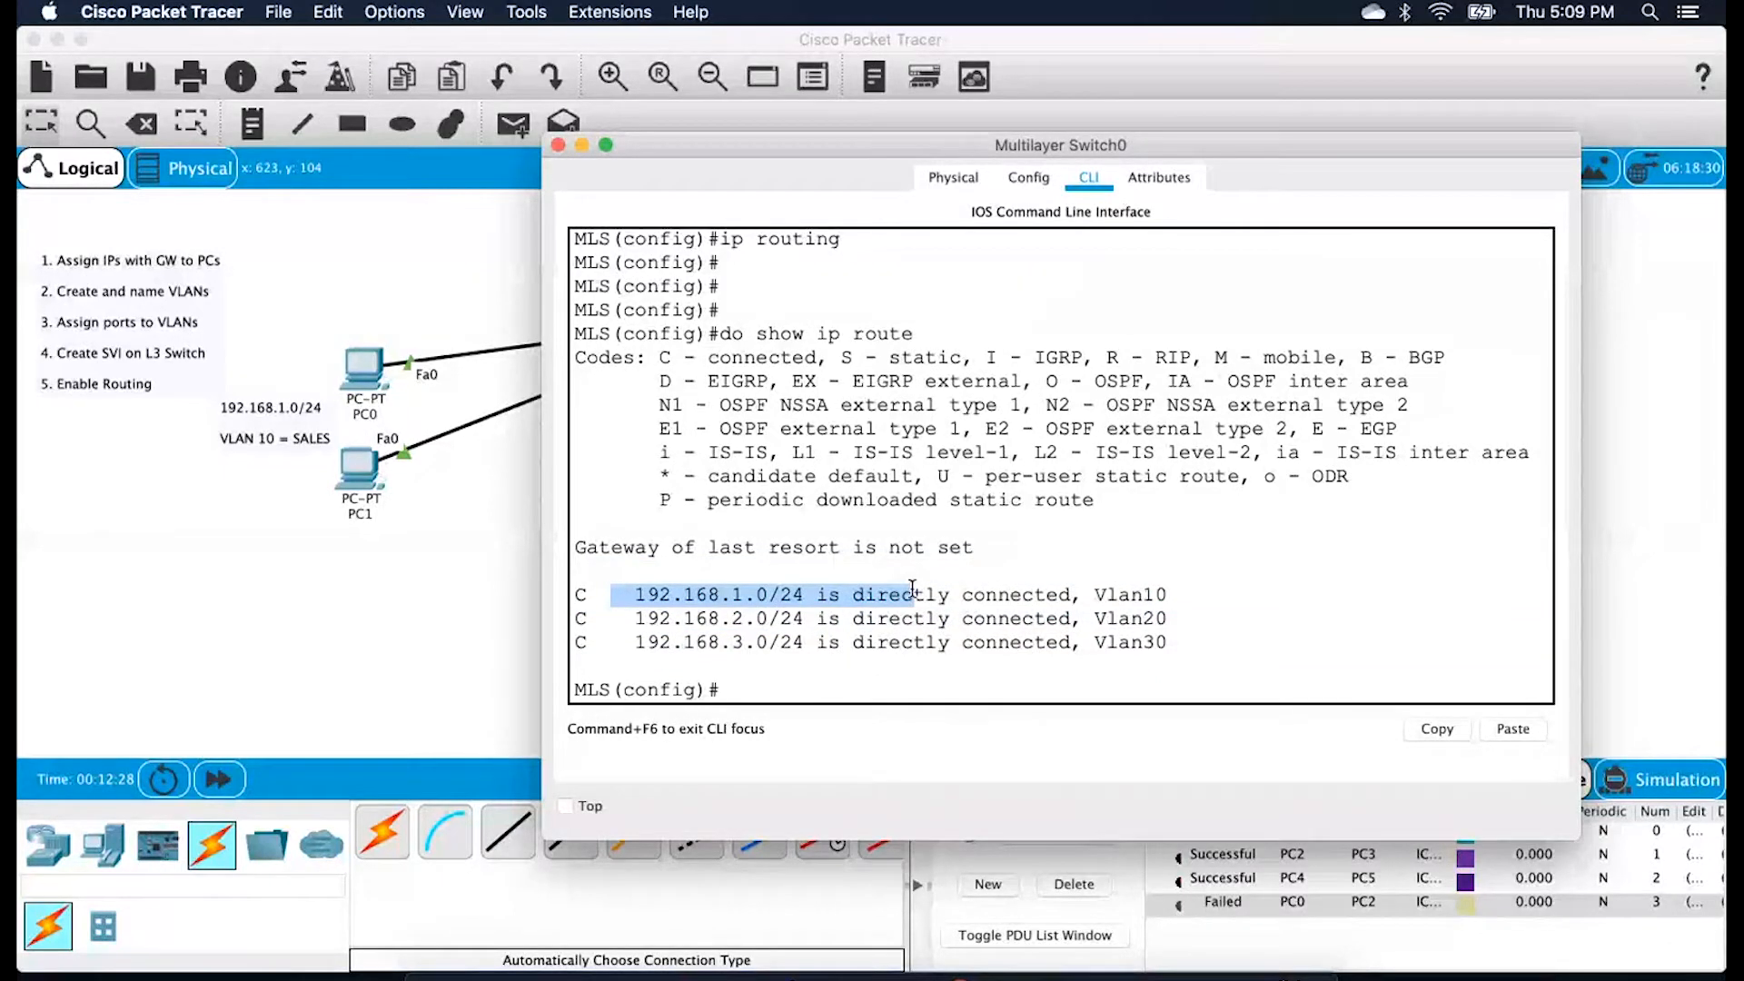
{"action": "left_click_drag", "start_coordinate": [673, 618], "coordinate": [770, 646]}
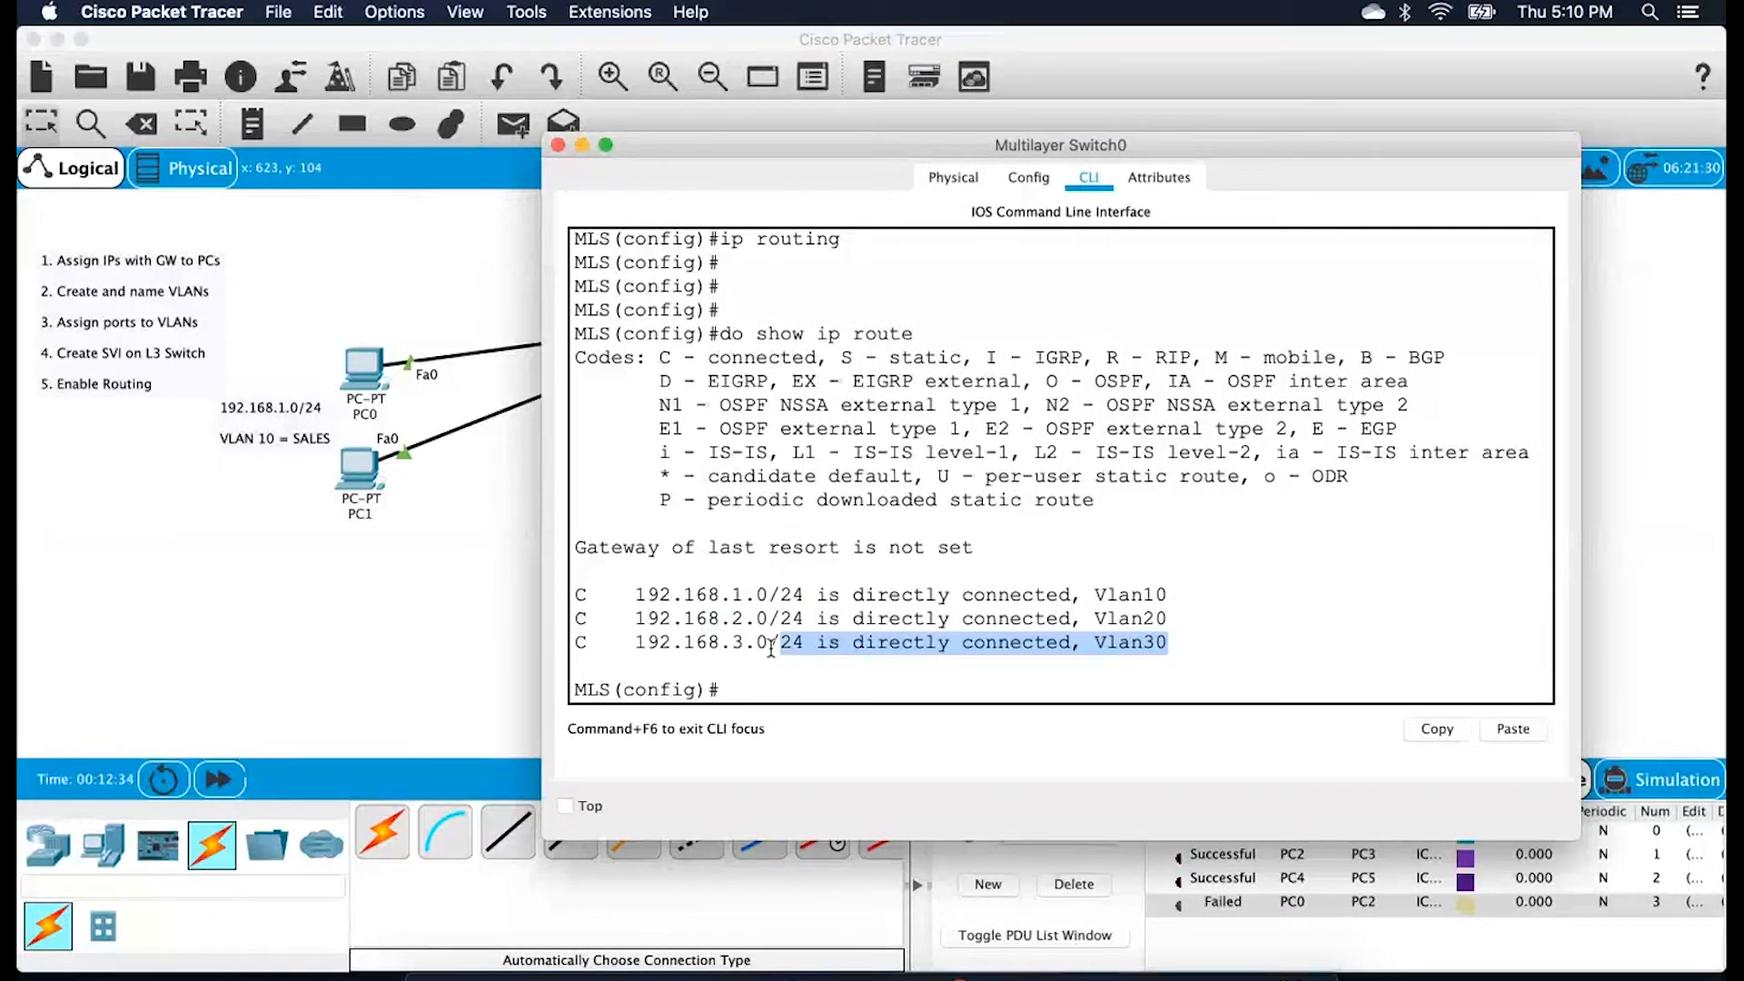
{"action": "key", "text": "Return"}
{"action": "key", "text": "Return"}
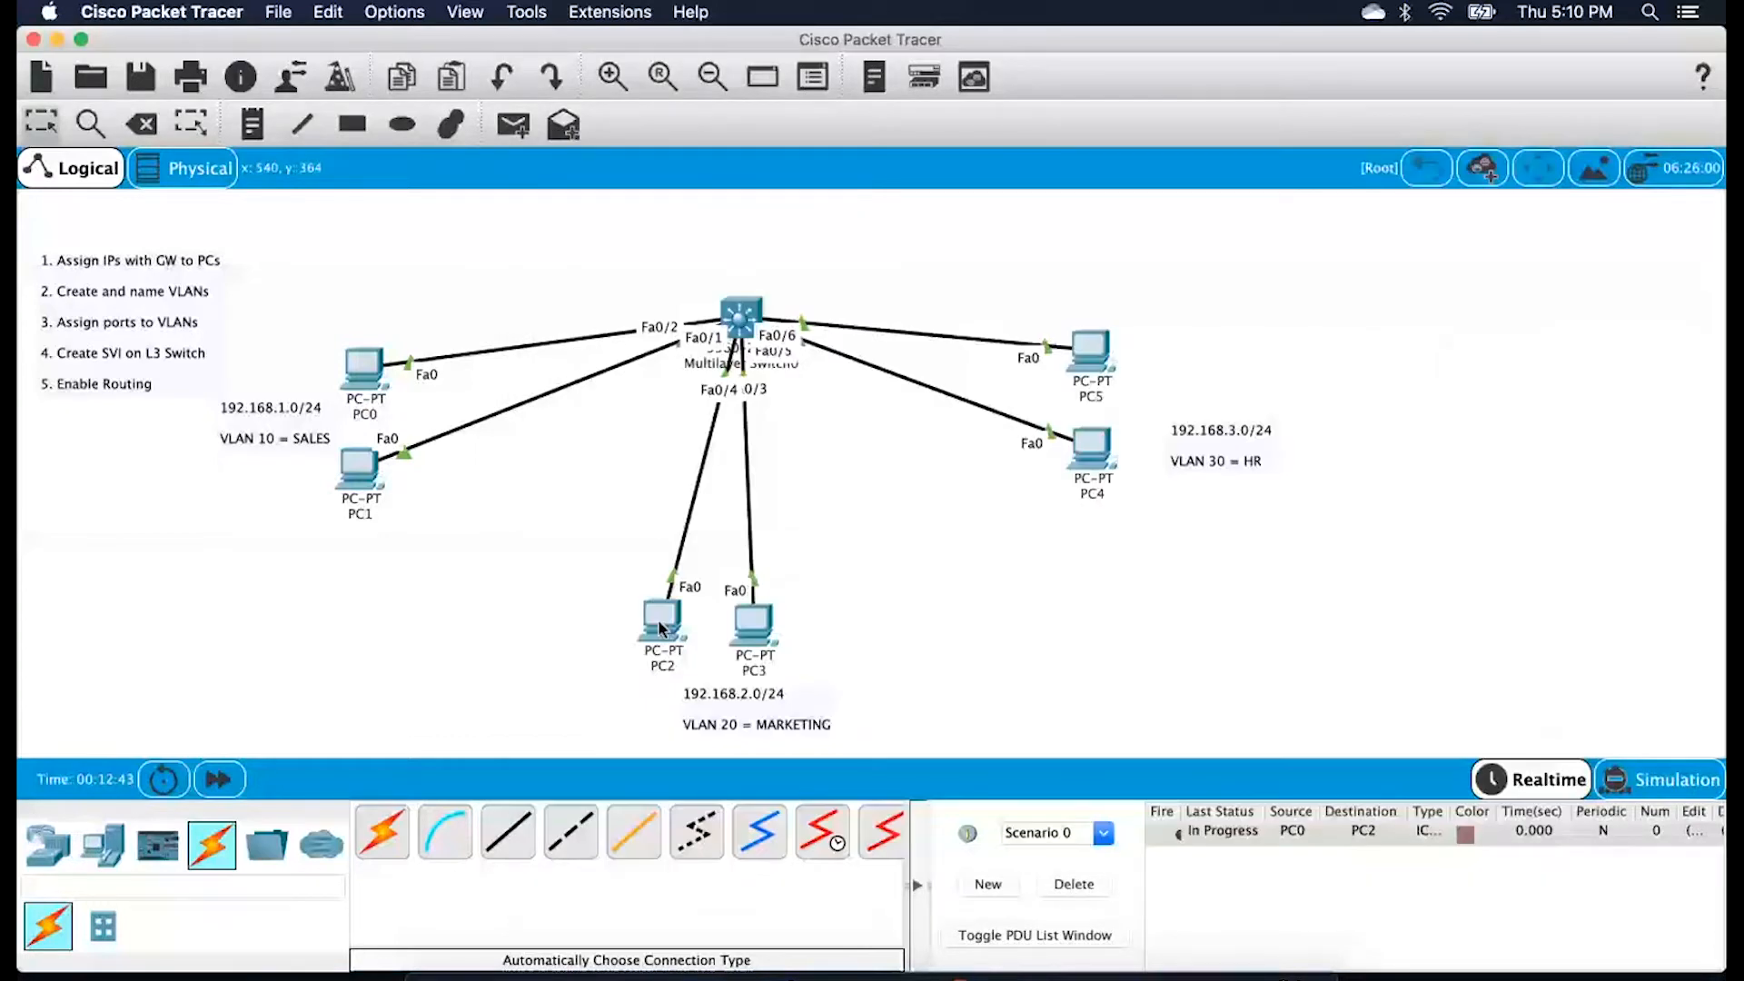
Test inter-VLAN connectivity with simple PDUs from PC0 to PC2, PC2 to PC5 and PC0 to PC5, checking each status
{"action": "left_click", "coordinate": [1191, 834]}
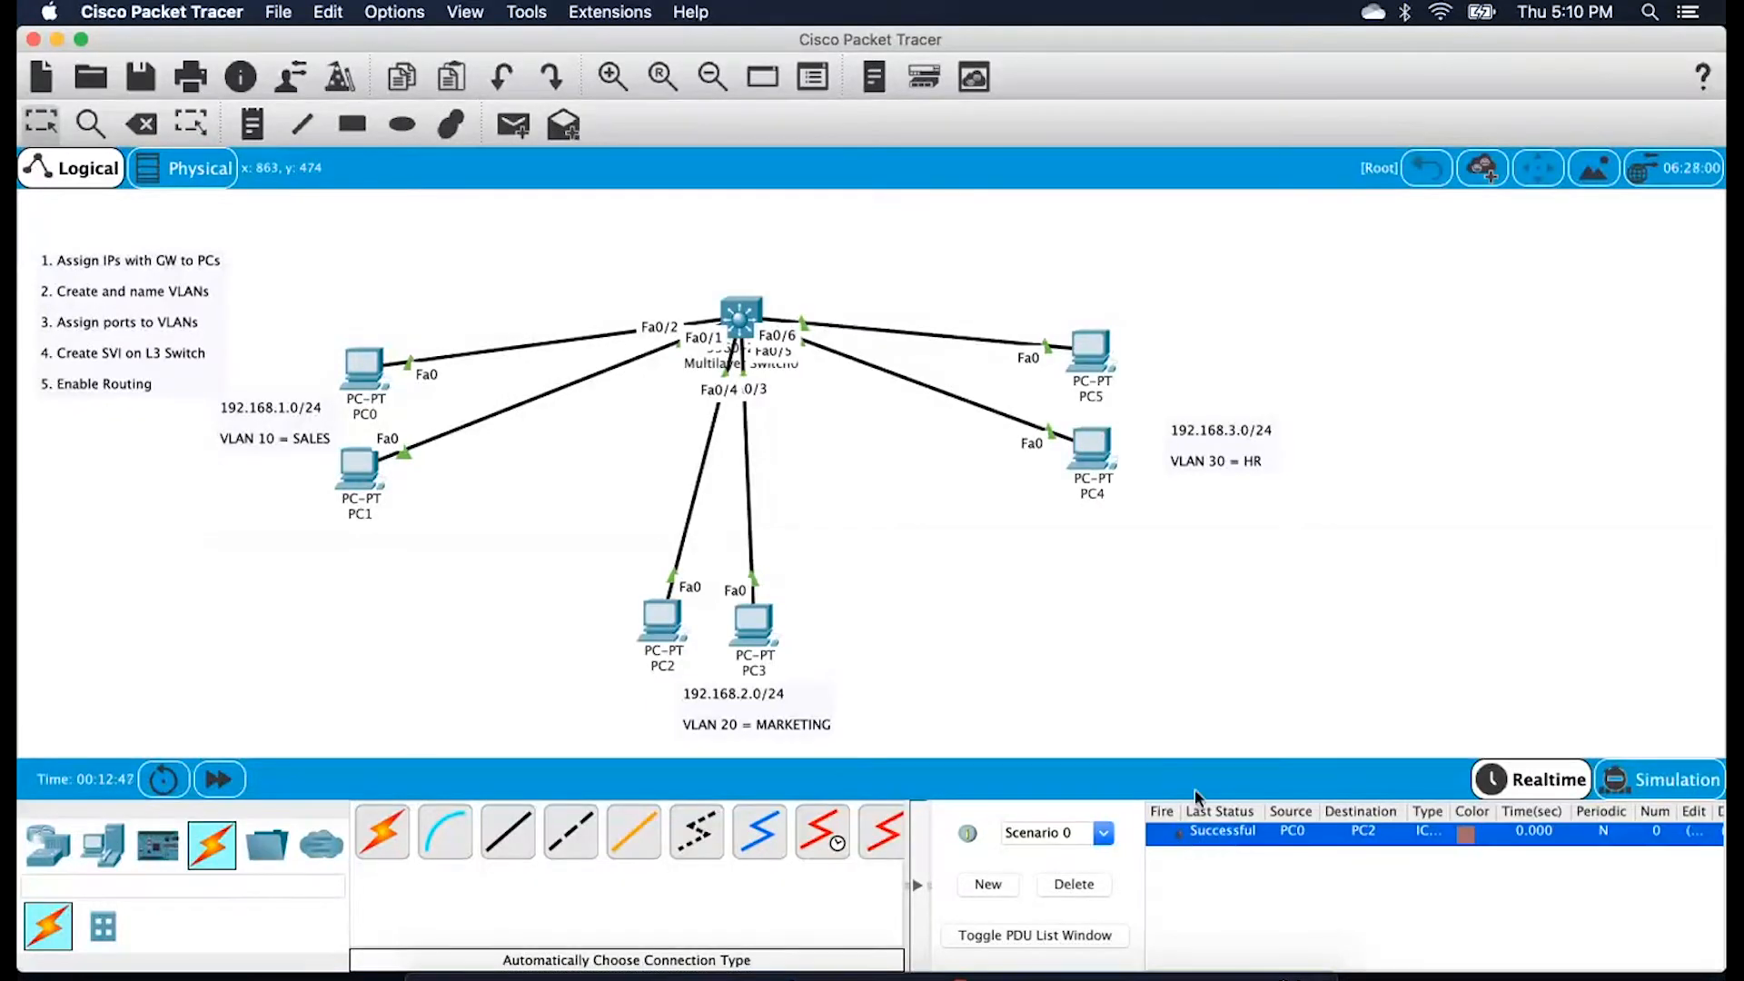
{"action": "key", "text": "p"}
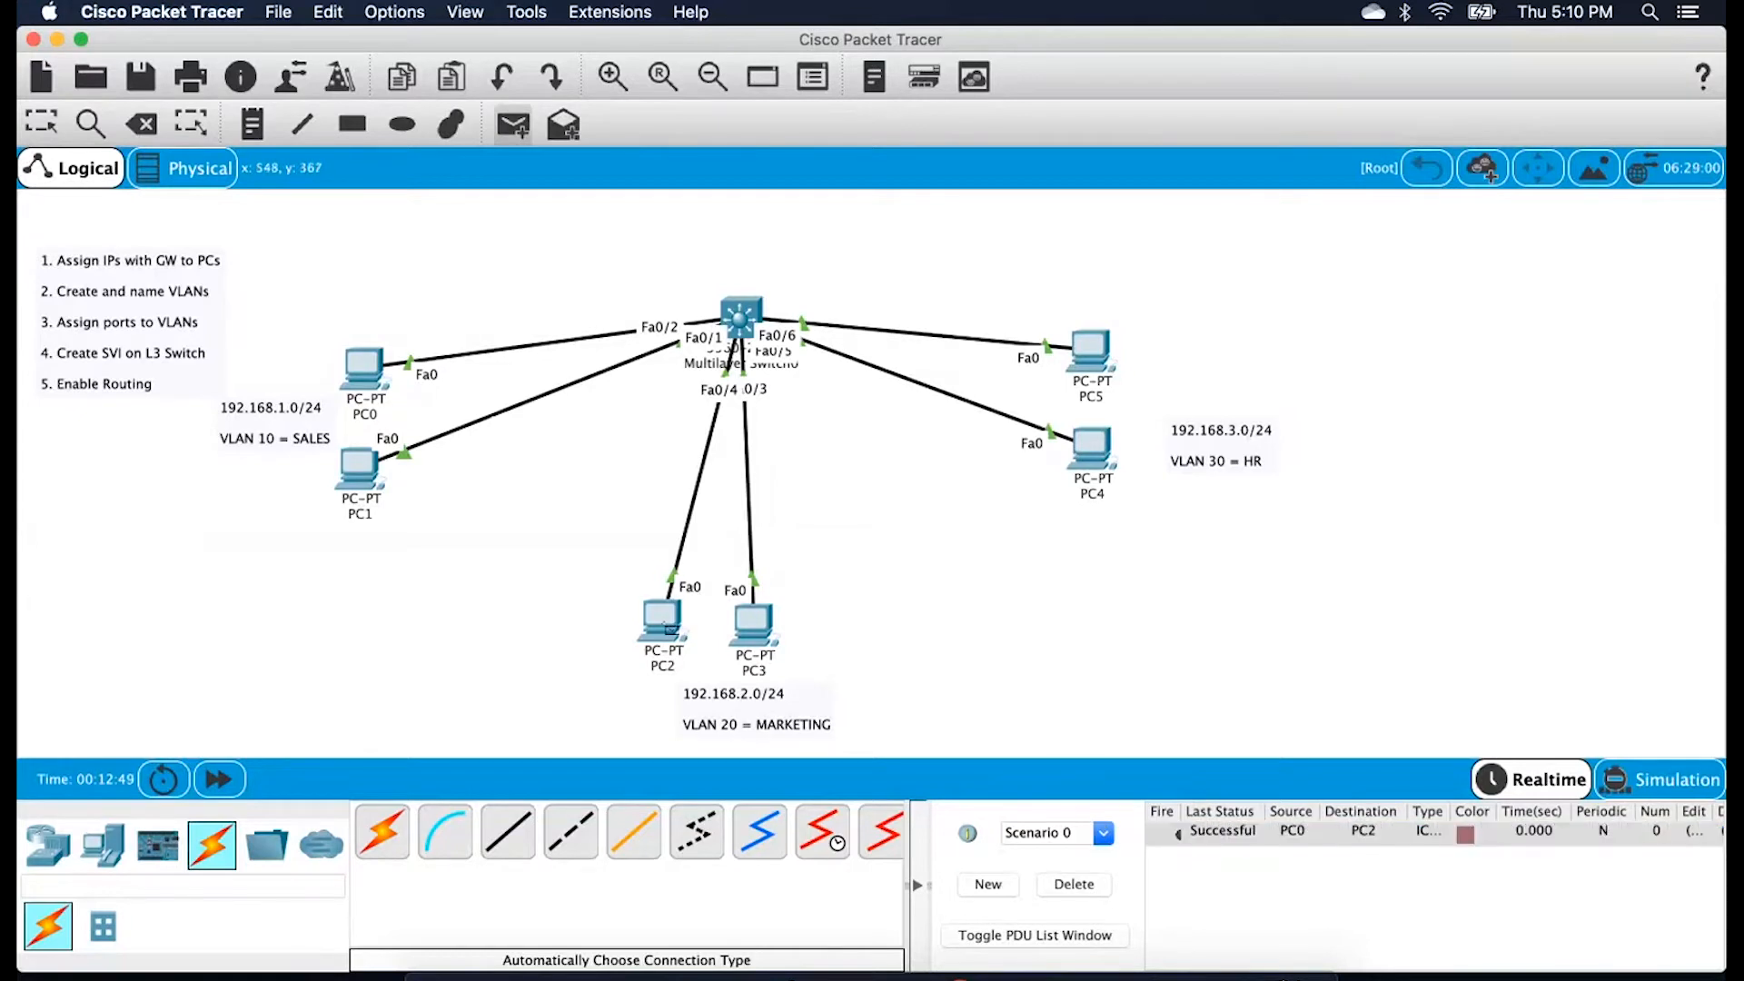
{"action": "left_click", "coordinate": [1091, 353]}
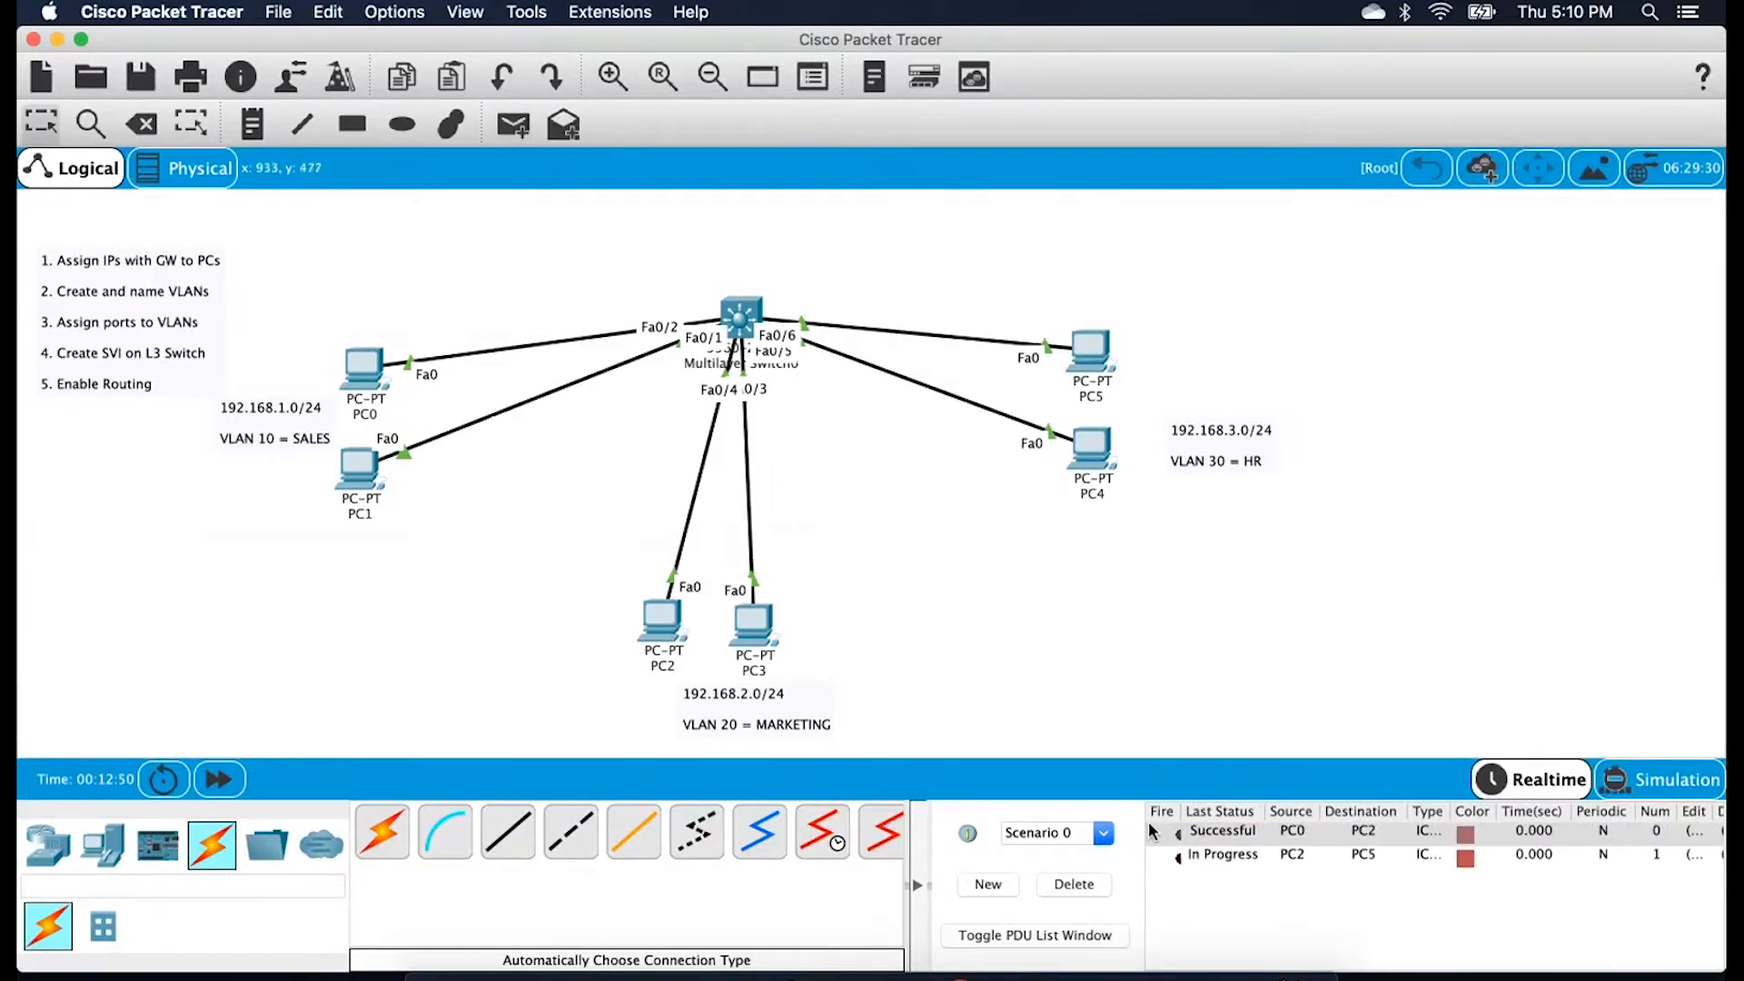
{"action": "left_click", "coordinate": [1179, 854]}
{"action": "double_click", "coordinate": [1175, 861]}
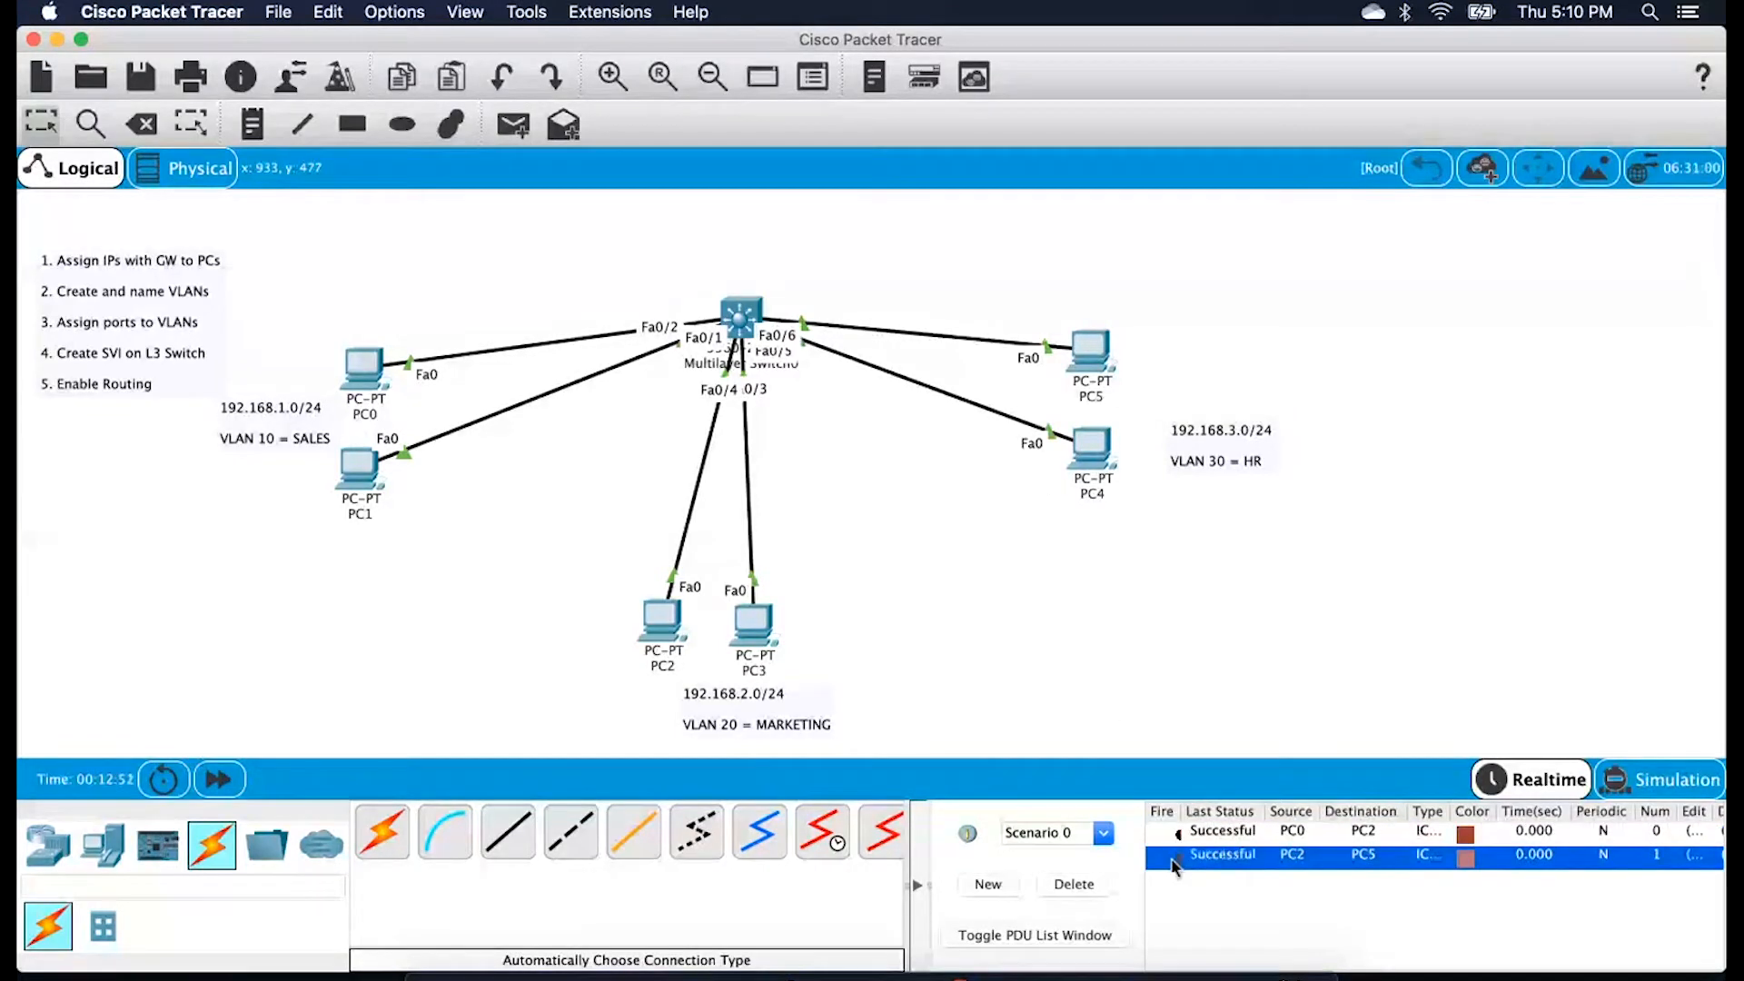
{"action": "left_click", "coordinate": [363, 368]}
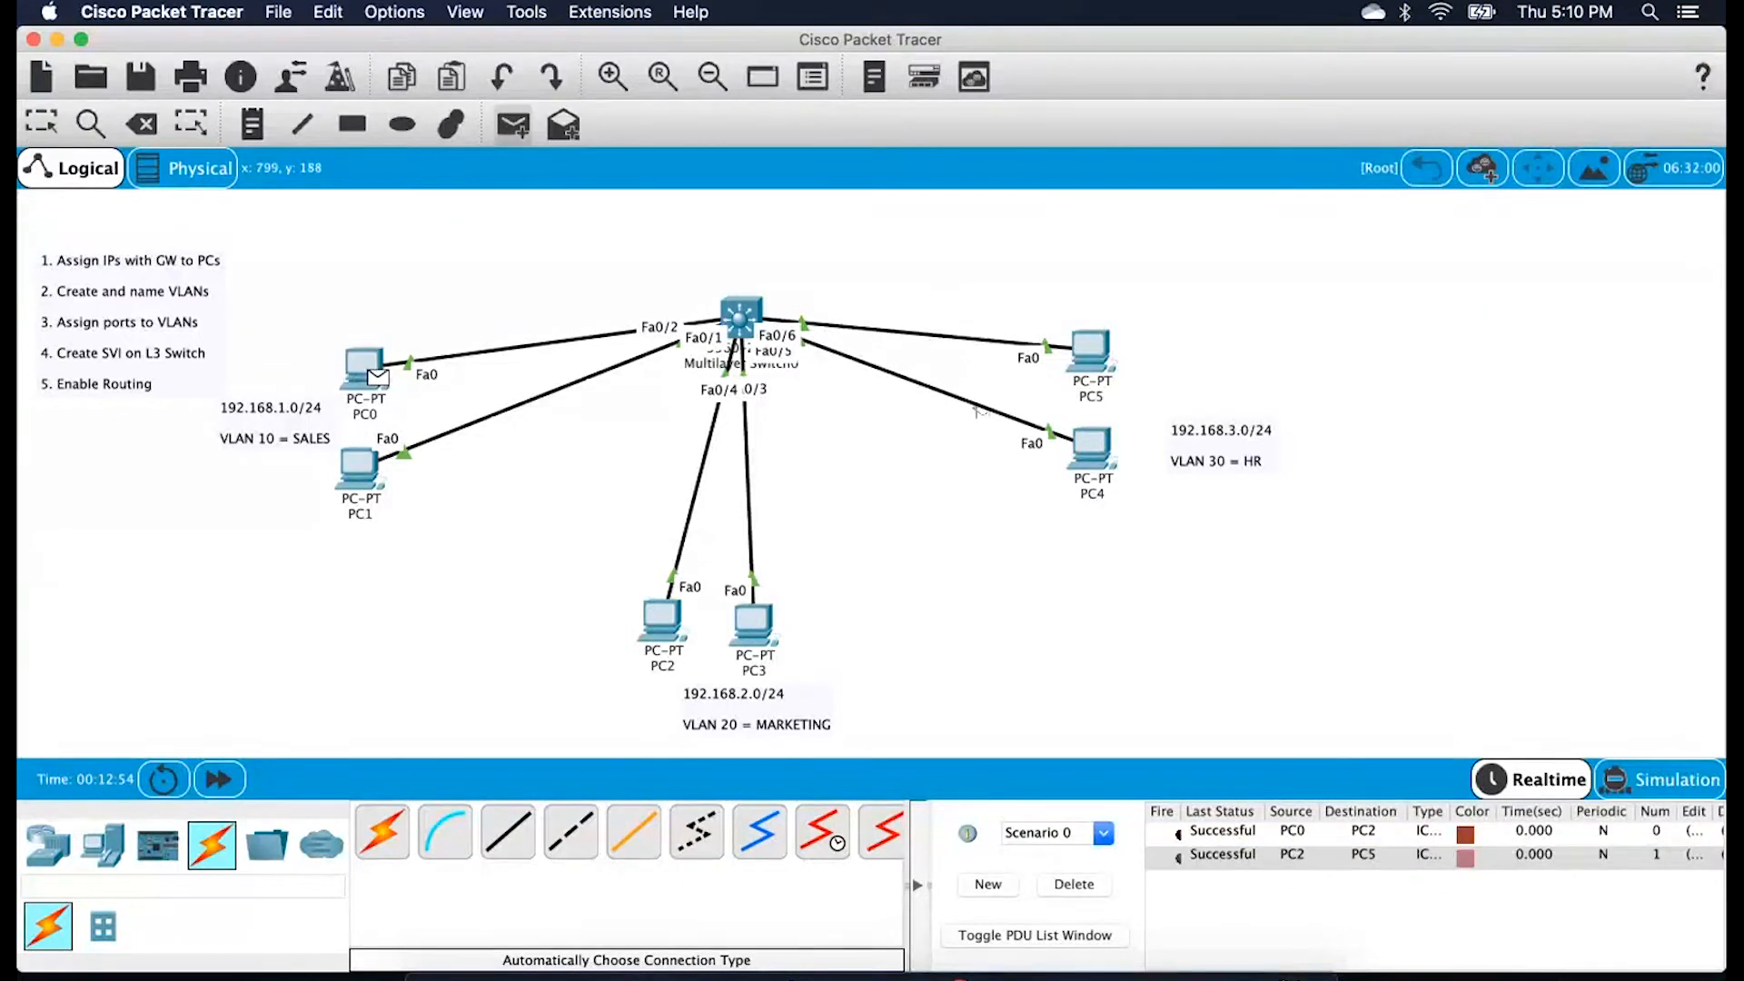
{"action": "left_click", "coordinate": [1093, 354]}
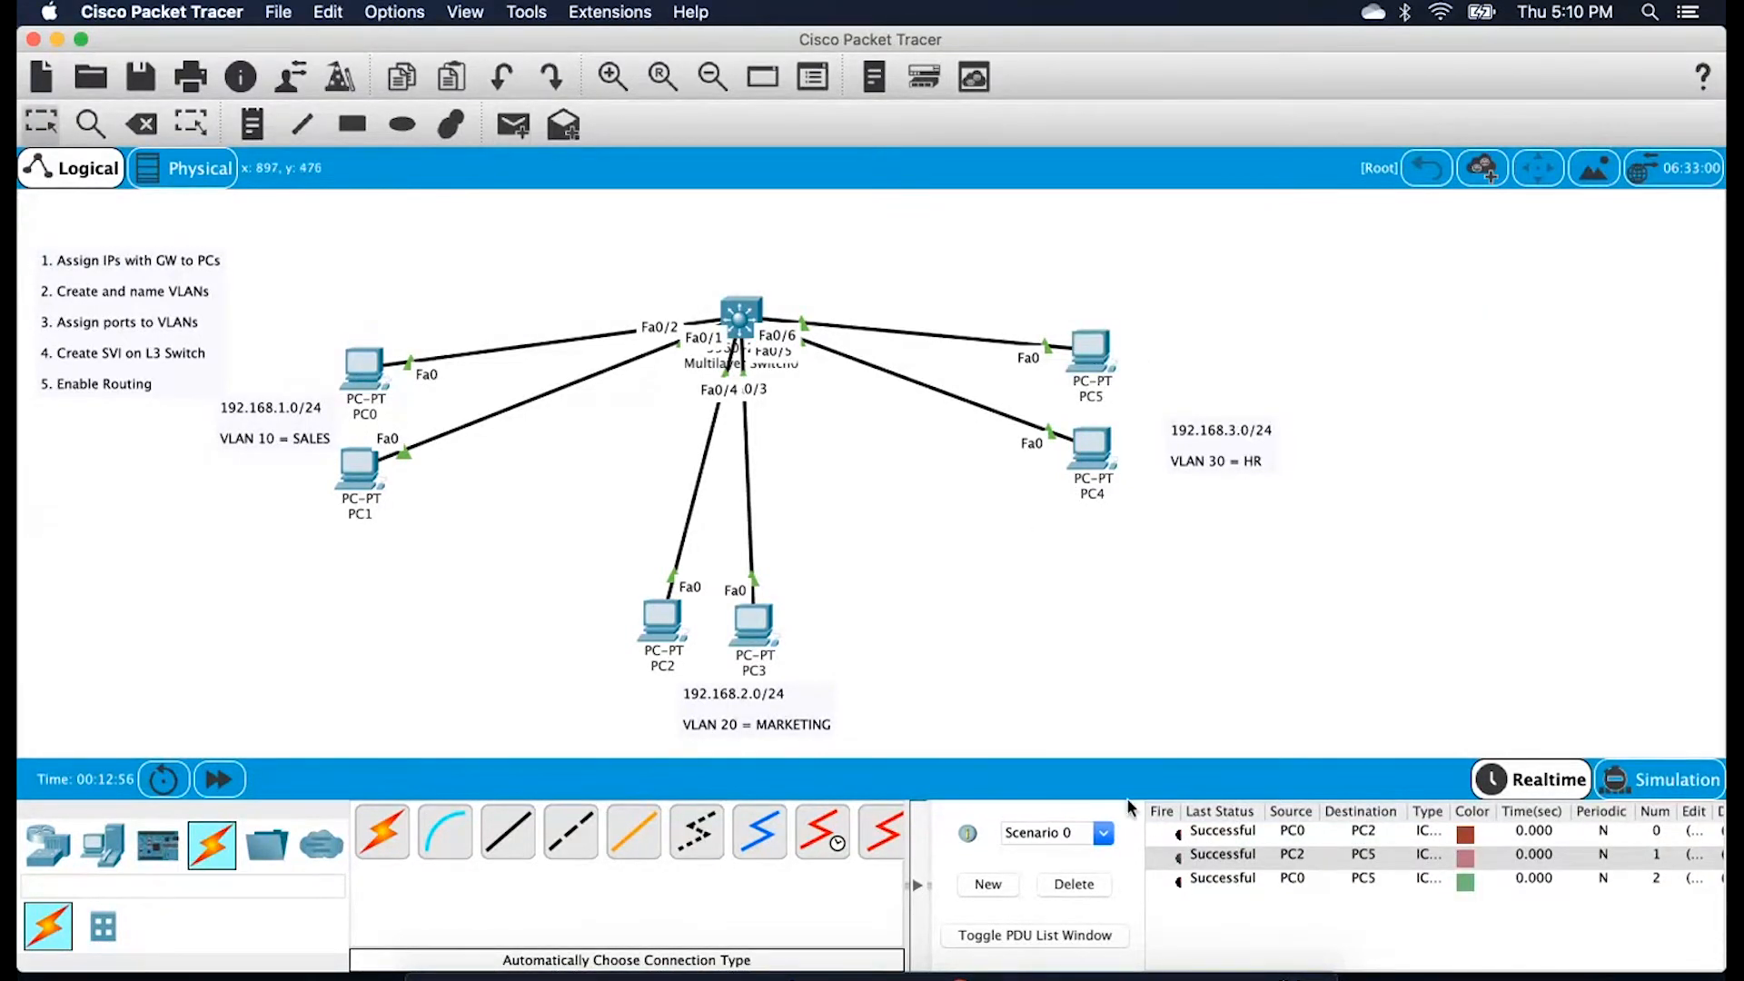
{"action": "left_click", "coordinate": [1183, 885]}
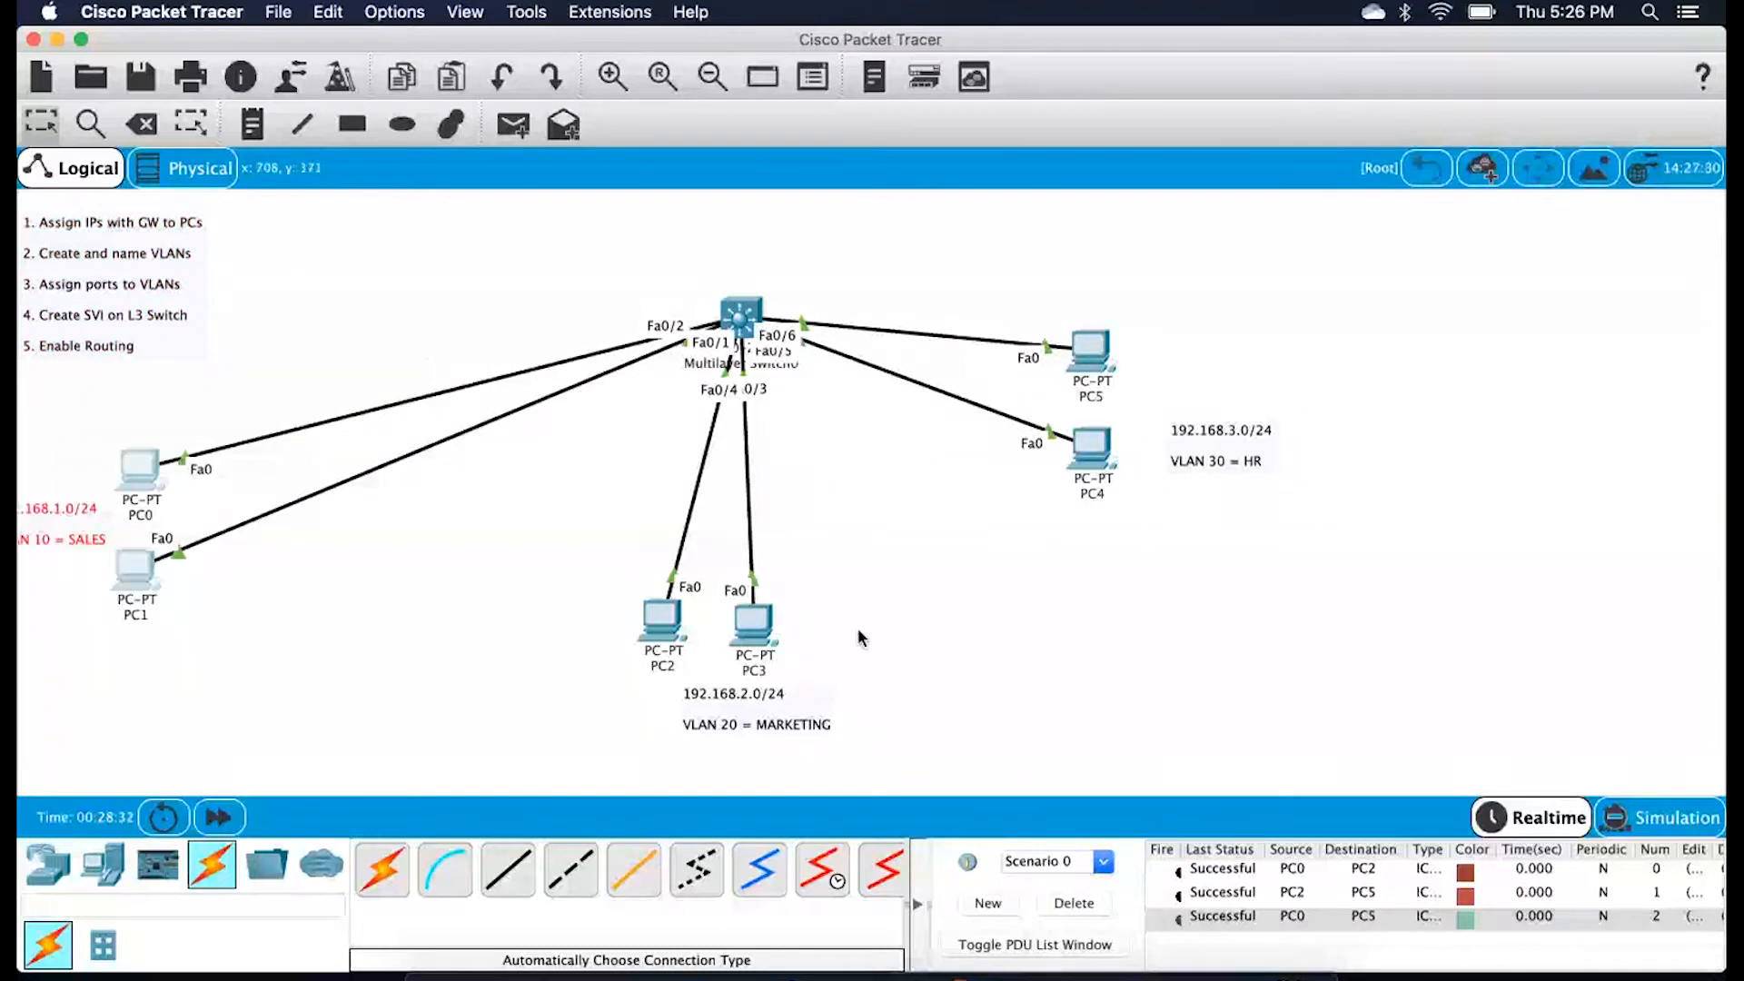
Move the multilayer switch, PC2 to PC5 and their VLAN labels closer to PC0 and PC1, freeing space for a second network
{"action": "left_click_drag", "start_coordinate": [1284, 701], "coordinate": [620, 284]}
{"action": "left_click_drag", "start_coordinate": [751, 313], "coordinate": [394, 312]}
{"action": "left_click", "coordinate": [618, 232]}
{"action": "left_click_drag", "start_coordinate": [618, 232], "coordinate": [990, 545]}
{"action": "left_click_drag", "start_coordinate": [736, 493], "coordinate": [682, 711]}
{"action": "left_click", "coordinate": [798, 499]}
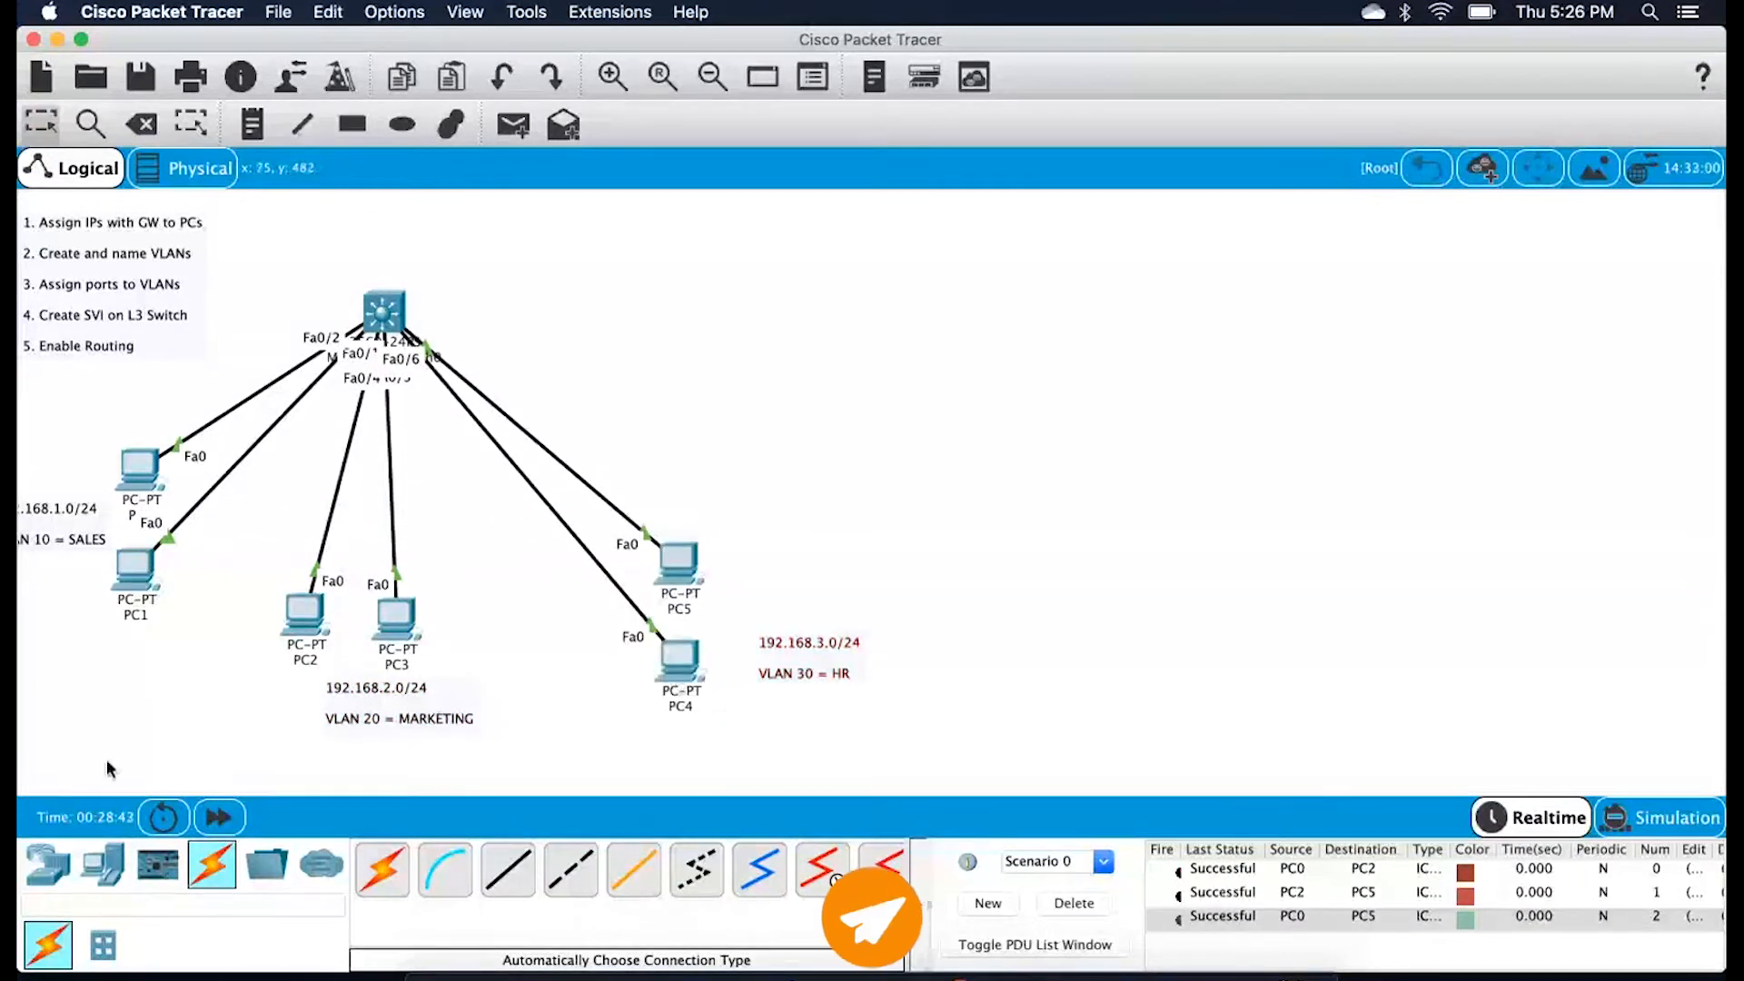
Add a second 3560-24PS multilayer switch in the empty area beside the existing network
{"action": "left_click", "coordinate": [47, 870]}
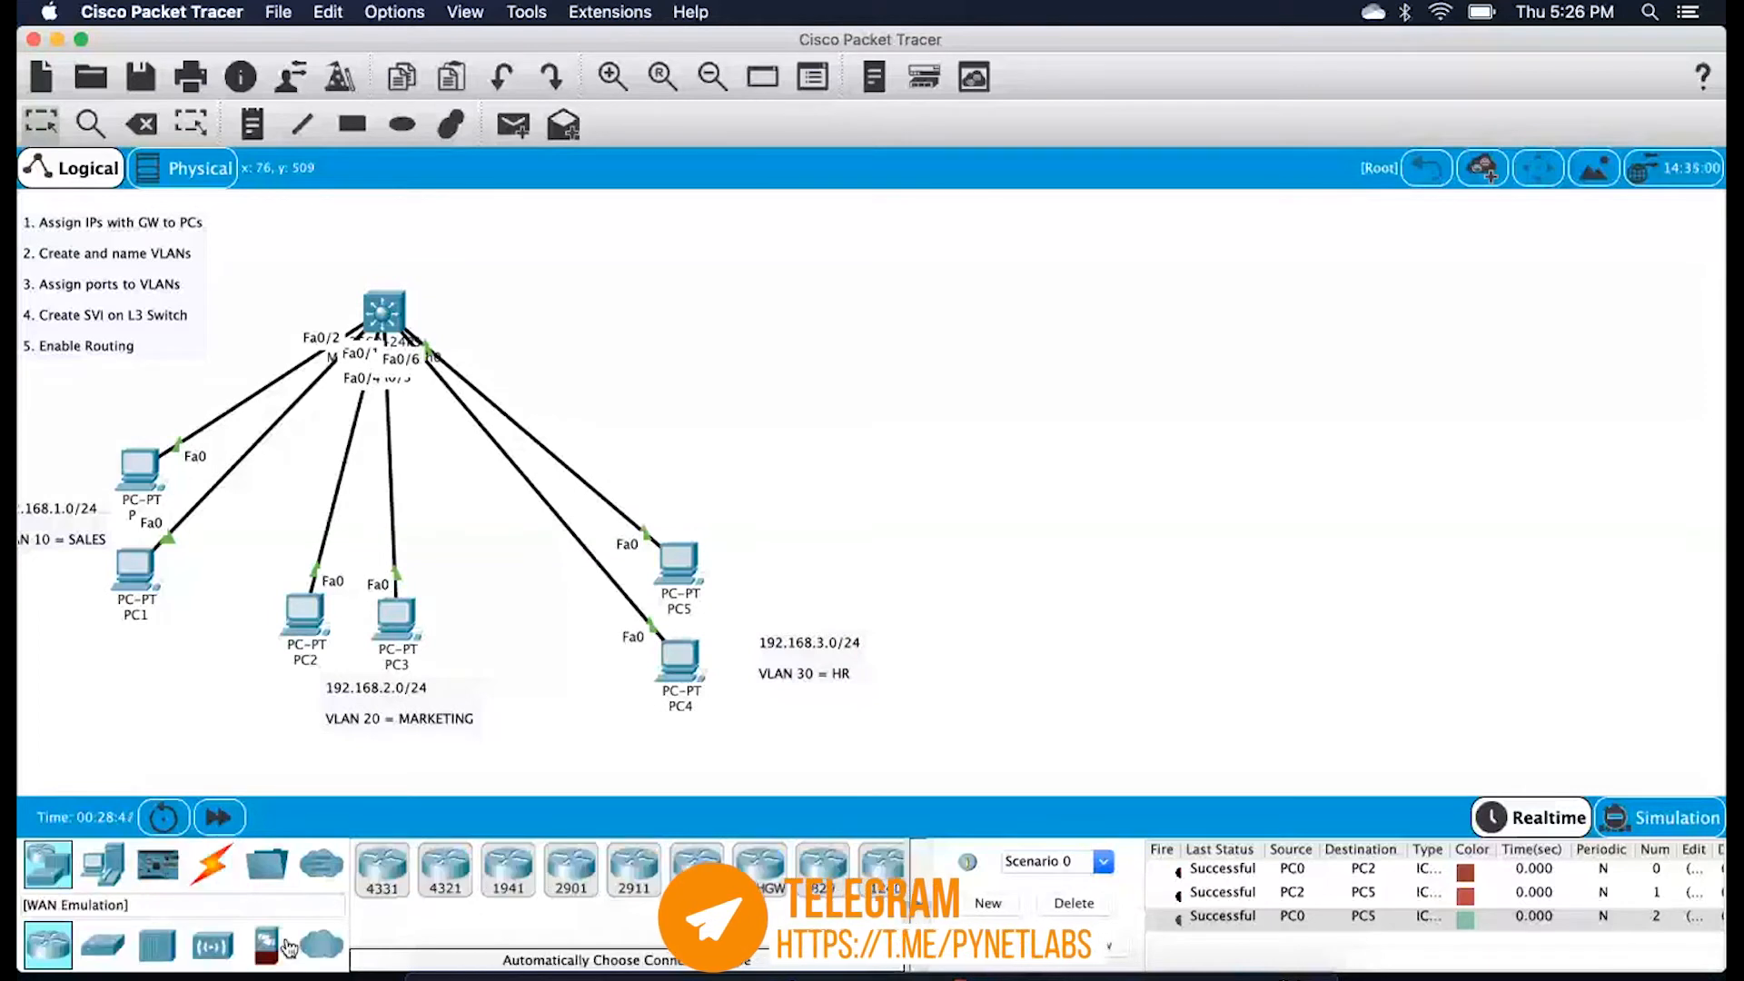
{"action": "left_click", "coordinate": [104, 947]}
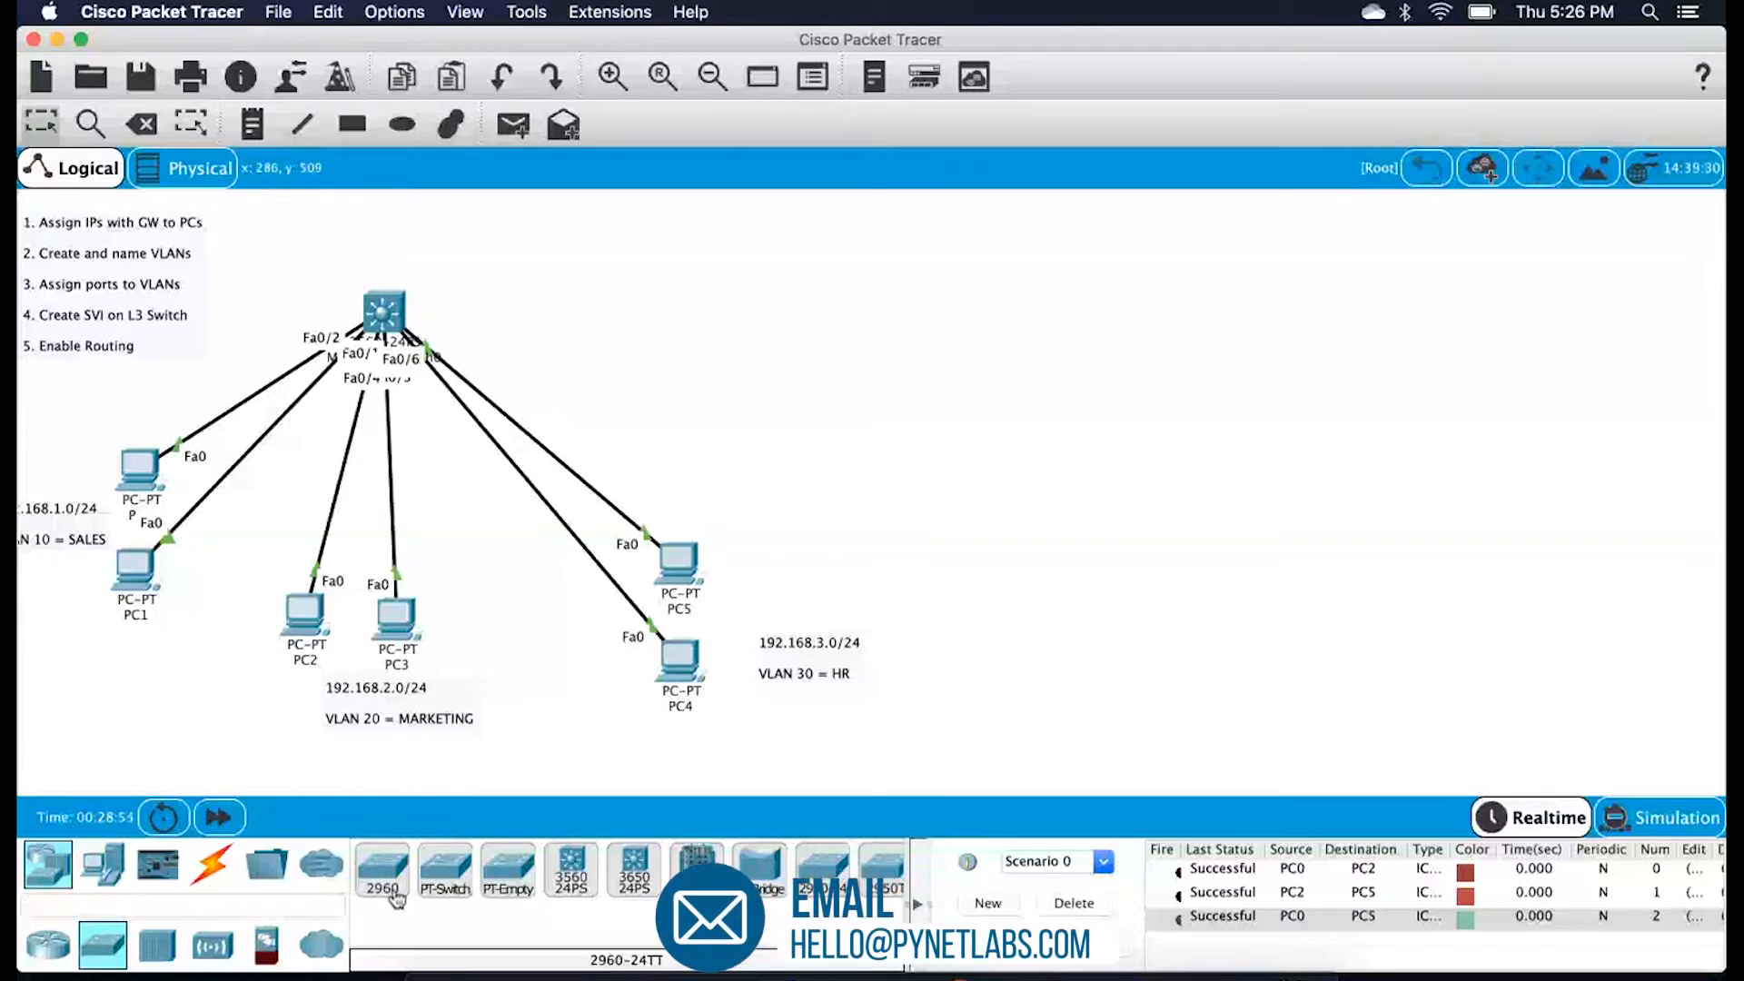
{"action": "left_click_drag", "start_coordinate": [572, 870], "coordinate": [1114, 302]}
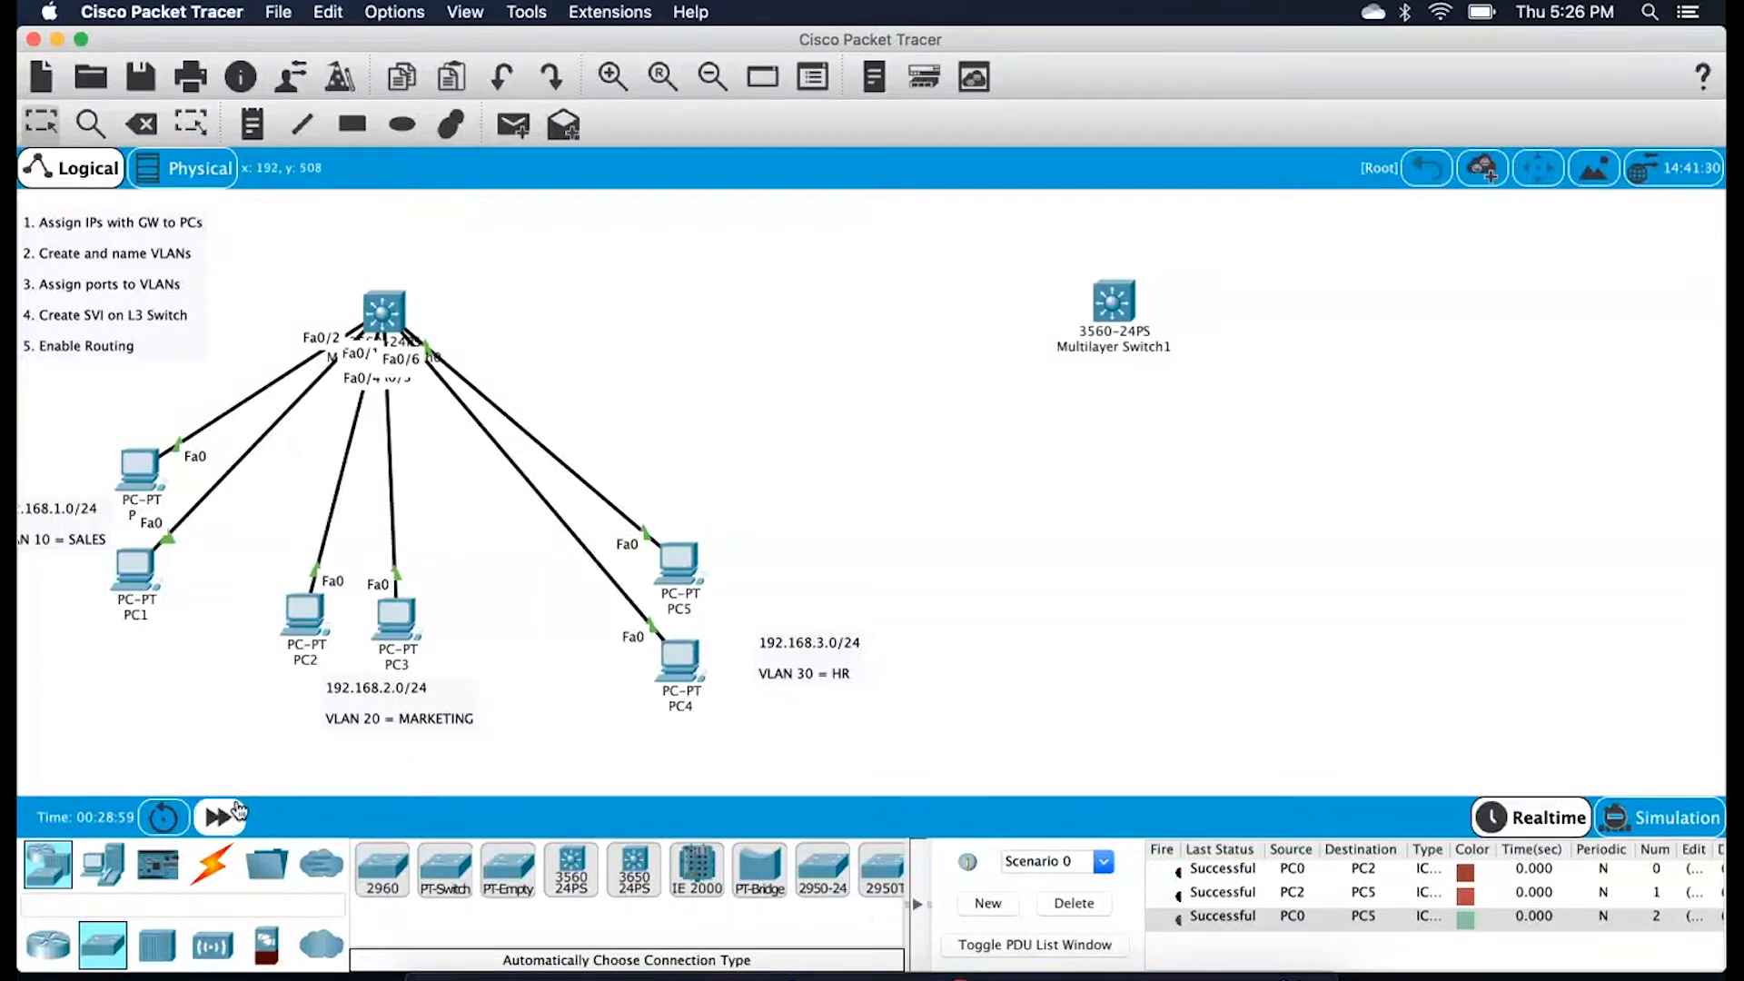
Place six PCs in three pairs around the new multilayer switch
{"action": "left_click", "coordinate": [104, 879]}
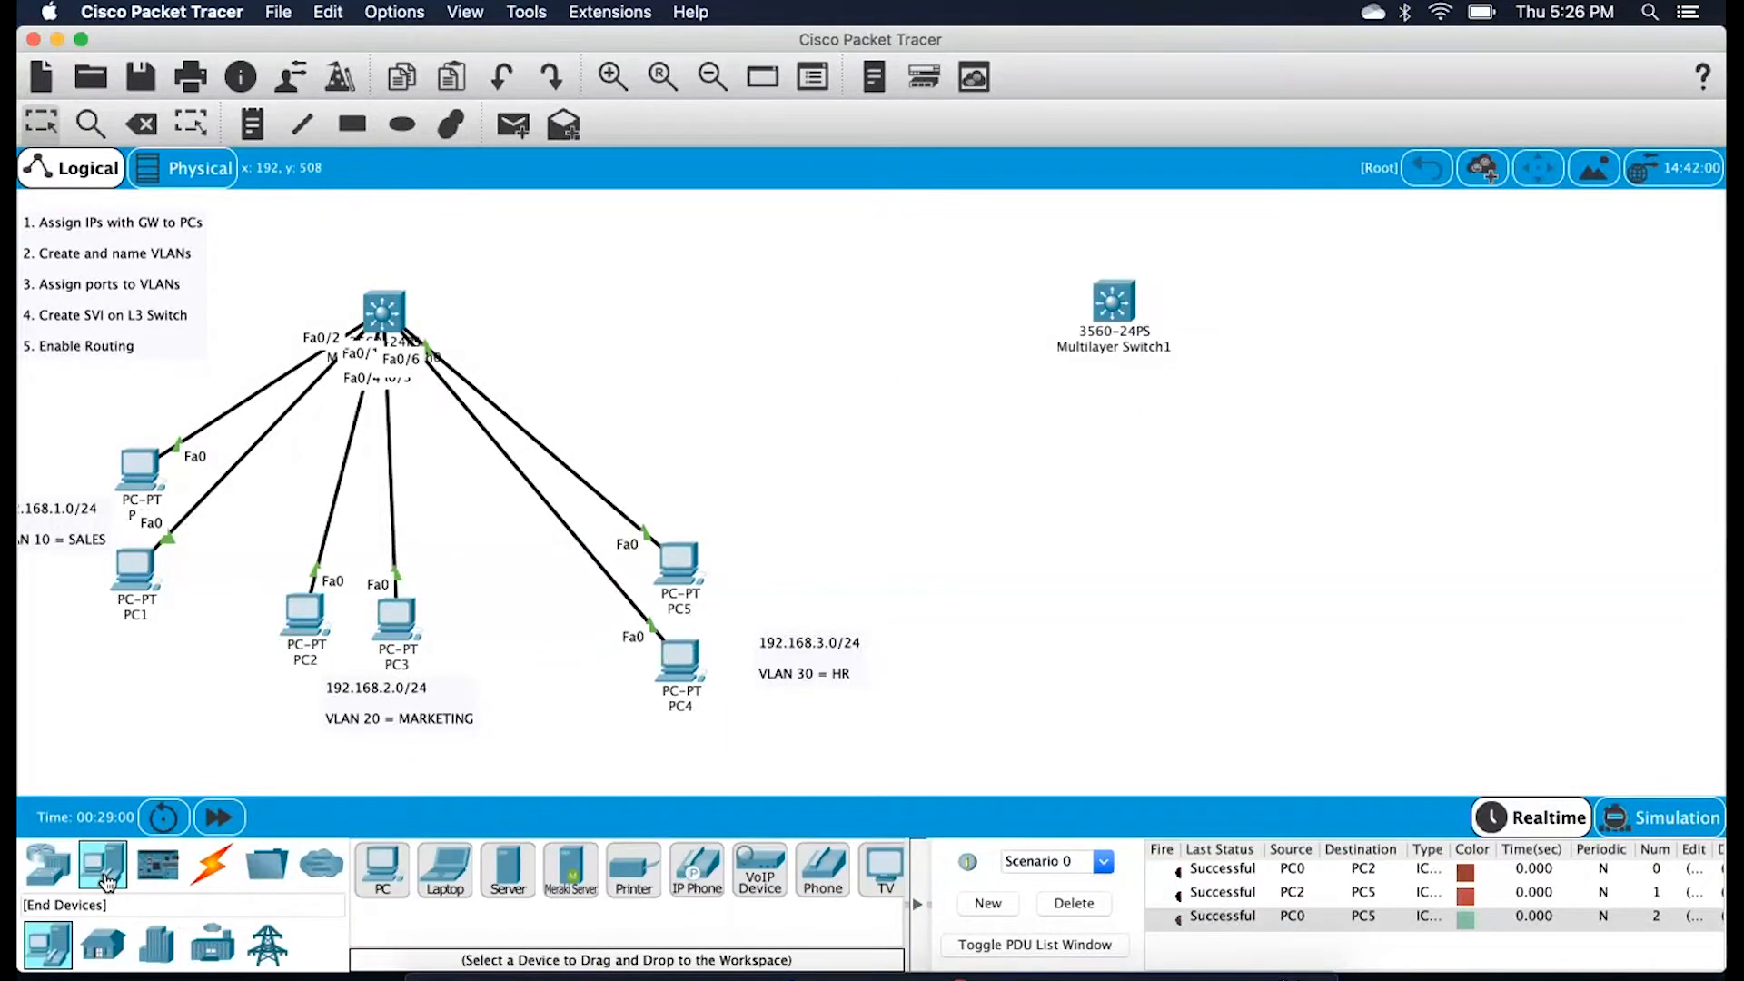
{"action": "left_click", "coordinate": [383, 866]}
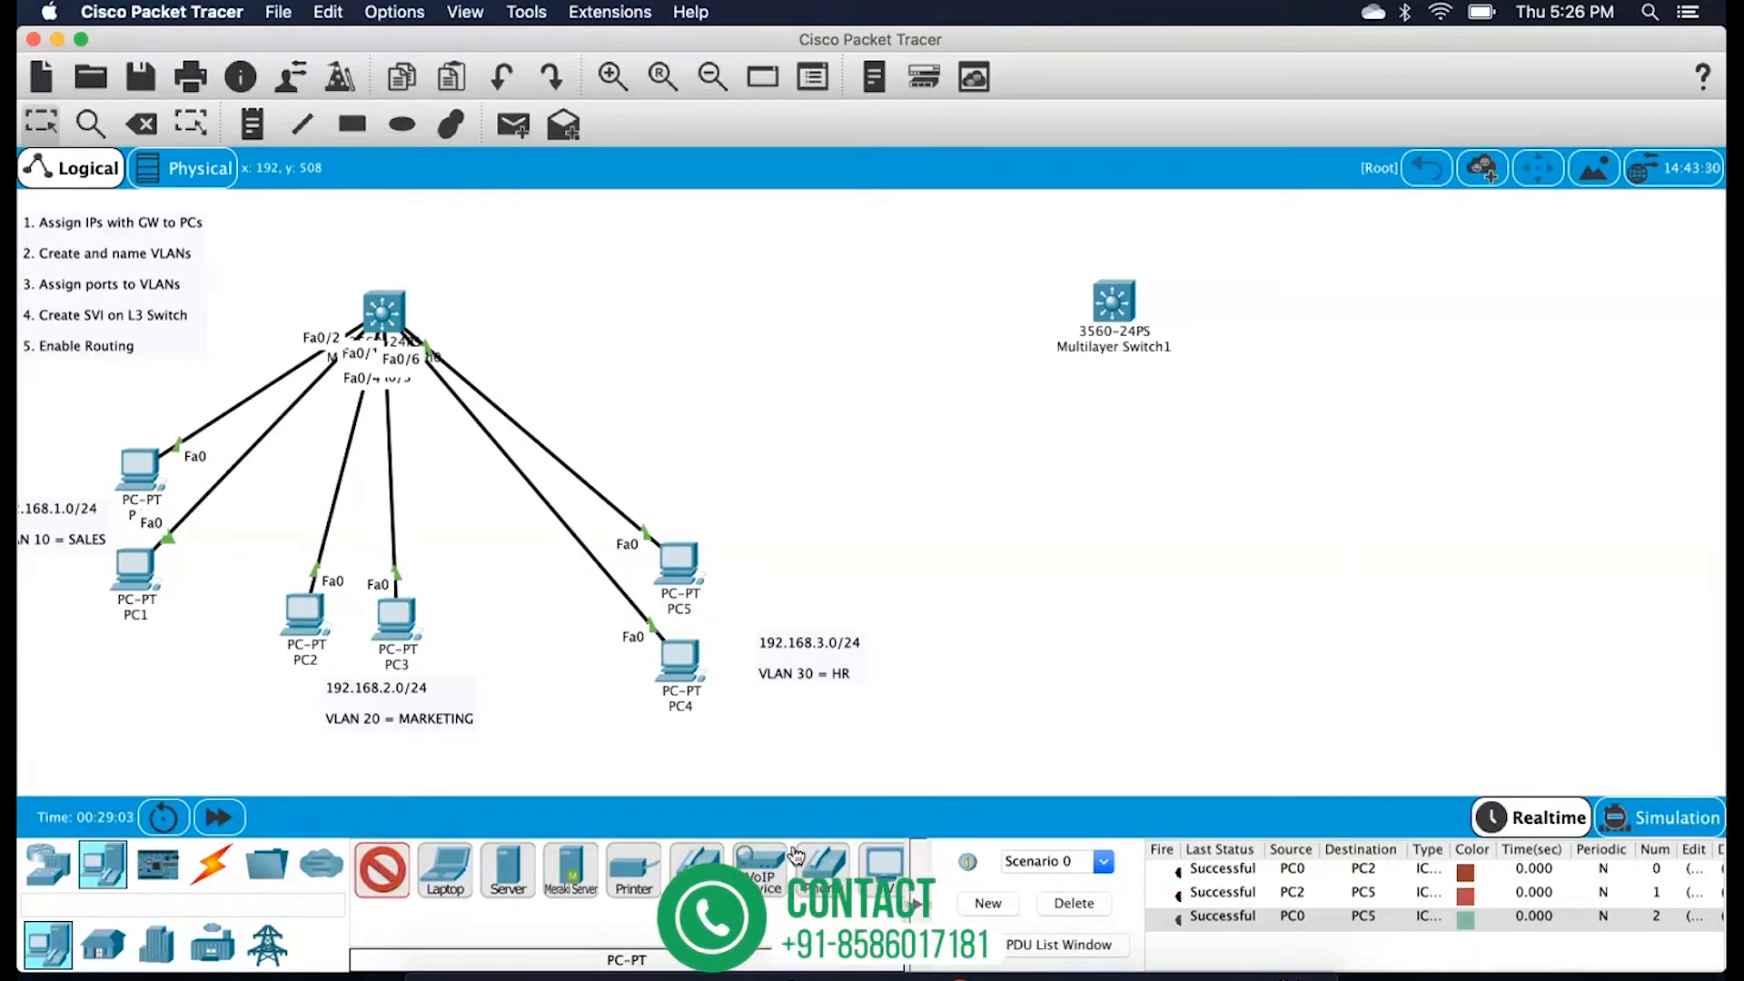
{"action": "left_click", "coordinate": [958, 476]}
{"action": "left_click", "coordinate": [1000, 545]}
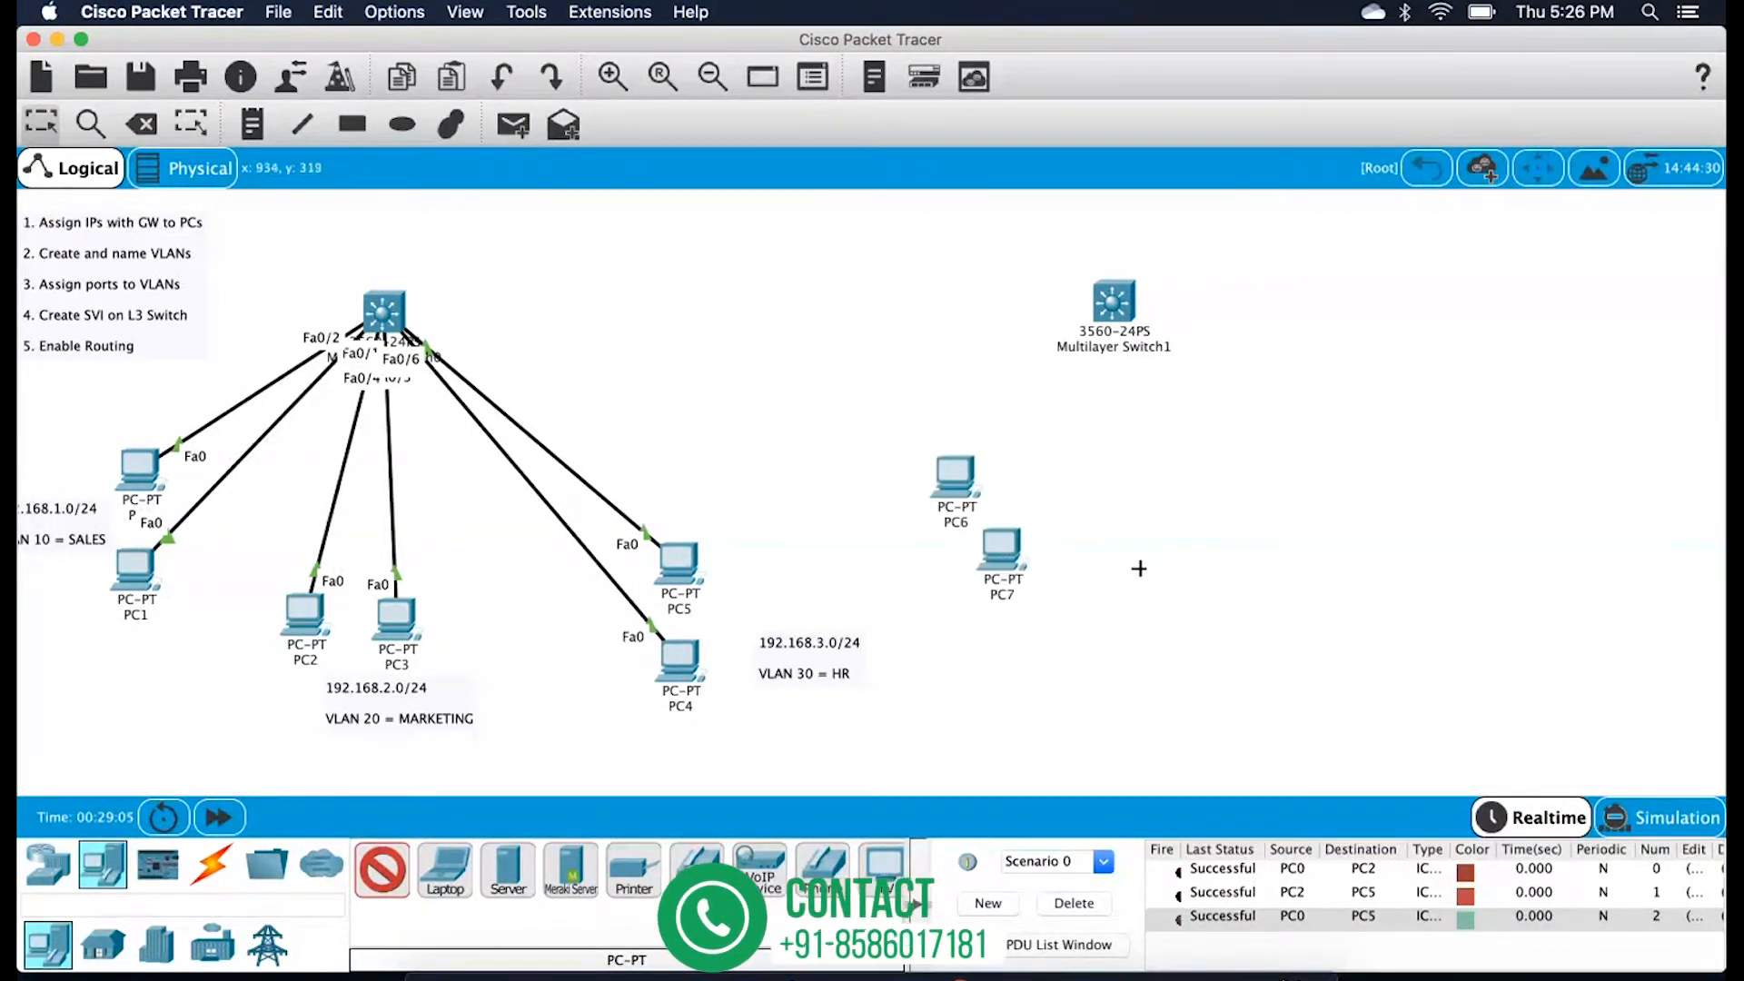
{"action": "left_click", "coordinate": [1154, 552]}
{"action": "left_click", "coordinate": [1212, 544]}
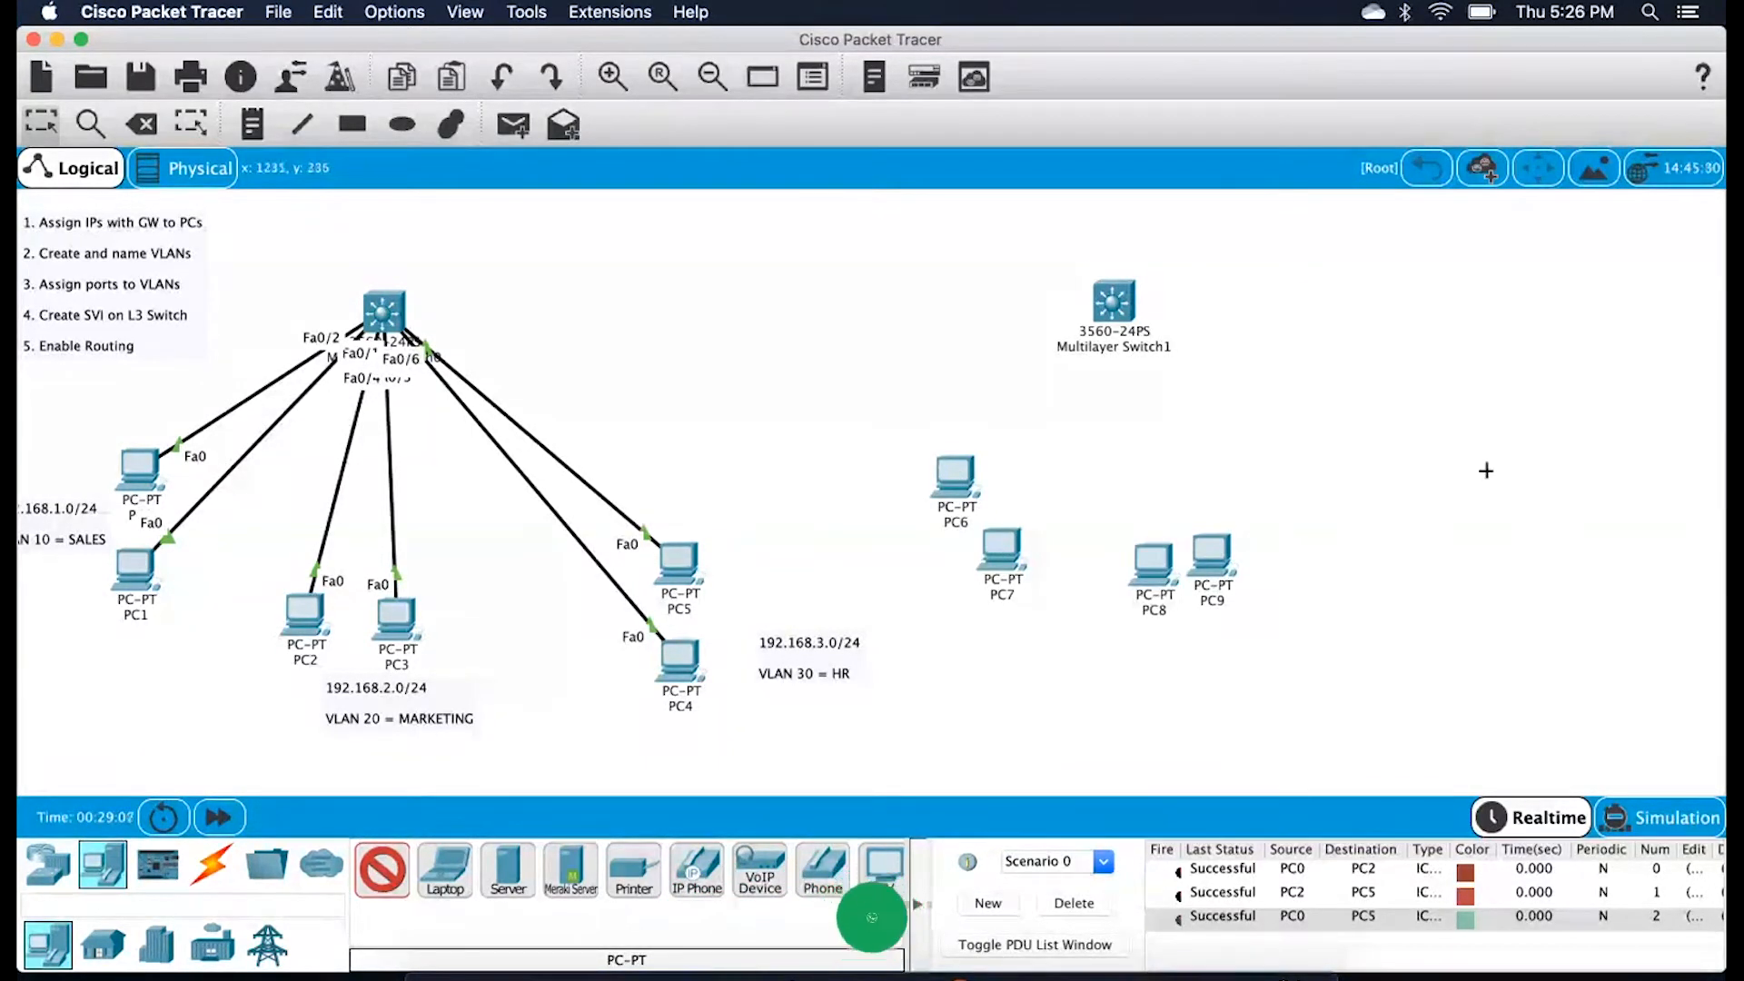
{"action": "left_click", "coordinate": [1483, 456]}
{"action": "left_click", "coordinate": [1495, 389]}
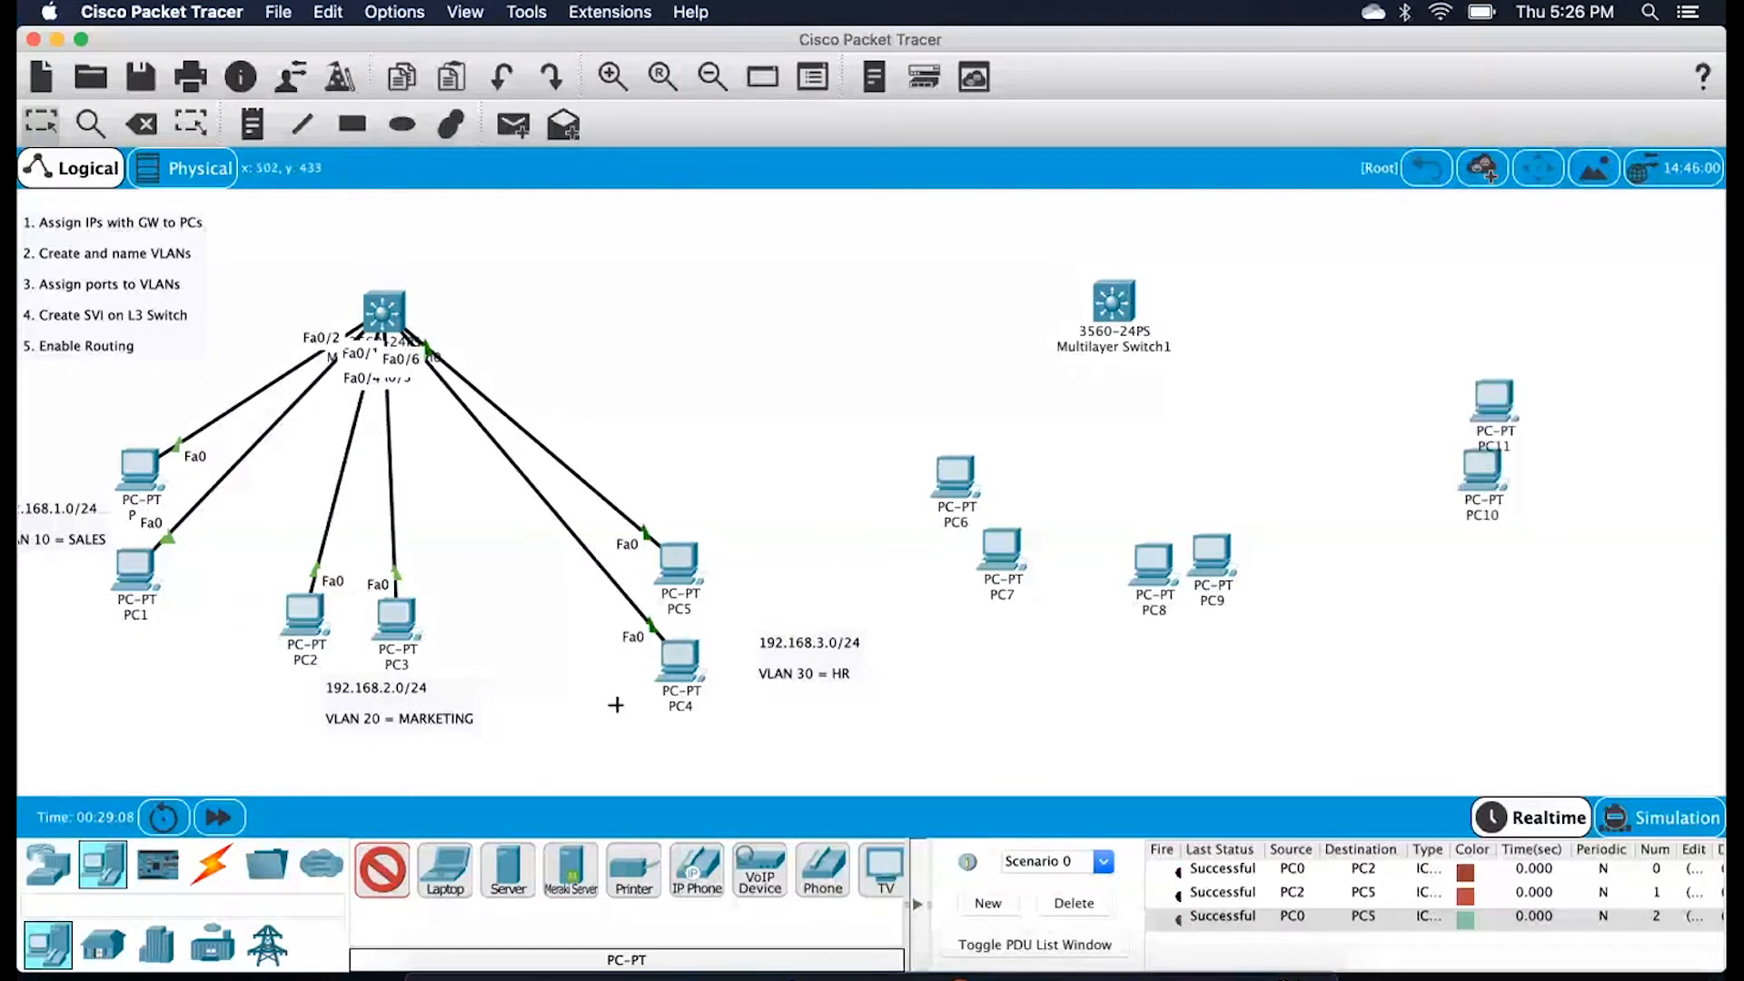
Connect PC6 through PC11 to the new multilayer switch using the automatic connection type
{"action": "left_click", "coordinate": [212, 872]}
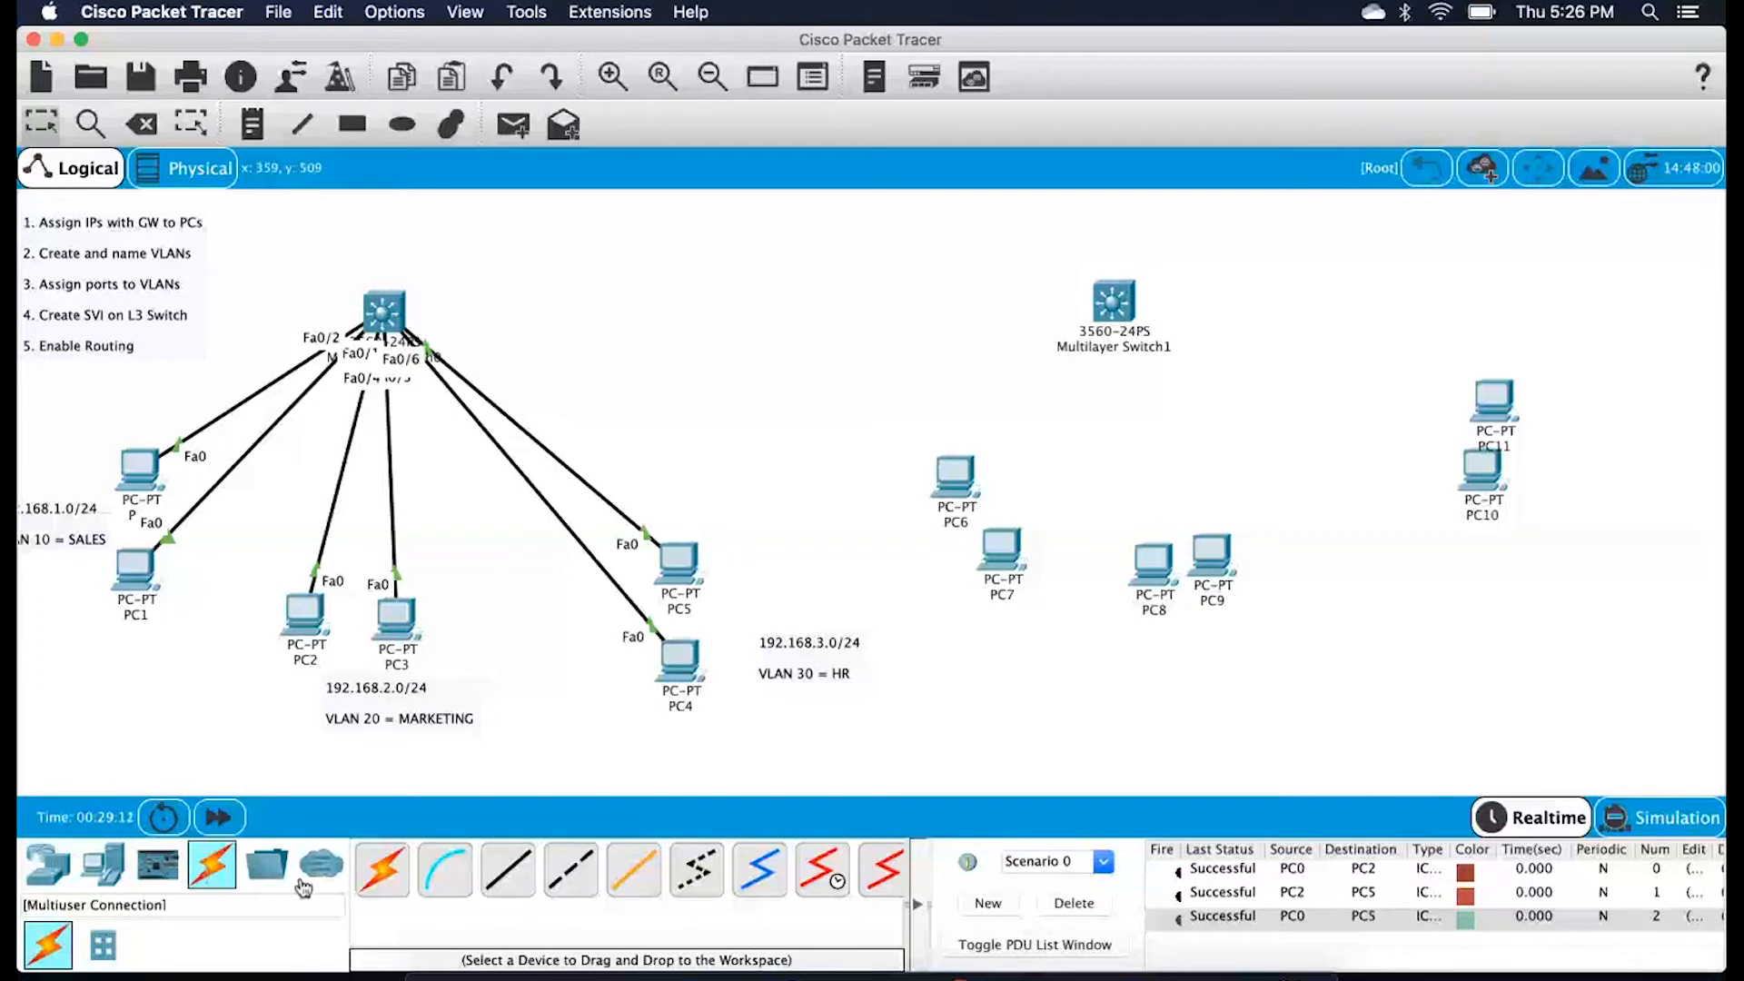
{"action": "left_click", "coordinate": [382, 869]}
{"action": "left_click", "coordinate": [1110, 305]}
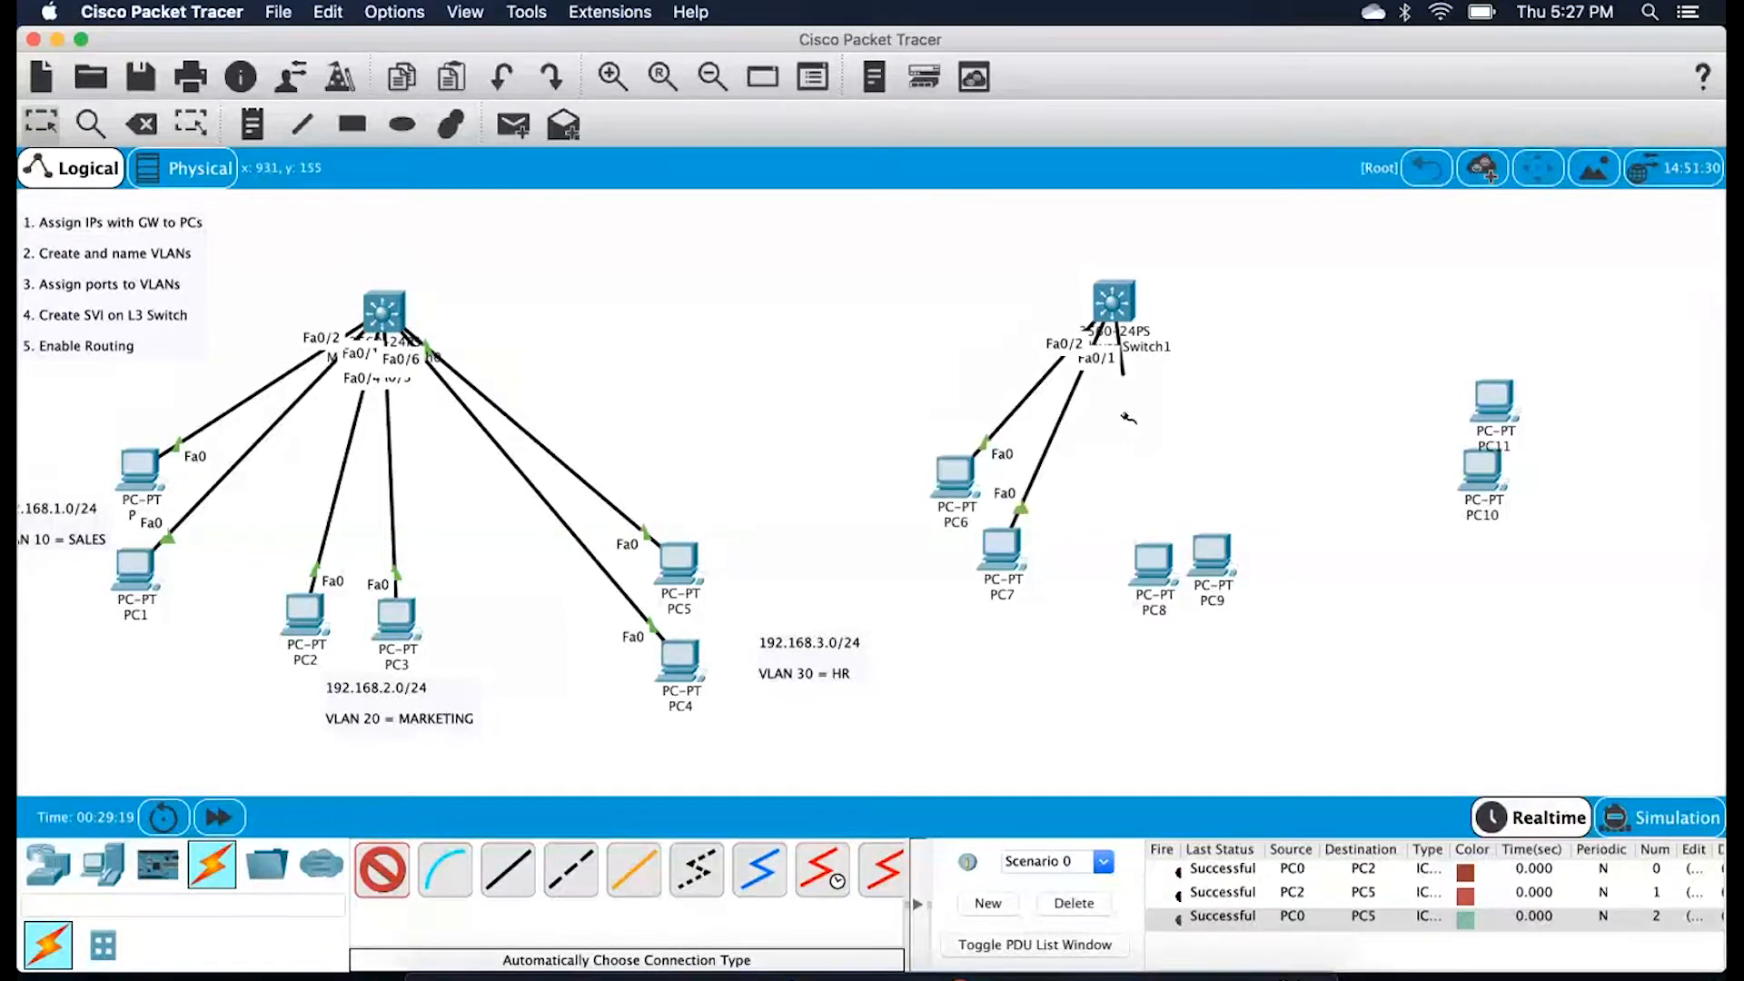
{"action": "left_click", "coordinate": [1156, 565]}
{"action": "left_click", "coordinate": [1210, 556]}
{"action": "left_click", "coordinate": [1113, 305]}
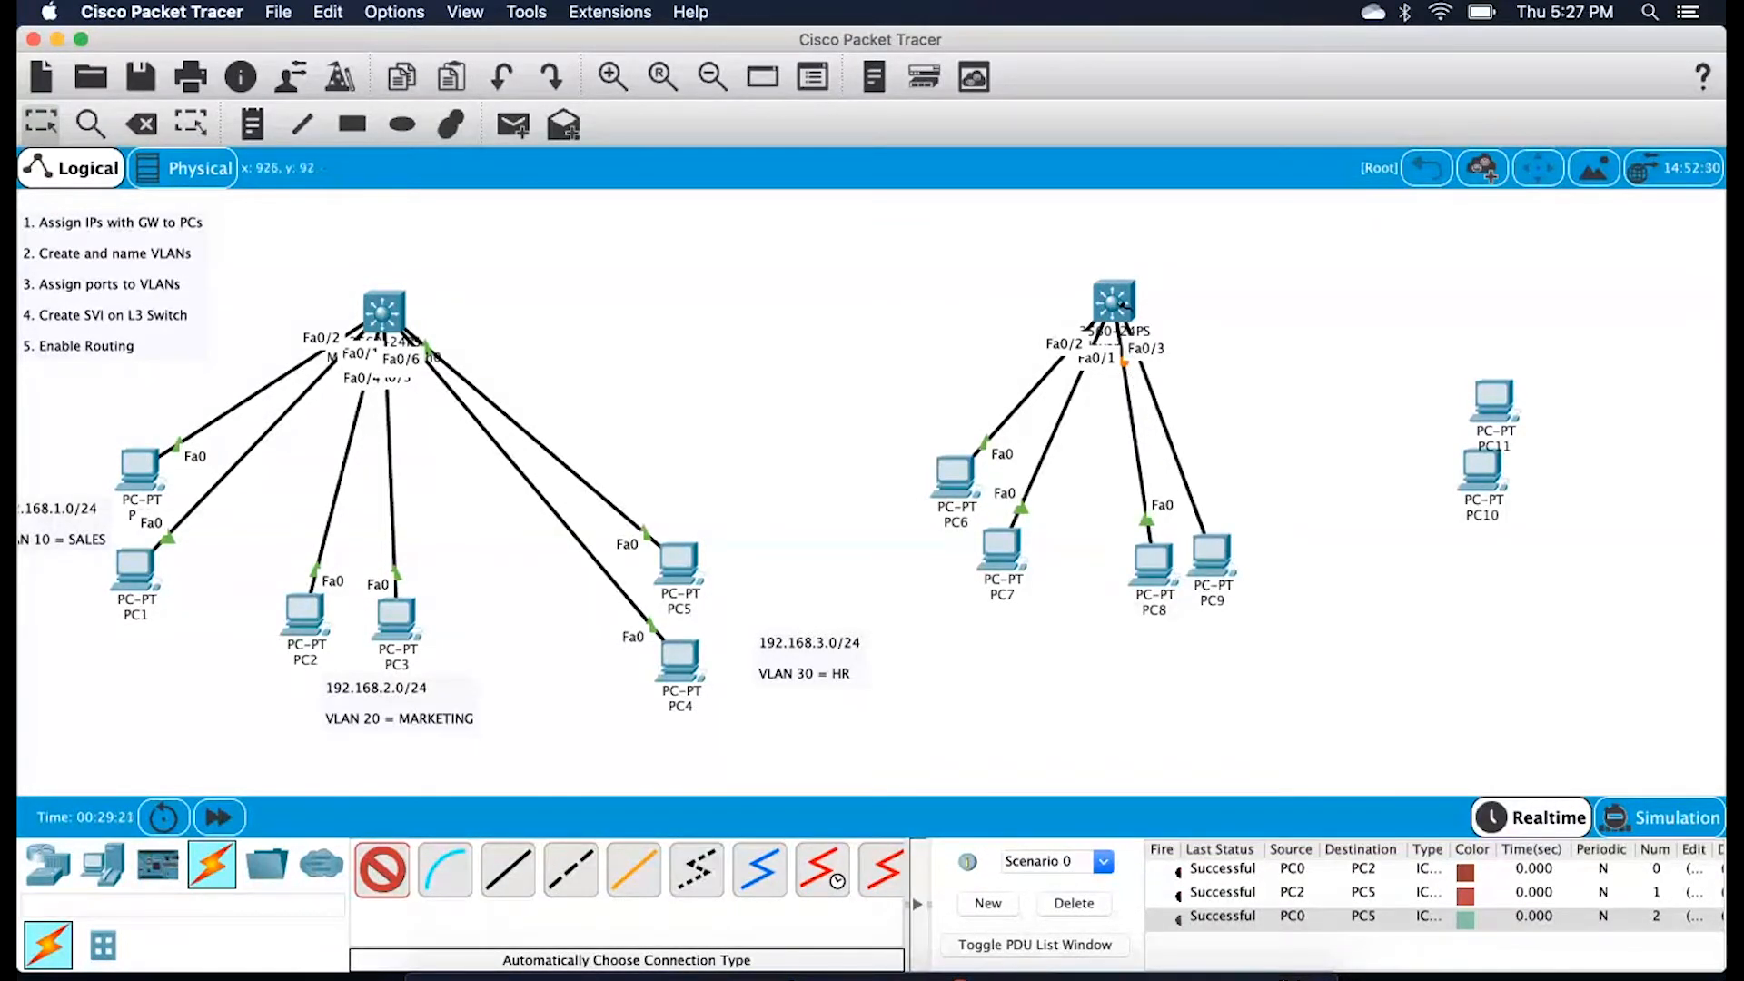
{"action": "left_click", "coordinate": [1114, 305]}
{"action": "left_click", "coordinate": [1464, 468]}
{"action": "left_click", "coordinate": [1495, 400]}
{"action": "left_click", "coordinate": [1158, 313]}
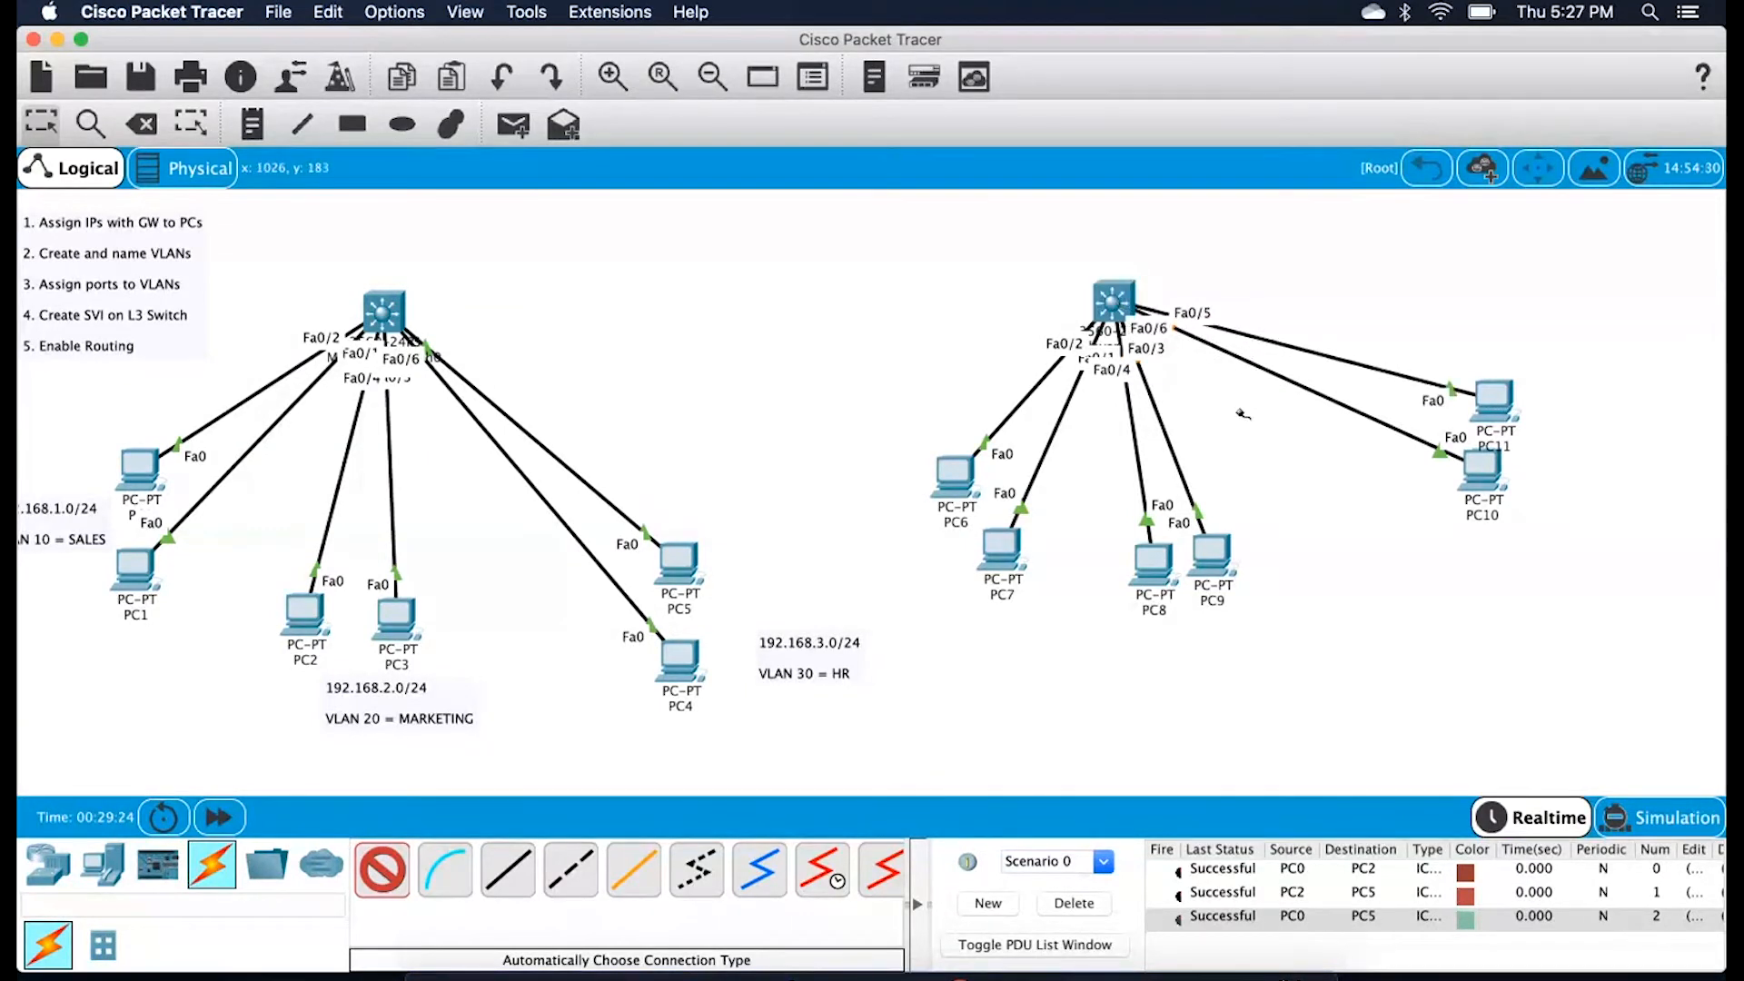
{"action": "scroll", "coordinate": [1327, 452], "scroll_direction": "down", "scroll_amount": 1}
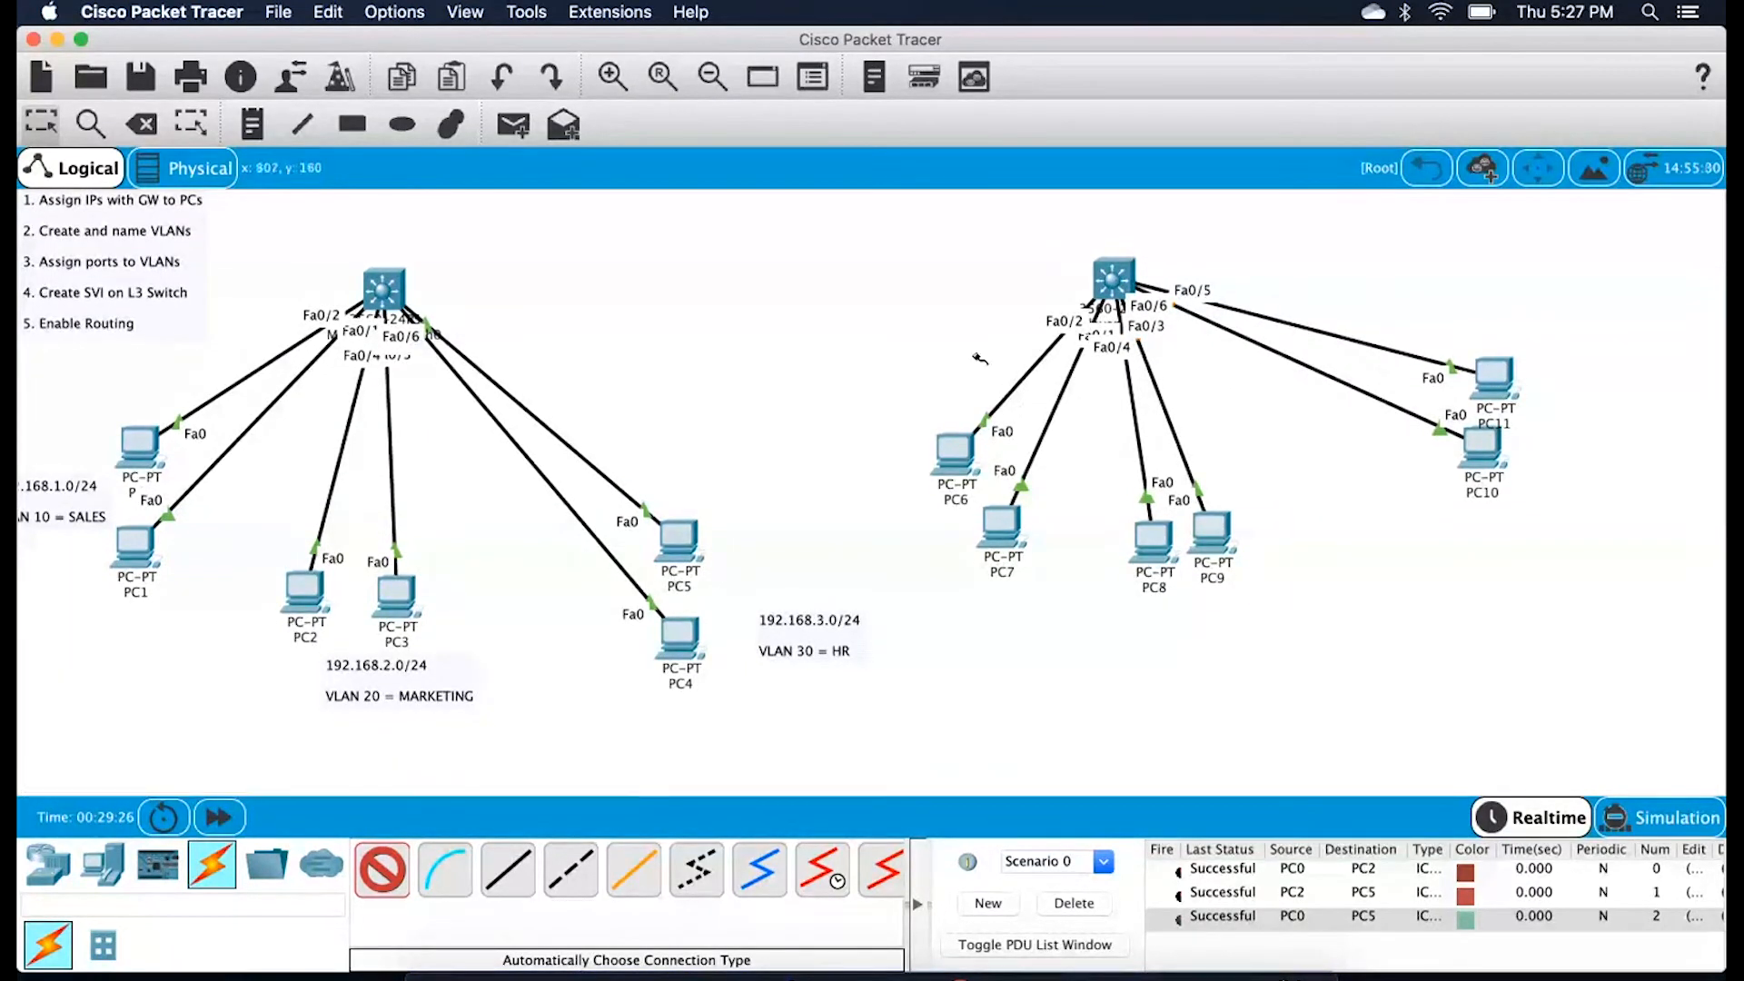
{"action": "key", "text": "Escape"}
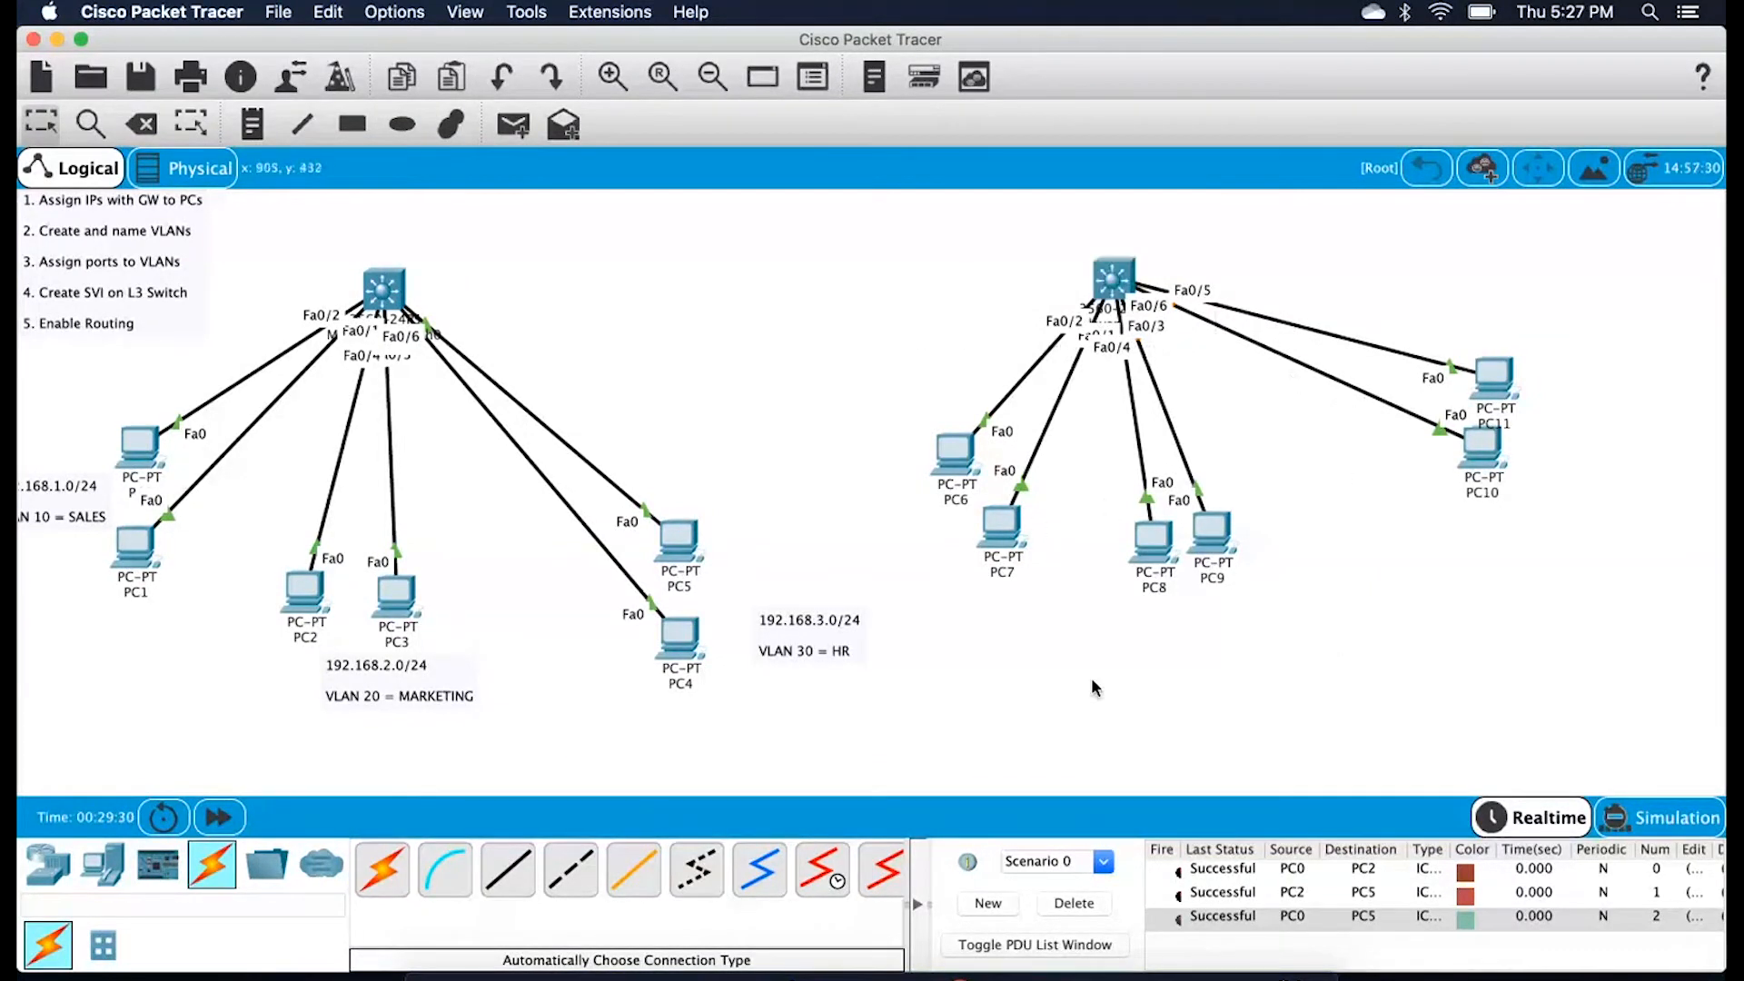
Add a note below PC7 reading 192.168.4.0/24 and VLAN 40 on two lines
{"action": "key", "text": "n"}
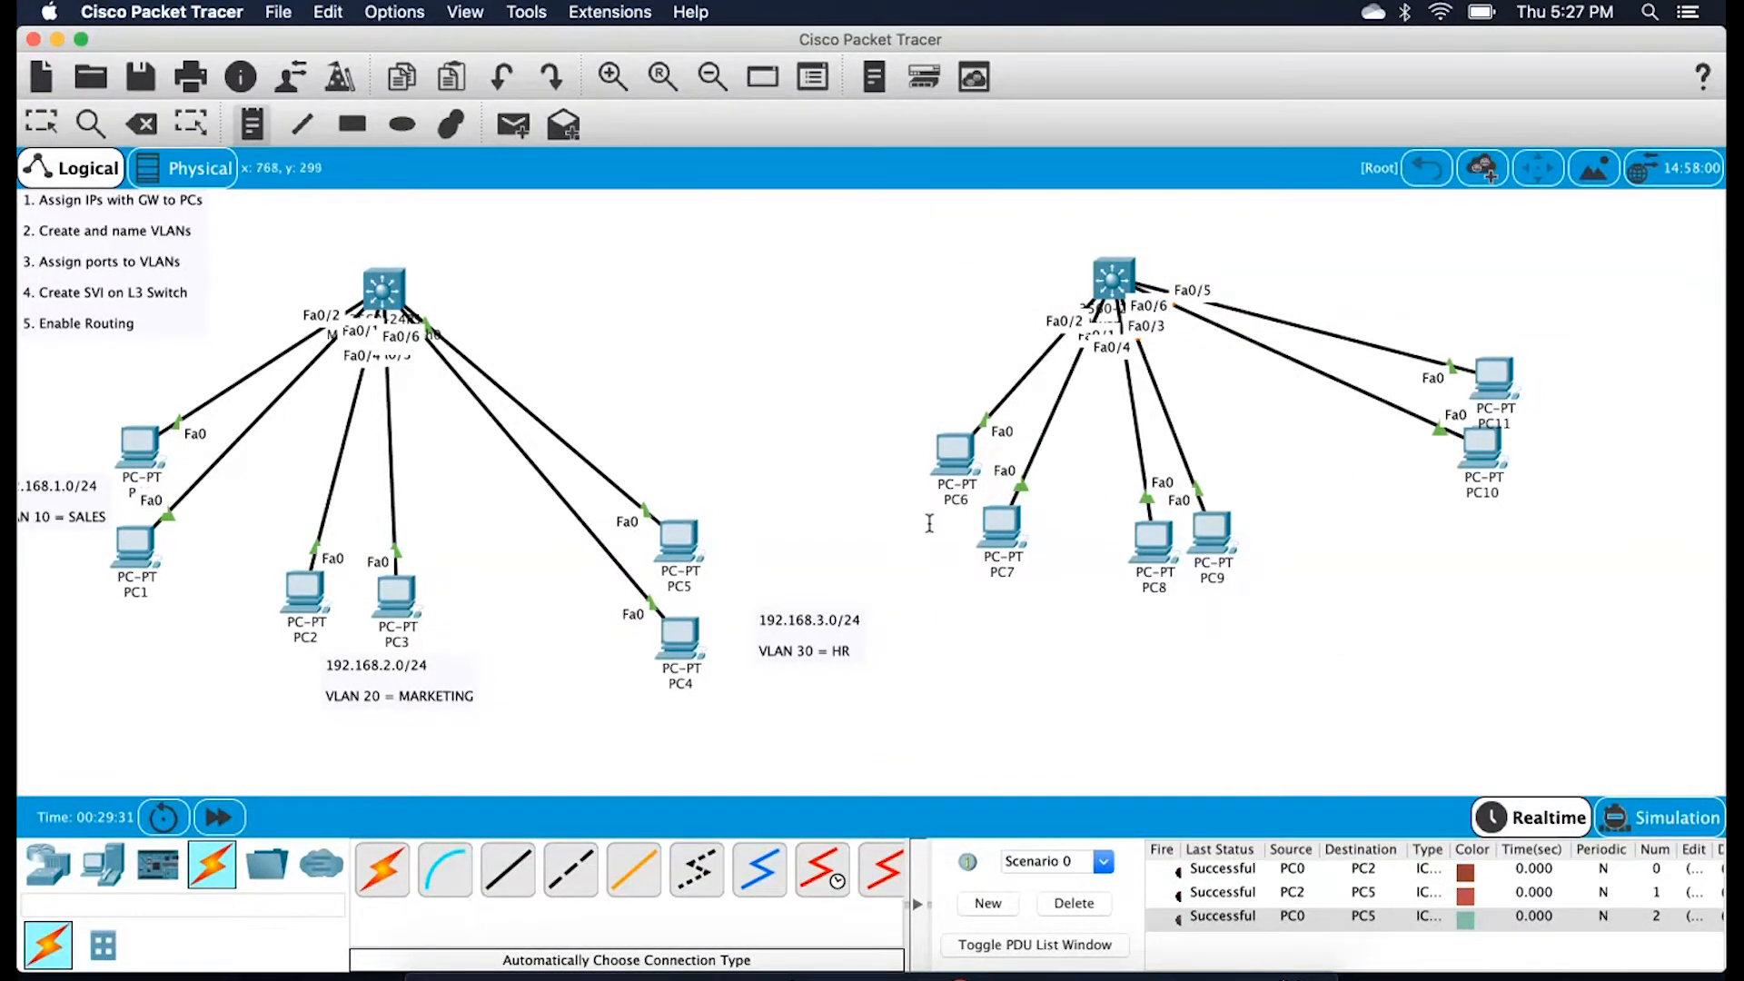
{"action": "left_click", "coordinate": [976, 589]}
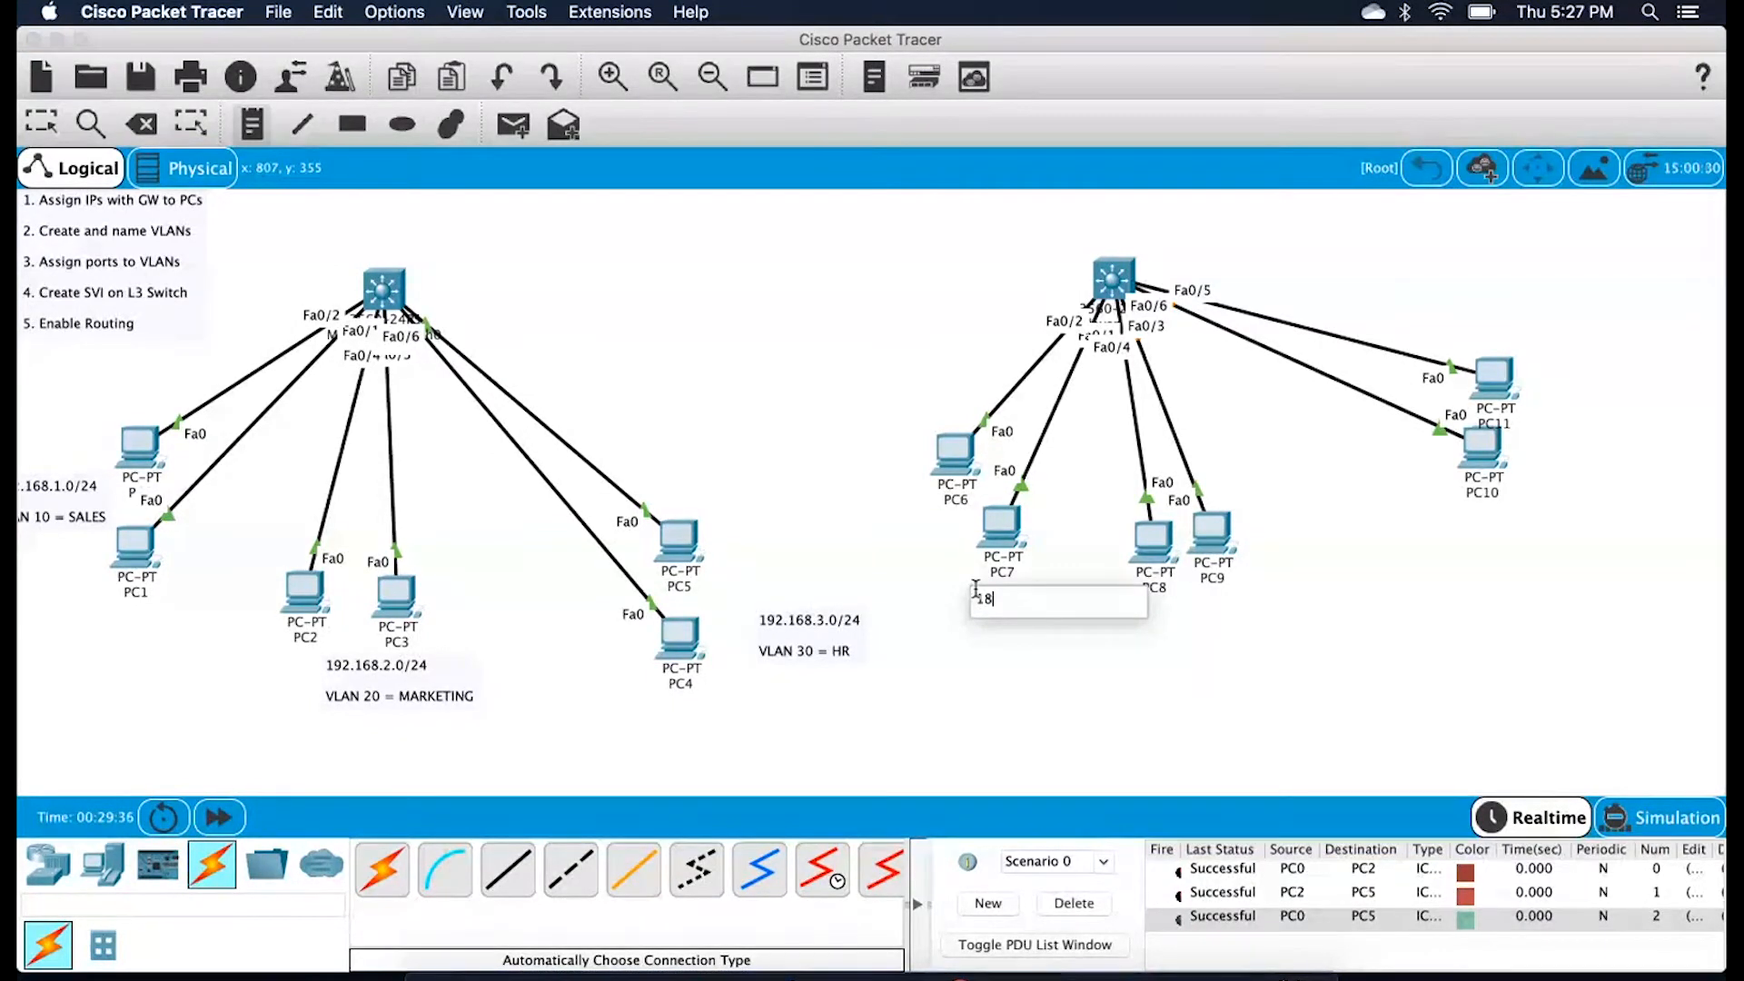
{"action": "type", "text": "192.168."}
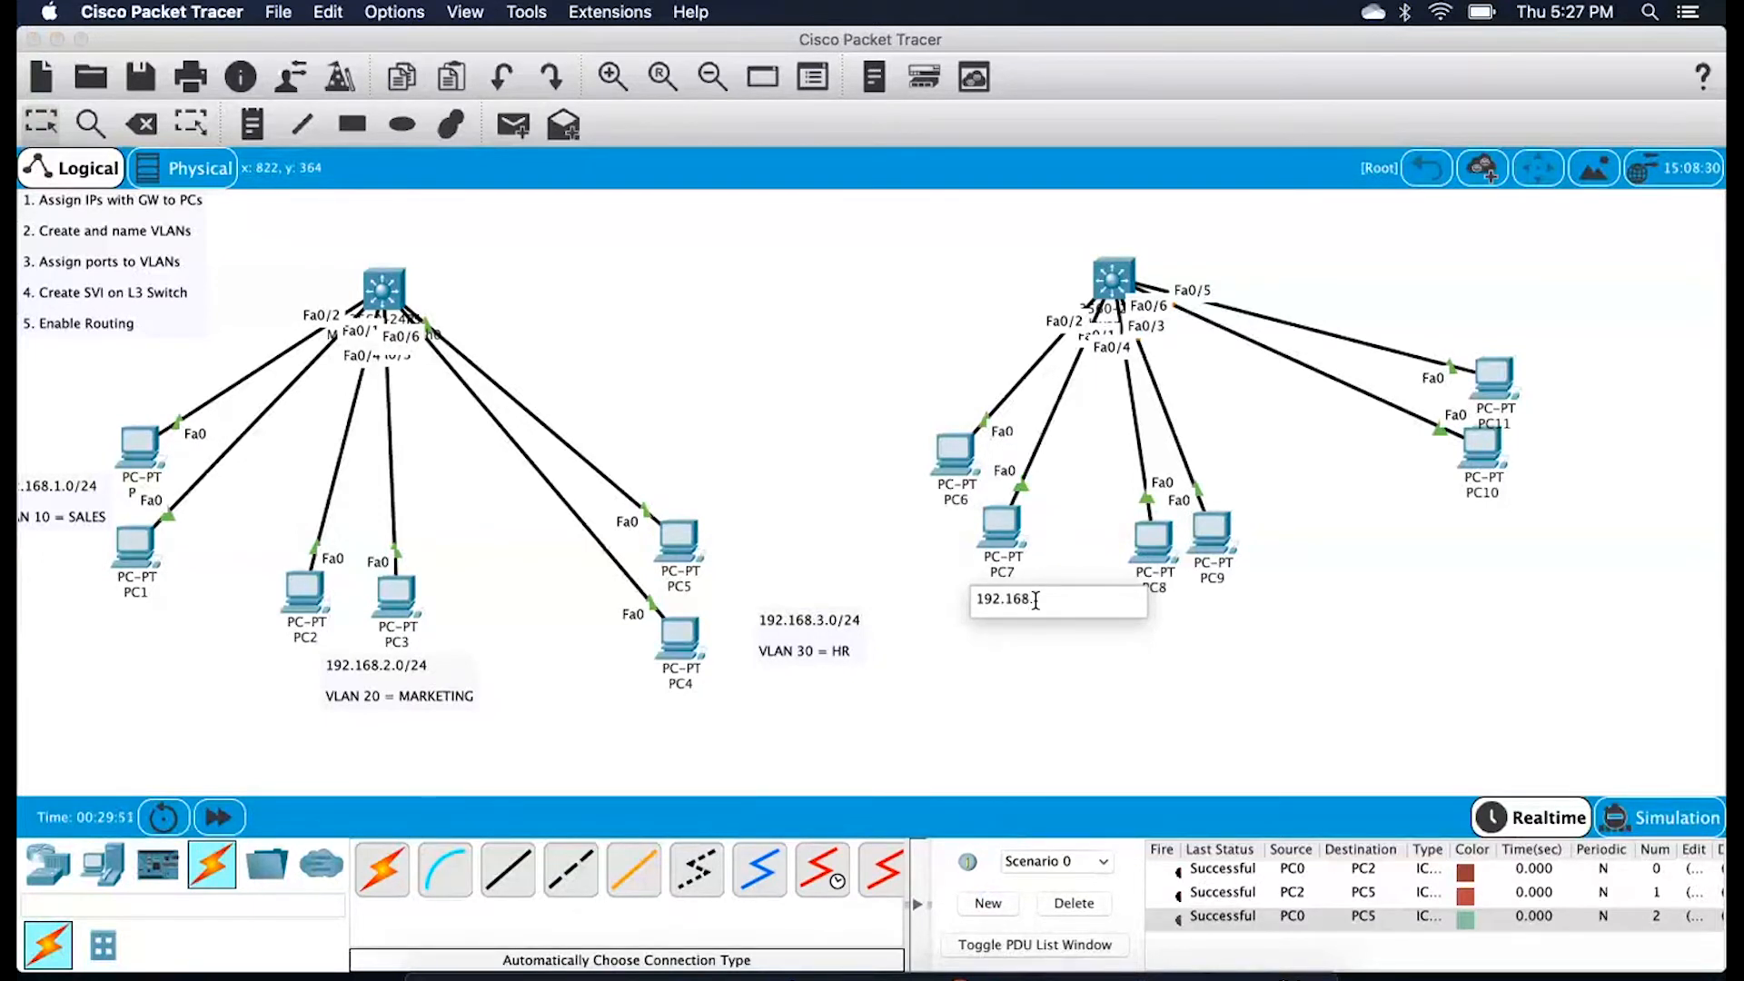
{"action": "type", "text": "3.0/24"}
{"action": "key", "text": "Return"}
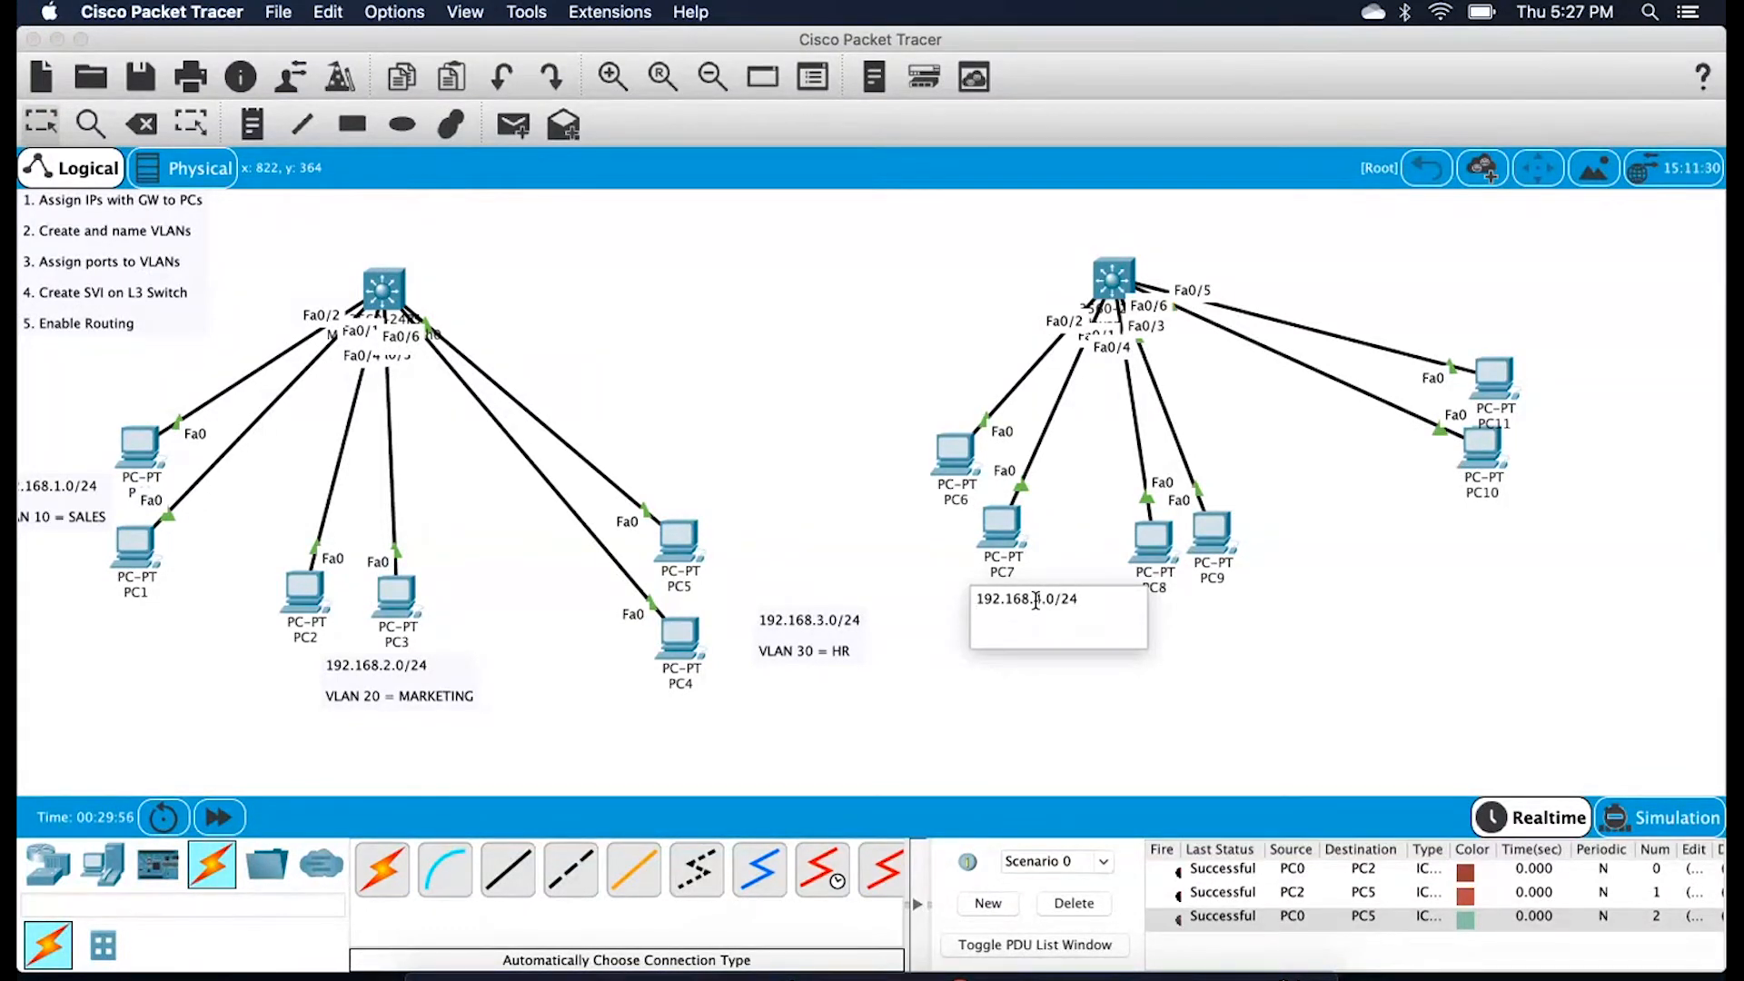
{"action": "type", "text": "VL"}
{"action": "type", "text": "AN"}
{"action": "type", "text": " 3"}
{"action": "type", "text": "0"}
{"action": "key", "text": "BackSpace"}
{"action": "key", "text": "BackSpace"}
{"action": "type", "text": "40"}
{"action": "left_click", "coordinate": [1217, 610]}
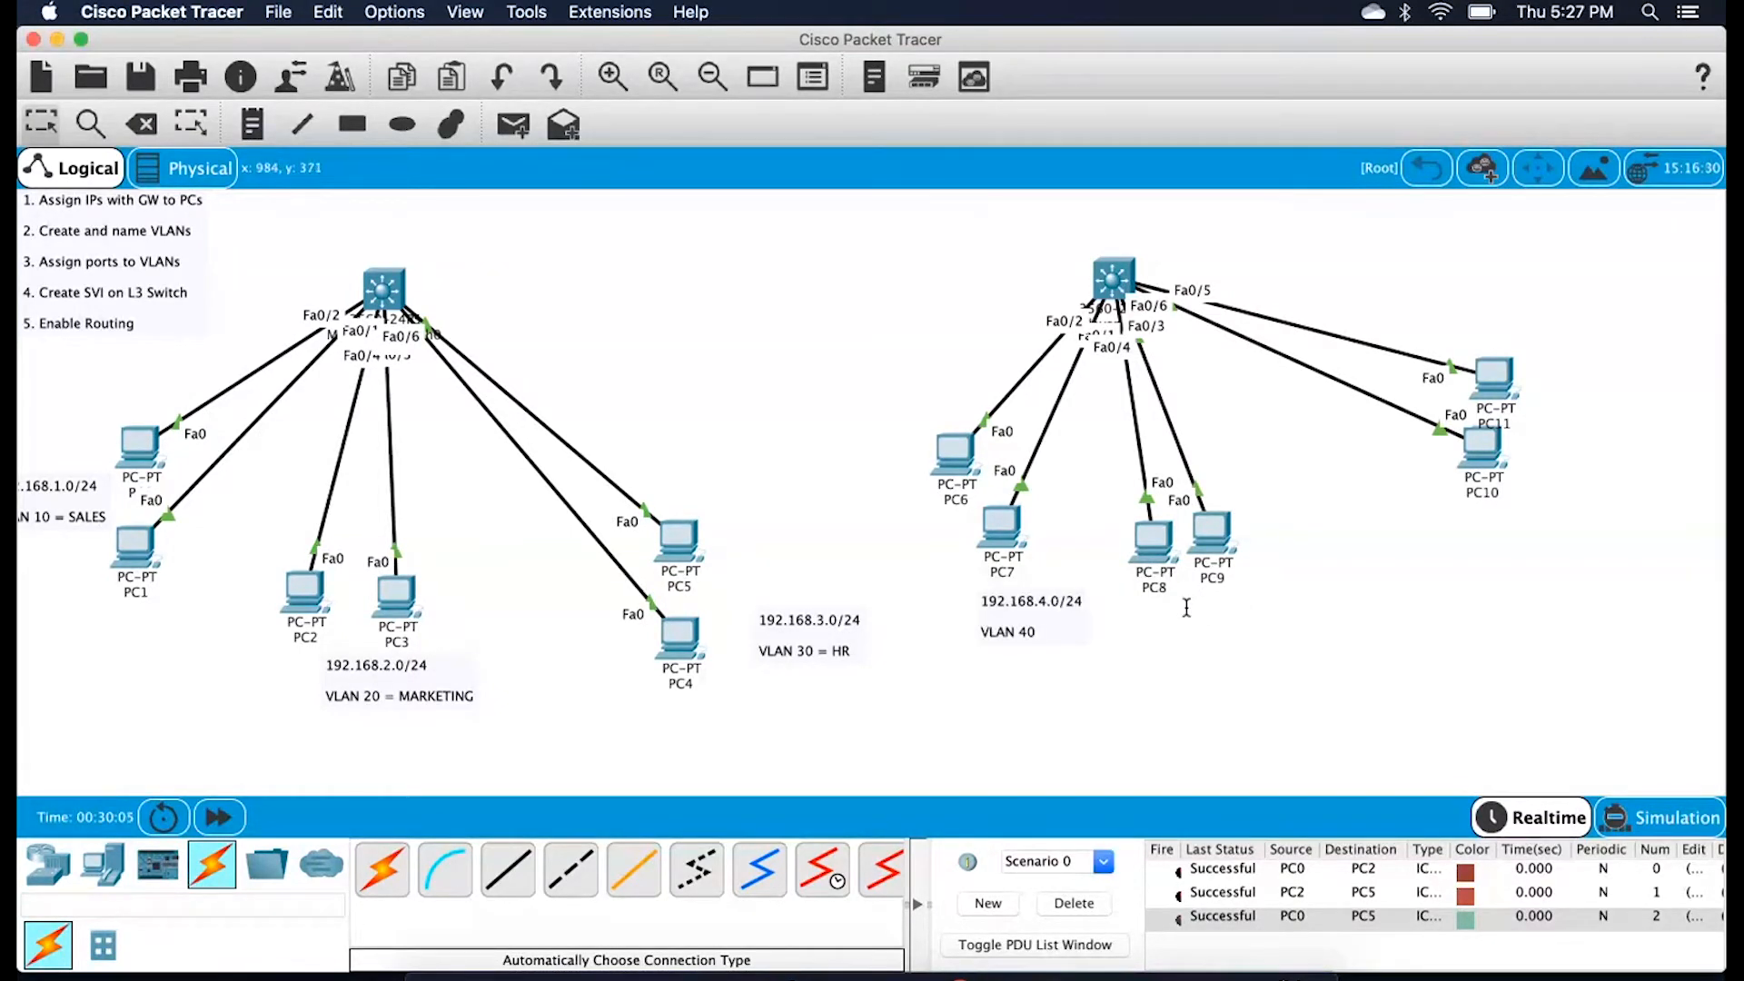
Add a note below PC8 and PC9 reading 192.168.5.0/24
{"action": "key", "text": "n"}
{"action": "left_click", "coordinate": [1043, 628]}
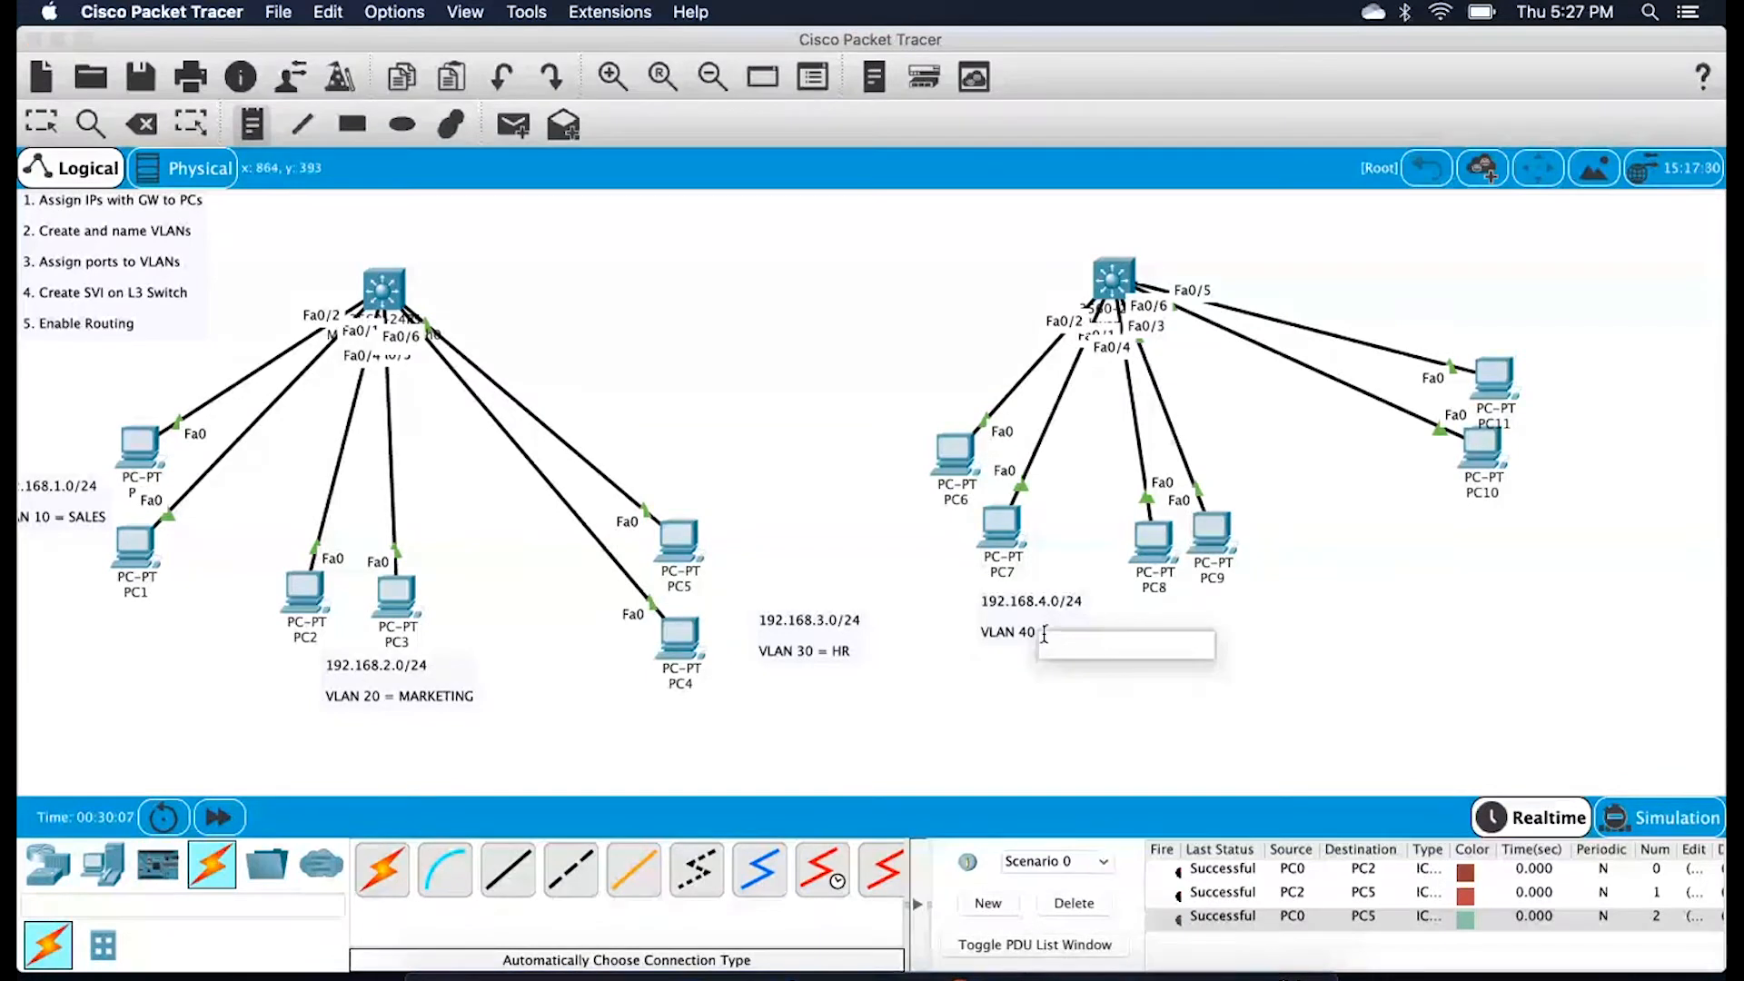
{"action": "left_click", "coordinate": [1015, 596]}
{"action": "left_click", "coordinate": [1215, 601]}
{"action": "left_click", "coordinate": [1171, 599]}
{"action": "type", "text": "18"}
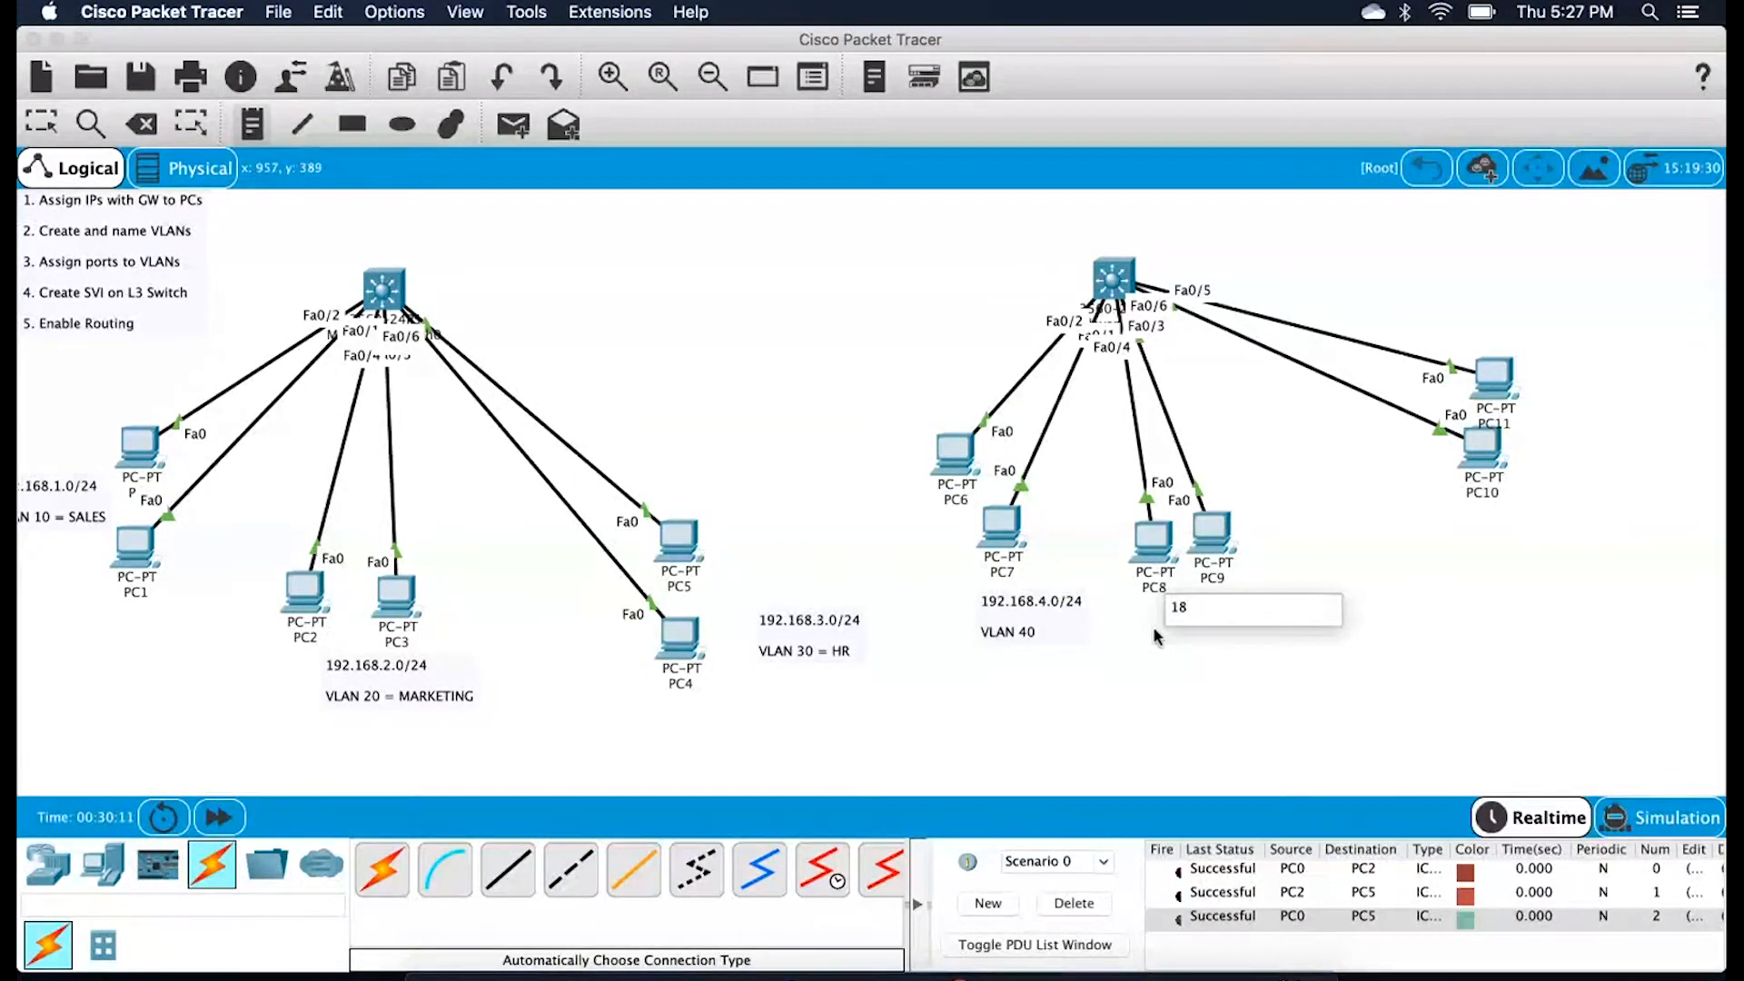
{"action": "key", "text": "BackSpace"}
{"action": "type", "text": "92.168"}
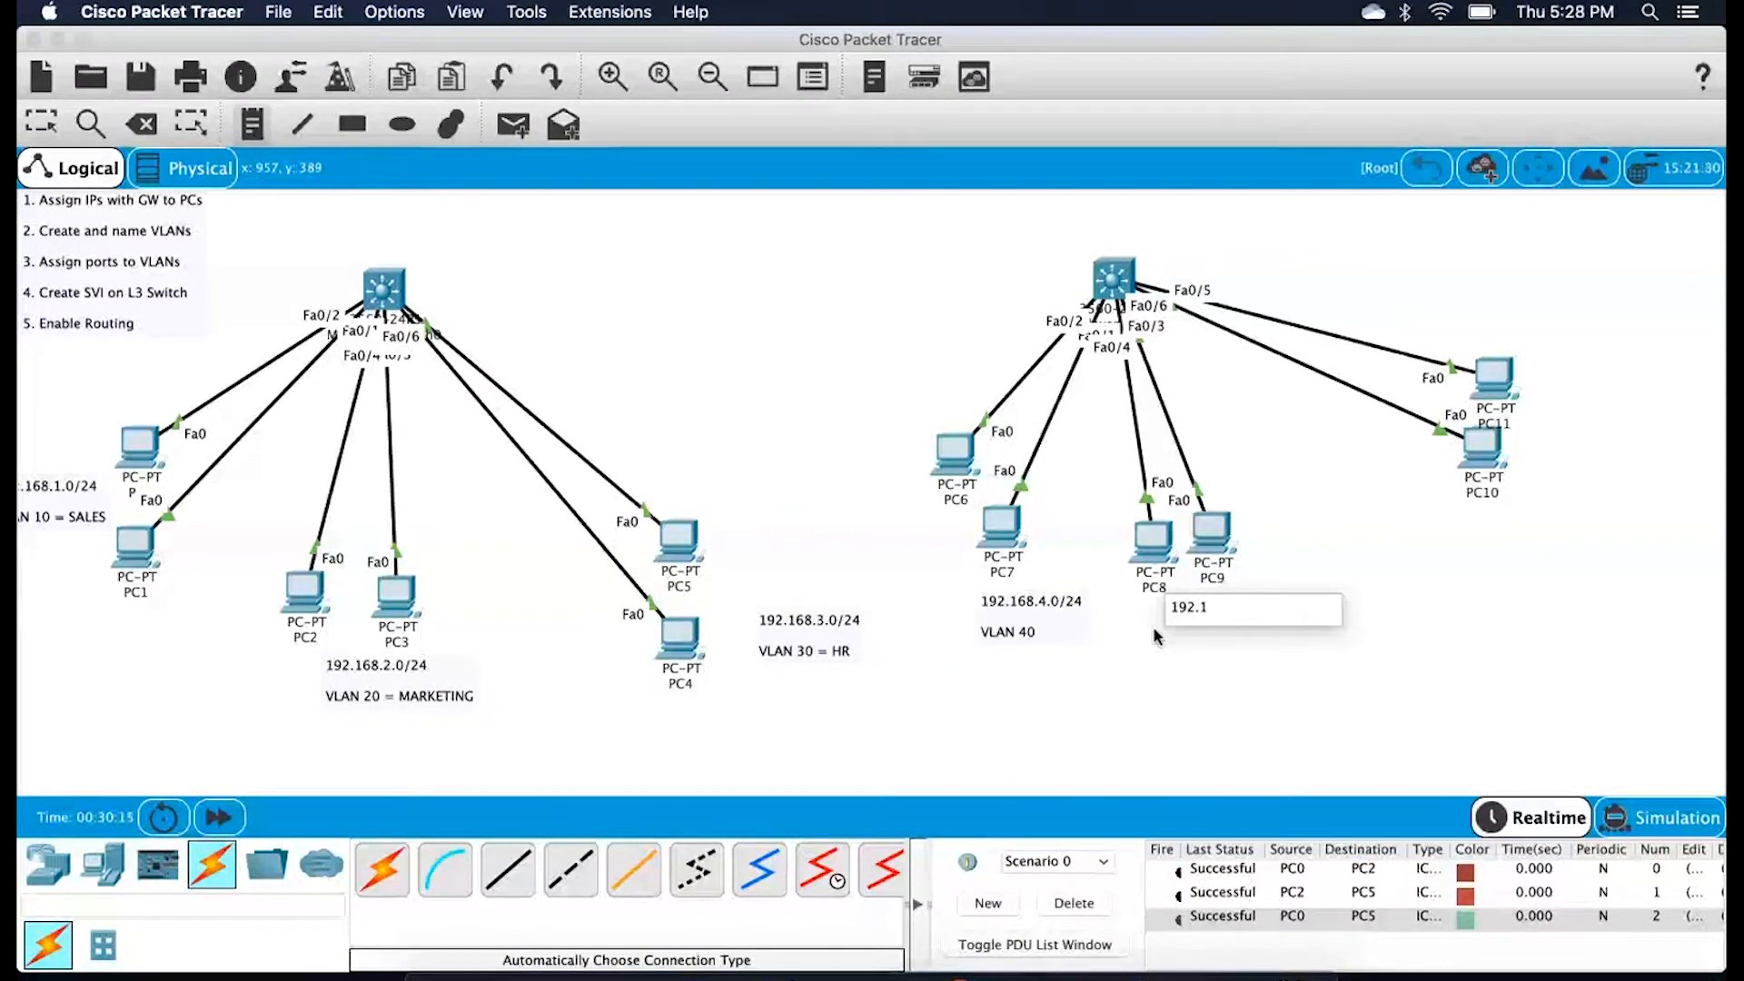
{"action": "type", "text": ".5.0"}
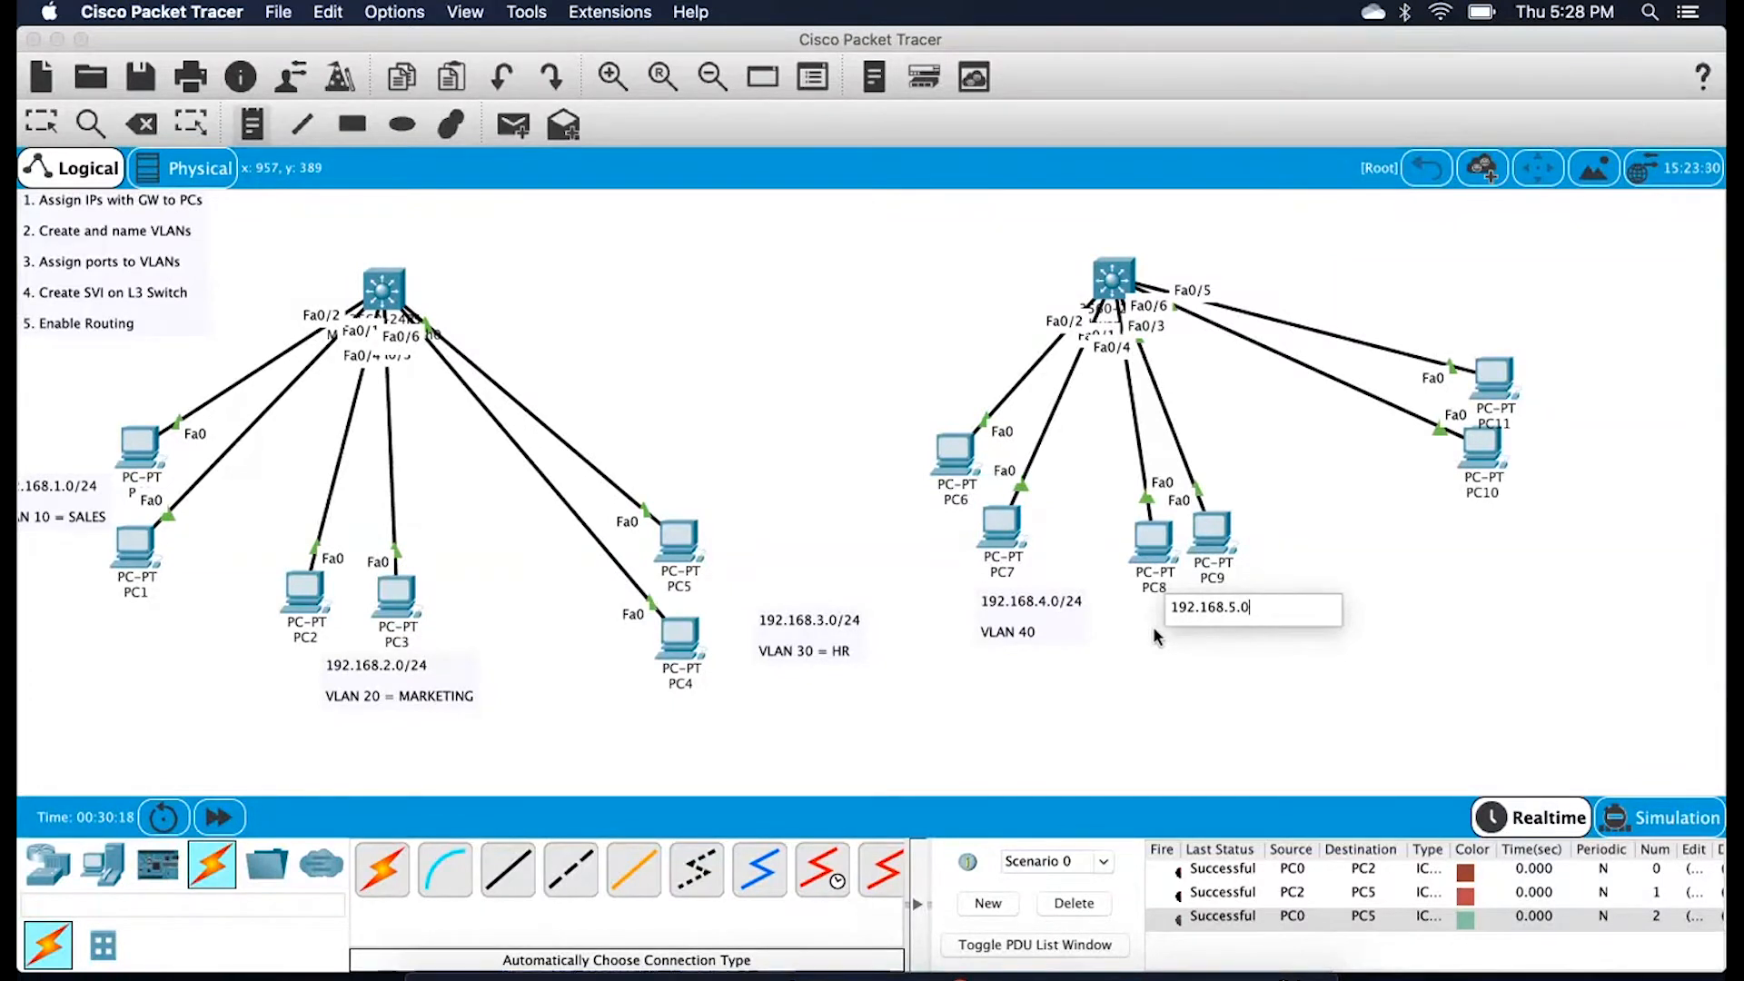
{"action": "type", "text": "/24"}
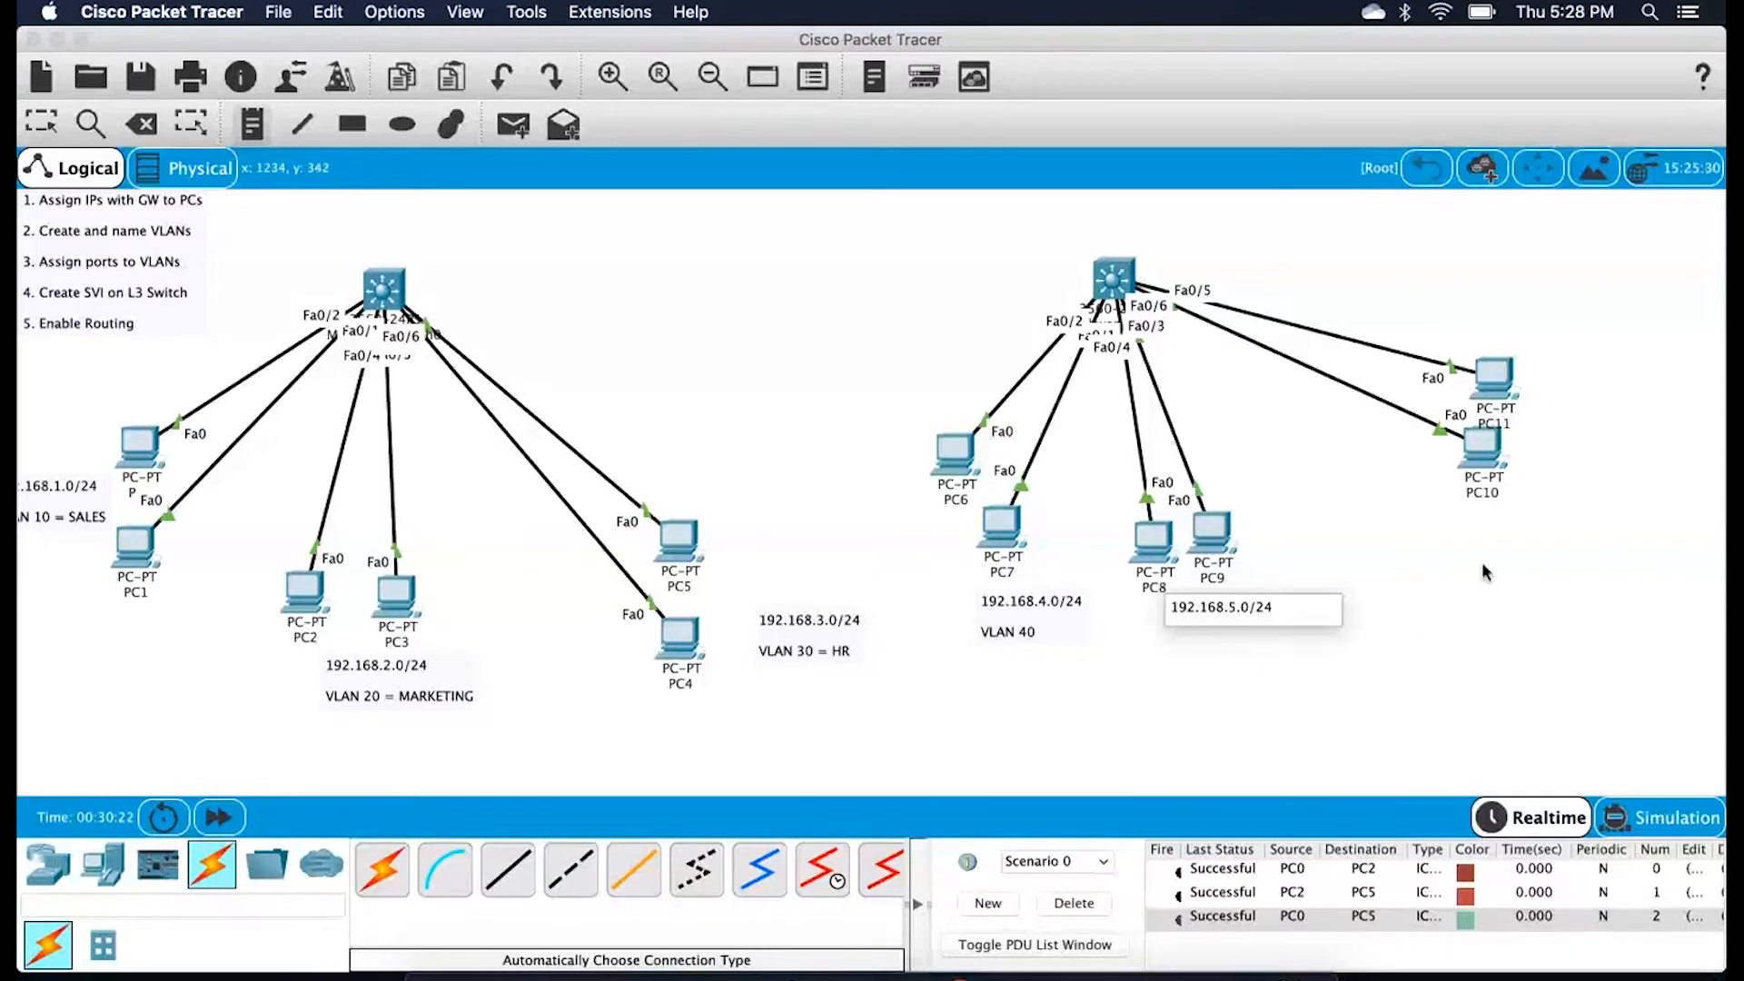
Append VLAN 50 as a second line to the 192.168.5.0/24 note
{"action": "left_click", "coordinate": [1482, 525]}
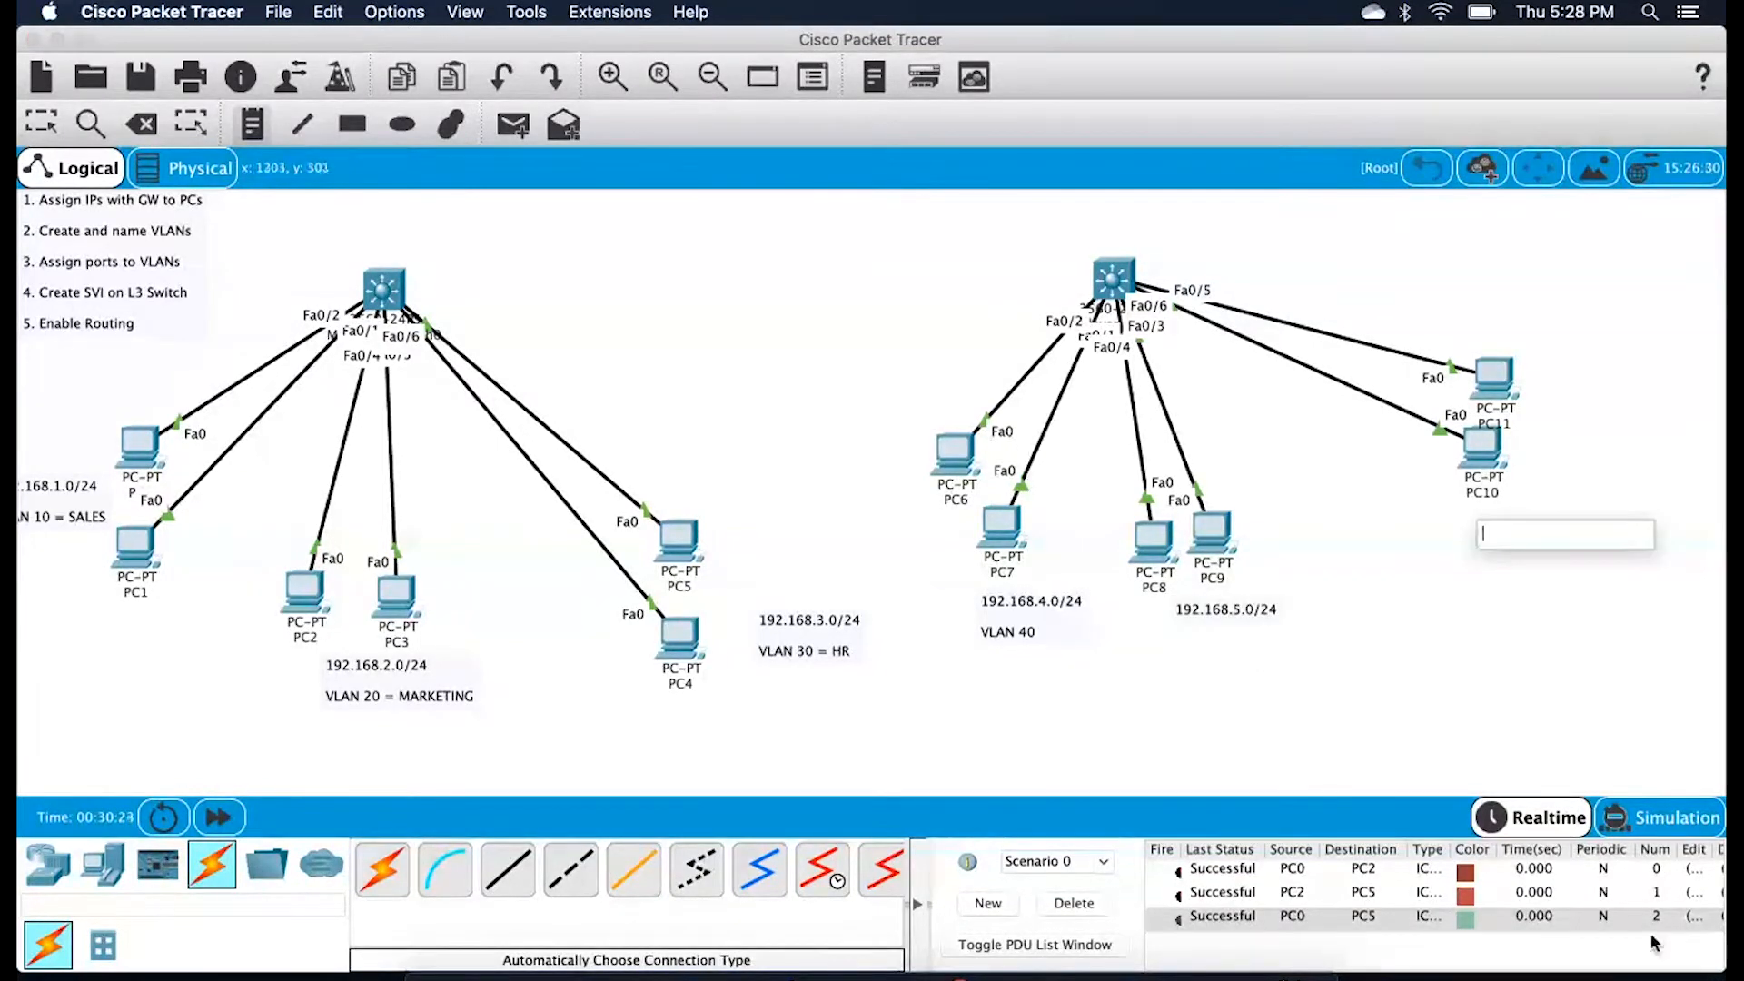
{"action": "left_click", "coordinate": [1223, 606]}
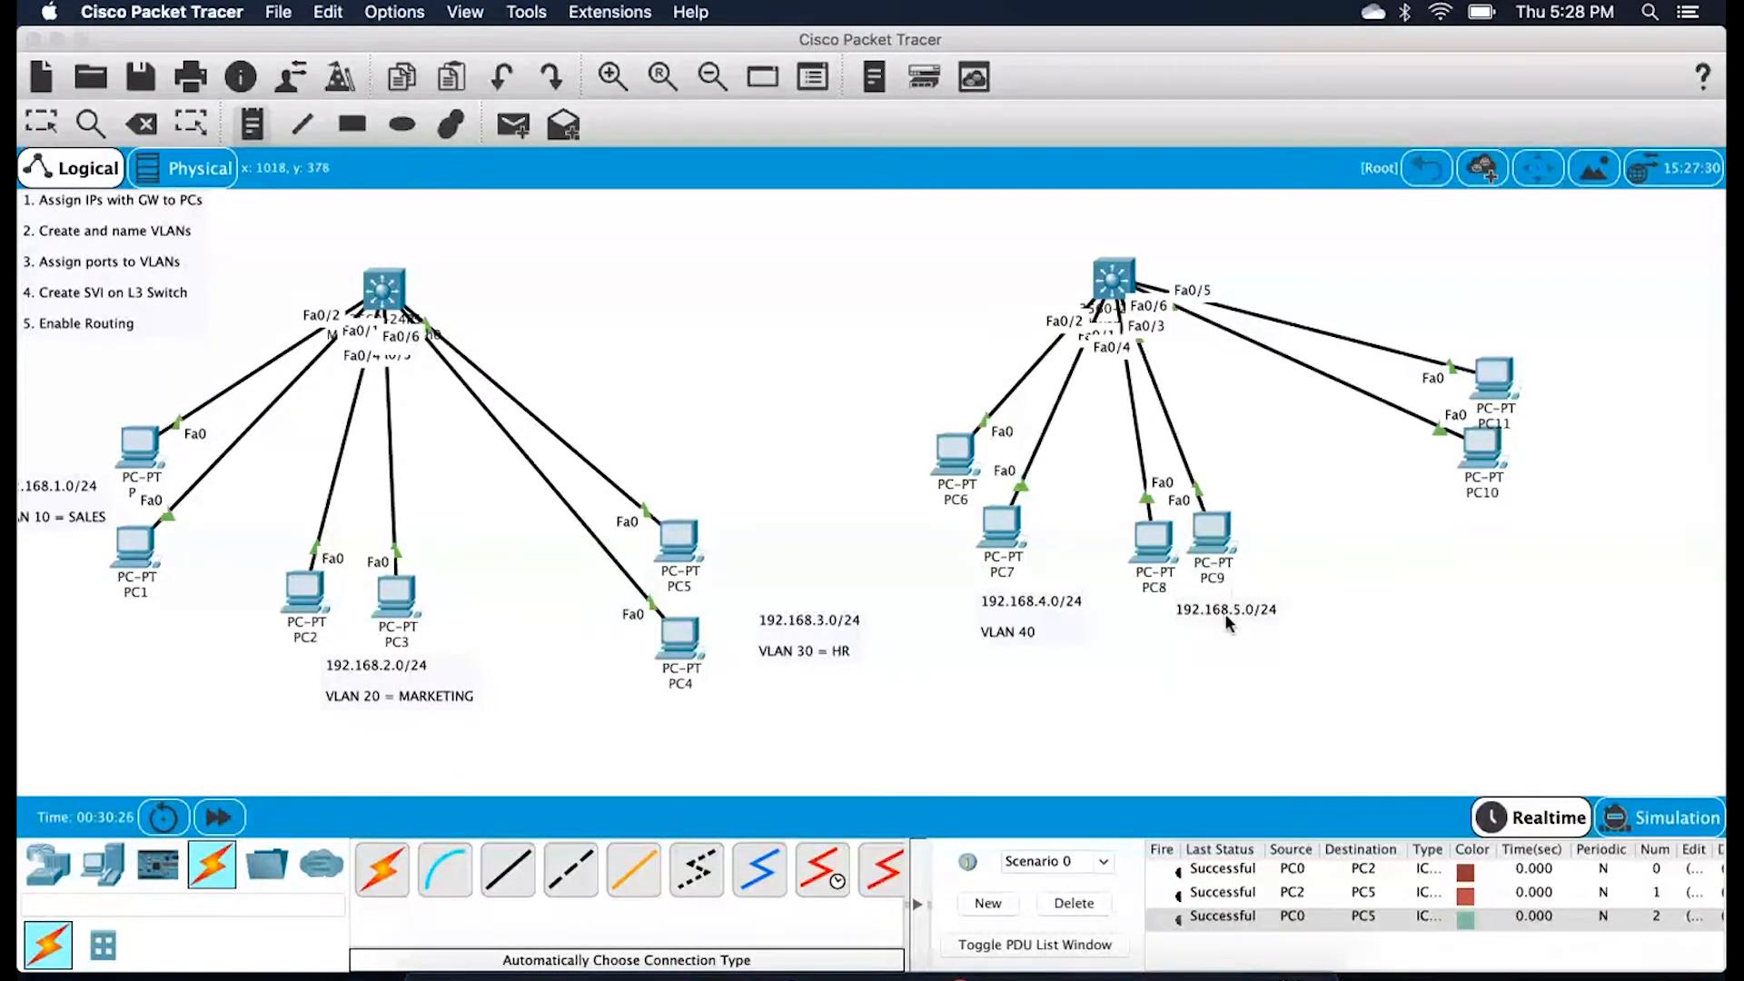
{"action": "key", "text": "Escape"}
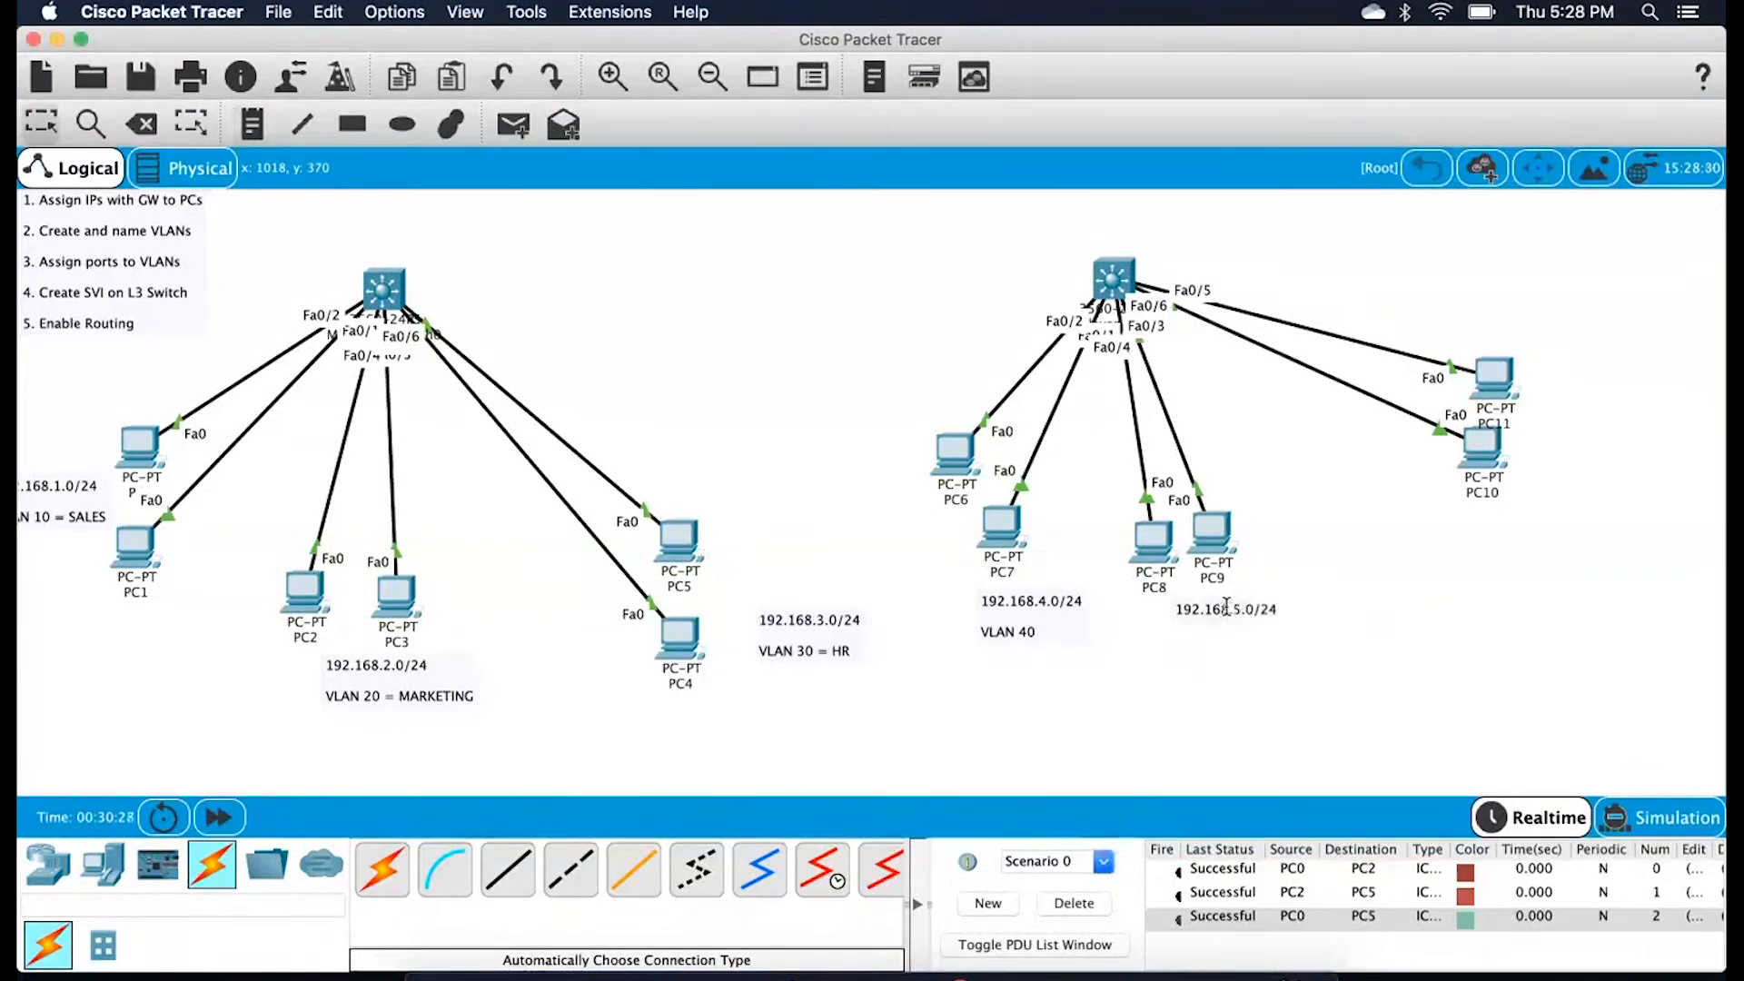
{"action": "double_click", "coordinate": [1244, 609]}
{"action": "key", "text": "Return"}
{"action": "type", "text": "VLAN "}
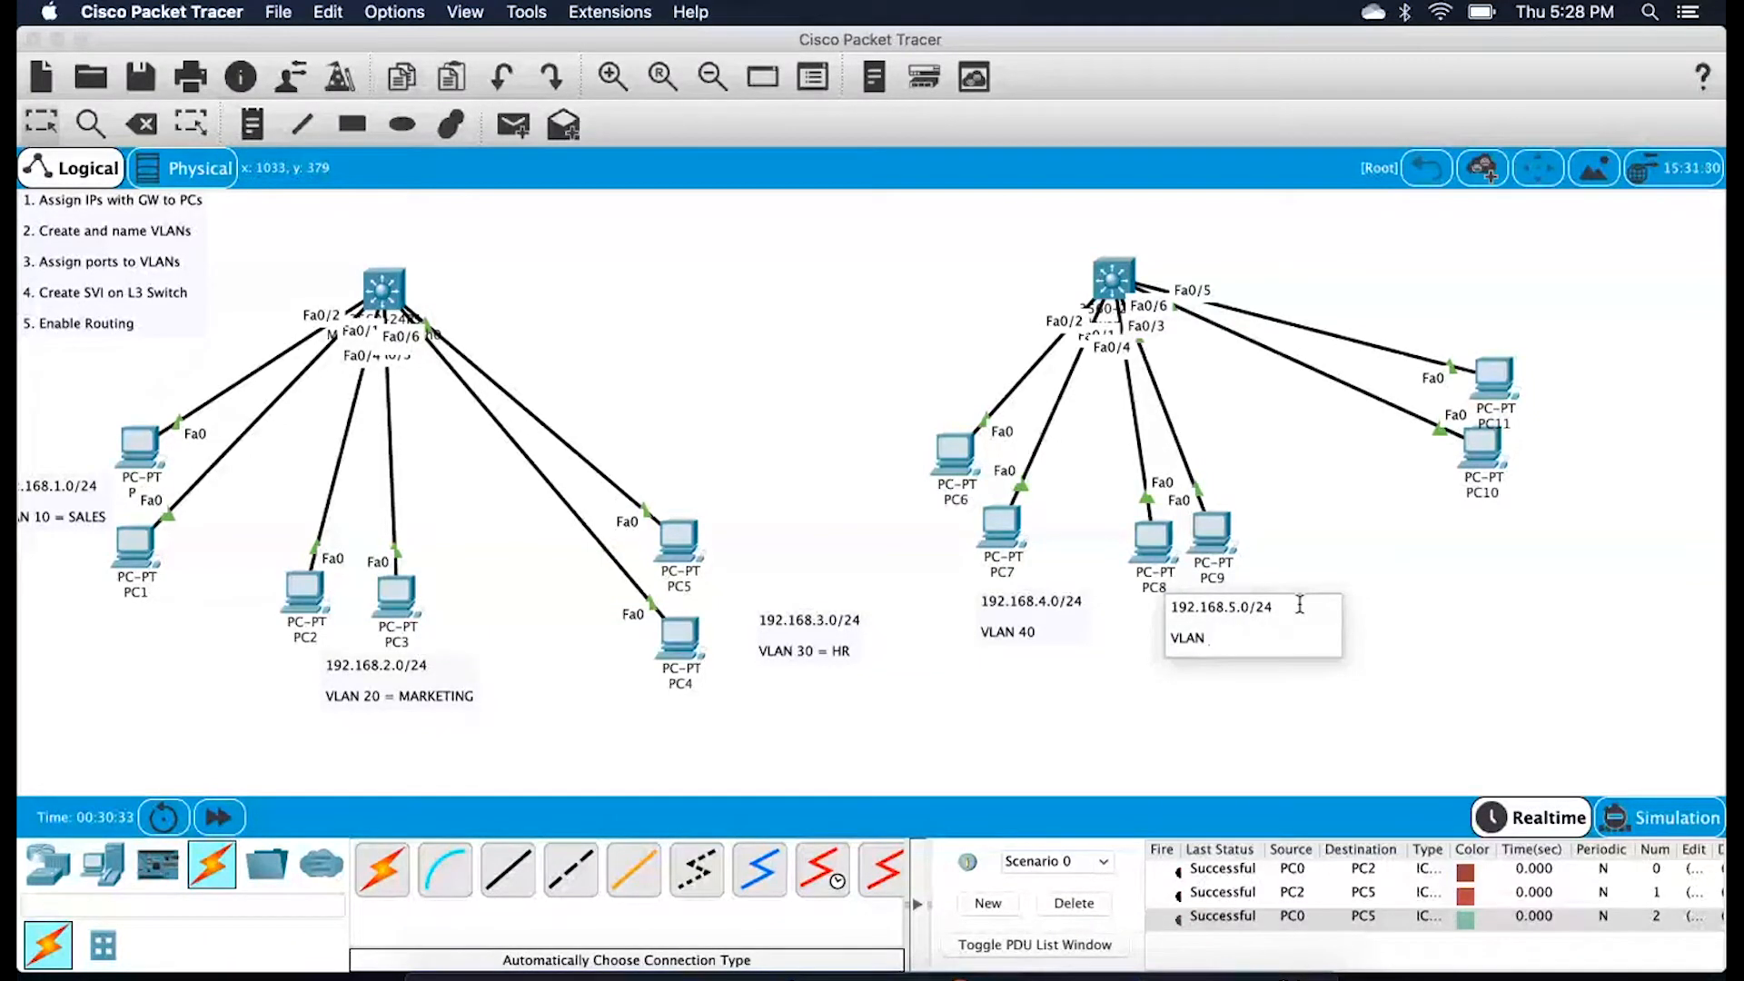
{"action": "type", "text": "50"}
{"action": "left_click", "coordinate": [1458, 564]}
Add a note below PC10 reading 192.168.6.0/24 and VLAN 60 on two lines
{"action": "left_click", "coordinate": [1462, 520]}
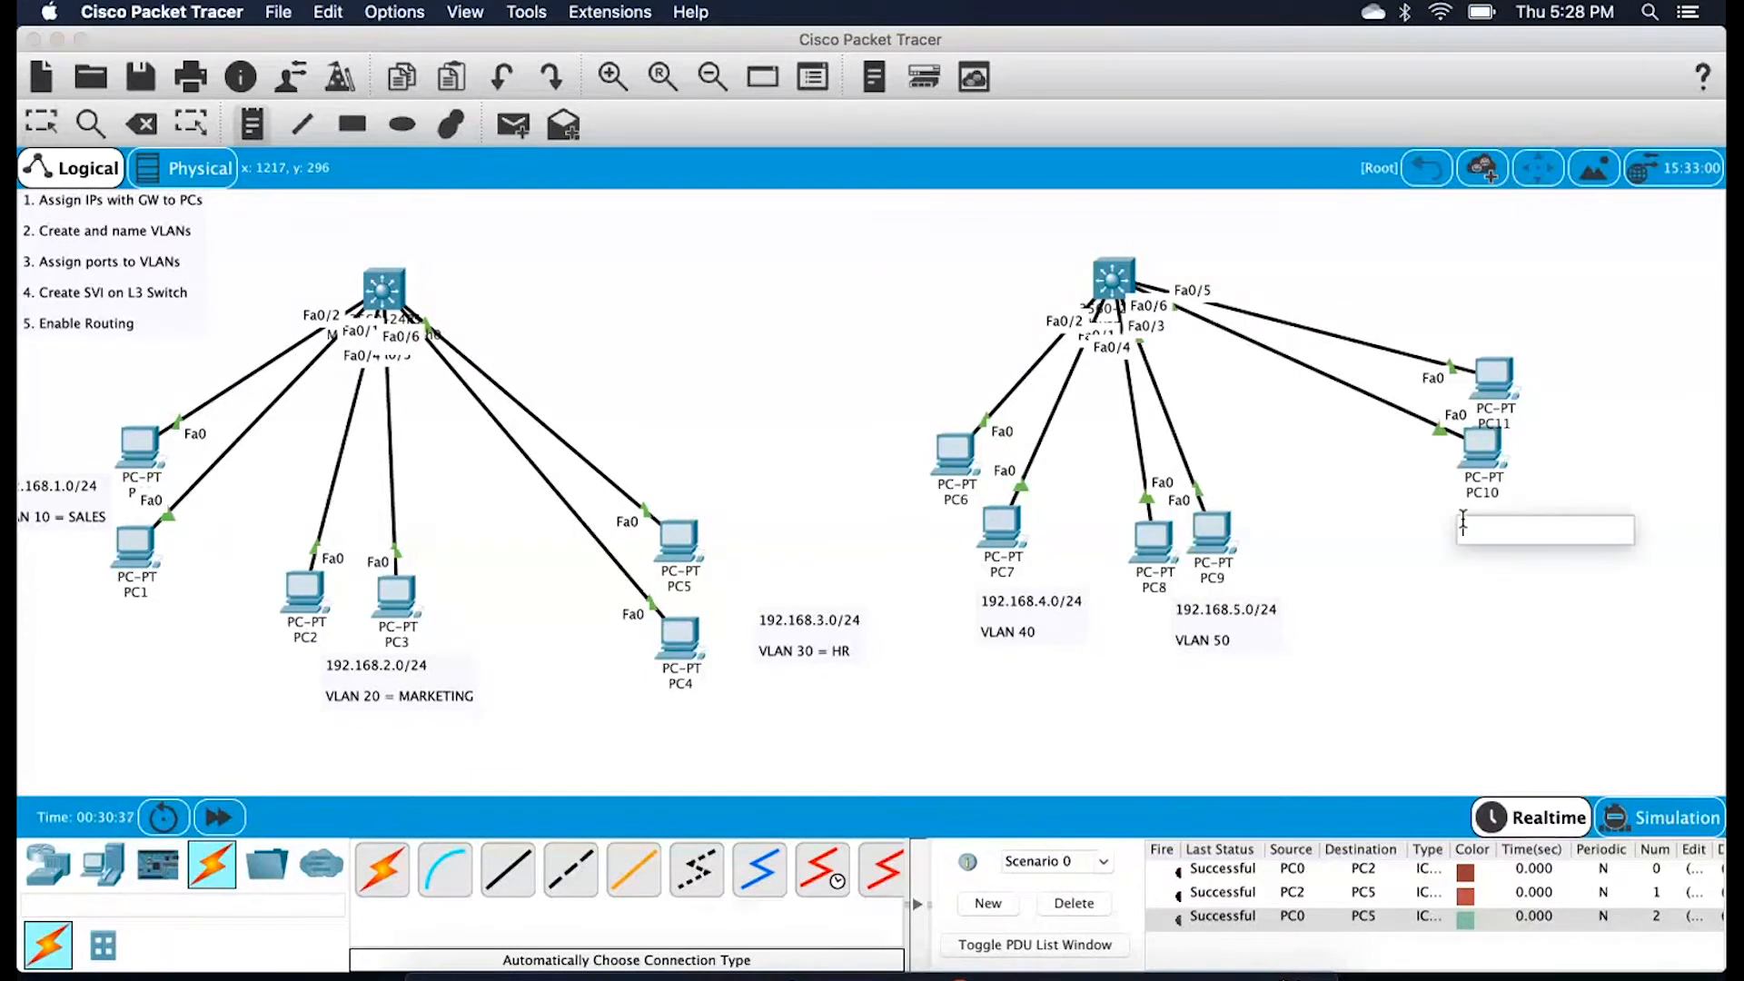
{"action": "type", "text": "192"}
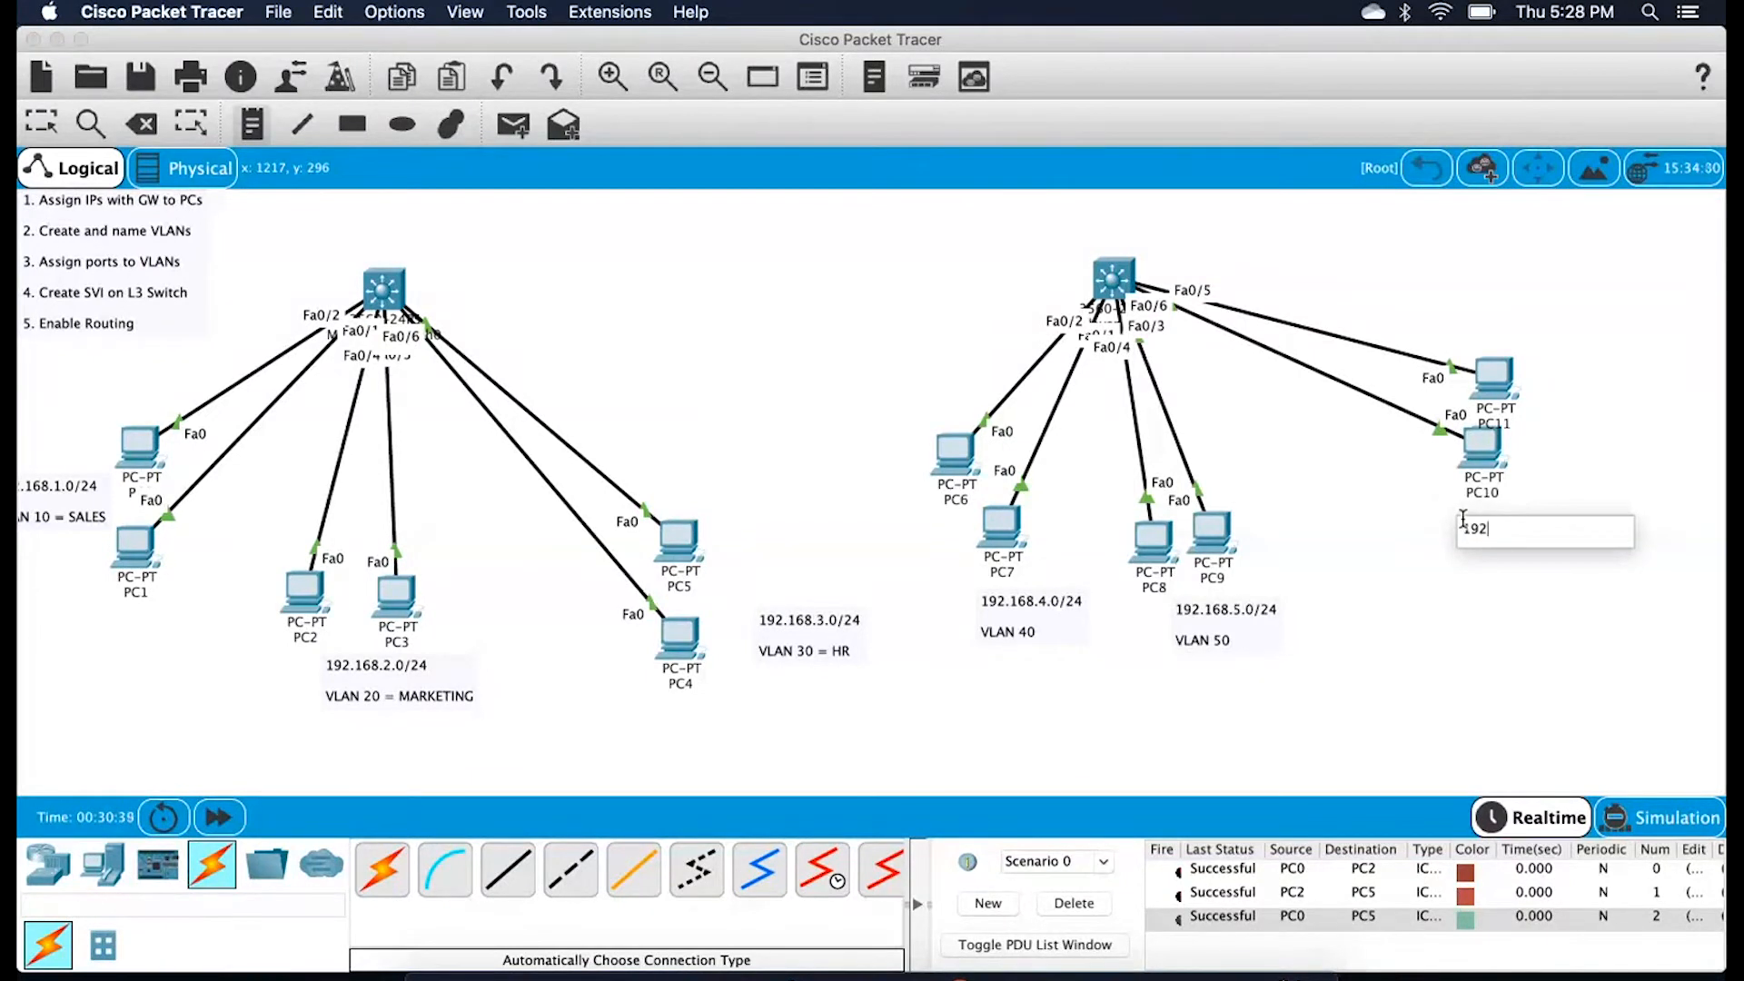
{"action": "key", "text": "BackSpace"}
{"action": "type", "text": "2.168.6.0/24"}
{"action": "key", "text": "Return"}
{"action": "type", "text": "VLAN "}
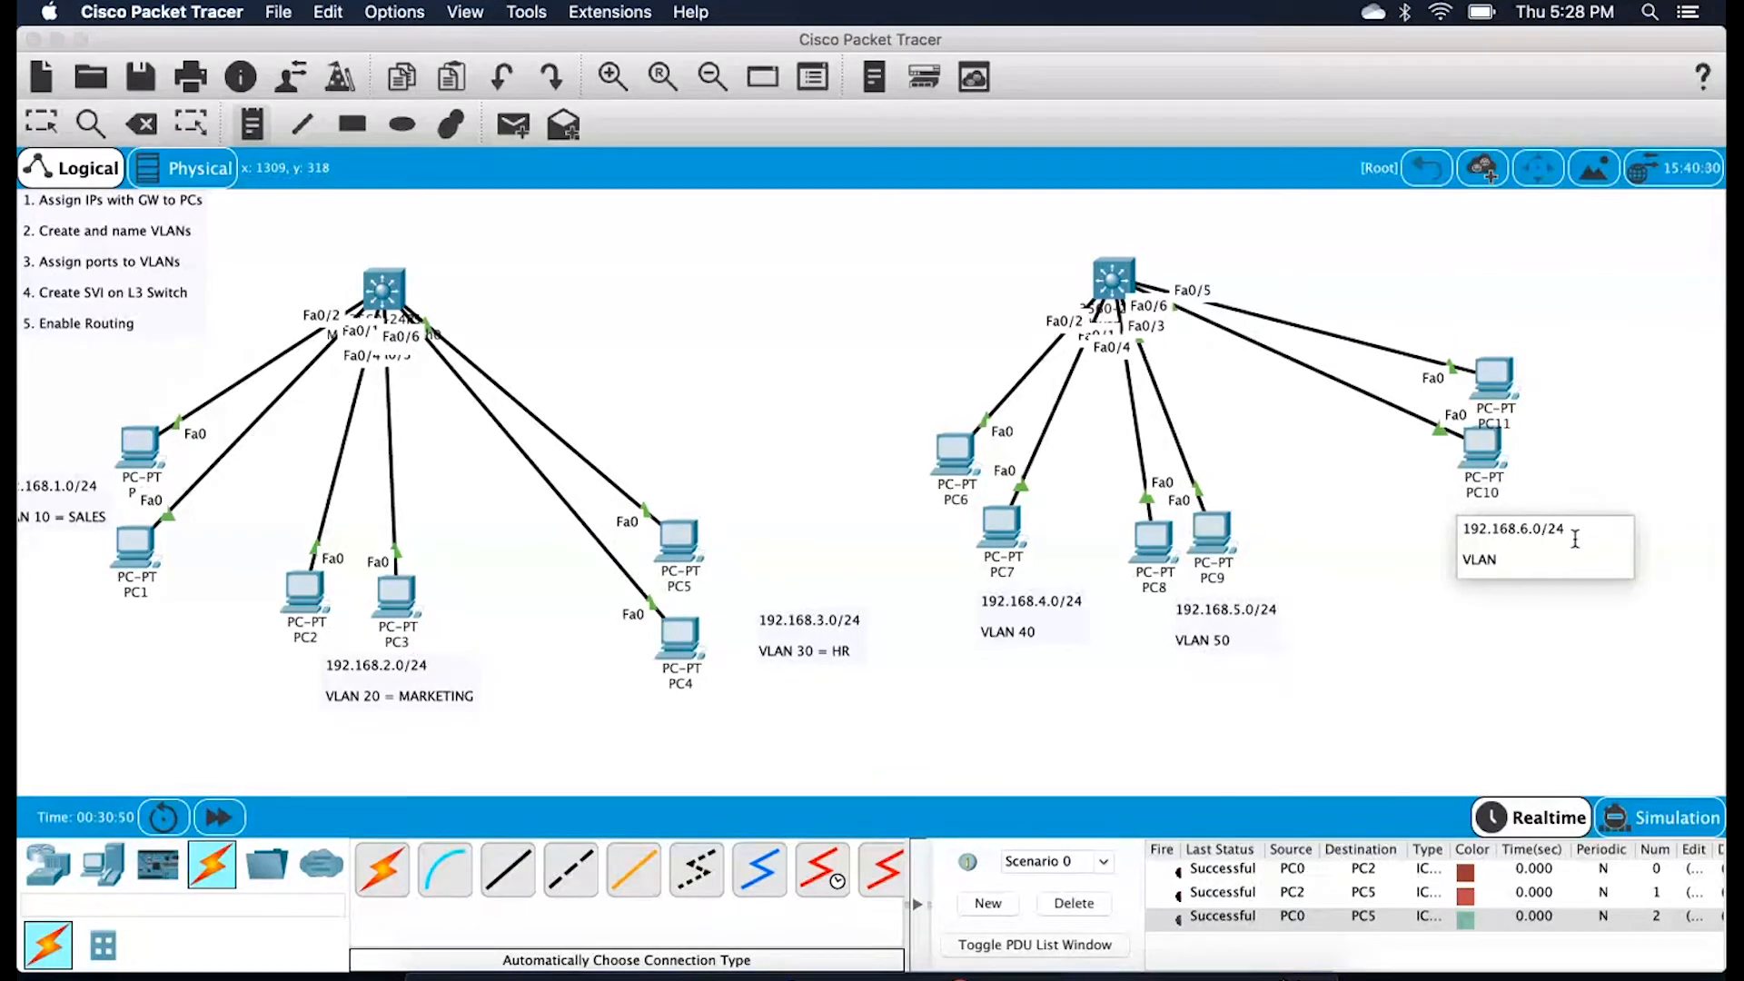
{"action": "type", "text": "60"}
{"action": "left_click", "coordinate": [1559, 654]}
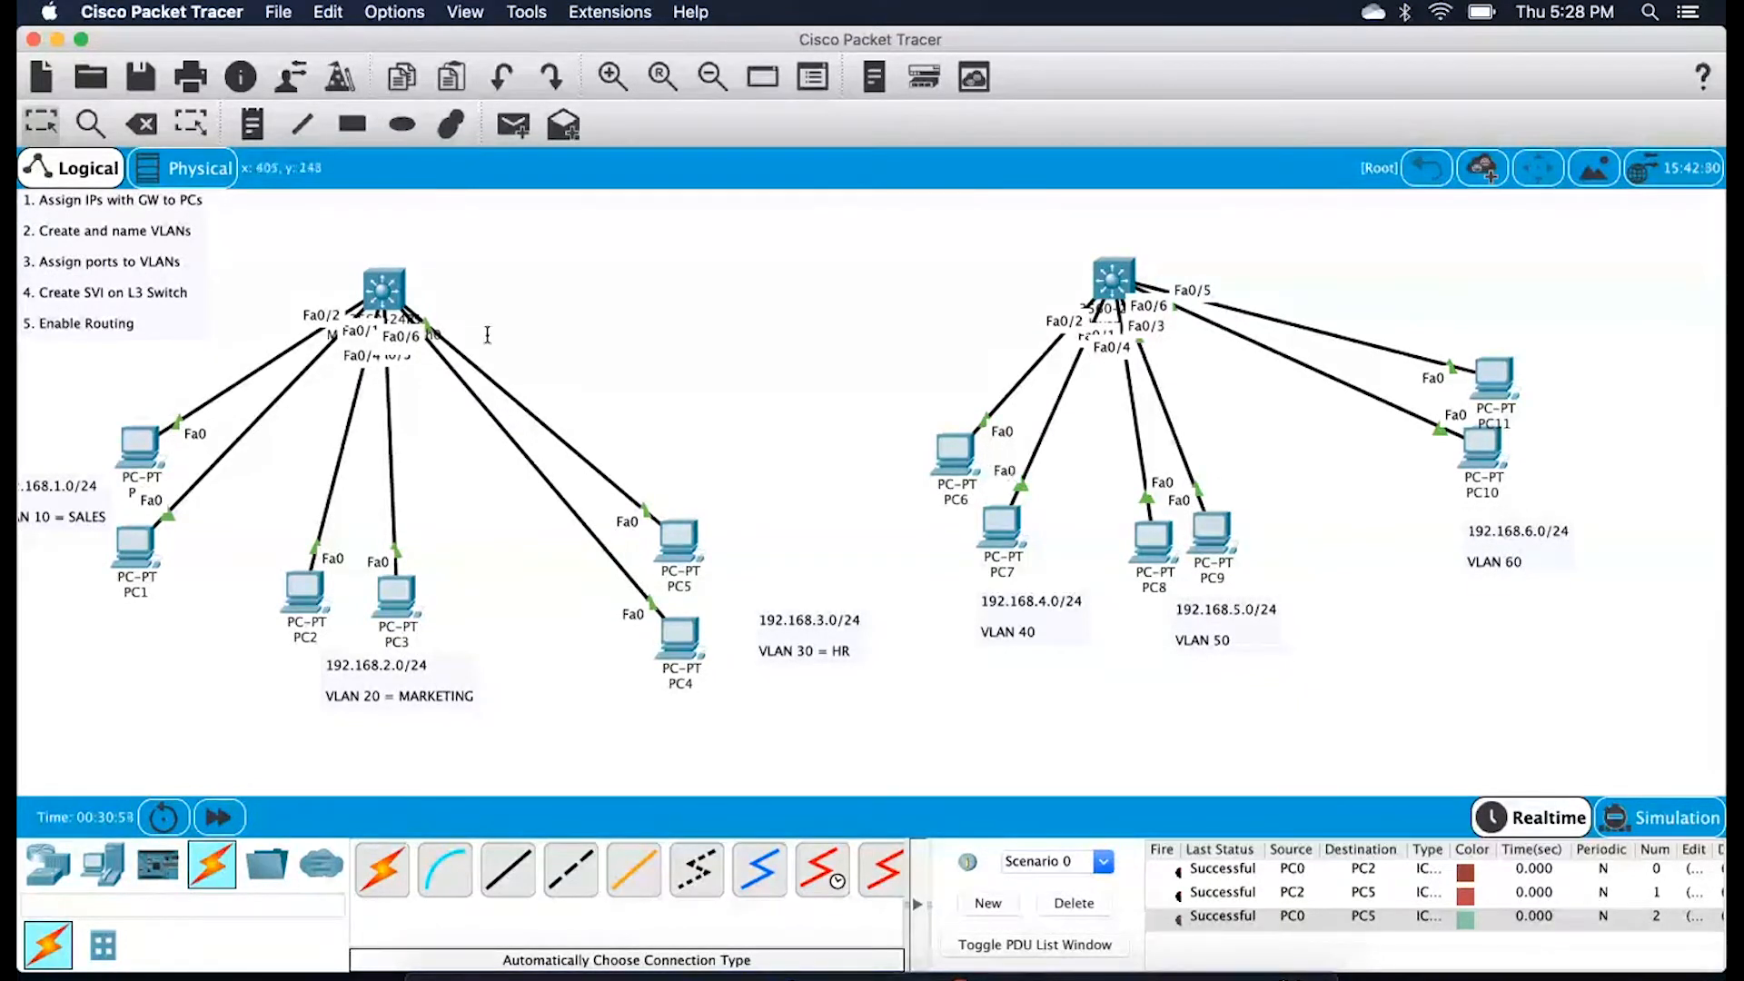
Link the new multilayer switch to the original multilayer switch using the automatic connection type
{"action": "key", "text": "n"}
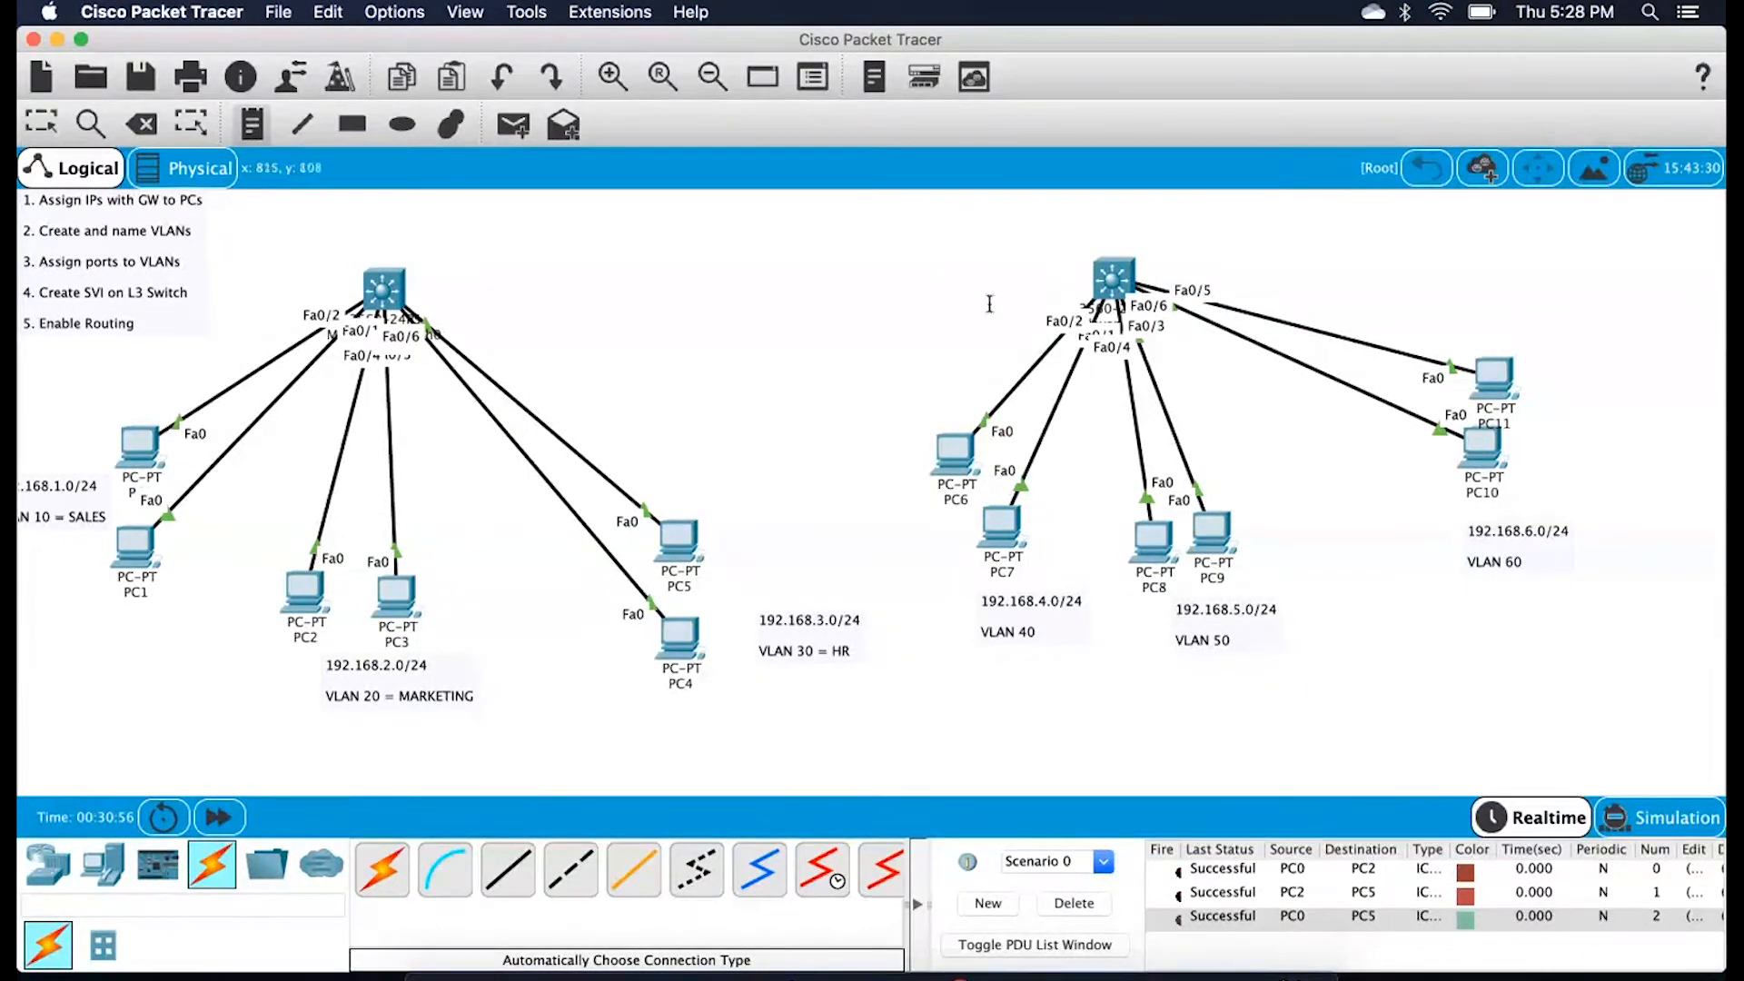
{"action": "left_click", "coordinate": [370, 870]}
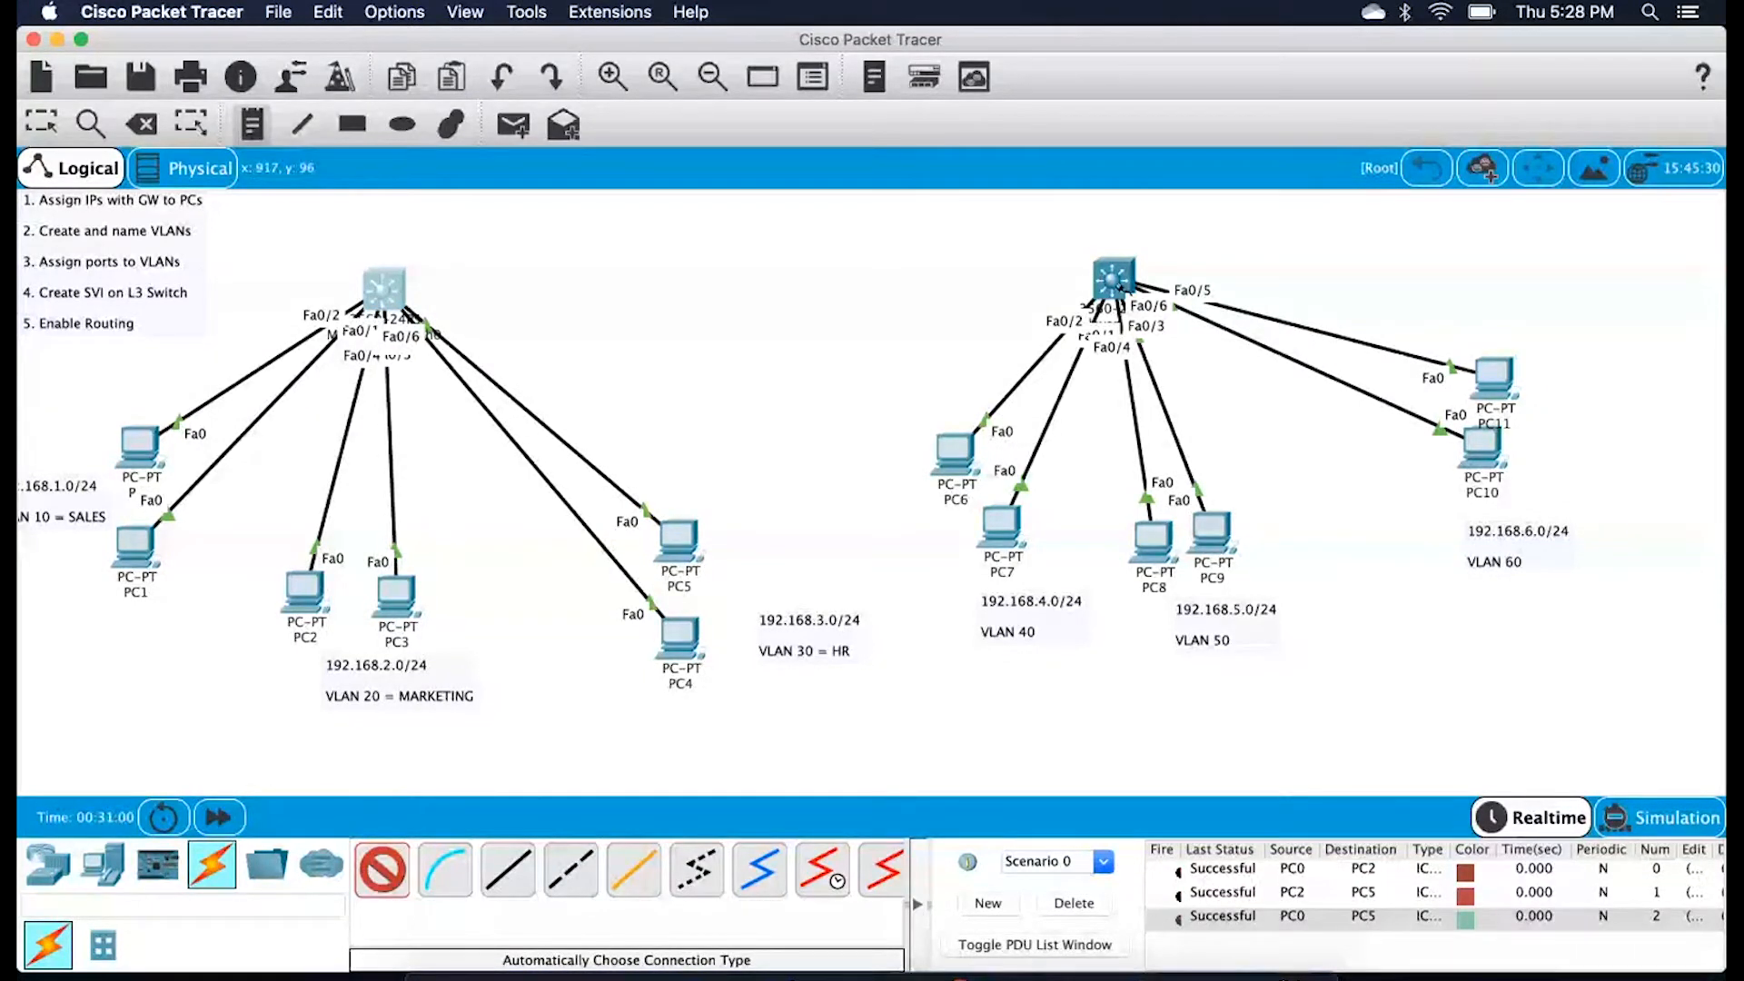
{"action": "left_click", "coordinate": [1114, 279]}
{"action": "left_click", "coordinate": [382, 289]}
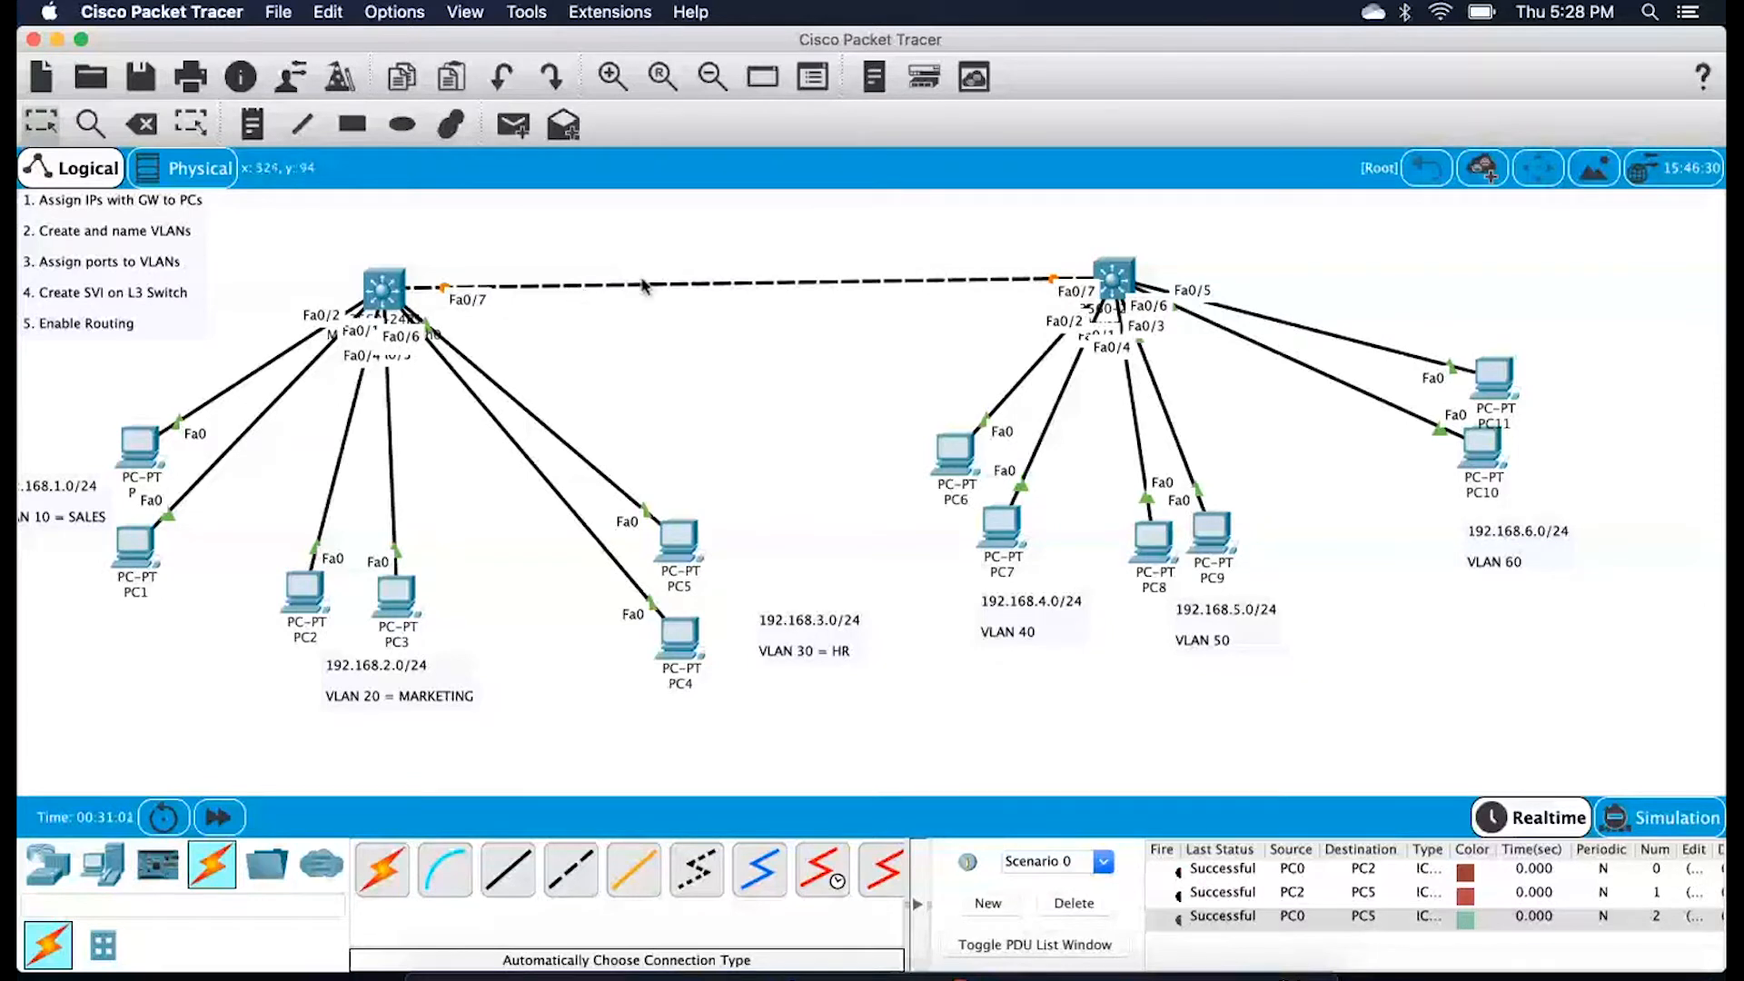
{"action": "scroll", "coordinate": [39, 438], "scroll_direction": "up", "scroll_amount": 1}
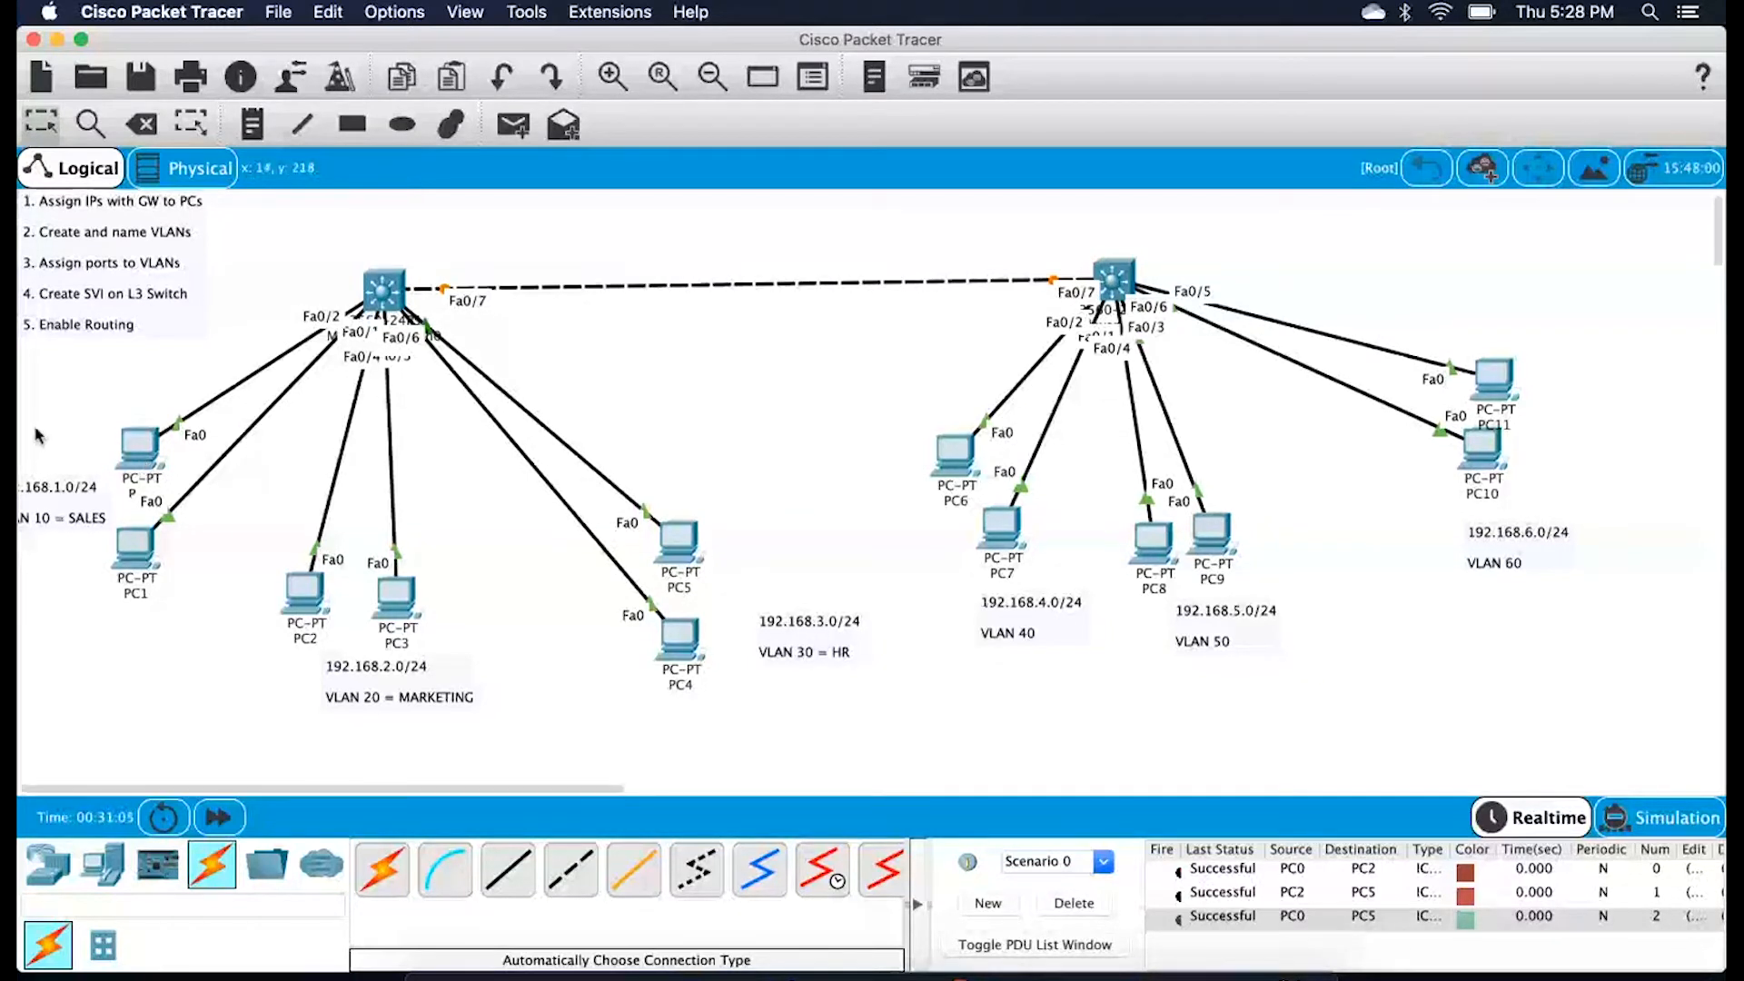
{"action": "left_click_drag", "start_coordinate": [39, 438], "coordinate": [145, 529]}
{"action": "left_click_drag", "start_coordinate": [914, 423], "coordinate": [1018, 536]}
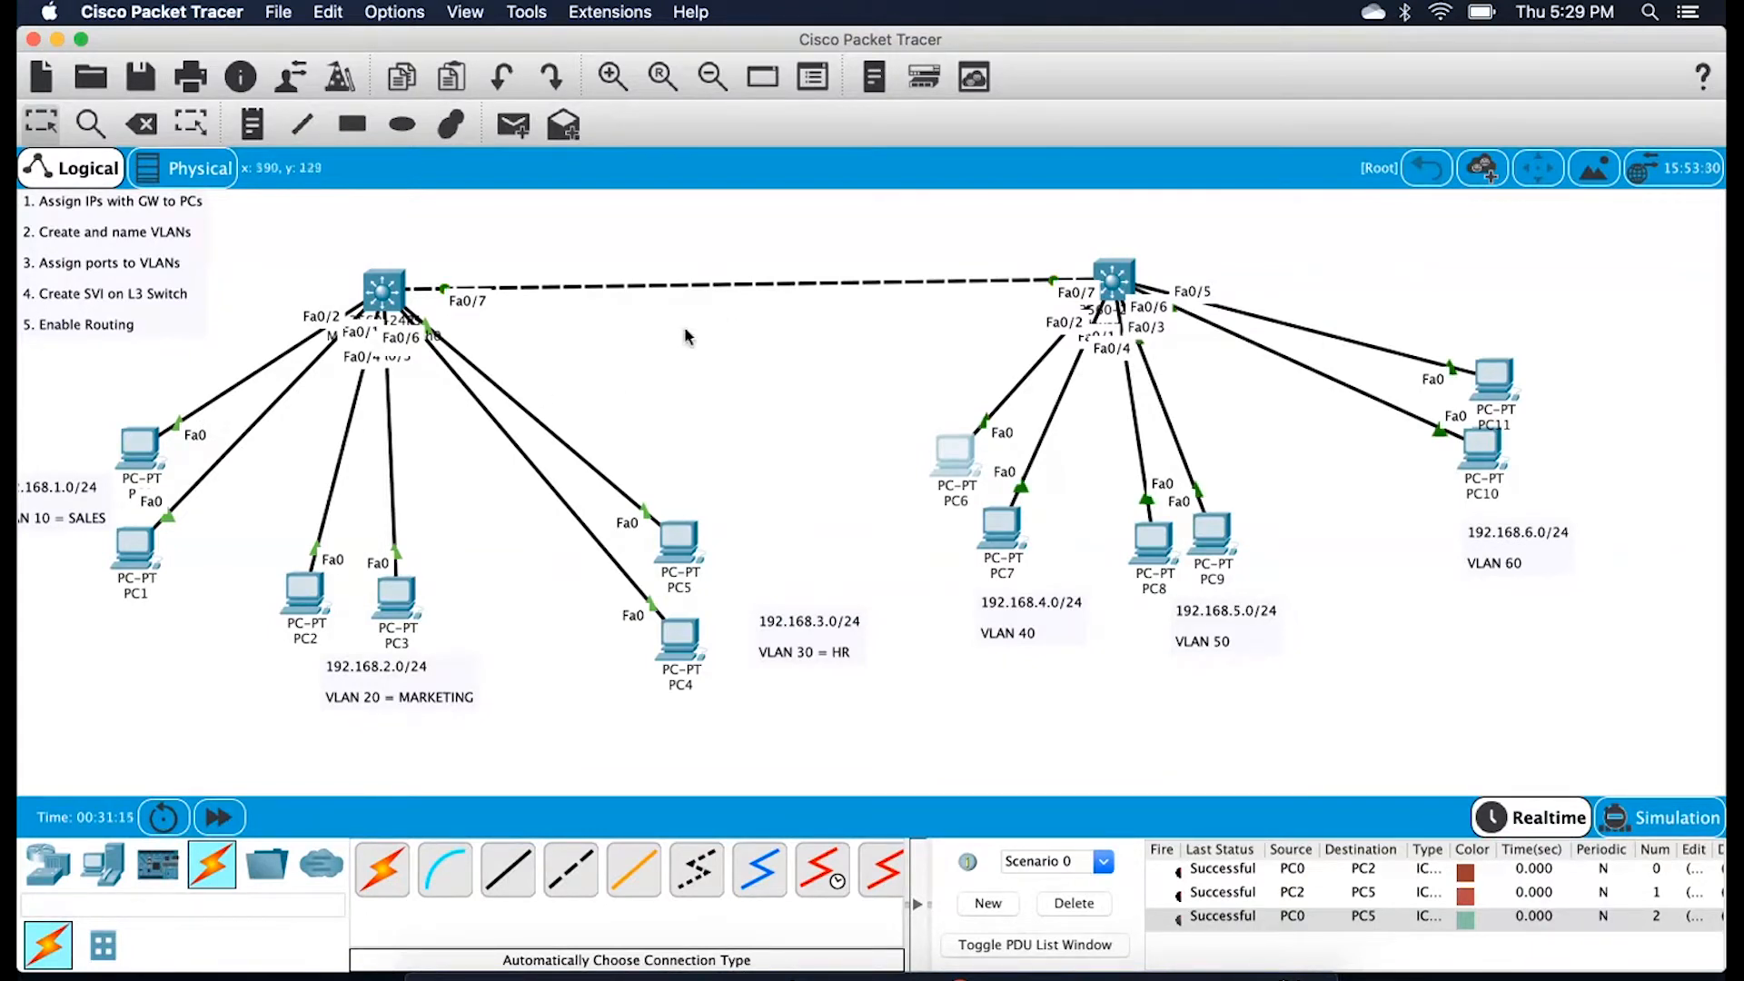
{"action": "scroll", "coordinate": [327, 406], "scroll_direction": "up", "scroll_amount": 1}
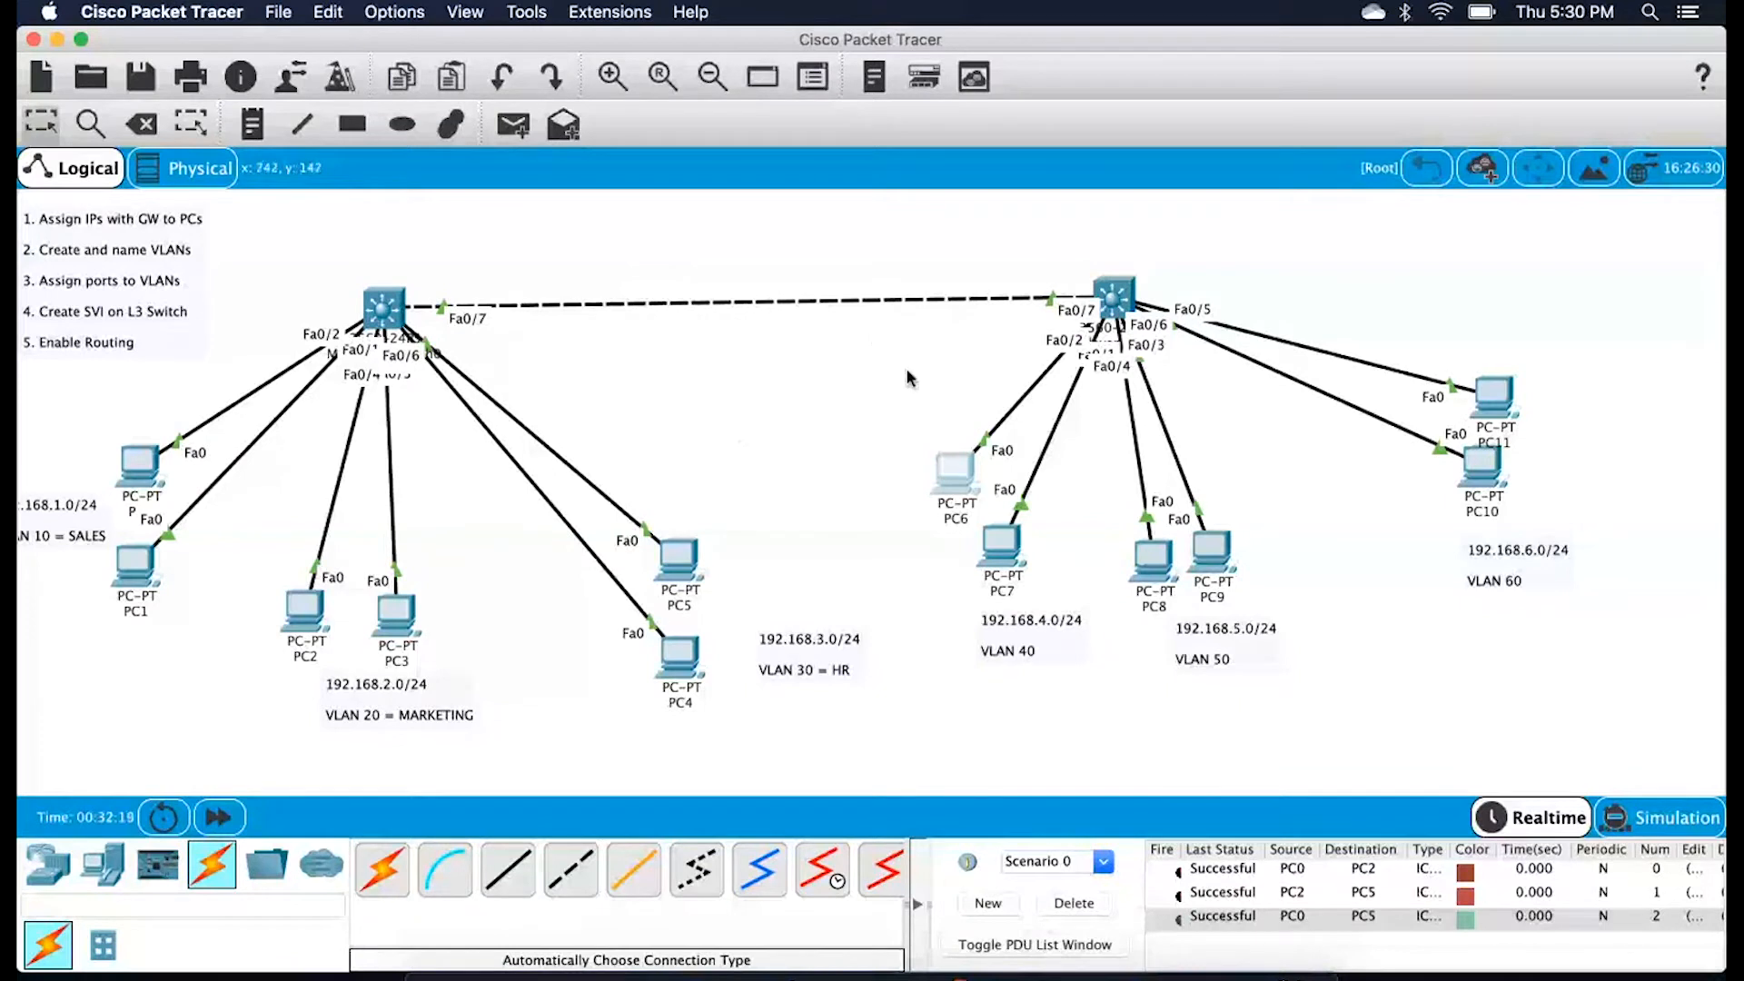
{"action": "left_click_drag", "start_coordinate": [909, 382], "coordinate": [1508, 607]}
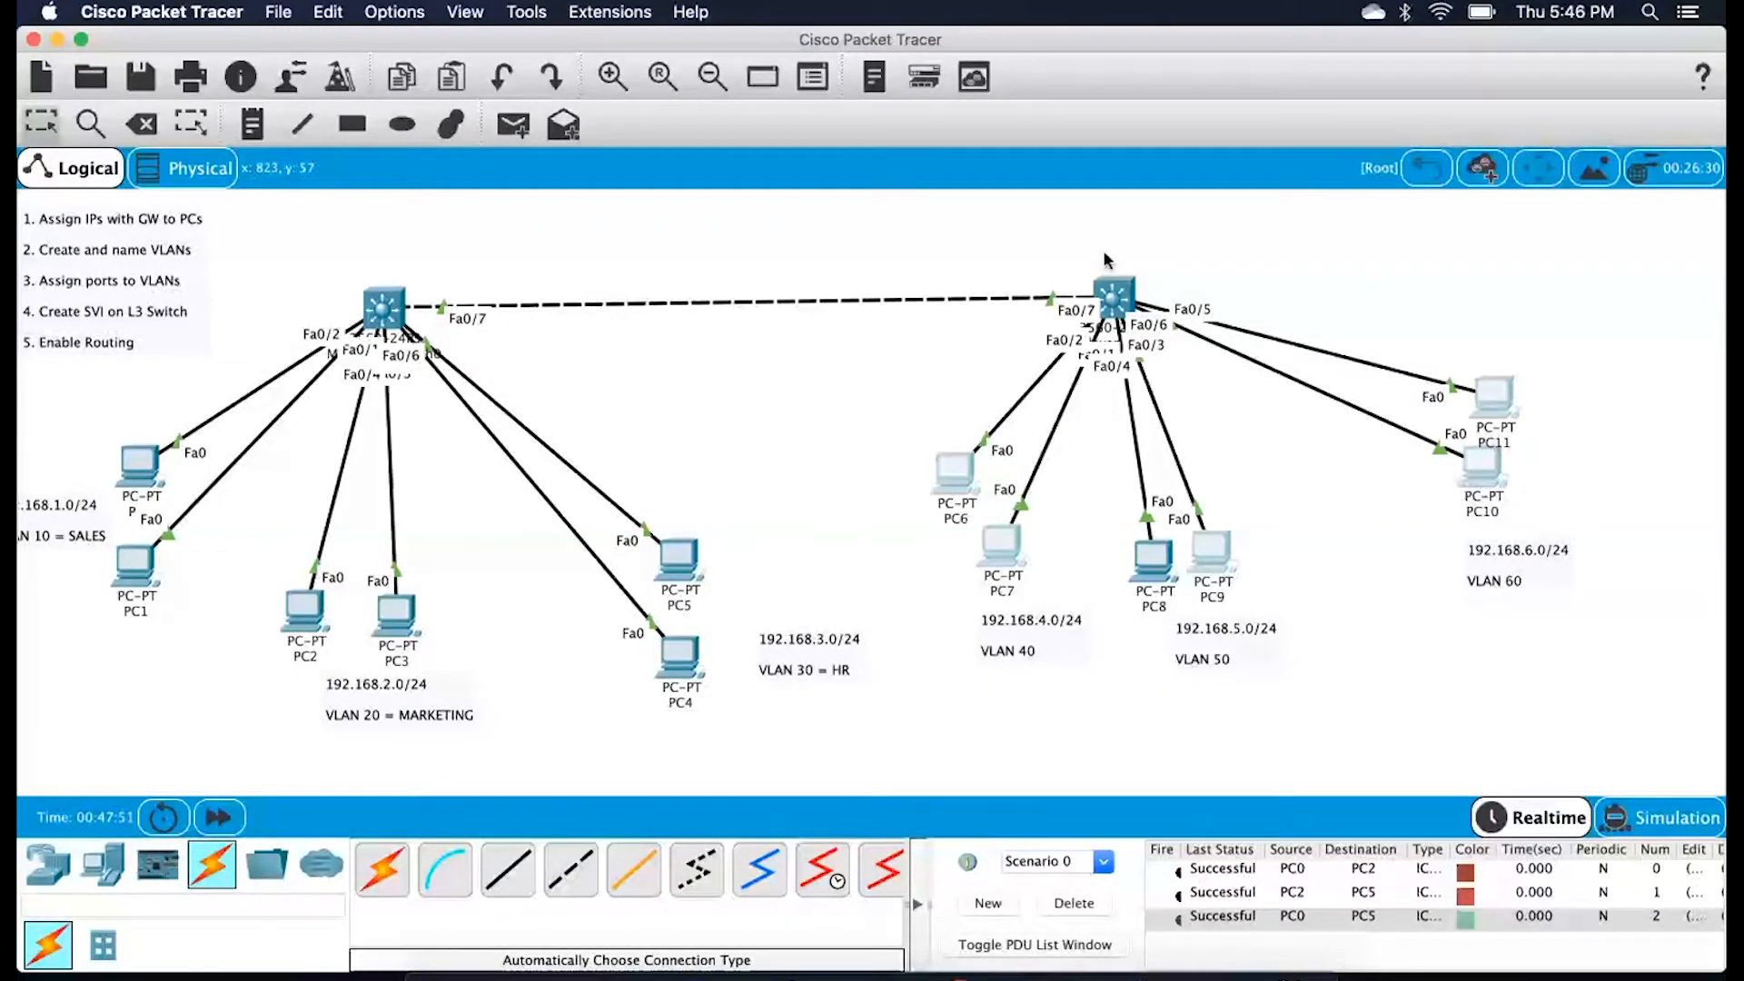
Enter 192.168.4.1 as the static IPv4 address in PC7's IP configuration
{"action": "left_click", "coordinate": [955, 469]}
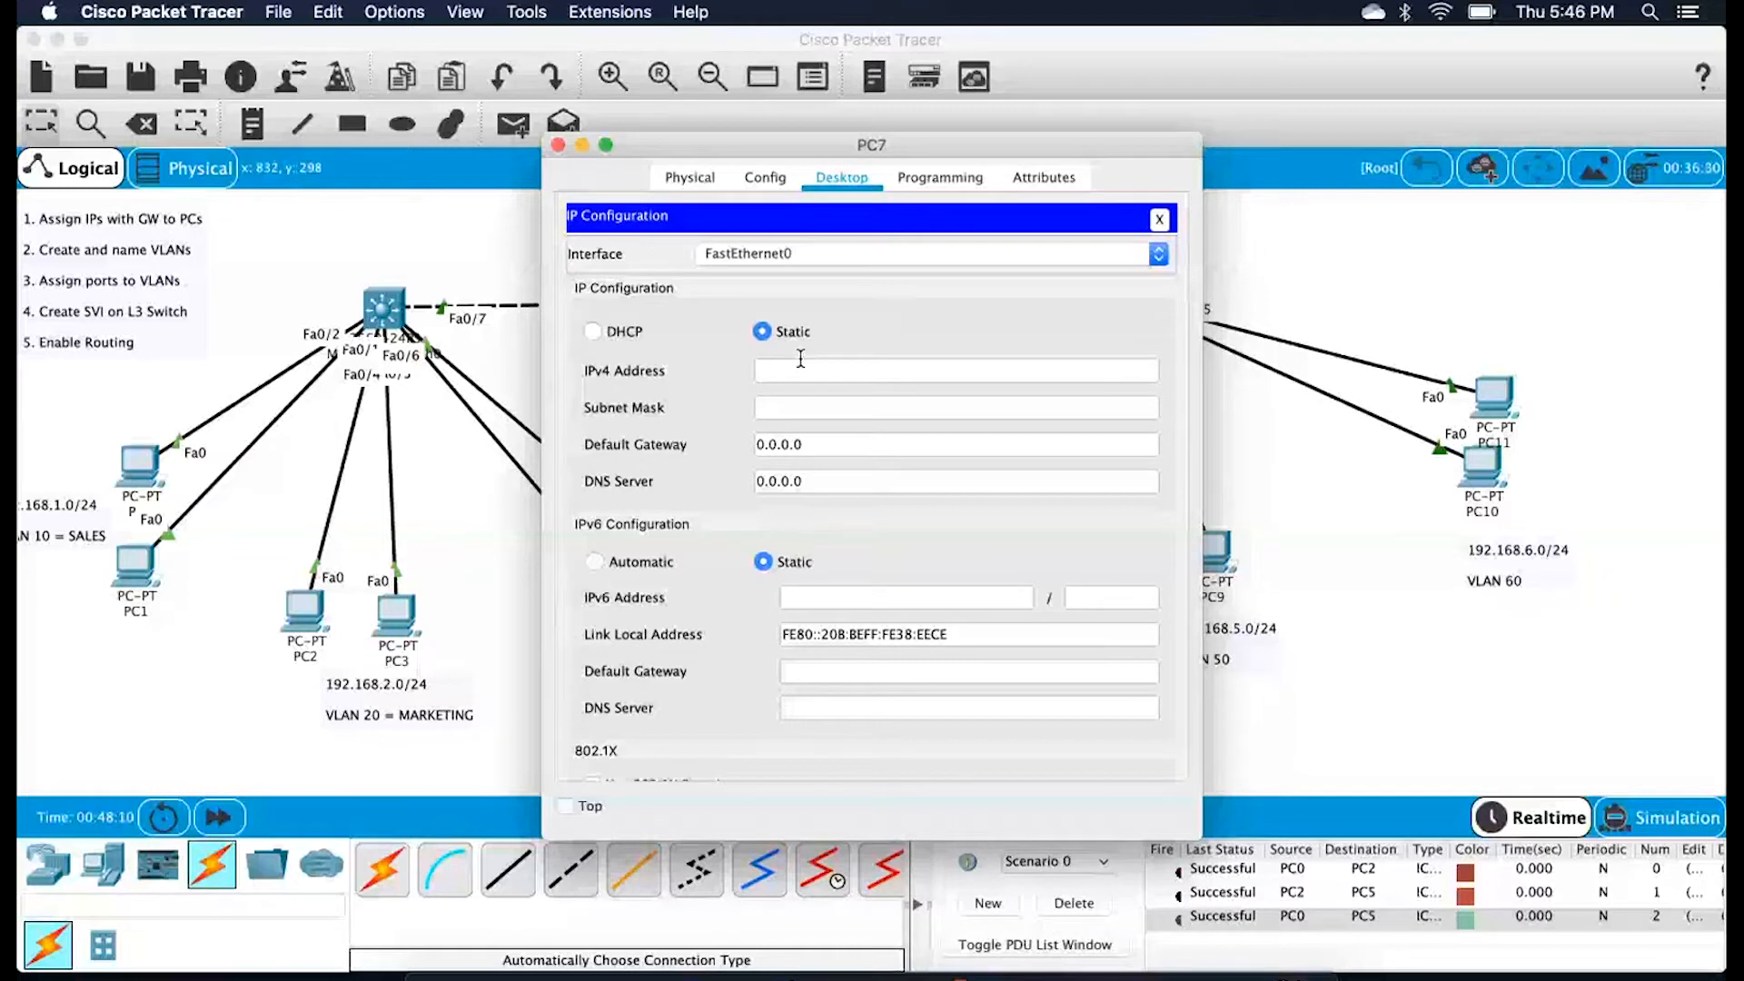
{"action": "left_click", "coordinate": [789, 373]}
{"action": "type", "text": "192.168.4.1"}
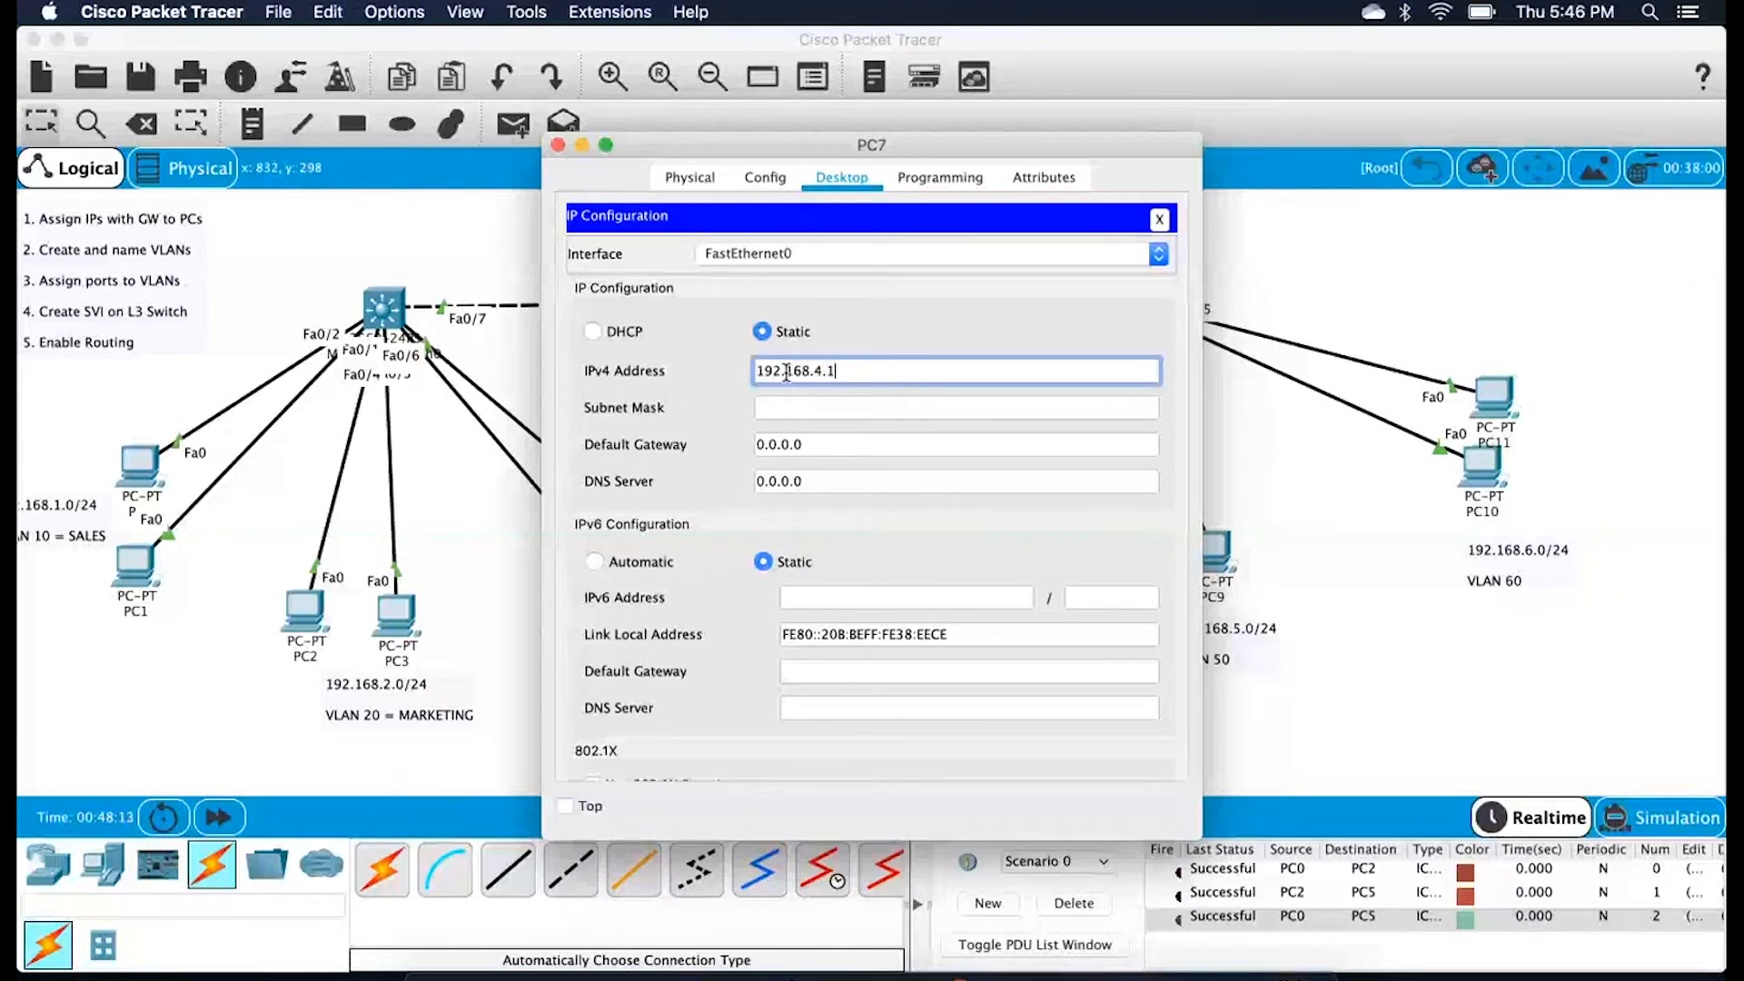
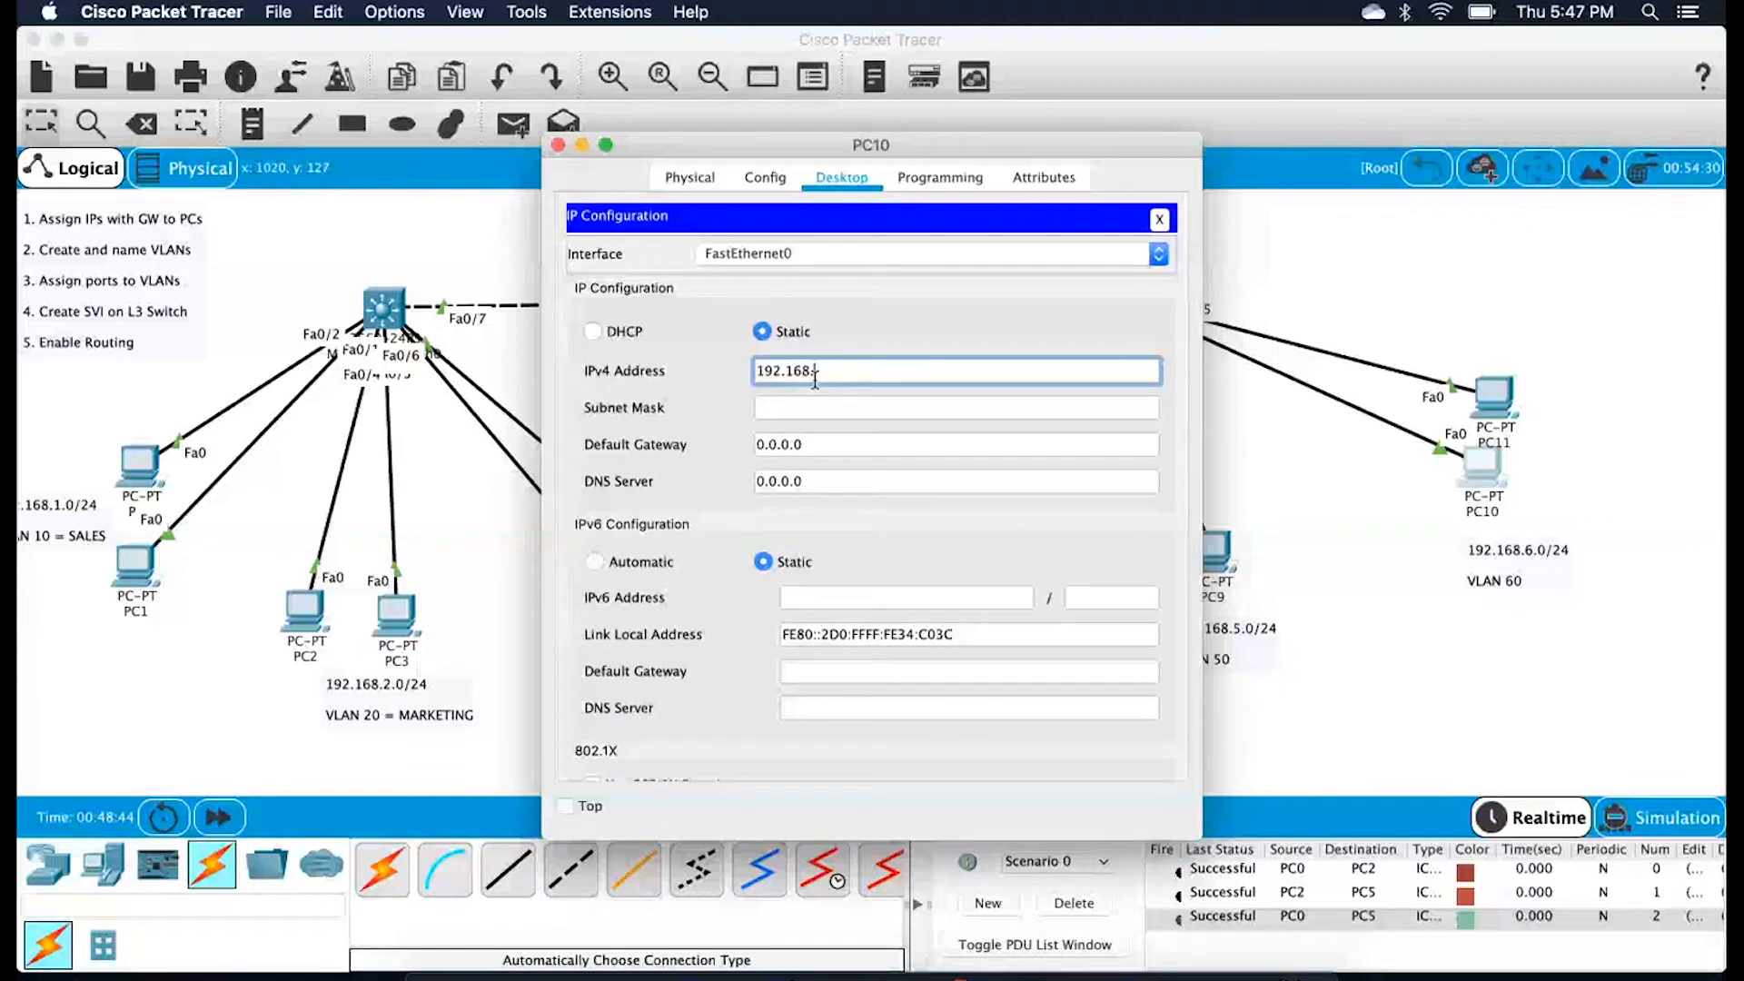
Set PC10's IPv4 address to 192.168.6.2 with subnet mask 255.255.255.0 and default gateway 192.168.6.1
{"action": "type", "text": "6.2"}
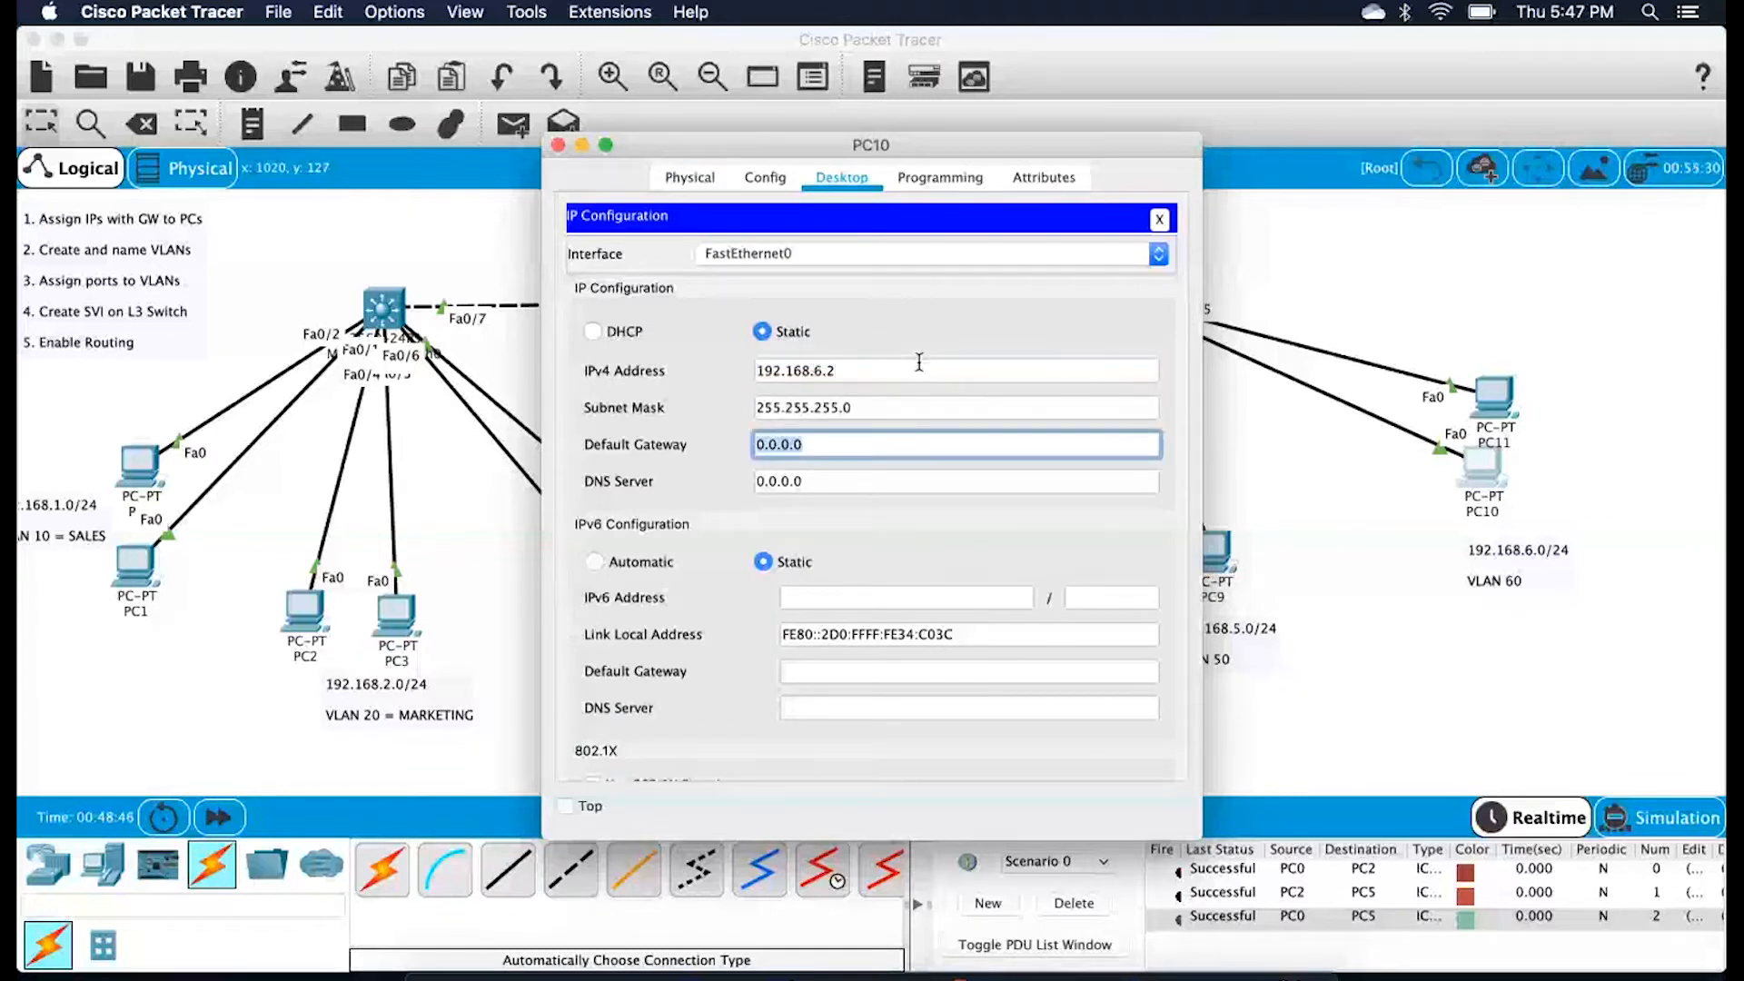
{"action": "type", "text": "192.168.4.1"}
{"action": "key", "text": "BackSpace"}
{"action": "key", "text": "BackSpace"}
{"action": "key", "text": "BackSpace"}
{"action": "type", "text": "6.1"}
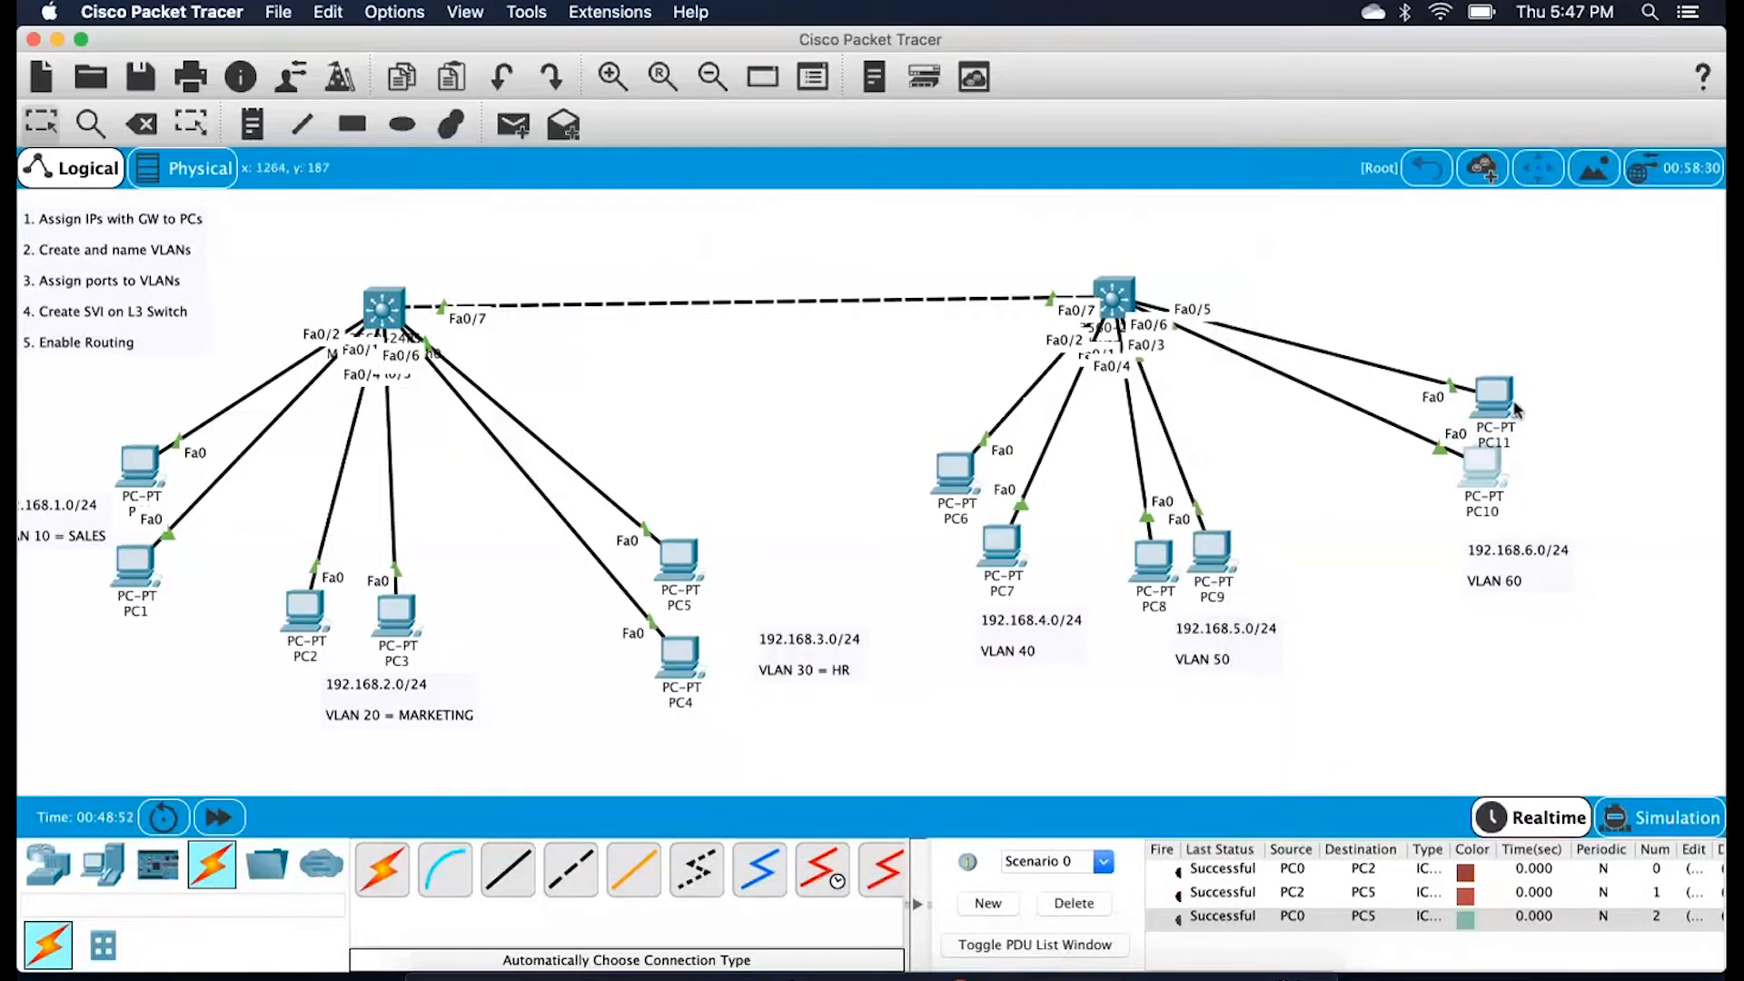
Set PC11's IPv4 address to 192.168.7.2 with subnet mask 255.255.255.0, enter a default gateway beginning 192.168.7, and close its configuration
{"action": "left_click", "coordinate": [1506, 399]}
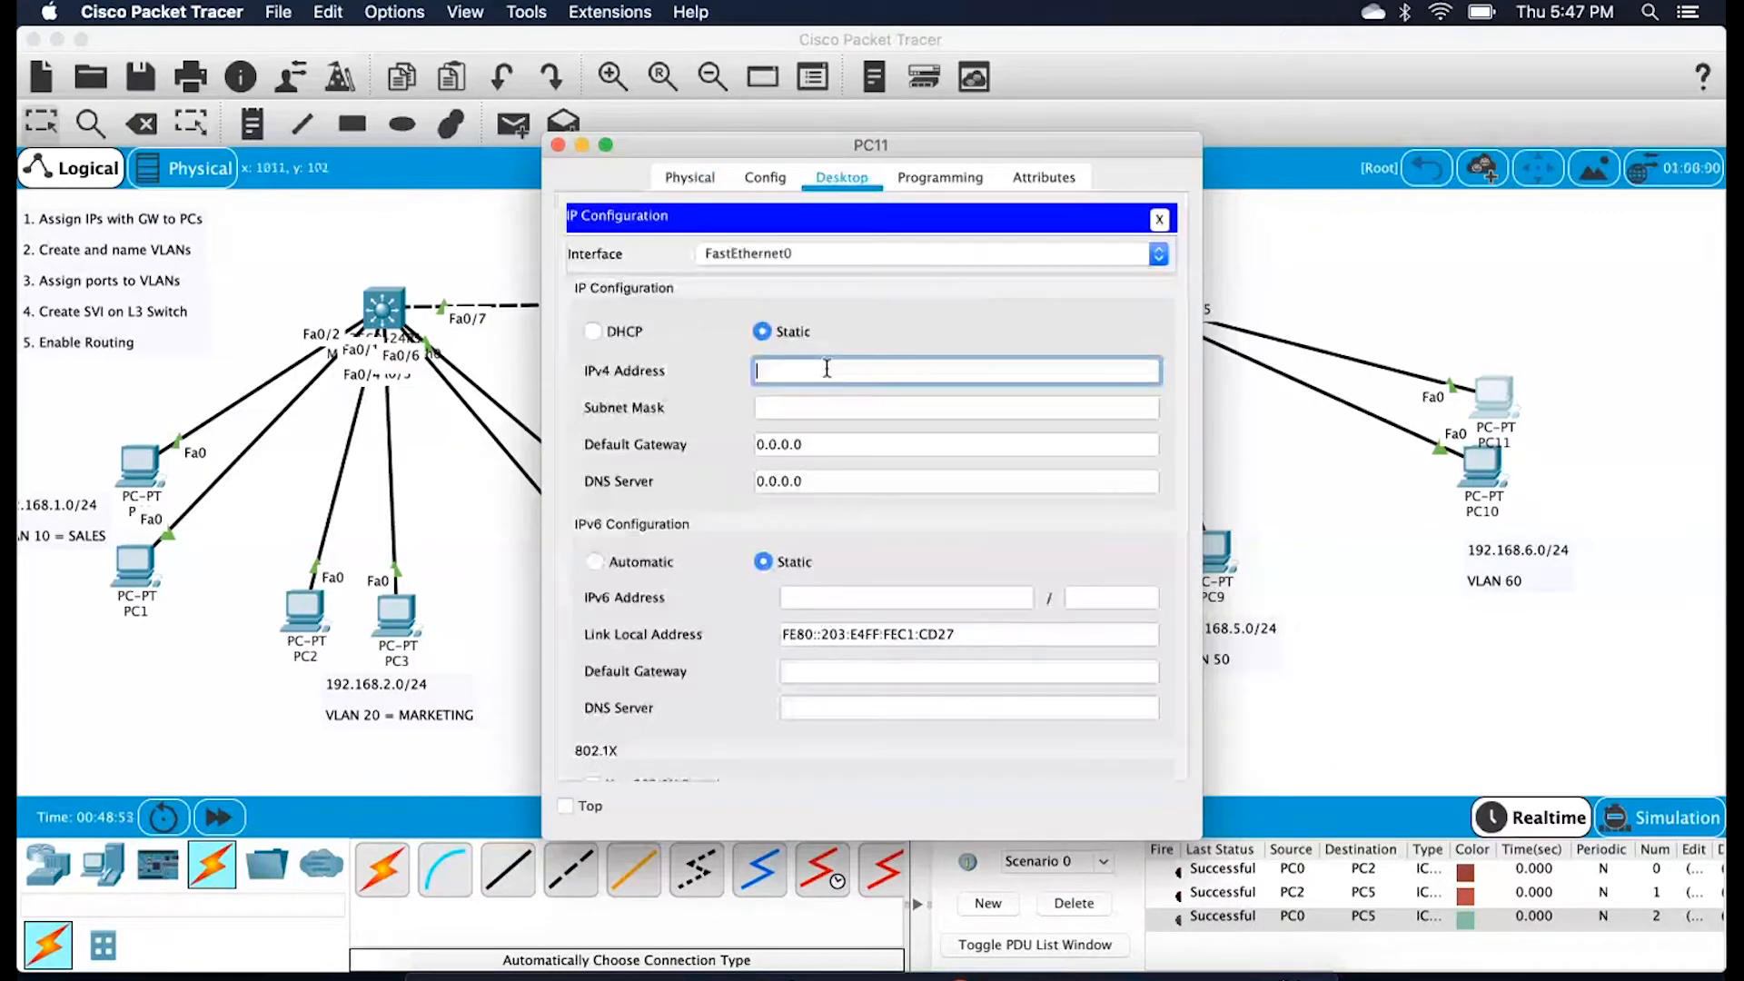
{"action": "type", "text": "192.168."}
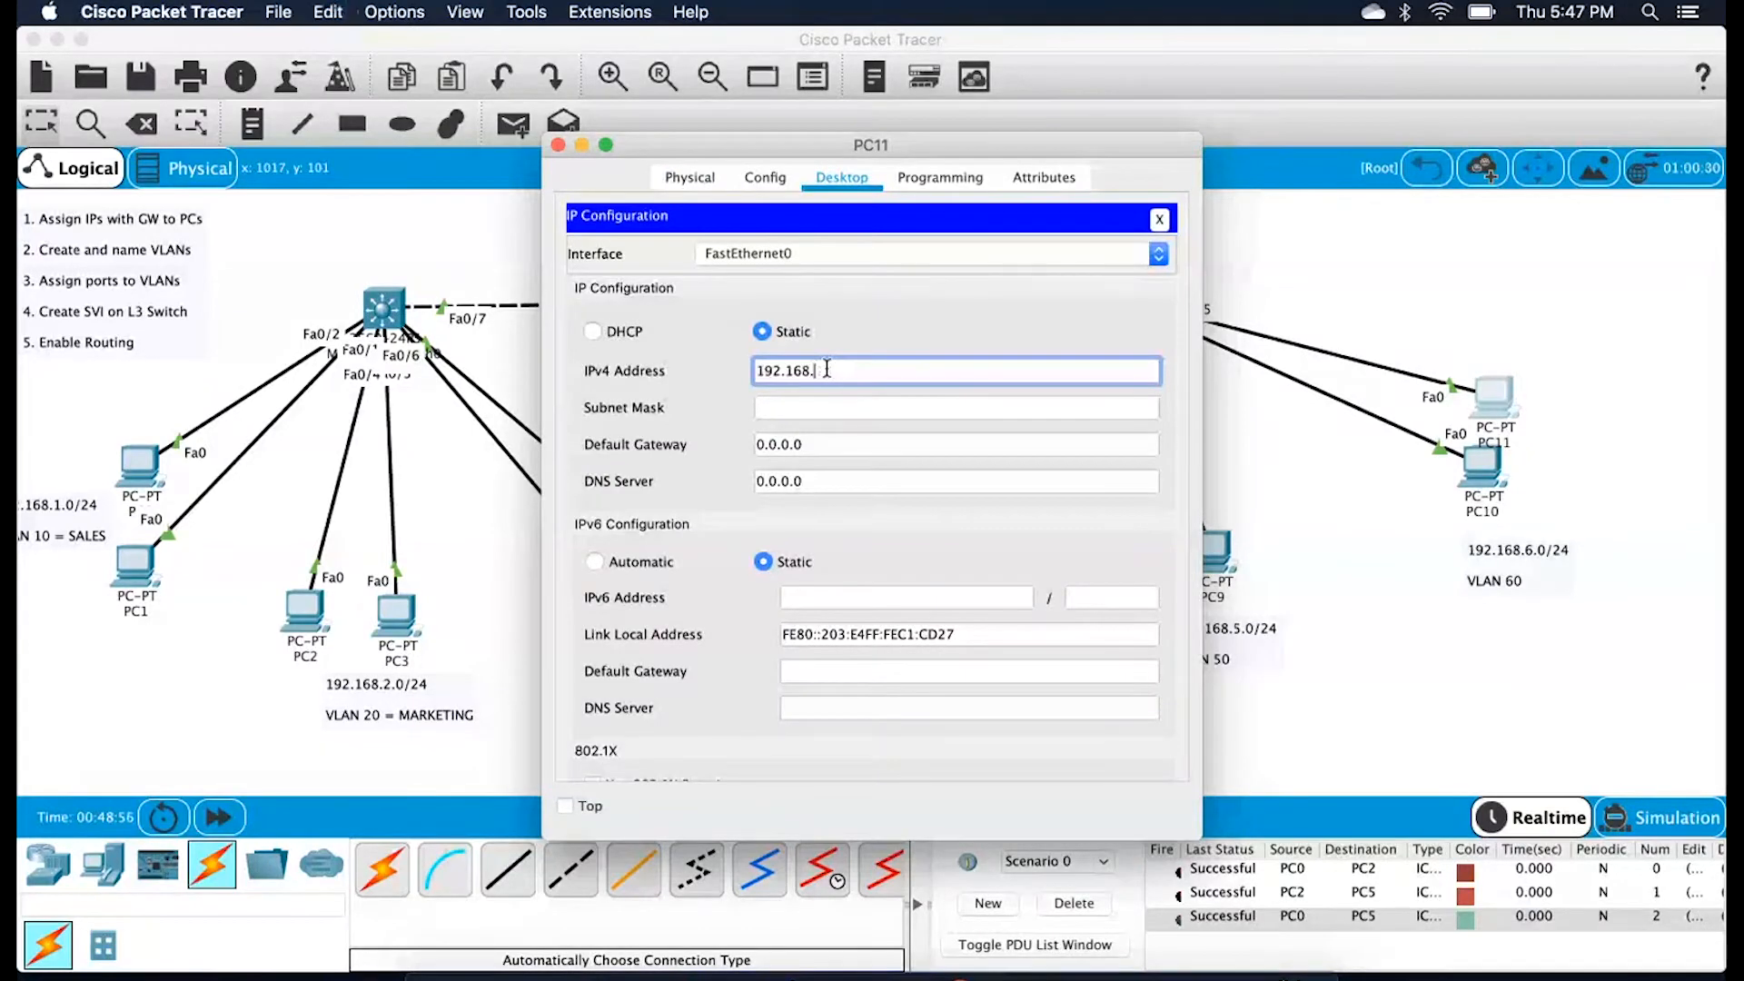
{"action": "type", "text": "7.2"}
{"action": "key", "text": "Tab"}
{"action": "key", "text": "Tab"}
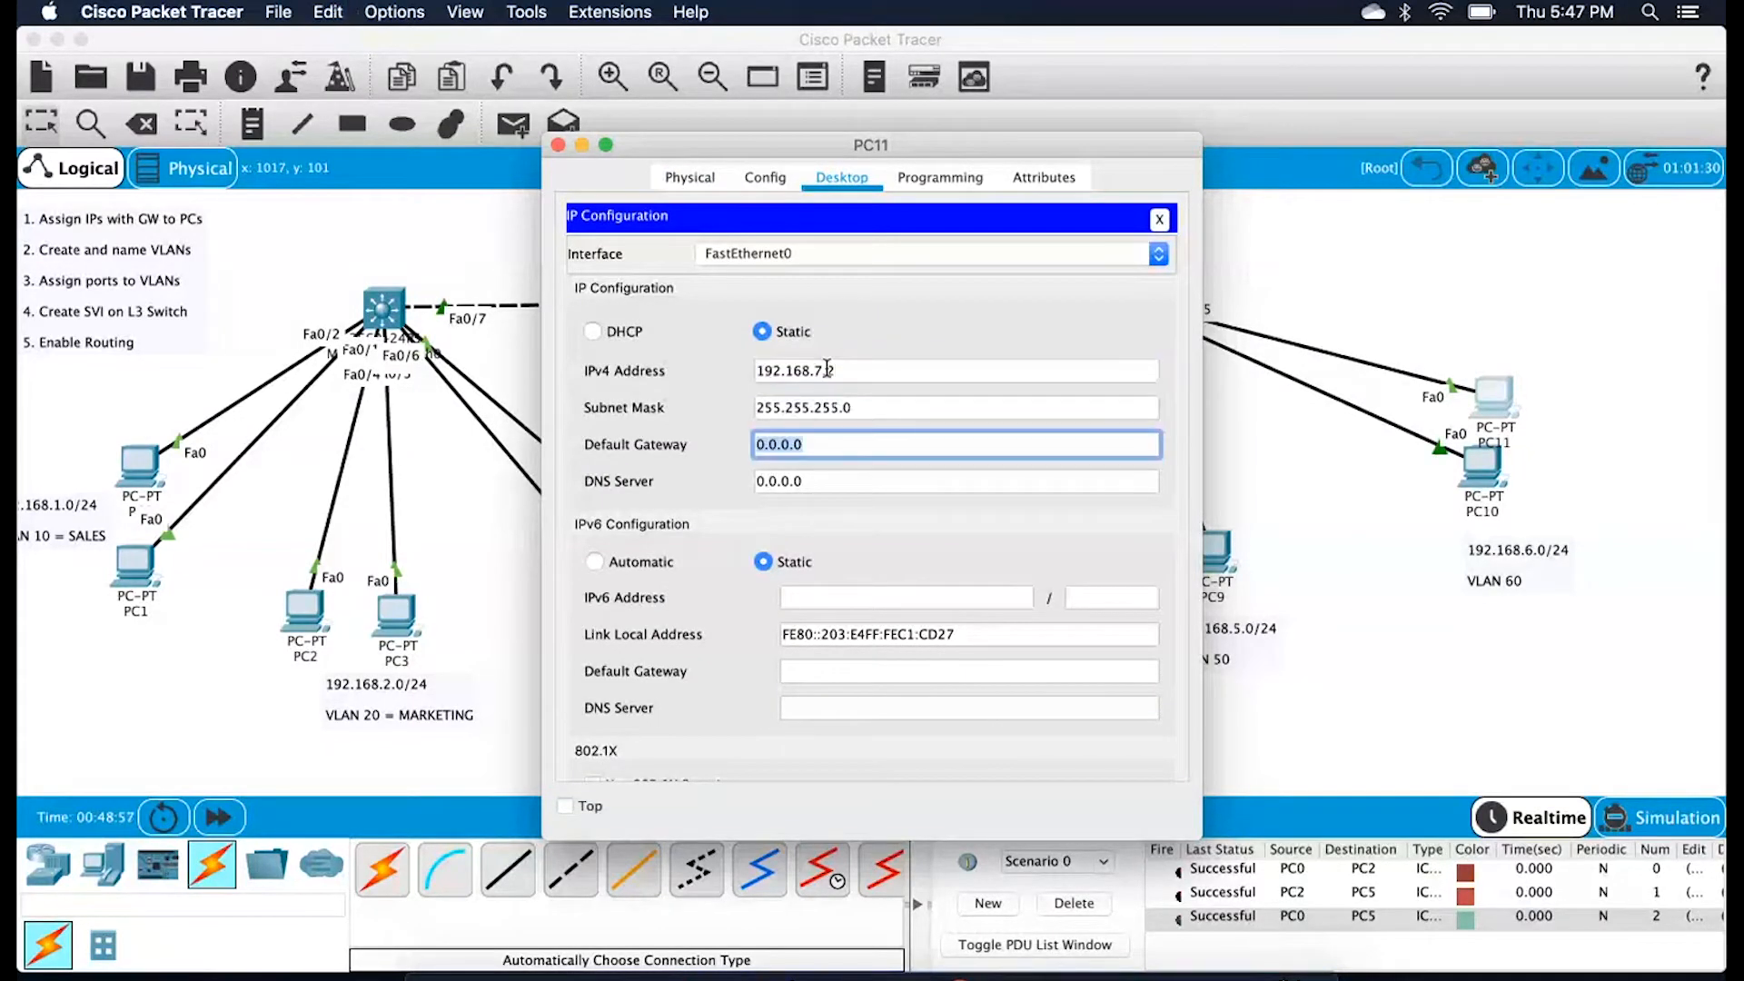
{"action": "type", "text": "192.168.7."}
{"action": "left_click", "coordinate": [558, 145]}
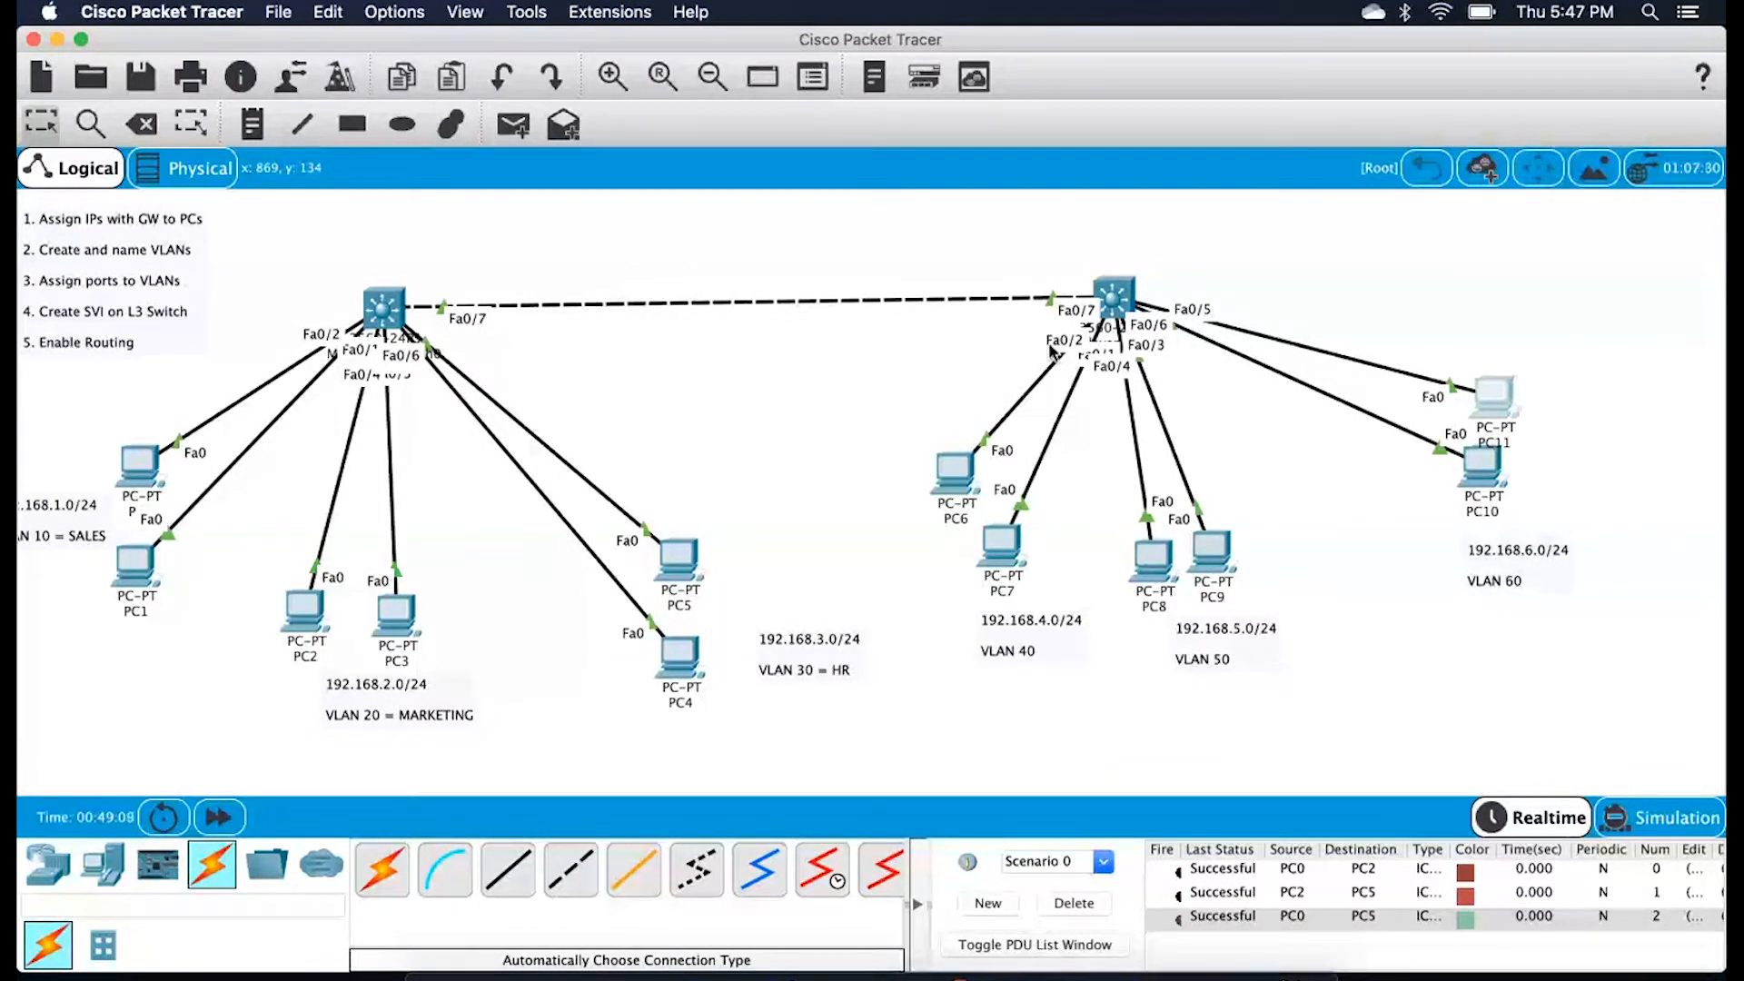
Open the new multilayer switch's command line in a wider window and answer no to the initial configuration dialog
{"action": "left_click", "coordinate": [1137, 288]}
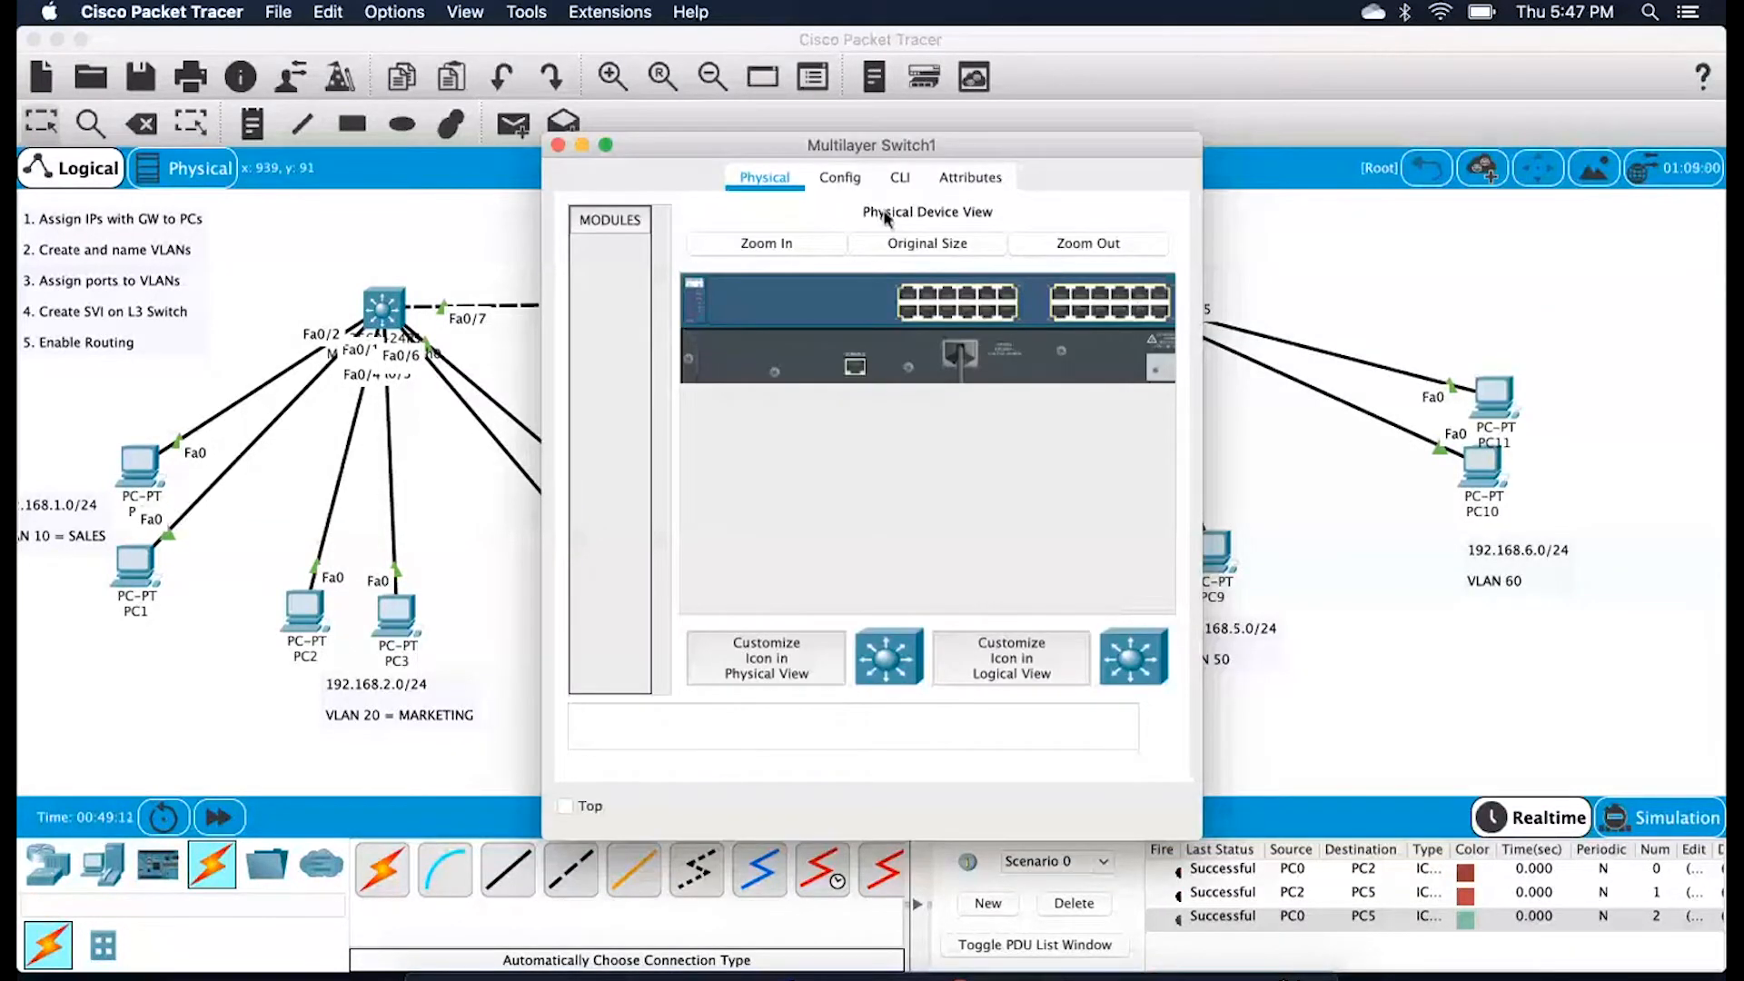
{"action": "left_click", "coordinate": [919, 879]}
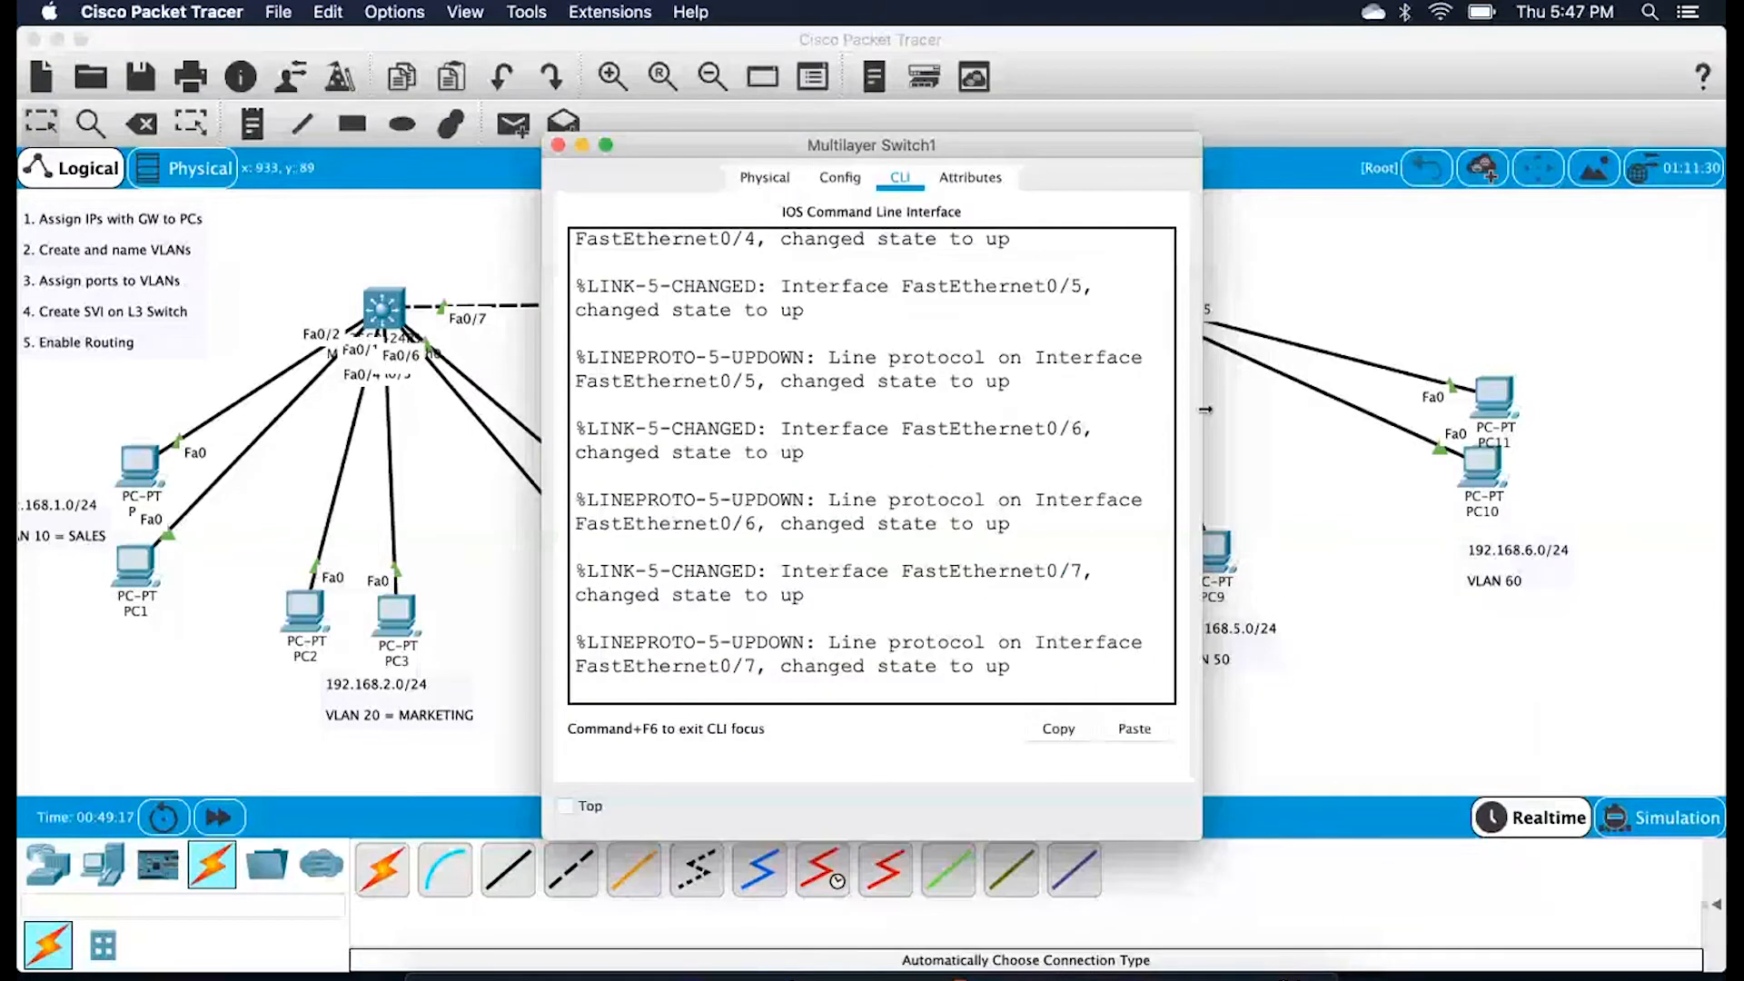
{"action": "left_click_drag", "start_coordinate": [1206, 410], "coordinate": [1494, 410]}
{"action": "key", "text": "Return"}
{"action": "key", "text": "Return"}
{"action": "key", "text": "Return"}
{"action": "type", "text": "no"}
{"action": "key", "text": "Return"}
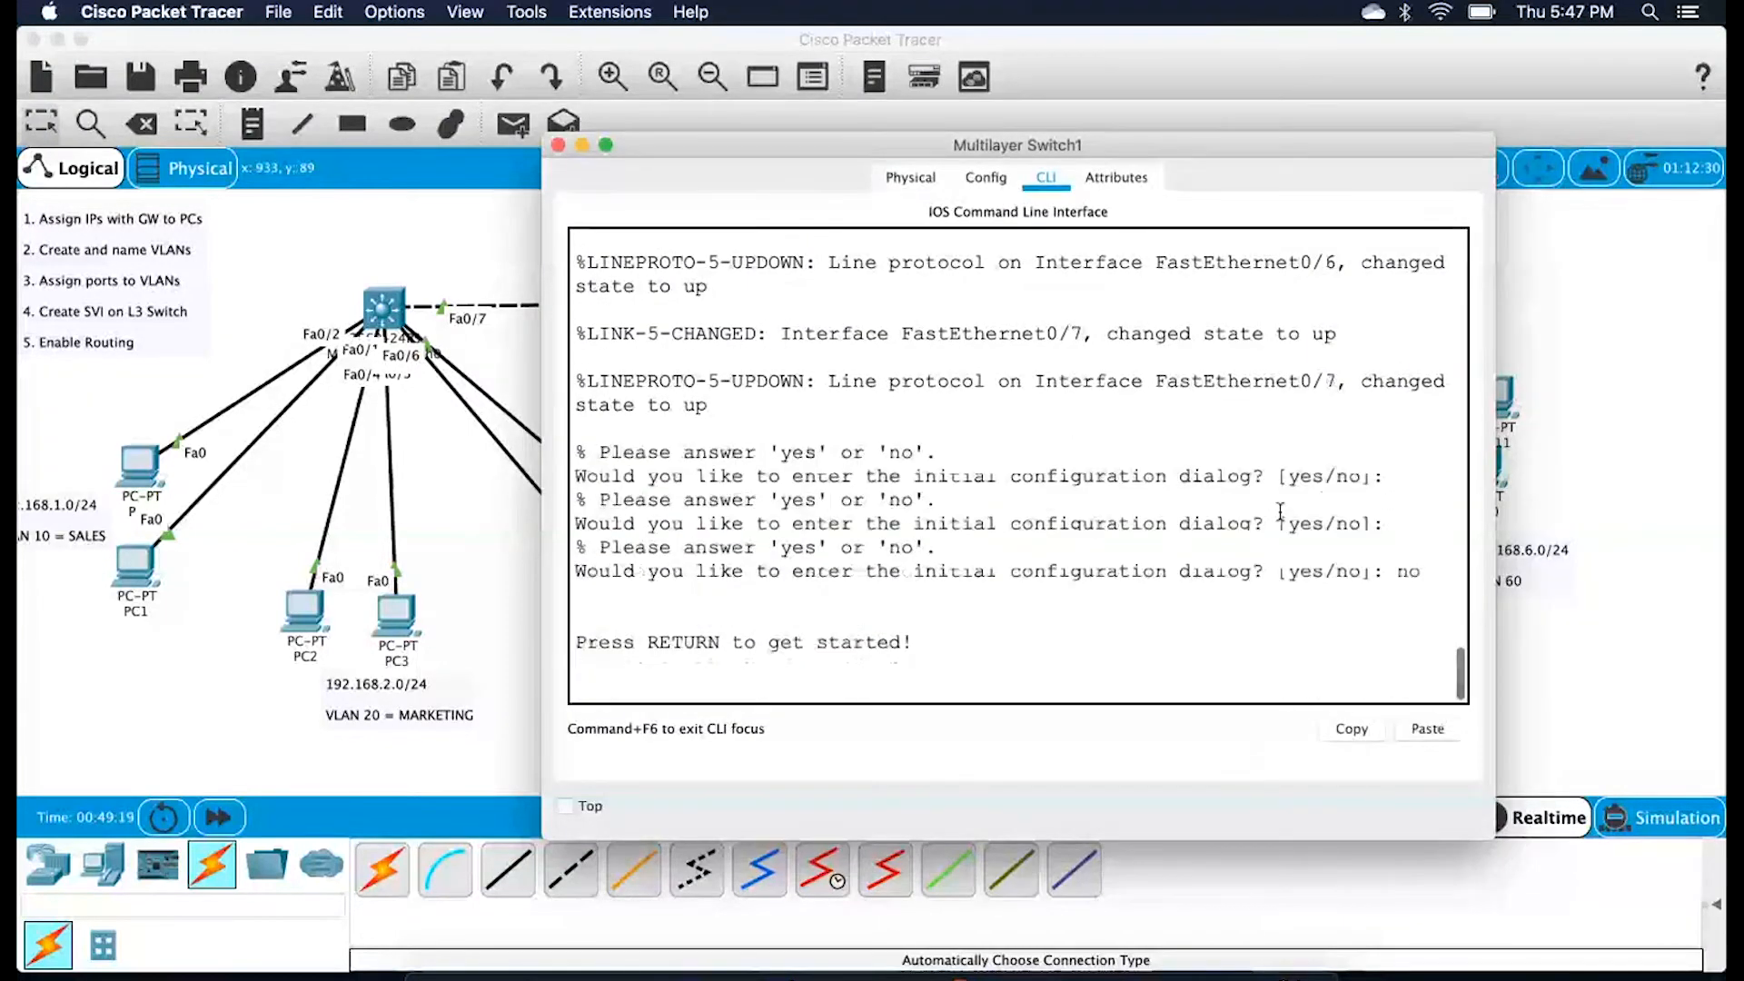
{"action": "key", "text": "Return"}
Enter global configuration mode with enable and conf t, and set the switch's hostname to MLS2
{"action": "type", "text": "enable"}
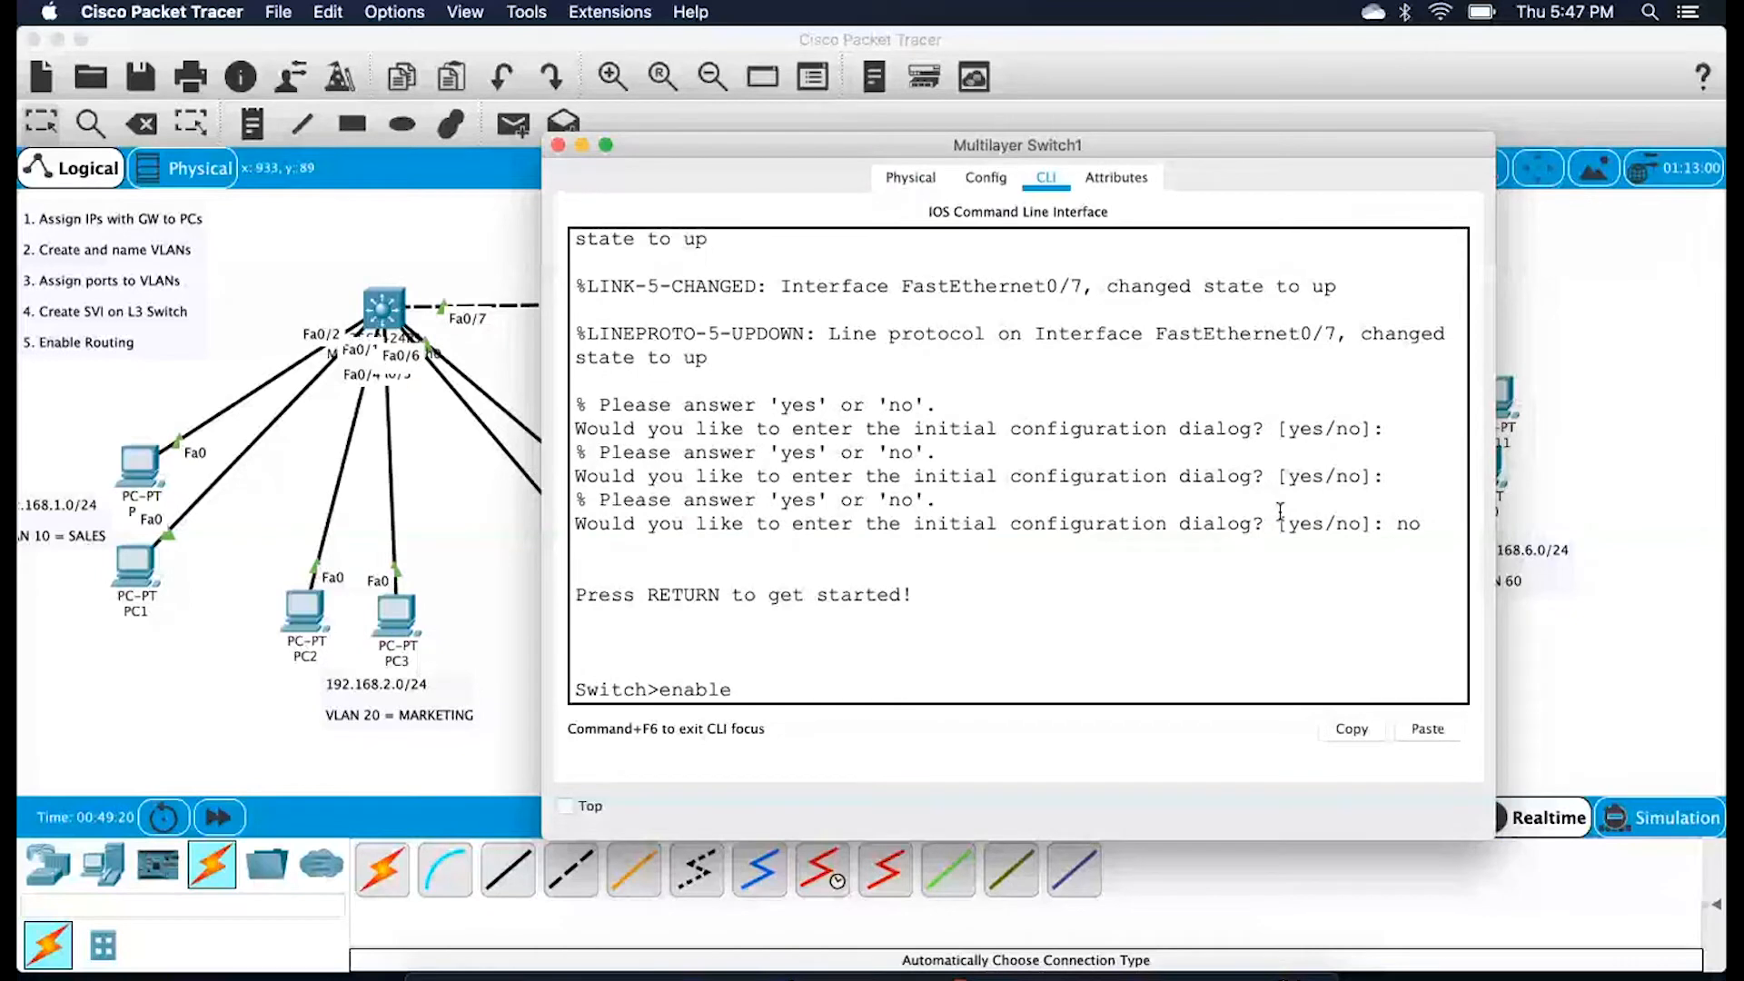
{"action": "key", "text": "Return"}
{"action": "type", "text": "conf t"}
{"action": "key", "text": "Return"}
{"action": "type", "text": "host"}
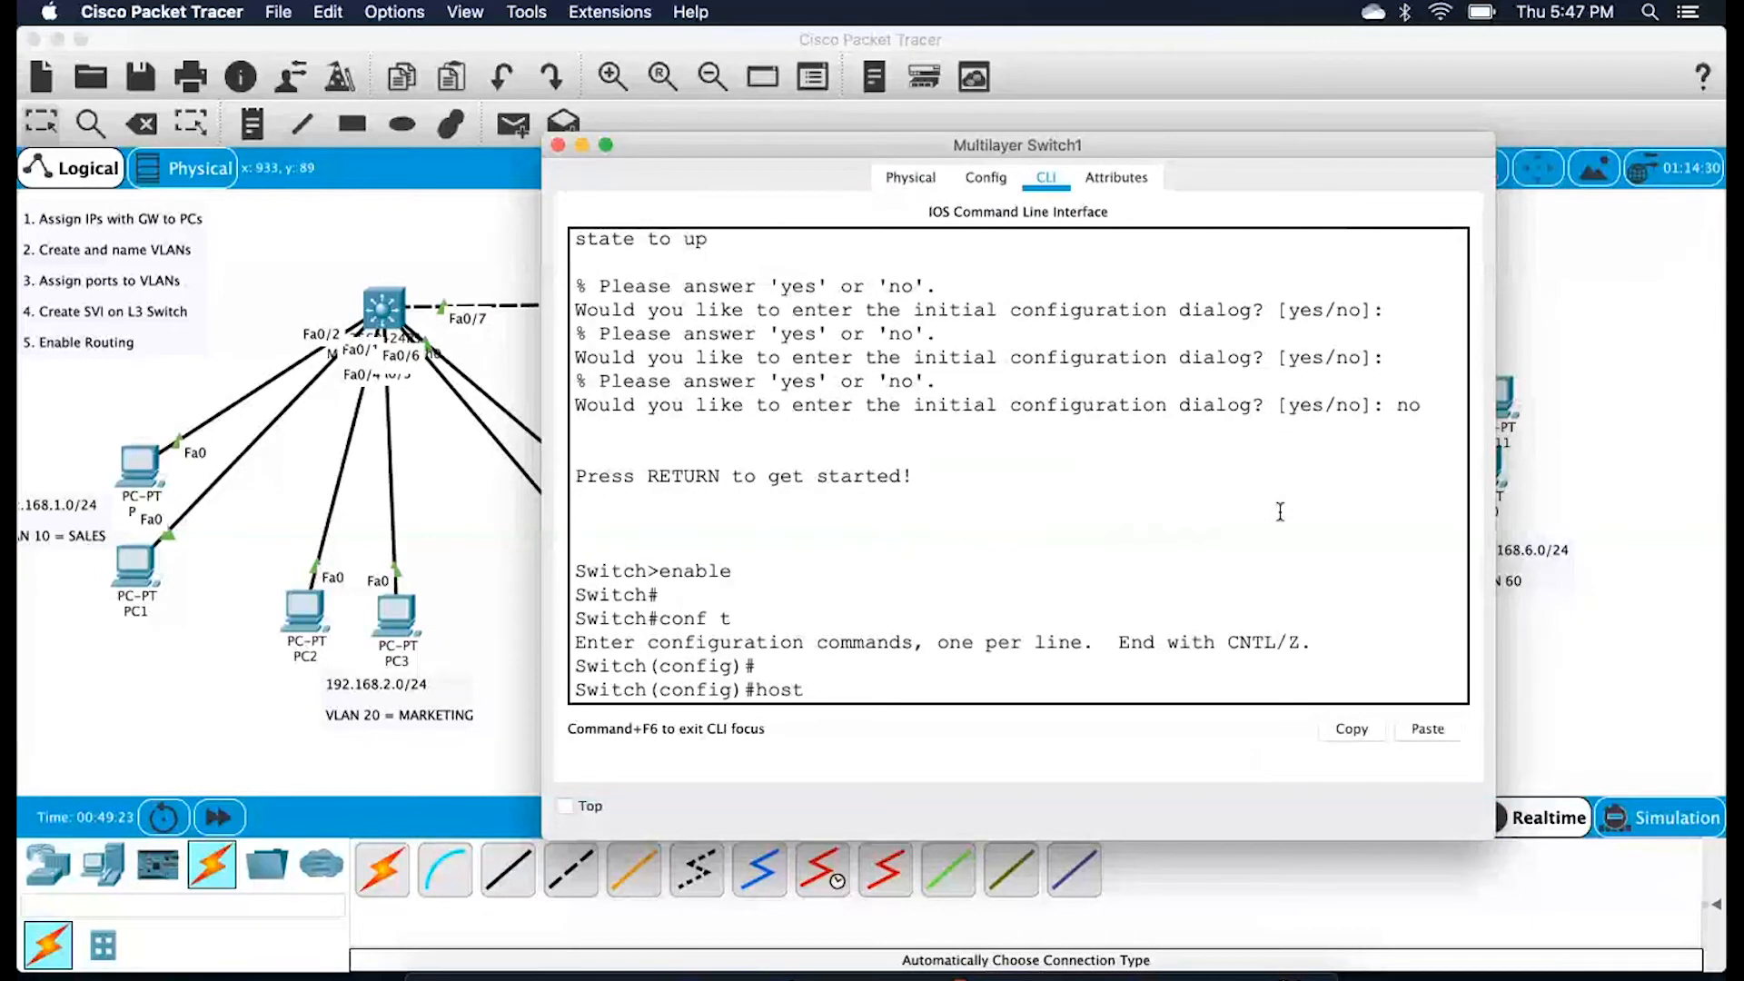
{"action": "type", "text": "name MLS2"}
{"action": "key", "text": "Return"}
{"action": "key", "text": "Return"}
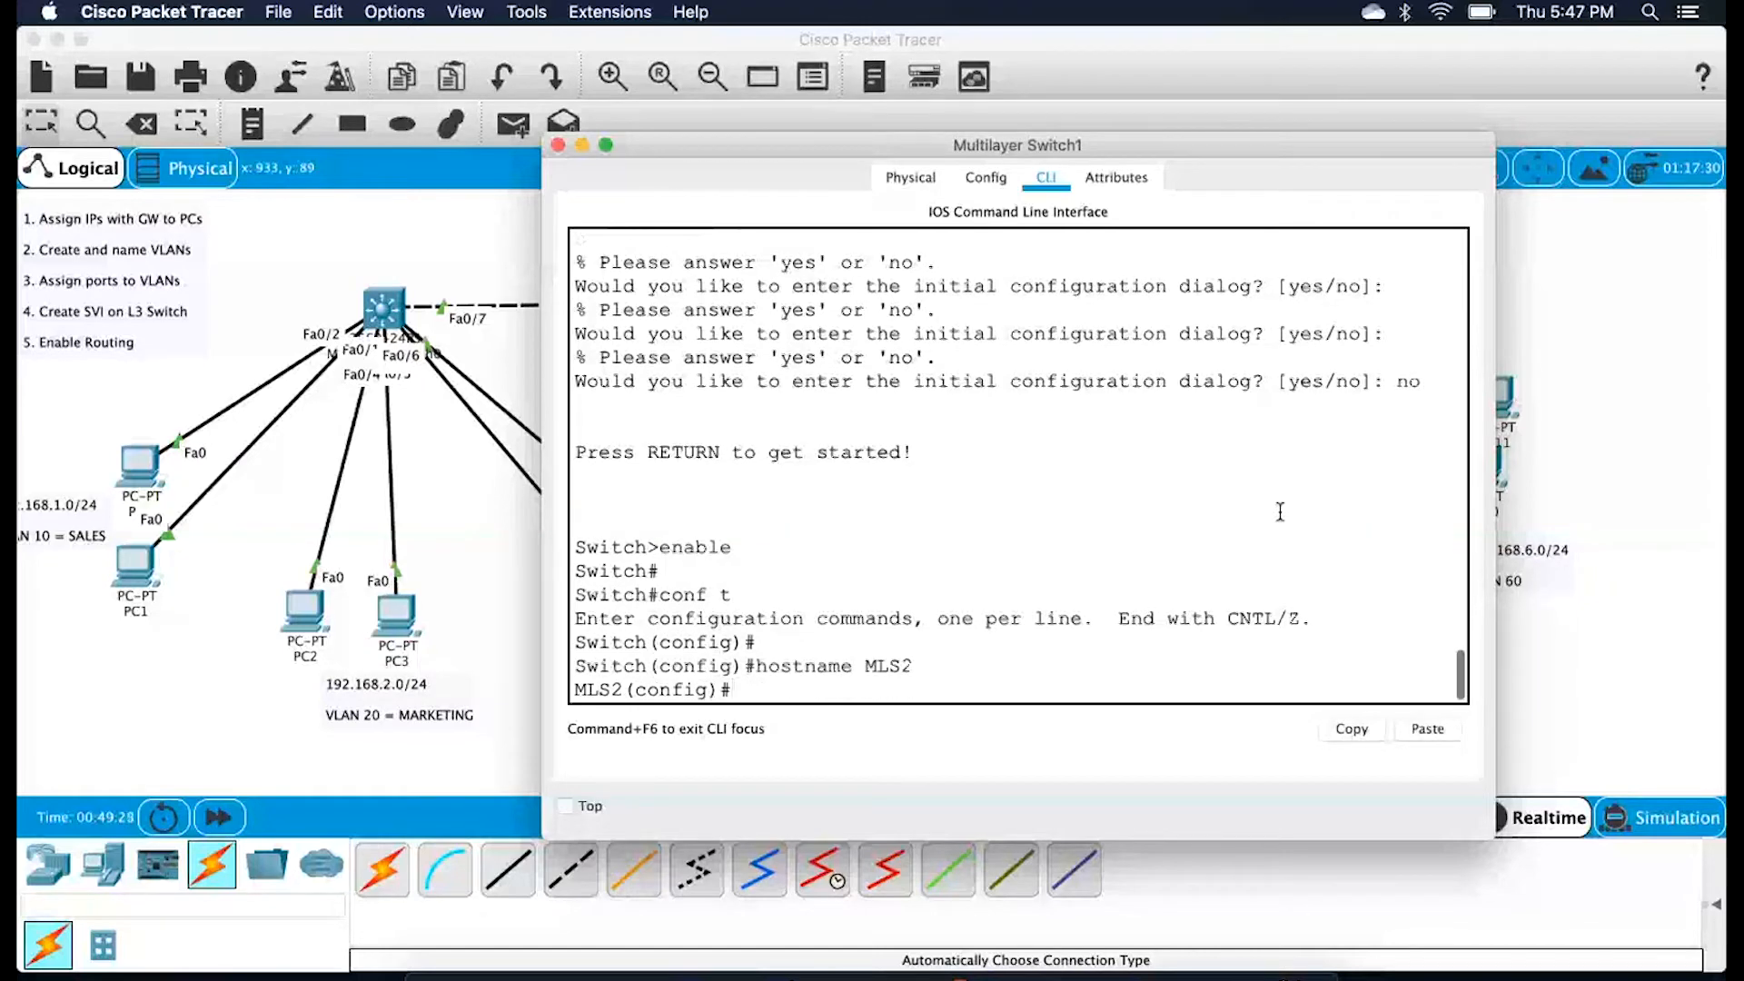
Leave MLS2's command line, reopen PC11's IP configuration and try to change its IPv4 address to 192.168.6.2
{"action": "type", "text": "vlan"}
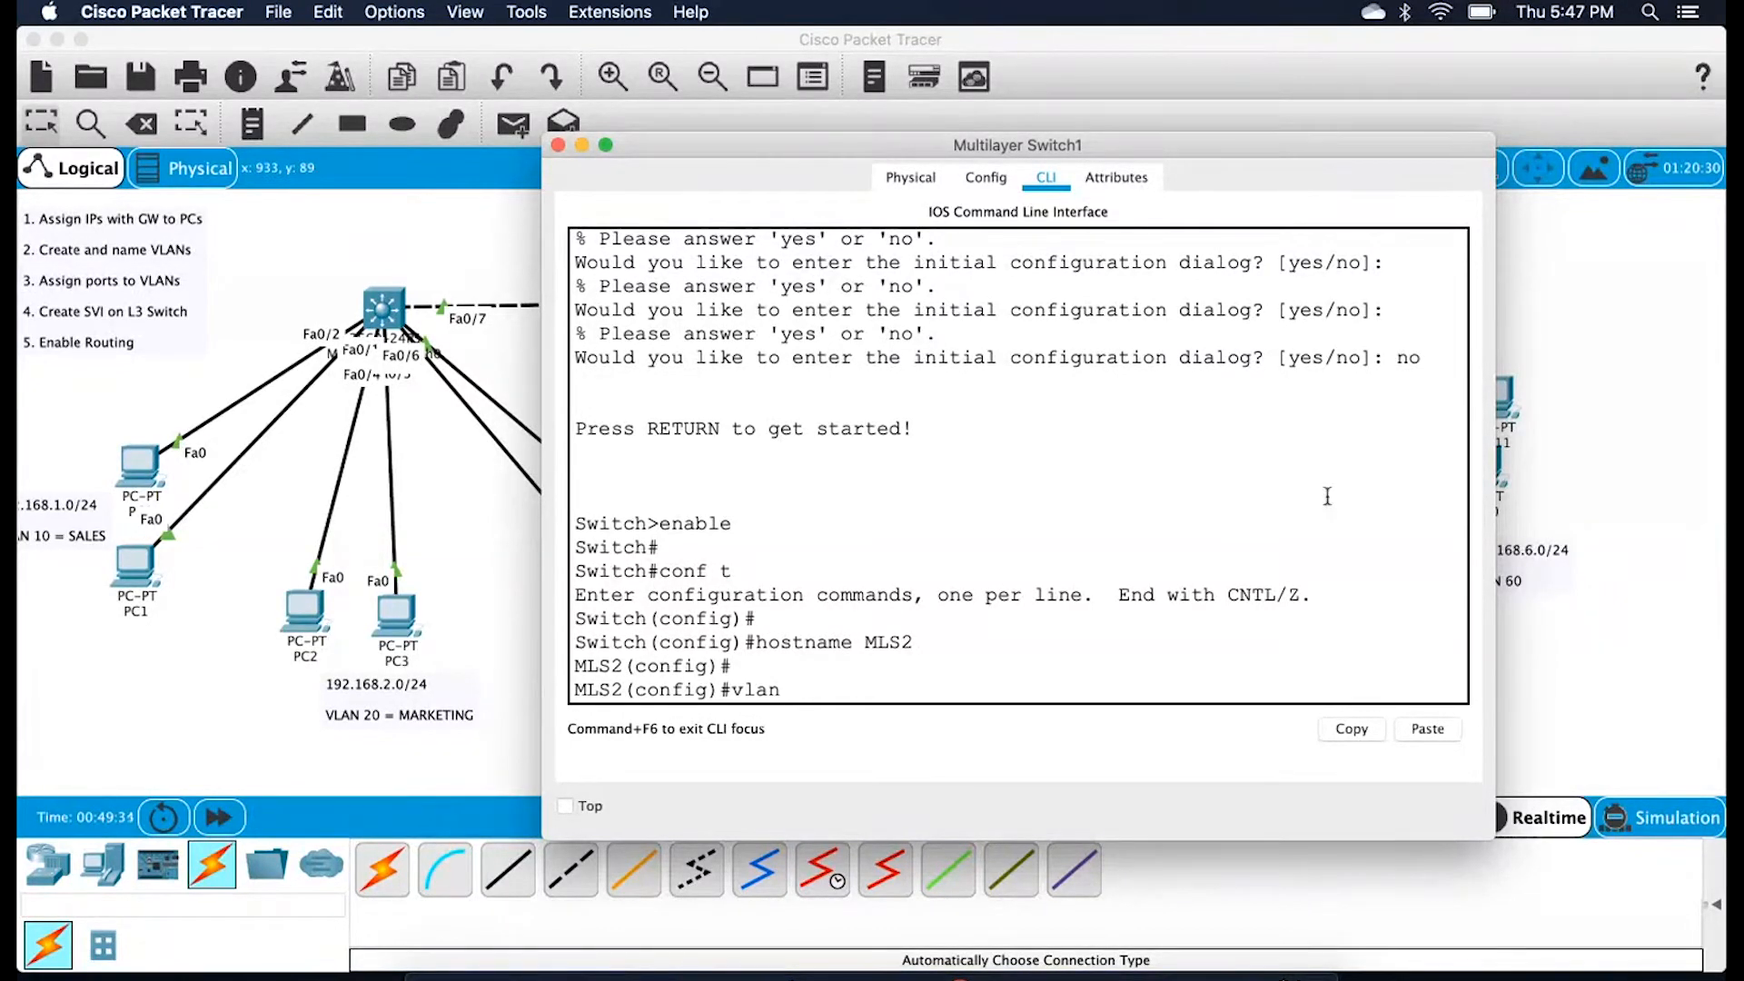
{"action": "left_click", "coordinate": [558, 145]}
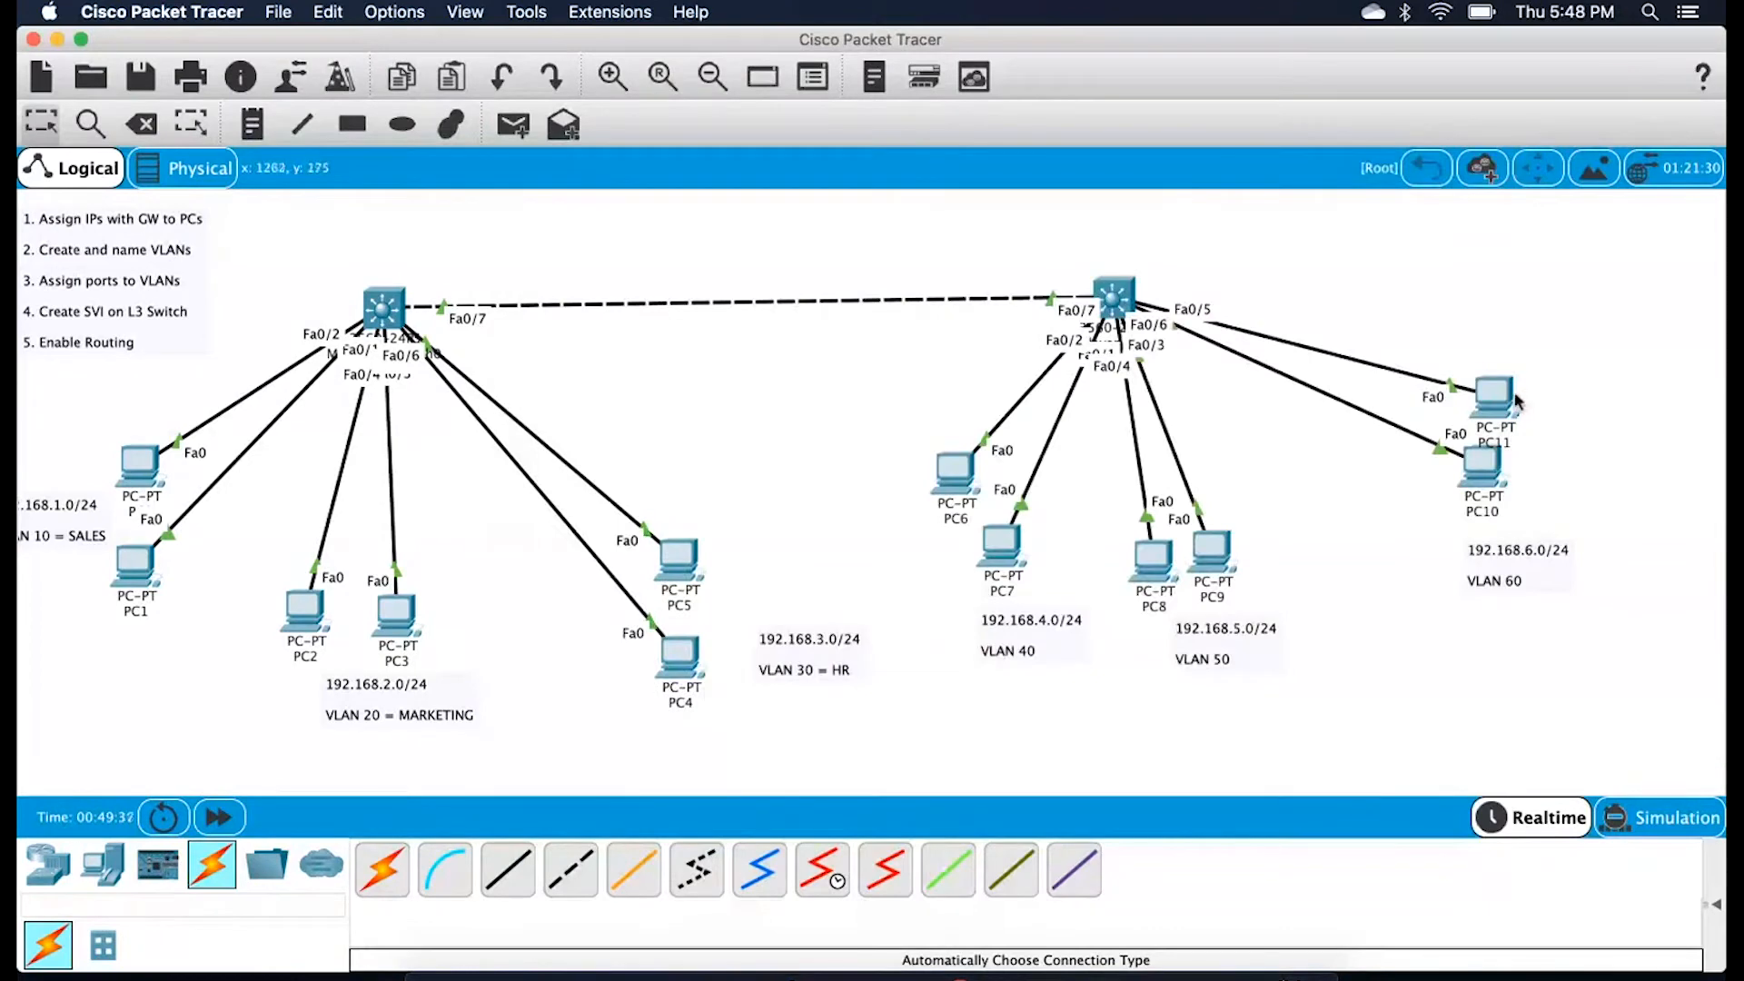
{"action": "left_click", "coordinate": [1491, 394]}
{"action": "left_click", "coordinate": [667, 301]}
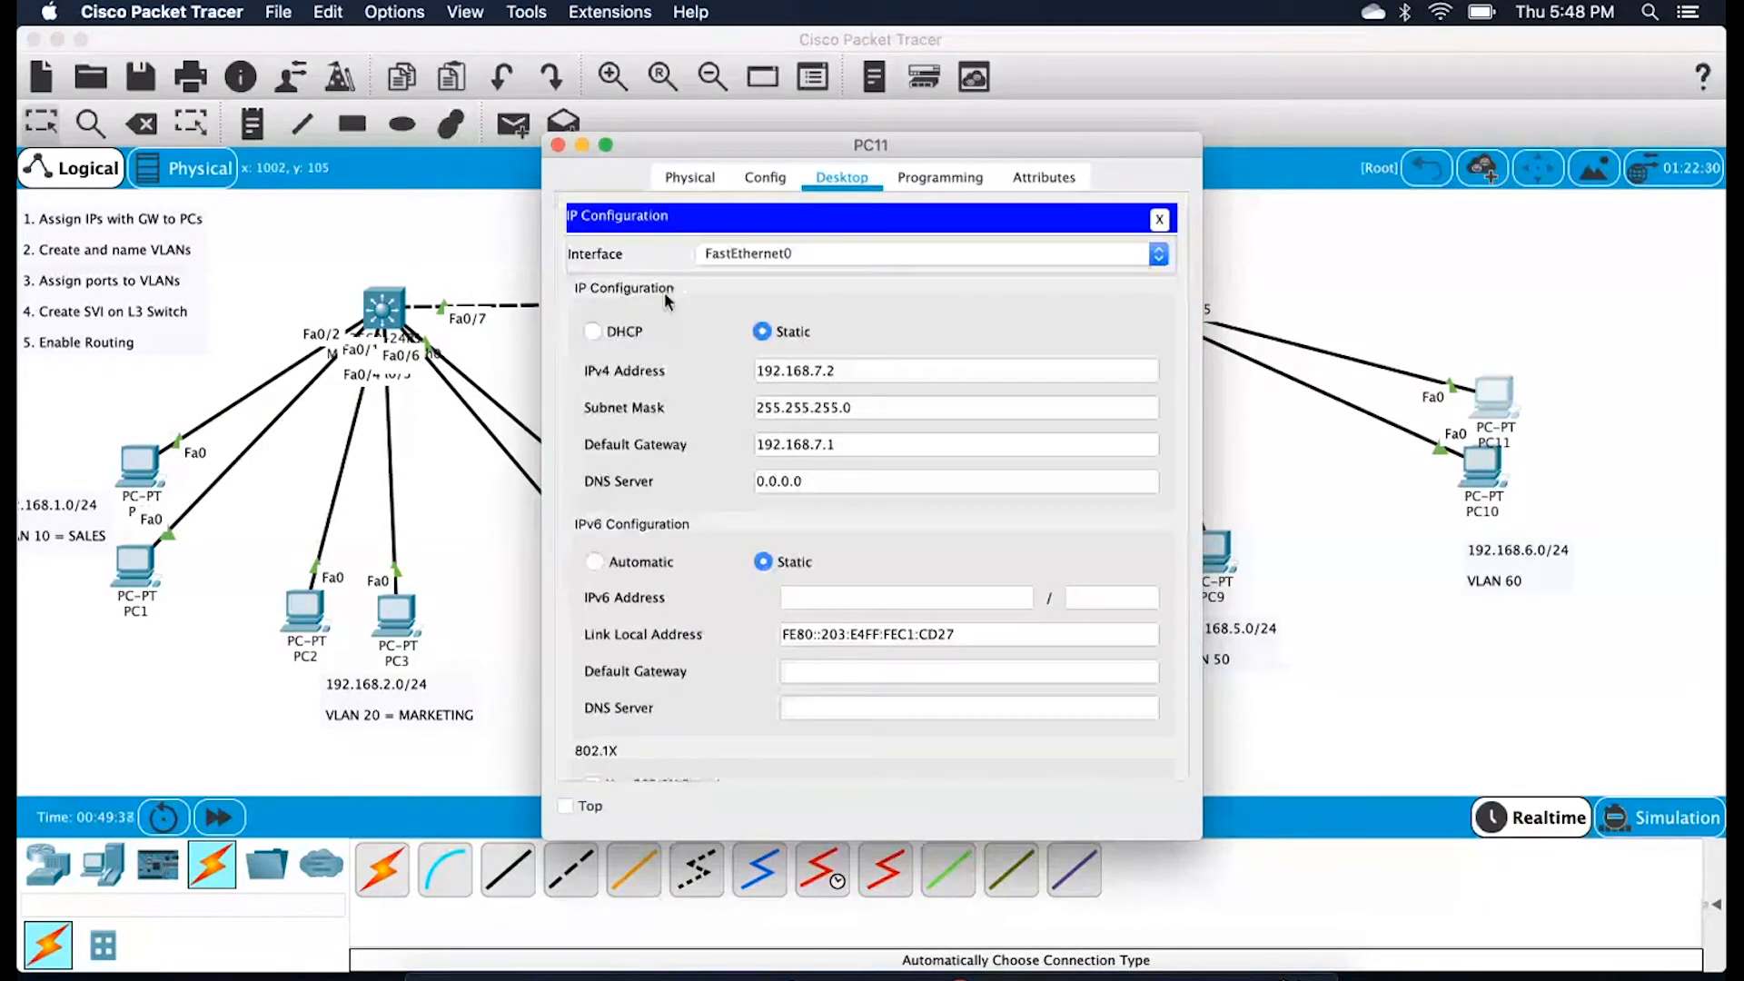
{"action": "left_click", "coordinate": [829, 370]}
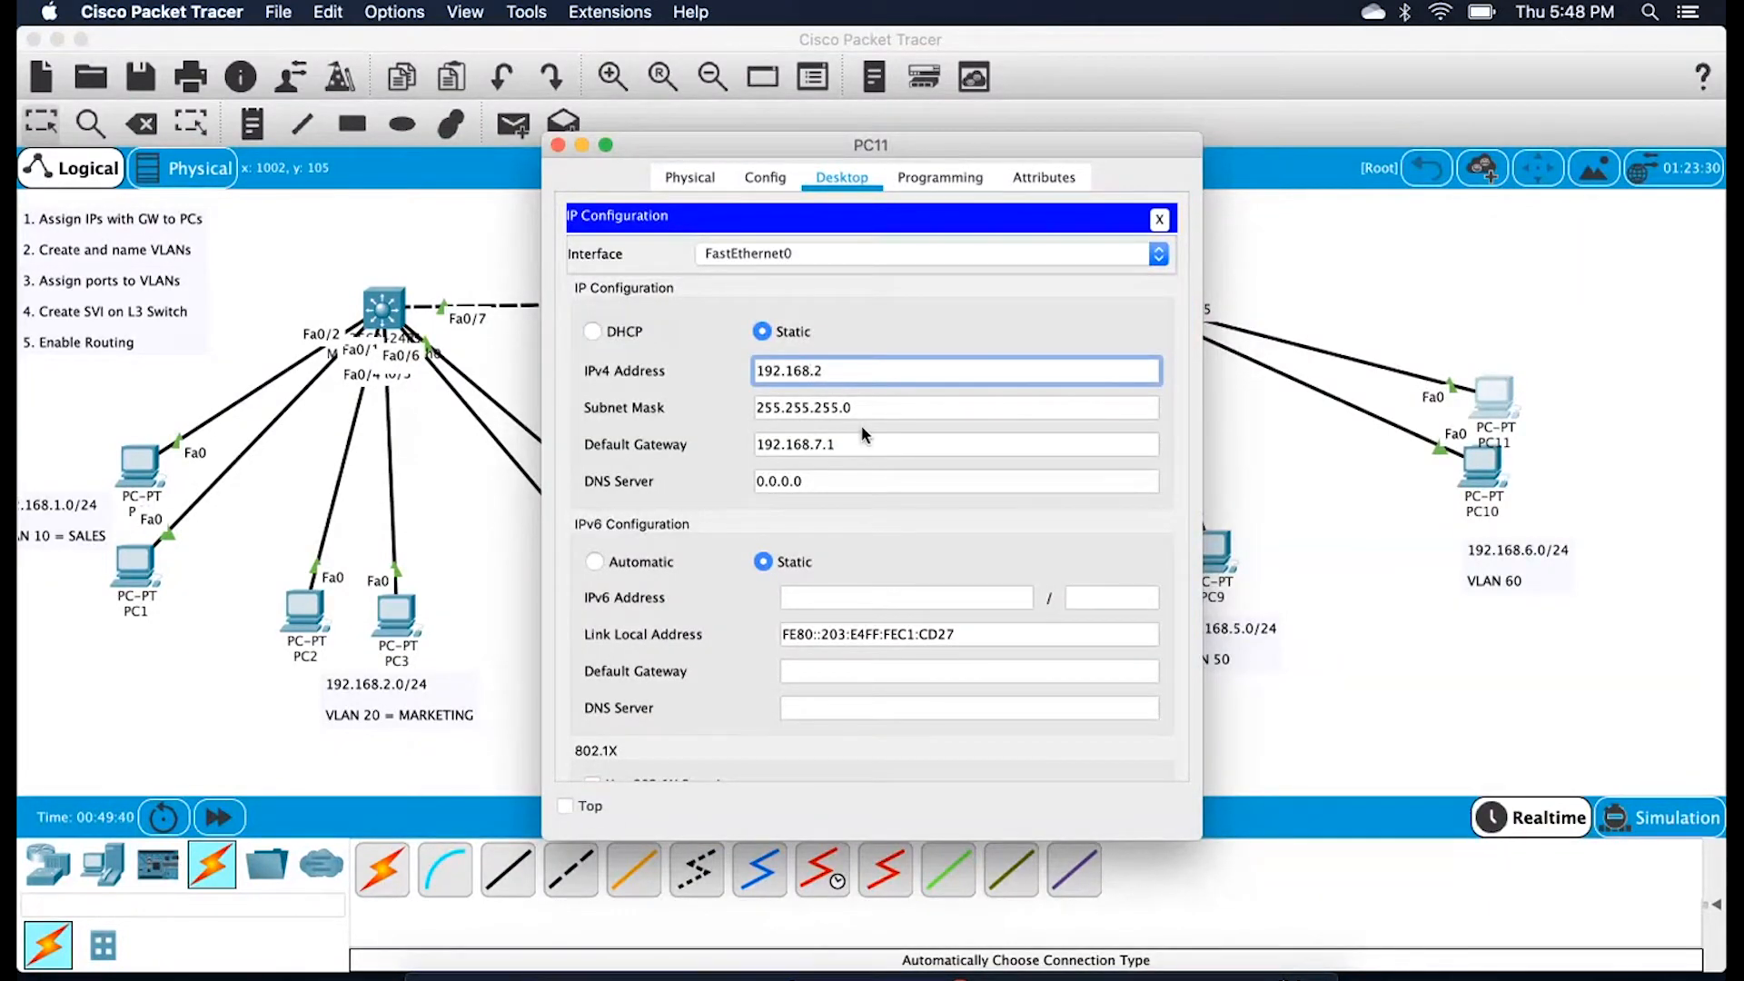
{"action": "type", "text": ".6"}
{"action": "left_click", "coordinate": [820, 445]}
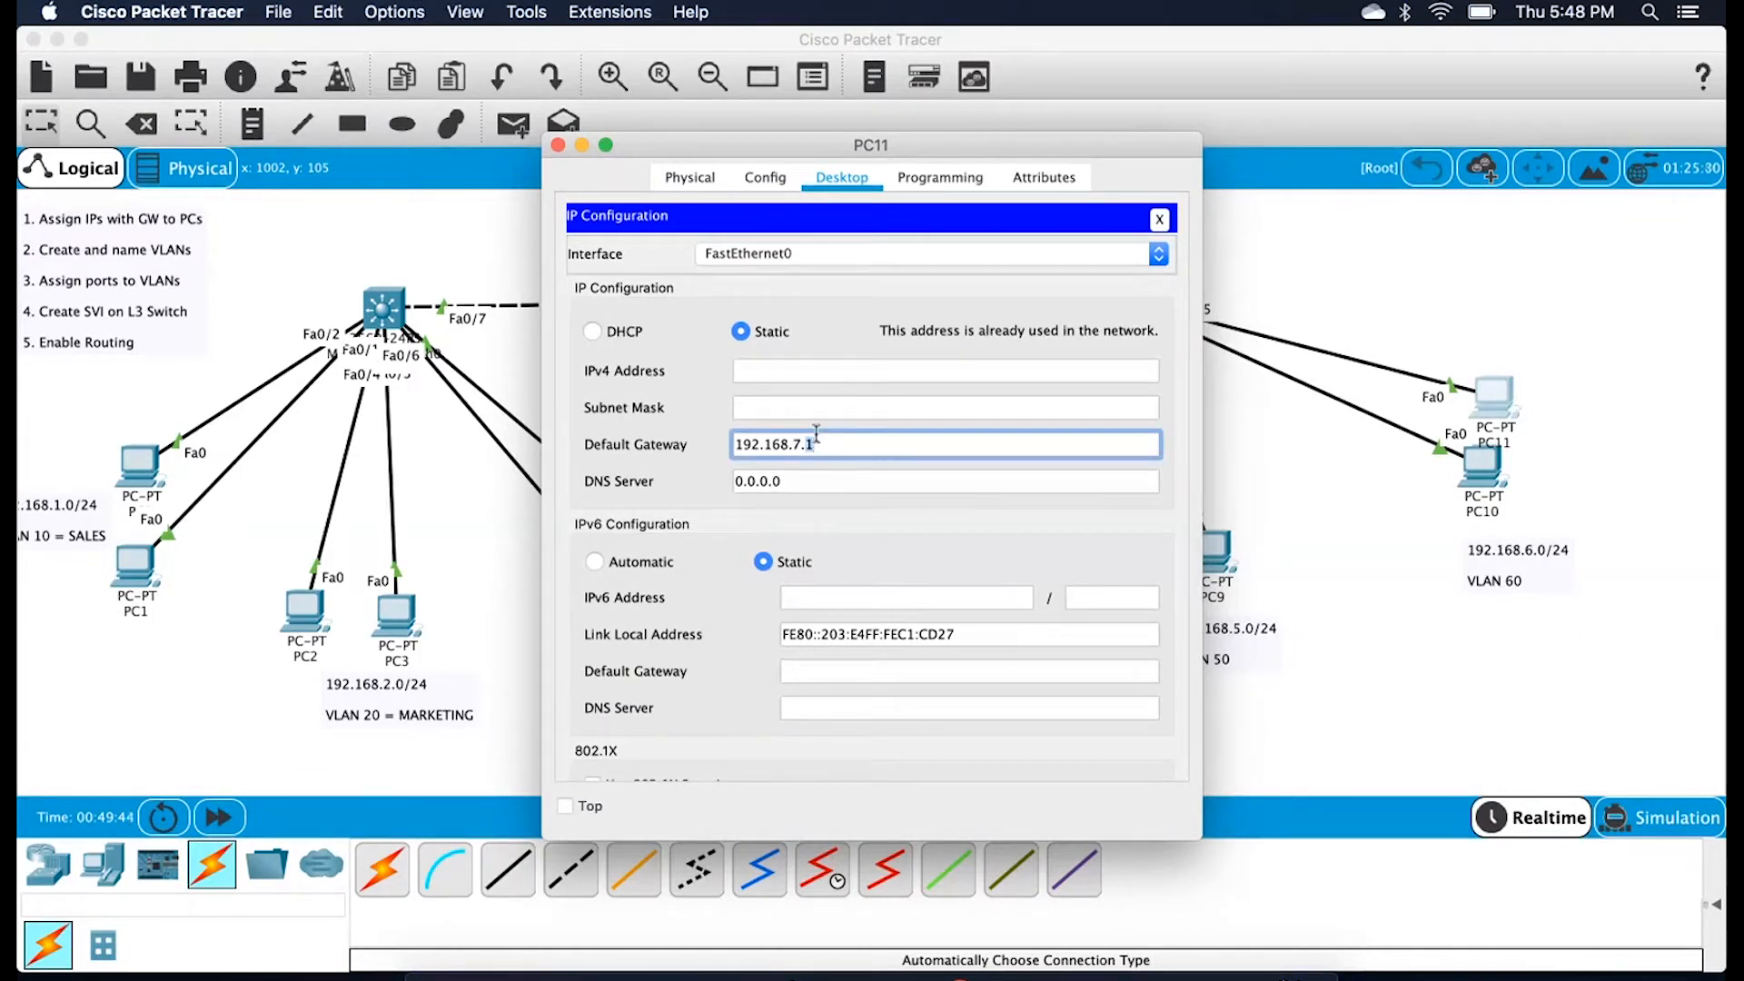
Set PC11's IPv4 address to 192.168.6.3 with subnet mask 255.255.255.0 and default gateway 192.168.6.1, and close its configuration
{"action": "left_click", "coordinate": [822, 373]}
{"action": "type", "text": "192.168.6"}
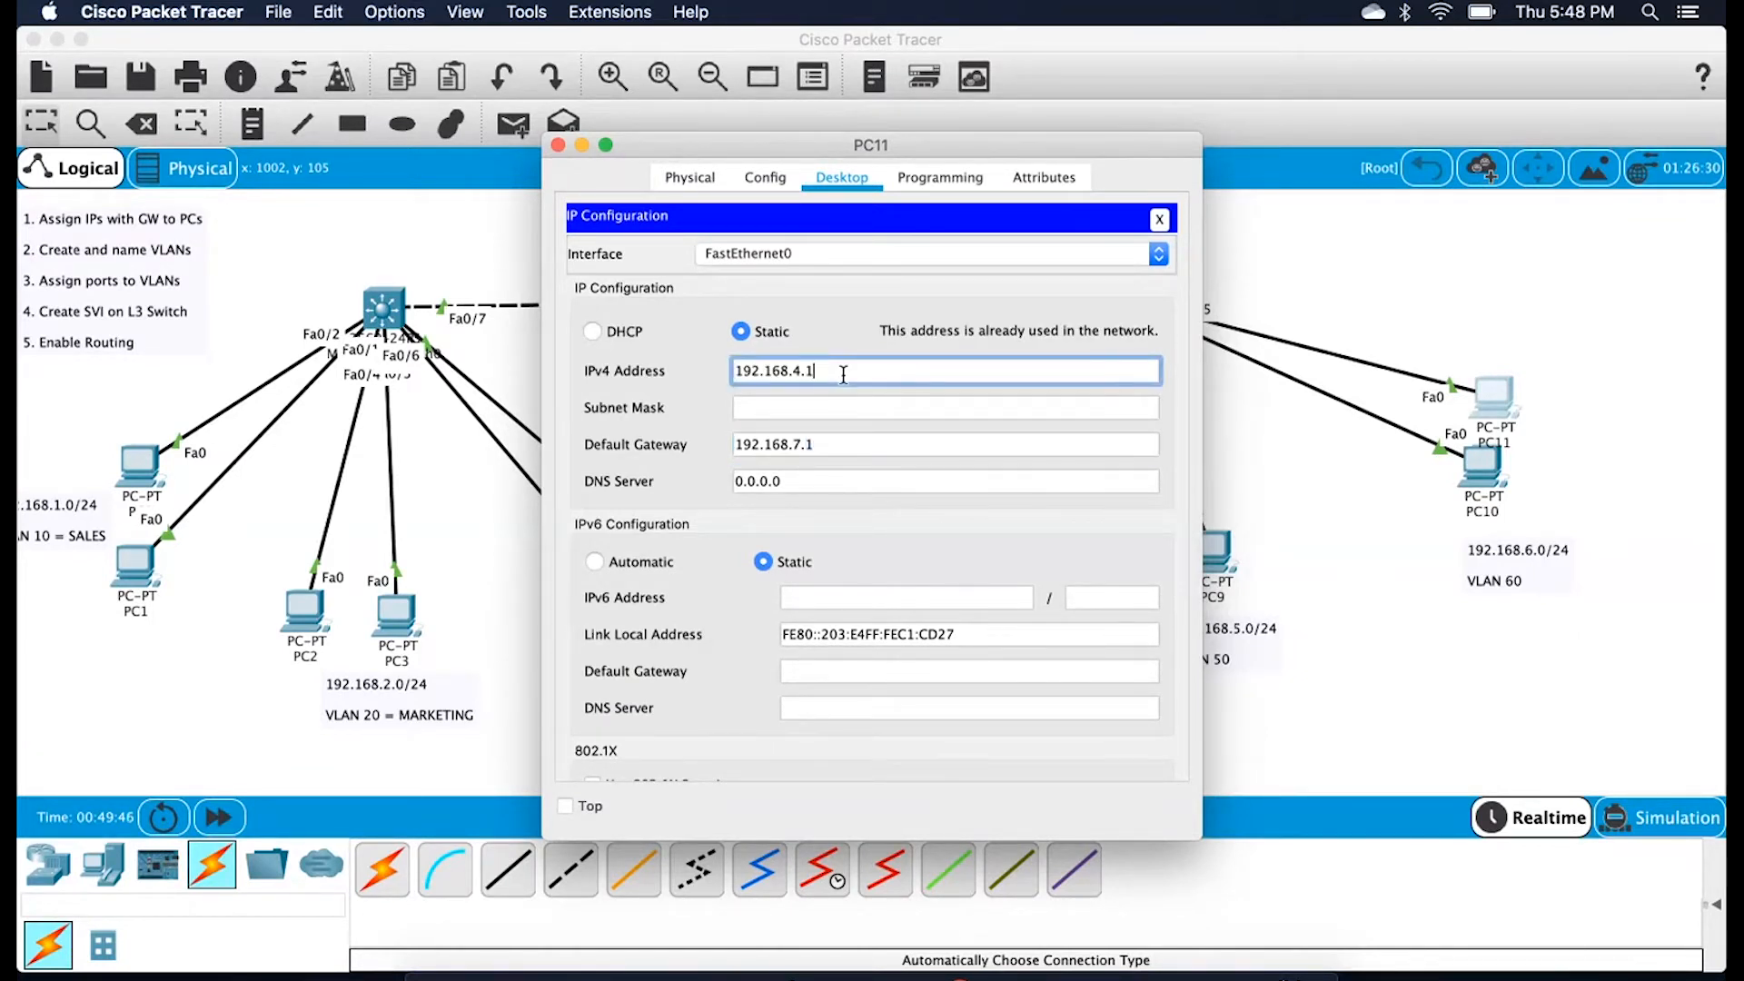
{"action": "type", "text": ".3"}
{"action": "key", "text": "Tab"}
{"action": "key", "text": "Tab"}
{"action": "type", "text": "192.168."}
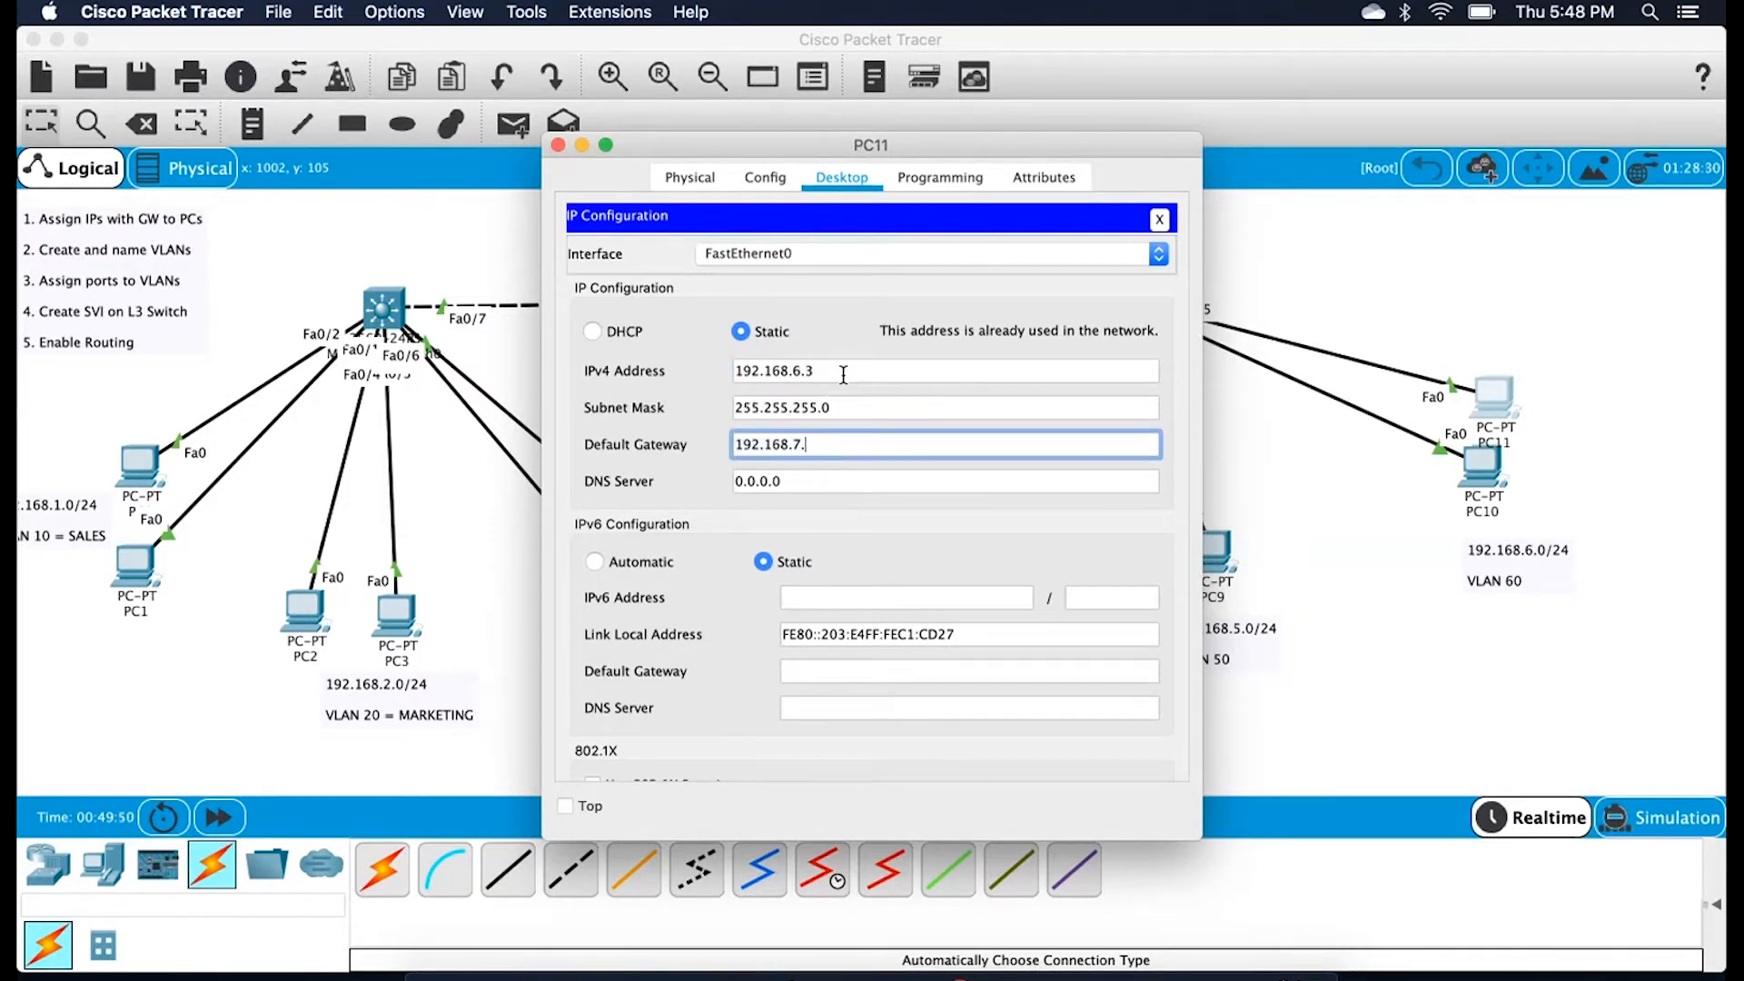
{"action": "type", "text": "6.1"}
{"action": "left_click", "coordinate": [557, 145]}
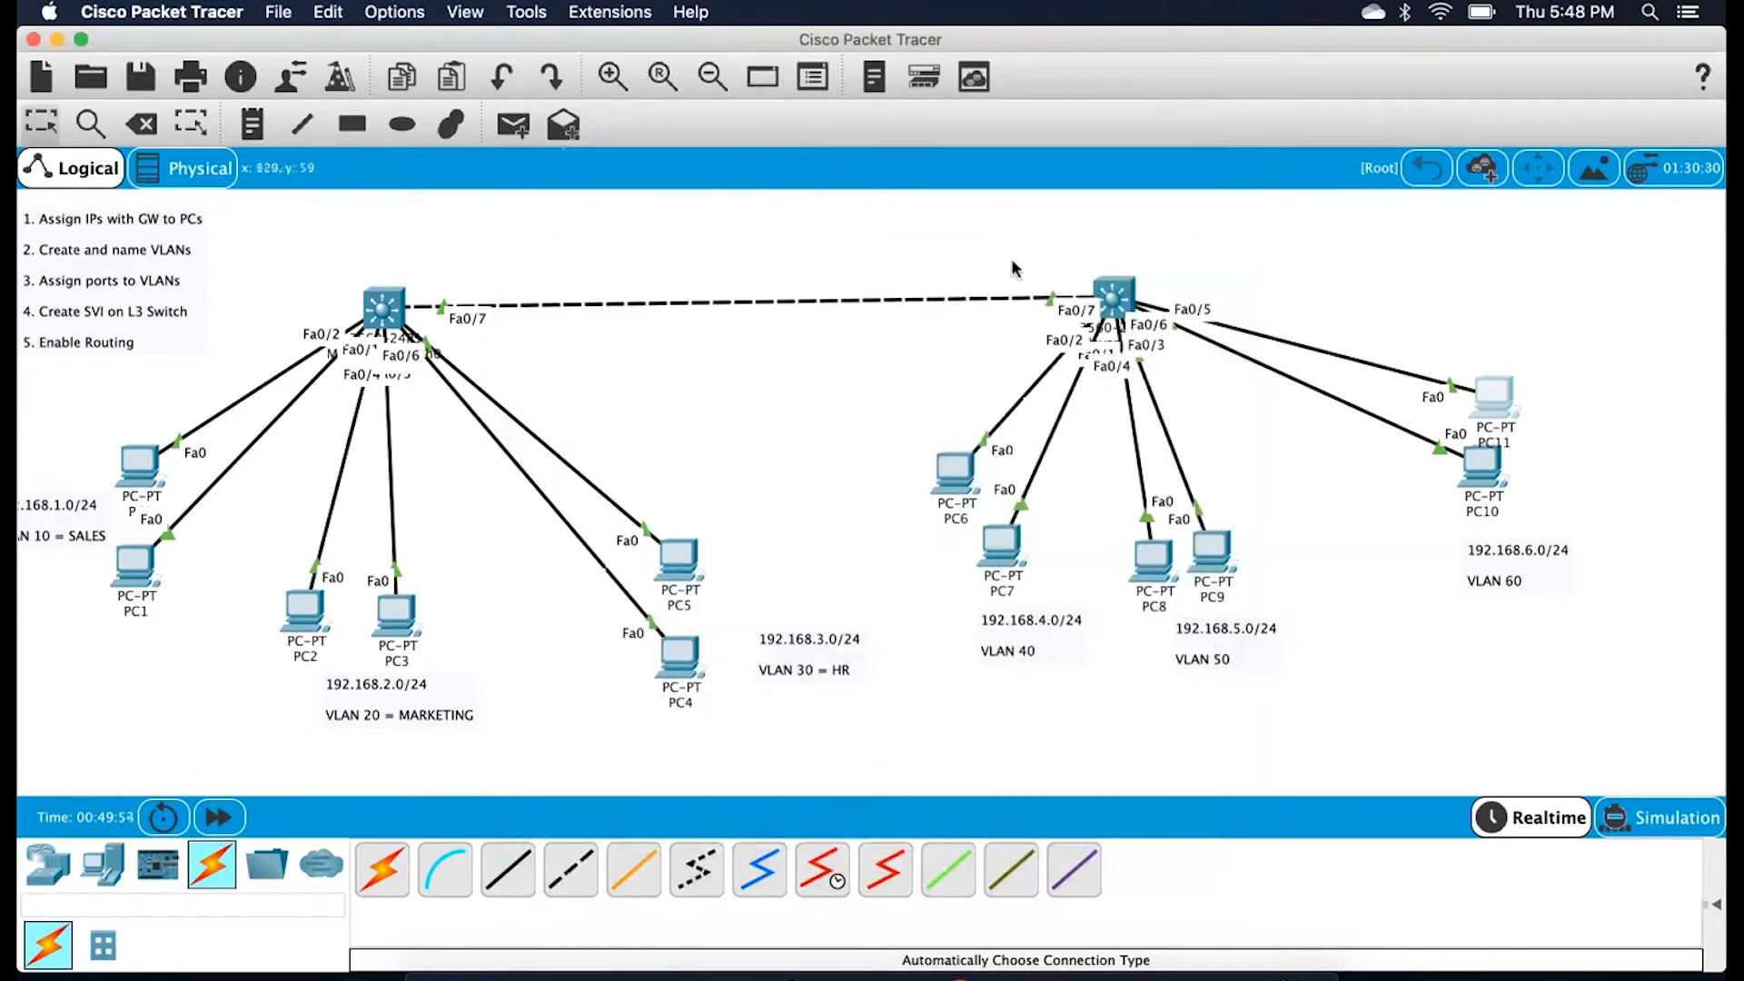
Reopen MLS2's command line, create VLAN 40 with the name SALES2, and exit VLAN configuration mode
{"action": "left_click", "coordinate": [1112, 296]}
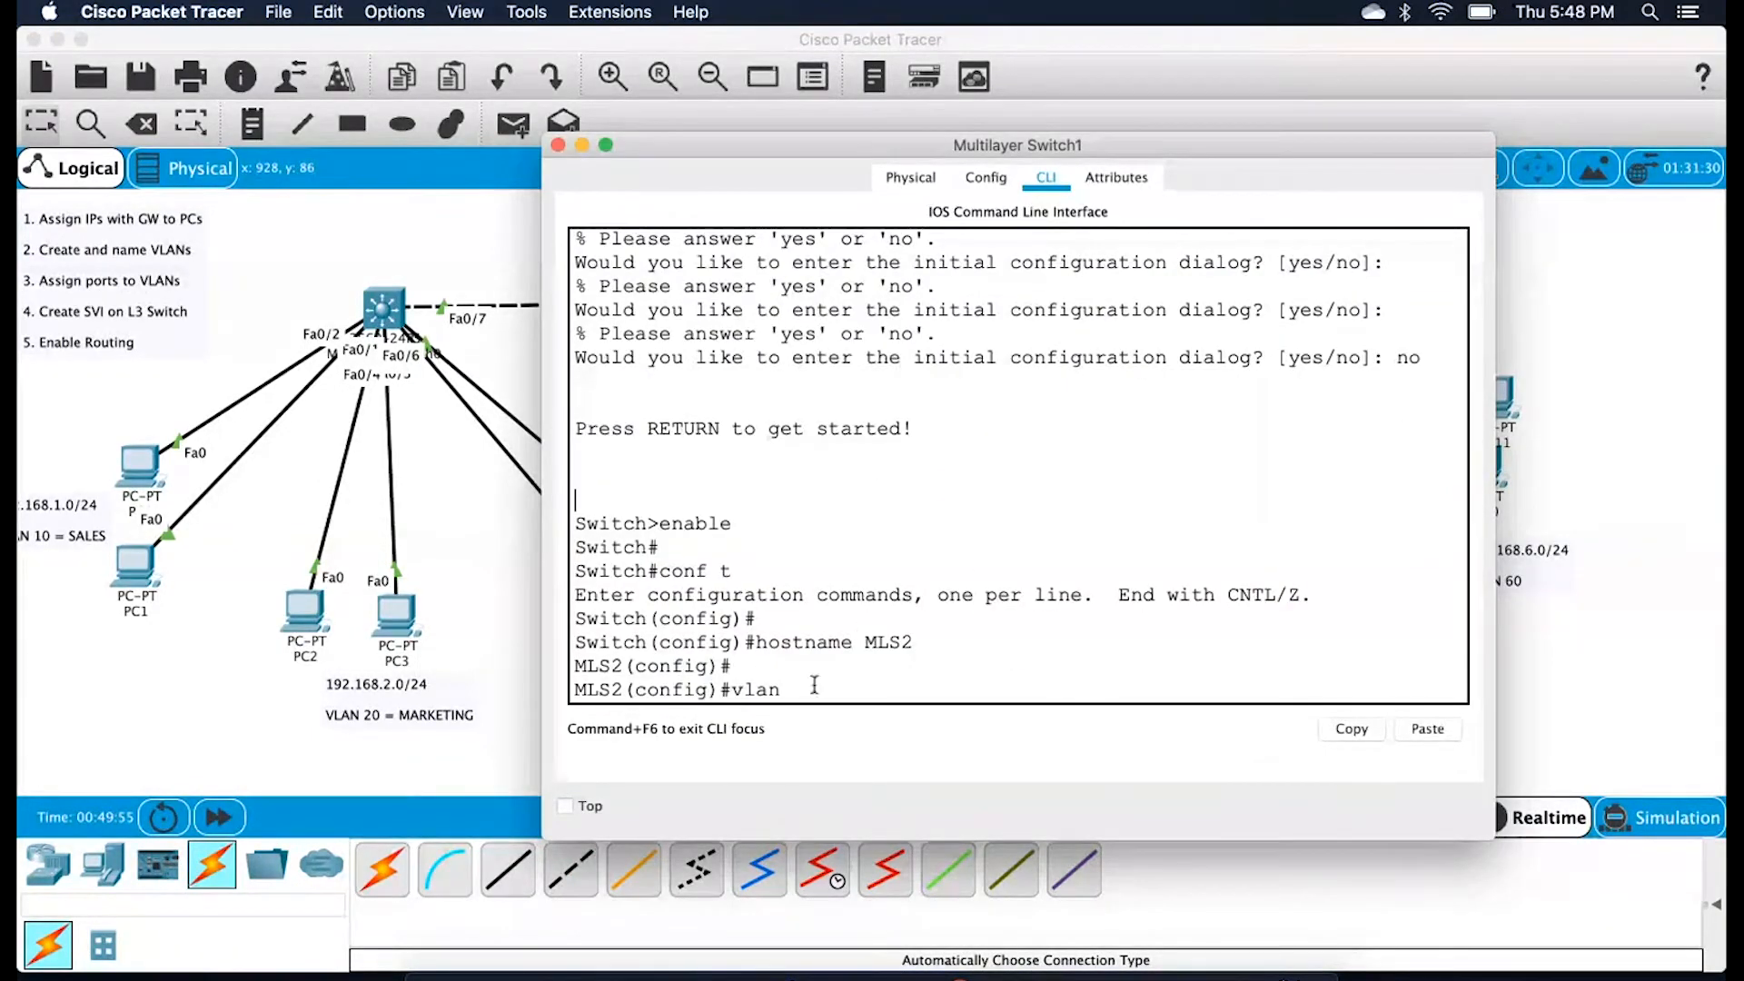
{"action": "type", "text": "vlan 40"}
{"action": "key", "text": "Return"}
{"action": "key", "text": "Return"}
{"action": "type", "text": "name SALES2"}
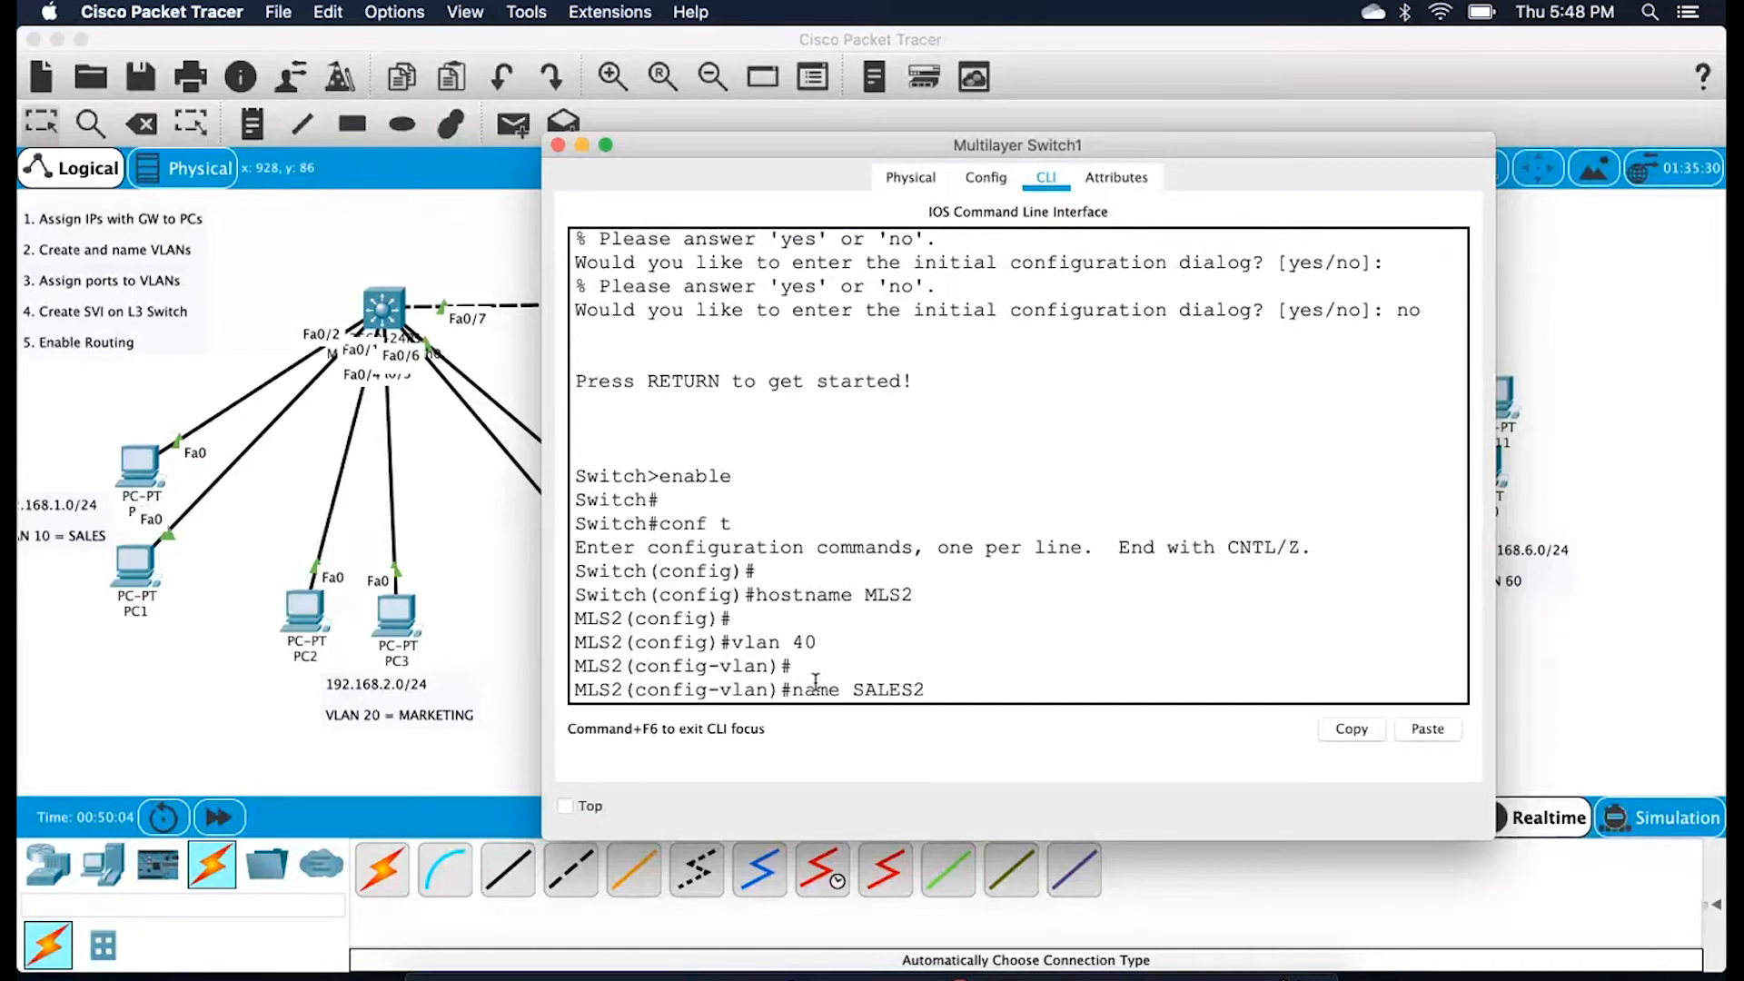
{"action": "key", "text": "Return"}
{"action": "key", "text": "Return"}
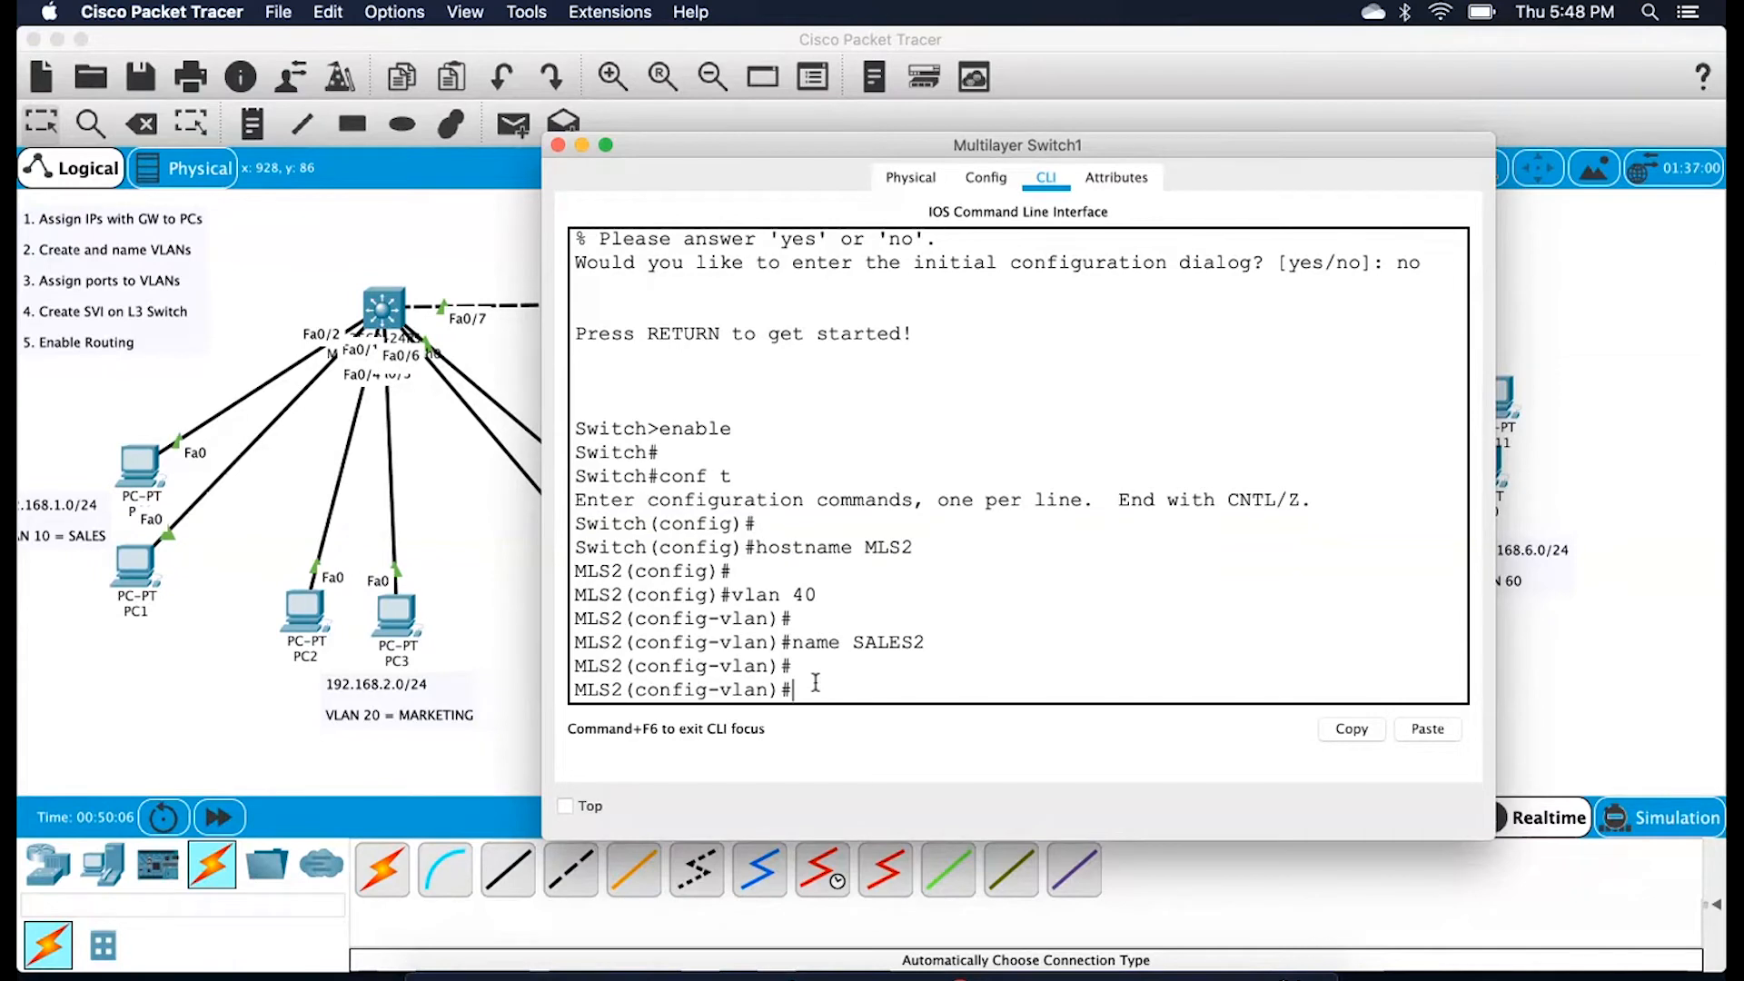
{"action": "type", "text": "exit"}
{"action": "key", "text": "Return"}
Create VLAN 50 on MLS2 with the name MARKETING2 and exit VLAN configuration mode
{"action": "type", "text": "vlan 50"}
{"action": "key", "text": "Return"}
{"action": "type", "text": "name MA"}
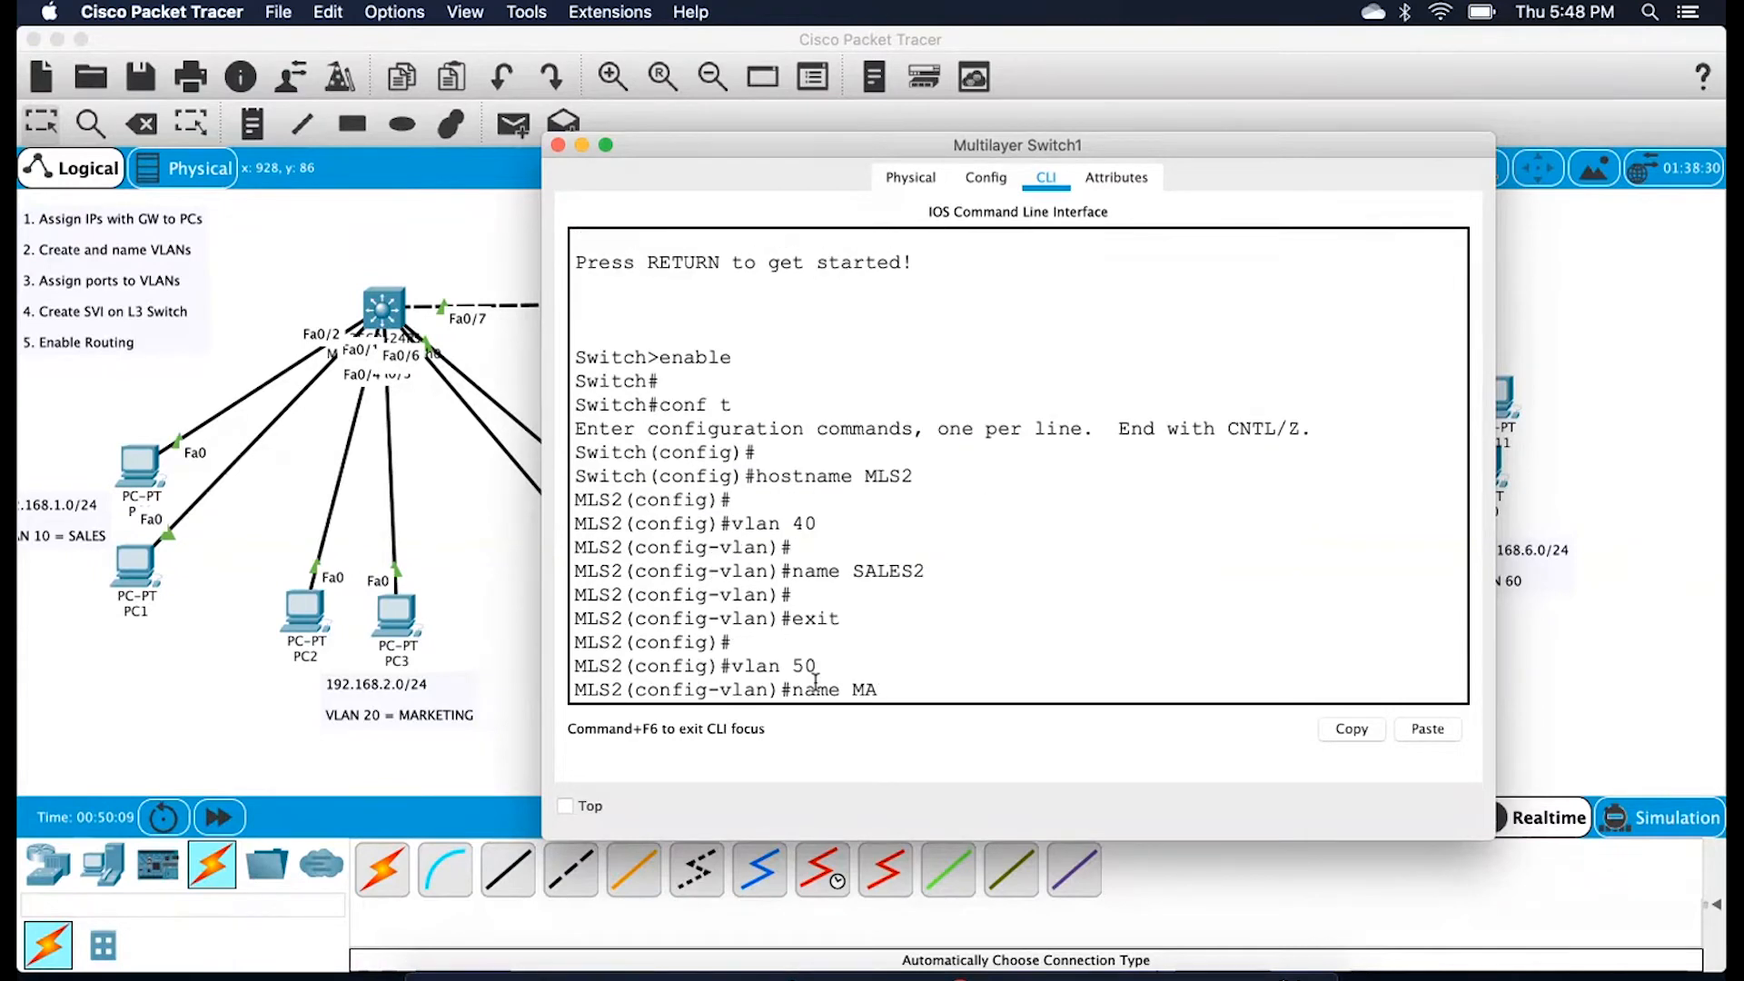
{"action": "type", "text": "RKETING2"}
{"action": "key", "text": "Return"}
{"action": "type", "text": "exit"}
{"action": "key", "text": "Return"}
Create VLAN 60 on MLS2 with the name HR2 and exit VLAN configuration mode
{"action": "type", "text": "vlan"}
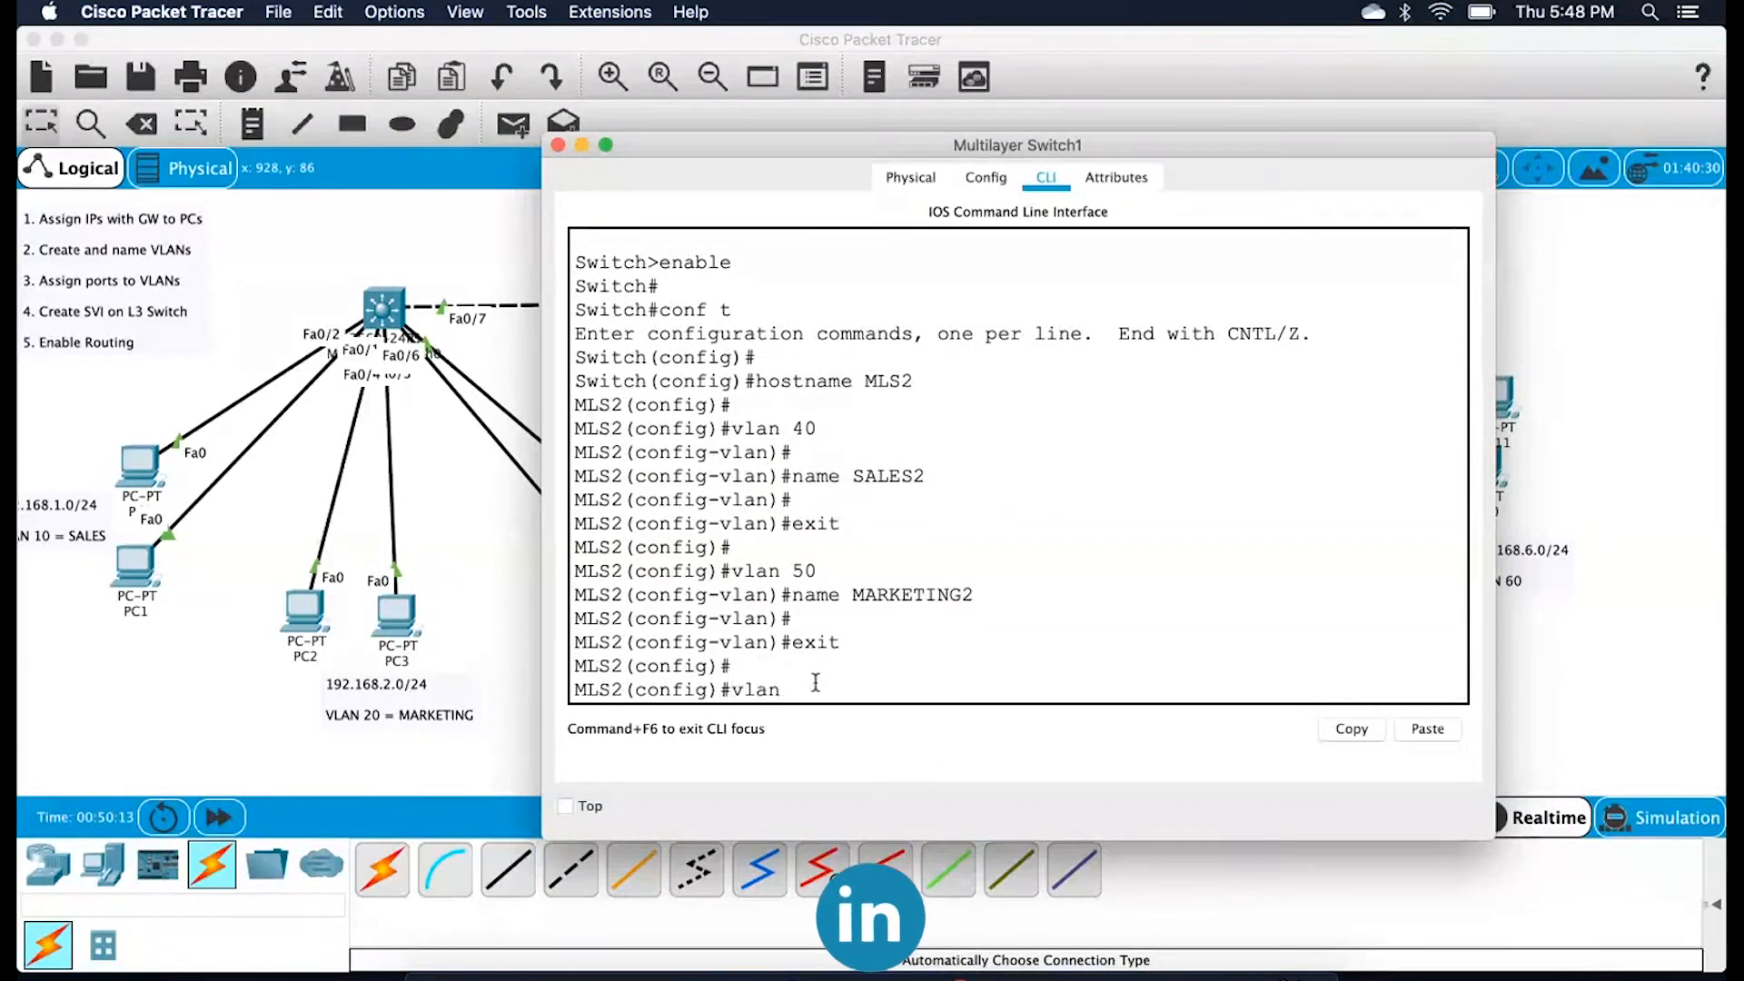
{"action": "type", "text": " 60"}
{"action": "key", "text": "Return"}
{"action": "type", "text": "name HR2"}
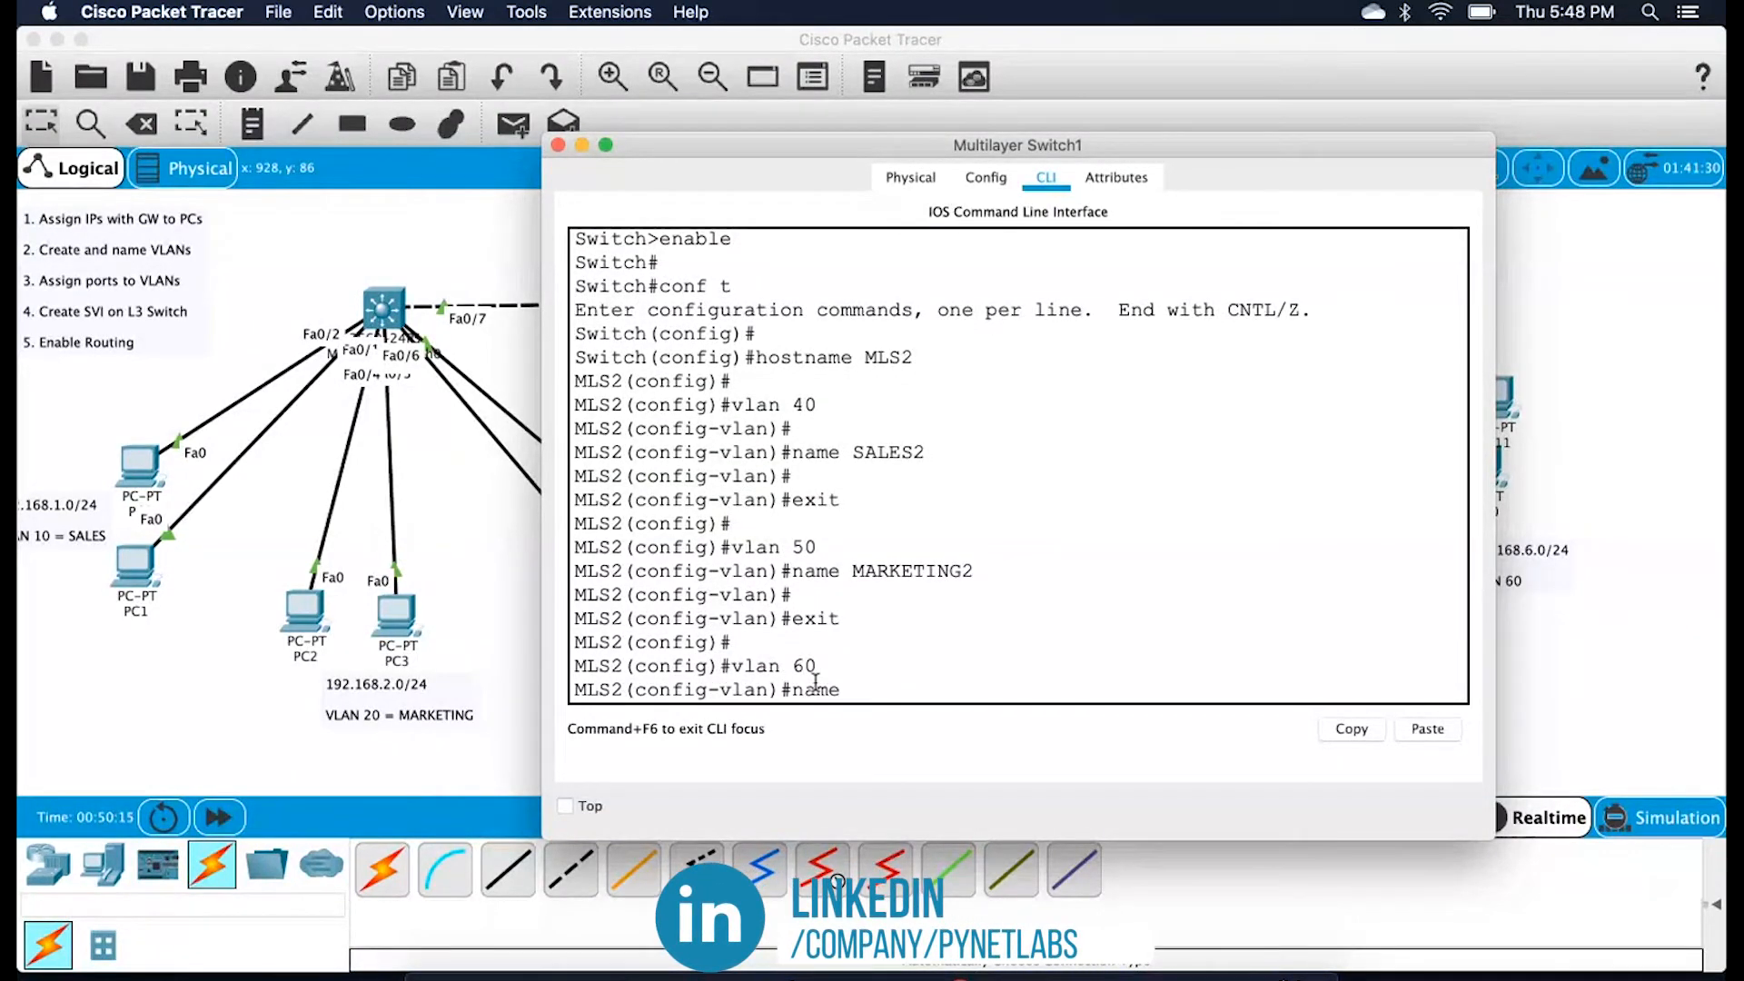
{"action": "key", "text": "Return"}
{"action": "key", "text": "Return"}
{"action": "type", "text": "exit"}
{"action": "key", "text": "Return"}
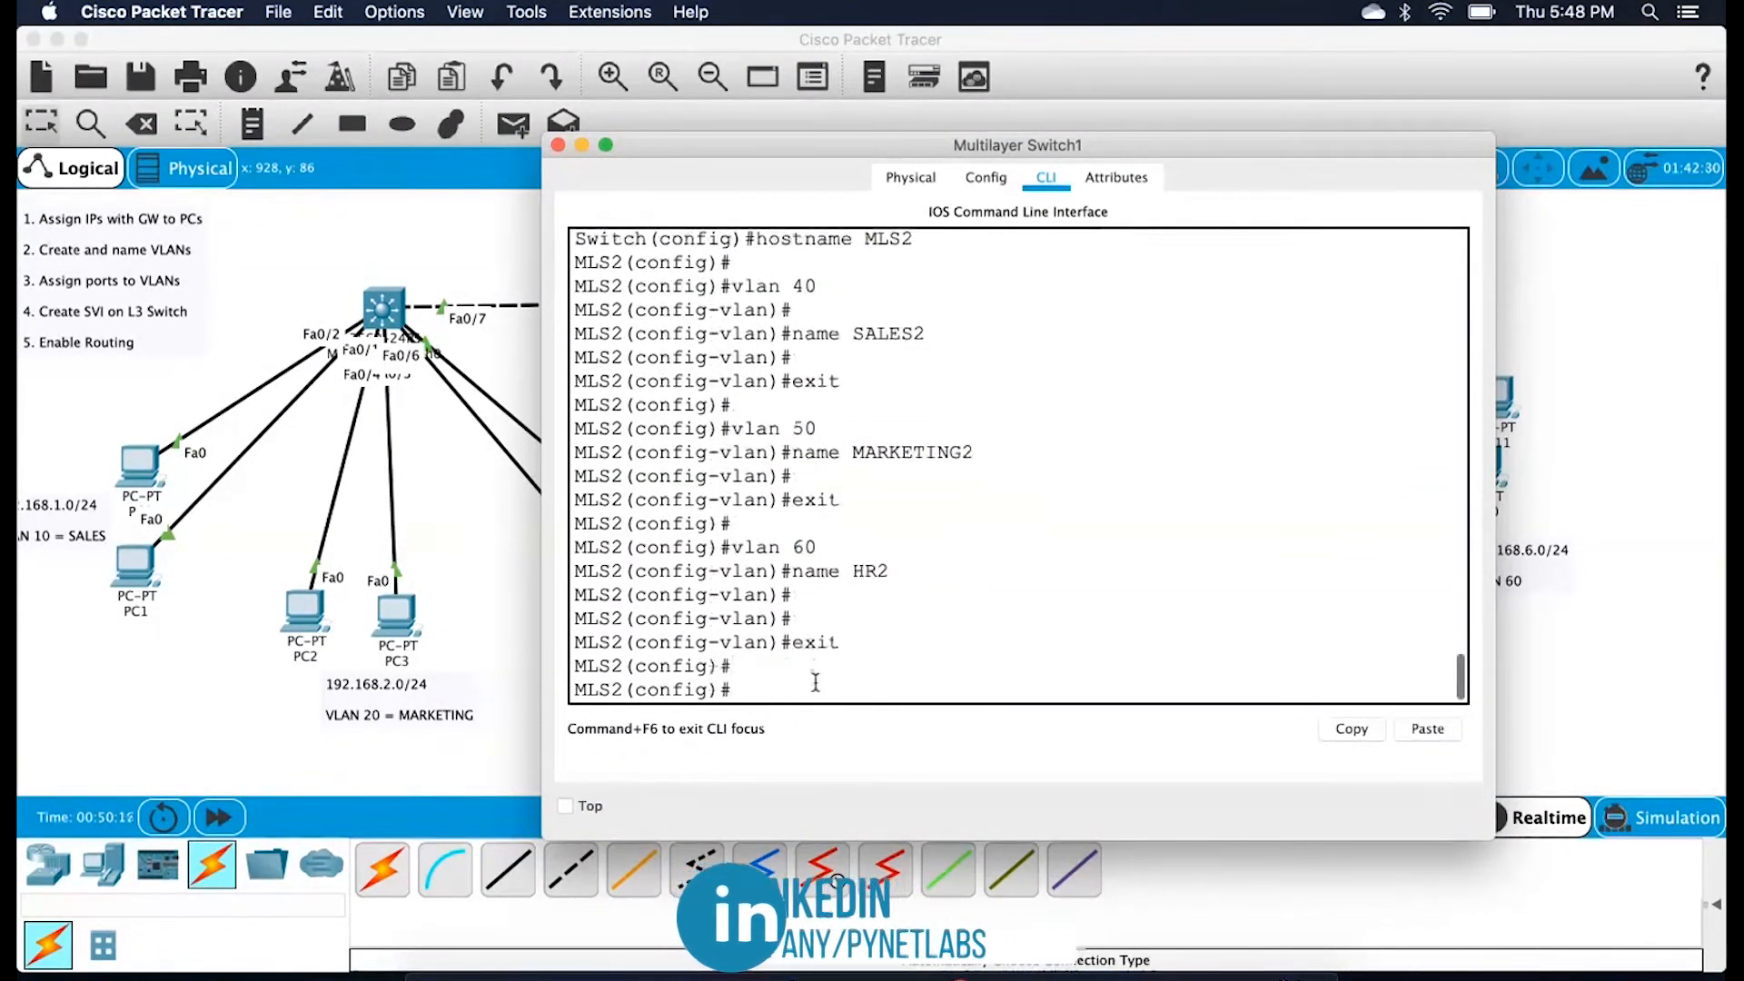
Check MLS2's port labels in the topology, enter configuration for interface range fa 0/1-2, and begin a switchport command
{"action": "type", "text": "interface"}
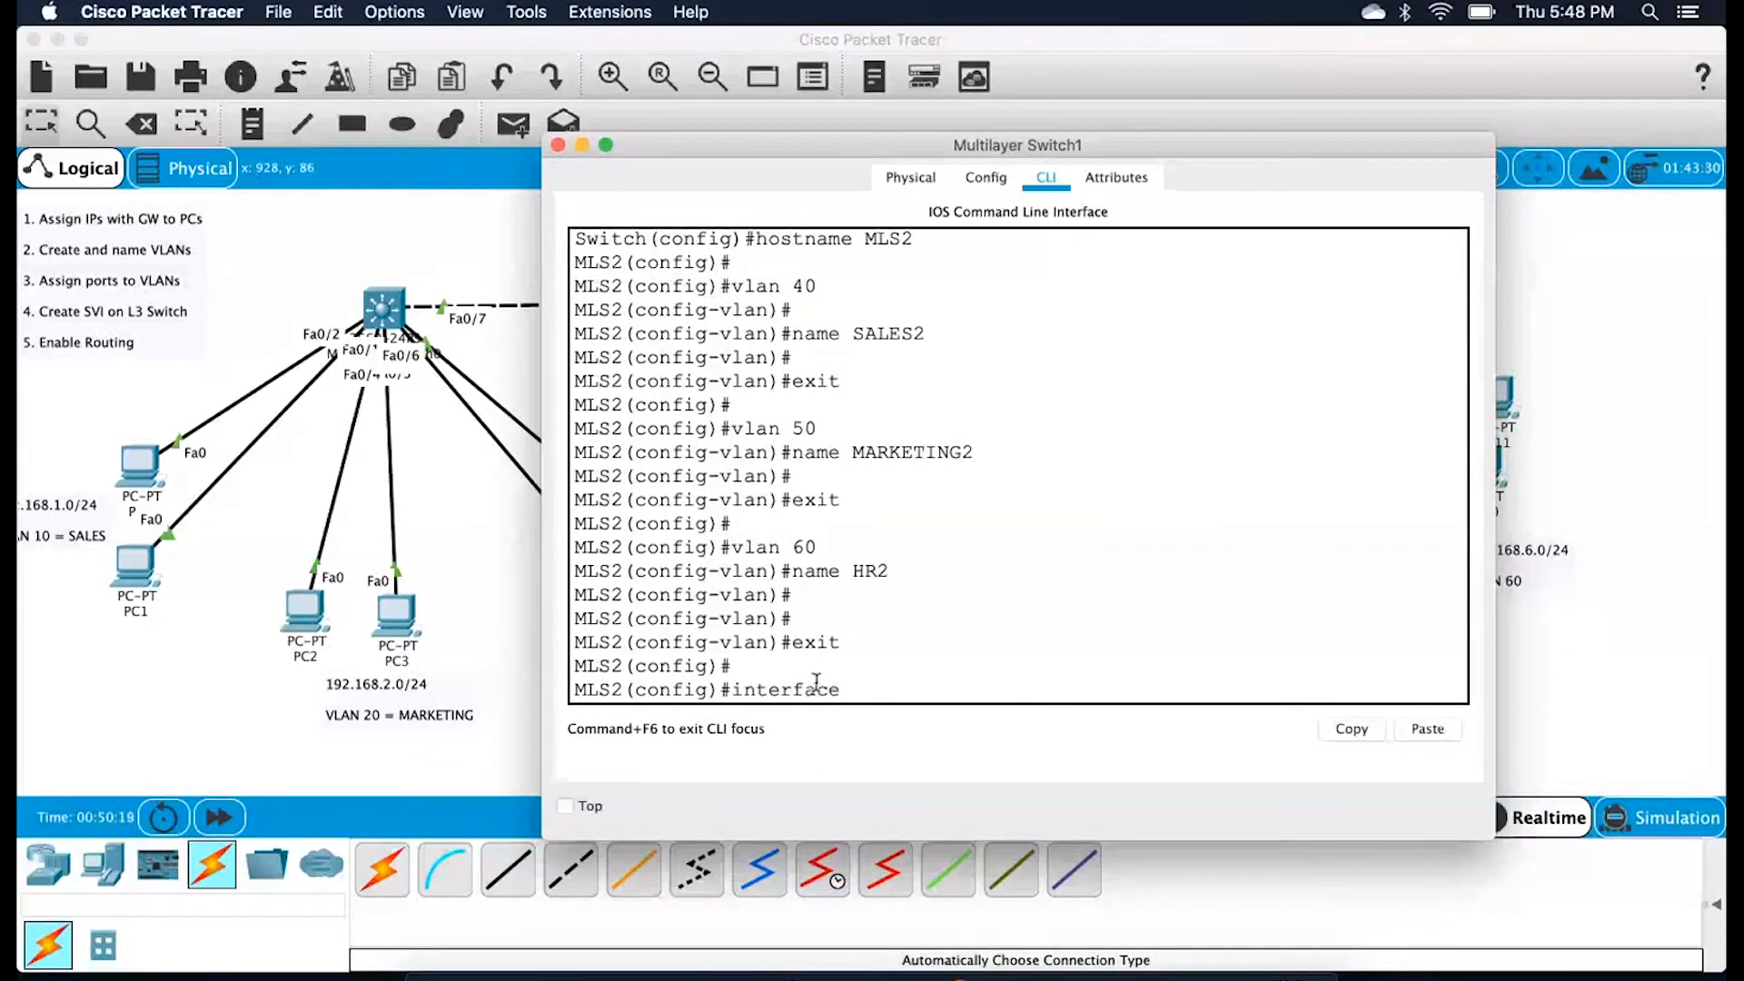
{"action": "left_click", "coordinate": [1596, 417]}
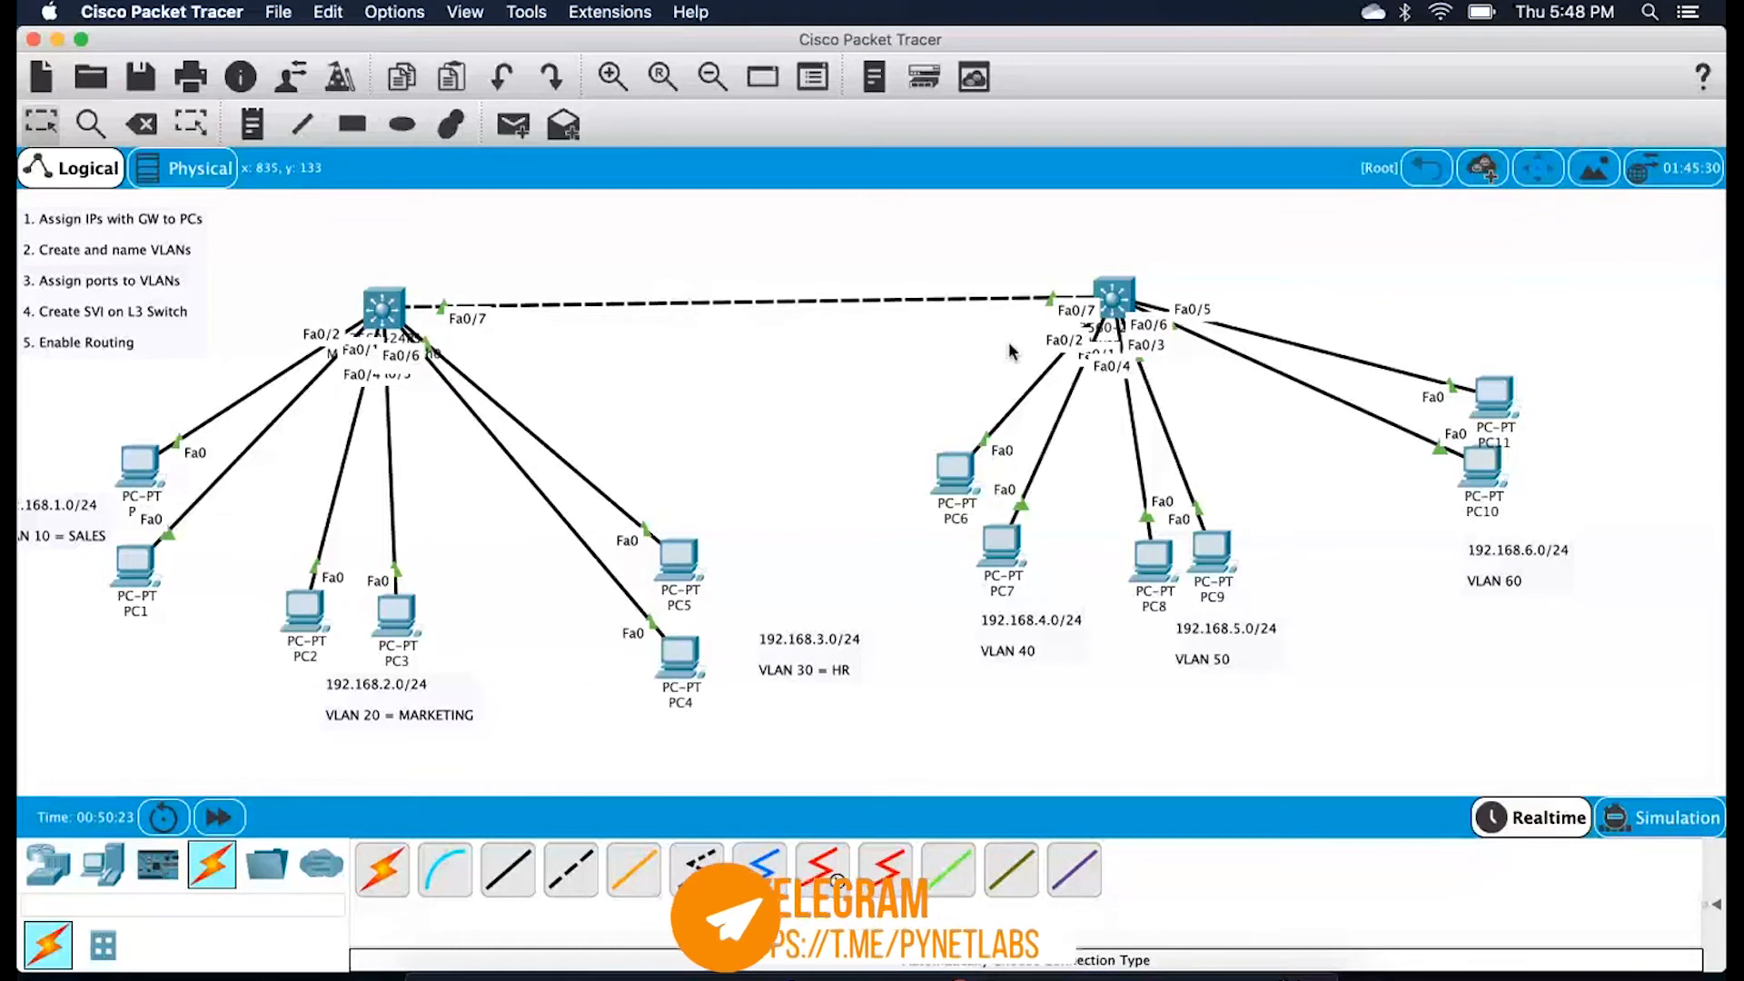
{"action": "left_click", "coordinate": [1112, 298]}
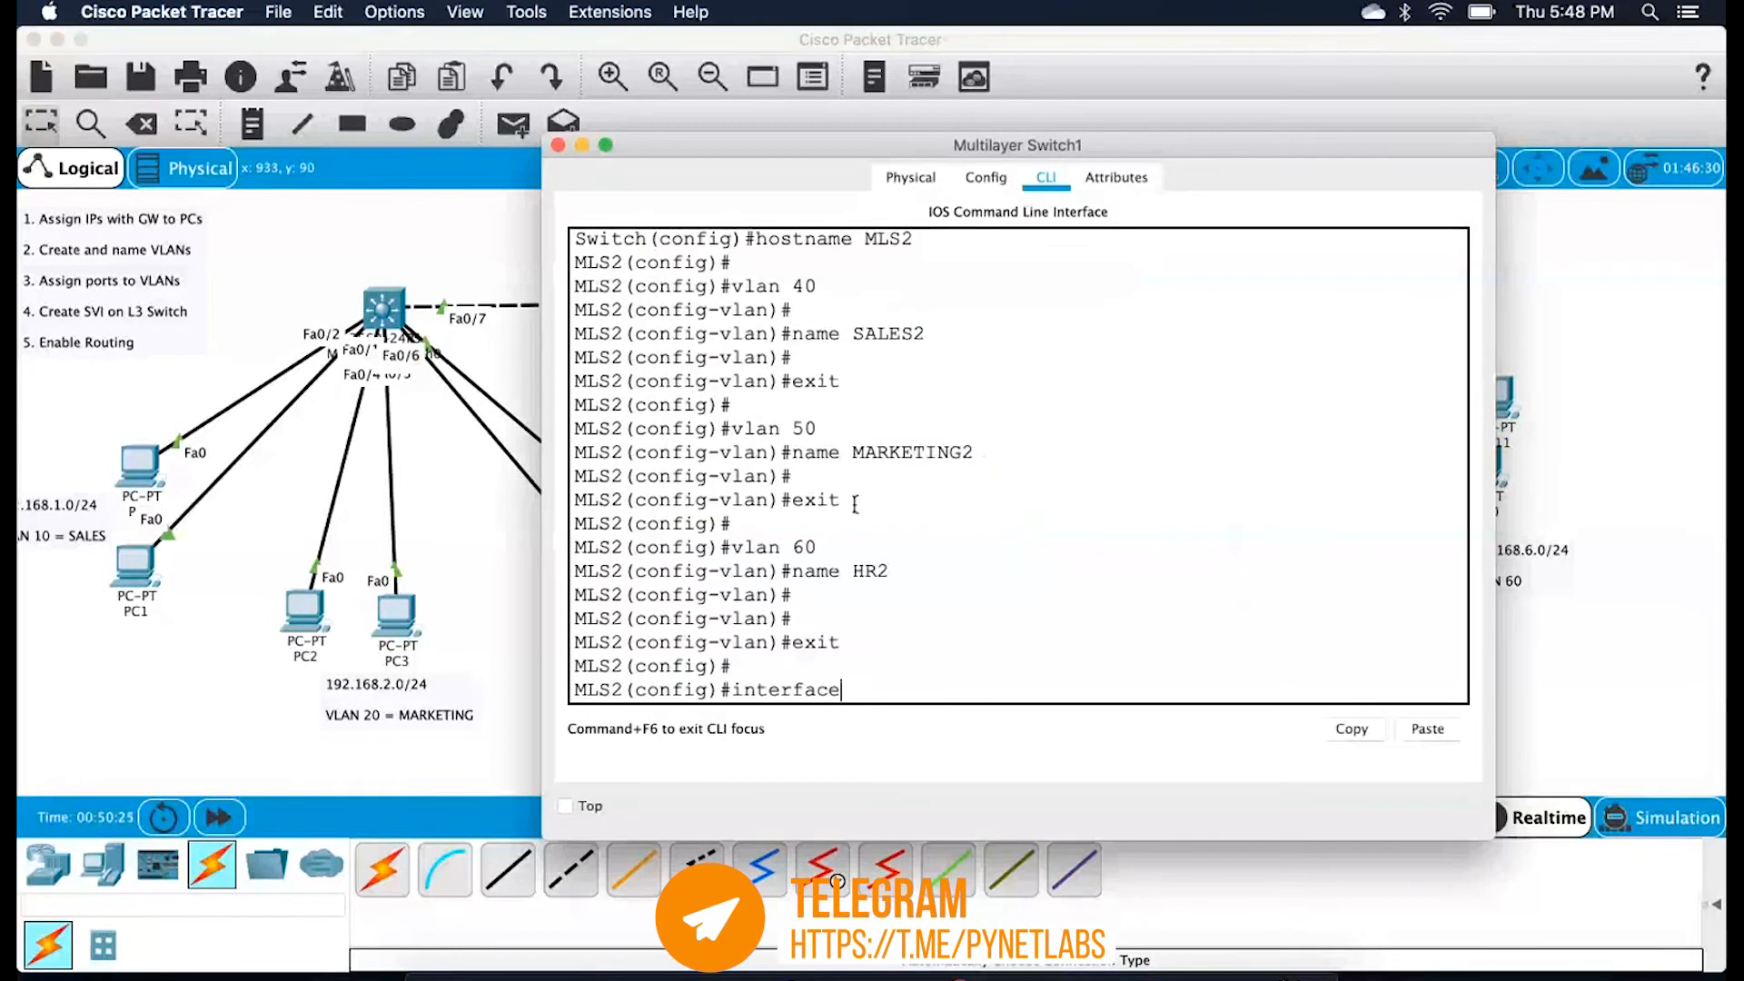
{"action": "type", "text": "ra"}
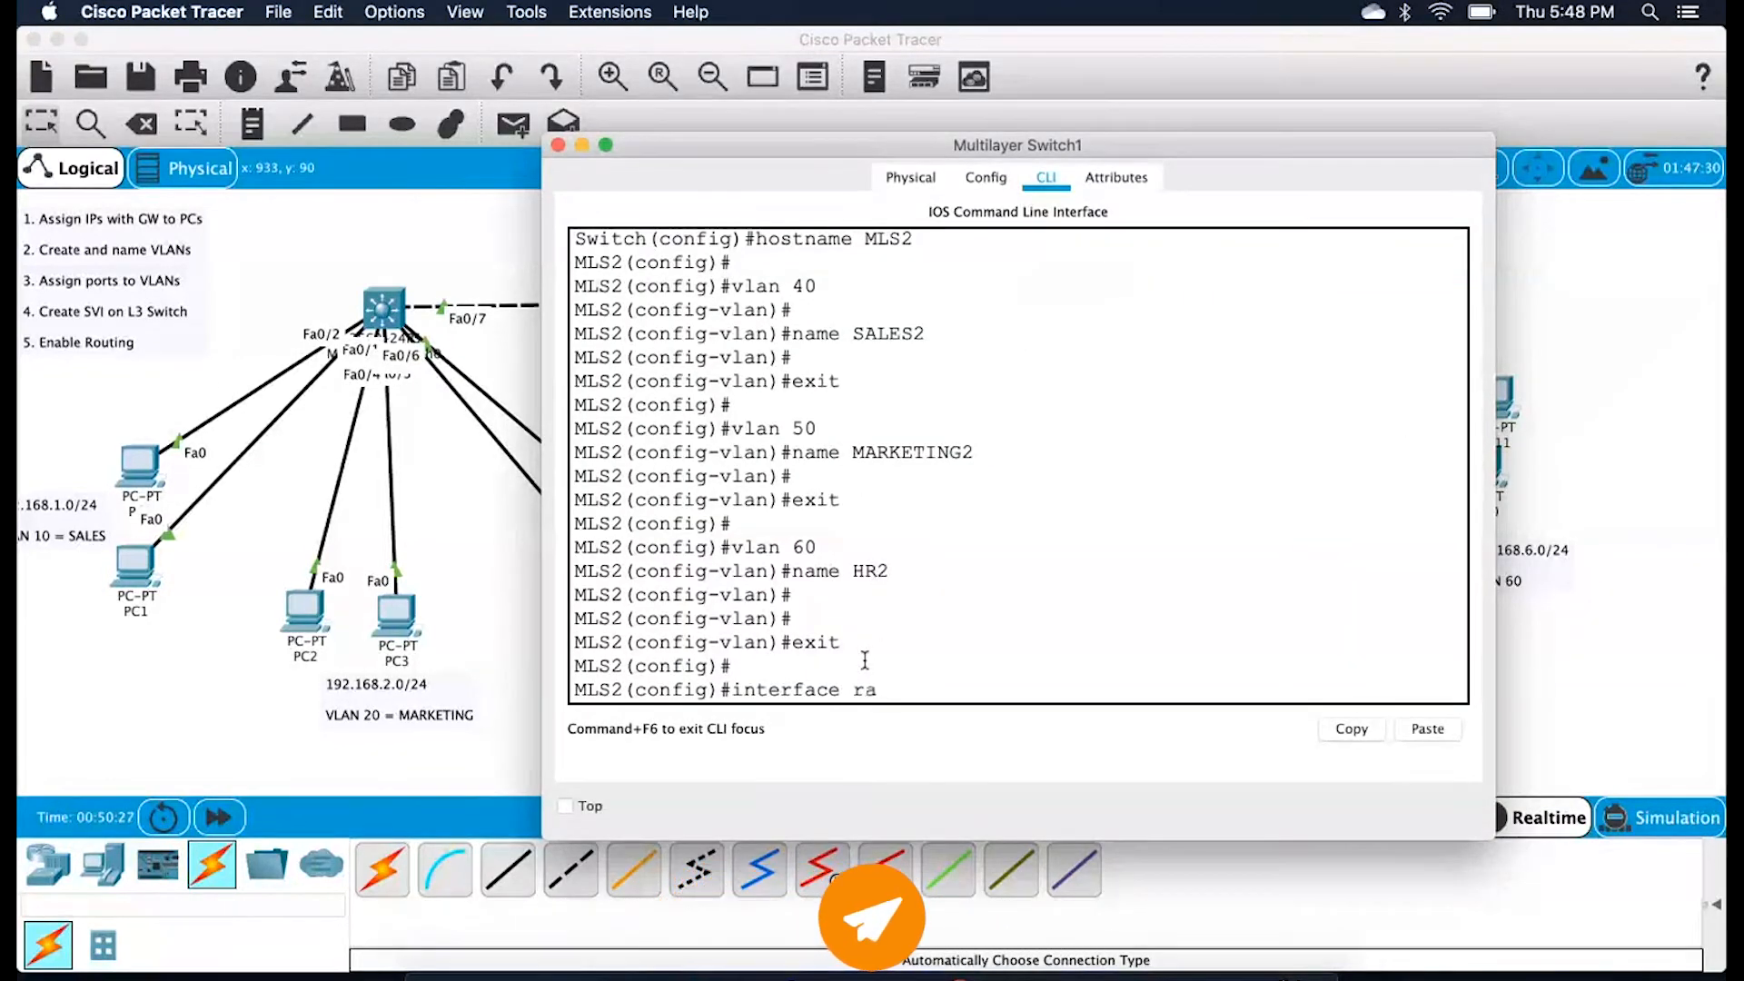
{"action": "type", "text": "nge fa 0/1-2"}
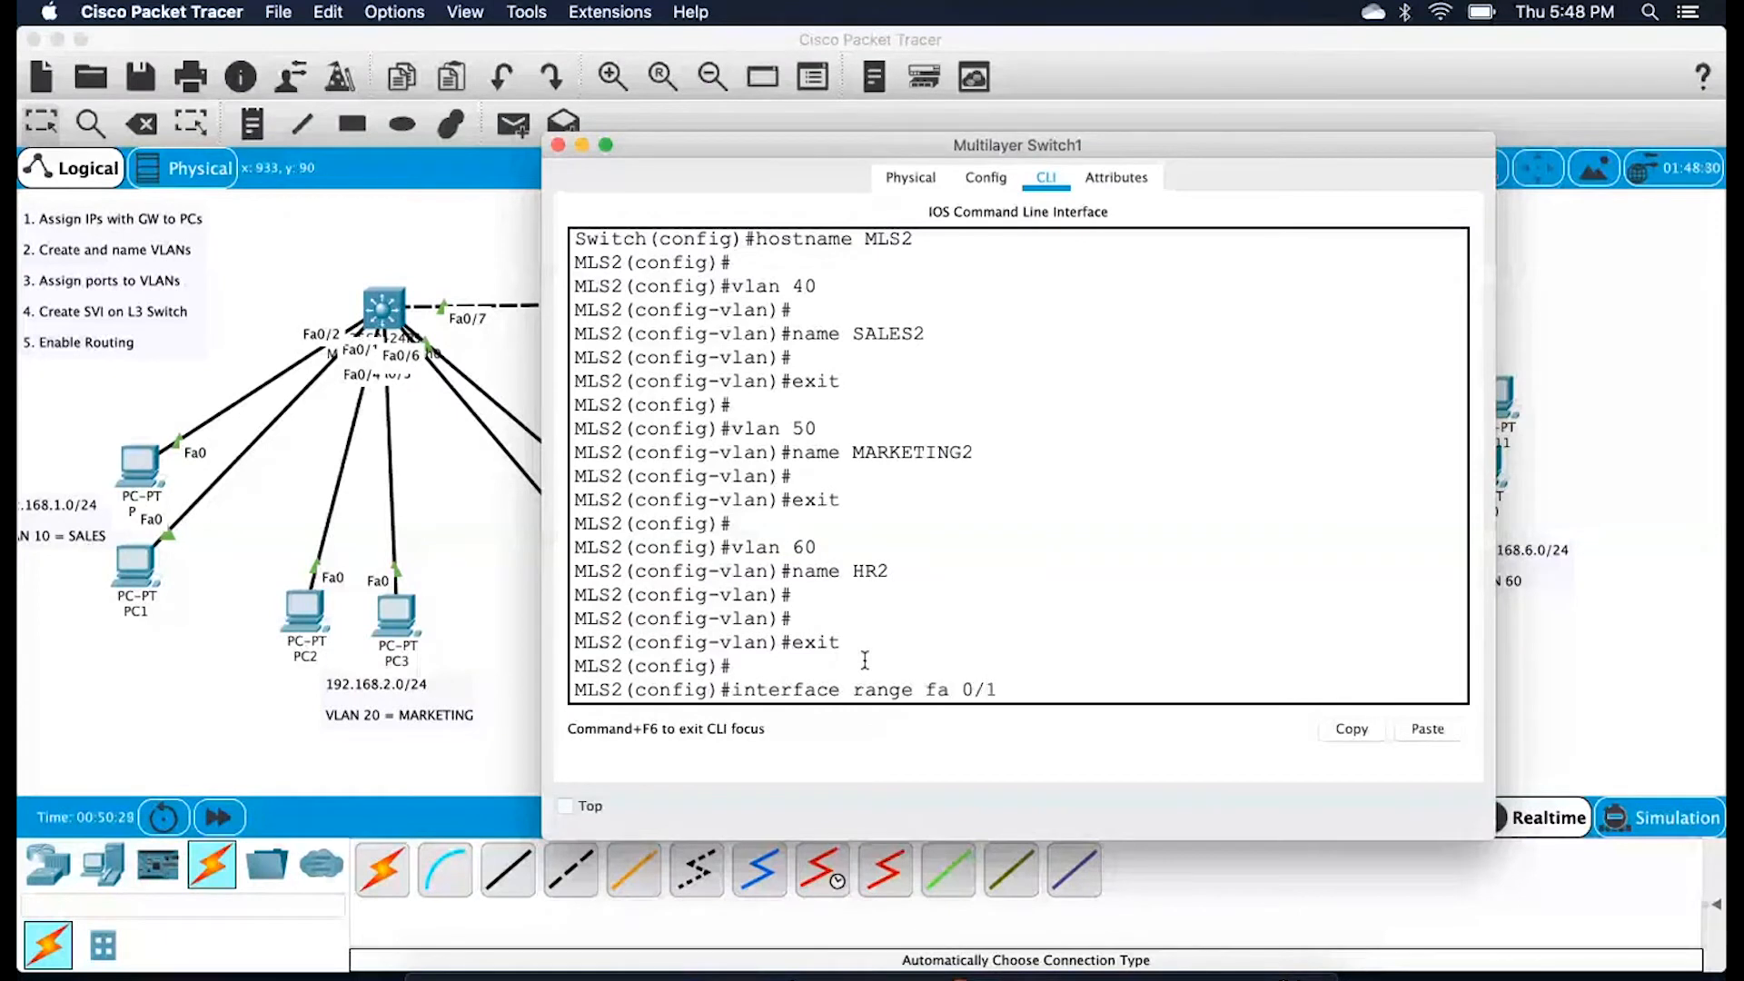
{"action": "key", "text": "Return"}
{"action": "type", "text": "sw"}
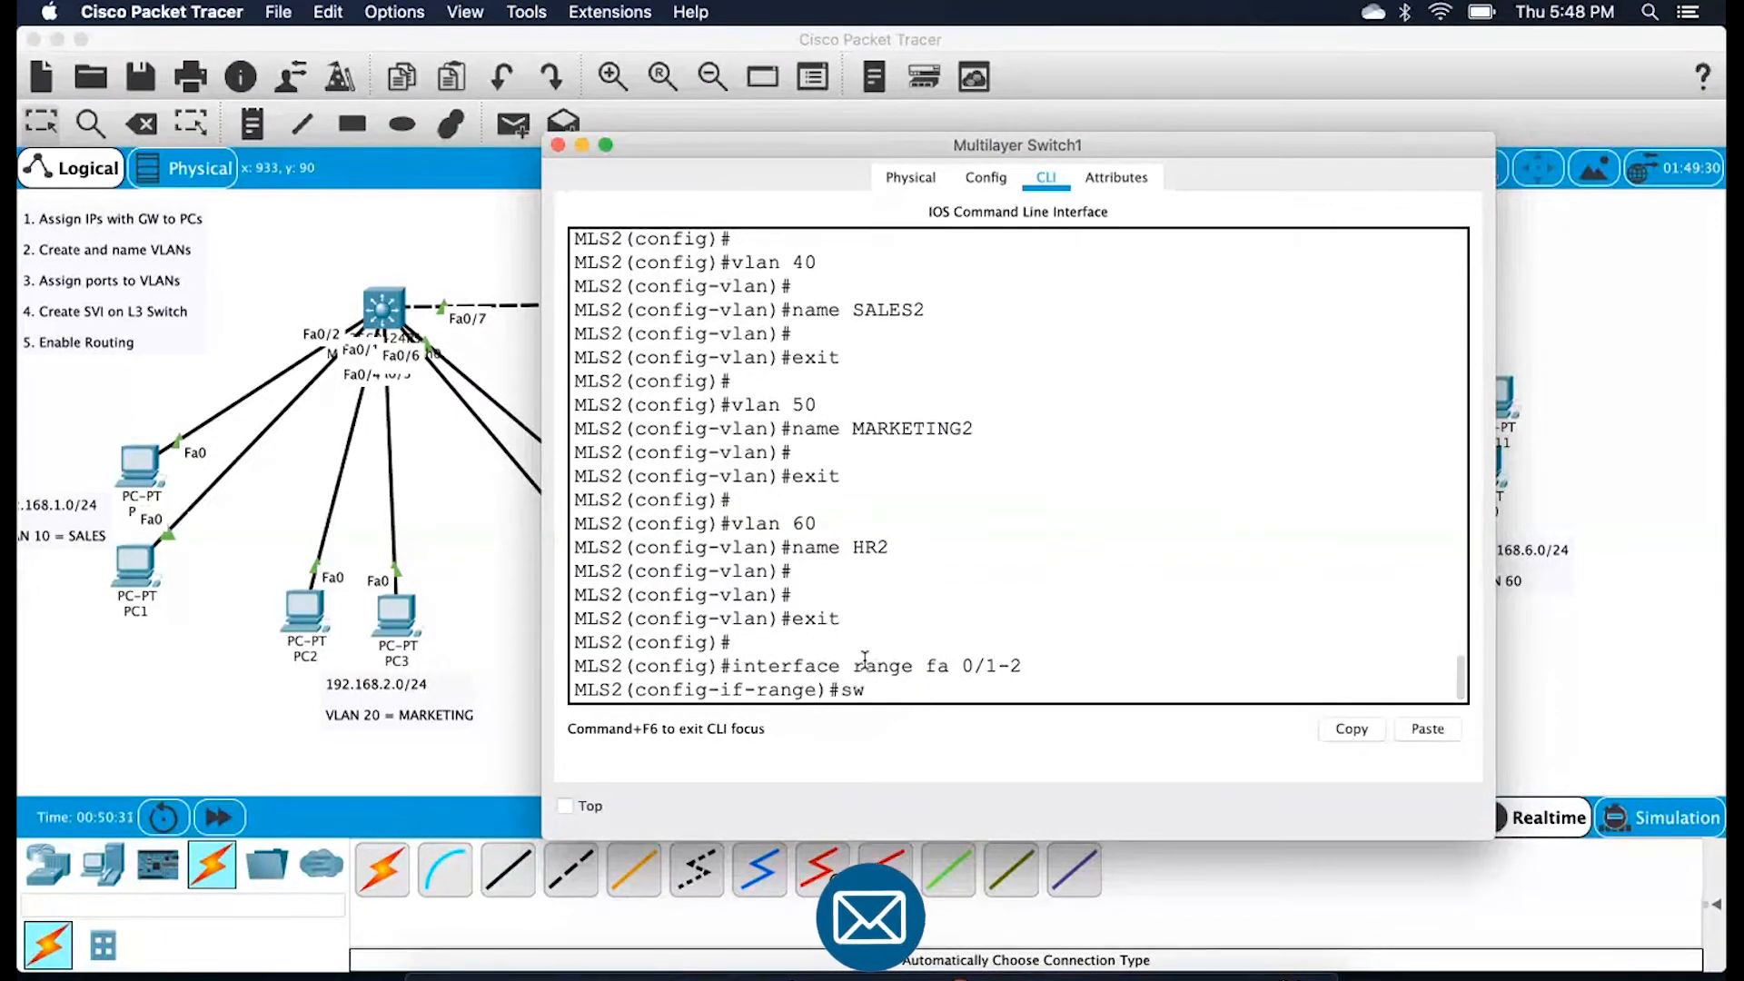
Assign the selected port range fa 0/1-2 on MLS2 to access VLAN 40
{"action": "type", "text": "itchport access vlan 10"}
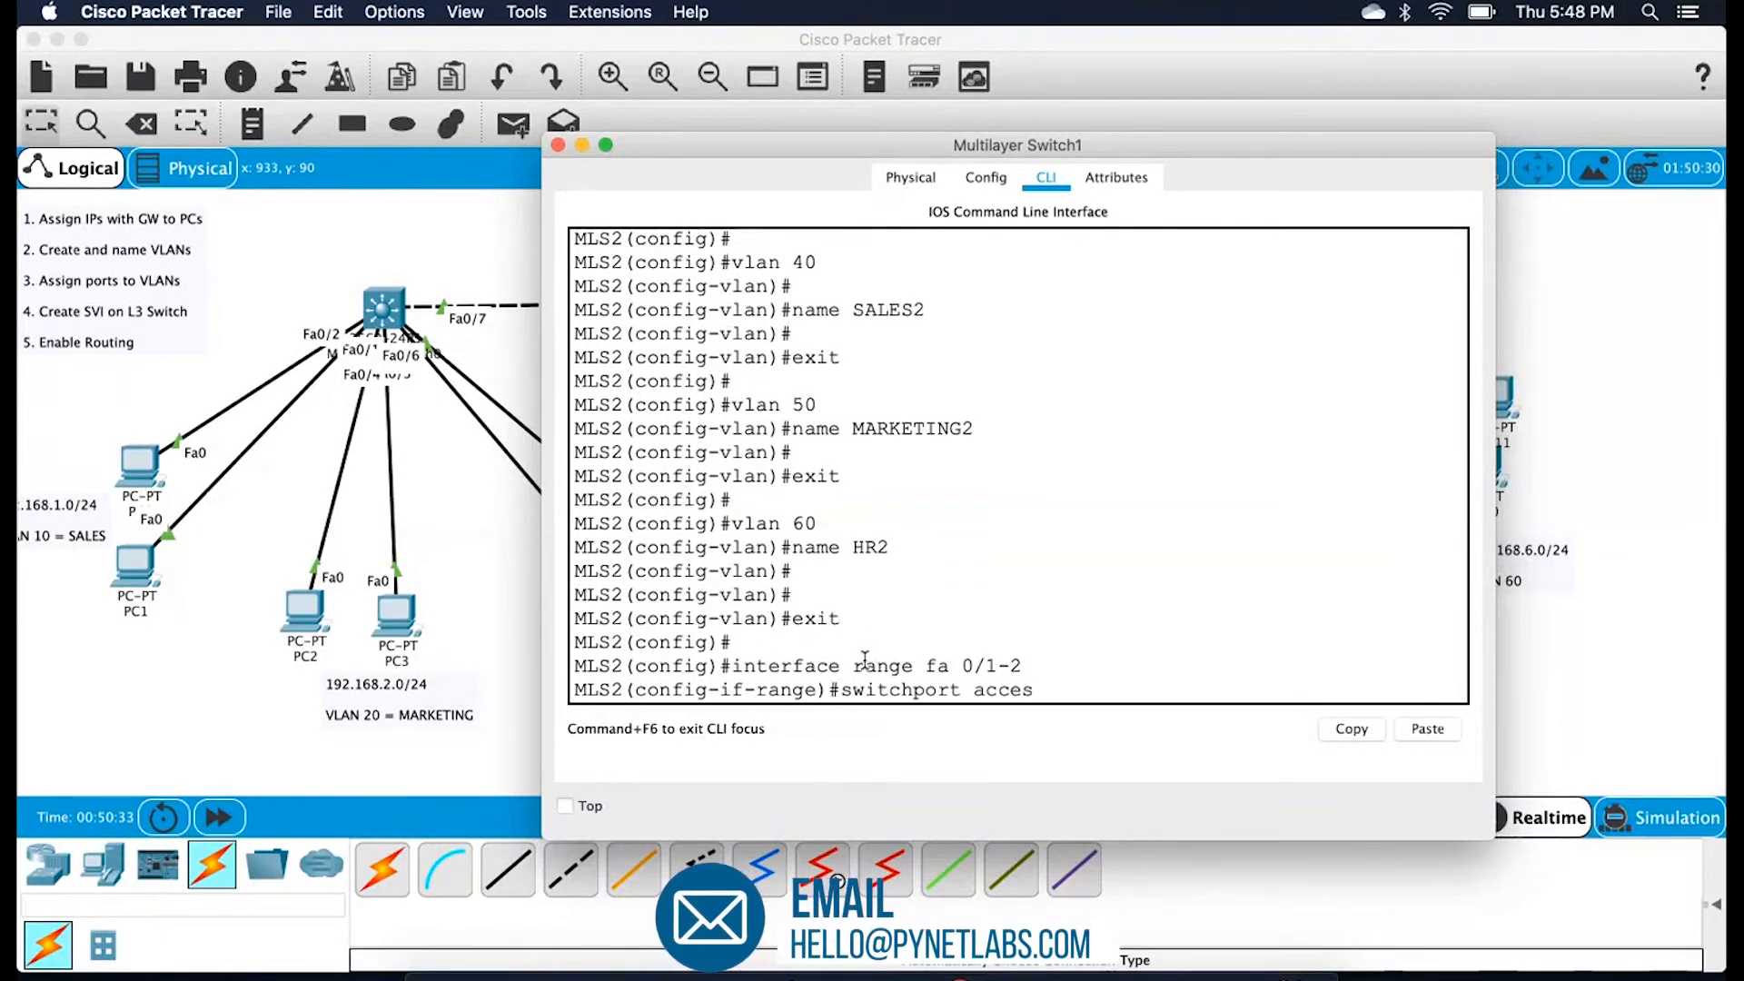
{"action": "key", "text": "BackSpace"}
{"action": "key", "text": "BackSpace"}
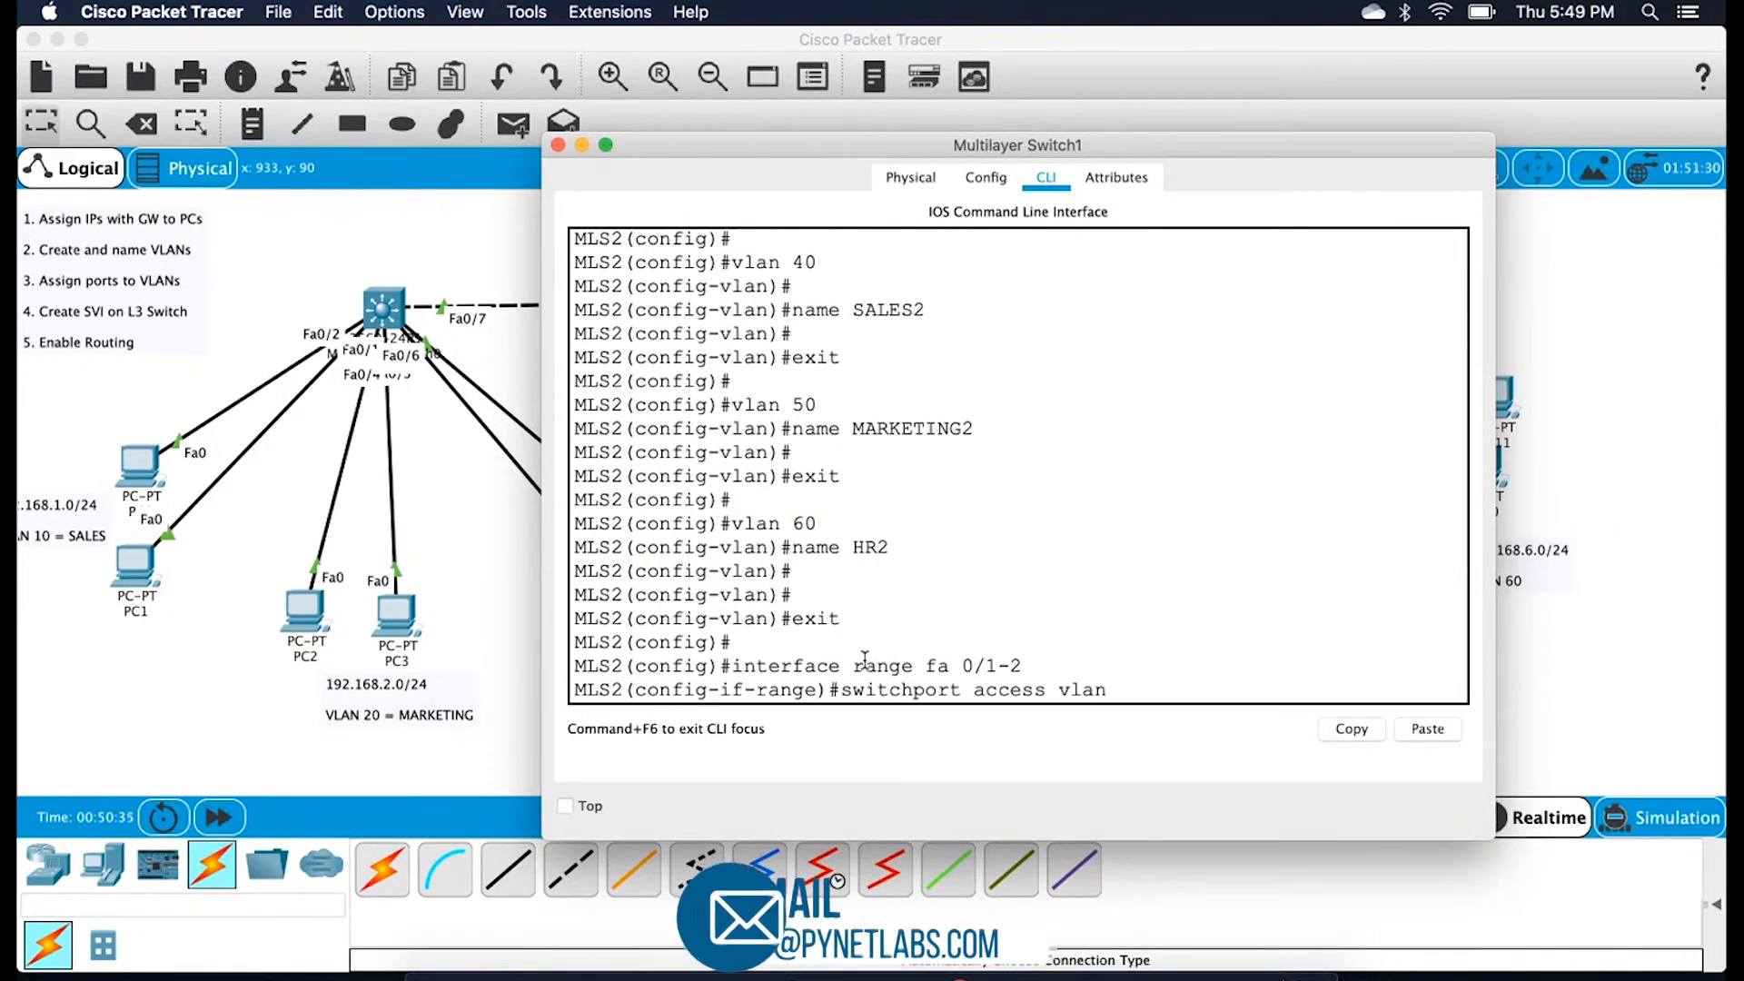
{"action": "type", "text": "40"}
{"action": "key", "text": "Return"}
{"action": "key", "text": "Return"}
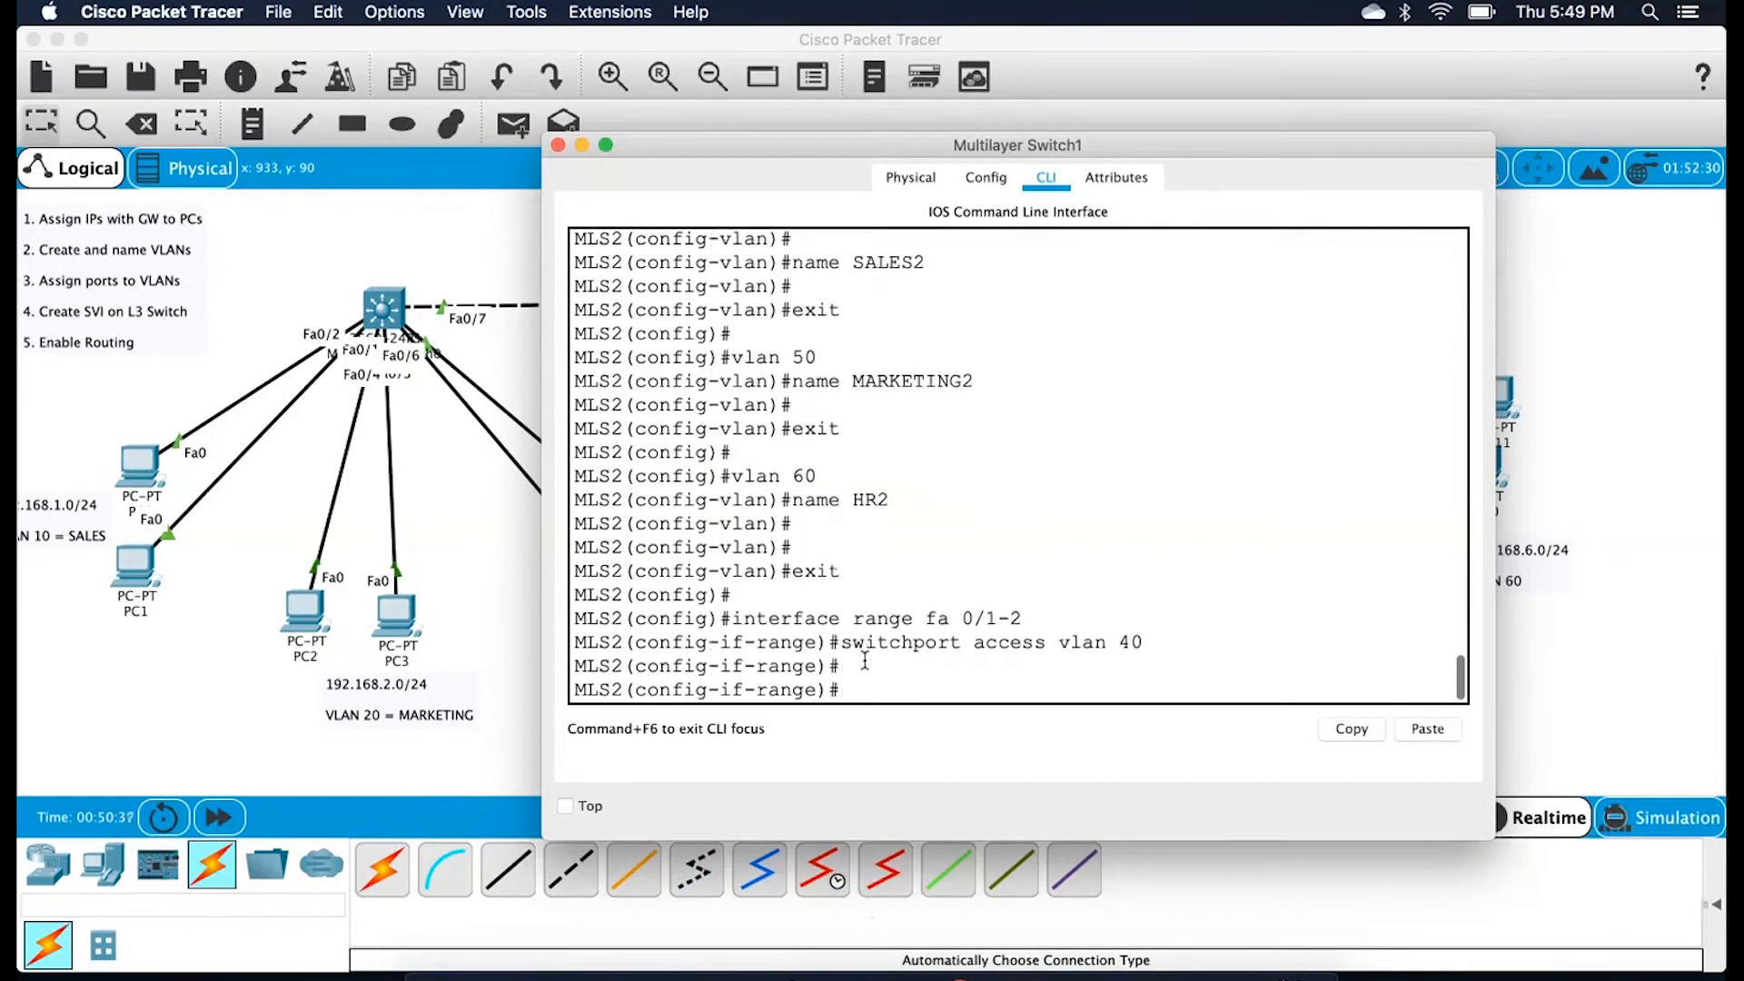
Assign interface range fa 0/3-4 to access VLAN 50
{"action": "type", "text": "interface"}
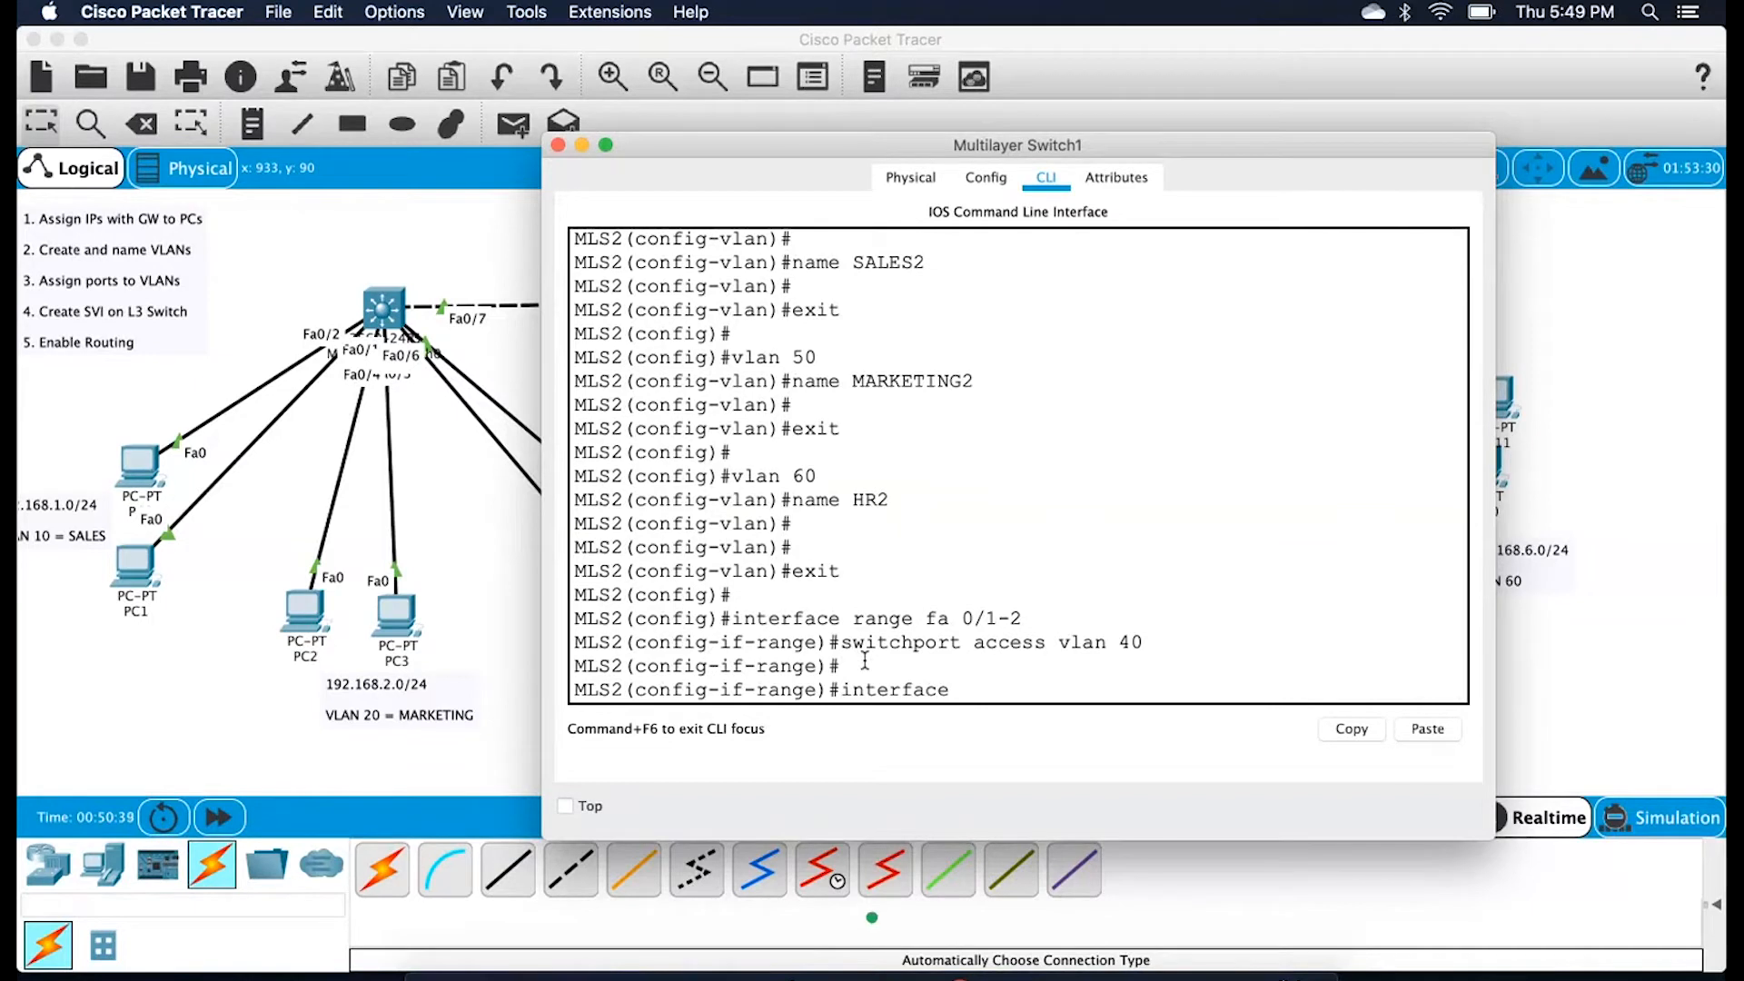
{"action": "type", "text": " range fa 0/4-"}
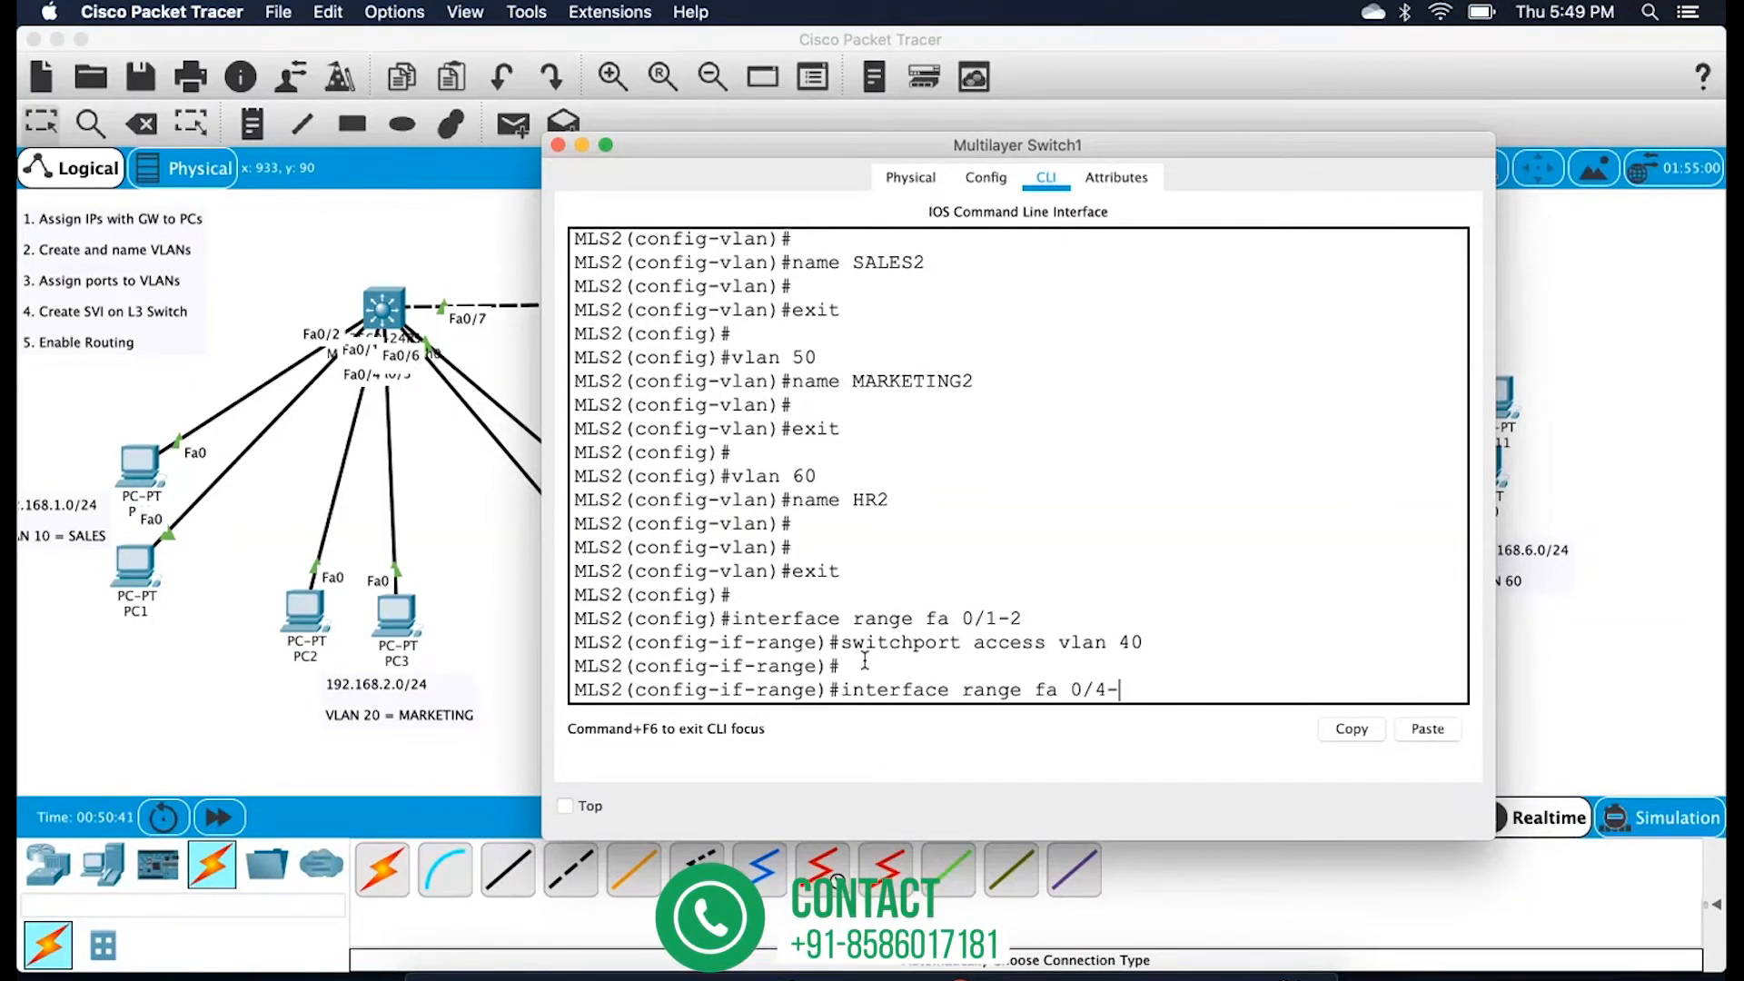
{"action": "key", "text": "BackSpace"}
{"action": "key", "text": "BackSpace"}
{"action": "type", "text": "3-4"}
{"action": "key", "text": "Return"}
{"action": "key", "text": "Return"}
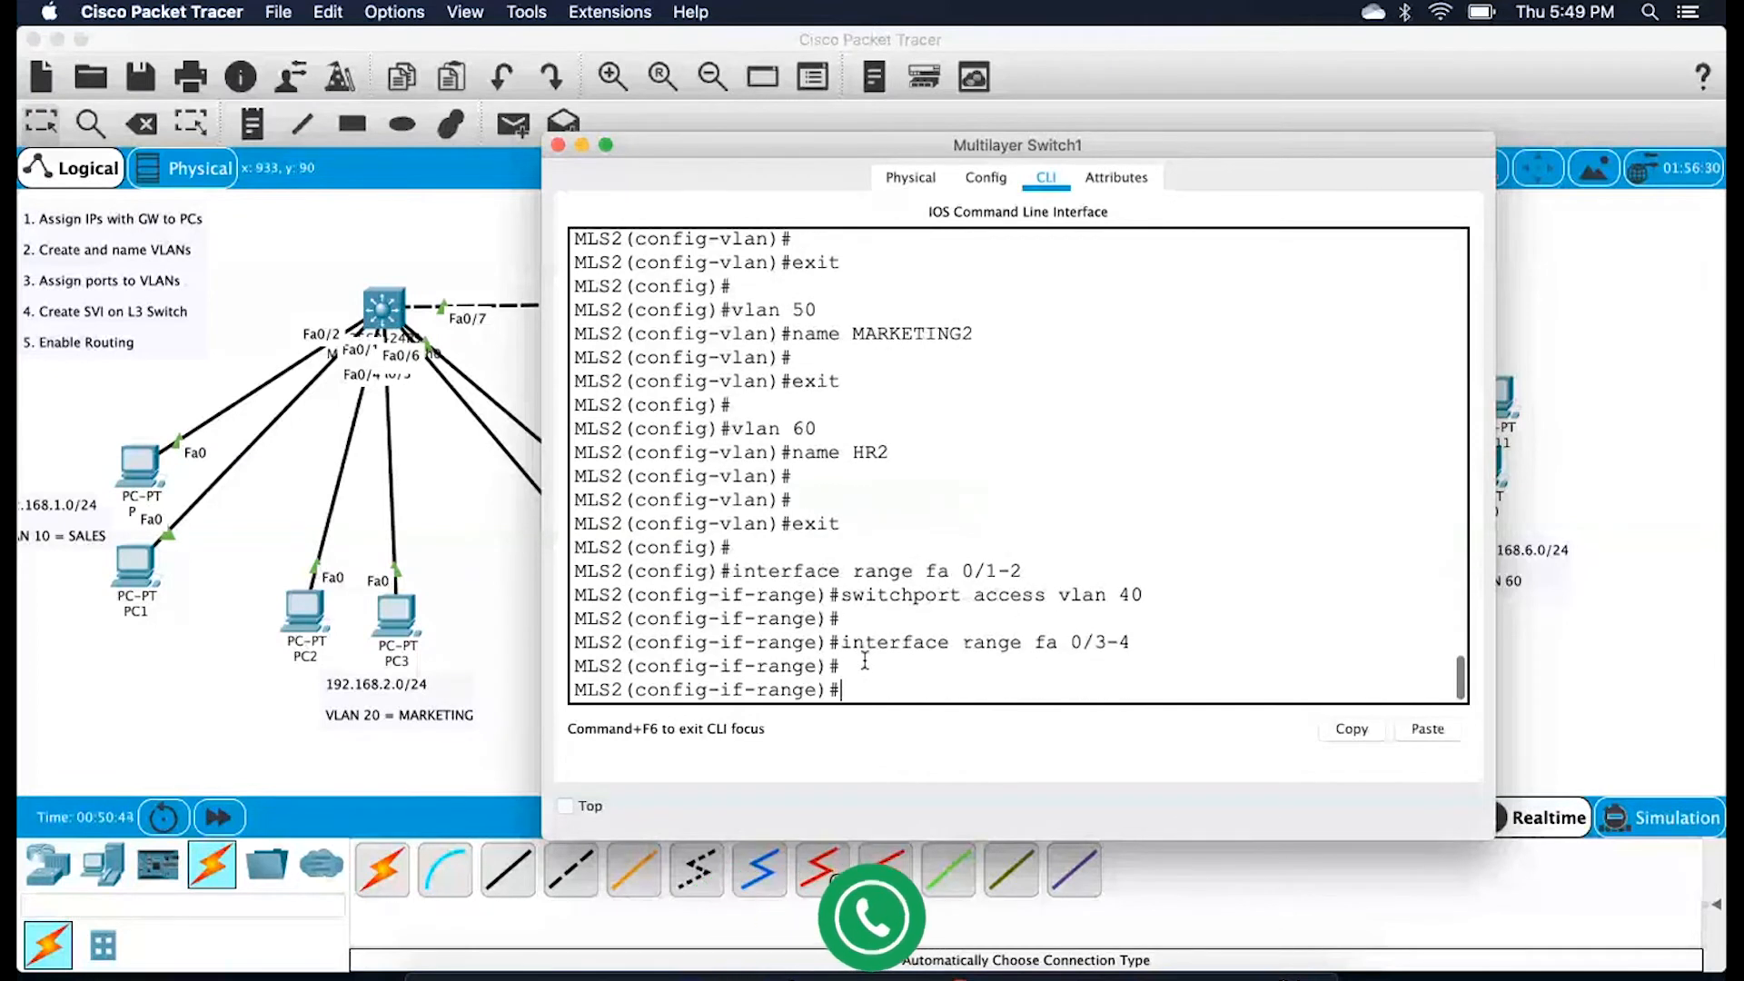
{"action": "key", "text": "Up"}
{"action": "key", "text": "Up"}
{"action": "key", "text": "BackSpace"}
{"action": "key", "text": "BackSpace"}
{"action": "type", "text": "60"}
{"action": "key", "text": "BackSpace"}
{"action": "key", "text": "BackSpace"}
{"action": "type", "text": "50"}
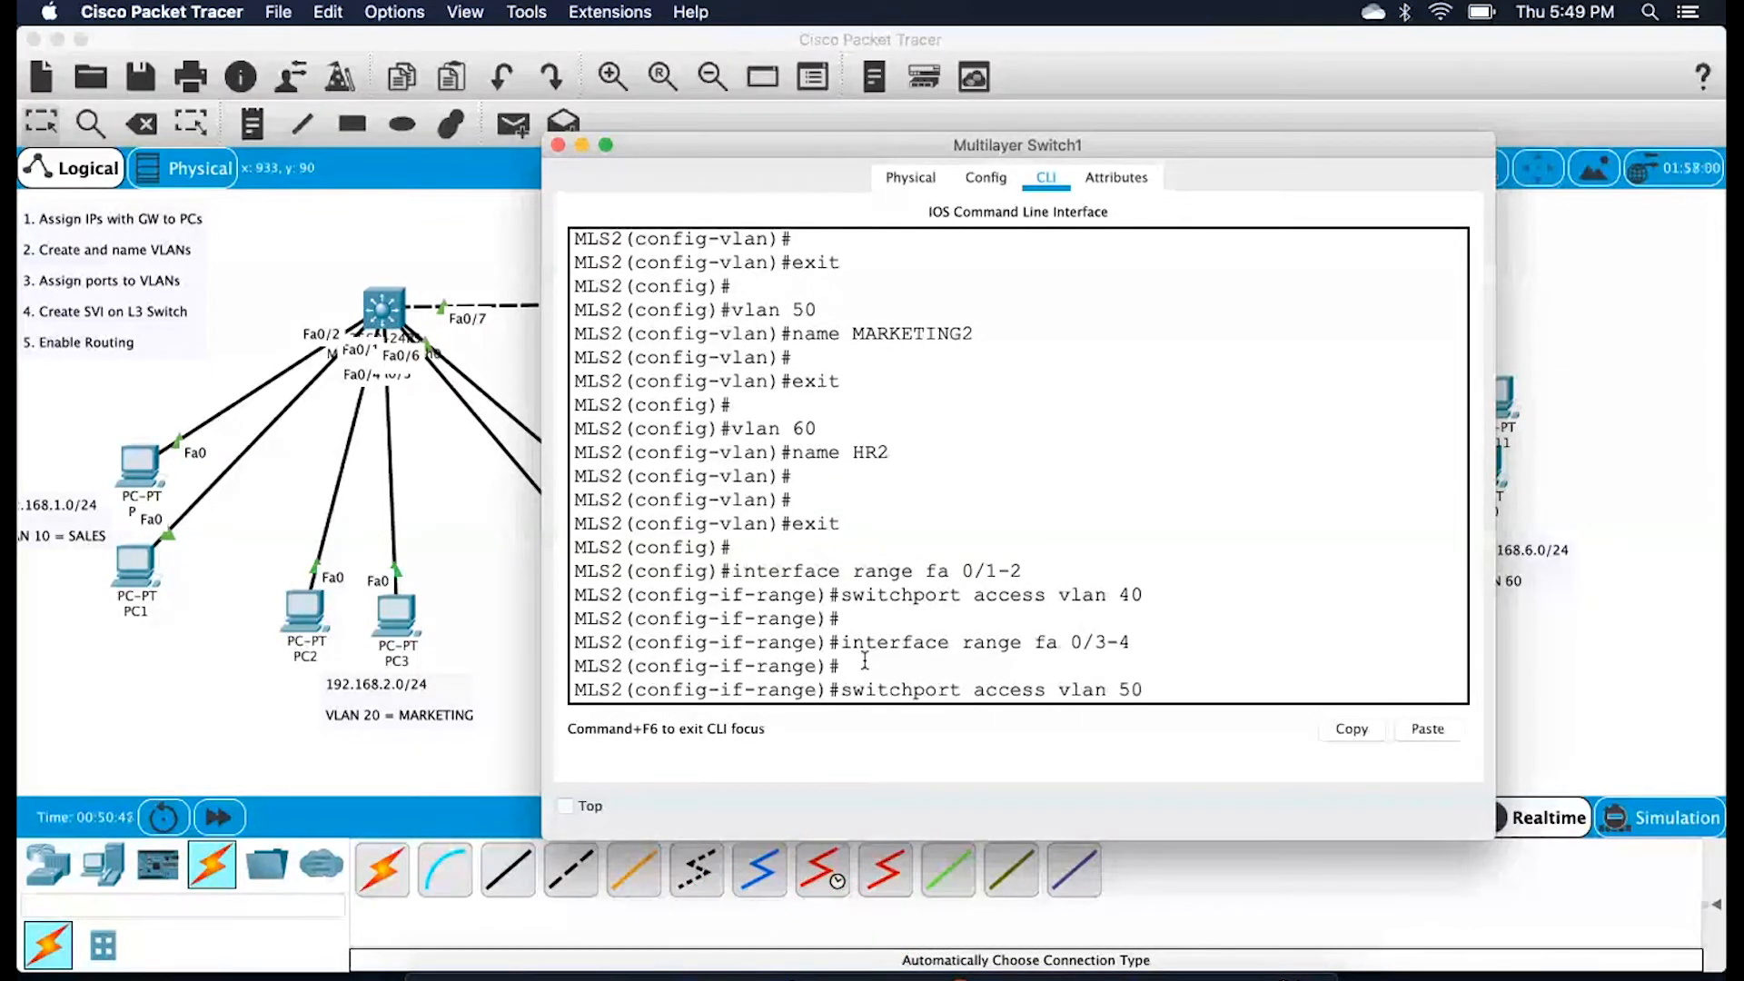
{"action": "key", "text": "Return"}
{"action": "key", "text": "Return"}
Assign interface range fa 0/5-6 to access VLAN 60 and return to global configuration mode
{"action": "key", "text": "Up"}
{"action": "key", "text": "Up"}
{"action": "key", "text": "BackSpace"}
{"action": "key", "text": "BackSpace"}
{"action": "key", "text": "BackSpace"}
{"action": "type", "text": "50"}
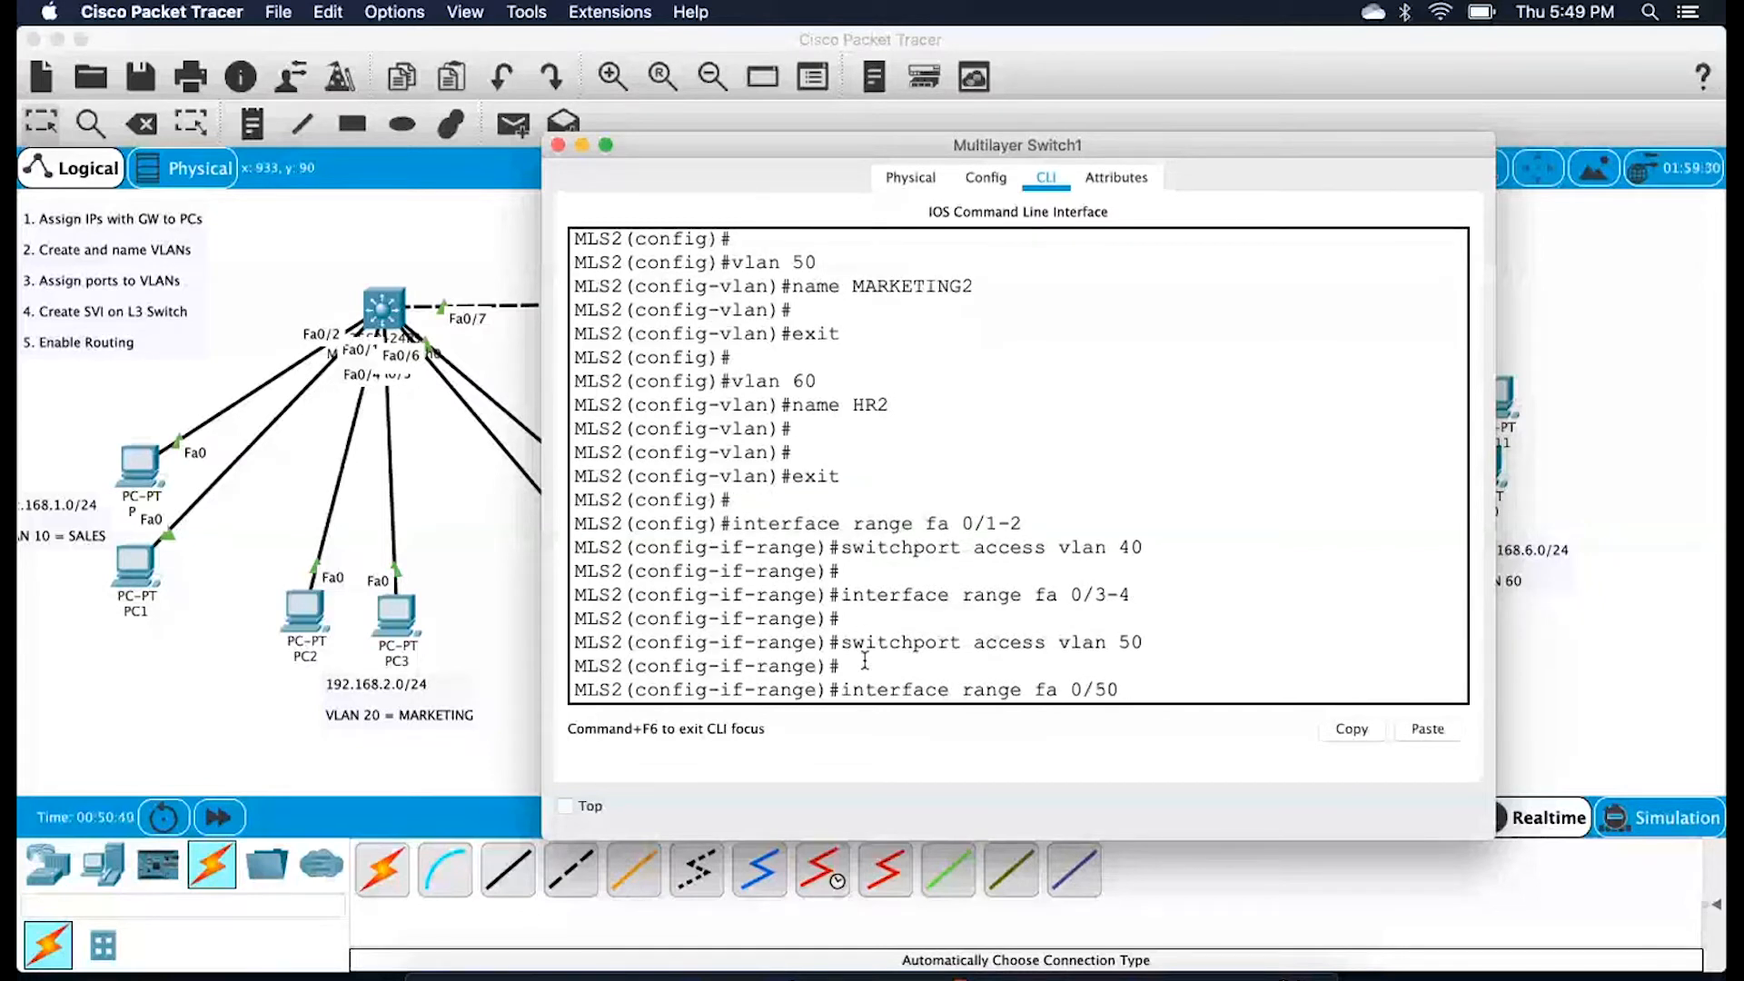
{"action": "type", "text": "6"}
{"action": "key", "text": "BackSpace"}
{"action": "key", "text": "BackSpace"}
{"action": "type", "text": "-6"}
{"action": "key", "text": "Return"}
{"action": "key", "text": "Return"}
{"action": "key", "text": "Up"}
{"action": "key", "text": "Up"}
{"action": "key", "text": "BackSpace"}
{"action": "key", "text": "BackSpace"}
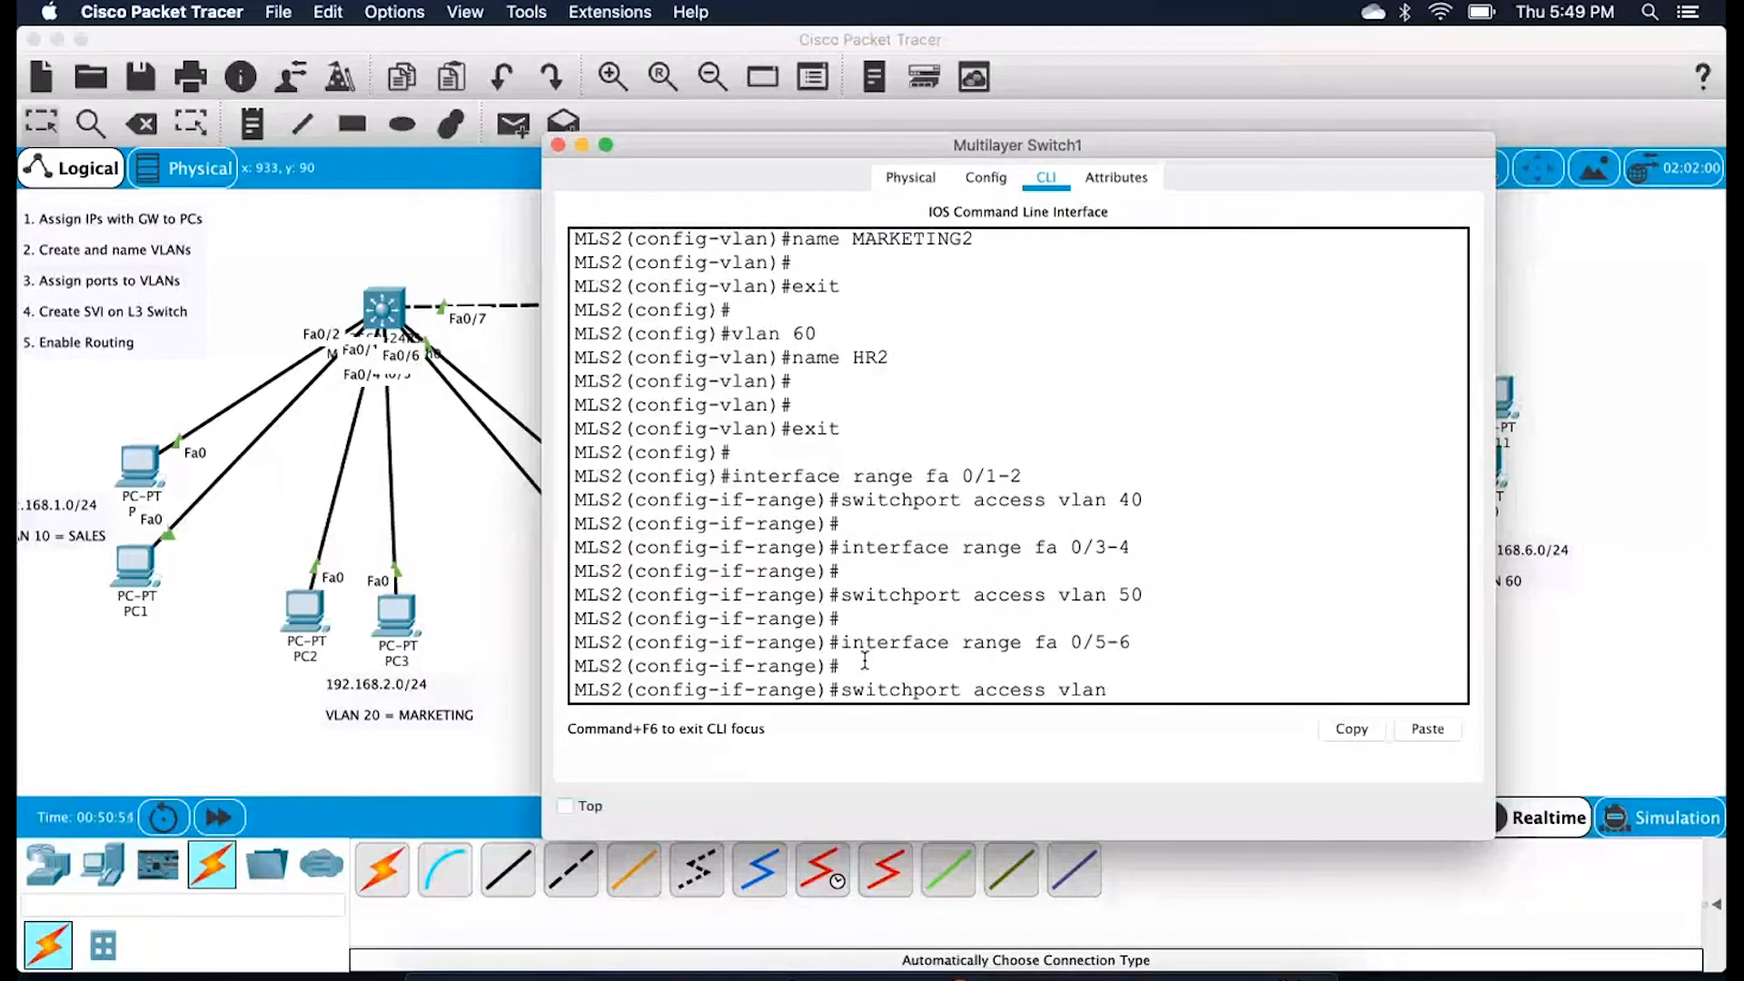
{"action": "type", "text": "60"}
{"action": "key", "text": "Return"}
{"action": "key", "text": "Return"}
{"action": "key", "text": "Return"}
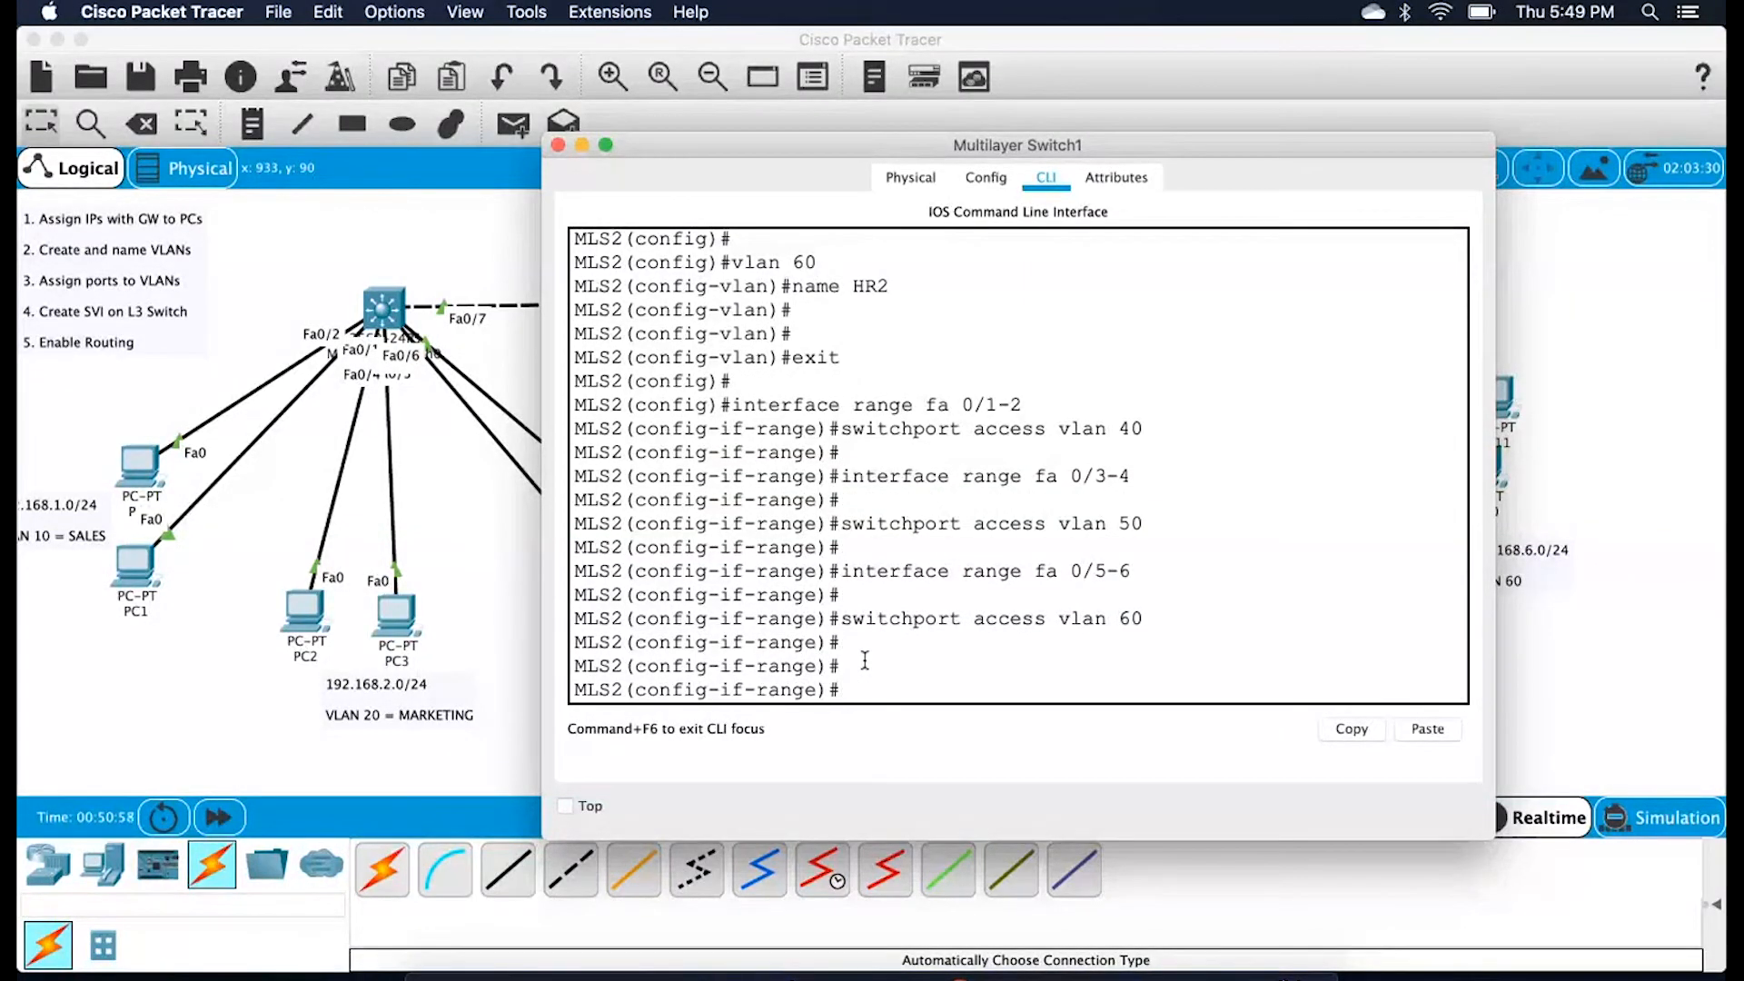
{"action": "key", "text": "Return"}
{"action": "key", "text": "Return"}
{"action": "type", "text": "exit"}
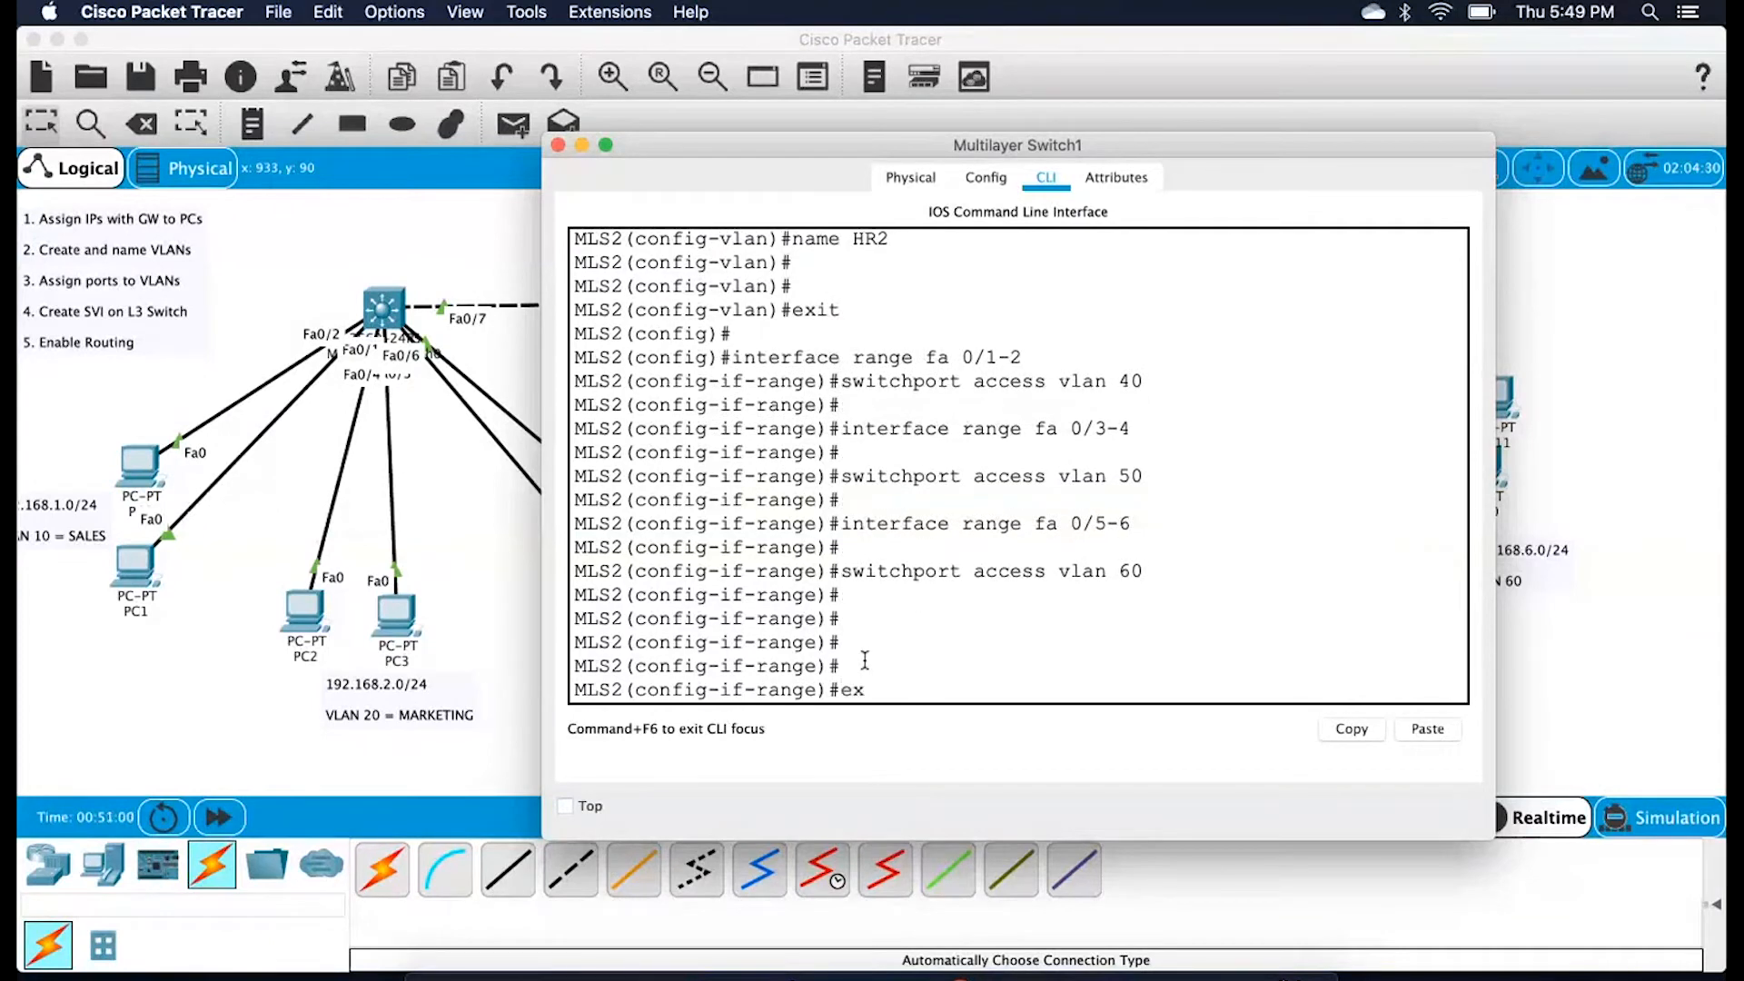
{"action": "key", "text": "Return"}
{"action": "key", "text": "Return"}
Display the brief VLAN summary from configuration mode to check the port assignments
{"action": "type", "text": "do show vl"}
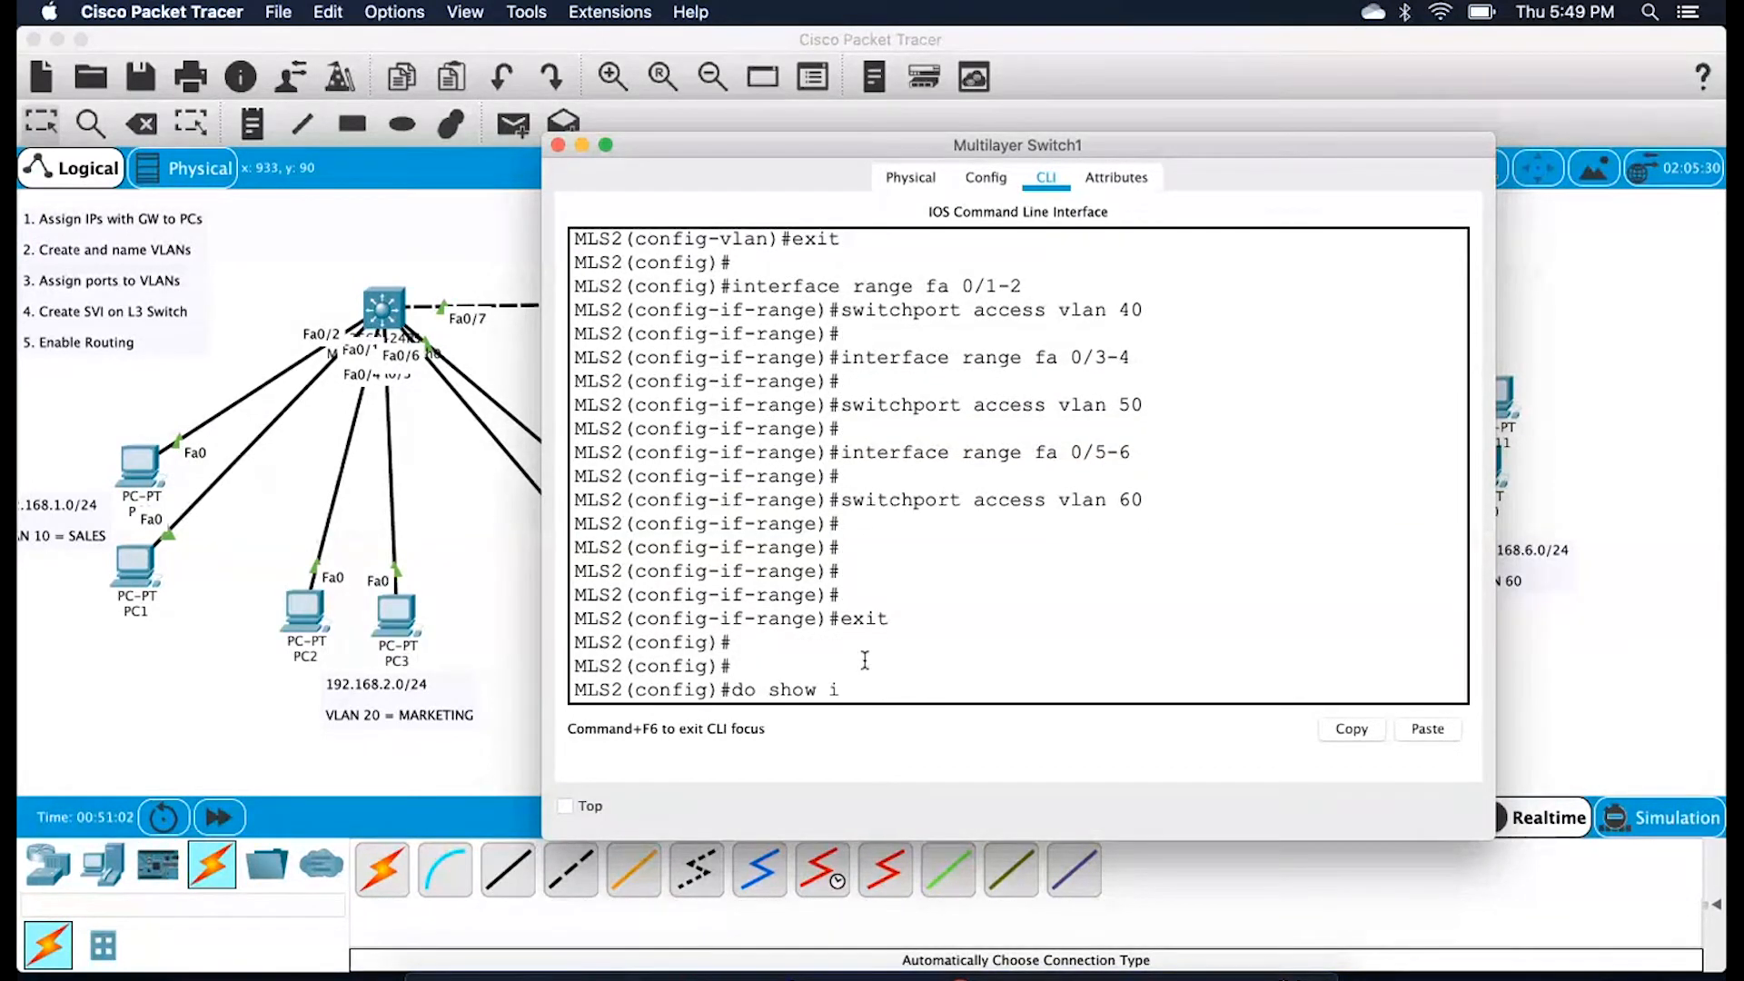
{"action": "type", "text": "an brief"}
{"action": "key", "text": "Return"}
{"action": "key", "text": "Return"}
{"action": "key", "text": "Return"}
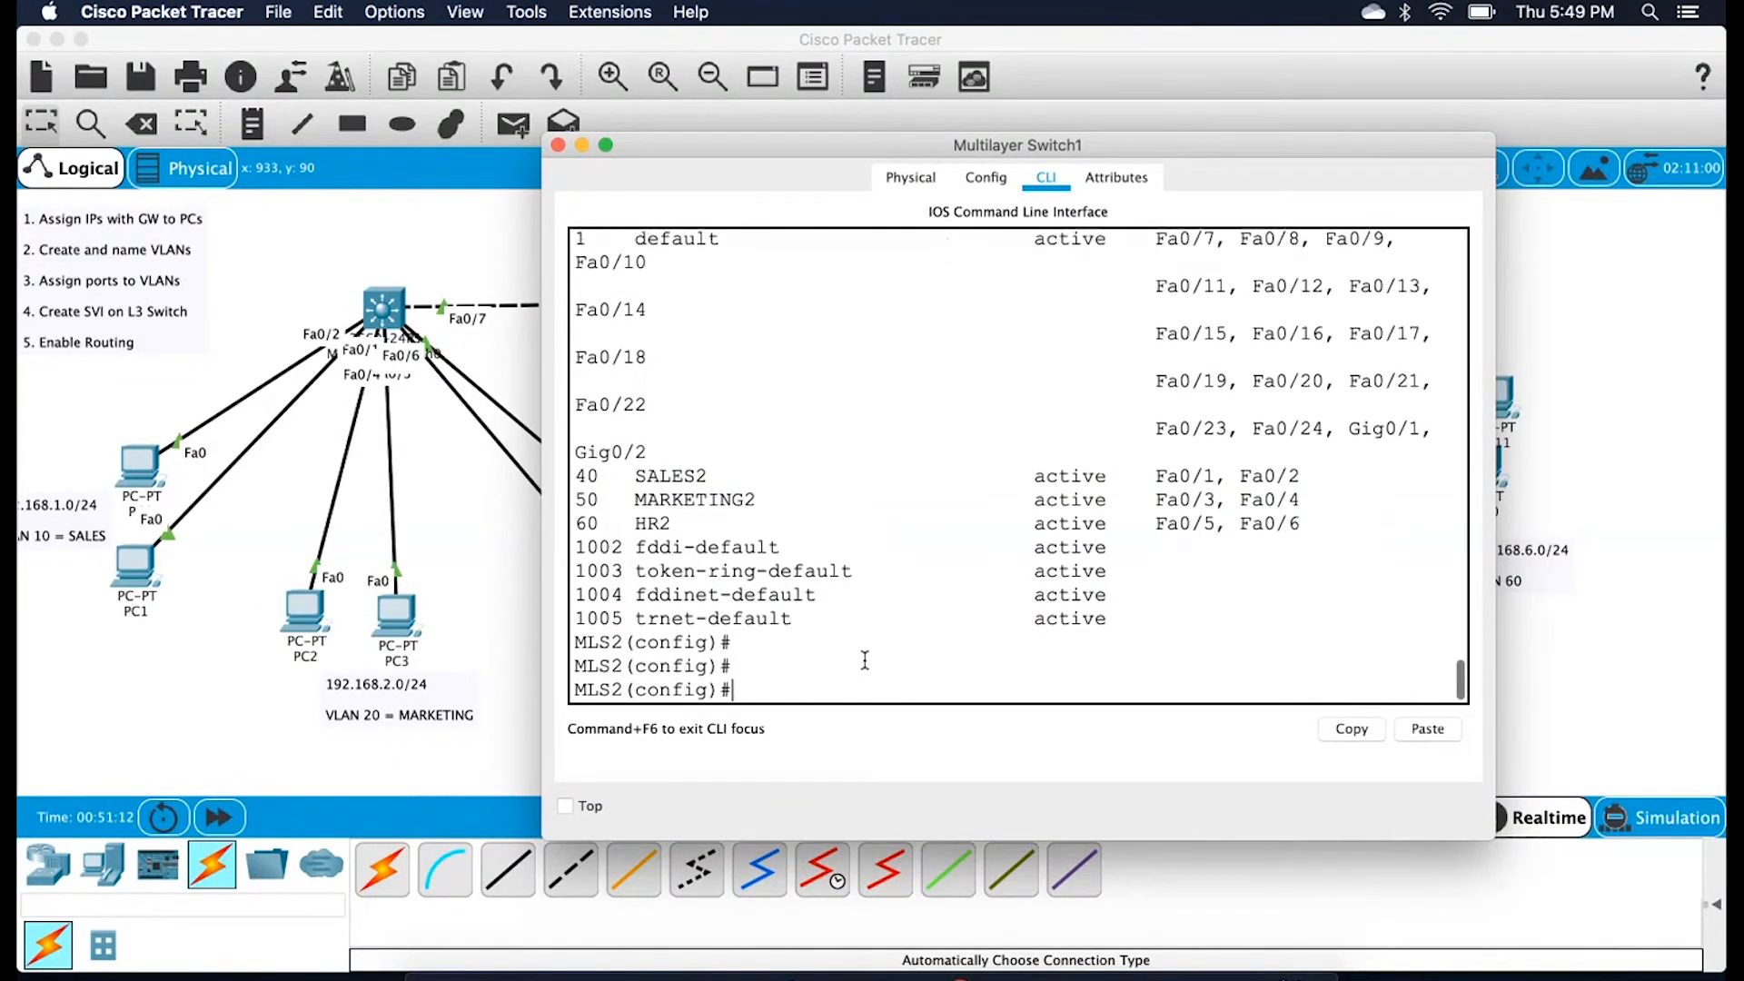
{"action": "type", "text": "no vlan 5"}
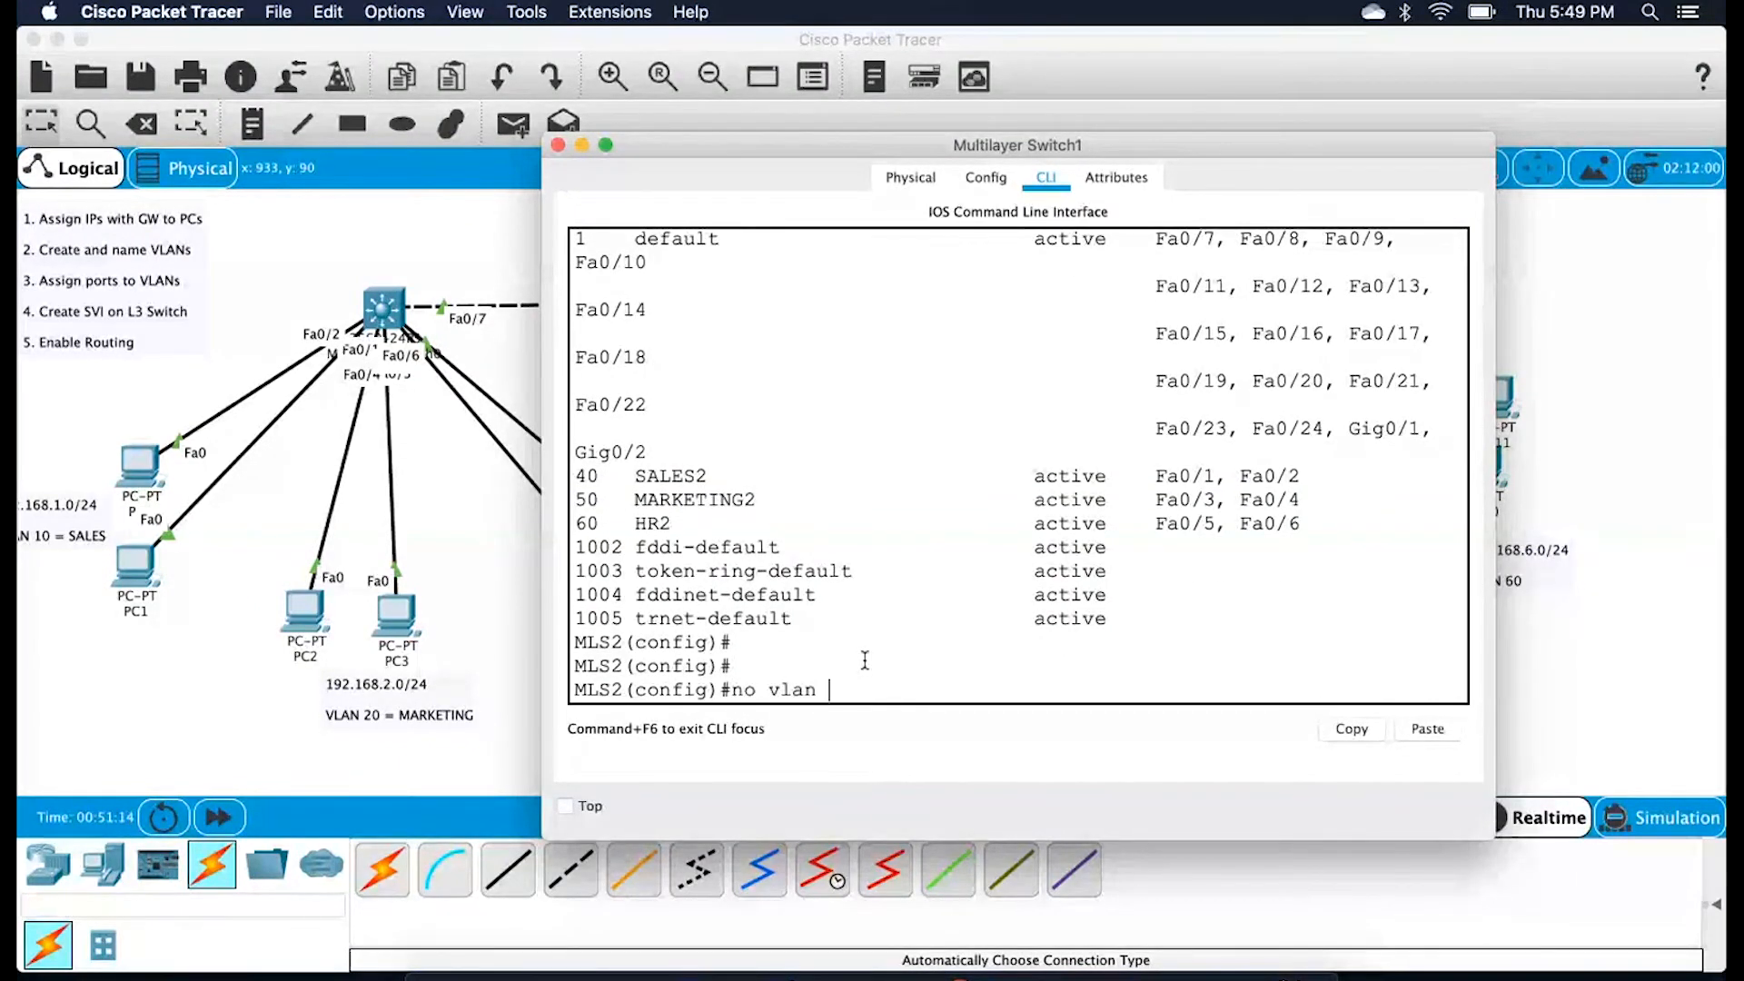
{"action": "key", "text": "BackSpace"}
{"action": "key", "text": "BackSpace"}
{"action": "key", "text": "BackSpace"}
{"action": "key", "text": "BackSpace"}
{"action": "key", "text": "BackSpace"}
{"action": "key", "text": "BackSpace"}
{"action": "key", "text": "BackSpace"}
{"action": "key", "text": "BackSpace"}
{"action": "key", "text": "BackSpace"}
{"action": "key", "text": "Return"}
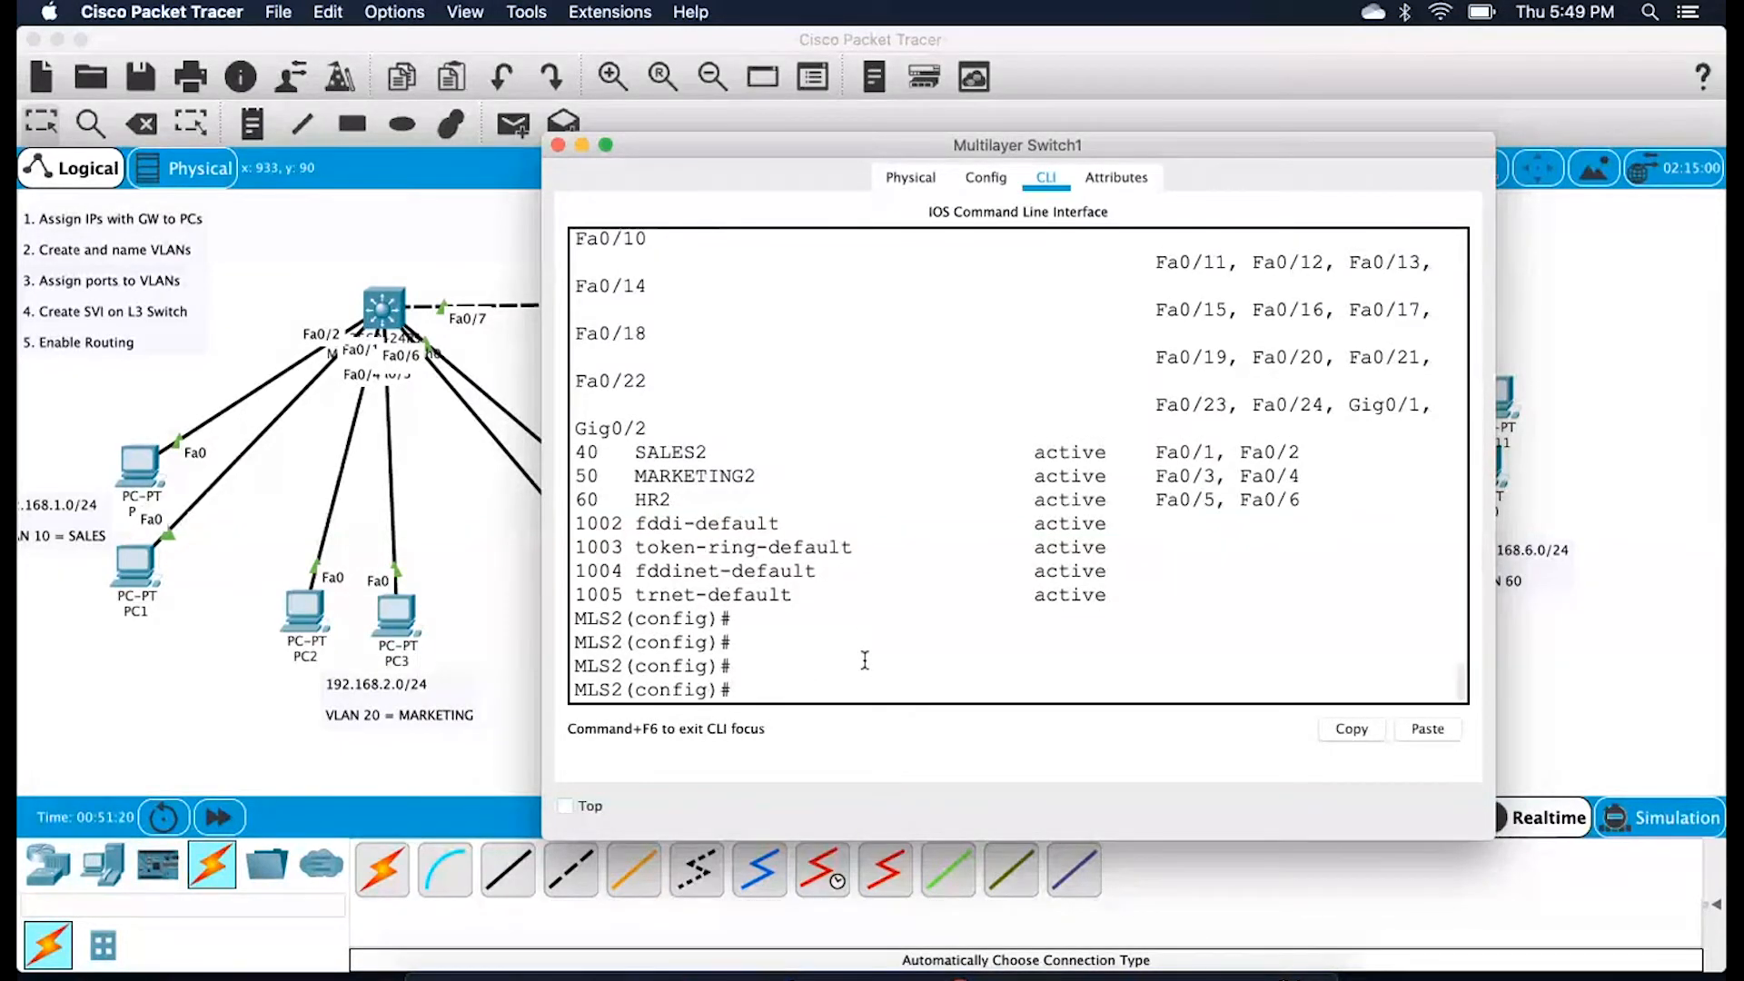
Reopen the MLS2 command line from the topology, create the interface for VLAN 40 and enable it with no shutdown
{"action": "scroll", "coordinate": [954, 408], "scroll_direction": "up", "scroll_amount": 3}
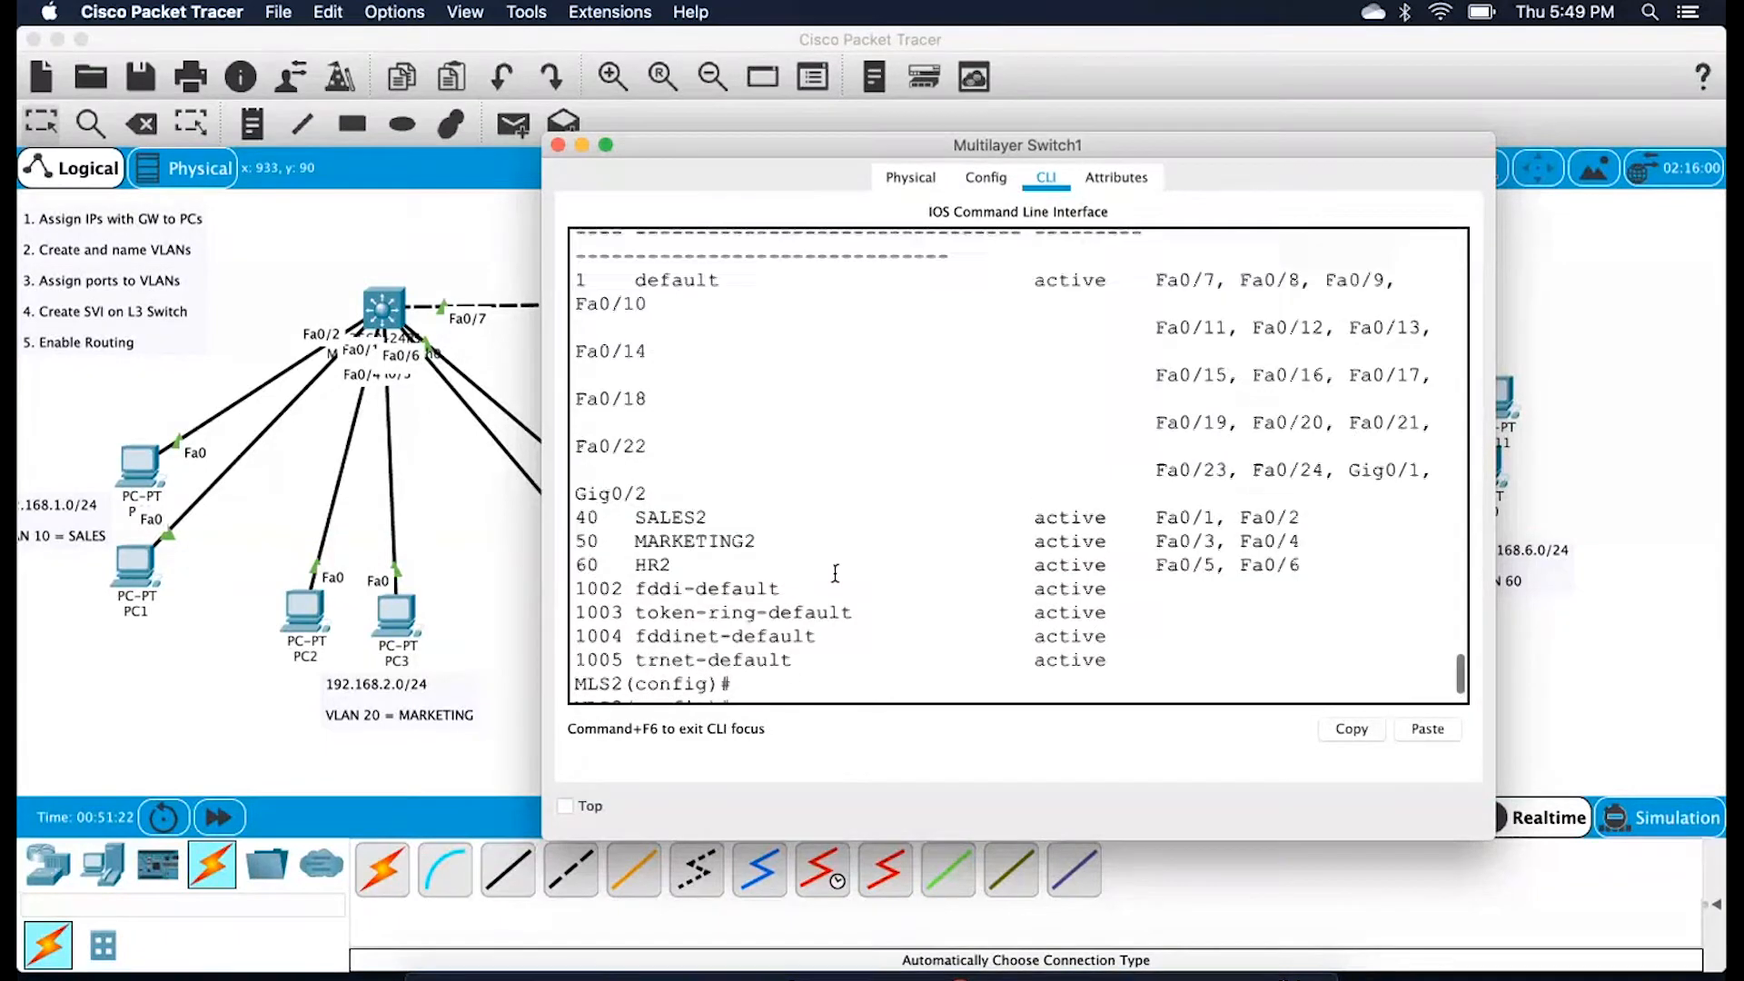
{"action": "left_click", "coordinate": [1529, 406]}
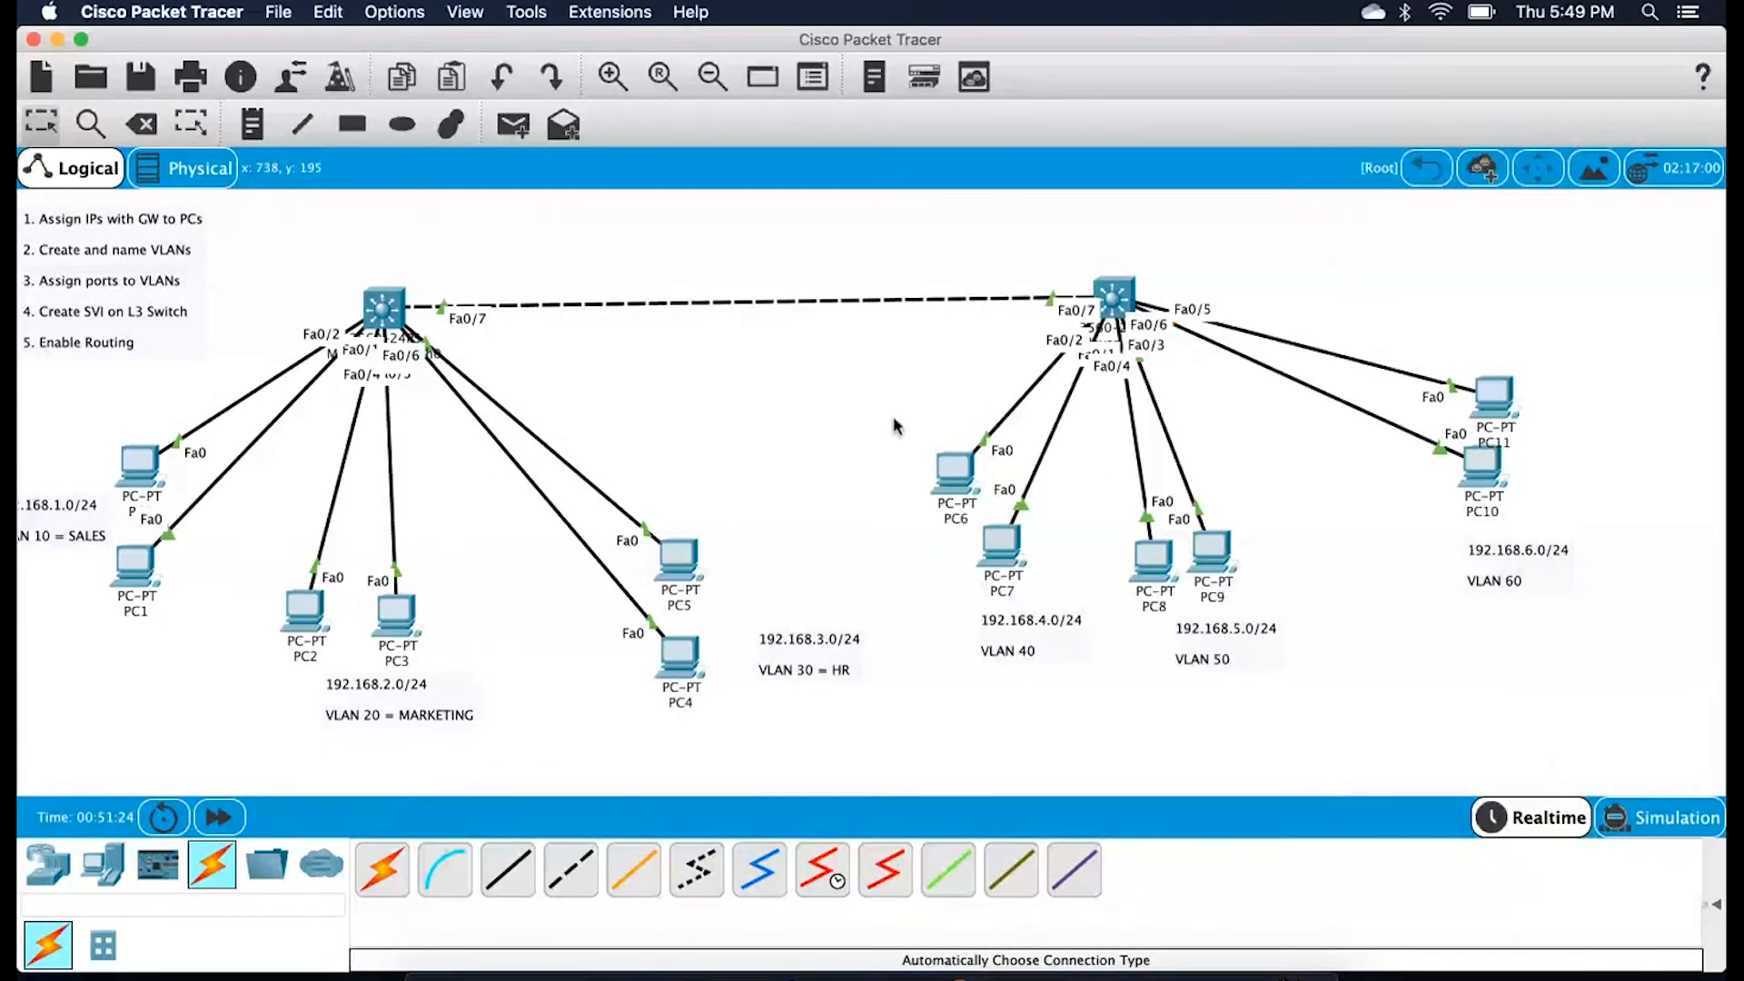
{"action": "left_click", "coordinate": [1109, 298]}
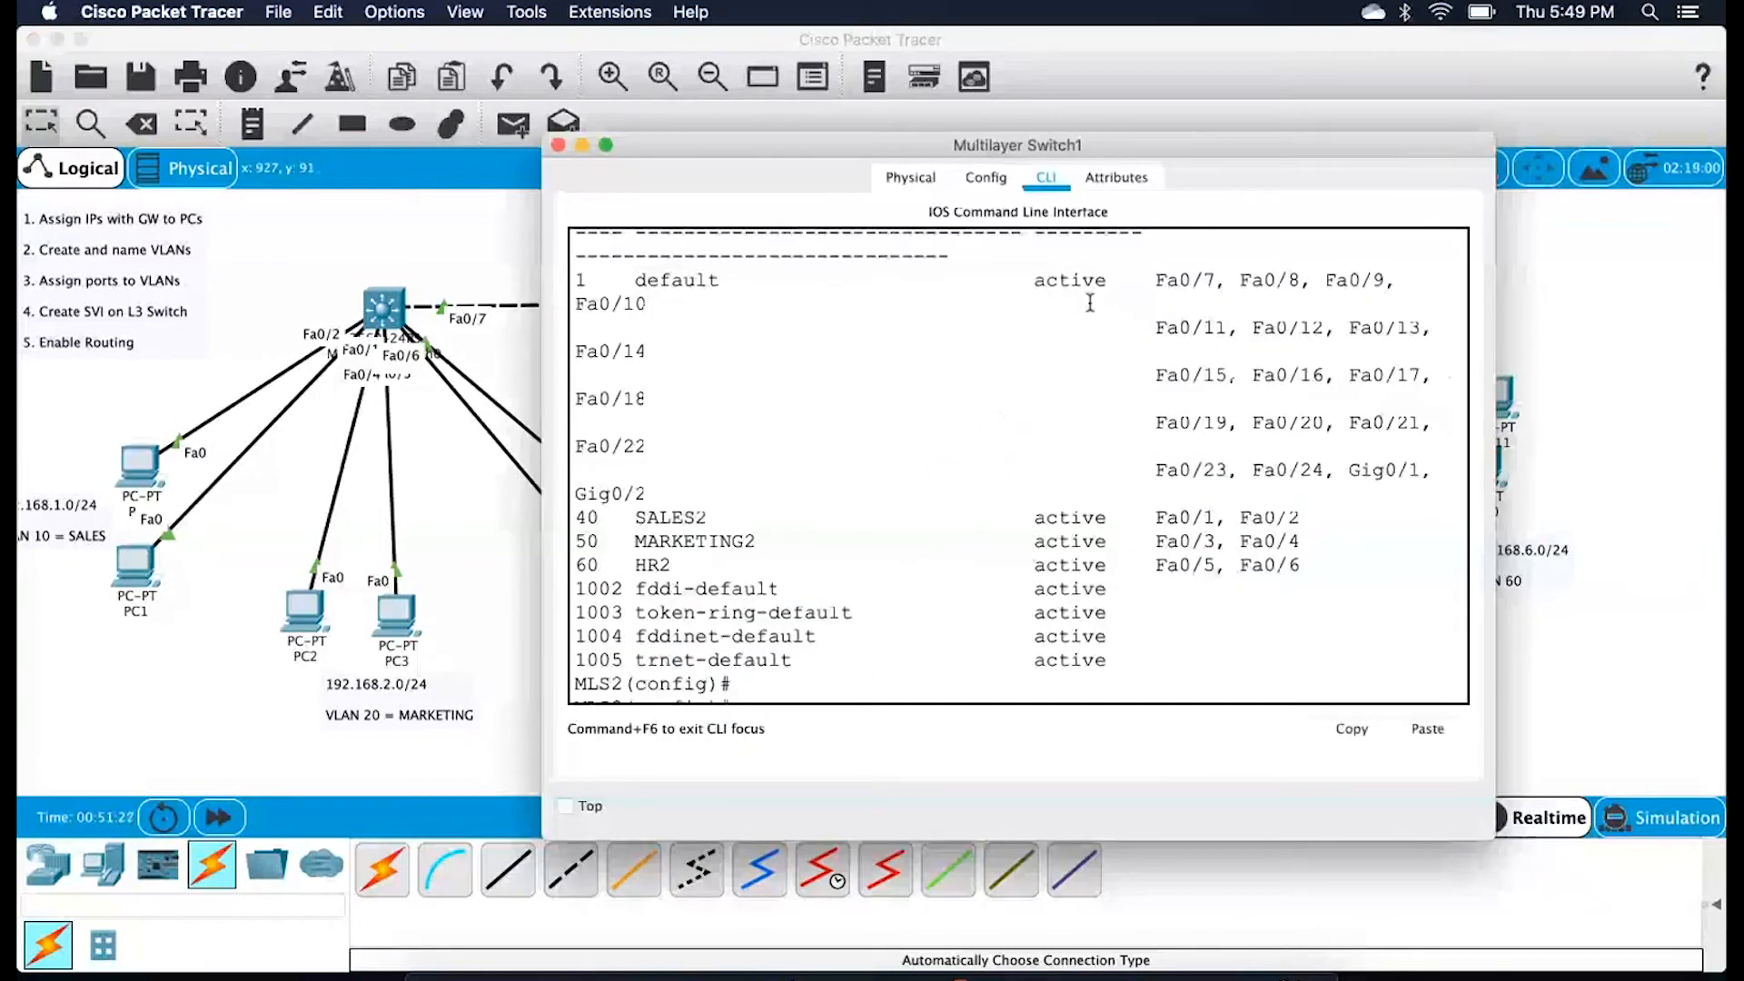
{"action": "key", "text": "Return"}
{"action": "key", "text": "Return"}
{"action": "key", "text": "Return"}
{"action": "key", "text": "Return"}
{"action": "key", "text": "Return"}
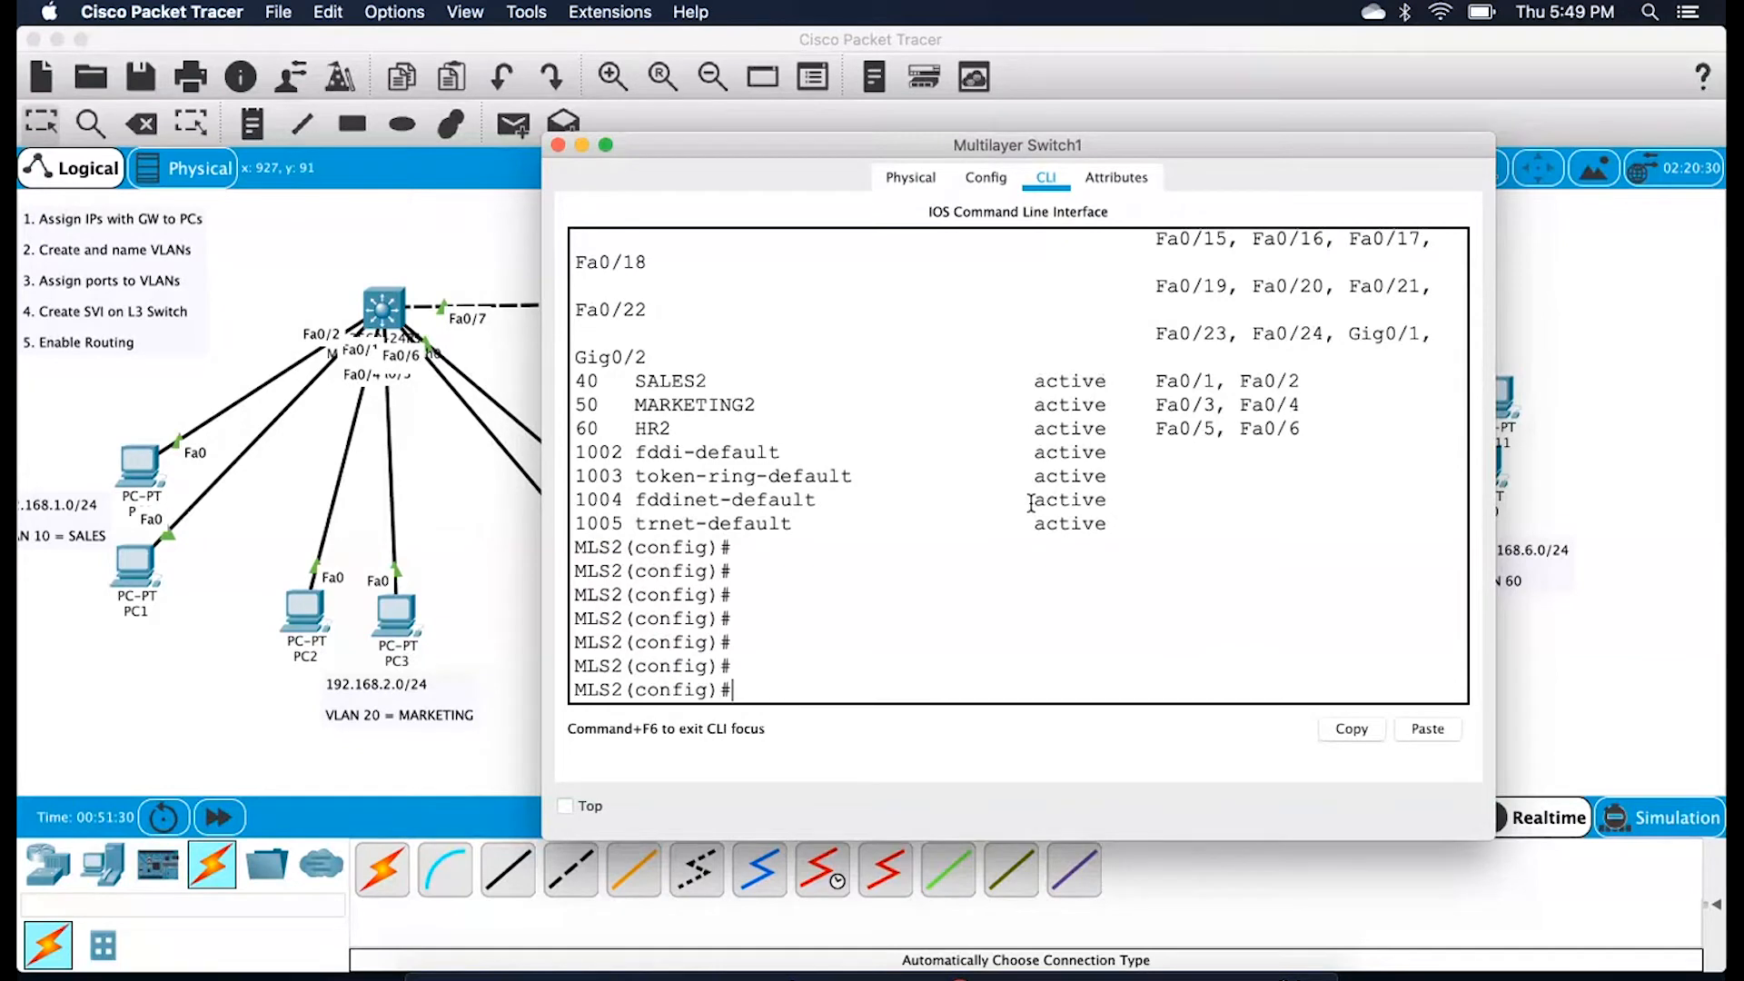
{"action": "type", "text": "interface vlan 40"}
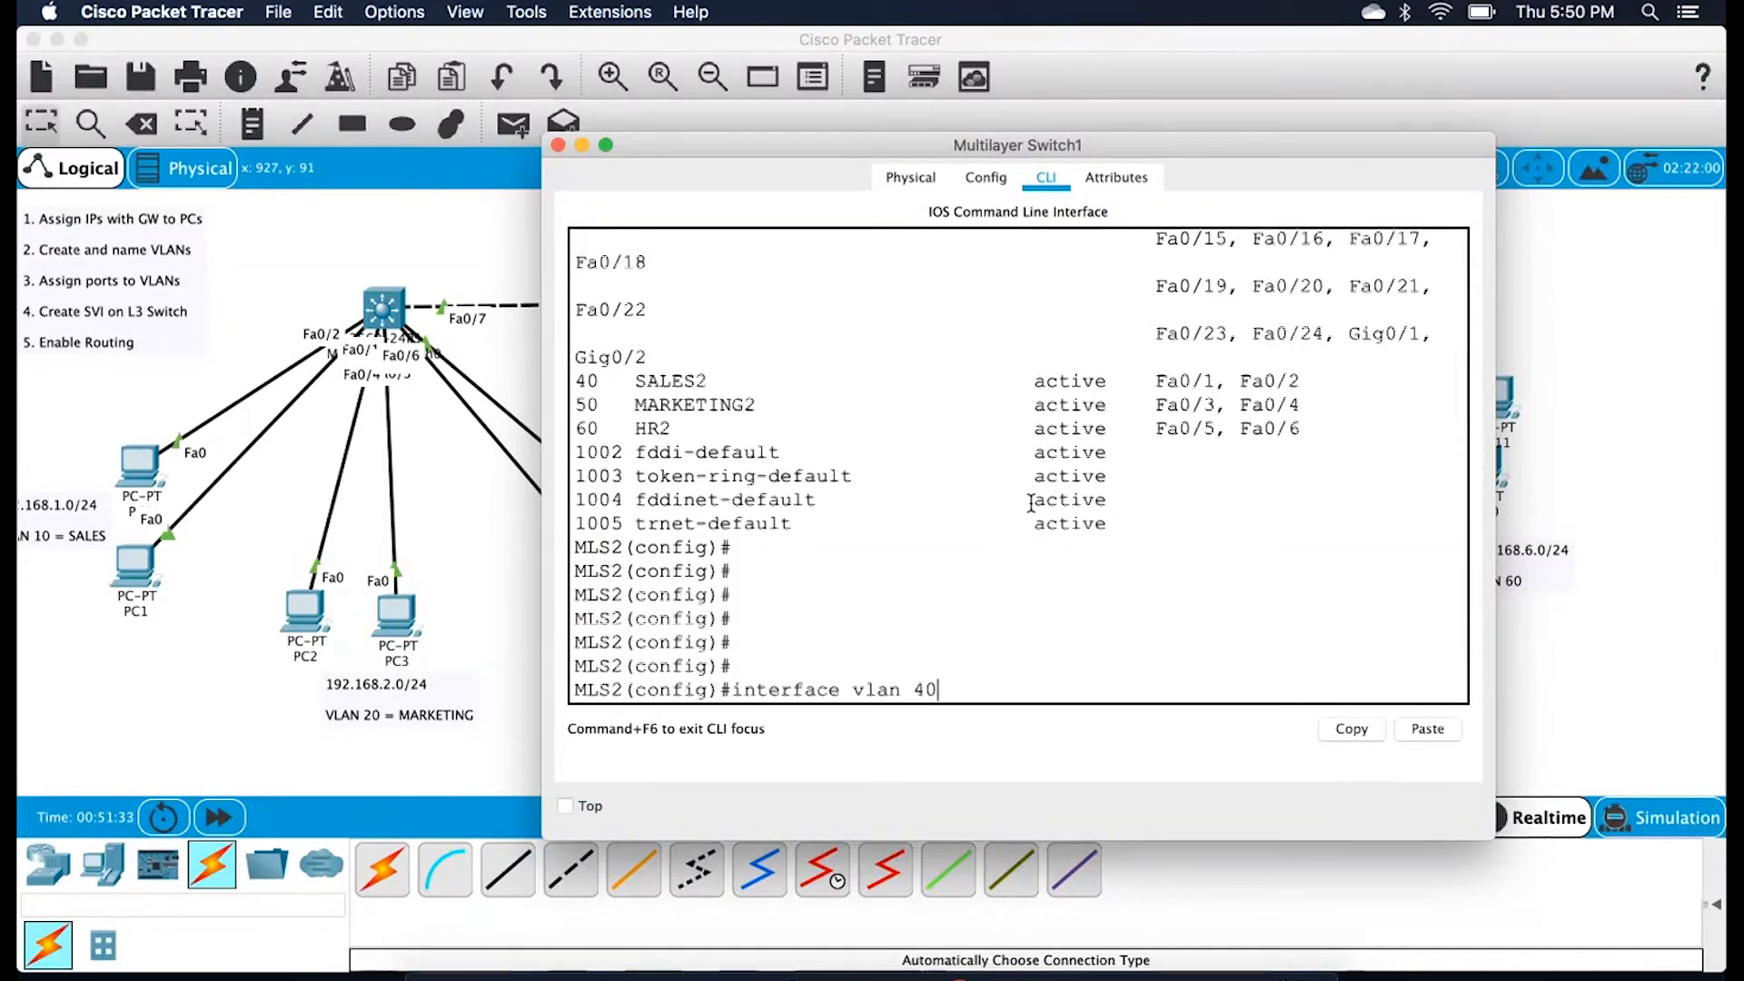
{"action": "key", "text": "Return"}
{"action": "key", "text": "Return"}
{"action": "type", "text": "no shutdown"}
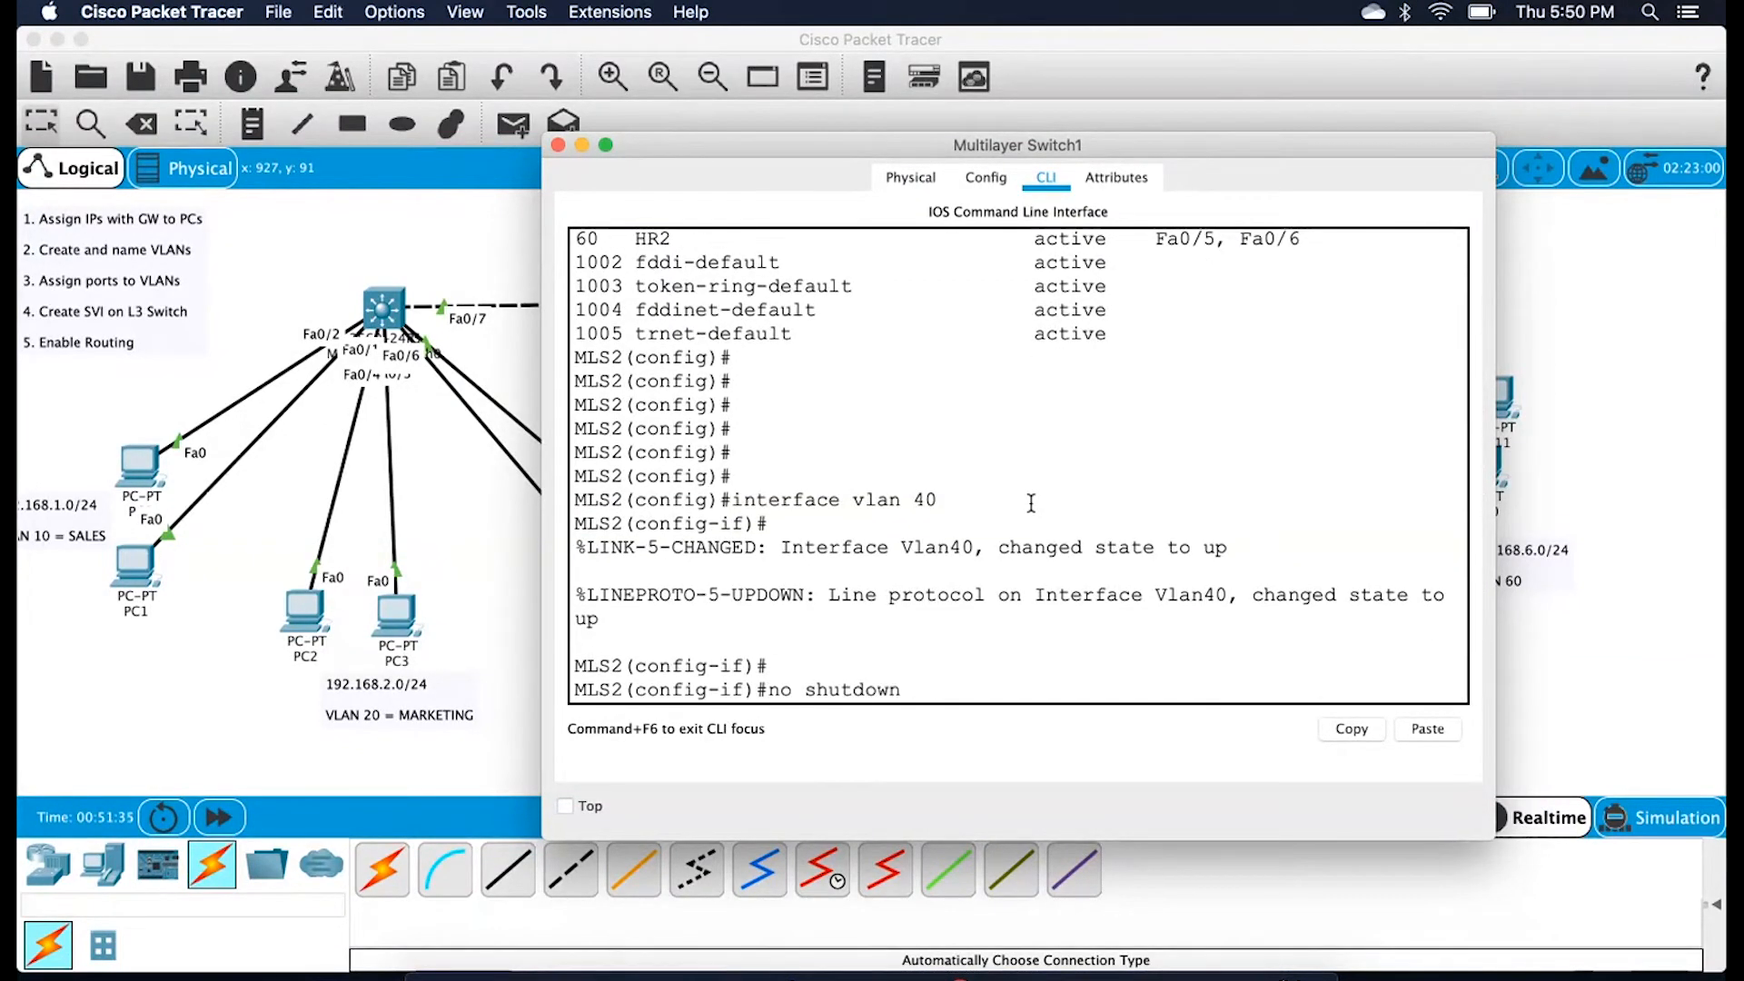
{"action": "key", "text": "Return"}
{"action": "key", "text": "Return"}
Give the VLAN 40 interface the IP address 192.168.4.1 with mask 255.255.255.0
{"action": "type", "text": "ip address"}
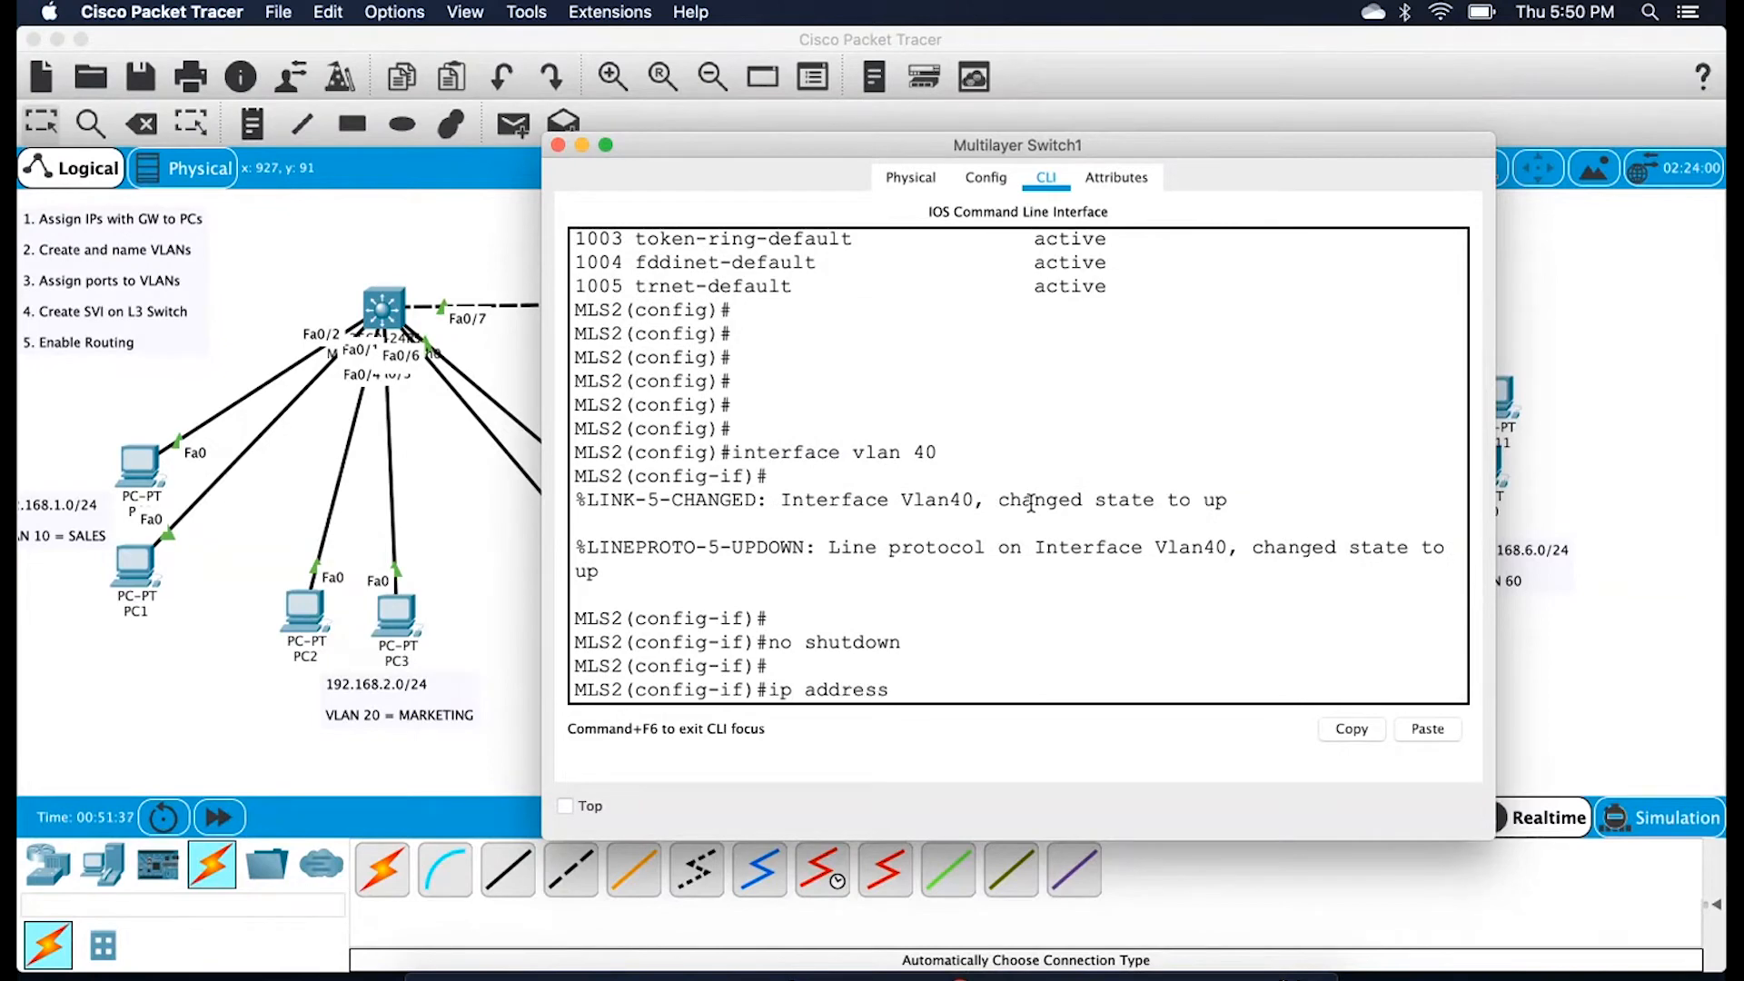
{"action": "type", "text": " 192.168.4.1 255.255.255."}
{"action": "key", "text": "Return"}
{"action": "key", "text": "Return"}
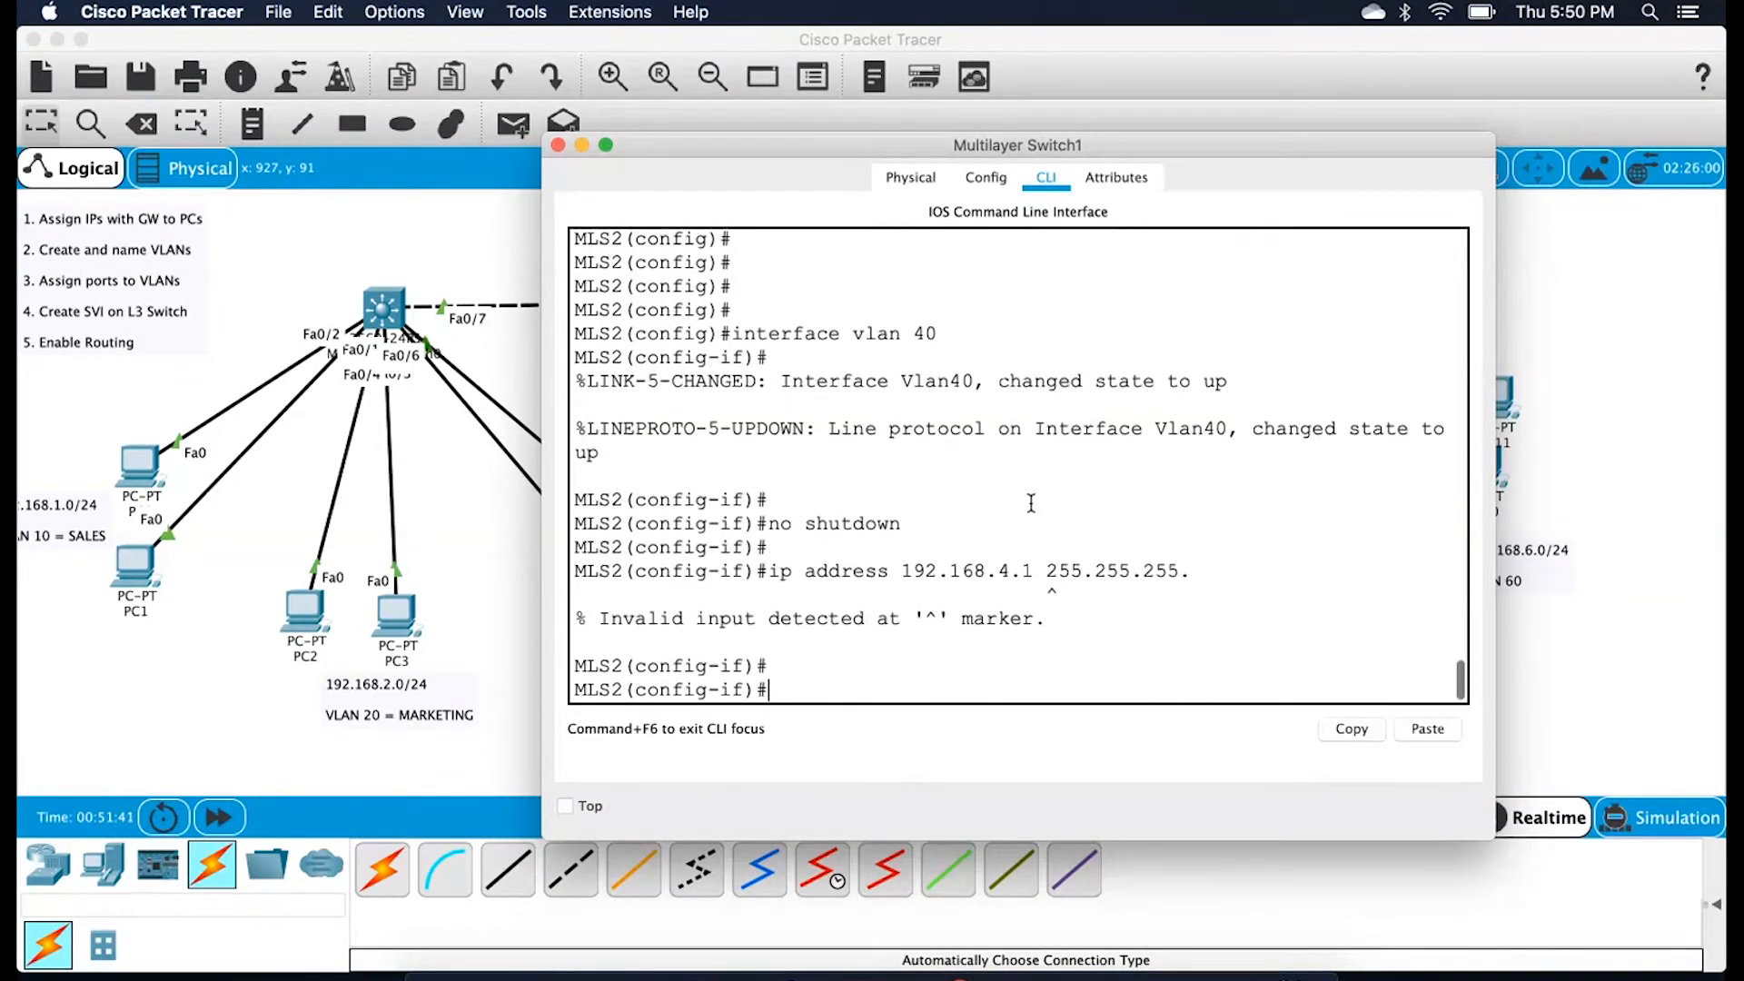
{"action": "key", "text": "Up"}
{"action": "type", "text": "0"}
{"action": "key", "text": "Return"}
{"action": "key", "text": "Return"}
{"action": "key", "text": "Return"}
{"action": "key", "text": "Return"}
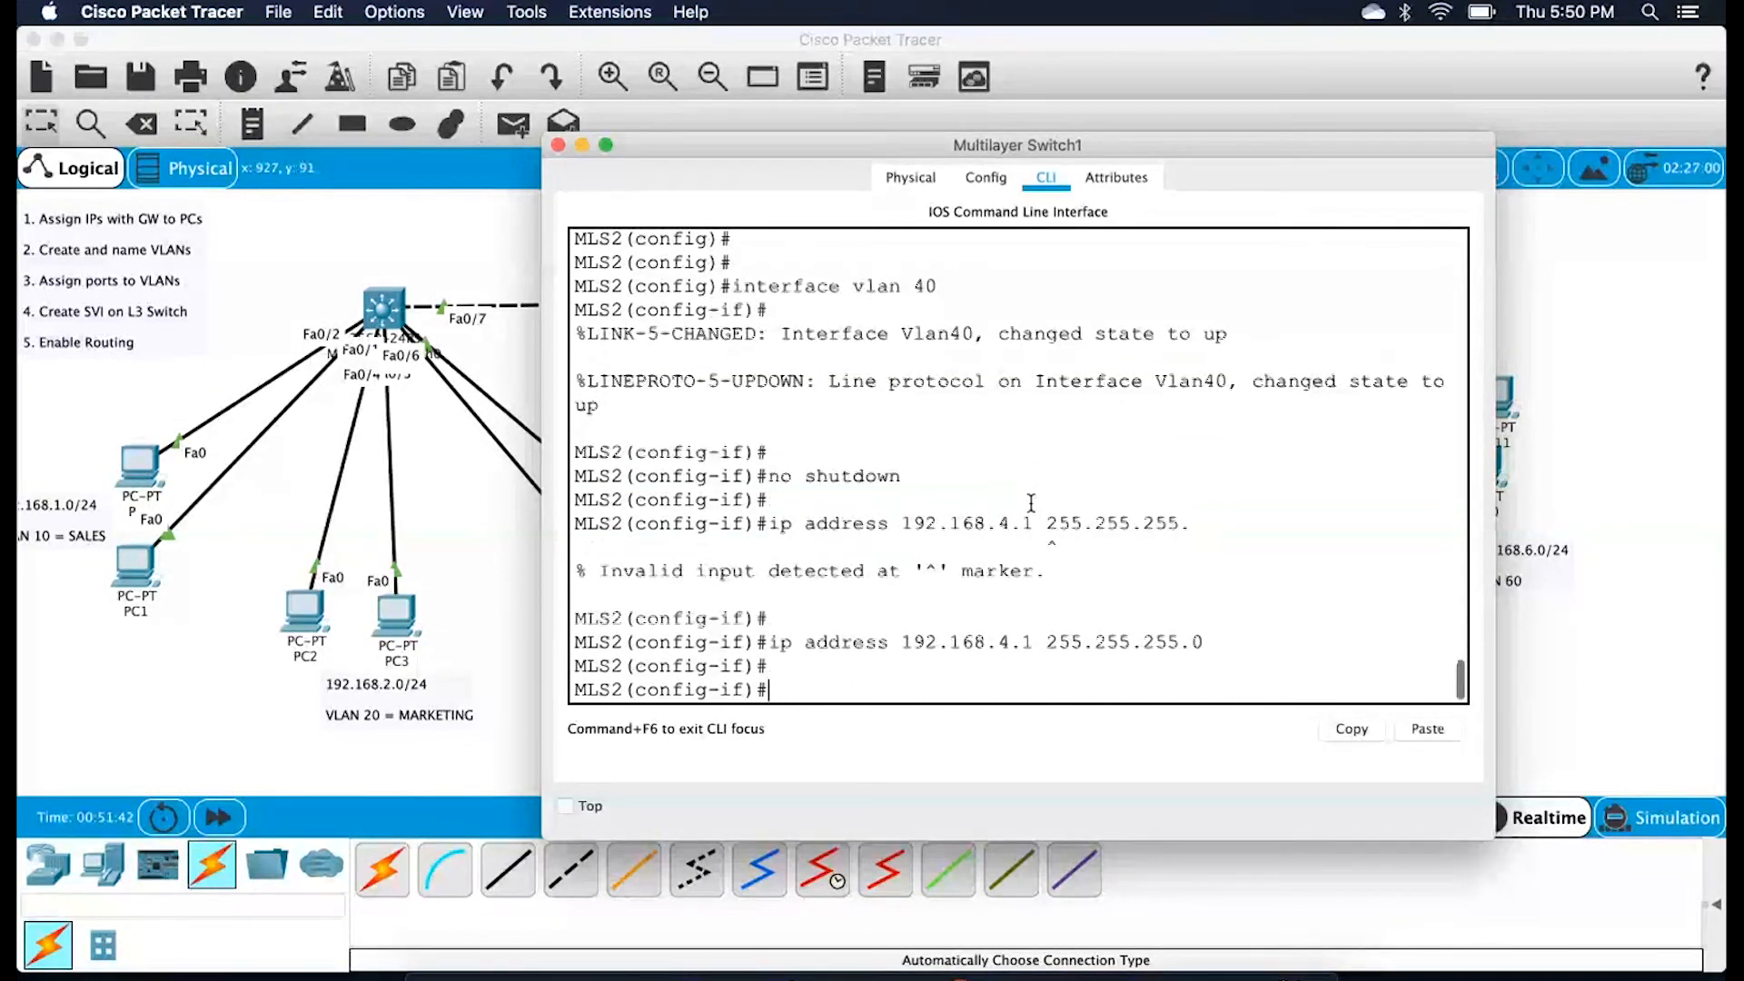
Create and enable the VLAN 60 interface with IP address 192.168.6.1 and mask 255.255.255.0
{"action": "type", "text": "interface vlan 60"}
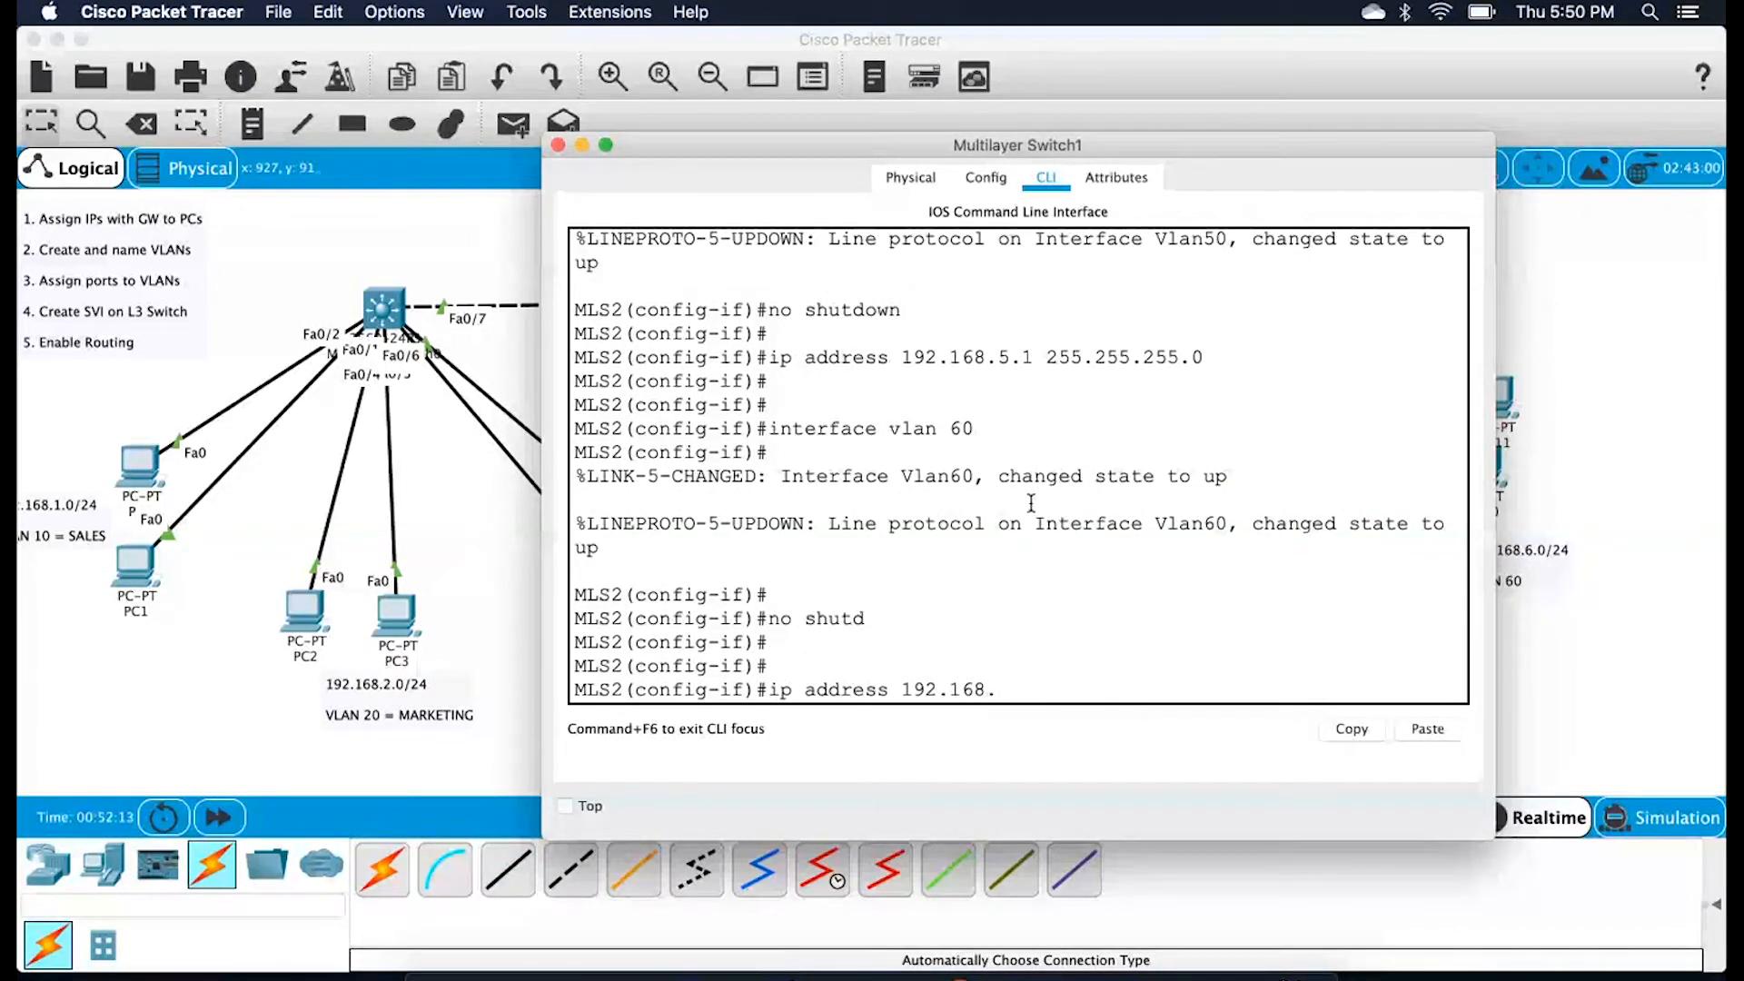
{"action": "type", "text": "6.1 255.255.255.0"}
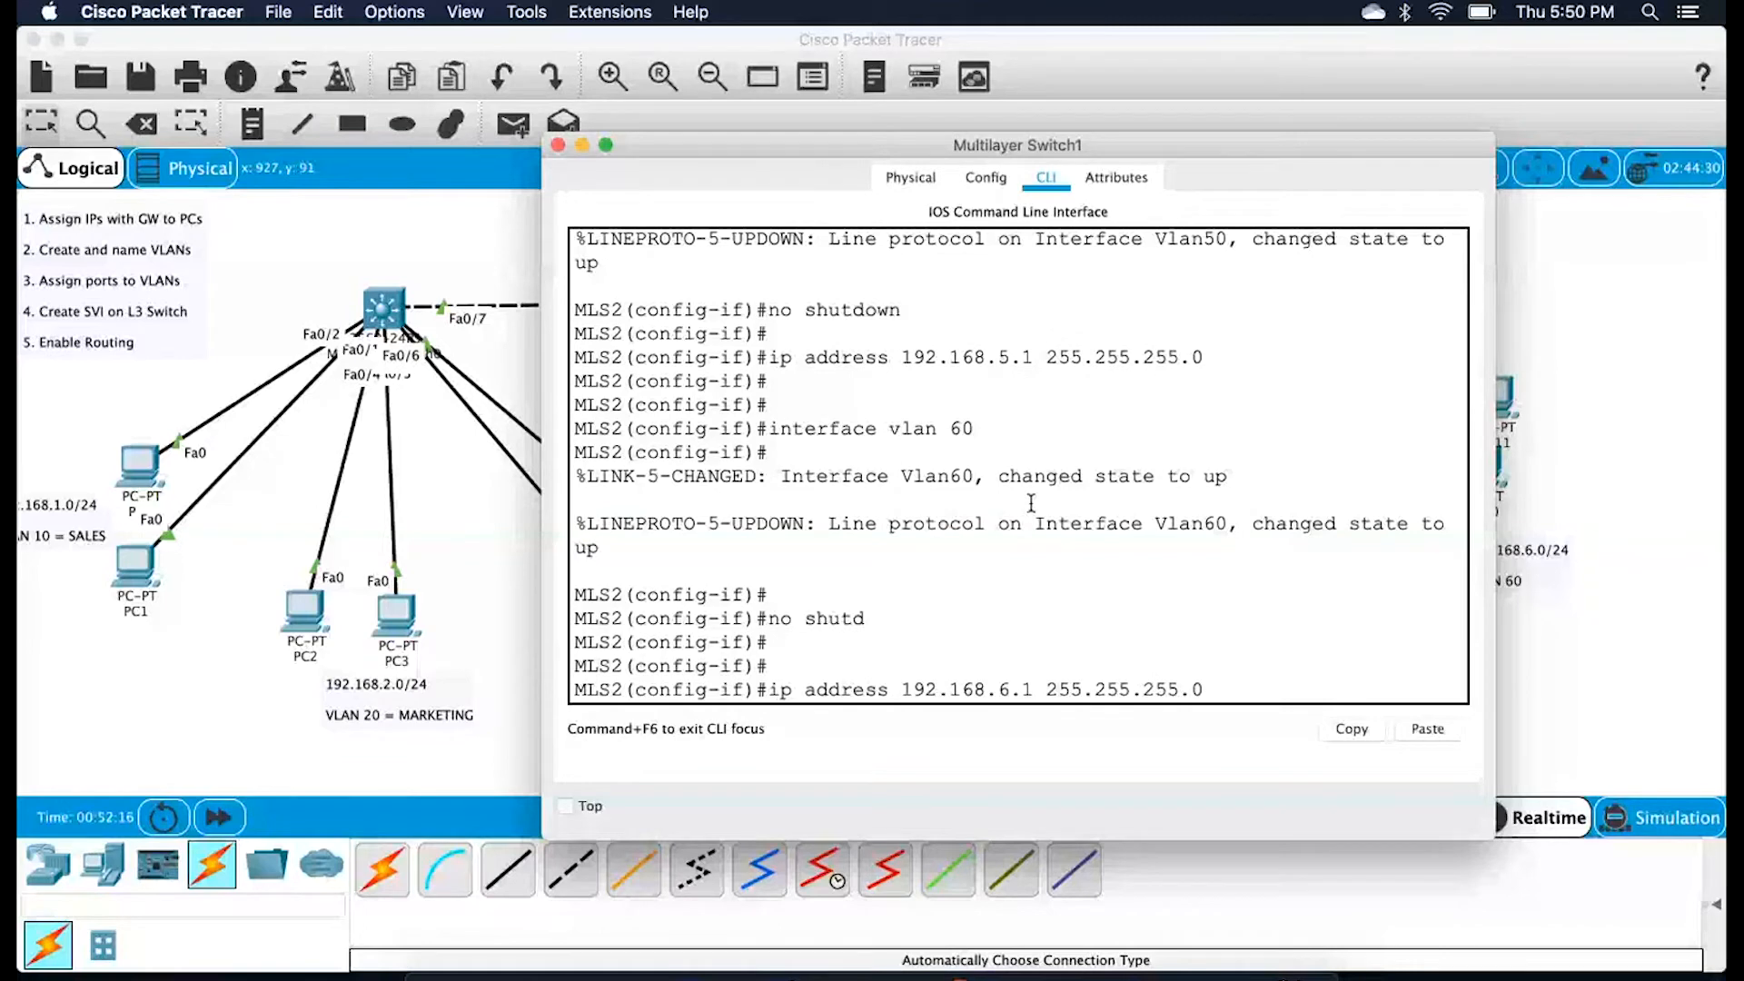
{"action": "key", "text": "Return"}
{"action": "key", "text": "Return"}
{"action": "key", "text": "Return"}
{"action": "key", "text": "Return"}
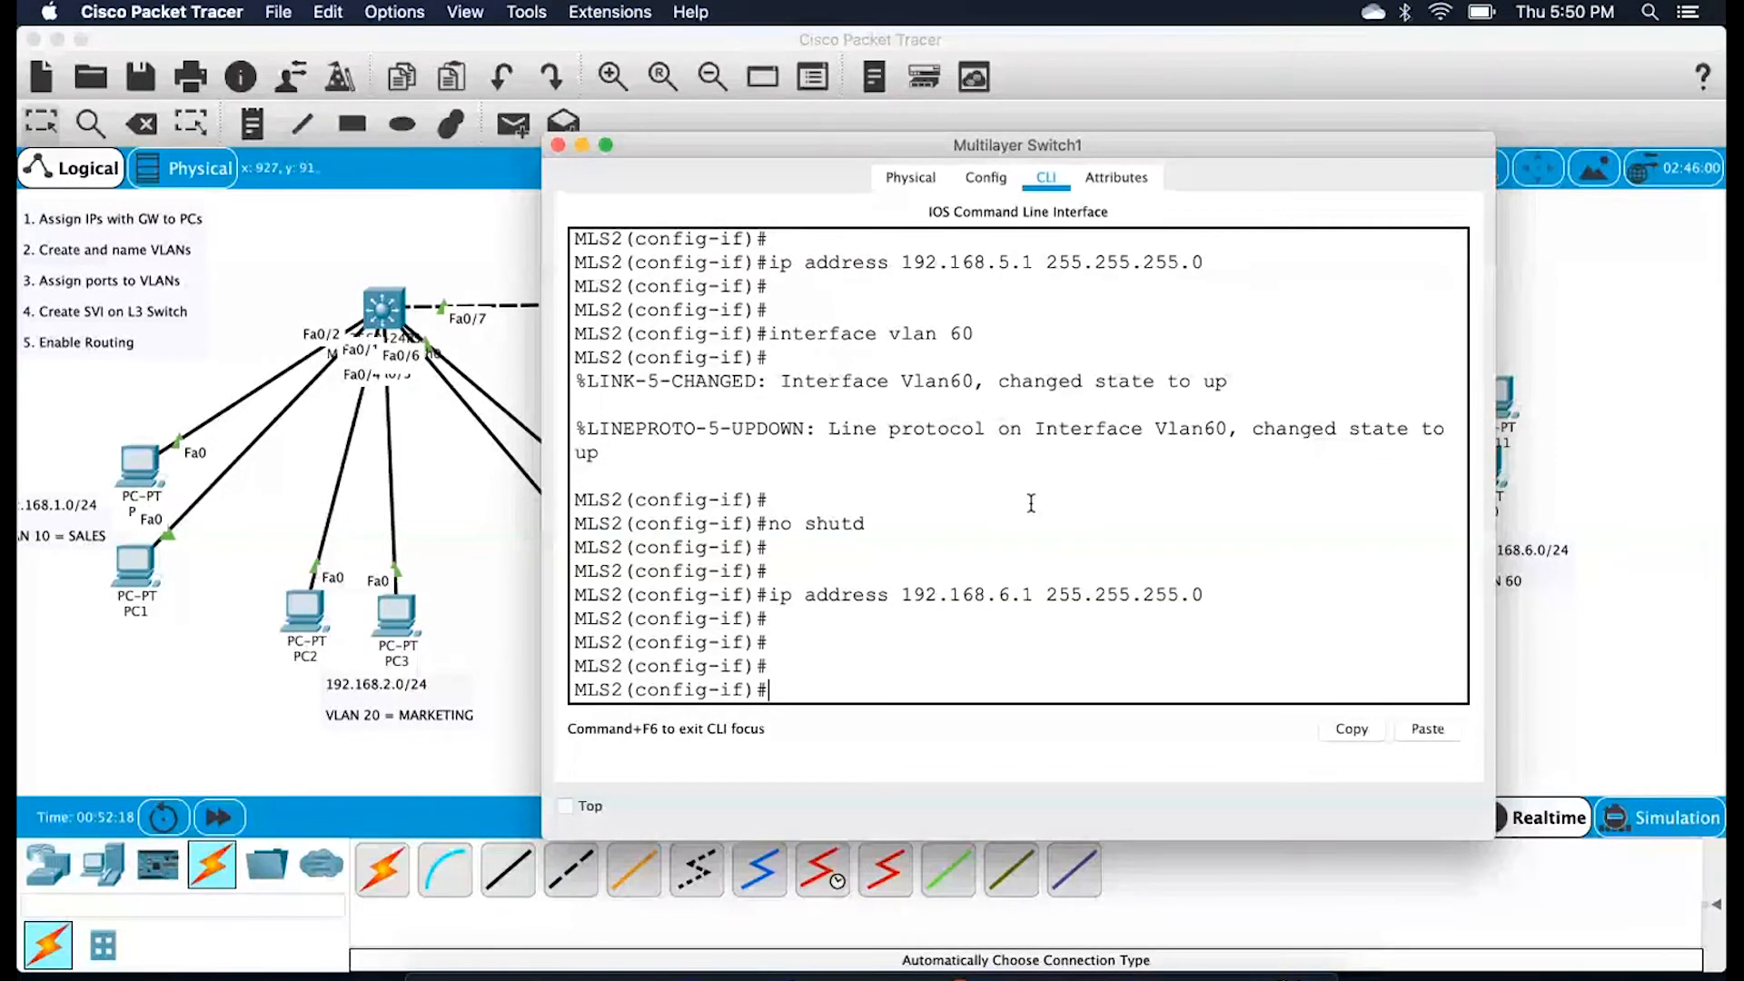
Display the IP routing table of MLS2 from interface configuration mode
{"action": "type", "text": "do show"}
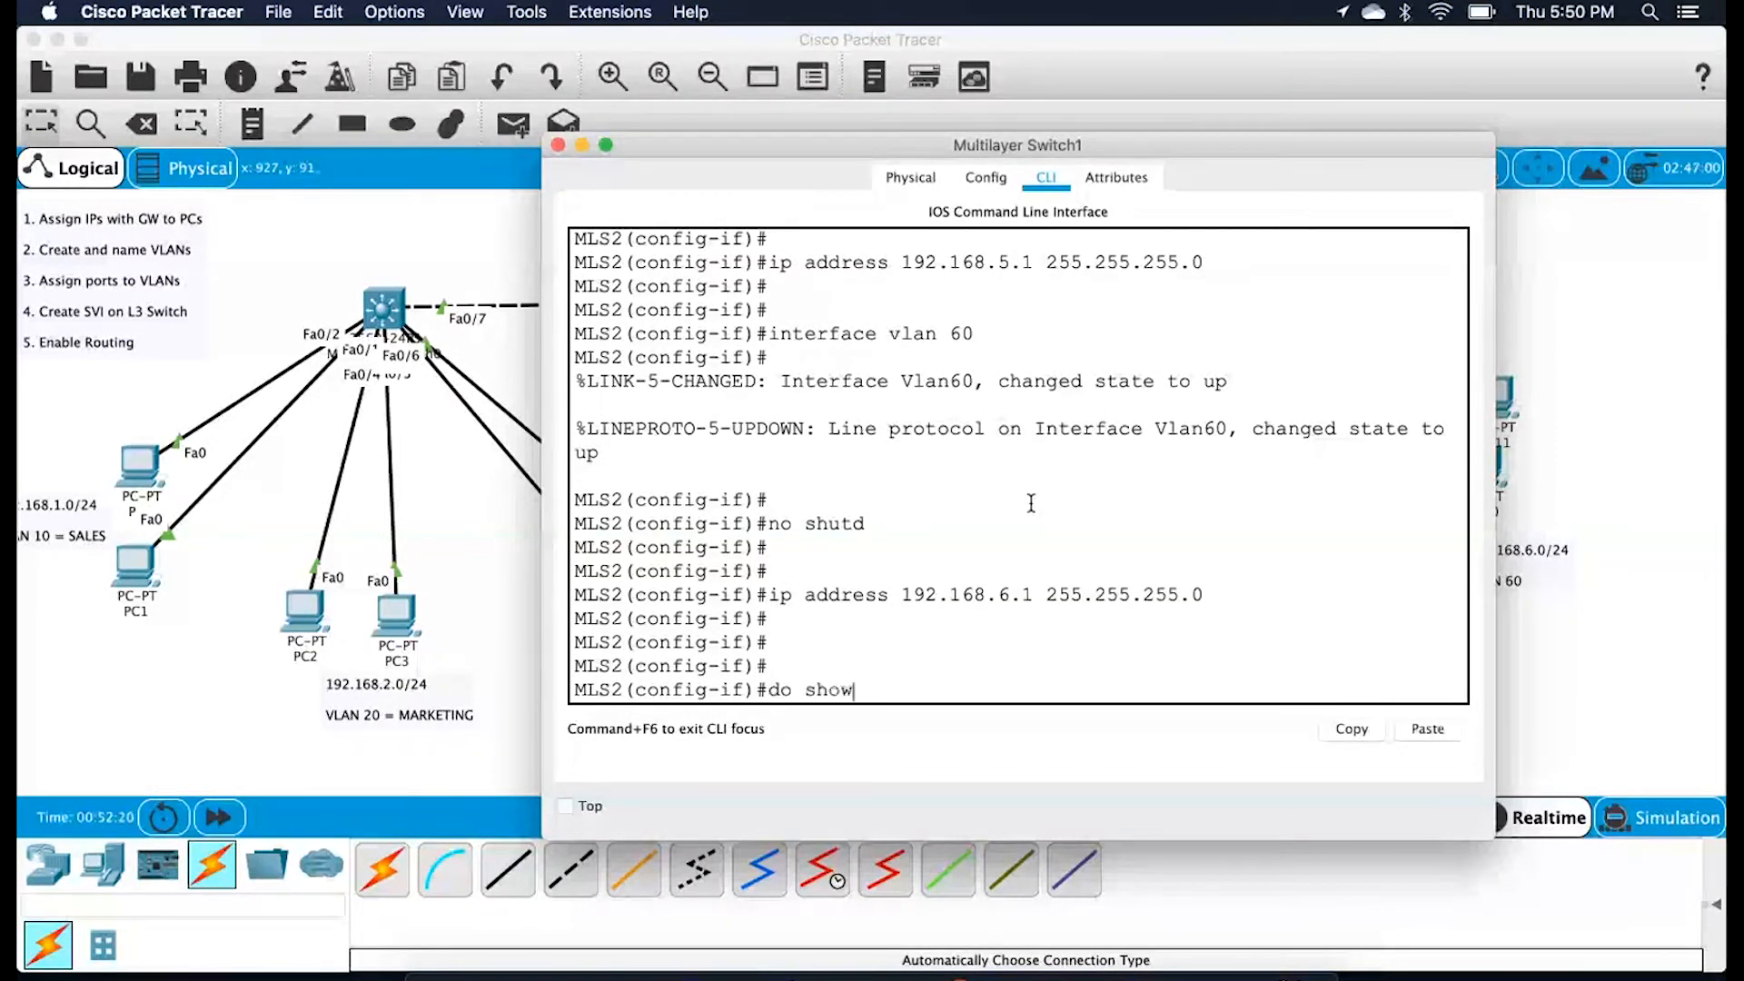
{"action": "type", "text": " ip route"}
{"action": "key", "text": "Return"}
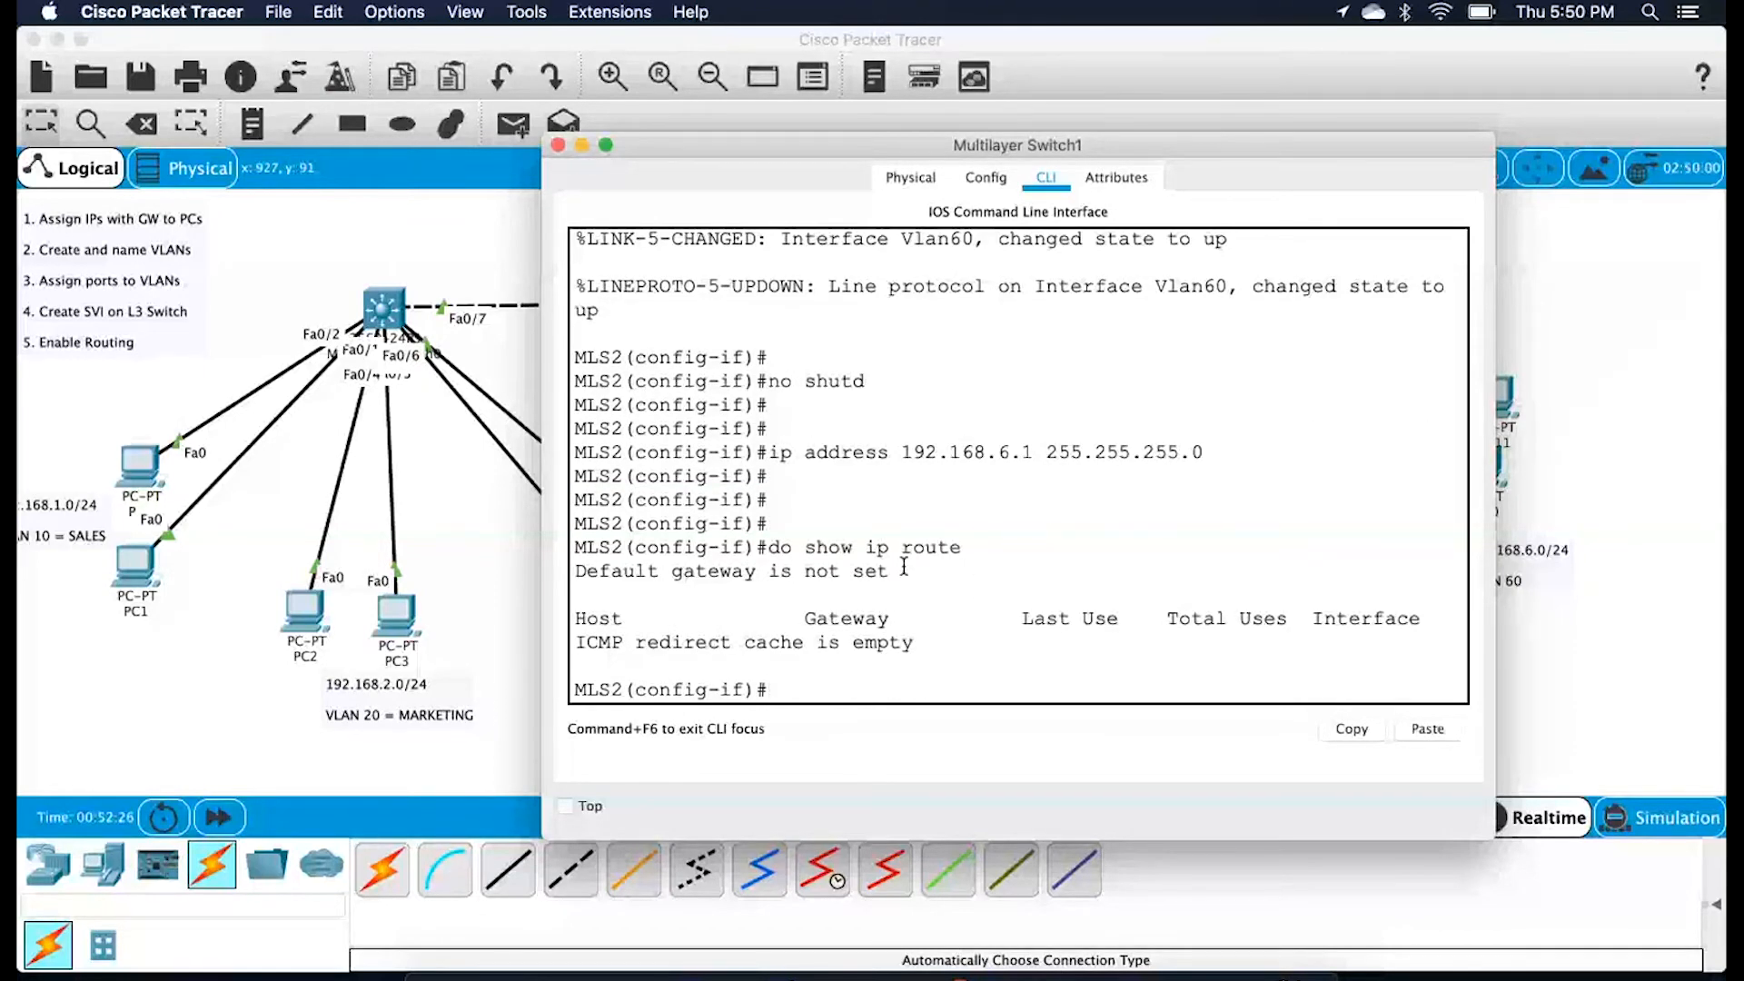
{"action": "key", "text": "Return"}
{"action": "key", "text": "Return"}
Display the brief IP interface summary through to its end and examine the VLAN interface entries
{"action": "type", "text": "do"}
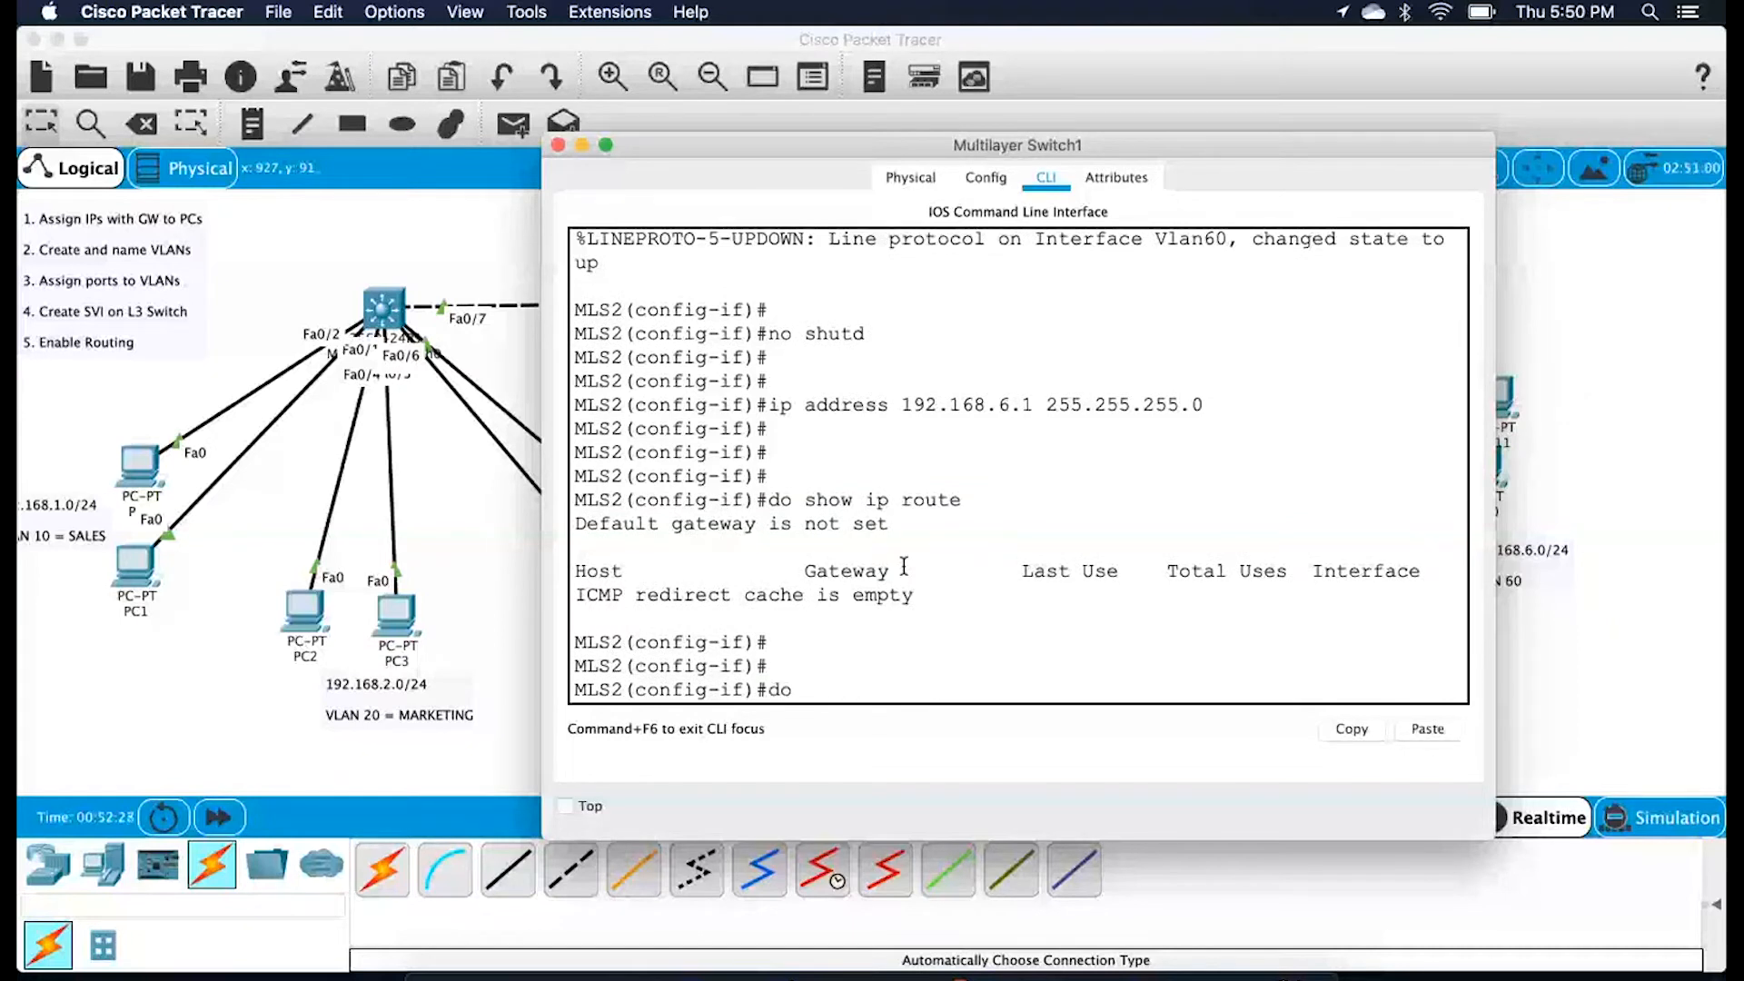
{"action": "type", "text": " show ip interfa"}
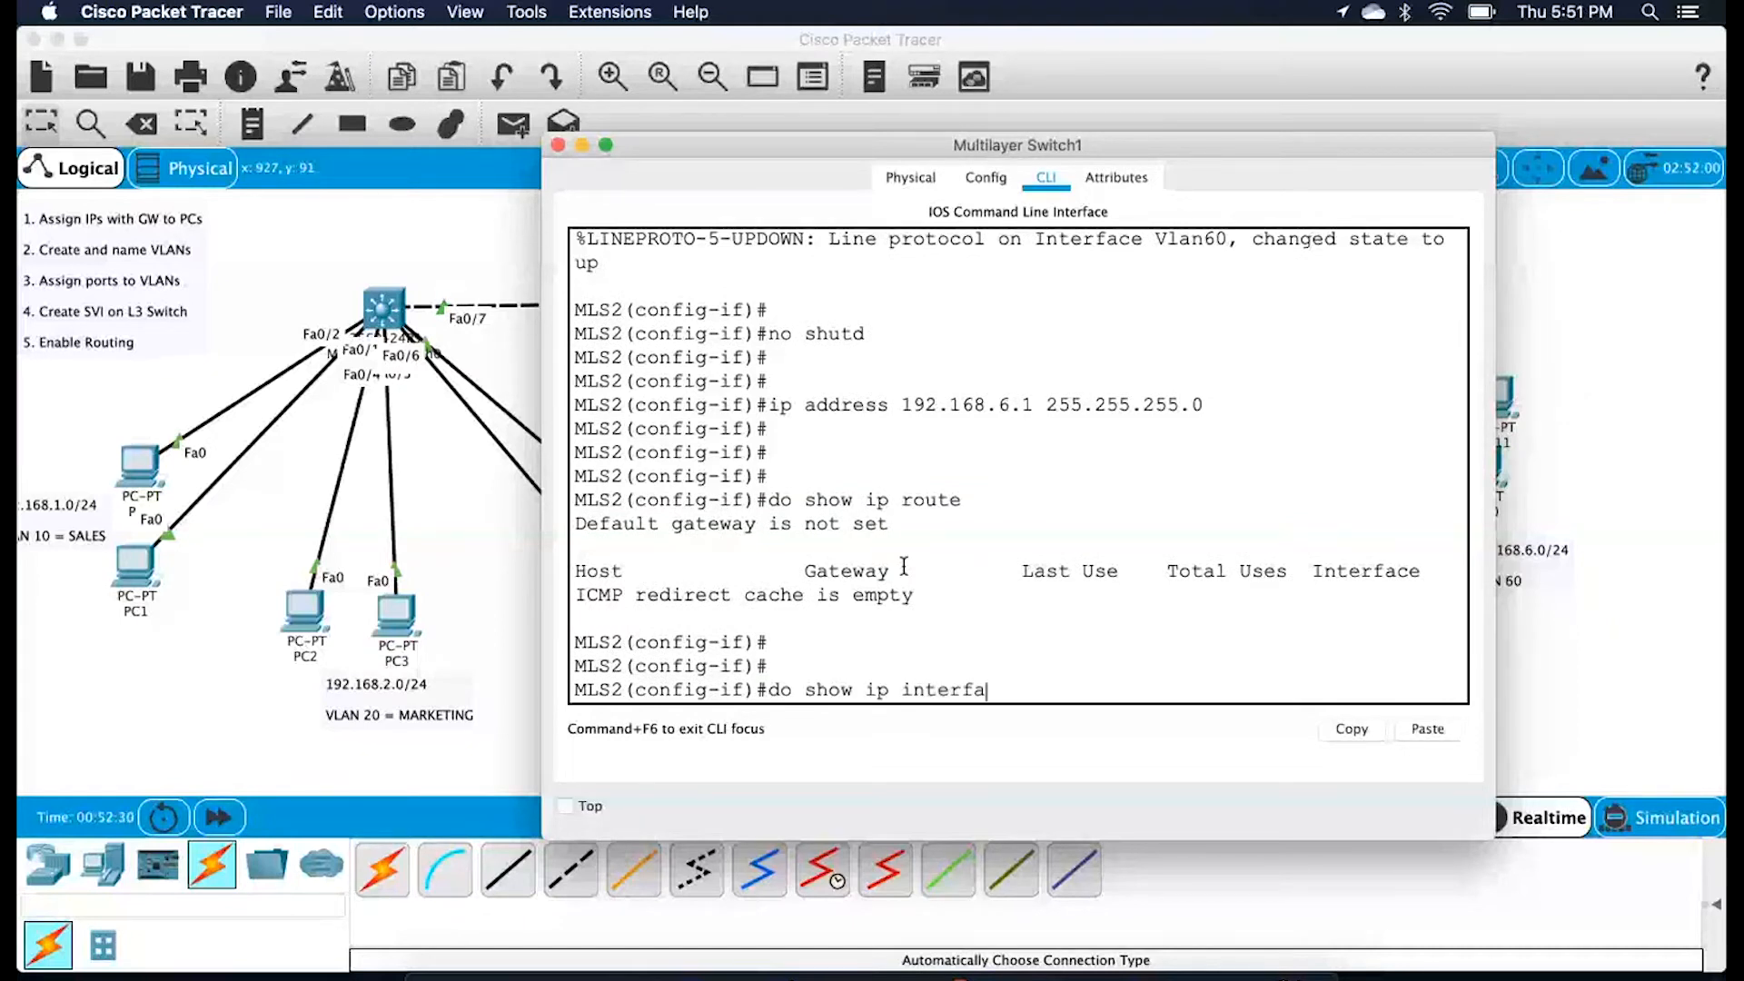
{"action": "type", "text": "ce brief"}
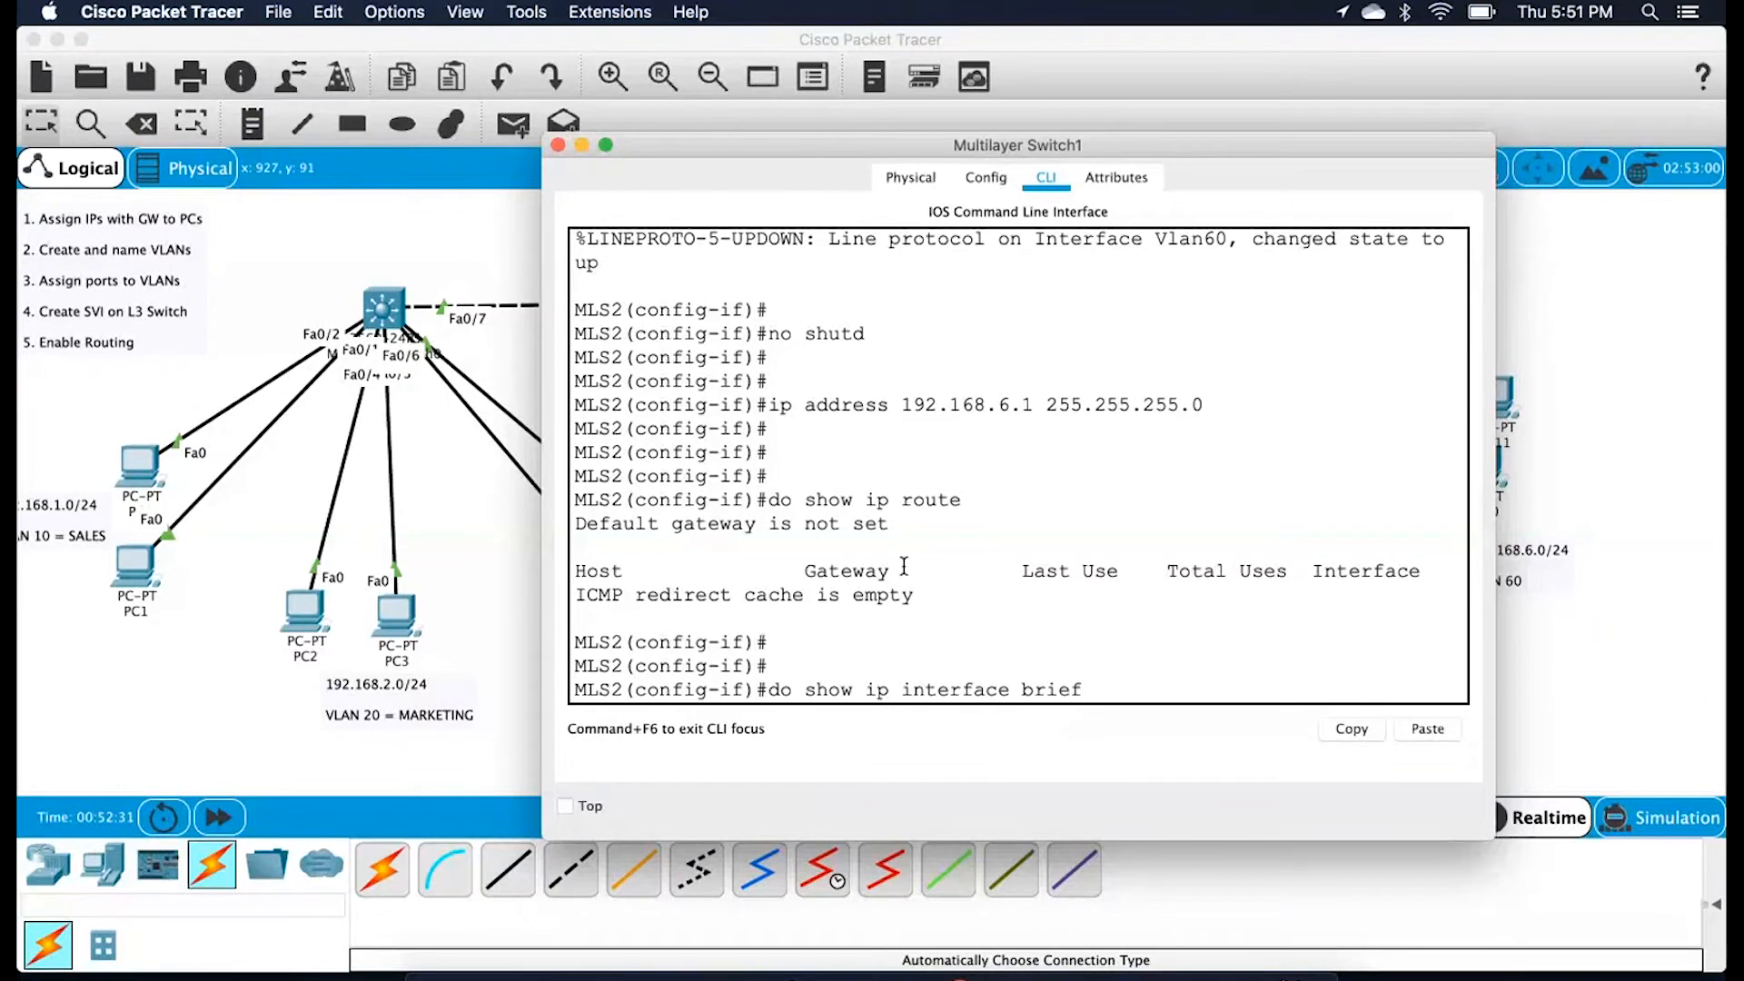
{"action": "key", "text": "Return"}
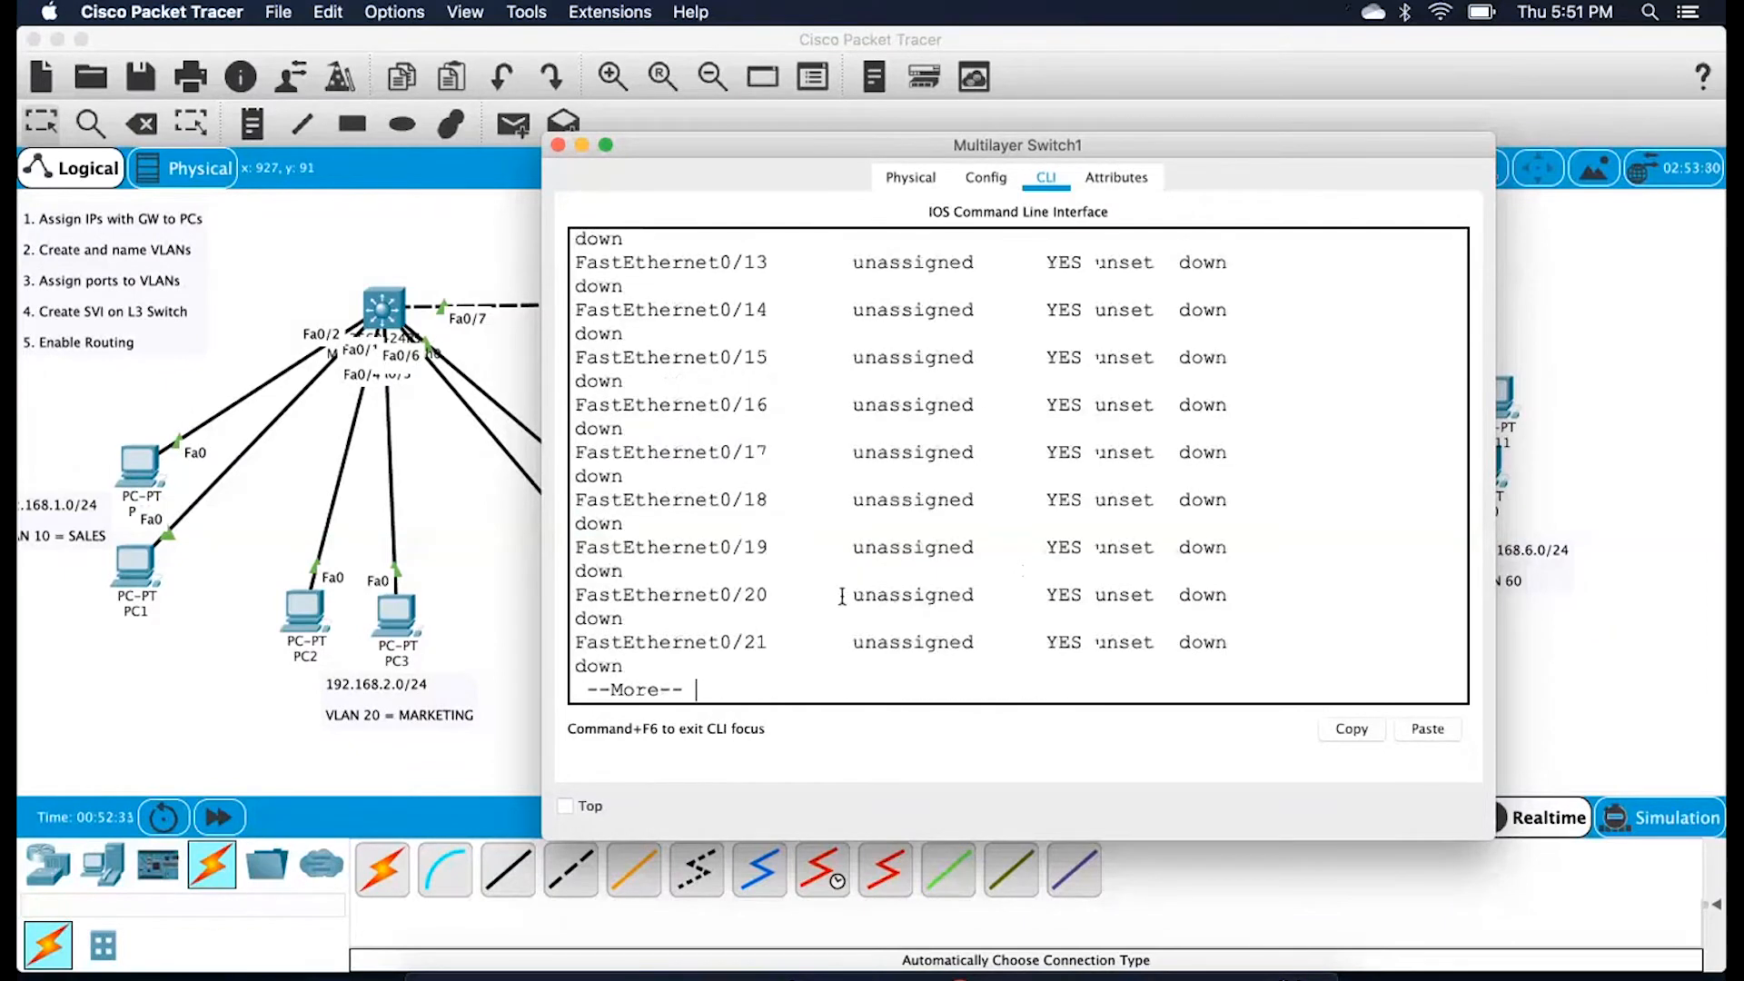
{"action": "key", "text": "space"}
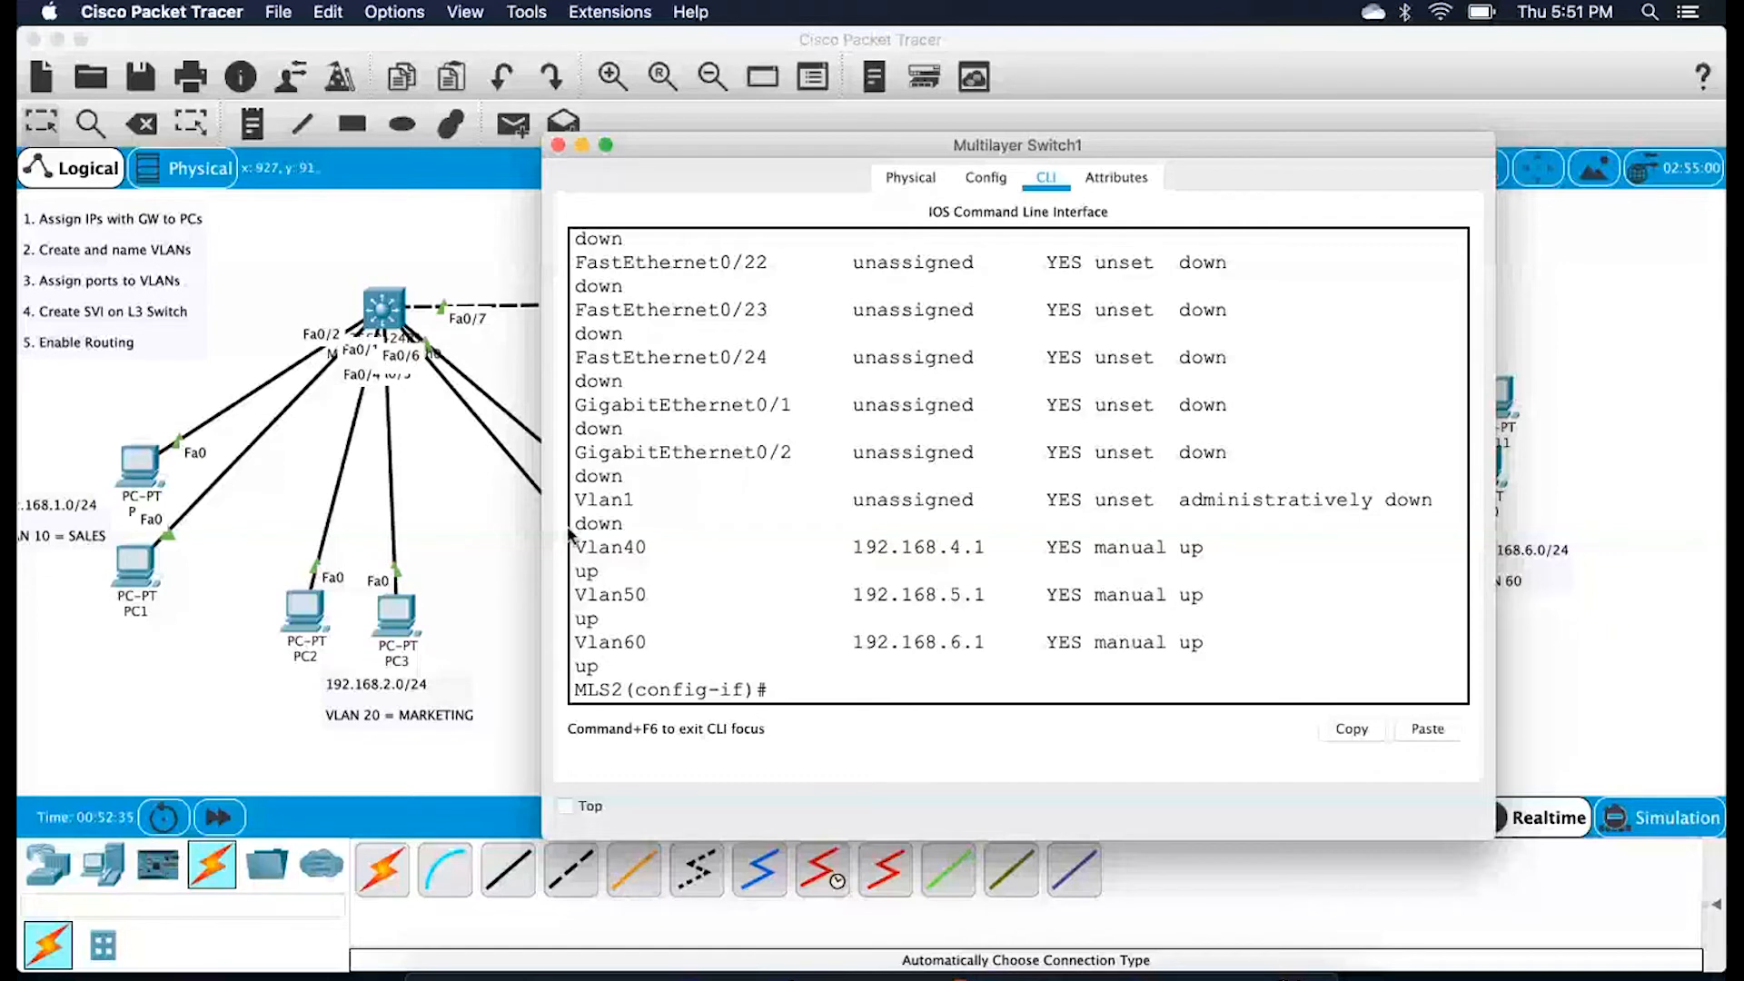
{"action": "left_click_drag", "start_coordinate": [575, 613], "coordinate": [1335, 662]}
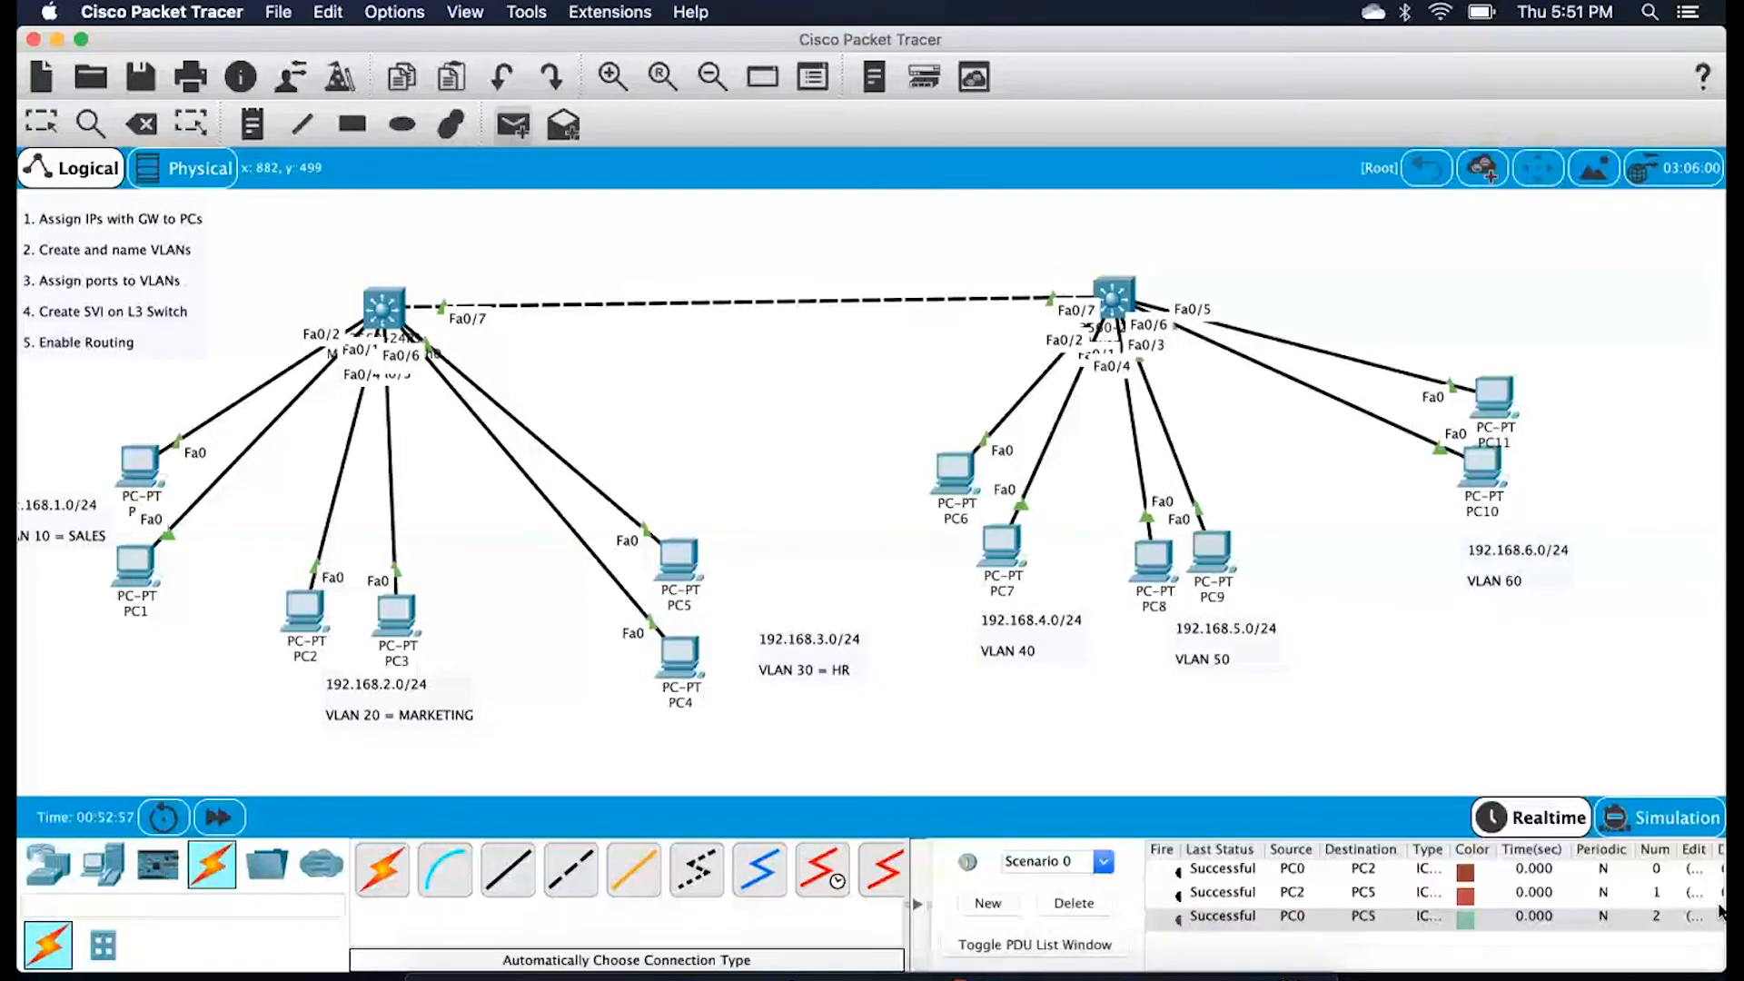
Clear the PDU list and send simple test PDUs from PC6 to PC7, PC8 to PC9, and PC10 to PC11
{"action": "left_click", "coordinate": [1061, 917]}
{"action": "left_click", "coordinate": [954, 470]}
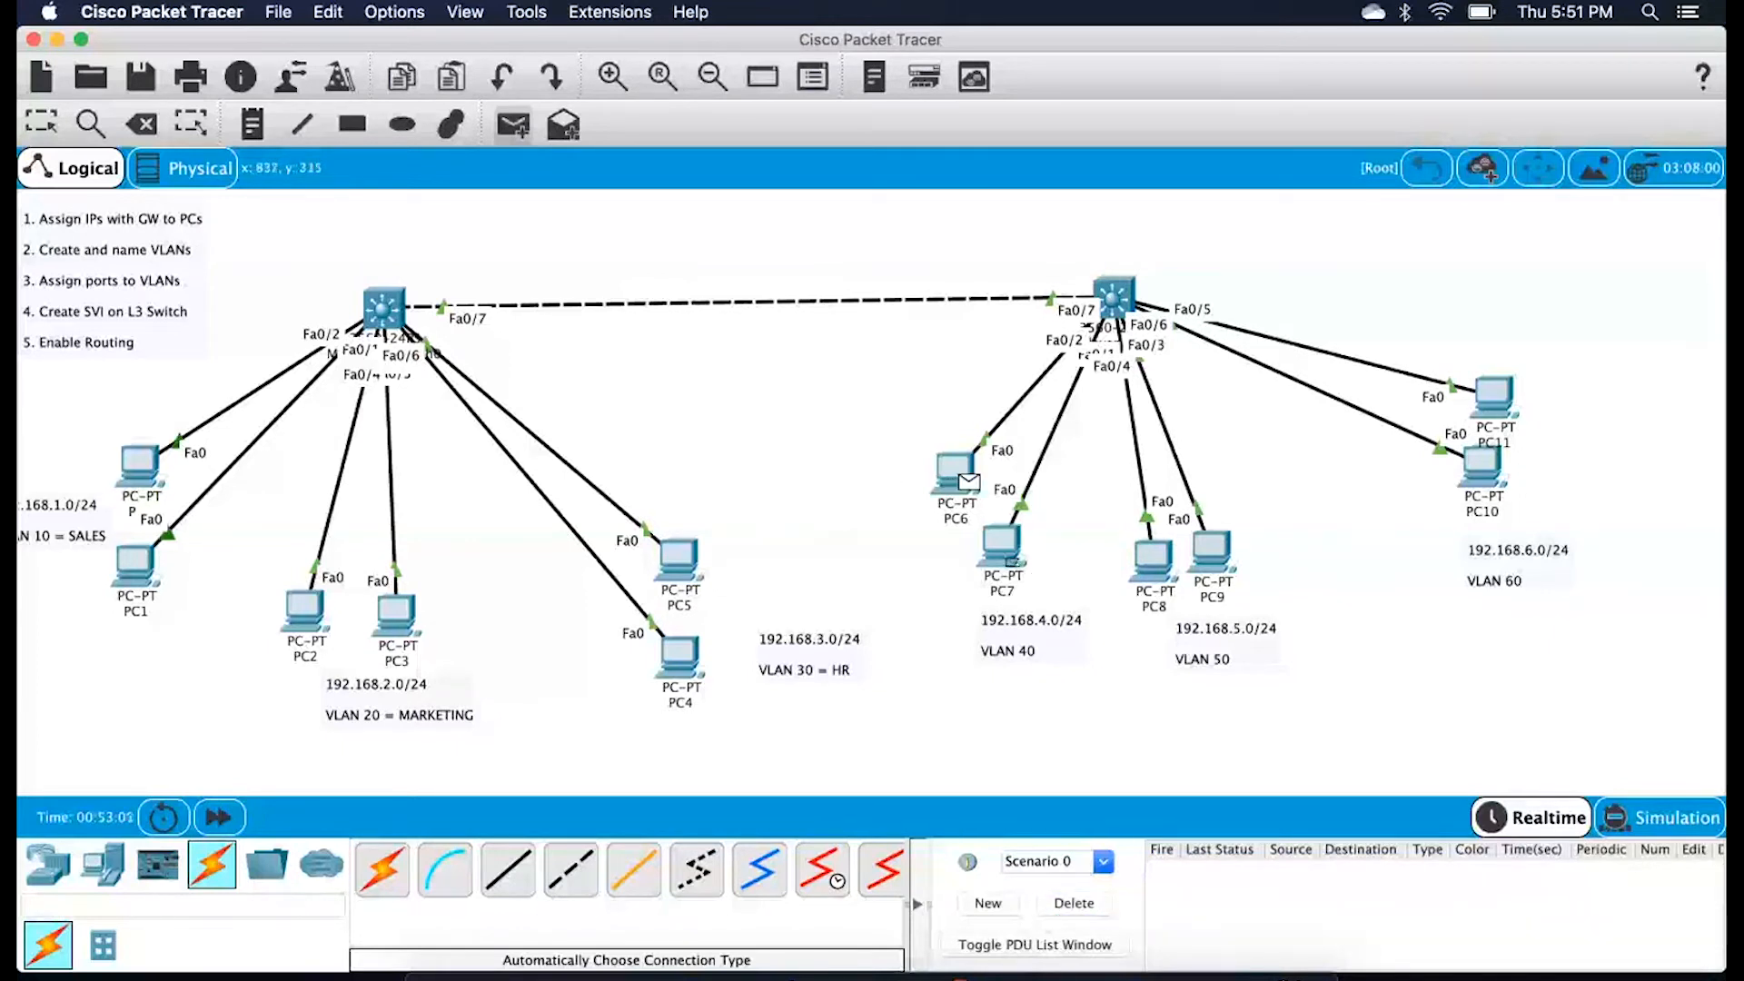
{"action": "left_click", "coordinate": [1004, 545]}
{"action": "key", "text": "p"}
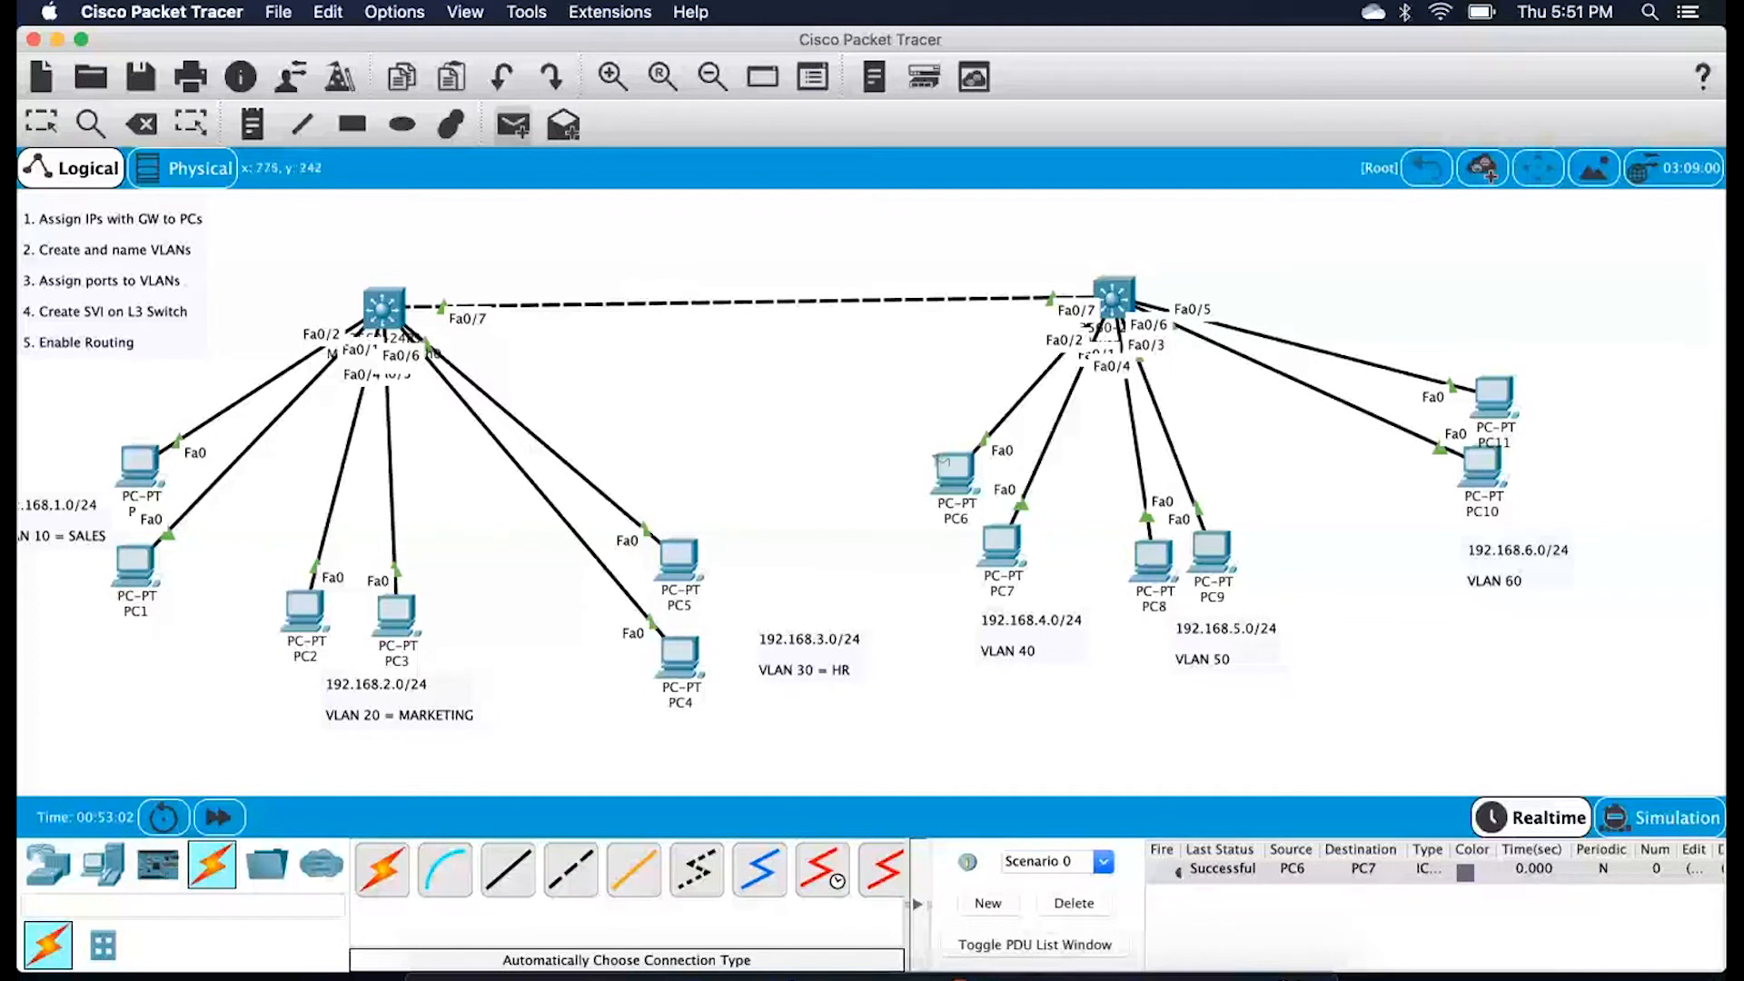
{"action": "left_click", "coordinate": [1152, 556]}
{"action": "left_click", "coordinate": [1211, 550]}
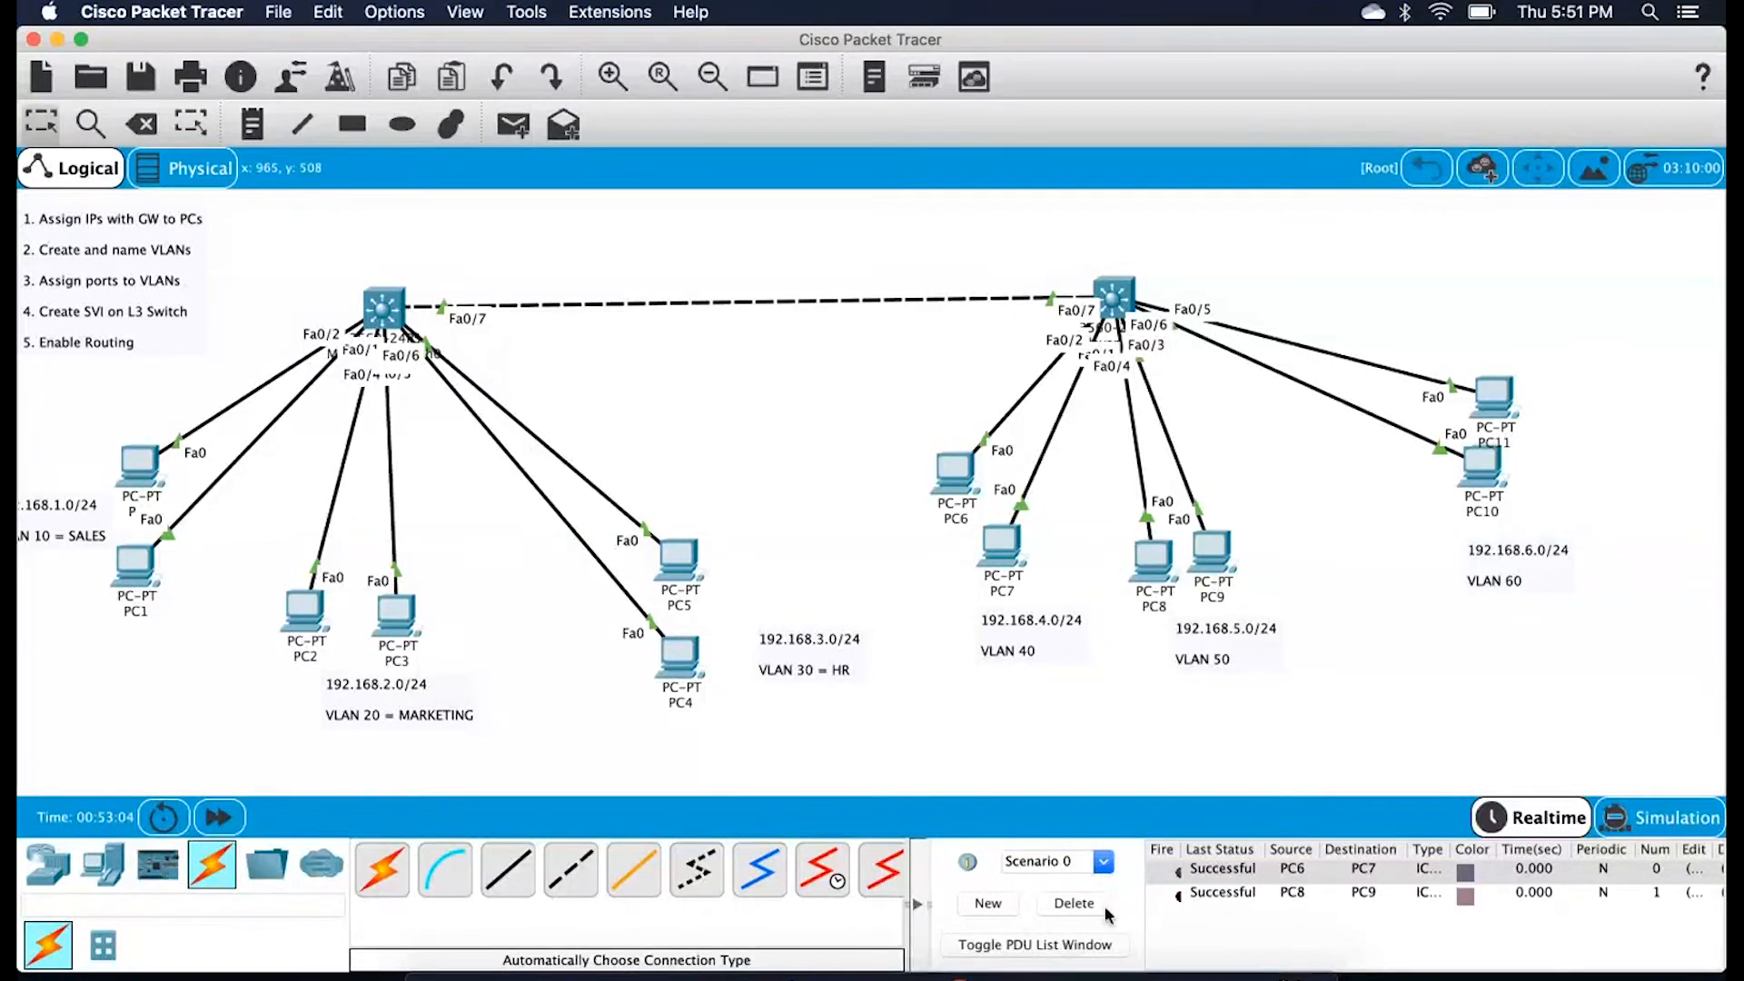
{"action": "key", "text": "p"}
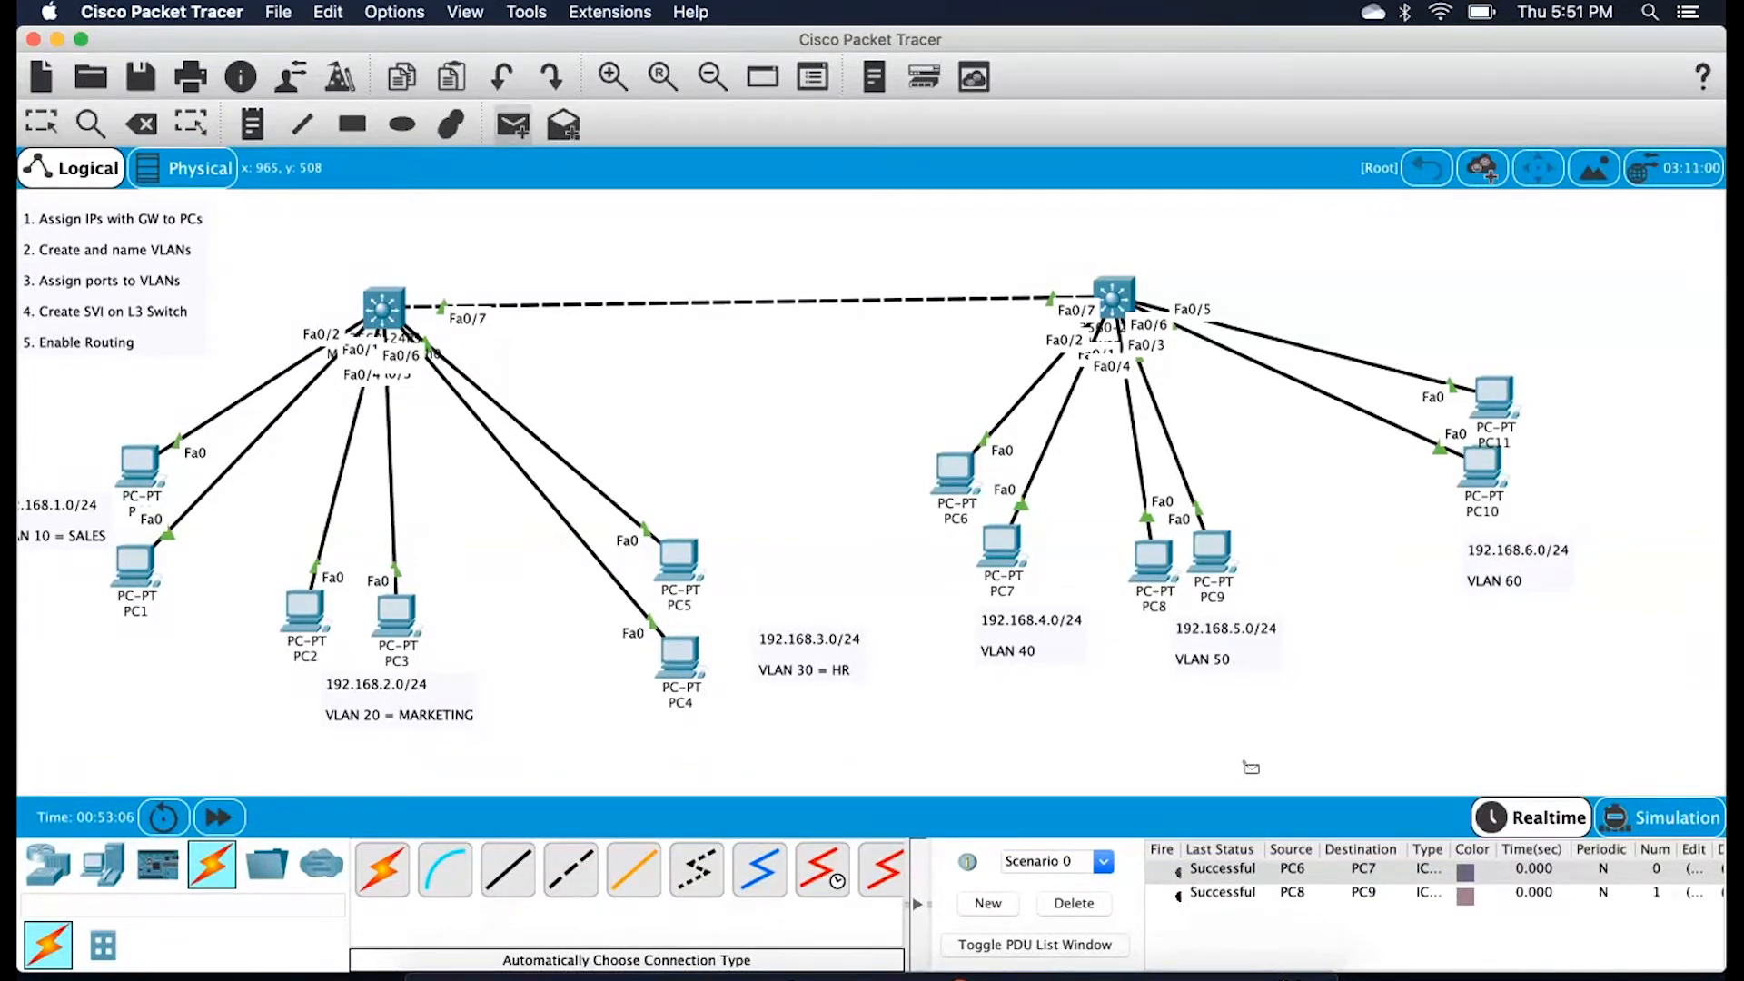
{"action": "left_click", "coordinate": [1482, 463]}
{"action": "left_click", "coordinate": [1493, 395]}
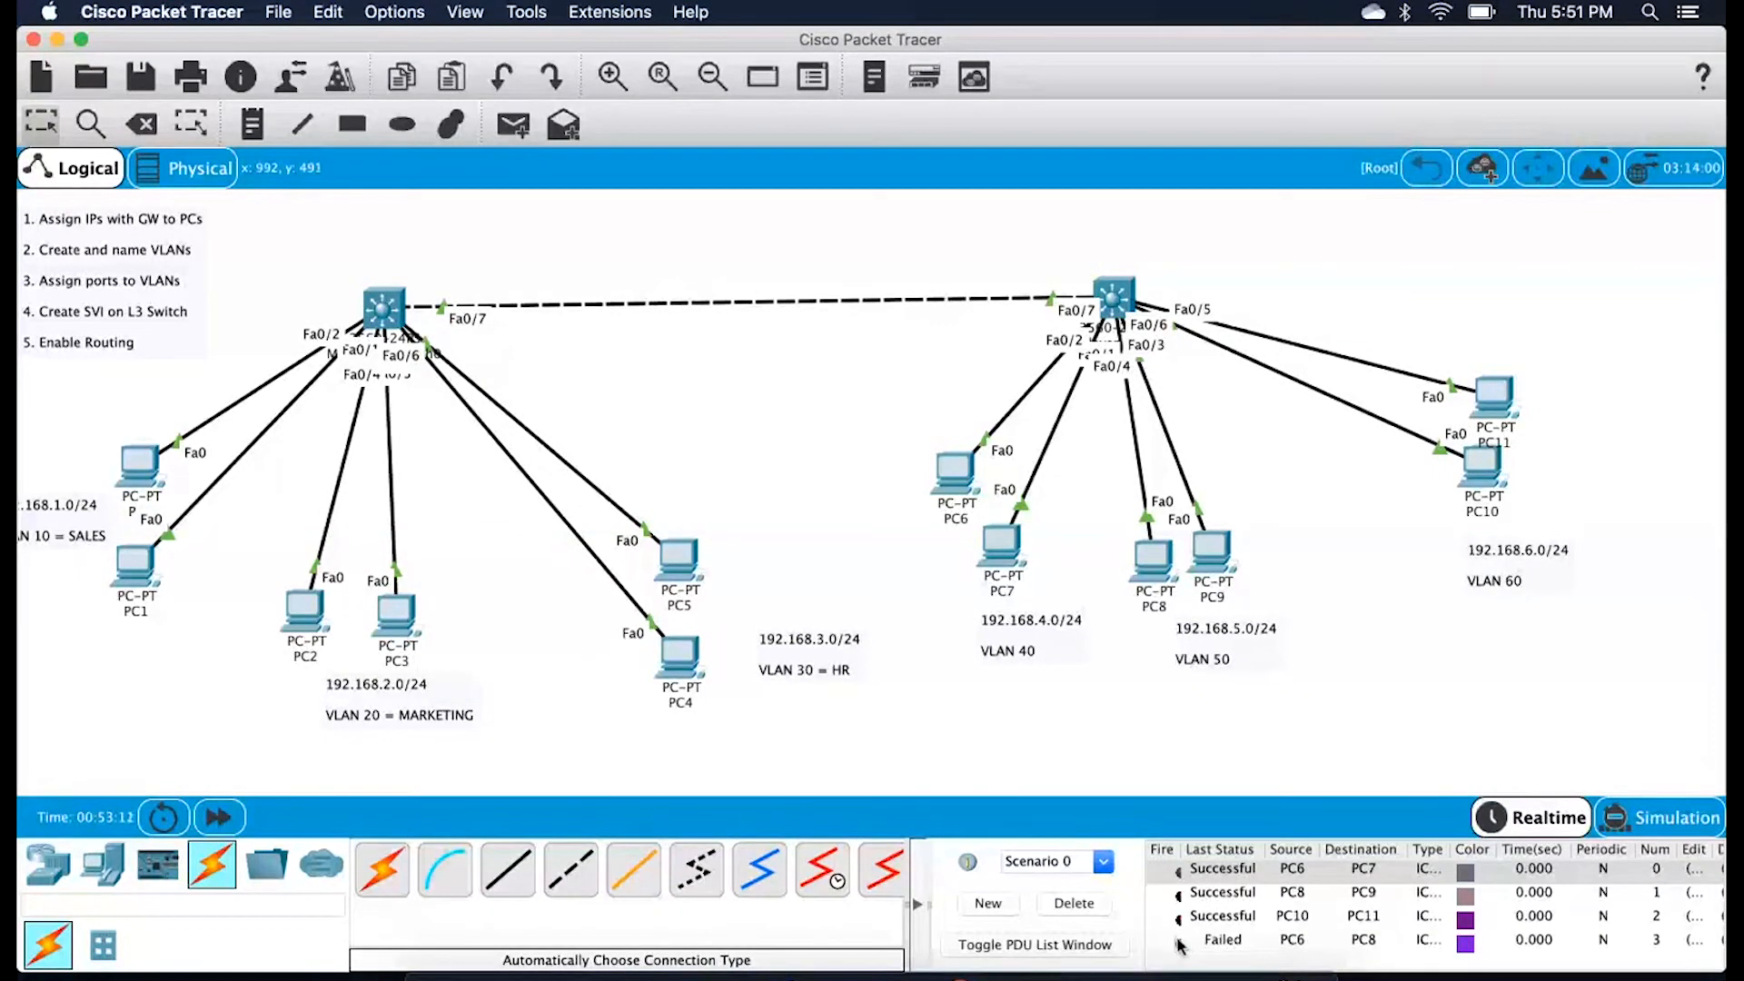
Resend the PC6 to PC8 test PDU and check PC6's IP configuration
{"action": "left_click", "coordinate": [1179, 943]}
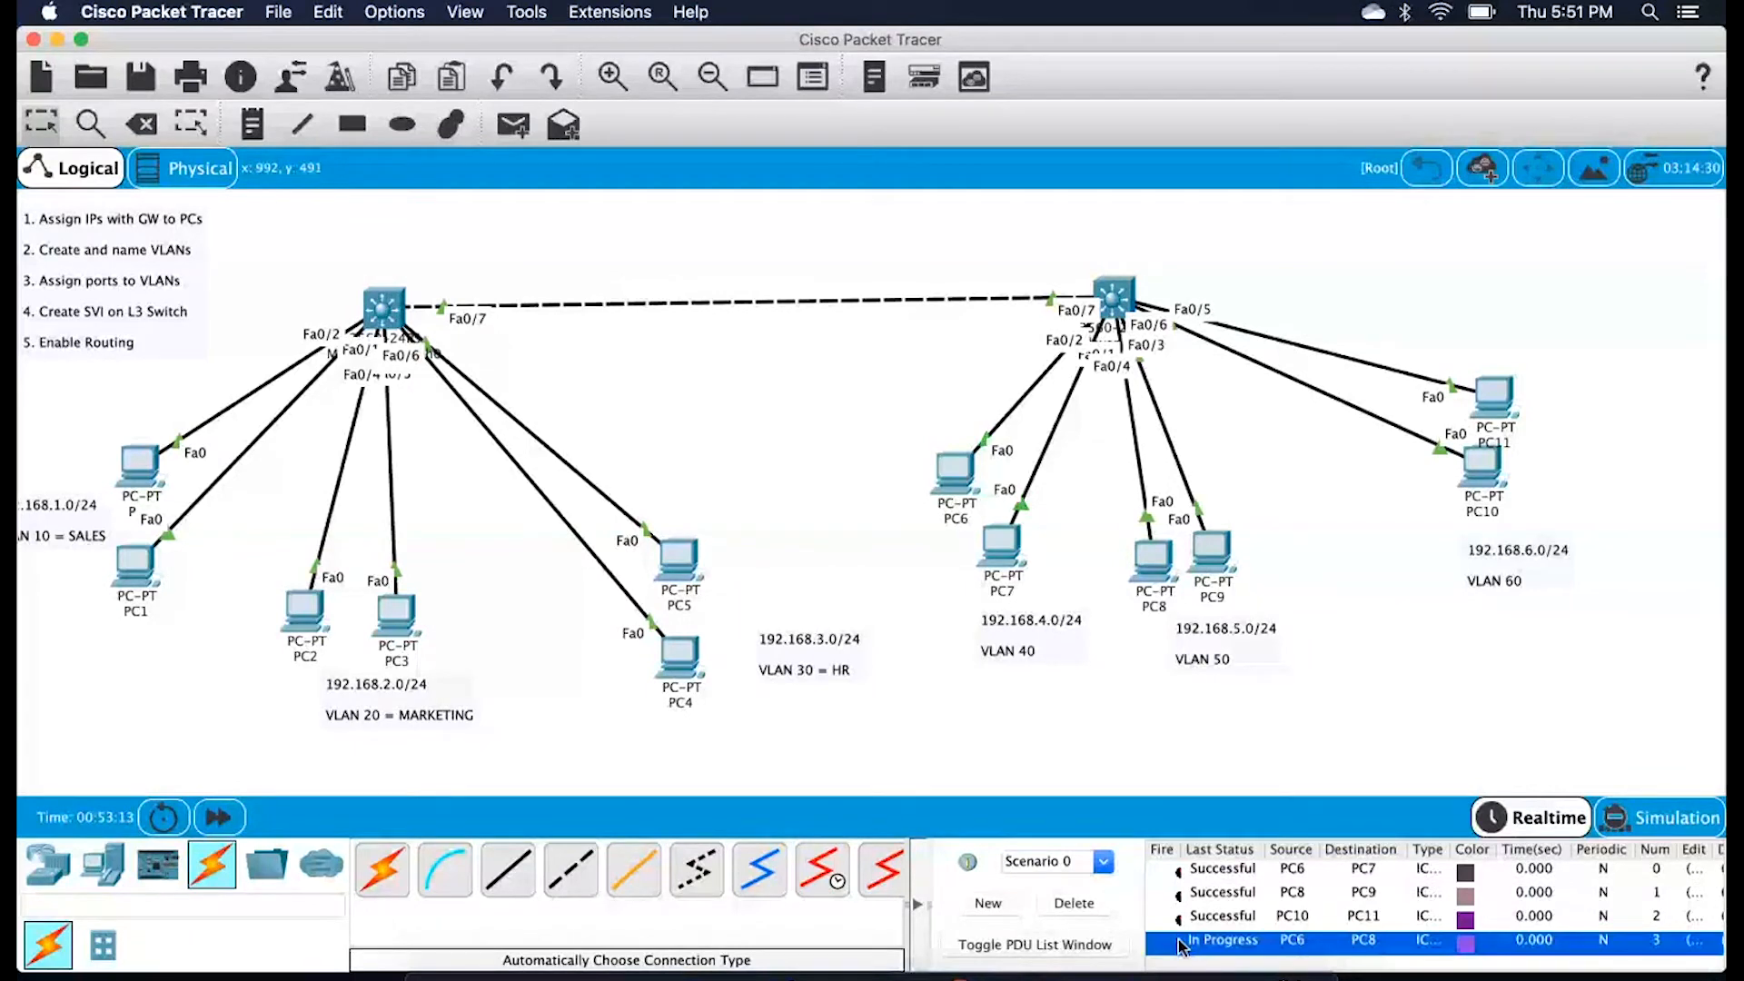
{"action": "left_click", "coordinate": [1179, 943]}
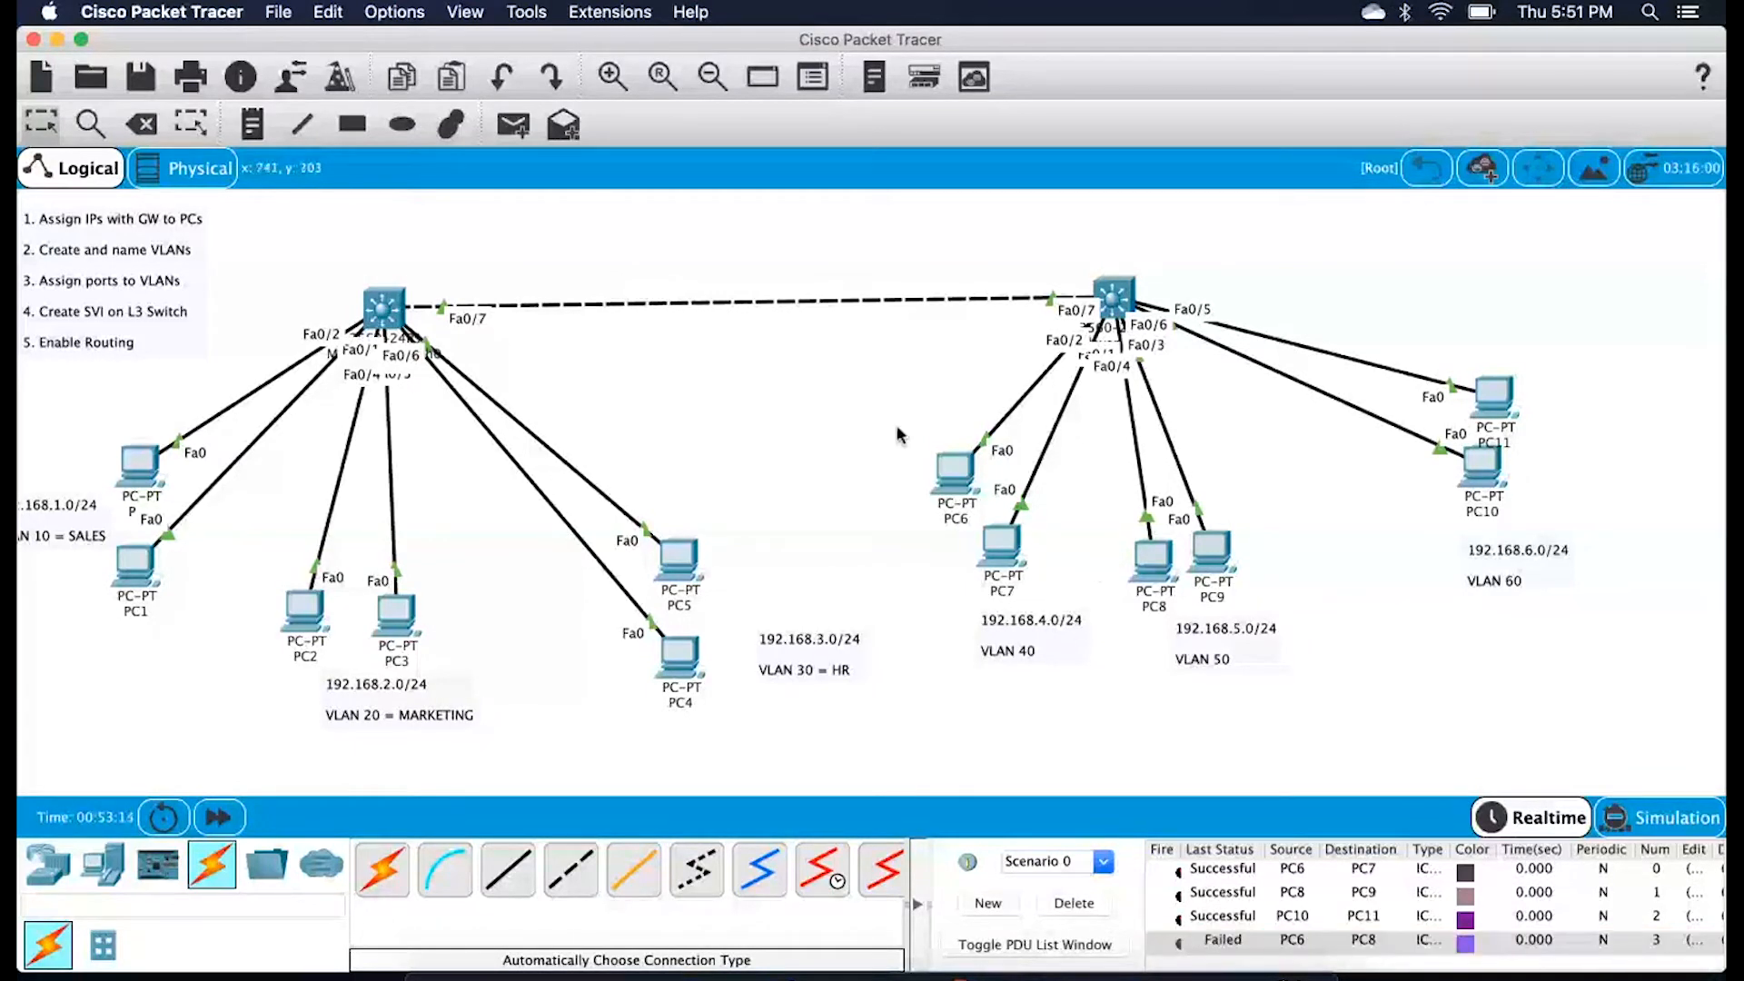
{"action": "left_click", "coordinate": [954, 468]}
{"action": "left_click", "coordinate": [662, 254]}
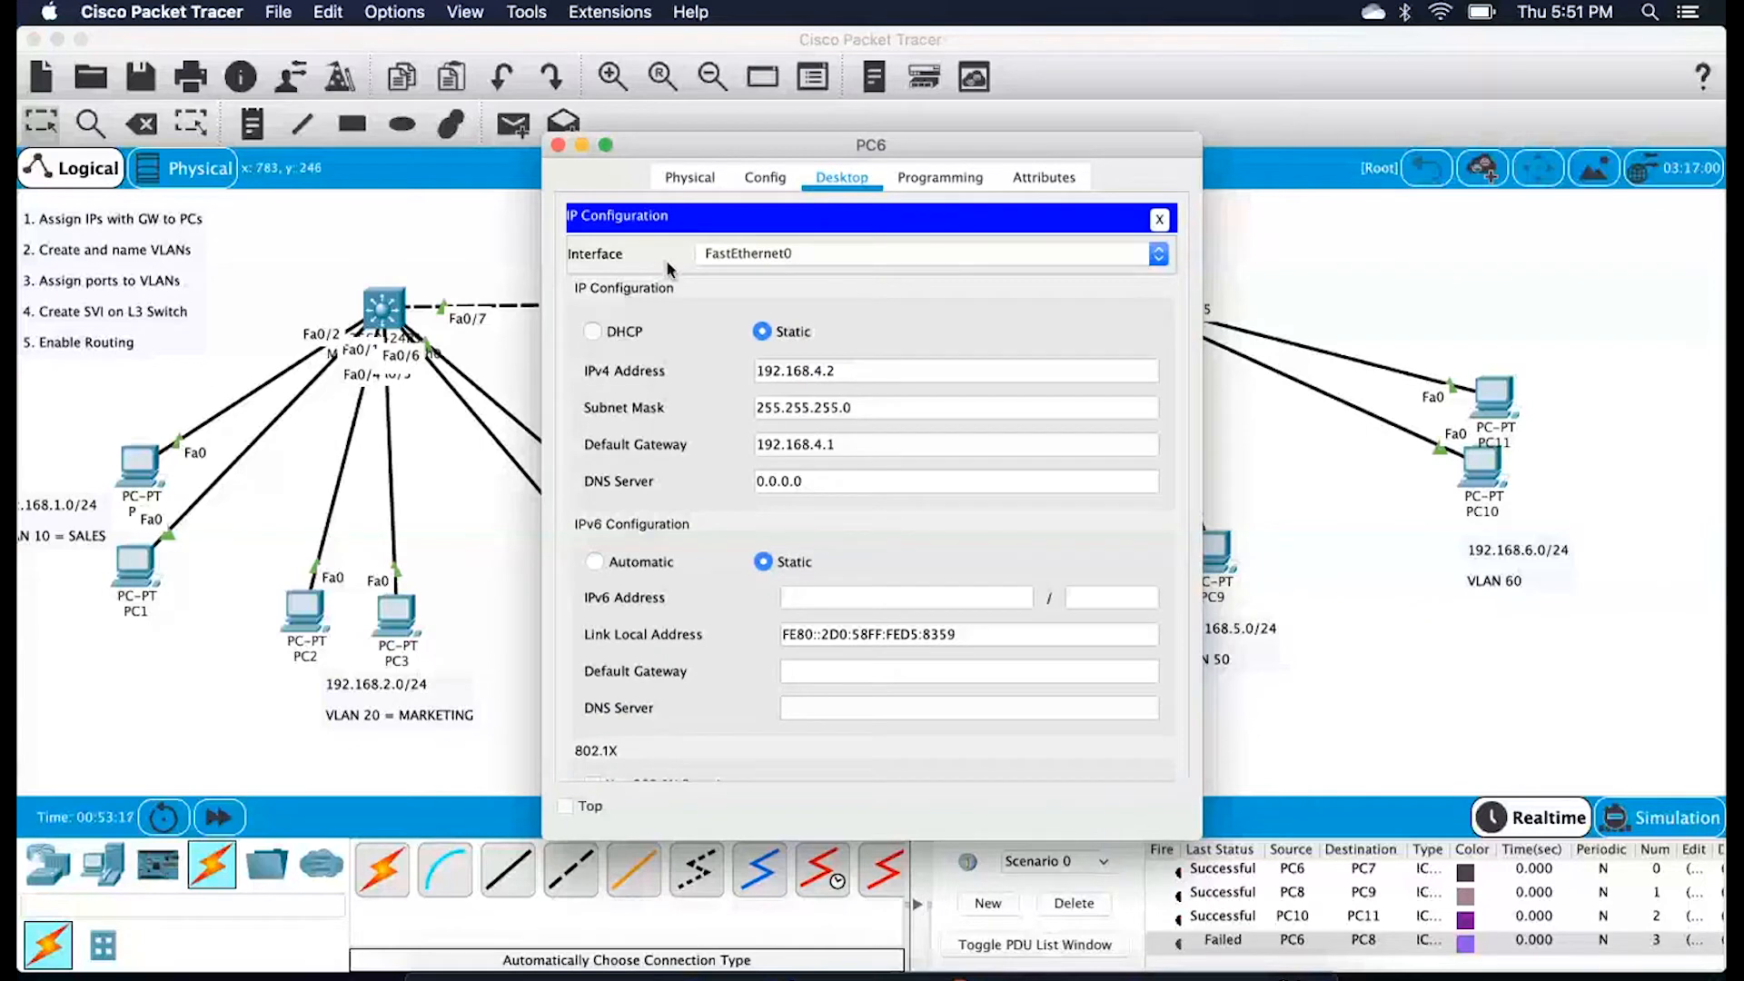
{"action": "left_click", "coordinate": [1225, 340]}
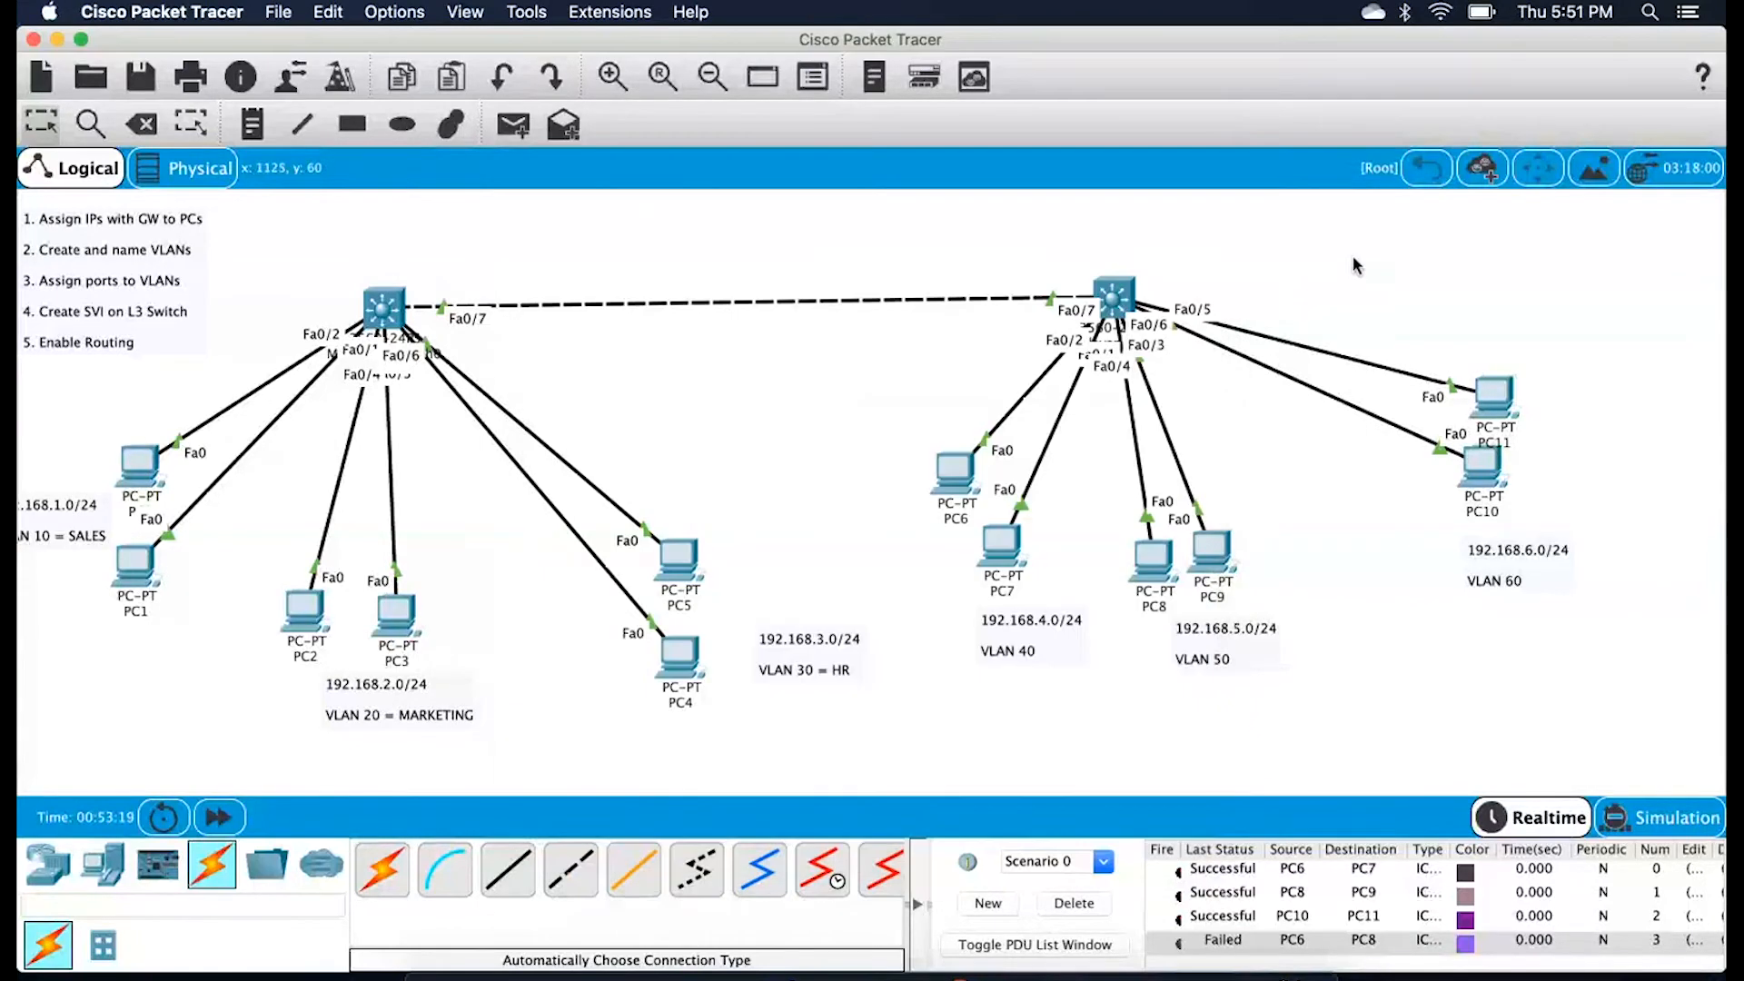
Enable IP routing on MLS2, return to privileged mode and display its IP routing table
{"action": "left_click", "coordinate": [1091, 293]}
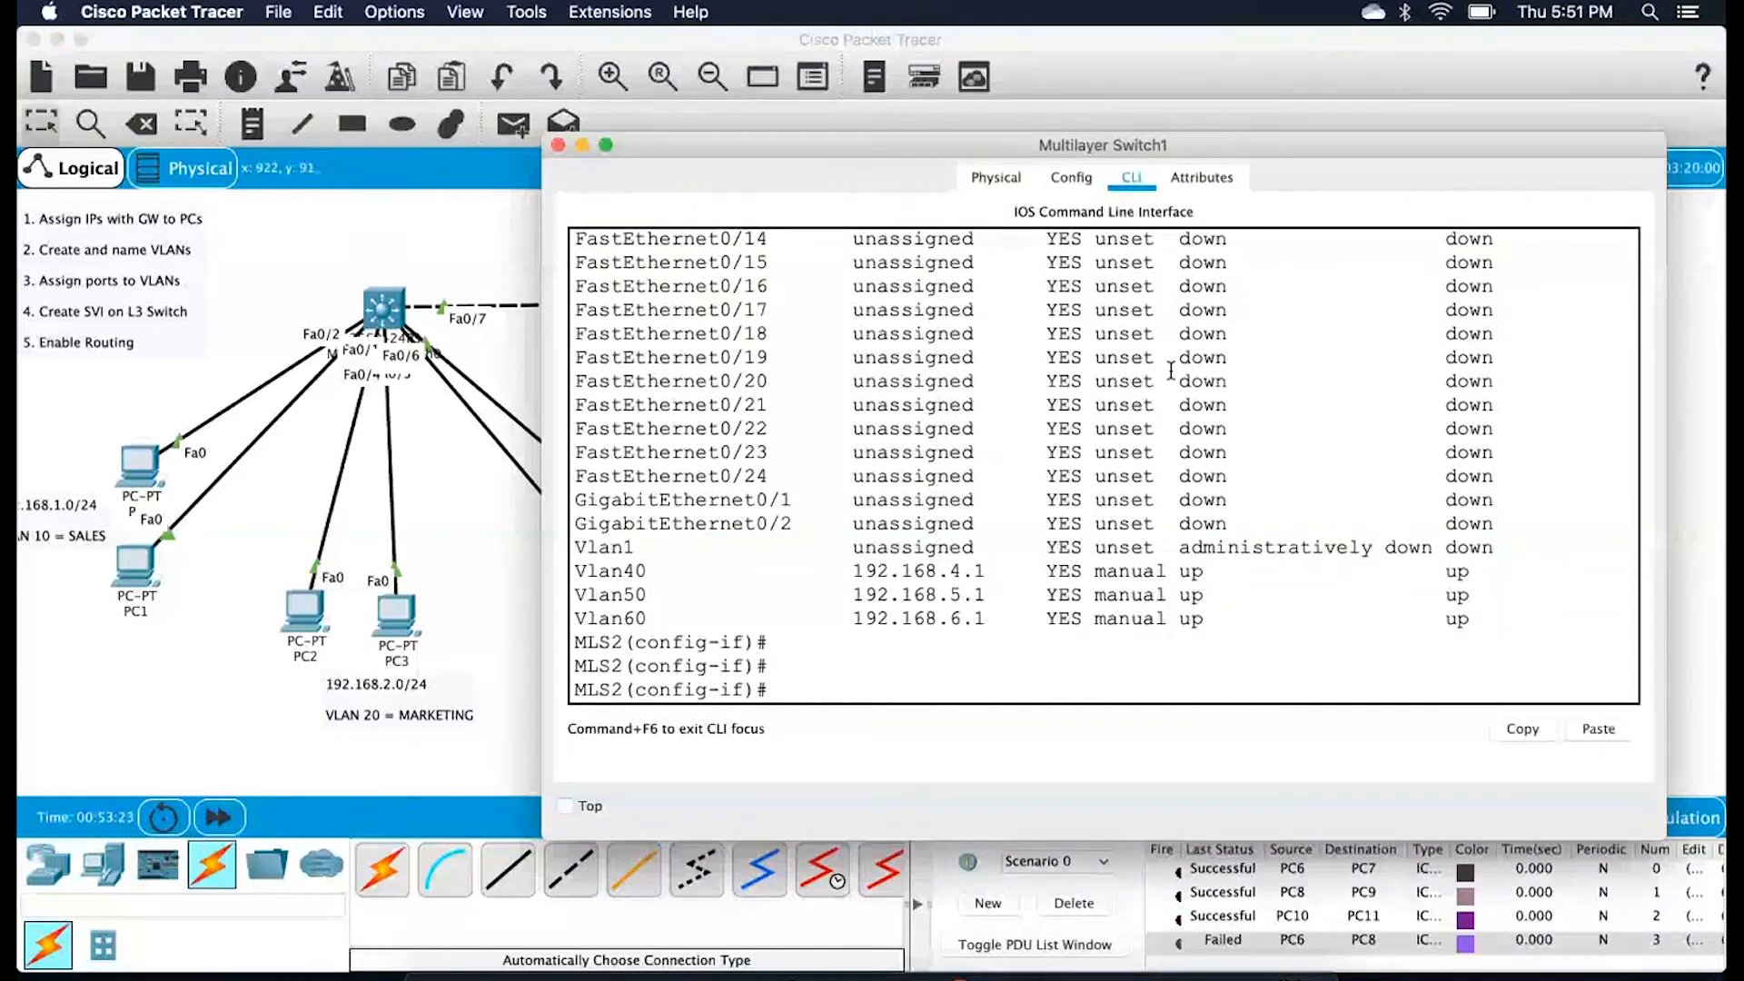
{"action": "type", "text": "ip routing"}
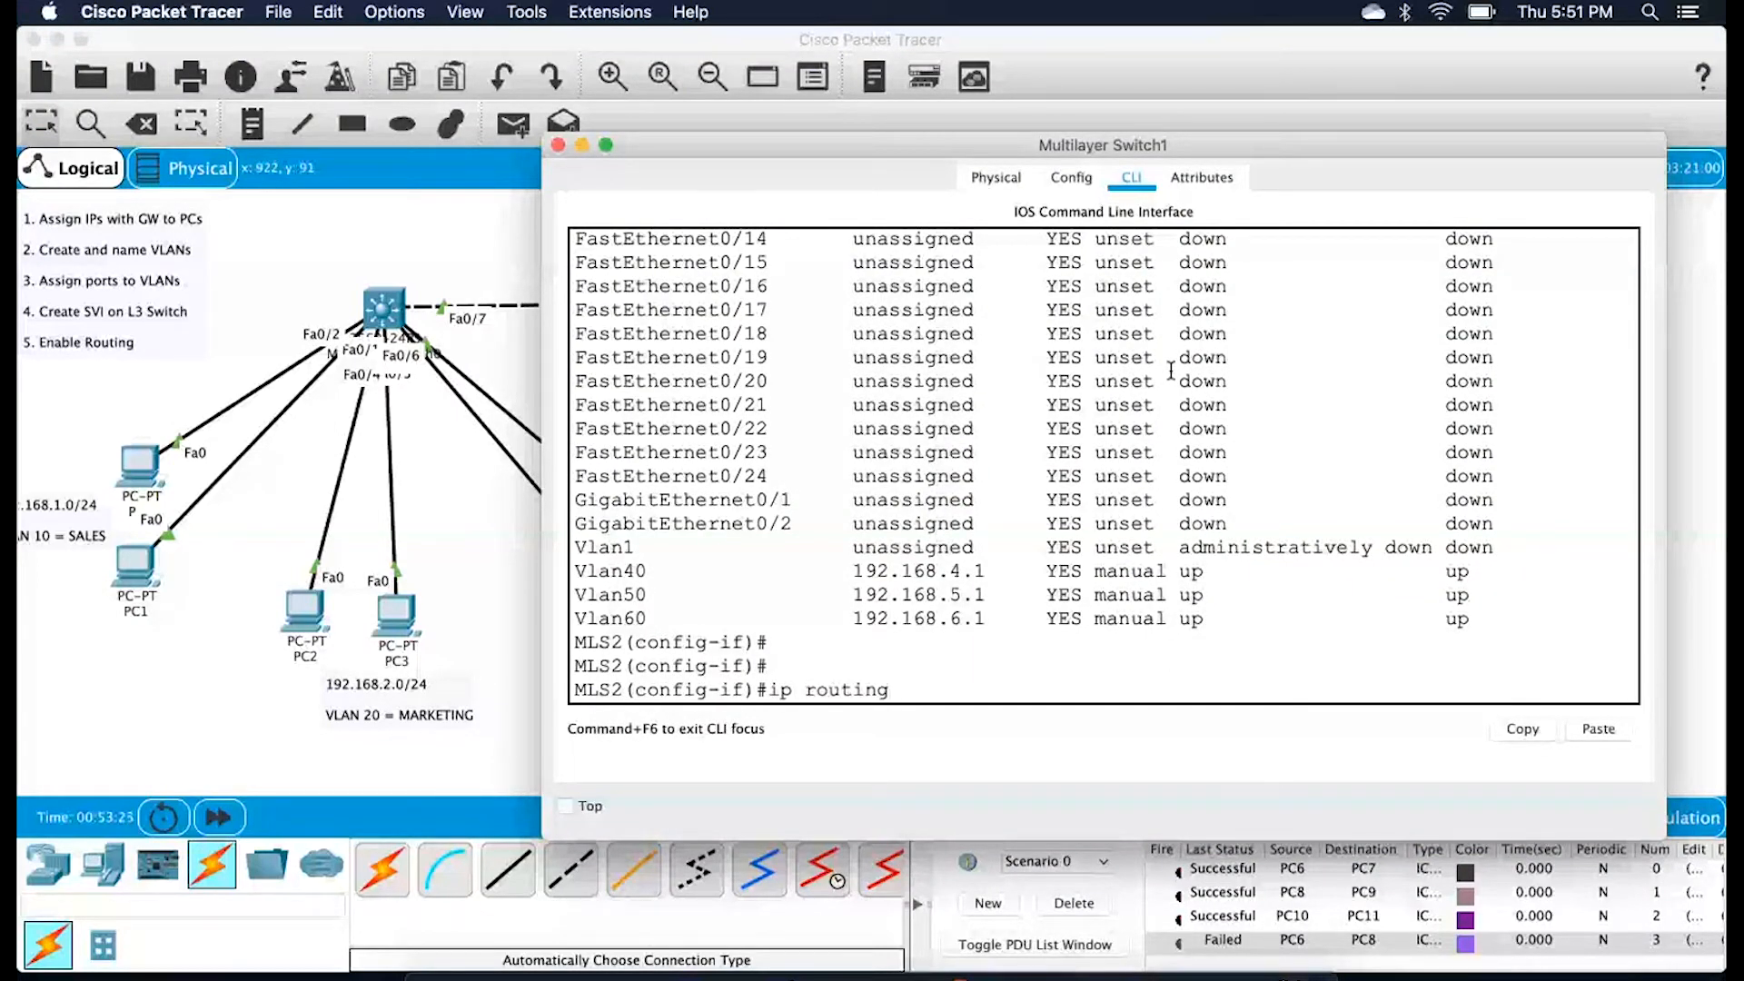
{"action": "key", "text": "Return"}
{"action": "key", "text": "Return"}
{"action": "key", "text": "Return"}
{"action": "type", "text": "ex"}
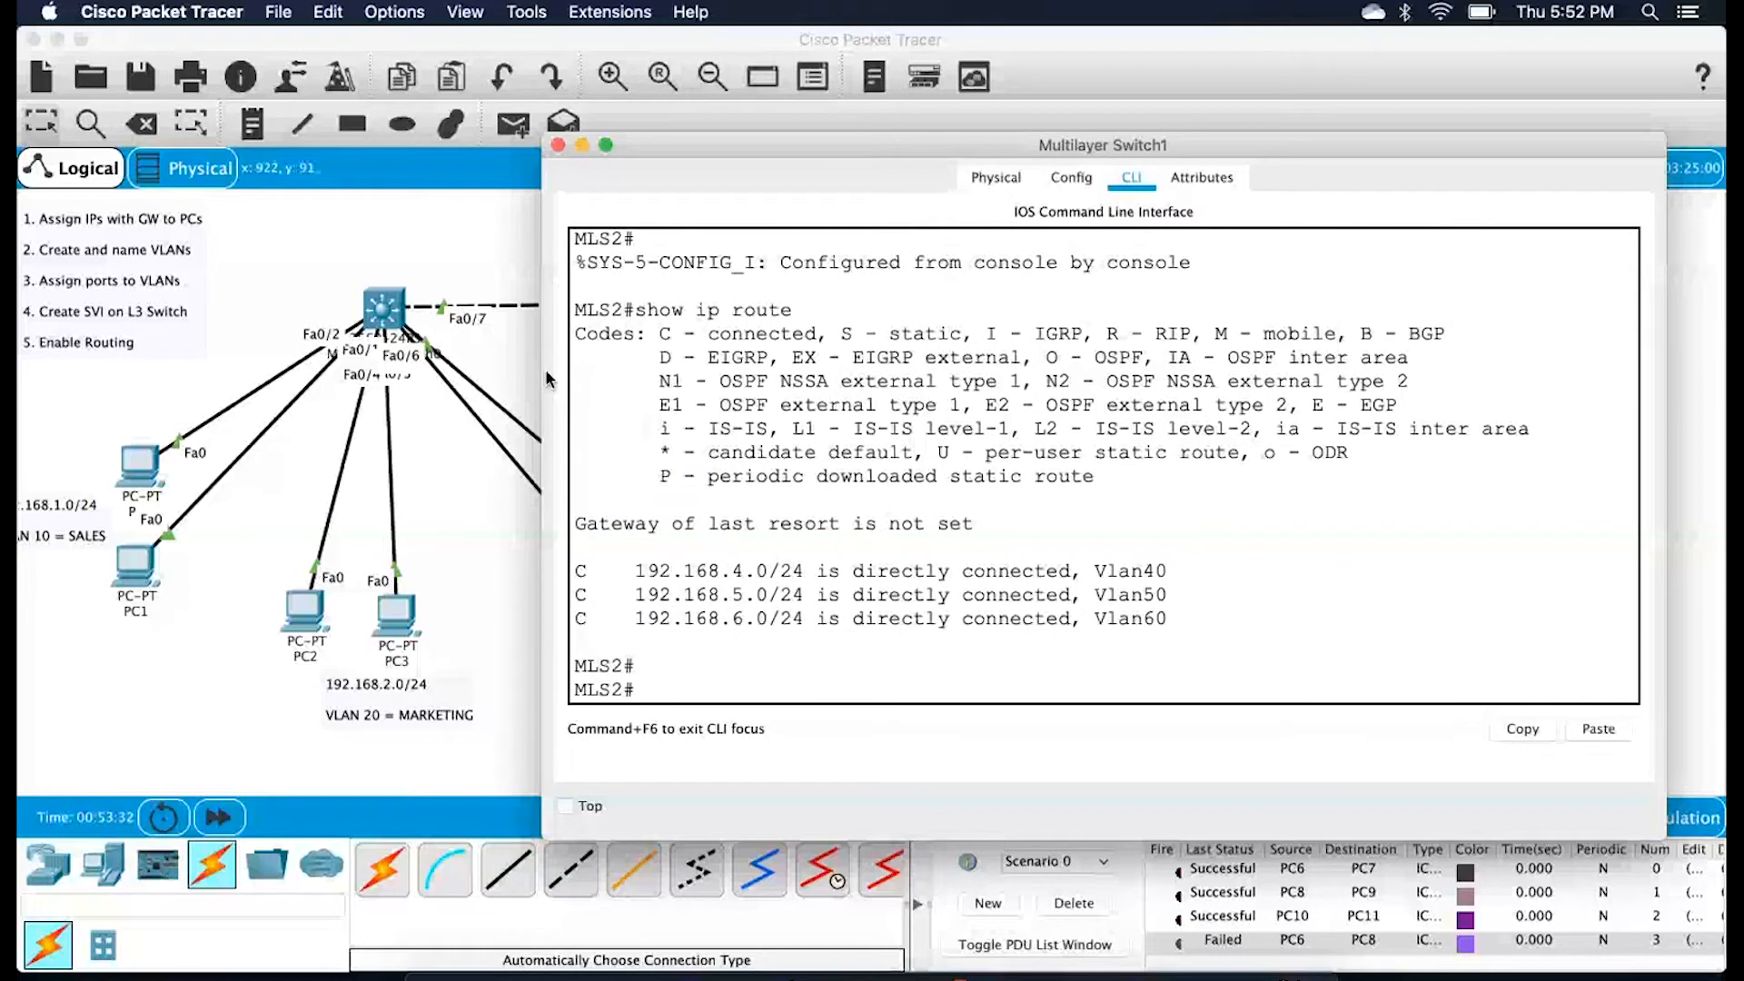
{"action": "left_click", "coordinate": [527, 389]}
Rerun the PC6 to PC8 test, clear the PDU list and send a simple PDU from PC6 to PC11
{"action": "double_click", "coordinate": [1185, 941]}
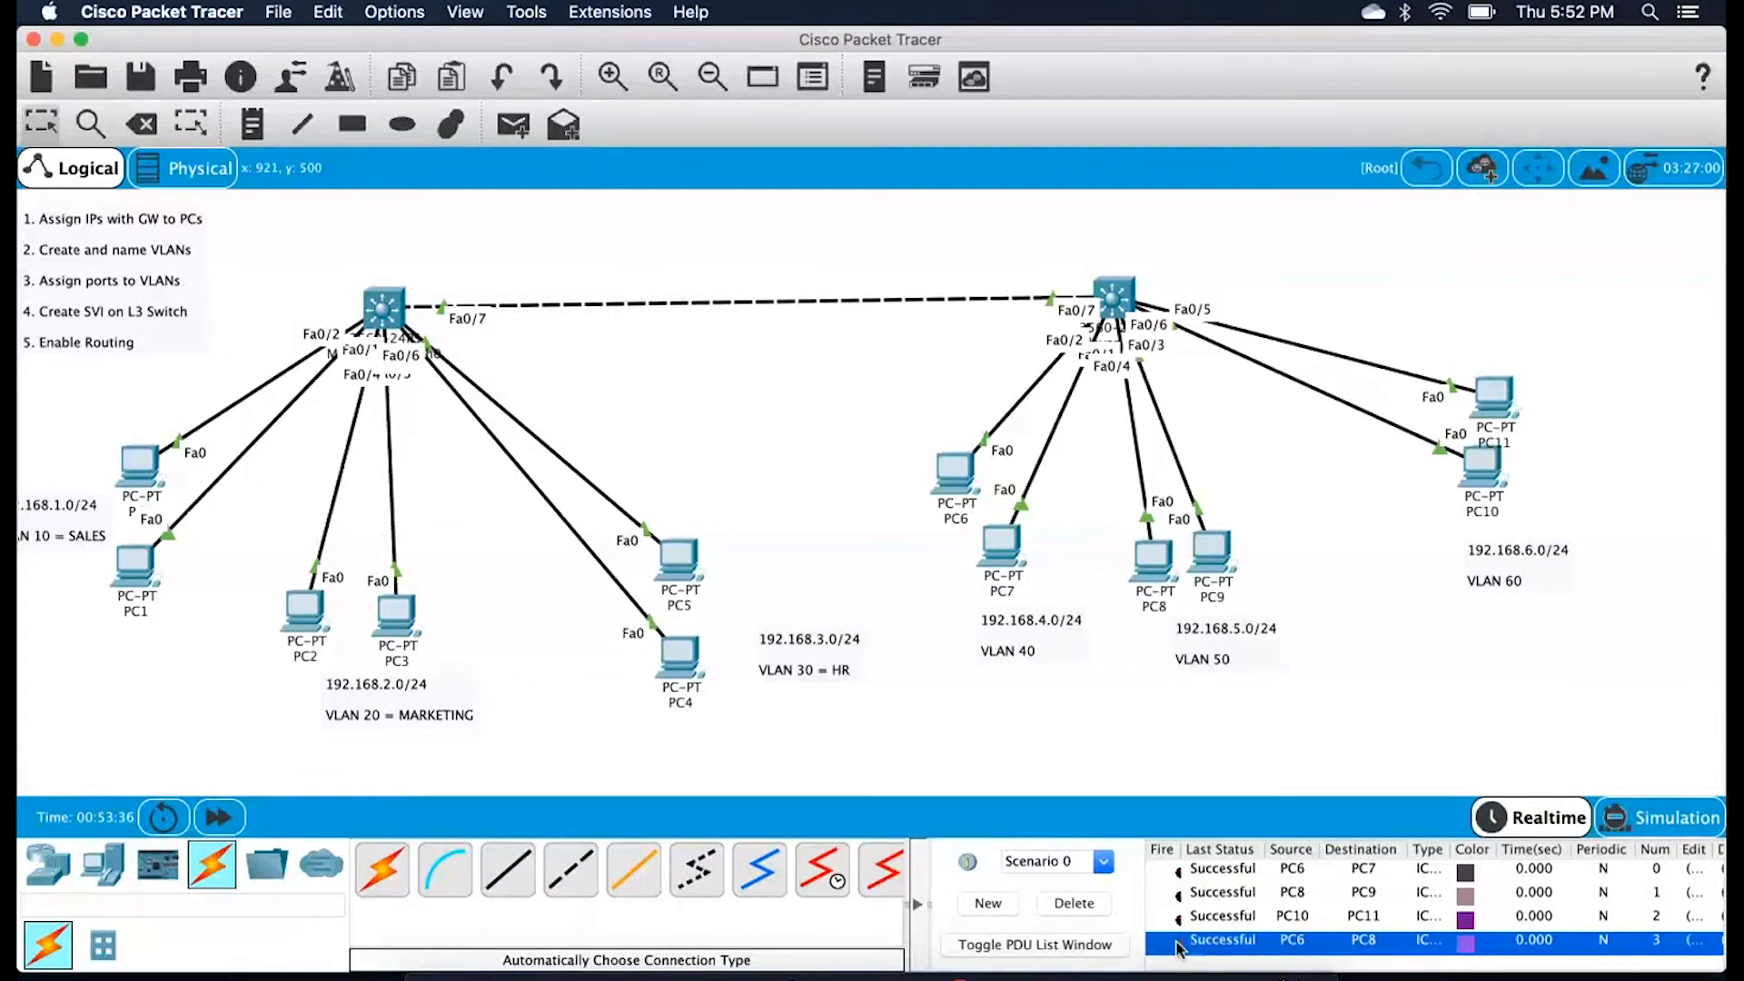
{"action": "left_click", "coordinate": [1074, 903]}
{"action": "key", "text": "p"}
{"action": "left_click", "coordinate": [959, 472]}
{"action": "left_click", "coordinate": [1492, 397]}
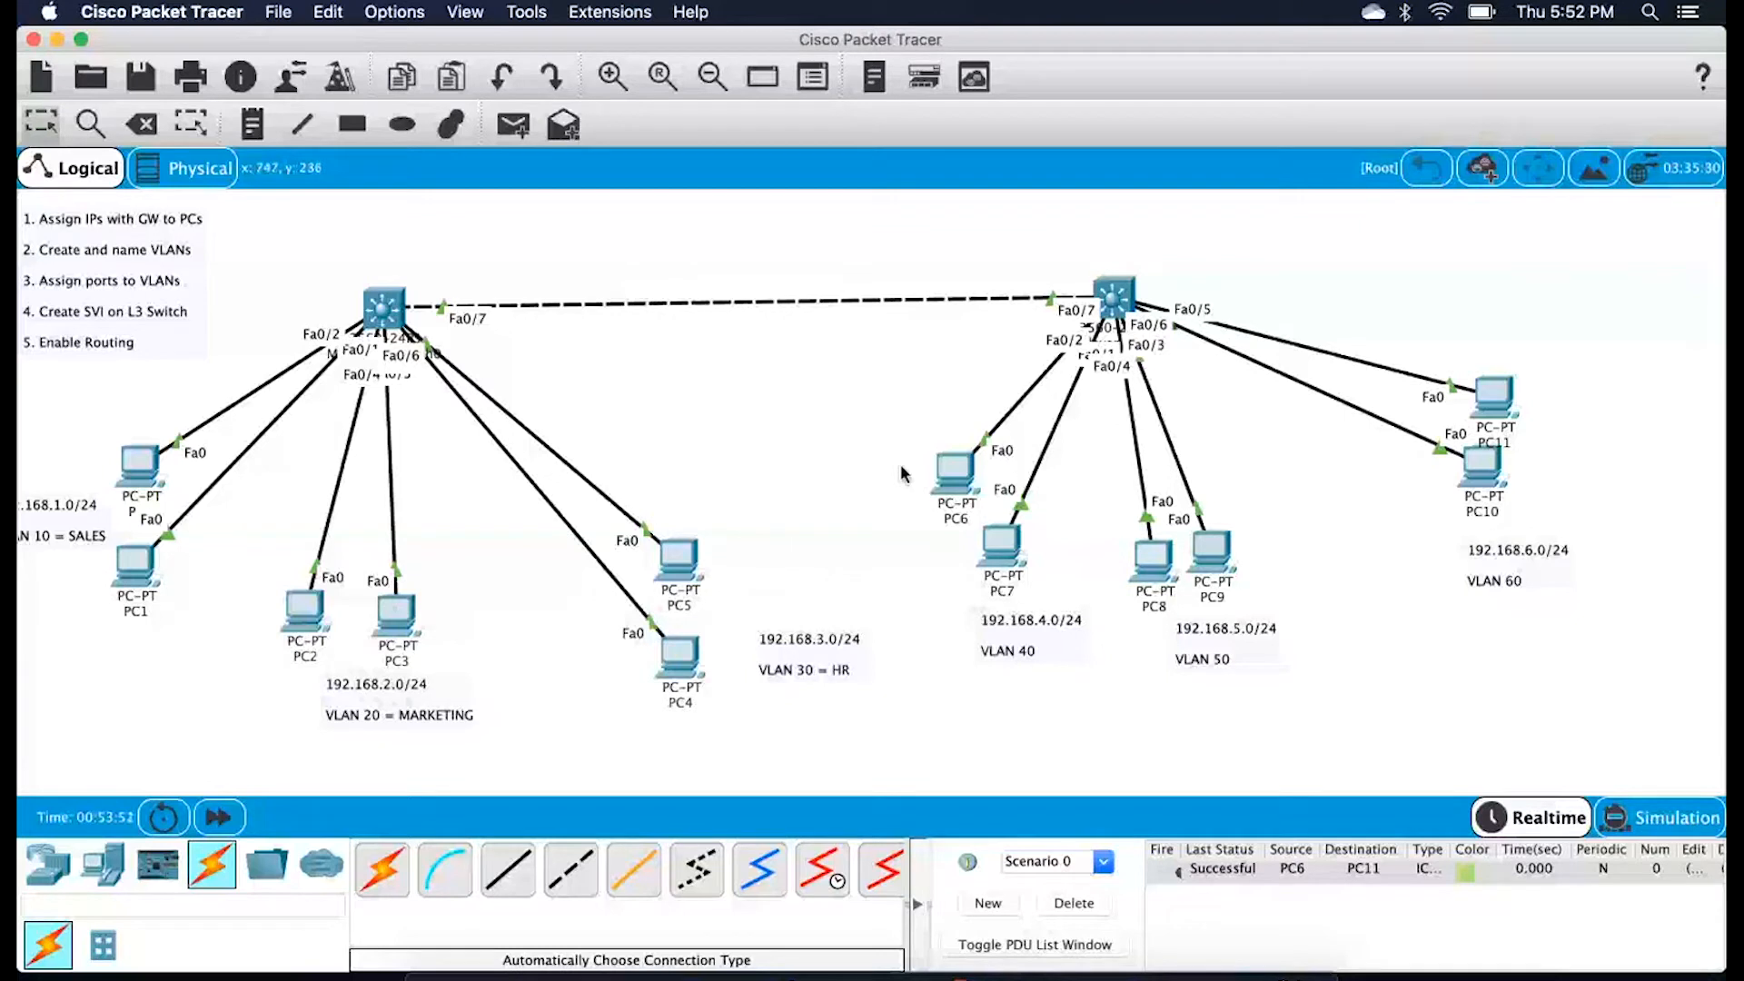
{"action": "left_click_drag", "start_coordinate": [872, 440], "coordinate": [1458, 491]}
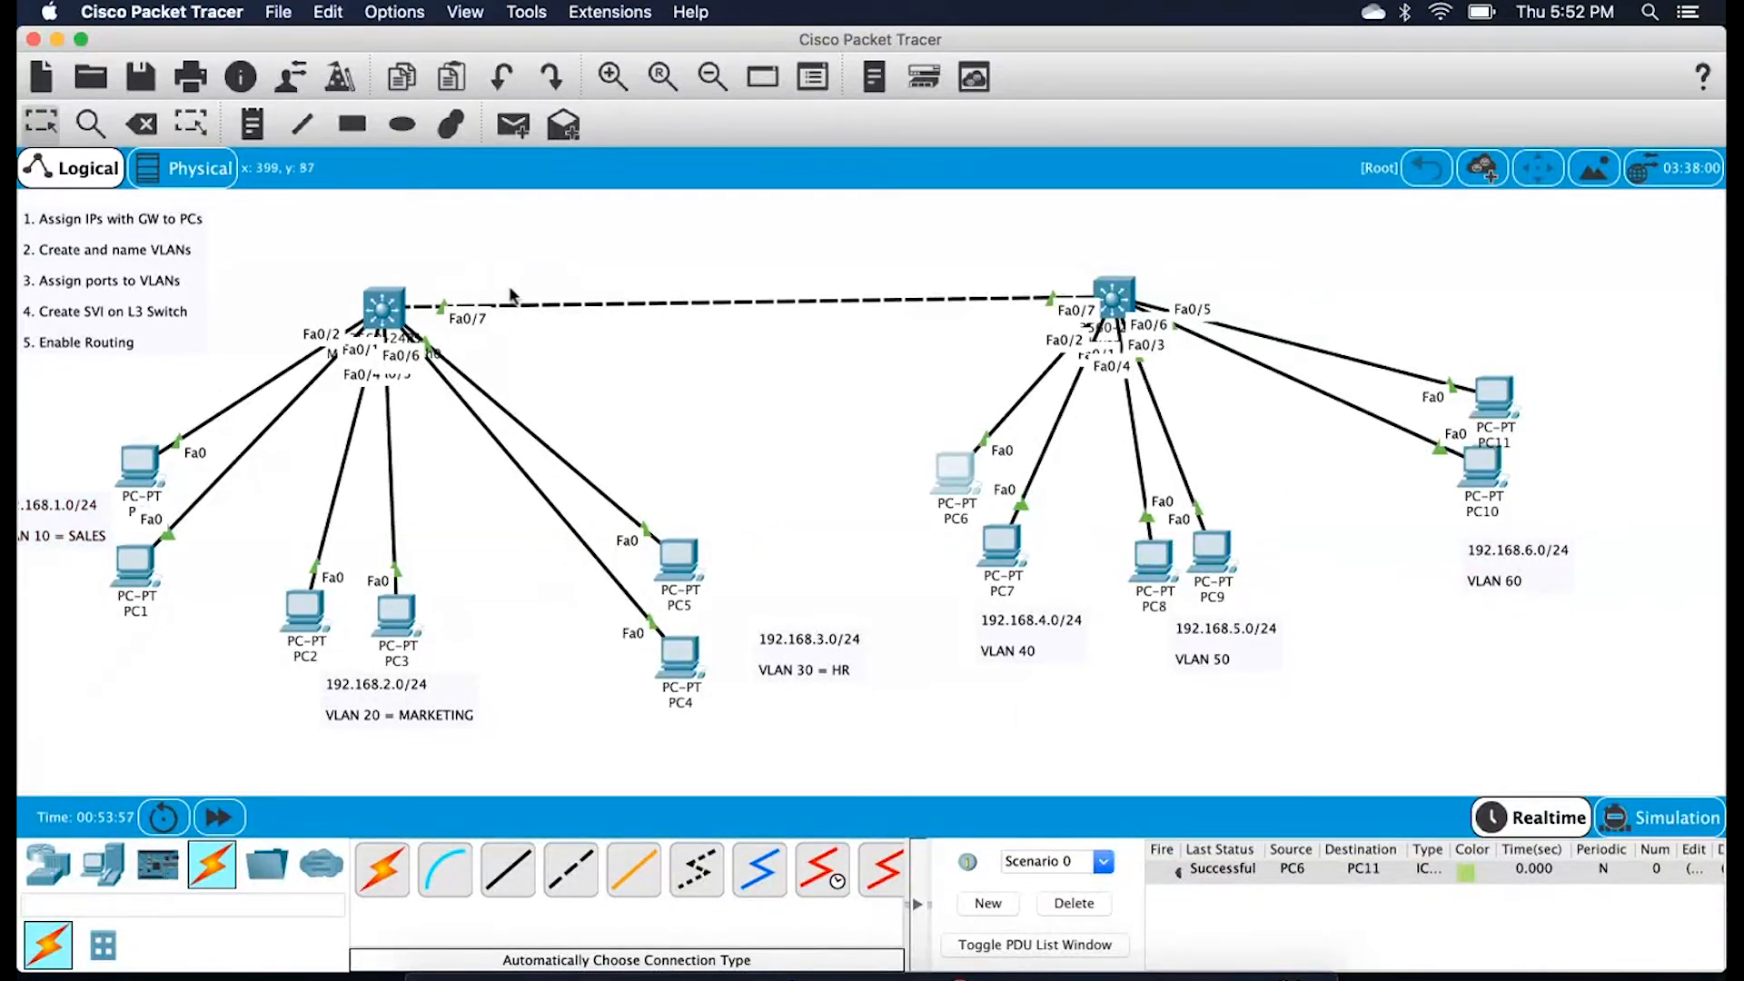
{"action": "left_click_drag", "start_coordinate": [345, 258], "coordinate": [434, 349]}
{"action": "left_click_drag", "start_coordinate": [1066, 272], "coordinate": [1199, 325]}
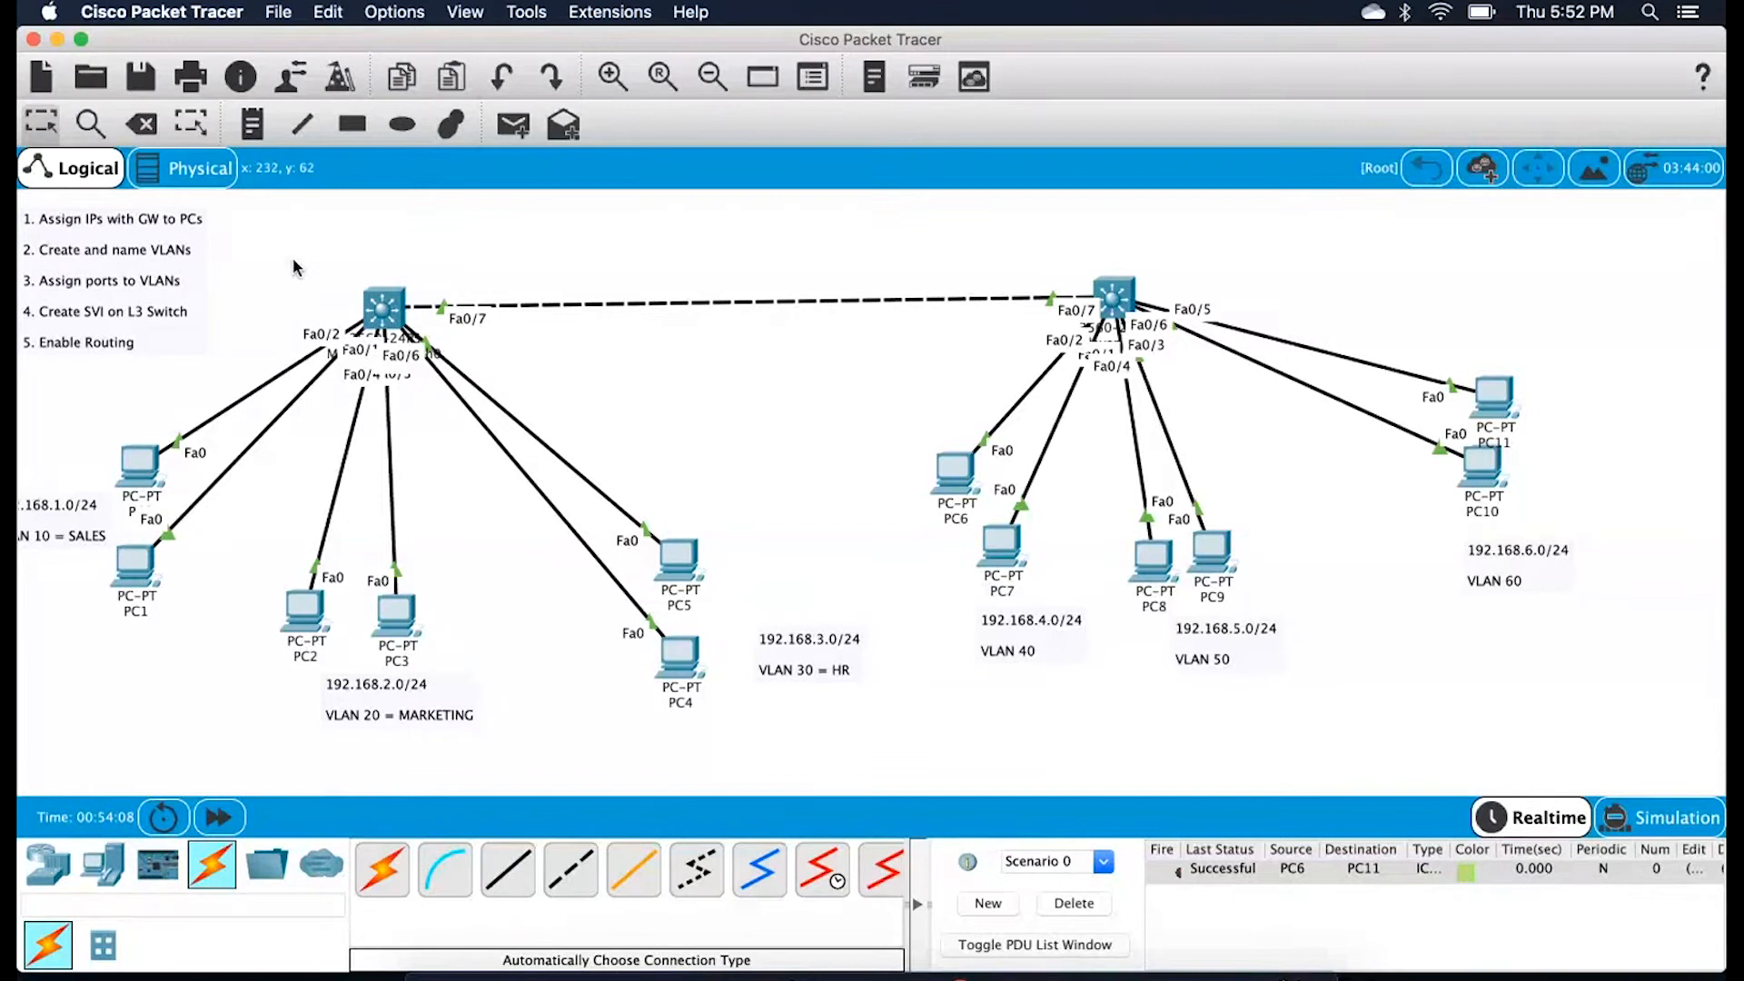
{"action": "left_click_drag", "start_coordinate": [298, 278], "coordinate": [479, 318]}
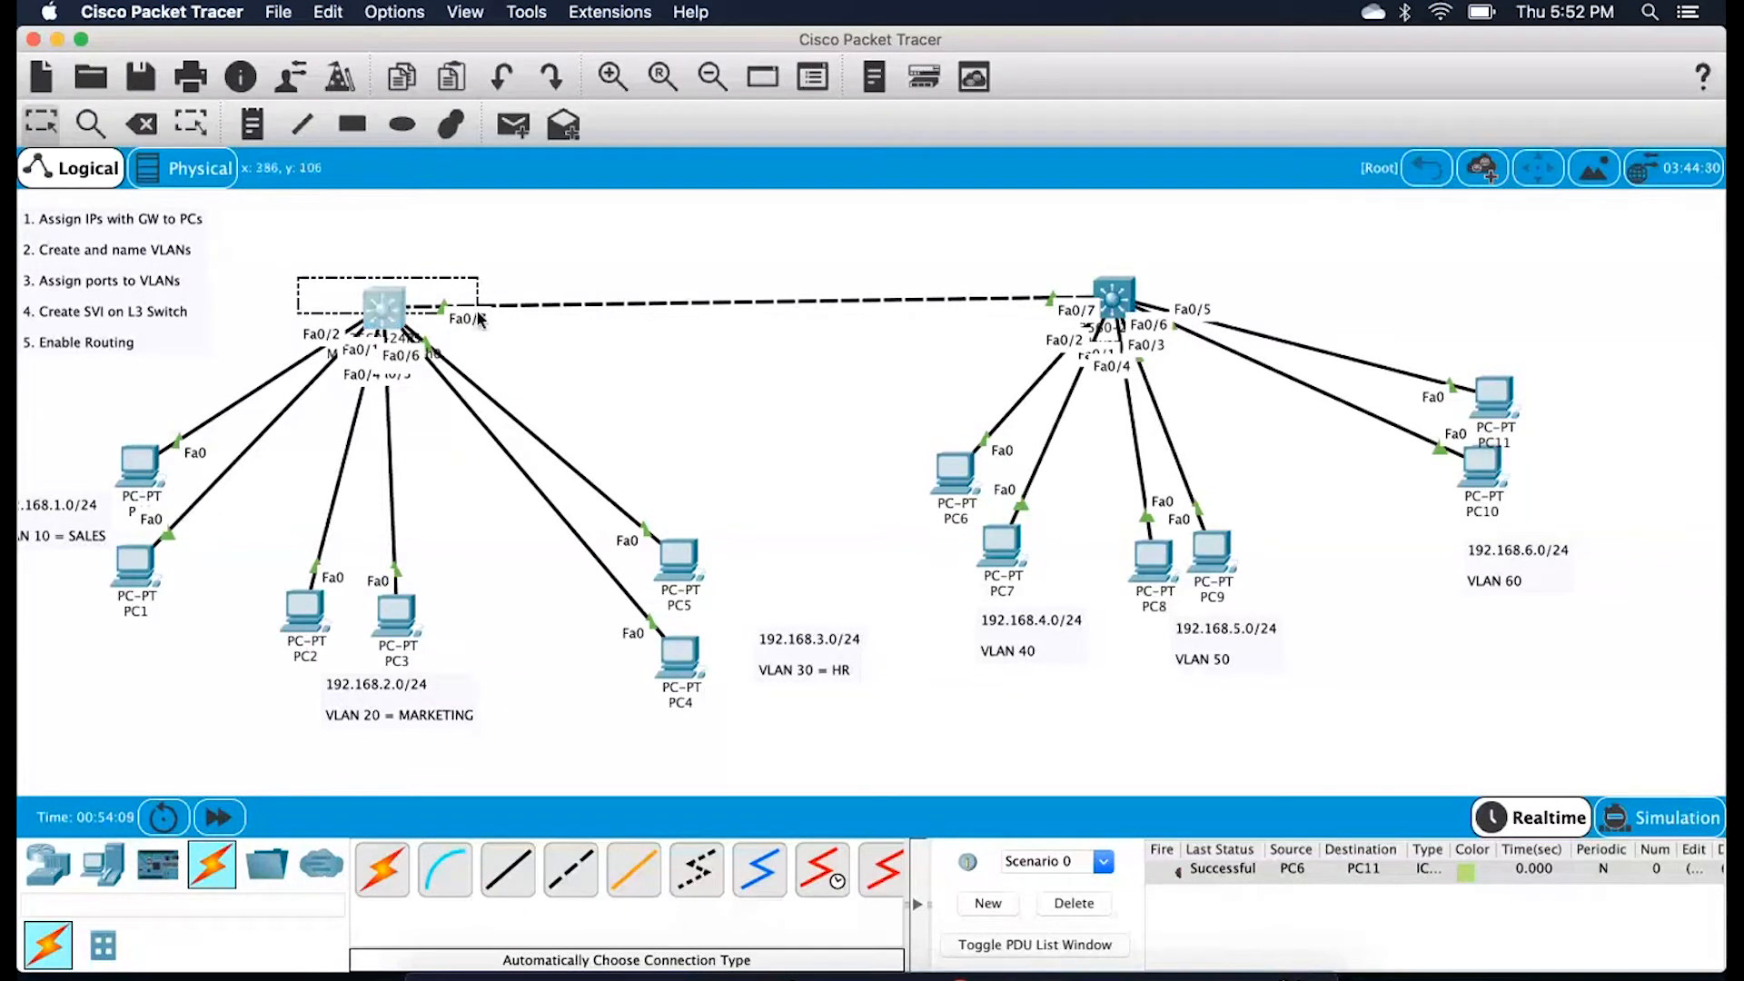
{"action": "left_click_drag", "start_coordinate": [309, 274], "coordinate": [409, 323]}
{"action": "left_click_drag", "start_coordinate": [314, 250], "coordinate": [429, 329]}
{"action": "left_click_drag", "start_coordinate": [917, 428], "coordinate": [1446, 576]}
{"action": "left_click_drag", "start_coordinate": [1171, 242], "coordinate": [1092, 297]}
{"action": "left_click_drag", "start_coordinate": [333, 273], "coordinate": [450, 312]}
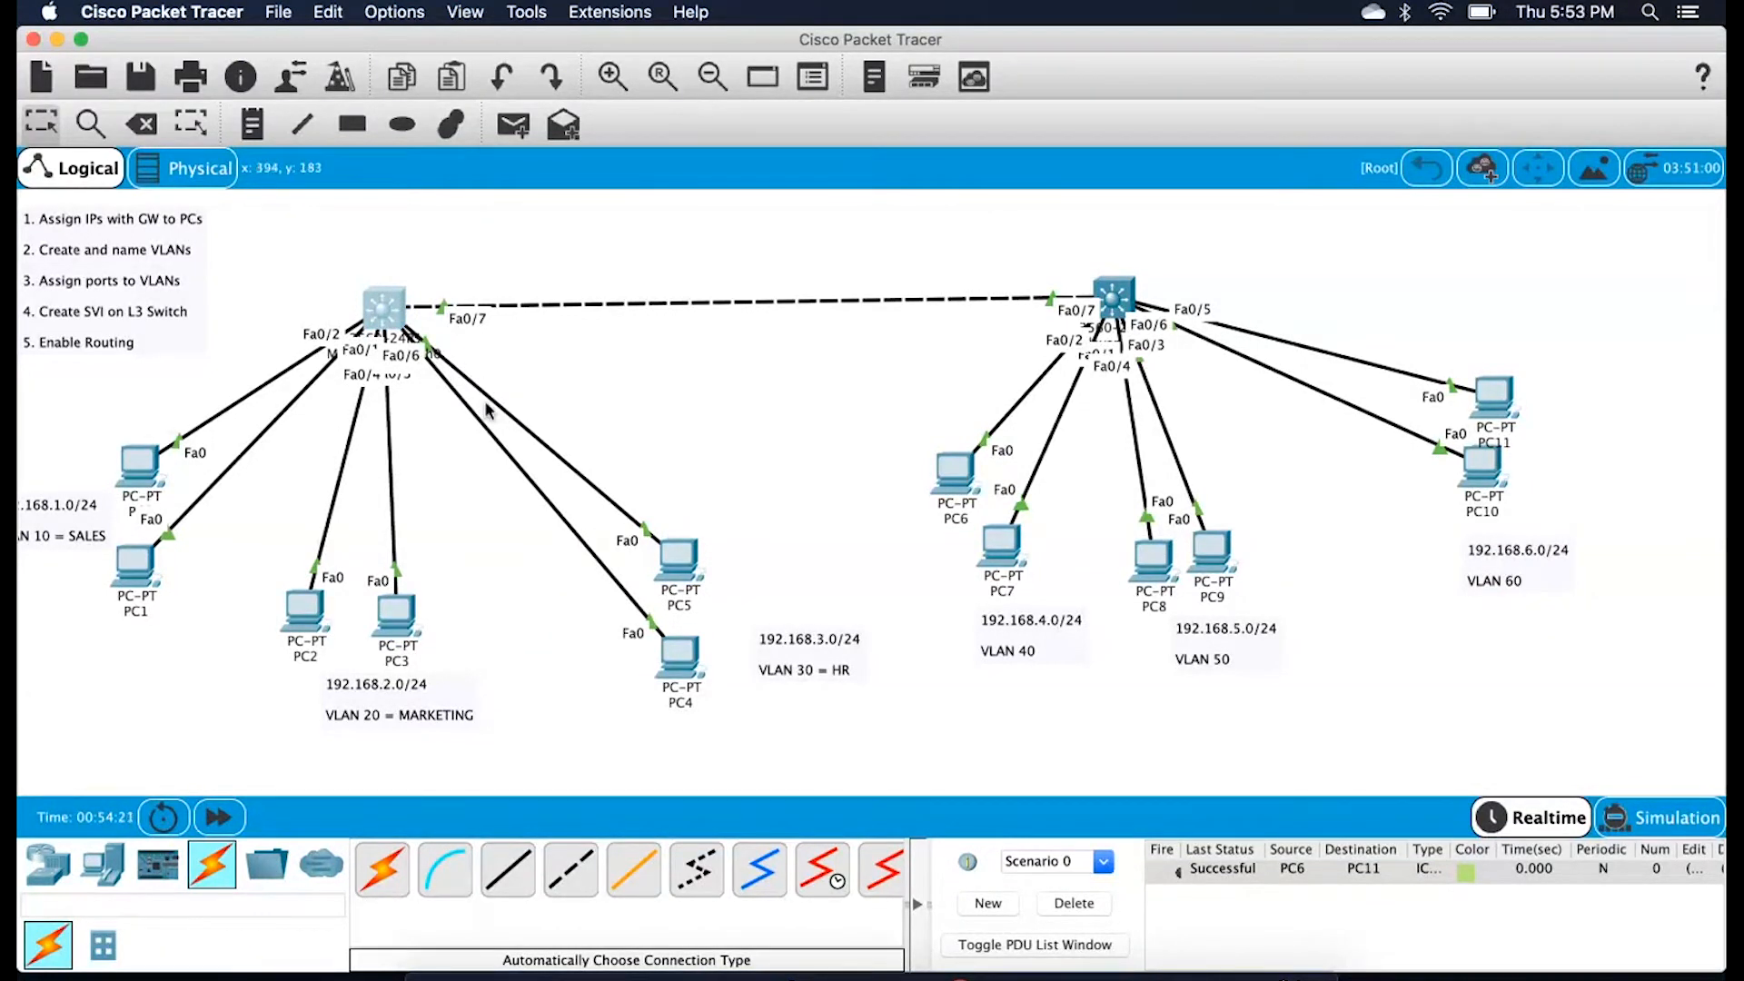
{"action": "left_click_drag", "start_coordinate": [257, 251], "coordinate": [1190, 667]}
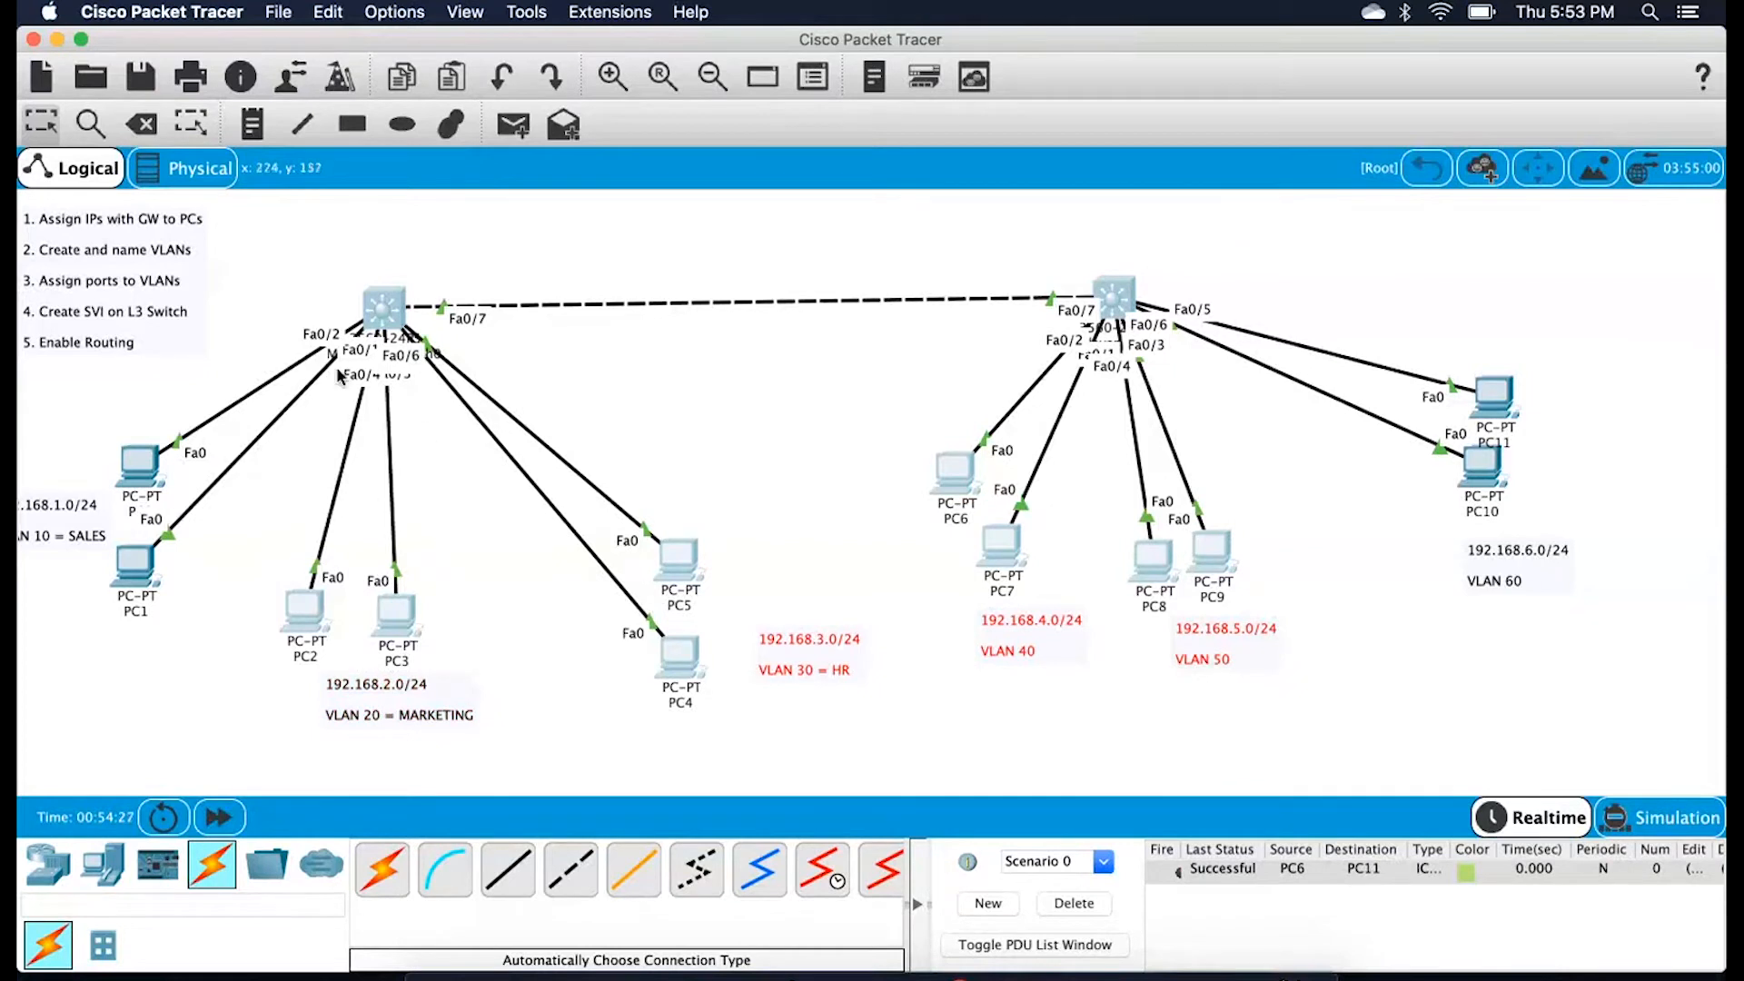
{"action": "left_click_drag", "start_coordinate": [79, 424], "coordinate": [609, 621]}
{"action": "left_click_drag", "start_coordinate": [935, 392], "coordinate": [1416, 515]}
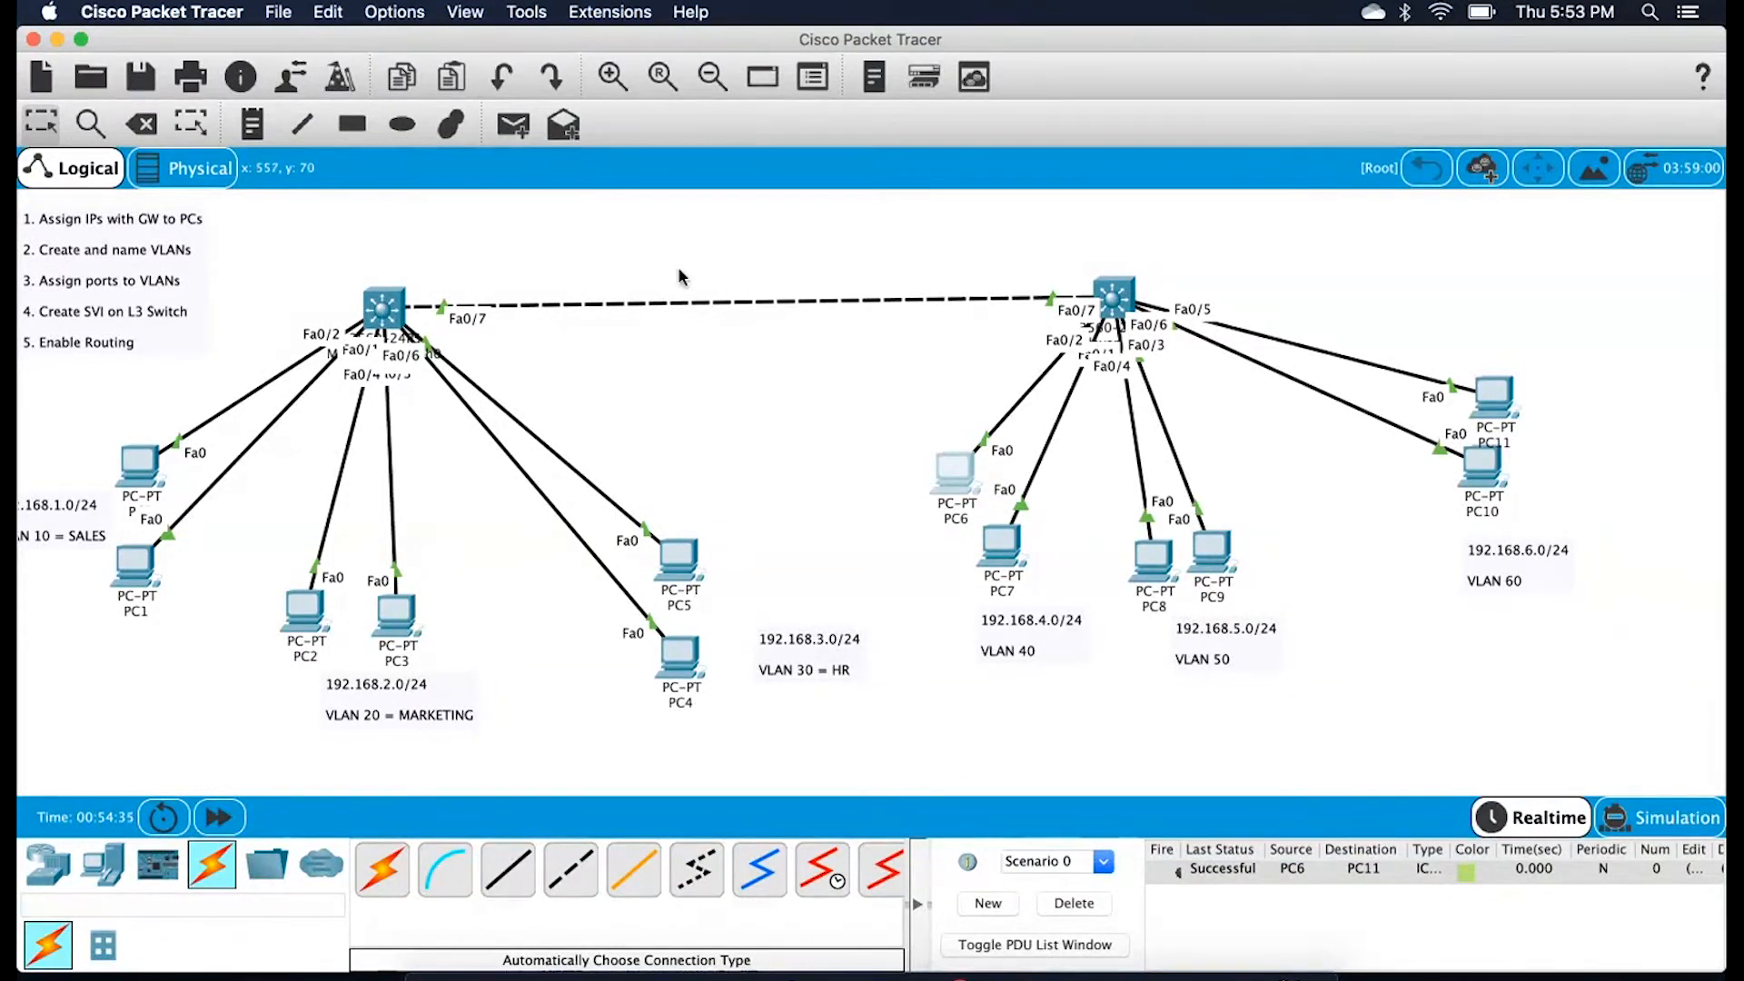
Add a note reading 192.168.7.0/24 above the link between the two multilayer switches
{"action": "key", "text": "n"}
{"action": "left_click", "coordinate": [615, 250]}
{"action": "type", "text": "192"}
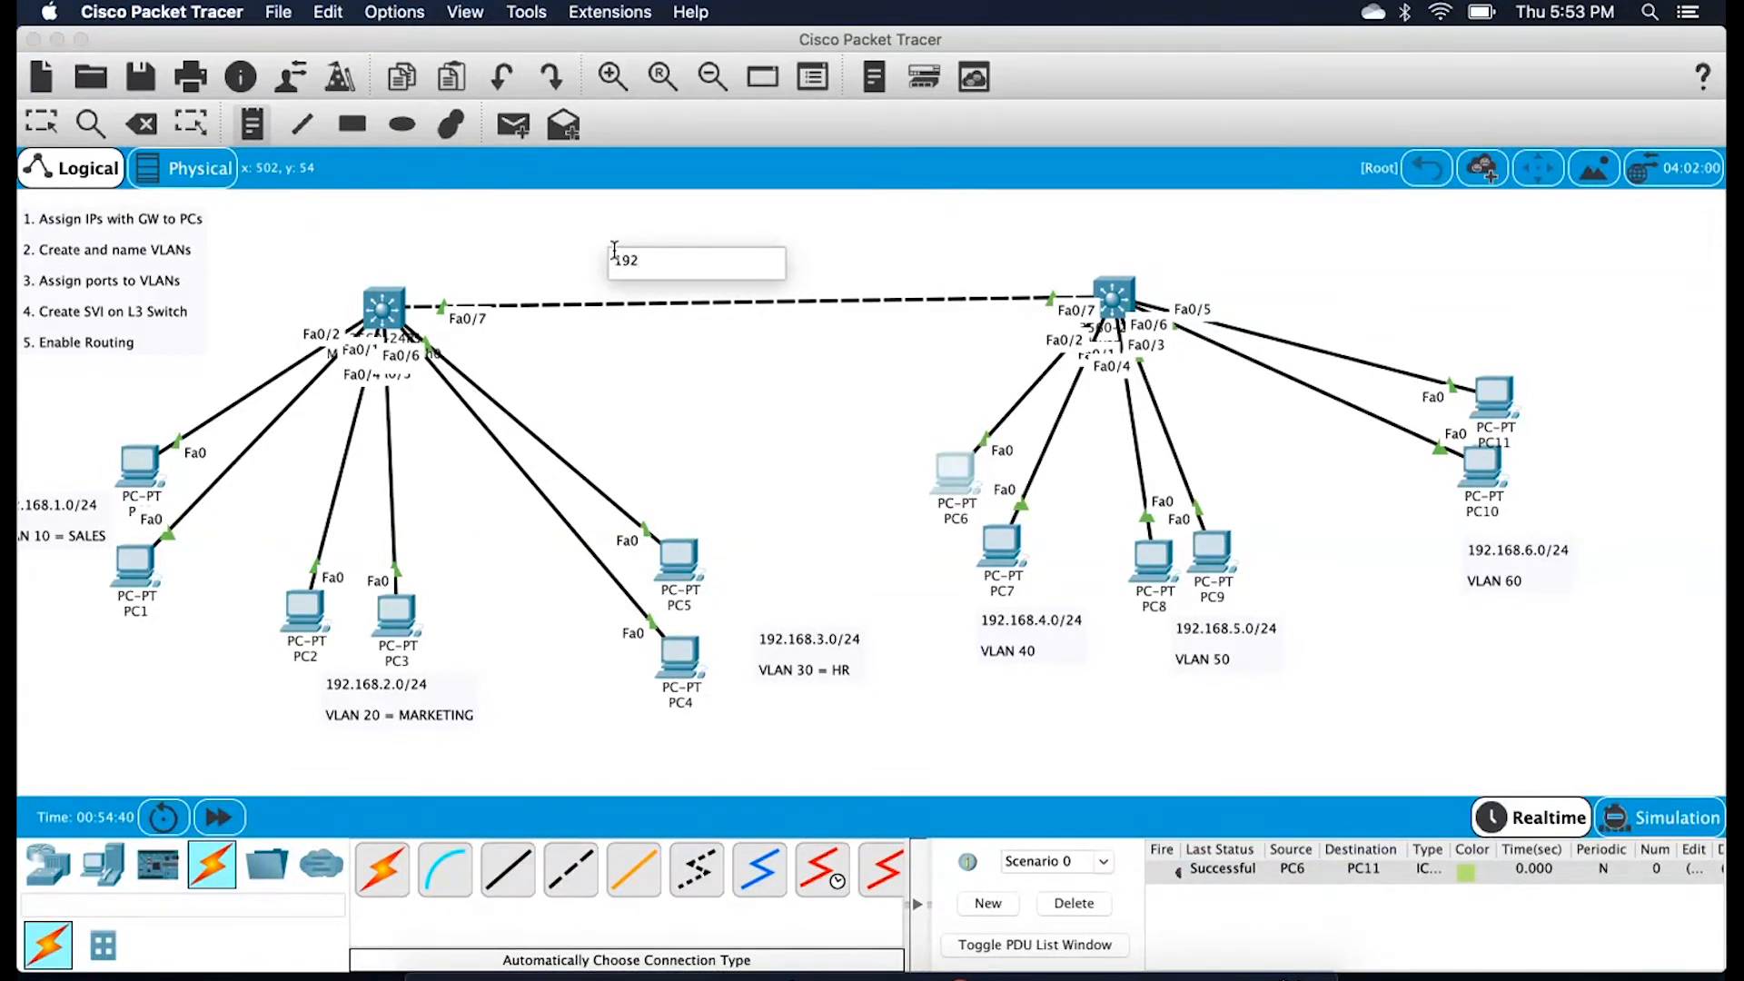
{"action": "type", "text": ".168.7.0/2"}
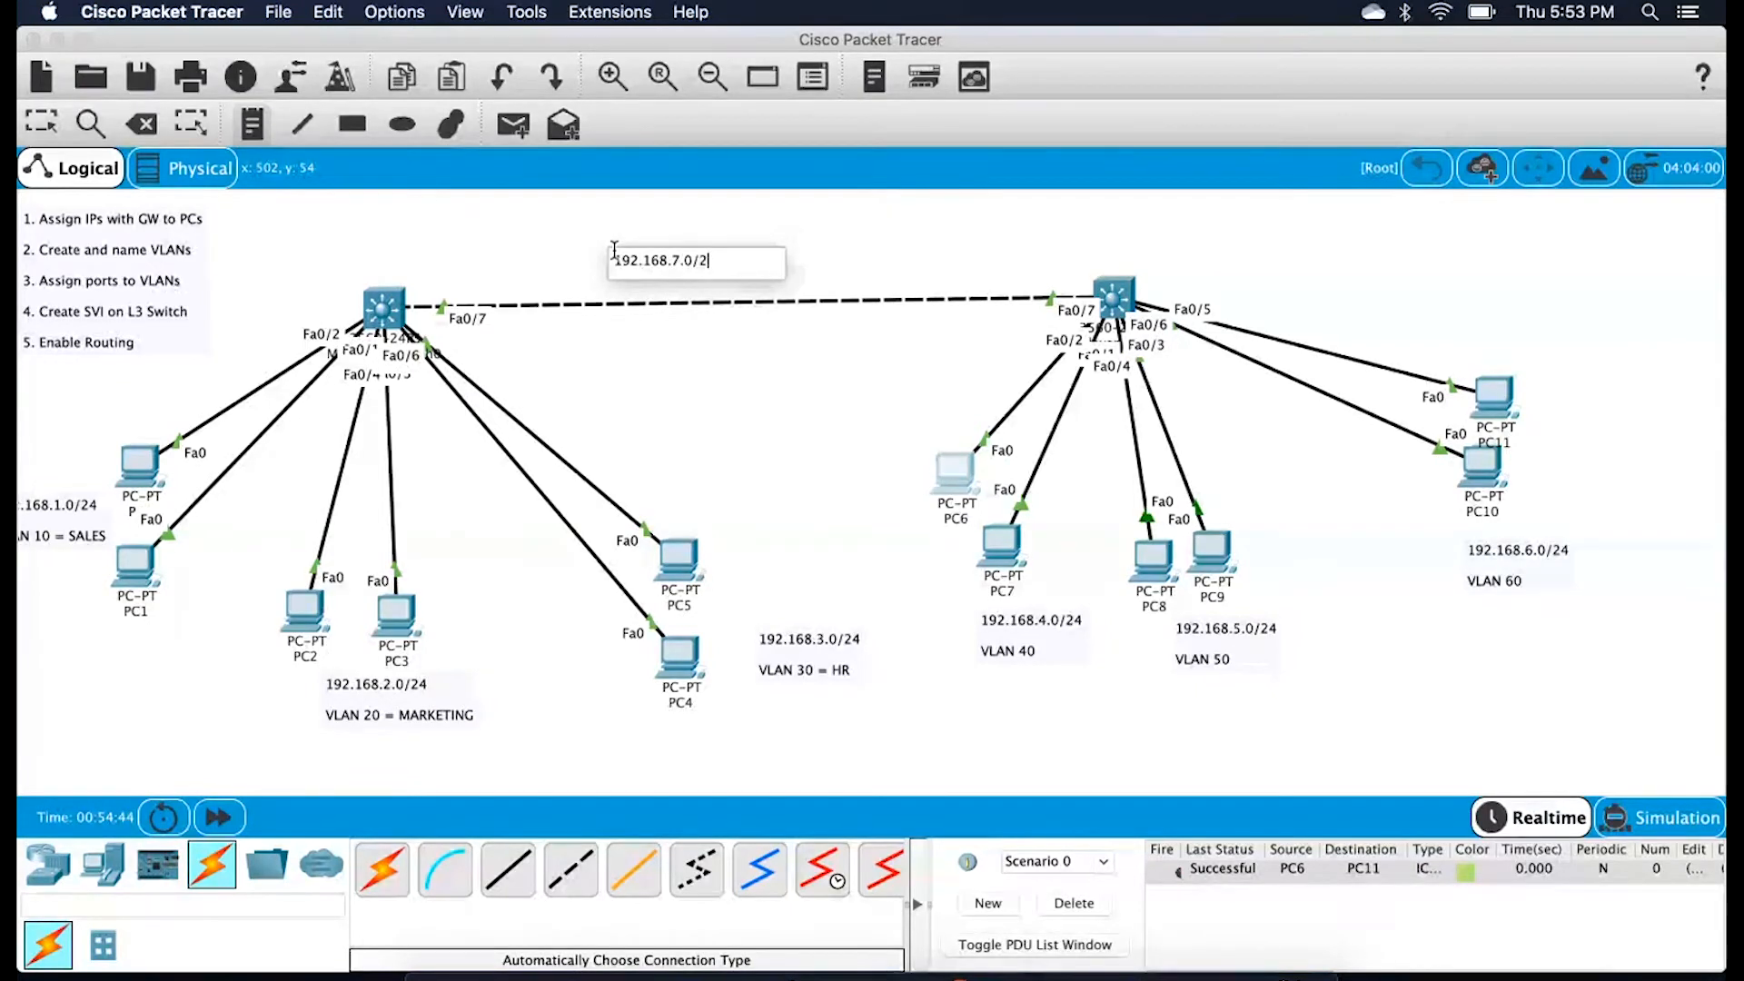
{"action": "type", "text": "4"}
{"action": "left_click", "coordinate": [829, 284]}
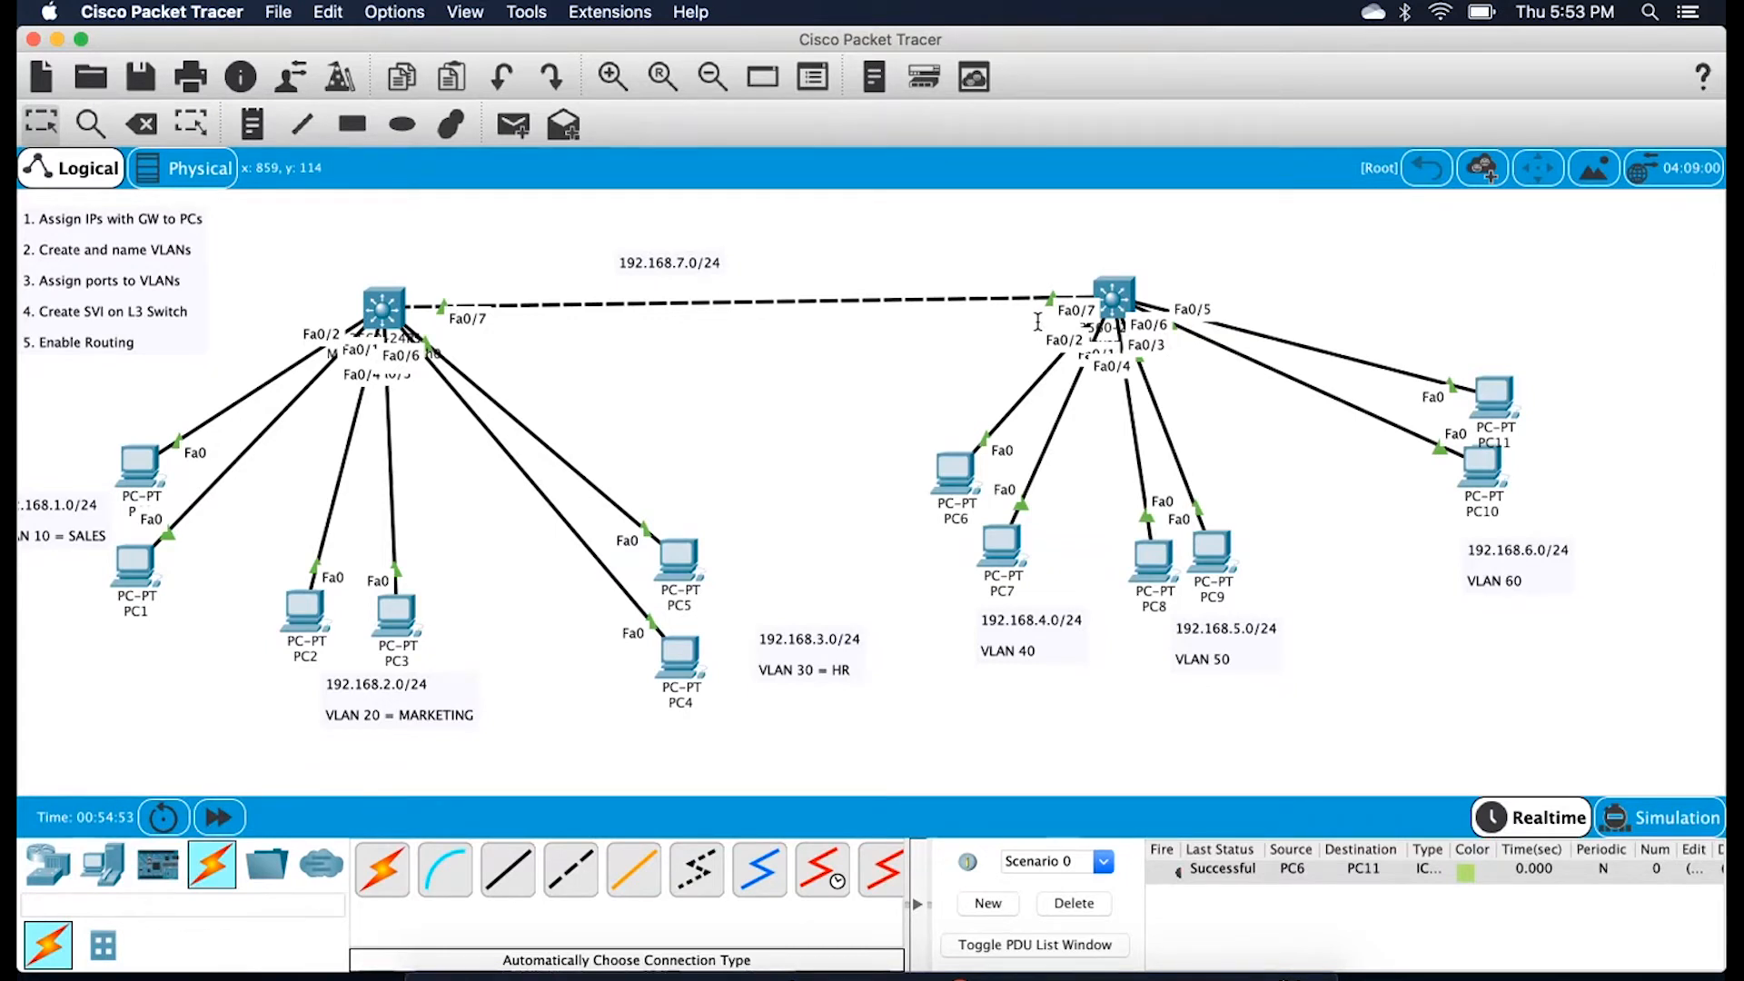
Open the command line of Multilayer Switch0 and enter global configuration mode
{"action": "left_click", "coordinate": [391, 297]}
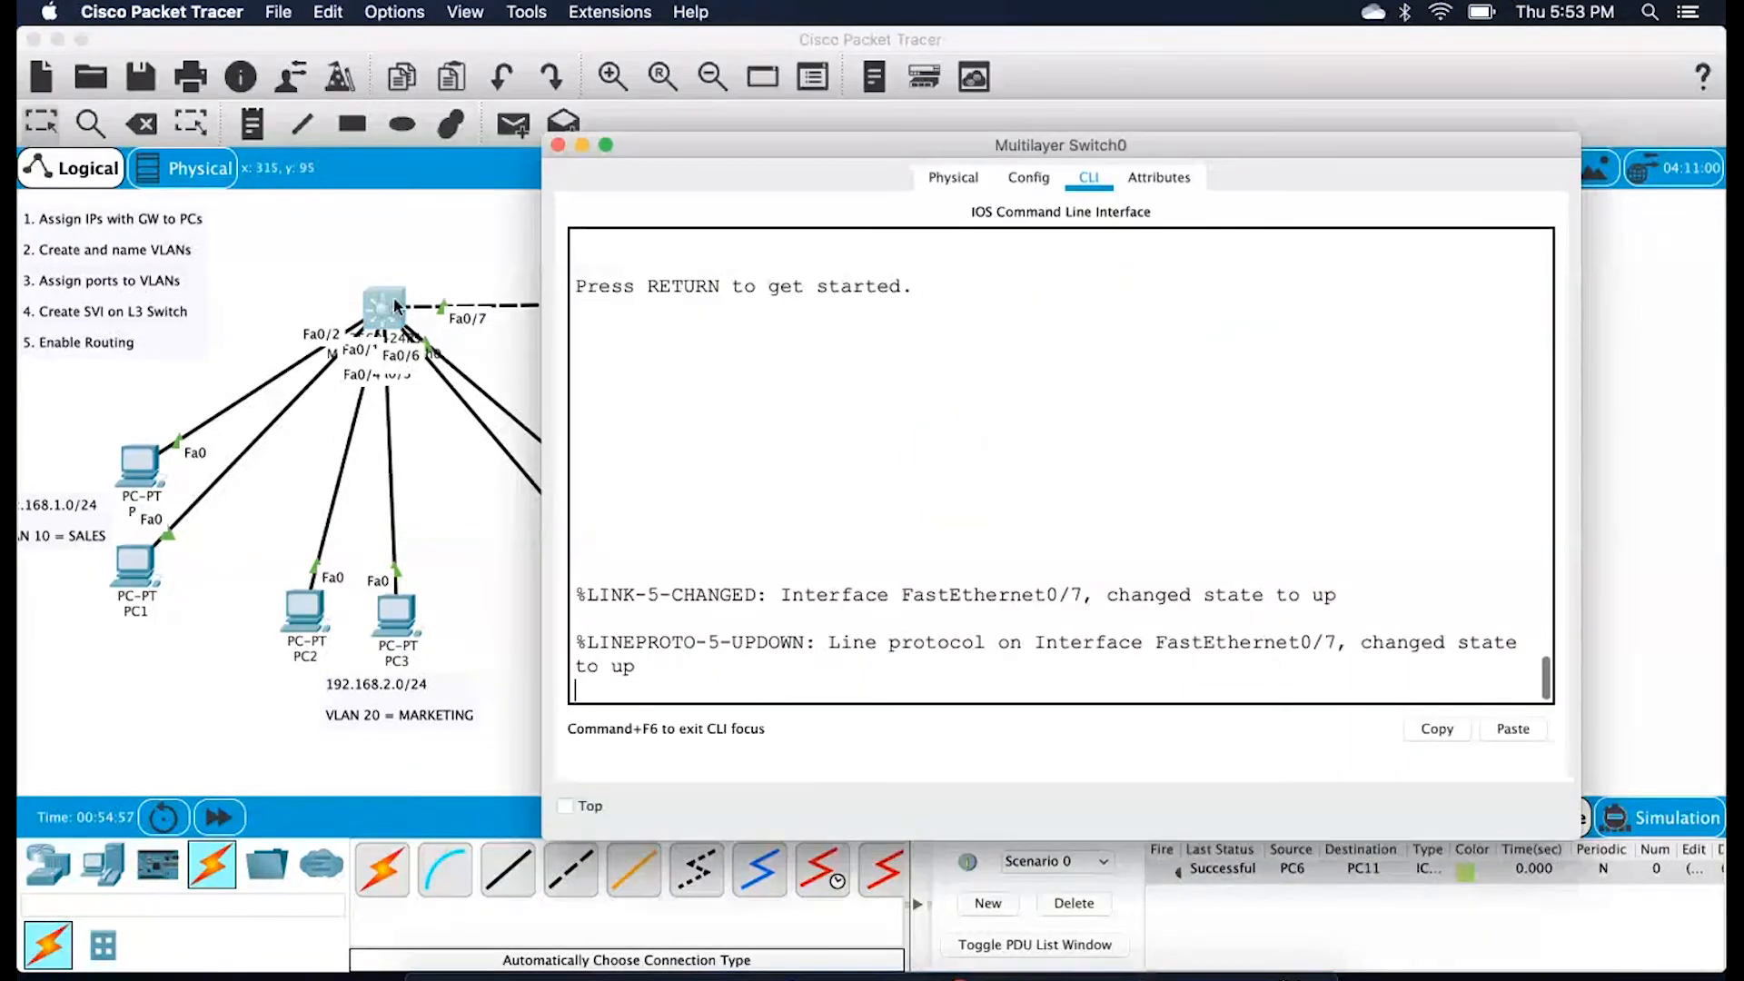
{"action": "key", "text": "Return"}
{"action": "key", "text": "Return"}
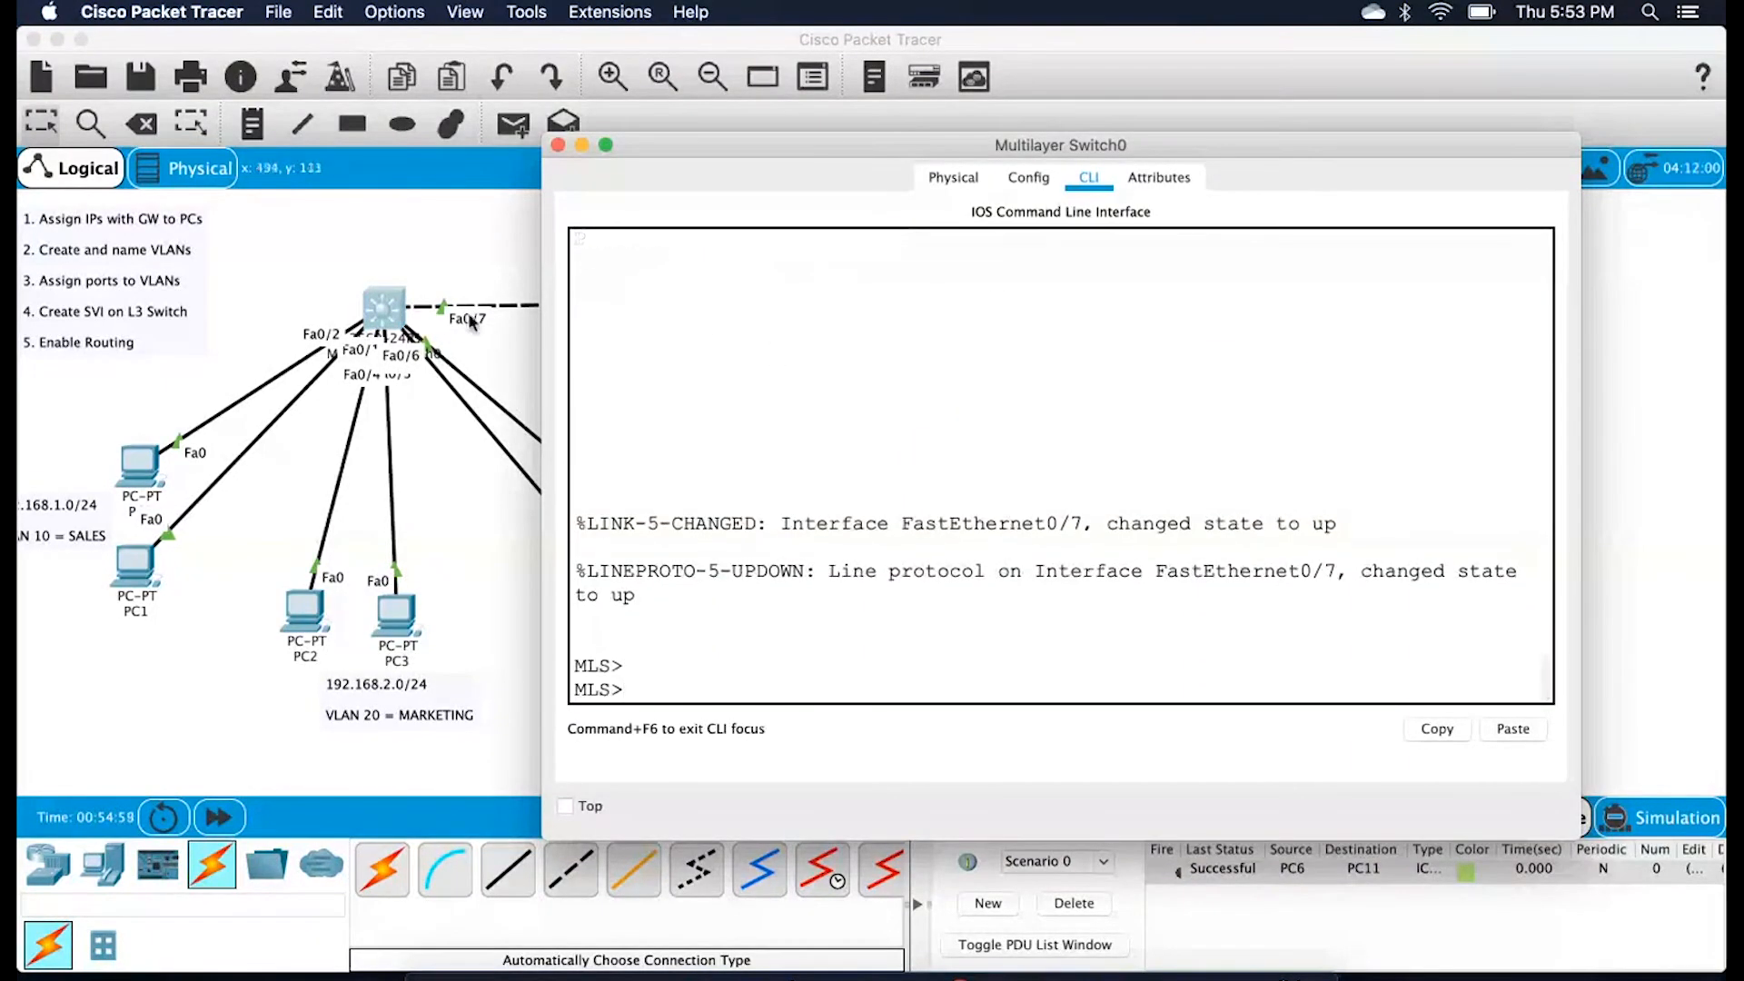
{"action": "key", "text": "Return"}
{"action": "type", "text": "enable"}
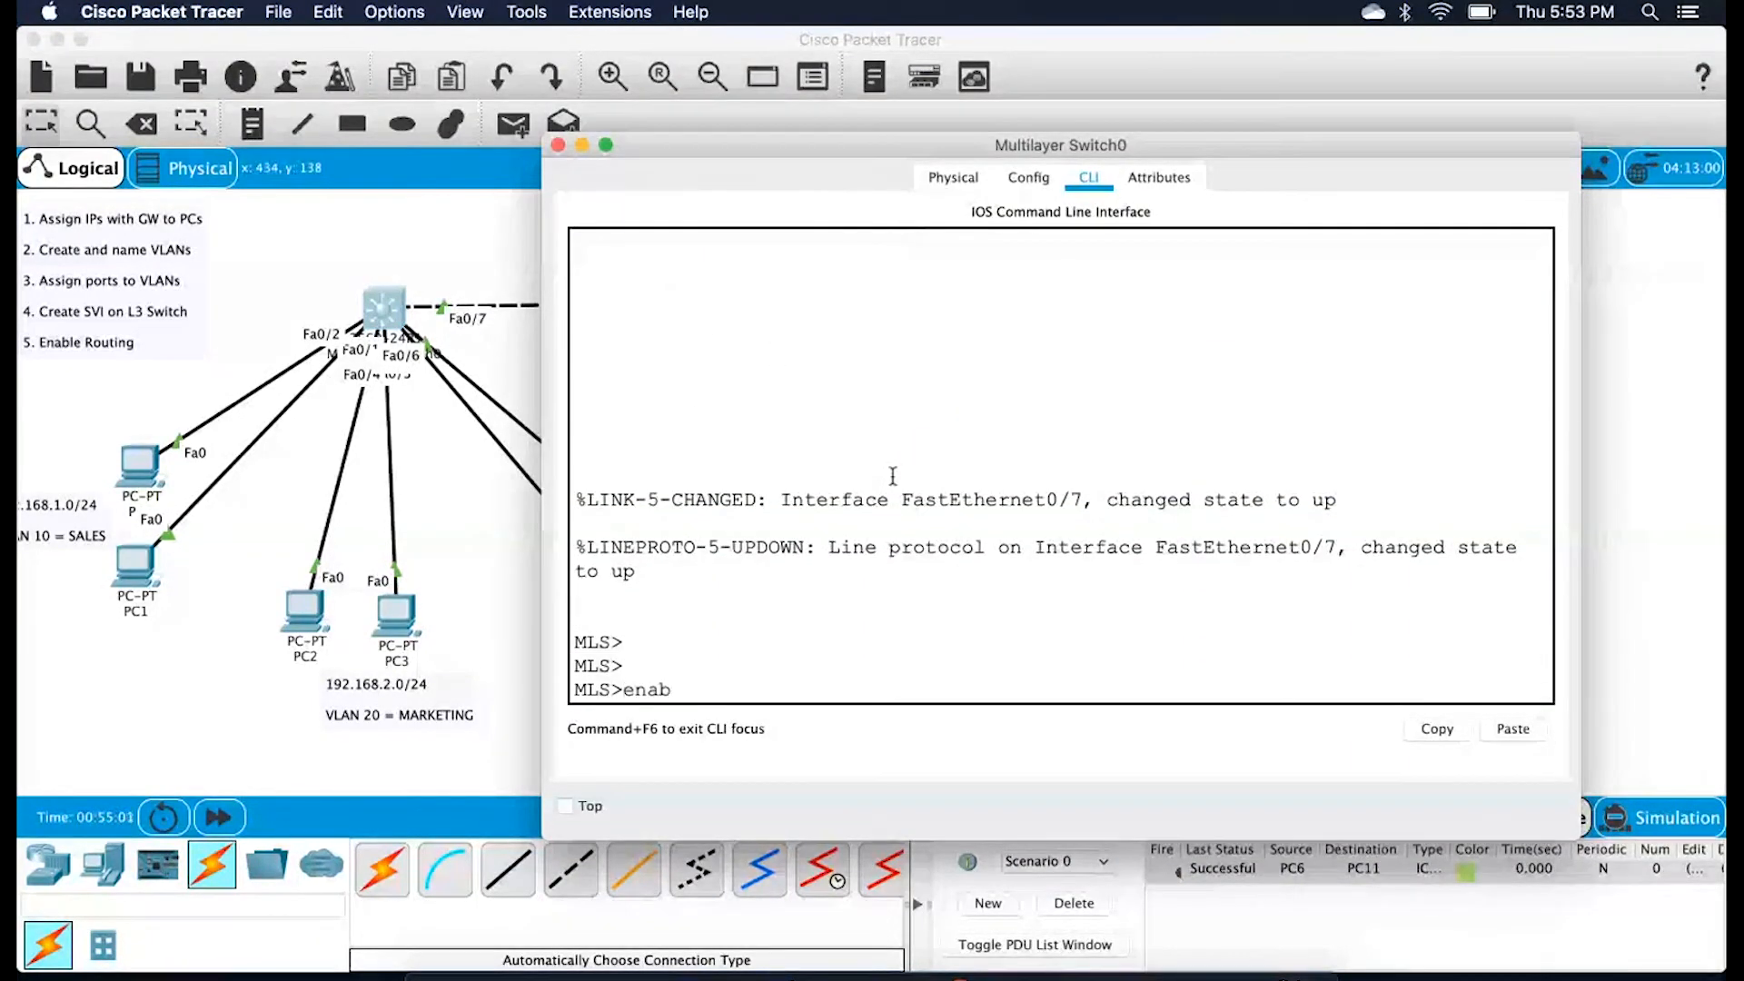
{"action": "key", "text": "Return"}
{"action": "key", "text": "Return"}
{"action": "key", "text": "Return"}
{"action": "type", "text": "conf t"}
{"action": "key", "text": "Return"}
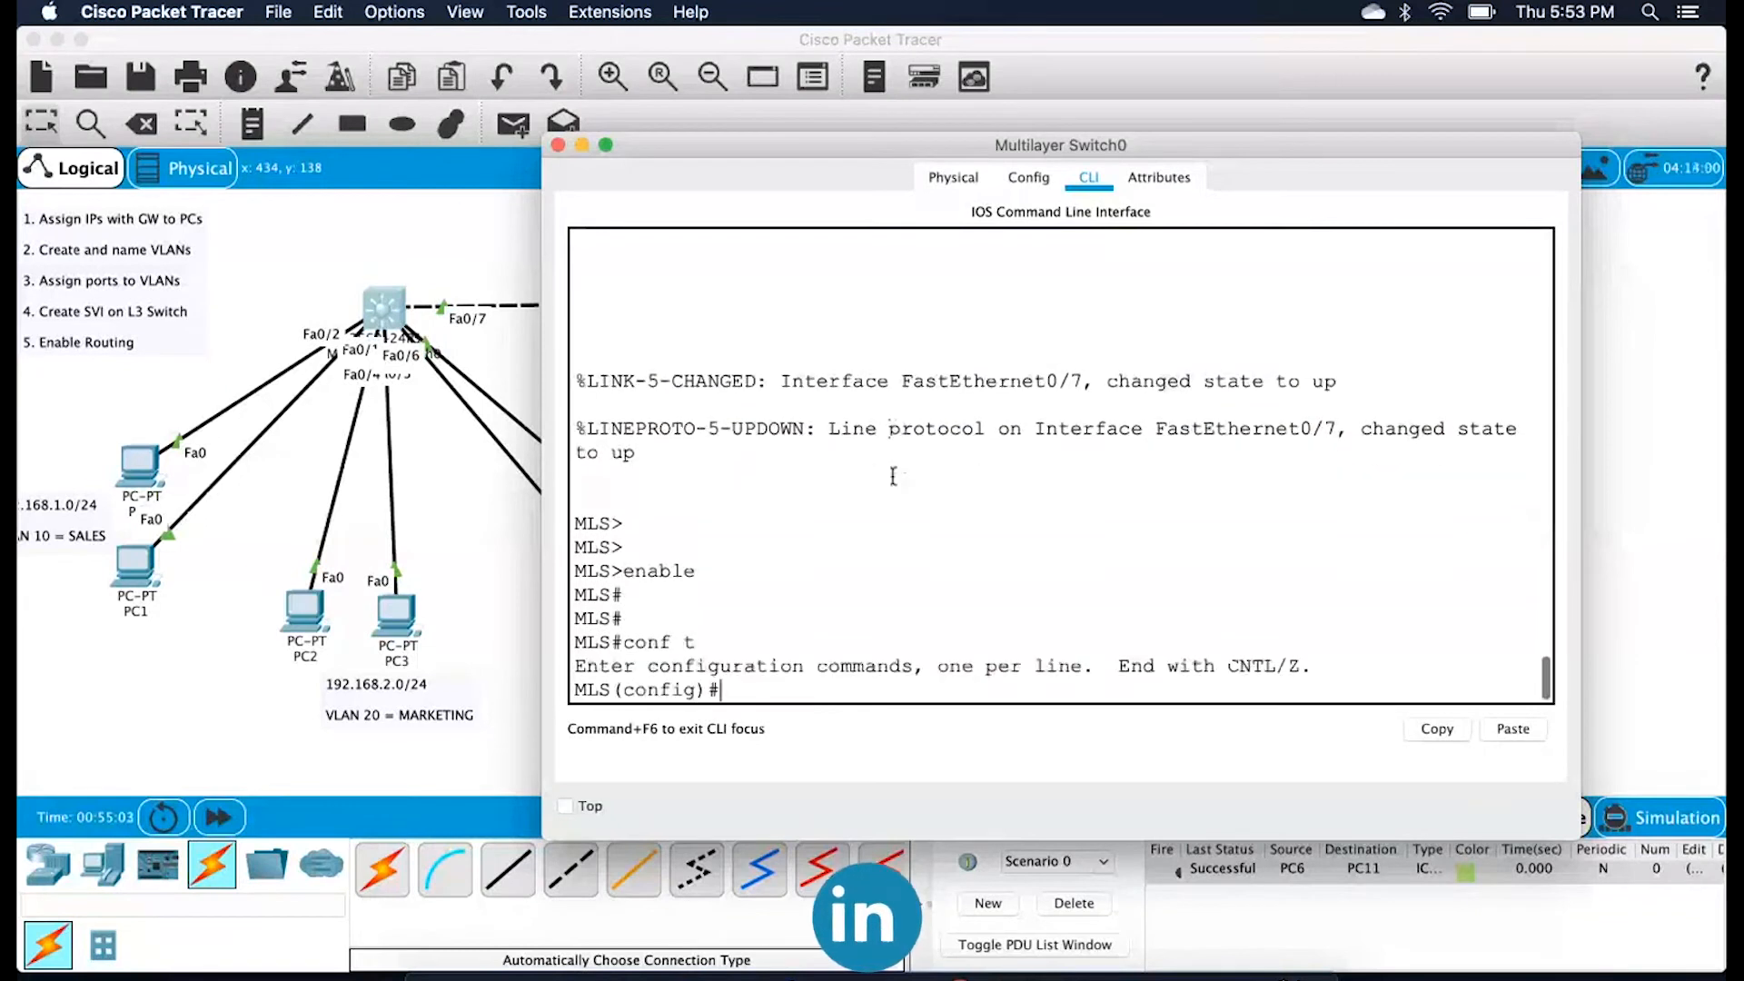
Enter interface configuration mode for FastEthernet 0/7 on Multilayer Switch0
{"action": "key", "text": "Return"}
{"action": "type", "text": "nterf"}
{"action": "key", "text": "BackSpace"}
{"action": "key", "text": "BackSpace"}
{"action": "key", "text": "BackSpace"}
{"action": "key", "text": "BackSpace"}
{"action": "key", "text": "BackSpace"}
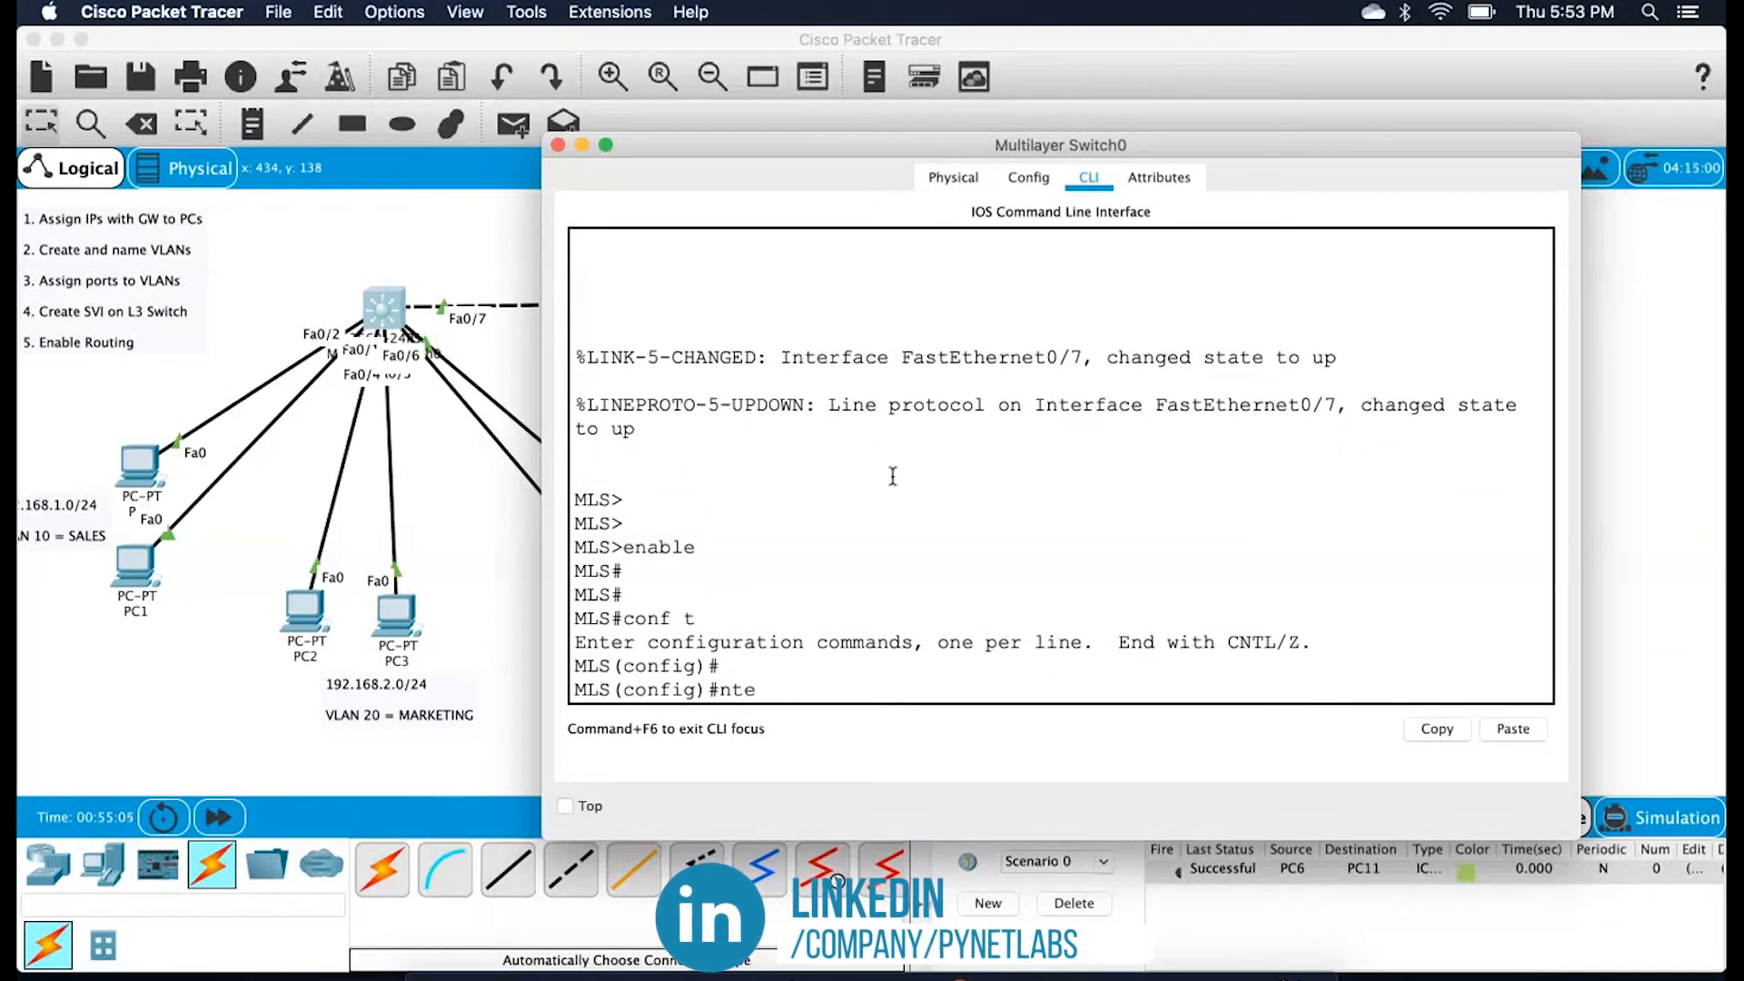
{"action": "type", "text": "interface f"}
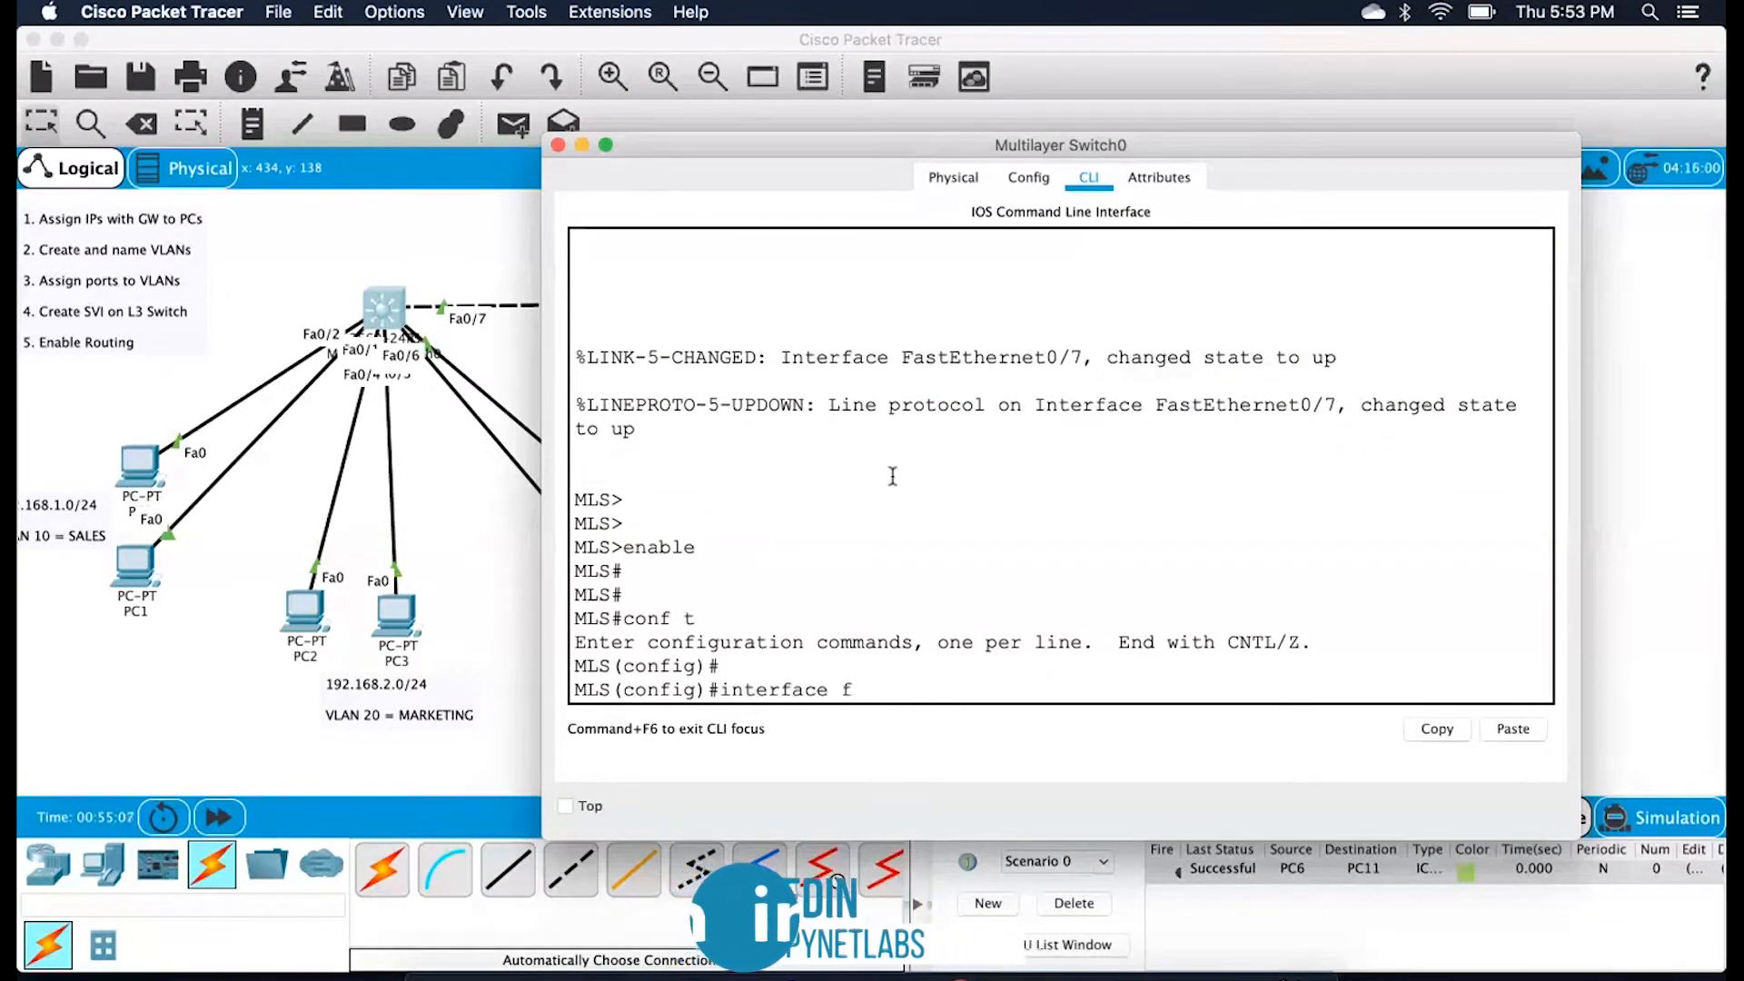
{"action": "type", "text": "a 0/7"}
{"action": "key", "text": "Return"}
Try to assign IP address 192.168.7.1 with mask 255.255.255.0 to interface fa 0/7
{"action": "type", "text": "ip address 19"}
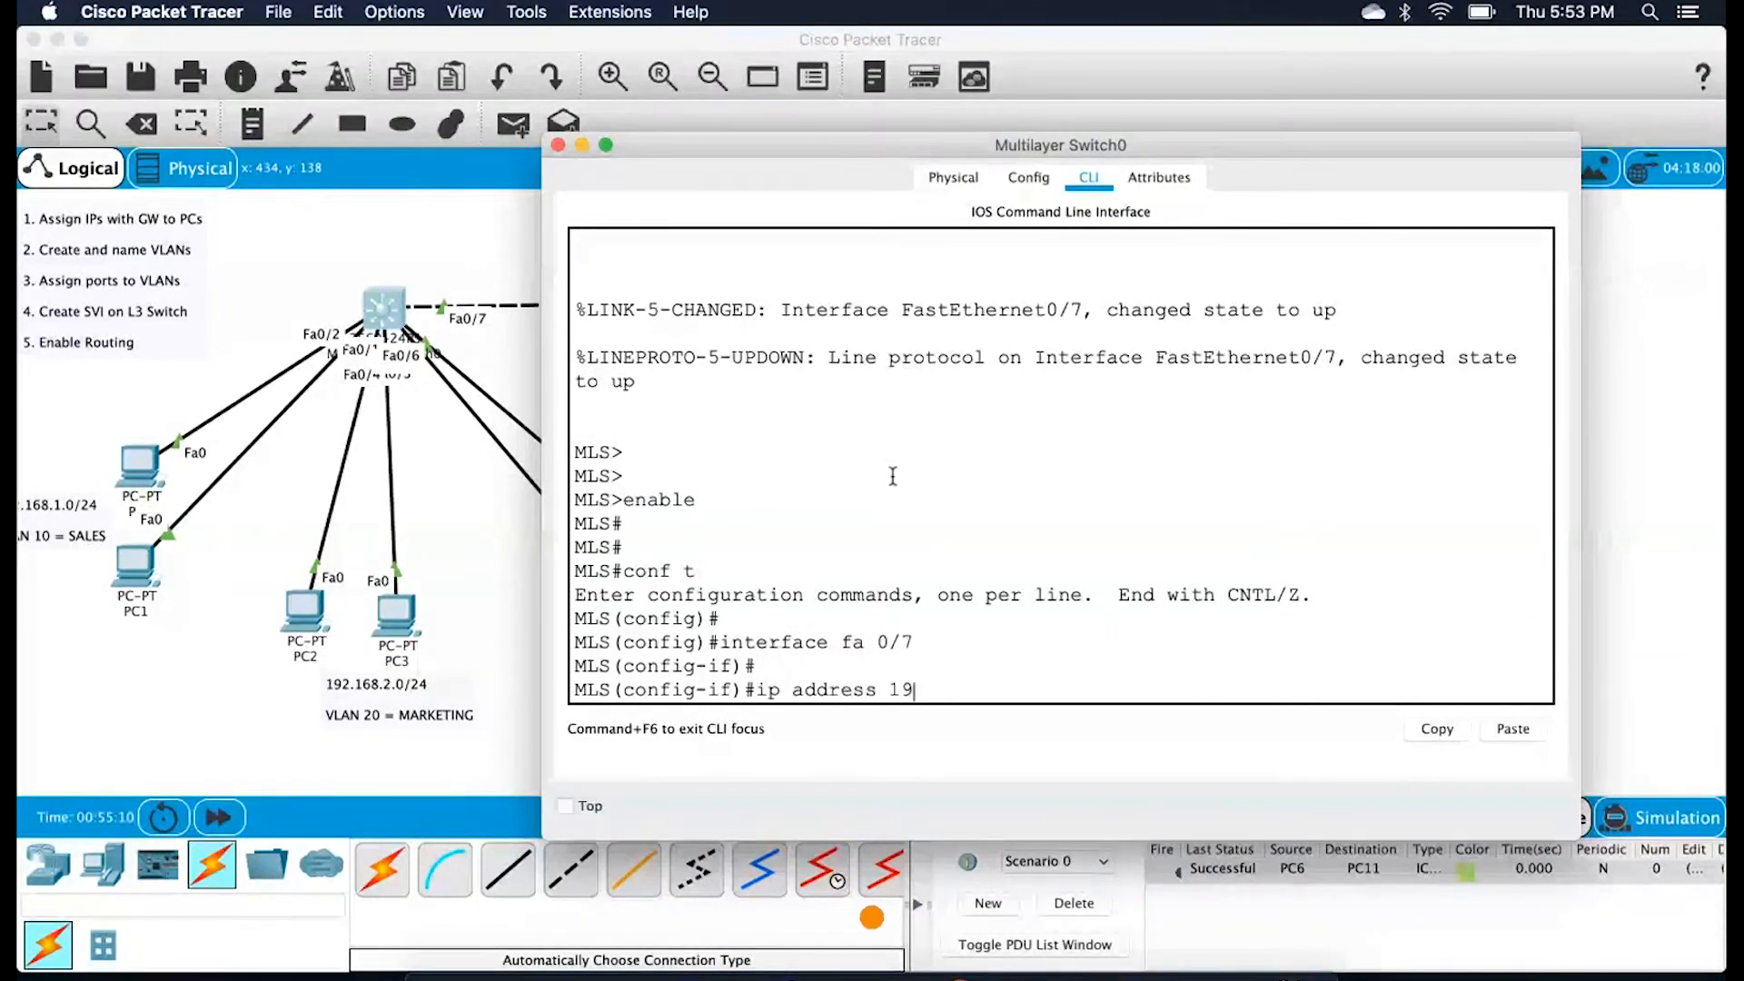
{"action": "type", "text": "2.168."}
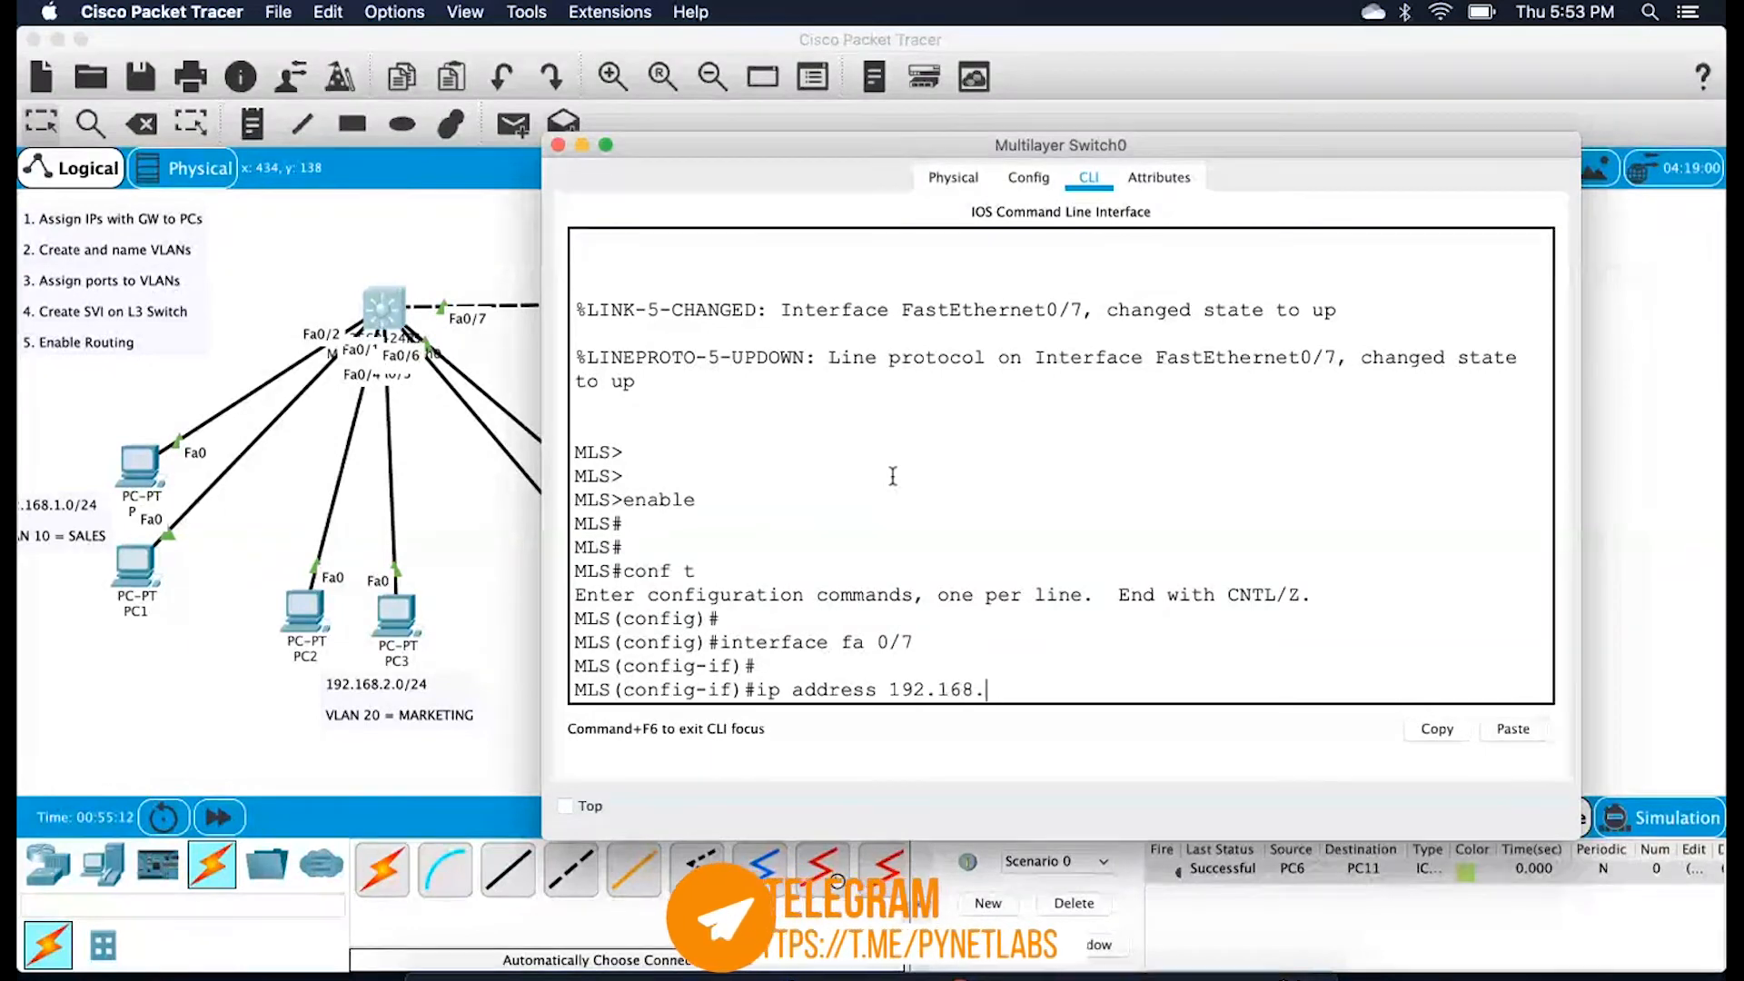
{"action": "type", "text": "7.1 255.255.255.0"}
{"action": "key", "text": "Return"}
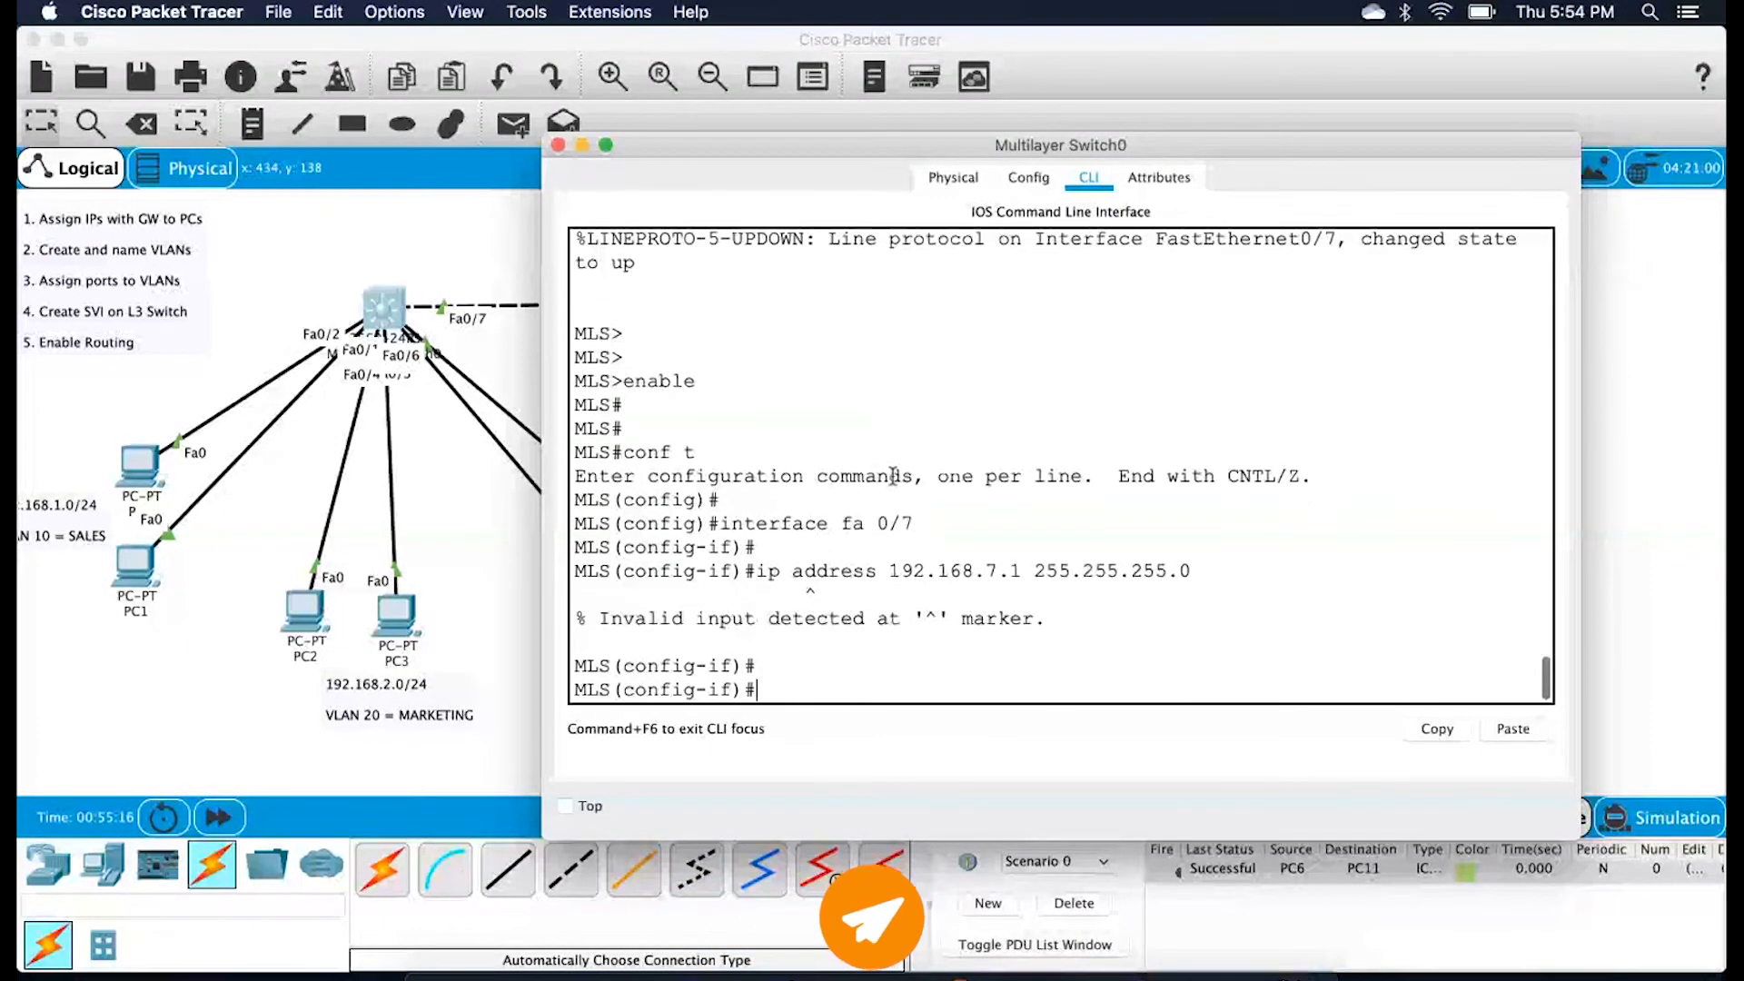
{"action": "key", "text": "Return"}
{"action": "left_click_drag", "start_coordinate": [659, 595], "coordinate": [804, 597]}
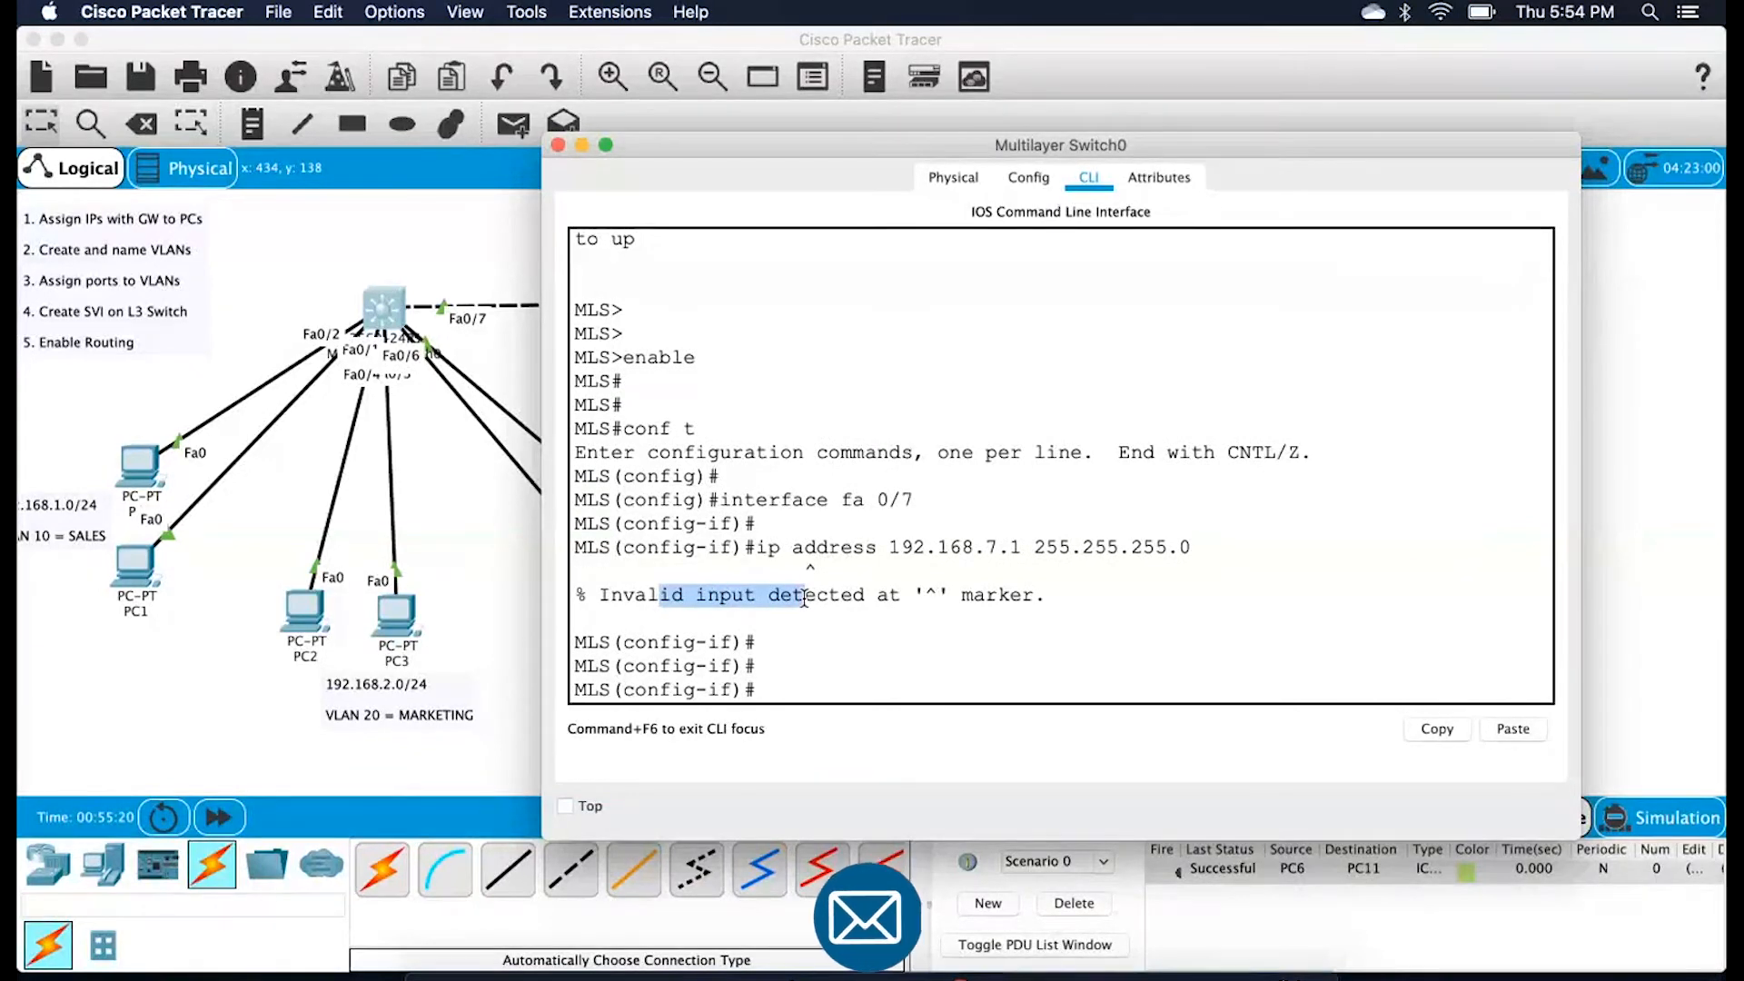
{"action": "left_click", "coordinate": [845, 634]}
{"action": "key", "text": "Return"}
{"action": "key", "text": "Return"}
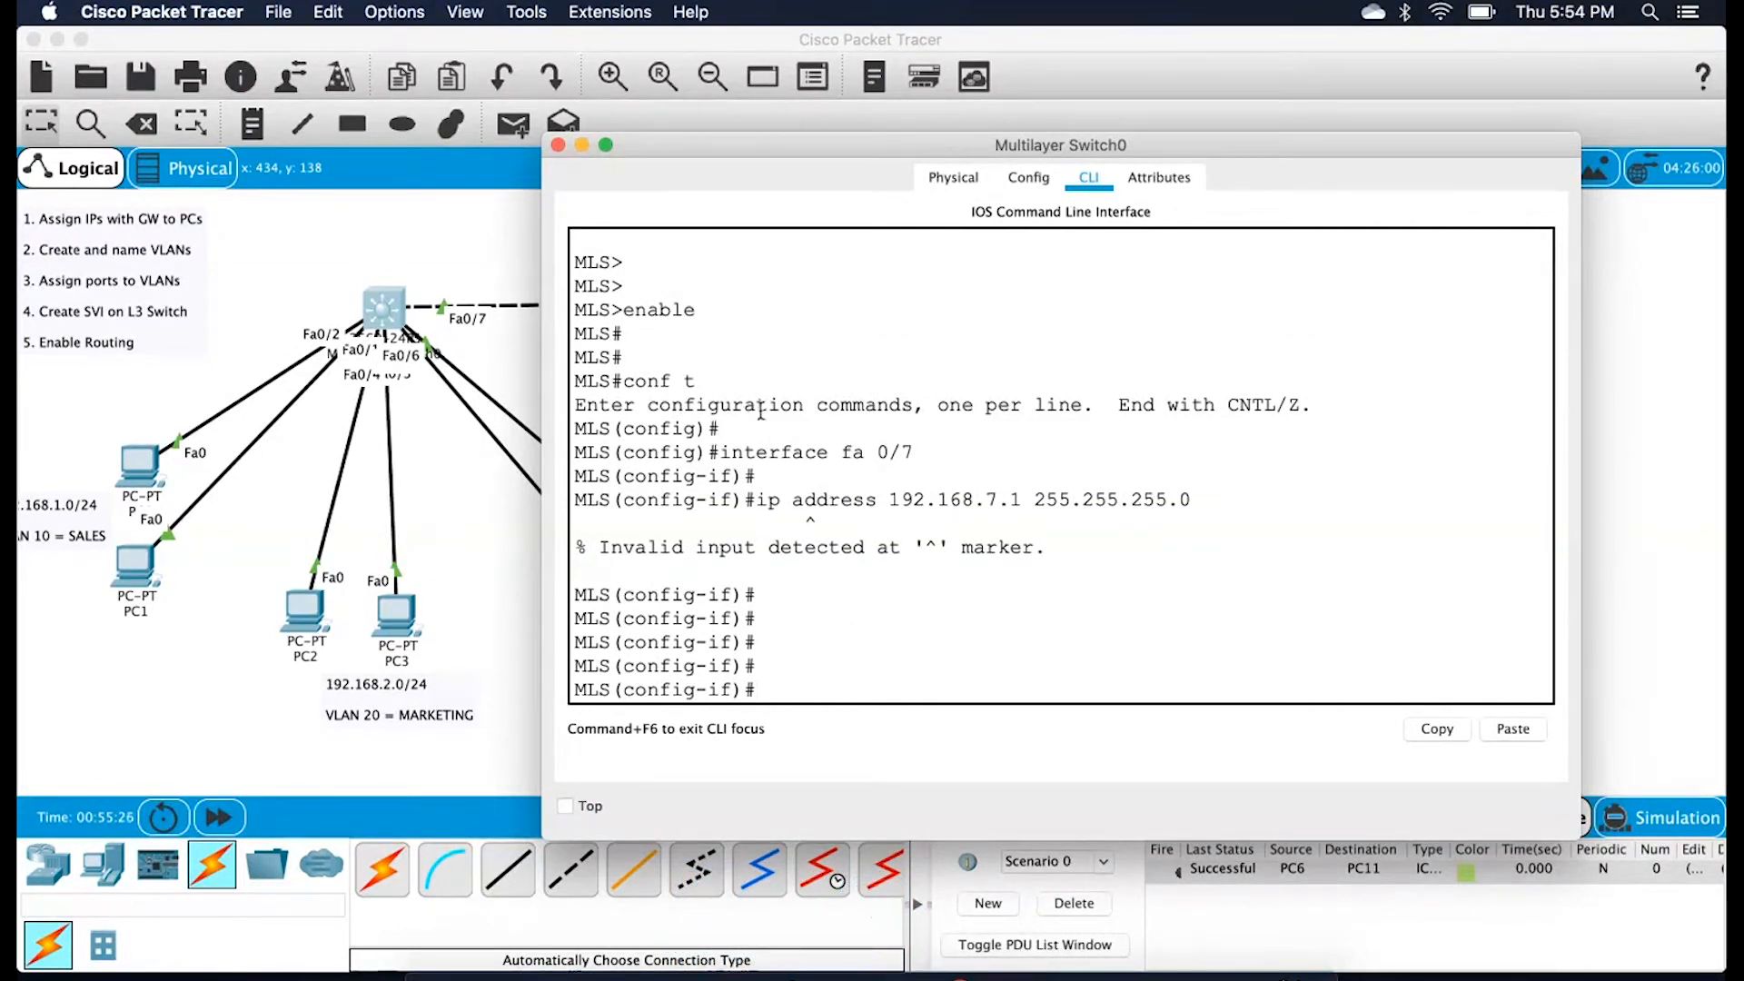
{"action": "left_click_drag", "start_coordinate": [731, 461], "coordinate": [893, 464]}
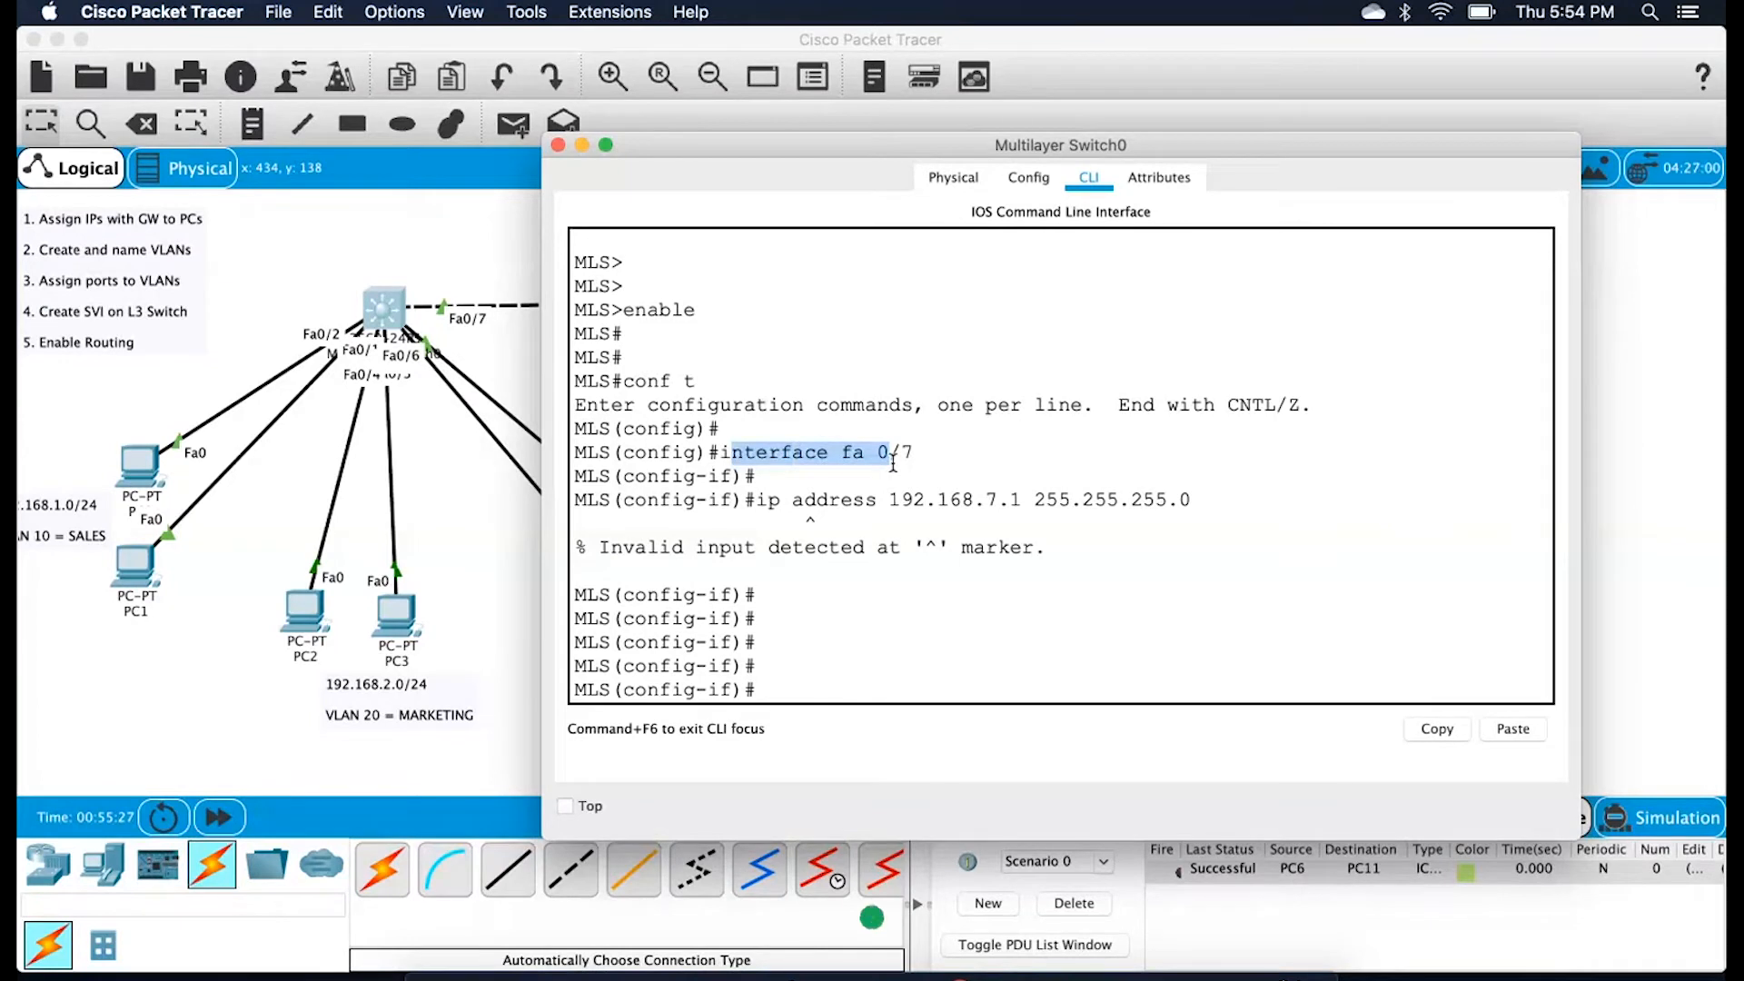
Convert FastEthernet 0/7 on Multilayer Switch0 to a routed port with the no switchport command
{"action": "left_click", "coordinate": [803, 685]}
{"action": "type", "text": "no switchport"}
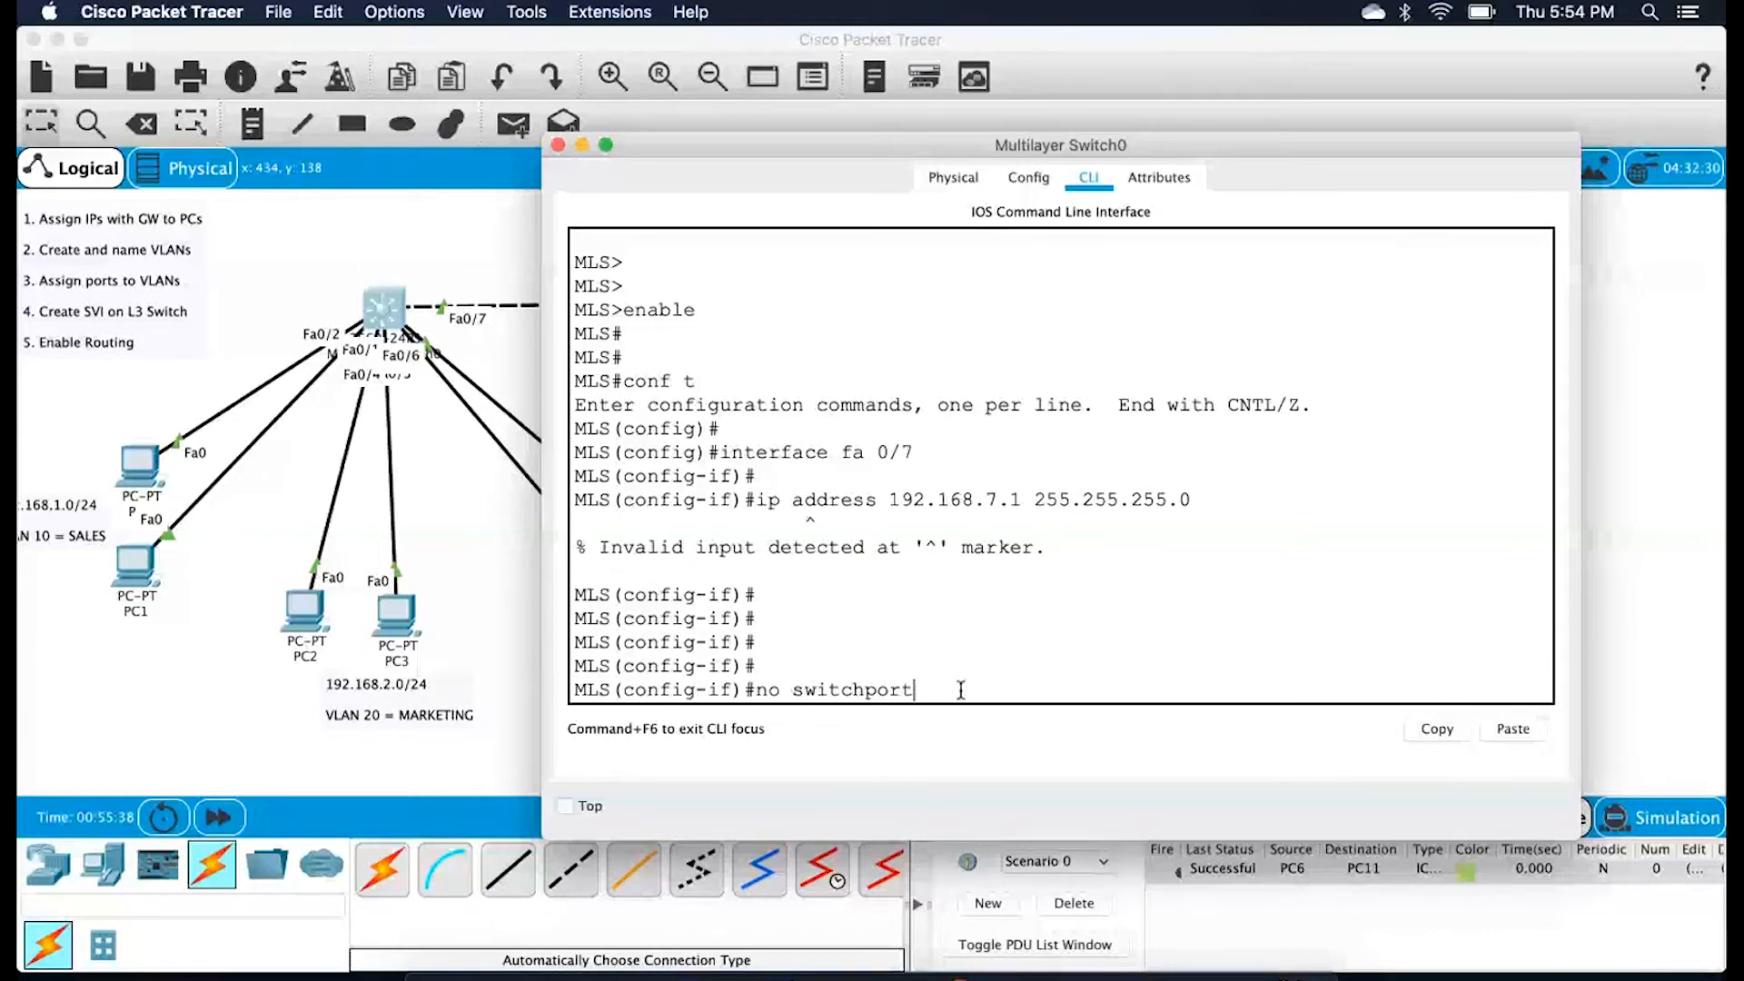
{"action": "key", "text": "Return"}
{"action": "key", "text": "Return"}
{"action": "key", "text": "Return"}
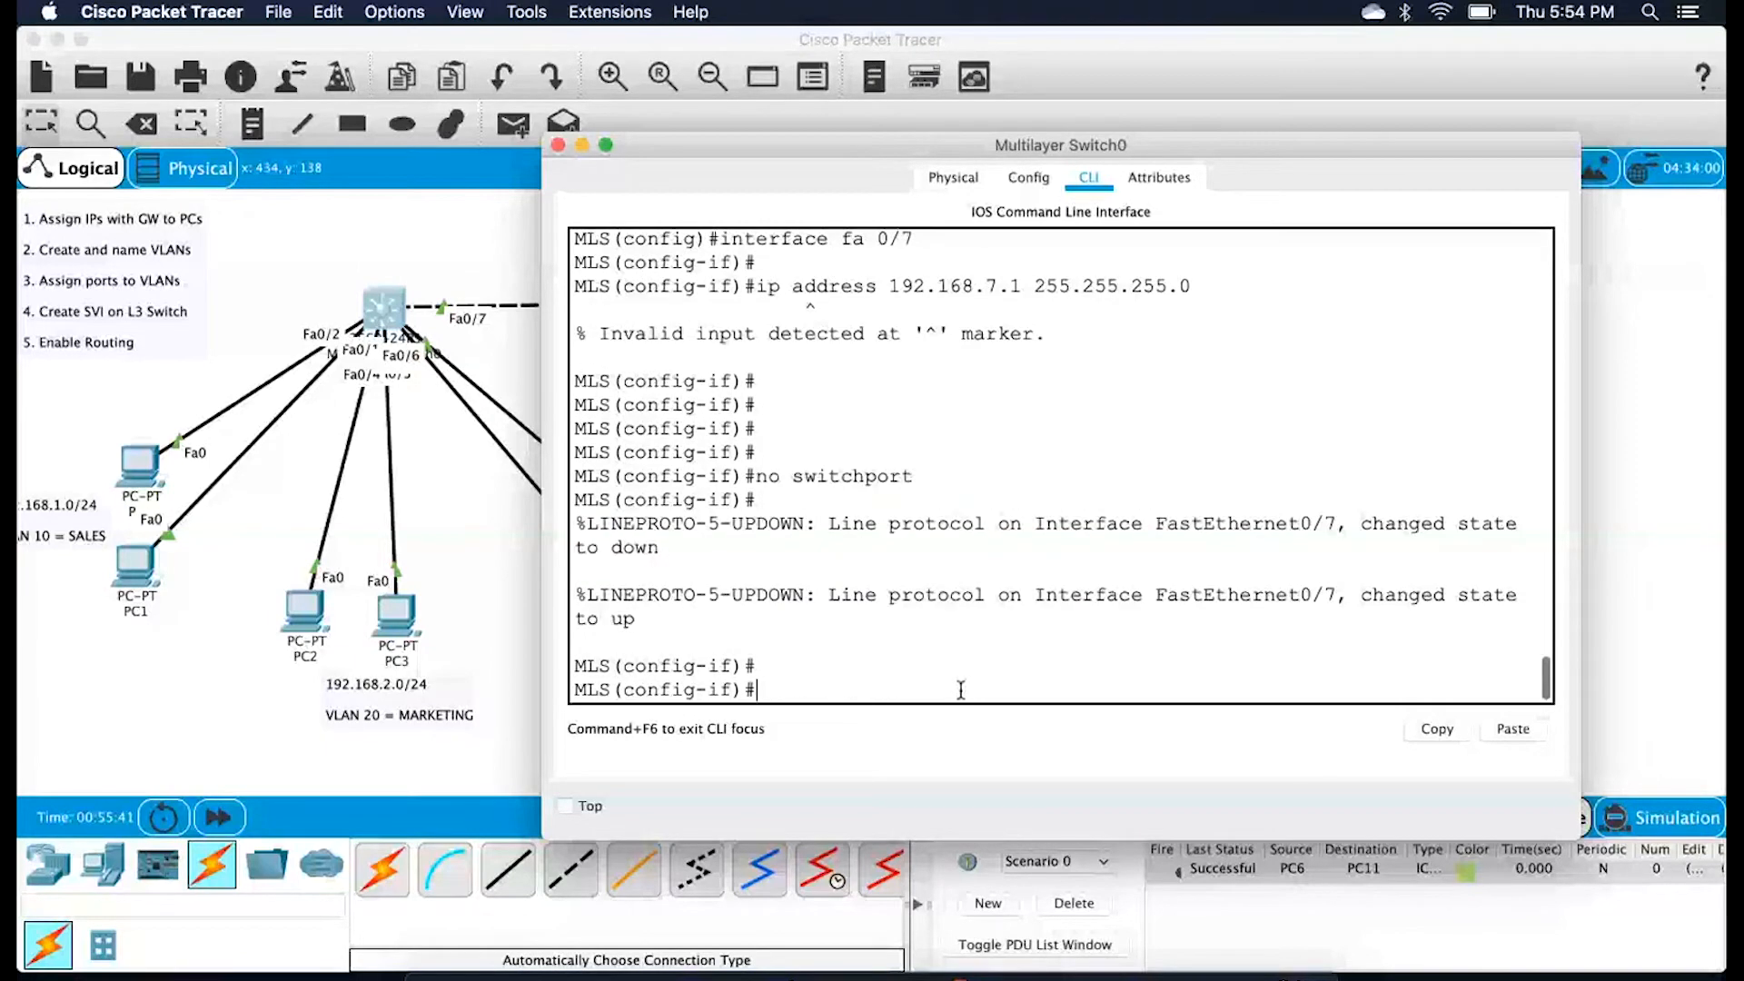
{"action": "key", "text": "Return"}
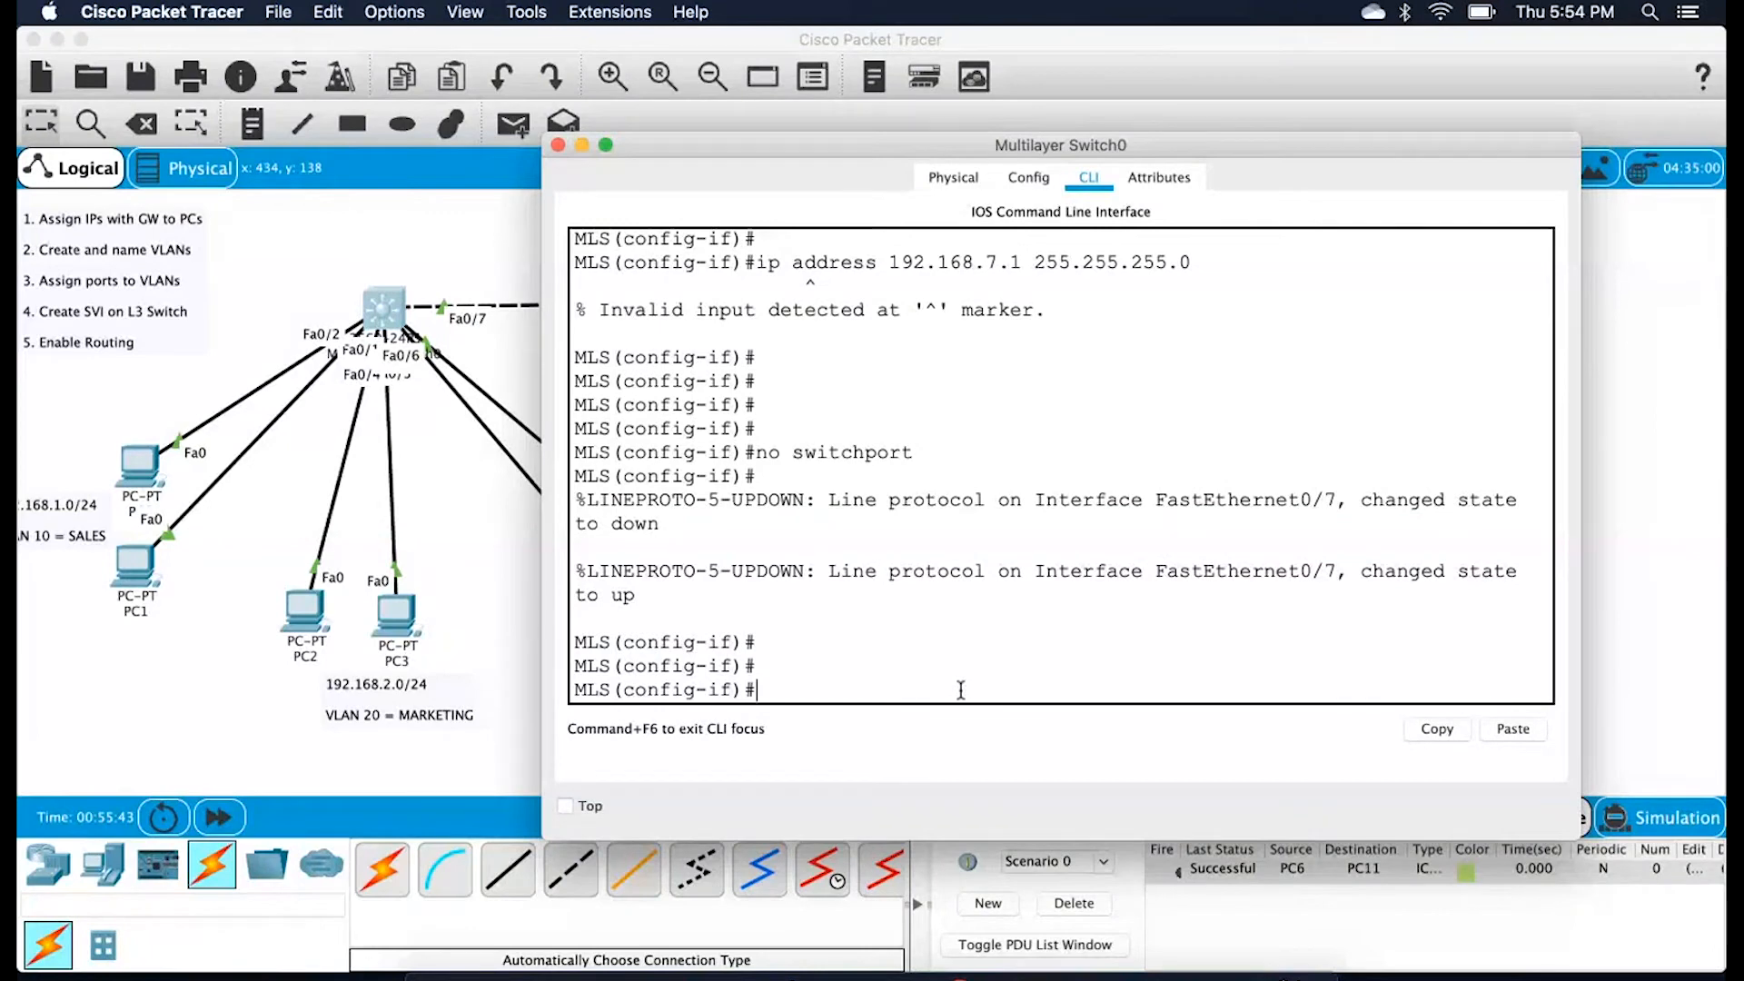
{"action": "key", "text": "Return"}
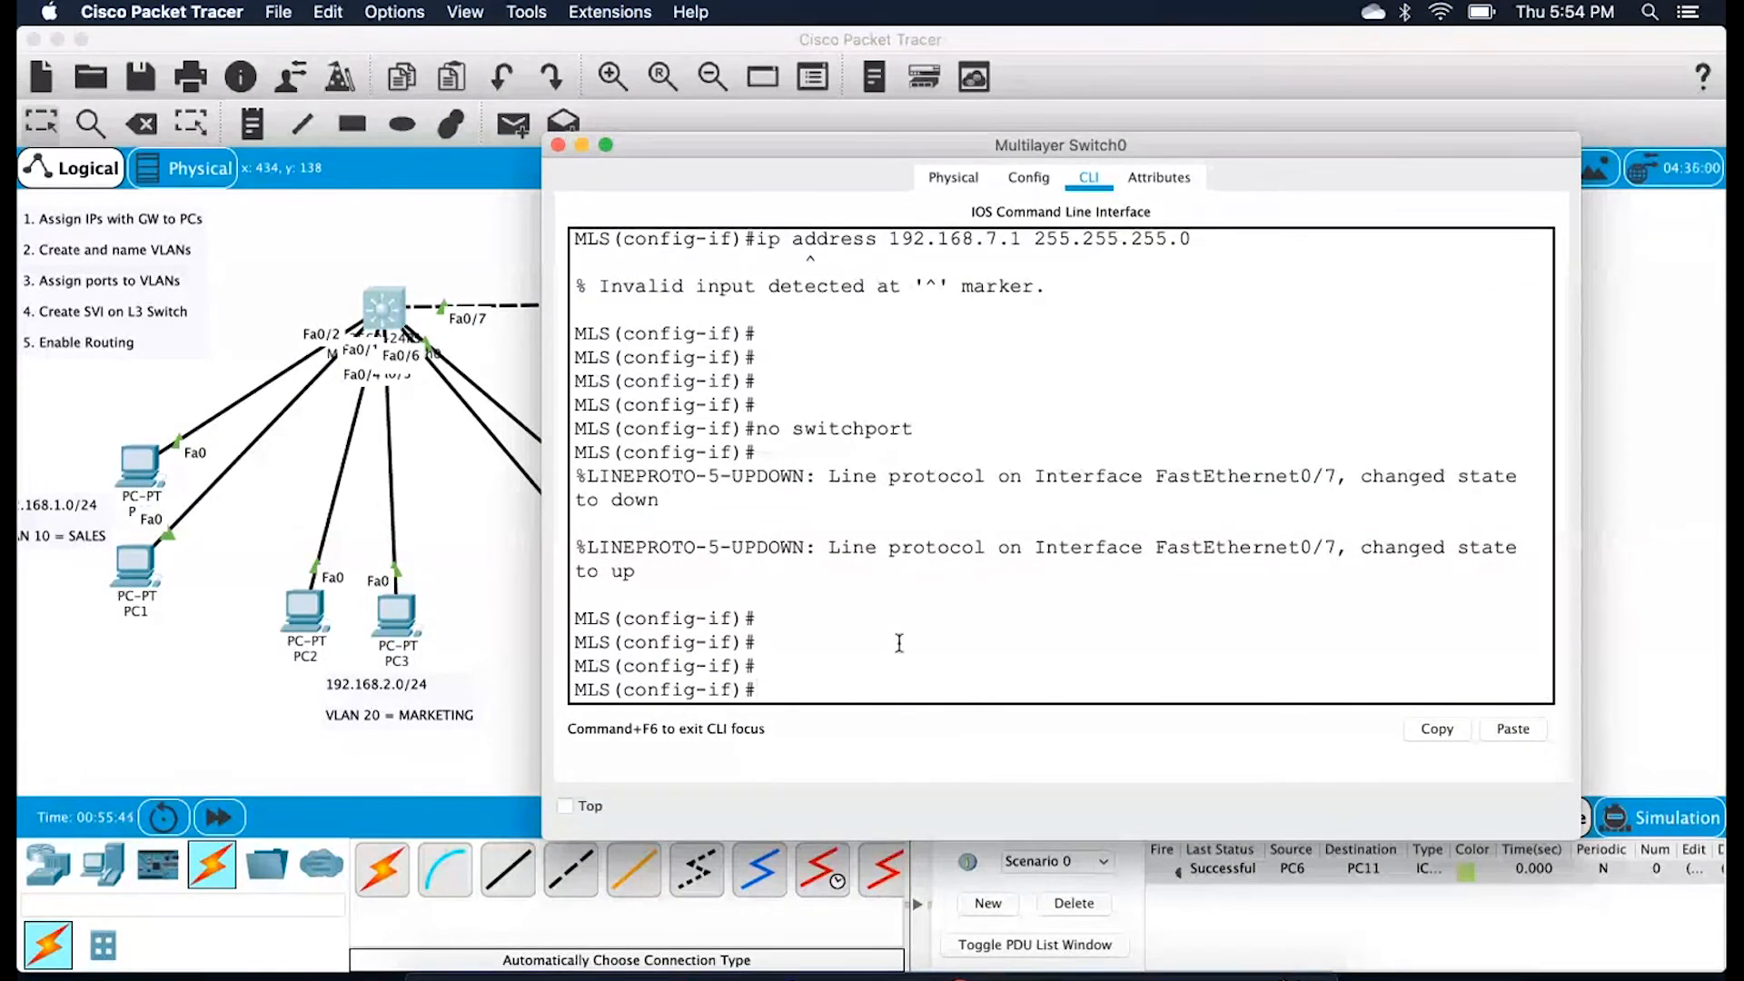
{"action": "left_click_drag", "start_coordinate": [894, 451], "coordinate": [874, 547]}
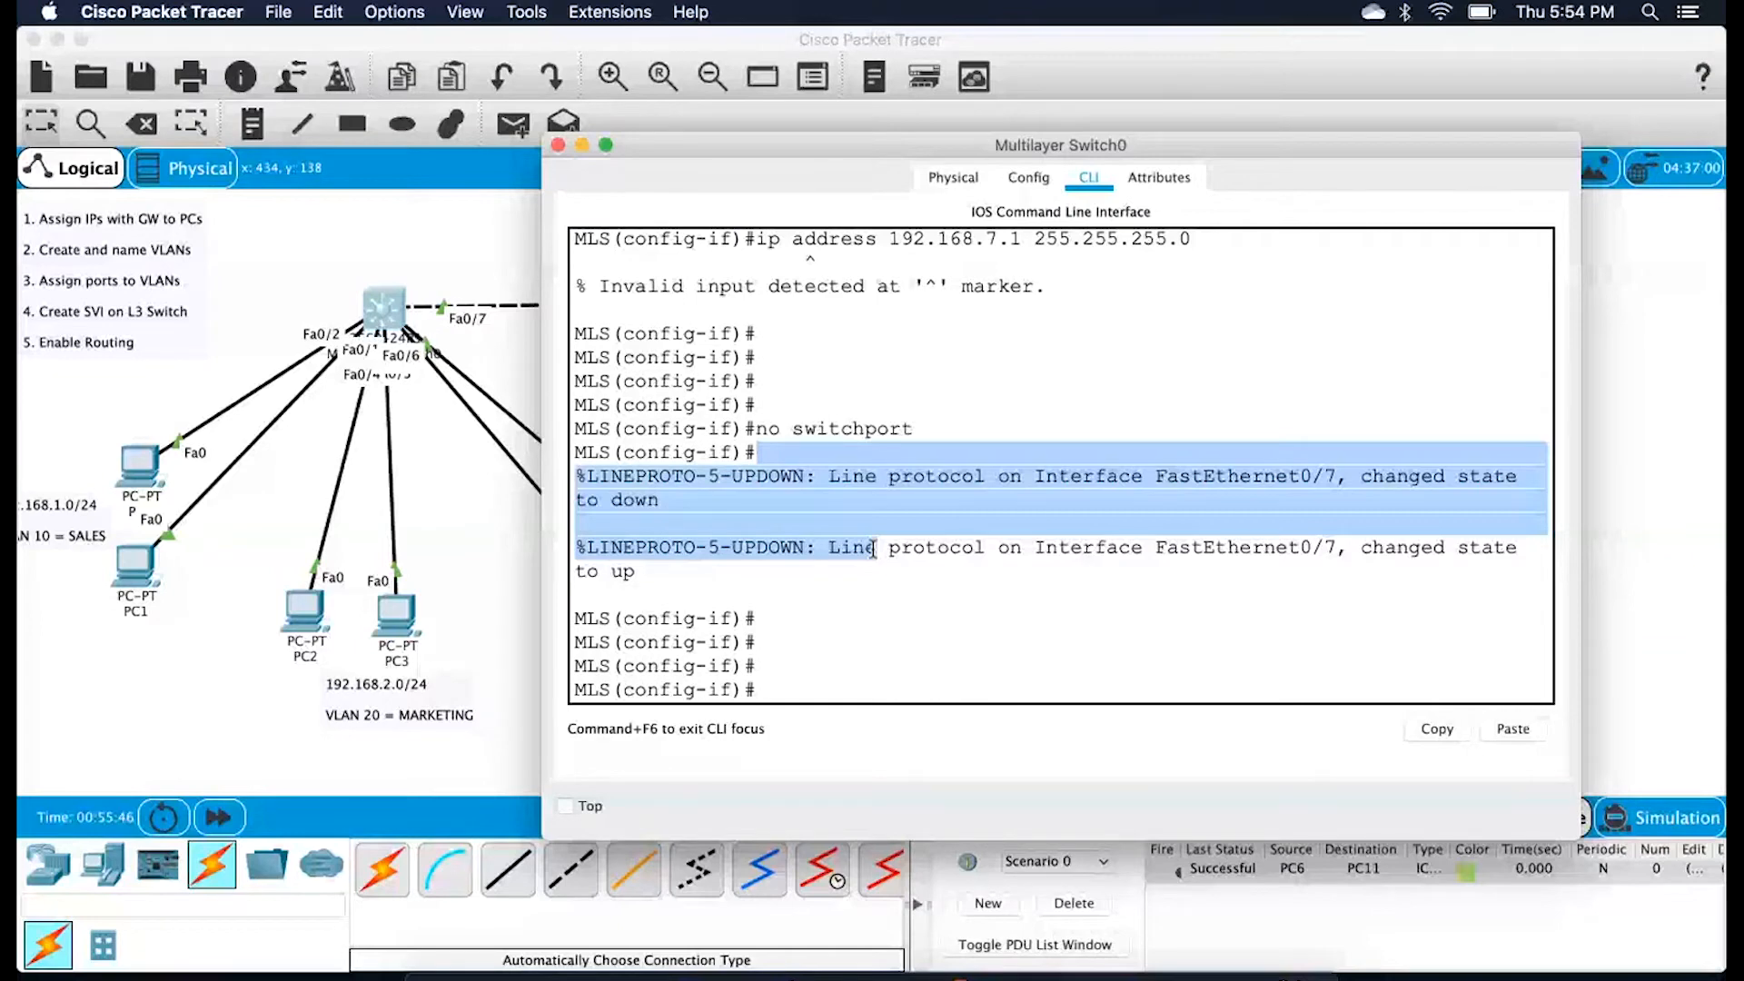
Assign IP address 192.168.7.1 with mask 255.255.255.0 to the routed port fa 0/7 on Multilayer Switch0
{"action": "key", "text": "Return"}
{"action": "key", "text": "Up"}
{"action": "key", "text": "Up"}
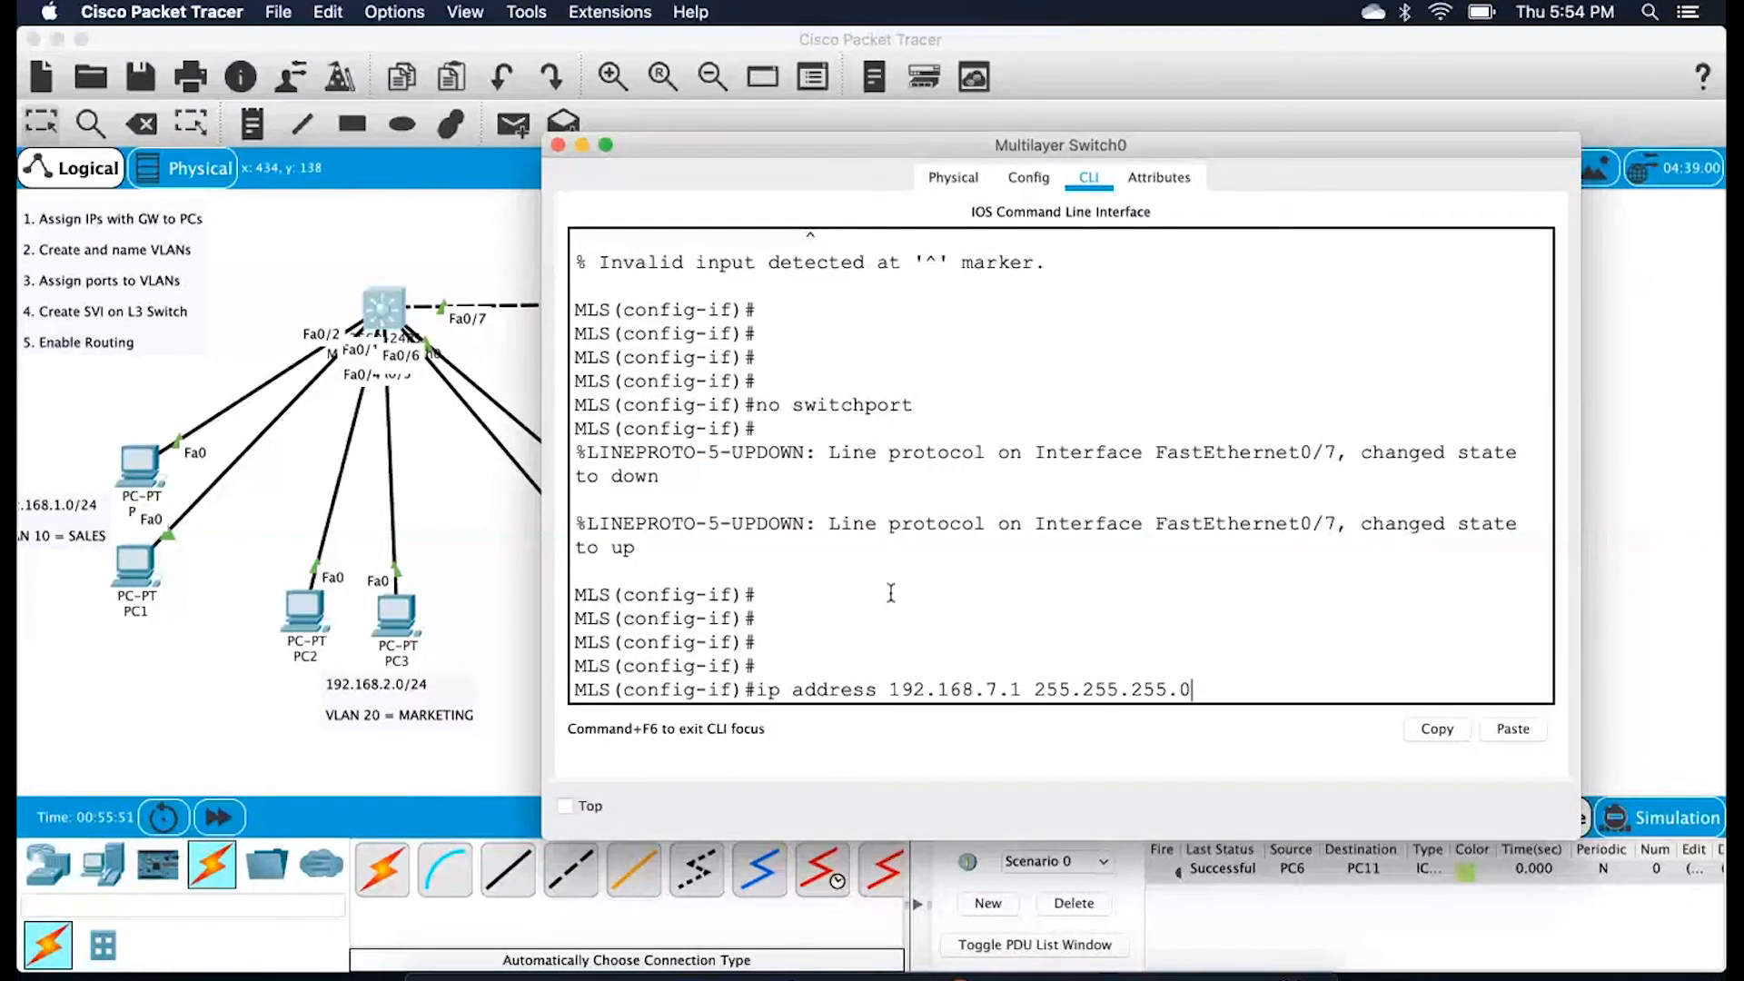
{"action": "key", "text": "Return"}
{"action": "key", "text": "Return"}
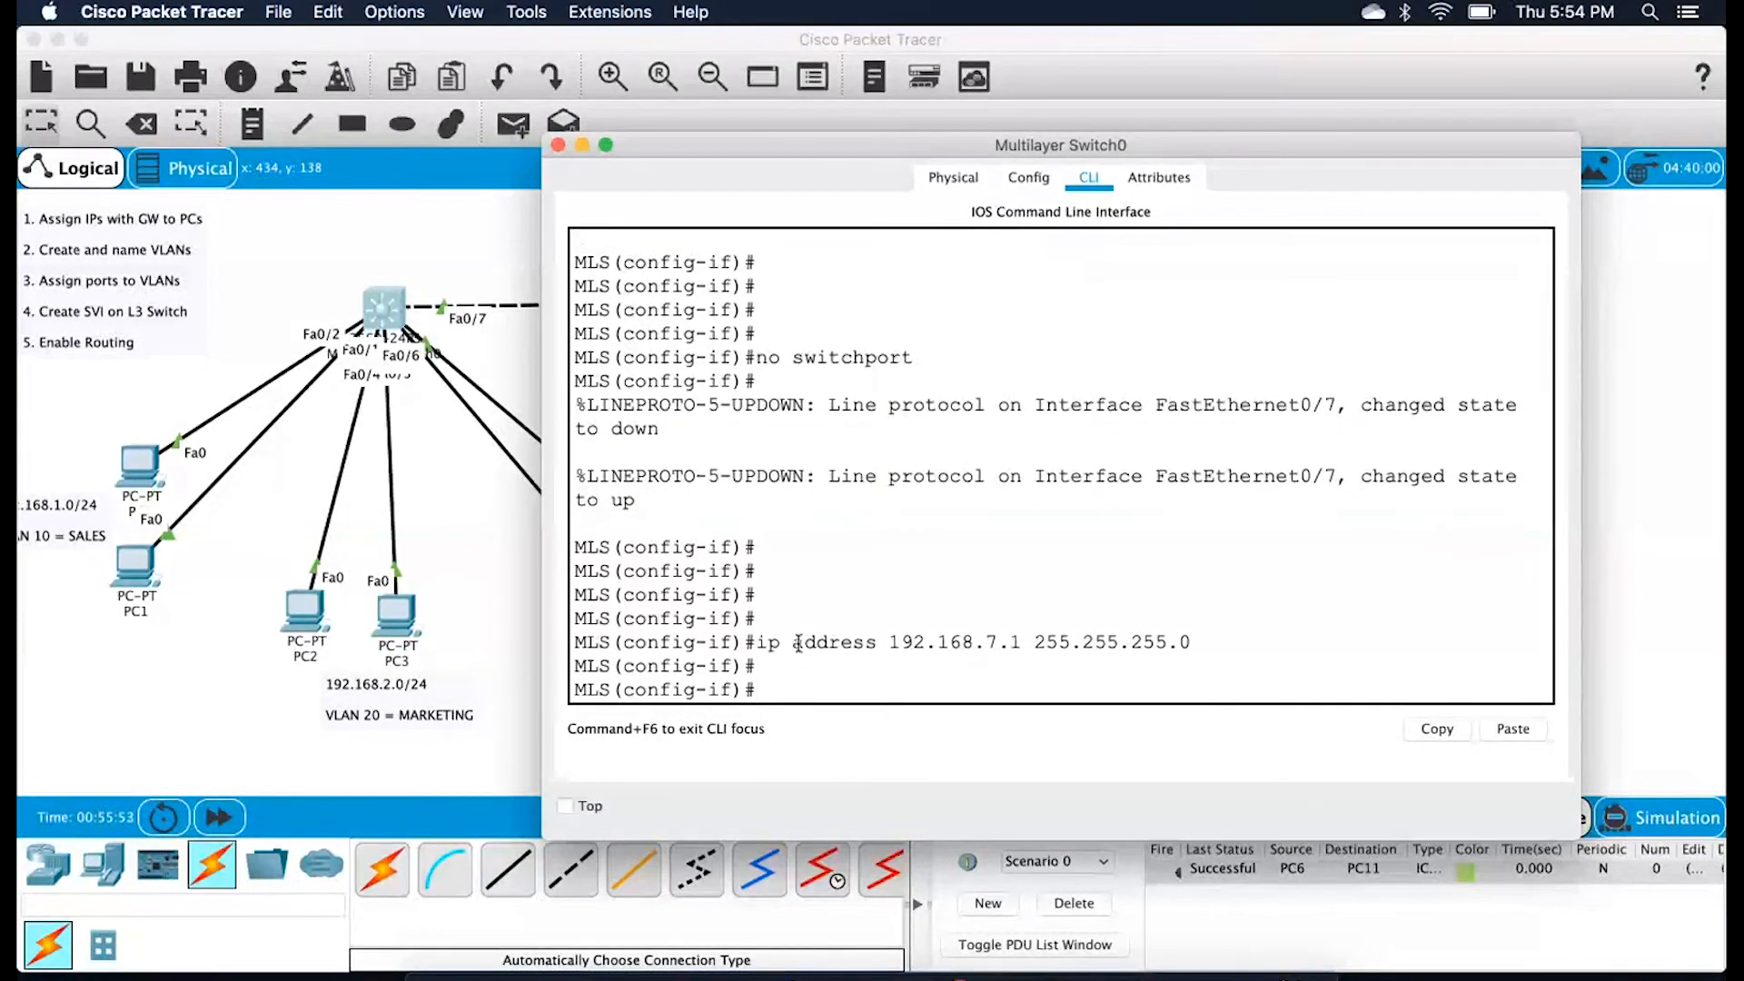
{"action": "left_click_drag", "start_coordinate": [768, 643], "coordinate": [1179, 645]}
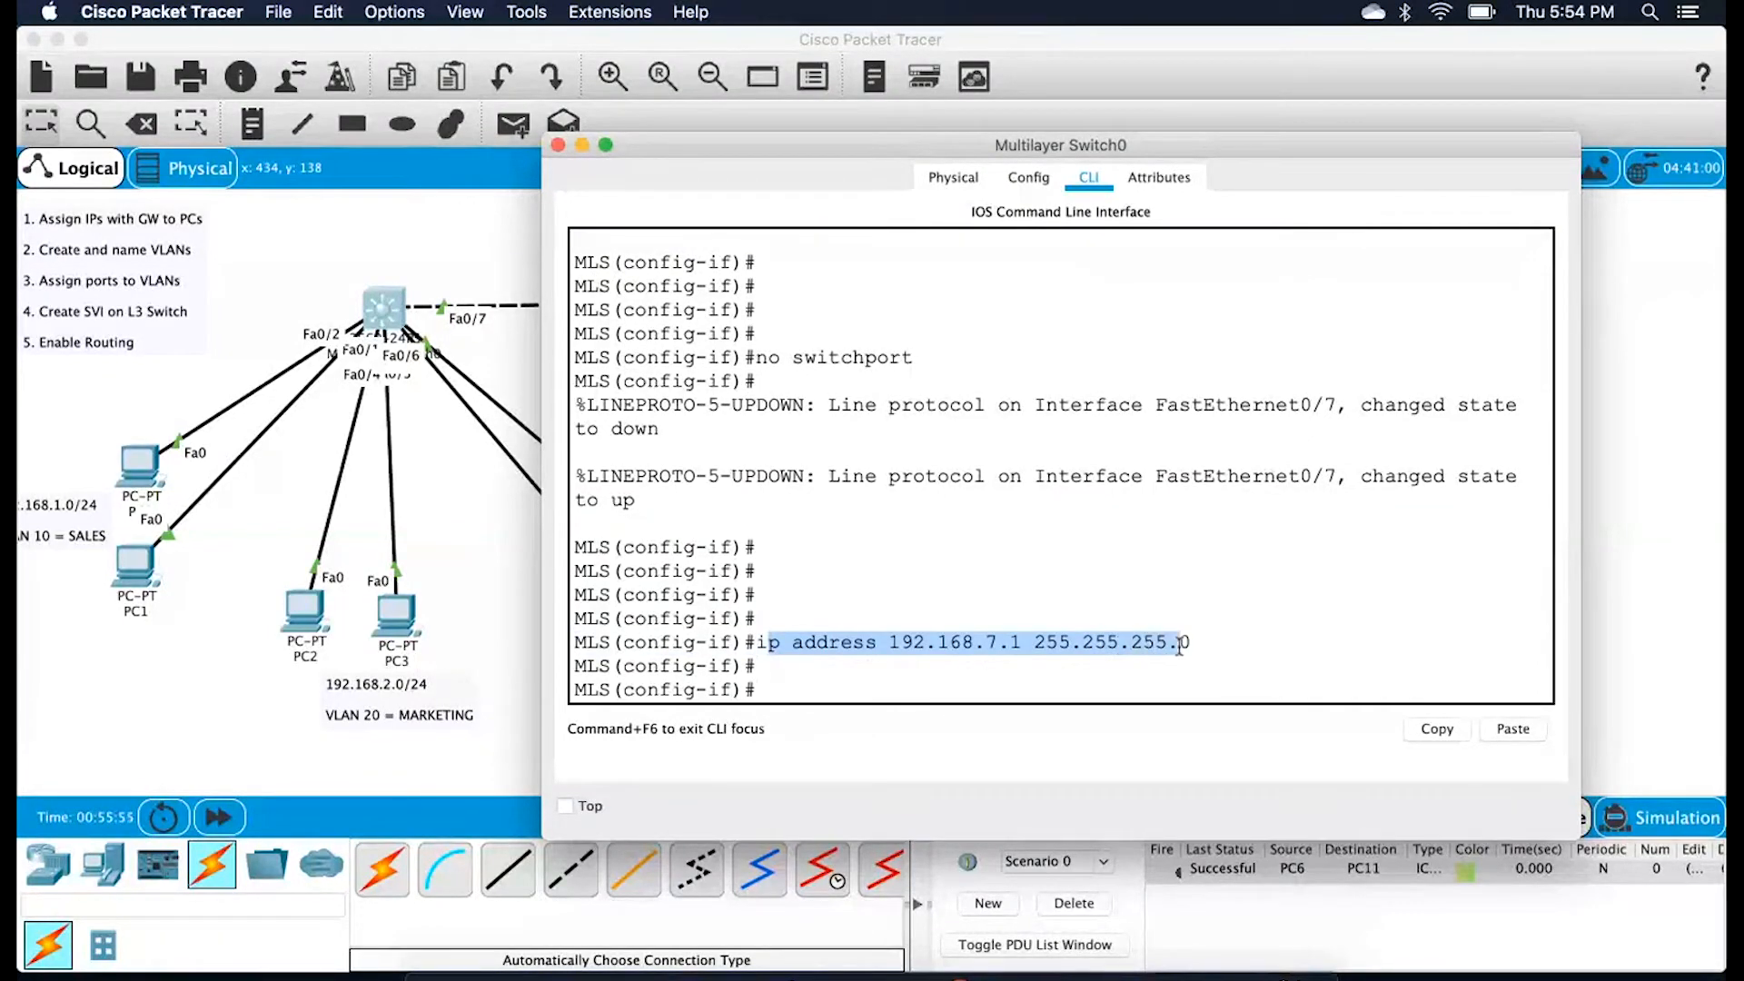
Open the command line of Multilayer Switch1 and enter interface configuration mode for fa 0/7
{"action": "left_click", "coordinate": [422, 247]}
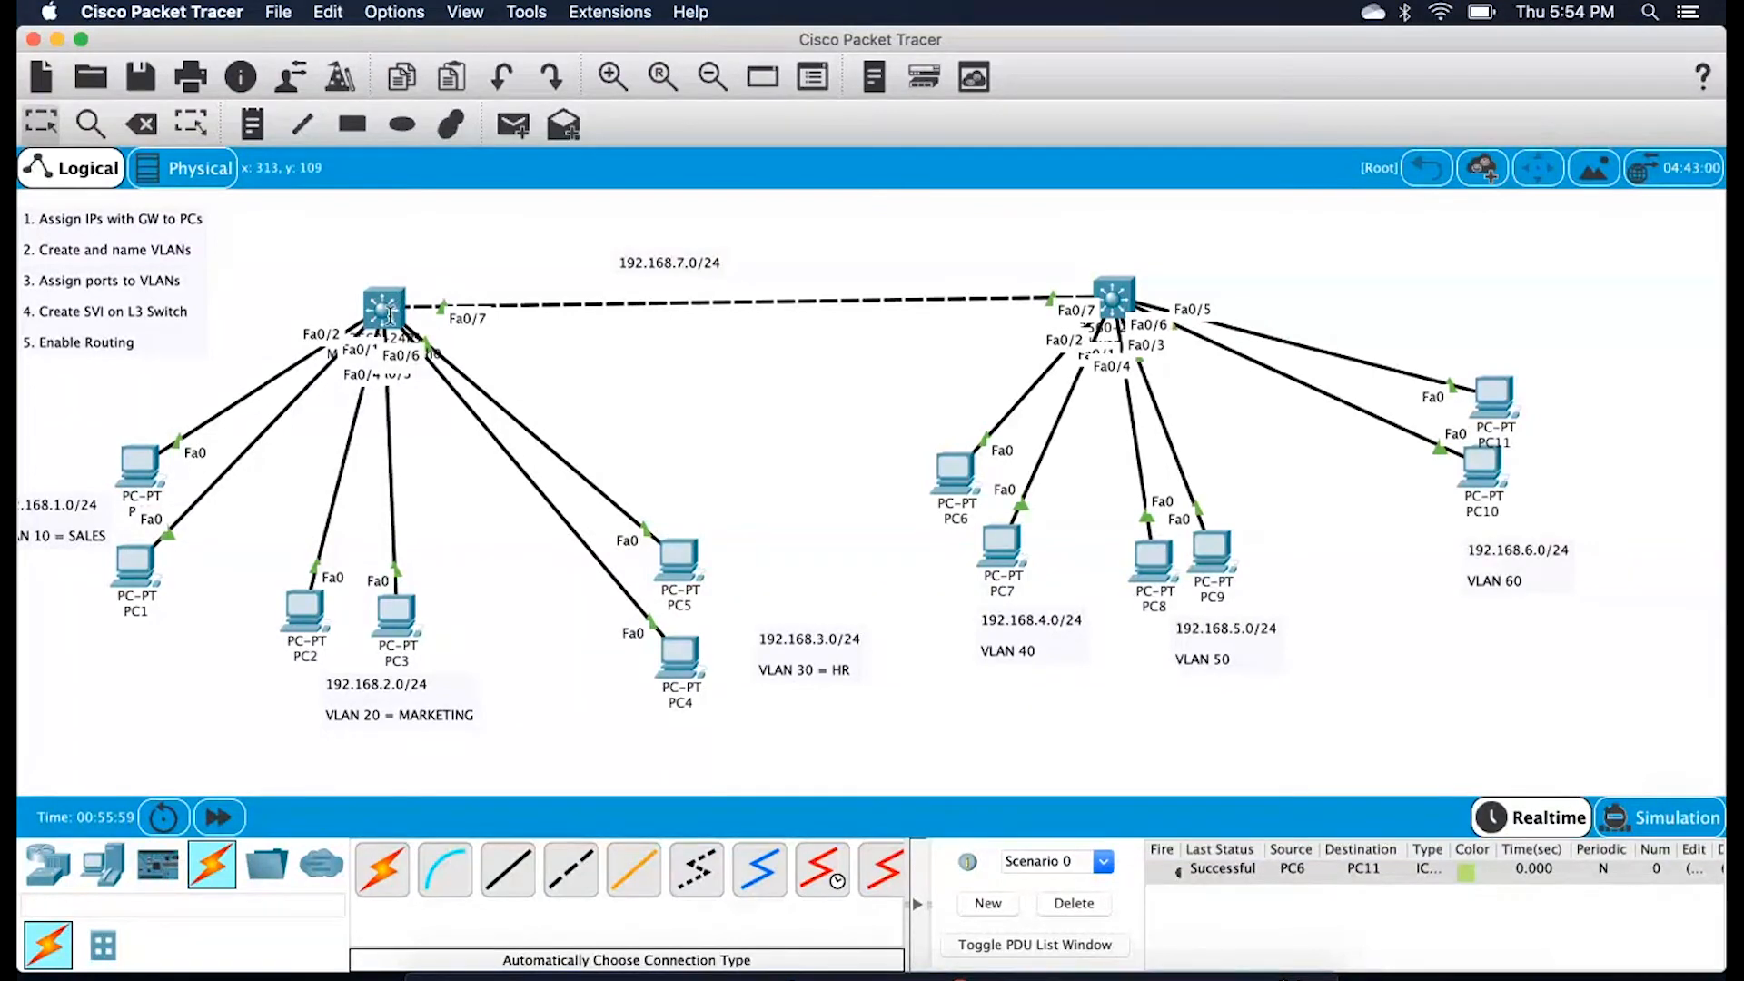
{"action": "mouse_move", "coordinate": [391, 315]}
{"action": "left_click", "coordinate": [1117, 293]}
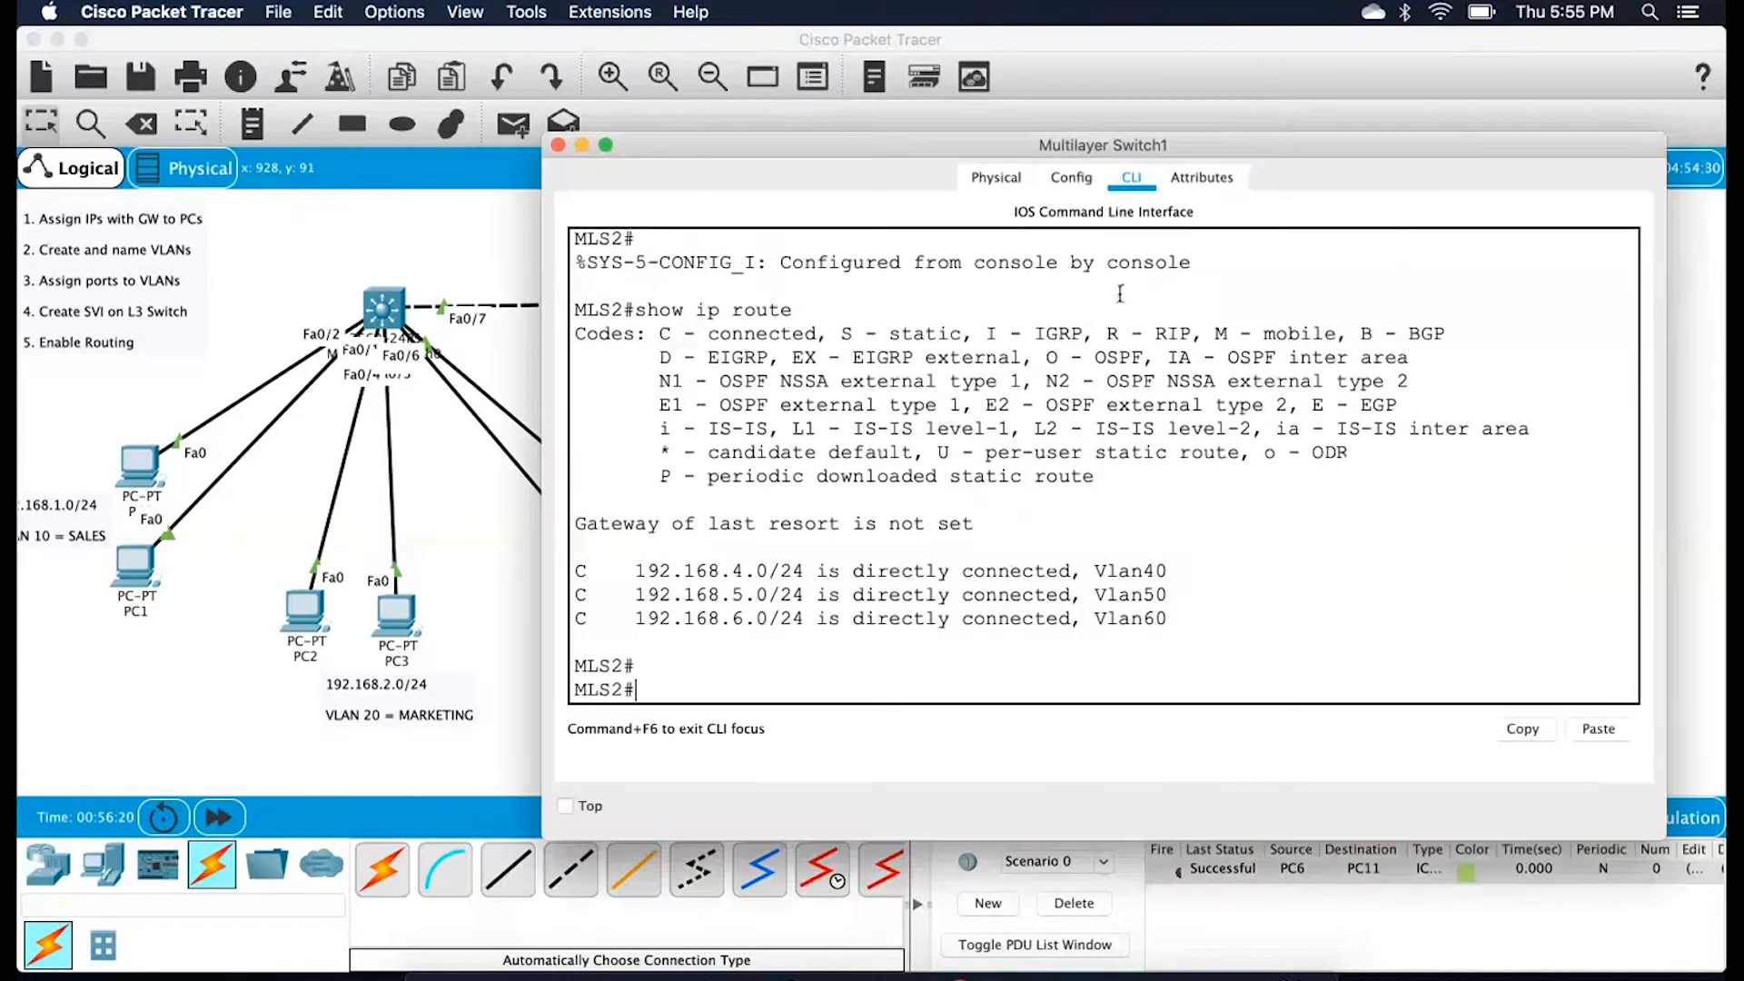
{"action": "key", "text": "Return"}
{"action": "key", "text": "Return"}
{"action": "type", "text": "conf t"}
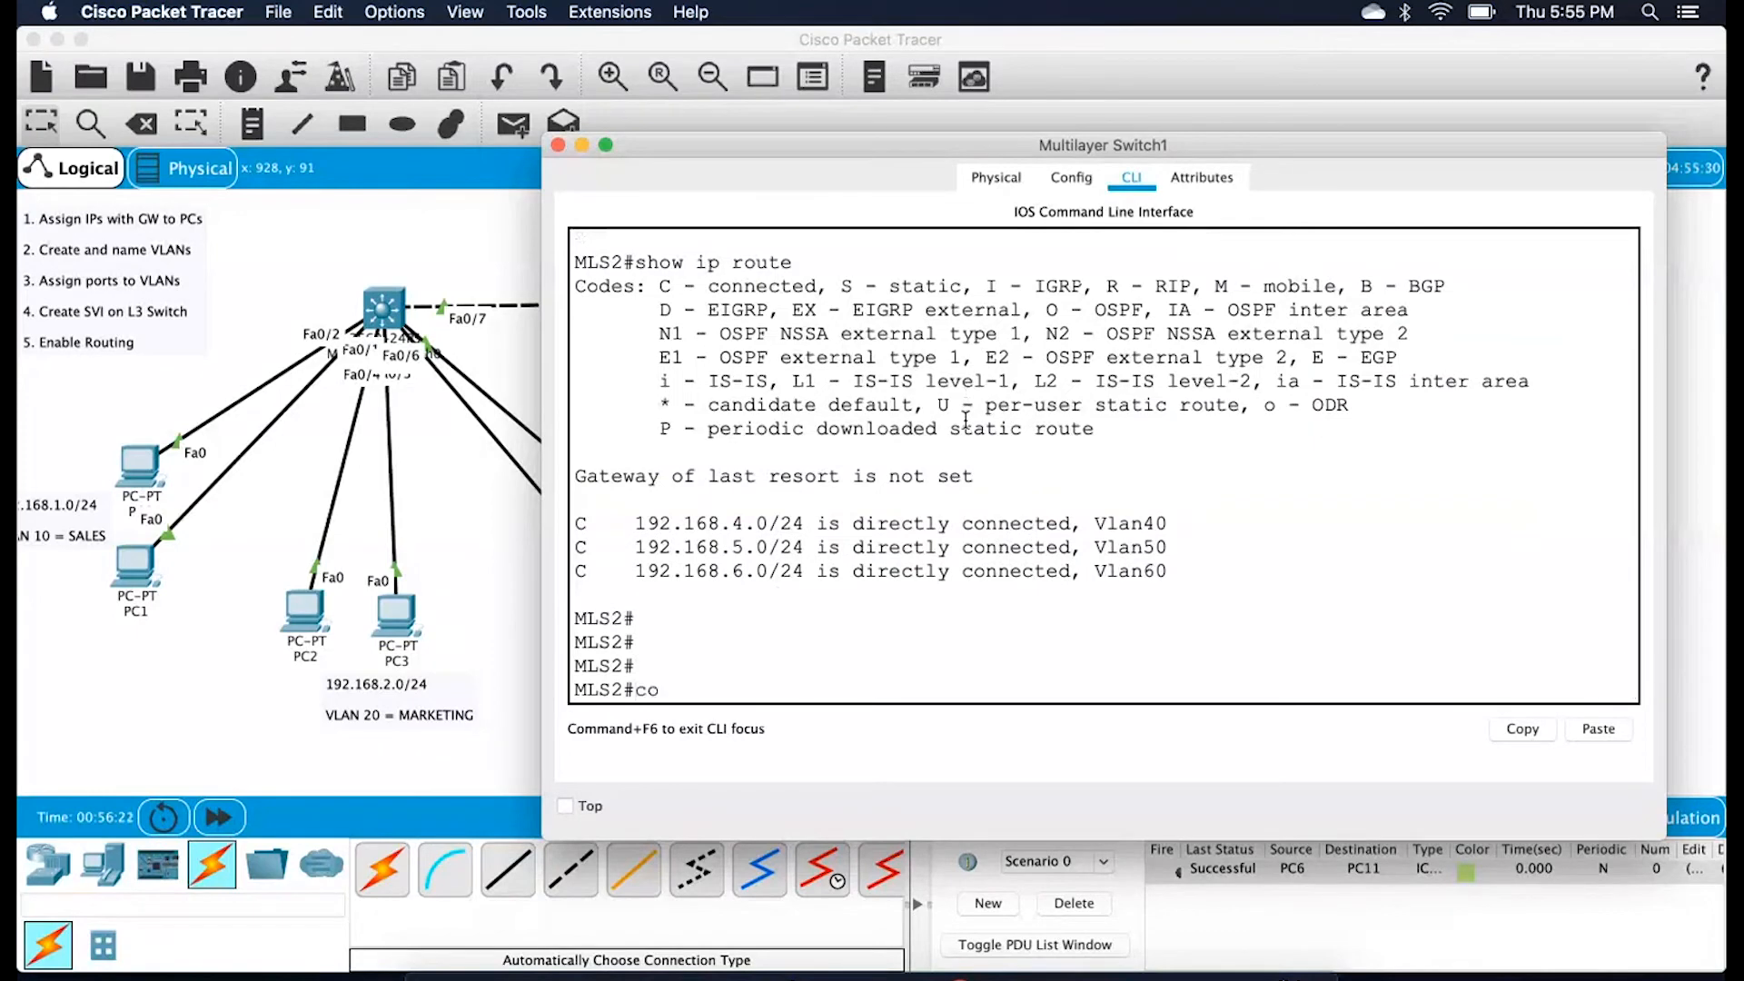
{"action": "key", "text": "Return"}
{"action": "key", "text": "Return"}
{"action": "type", "text": "interface"}
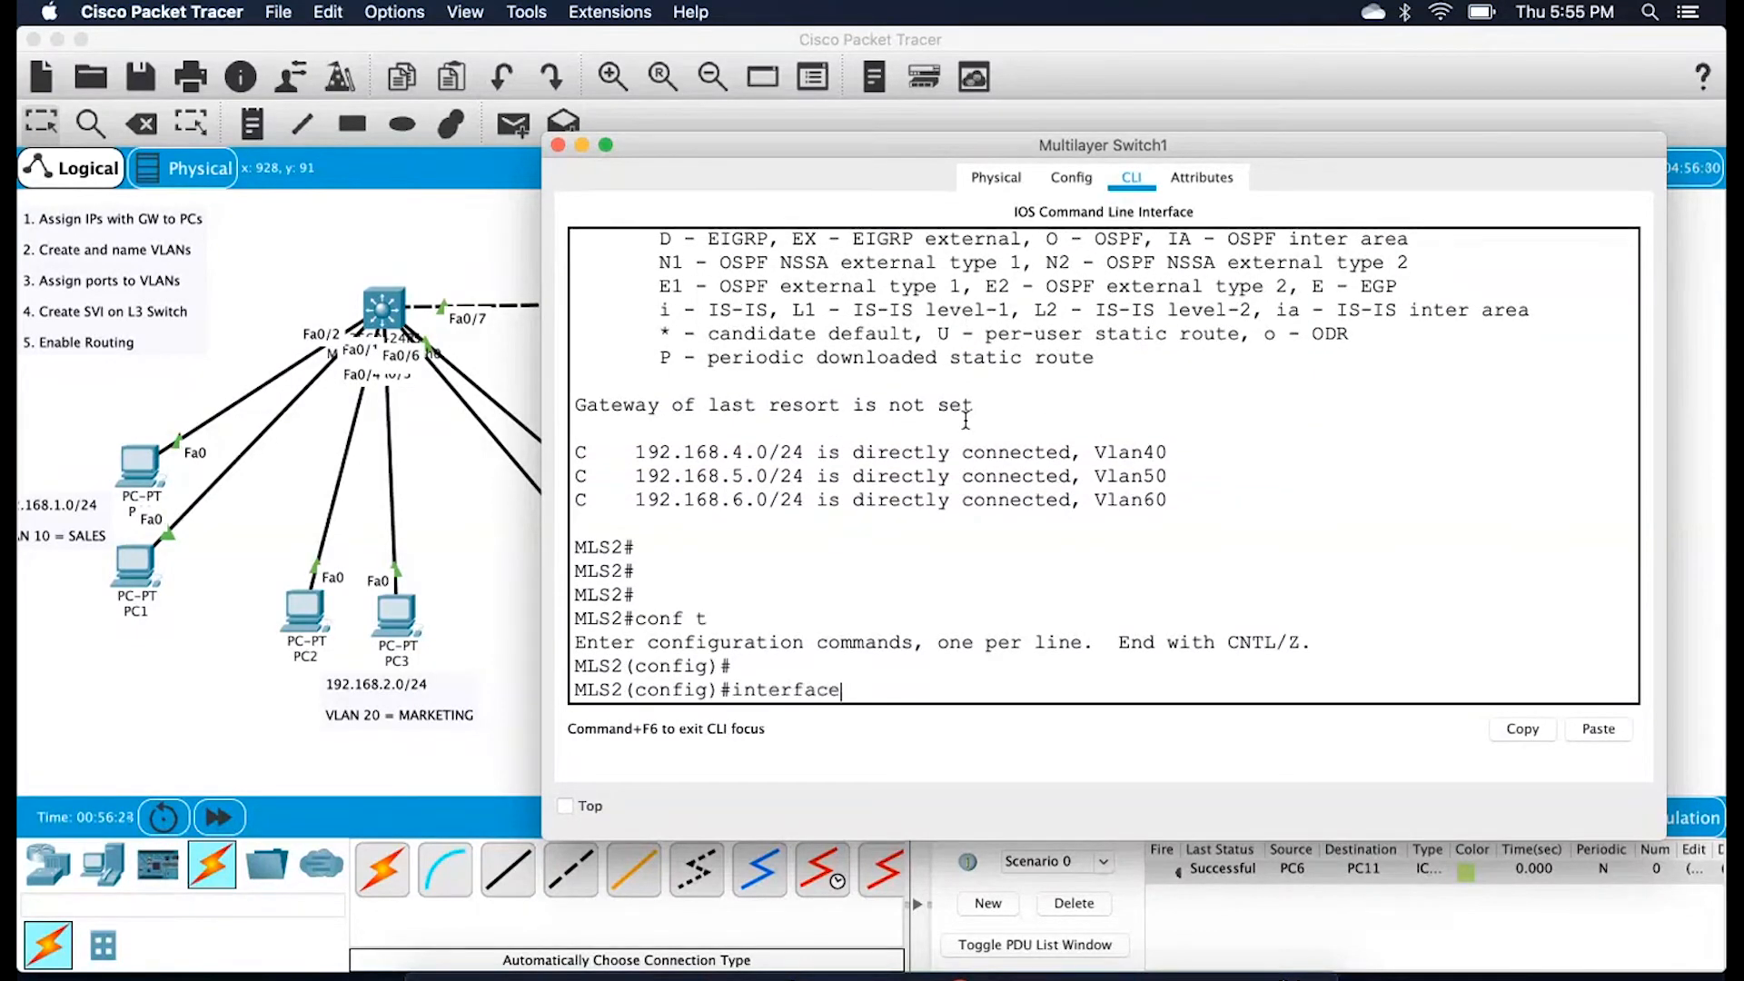
{"action": "type", "text": " fa 0/7"}
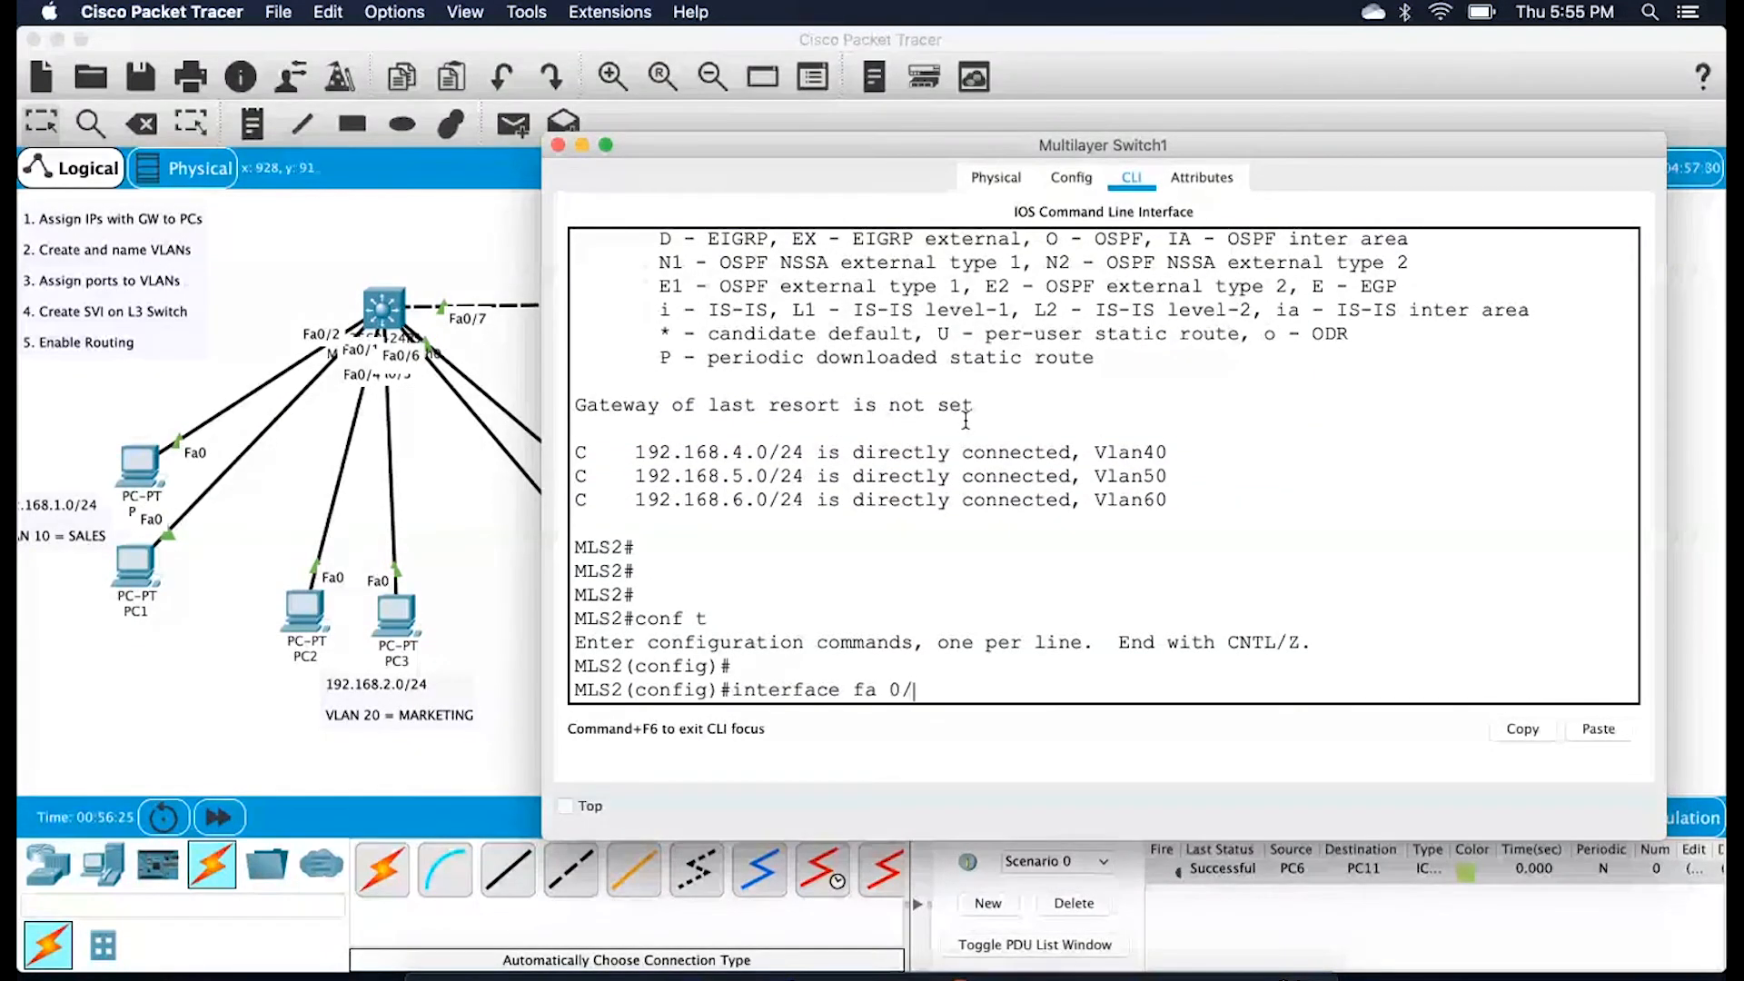
{"action": "key", "text": "Return"}
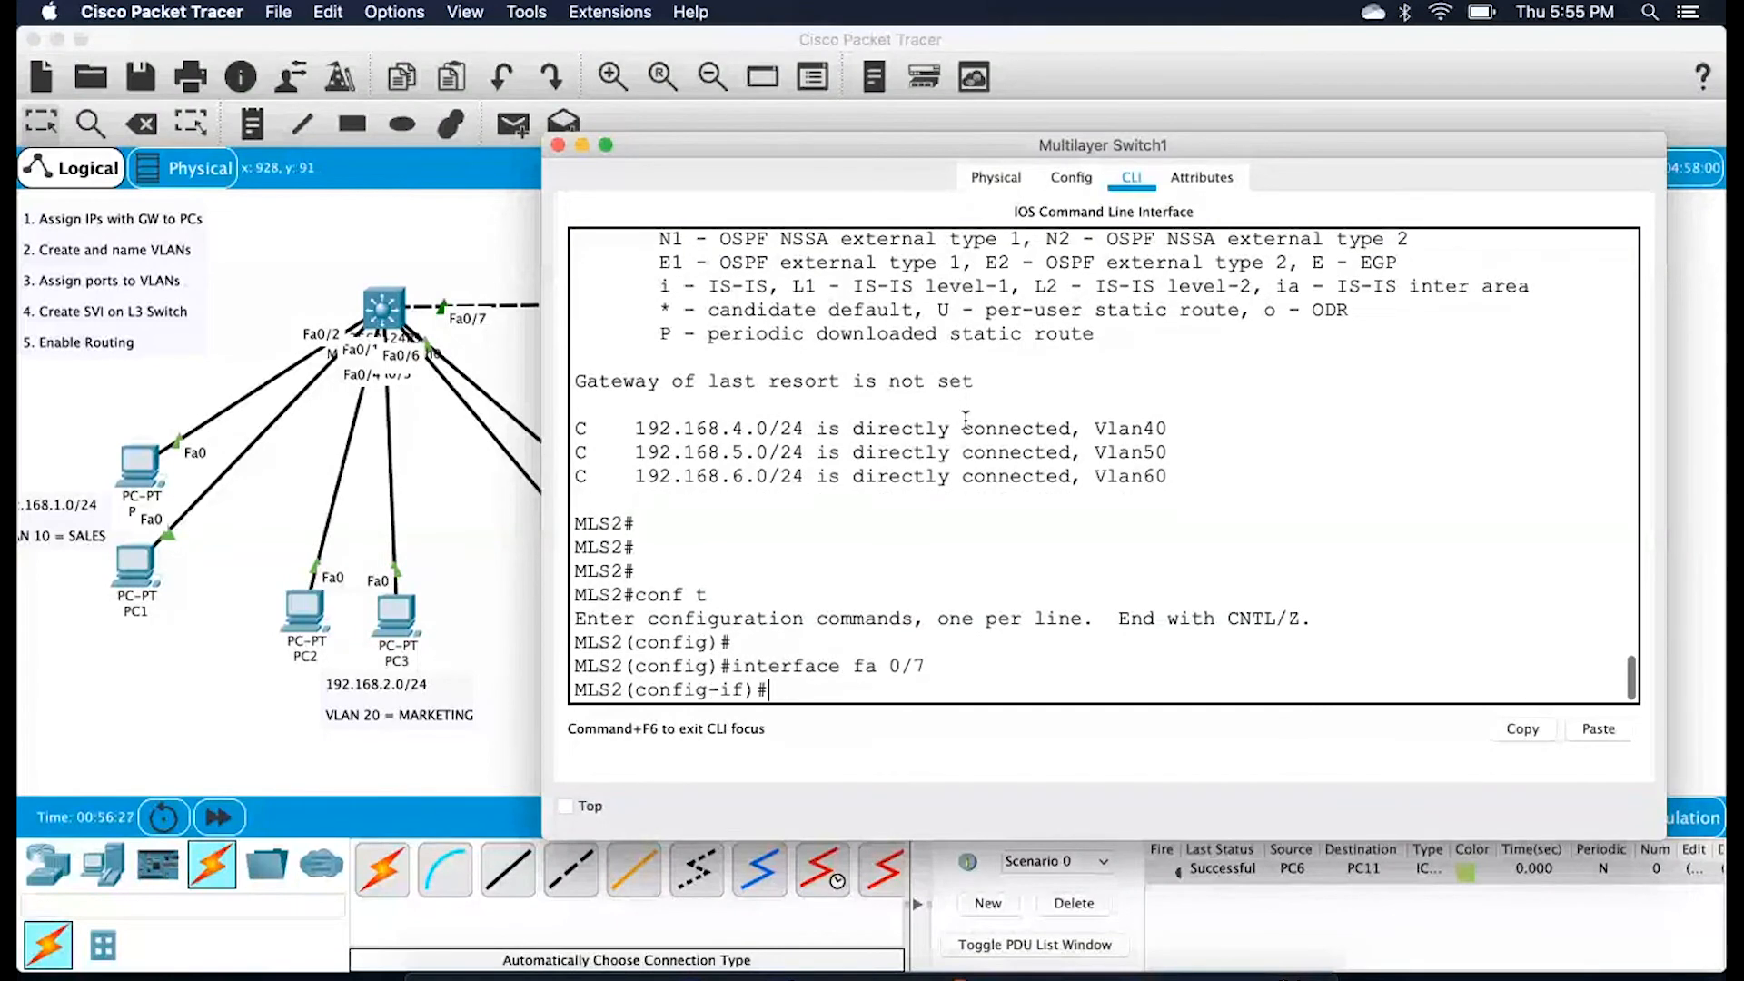
Make interface fa 0/7 on Multilayer Switch1 a routed port with no switchport
{"action": "key", "text": "Return"}
{"action": "key", "text": "Return"}
{"action": "type", "text": "s"}
{"action": "key", "text": "BackSpace"}
{"action": "type", "text": "no swit"}
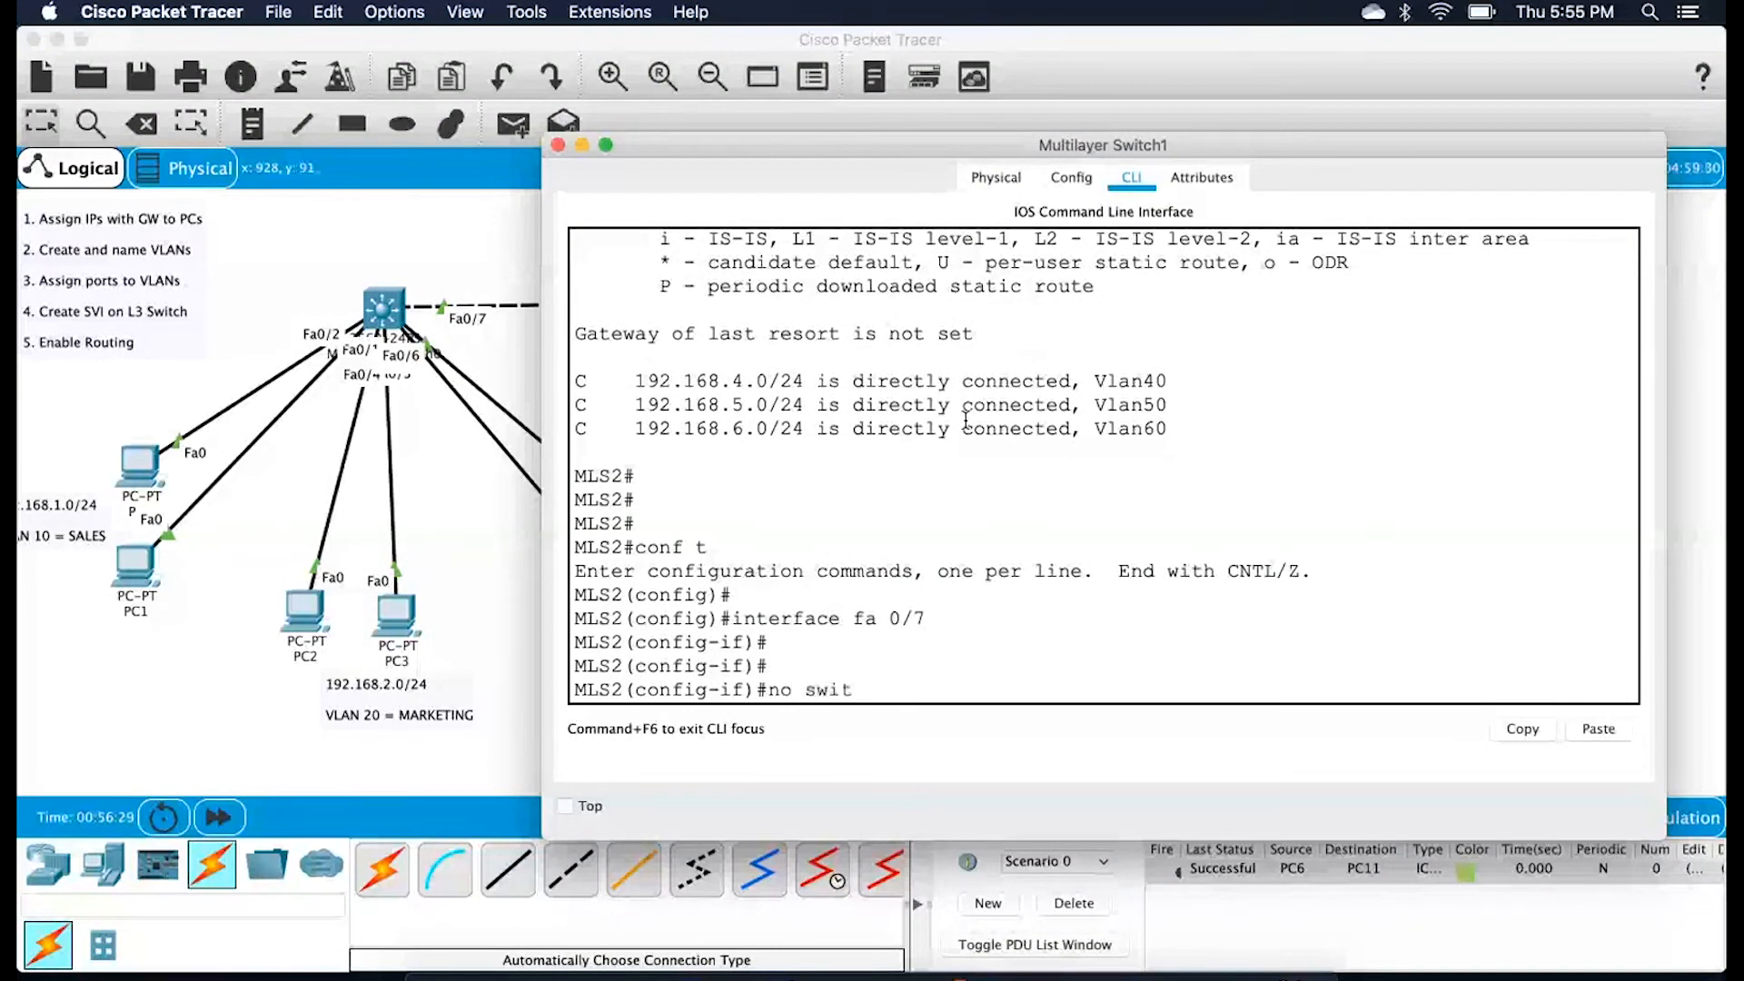
{"action": "type", "text": "chport"}
{"action": "key", "text": "Return"}
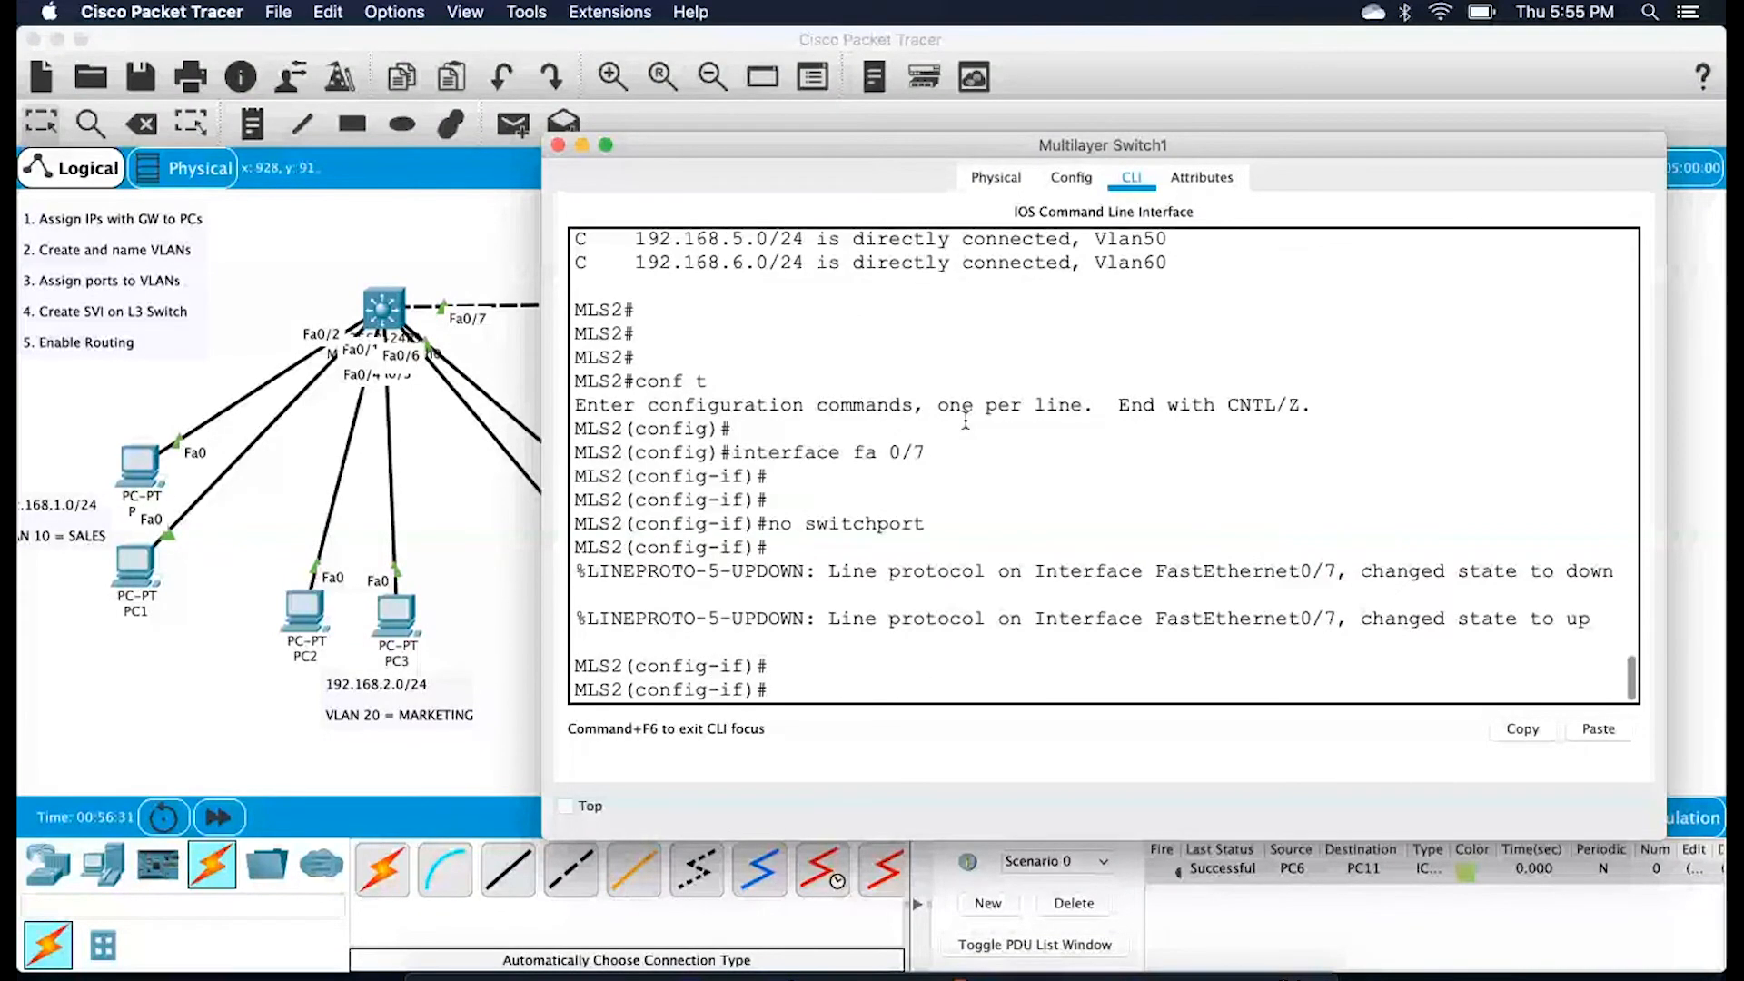
Assign IP address 192.168.7.2 with mask 255.255.255.0 to interface fa 0/7 on Multilayer Switch1
{"action": "key", "text": "Return"}
{"action": "key", "text": "Return"}
{"action": "type", "text": "ipa ddre"}
{"action": "key", "text": "BackSpace"}
{"action": "key", "text": "BackSpace"}
{"action": "key", "text": "BackSpace"}
{"action": "key", "text": "BackSpace"}
{"action": "key", "text": "BackSpace"}
{"action": "key", "text": "BackSpace"}
{"action": "type", "text": "addre"}
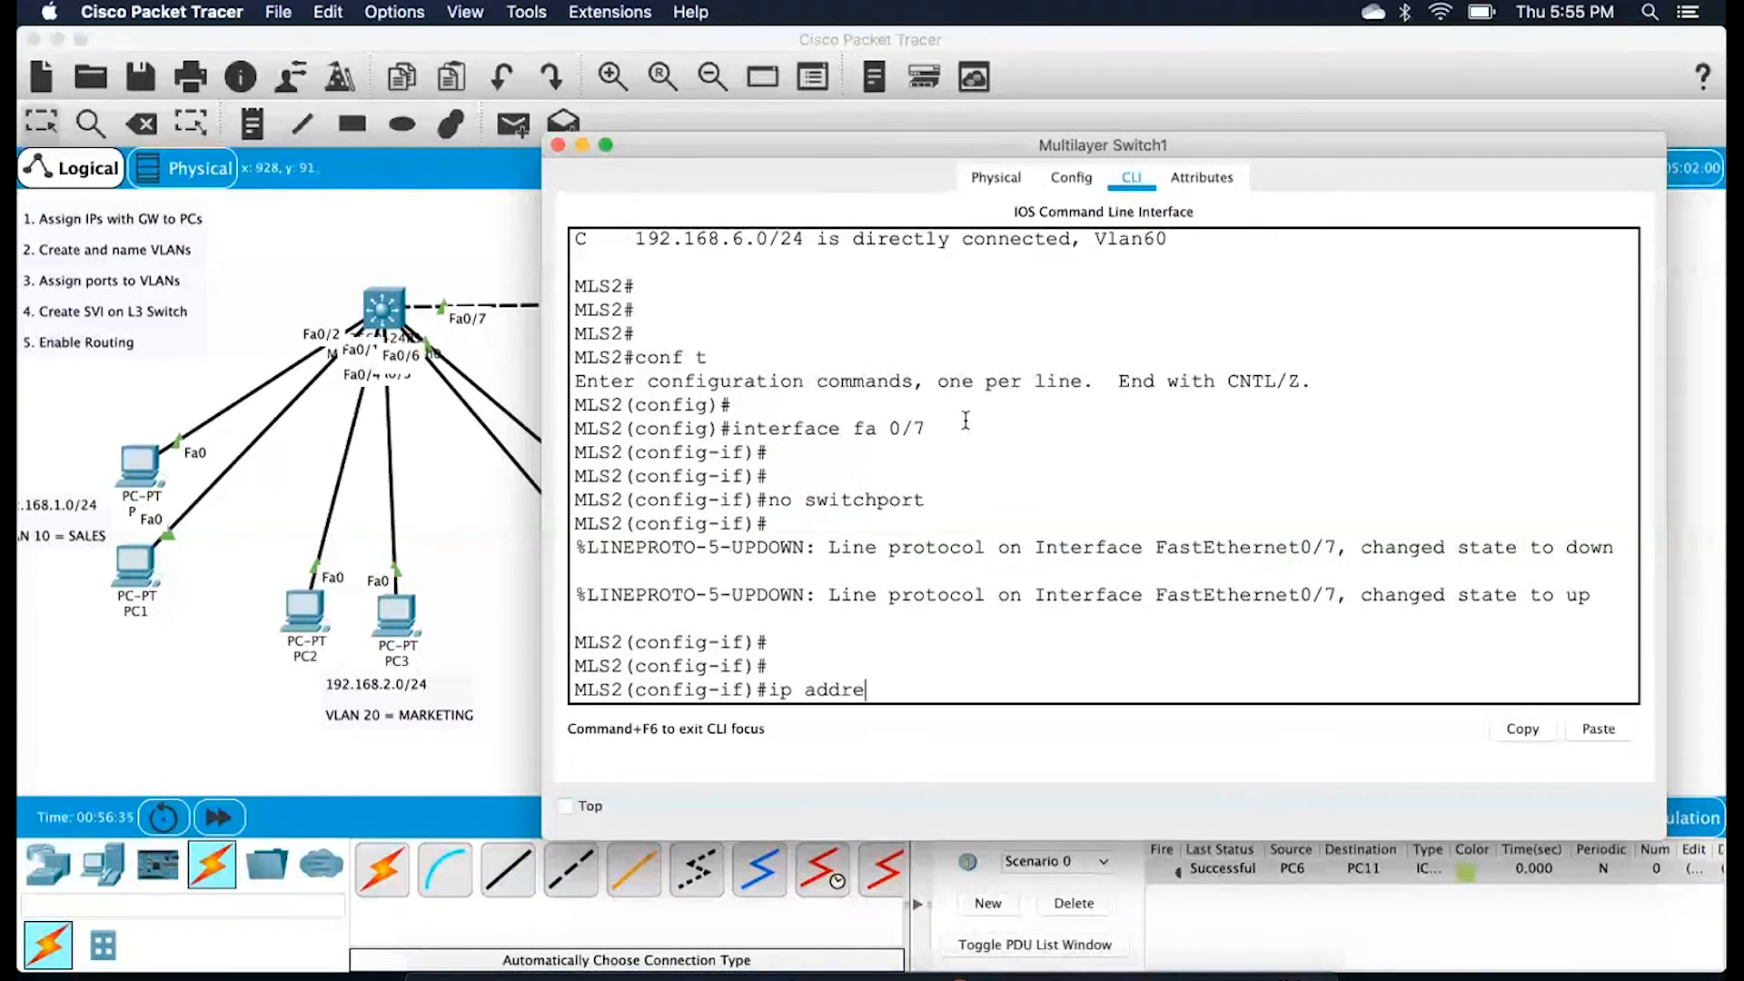
{"action": "type", "text": "ss 192.168.7.2 255.255.255."}
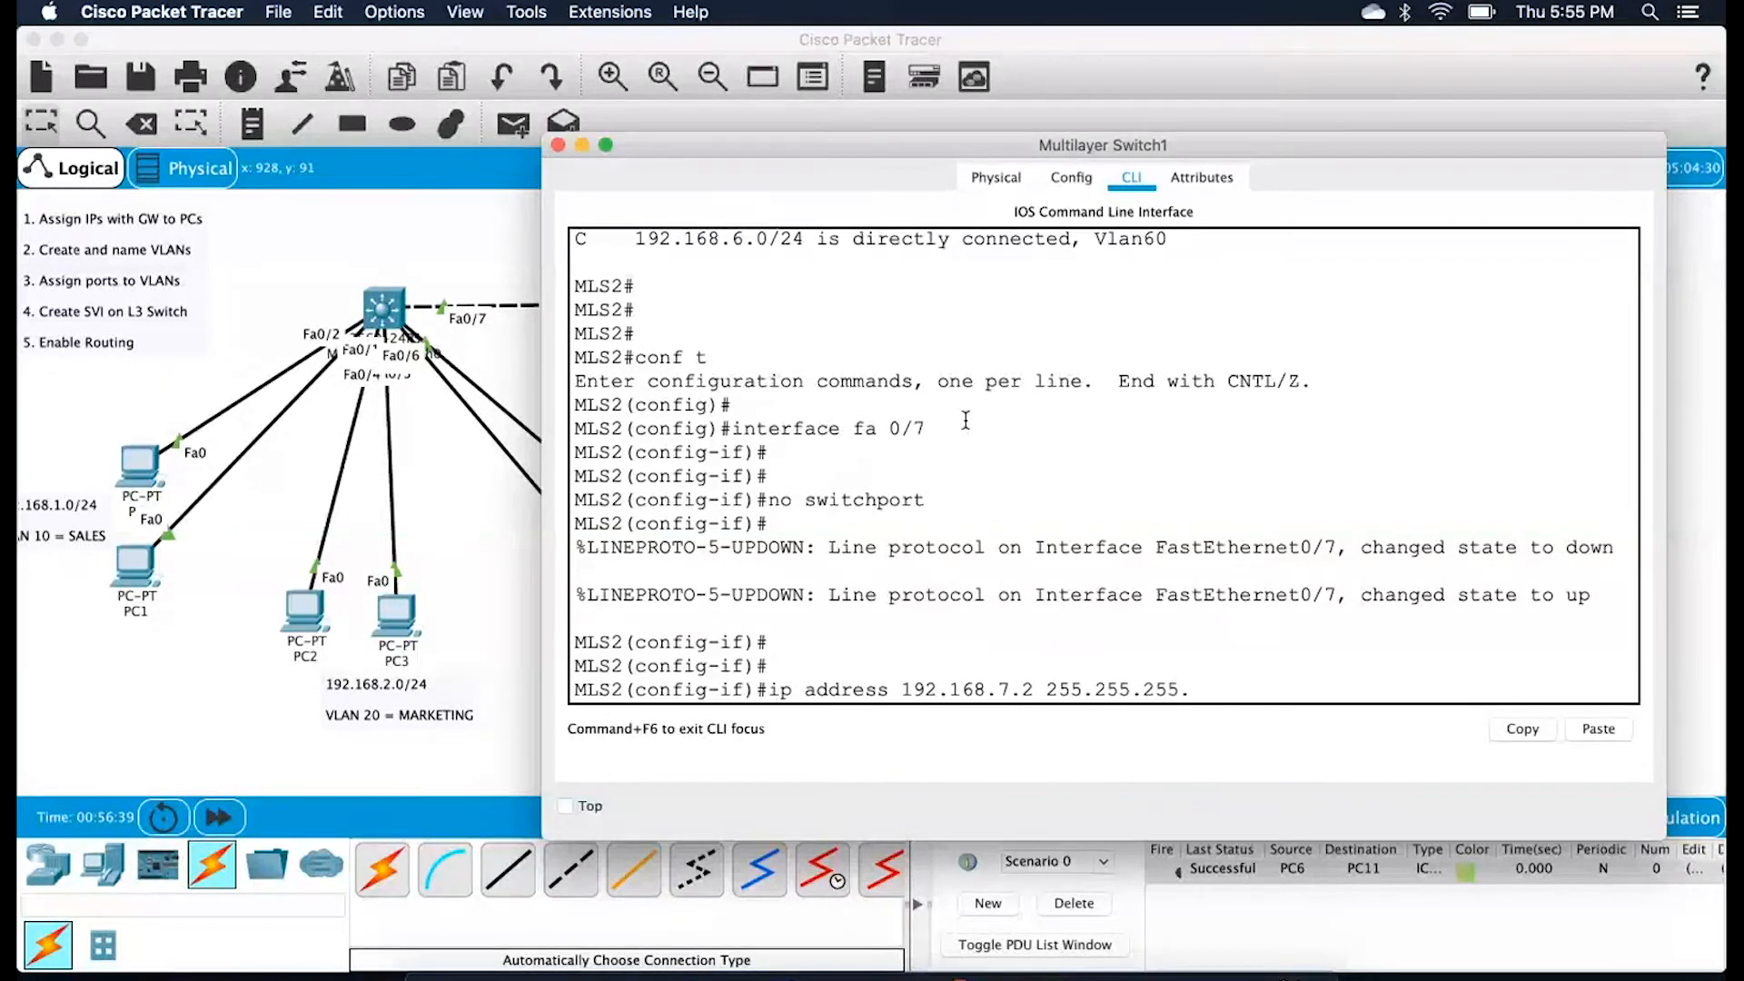
{"action": "type", "text": "0"}
{"action": "key", "text": "Return"}
{"action": "key", "text": "Return"}
{"action": "key", "text": "Return"}
{"action": "key", "text": "Return"}
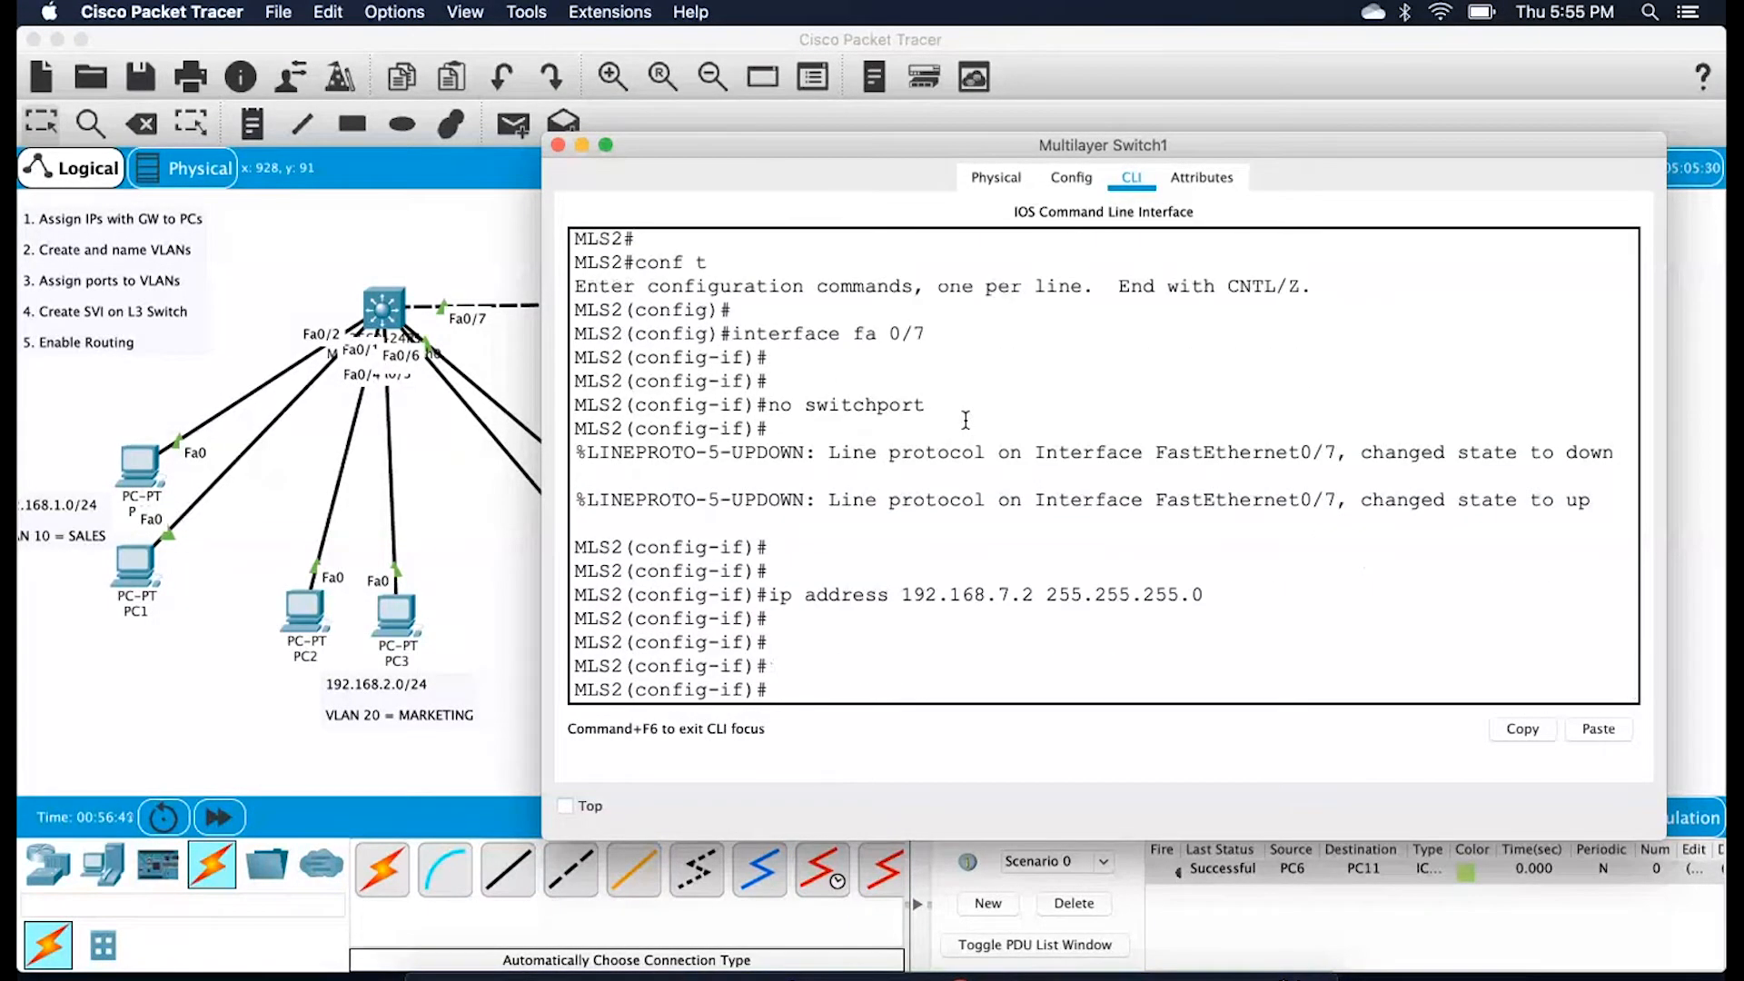
{"action": "key", "text": "Return"}
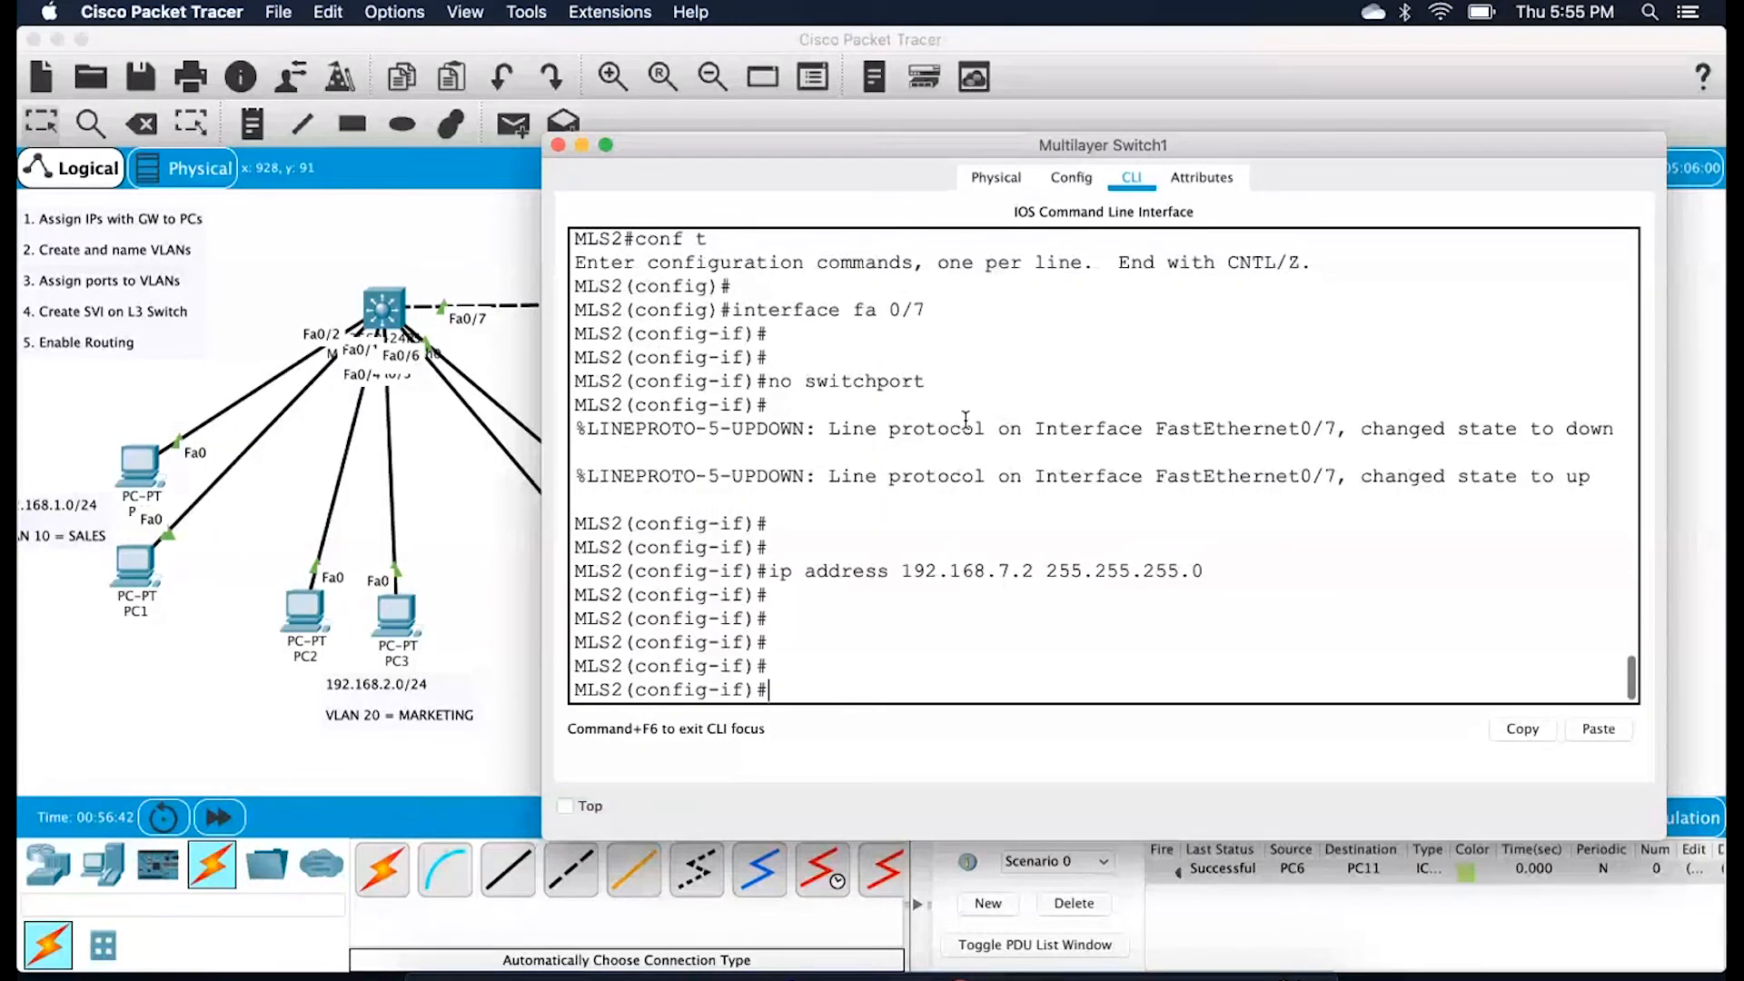
Clear the old PDU test and send a simple PDU from Multilayer Switch0 to Multilayer Switch1
{"action": "left_click", "coordinate": [513, 125]}
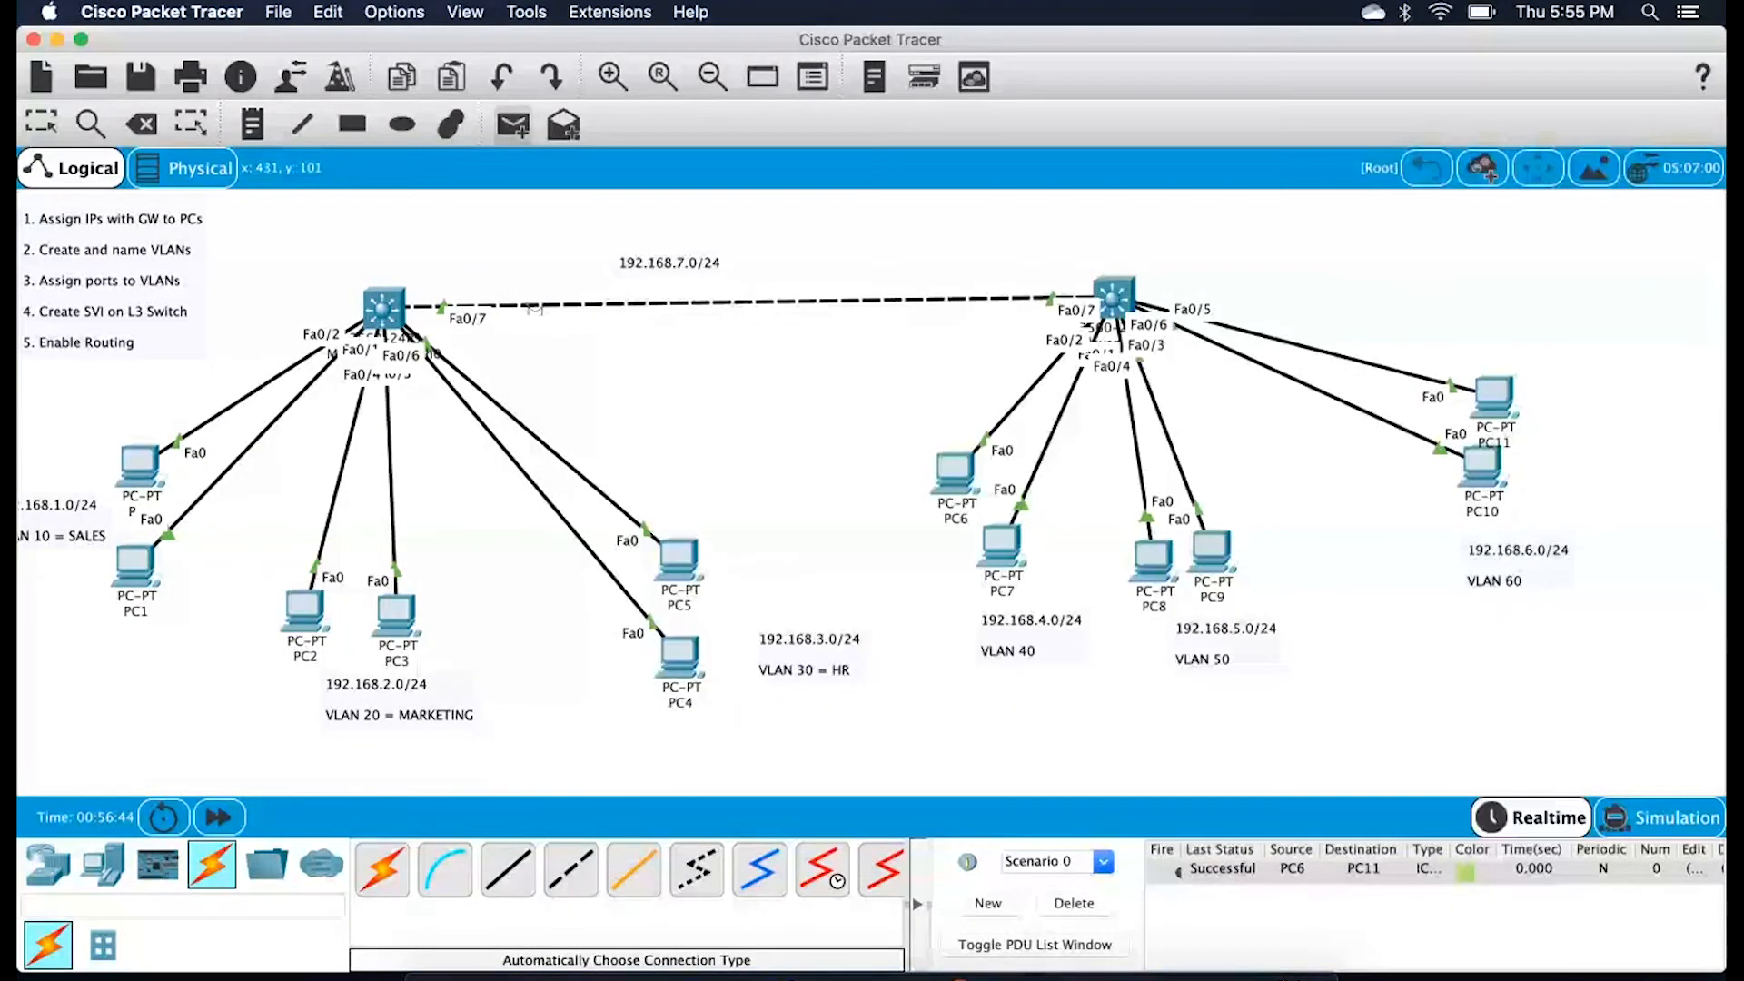
{"action": "left_click", "coordinate": [383, 309]}
{"action": "left_click", "coordinate": [1073, 903]}
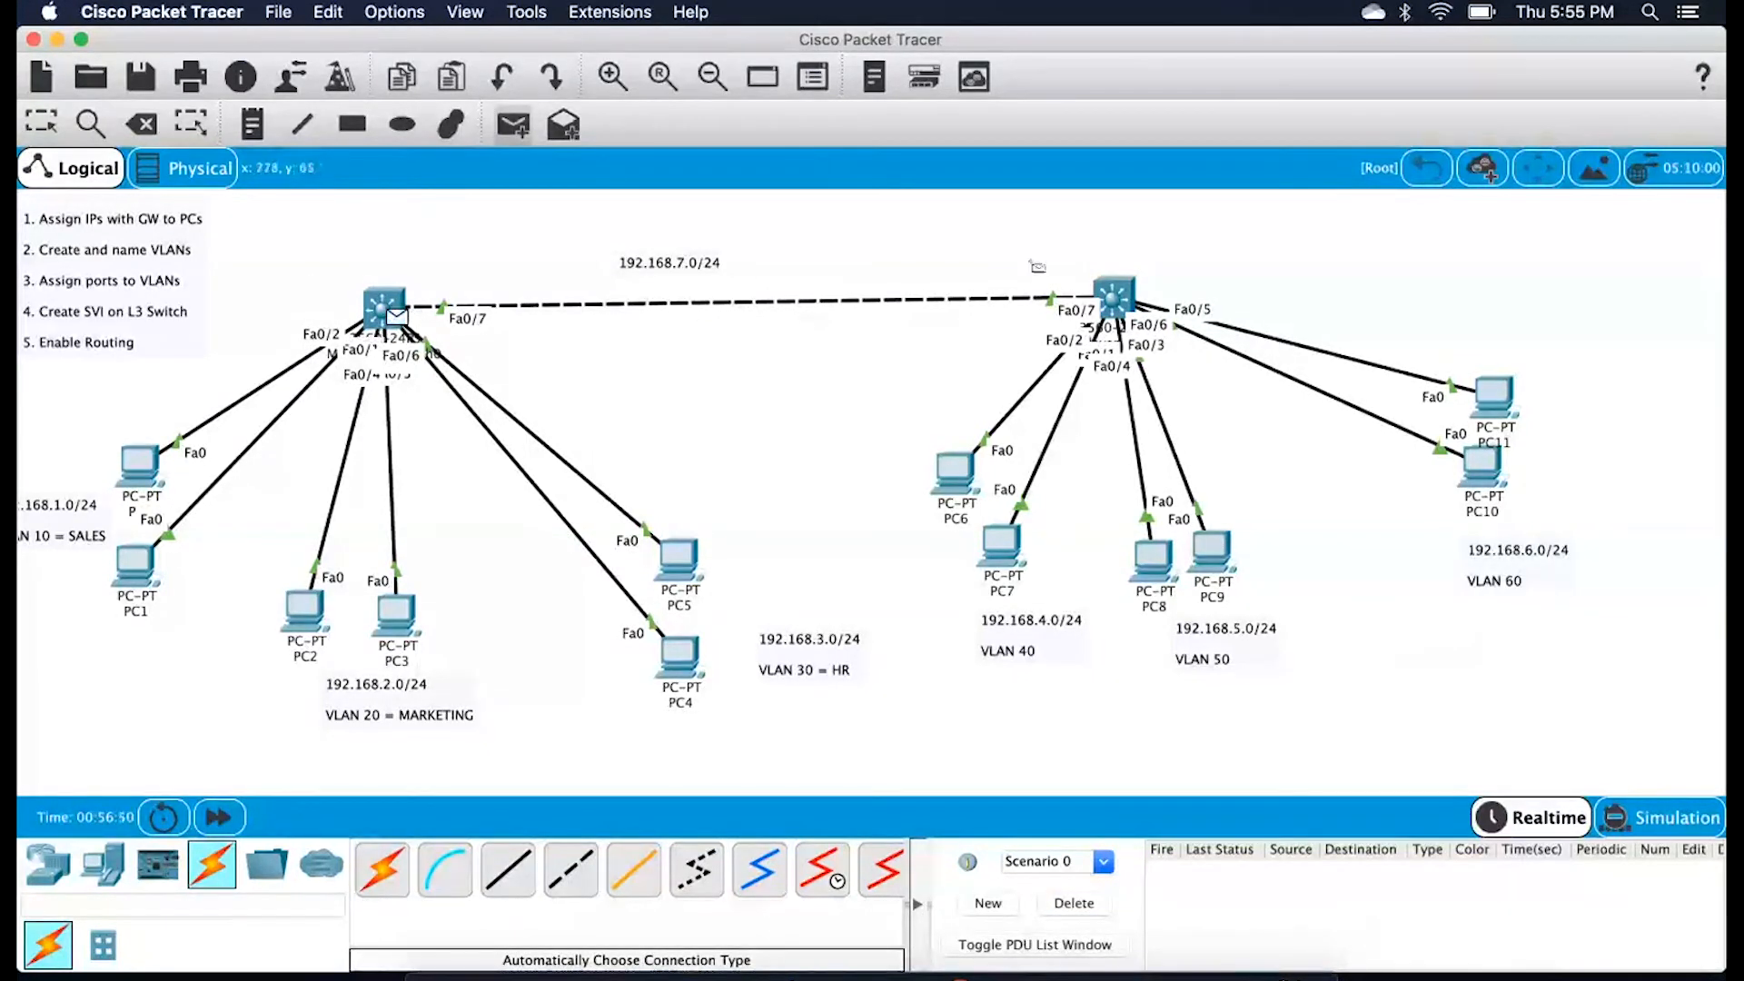
{"action": "left_click", "coordinate": [1114, 296]}
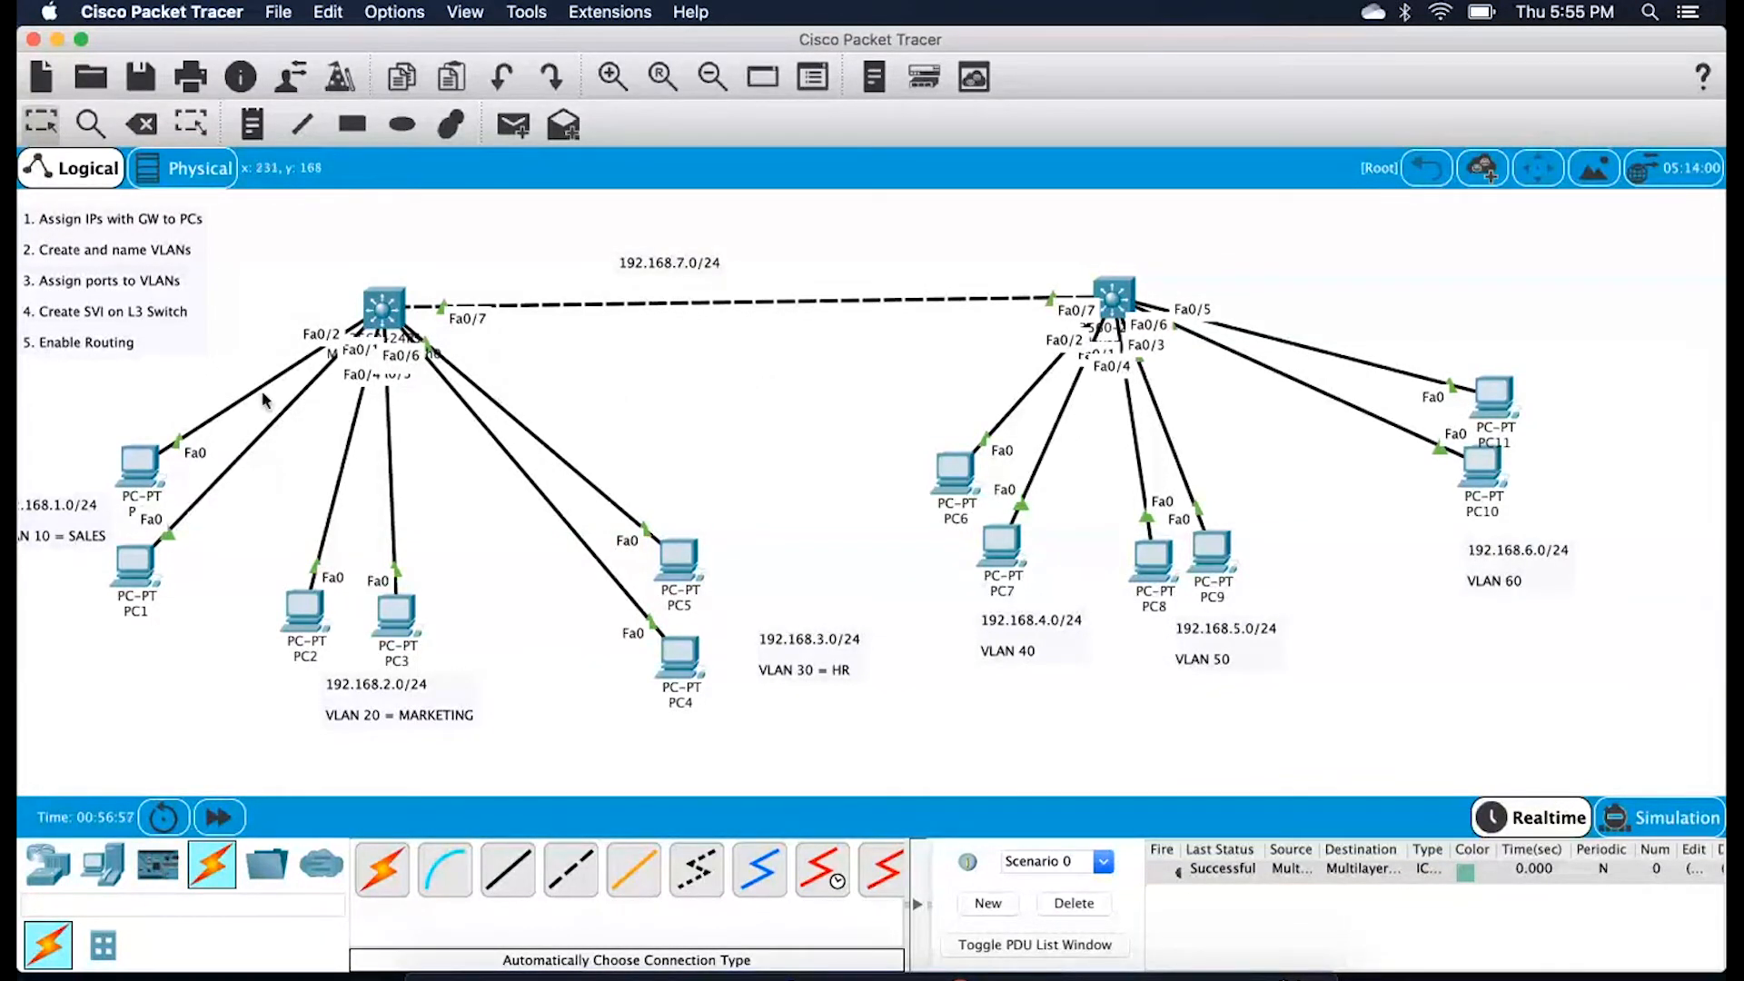
{"action": "left_click_drag", "start_coordinate": [66, 412], "coordinate": [805, 717]}
{"action": "left_click_drag", "start_coordinate": [856, 410], "coordinate": [1476, 556]}
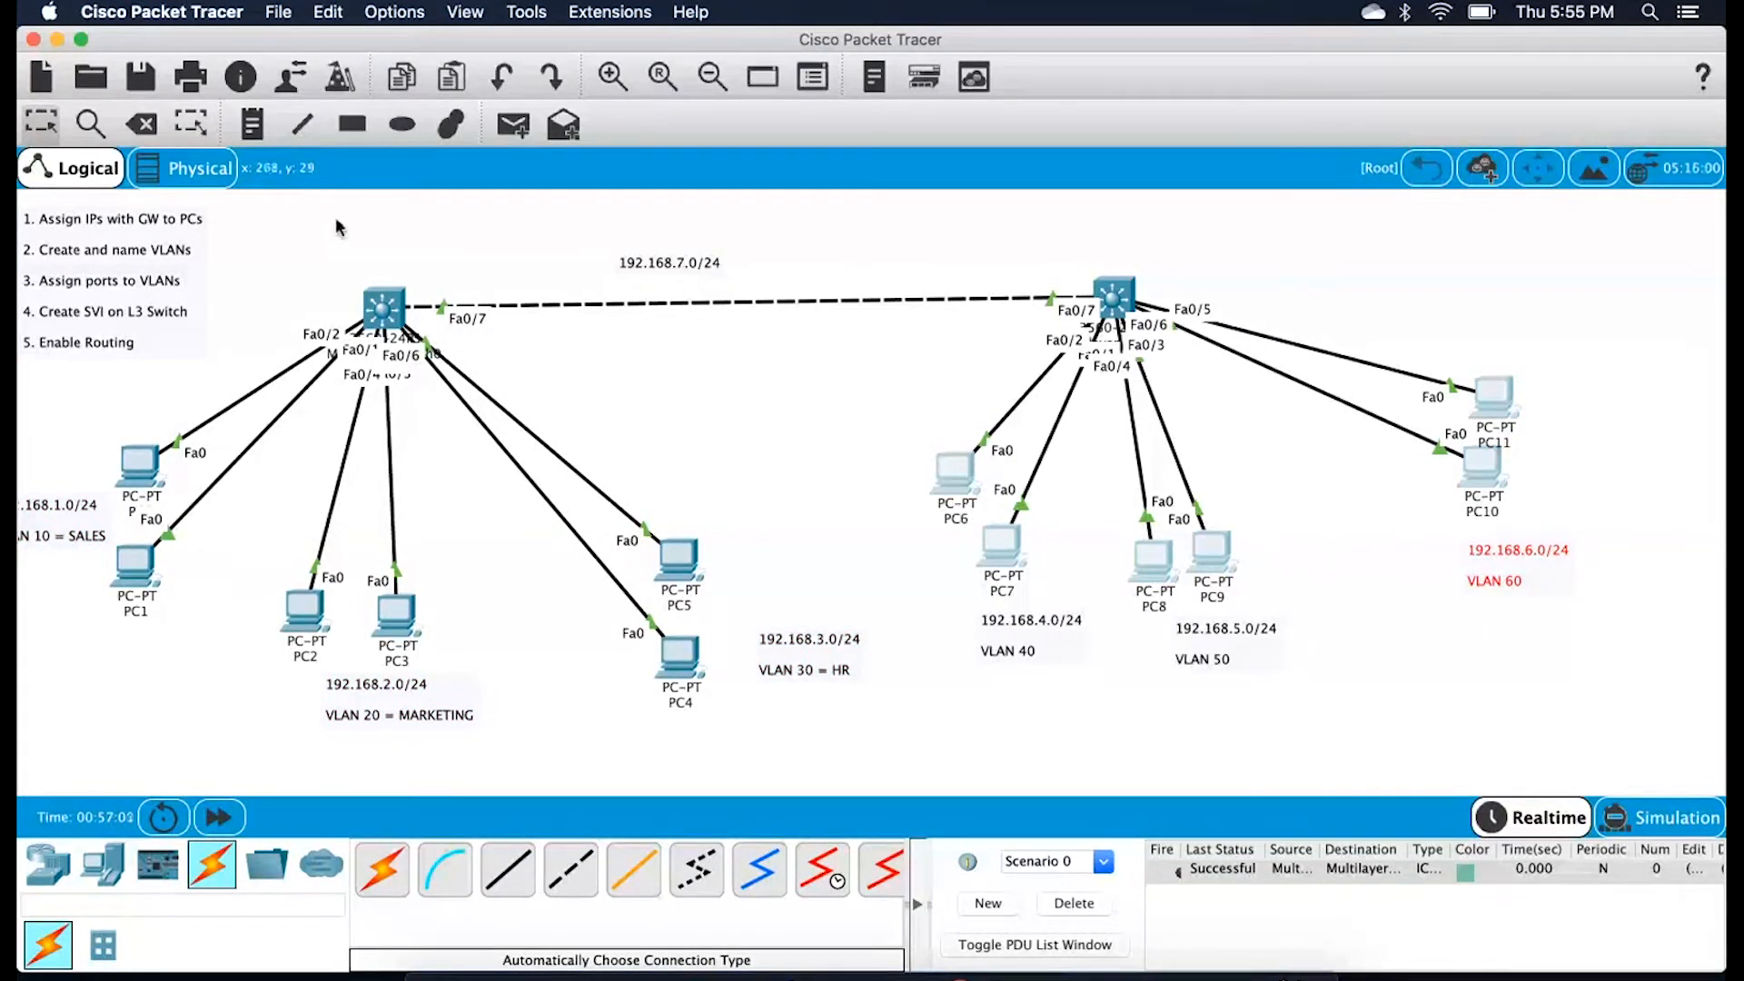
{"action": "left_click_drag", "start_coordinate": [304, 229], "coordinate": [972, 322]}
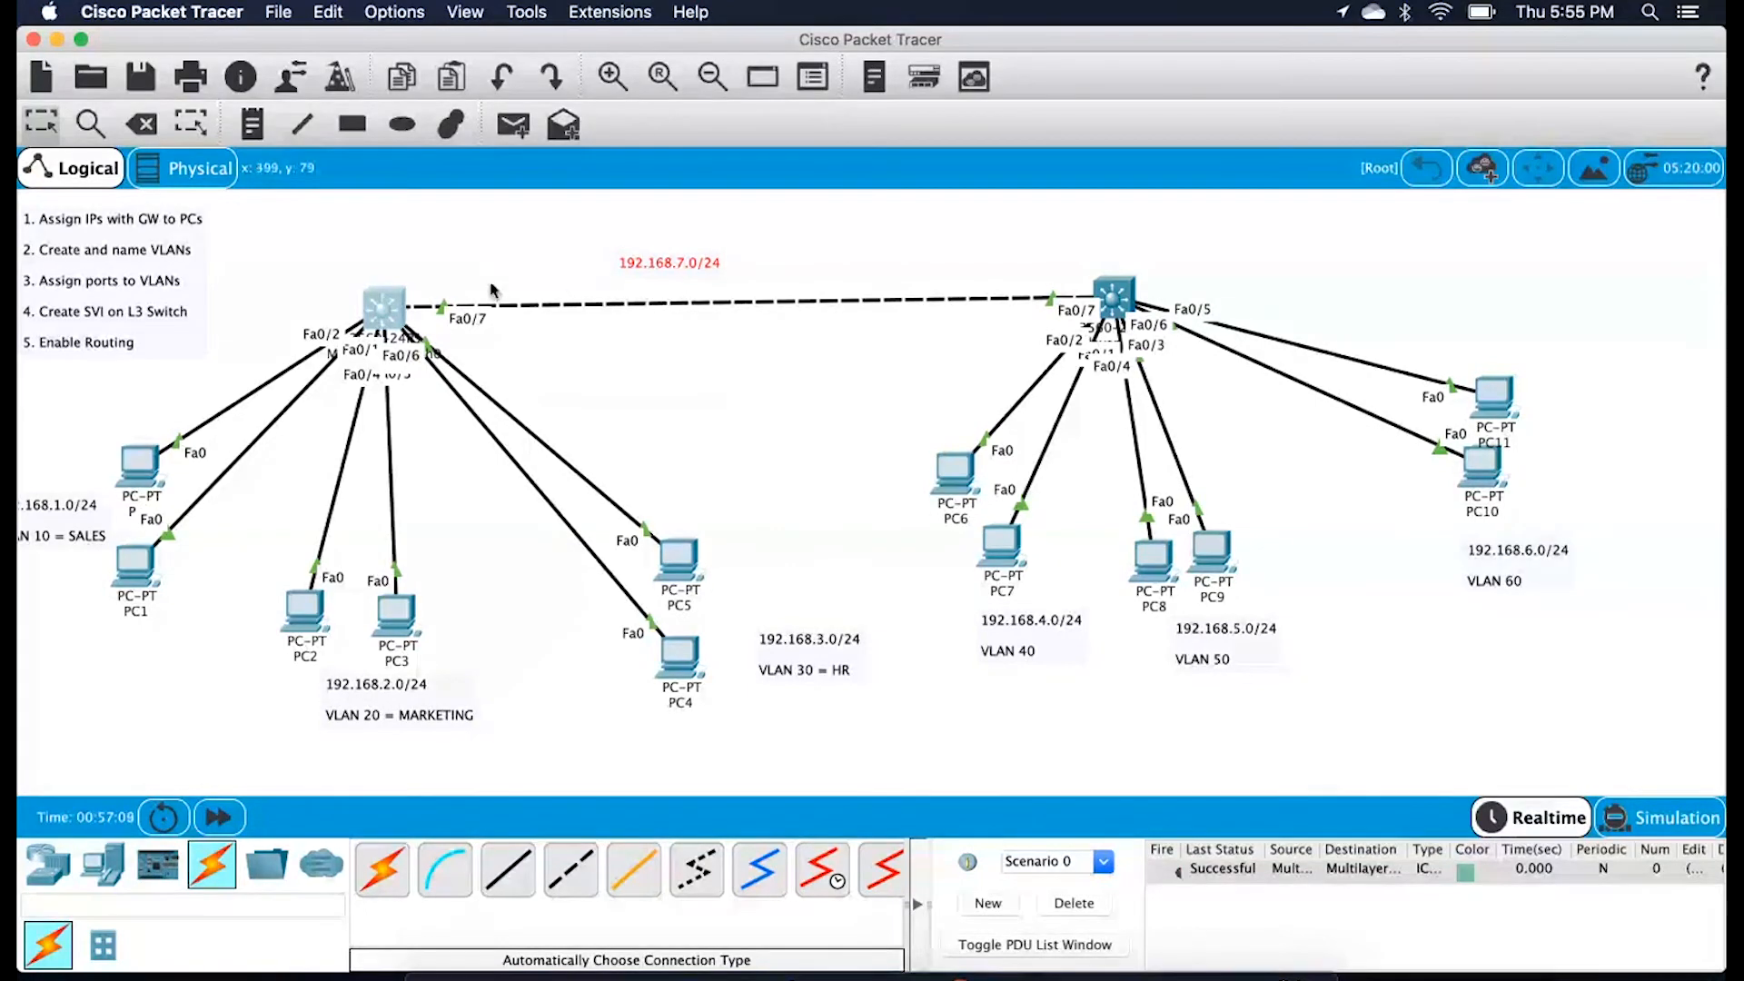
Display the IP routing table on Multilayer Switch0 from configuration mode and examine its connected networks
{"action": "left_click", "coordinate": [389, 304]}
{"action": "key", "text": "Return"}
{"action": "key", "text": "Return"}
{"action": "type", "text": "do show ip route"}
{"action": "key", "text": "Return"}
{"action": "left_click_drag", "start_coordinate": [623, 570], "coordinate": [785, 676]}
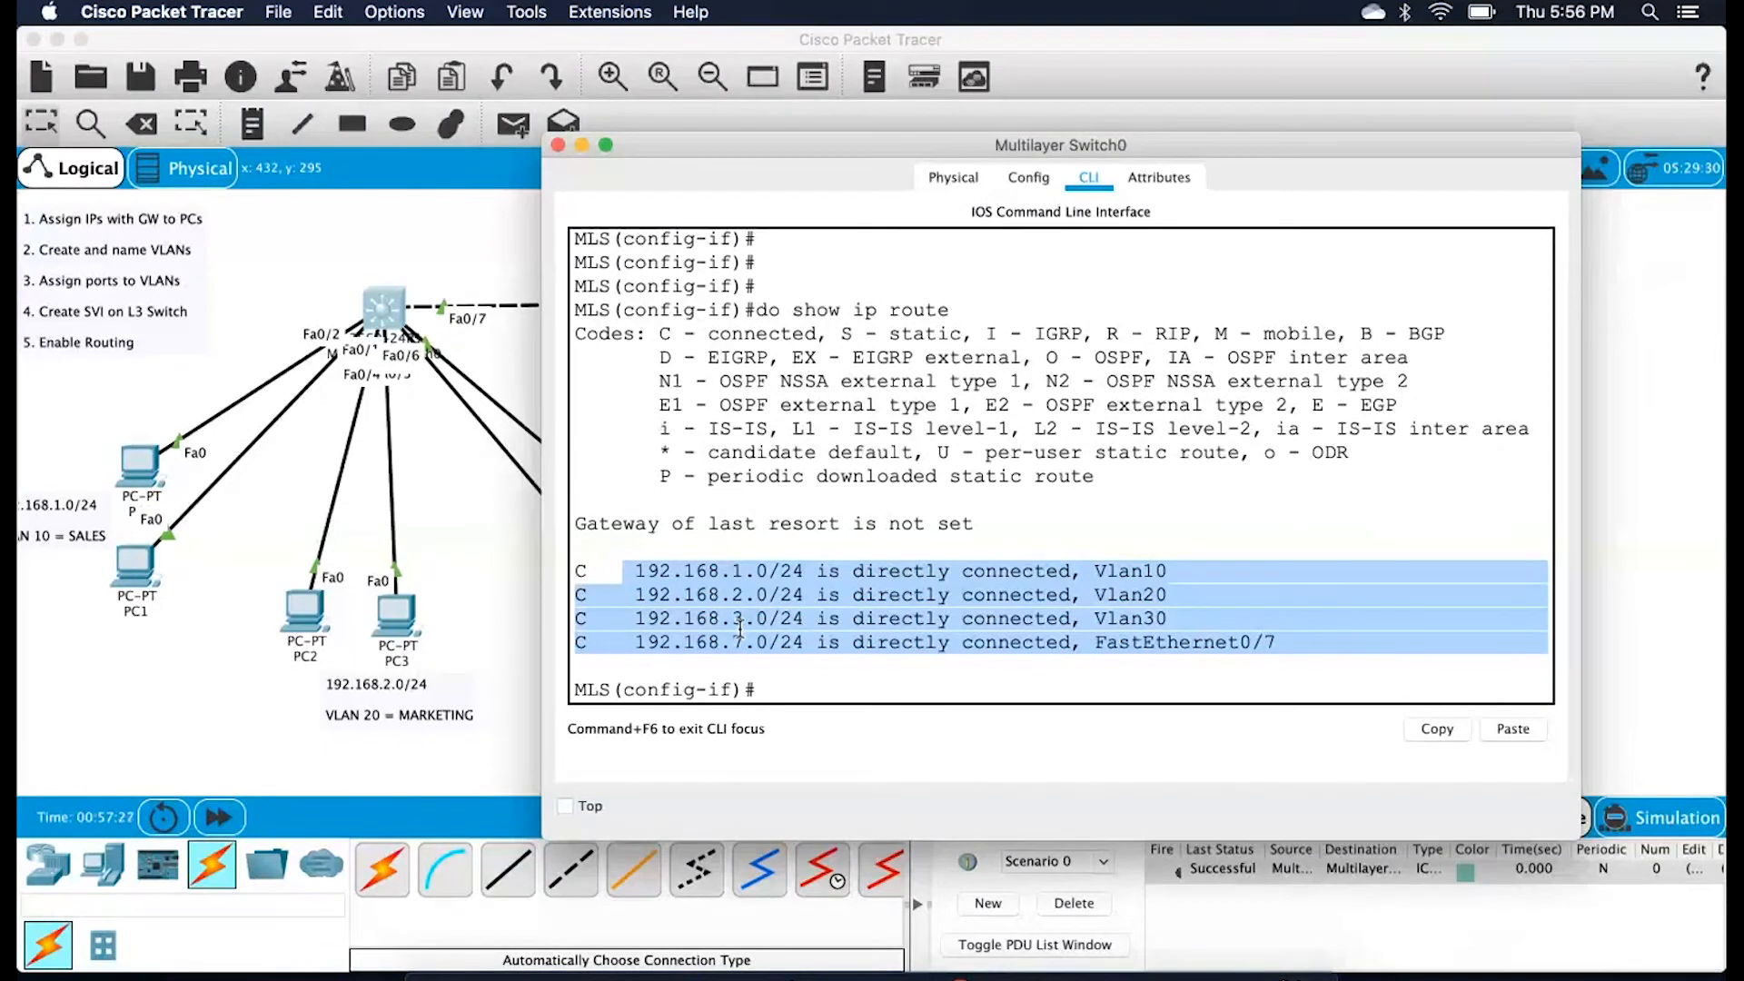
{"action": "left_click", "coordinate": [852, 669]}
Enable RIP routing on Multilayer Switch0 and set it to version 2
{"action": "key", "text": "Return"}
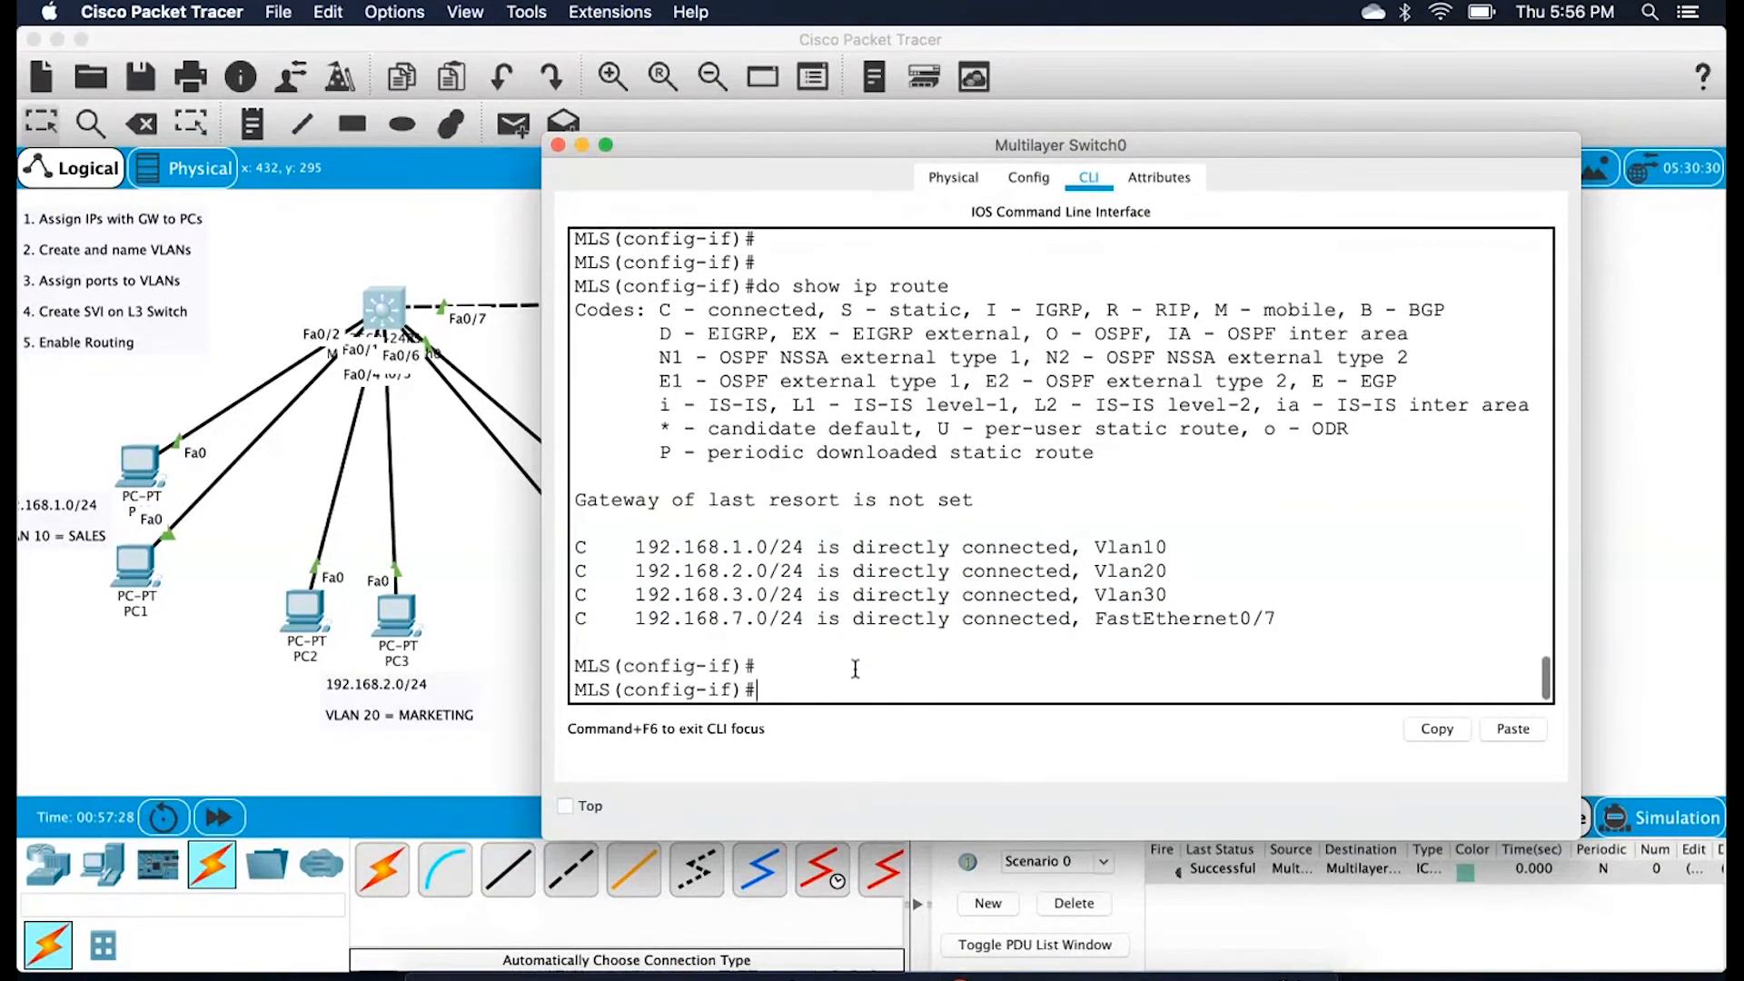
{"action": "type", "text": "router rip"}
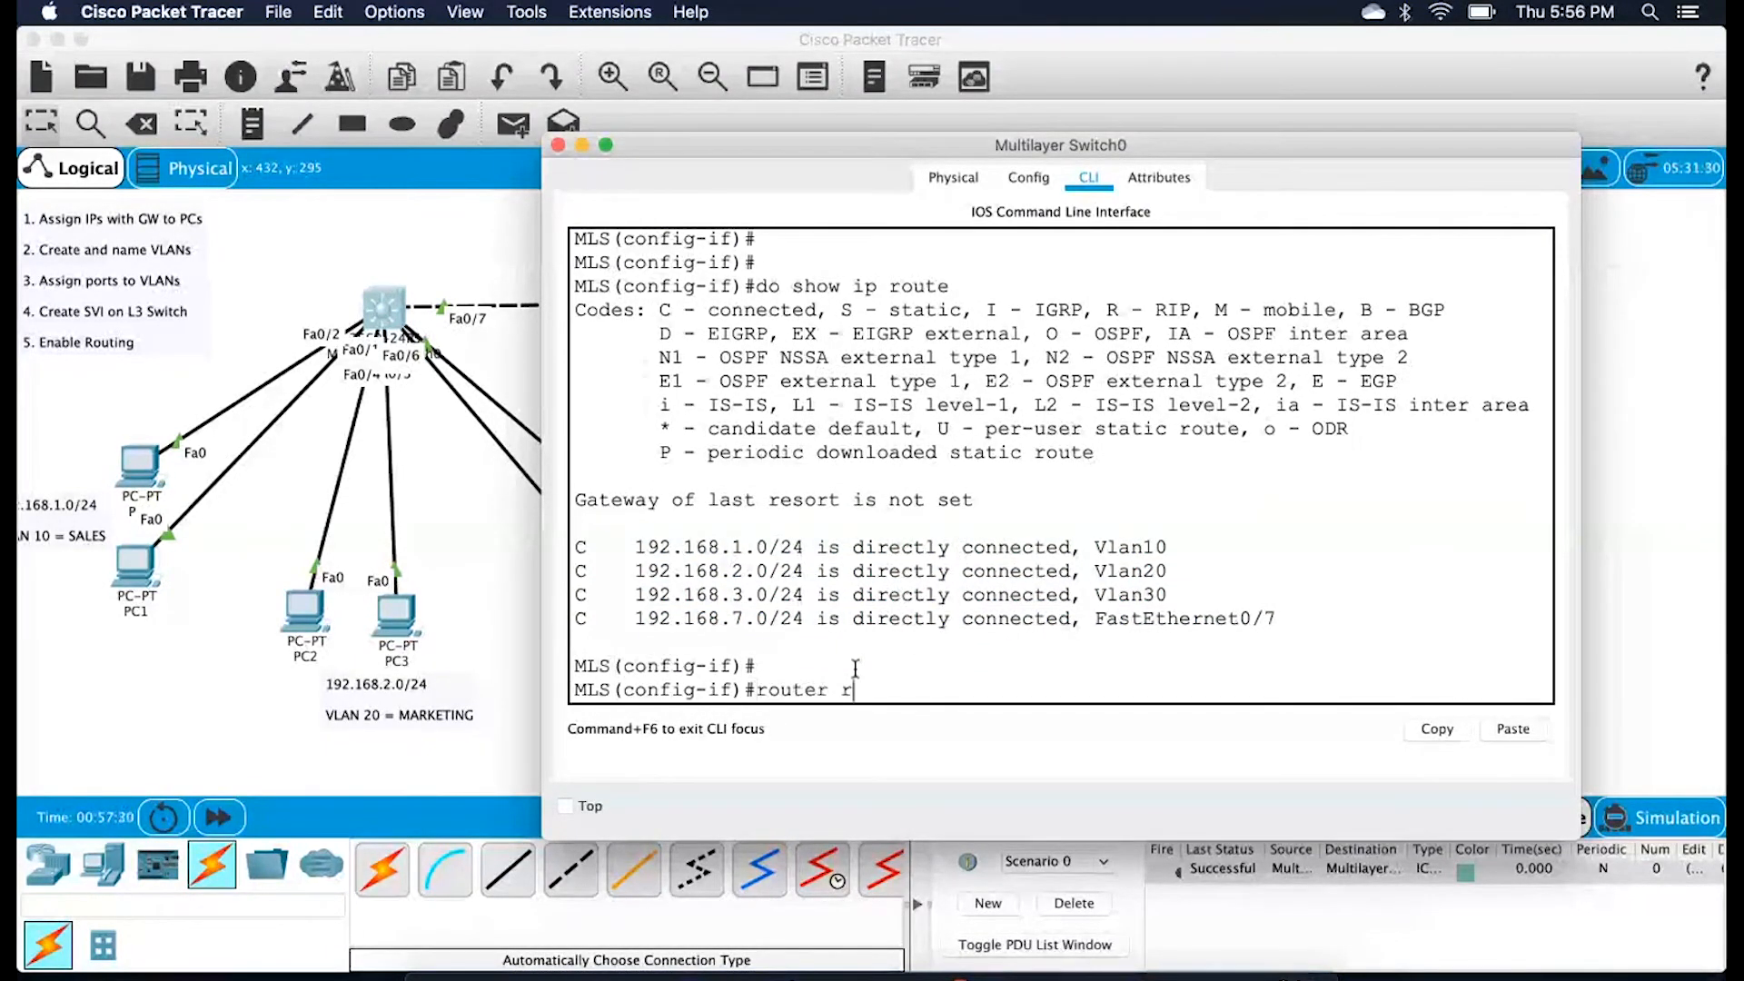
{"action": "key", "text": "Return"}
{"action": "type", "text": "version 2"}
{"action": "key", "text": "Return"}
Add networks 192.168.1.0 and 192.168.2.0 to the RIP configuration of Multilayer Switch0
{"action": "type", "text": "netwr"}
{"action": "key", "text": "BackSpace"}
{"action": "type", "text": "ork 192.168.1.0"}
{"action": "key", "text": "Return"}
{"action": "key", "text": "Up"}
{"action": "key", "text": "Up"}
{"action": "key", "text": "Down"}
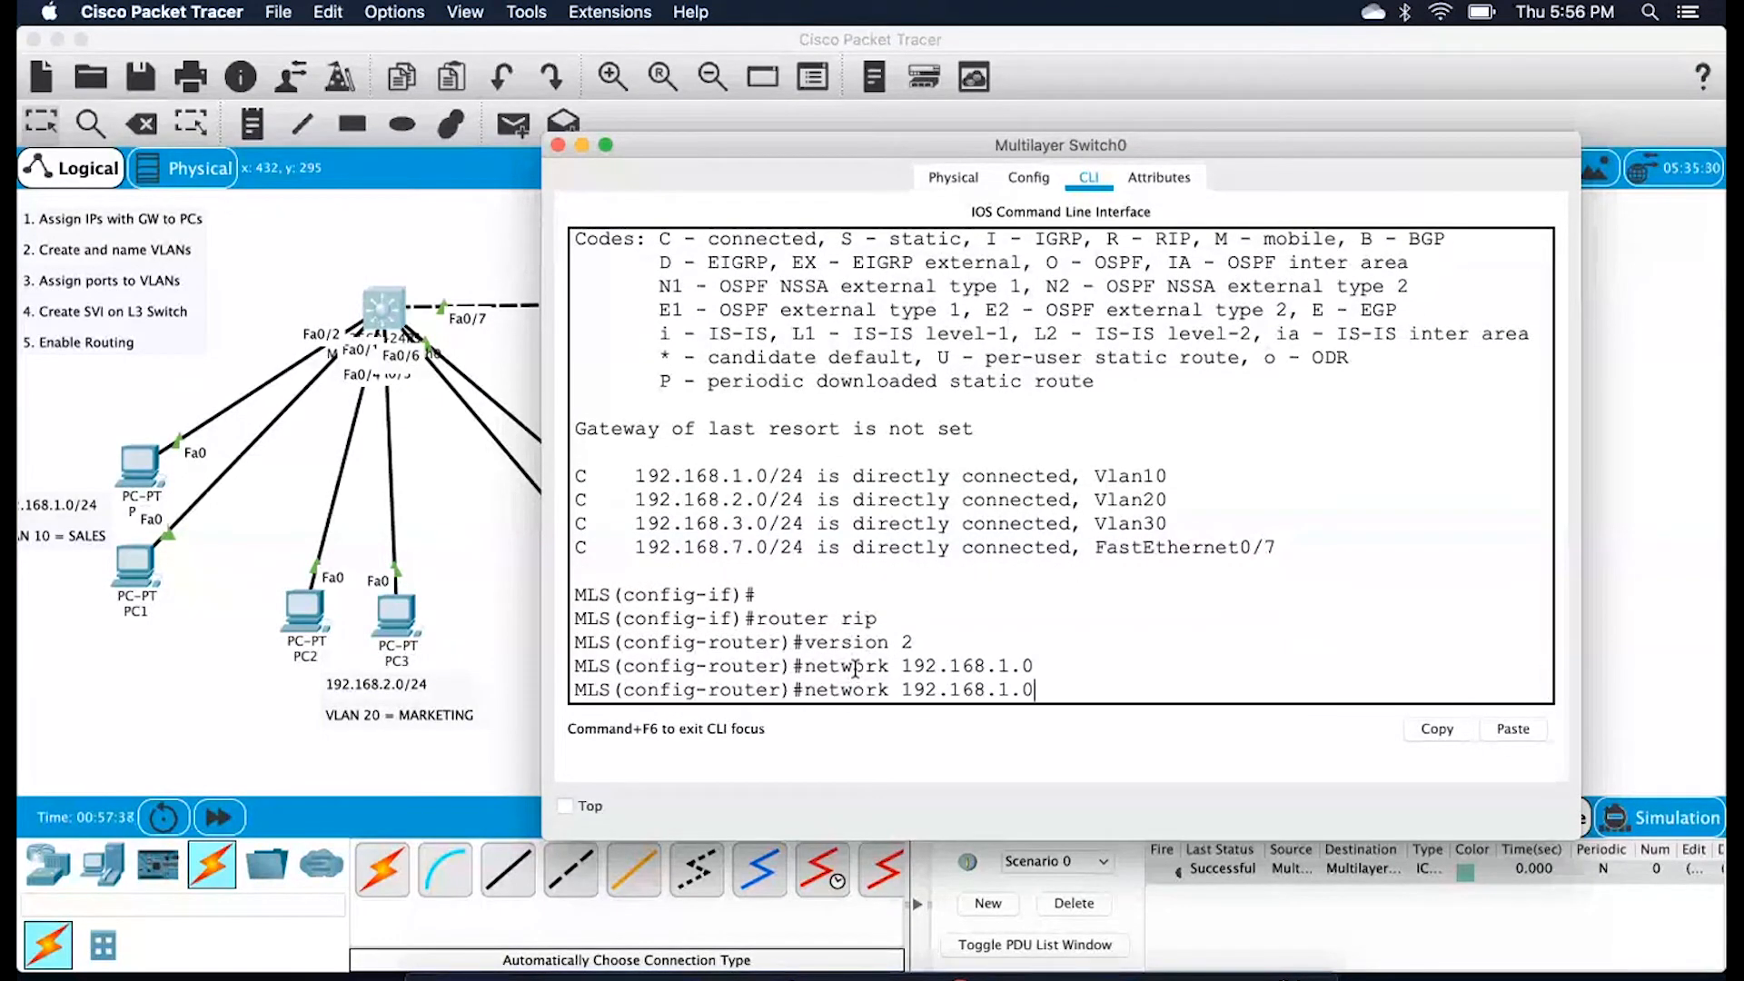
{"action": "key", "text": "Left"}
{"action": "key", "text": "Left"}
{"action": "key", "text": "BackSpace"}
{"action": "type", "text": "2"}
{"action": "key", "text": "Return"}
Add networks 192.168.3.0 and 192.168.7.0 to the RIP configuration of Multilayer Switch0
{"action": "key", "text": "Up"}
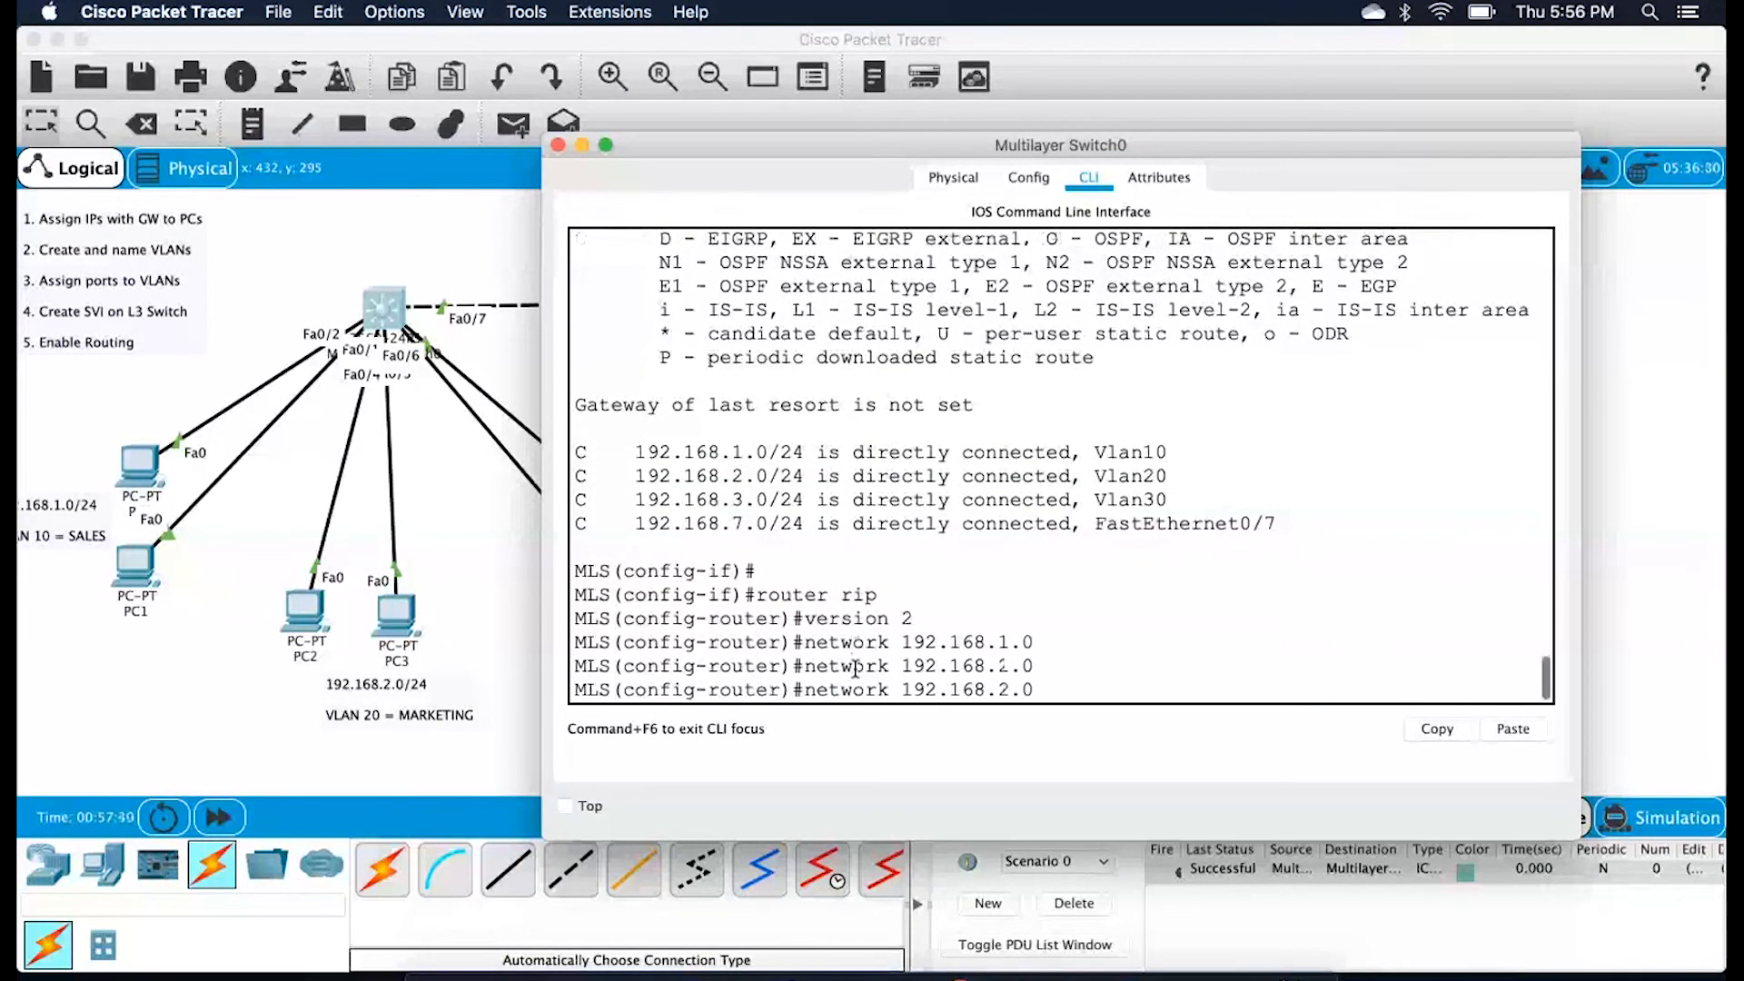
{"action": "key", "text": "Left"}
{"action": "key", "text": "Left"}
{"action": "key", "text": "BackSpace"}
{"action": "type", "text": "3"}
{"action": "key", "text": "Return"}
{"action": "key", "text": "Up"}
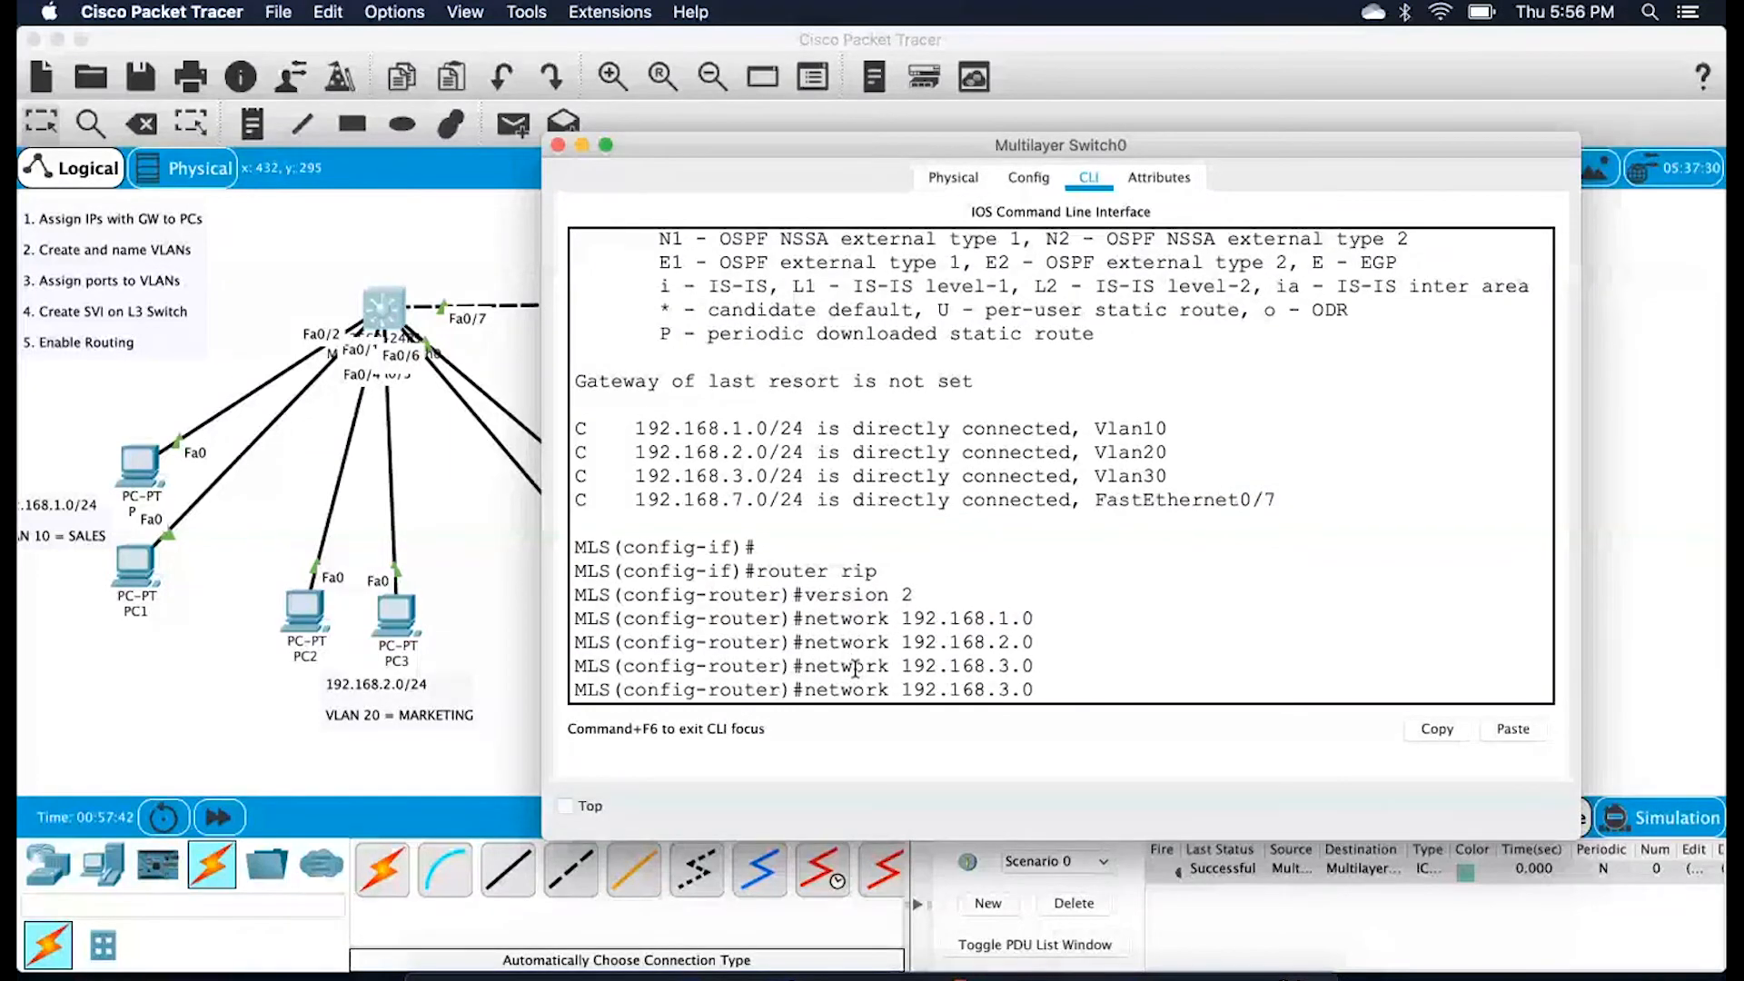
{"action": "key", "text": "Return"}
{"action": "key", "text": "Return"}
{"action": "key", "text": "Return"}
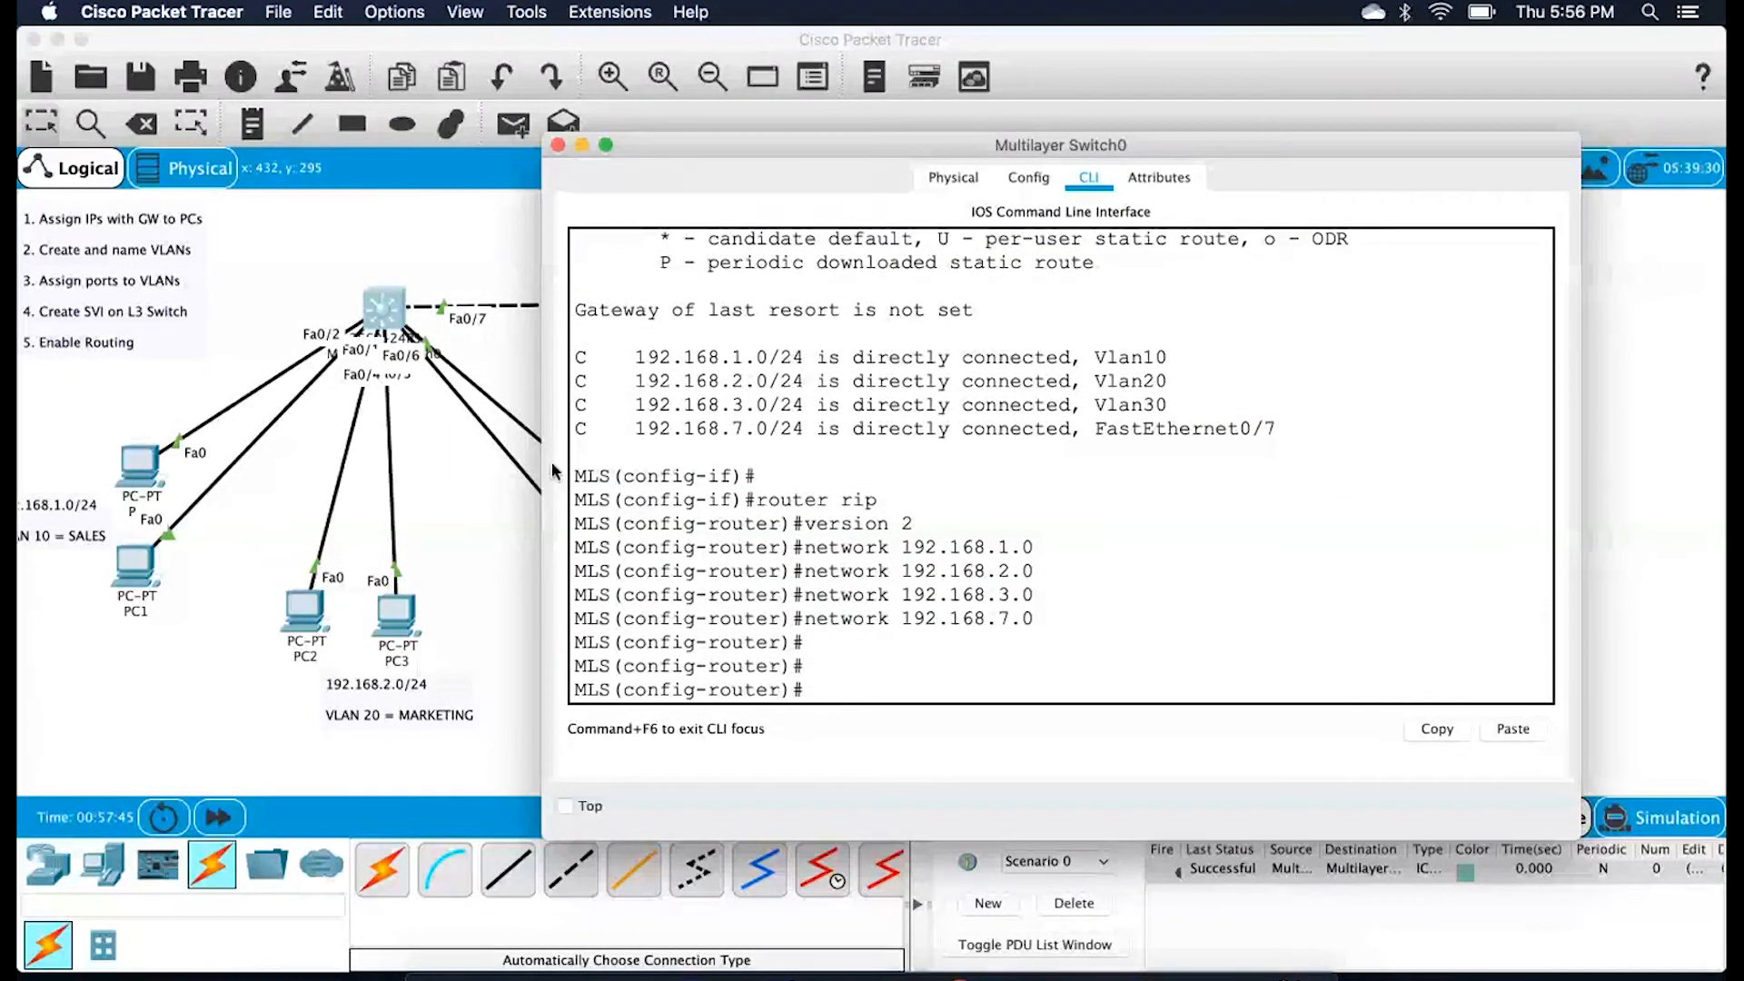
Open the command line of Multilayer Switch1 and display its IP routing table to check the connected networks
{"action": "left_click", "coordinate": [452, 285]}
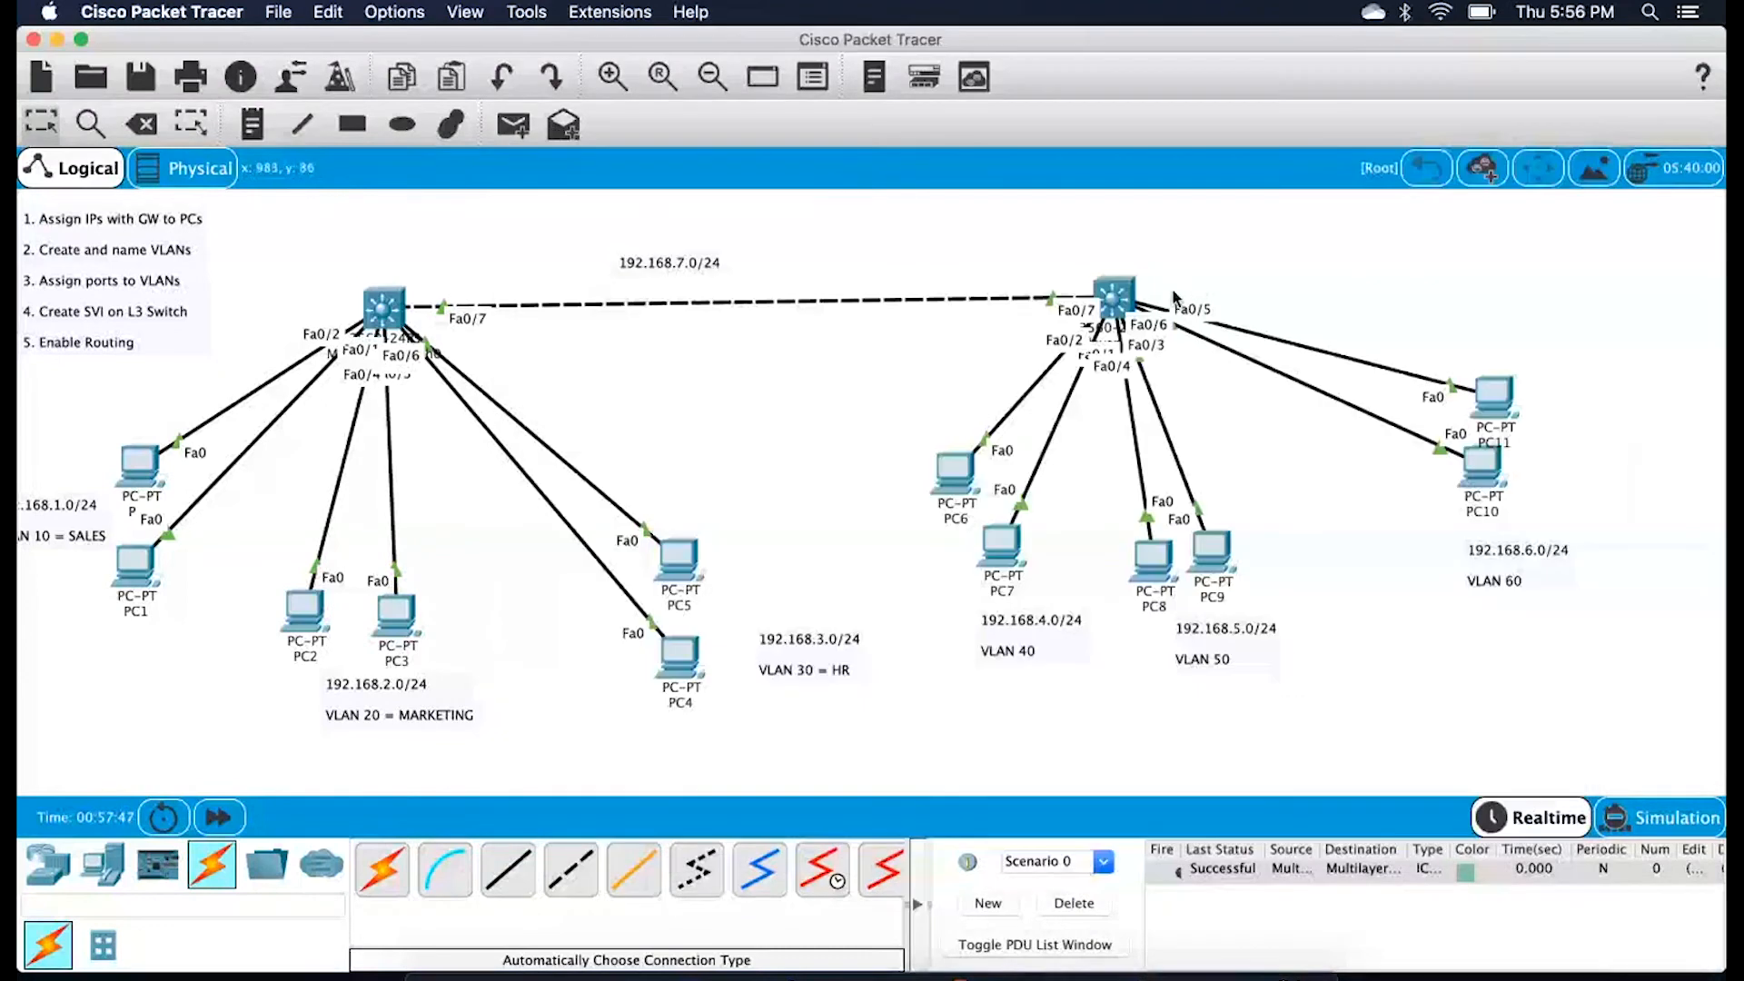
{"action": "left_click", "coordinate": [1115, 300]}
{"action": "key", "text": "Return"}
{"action": "key", "text": "Return"}
{"action": "type", "text": "do shp"}
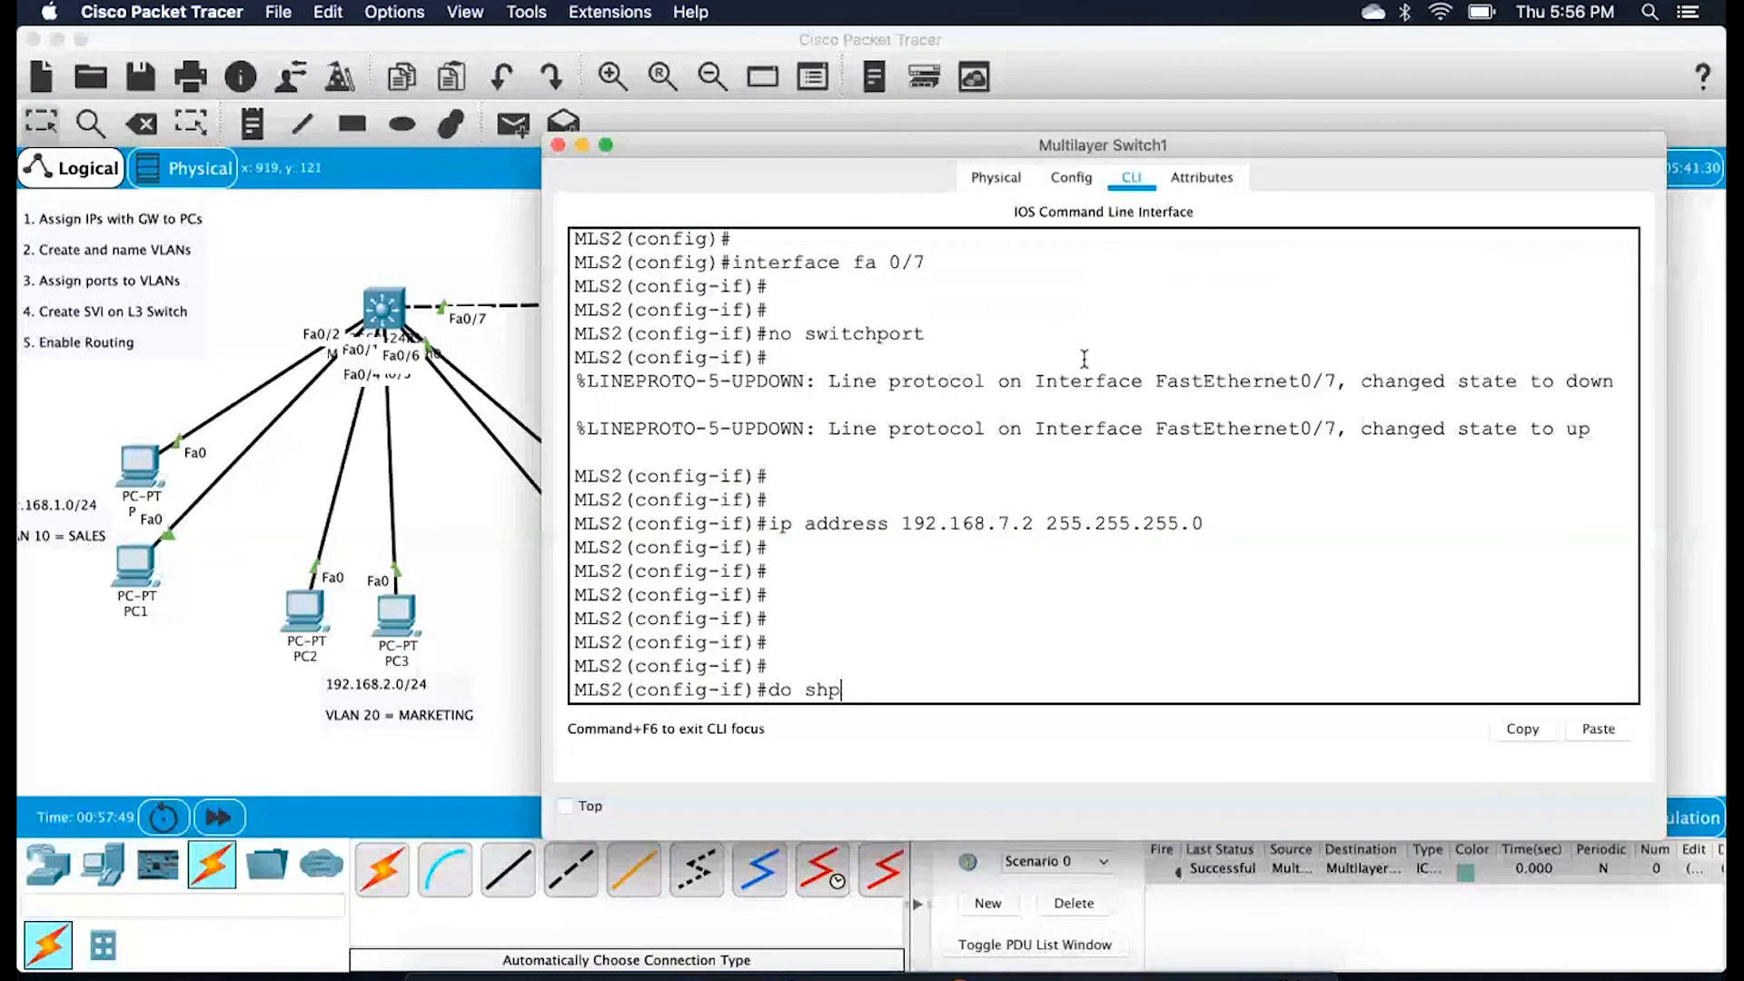
{"action": "key", "text": "BackSpace"}
{"action": "type", "text": "ow ip route"}
{"action": "key", "text": "Return"}
{"action": "key", "text": "Return"}
{"action": "key", "text": "Return"}
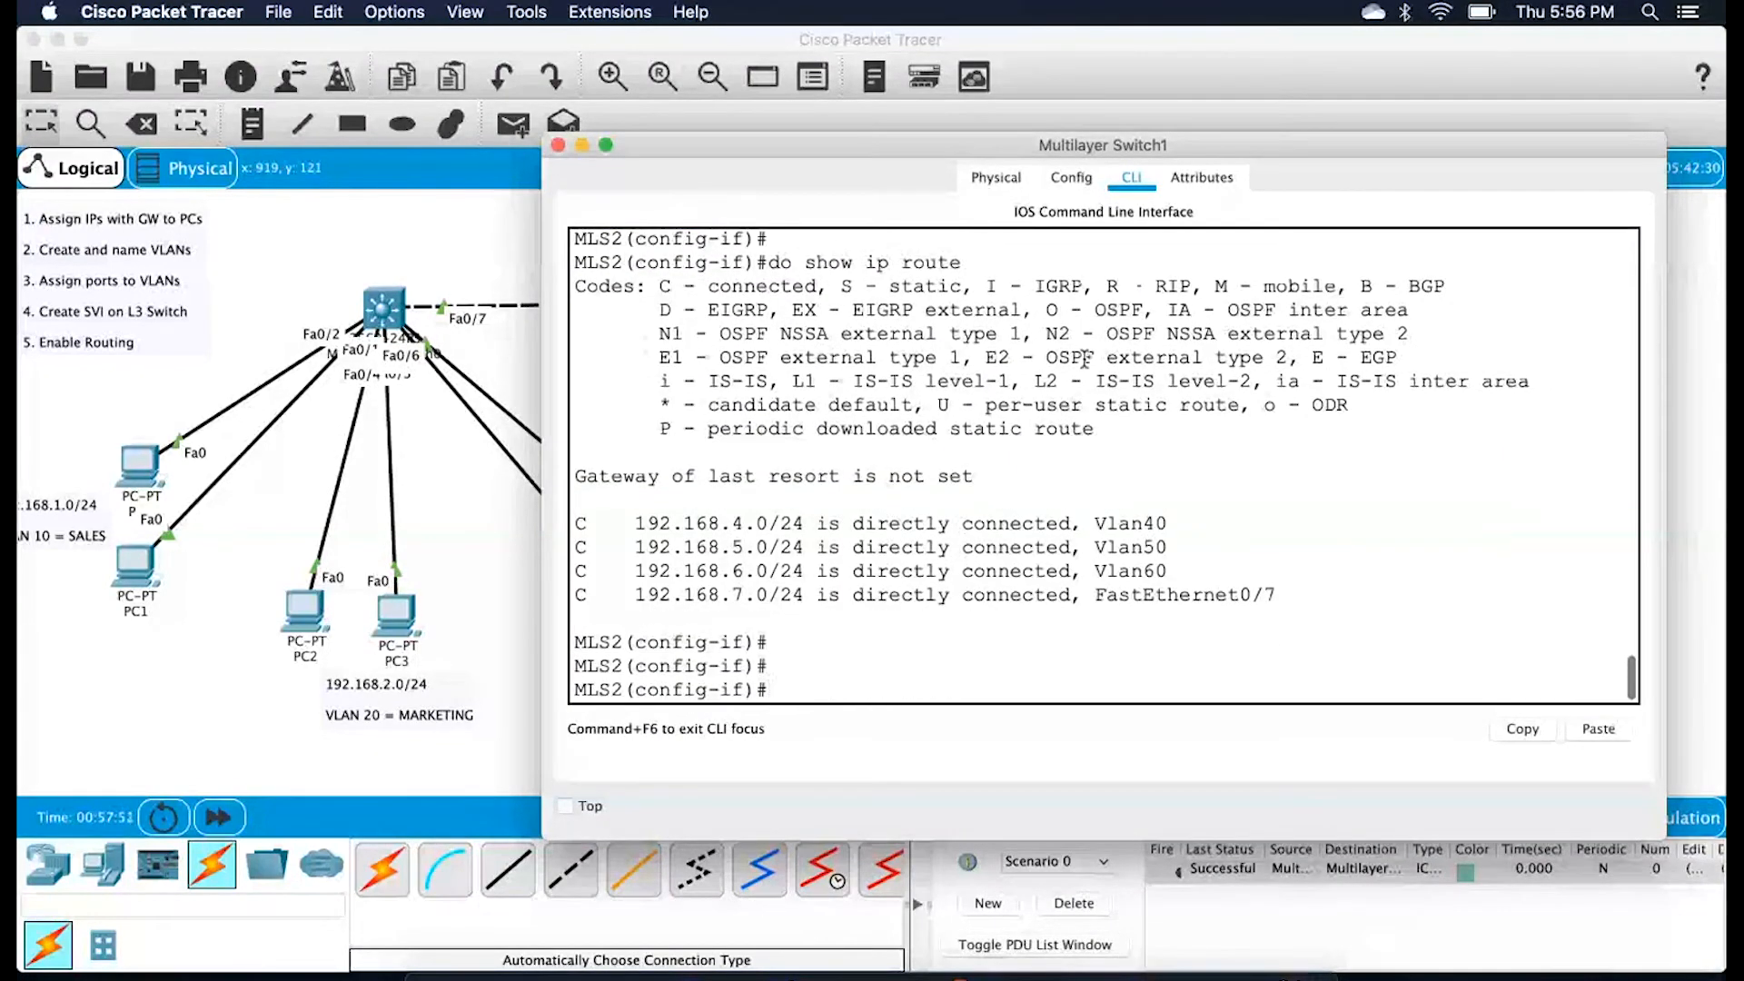
Enable RIP routing on Multilayer Switch1 and set it to version 2
{"action": "type", "text": "router rip"}
{"action": "key", "text": "Return"}
{"action": "type", "text": "version 2"}
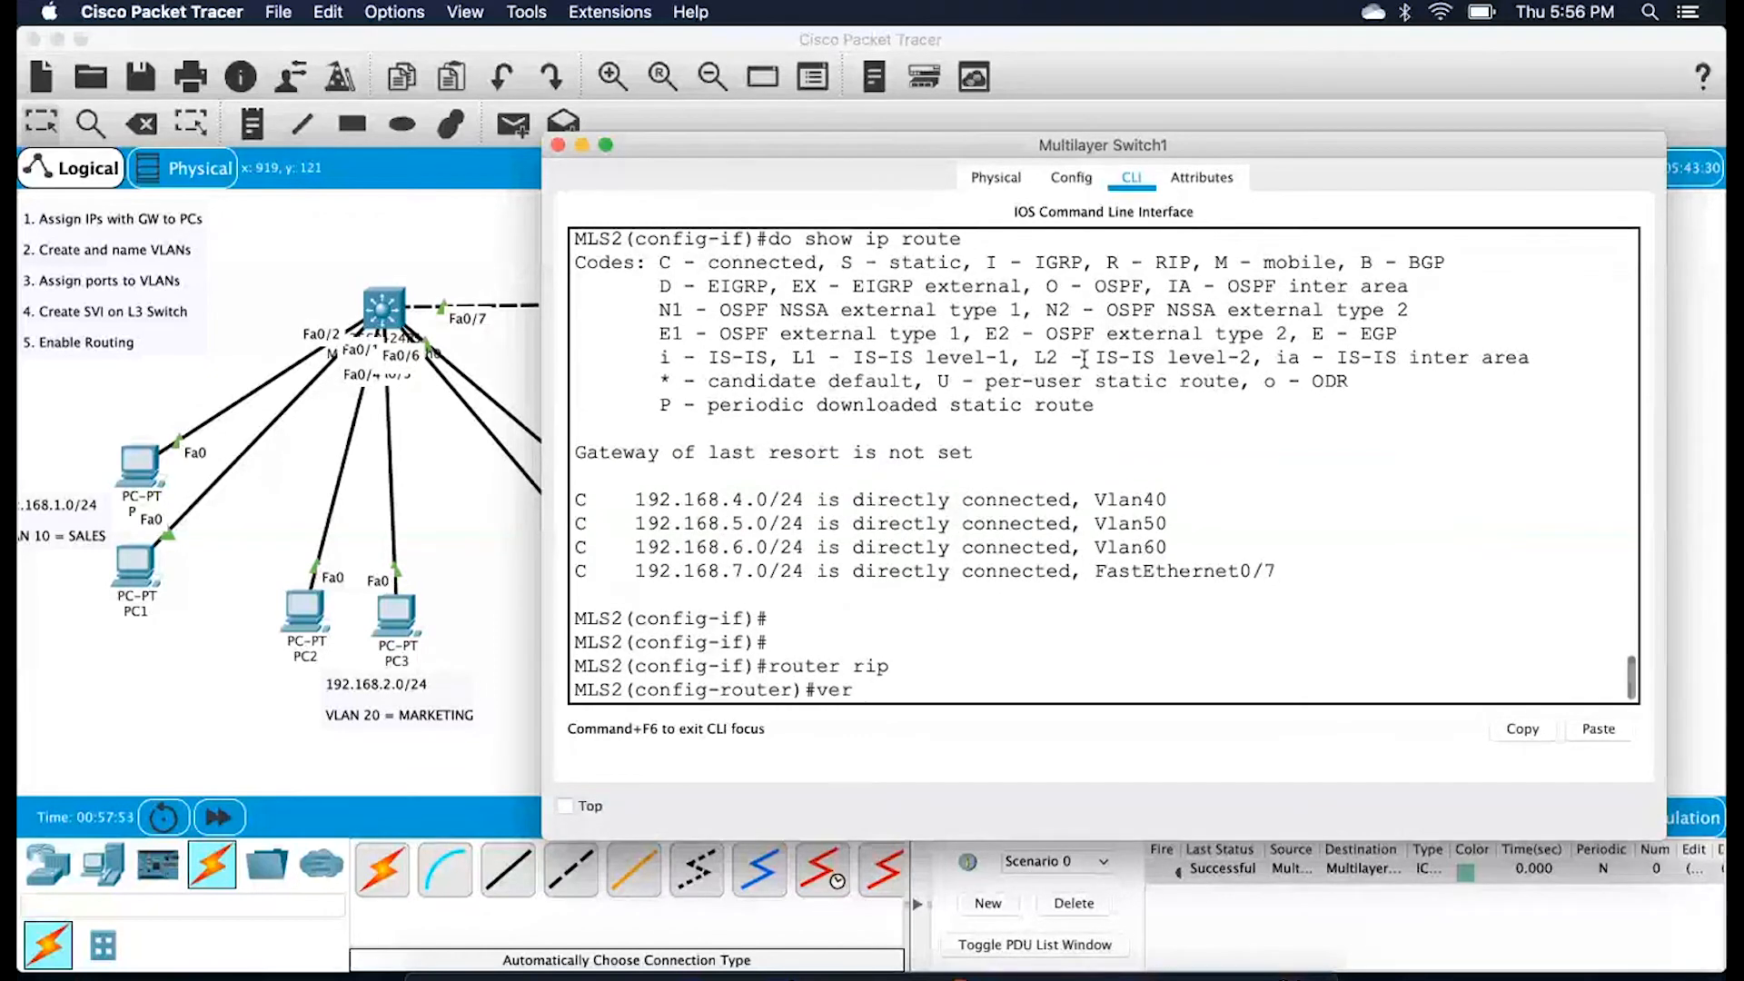
{"action": "key", "text": "Return"}
Add networks 192.168.4.0, 192.168.5.0, 192.168.6.0 and 192.168.7.0 to the RIP configuration of Multilayer Switch1 and leave router configuration mode
{"action": "type", "text": "netwr"}
{"action": "key", "text": "BackSpace"}
{"action": "key", "text": "BackSpace"}
{"action": "type", "text": "work 192.168.4.0"}
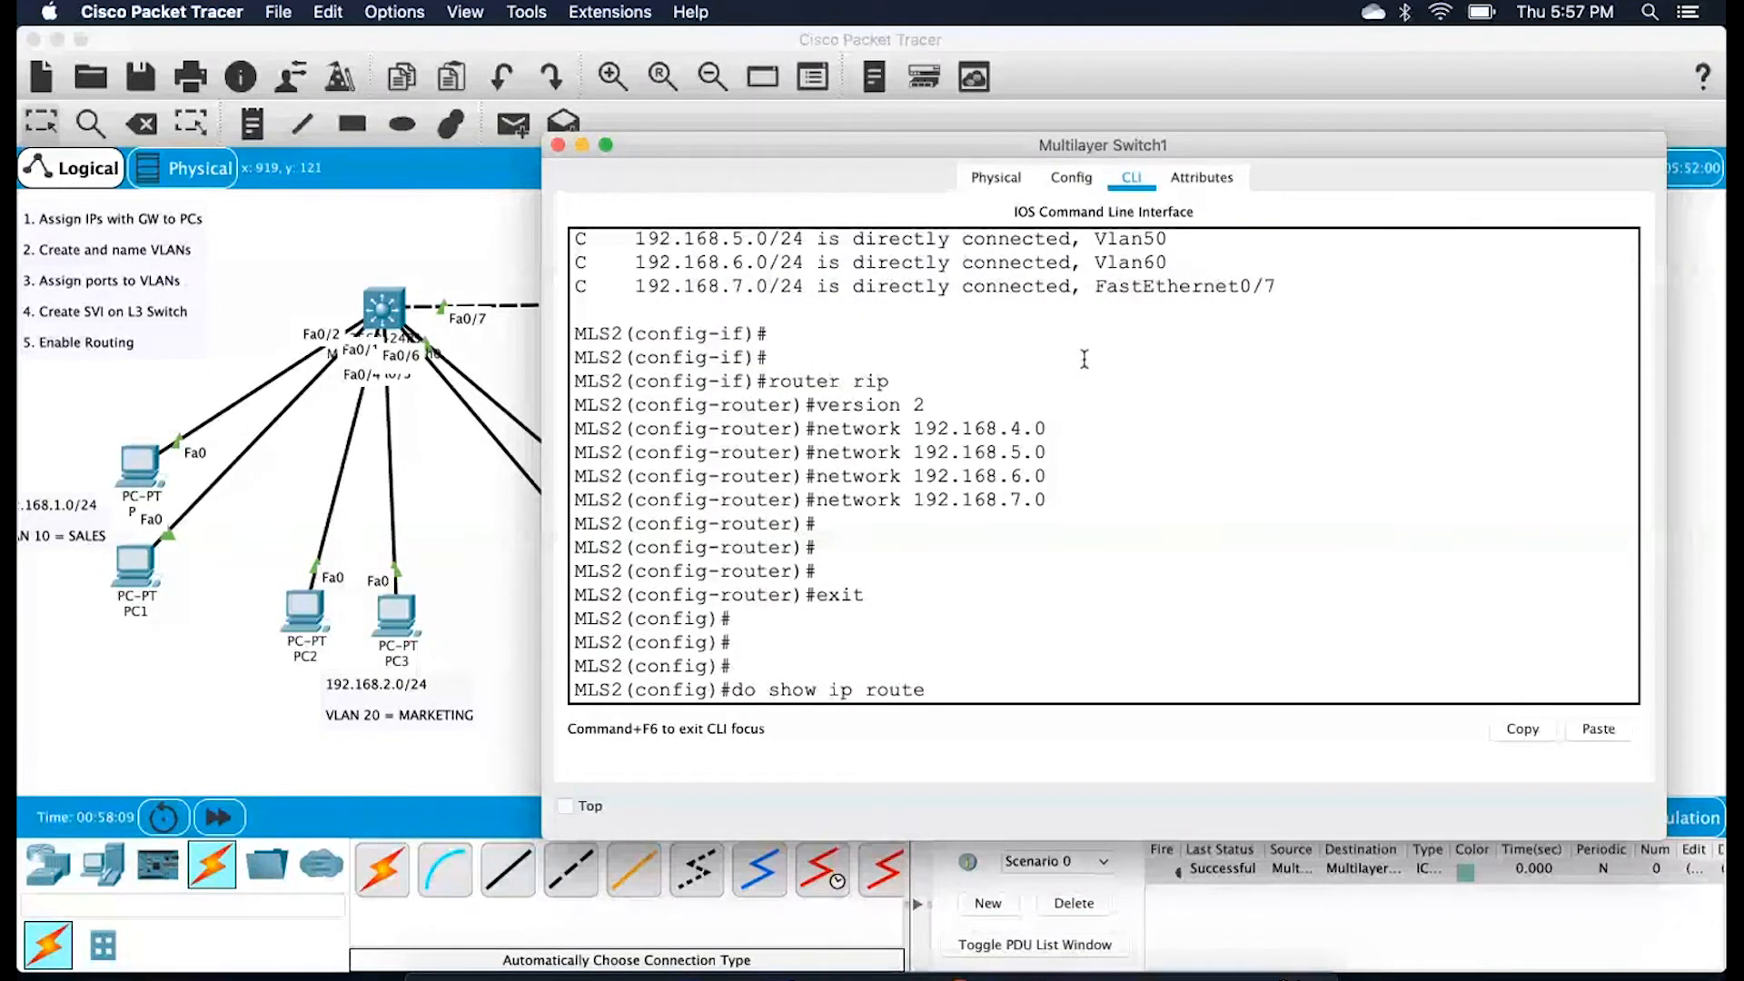
Examine the IP routing table of Multilayer Switch1 for RIP routes and test connectivity with a simple PDU from PC0 to PC6
{"action": "key", "text": "Return"}
{"action": "left_click_drag", "start_coordinate": [574, 500], "coordinate": [908, 664]}
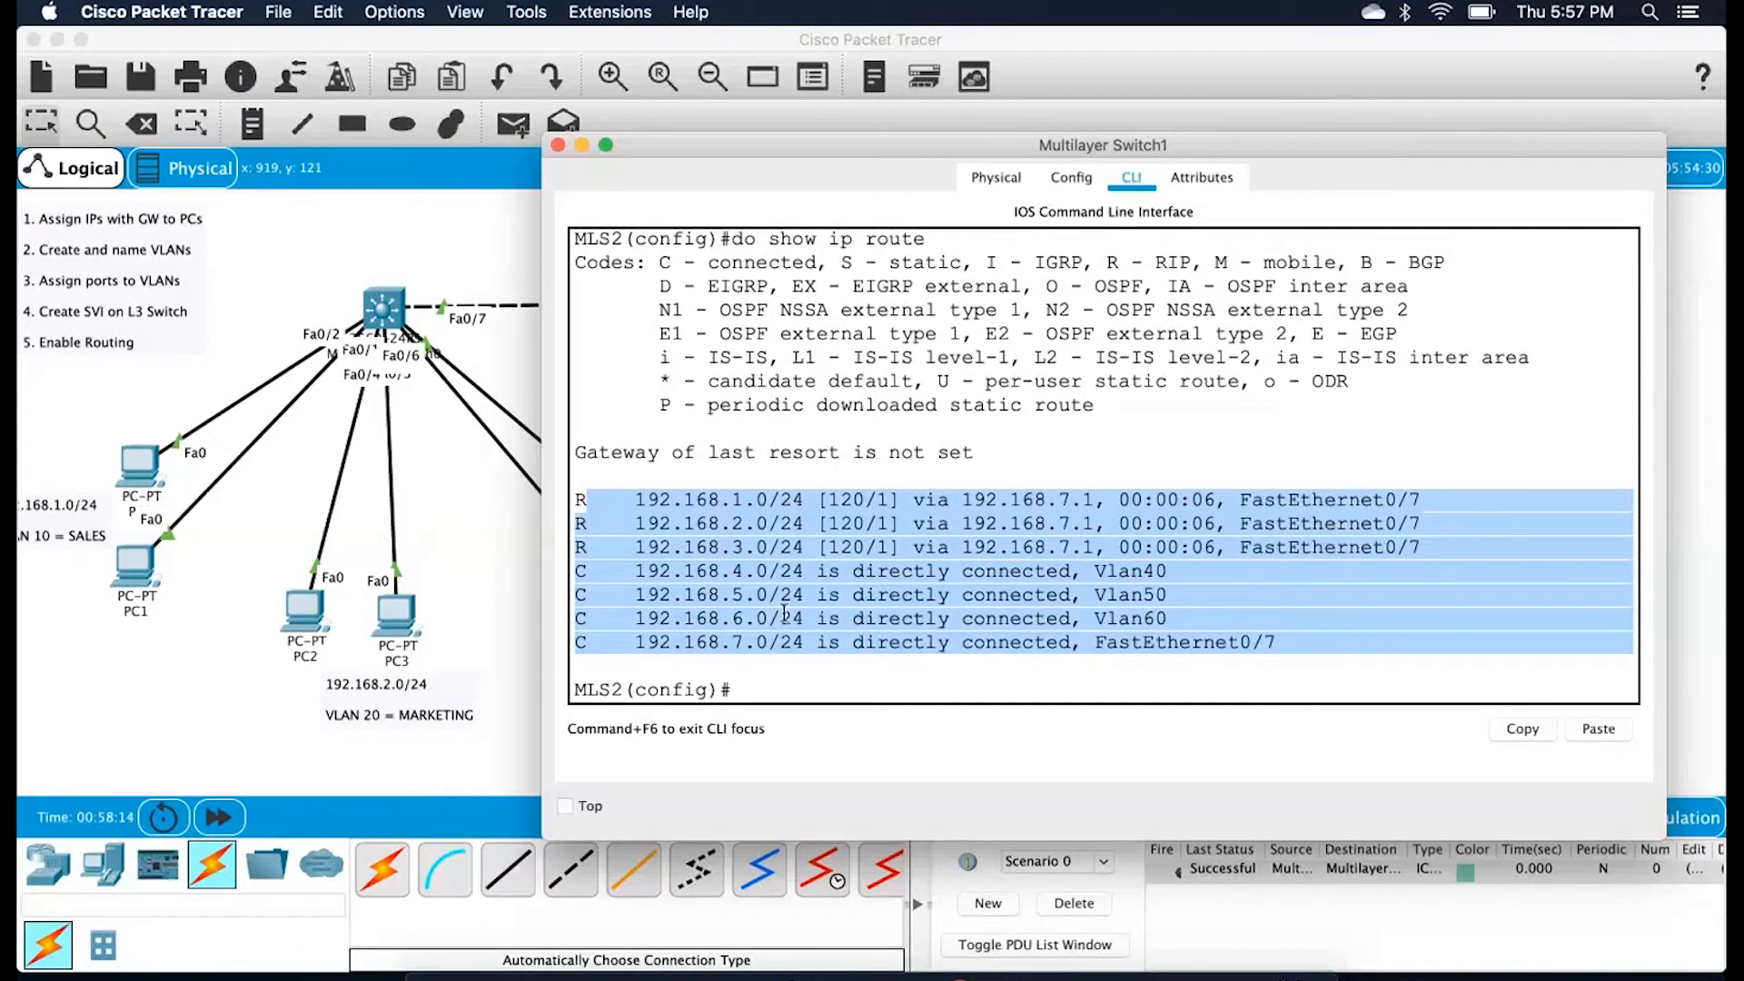
{"action": "left_click", "coordinate": [241, 669]}
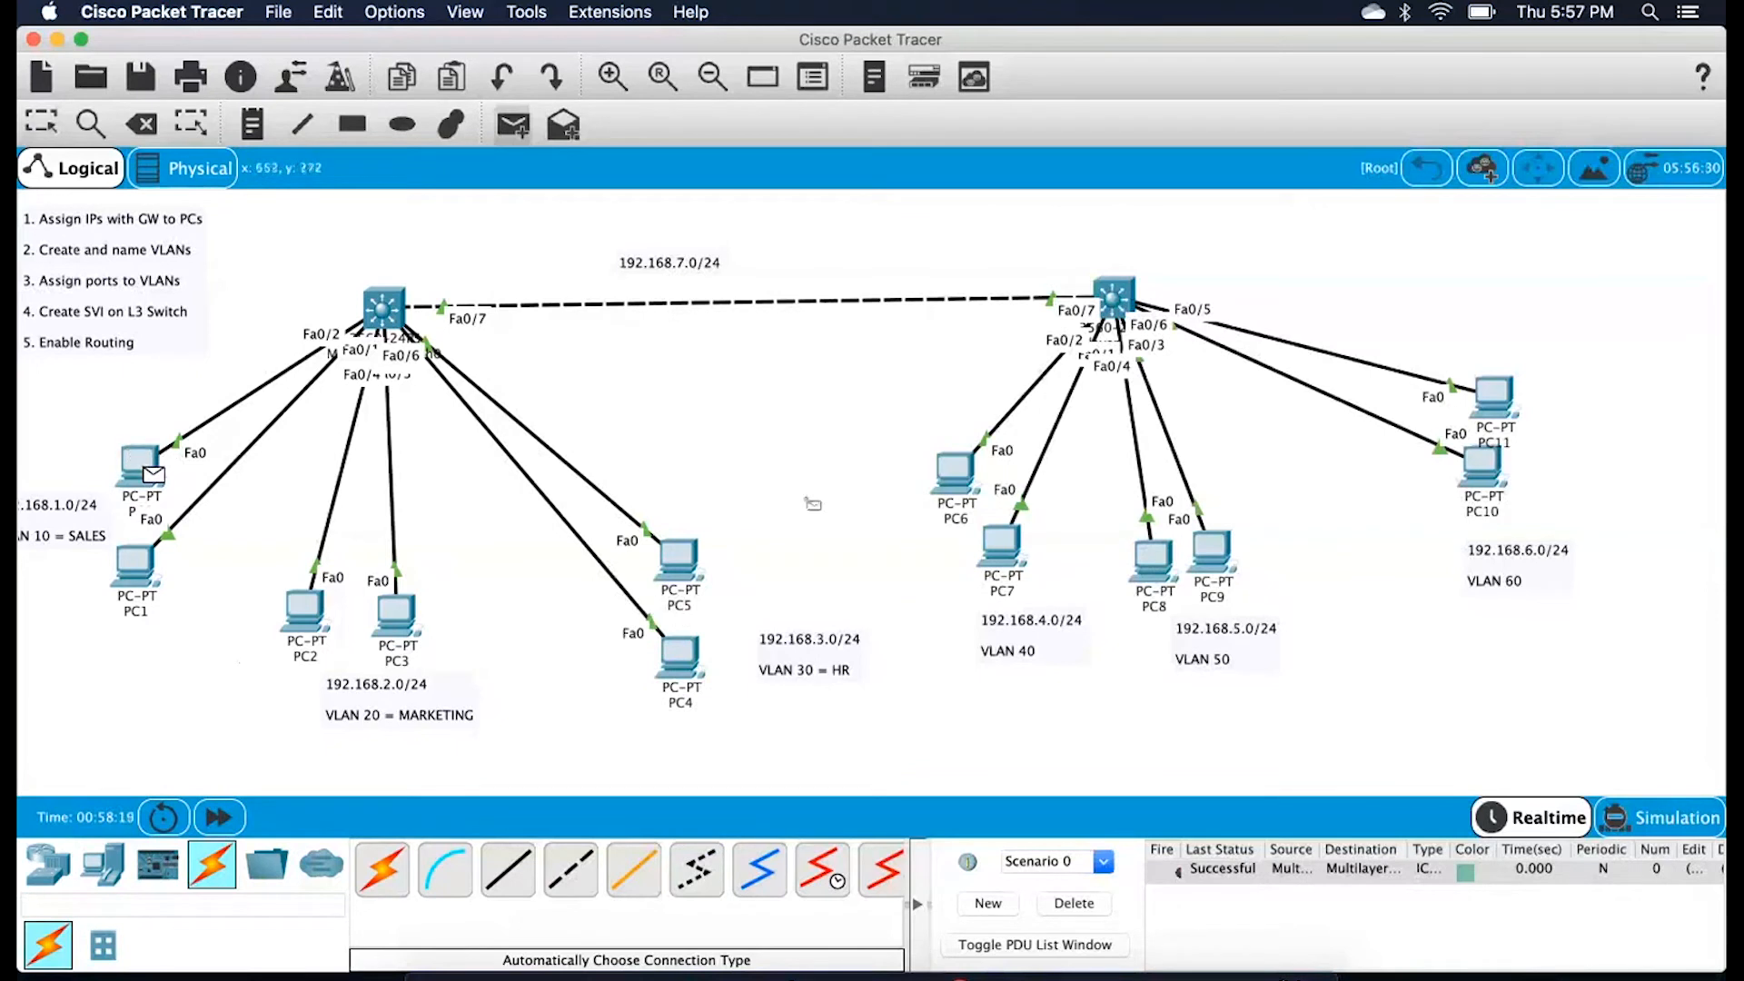
{"action": "left_click", "coordinate": [950, 474]}
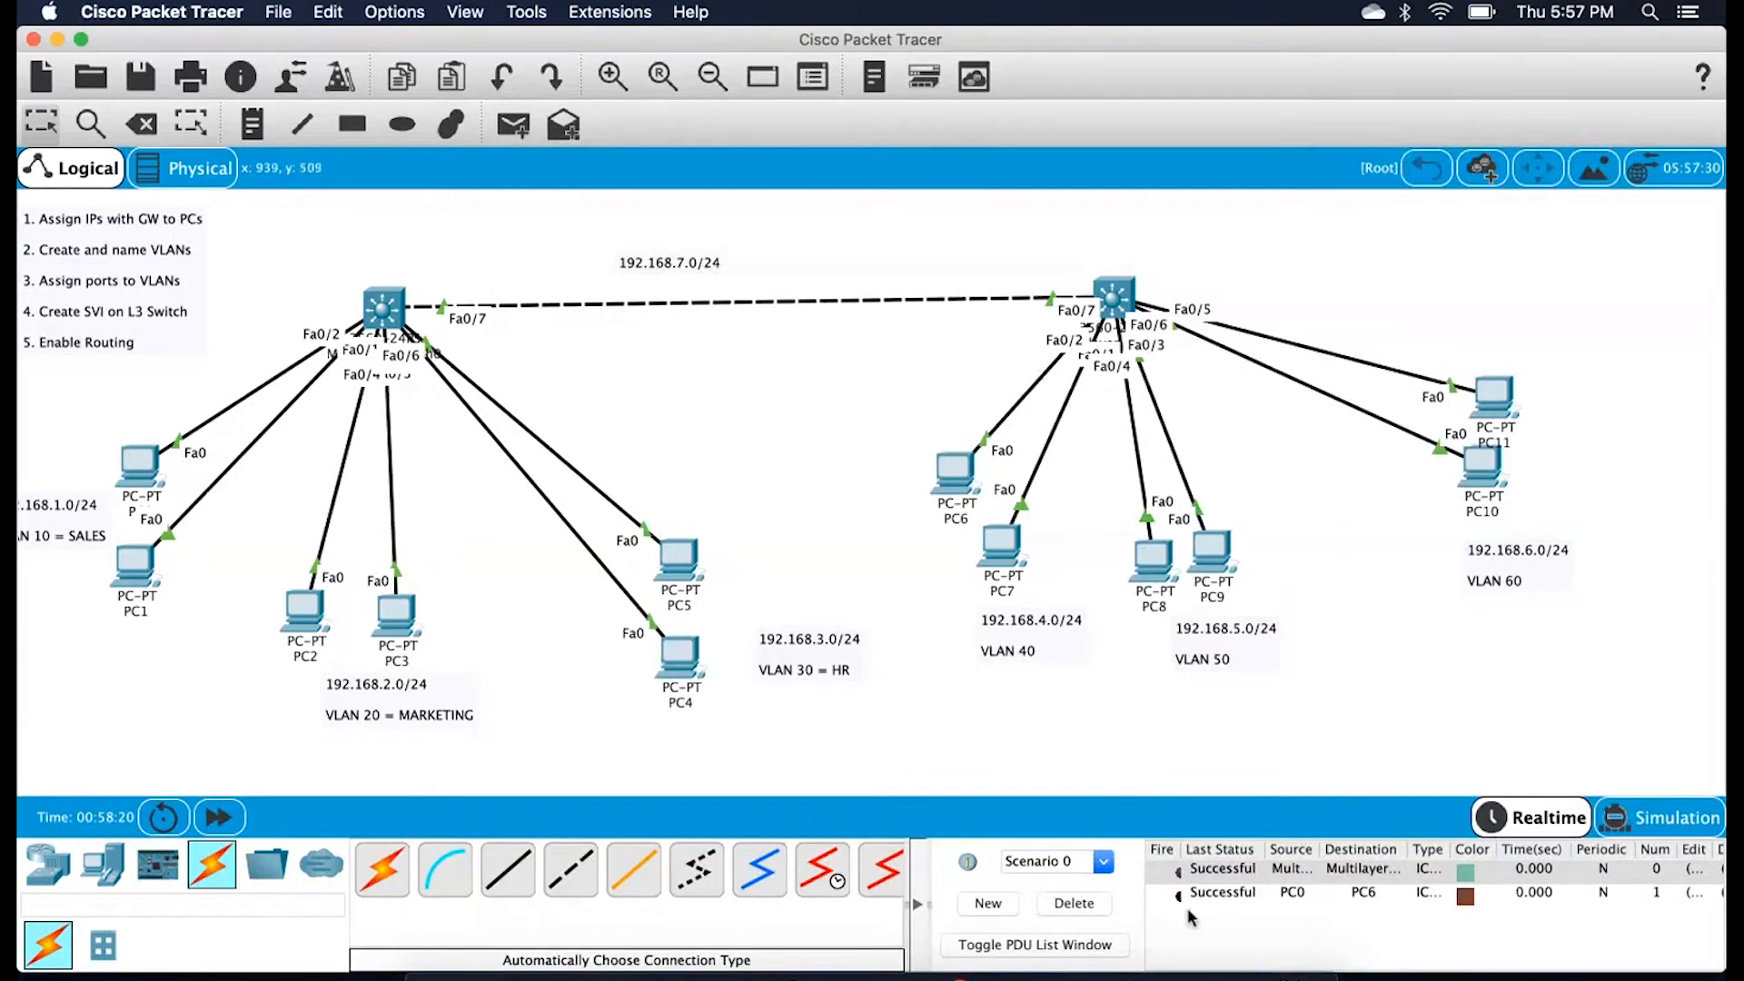
{"action": "left_click", "coordinate": [830, 732]}
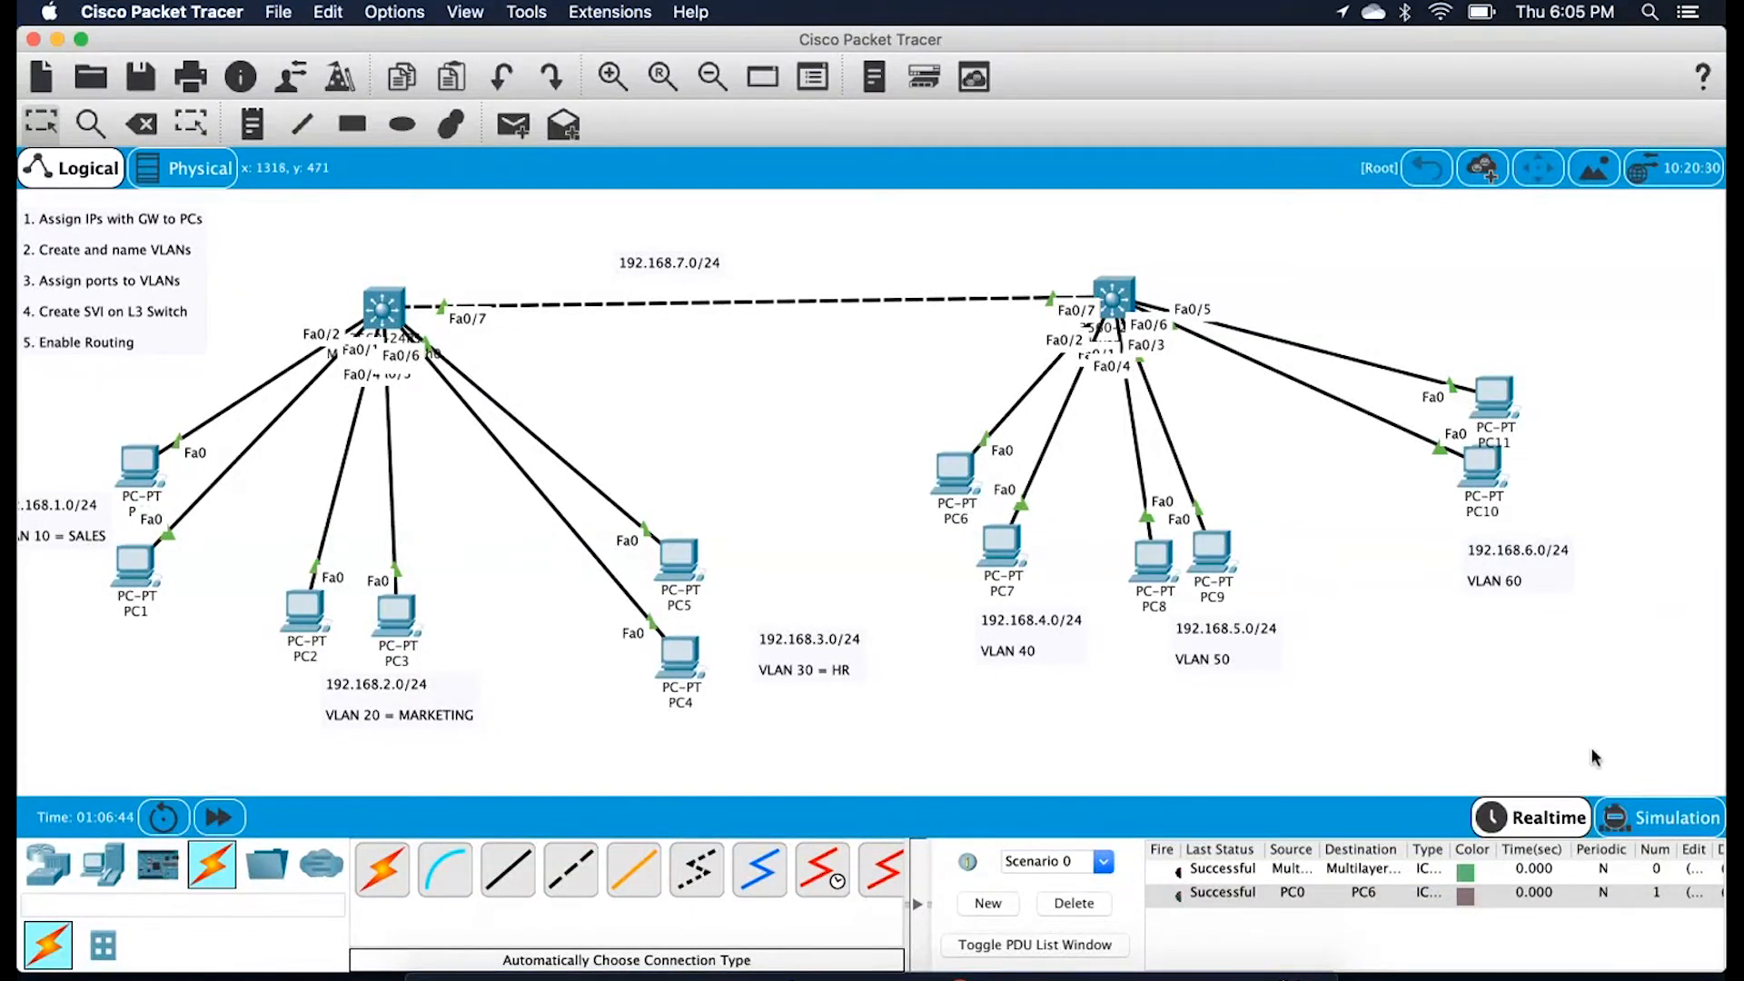
{"action": "left_click_drag", "start_coordinate": [1641, 692], "coordinate": [70, 246]}
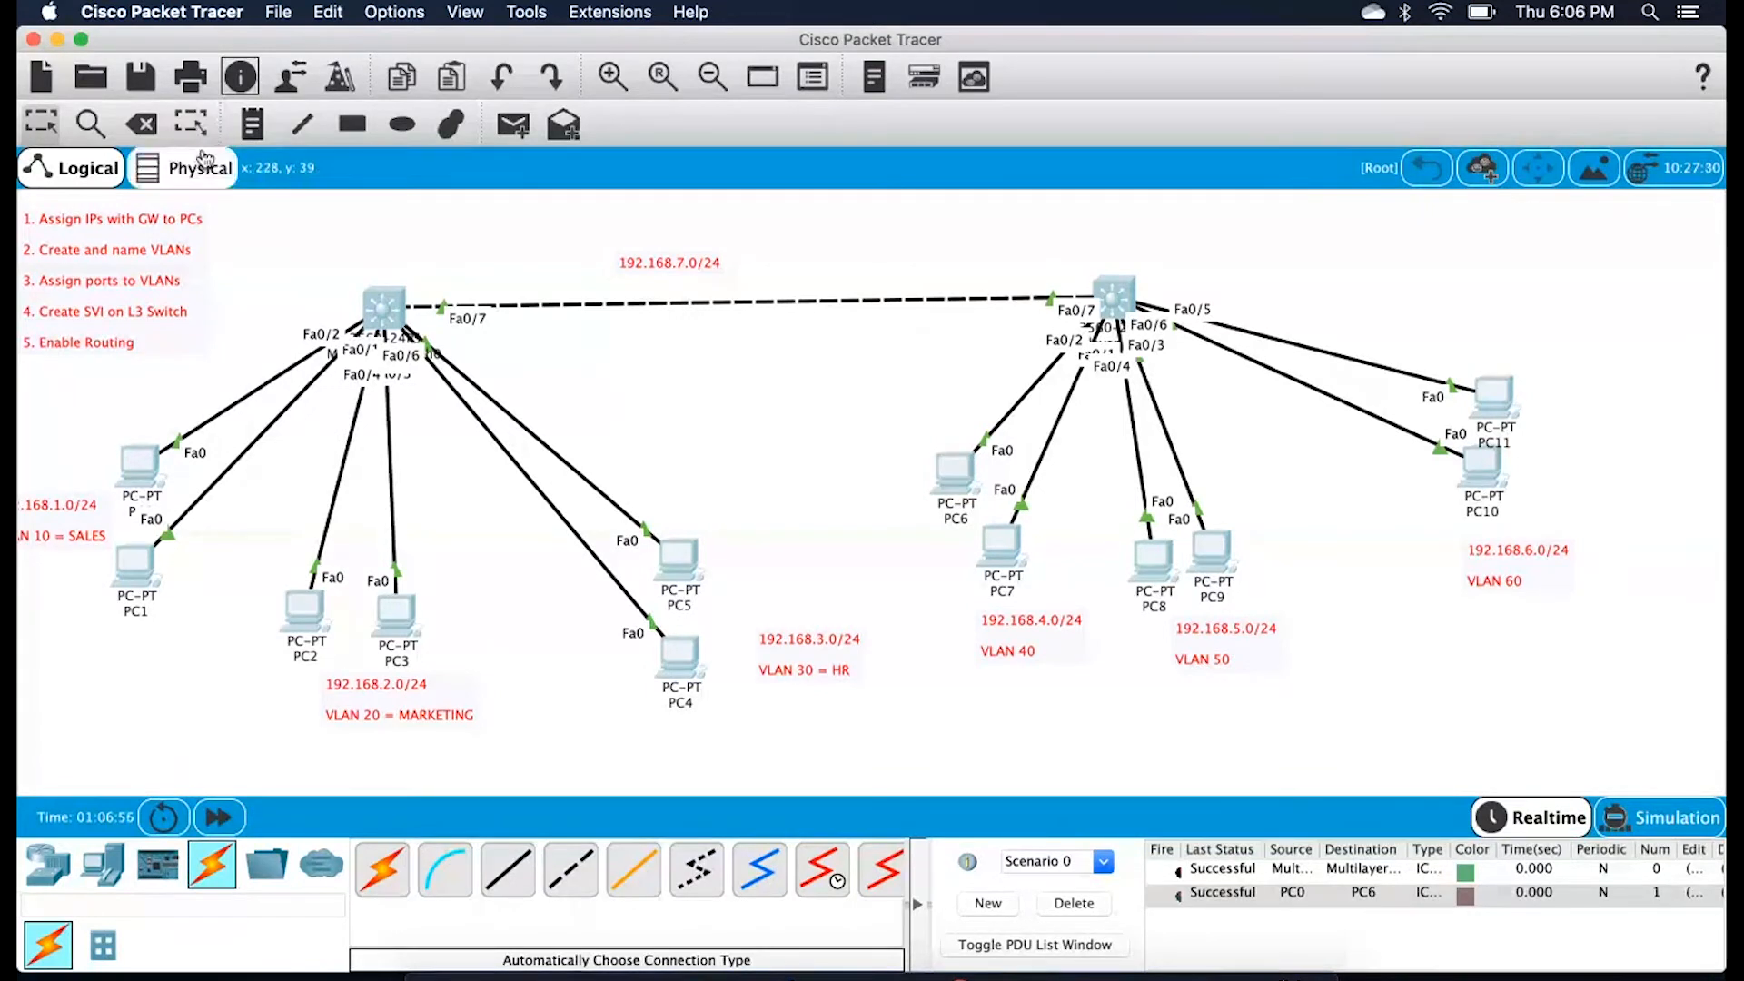
{"action": "left_click", "coordinate": [141, 123]}
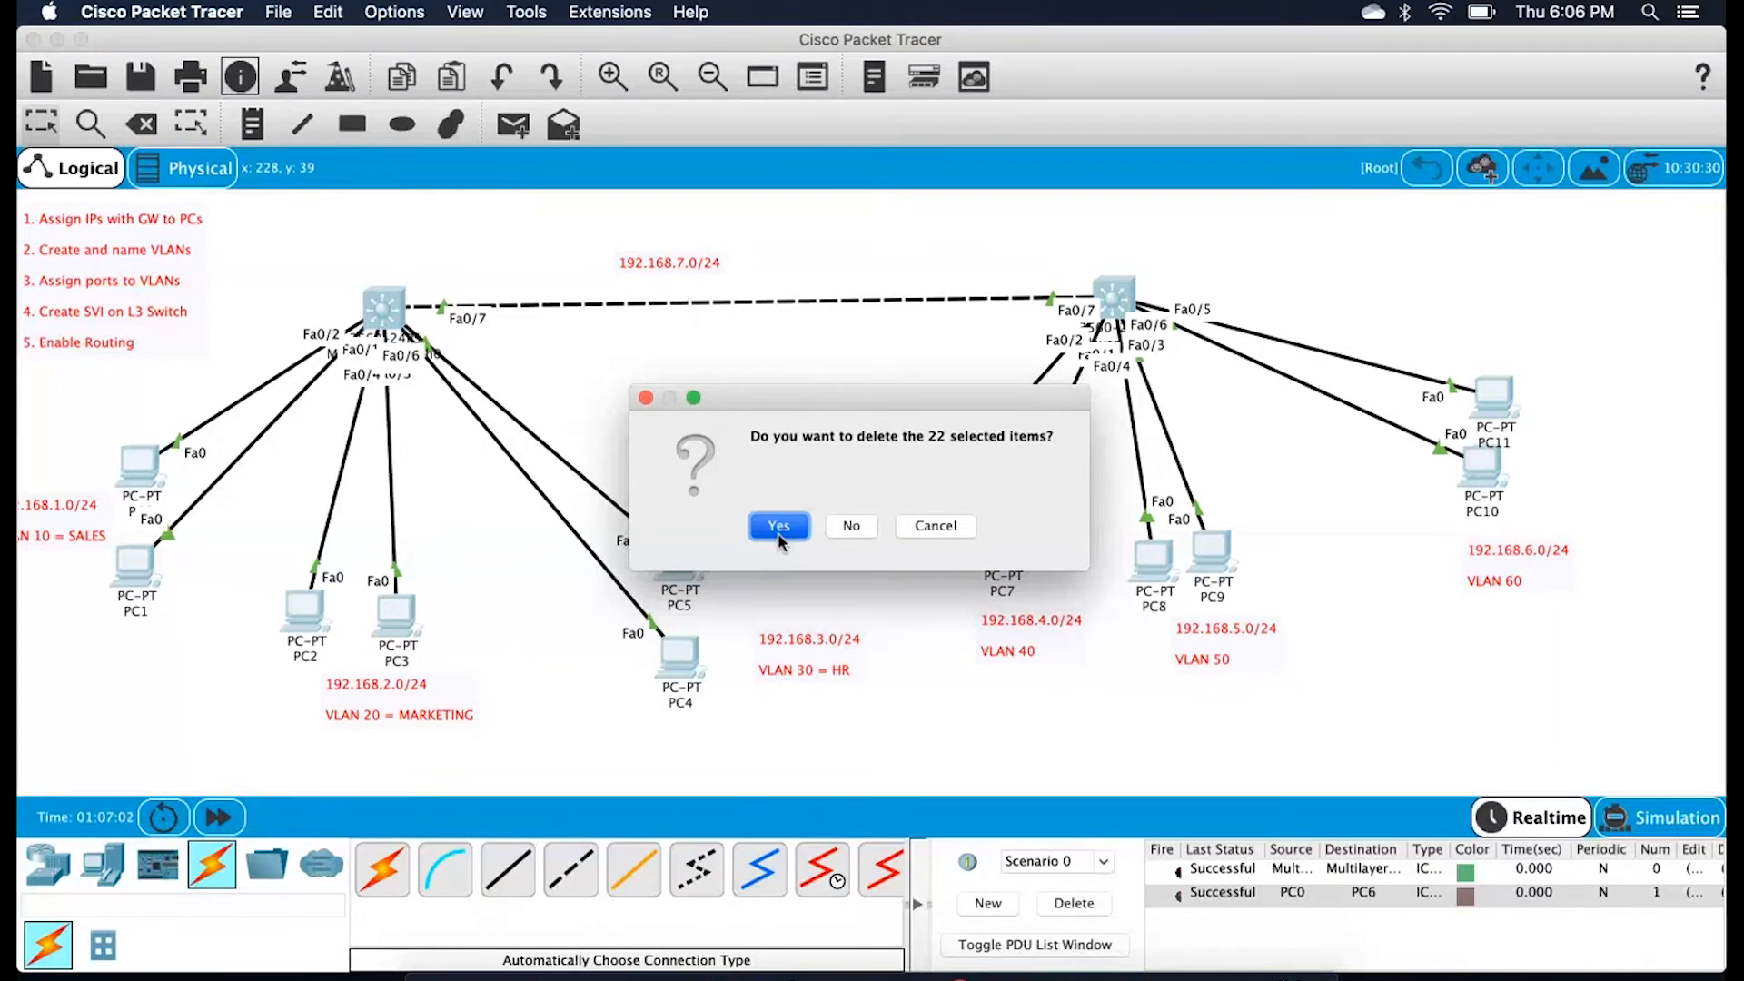
{"action": "left_click", "coordinate": [851, 525]}
{"action": "key", "text": "Escape"}
Delete both multilayer switches together with the 192.168.7.0/24 label between them
{"action": "left_click_drag", "start_coordinate": [264, 252], "coordinate": [1168, 338]}
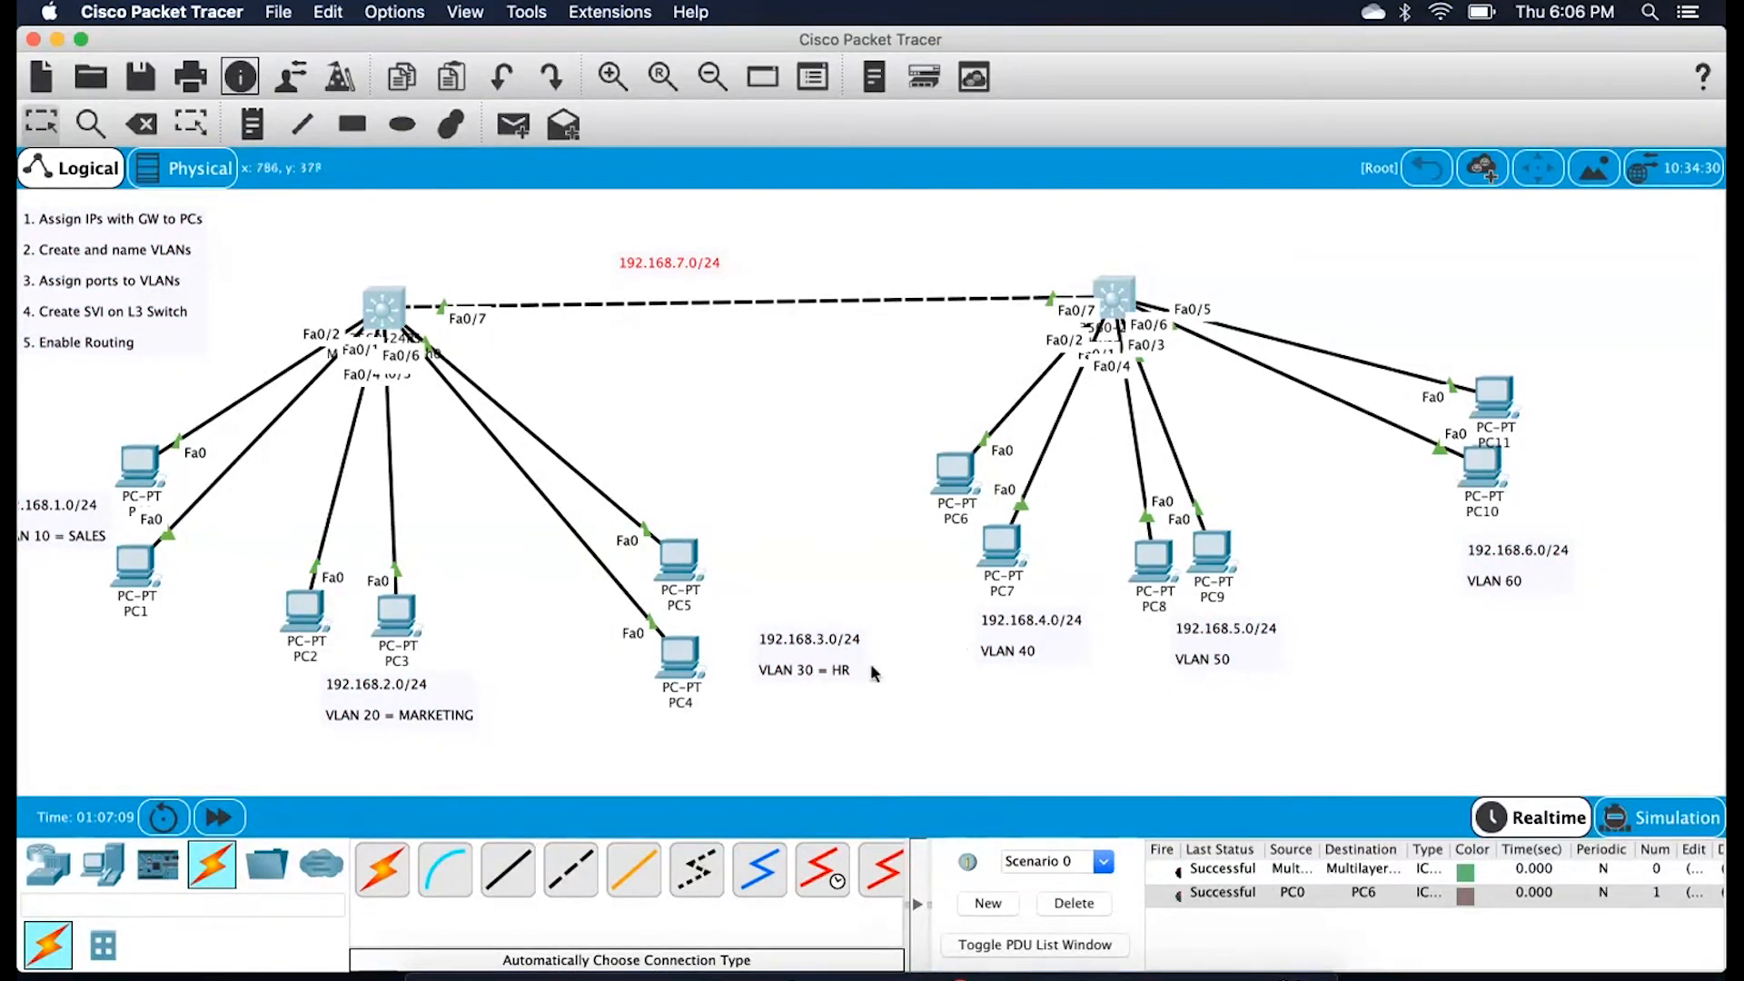
{"action": "left_click", "coordinate": [141, 124]}
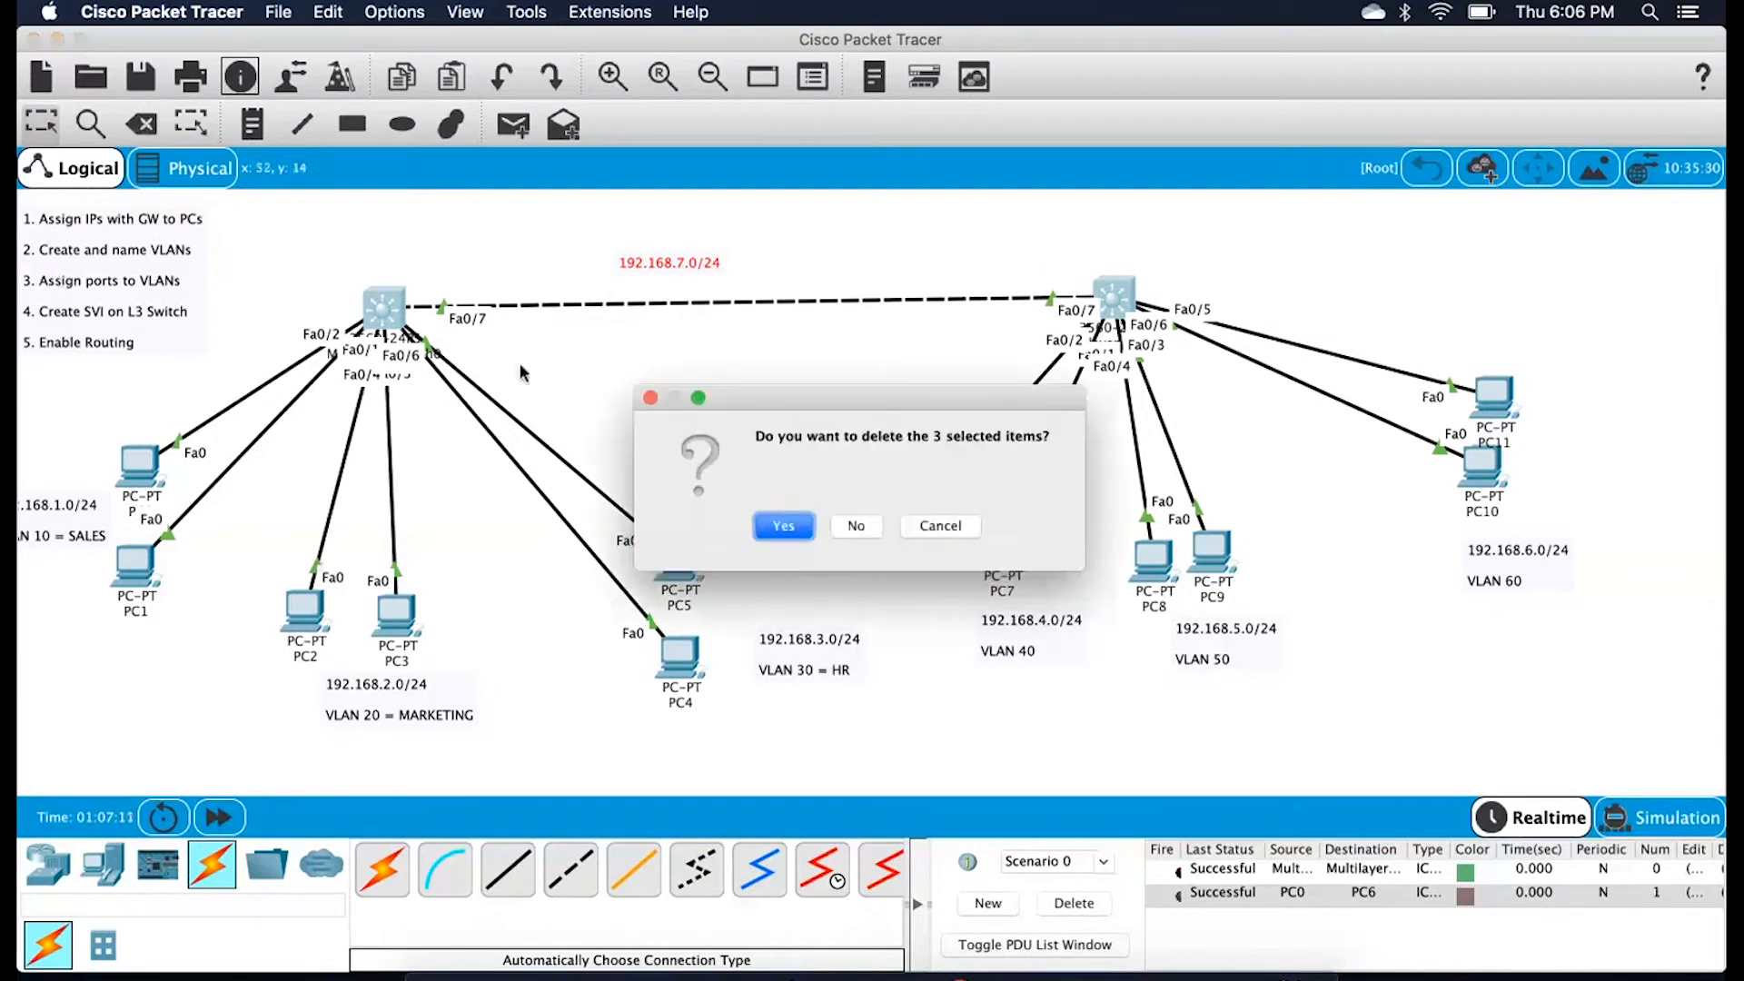
{"action": "left_click", "coordinate": [785, 529]}
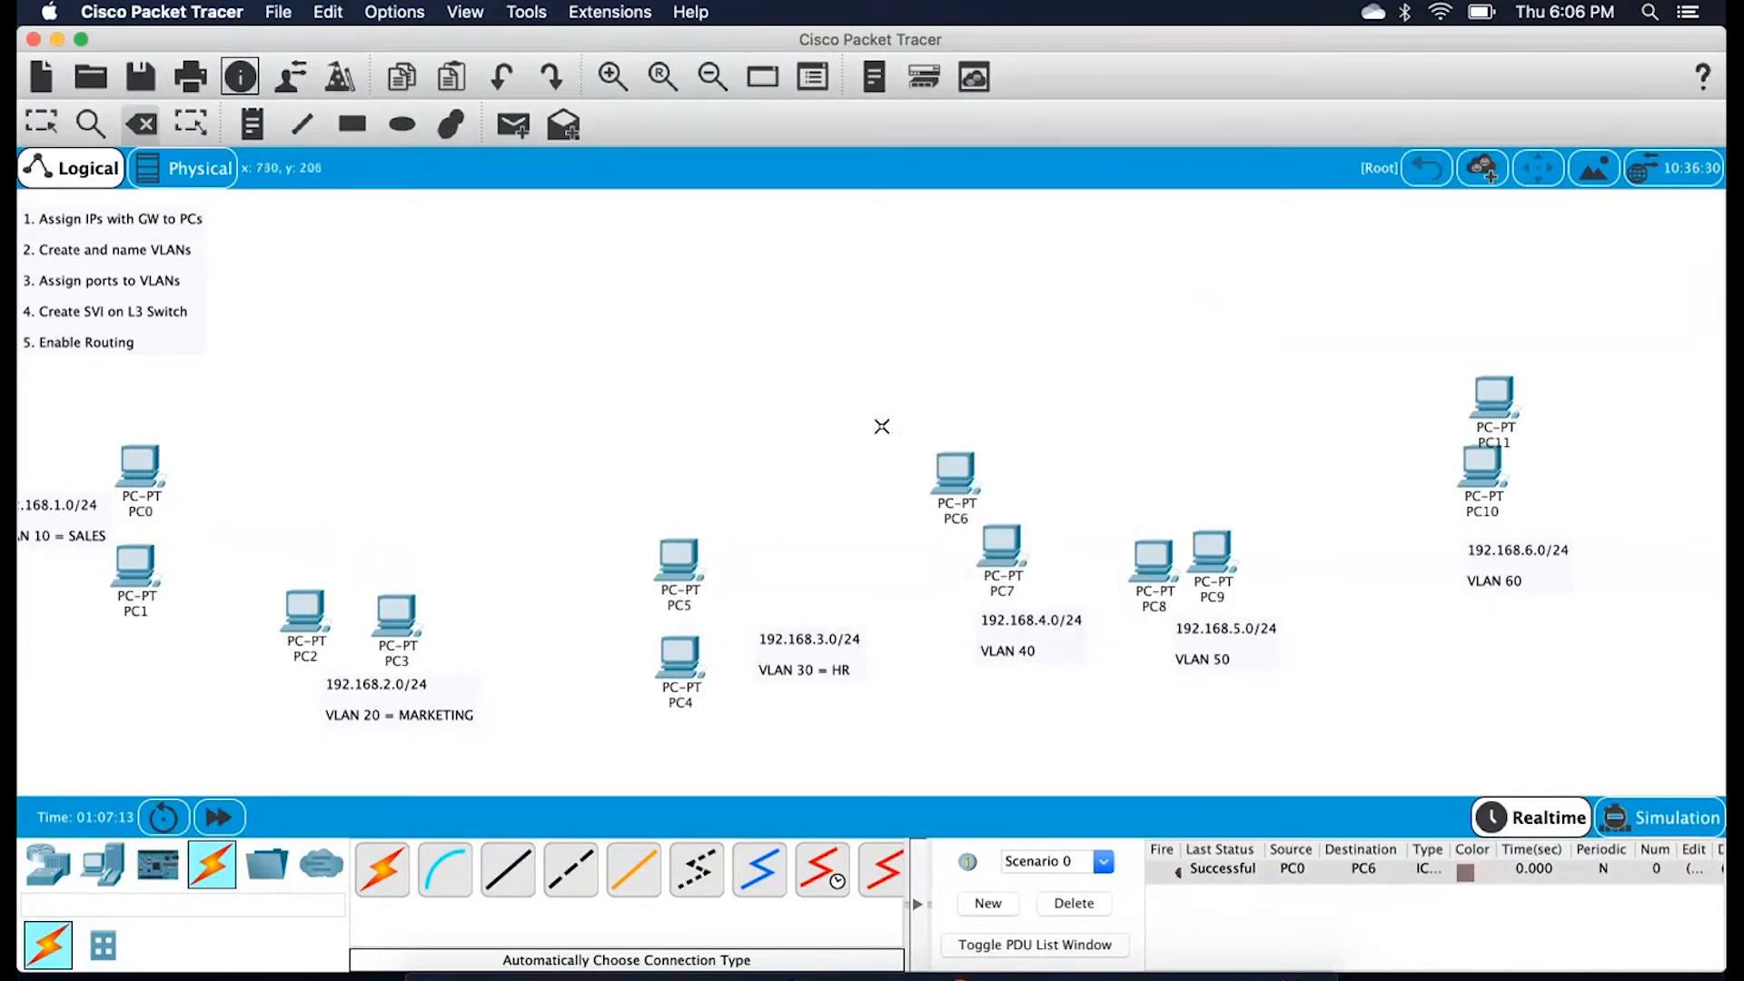
Delete the six PCs of the second switch, PC6 through PC11
{"action": "left_click", "coordinate": [961, 481]}
{"action": "left_click", "coordinate": [1003, 550]}
{"action": "left_click", "coordinate": [1153, 564]}
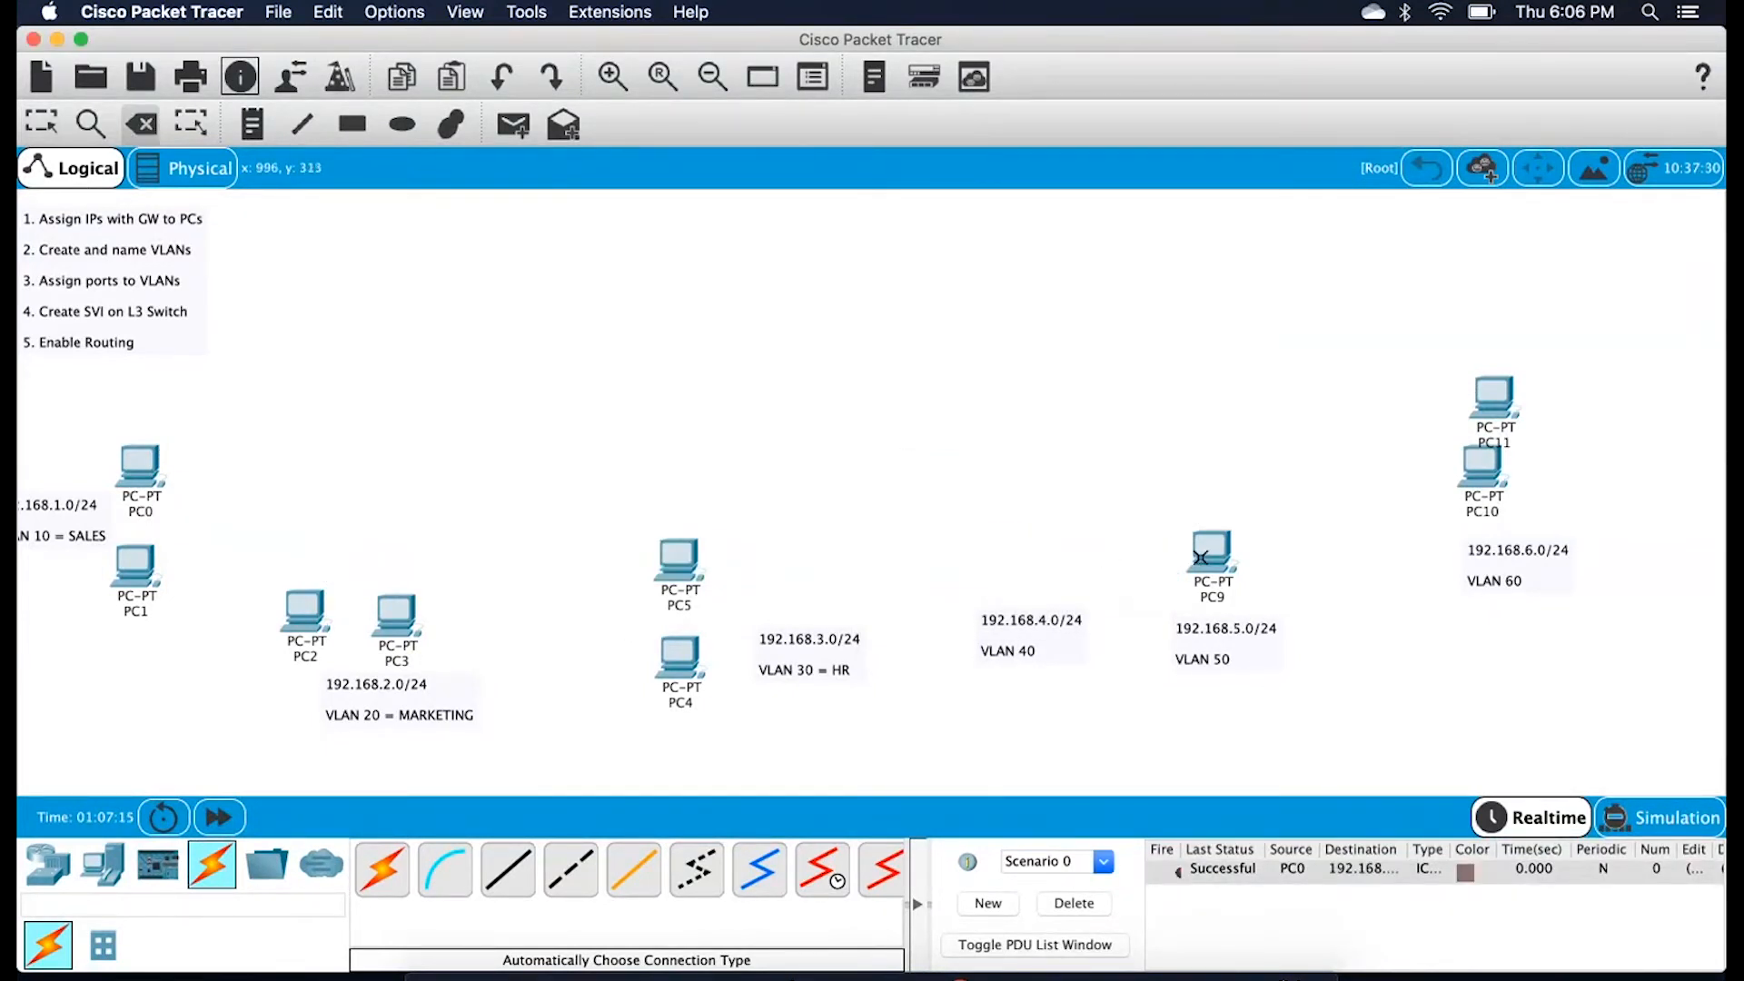
{"action": "left_click", "coordinate": [1208, 556]}
{"action": "left_click", "coordinate": [1454, 498]}
{"action": "left_click", "coordinate": [1490, 403]}
Delete the network labels for VLAN 40, VLAN 50 and VLAN 60
{"action": "left_click", "coordinate": [984, 621]}
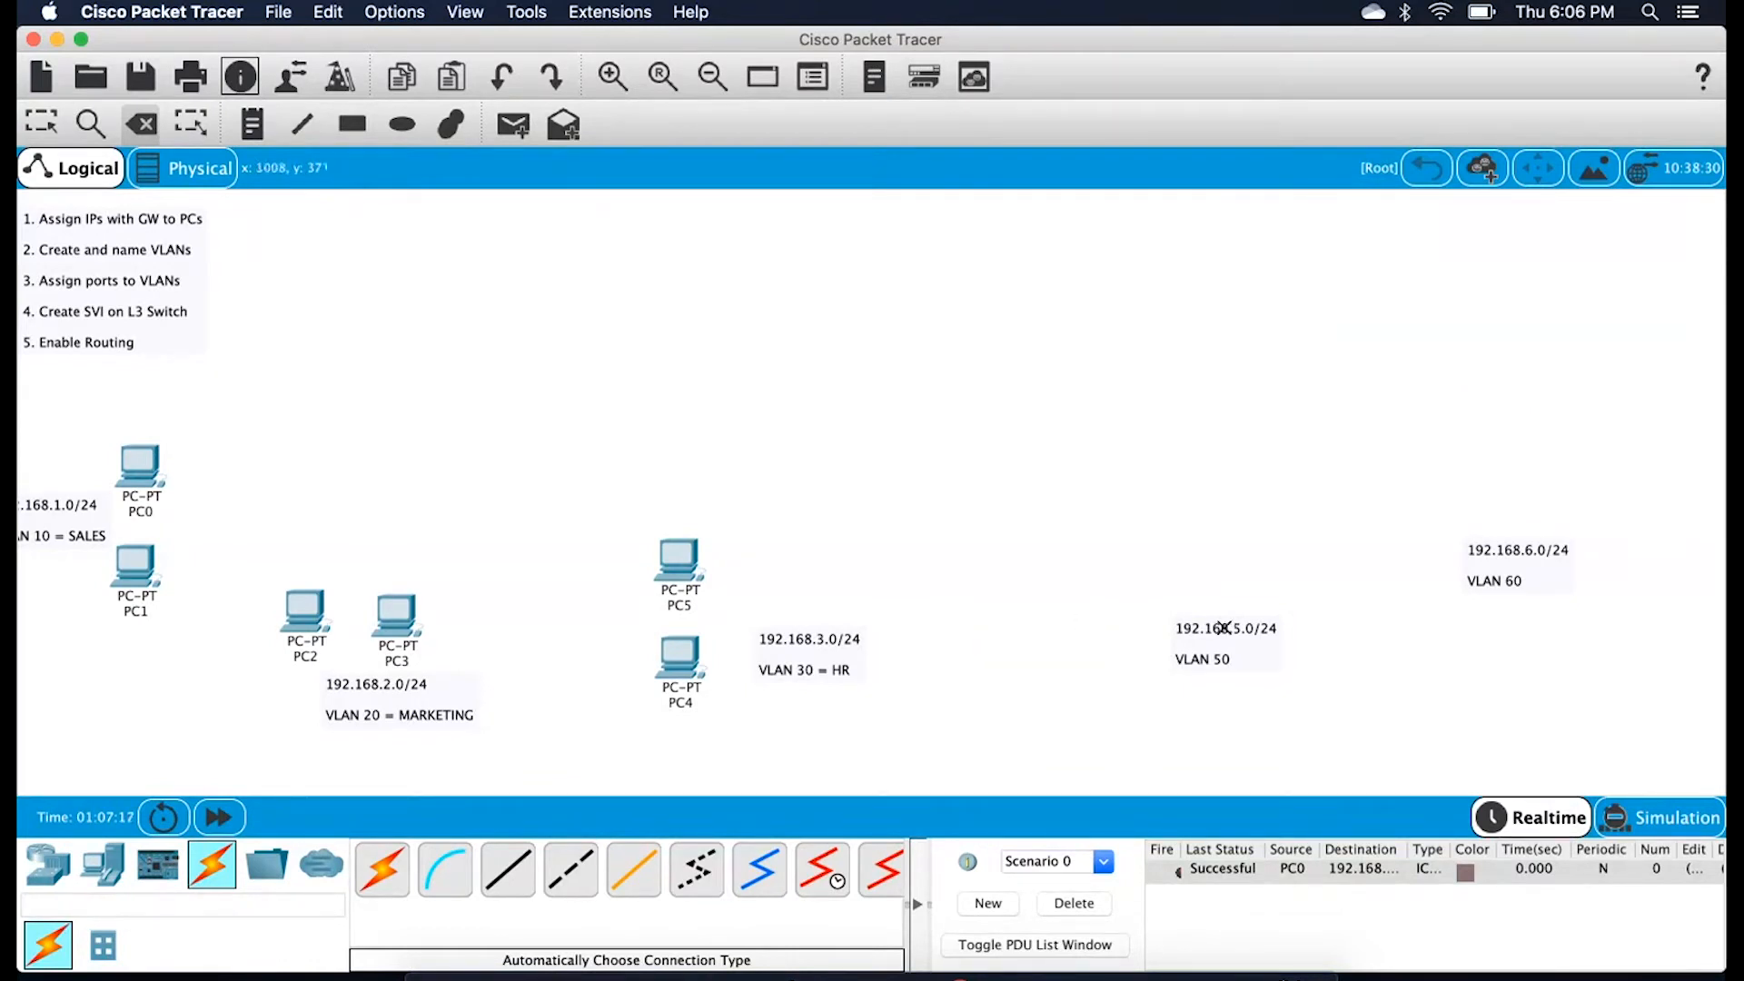
{"action": "left_click", "coordinate": [1249, 627]}
{"action": "left_click", "coordinate": [1513, 568]}
{"action": "key", "text": "Escape"}
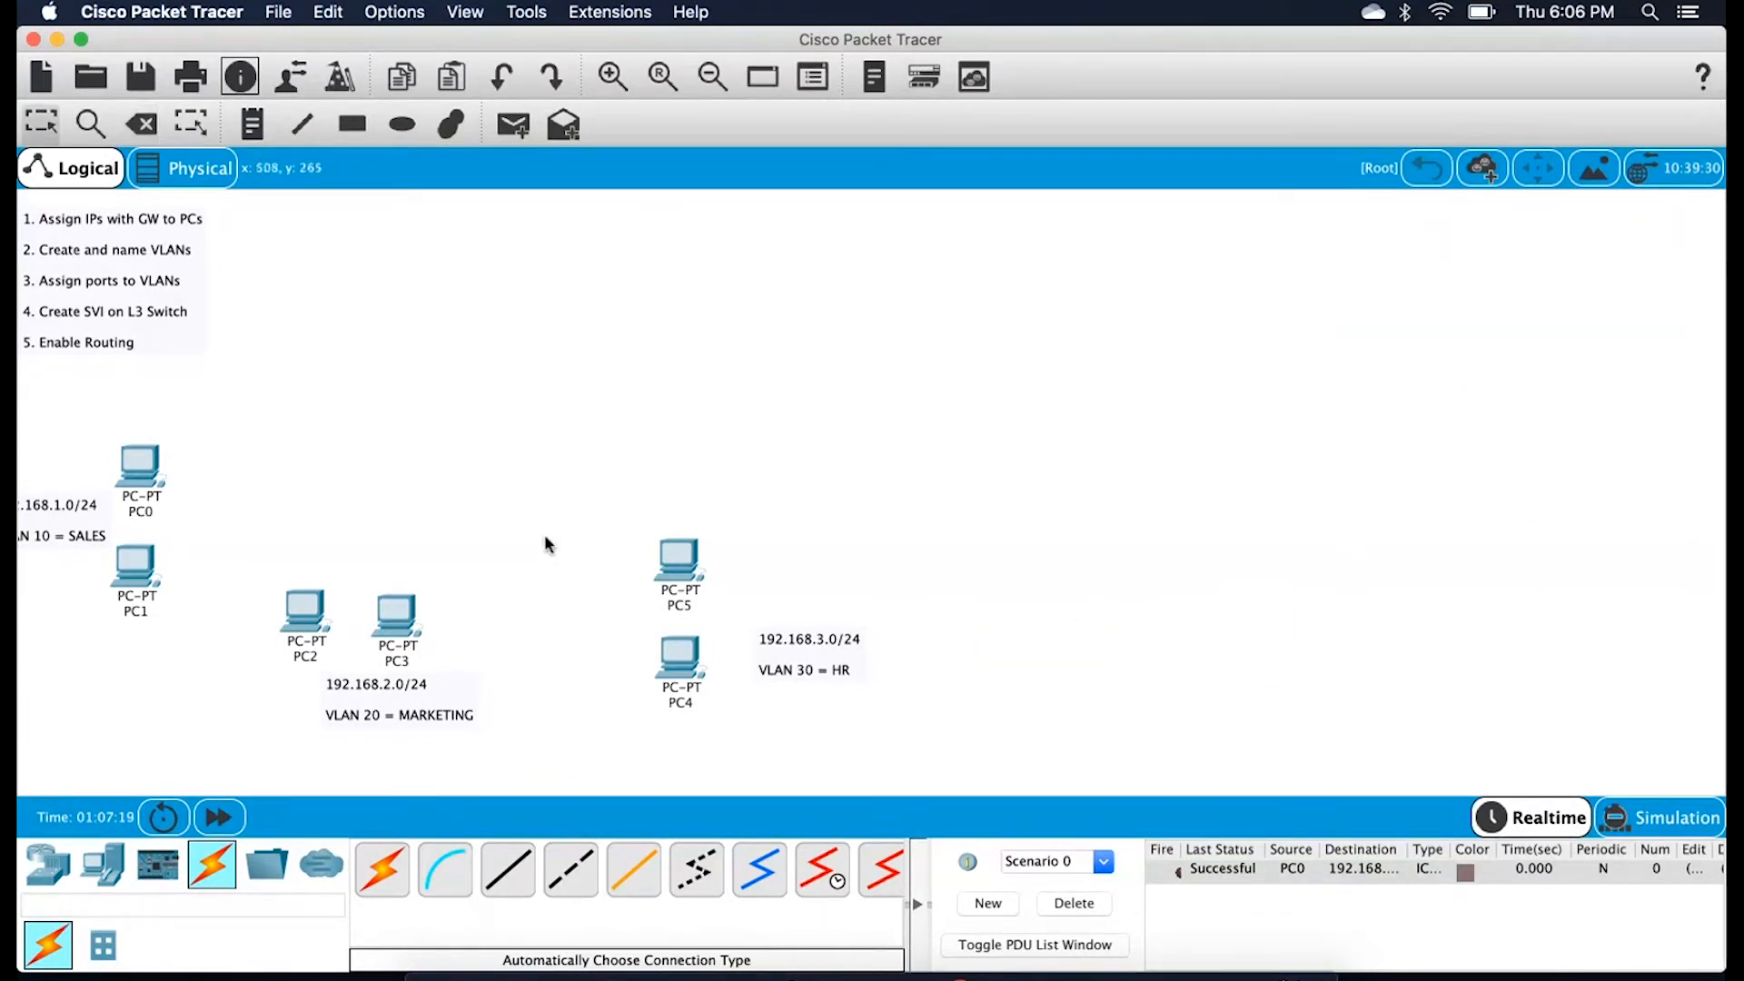
Shift the six remaining PCs and their VLAN labels together toward the middle of the workspace, away from the task notes
{"action": "scroll", "coordinate": [536, 554], "scroll_direction": "down", "scroll_amount": 1}
{"action": "left_click_drag", "start_coordinate": [55, 438], "coordinate": [457, 533]}
{"action": "left_click", "coordinate": [242, 603]}
Place a 2960 switch above the PCs in the workspace
{"action": "left_click", "coordinate": [50, 870]}
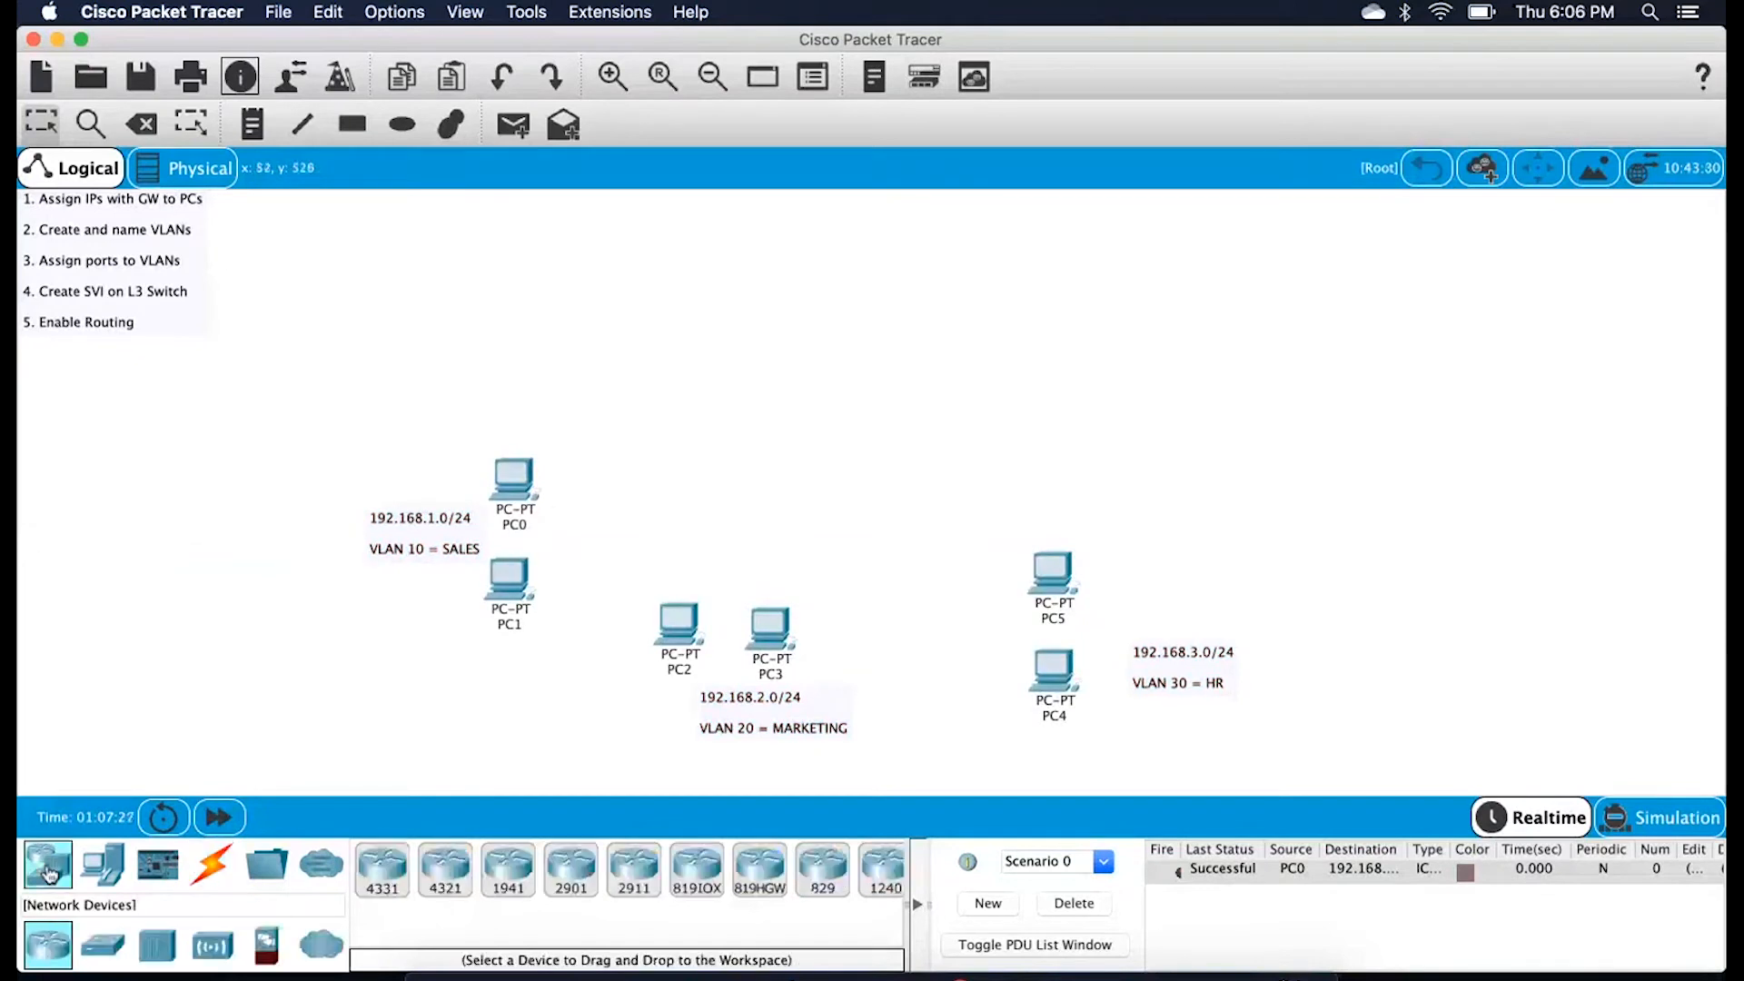
{"action": "left_click", "coordinate": [102, 945]}
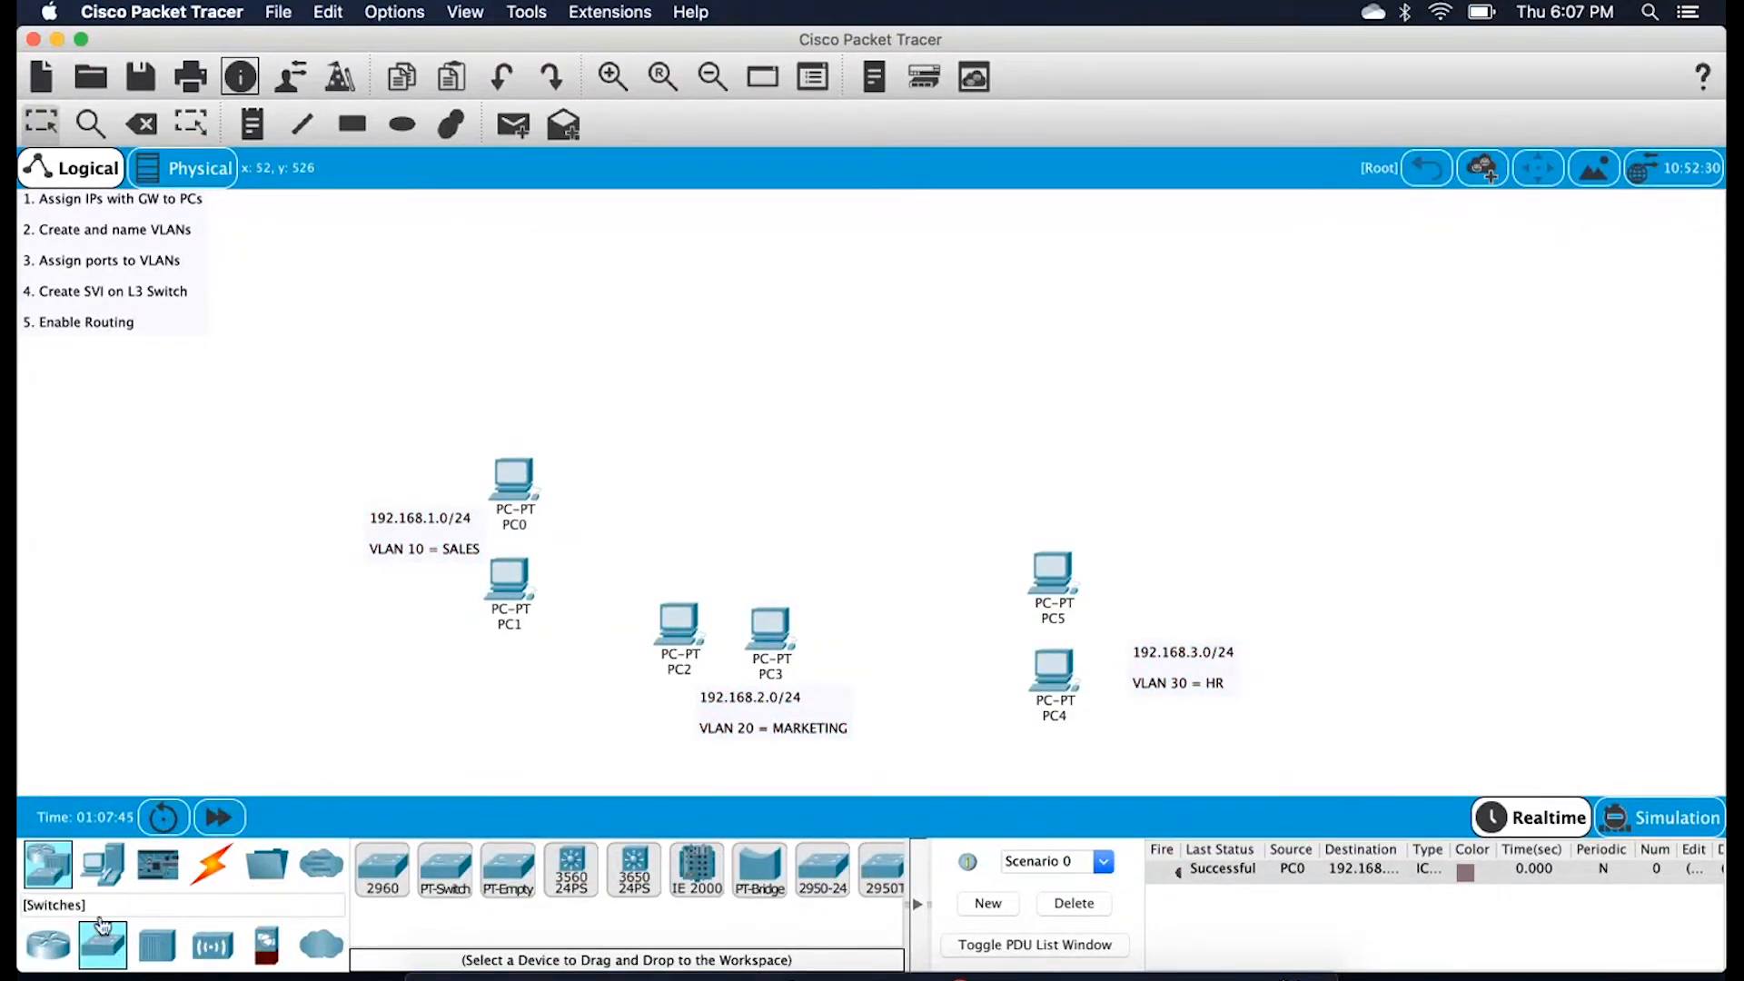
{"action": "left_click_drag", "start_coordinate": [383, 877], "coordinate": [770, 372]}
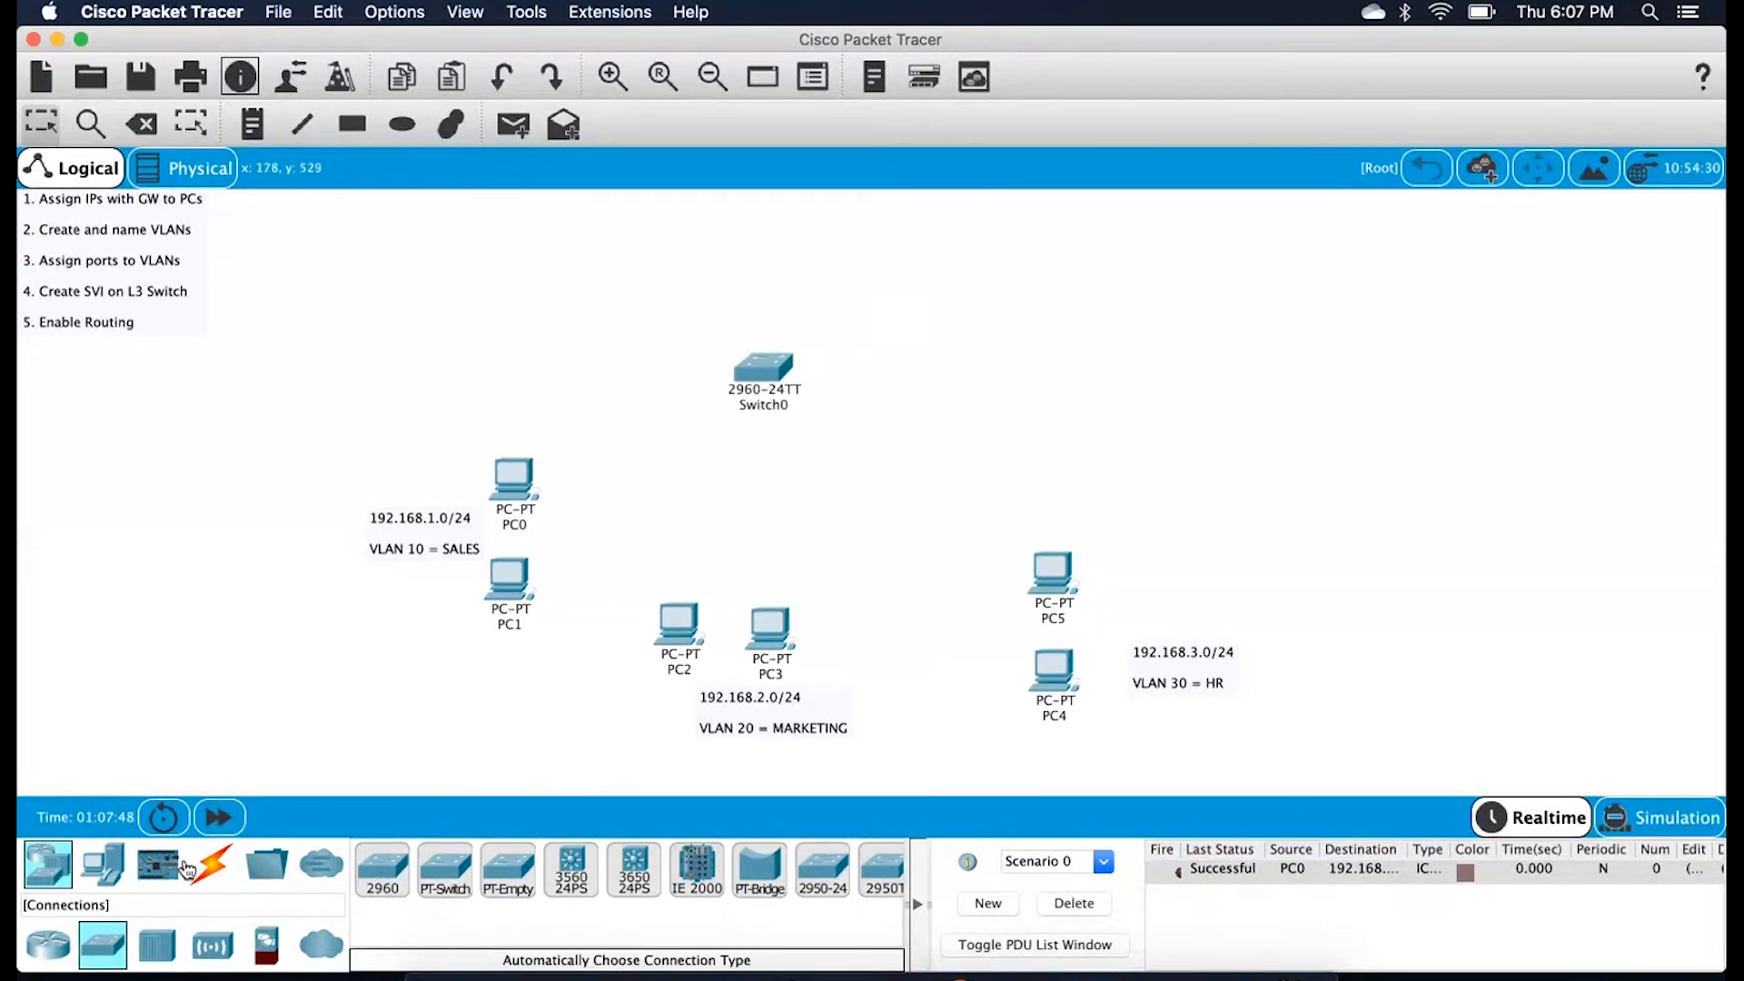
Connect PC0 through PC5 to the 2960 switch with automatically chosen cables and fast-forward the simulation time
{"action": "left_click", "coordinate": [212, 870]}
{"action": "left_click", "coordinate": [382, 870]}
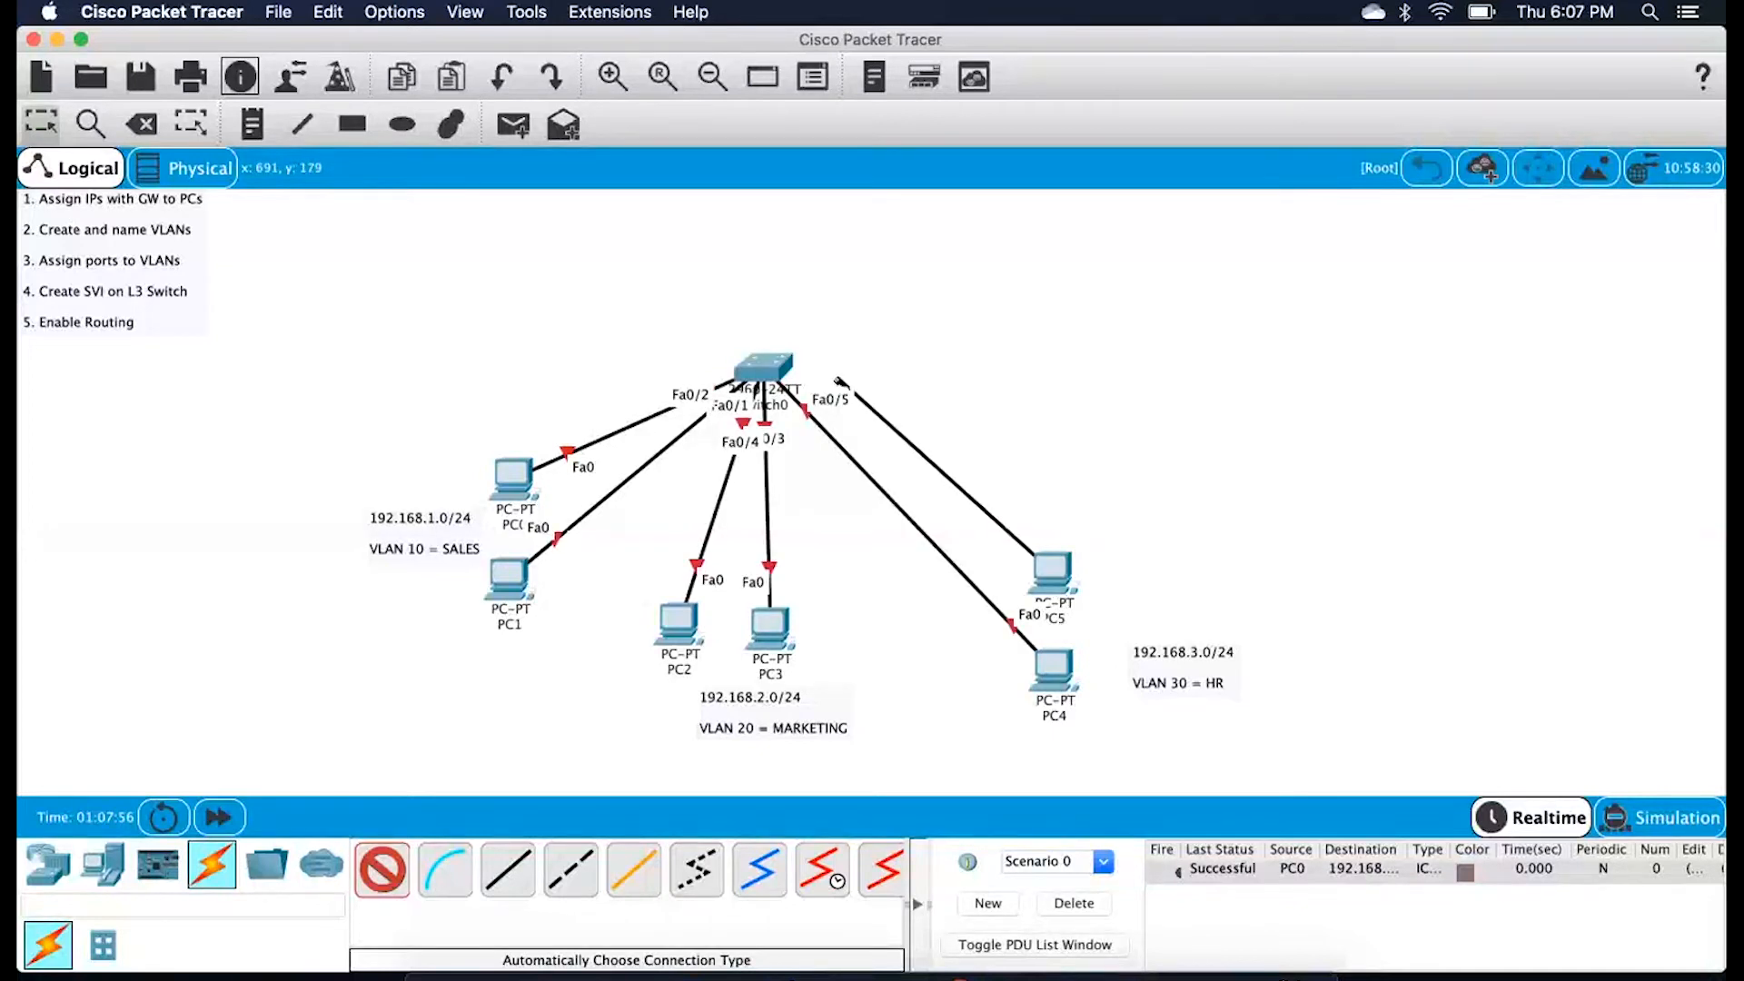
{"action": "left_click", "coordinate": [892, 378]}
{"action": "left_click", "coordinate": [219, 817]}
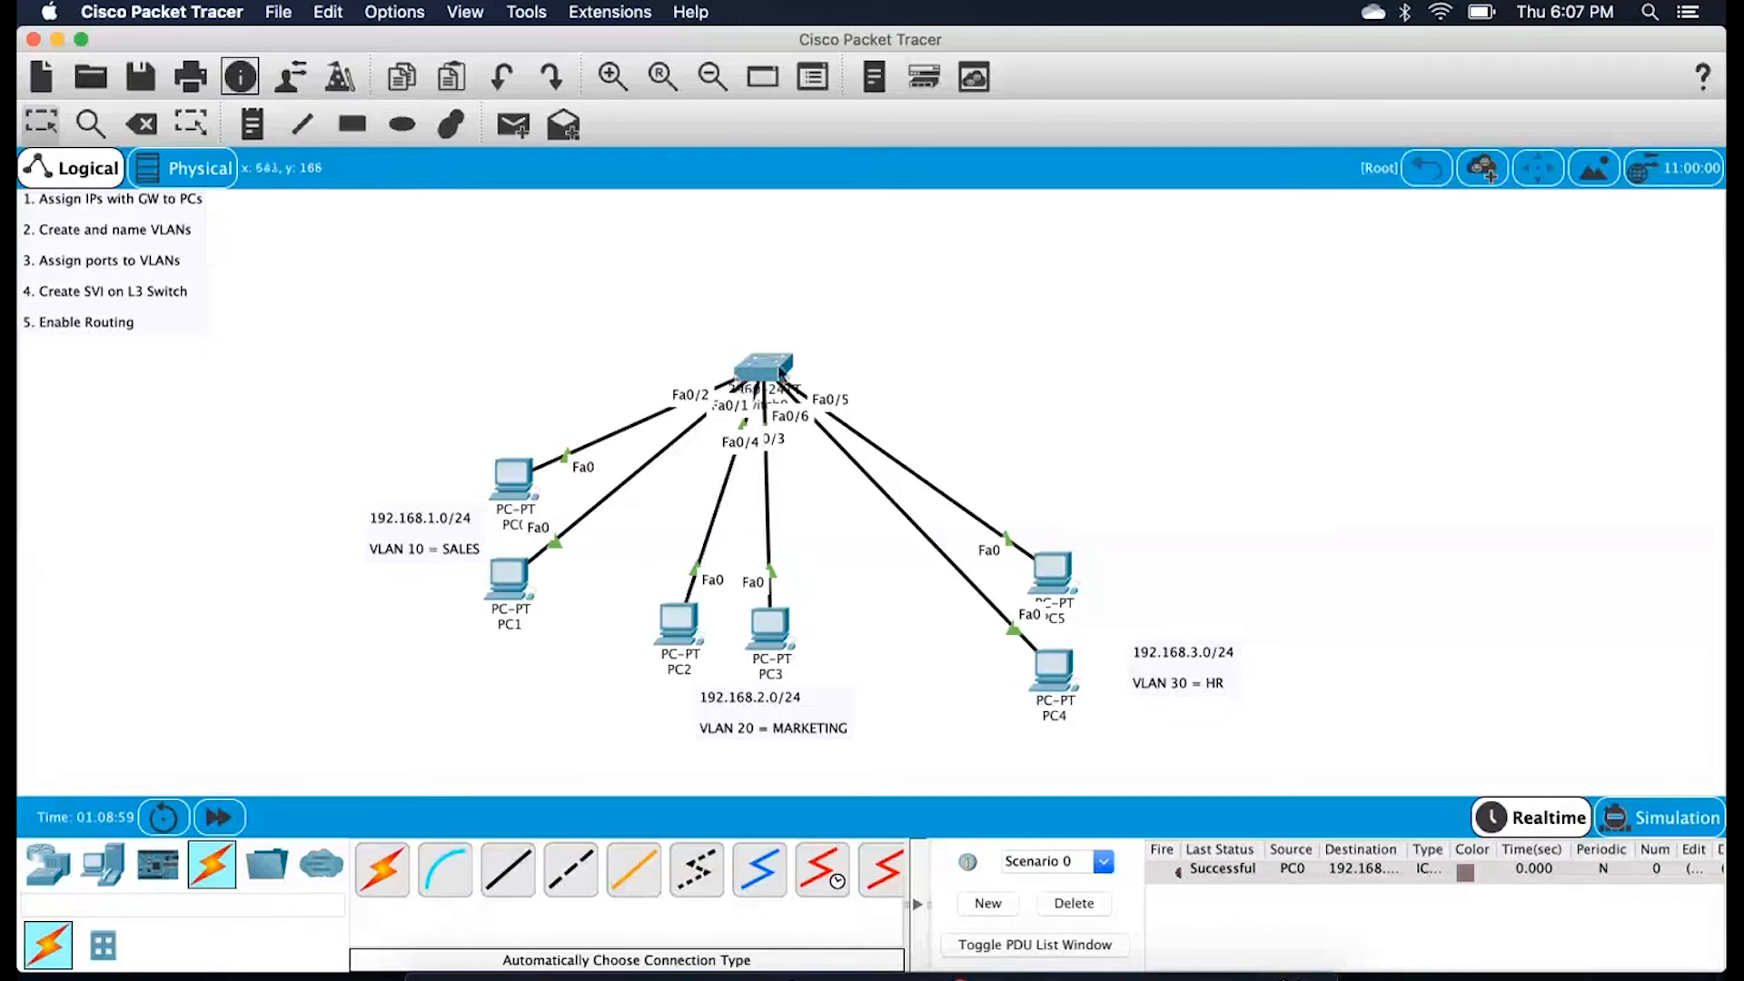
Open the command line of Switch0, enter global configuration mode and create VLAN 10 named SALES
{"action": "left_click", "coordinate": [765, 368]}
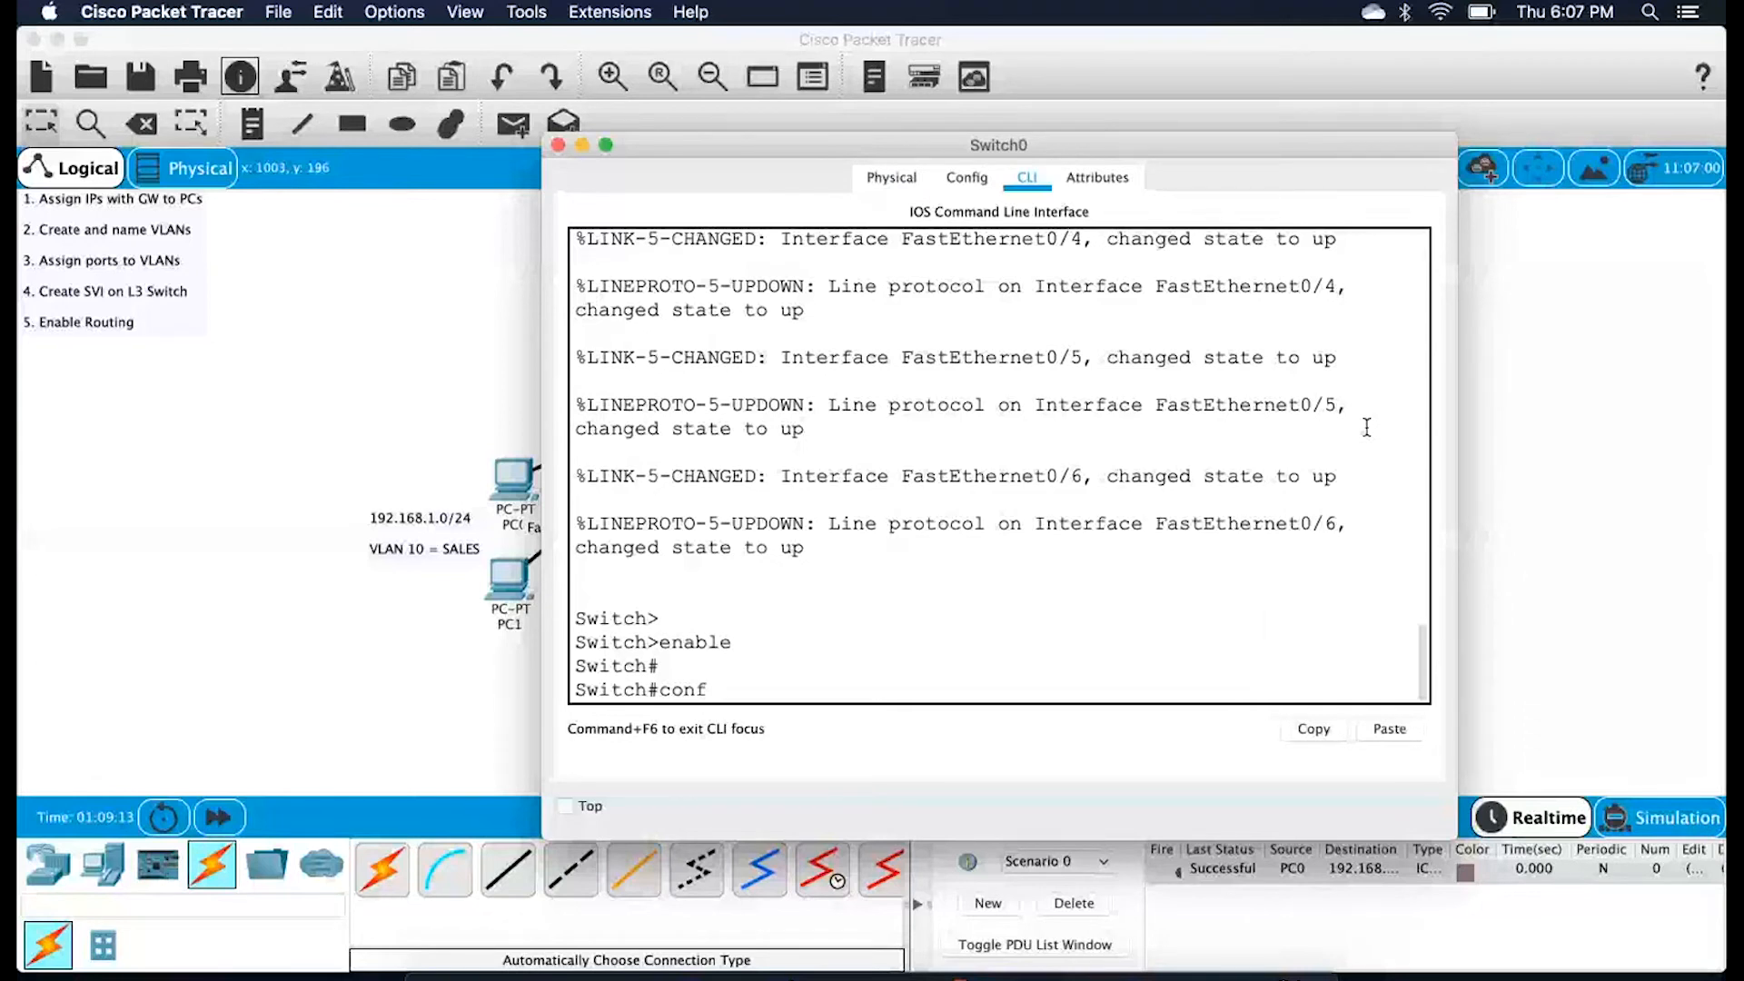
{"action": "type", "text": "t"}
{"action": "key", "text": "Return"}
{"action": "key", "text": "Return"}
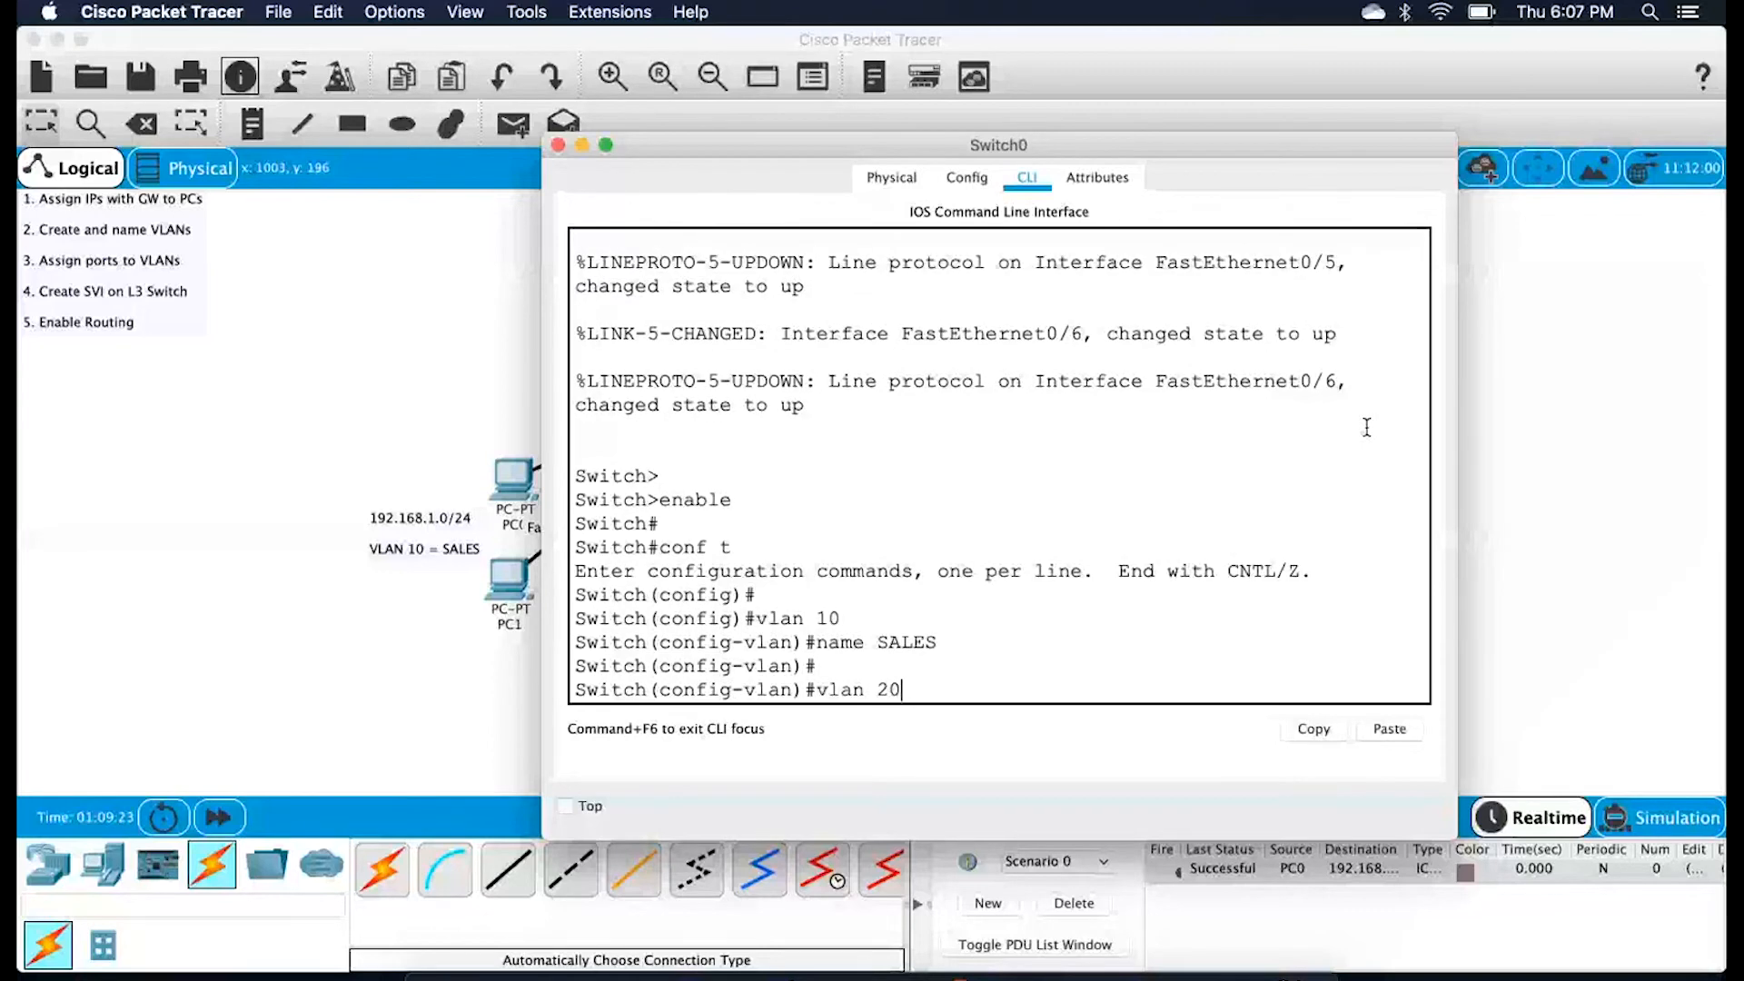
Create VLAN 20 on Switch0 and name it MARKETING
{"action": "key", "text": "Return"}
{"action": "type", "text": "nam"}
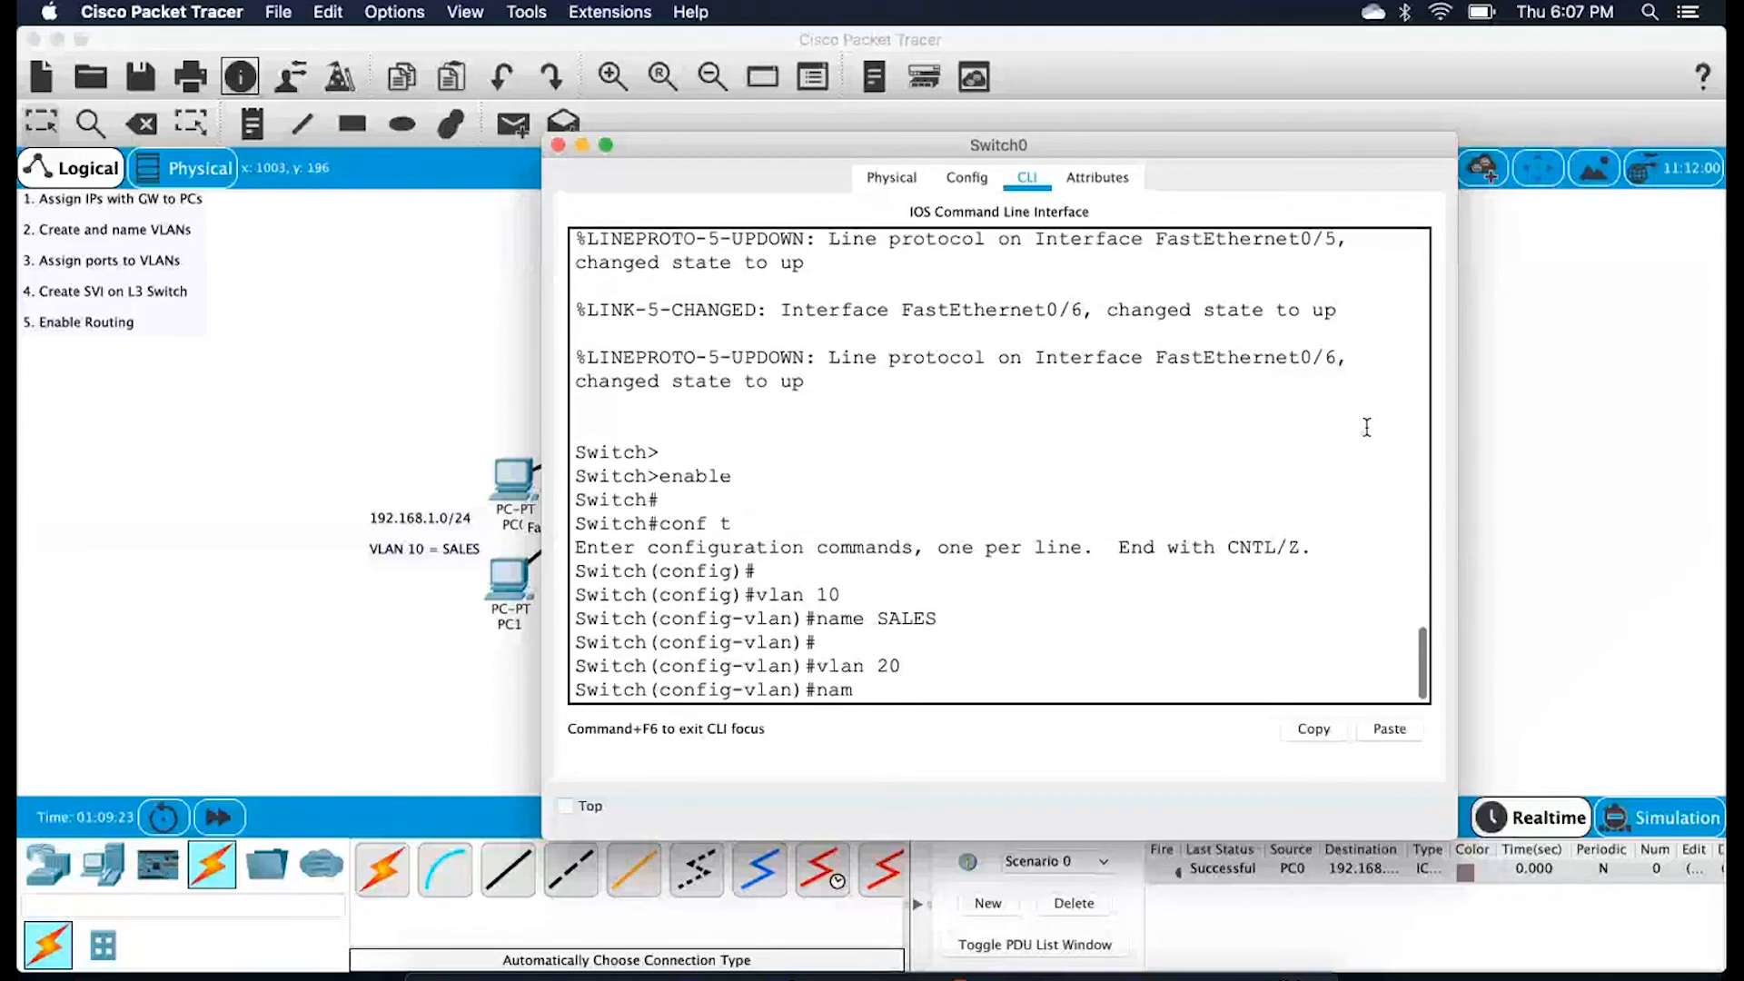
{"action": "type", "text": "e MA"}
{"action": "type", "text": "RKETING"}
{"action": "key", "text": "Return"}
Create VLAN 30 on Switch0 and name it HR
{"action": "type", "text": "vlan 3"}
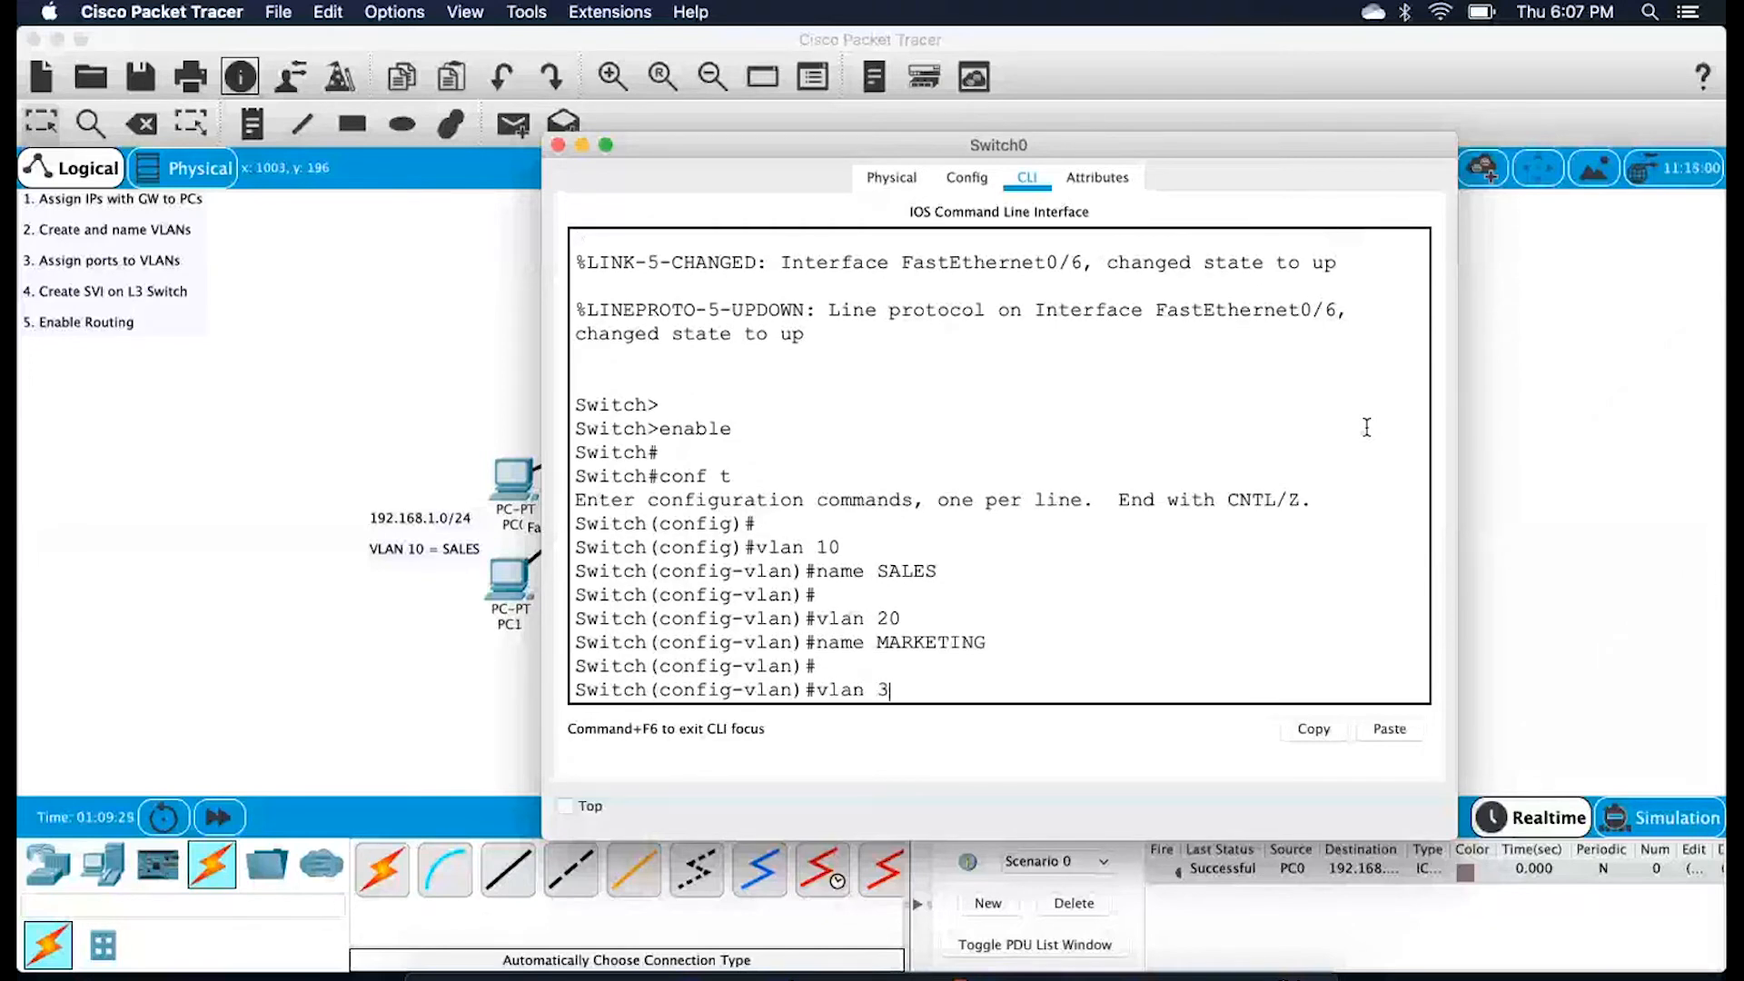
{"action": "type", "text": "0"}
{"action": "key", "text": "Return"}
{"action": "type", "text": "name HR"}
{"action": "key", "text": "Return"}
{"action": "key", "text": "Return"}
{"action": "key", "text": "Return"}
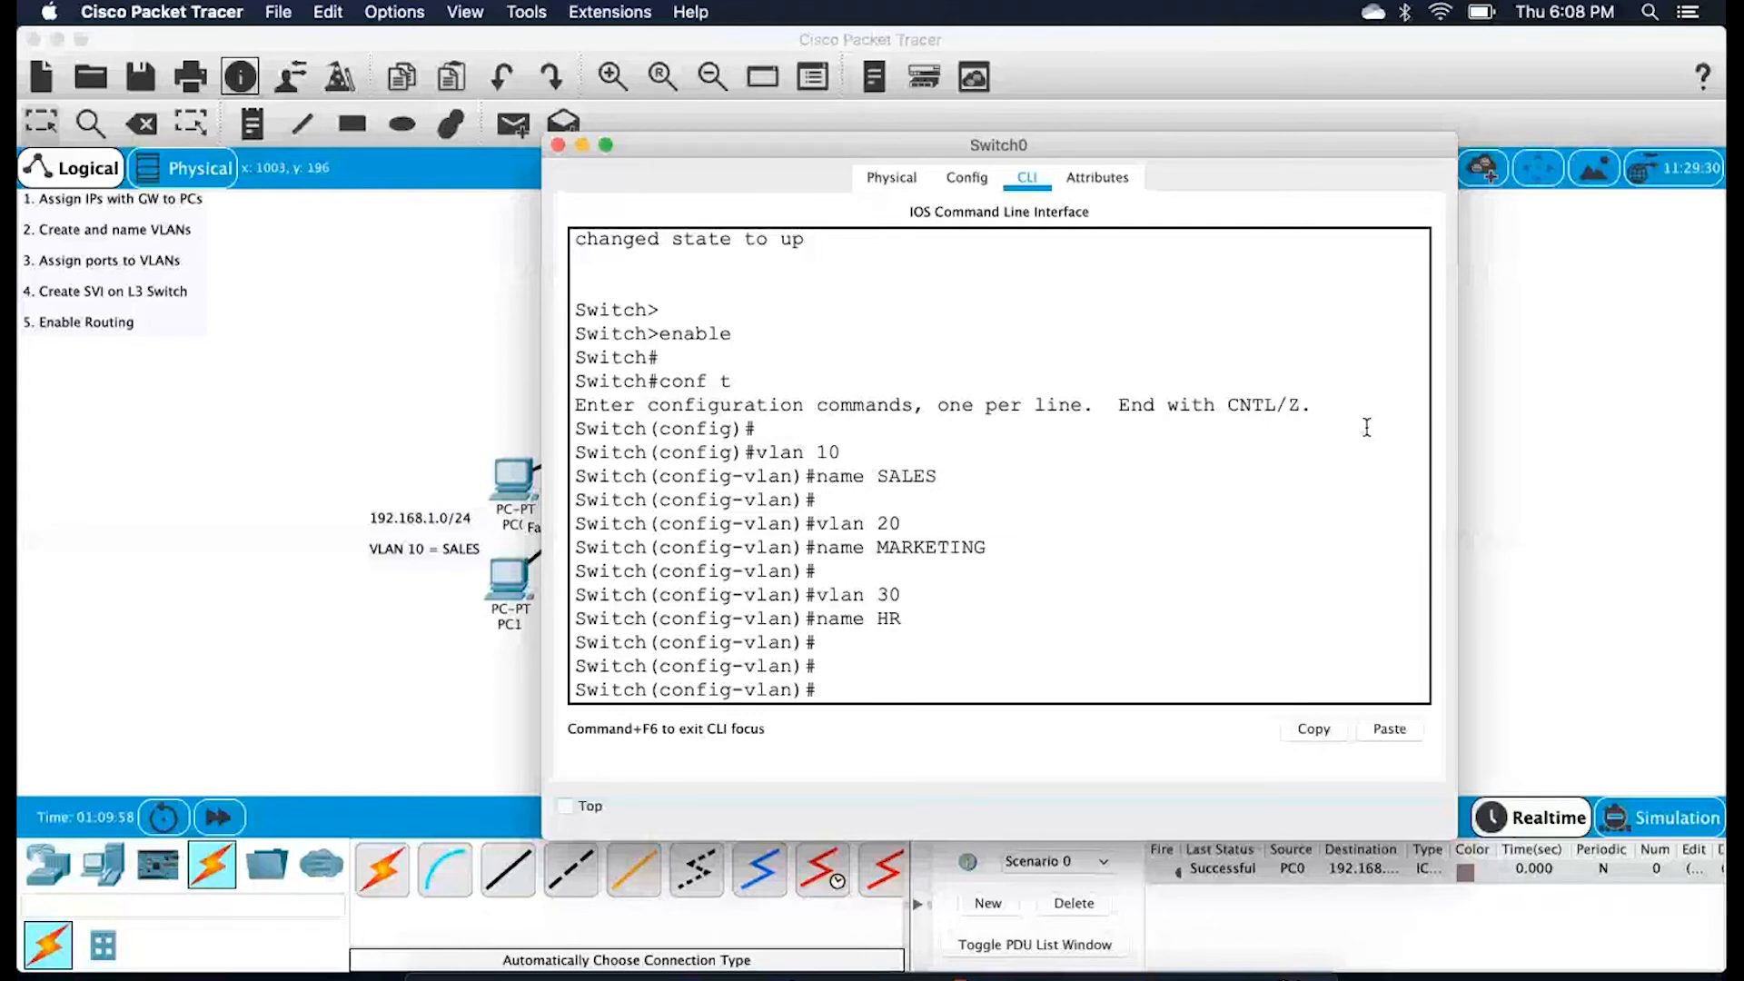
Leave VLAN configuration and assign interface range fa 0/1-2 of Switch0 to access VLAN 10
{"action": "type", "text": "exit"}
{"action": "key", "text": "Return"}
{"action": "type", "text": "interface "}
{"action": "type", "text": "g"}
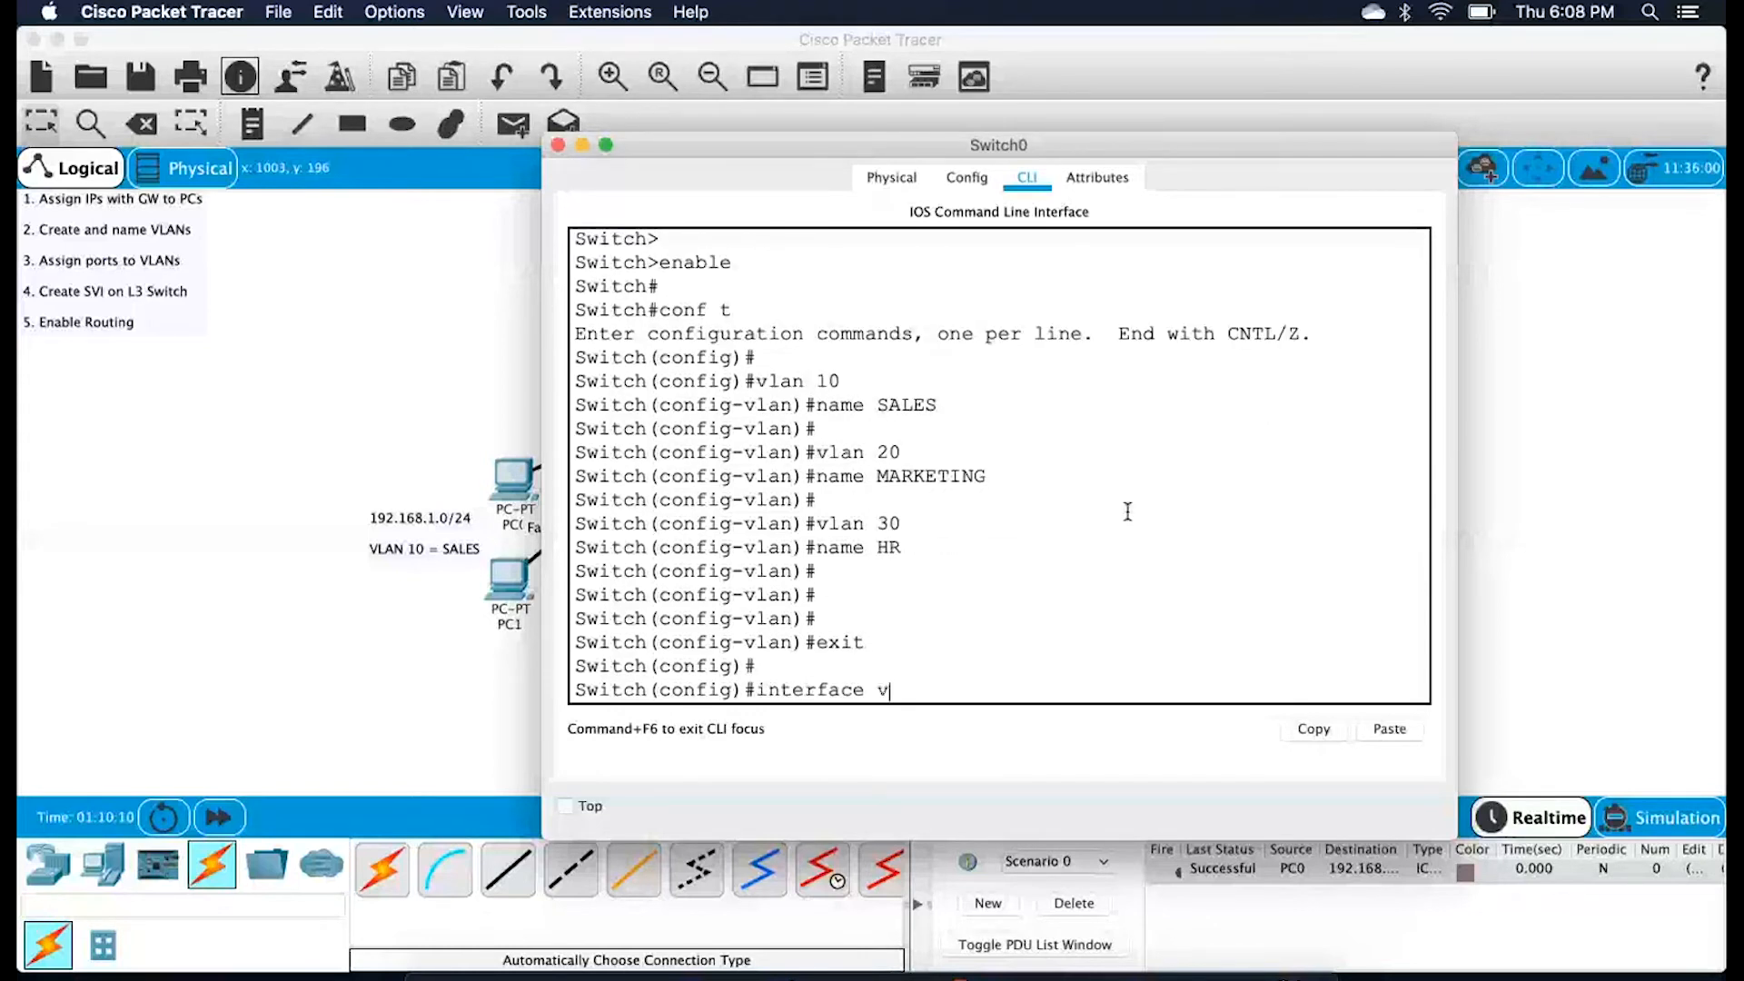
{"action": "key", "text": "BackSpace"}
{"action": "type", "text": "range fa 0/1-2"}
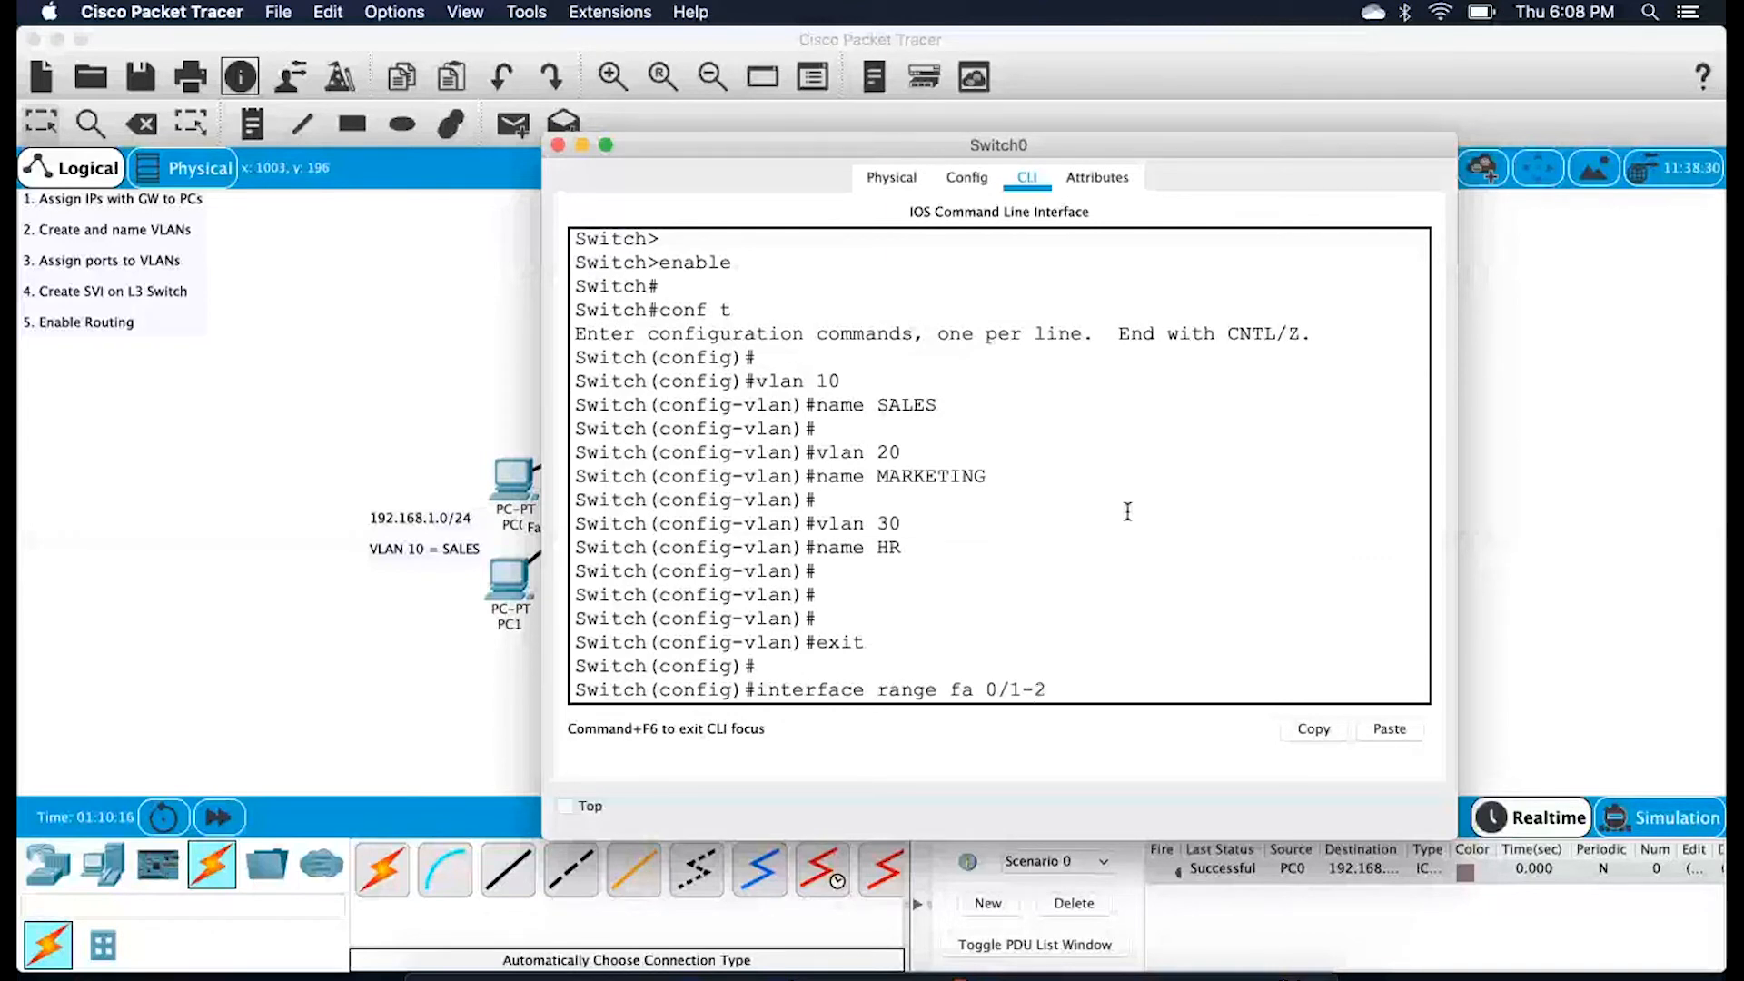
{"action": "key", "text": "Return"}
{"action": "key", "text": "Return"}
{"action": "type", "text": "swit"}
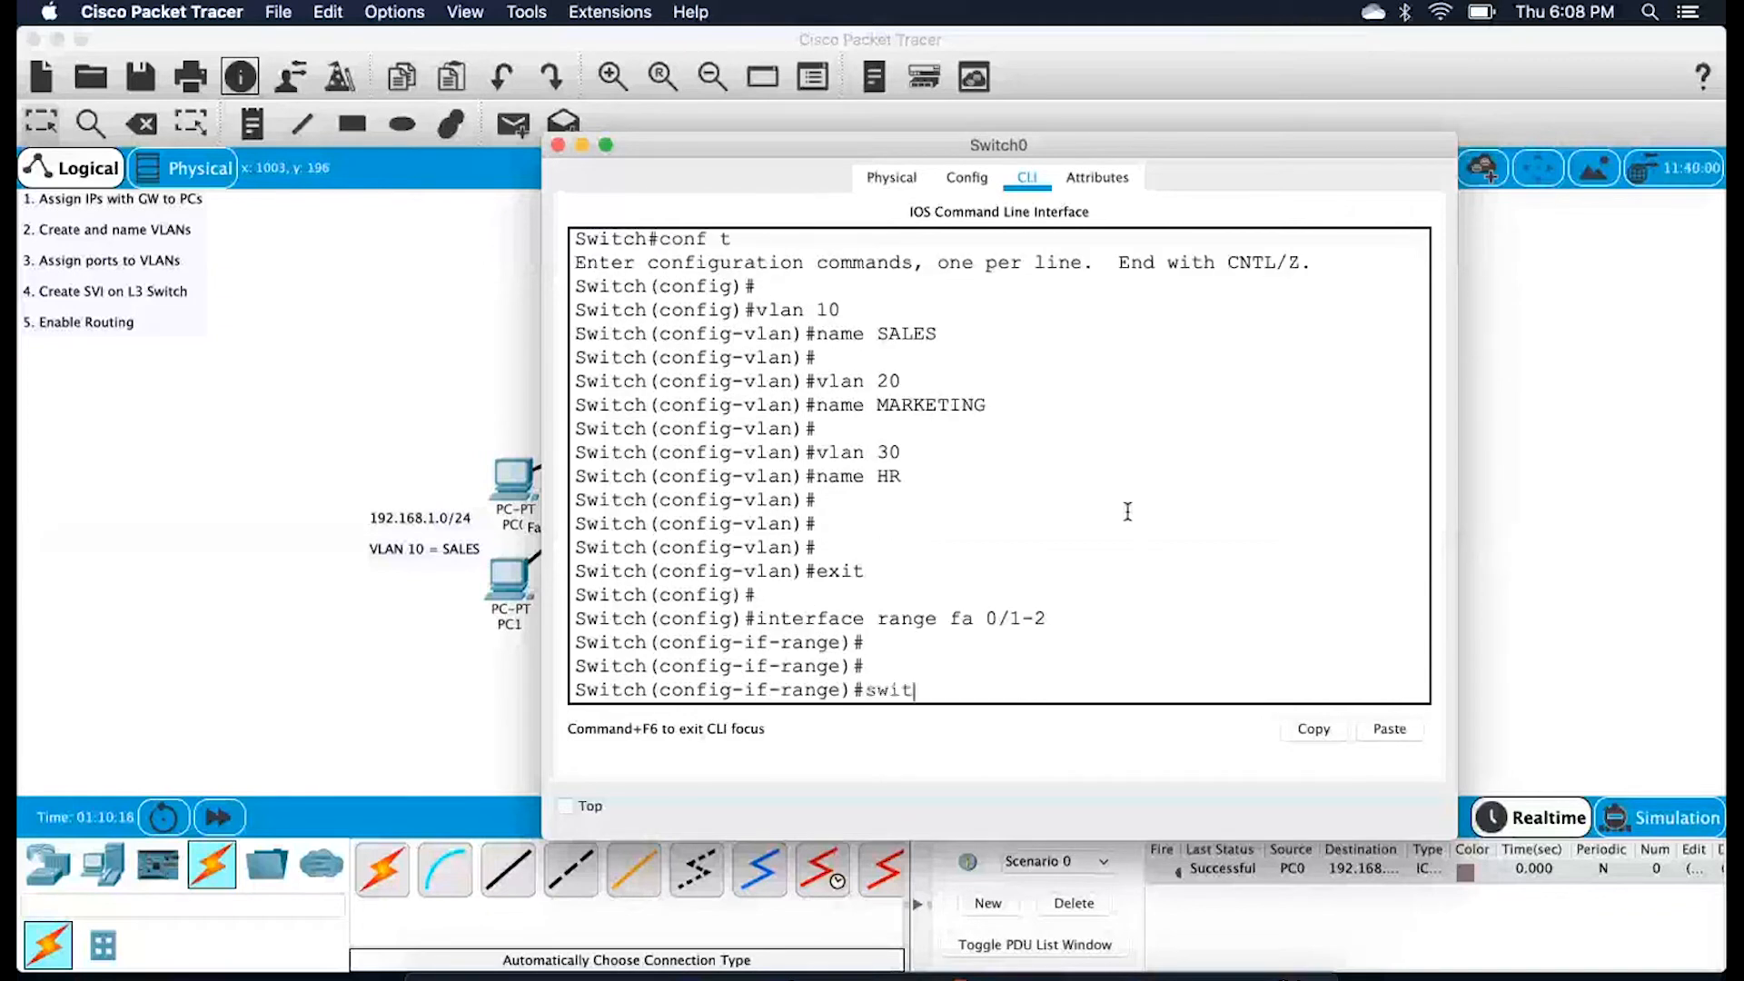
{"action": "type", "text": "chport acces "}
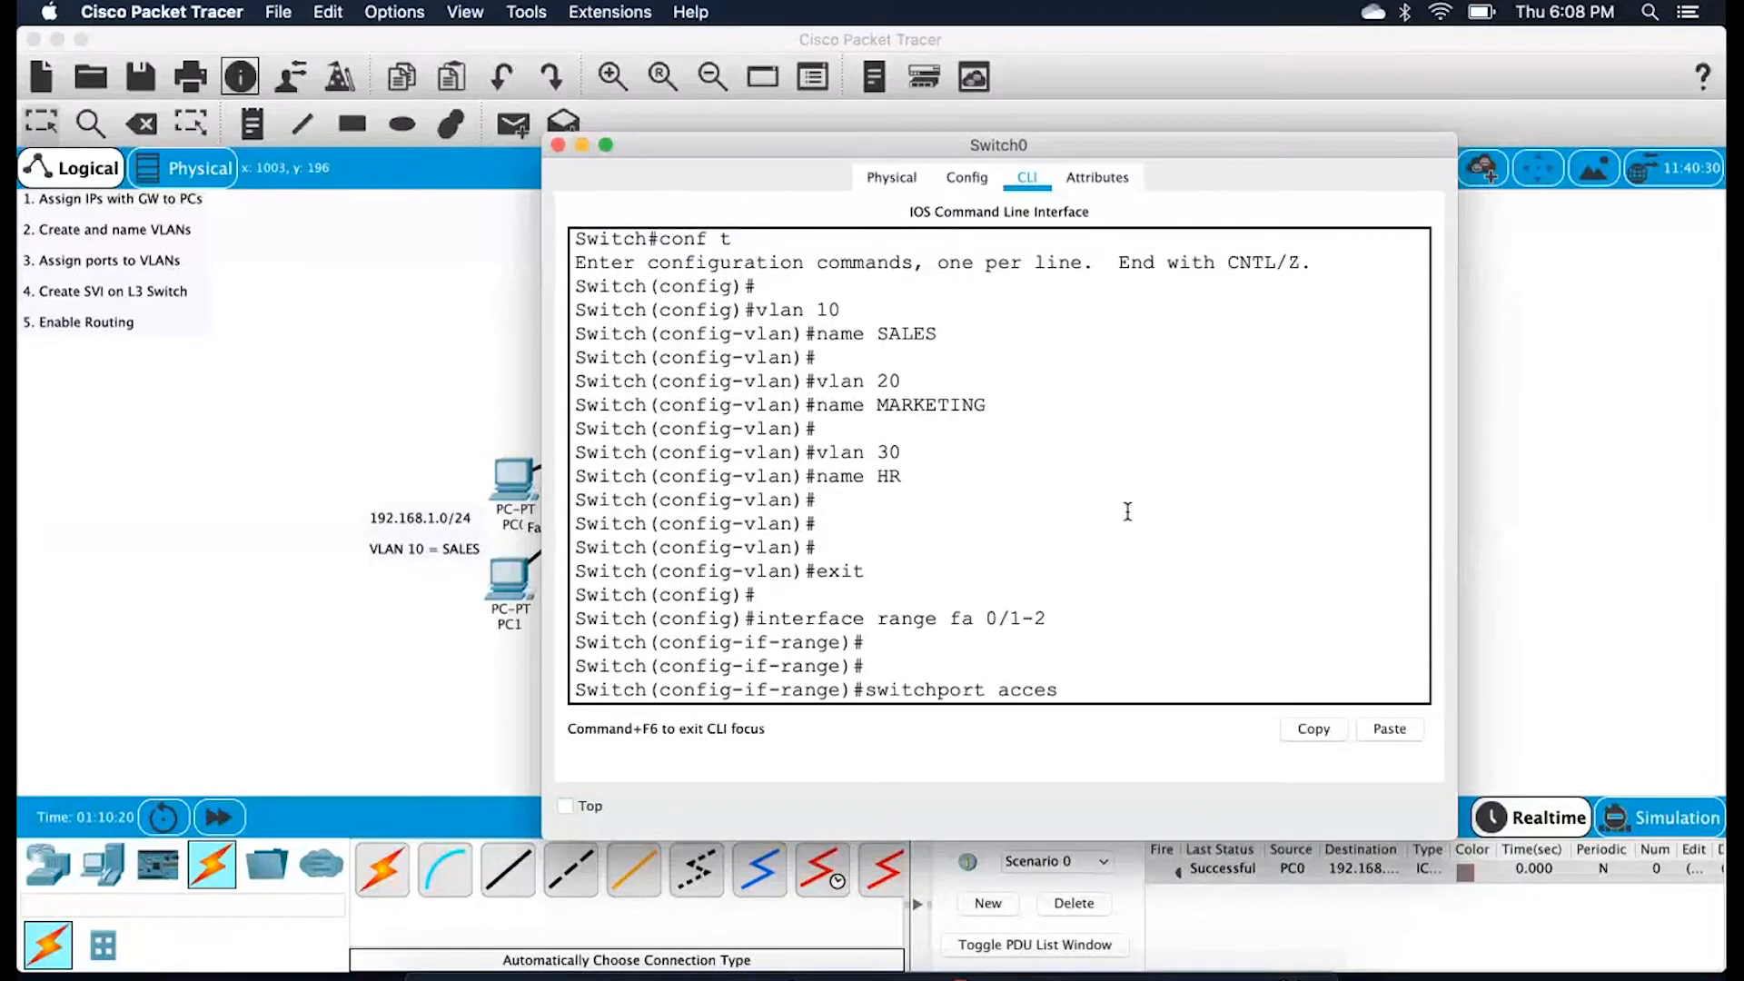
{"action": "type", "text": "s vlan"}
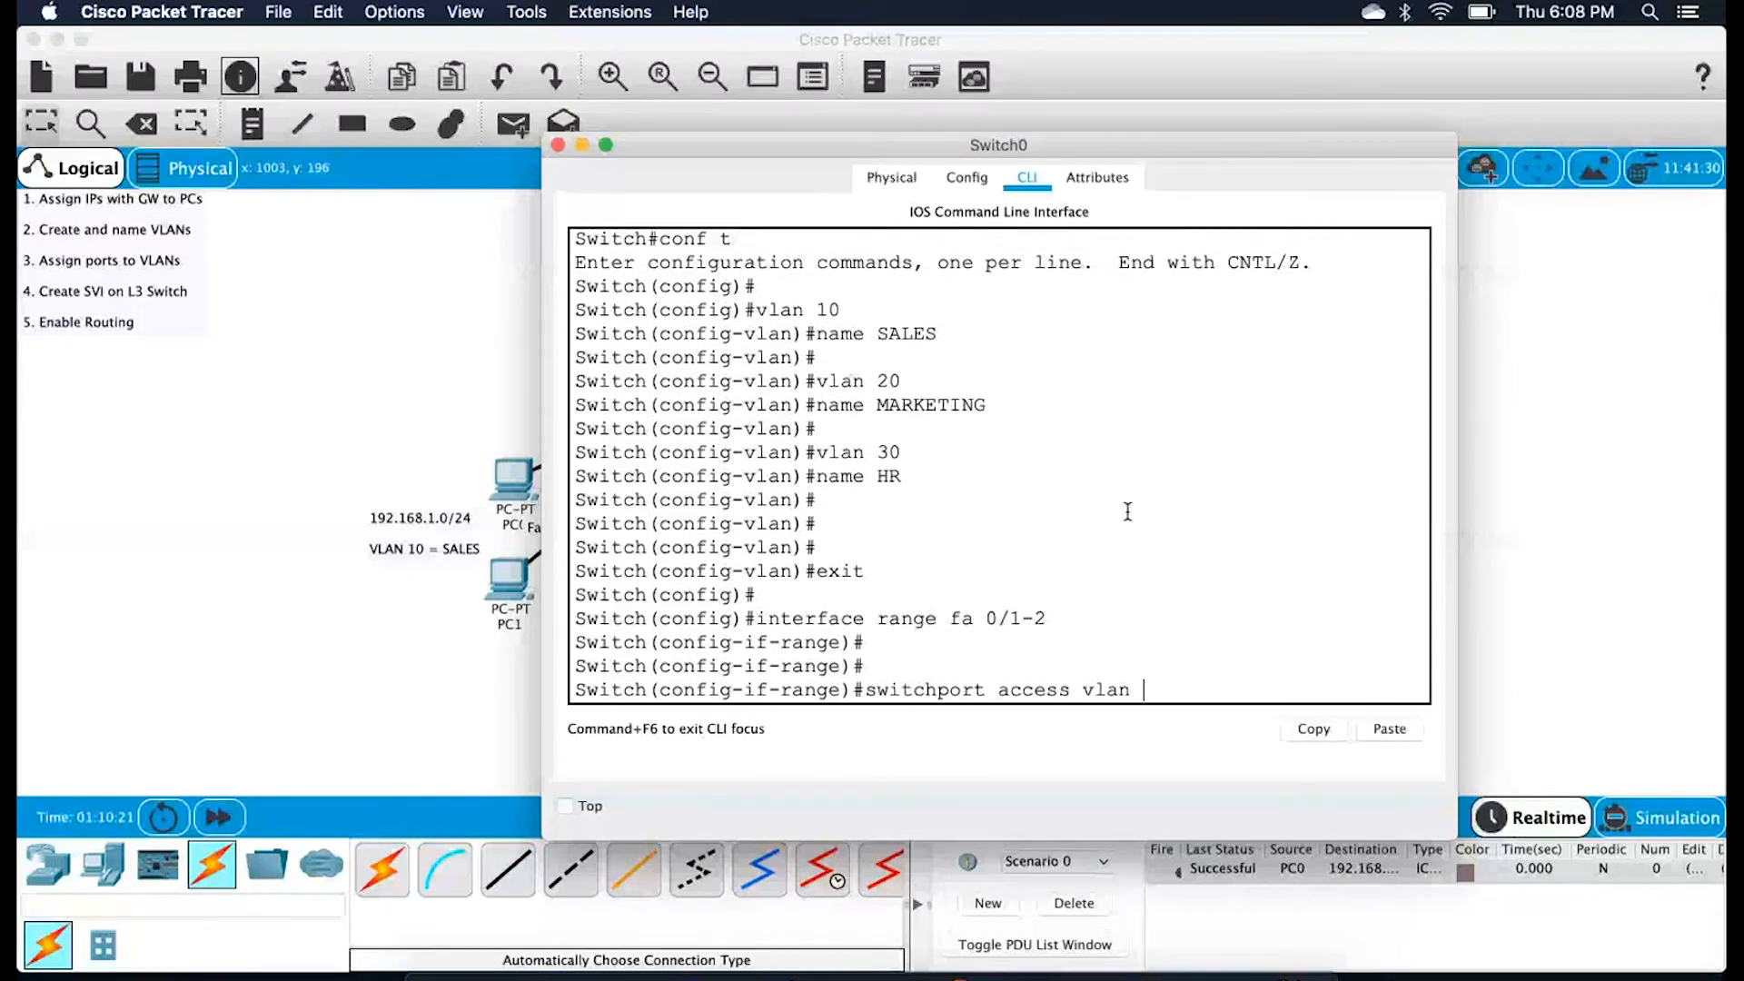
{"action": "type", "text": "10"}
{"action": "key", "text": "Return"}
{"action": "key", "text": "Return"}
Assign interface range fa 0/3-4 of Switch0 to access VLAN 20
{"action": "type", "text": "interface range fa 0/"}
{"action": "type", "text": "304"}
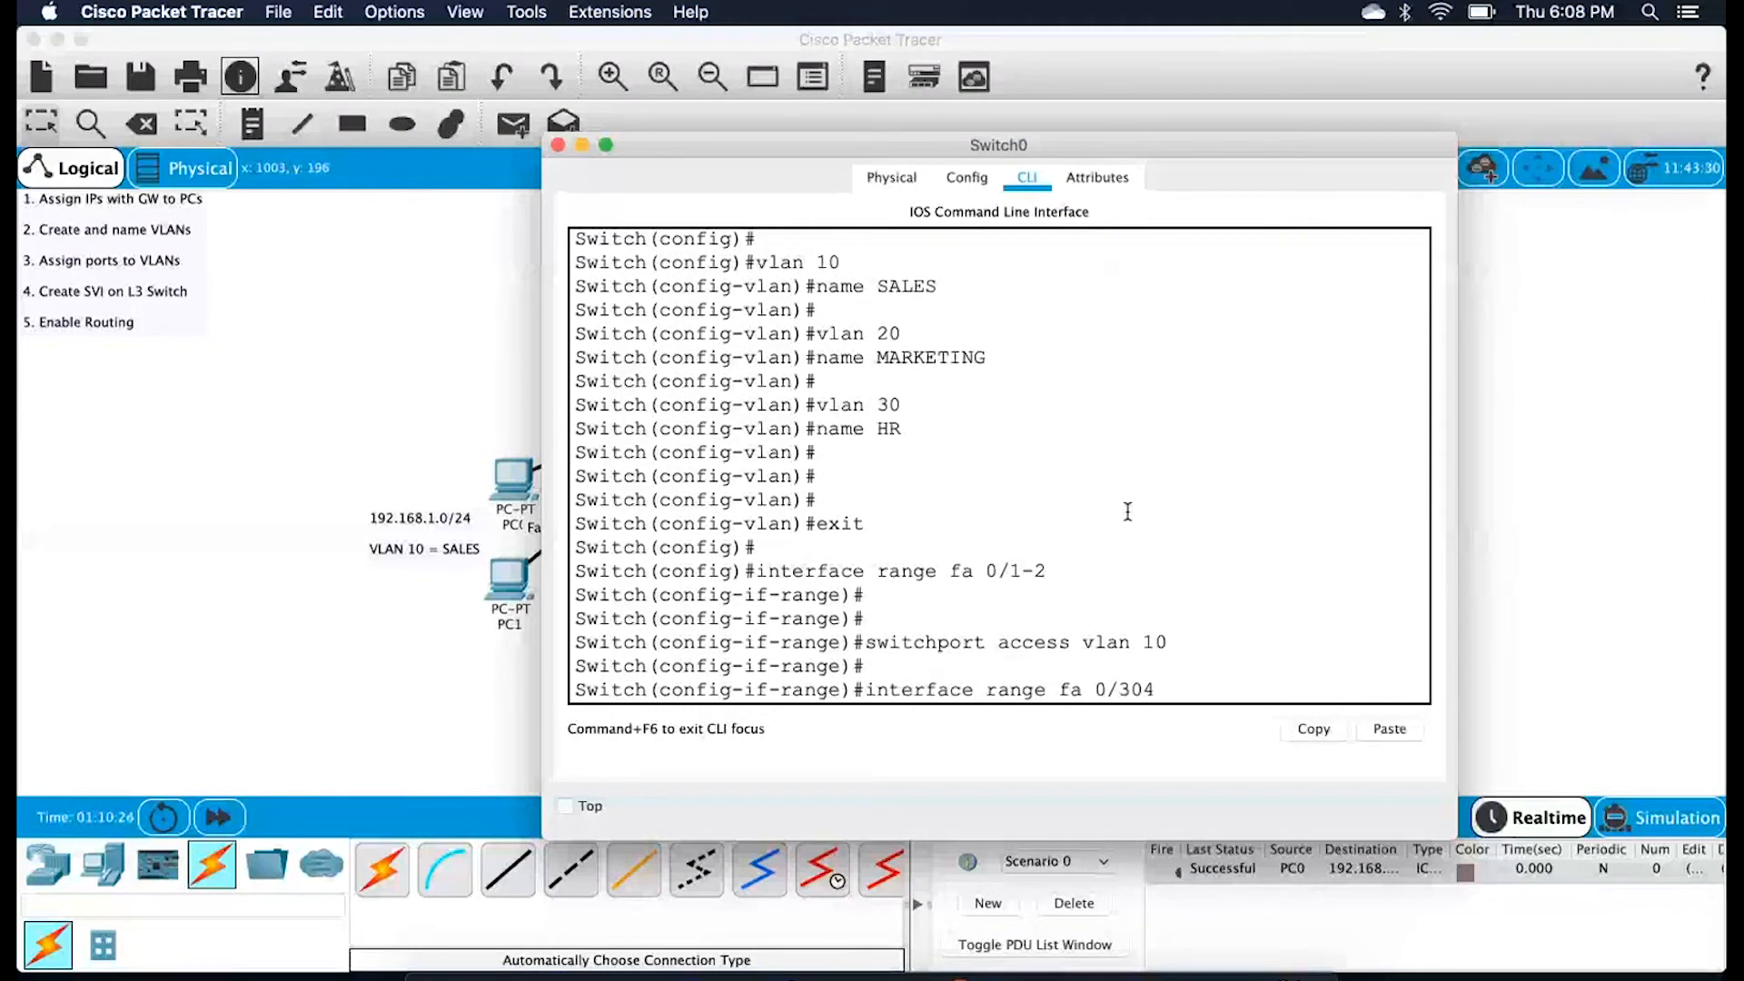
{"action": "key", "text": "BackSpace"}
{"action": "key", "text": "BackSpace"}
{"action": "type", "text": "-4"}
{"action": "key", "text": "Return"}
{"action": "key", "text": "Up"}
{"action": "key", "text": "Up"}
{"action": "key", "text": "BackSpace"}
{"action": "key", "text": "BackSpace"}
{"action": "type", "text": "20"}
{"action": "key", "text": "Return"}
Assign interface range fa 0/5-6 of Switch0 to access VLAN 30
{"action": "key", "text": "Up"}
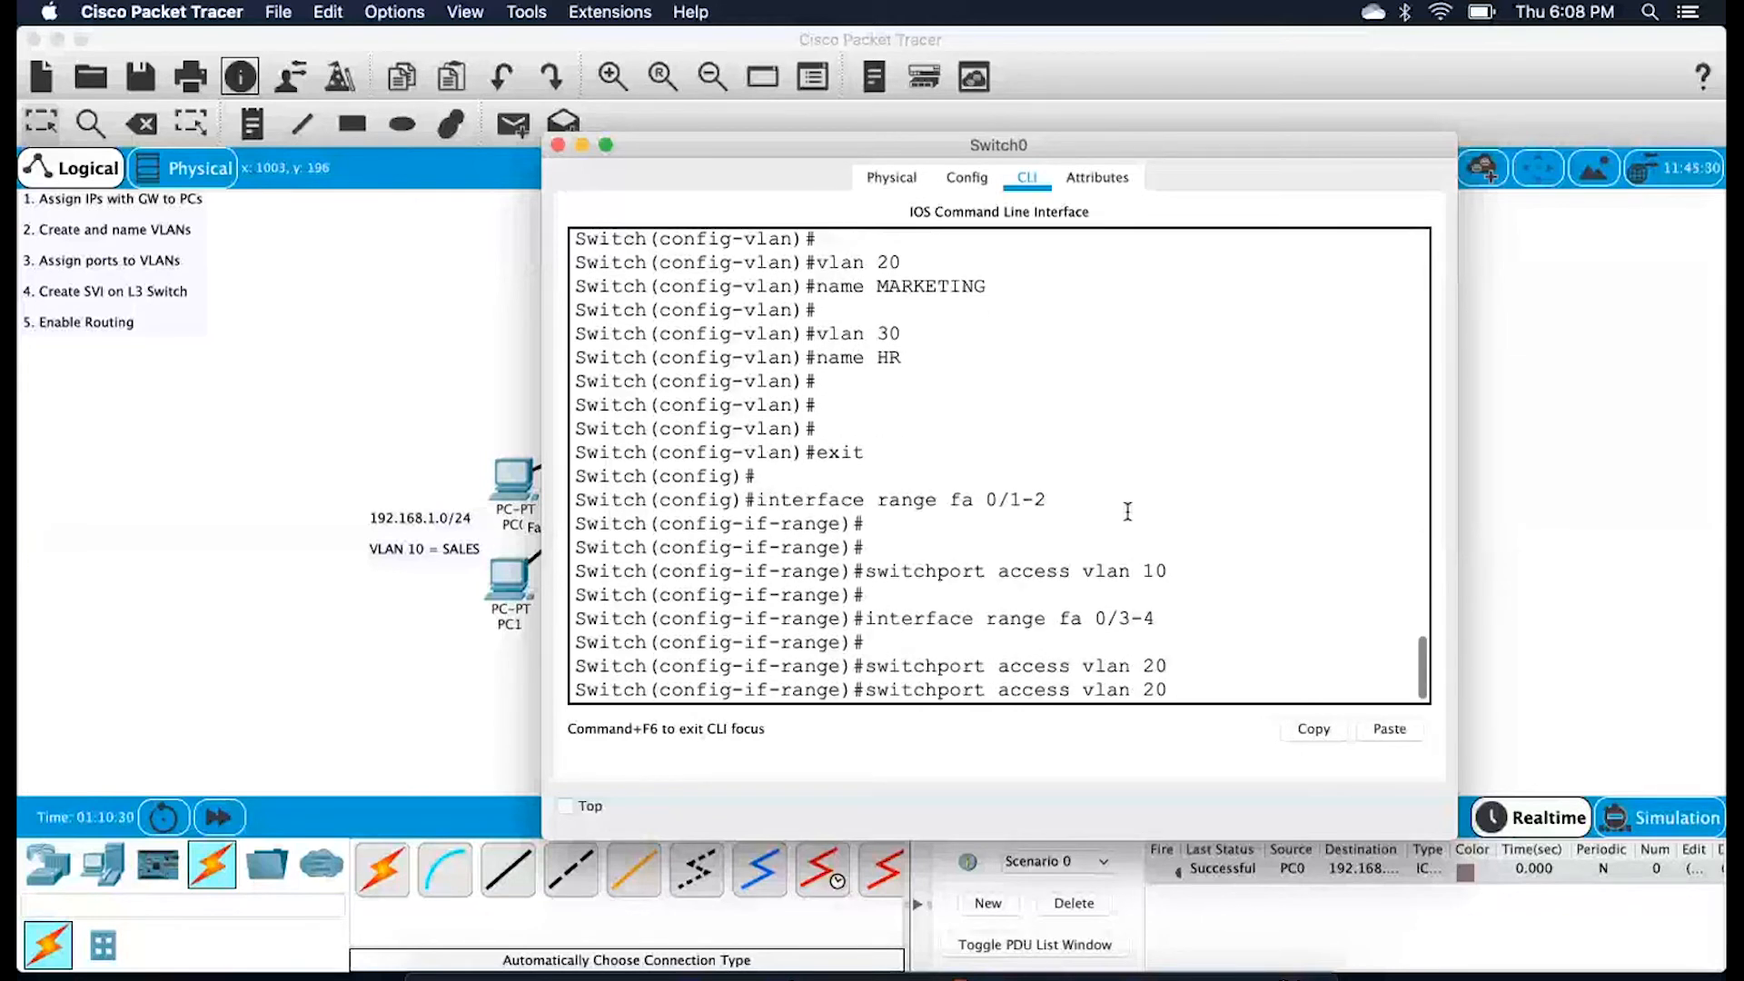
{"action": "key", "text": "Up"}
{"action": "key", "text": "BackSpace"}
{"action": "key", "text": "BackSpace"}
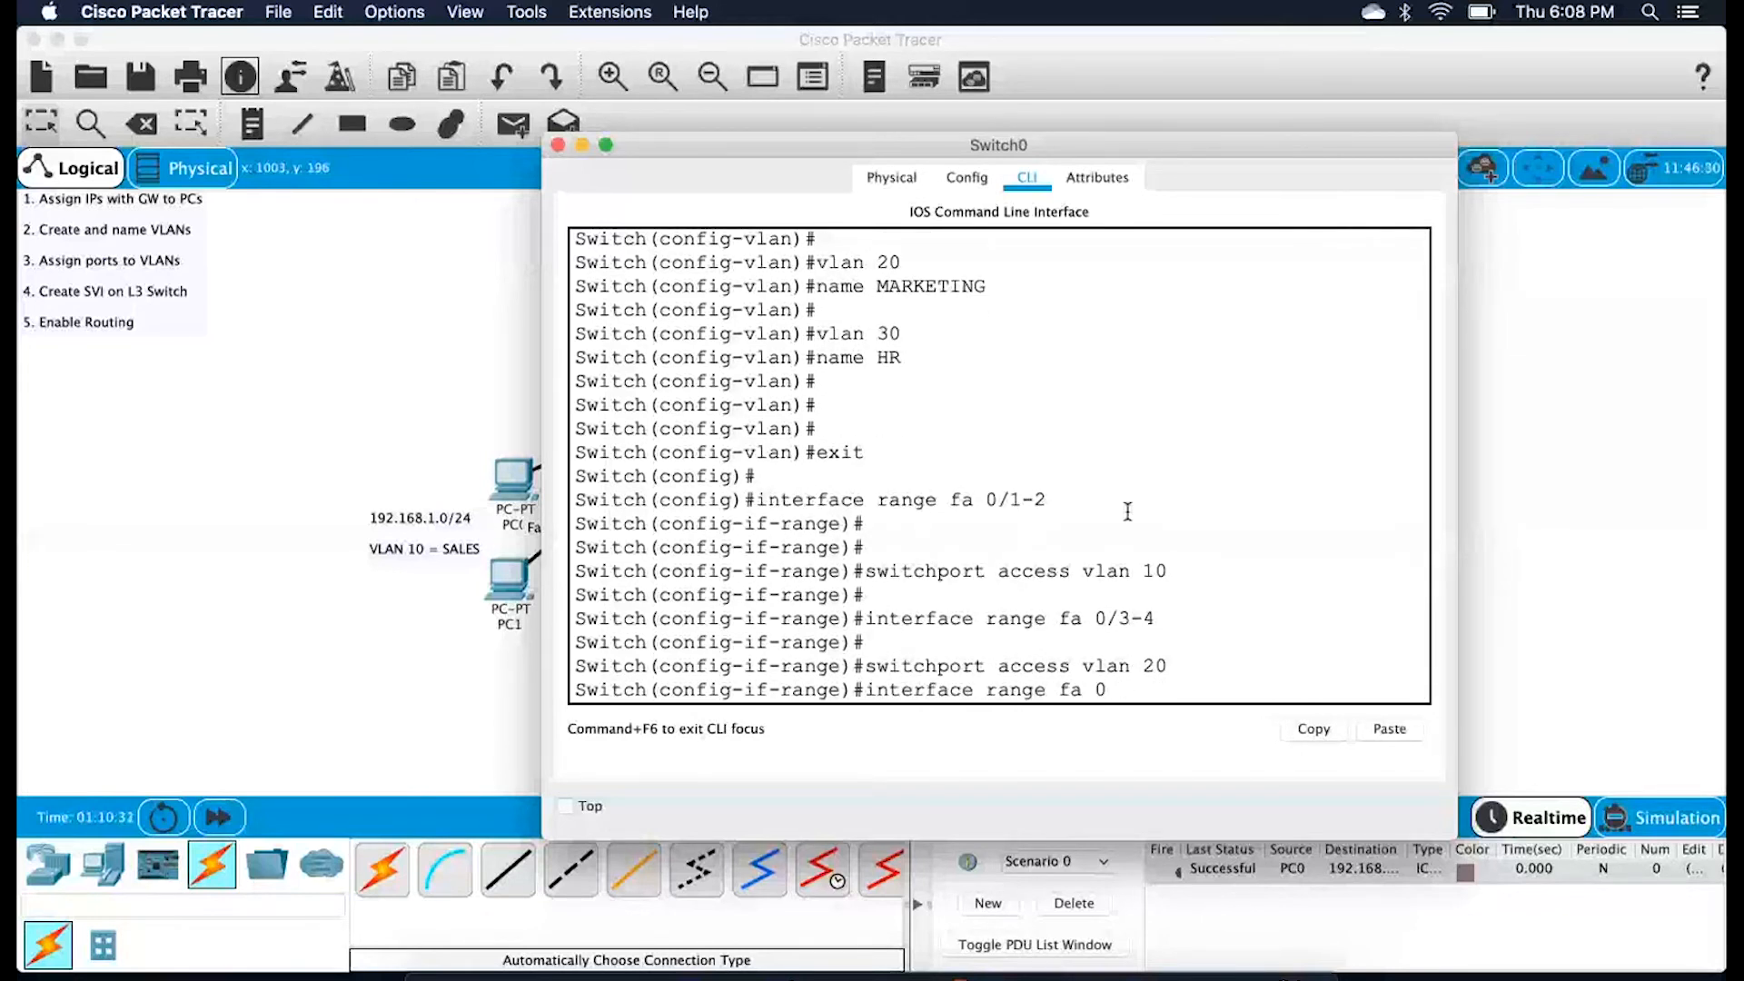
{"action": "key", "text": "BackSpace"}
{"action": "type", "text": "5-6"}
{"action": "key", "text": "Return"}
{"action": "key", "text": "Up"}
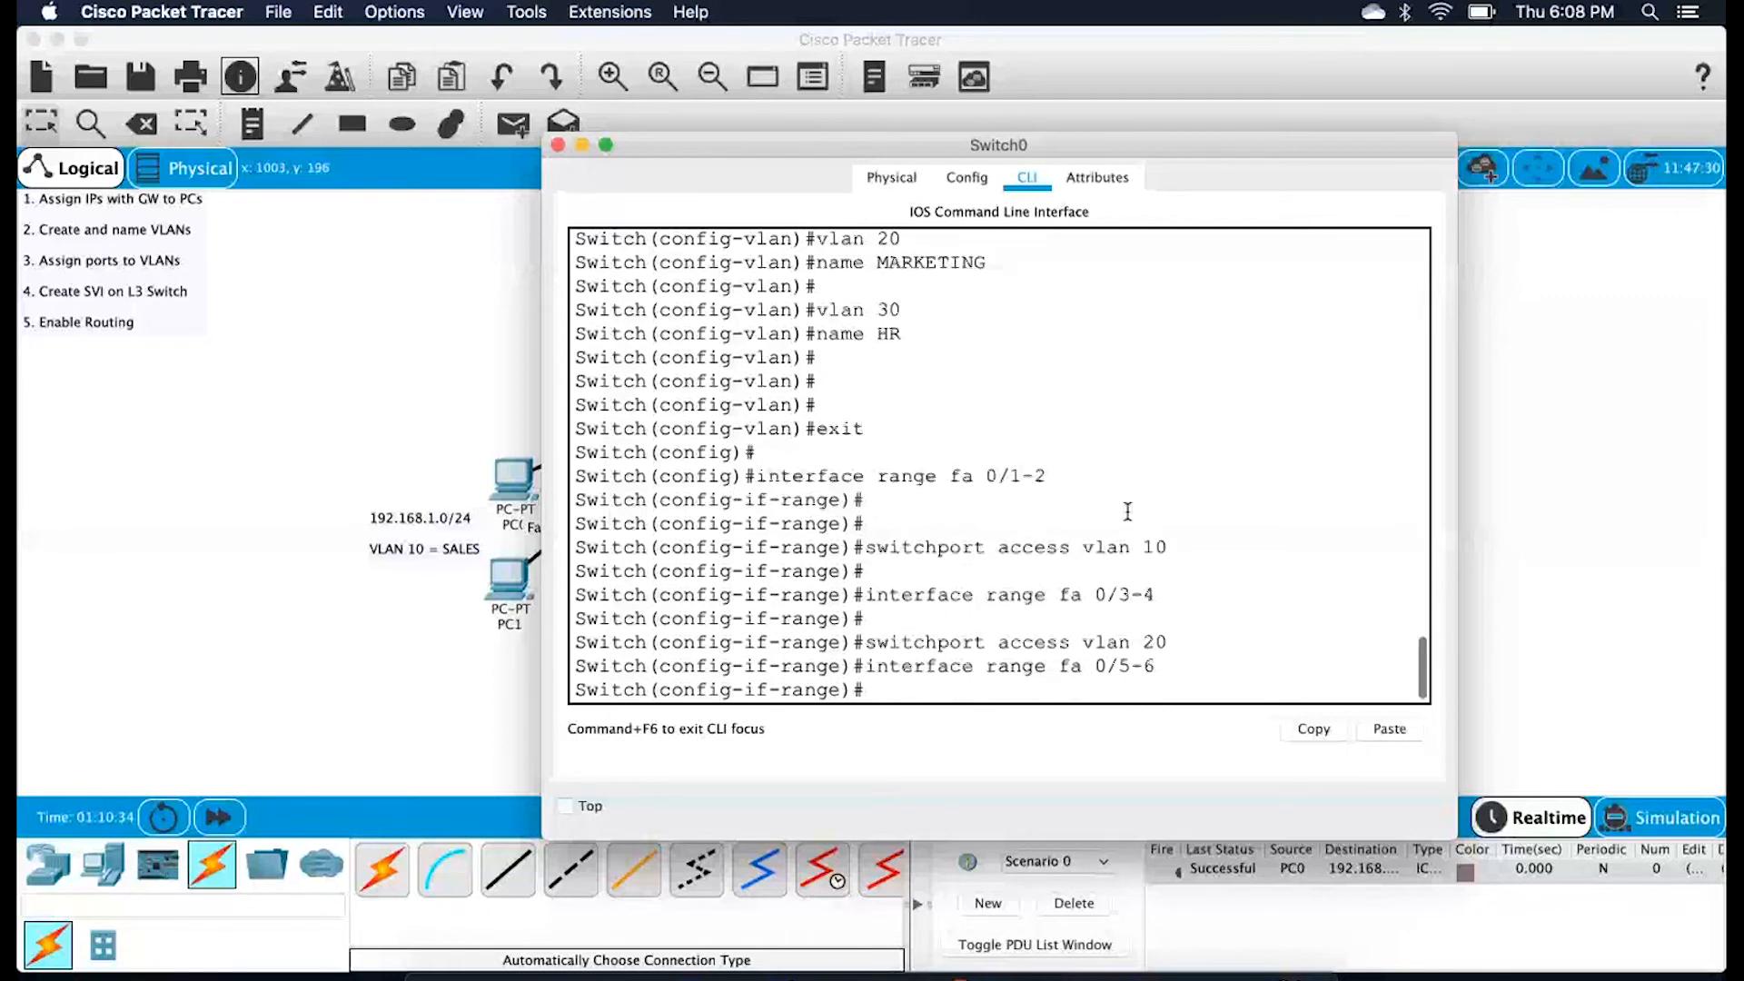
{"action": "key", "text": "Up"}
{"action": "key", "text": "BackSpace"}
{"action": "key", "text": "BackSpace"}
{"action": "type", "text": "40"}
{"action": "key", "text": "BackSpace"}
{"action": "key", "text": "BackSpace"}
{"action": "type", "text": "30"}
{"action": "key", "text": "Return"}
Leave interface configuration and display the brief VLAN table of Switch0 to check the port assignments
{"action": "key", "text": "Return"}
{"action": "key", "text": "Return"}
{"action": "key", "text": "Return"}
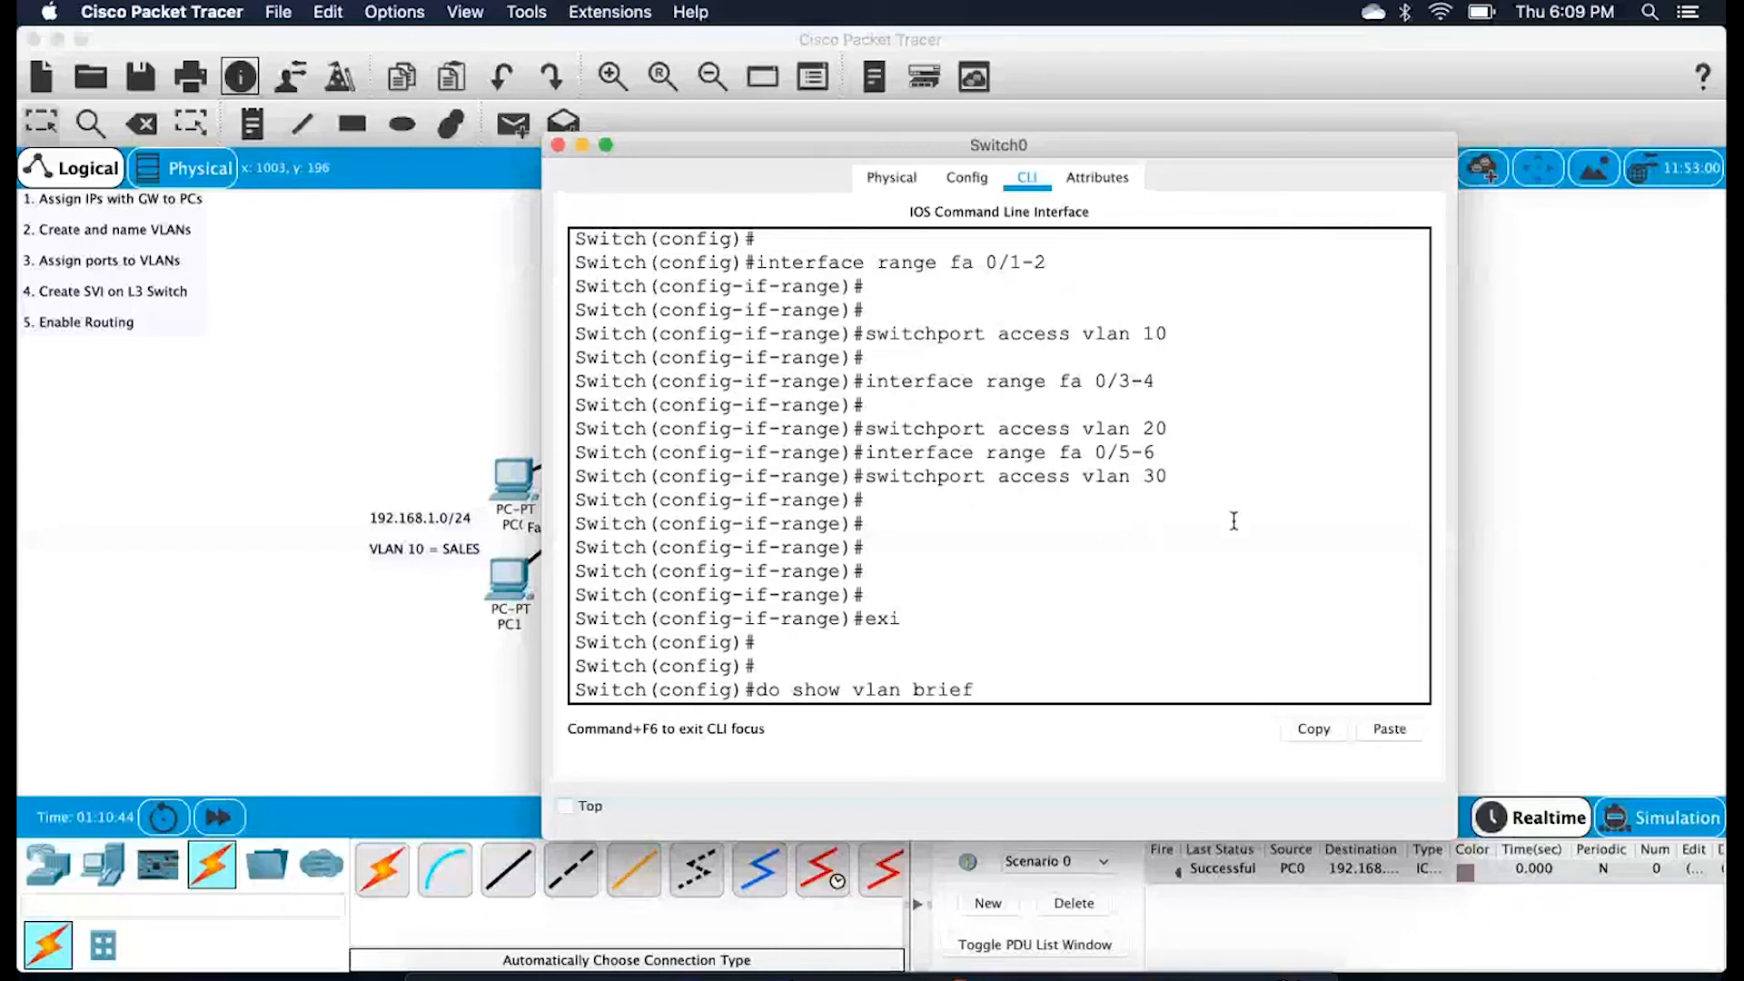
{"action": "key", "text": "Return"}
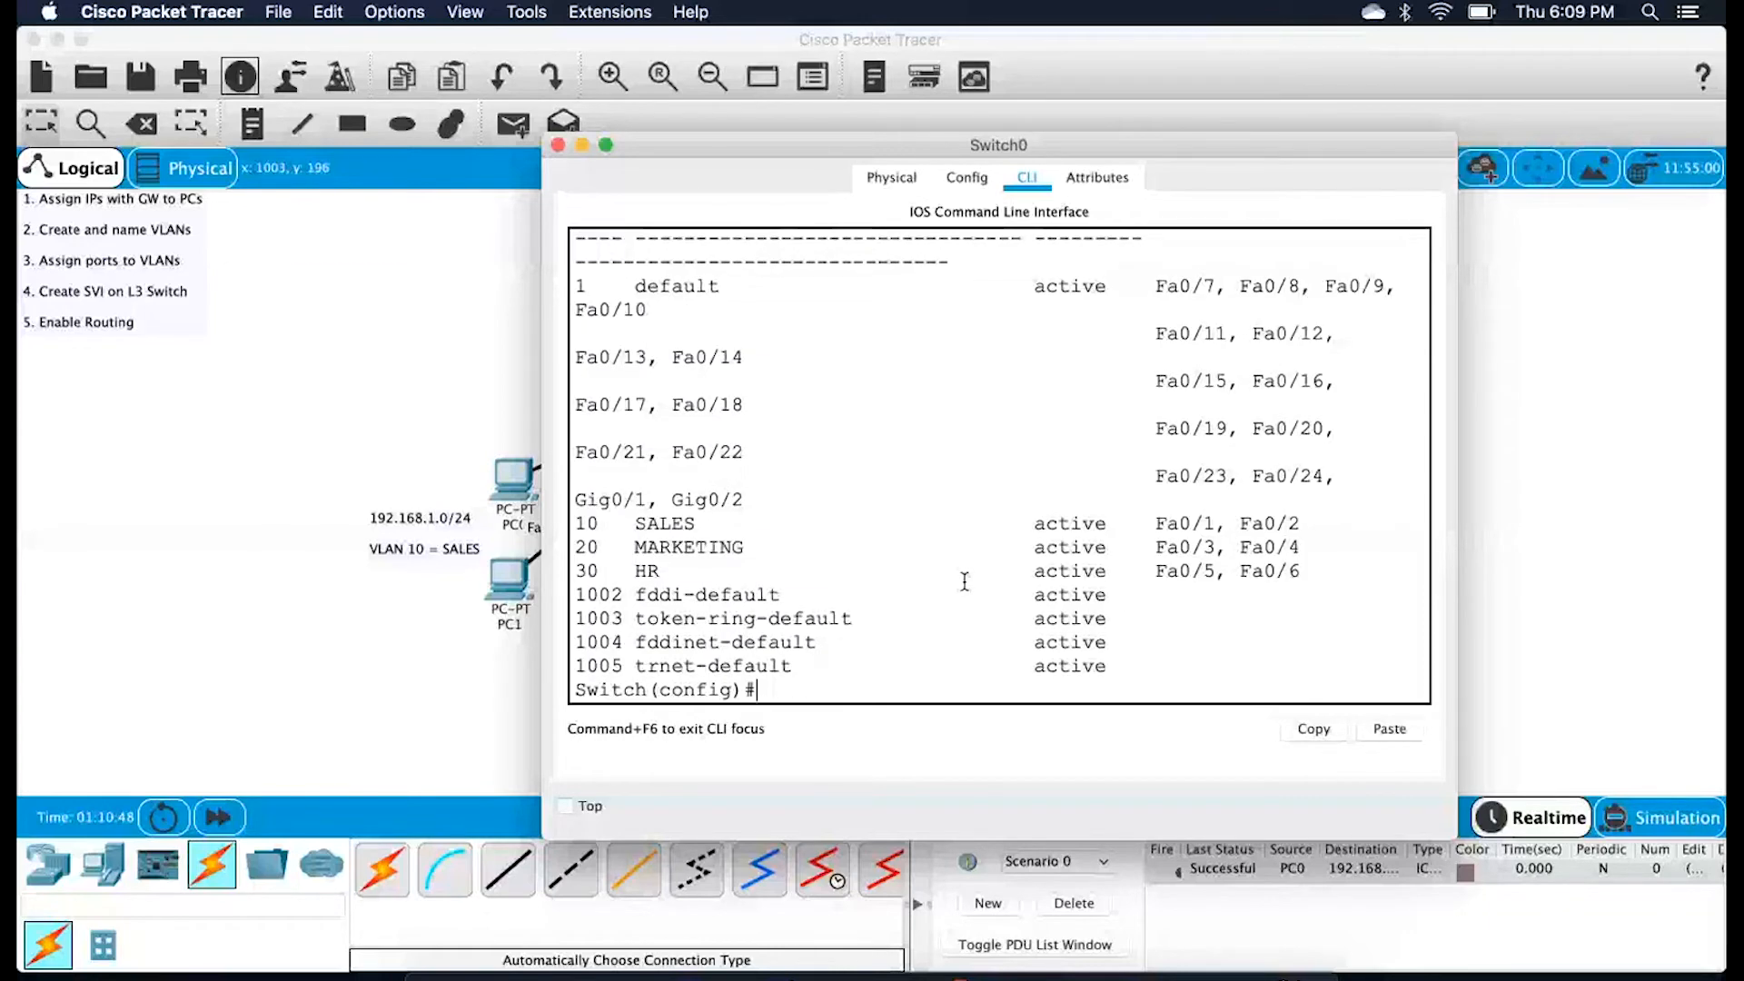
Clear the old PDU results and send simple PDUs from PC0 to PC1 and to PC2 to test VLAN connectivity
{"action": "left_click_drag", "start_coordinate": [624, 524], "coordinate": [945, 576]}
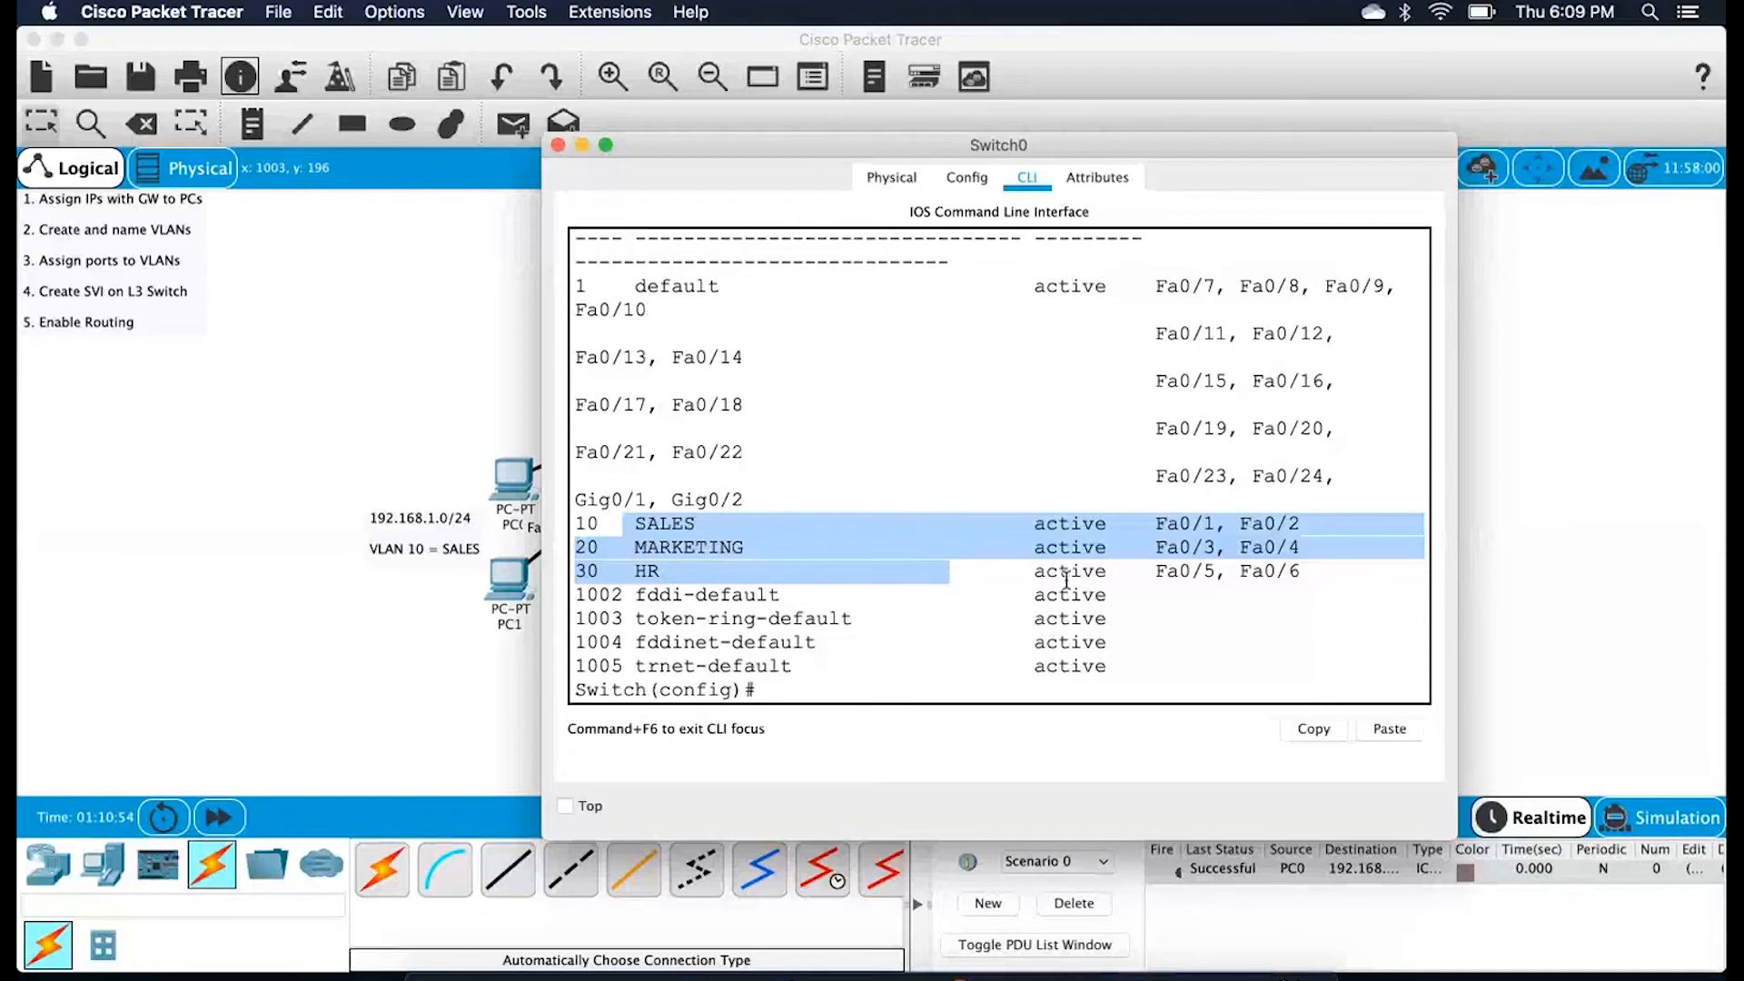
{"action": "left_click", "coordinate": [391, 360]}
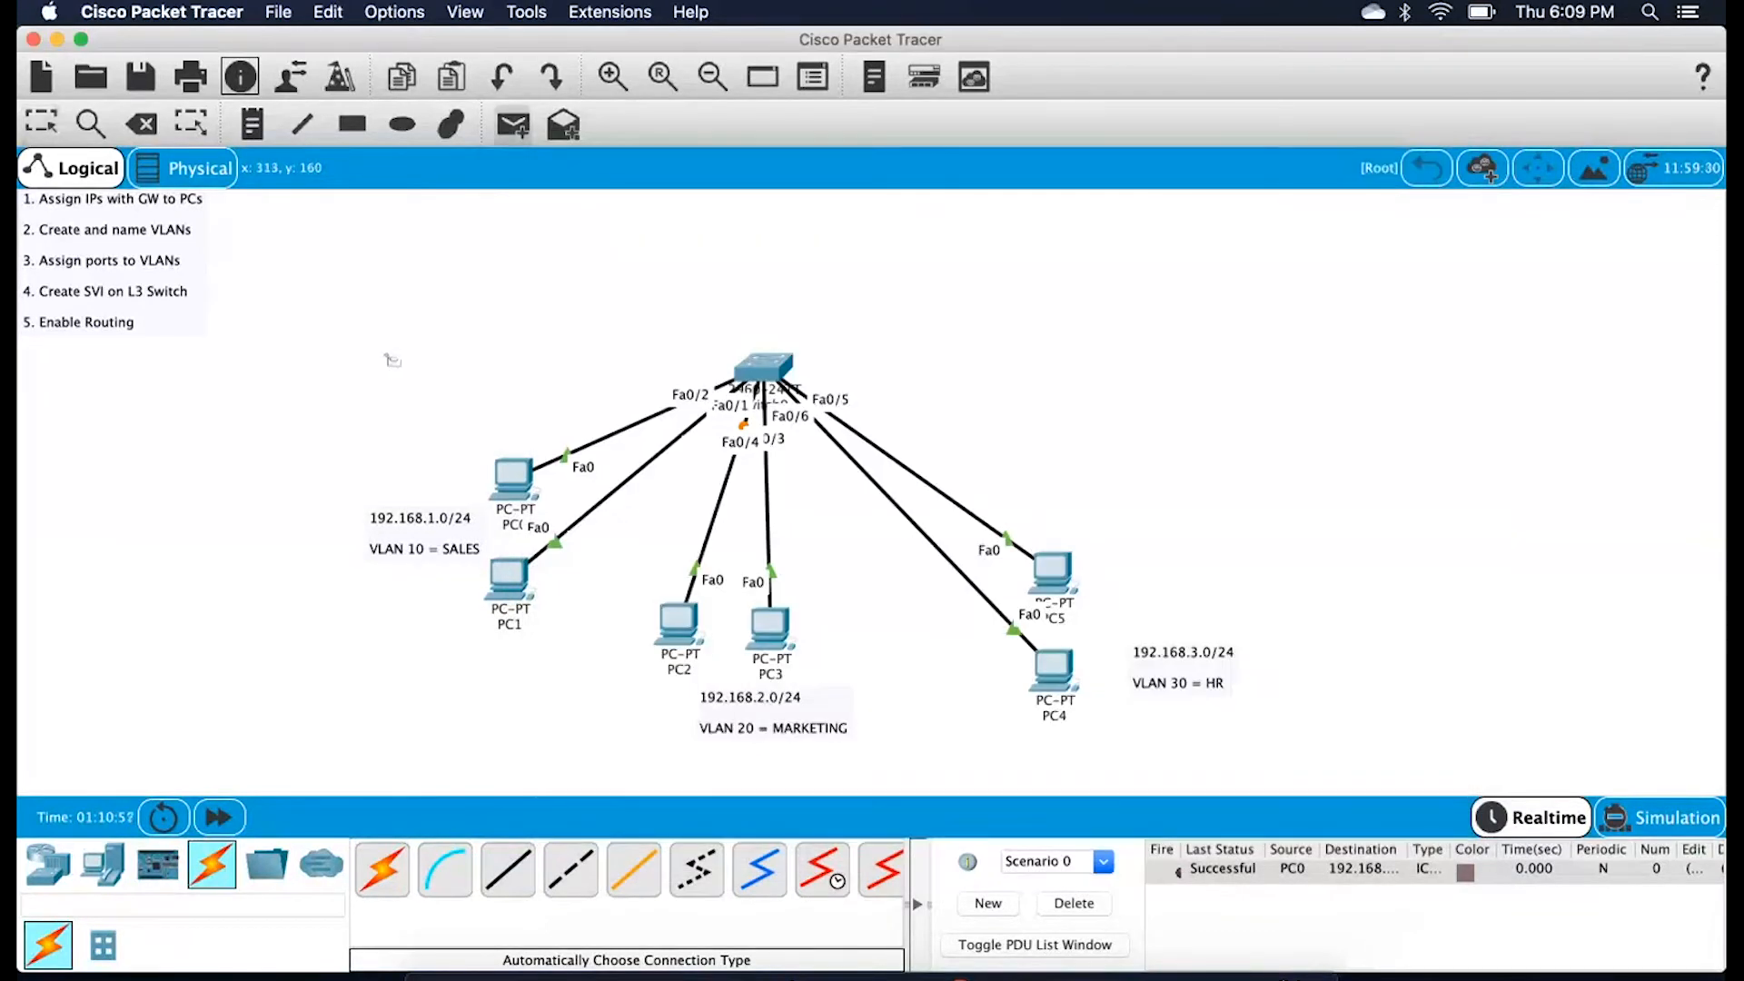
{"action": "left_click", "coordinate": [1094, 905]}
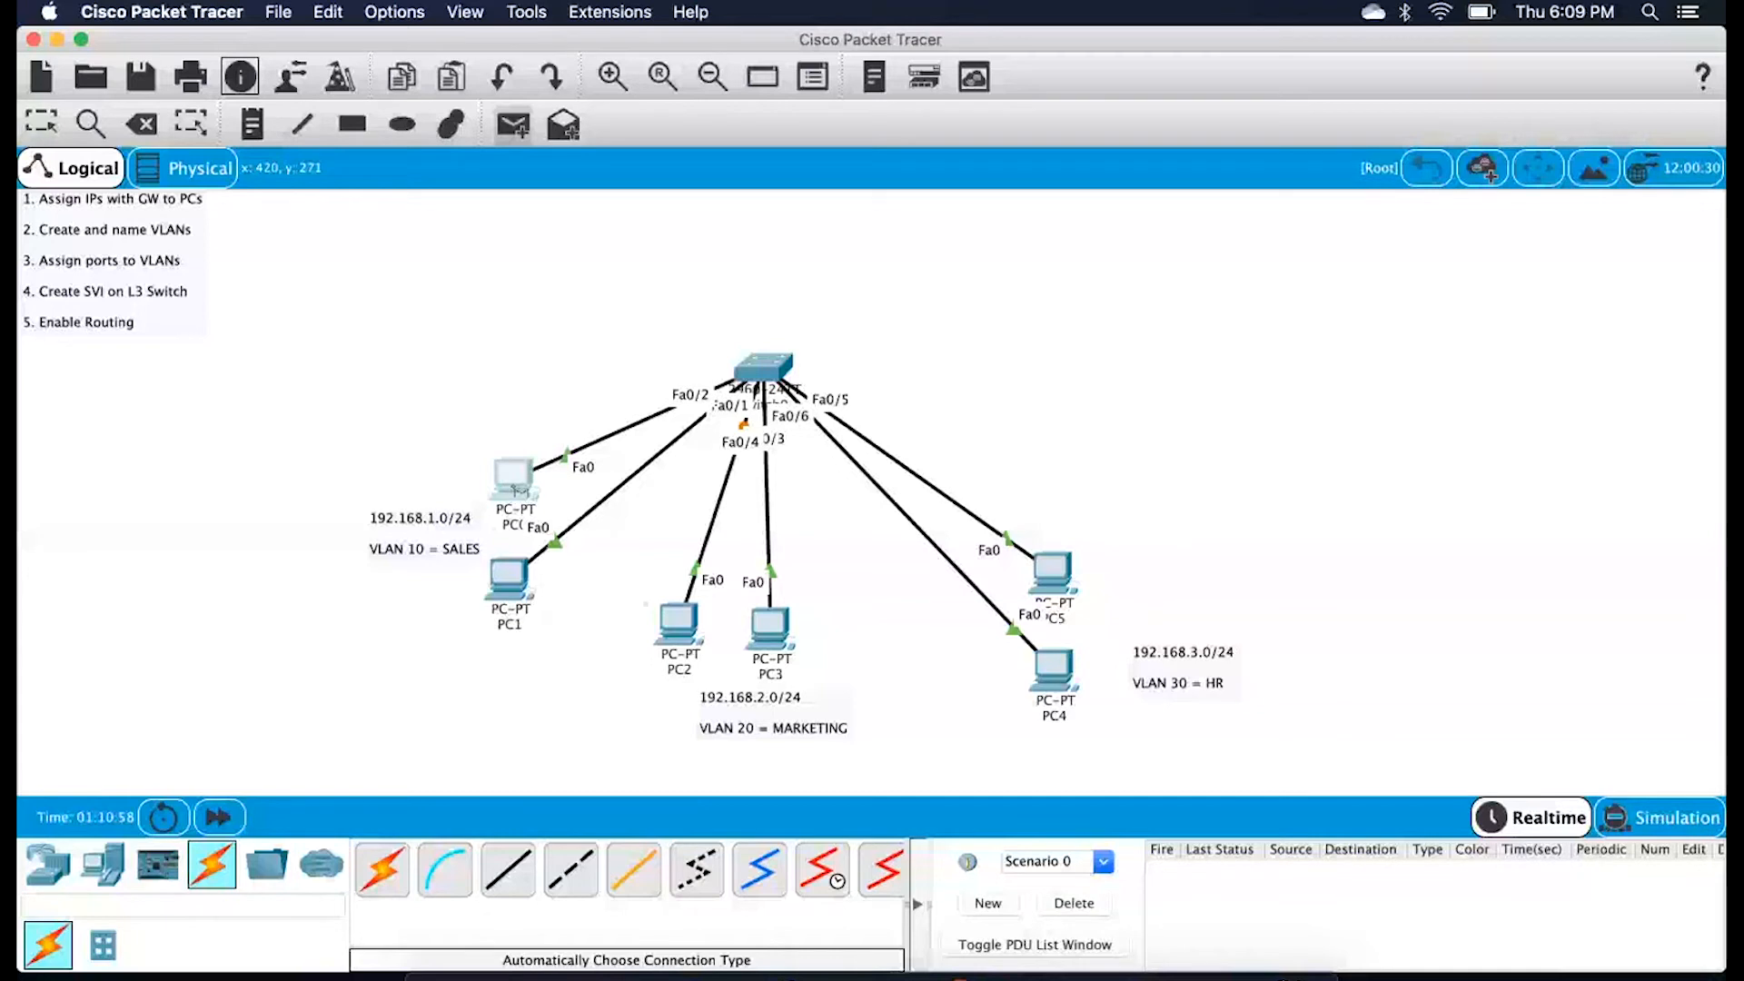
{"action": "left_click", "coordinate": [518, 491]}
{"action": "left_click", "coordinate": [510, 578]}
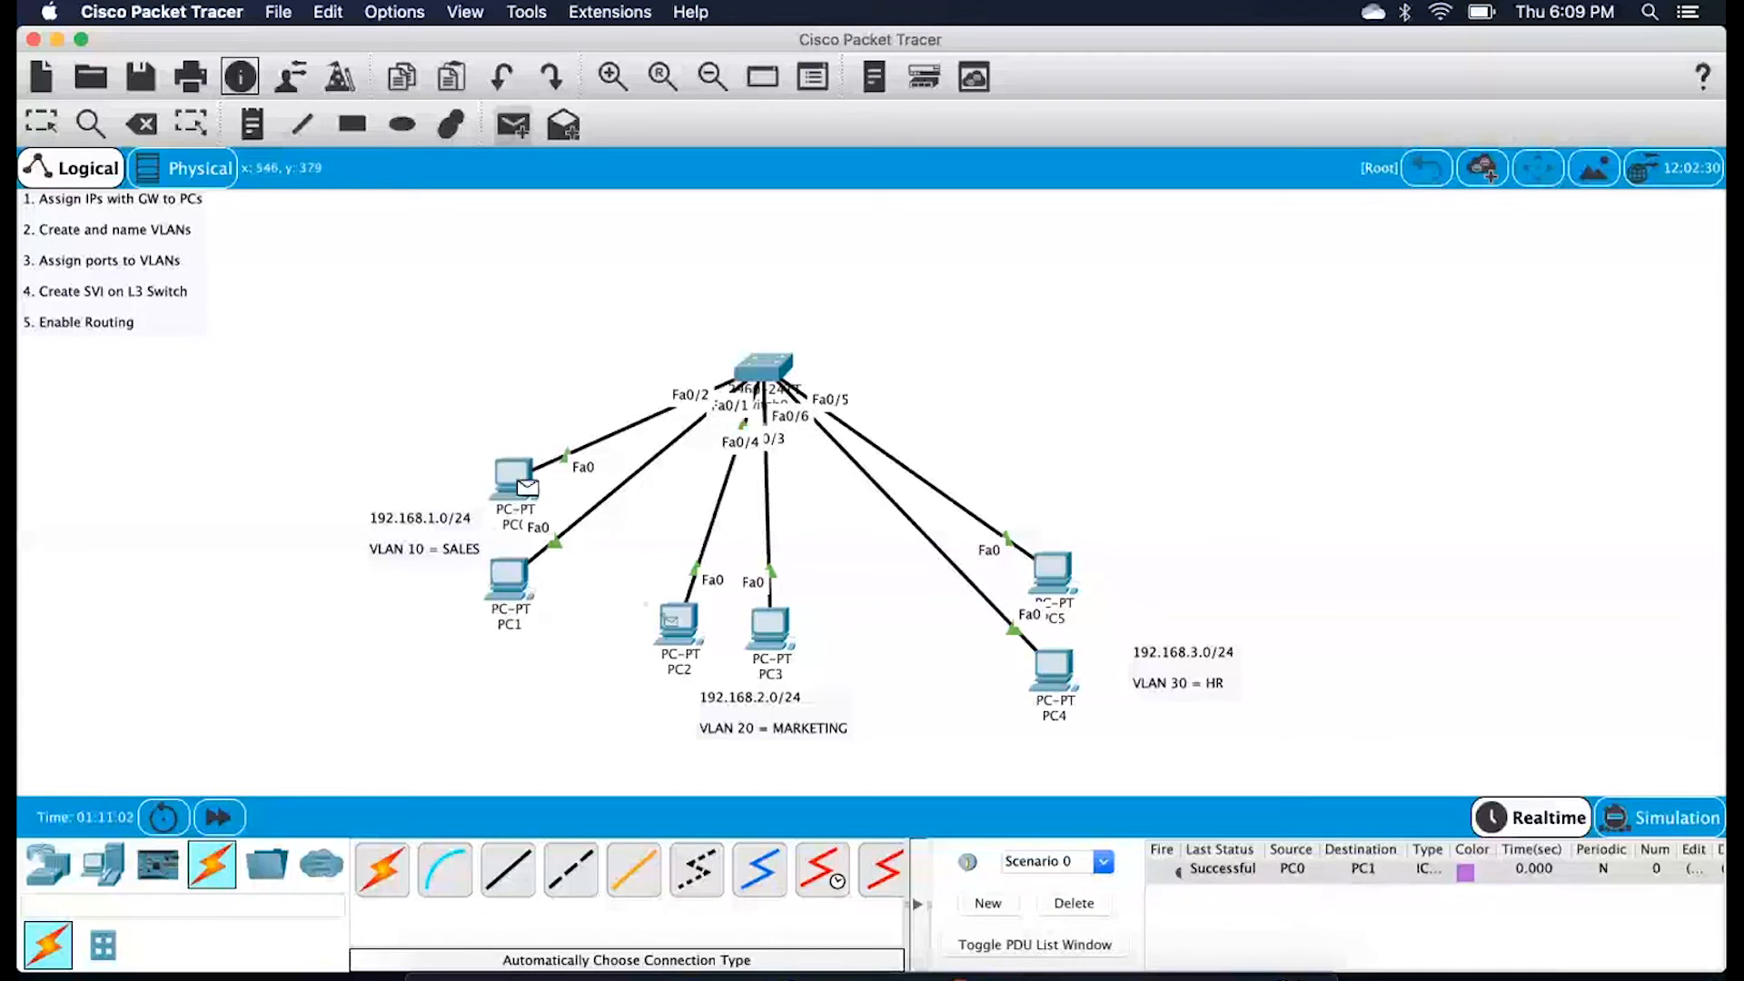
{"action": "left_click", "coordinate": [673, 621]}
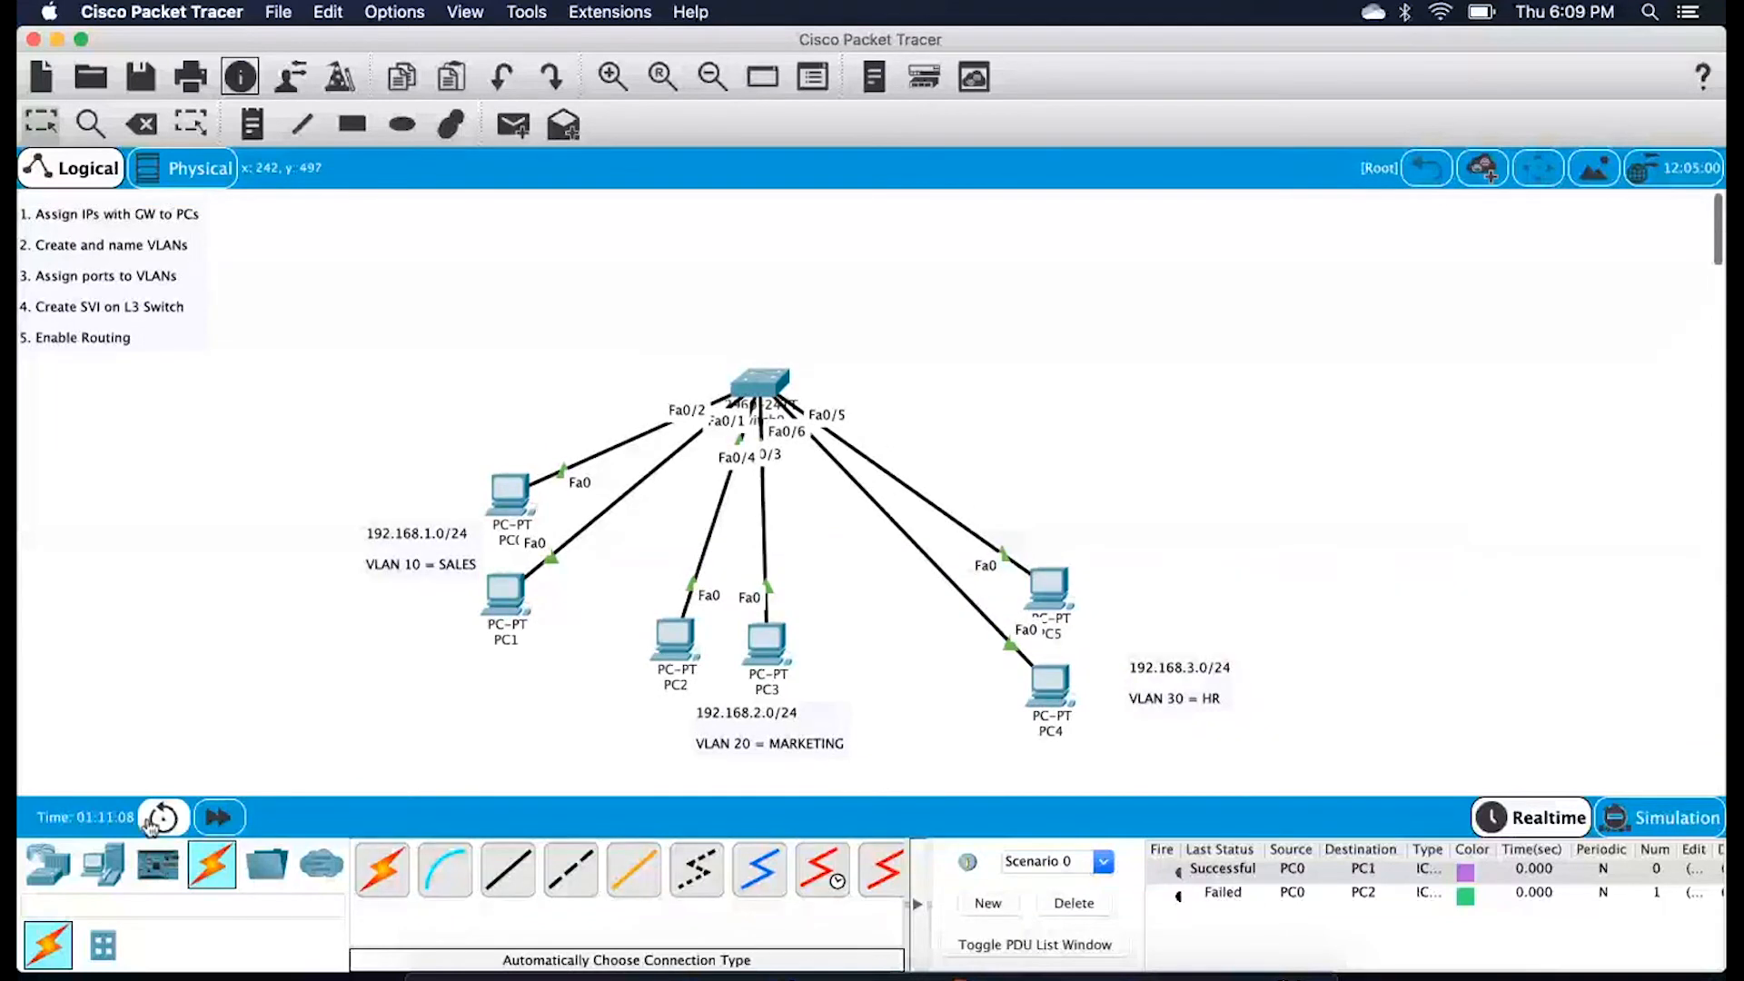
Add a generic PT-Router above the switch and connect it to the switch with an automatically chosen cable
{"action": "left_click", "coordinate": [40, 872]}
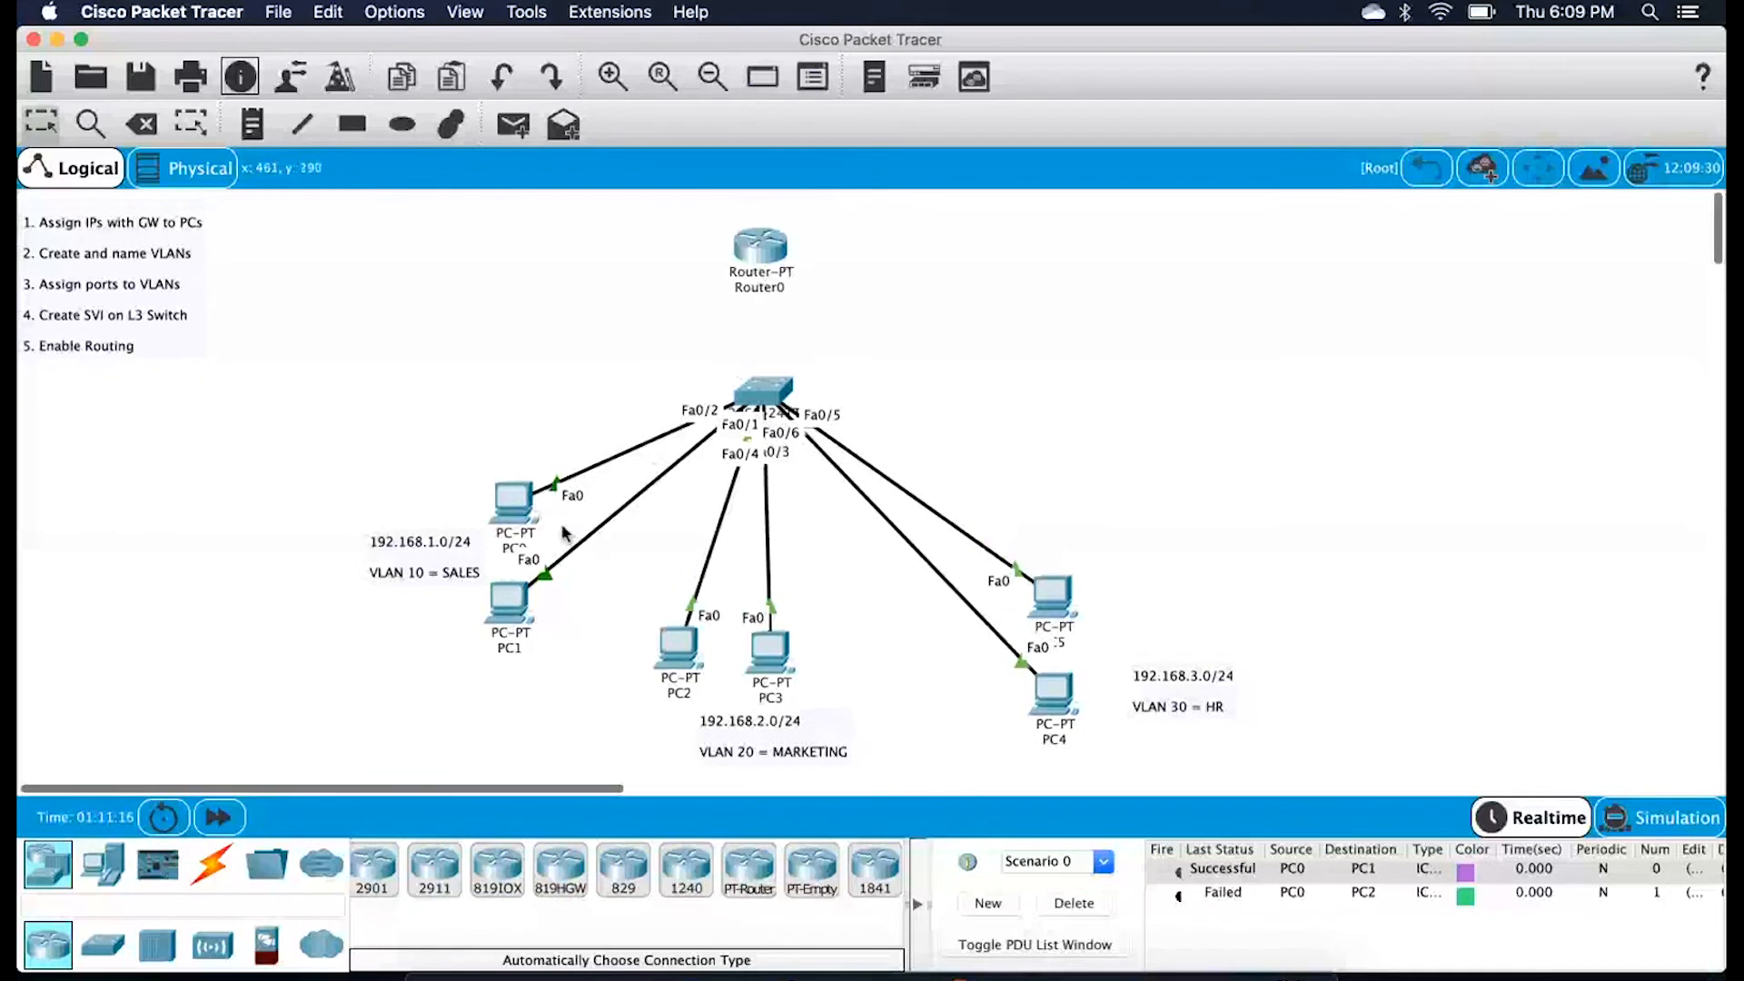
{"action": "left_click", "coordinate": [211, 864]}
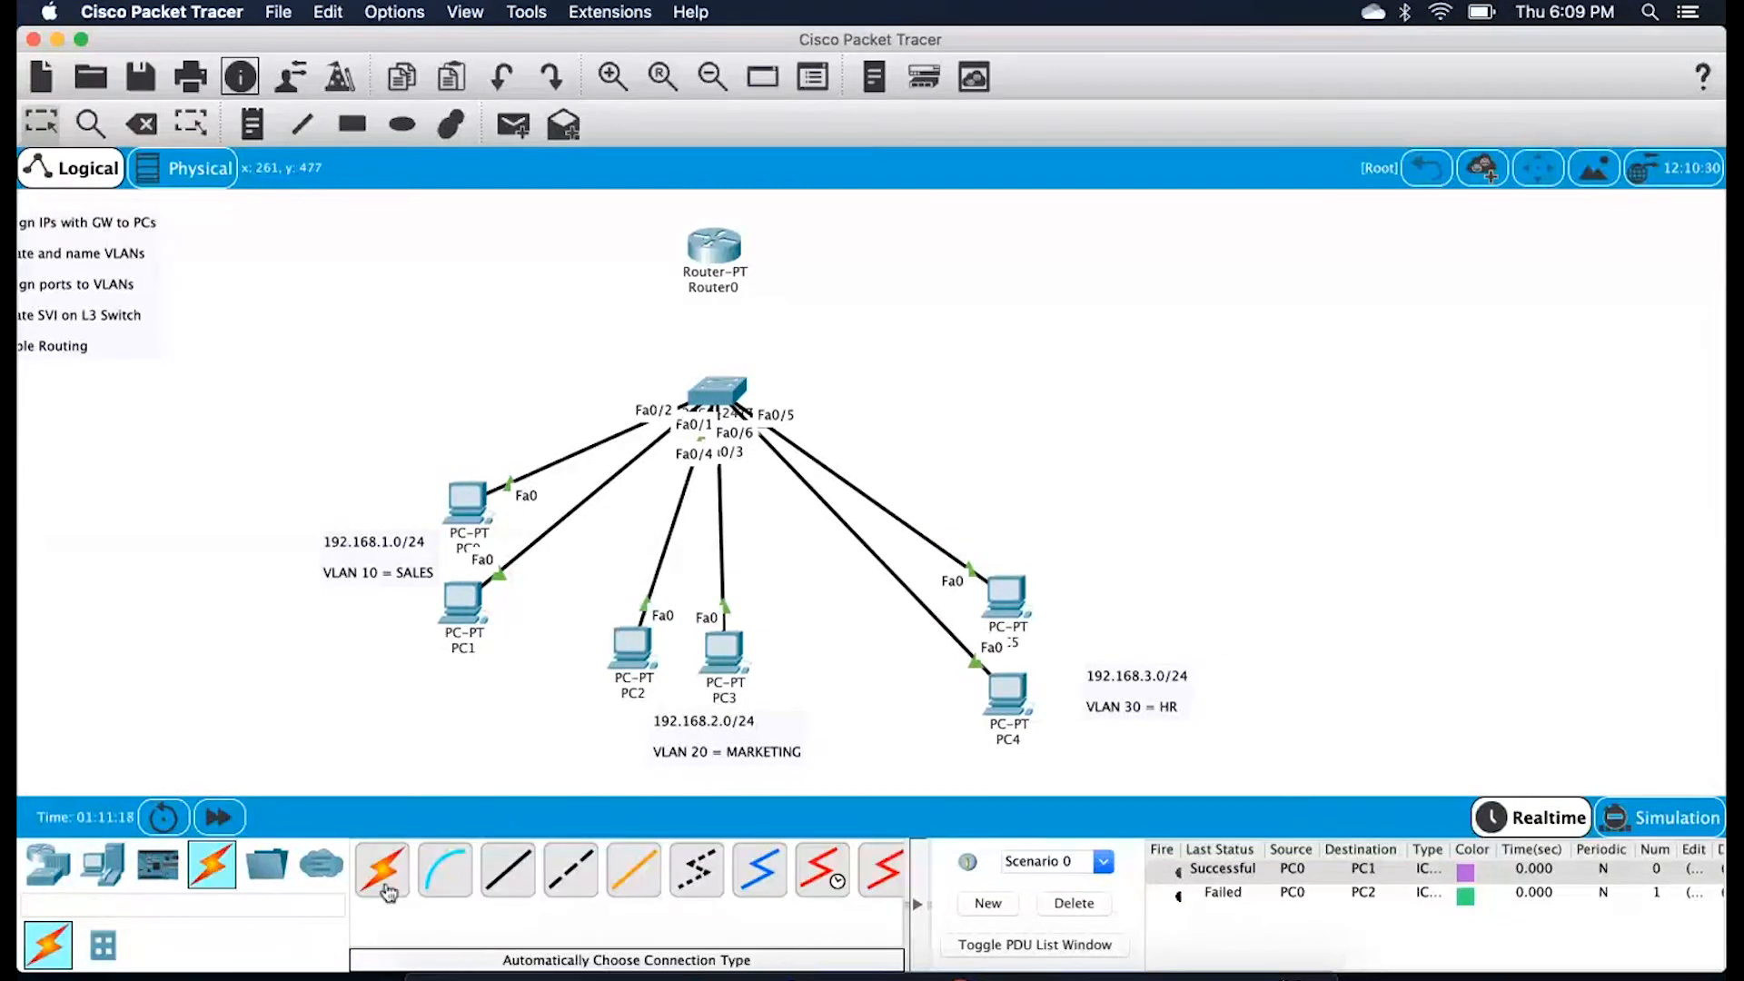
{"action": "left_click", "coordinate": [715, 243]}
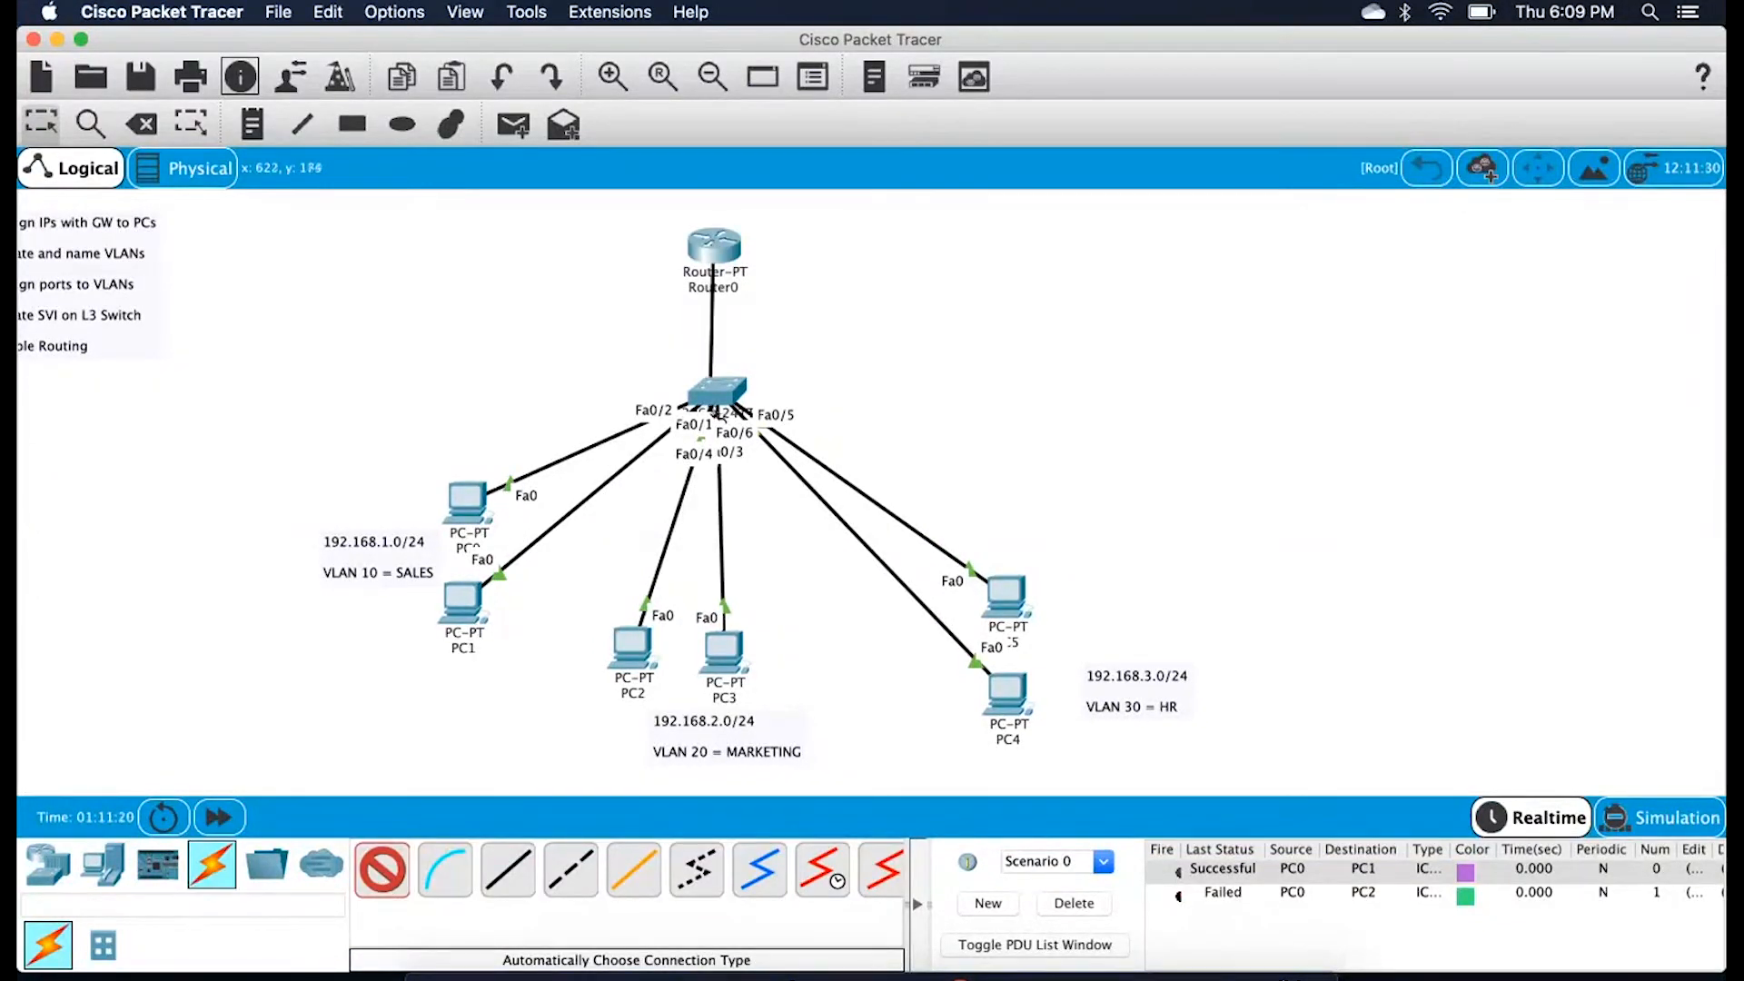
{"action": "left_click", "coordinate": [716, 400]}
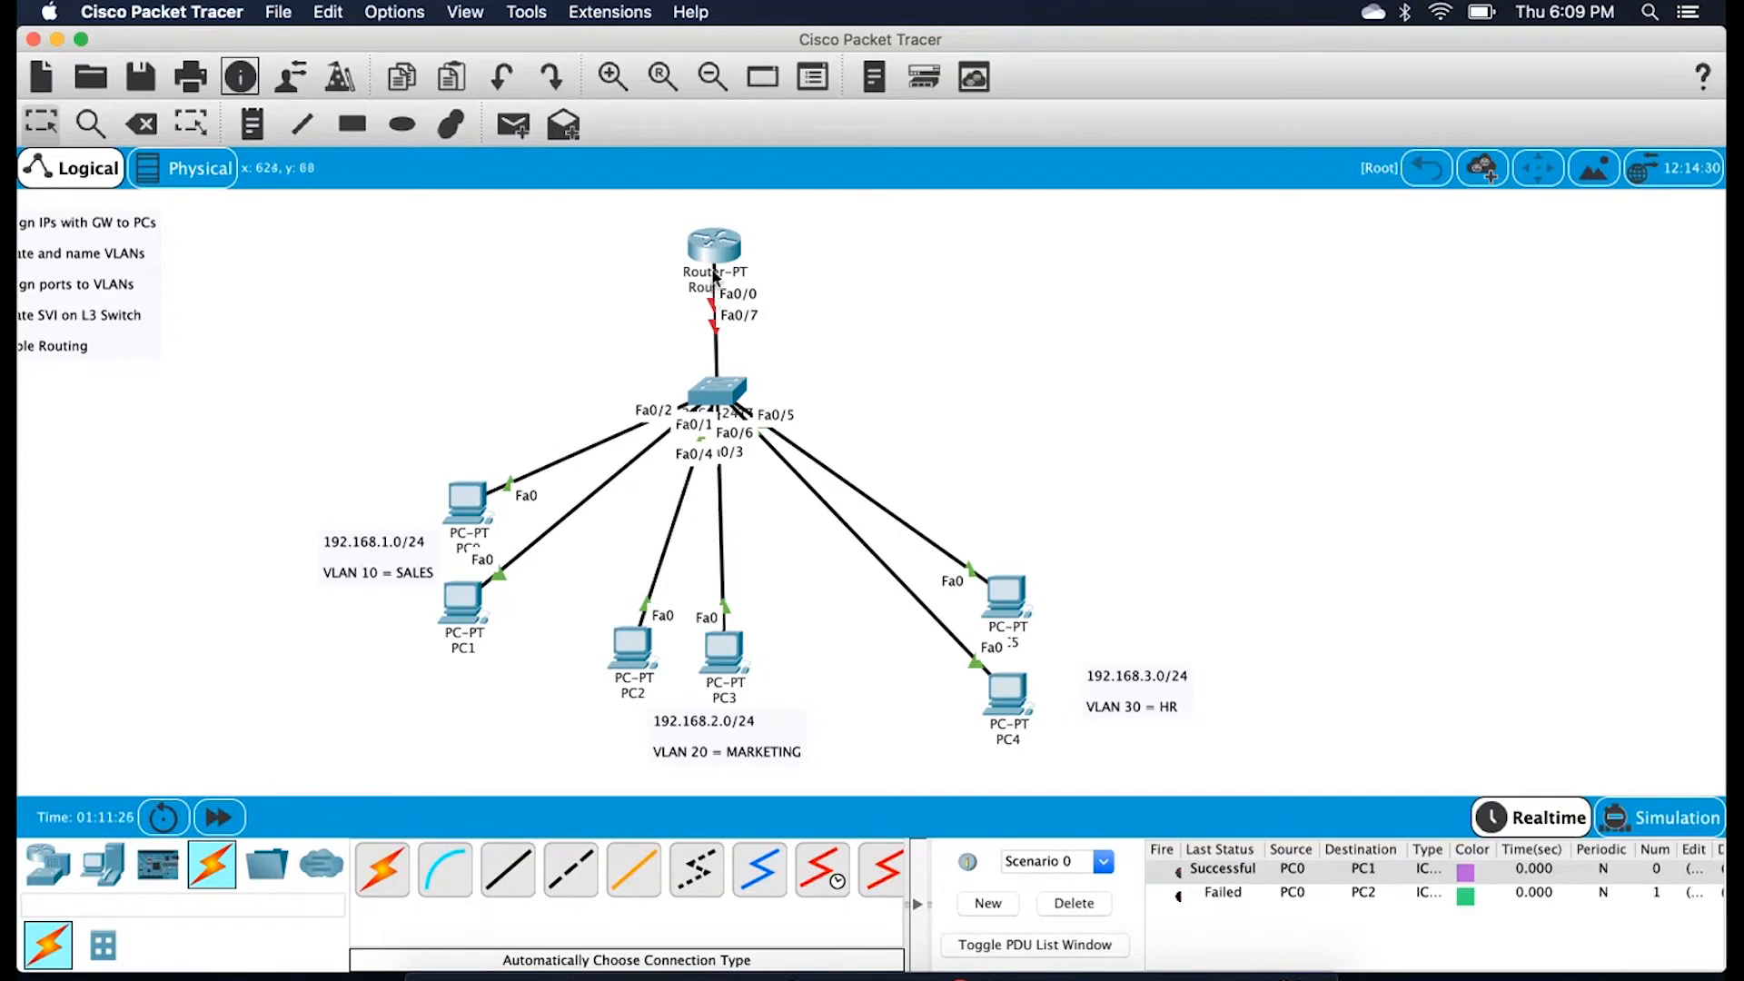
Move the switch, the PCs and their network labels down, away from the router, and reposition the VLAN 10 label beside its PCs
{"action": "left_click", "coordinate": [712, 78]}
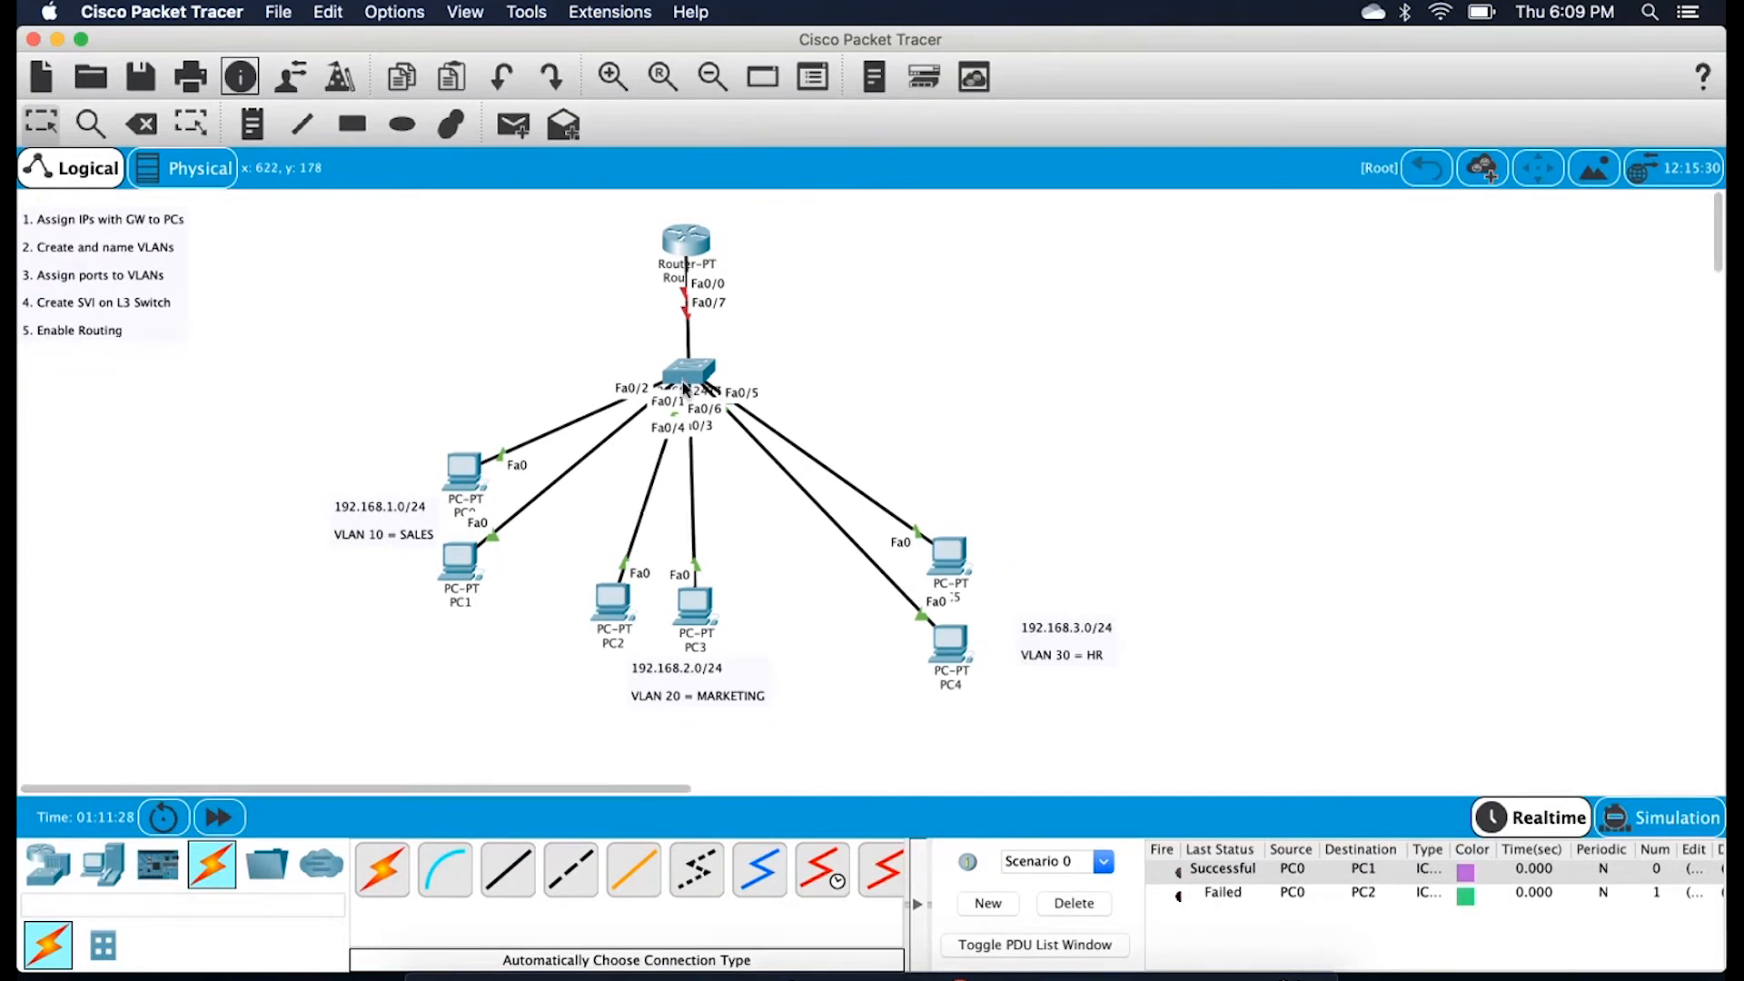
{"action": "left_click_drag", "start_coordinate": [440, 385], "coordinate": [952, 711]}
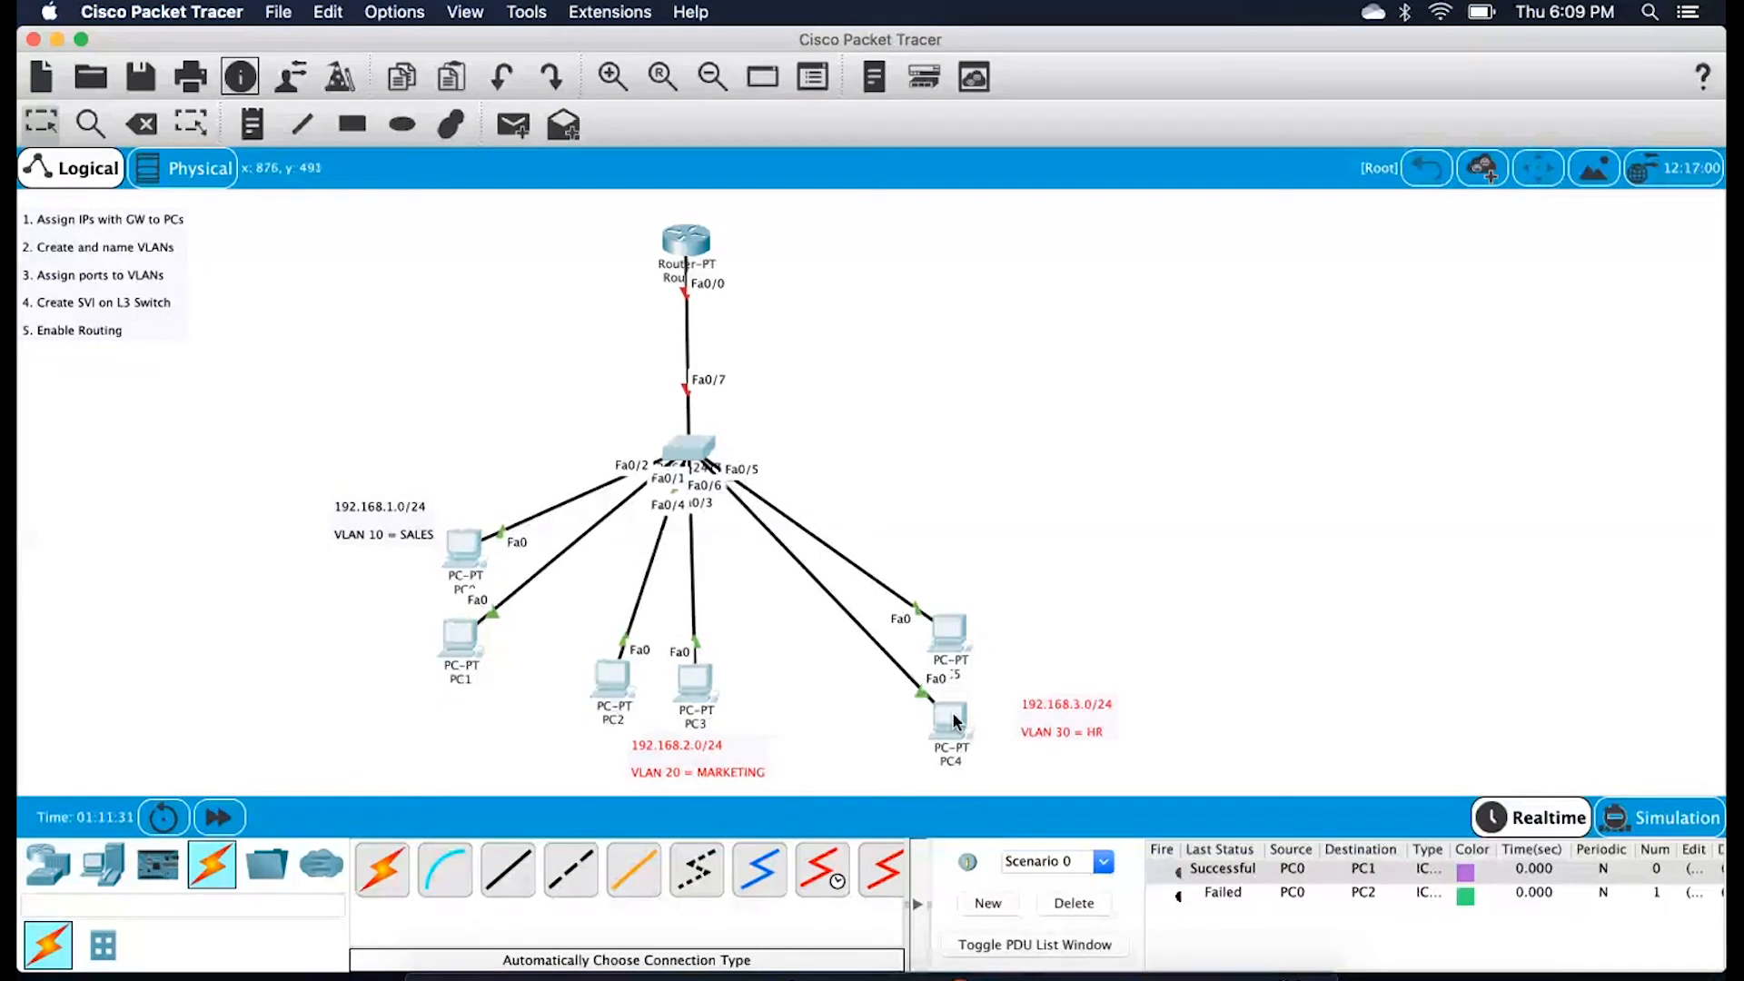
{"action": "left_click", "coordinate": [1092, 492]}
{"action": "left_click_drag", "start_coordinate": [381, 519], "coordinate": [369, 578]}
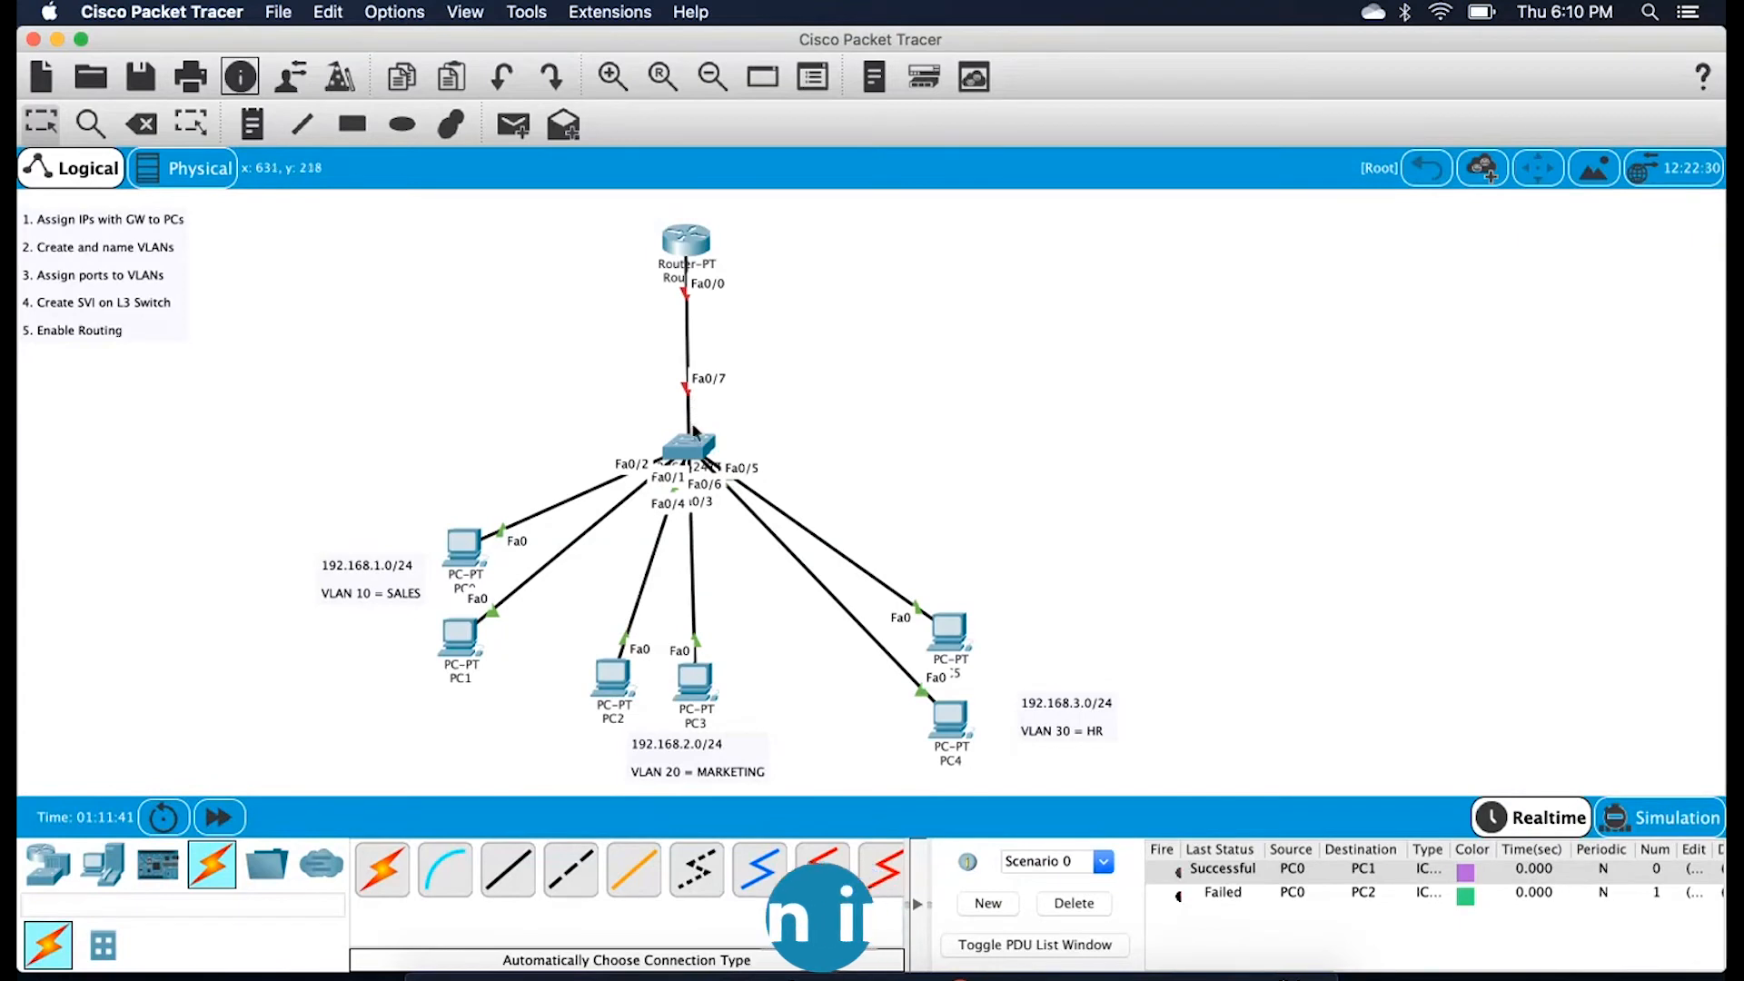
Place a text note beside the router starting with "FA 0/0 - Physical Interface"
{"action": "mouse_move", "coordinate": [700, 461]}
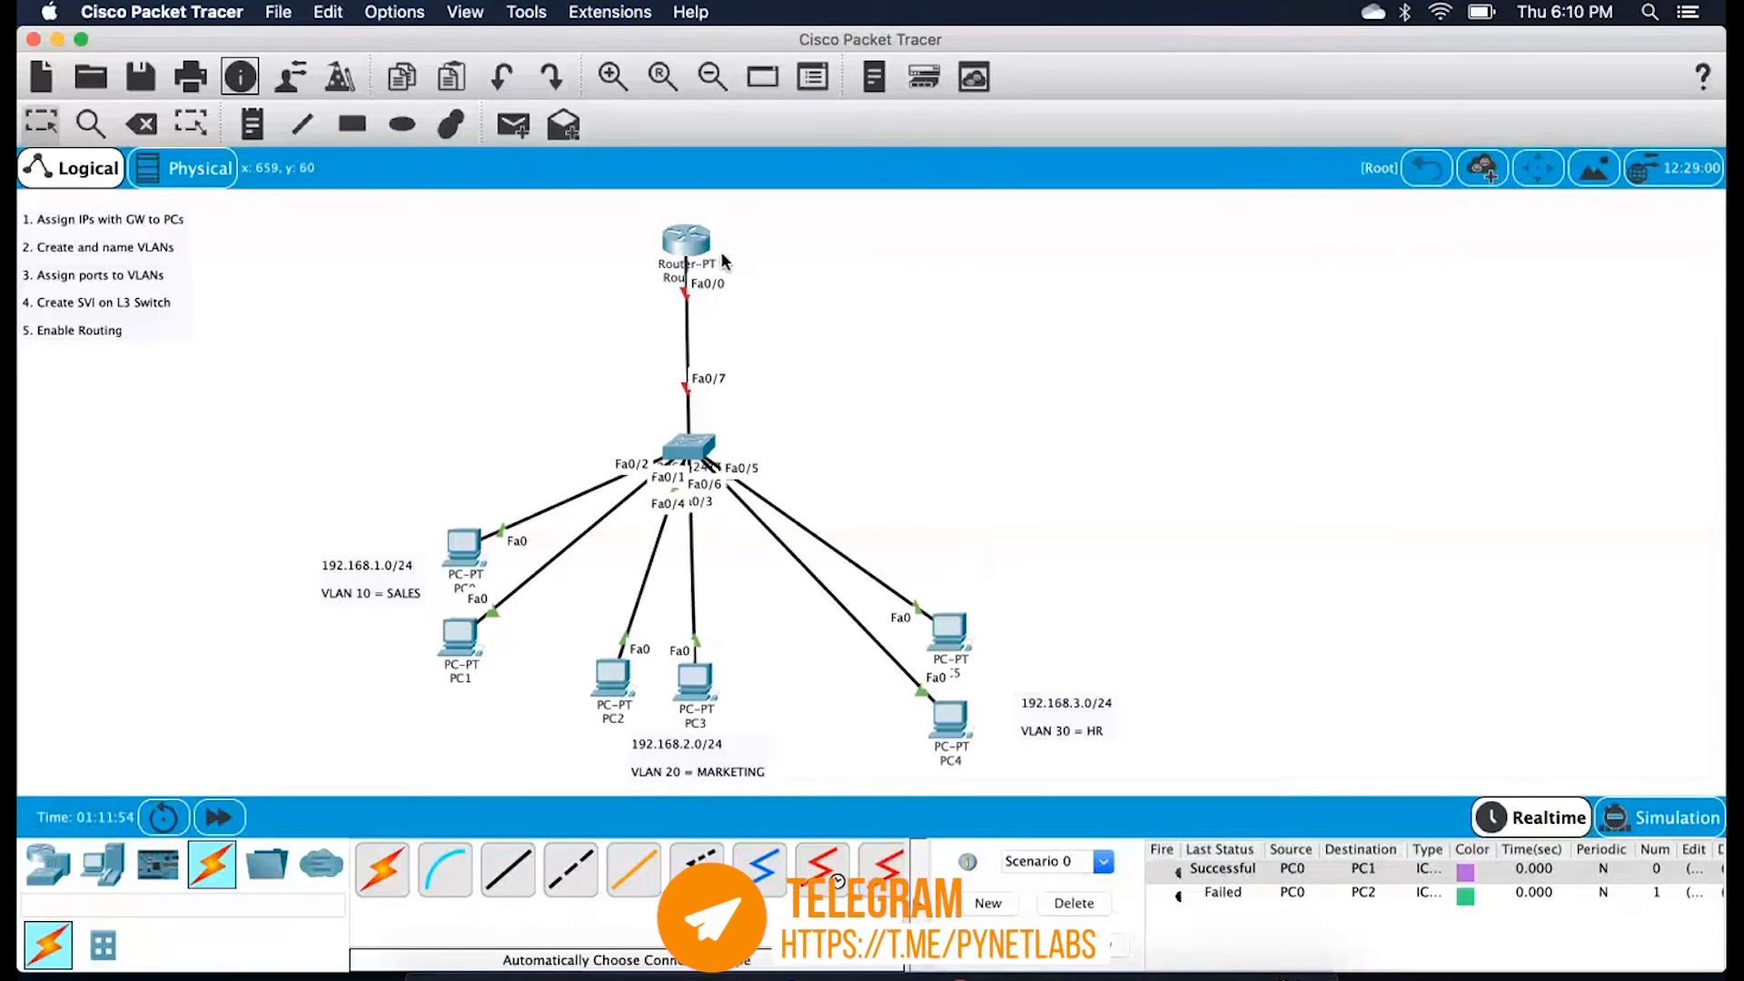
{"action": "left_click", "coordinate": [859, 271]}
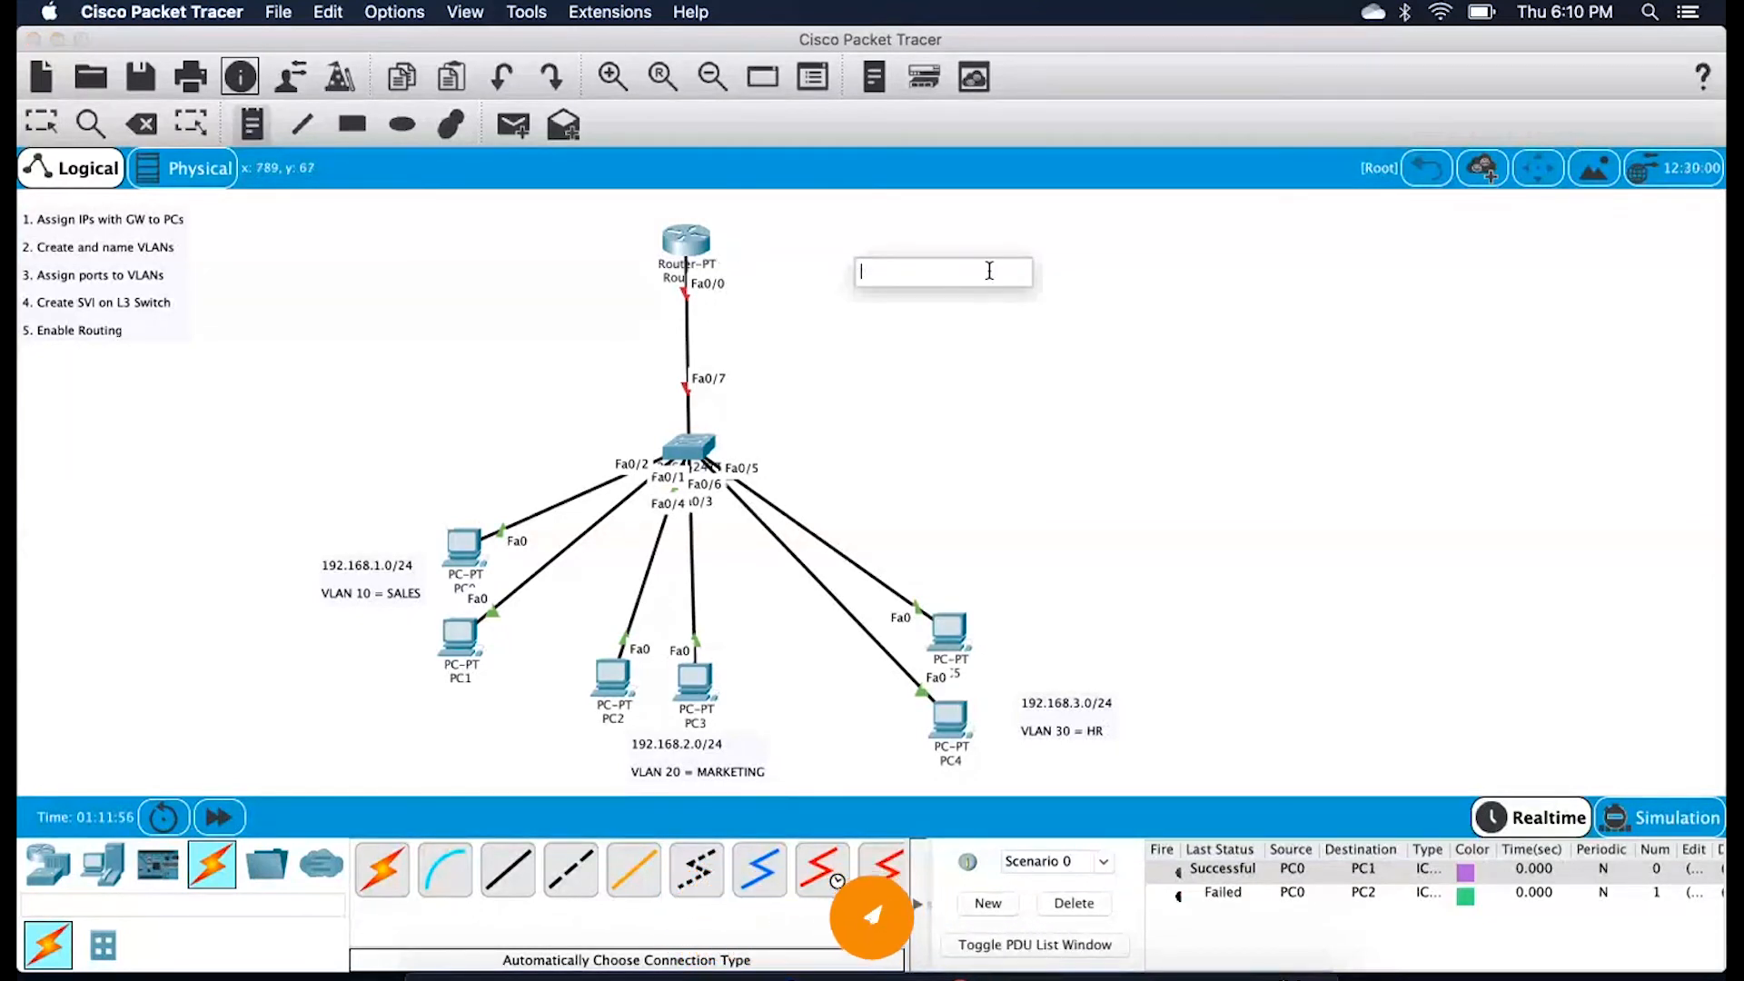
{"action": "type", "text": "FA "}
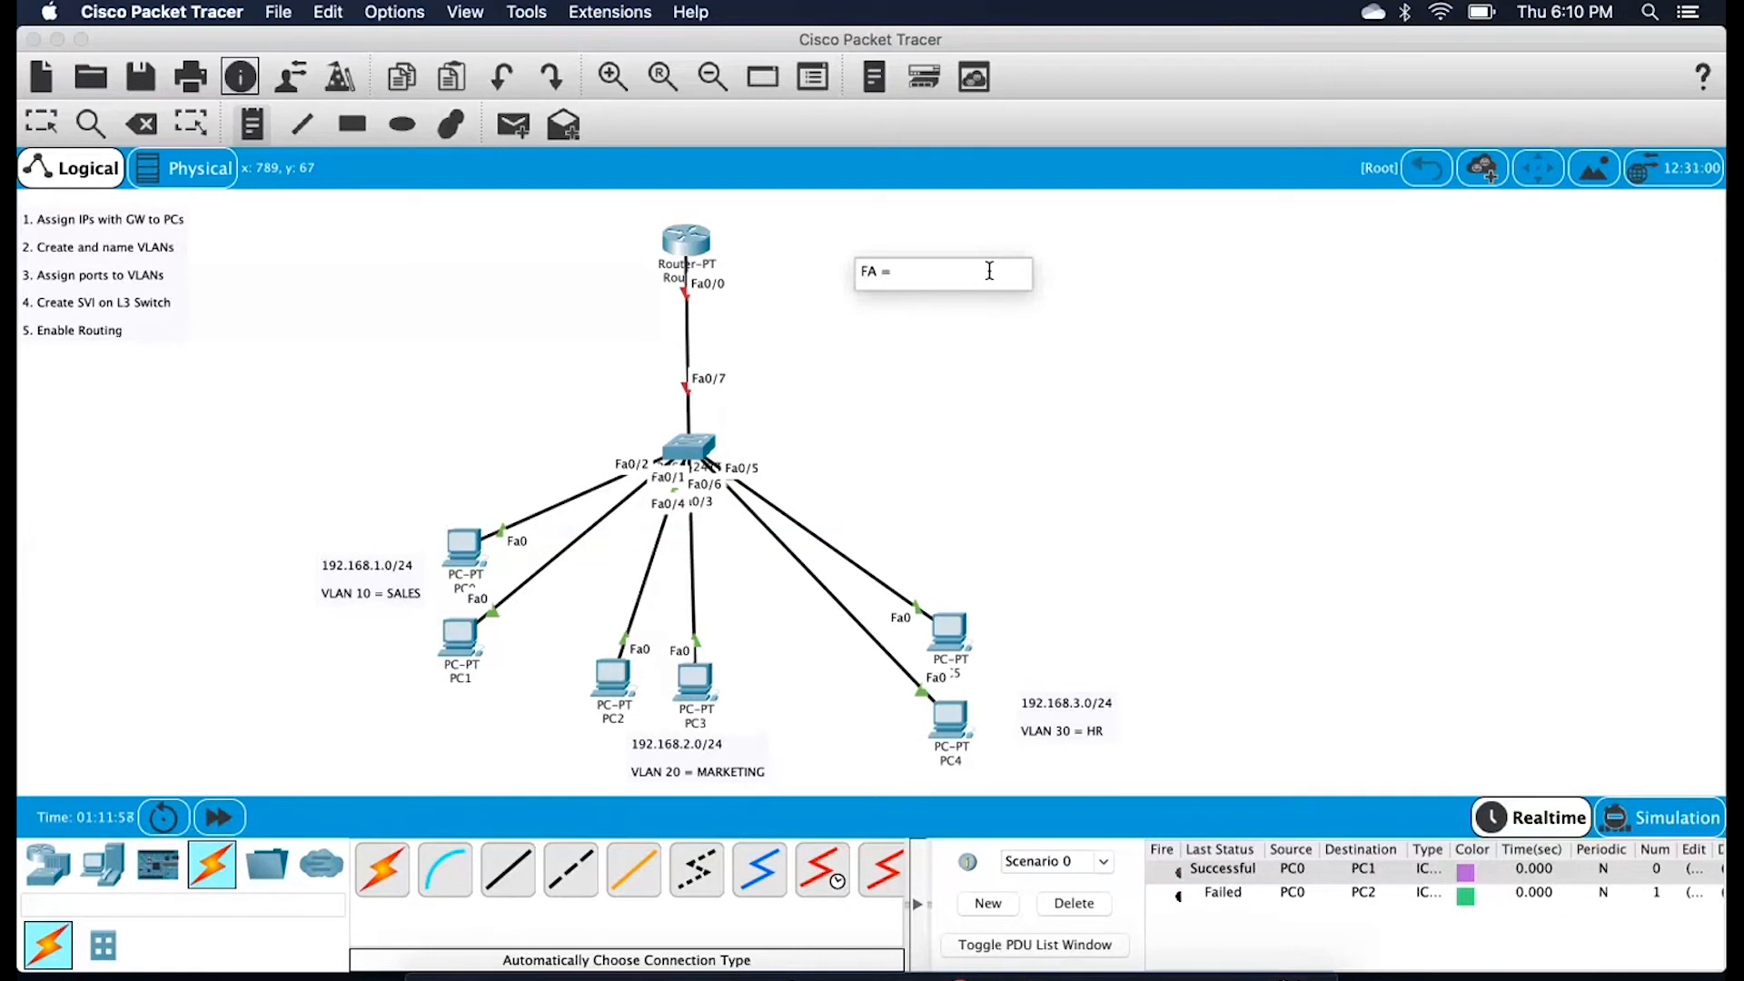
{"action": "type", "text": "0/0 -"}
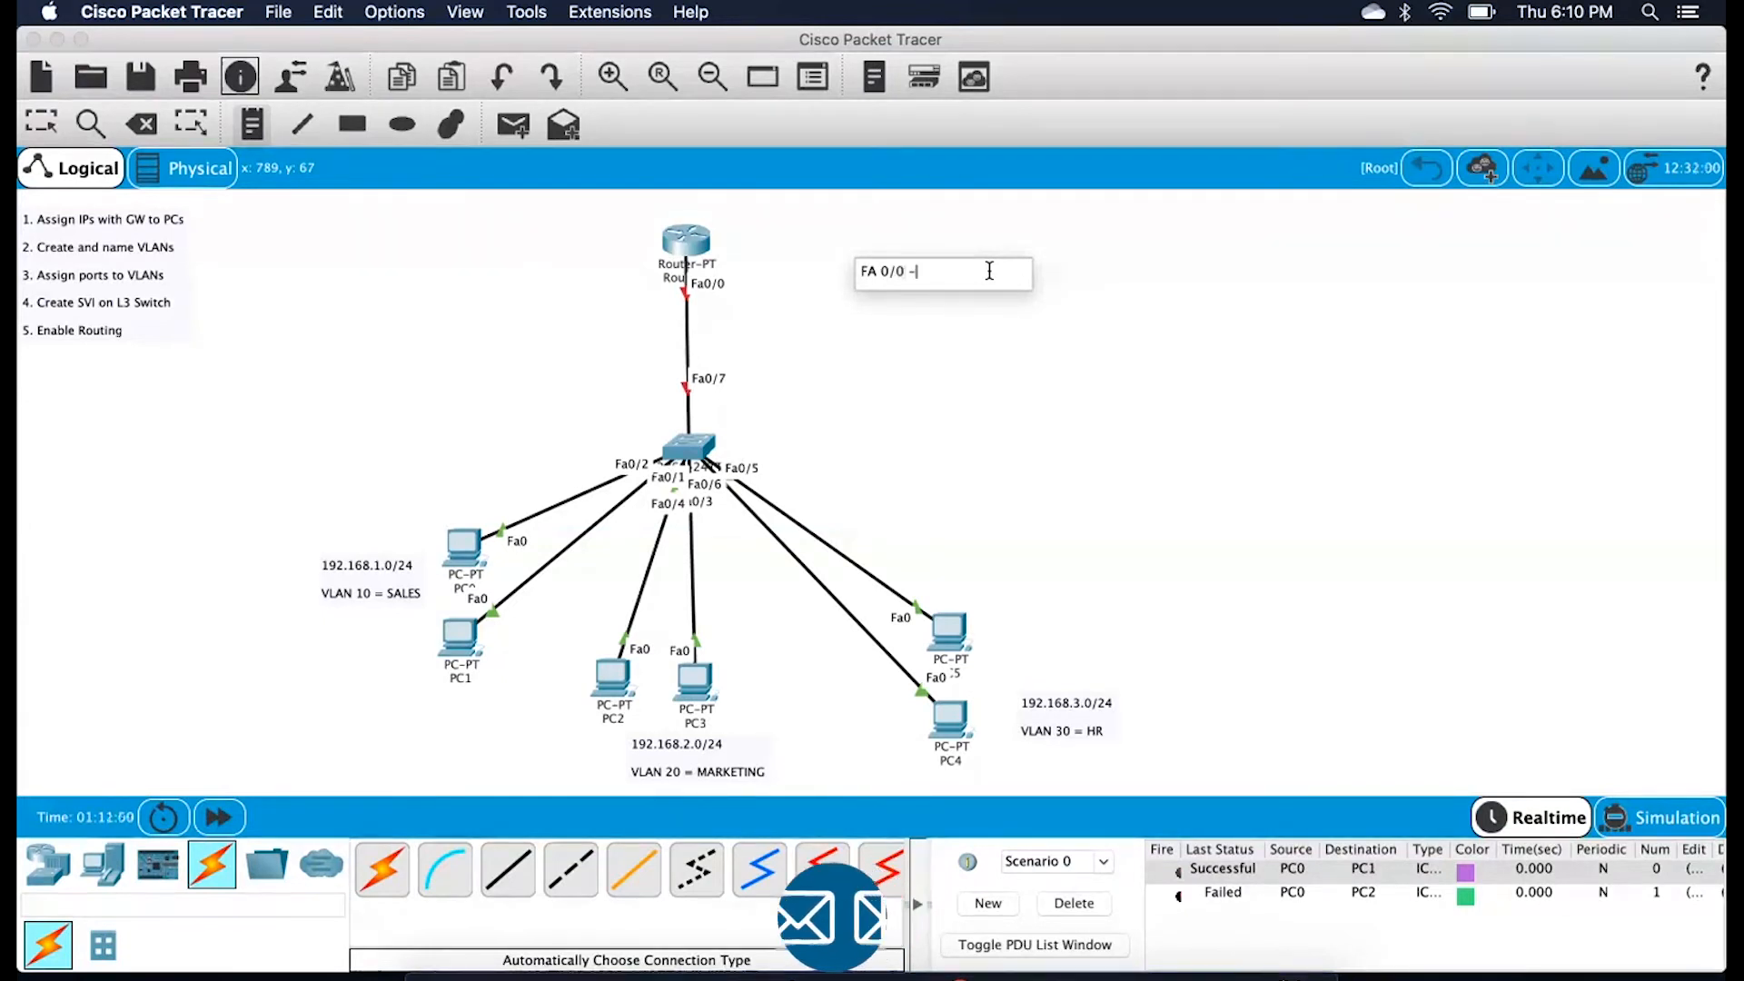
{"action": "type", "text": " Physi"}
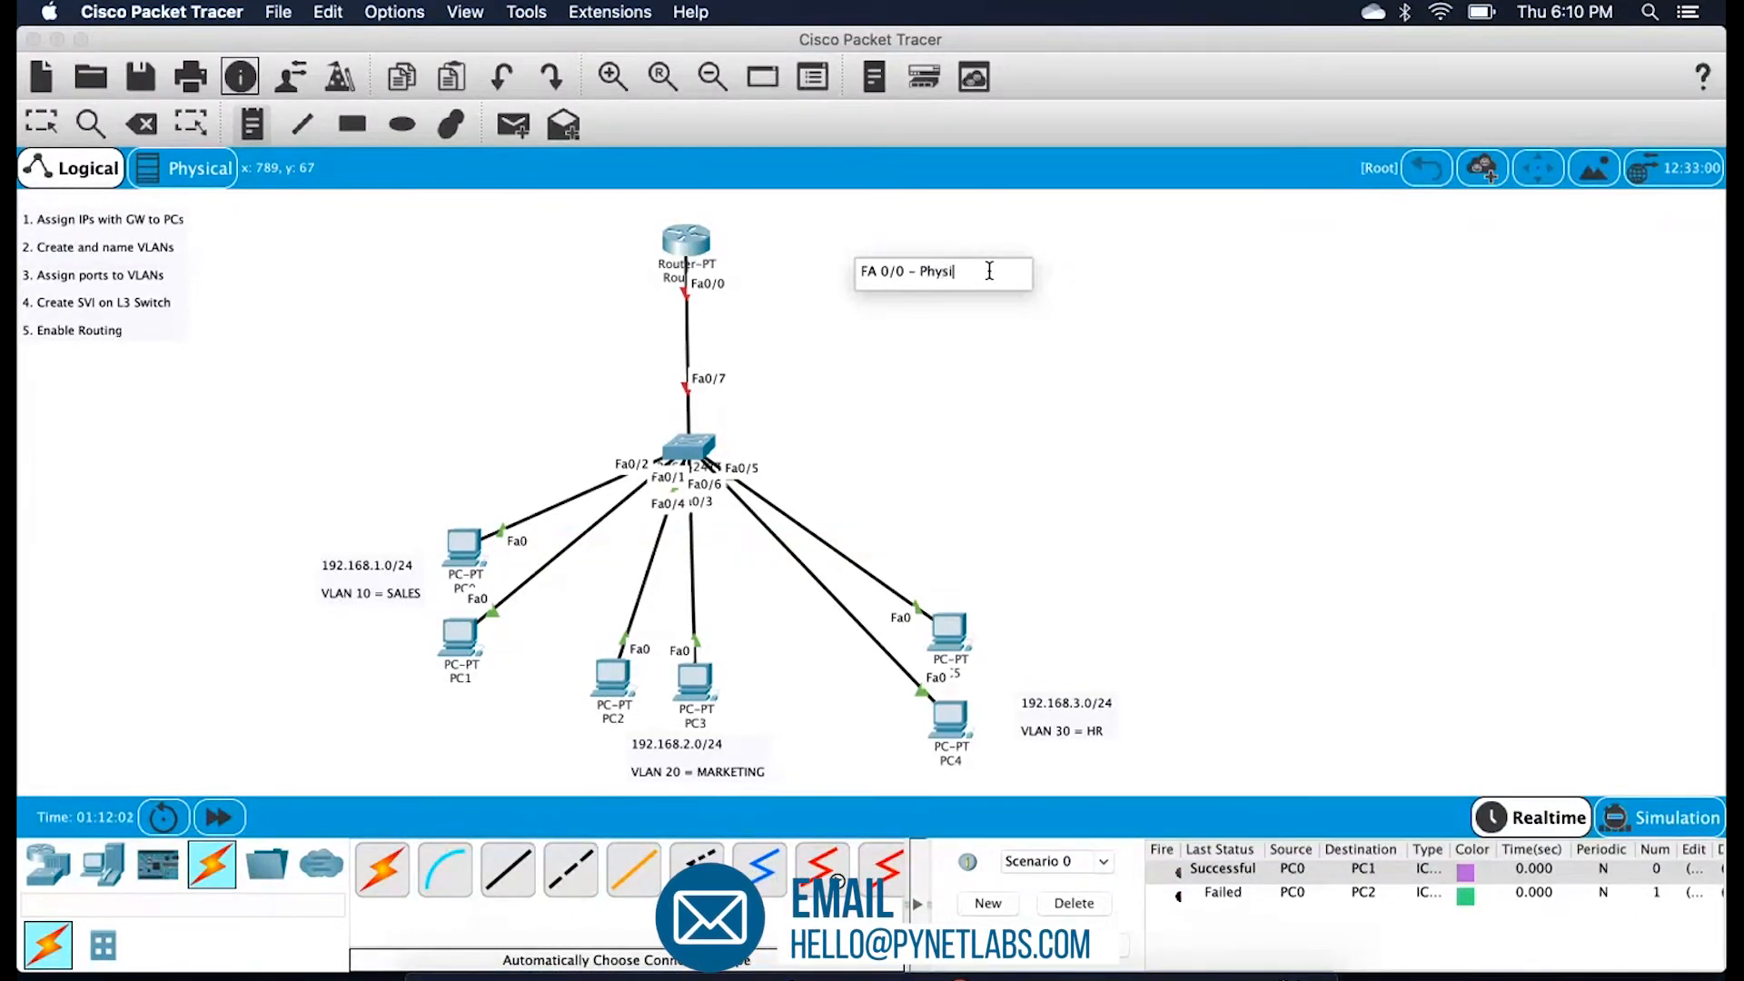
{"action": "type", "text": "cal In"}
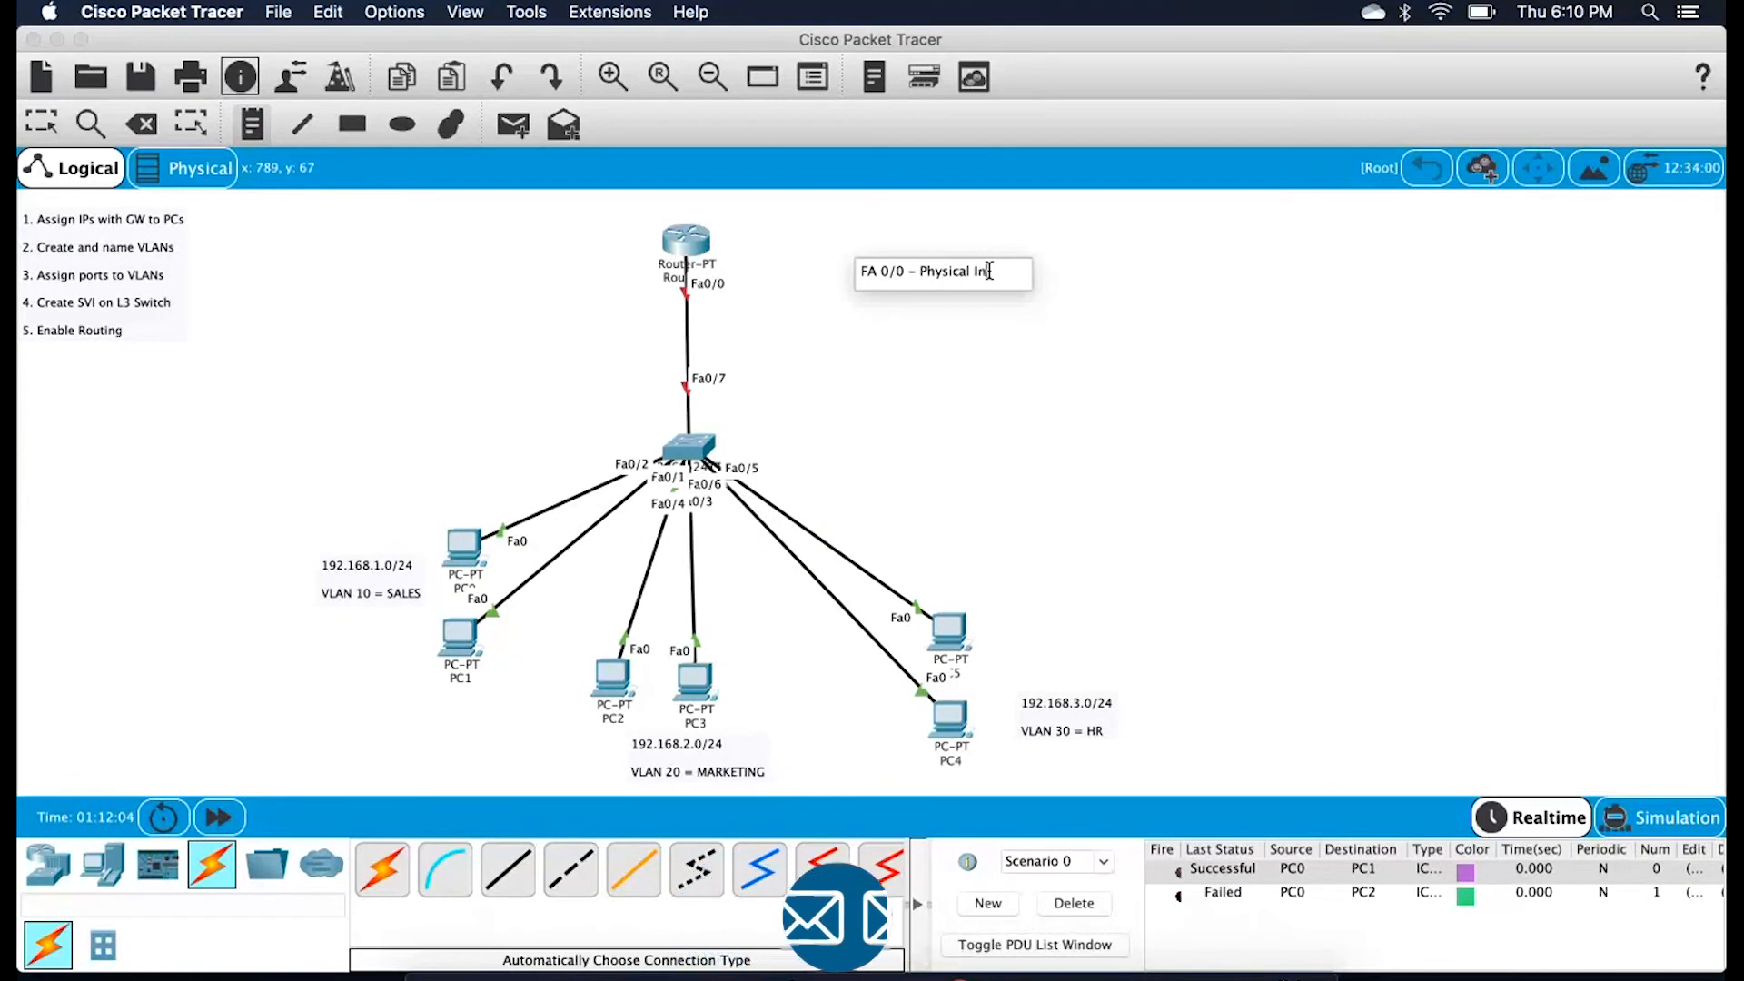
{"action": "type", "text": "terface"}
Add the line "ROAS = Routing On A Stick" to the note, separated by a blank line
{"action": "key", "text": "Return"}
{"action": "key", "text": "Return"}
{"action": "type", "text": "R"}
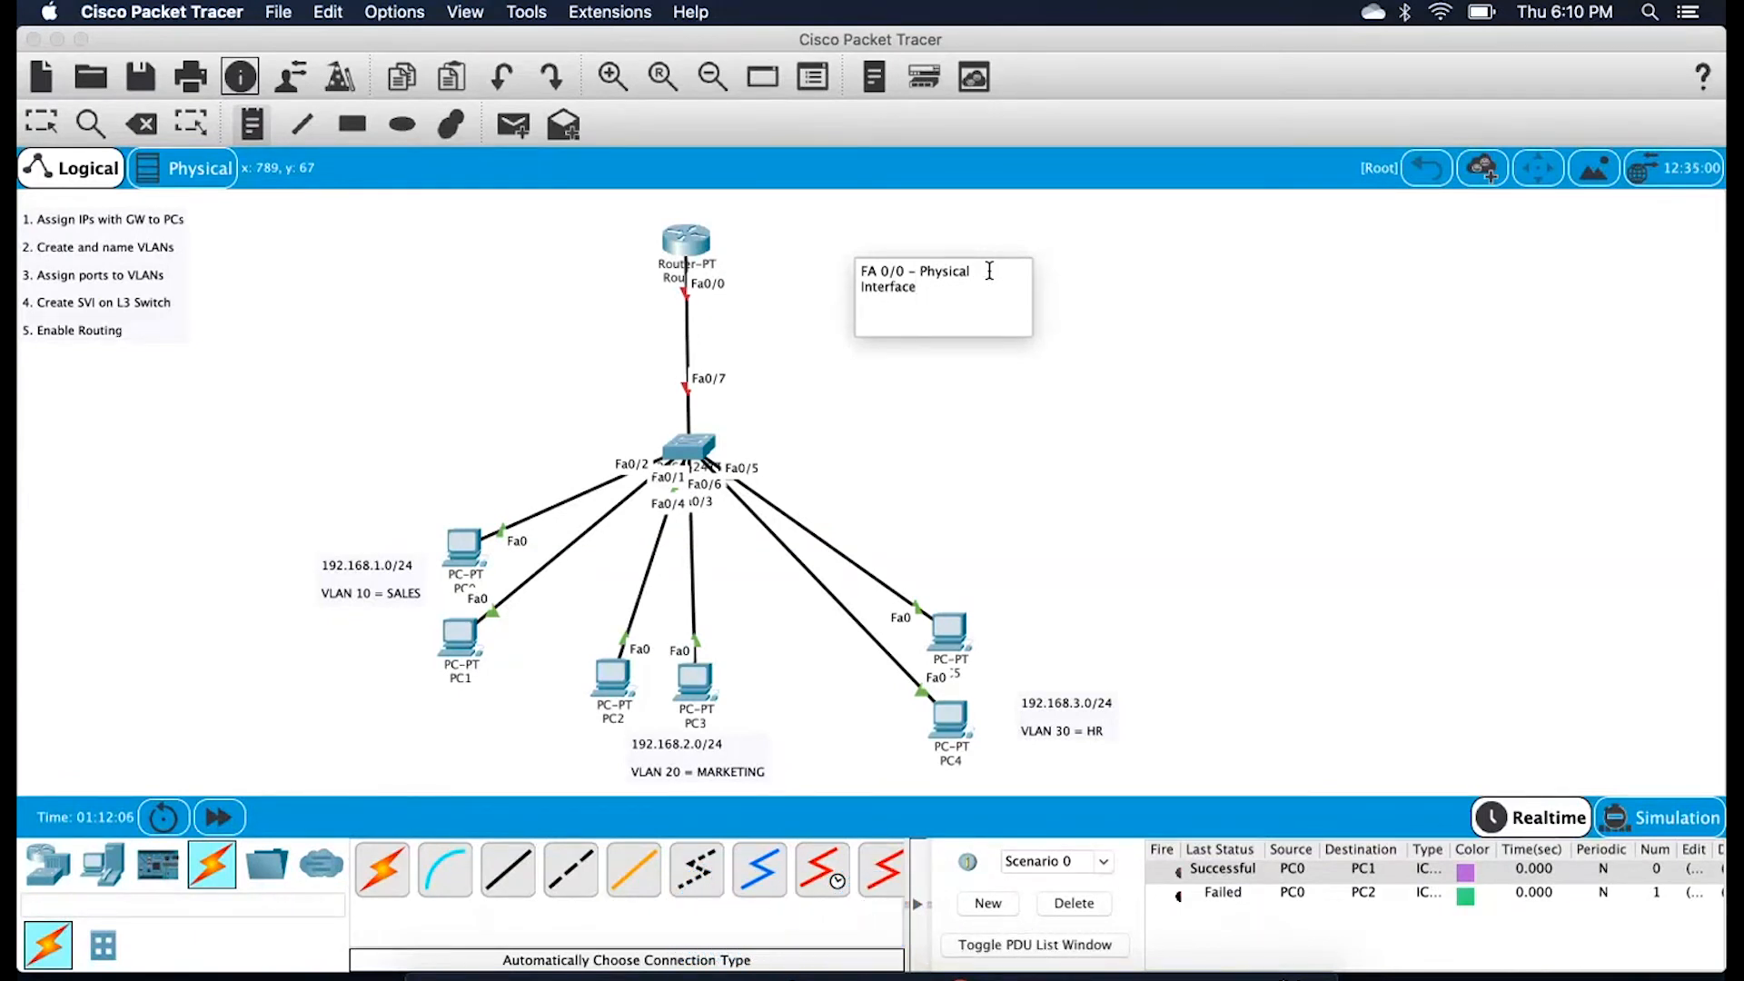
{"action": "type", "text": "OAS"}
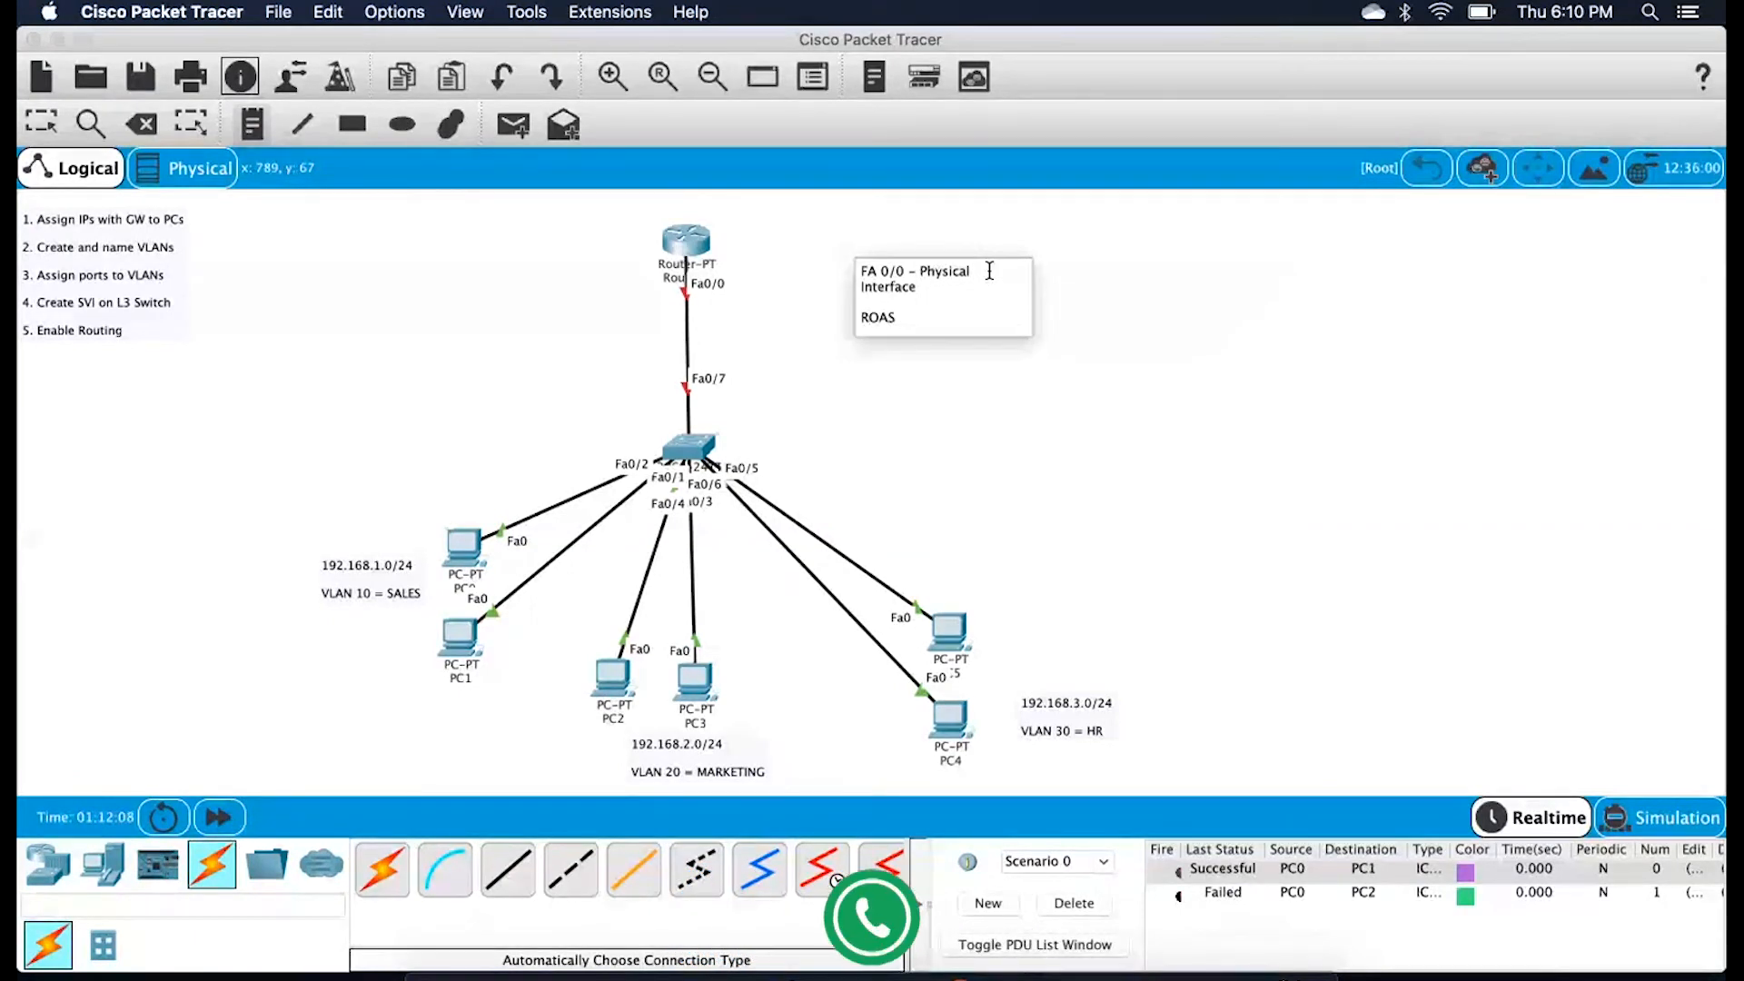
{"action": "type", "text": " = Routing "}
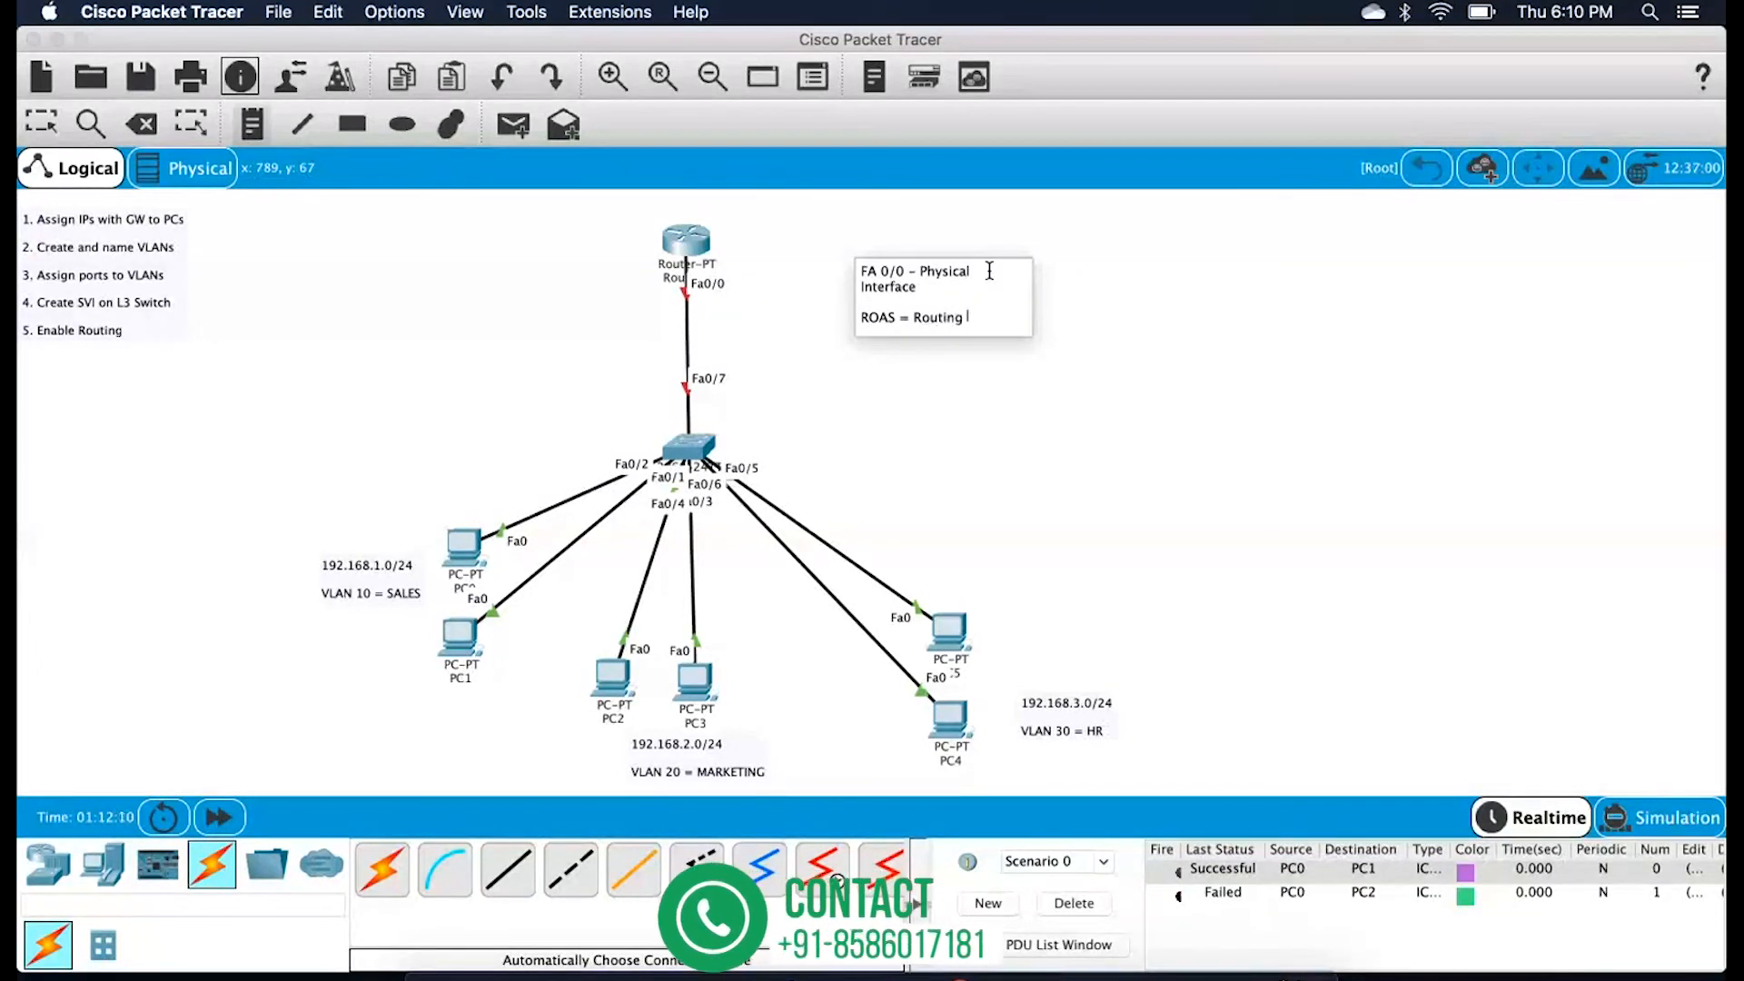
{"action": "type", "text": "O"}
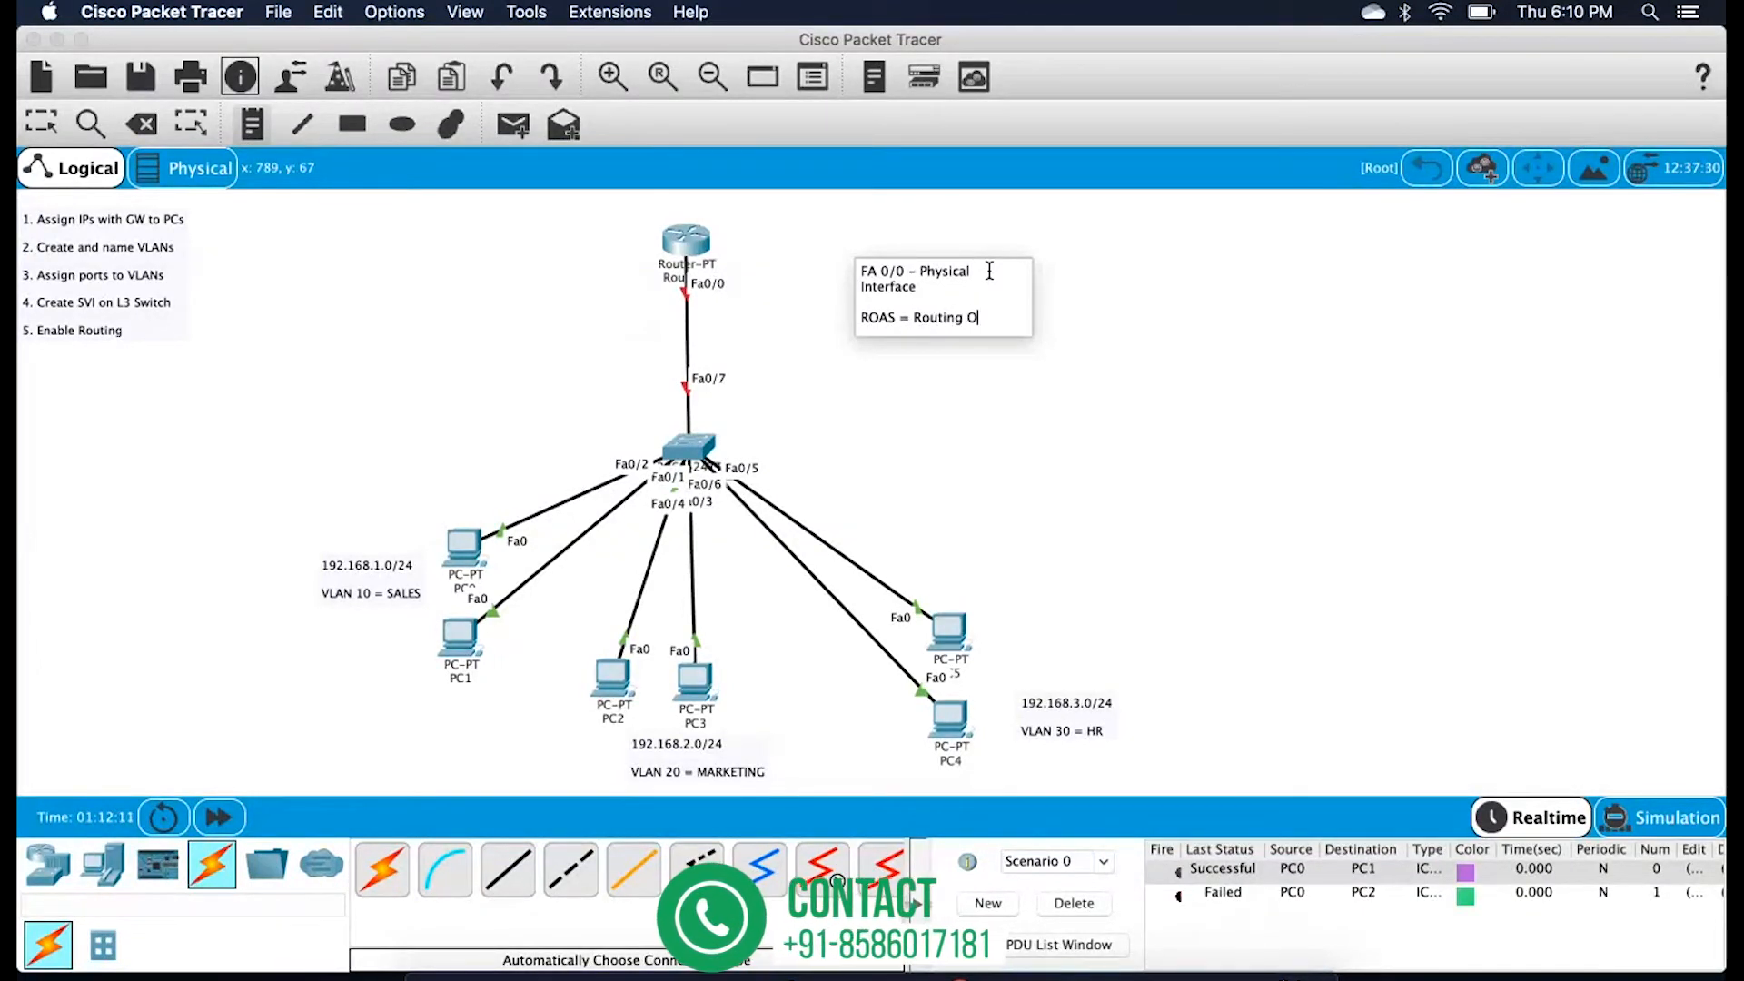
{"action": "type", "text": "n A Stick"}
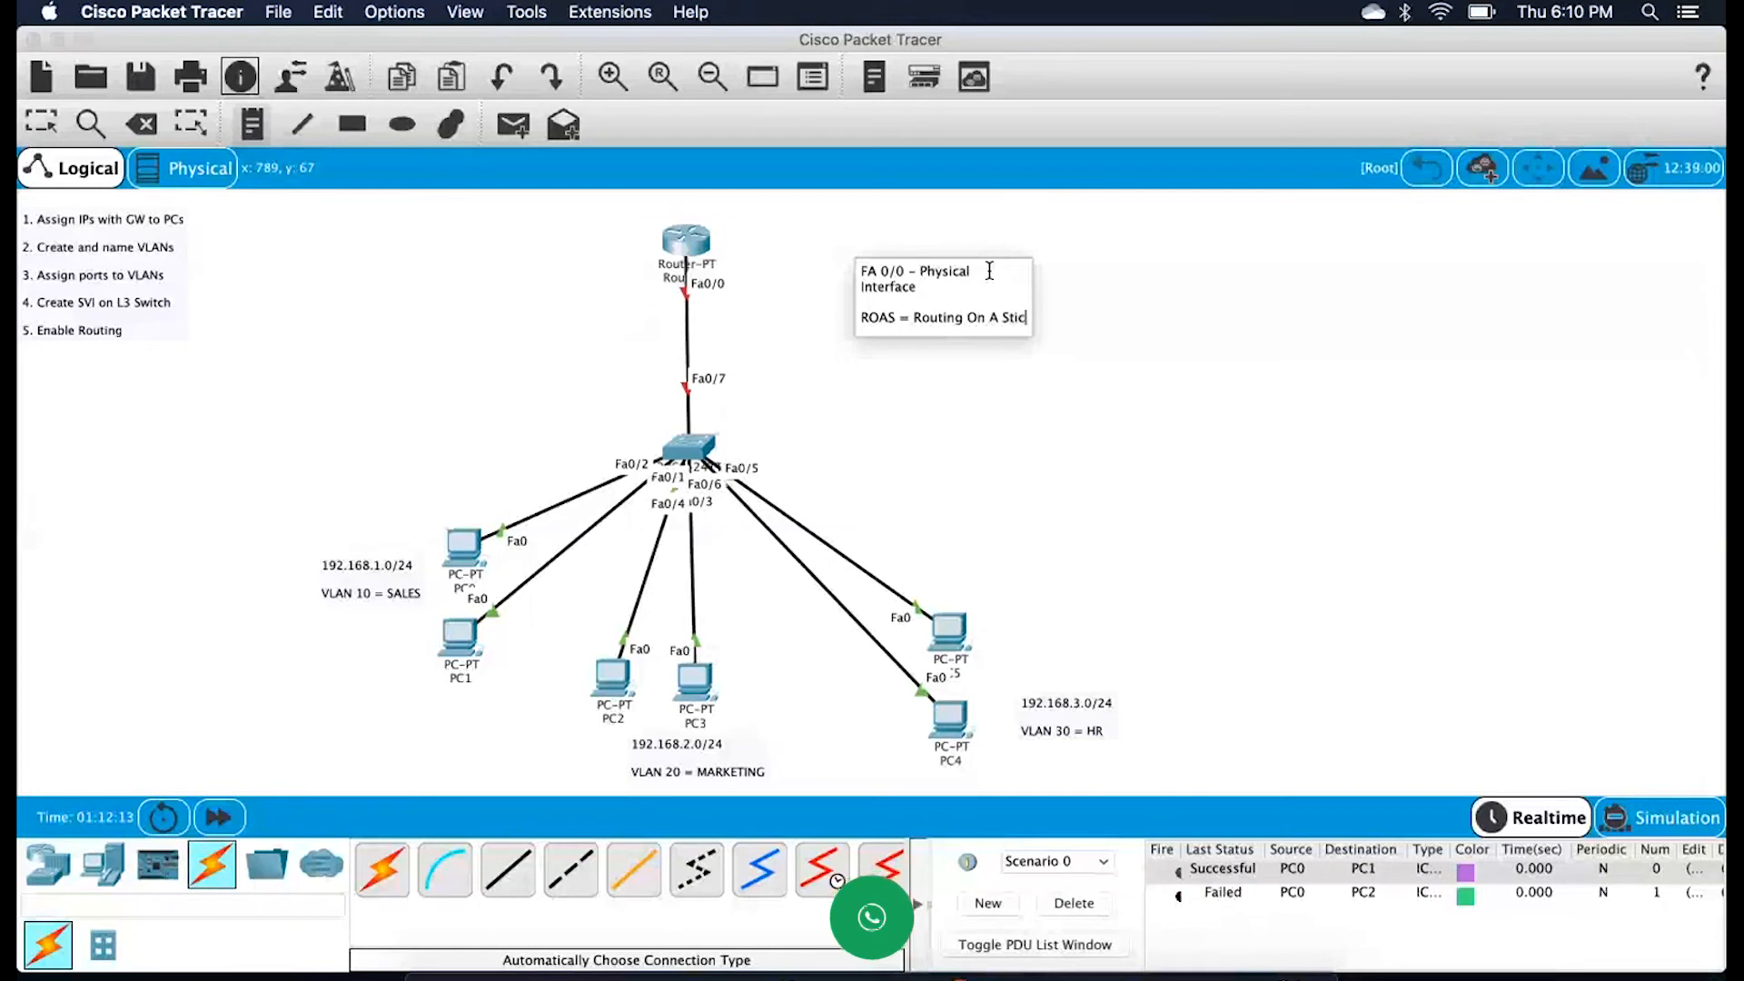
Add "Subinterfaces" as the last line of the note and finish placing notes
{"action": "key", "text": "Return"}
{"action": "key", "text": "Return"}
{"action": "key", "text": "Return"}
{"action": "type", "text": "Sub"}
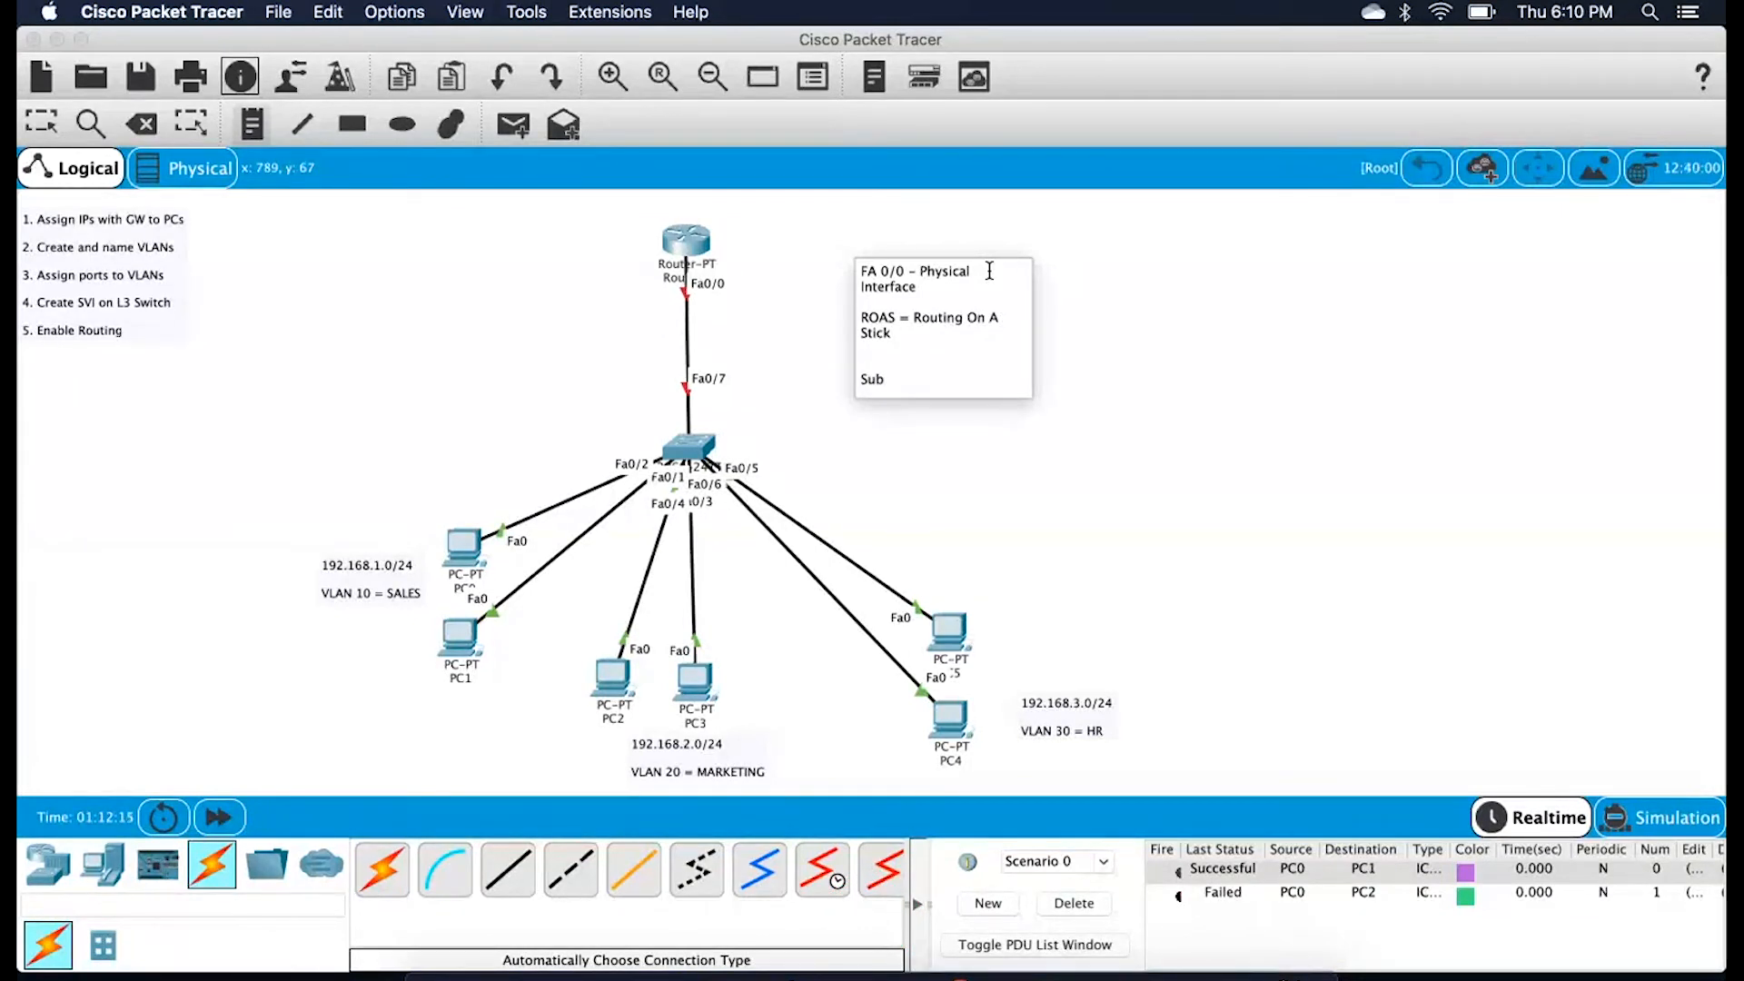
{"action": "type", "text": "interfaces"}
{"action": "left_click", "coordinate": [318, 509]}
{"action": "key", "text": "Escape"}
{"action": "left_click_drag", "start_coordinate": [288, 444], "coordinate": [725, 736]}
{"action": "left_click_drag", "start_coordinate": [1070, 615], "coordinate": [881, 720]}
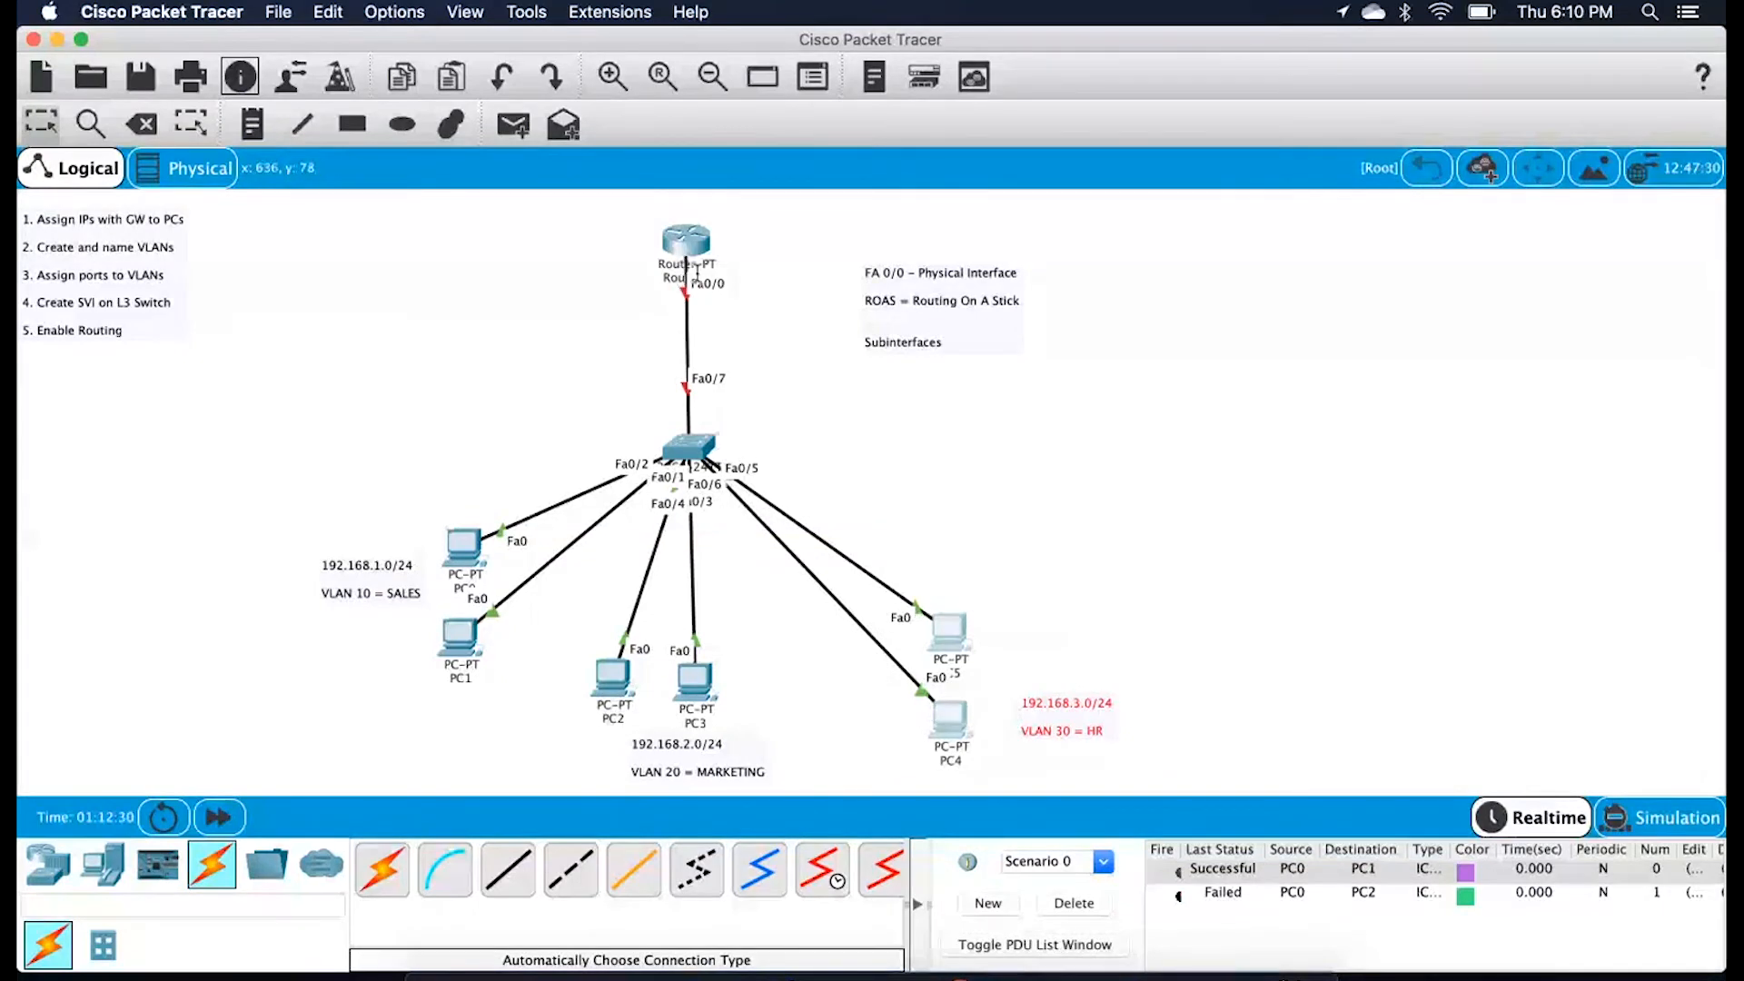
{"action": "left_click", "coordinate": [919, 342]}
{"action": "double_click", "coordinate": [919, 343]}
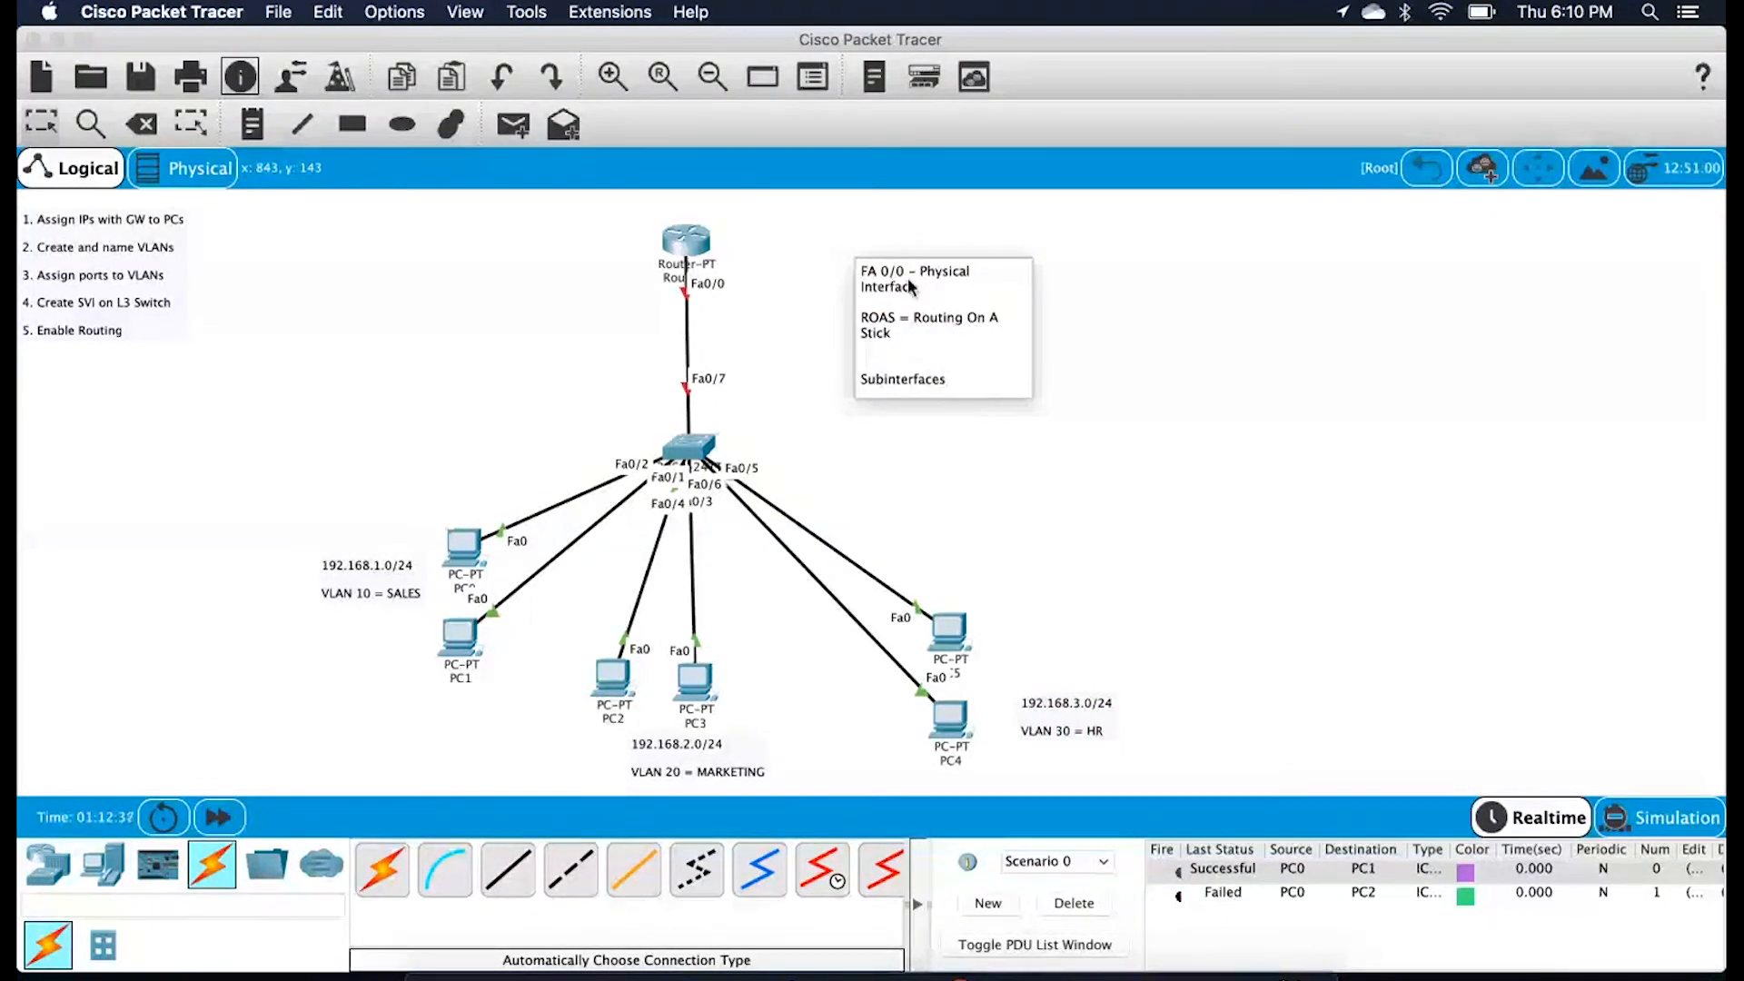
{"action": "left_click_drag", "start_coordinate": [866, 274], "coordinate": [915, 278]}
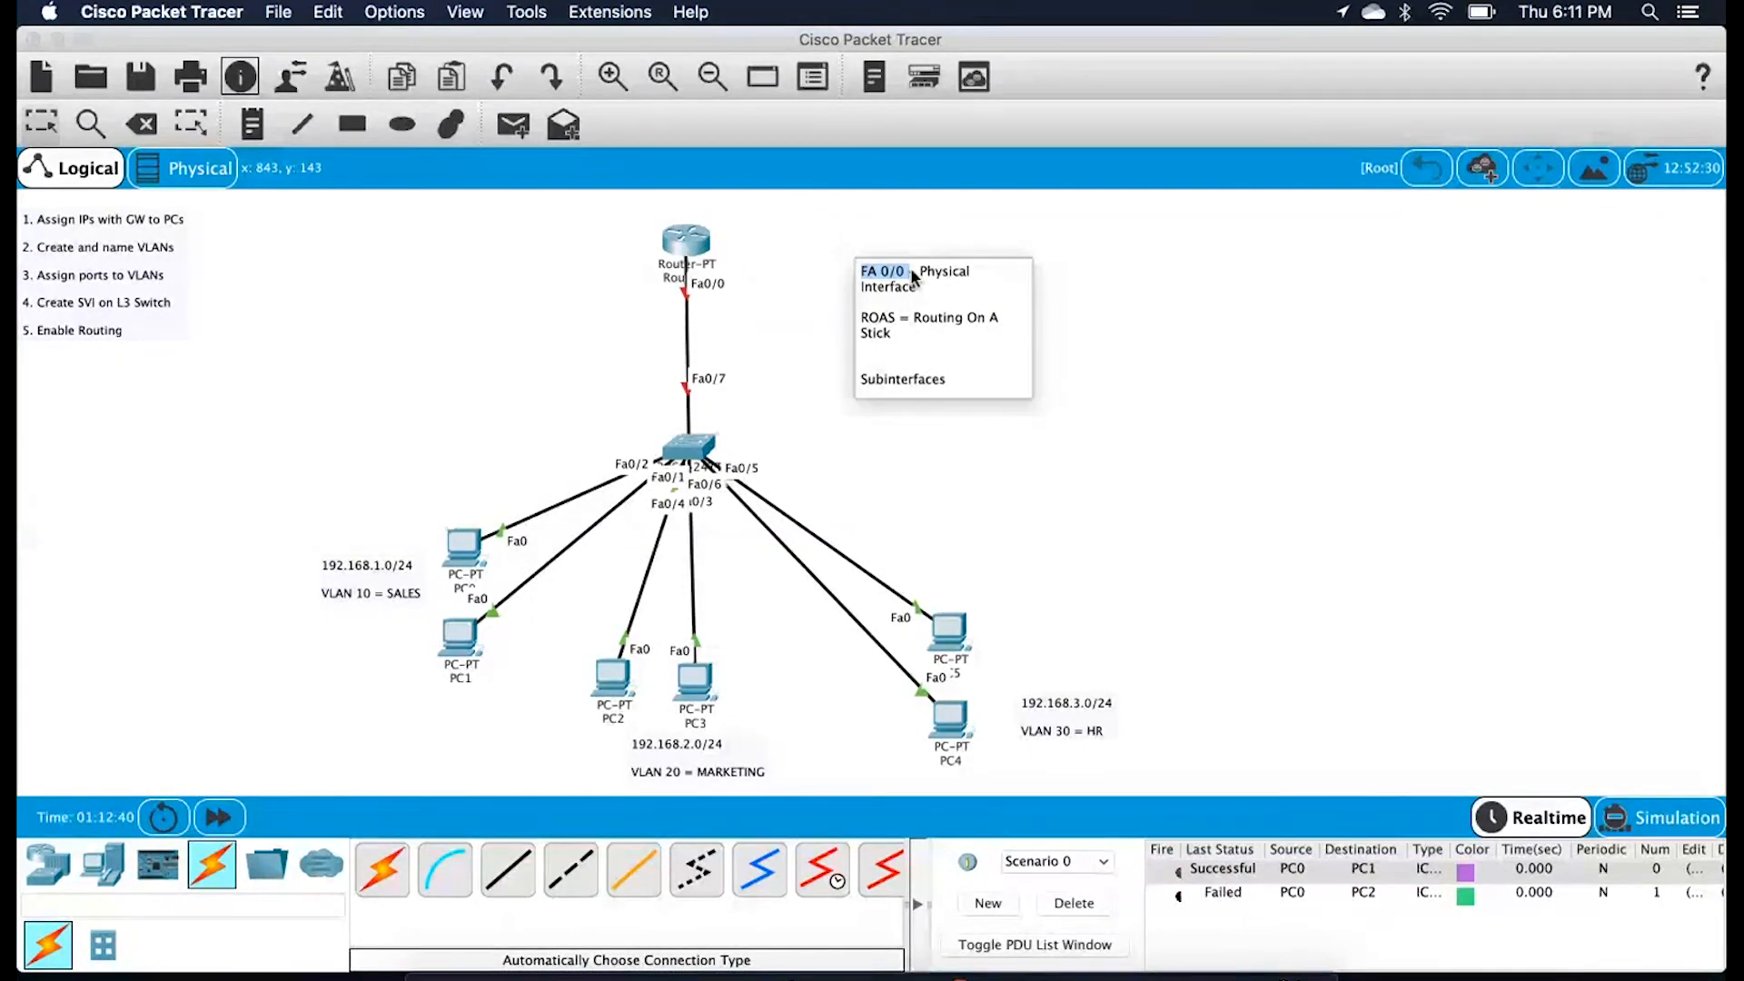
{"action": "left_click", "coordinate": [870, 446]}
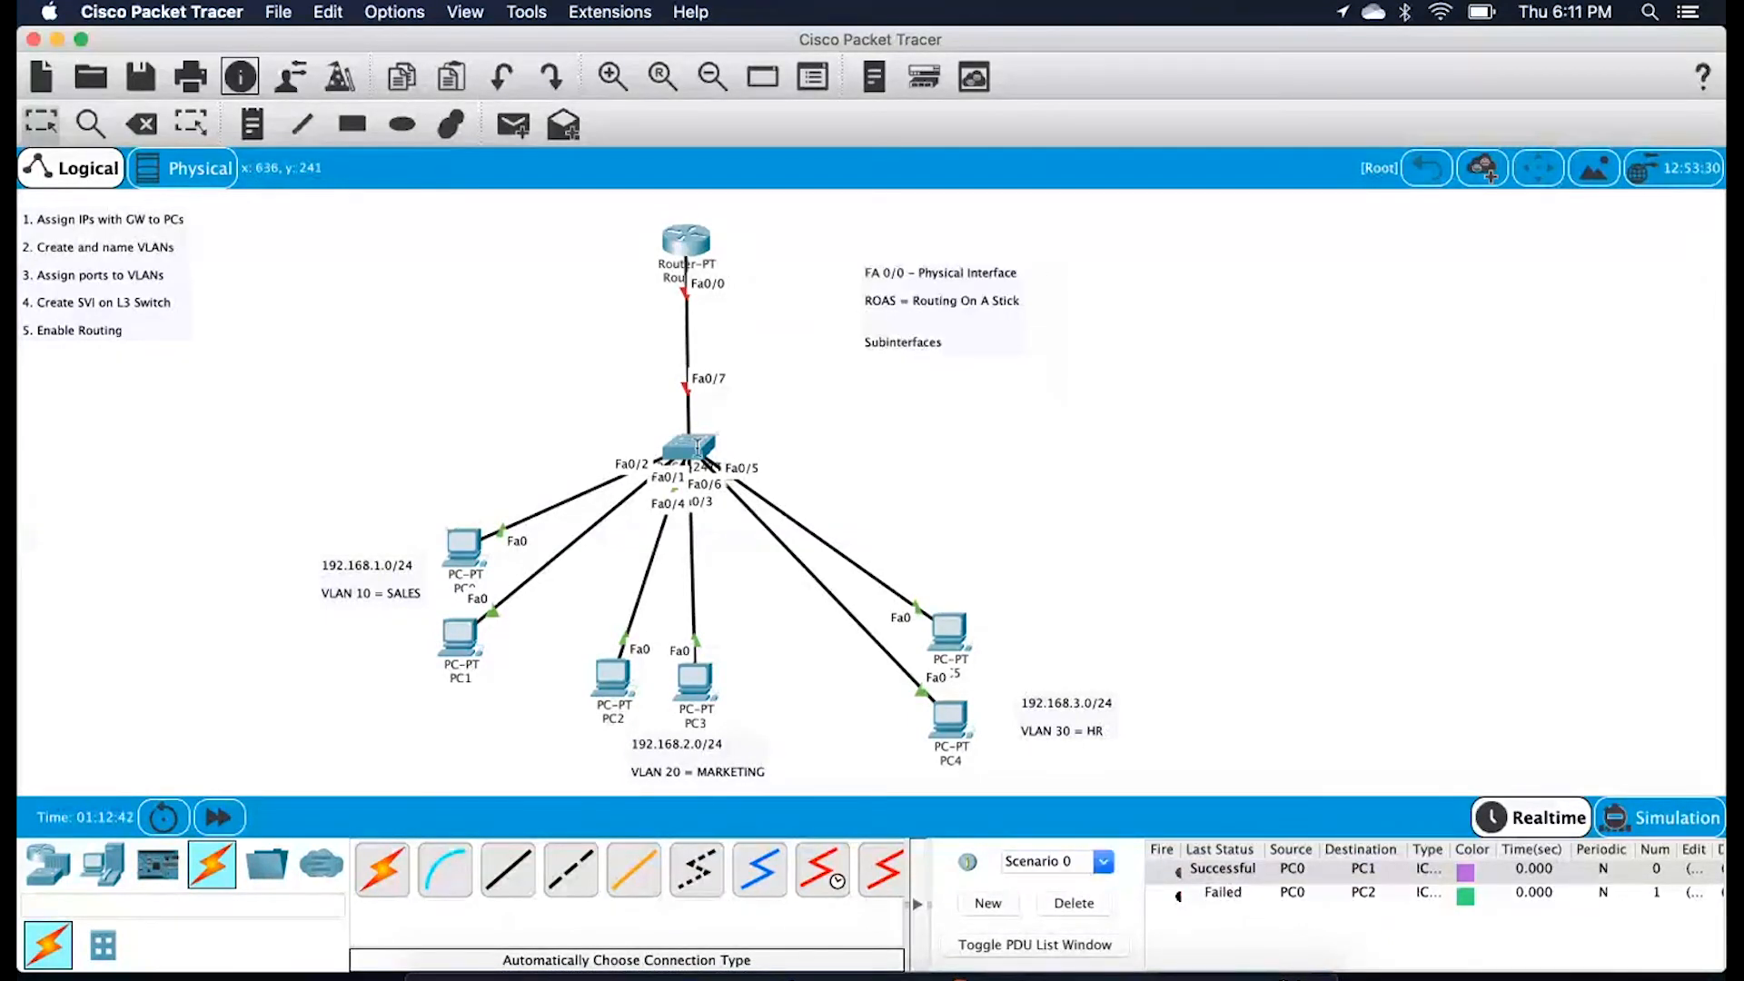
Open the command line of Switch0 and create the VLAN 10 interface with "interface vlan 10"
{"action": "left_click", "coordinate": [698, 447]}
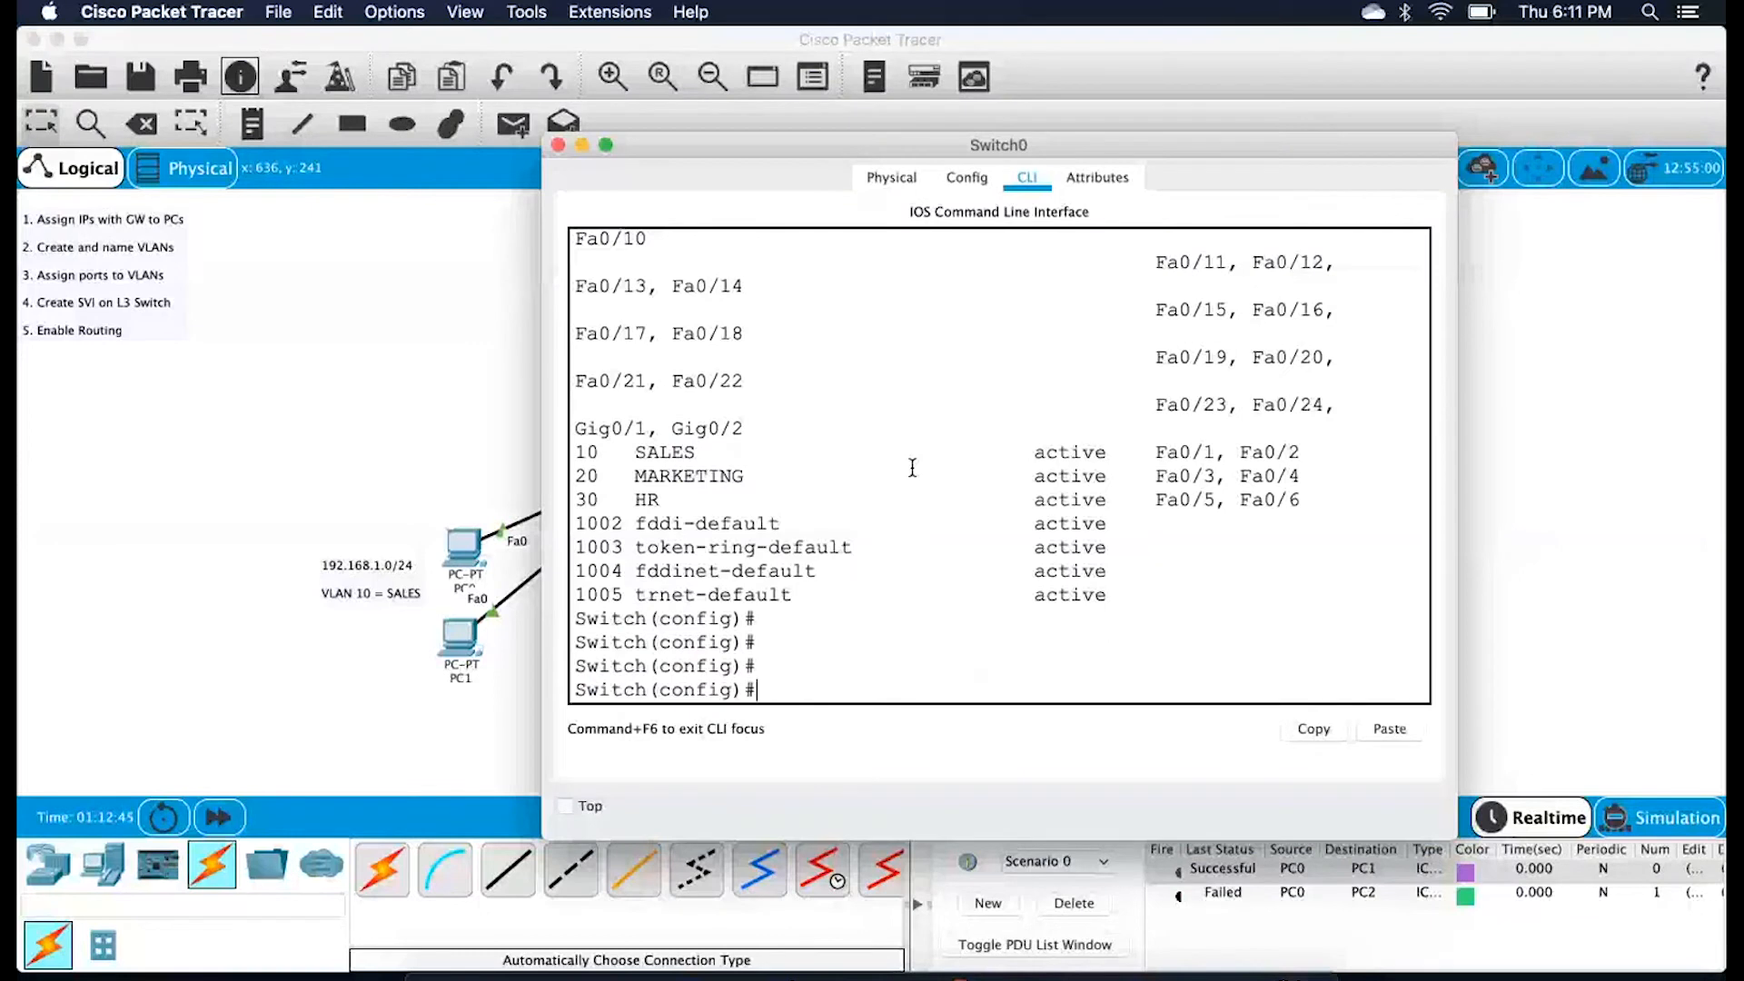
{"action": "type", "text": "interf"}
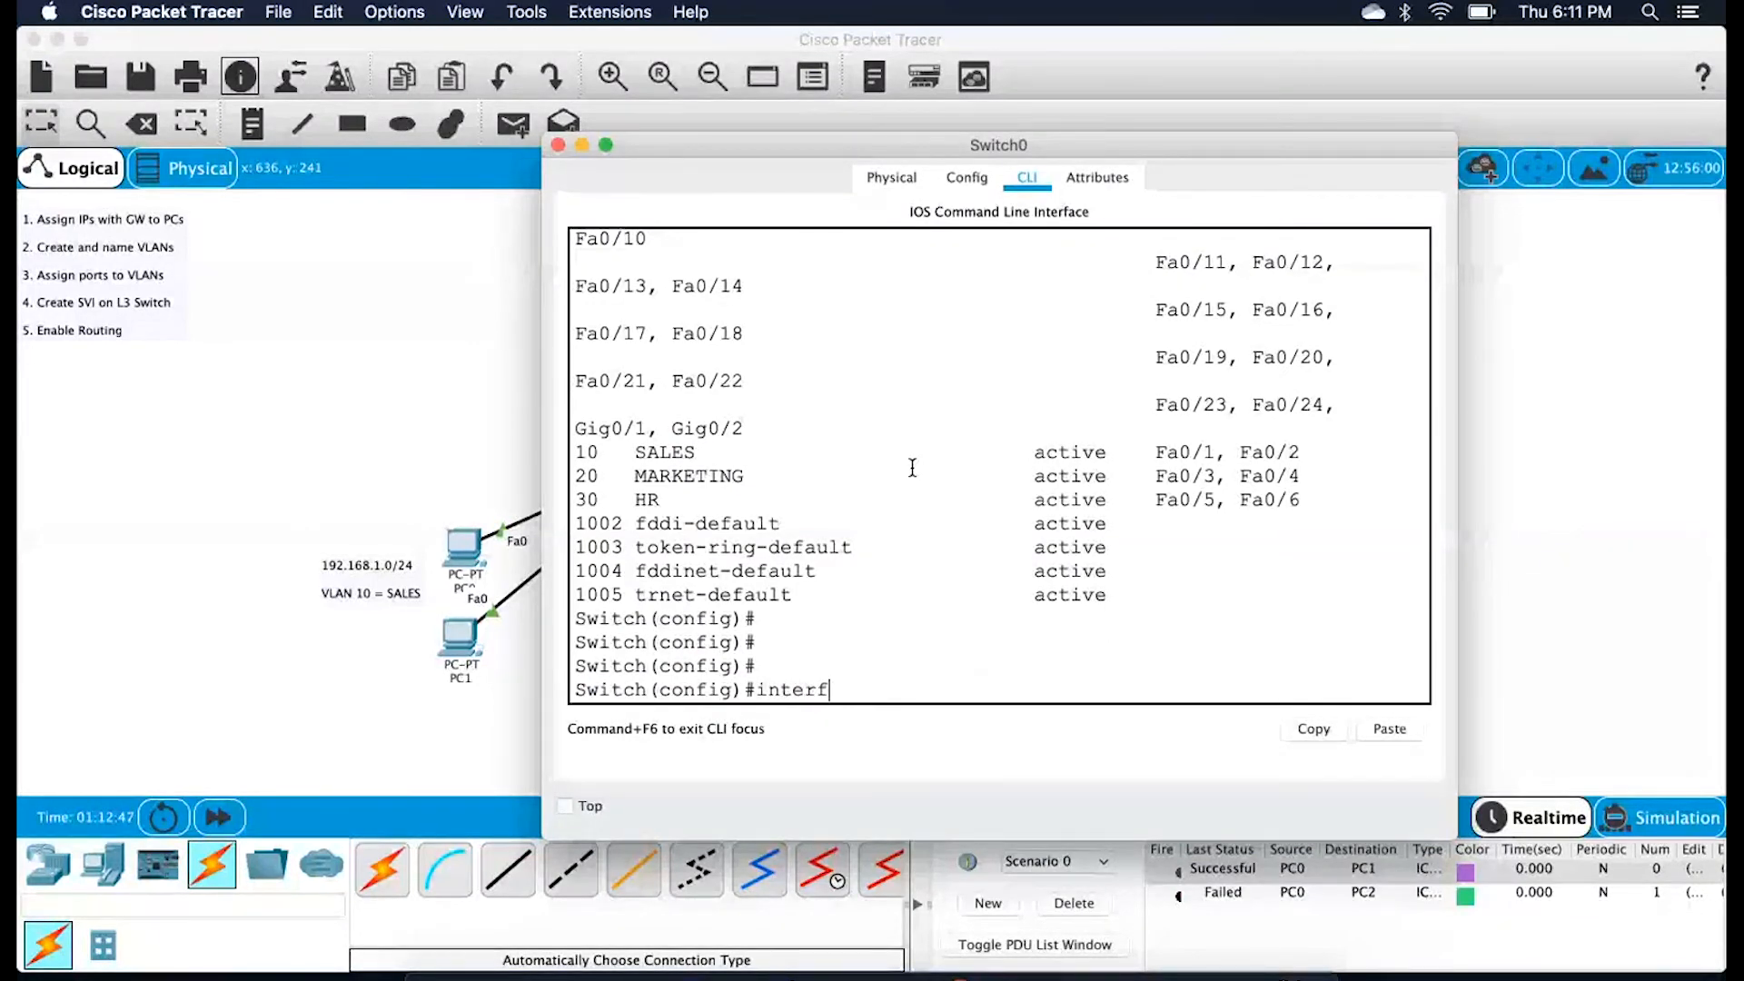
{"action": "type", "text": "ace vlan 19"}
{"action": "key", "text": "BackSpace"}
{"action": "type", "text": "0"}
{"action": "key", "text": "Return"}
{"action": "key", "text": "Return"}
{"action": "key", "text": "Return"}
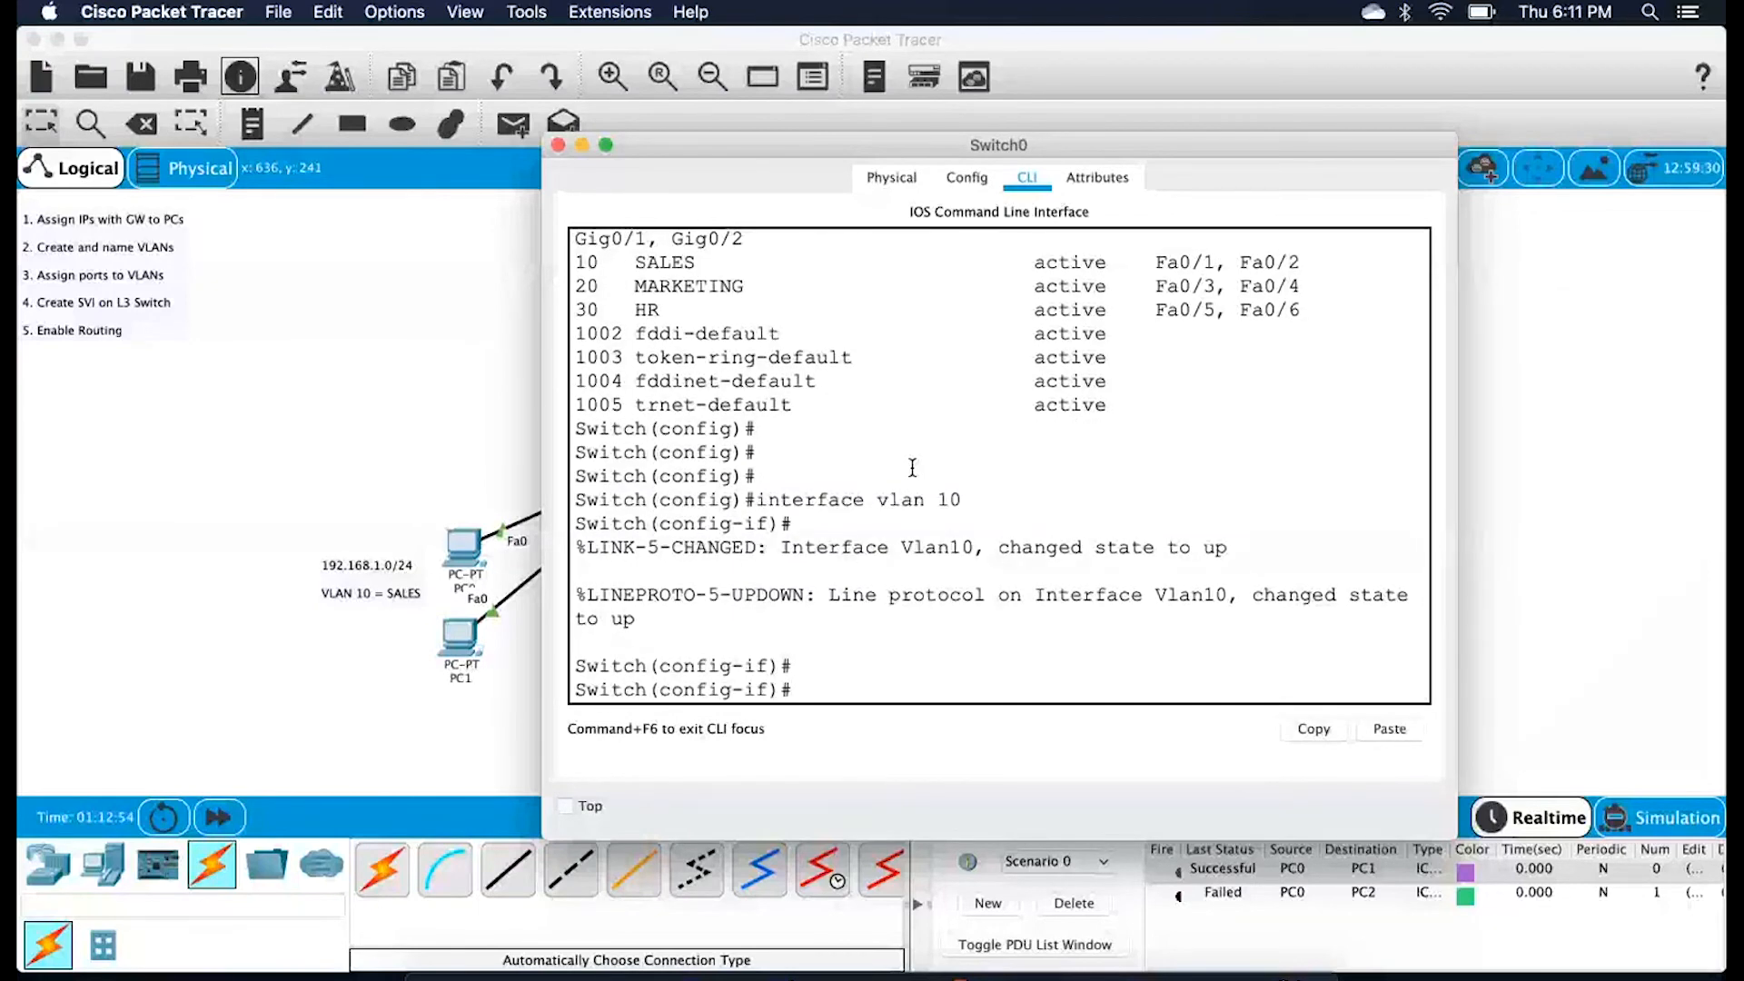
{"action": "key", "text": "Return"}
{"action": "key", "text": "Return"}
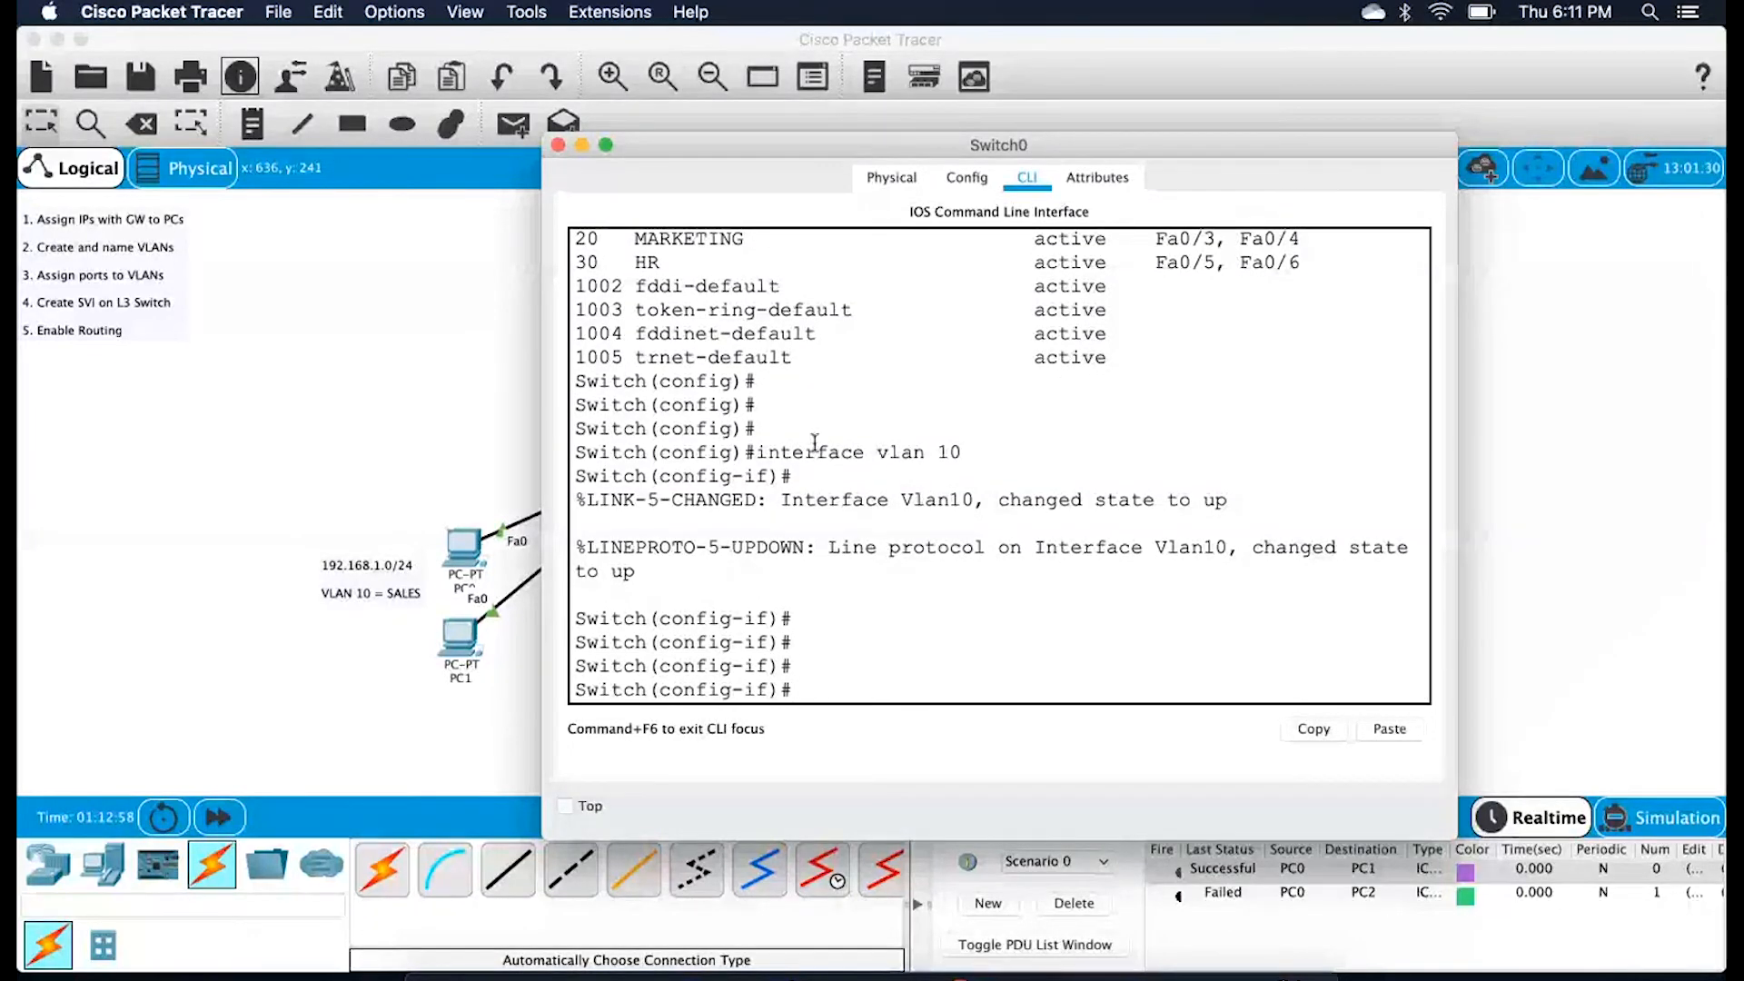
{"action": "key", "text": "Return"}
{"action": "key", "text": "Return"}
View the port summary of Switch0 in the topology and return to its command line
{"action": "left_click", "coordinate": [521, 455]}
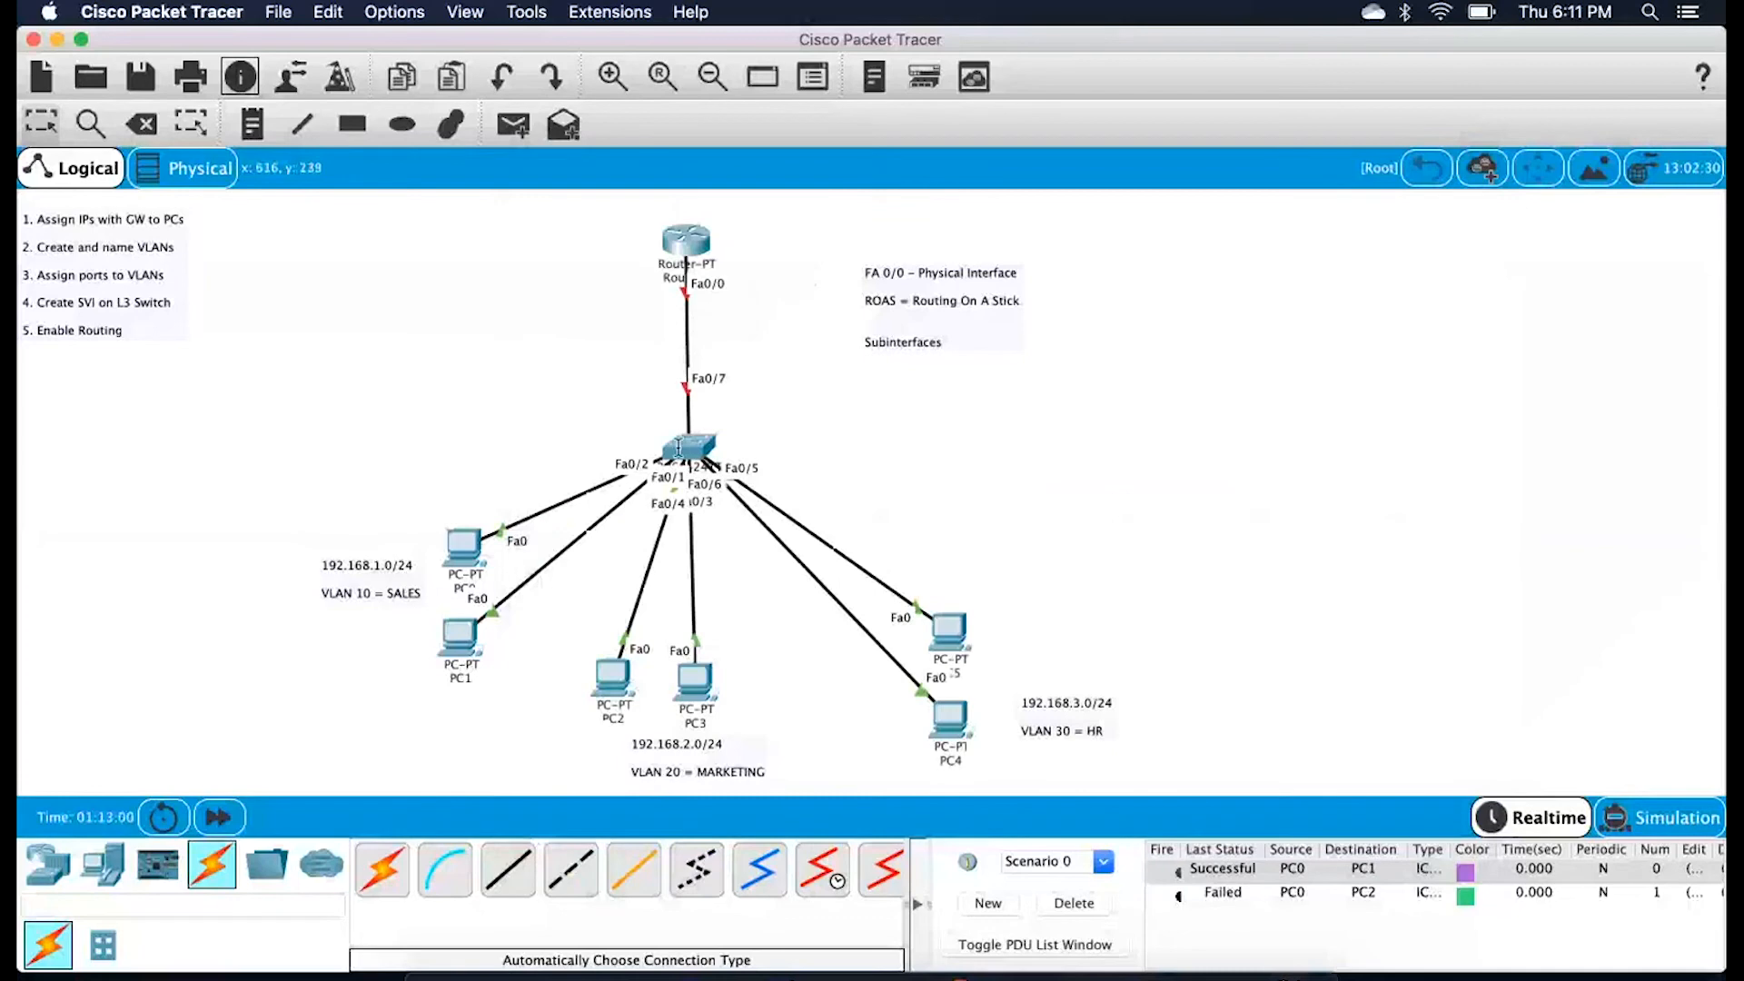
{"action": "mouse_move", "coordinate": [682, 446]}
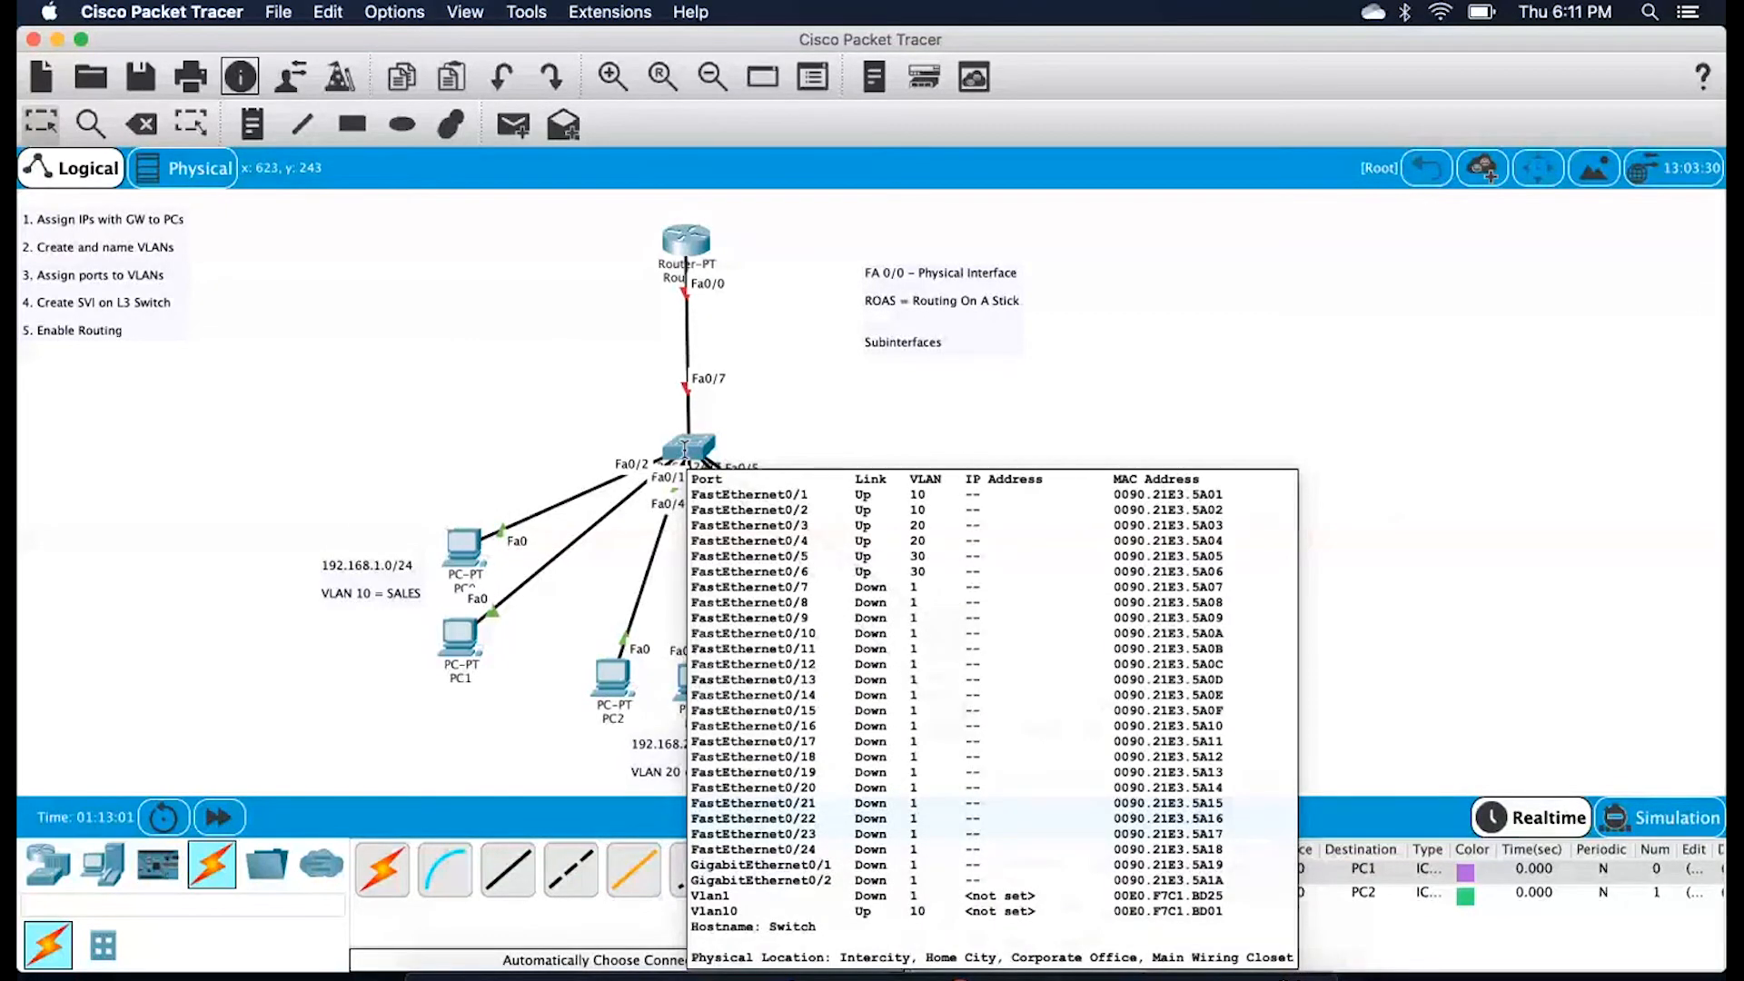
{"action": "left_click", "coordinate": [685, 450]}
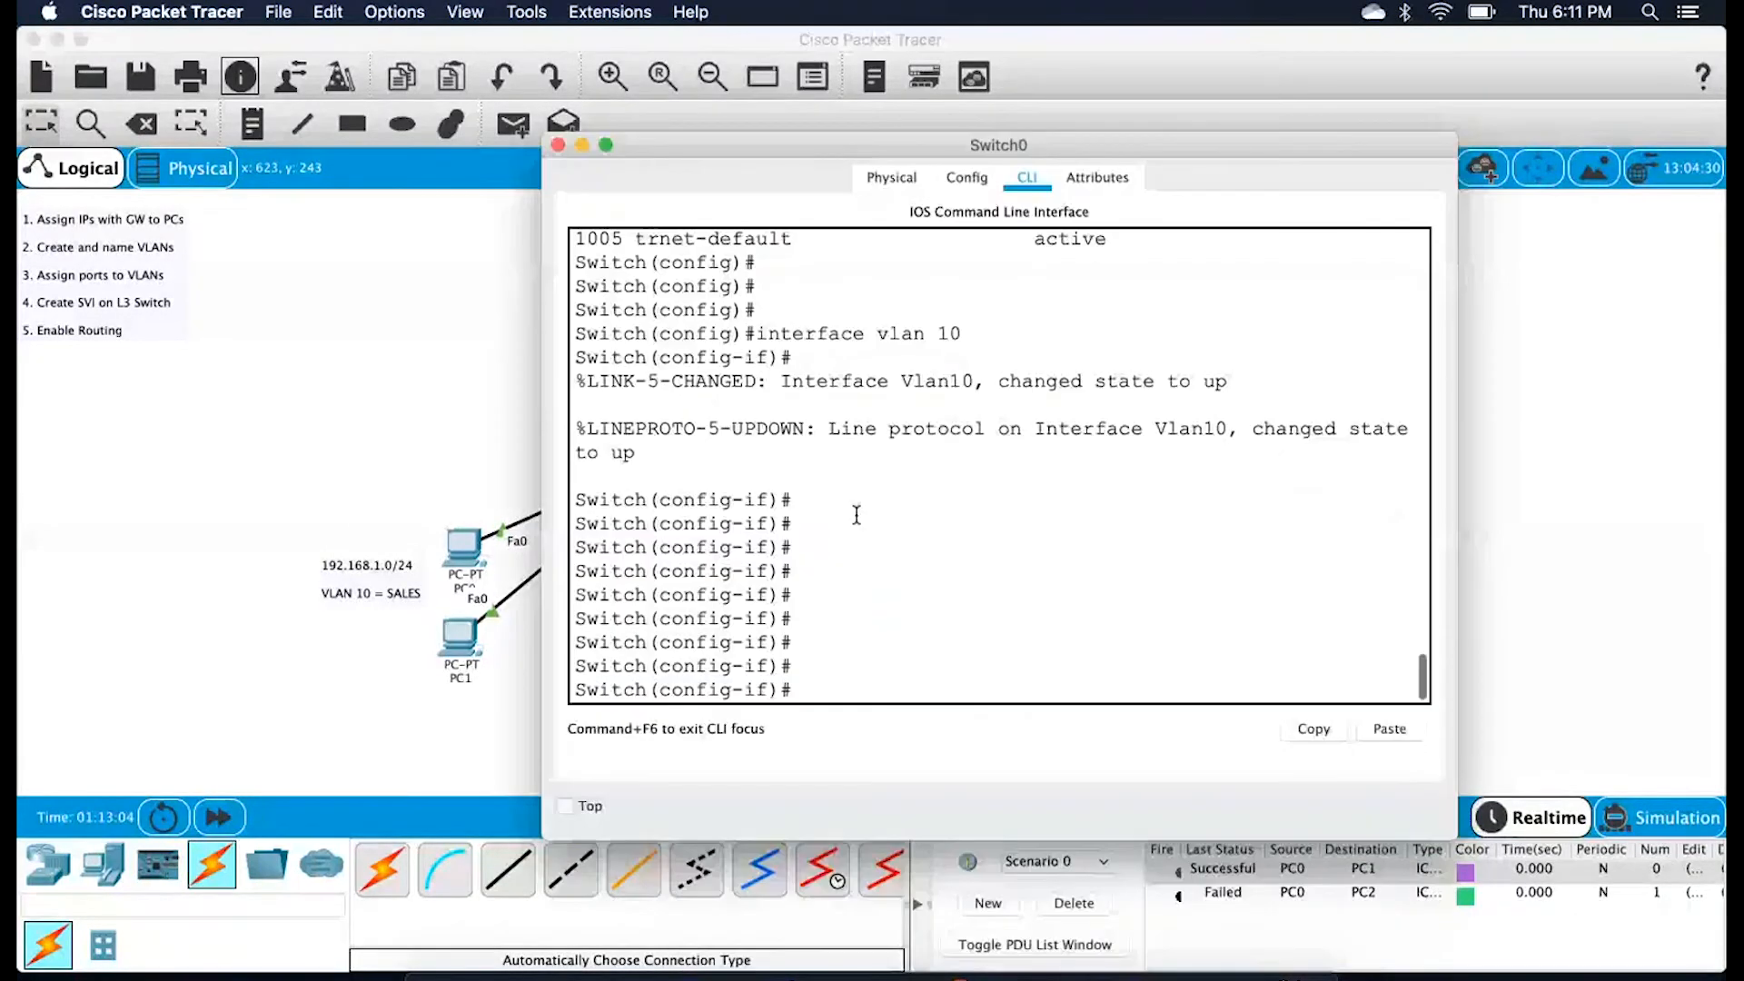
Try to assign the VLAN 10 interface of Switch0 an address without a mask using "ip address 192.168.1.1"
{"action": "type", "text": "do s"}
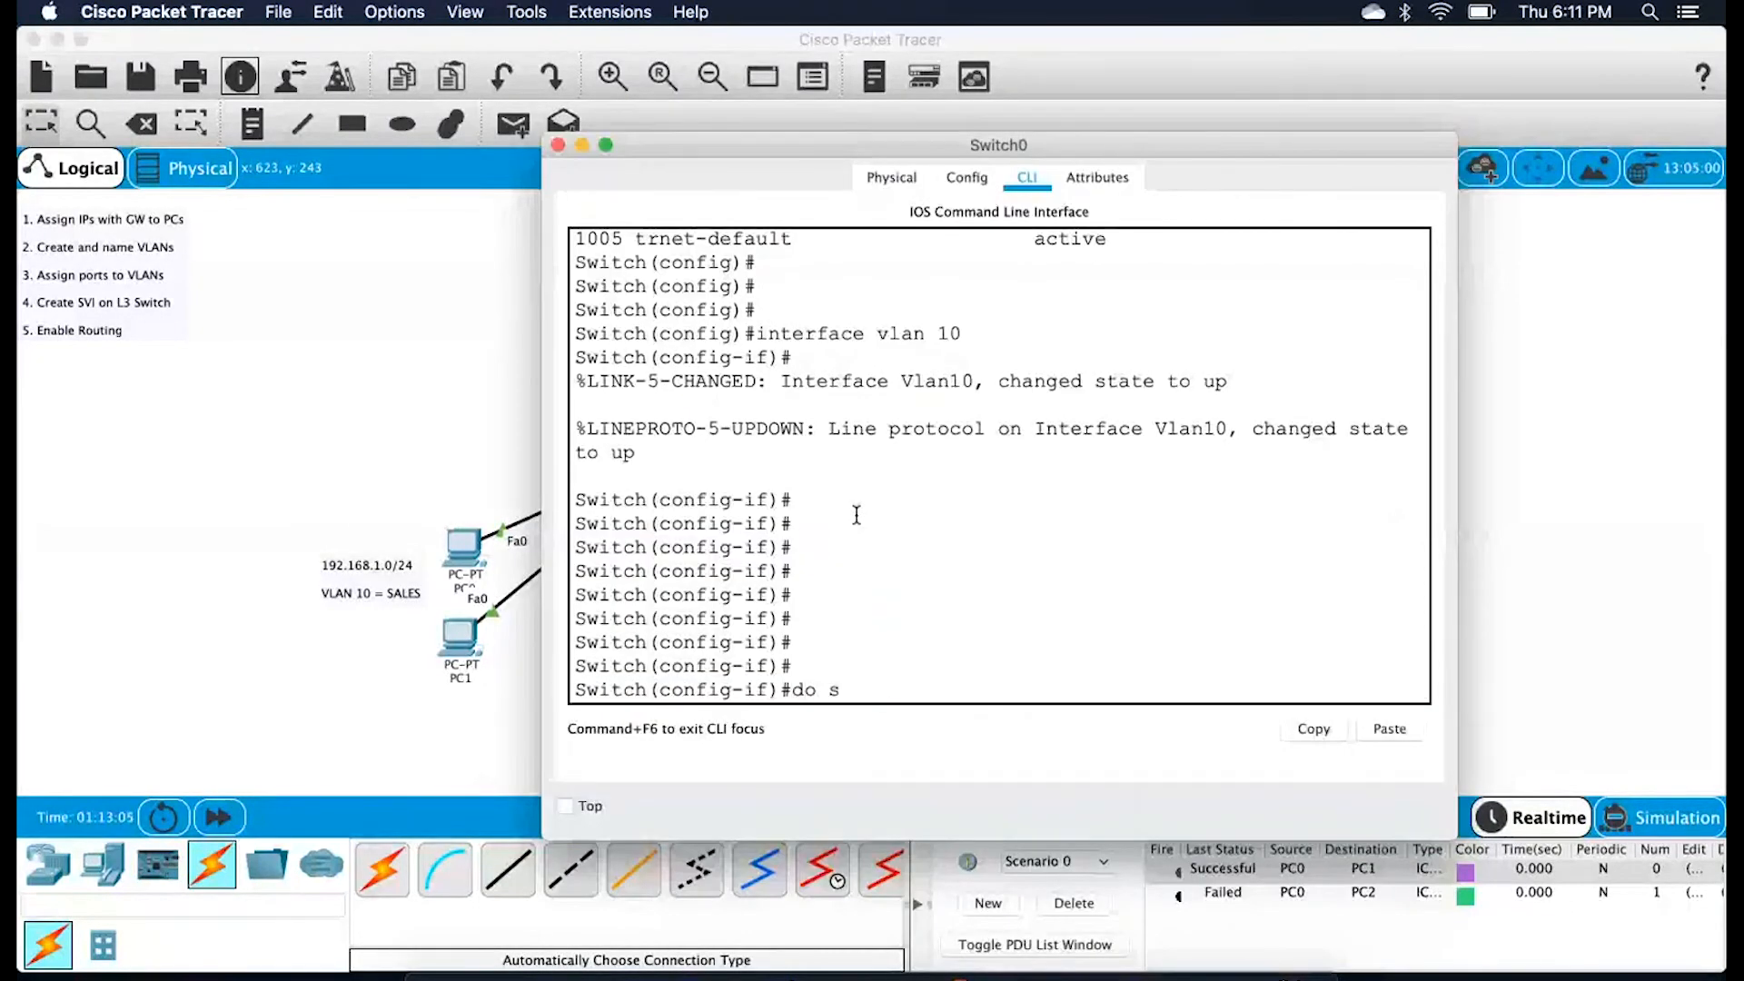
{"action": "key", "text": "BackSpace"}
{"action": "key", "text": "BackSpace"}
{"action": "key", "text": "BackSpace"}
{"action": "key", "text": "BackSpace"}
{"action": "type", "text": "ip a"}
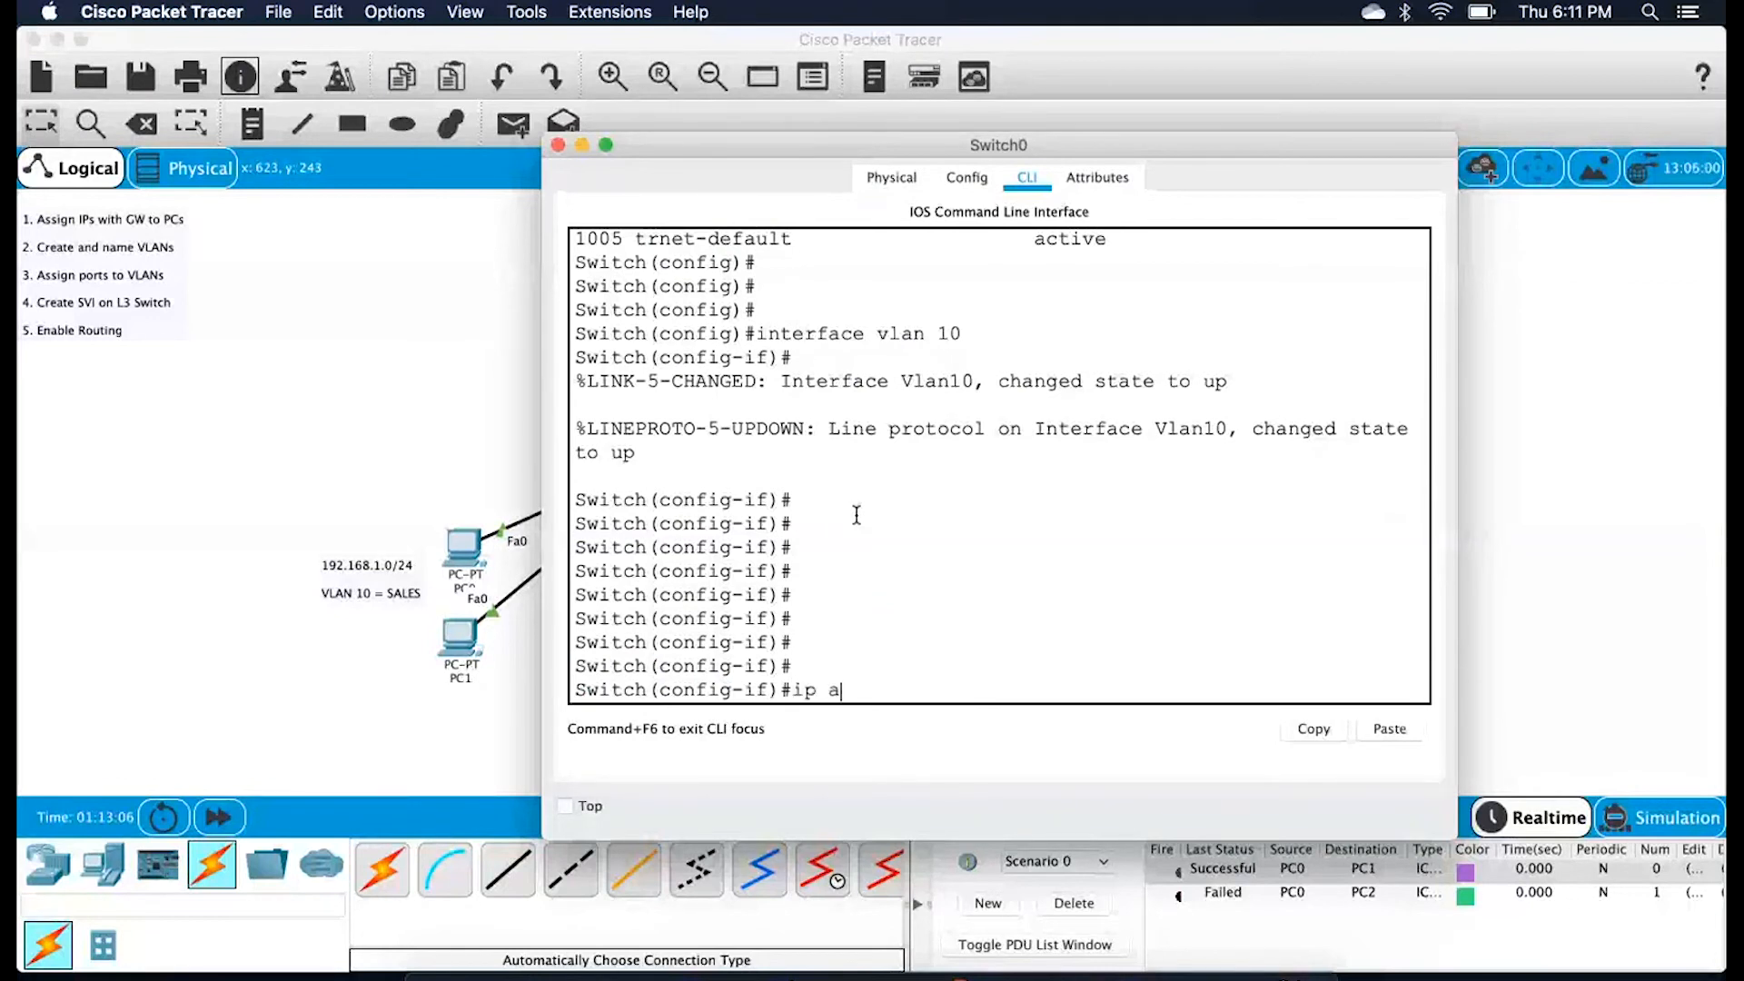
{"action": "type", "text": "ddress 192"}
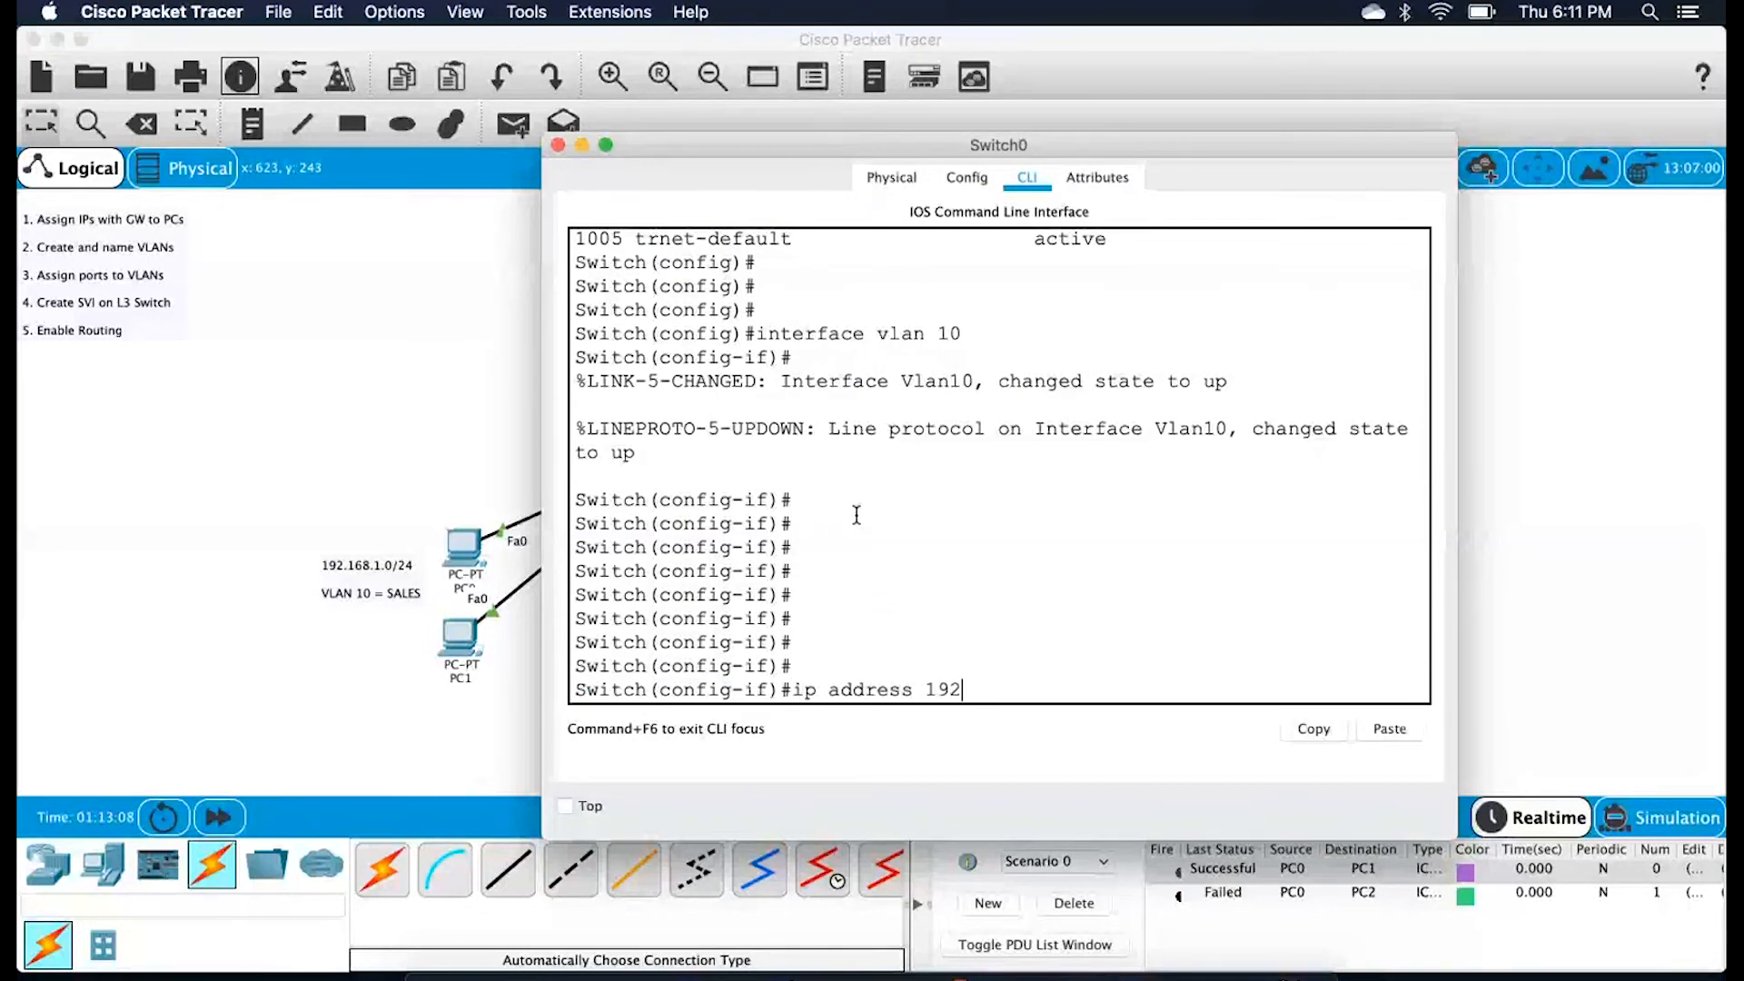
{"action": "type", "text": ".168.1.1"}
{"action": "key", "text": "Return"}
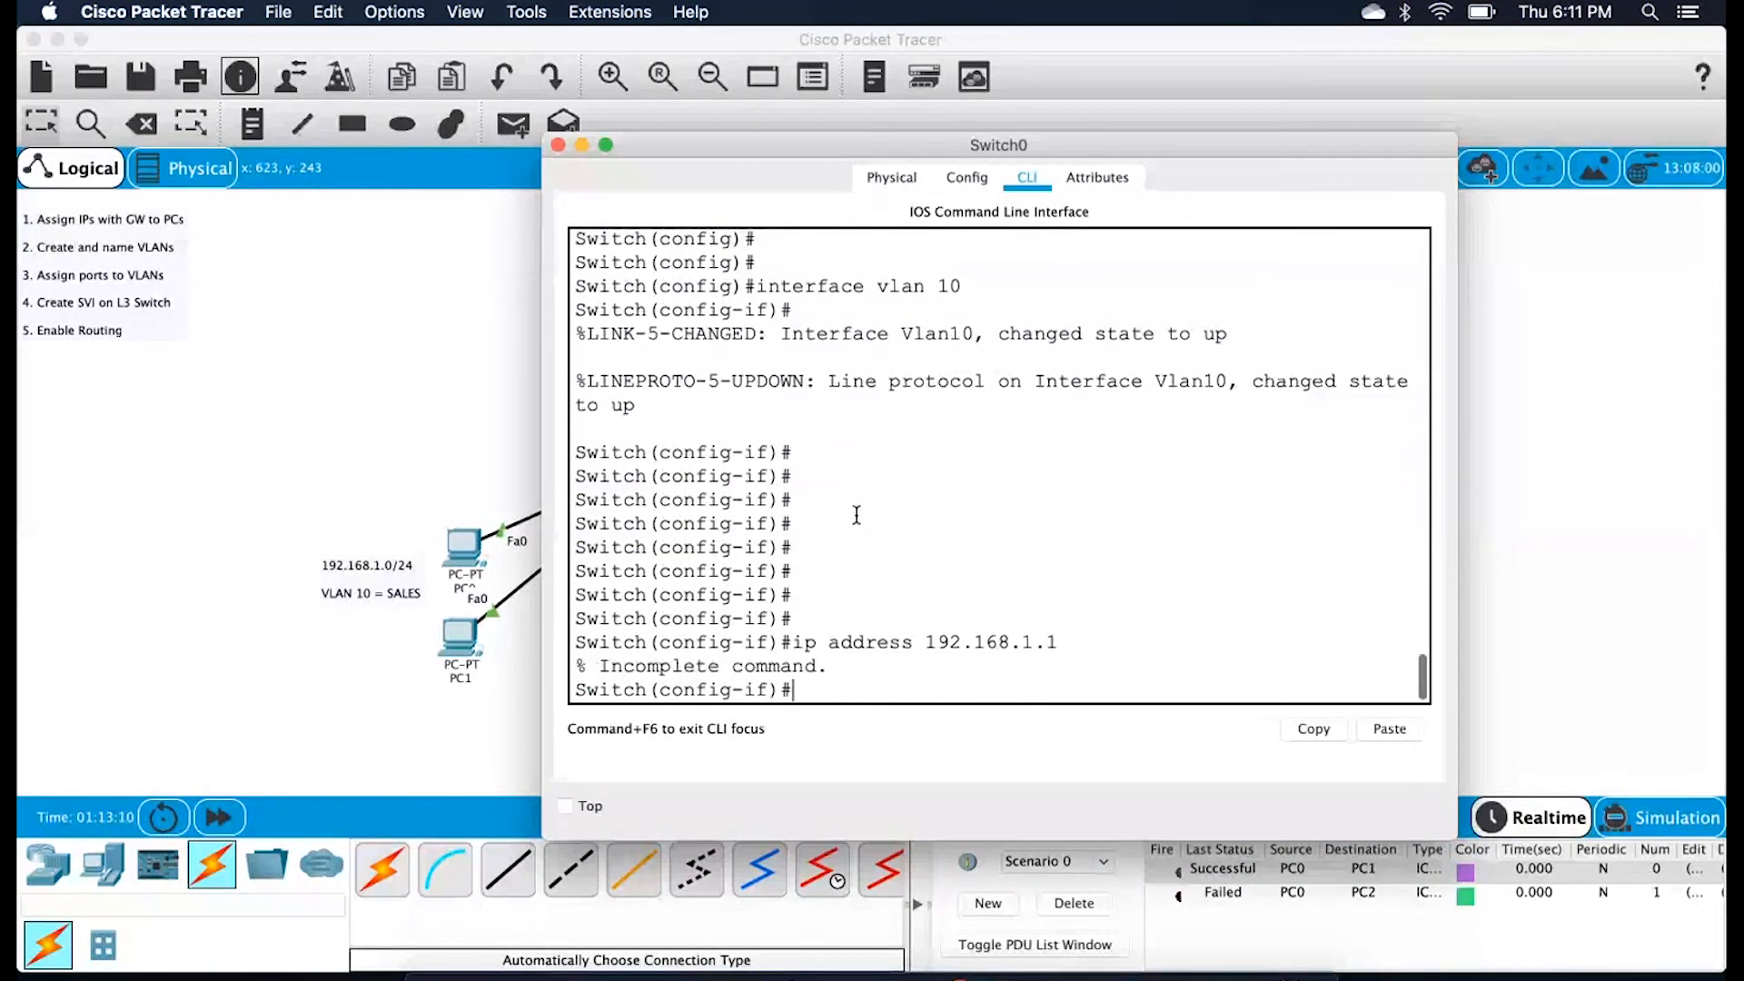
Try "ip address 192.168.1.1 25" on the VLAN 10 interface and query the expected argument with "ip address 192.168.1.1 ?"
{"action": "key", "text": "Return"}
{"action": "key", "text": "Up"}
{"action": "type", "text": "255"}
{"action": "key", "text": "BackSpace"}
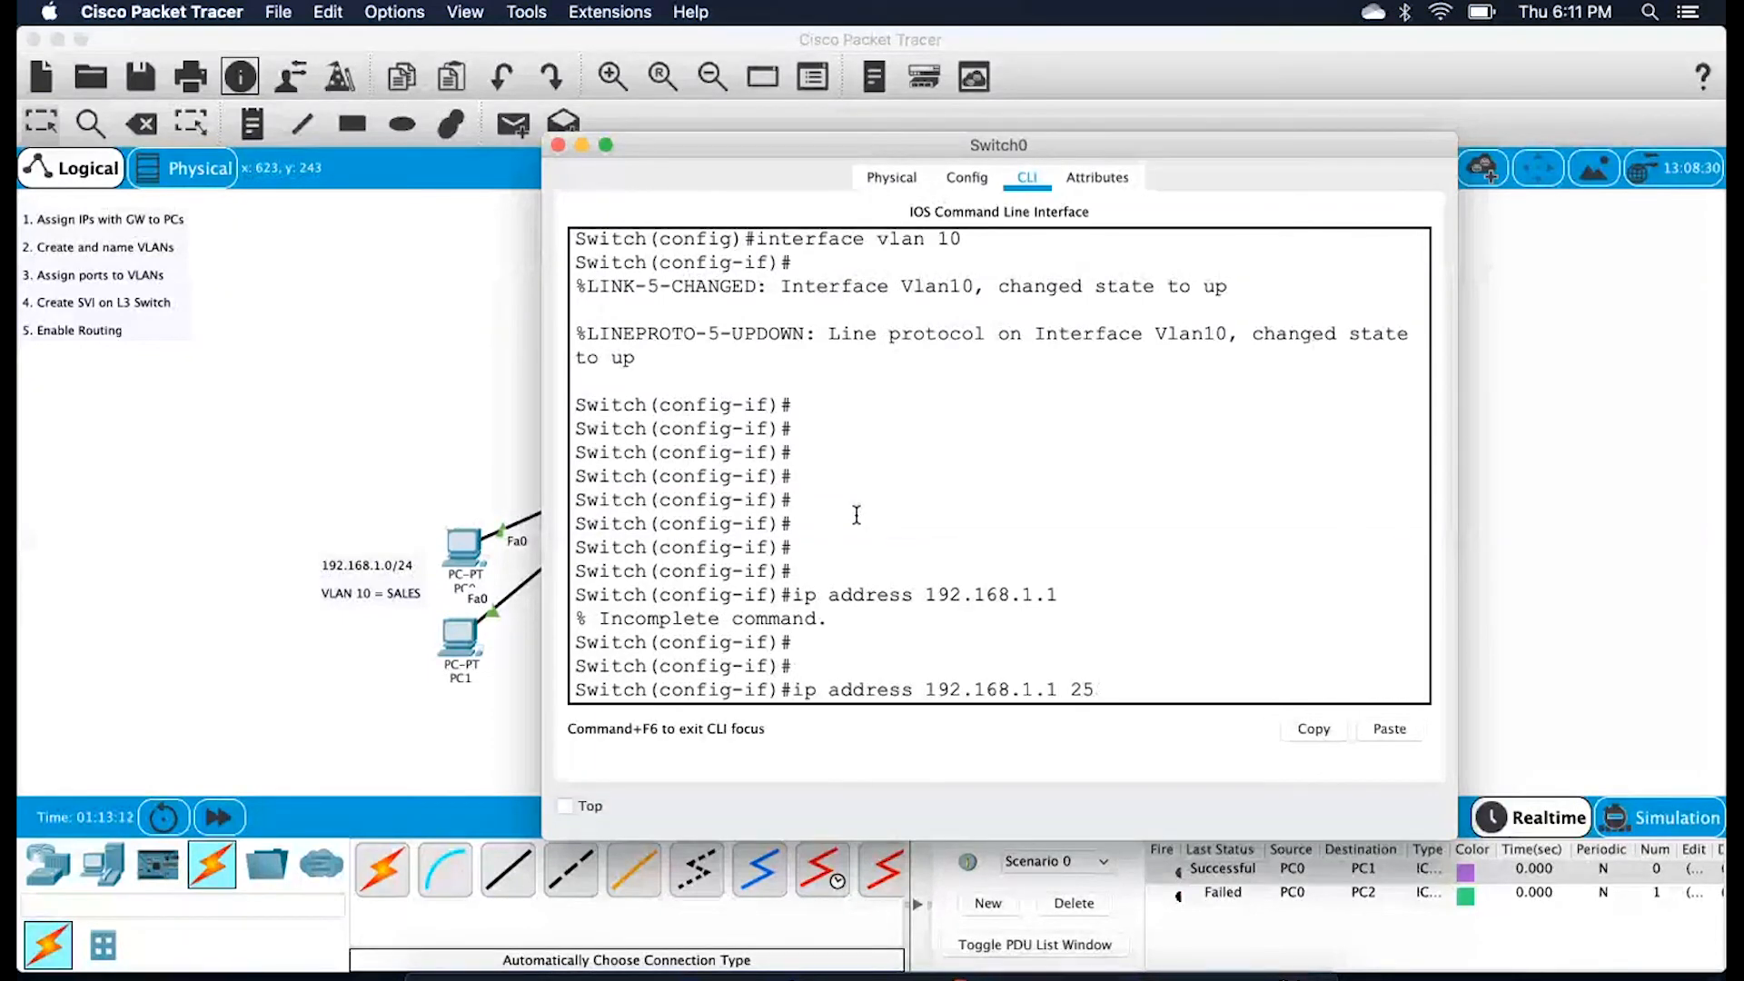
{"action": "key", "text": "Return"}
{"action": "key", "text": "Up"}
{"action": "key", "text": "BackSpace"}
{"action": "key", "text": "BackSpace"}
{"action": "key", "text": "BackSpace"}
{"action": "key", "text": "BackSpace"}
{"action": "key", "text": "BackSpace"}
{"action": "key", "text": "BackSpace"}
{"action": "key", "text": "BackSpace"}
{"action": "key", "text": "BackSpace"}
{"action": "key", "text": "BackSpace"}
{"action": "key", "text": "BackSpace"}
{"action": "key", "text": "BackSpace"}
{"action": "key", "text": "BackSpace"}
{"action": "key", "text": "BackSpace"}
{"action": "key", "text": "BackSpace"}
{"action": "key", "text": "BackSpace"}
{"action": "key", "text": "BackSpace"}
{"action": "key", "text": "BackSpace"}
{"action": "key", "text": "BackSpace"}
{"action": "key", "text": "BackSpace"}
{"action": "key", "text": "BackSpace"}
{"action": "key", "text": "BackSpace"}
{"action": "key", "text": "BackSpace"}
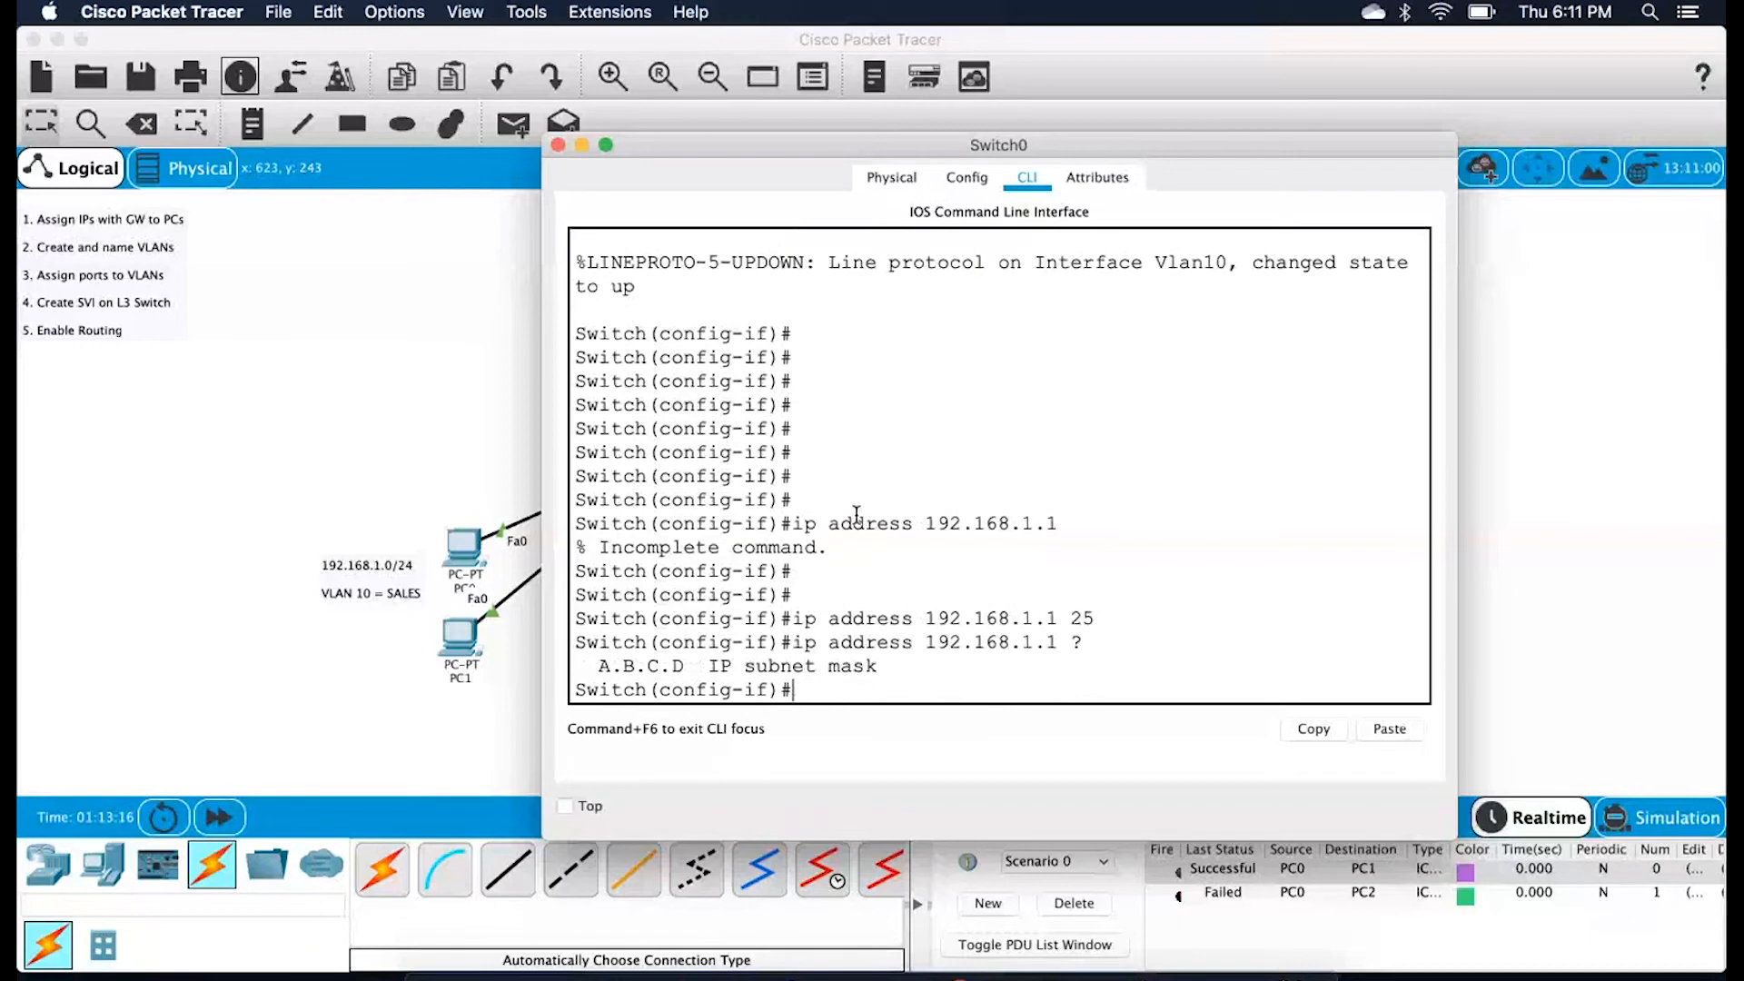
Check the topology, return to the command line of Switch0 and try to enable routing with "ip routing"
{"action": "left_click", "coordinate": [496, 418]}
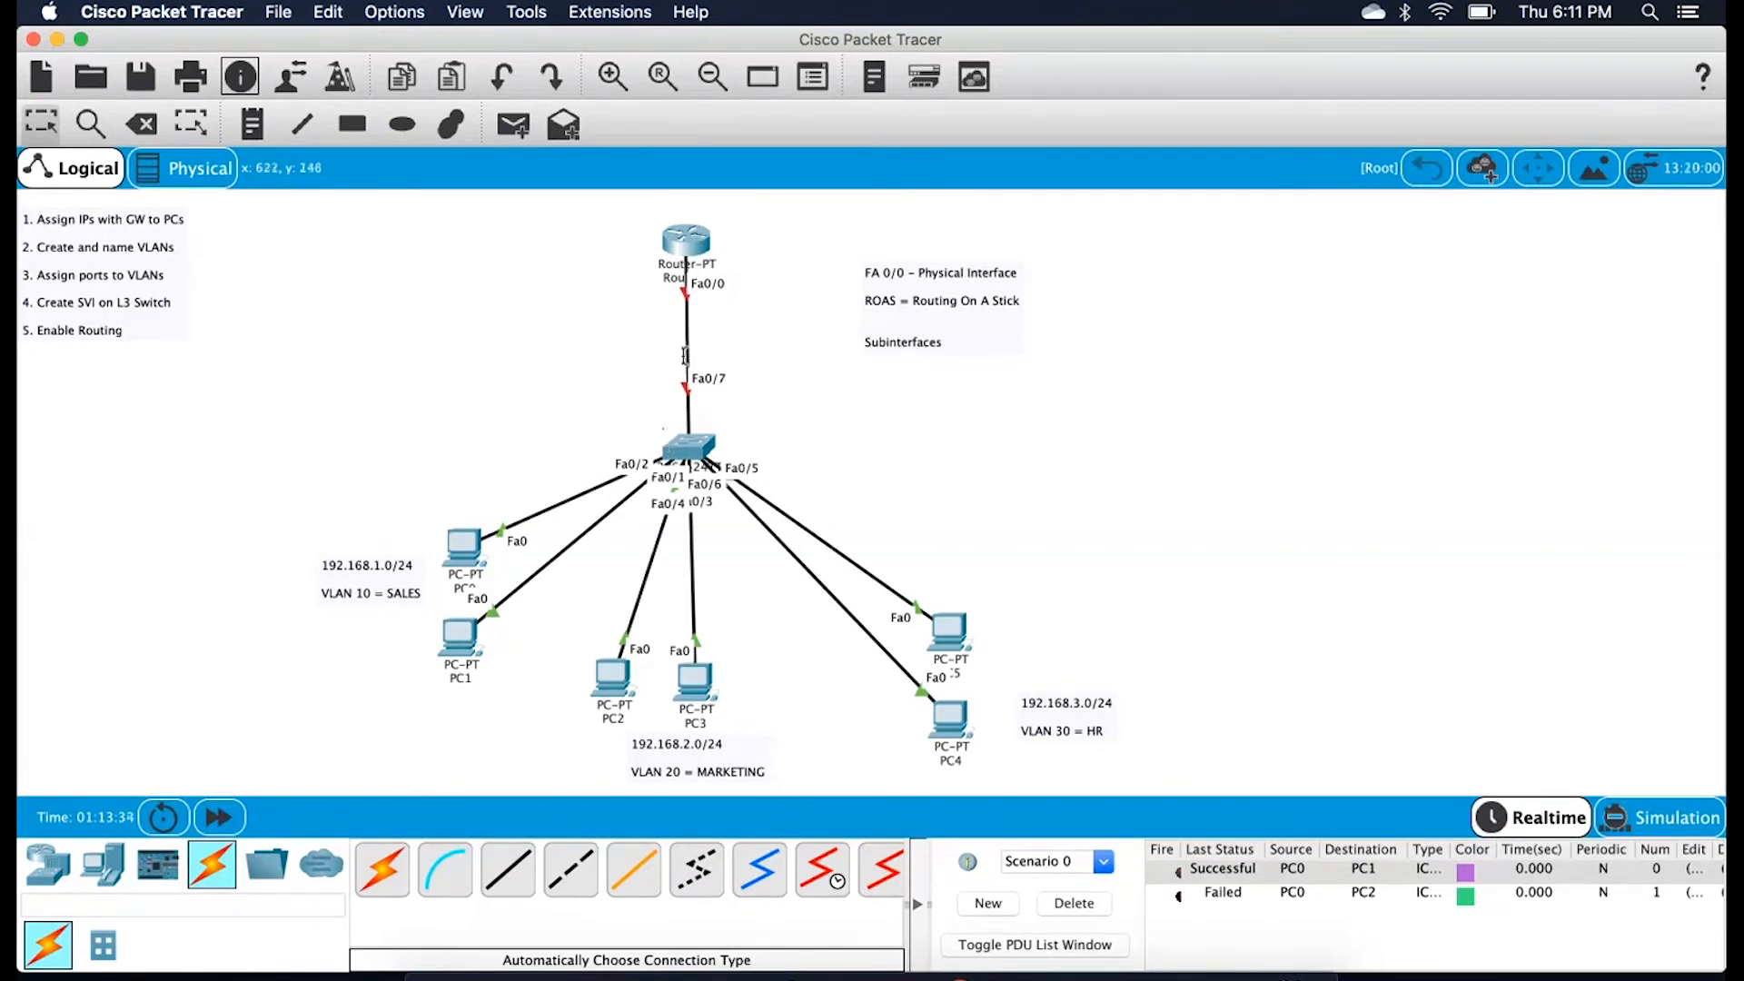
{"action": "left_click", "coordinate": [684, 442]}
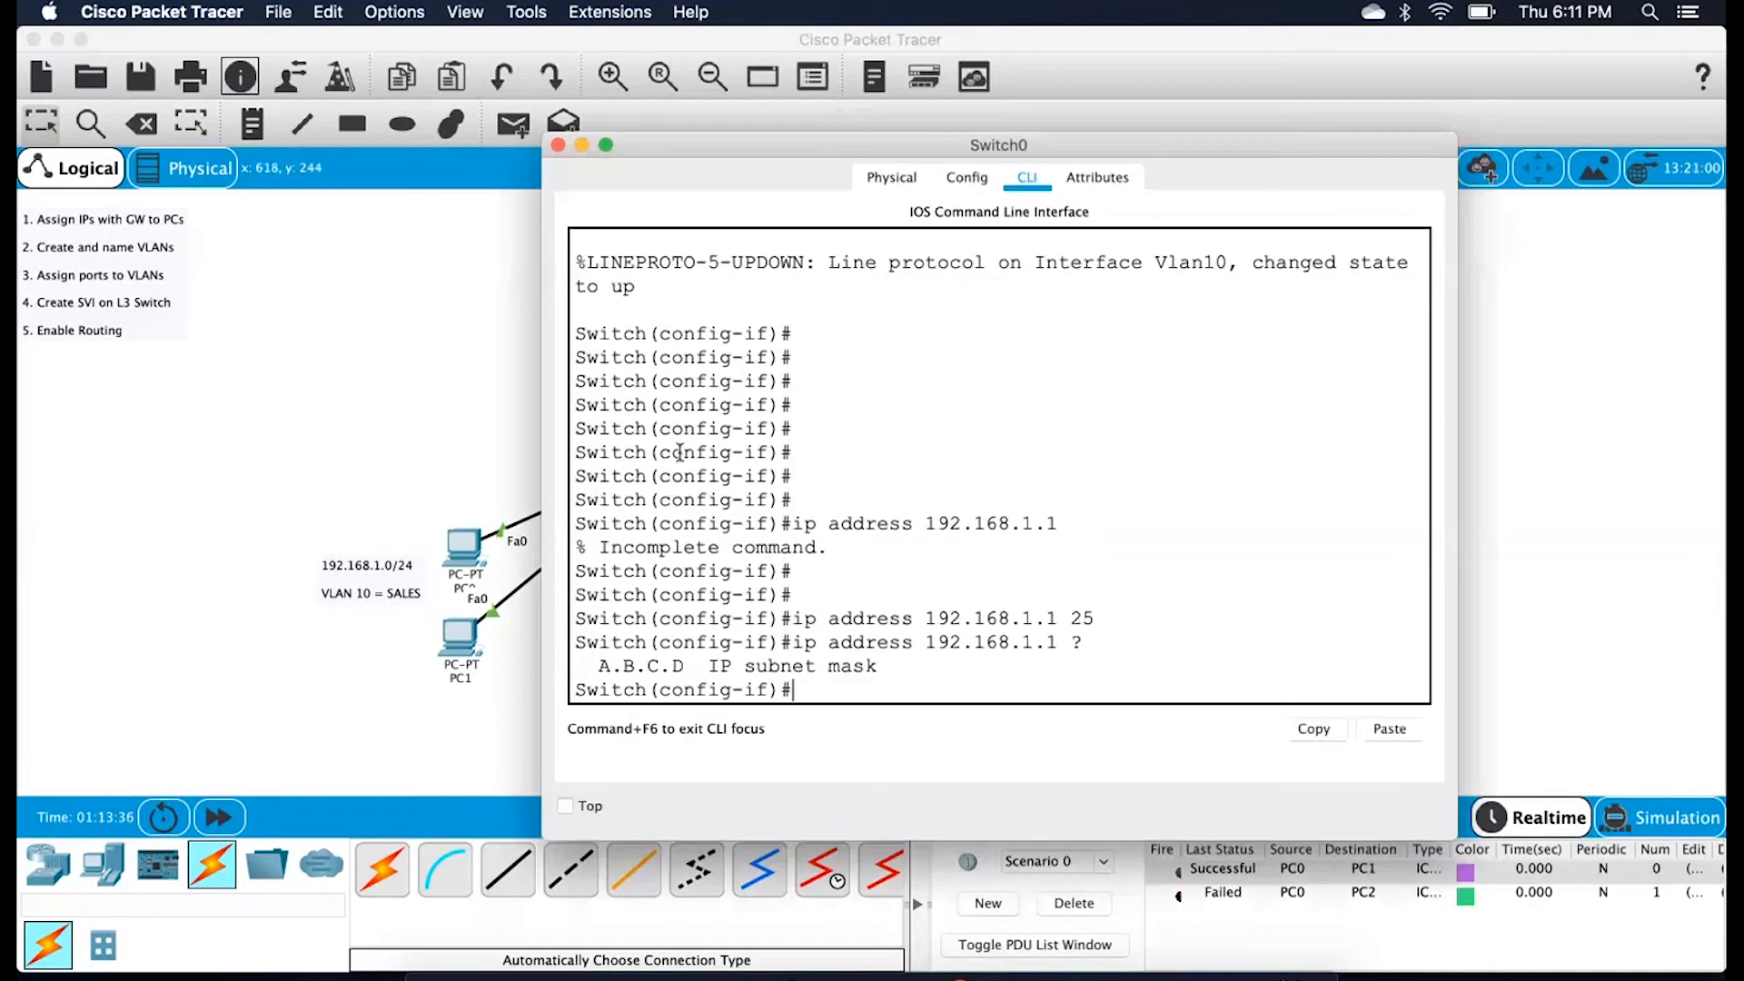
{"action": "key", "text": "Return"}
{"action": "key", "text": "Return"}
{"action": "type", "text": "ip routing"}
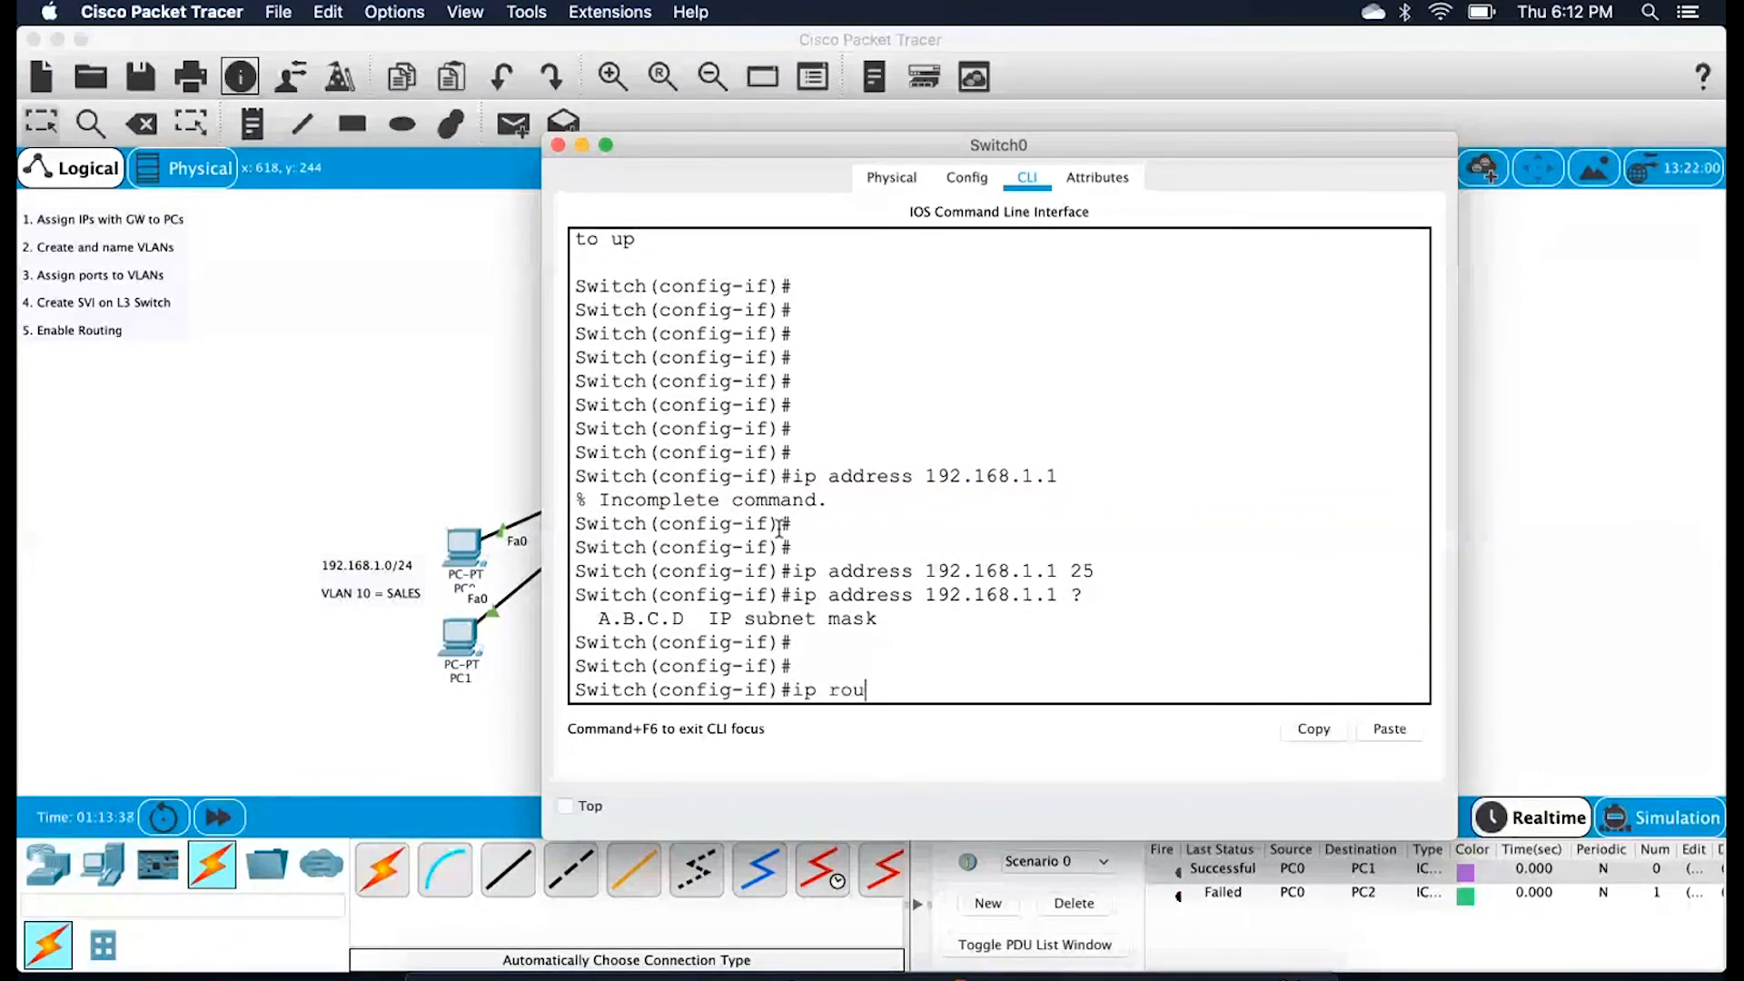
{"action": "key", "text": "Return"}
{"action": "key", "text": "Return"}
{"action": "key", "text": "Return"}
{"action": "key", "text": "Return"}
{"action": "left_click_drag", "start_coordinate": [635, 571], "coordinate": [872, 571]}
{"action": "left_click", "coordinate": [914, 558]}
{"action": "key", "text": "Return"}
{"action": "key", "text": "Return"}
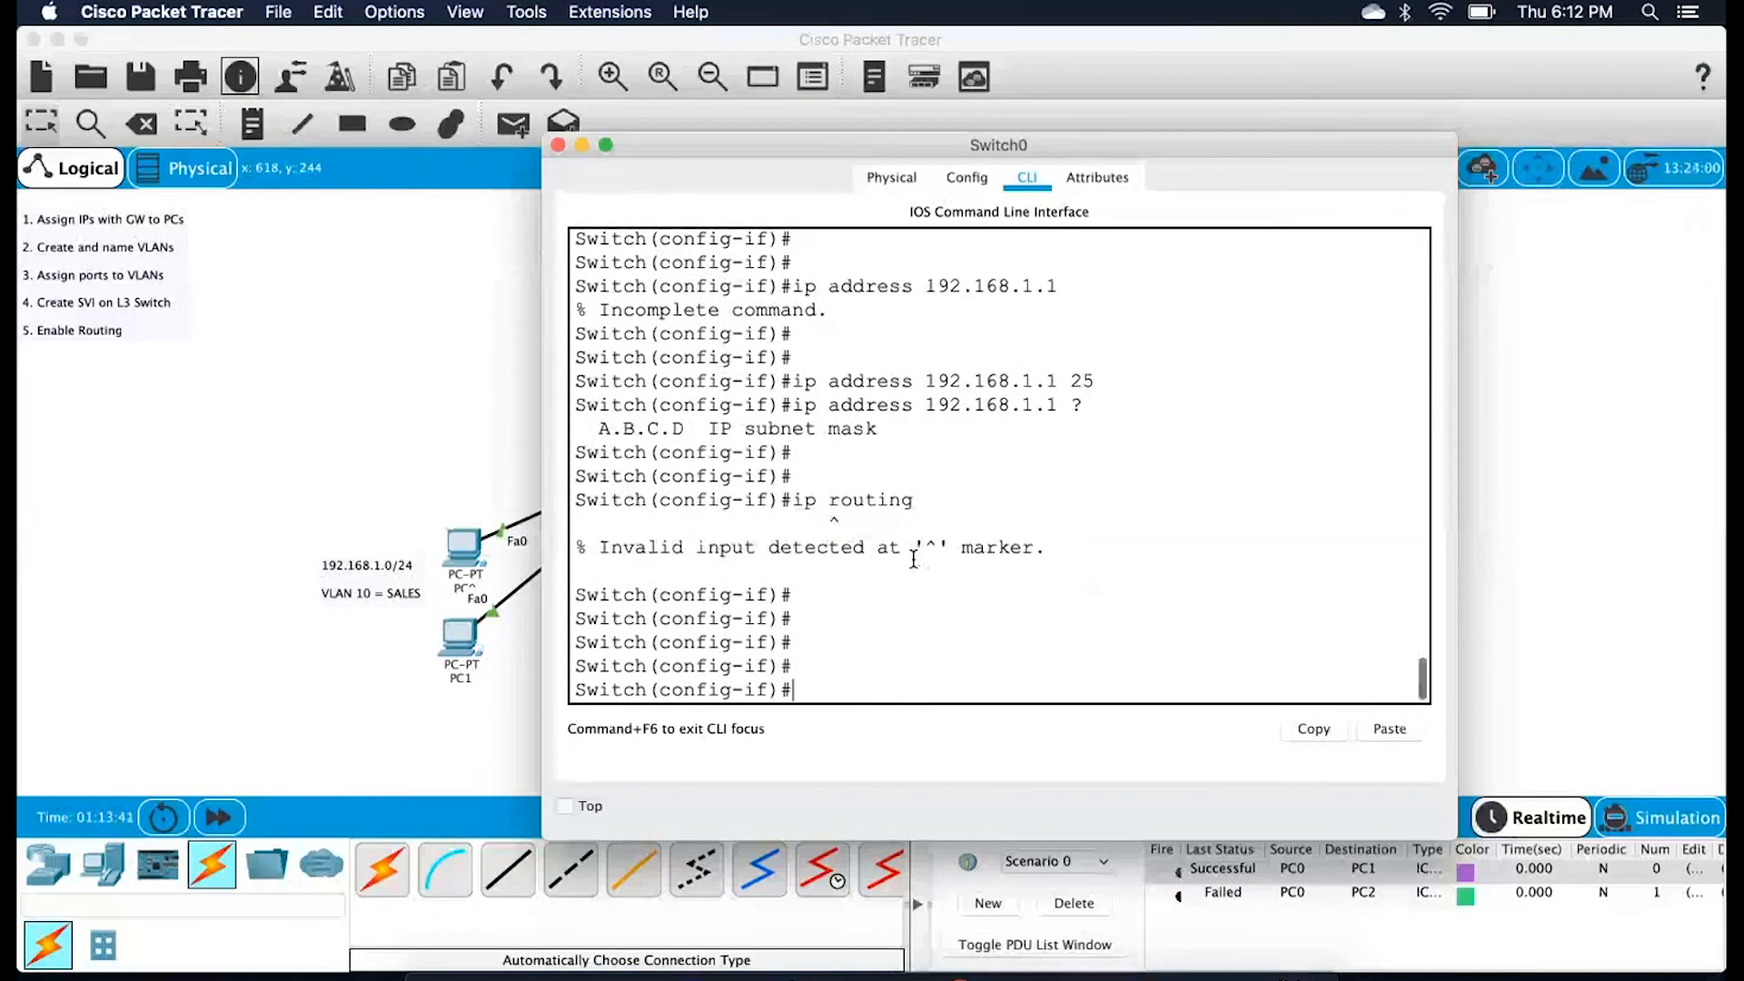
Remove VLAN 10 from Switch0 with "no vlan 10"
{"action": "type", "text": "no vlan 10"}
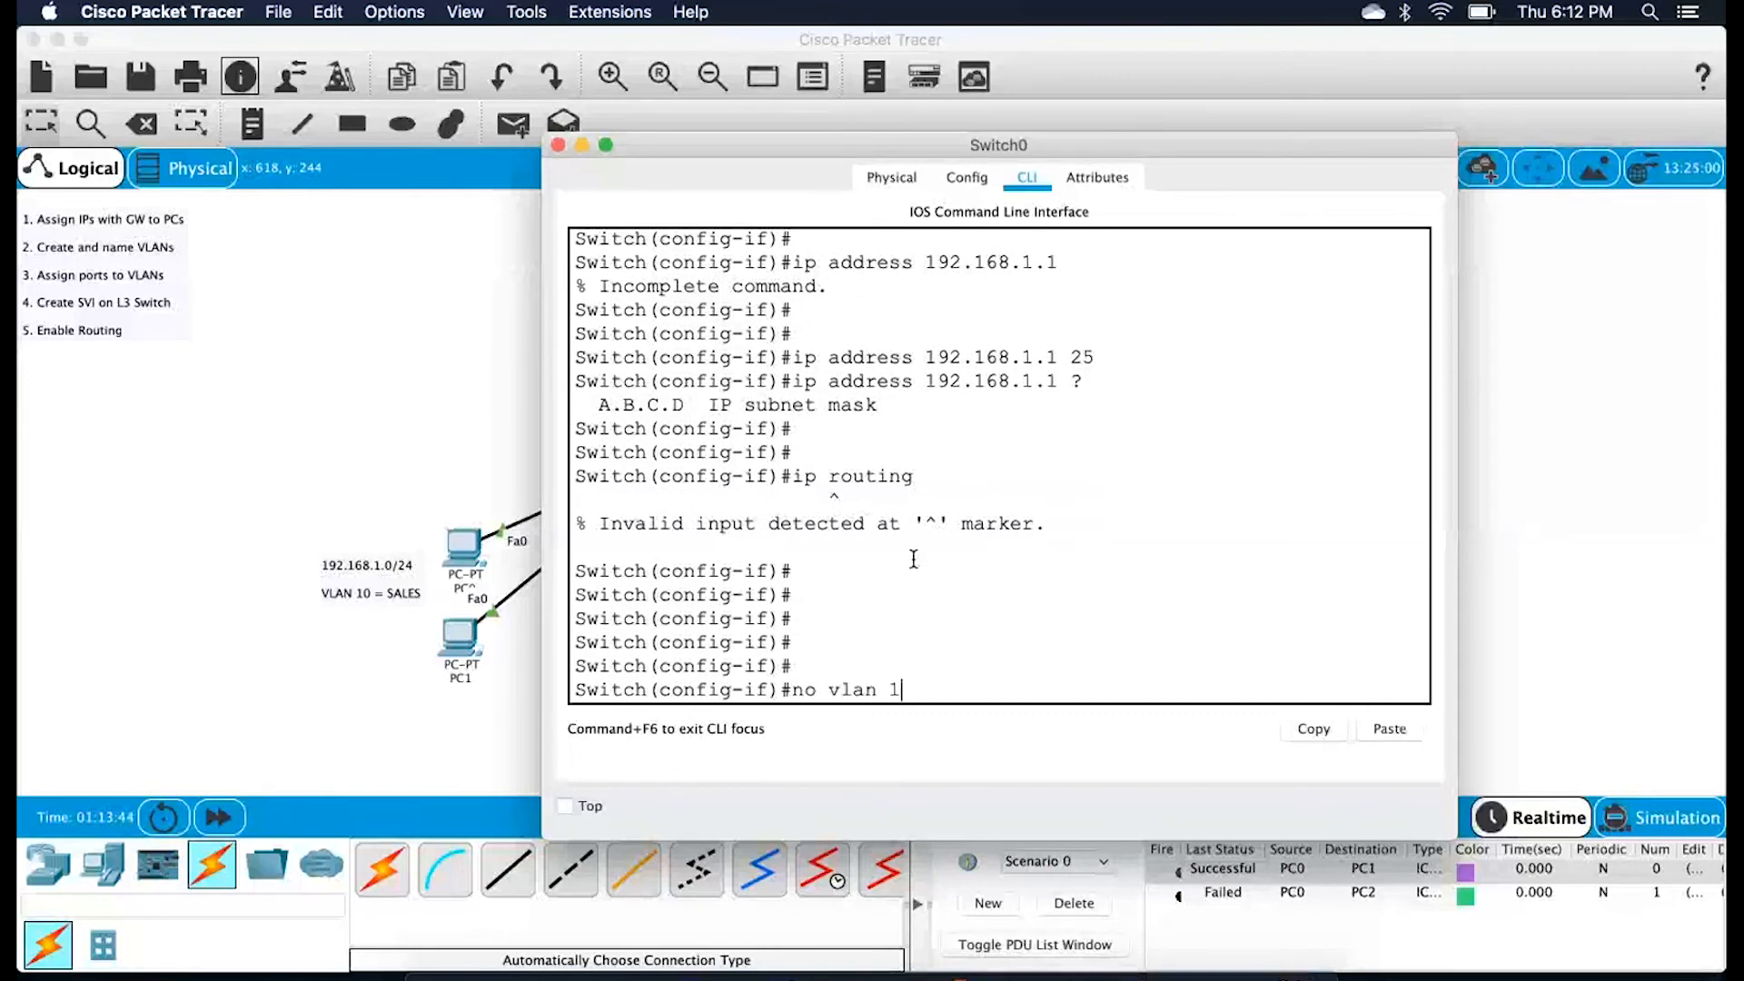
{"action": "key", "text": "Return"}
{"action": "key", "text": "Return"}
{"action": "key", "text": "Return"}
{"action": "key", "text": "Return"}
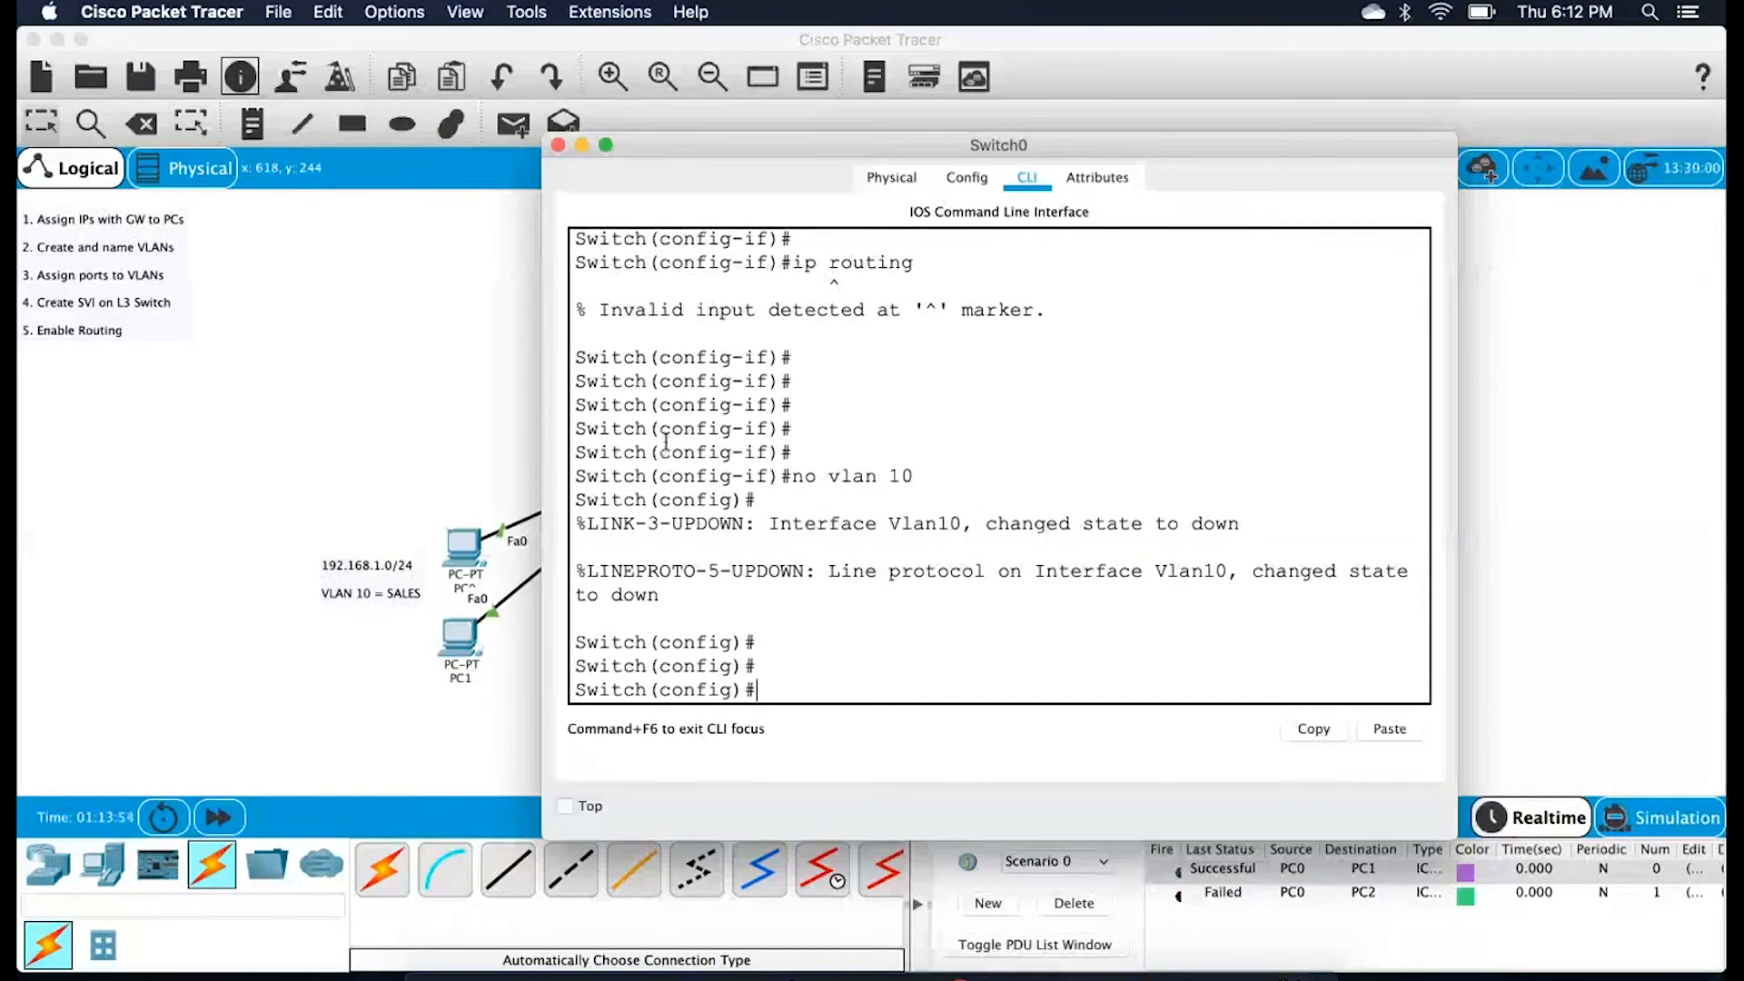
Add the line "FA 0/0.10 = 192.168.1.1/24" below "Subinterfaces" in the topology note, separated by a blank line
{"action": "left_click", "coordinate": [356, 387]}
{"action": "double_click", "coordinate": [920, 354]}
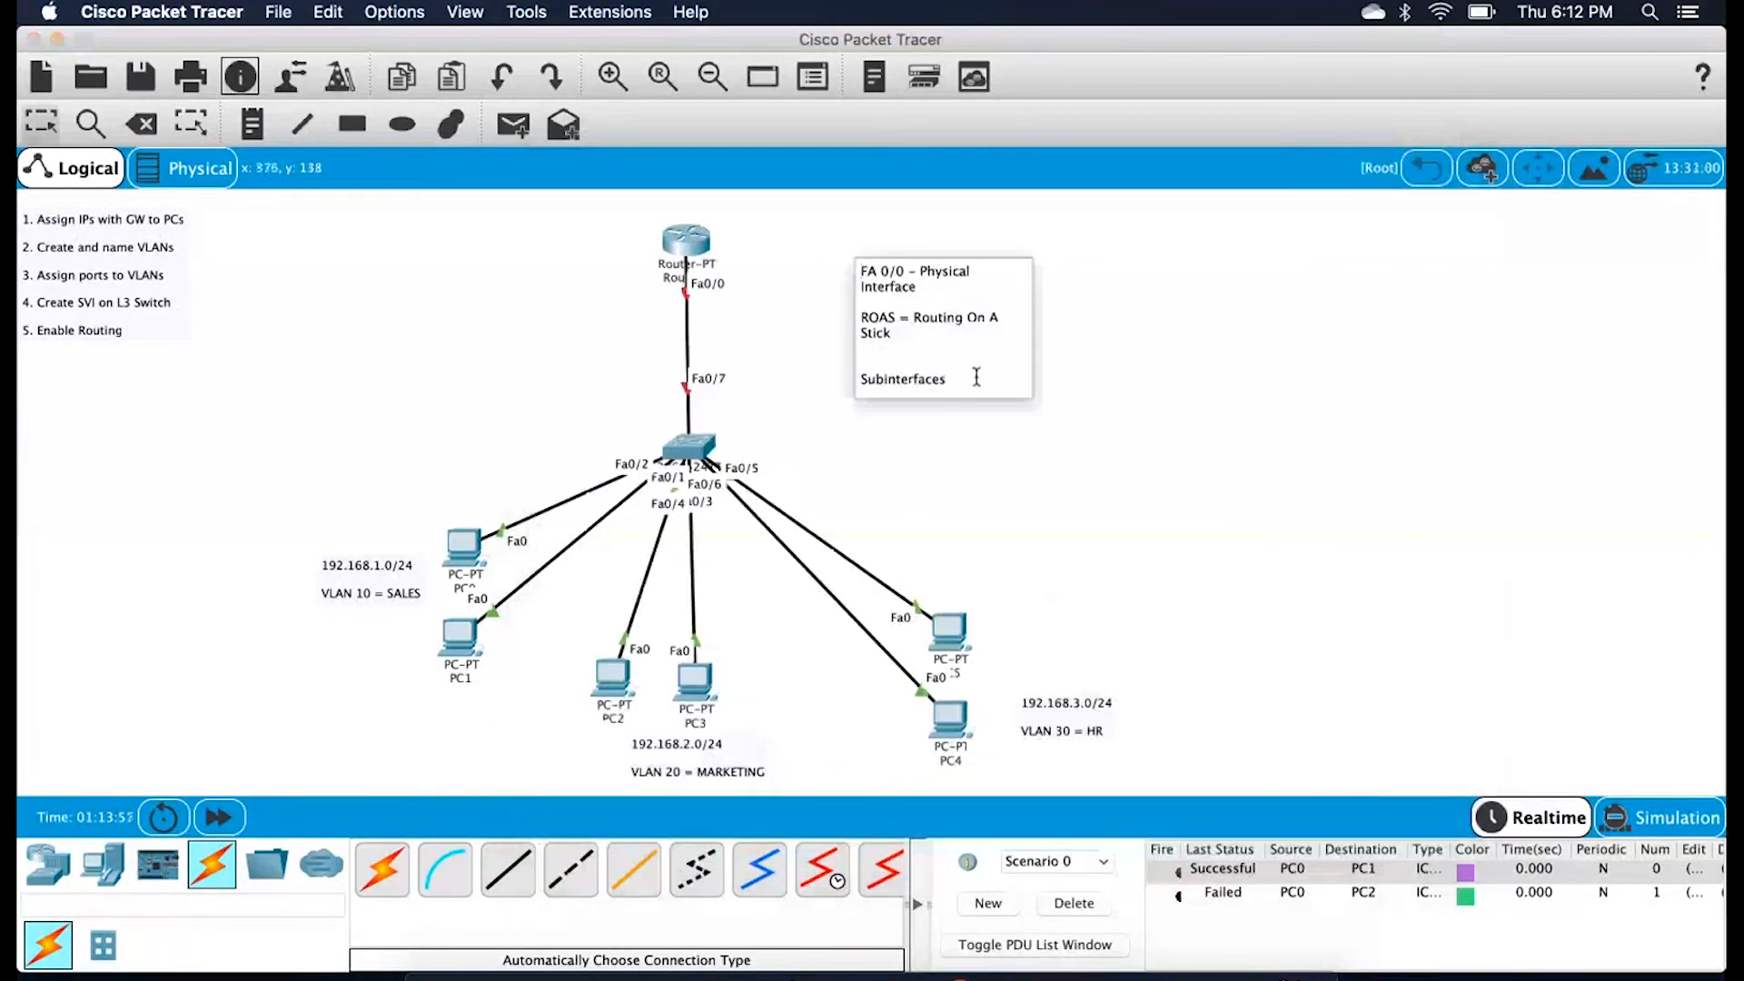
{"action": "key", "text": "Return"}
{"action": "key", "text": "Return"}
{"action": "type", "text": "FA 0/0.10"}
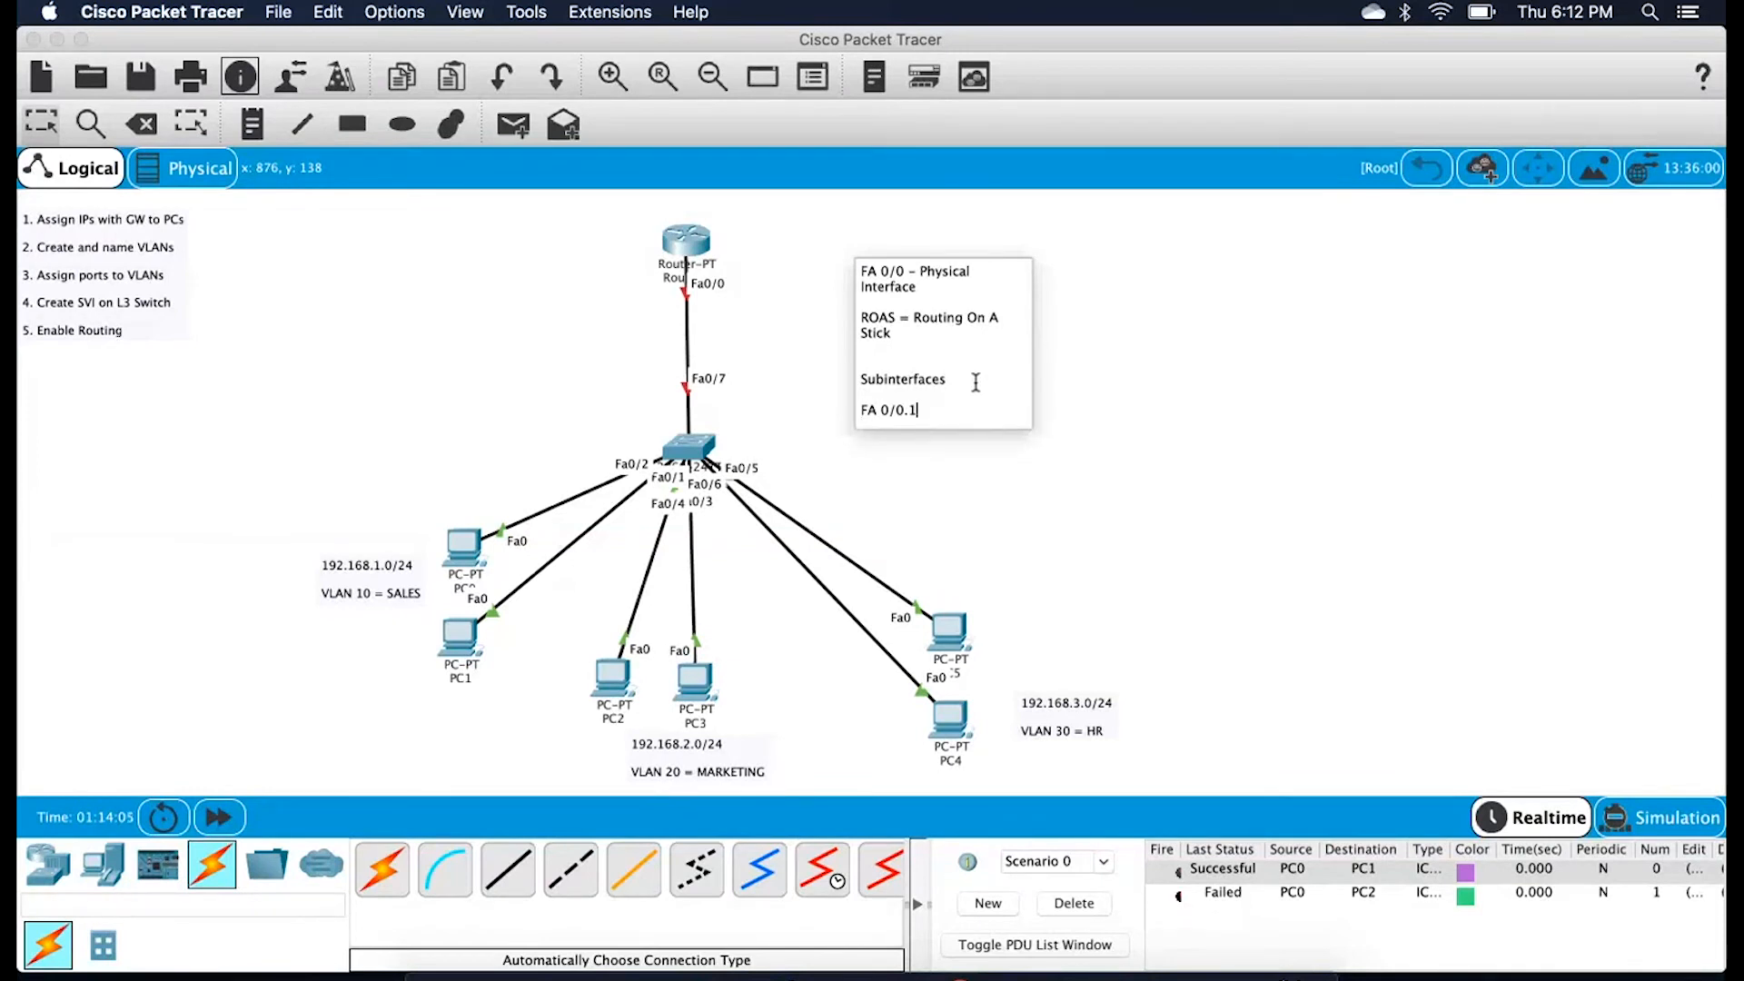
{"action": "type", "text": " - 19"}
{"action": "key", "text": "BackSpace"}
{"action": "key", "text": "BackSpace"}
{"action": "key", "text": "BackSpace"}
{"action": "type", "text": "= 192.168.1.1/24"}
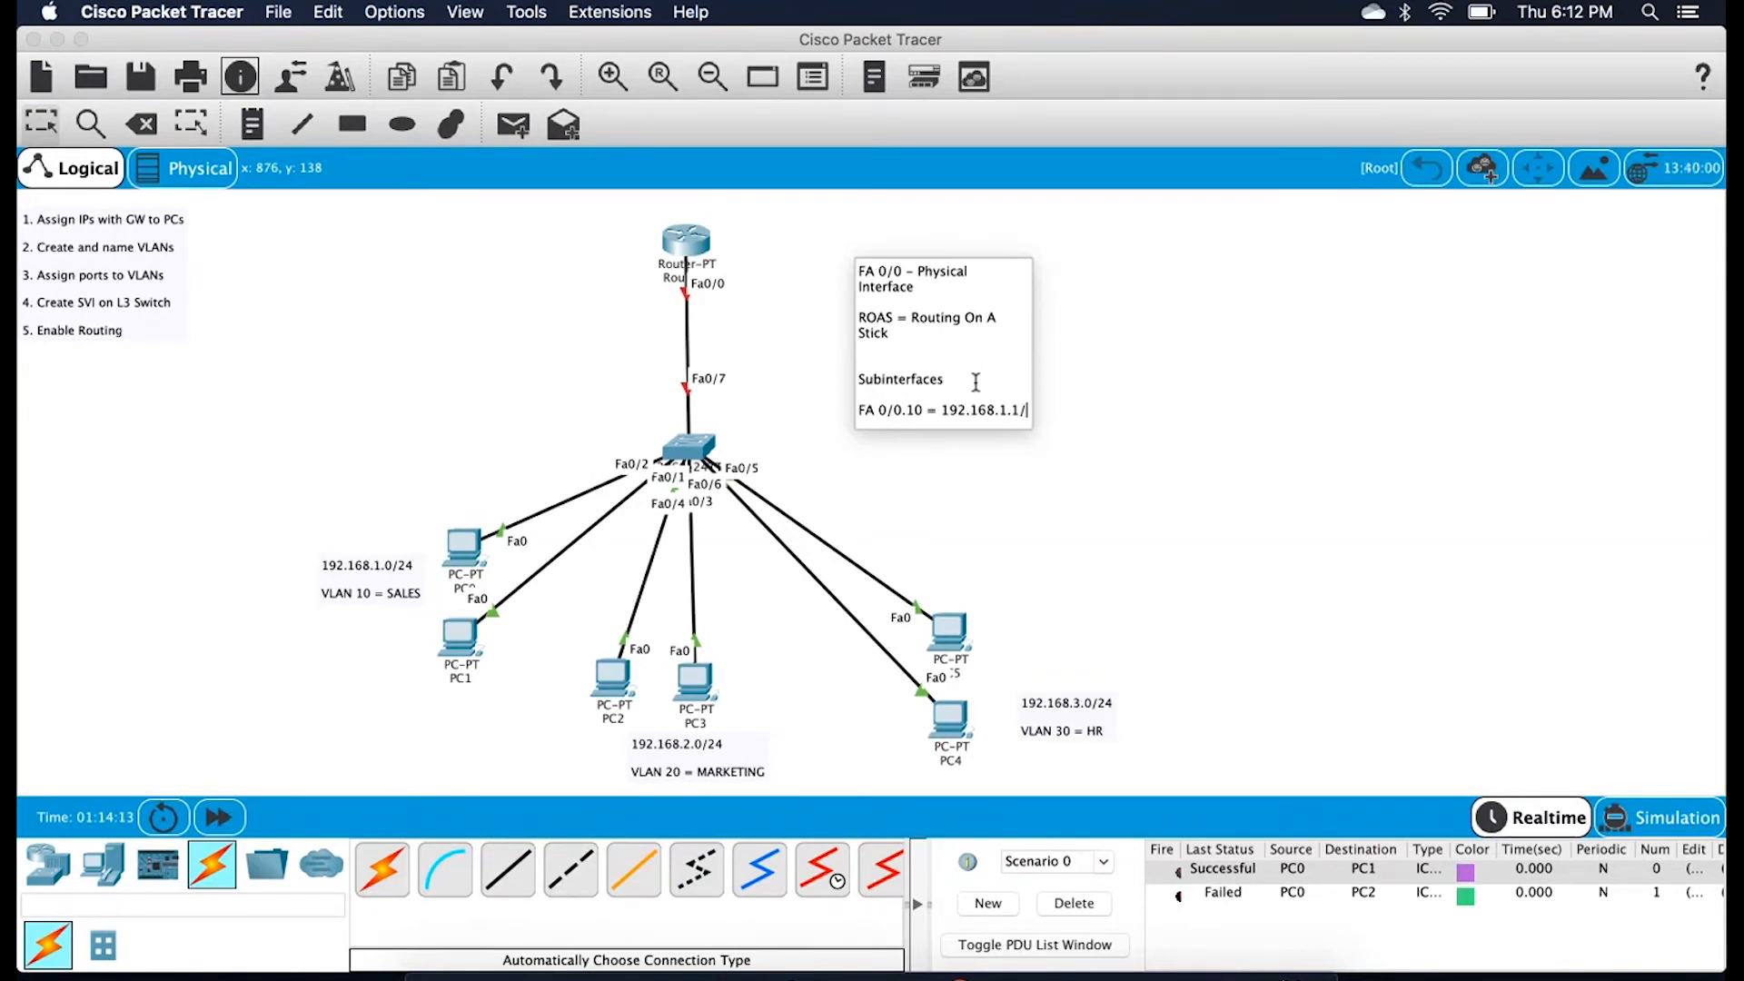
Add the line "FA0/0.20 = 192.168.2.1/24" to the note, separated by a blank line
{"action": "key", "text": "Return"}
{"action": "key", "text": "Return"}
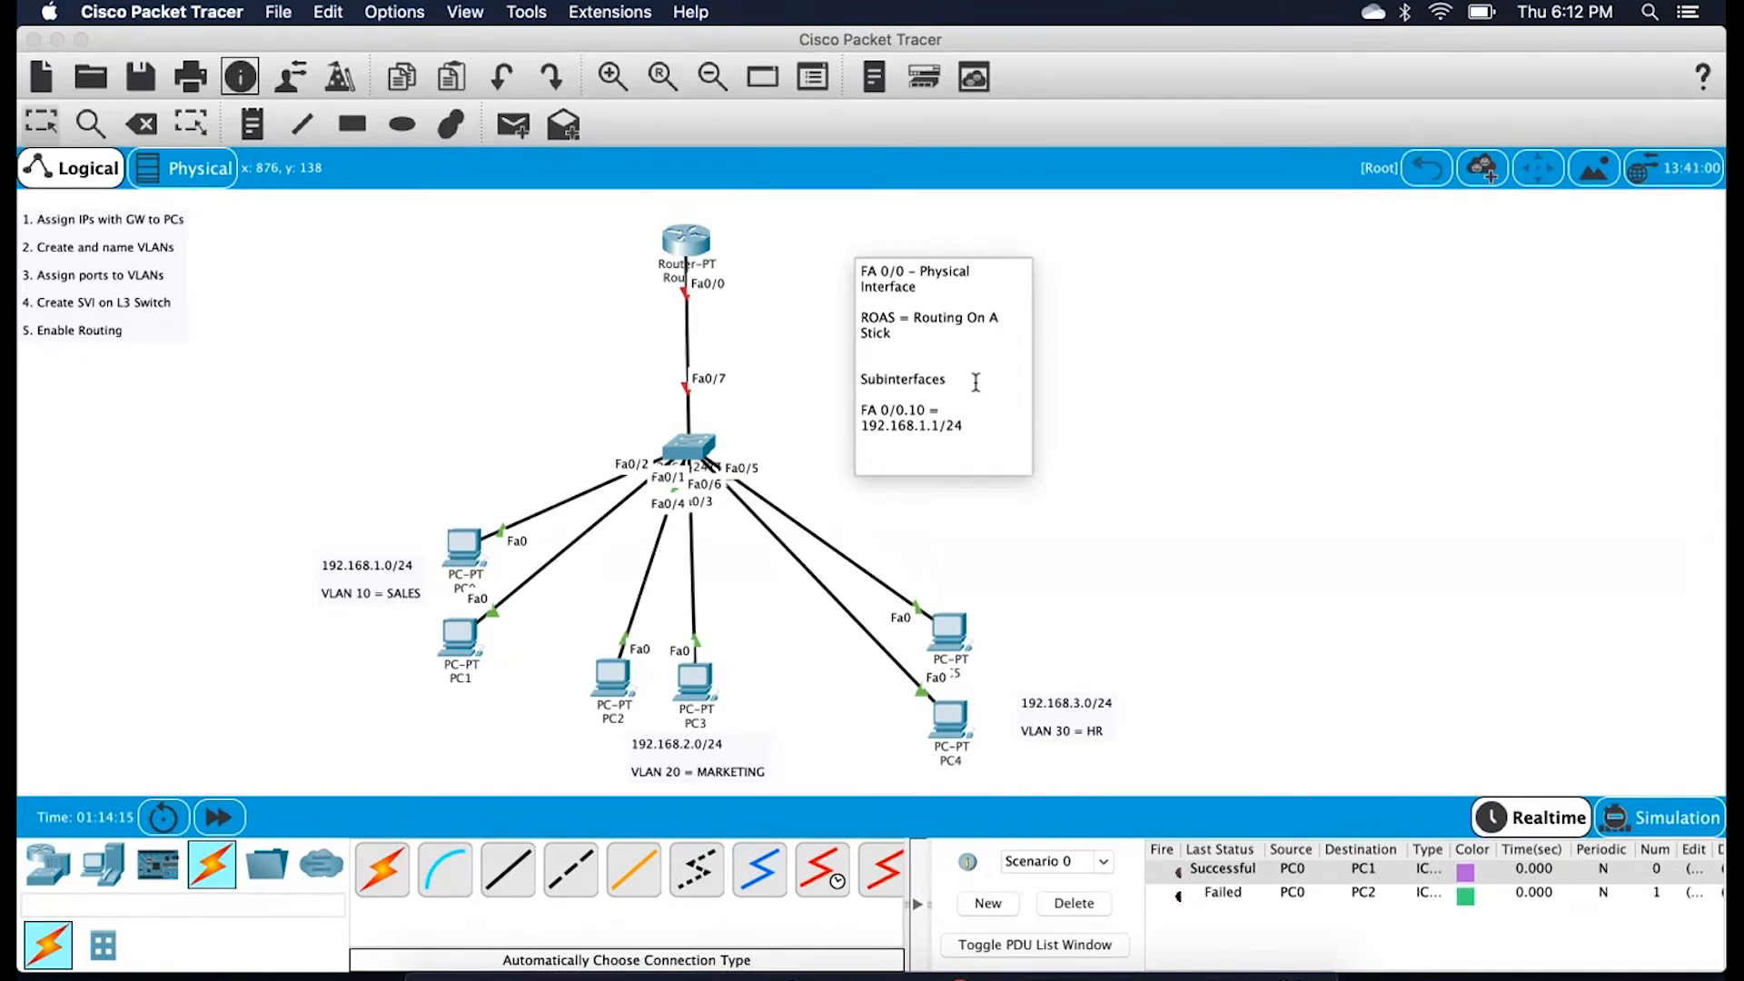
{"action": "type", "text": "FA0/0.20 = 192.168.2.1/25"}
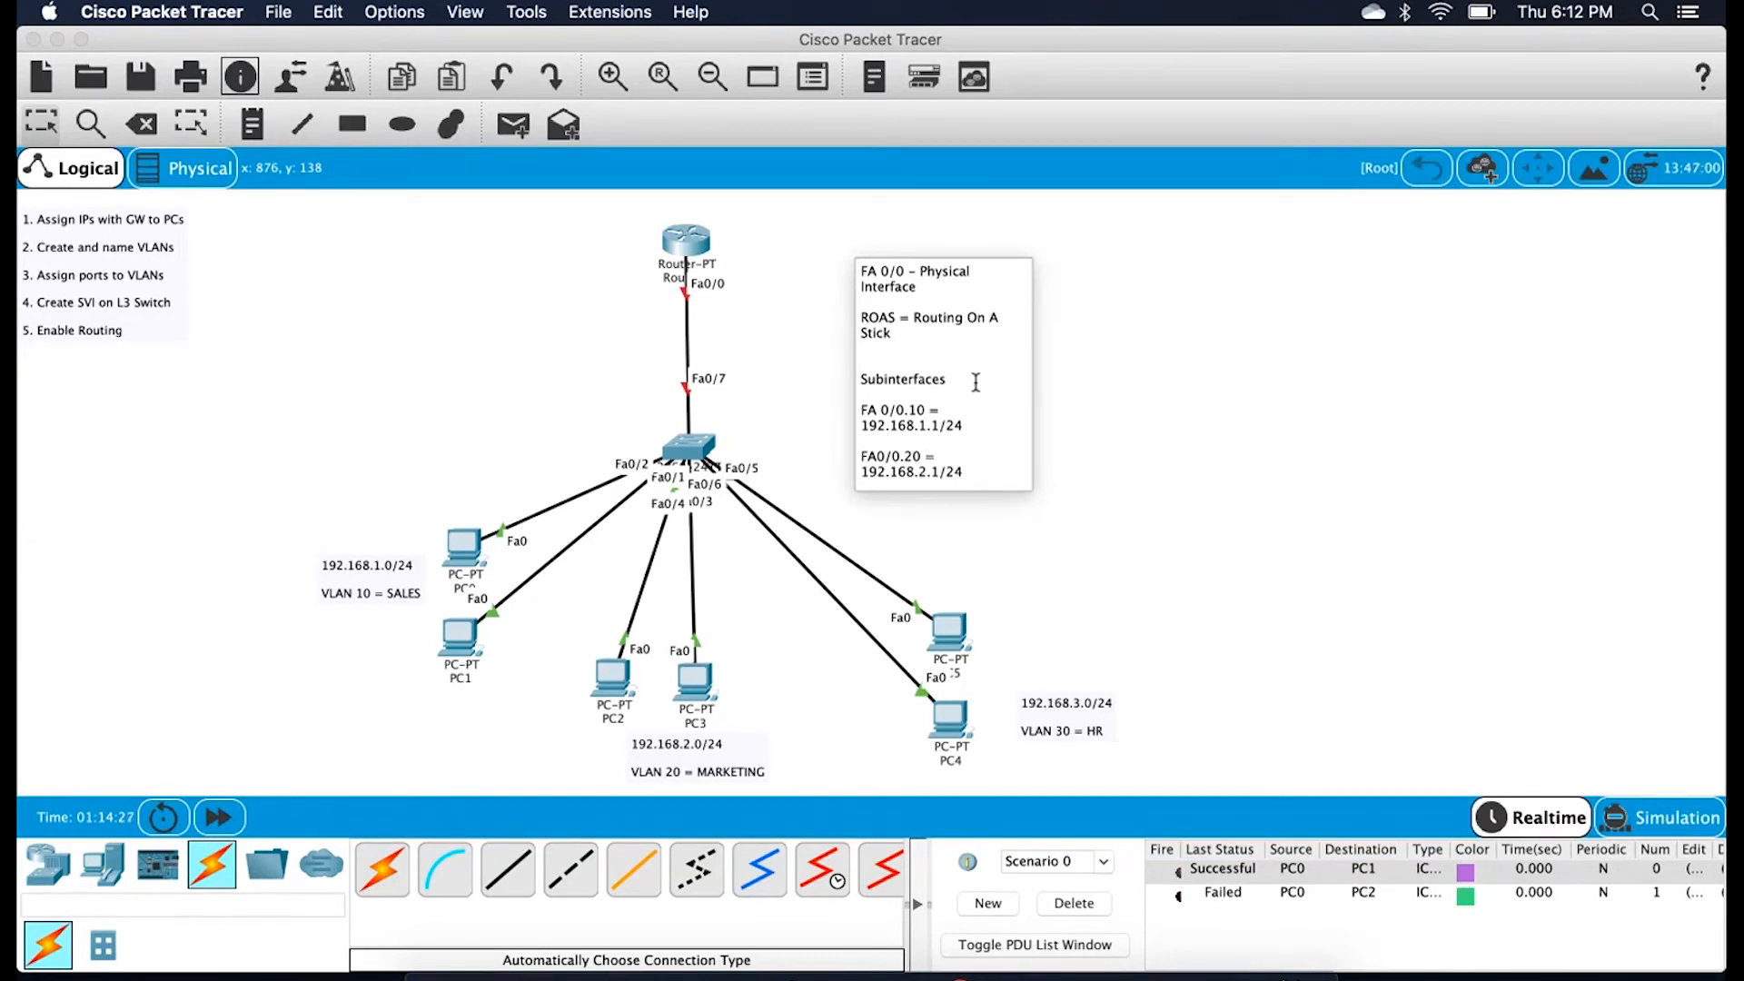
Add the line "FA 0/0.30 = 192.168.3.1/24" to the note, separated by a blank line
{"action": "key", "text": "Return"}
{"action": "key", "text": "Return"}
{"action": "type", "text": "FA"}
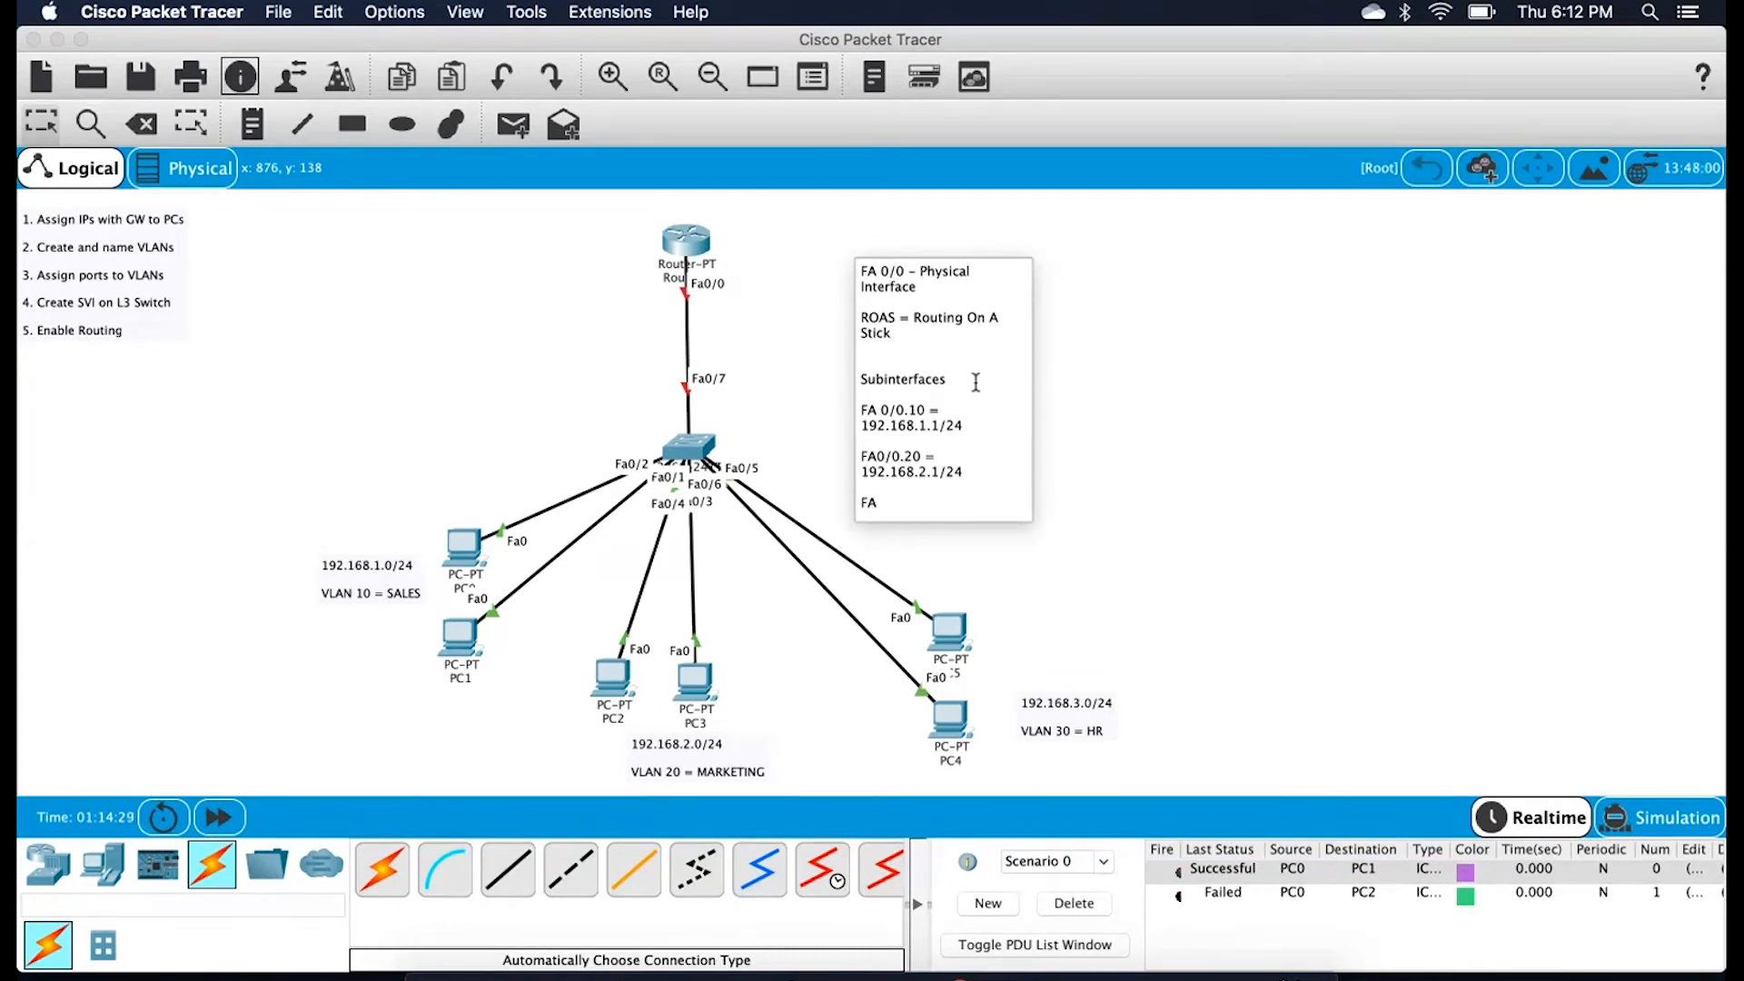
{"action": "type", "text": " 0/0.30"}
{"action": "type", "text": " = 192.168.3.1"}
{"action": "type", "text": "/1"}
{"action": "type", "text": "4"}
{"action": "key", "text": "BackSpace"}
{"action": "key", "text": "BackSpace"}
{"action": "type", "text": "24"}
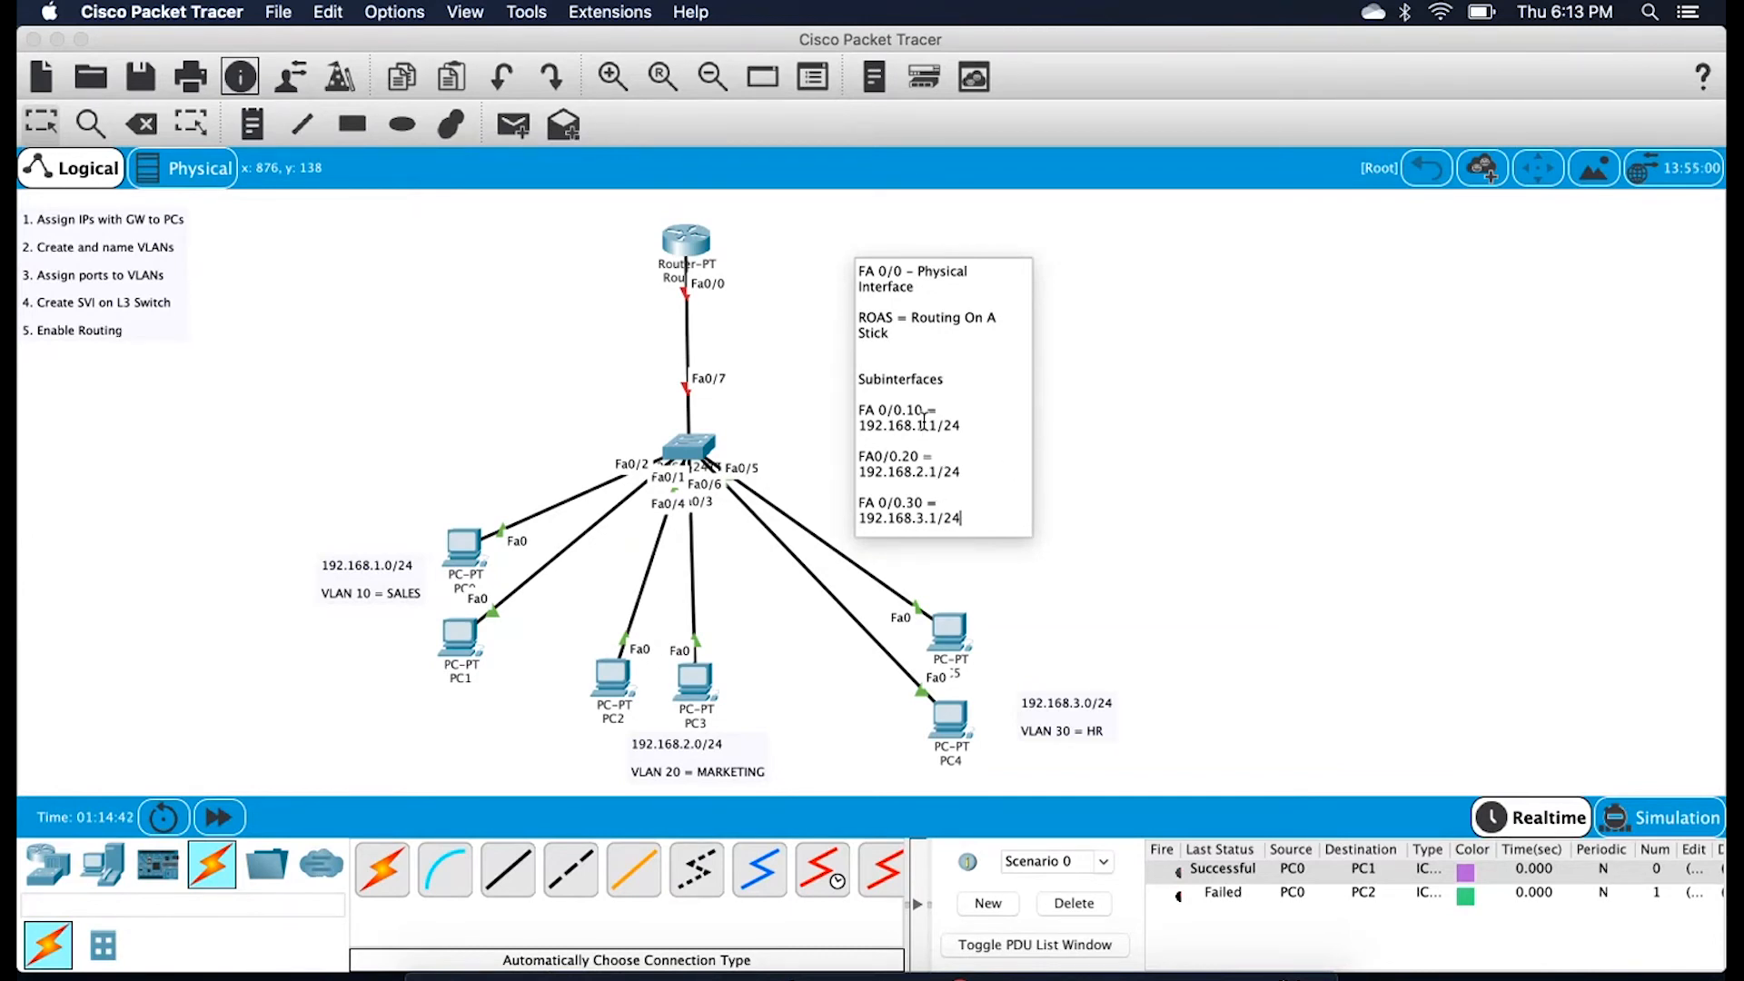
Highlight the subinterface number 10 in the note to compare it with the VLAN labels, and finish editing the note
{"action": "left_click_drag", "start_coordinate": [909, 414], "coordinate": [930, 458]}
{"action": "left_click", "coordinate": [920, 498]}
{"action": "left_click_drag", "start_coordinate": [907, 410], "coordinate": [920, 411]}
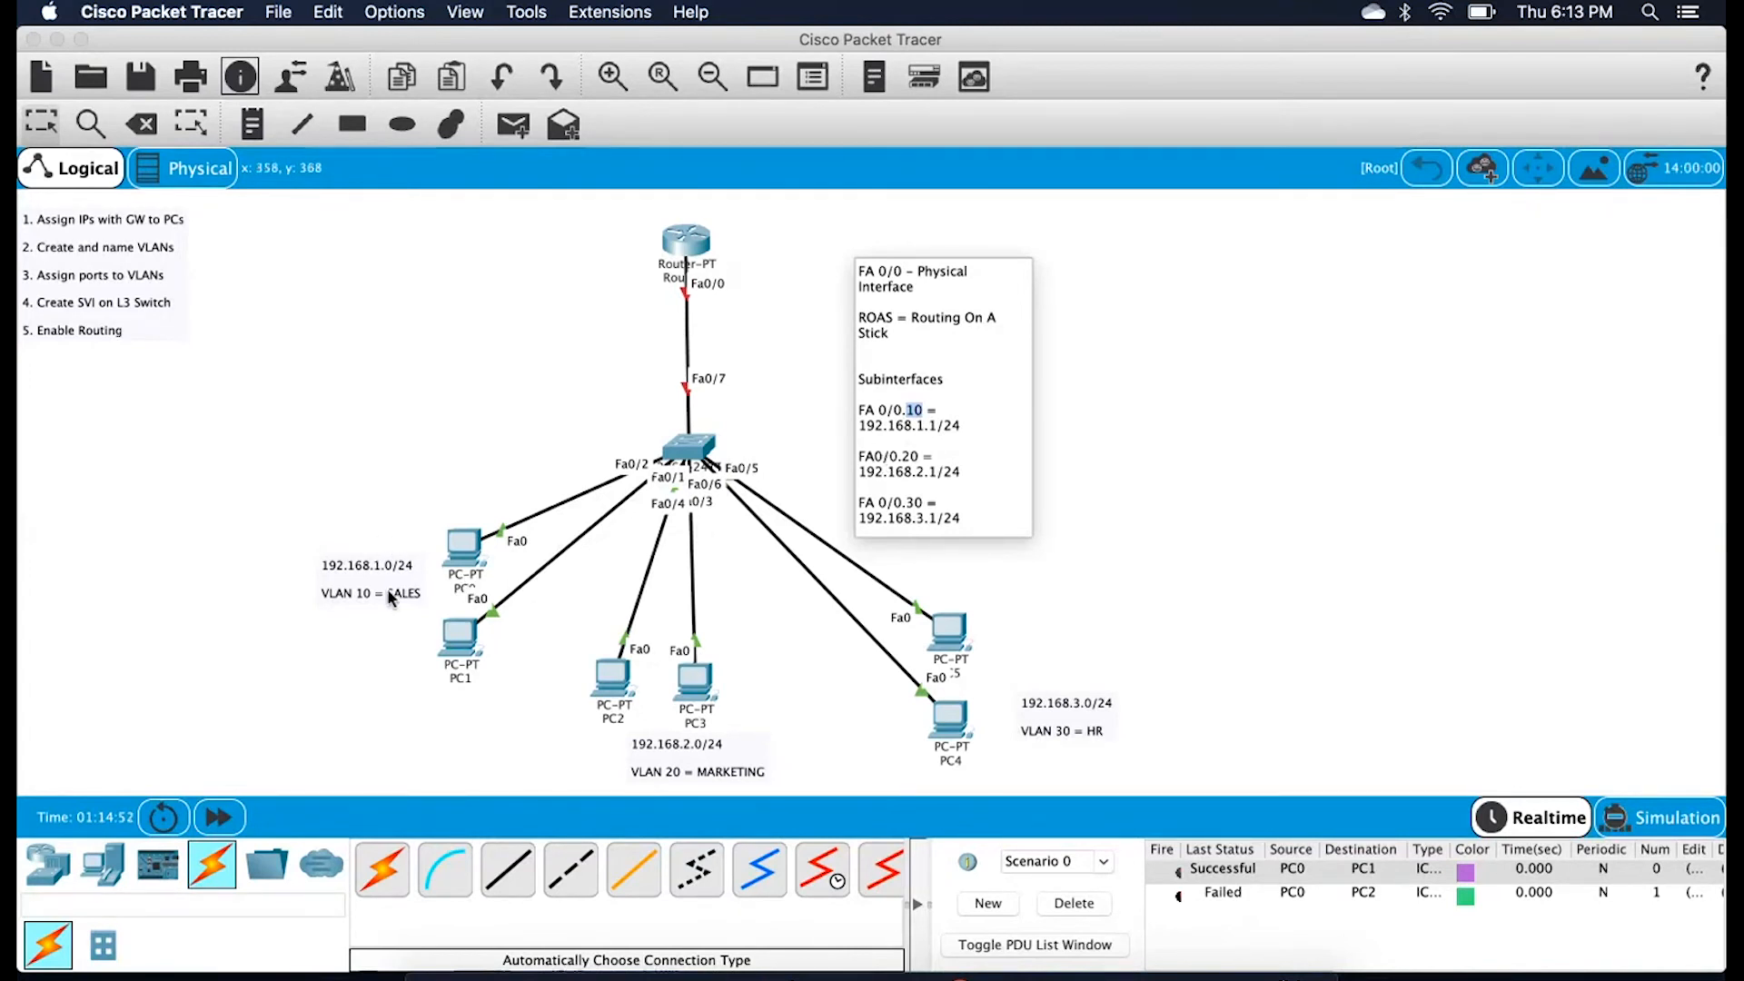
{"action": "left_click", "coordinate": [862, 416]}
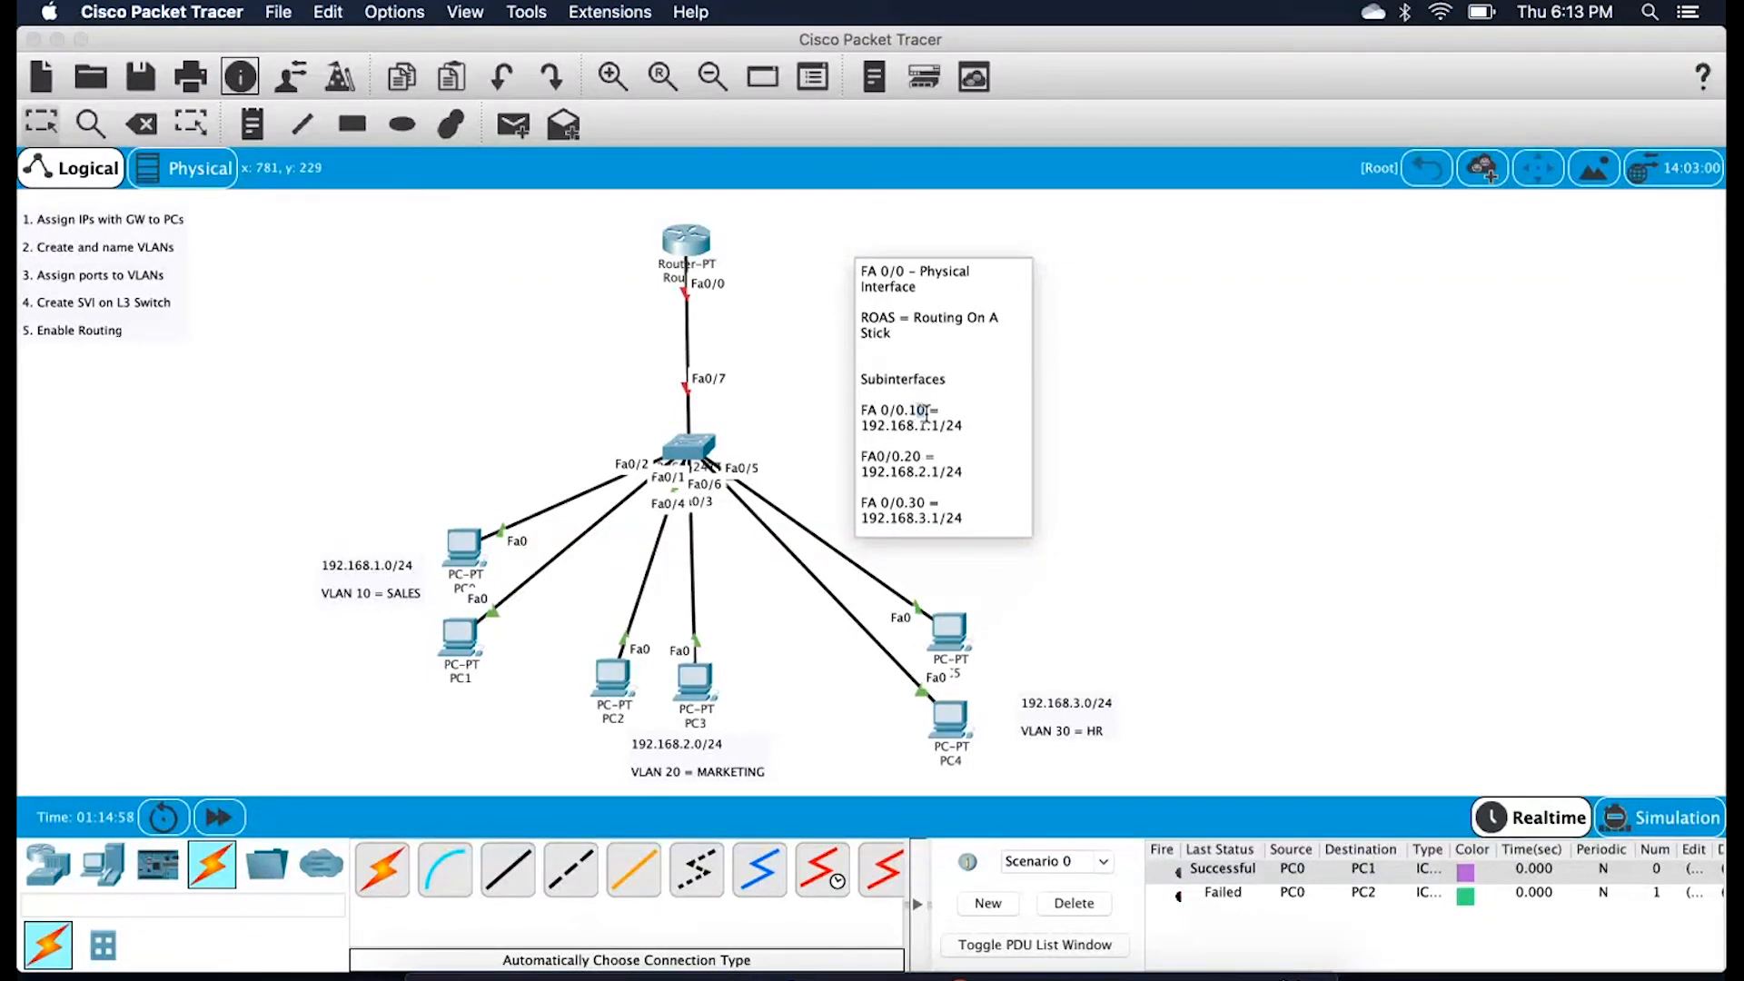
{"action": "left_click_drag", "start_coordinate": [921, 414], "coordinate": [904, 409]}
{"action": "key", "text": "super+z"}
{"action": "left_click", "coordinate": [1078, 436]}
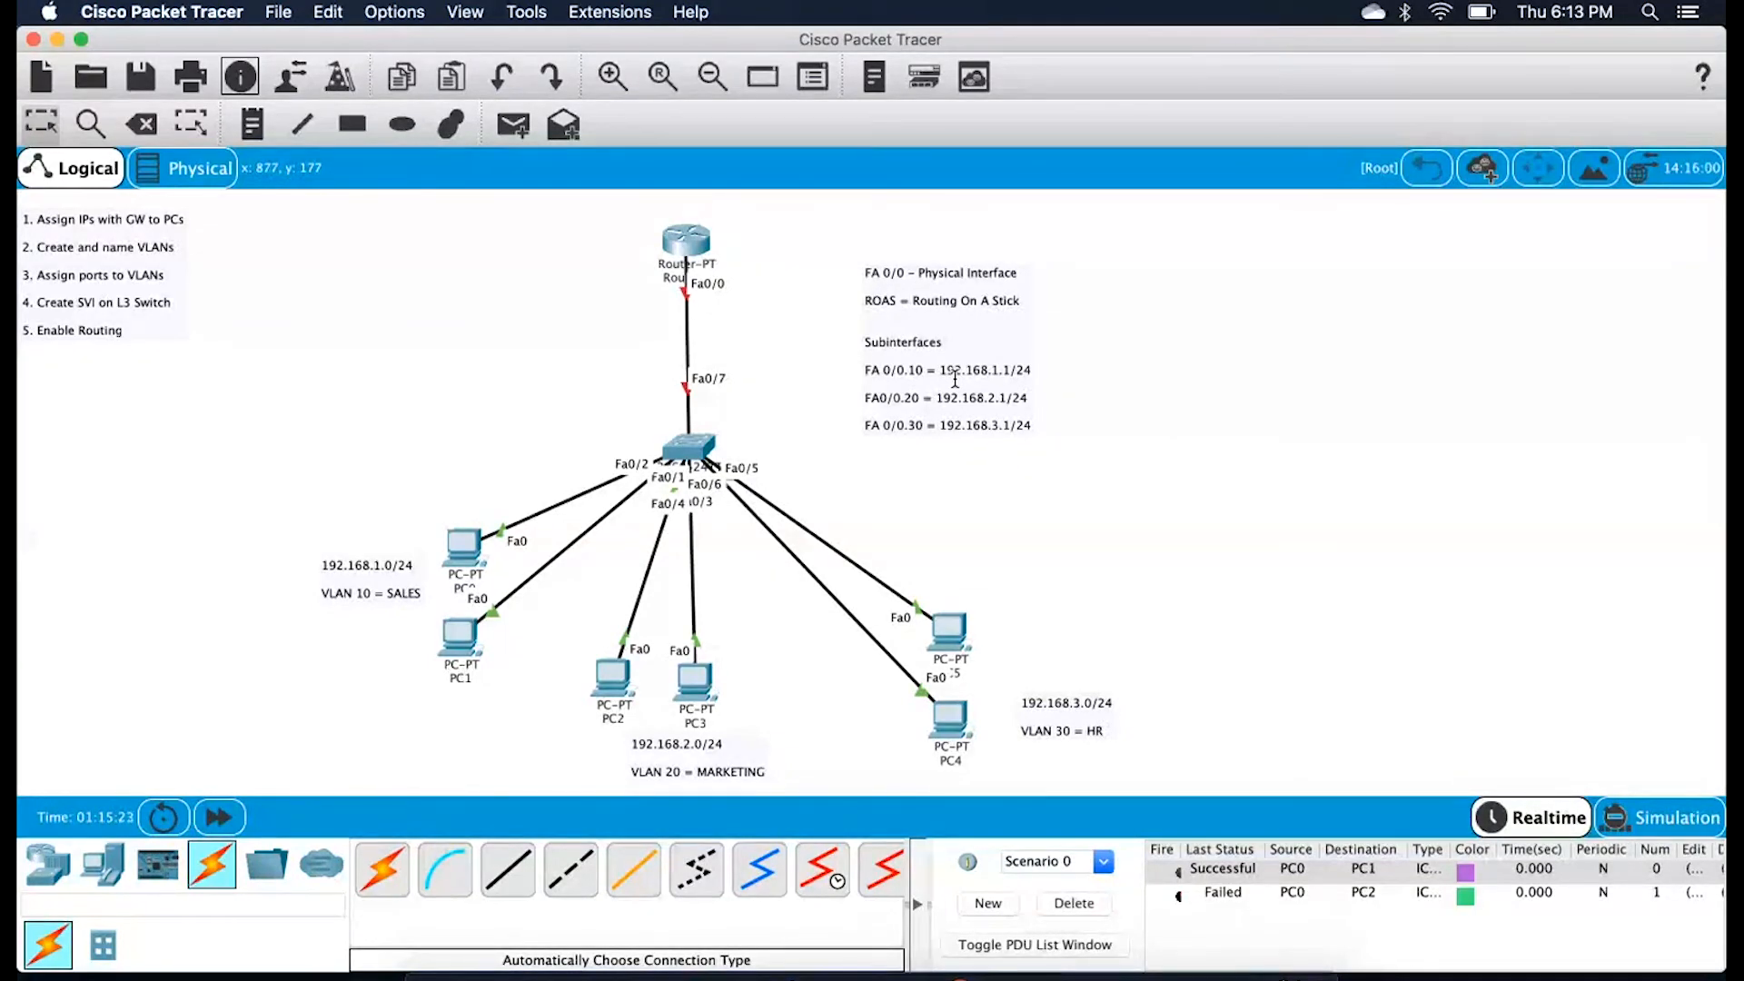
Open the command line of Router0 in a widened window beside the note and decline the initial configuration dialog
{"action": "left_click", "coordinate": [686, 243]}
{"action": "left_click", "coordinate": [899, 177]}
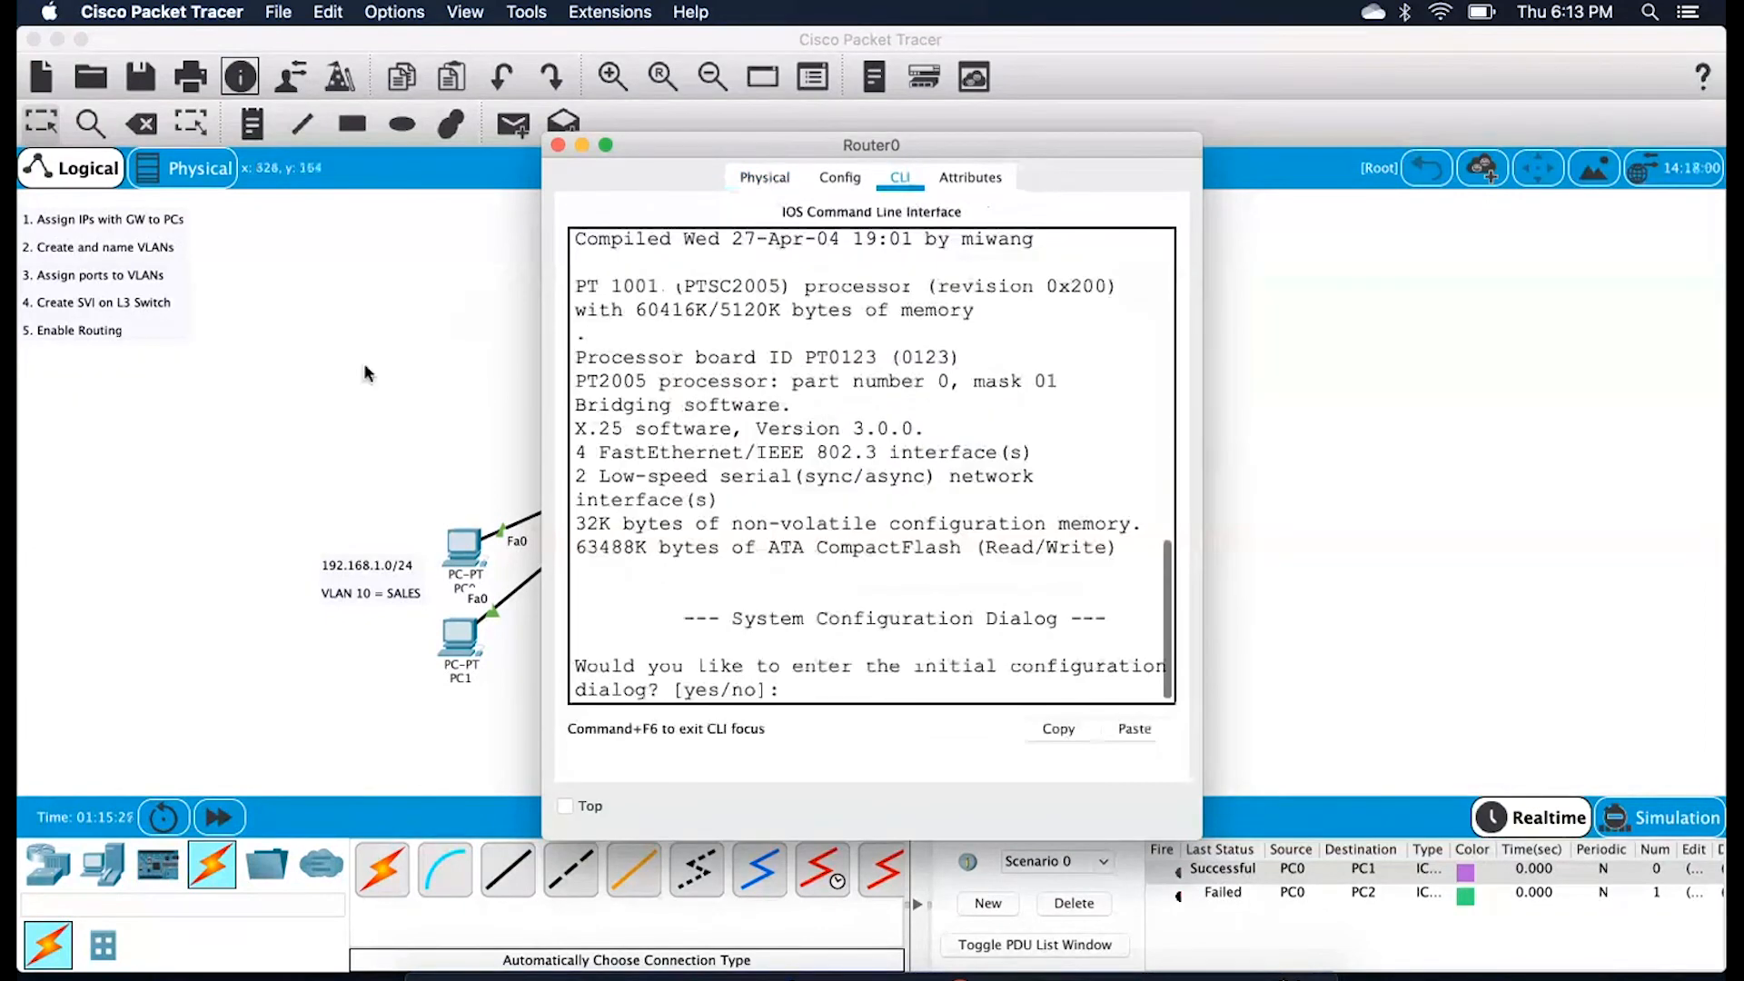
{"action": "scroll", "coordinate": [366, 374], "scroll_direction": "right", "scroll_amount": 10}
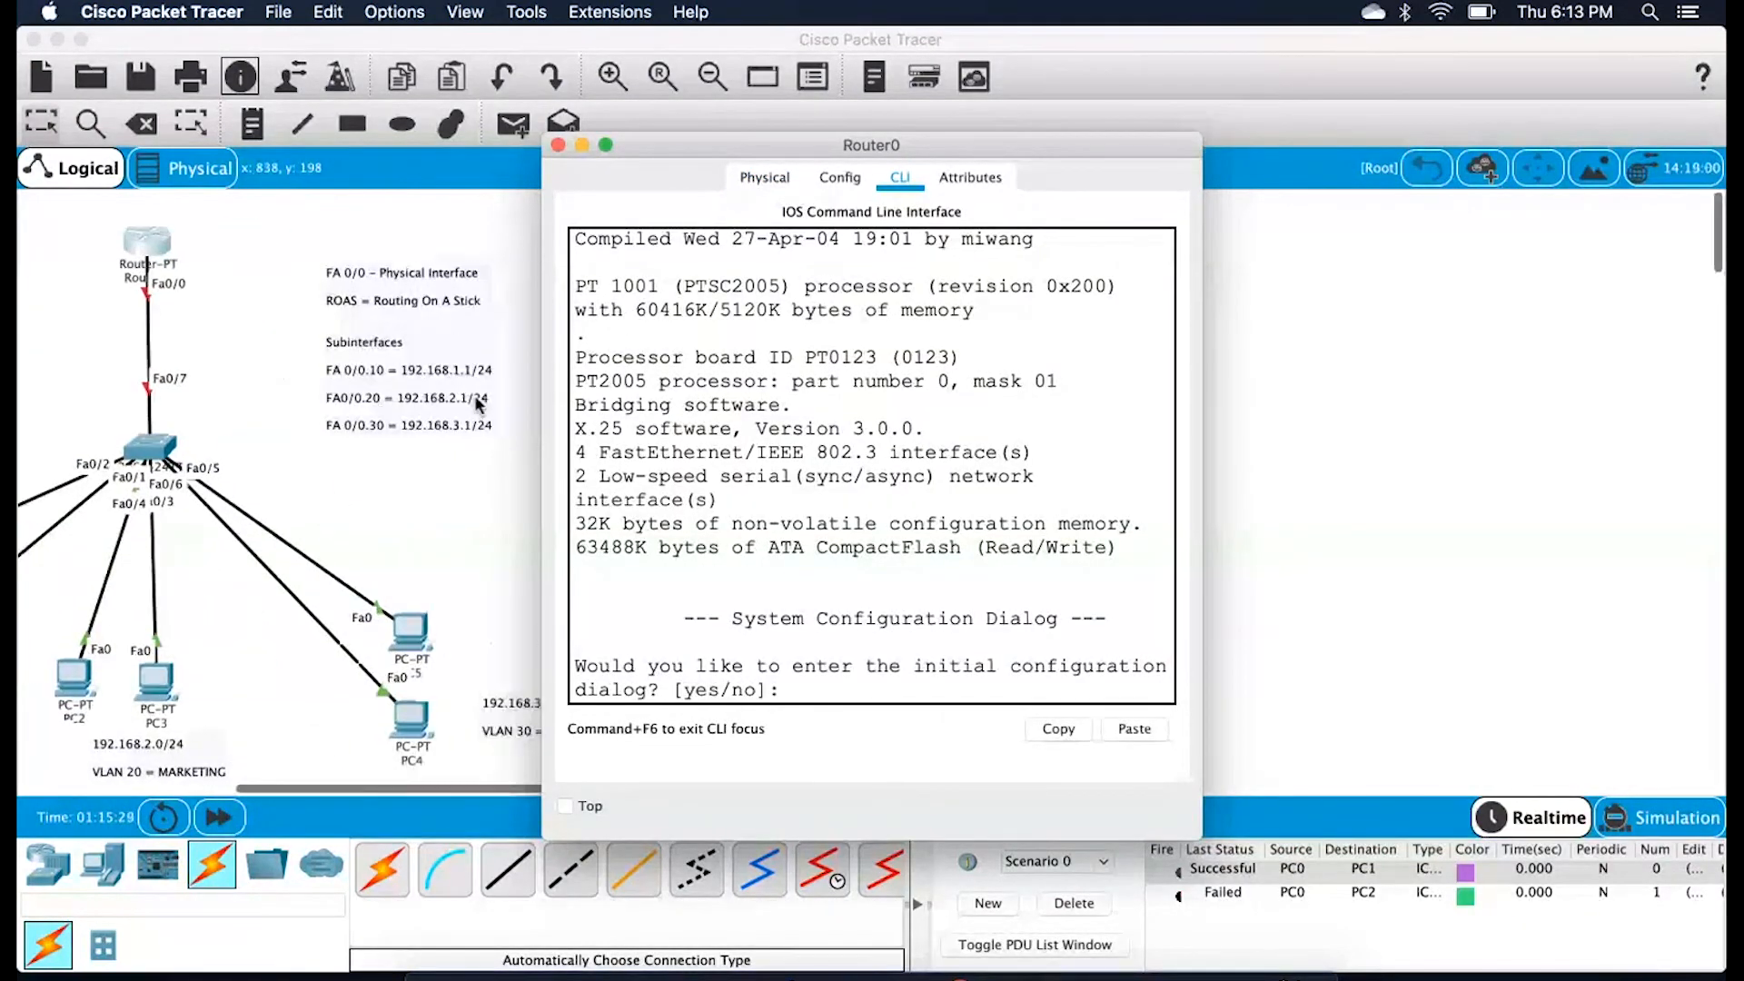
{"action": "left_click_drag", "start_coordinate": [1207, 483], "coordinate": [1618, 518]}
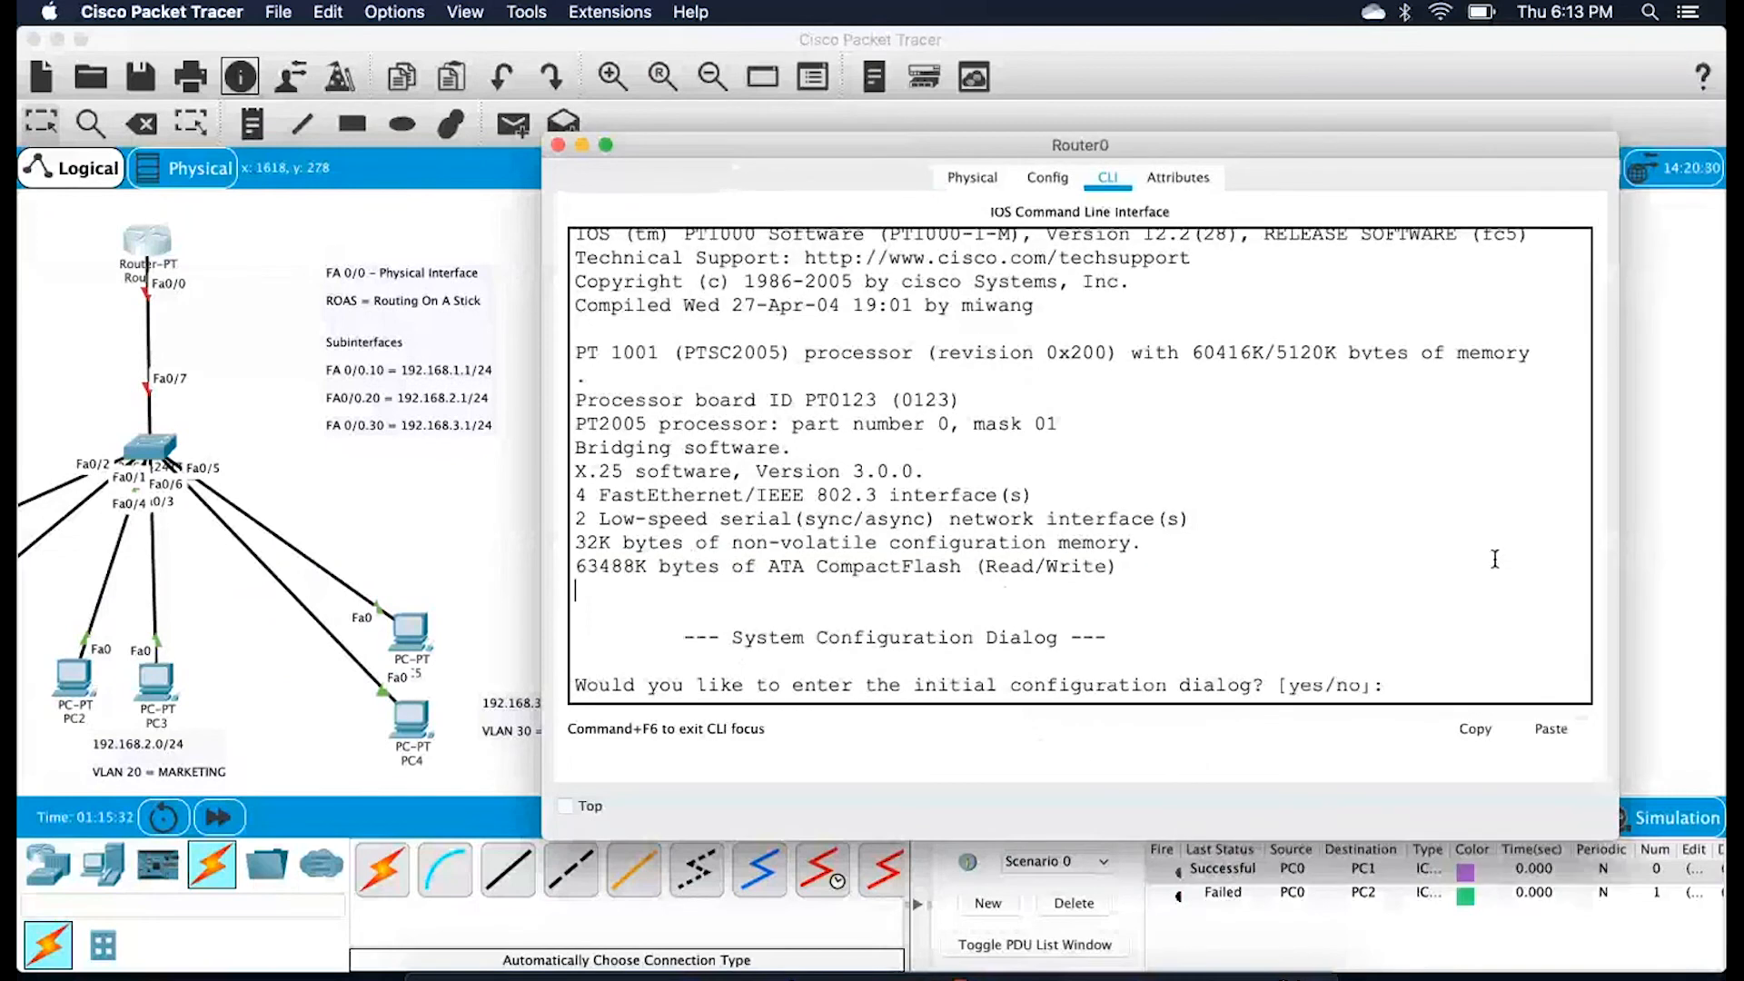
{"action": "key", "text": "Return"}
{"action": "key", "text": "Return"}
{"action": "type", "text": "no"}
{"action": "key", "text": "Return"}
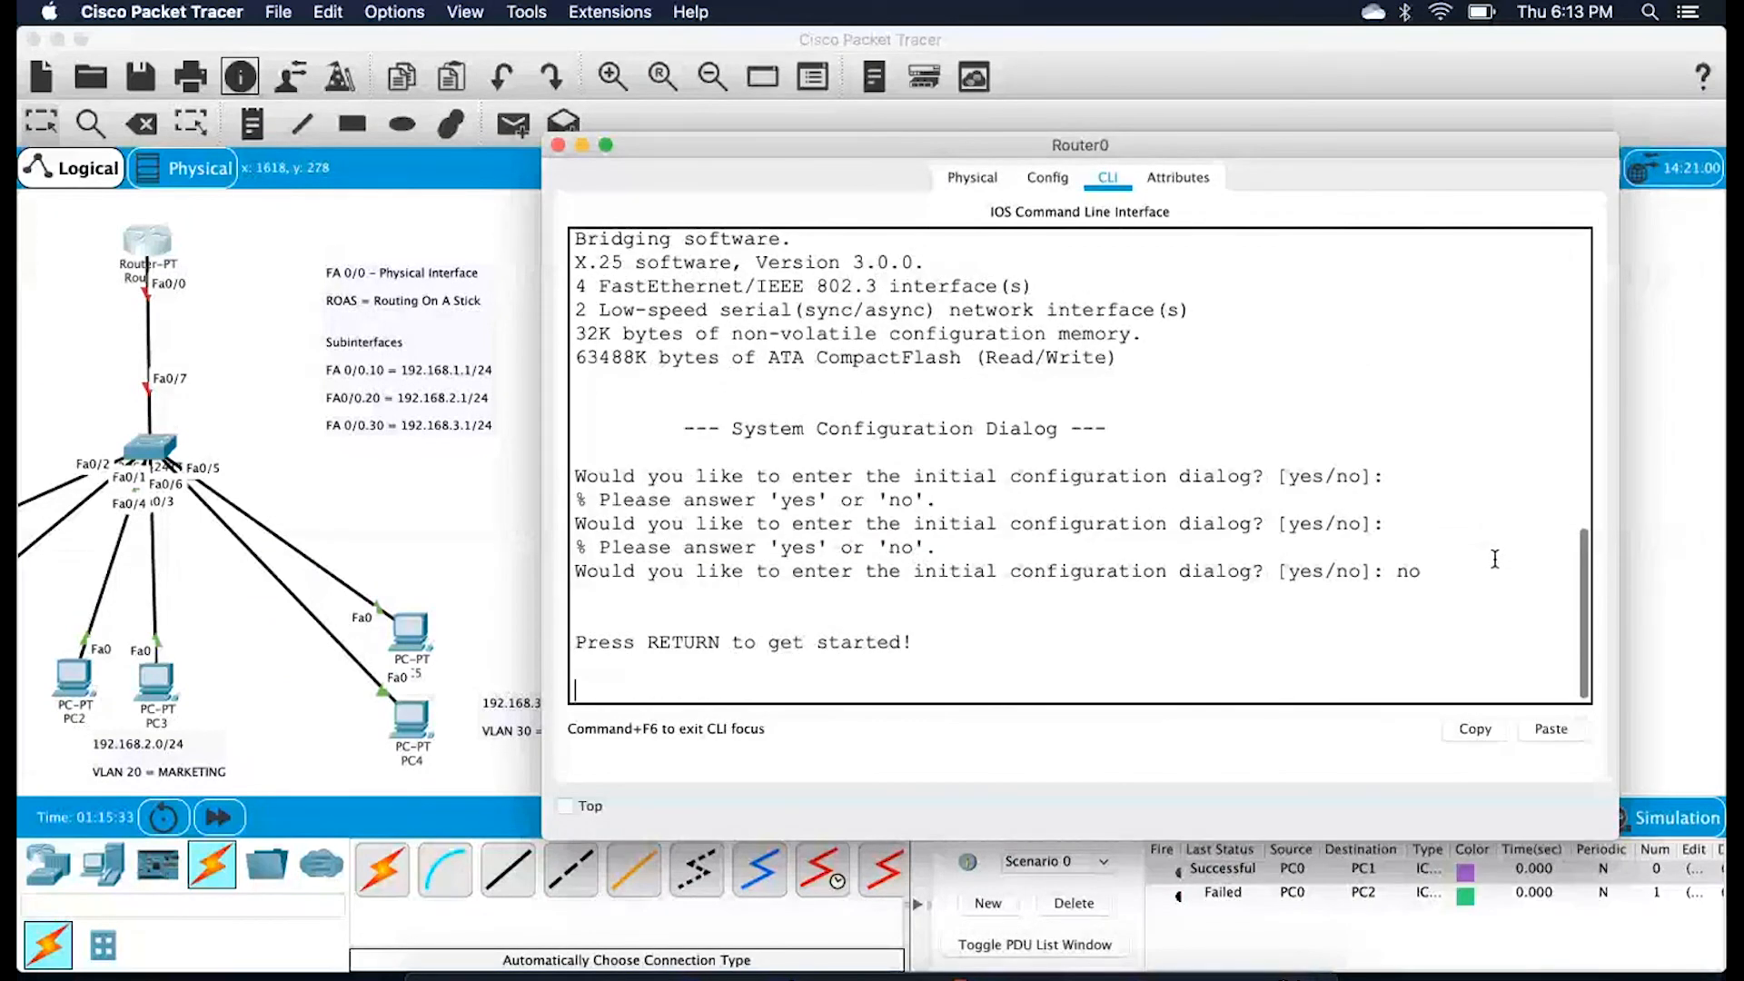
Enter global configuration mode on Router0 with "enable" and "conf t"
{"action": "key", "text": "Return"}
{"action": "type", "text": "enable"}
{"action": "key", "text": "Return"}
{"action": "type", "text": "conf t"}
{"action": "key", "text": "Return"}
{"action": "key", "text": "Return"}
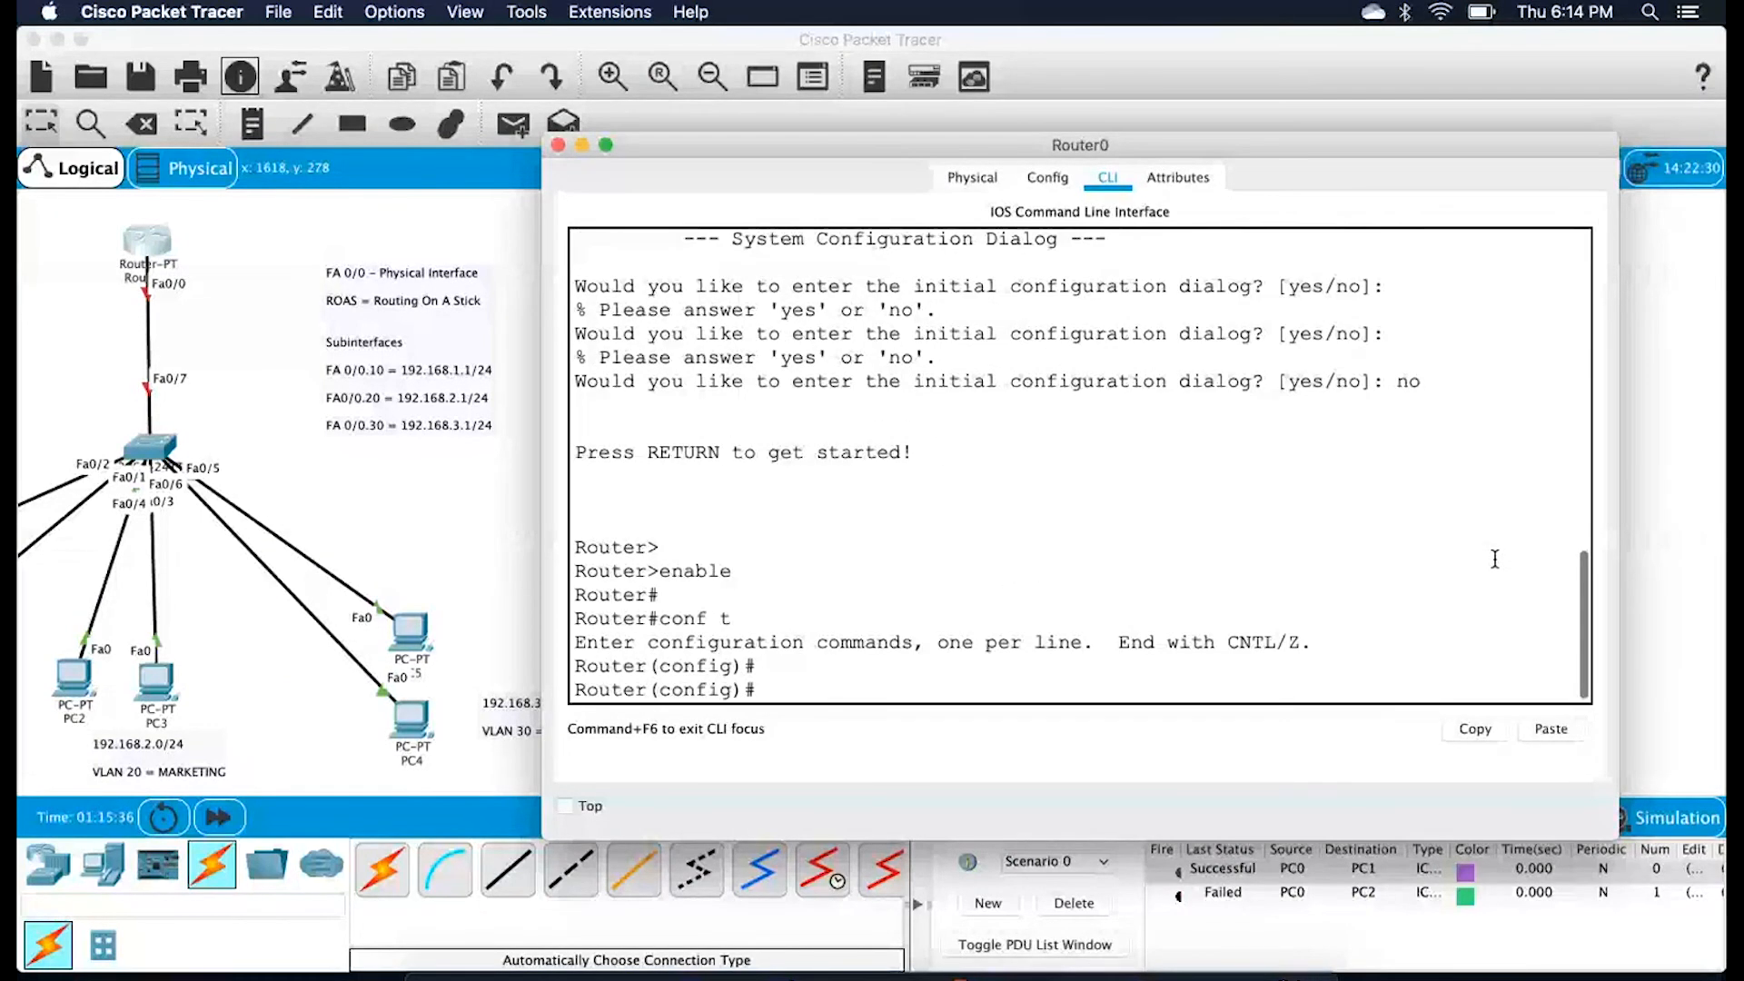
Bring up the router's physical interface fa 0/0 with "no shutdown"
{"action": "key", "text": "Return"}
{"action": "type", "text": "interface fa 0/0"}
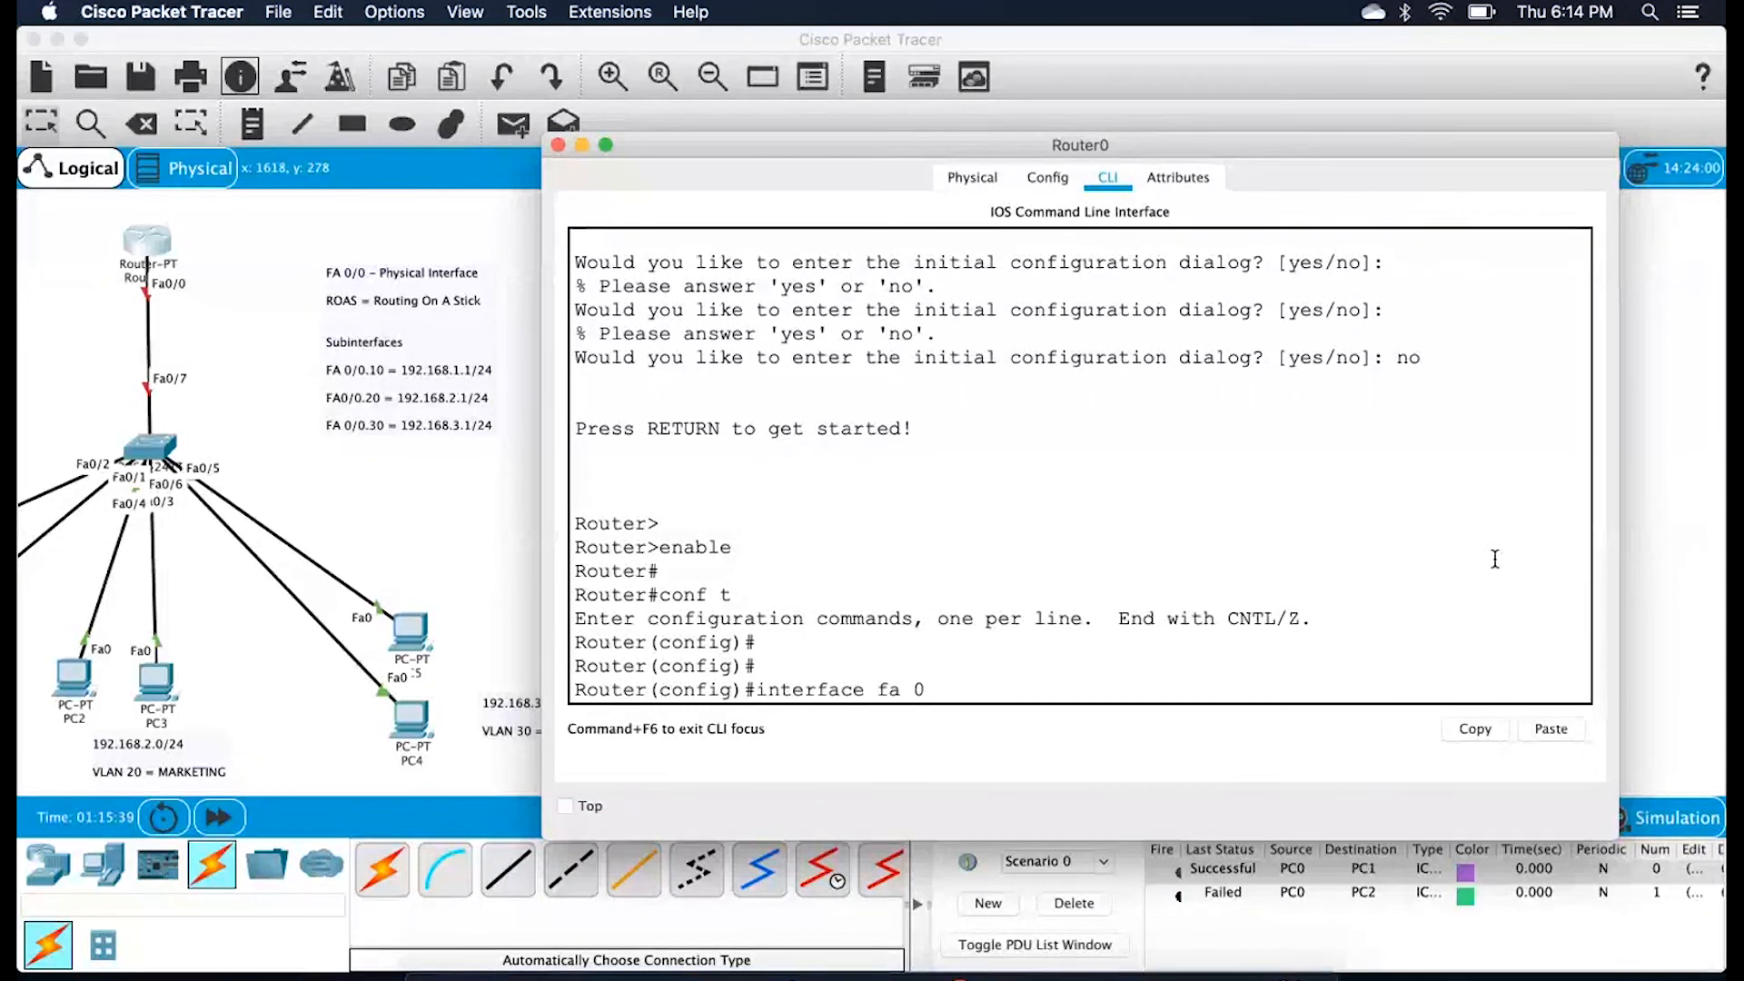
{"action": "key", "text": "Return"}
{"action": "key", "text": "Return"}
{"action": "key", "text": "Return"}
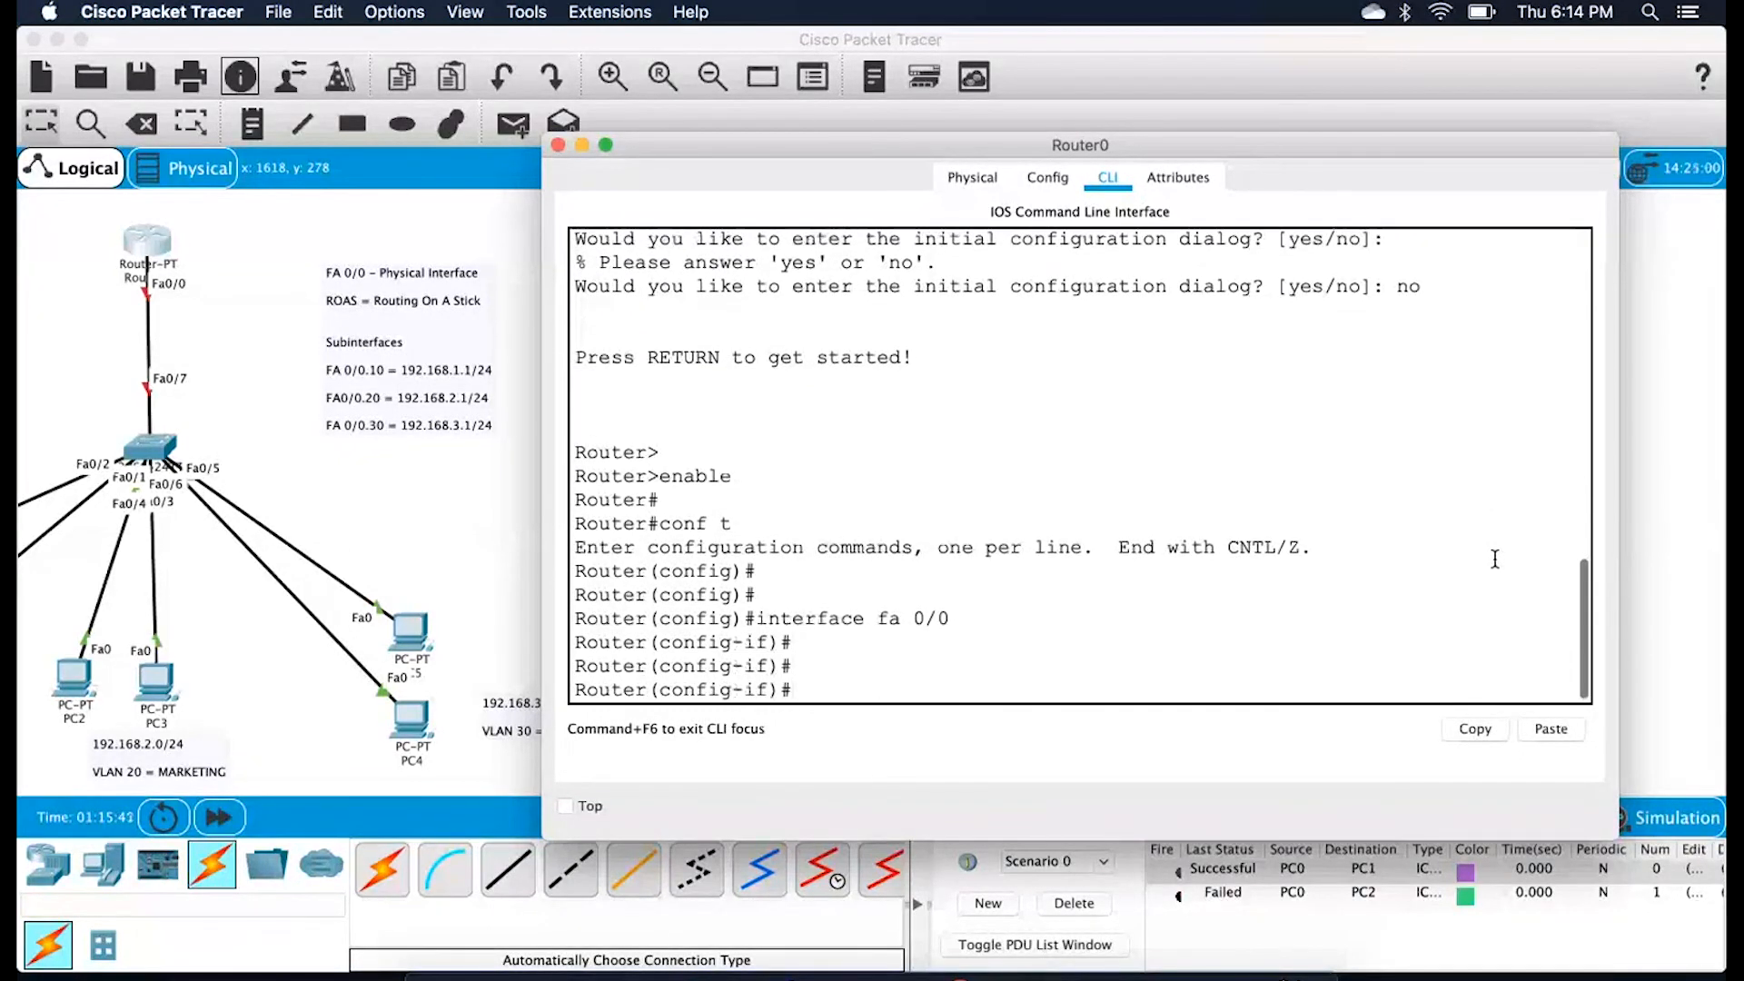
{"action": "type", "text": "no shutdonw"}
{"action": "key", "text": "BackSpace"}
{"action": "key", "text": "BackSpace"}
{"action": "key", "text": "BackSpace"}
{"action": "type", "text": "own"}
{"action": "key", "text": "Return"}
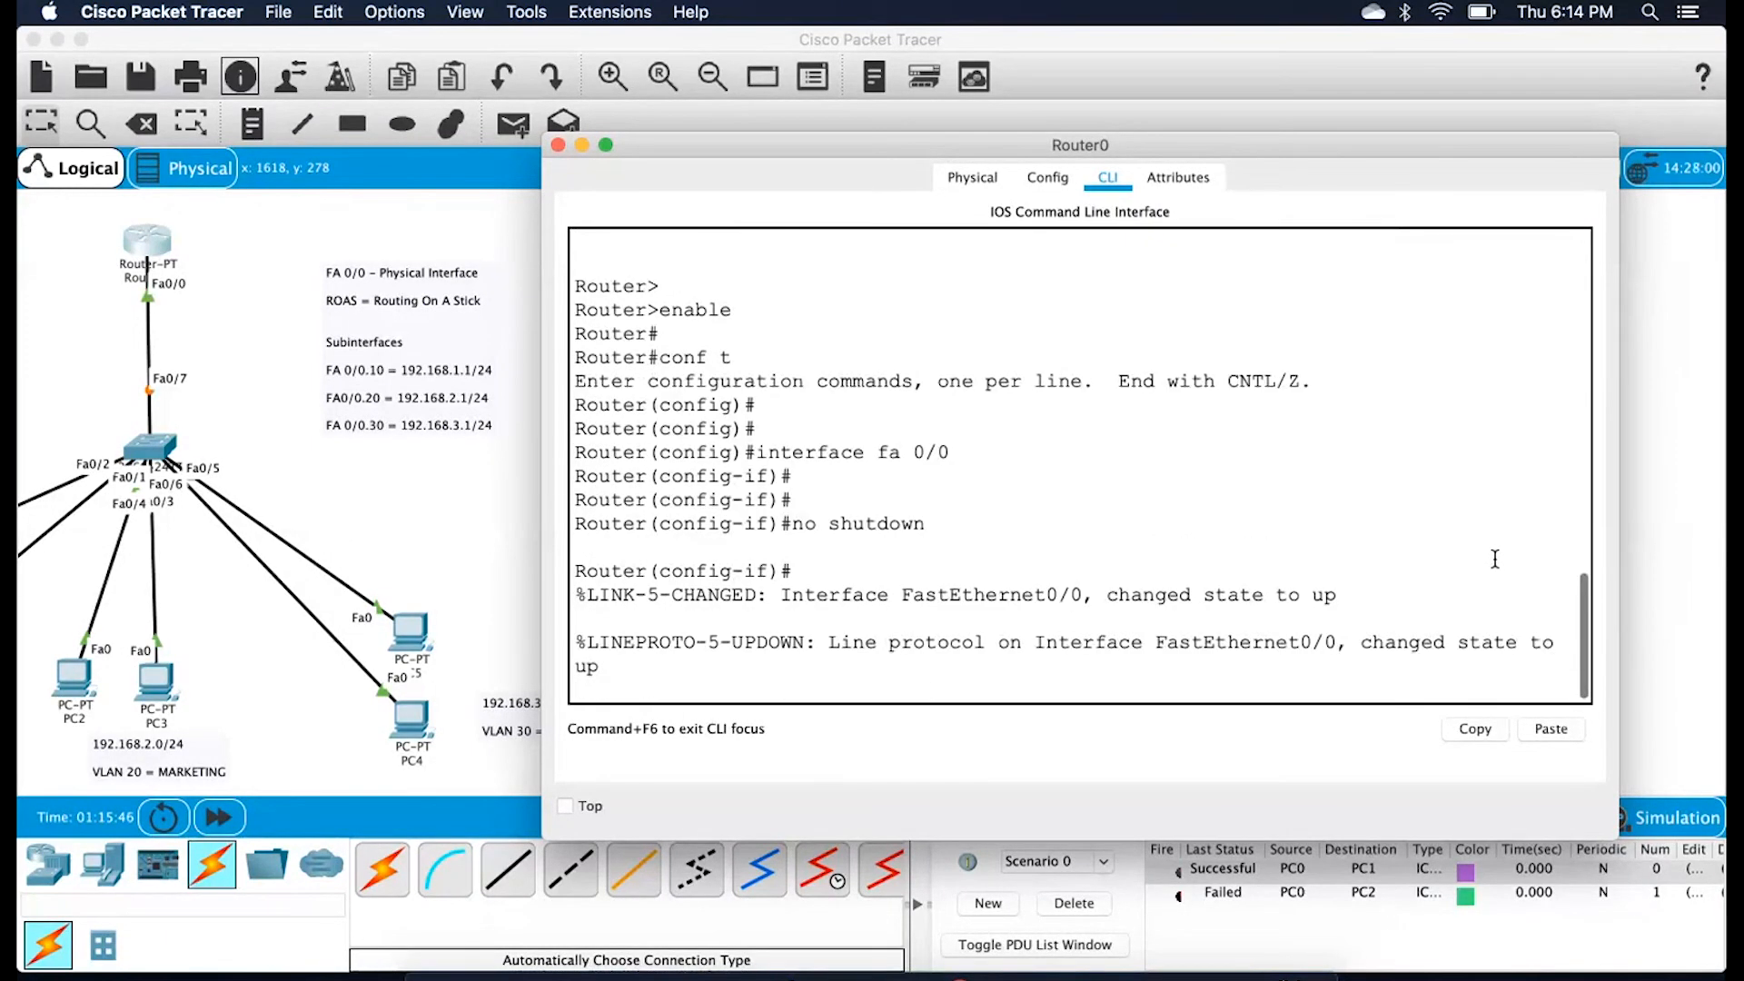
{"action": "key", "text": "Return"}
{"action": "key", "text": "Return"}
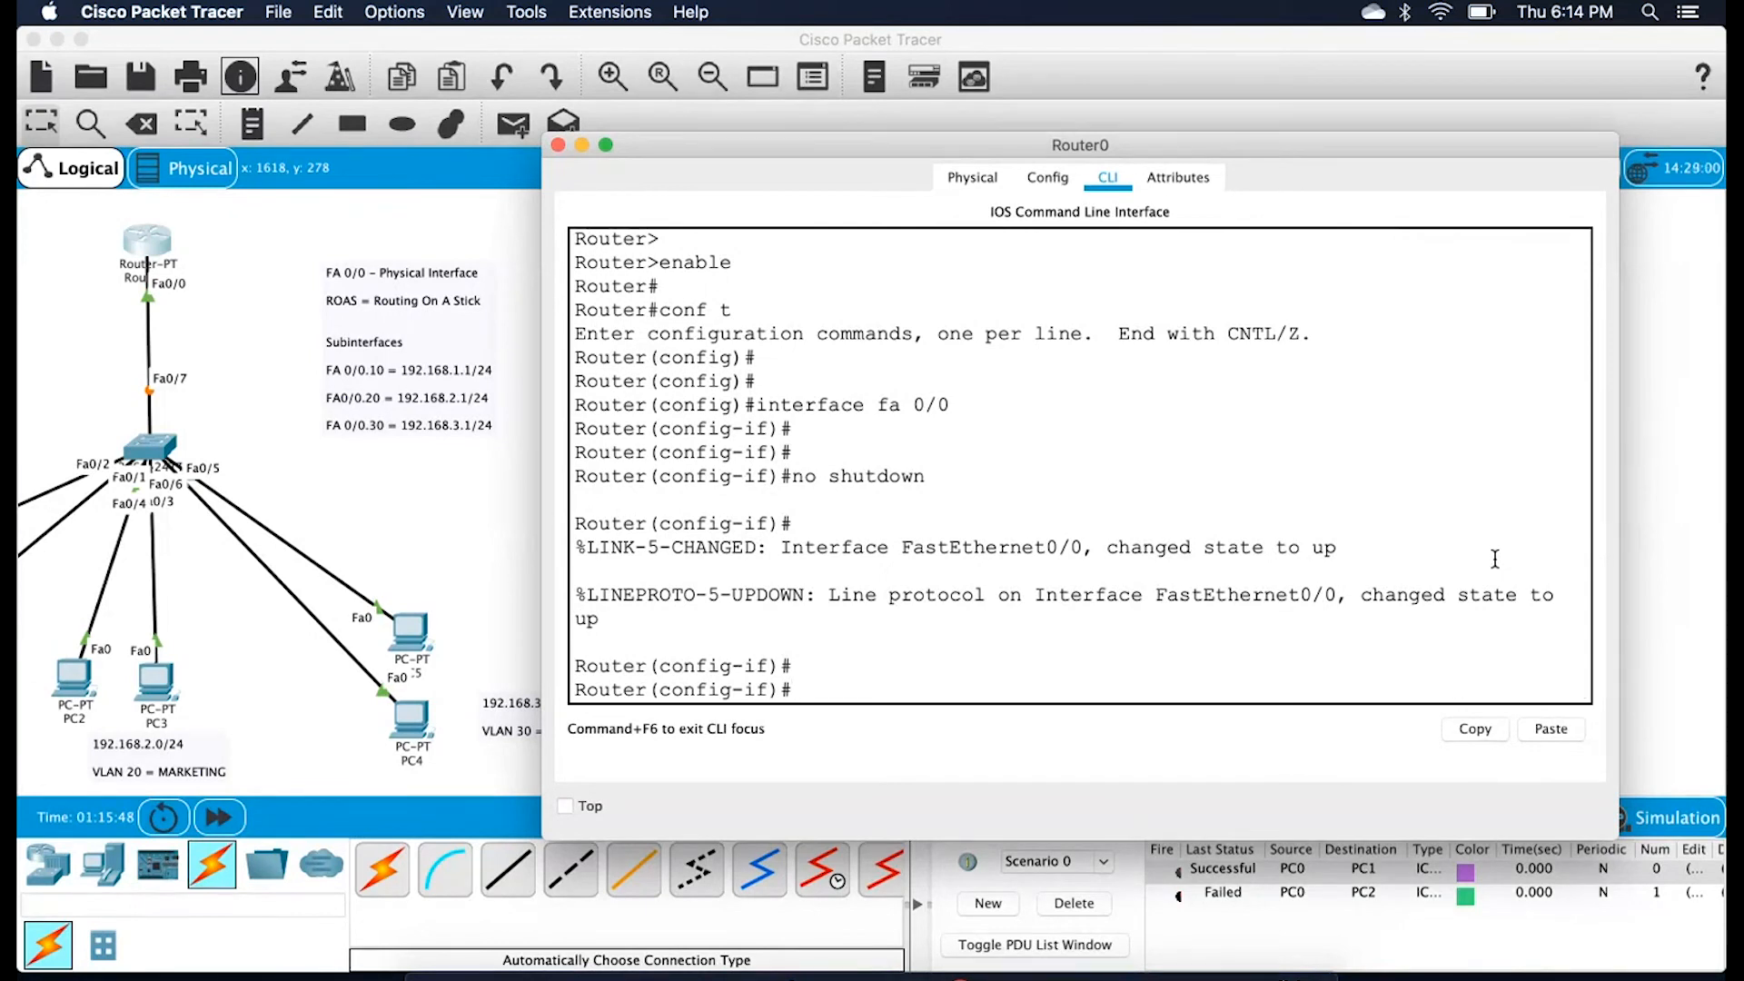
Exit the physical interface and create the subinterface with "interface fa 0/0.10"
{"action": "type", "text": "ip"}
{"action": "key", "text": "BackSpace"}
{"action": "key", "text": "BackSpace"}
{"action": "type", "text": "exit"}
{"action": "key", "text": "Return"}
{"action": "type", "text": "interface"}
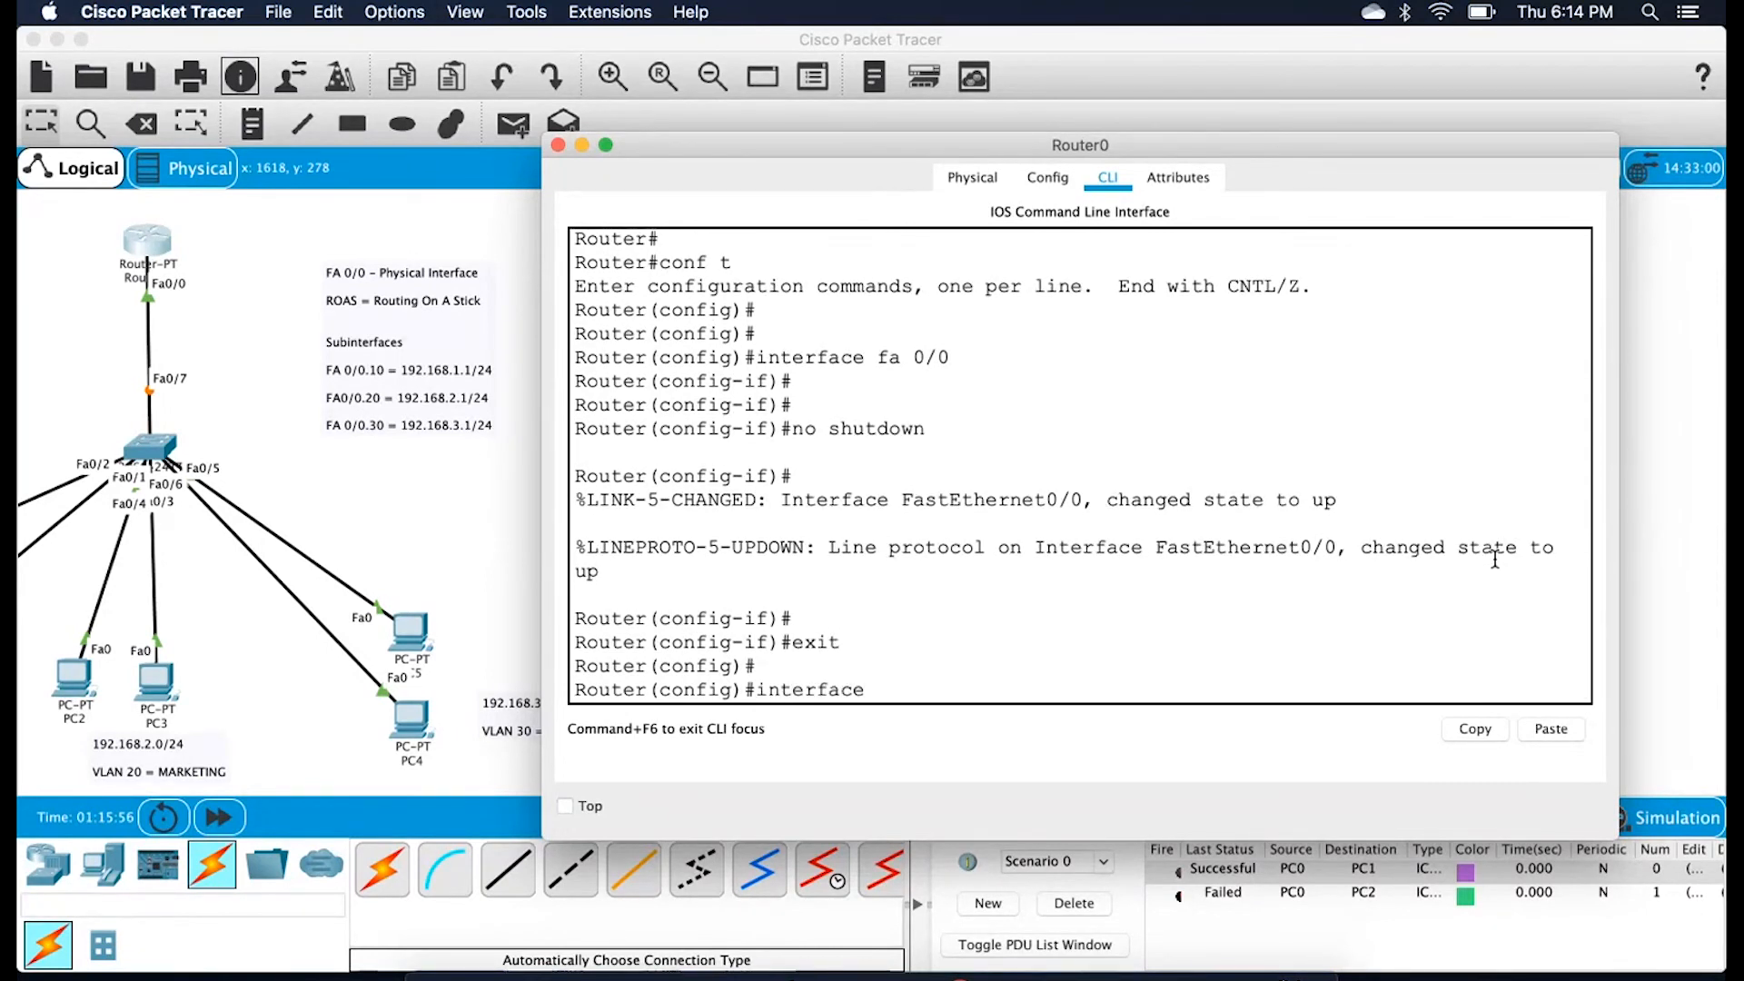
{"action": "type", "text": " fa 0/0.10"}
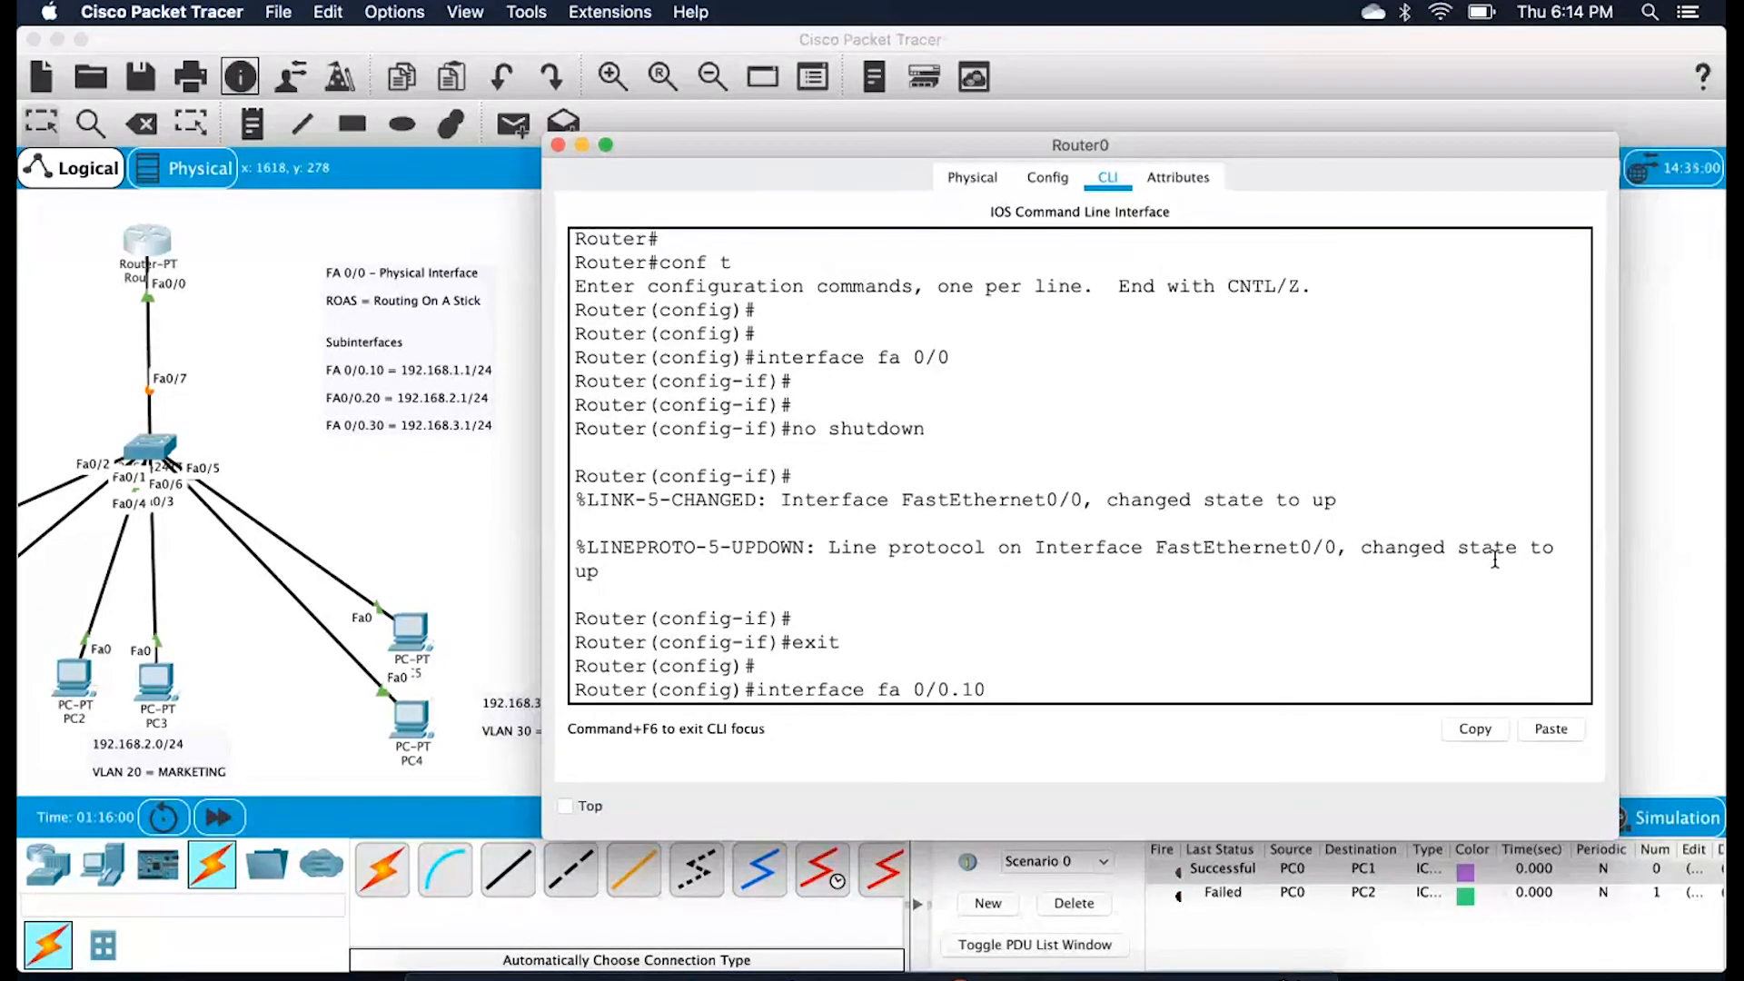
{"action": "key", "text": "Return"}
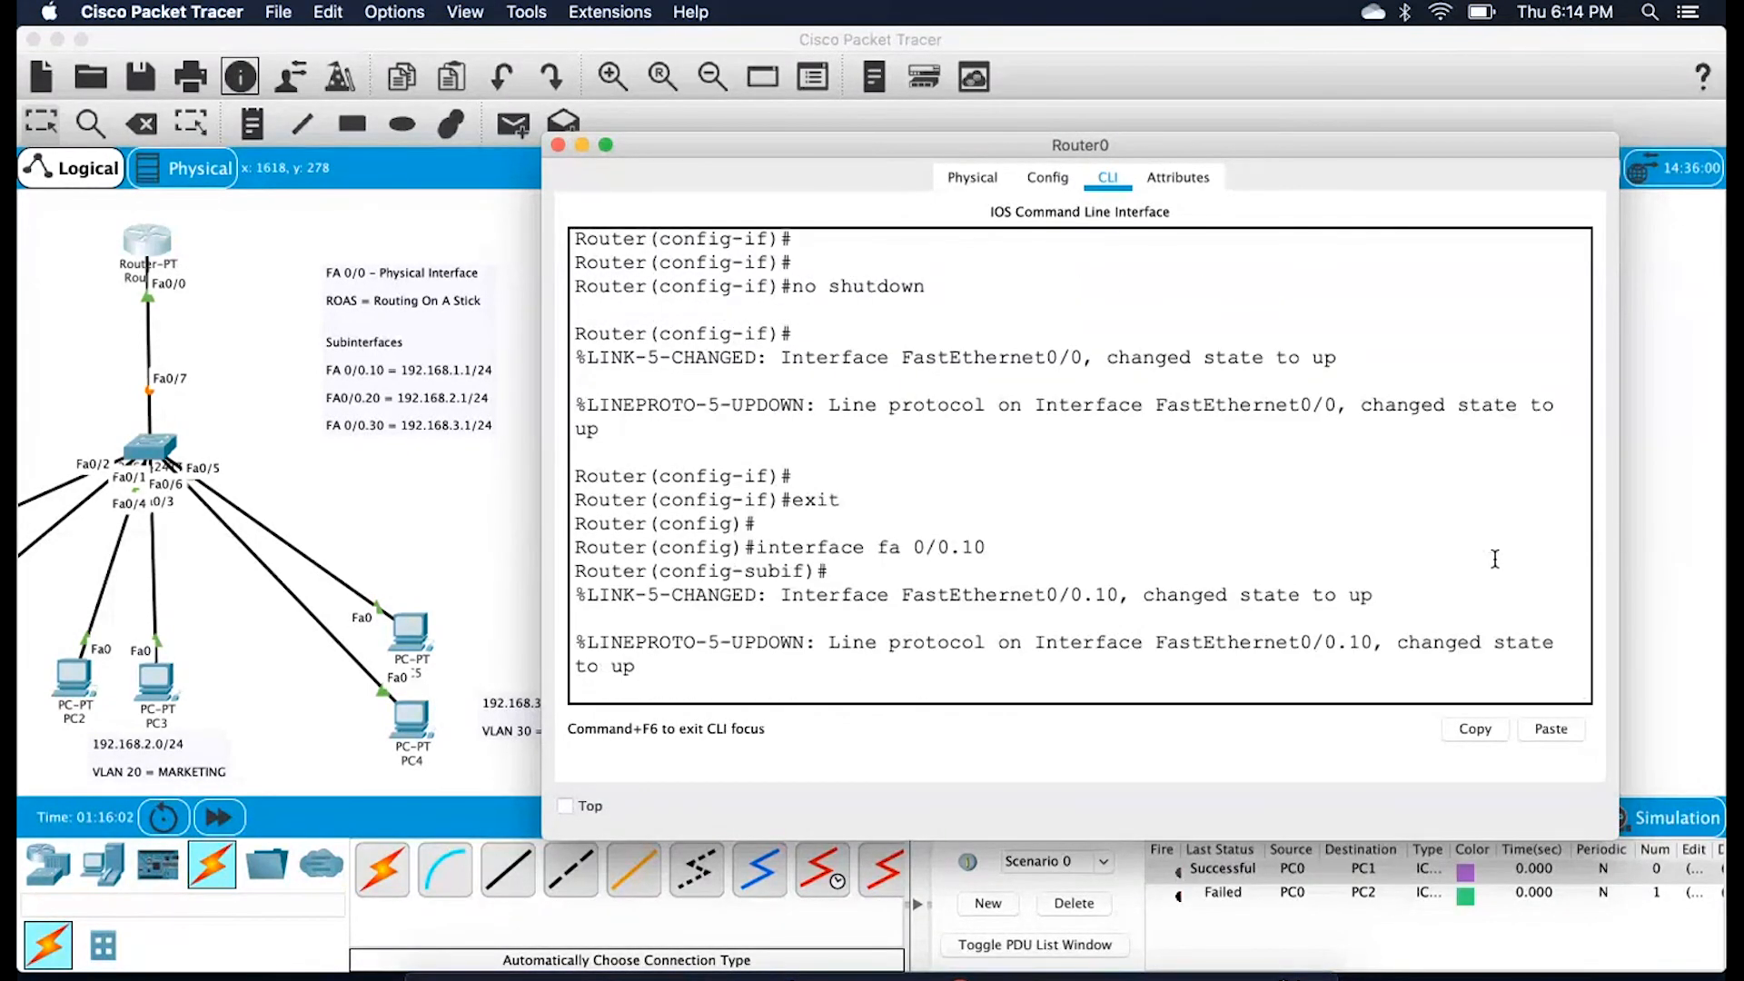
{"action": "key", "text": "Return"}
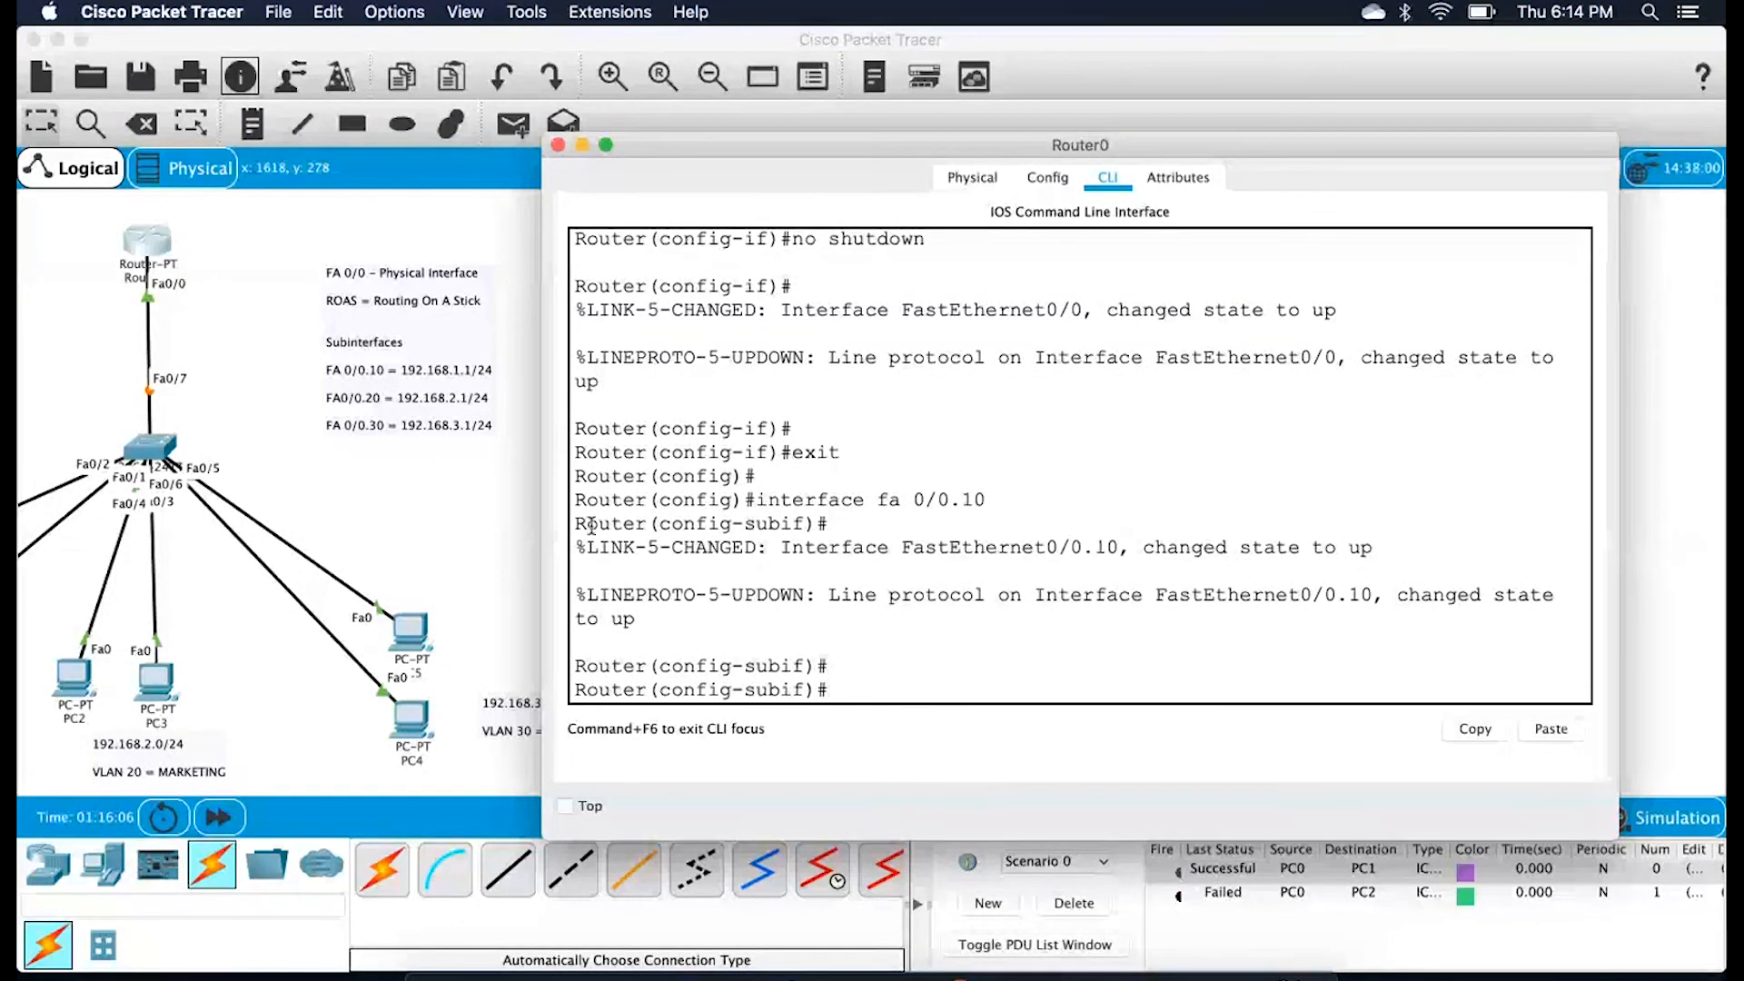
Check the port summary of Router0 for the fa 0/0.10 subinterface and return to its command line
{"action": "left_click", "coordinate": [391, 494]}
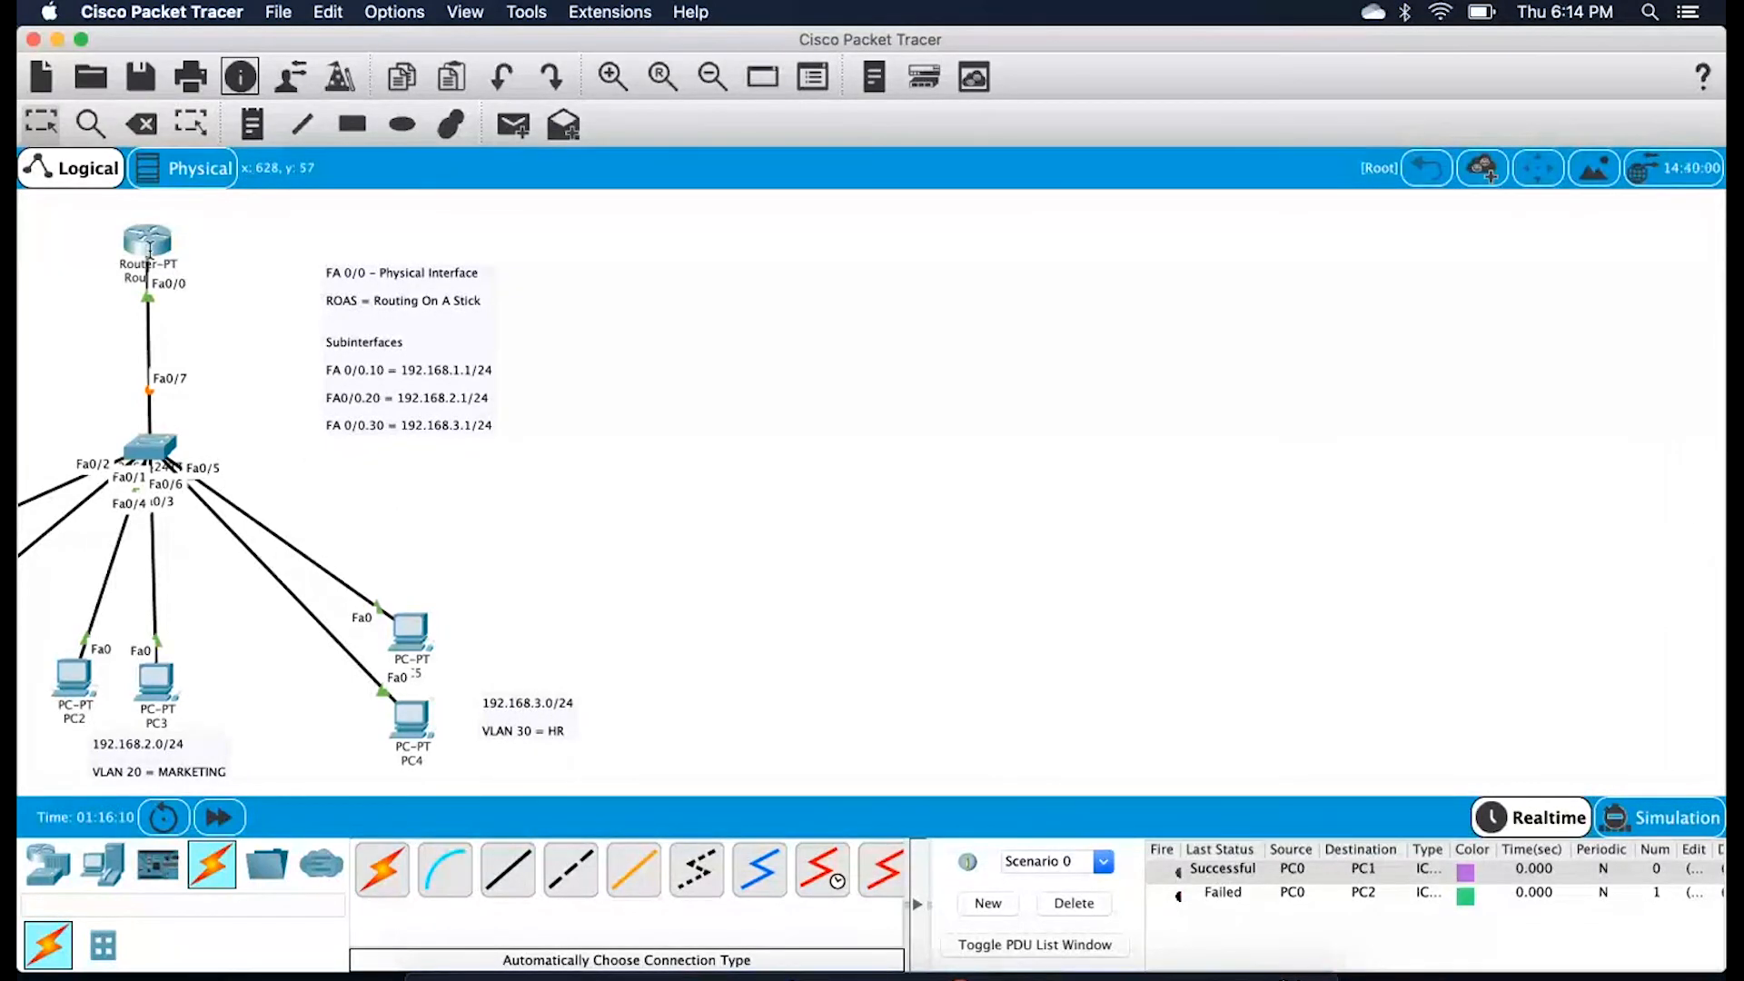
{"action": "mouse_move", "coordinate": [150, 252]}
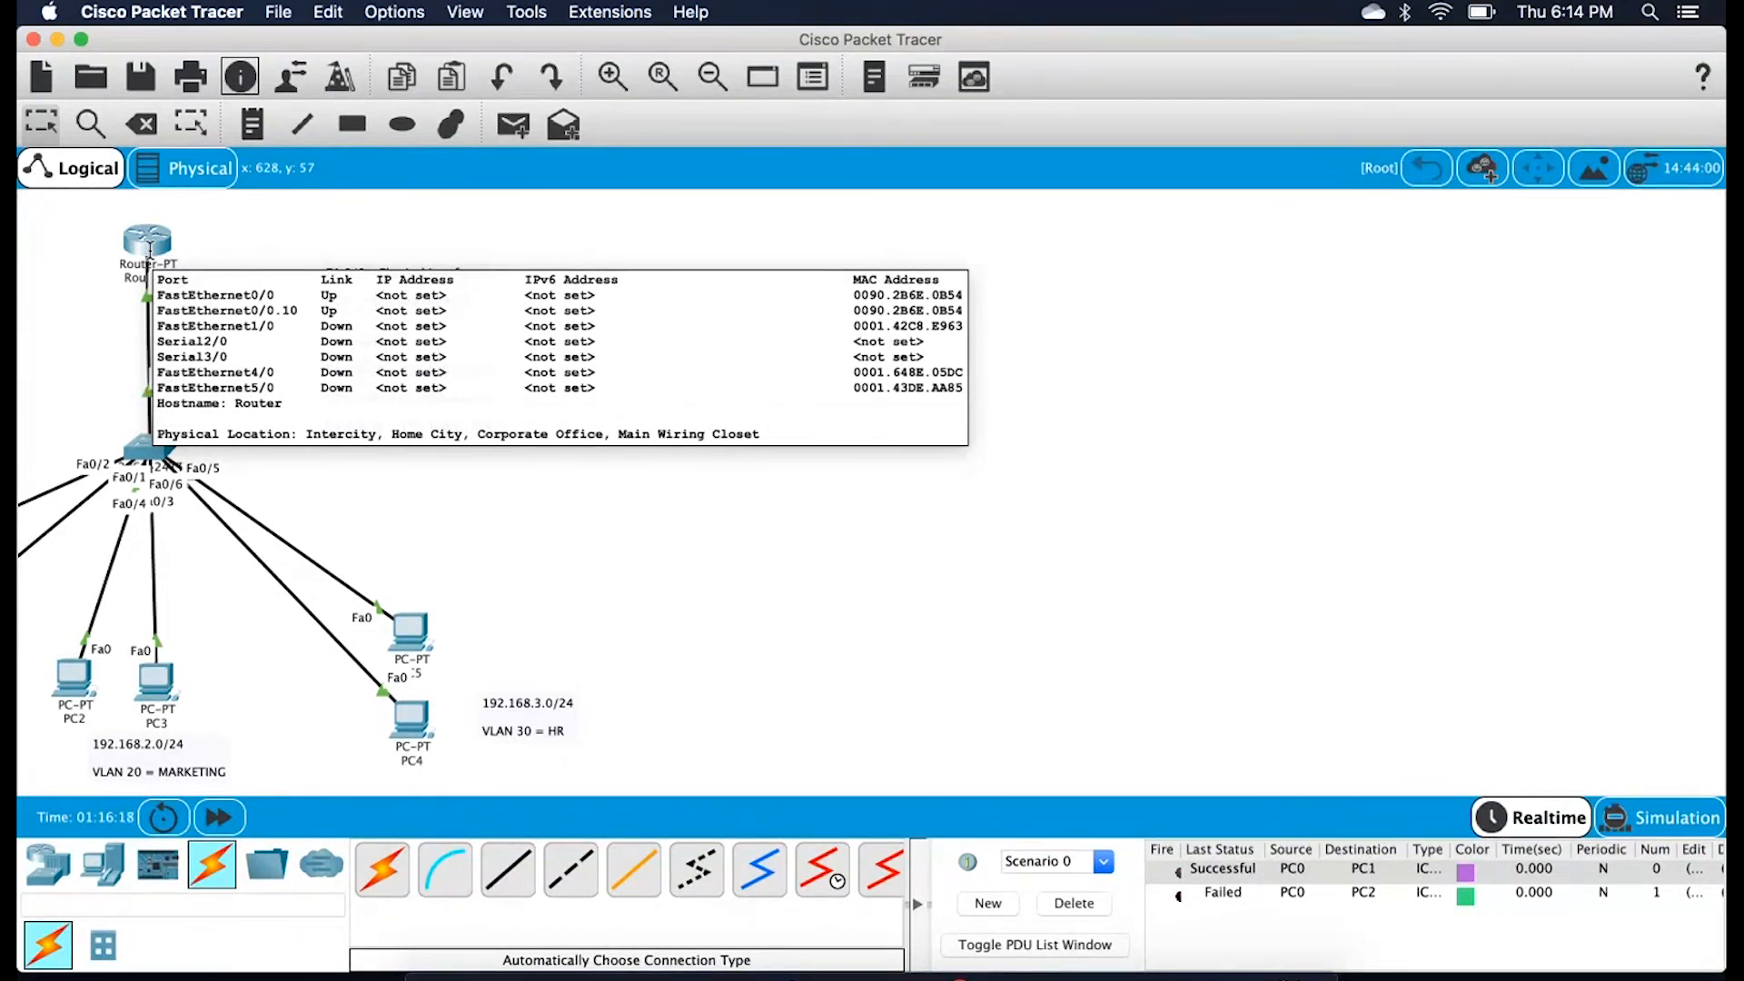
{"action": "left_click", "coordinate": [149, 243]}
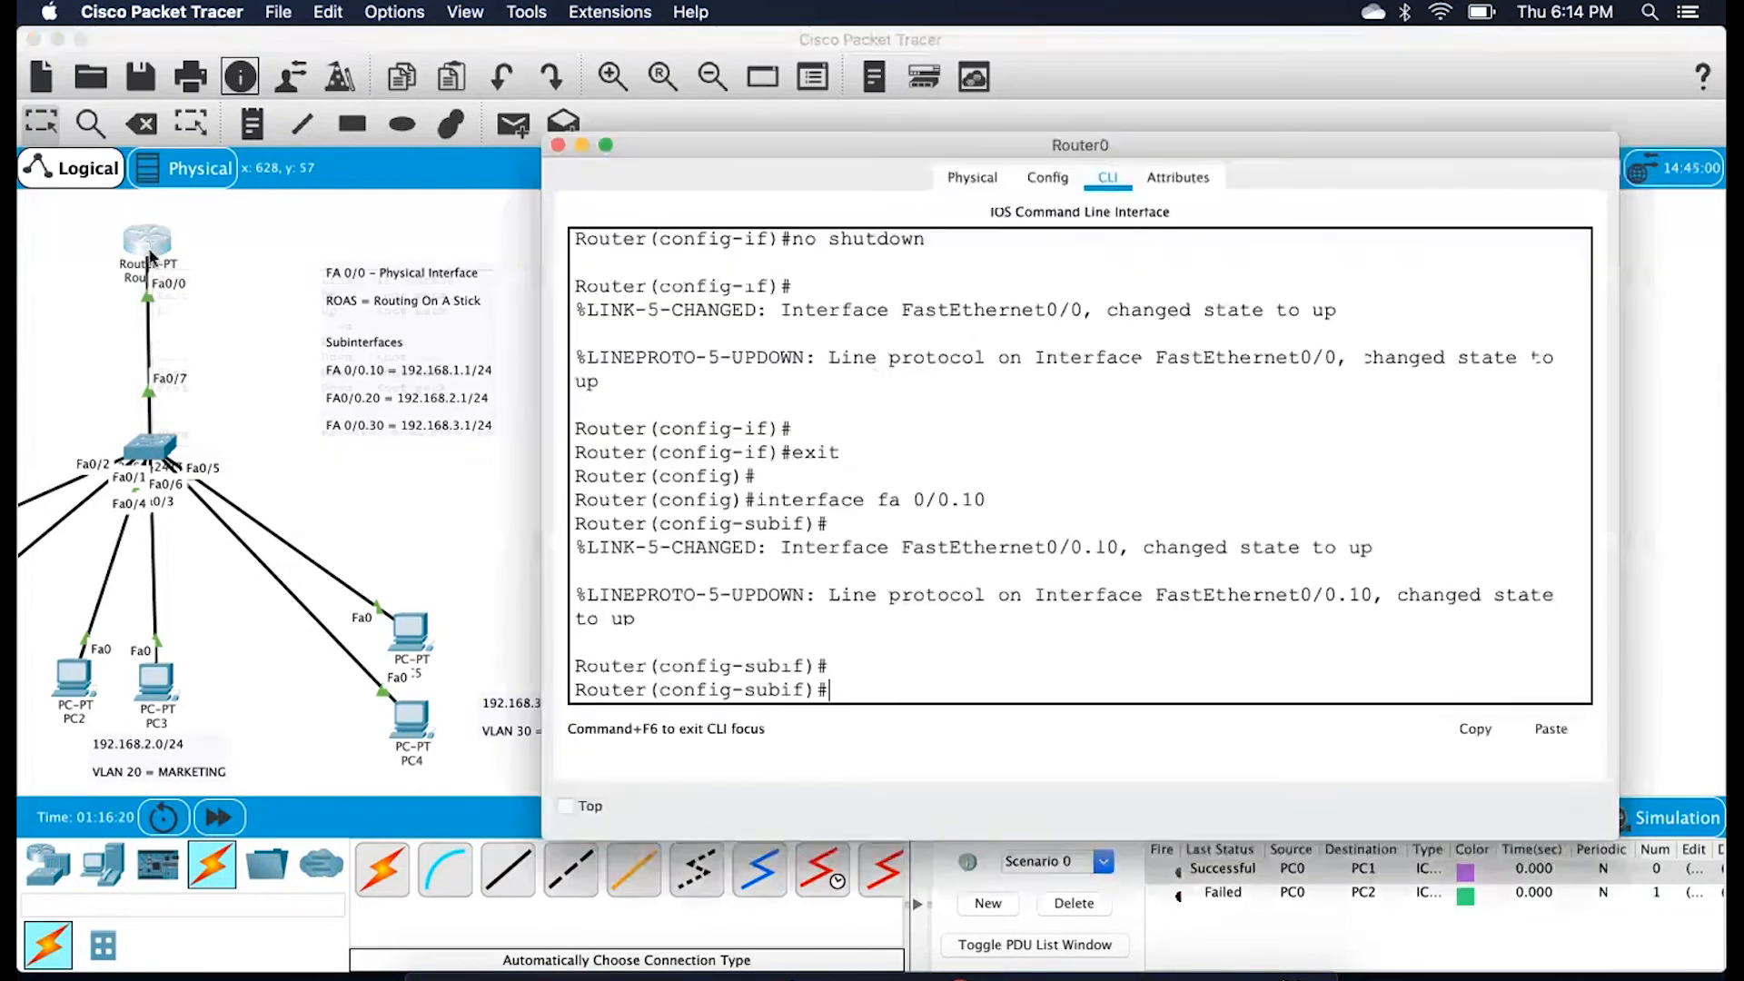
Try to assign 192.168.1.1 with mask 255.255.255.0 to subinterface fa 0/0.10 and read the router's response
{"action": "key", "text": "Return"}
{"action": "key", "text": "Return"}
{"action": "key", "text": "Return"}
{"action": "type", "text": "i"}
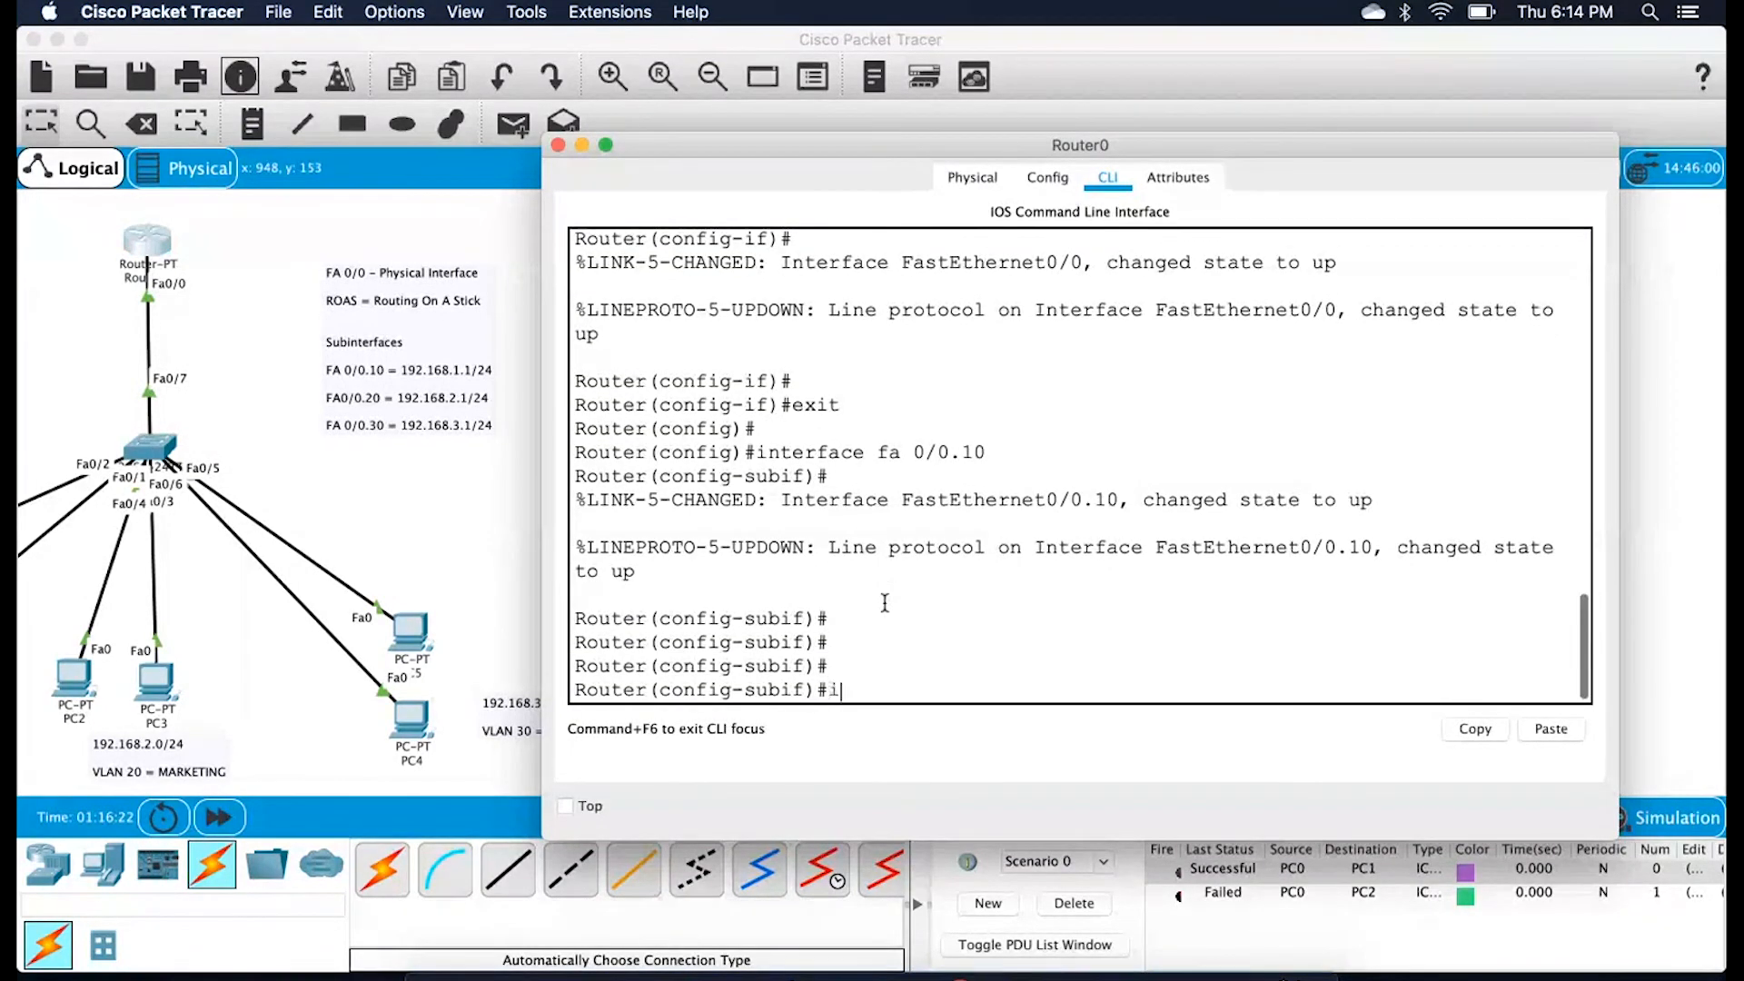
{"action": "type", "text": "p address 19"}
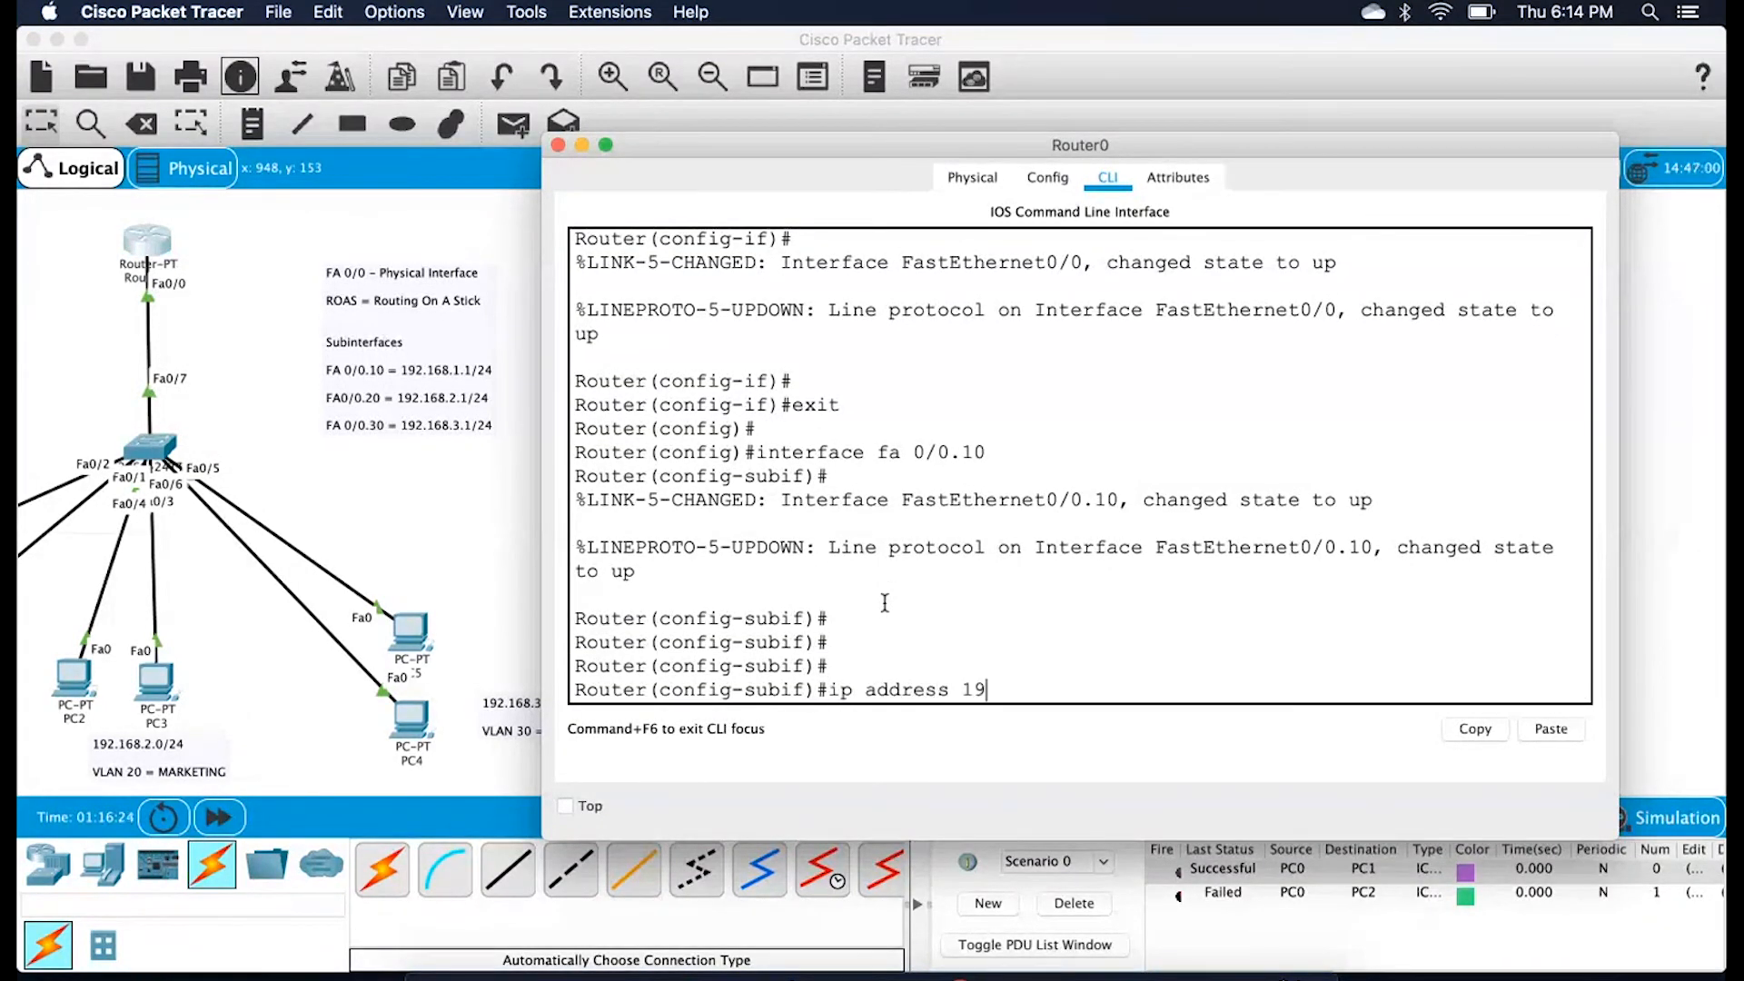
{"action": "type", "text": "2.168.1.1 255.255.255.0"}
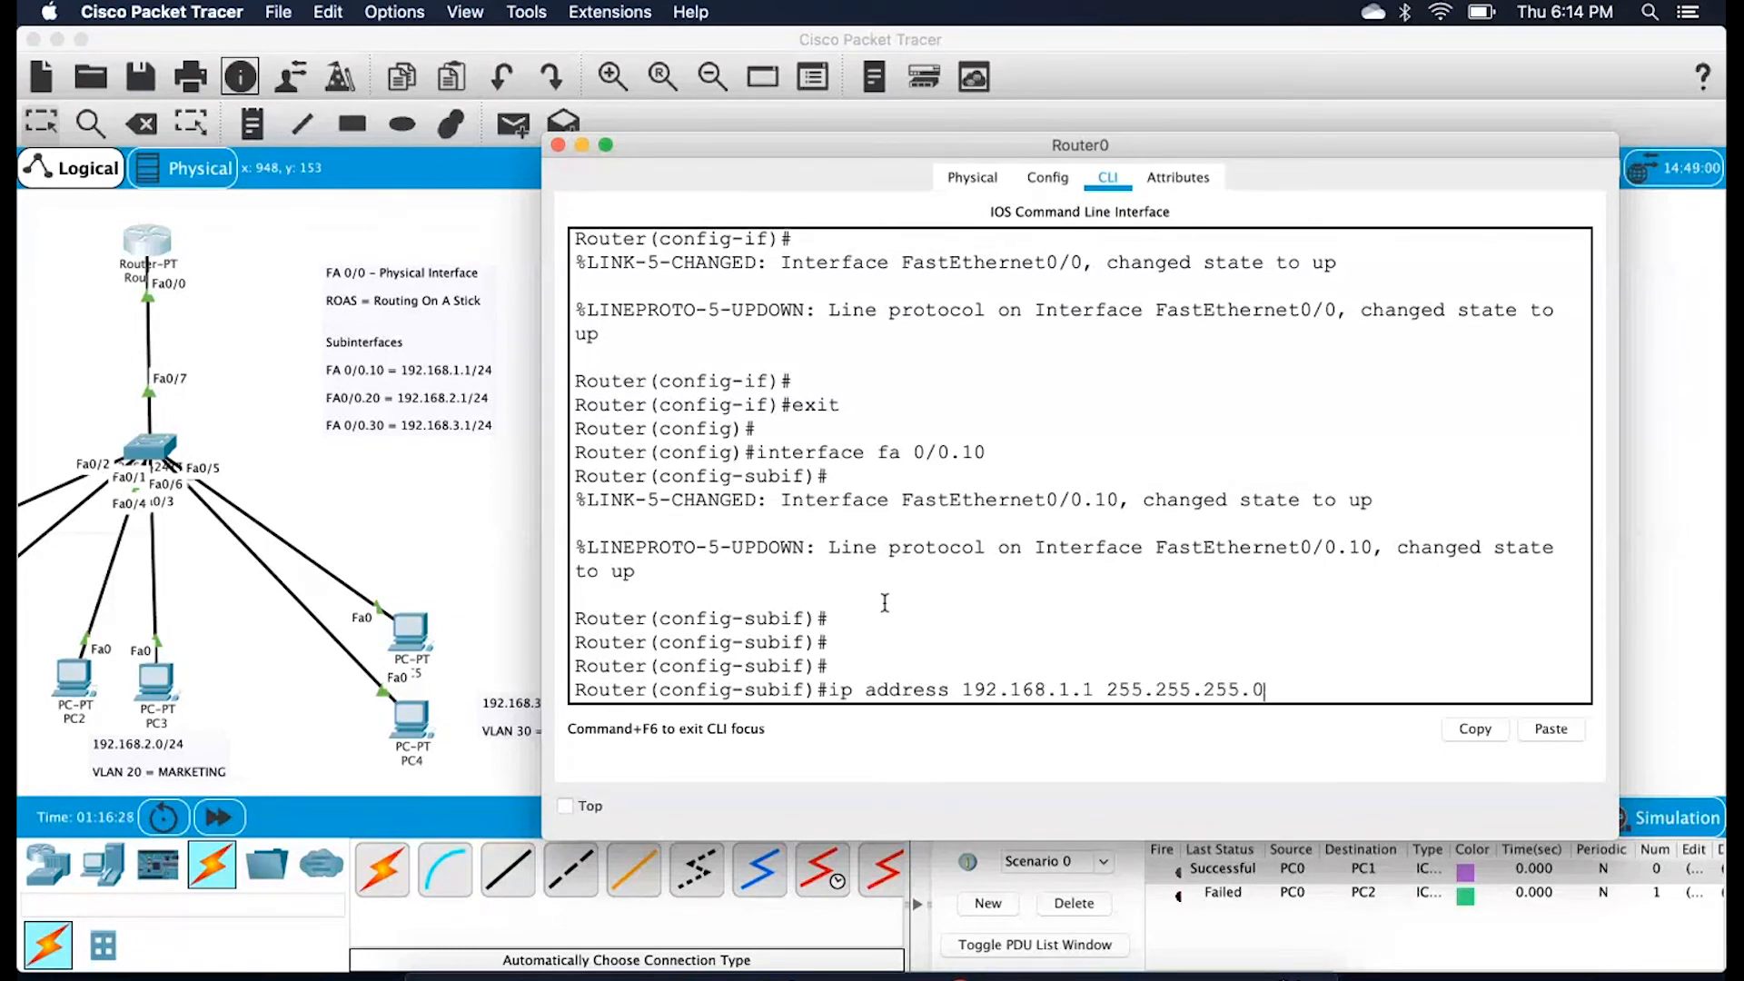
{"action": "key", "text": "Return"}
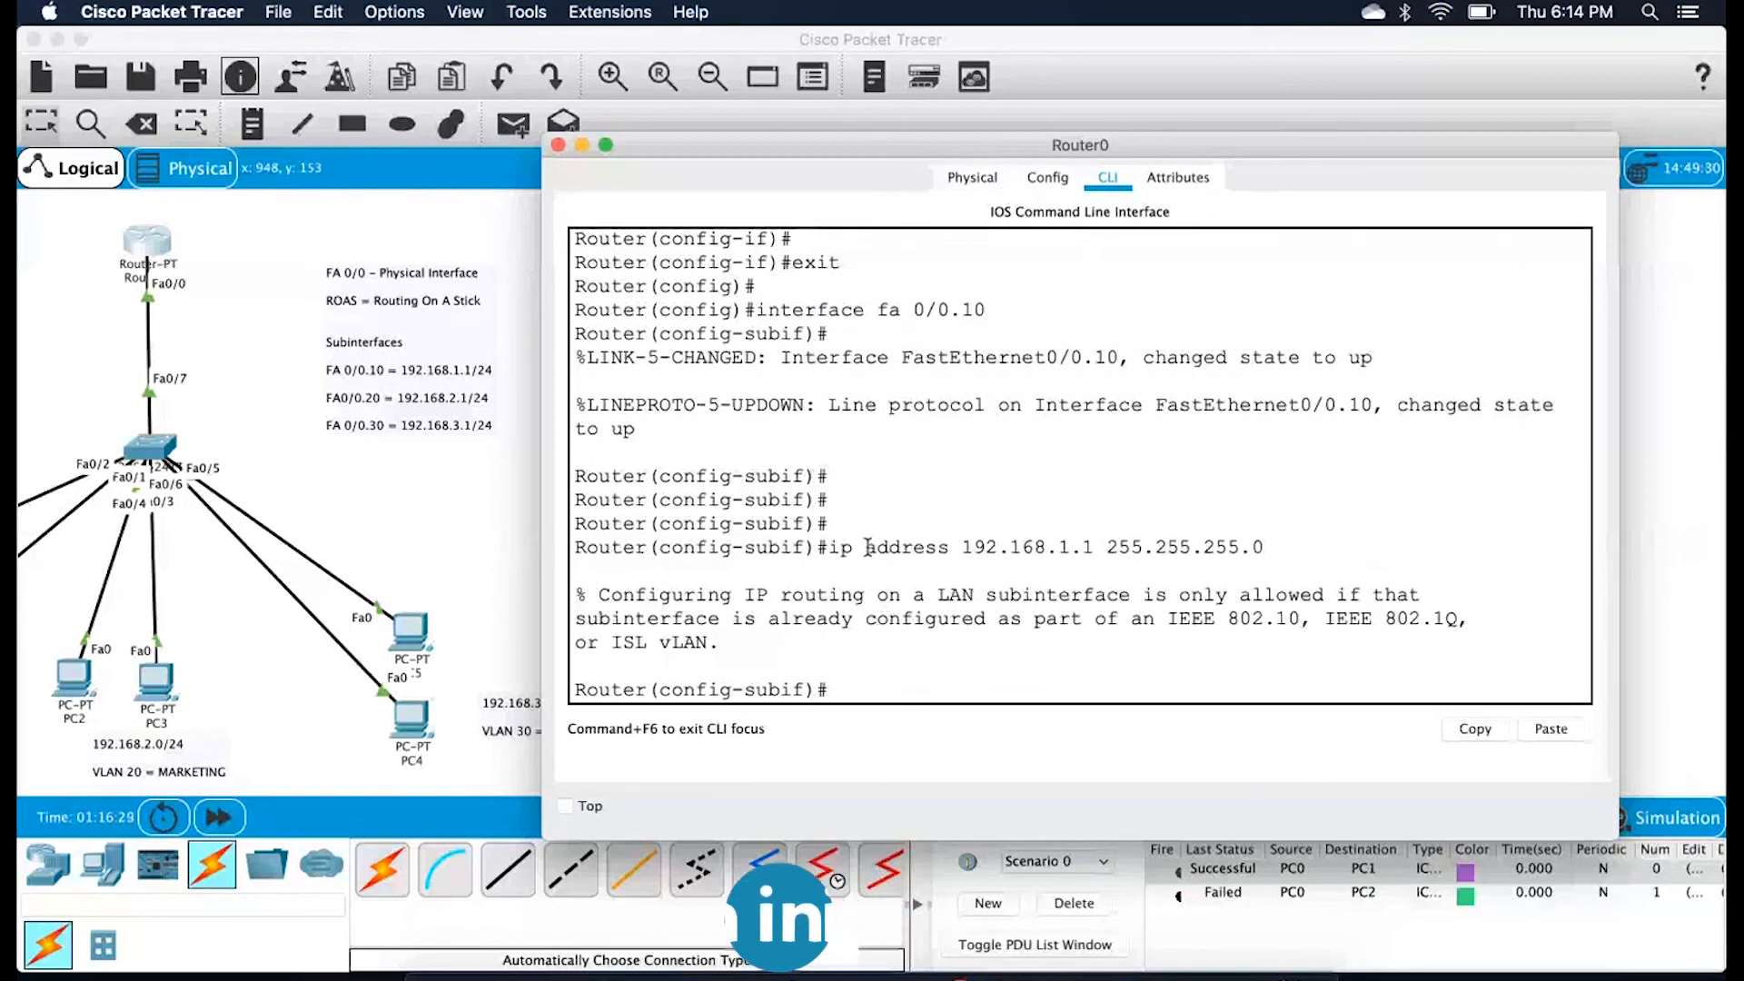
{"action": "left_click_drag", "start_coordinate": [866, 548], "coordinate": [1103, 545]}
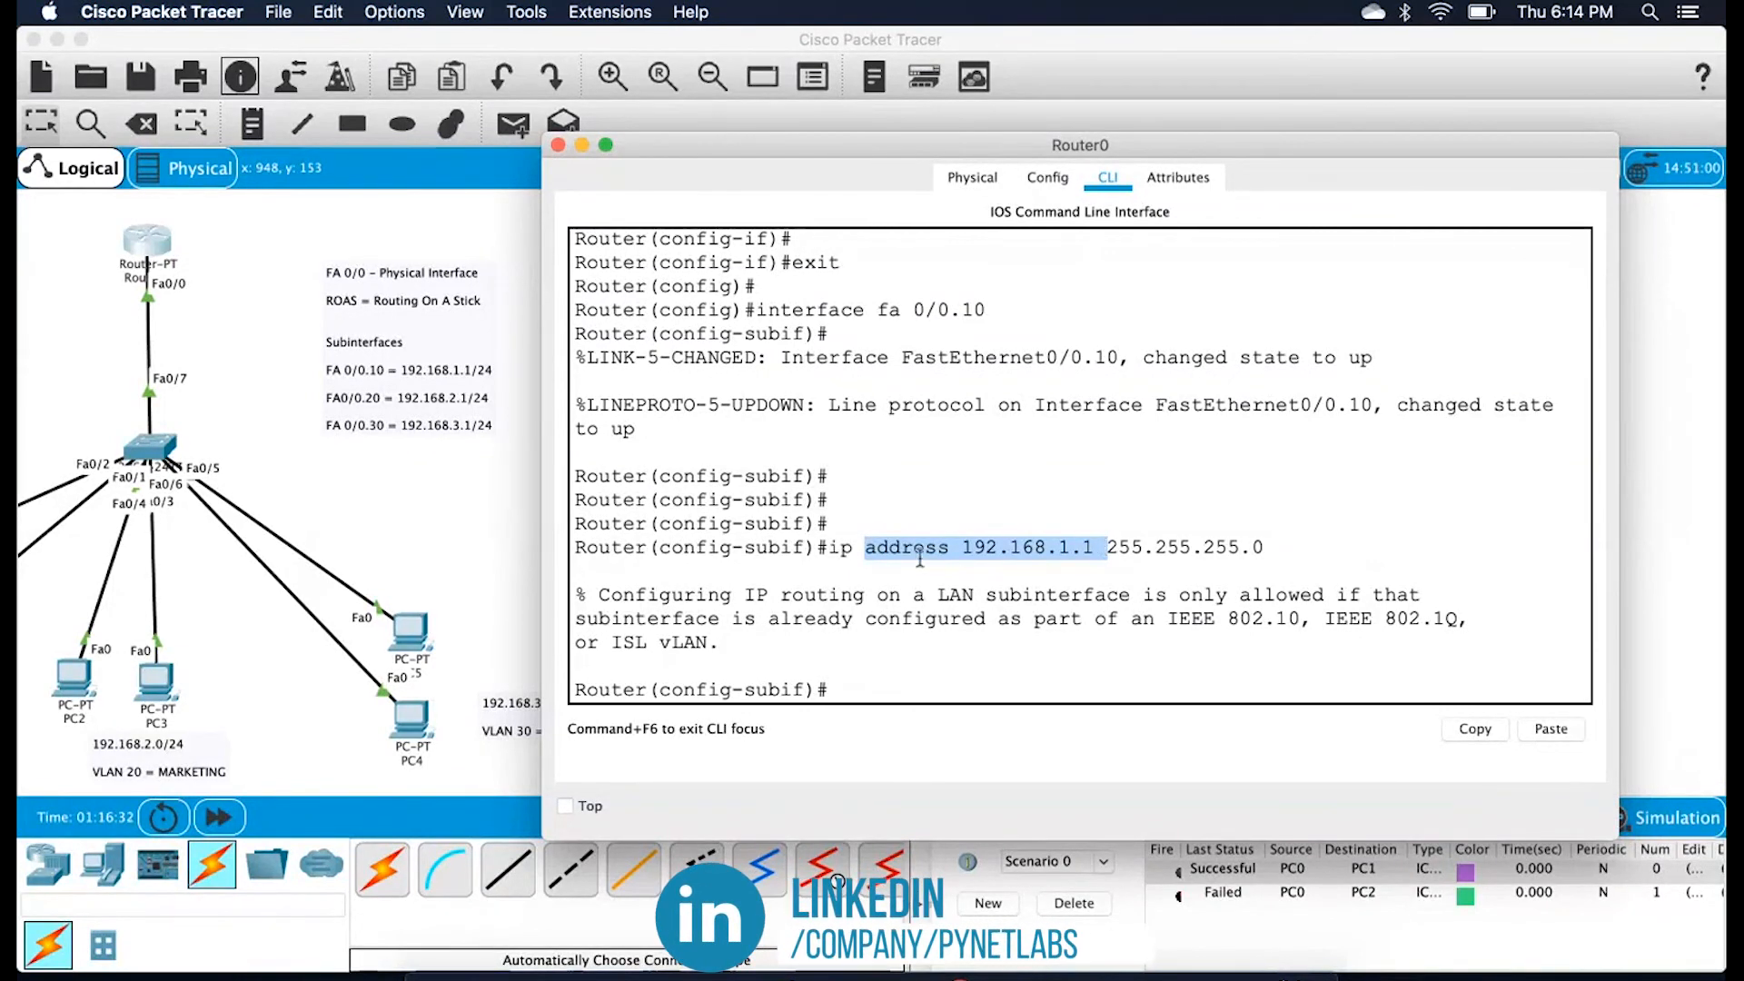
{"action": "left_click_drag", "start_coordinate": [610, 595], "coordinate": [913, 599]}
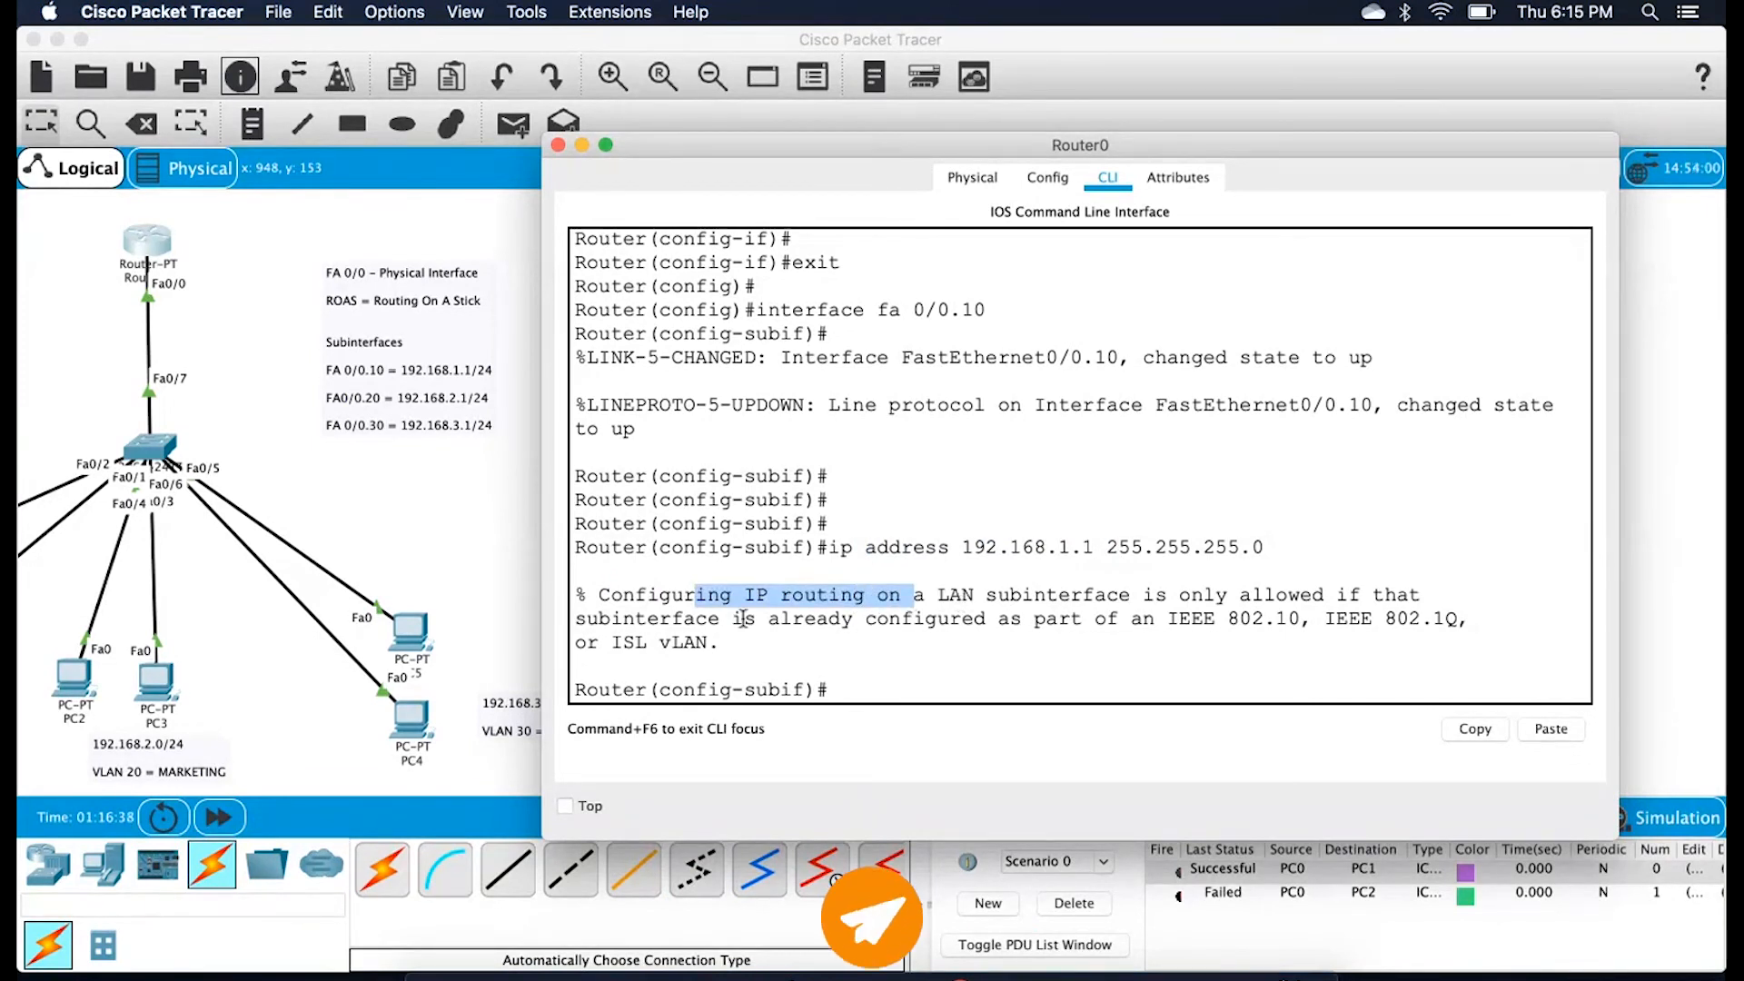
{"action": "left_click_drag", "start_coordinate": [648, 619], "coordinate": [756, 619]}
{"action": "left_click_drag", "start_coordinate": [867, 619], "coordinate": [1022, 619]}
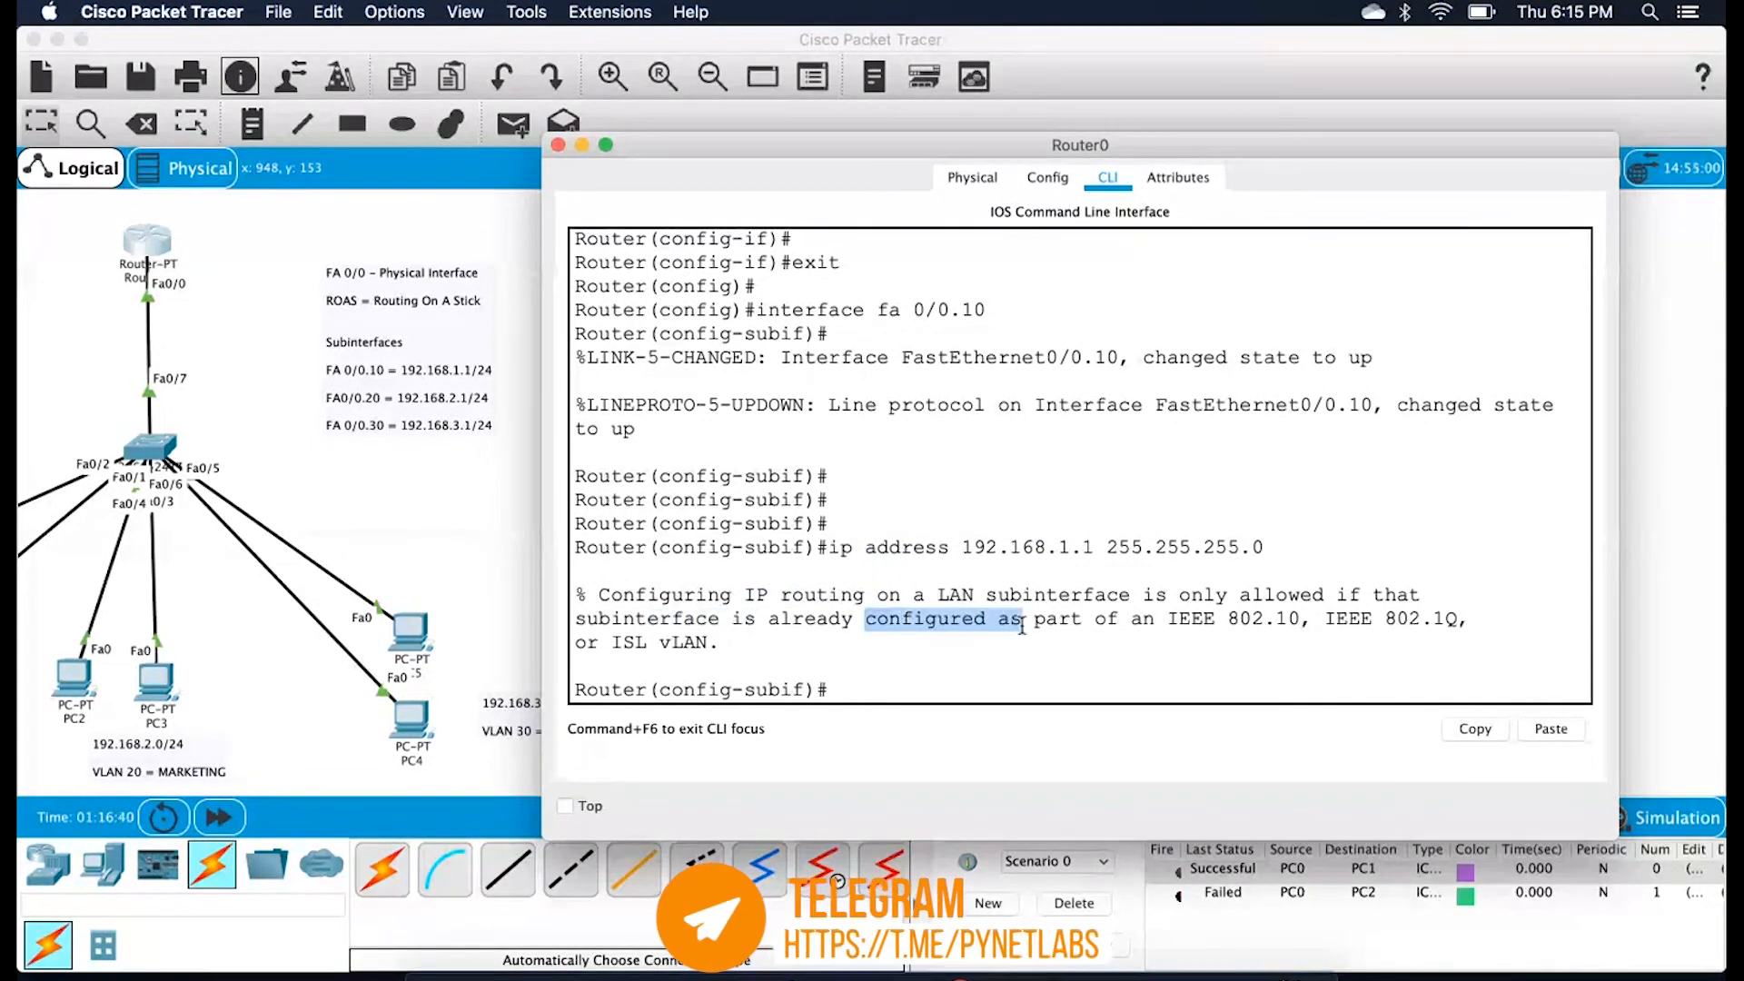
{"action": "left_click_drag", "start_coordinate": [1179, 619], "coordinate": [1212, 641]}
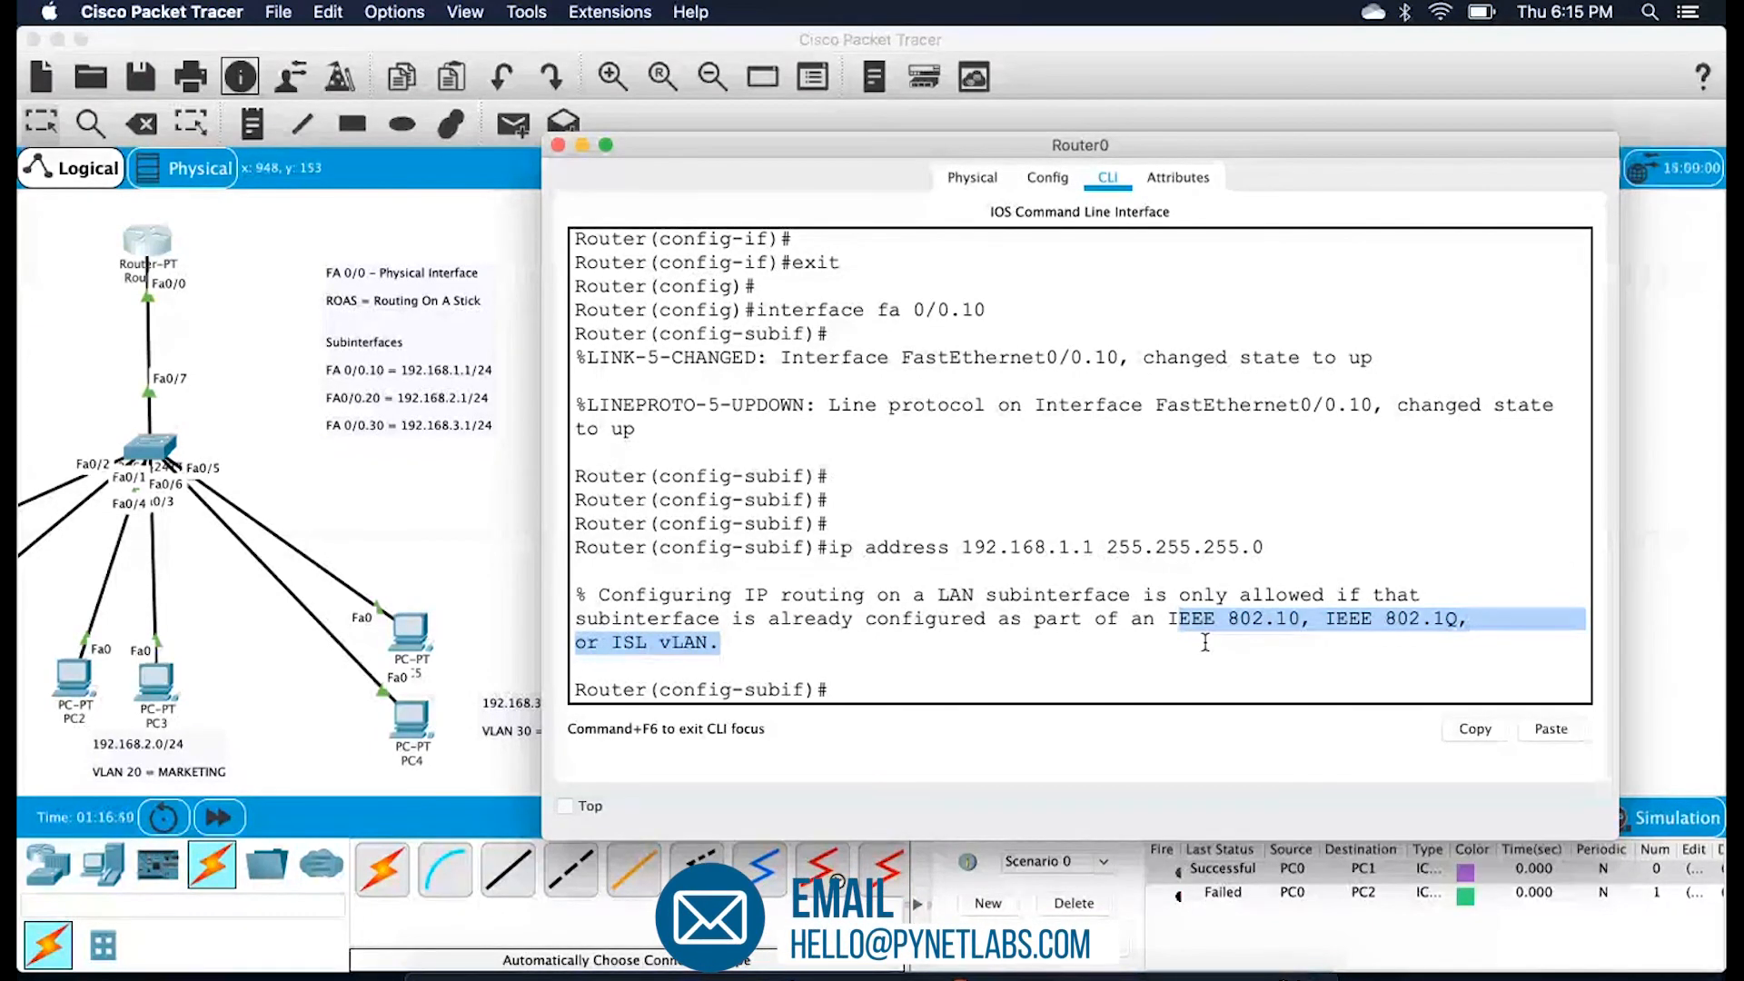
Set the encapsulation of subinterface fa 0/0.10 to dot1Q with VLAN ID 10
{"action": "key", "text": "Return"}
{"action": "type", "text": "encapsulat"}
{"action": "key", "text": "Tab"}
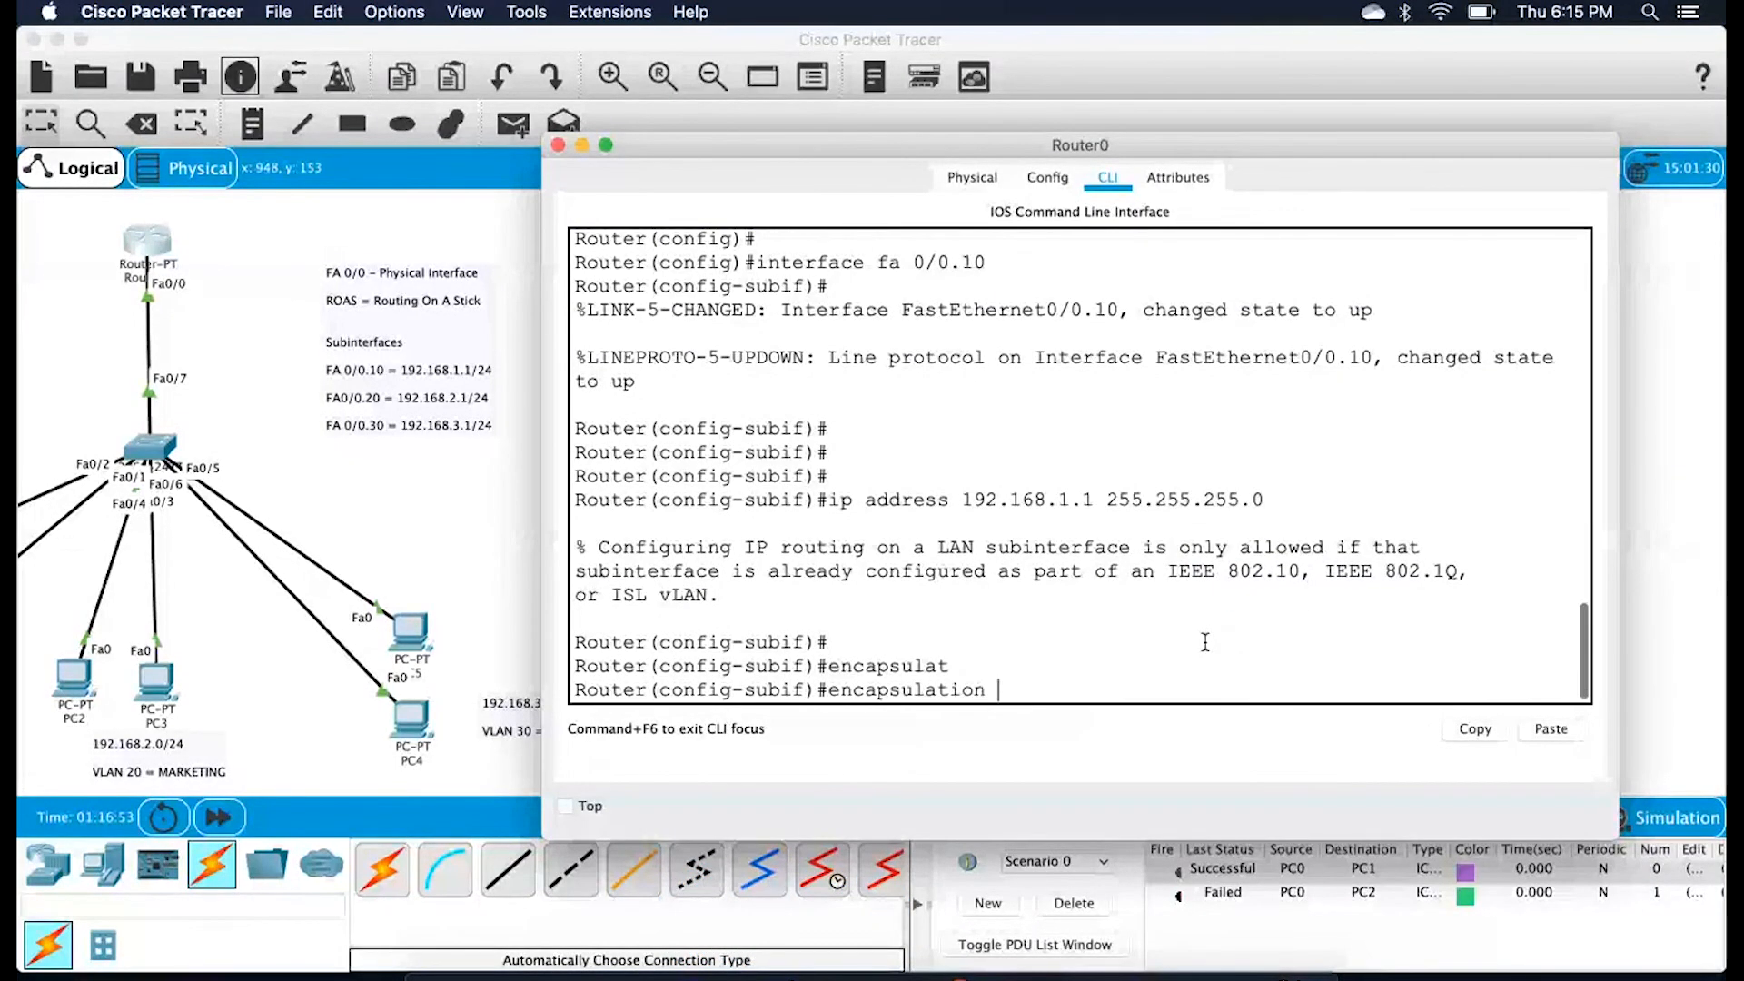
{"action": "type", "text": "dot"}
{"action": "key", "text": "Tab"}
{"action": "type", "text": "10"}
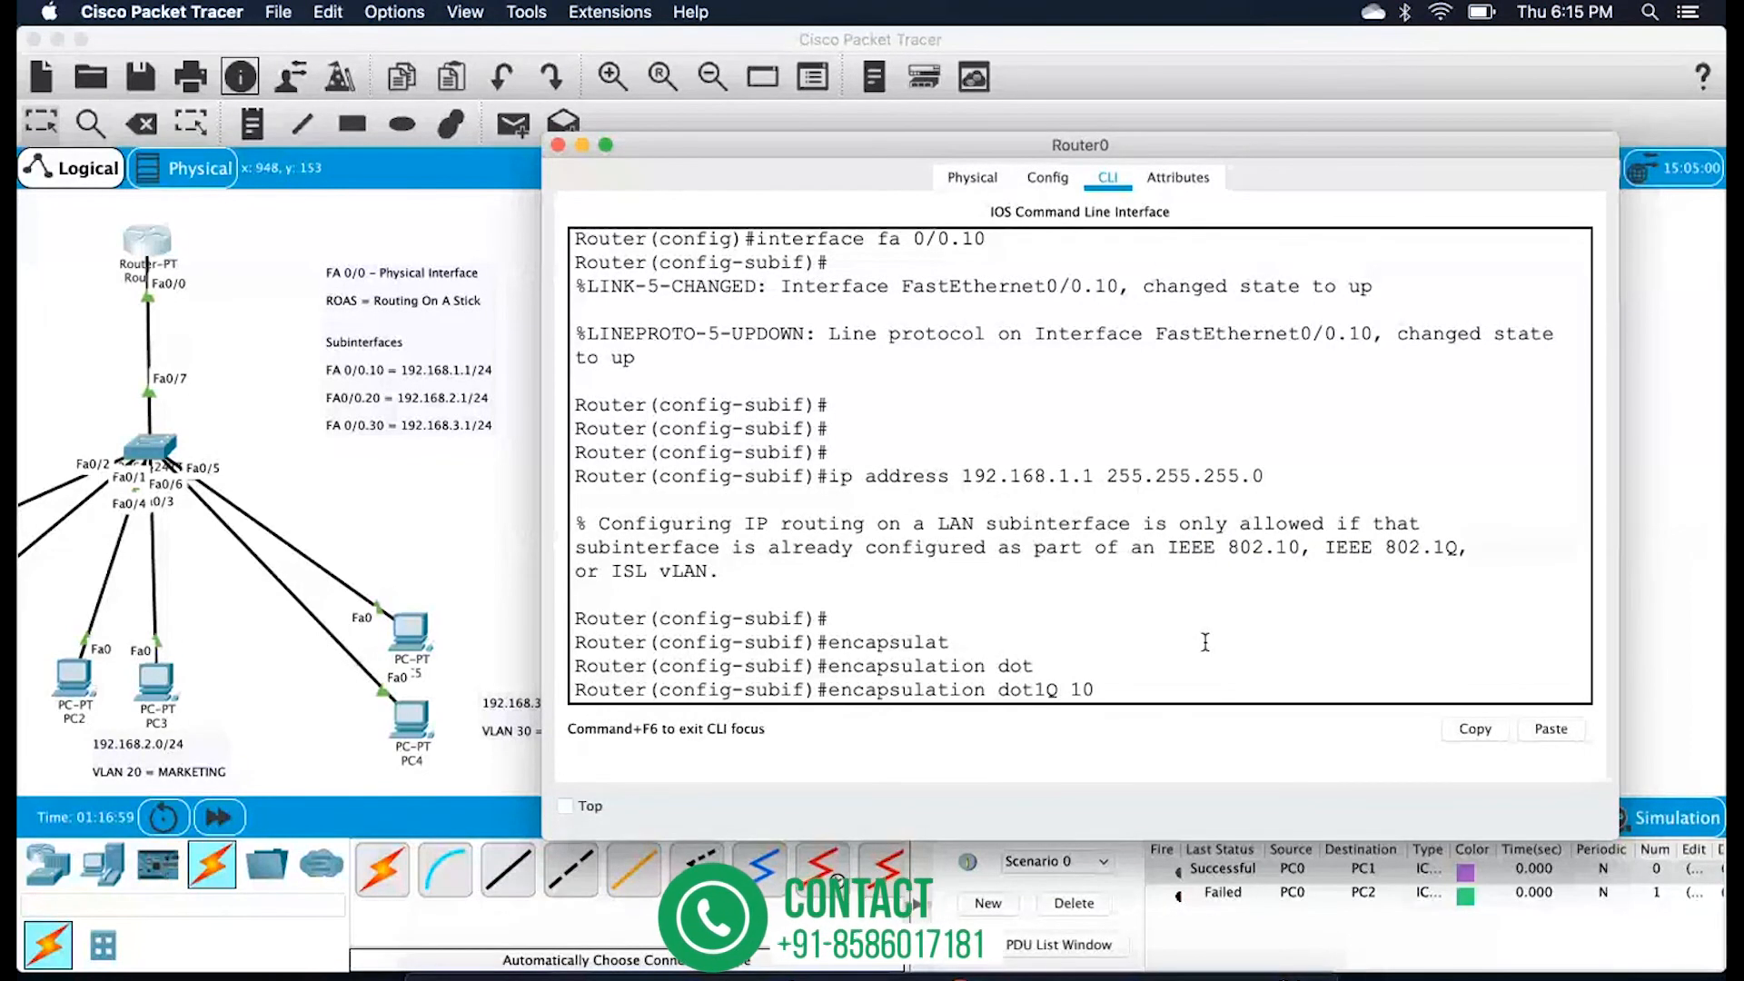
{"action": "left_click_drag", "start_coordinate": [1096, 687], "coordinate": [1071, 687]}
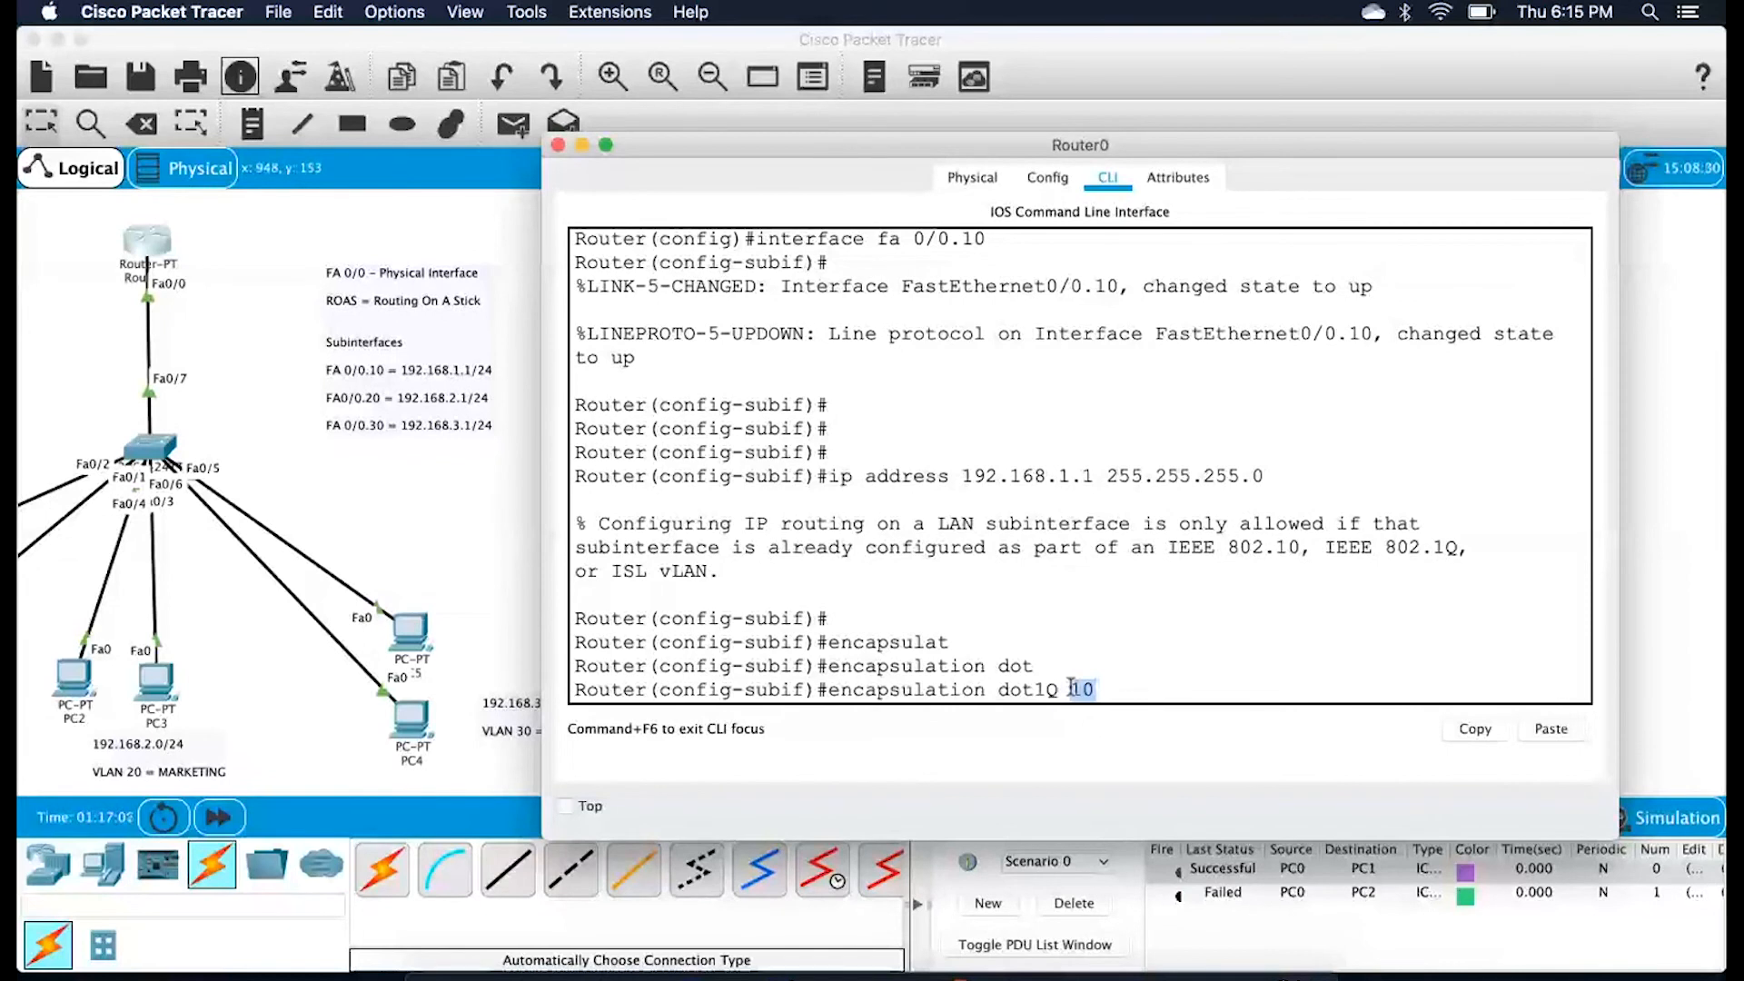
{"action": "key", "text": "Return"}
Assign 192.168.1.1 with mask 255.255.255.0 to subinterface fa 0/0.10 and review the commands entered for it
{"action": "type", "text": "ip"}
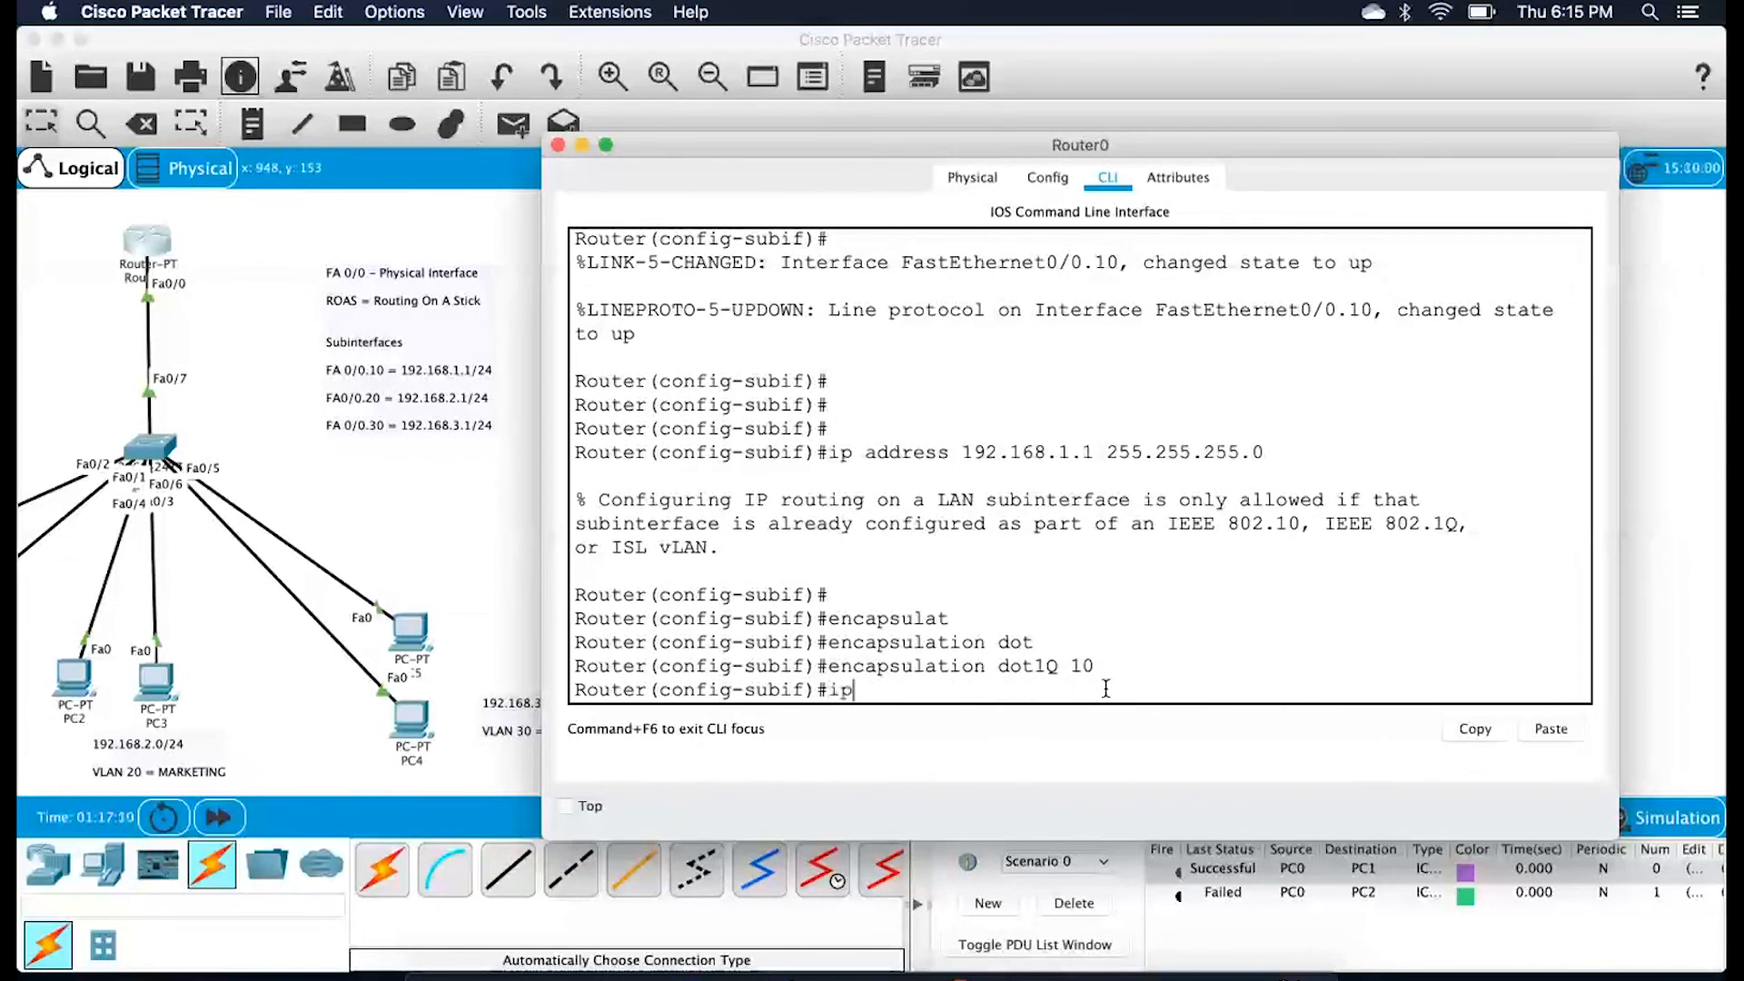
{"action": "scroll", "coordinate": [808, 542], "scroll_direction": "up", "scroll_amount": 5}
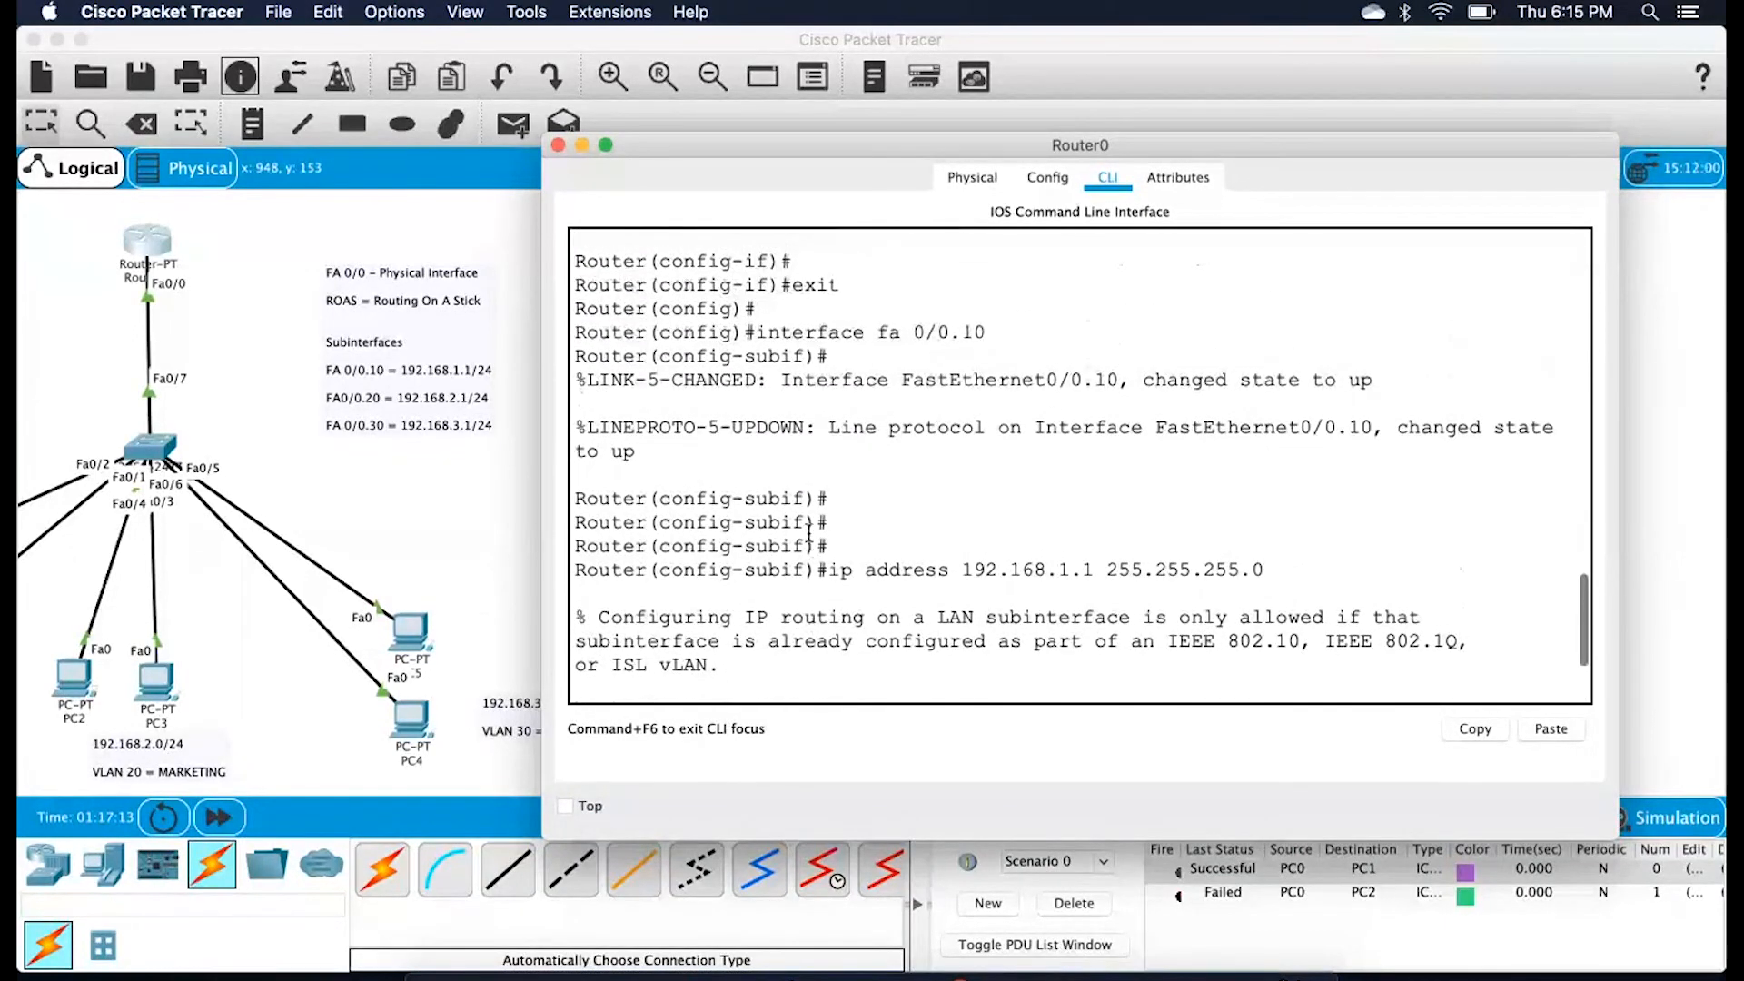
{"action": "left_click_drag", "start_coordinate": [761, 334], "coordinate": [1002, 335]}
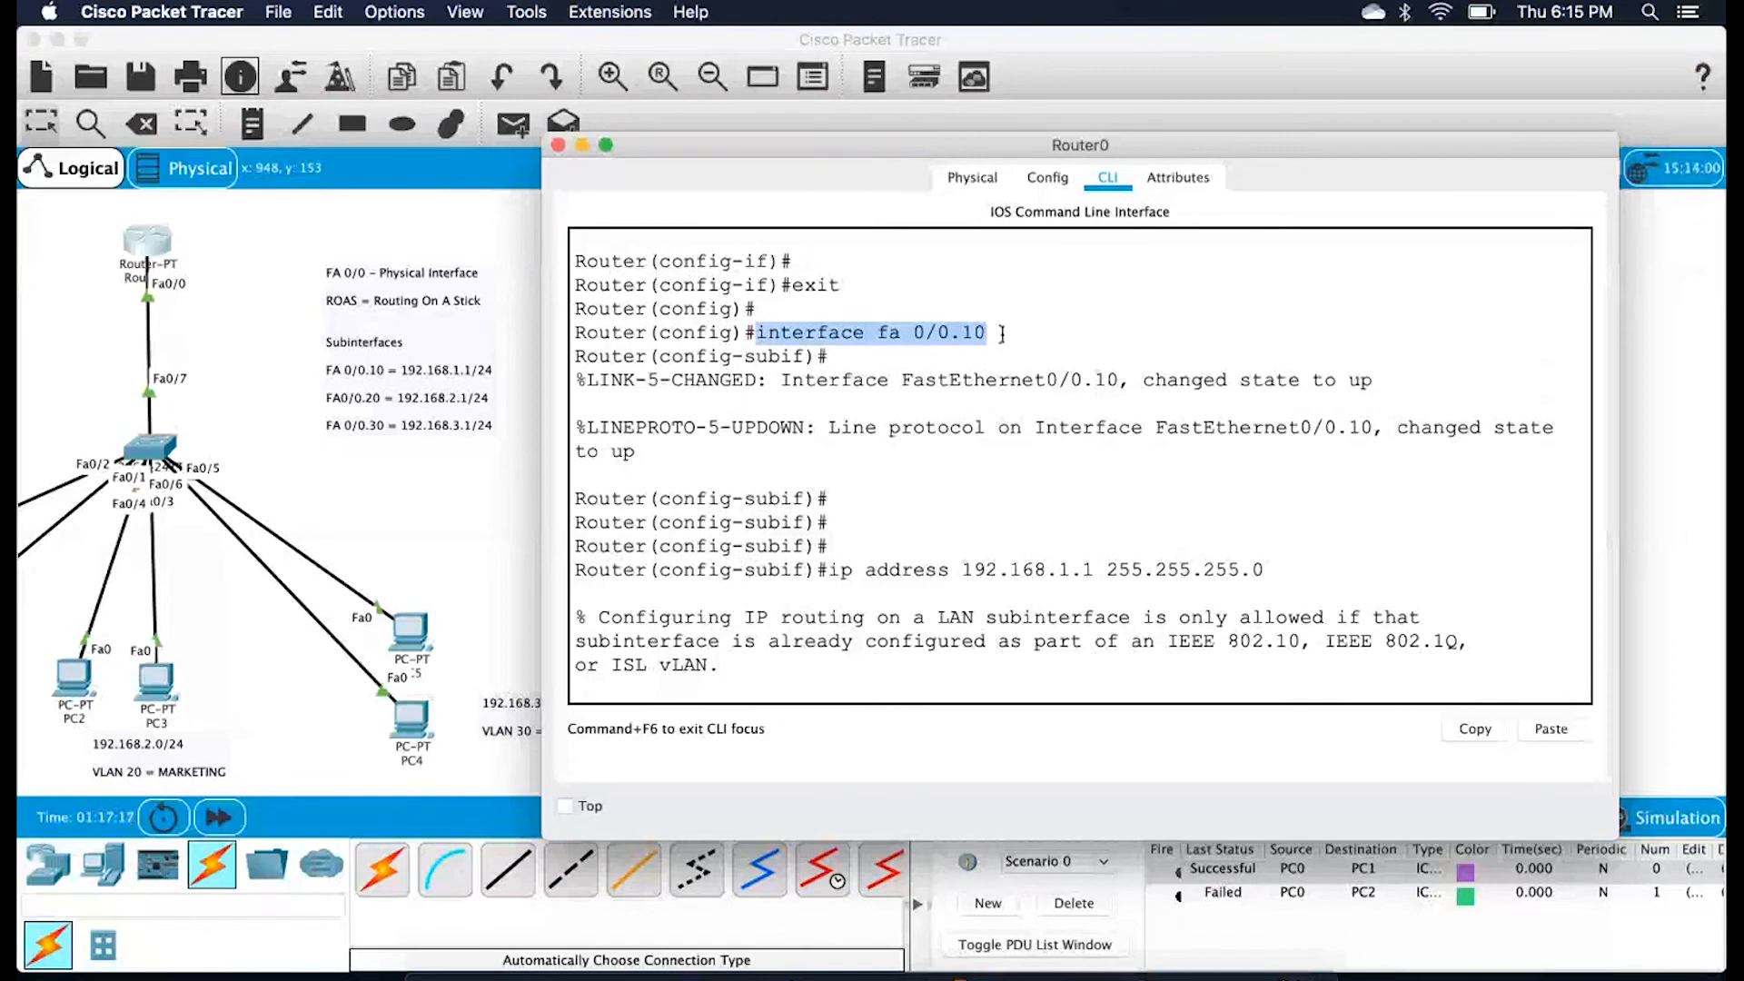
{"action": "scroll", "coordinate": [1039, 425], "scroll_direction": "down", "scroll_amount": 3}
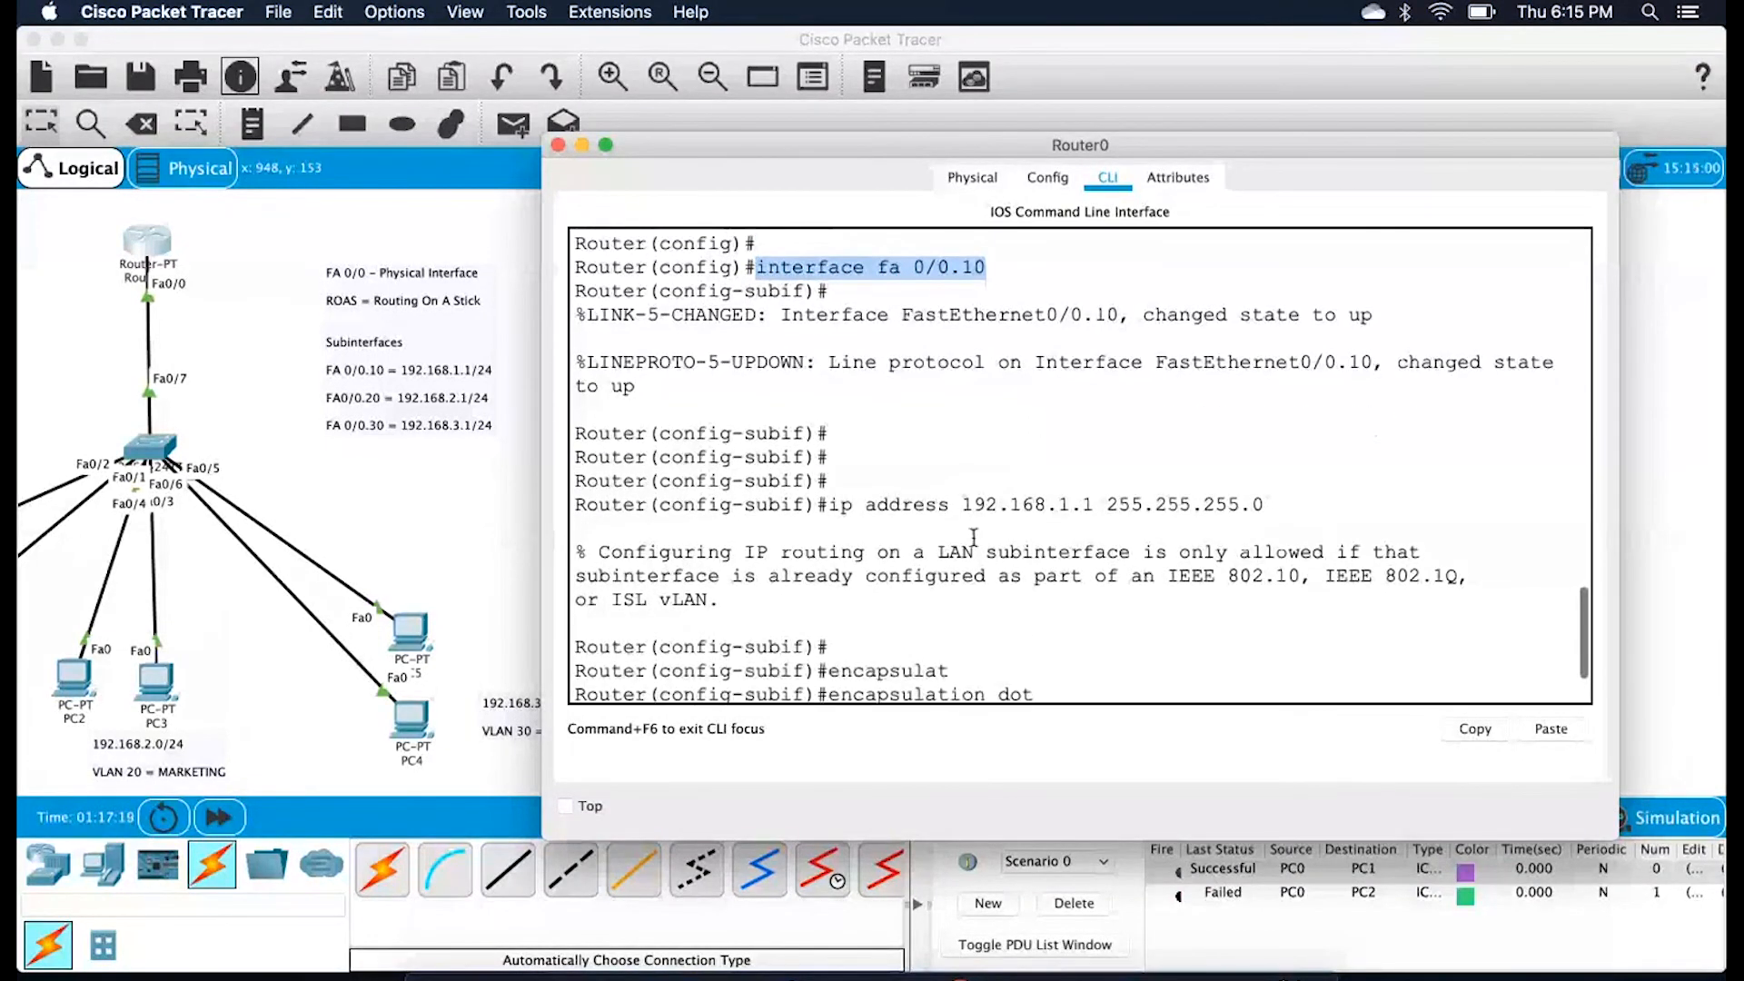
{"action": "scroll", "coordinate": [850, 652], "scroll_direction": "down", "scroll_amount": 4}
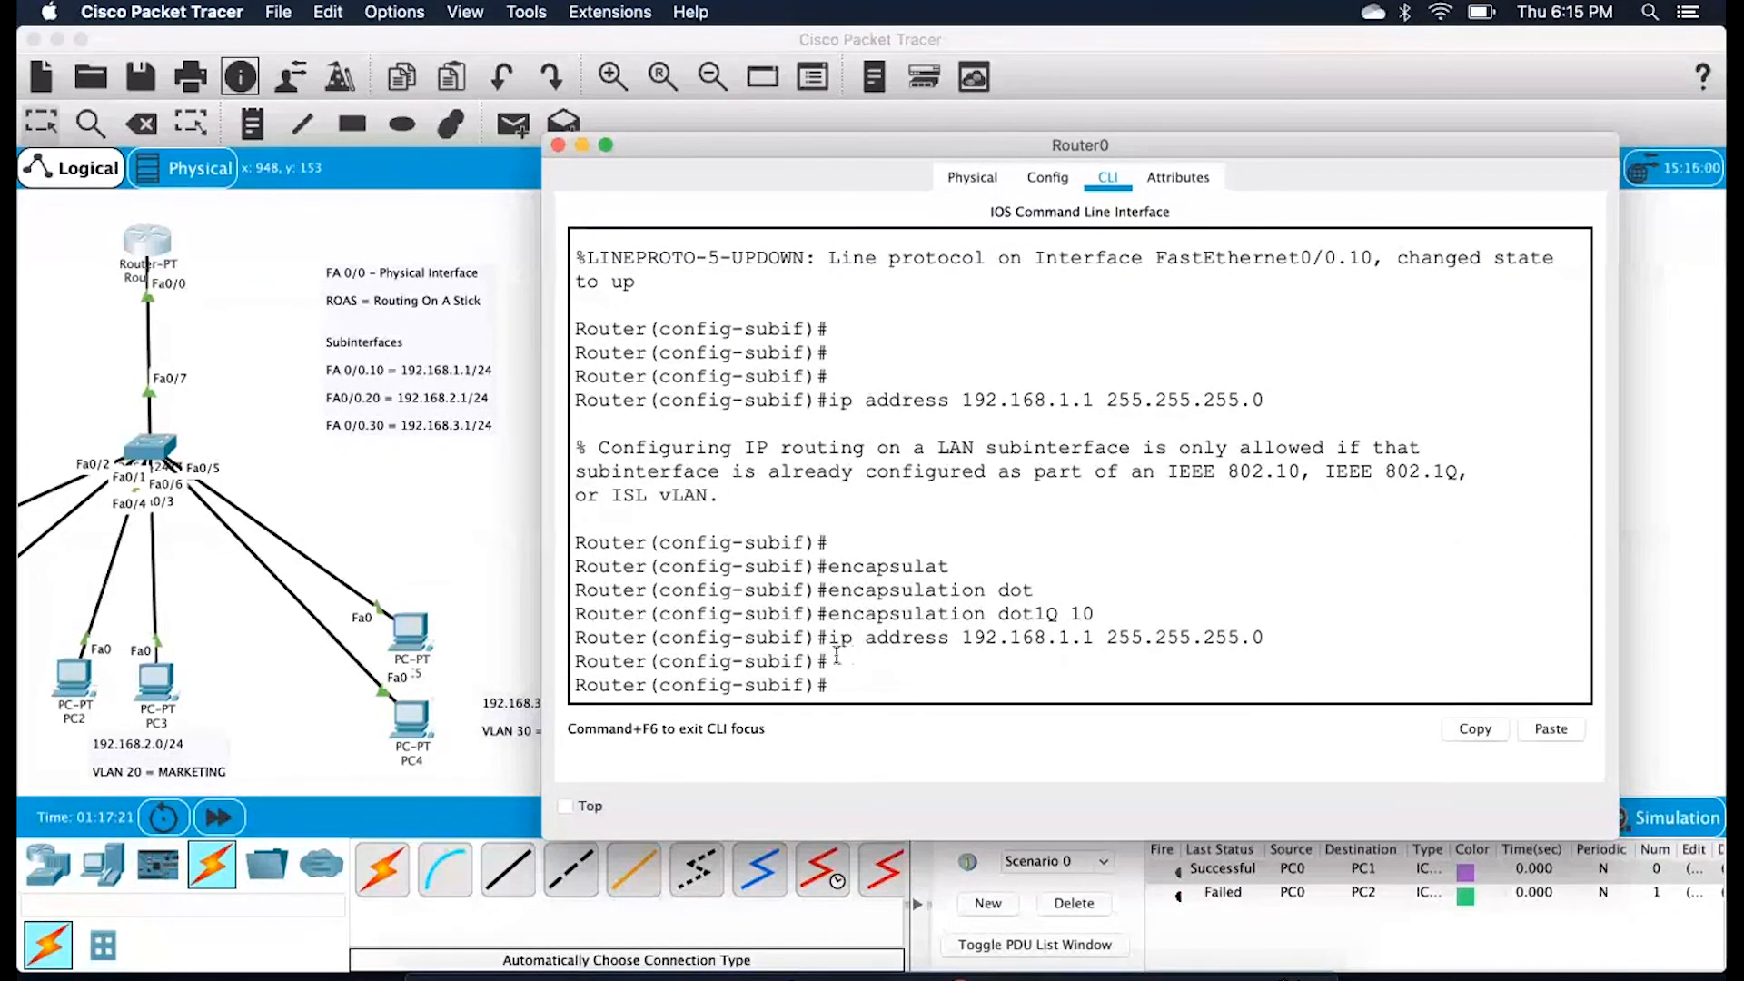
{"action": "left_click_drag", "start_coordinate": [829, 615], "coordinate": [1100, 623]}
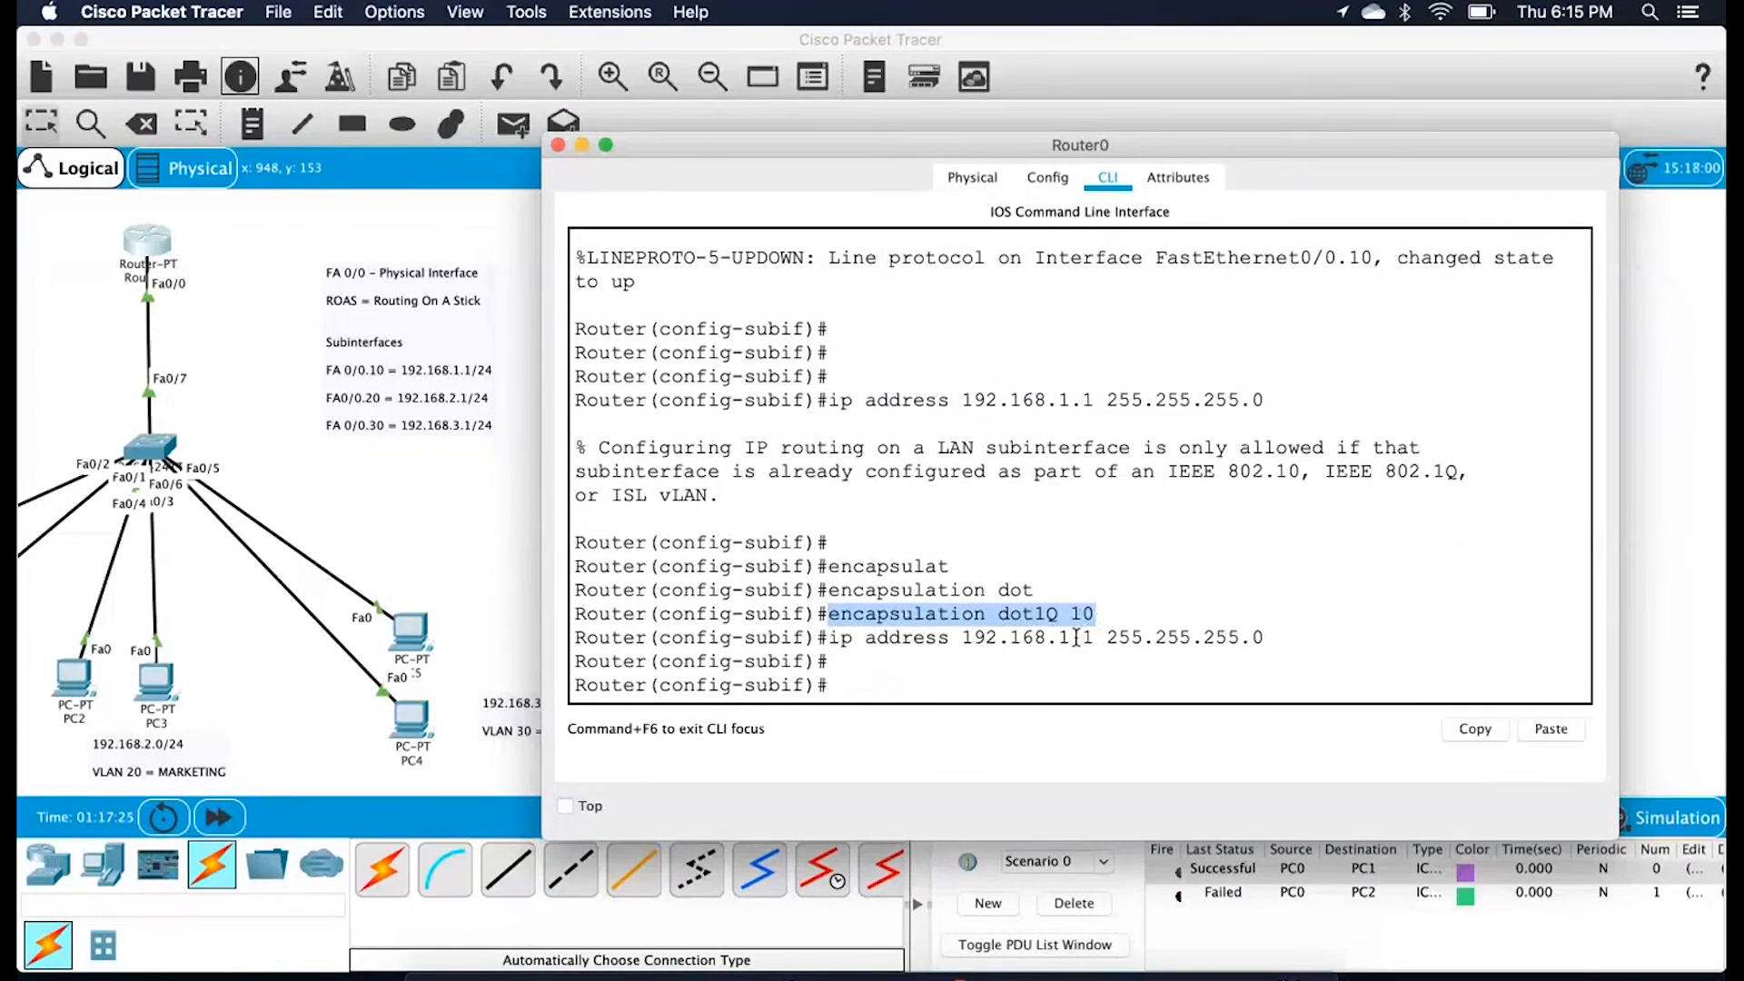
{"action": "left_click", "coordinate": [1076, 636]}
{"action": "left_click_drag", "start_coordinate": [828, 637], "coordinate": [1254, 641]}
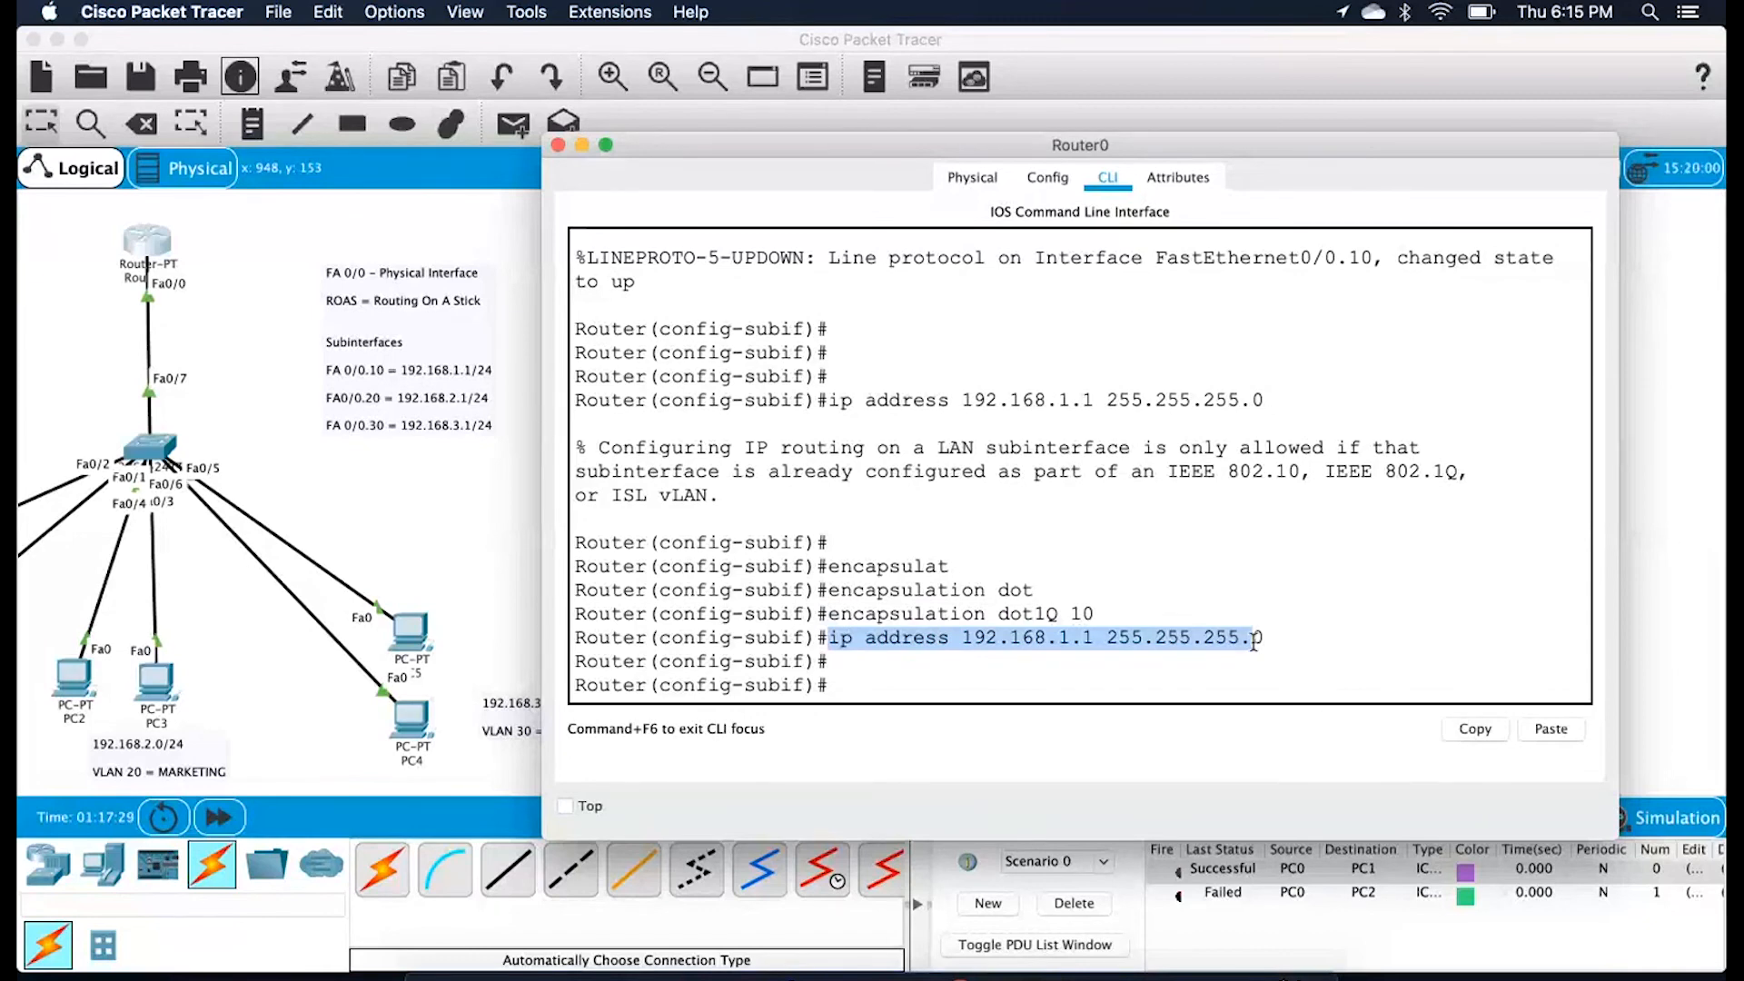
Check the IP address of fa 0/0.10 in Router0's port summary and reopen its command line
{"action": "left_click", "coordinate": [489, 431]}
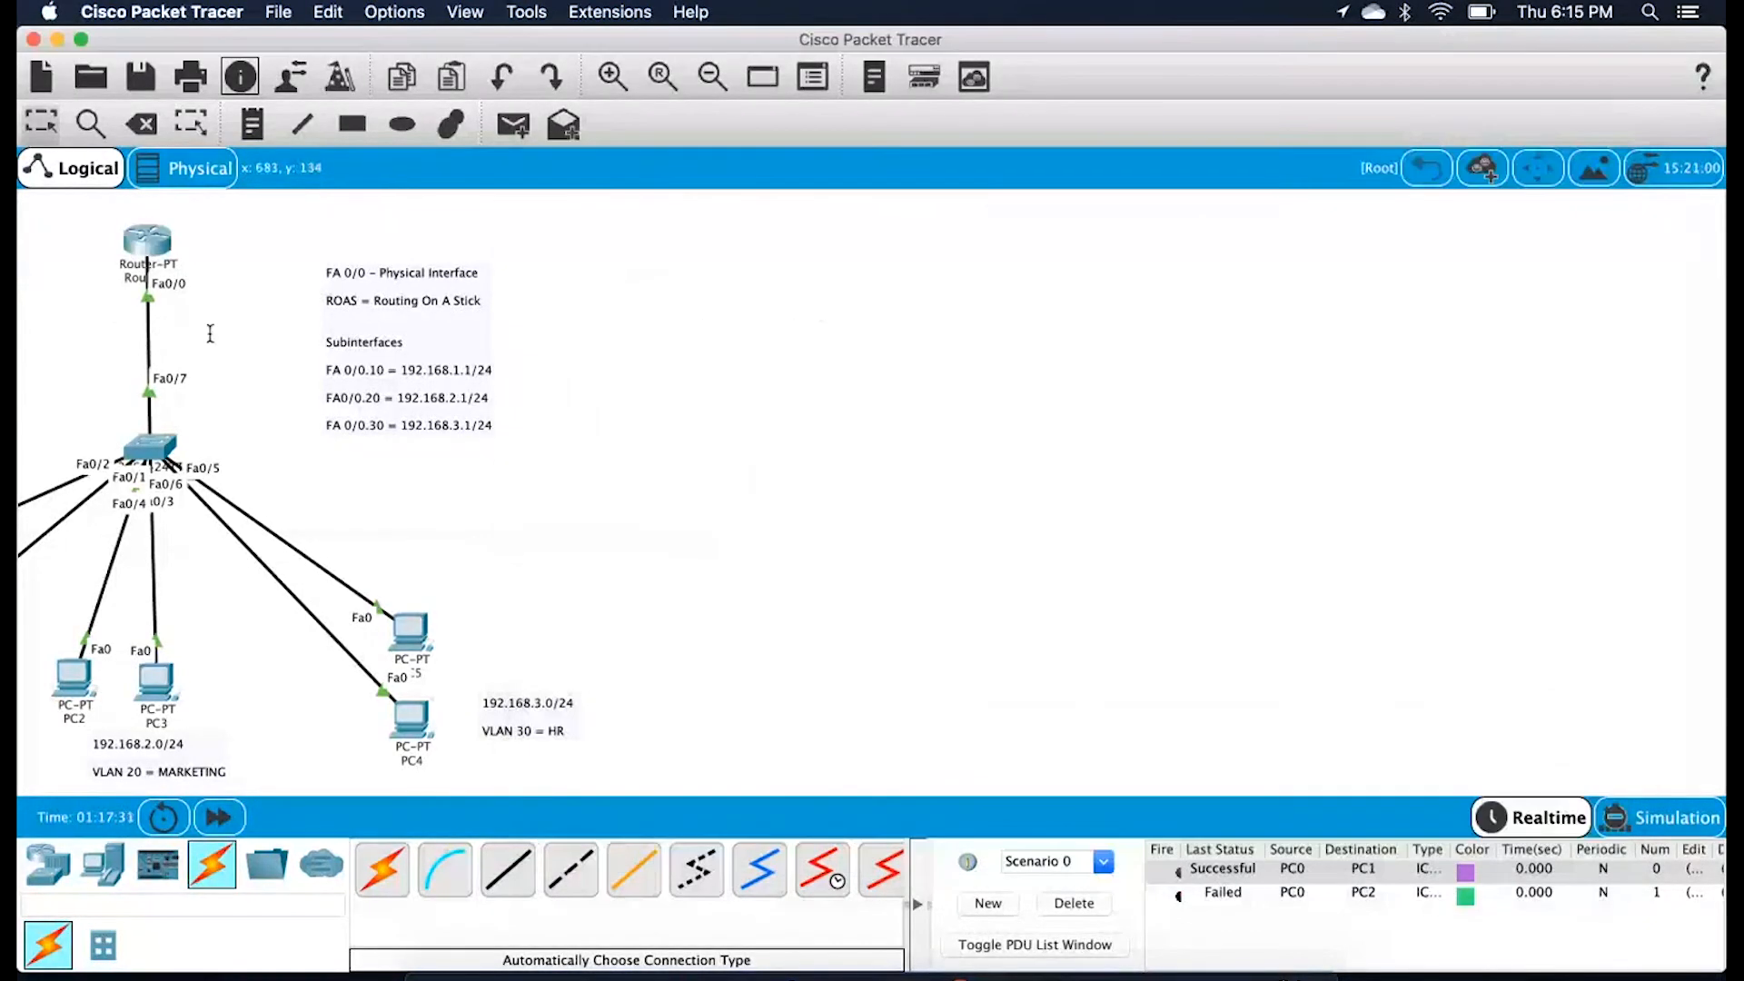
{"action": "mouse_move", "coordinate": [153, 239]}
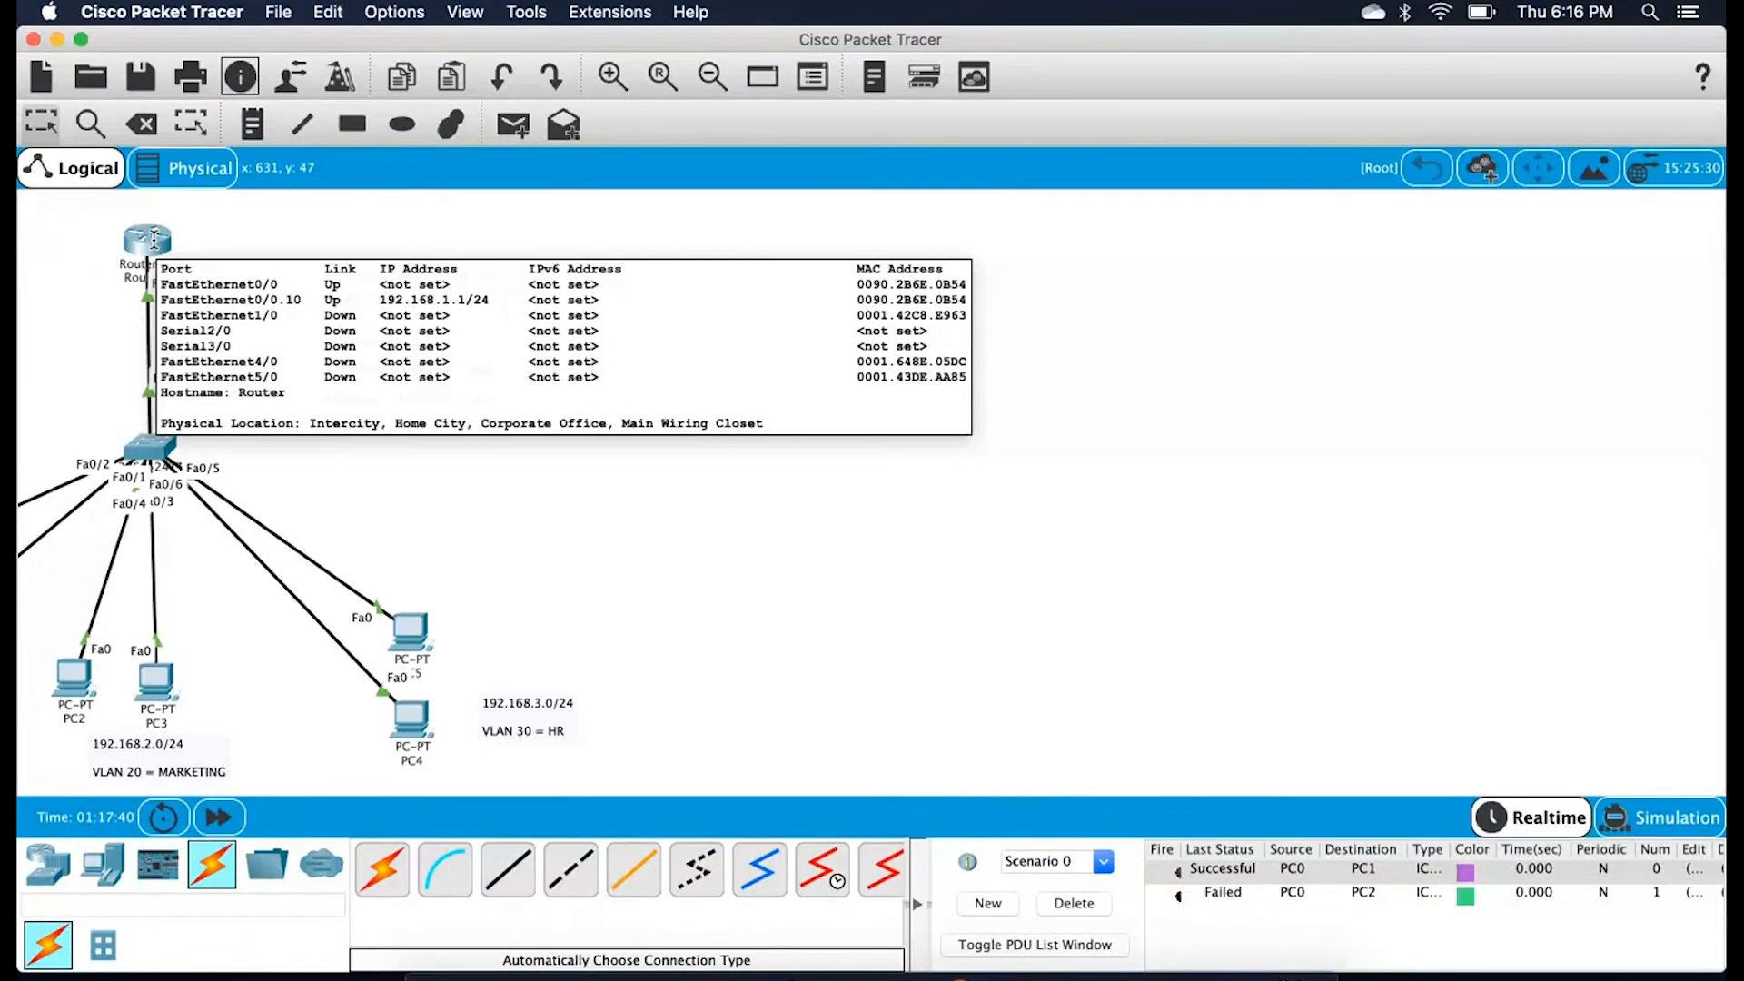
{"action": "left_click", "coordinate": [154, 241]}
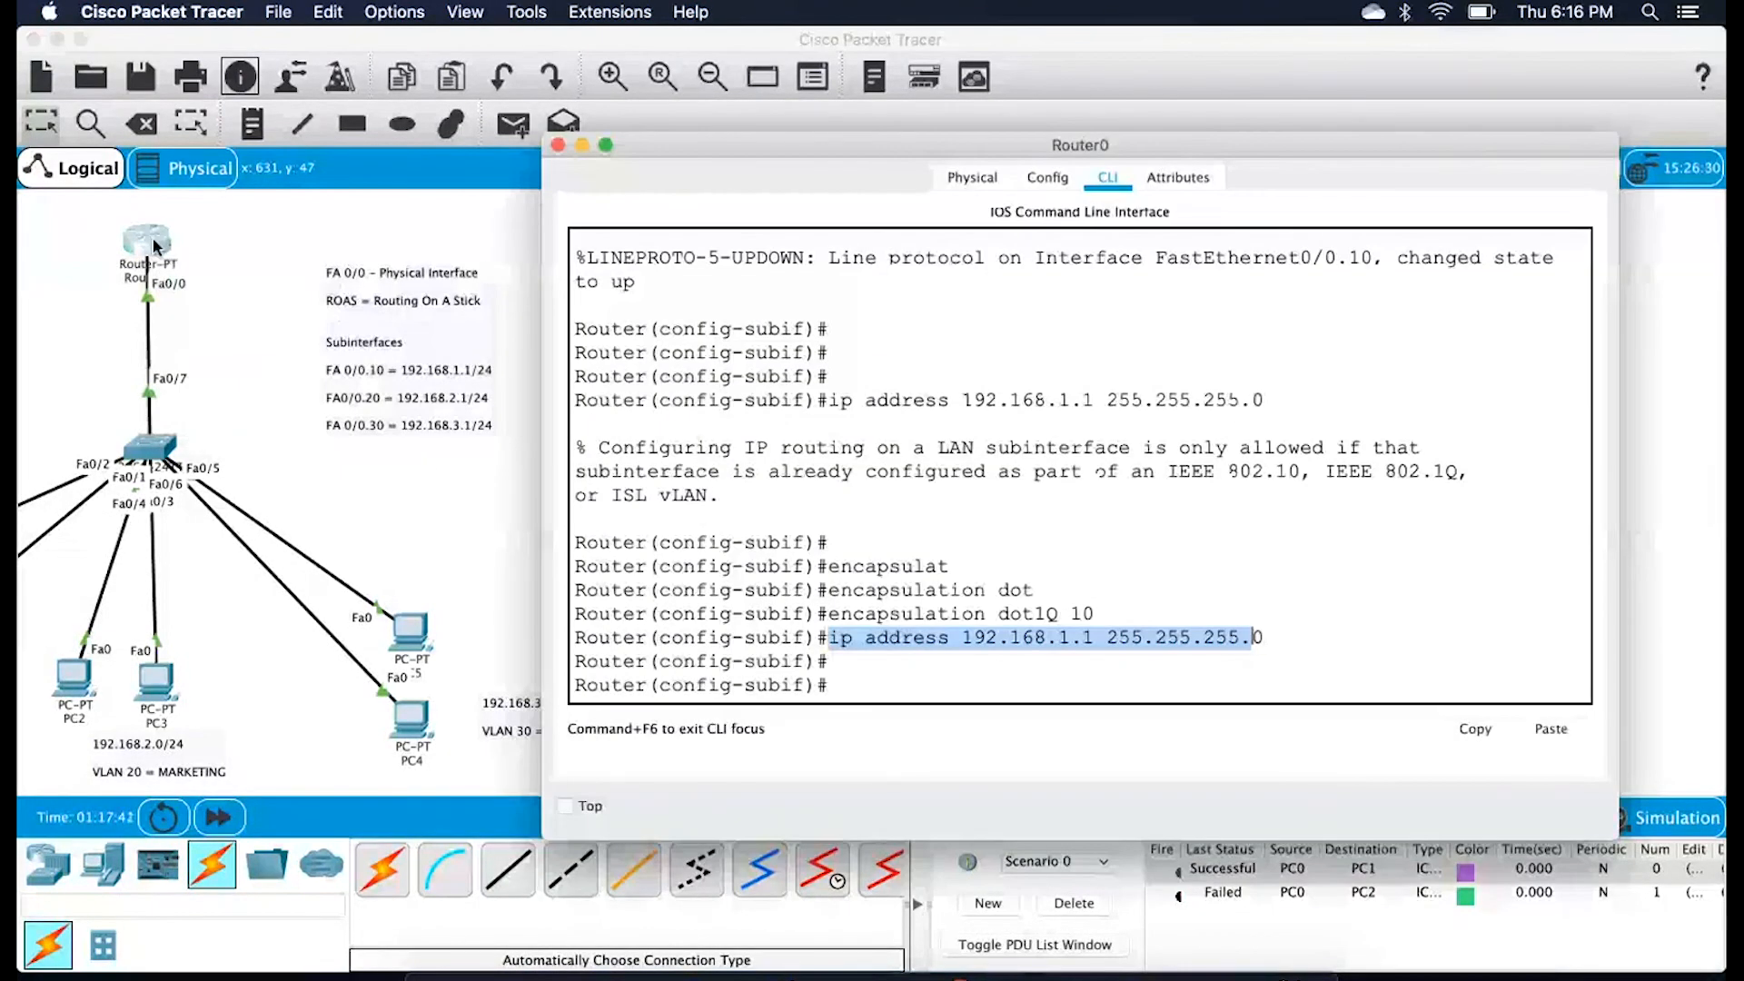
Create the second subinterface on the router with "interface fa 0/0.20"
{"action": "key", "text": "Return"}
{"action": "key", "text": "Return"}
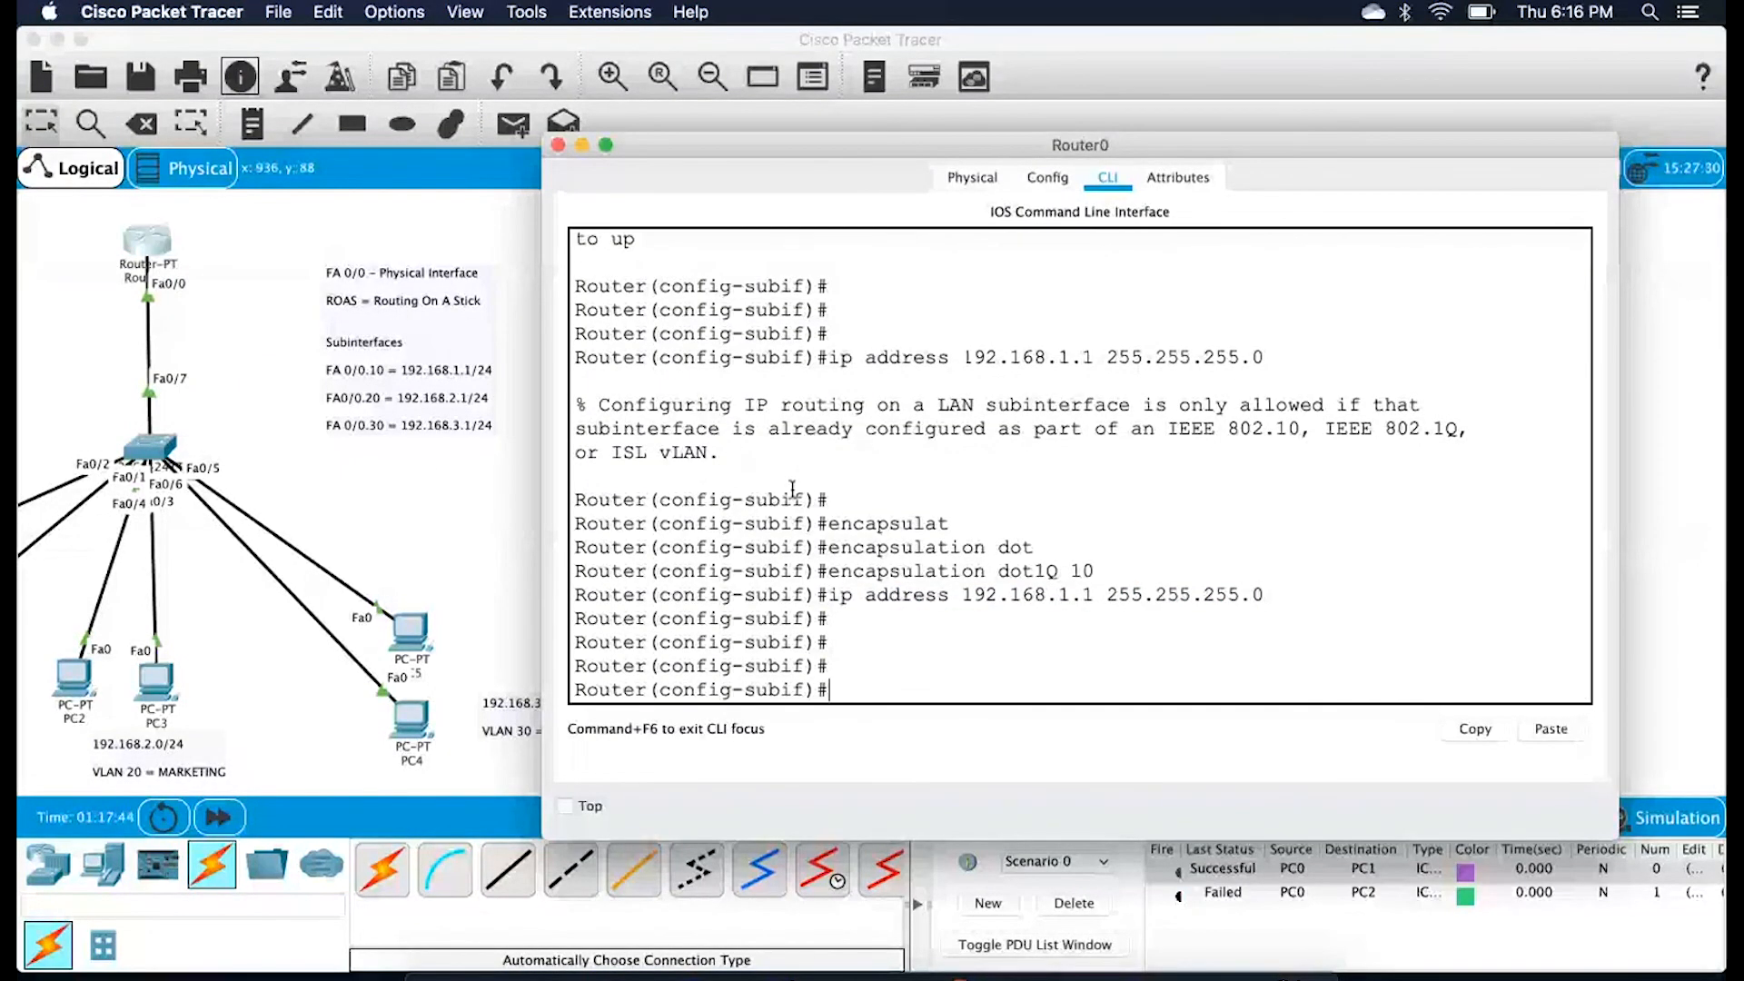
{"action": "type", "text": "interface fa 0/0.20"}
{"action": "key", "text": "Return"}
{"action": "key", "text": "Return"}
{"action": "key", "text": "Return"}
{"action": "type", "text": "dot"}
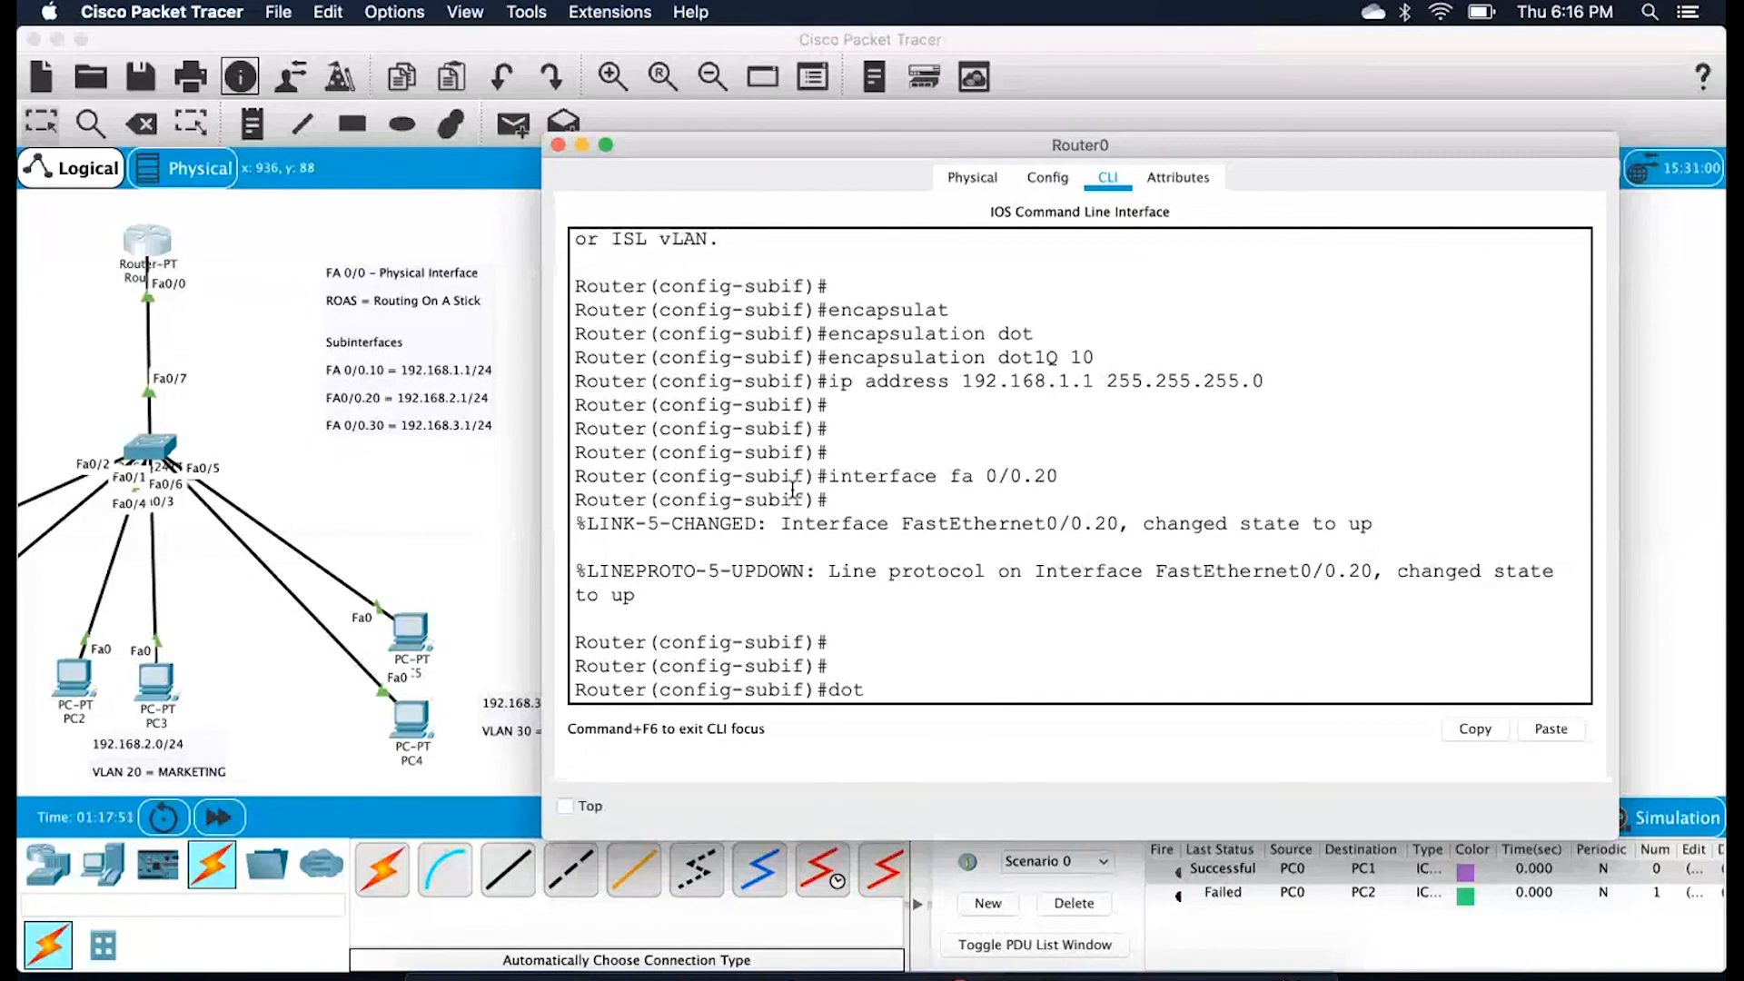
{"action": "key", "text": "Tab"}
{"action": "key", "text": "BackSpace"}
{"action": "key", "text": "BackSpace"}
{"action": "key", "text": "BackSpace"}
Set the encapsulation of subinterface fa 0/0.20 to dot1Q with VLAN ID 20
{"action": "type", "text": "encap"}
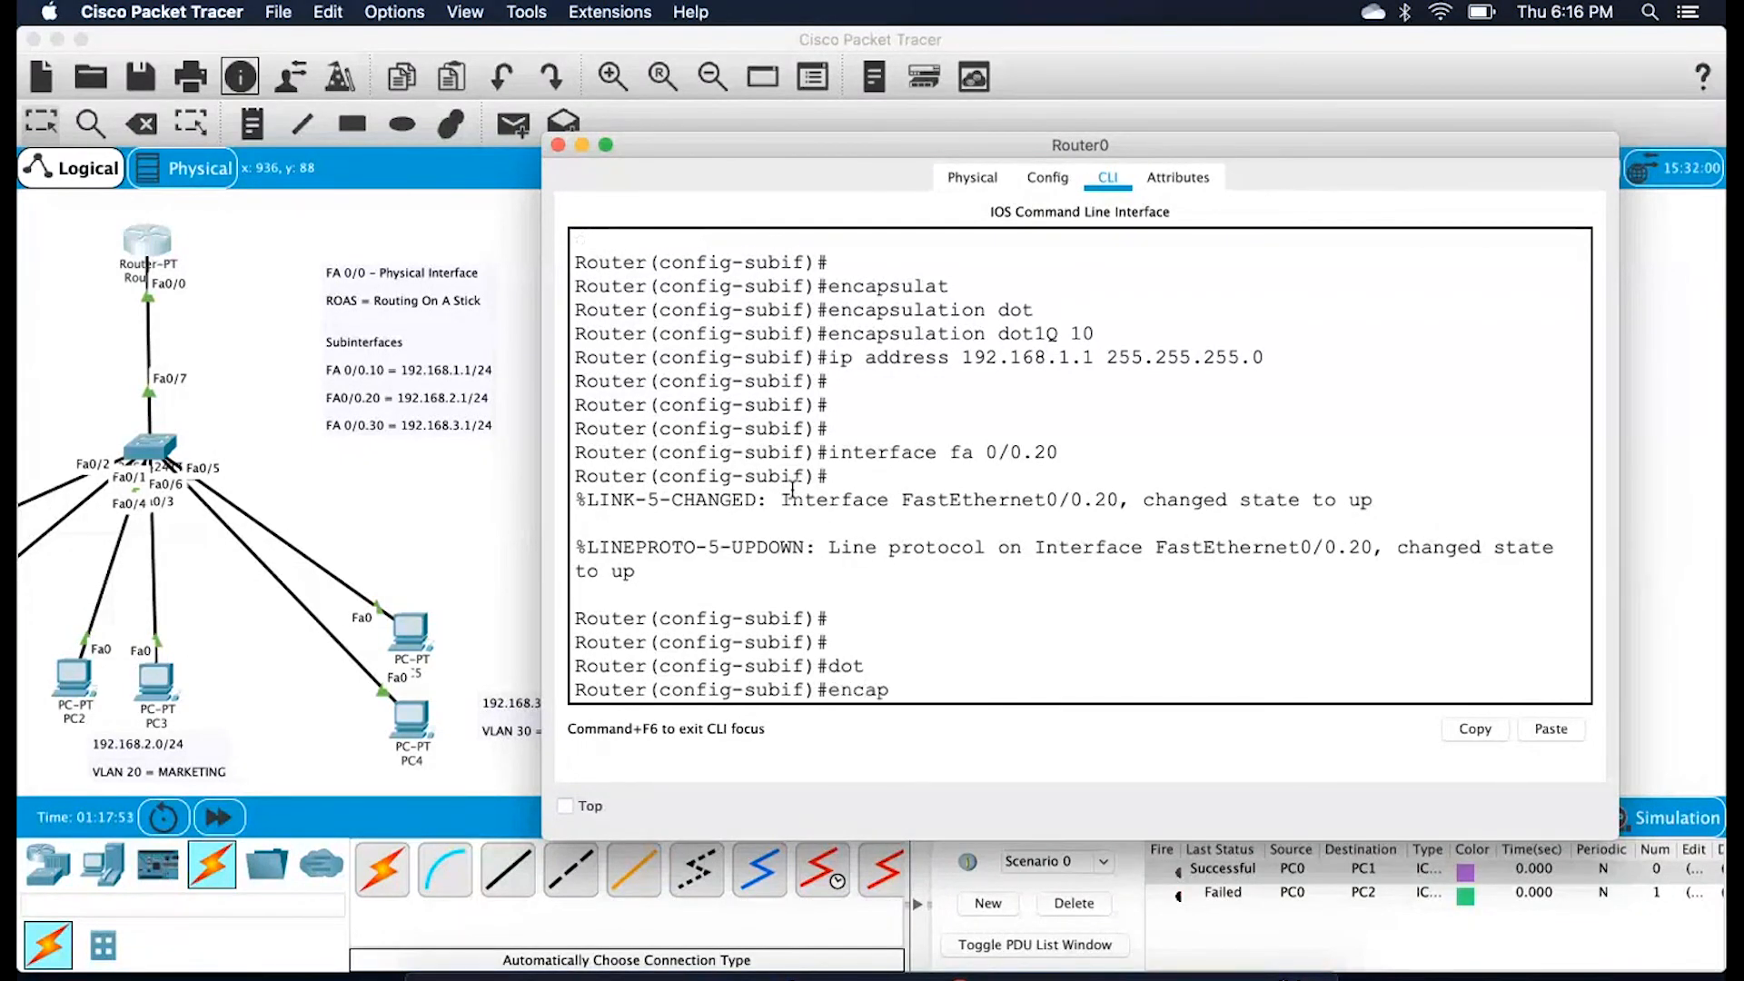
{"action": "key", "text": "Tab"}
{"action": "type", "text": "do"}
{"action": "key", "text": "Tab"}
{"action": "type", "text": "20"}
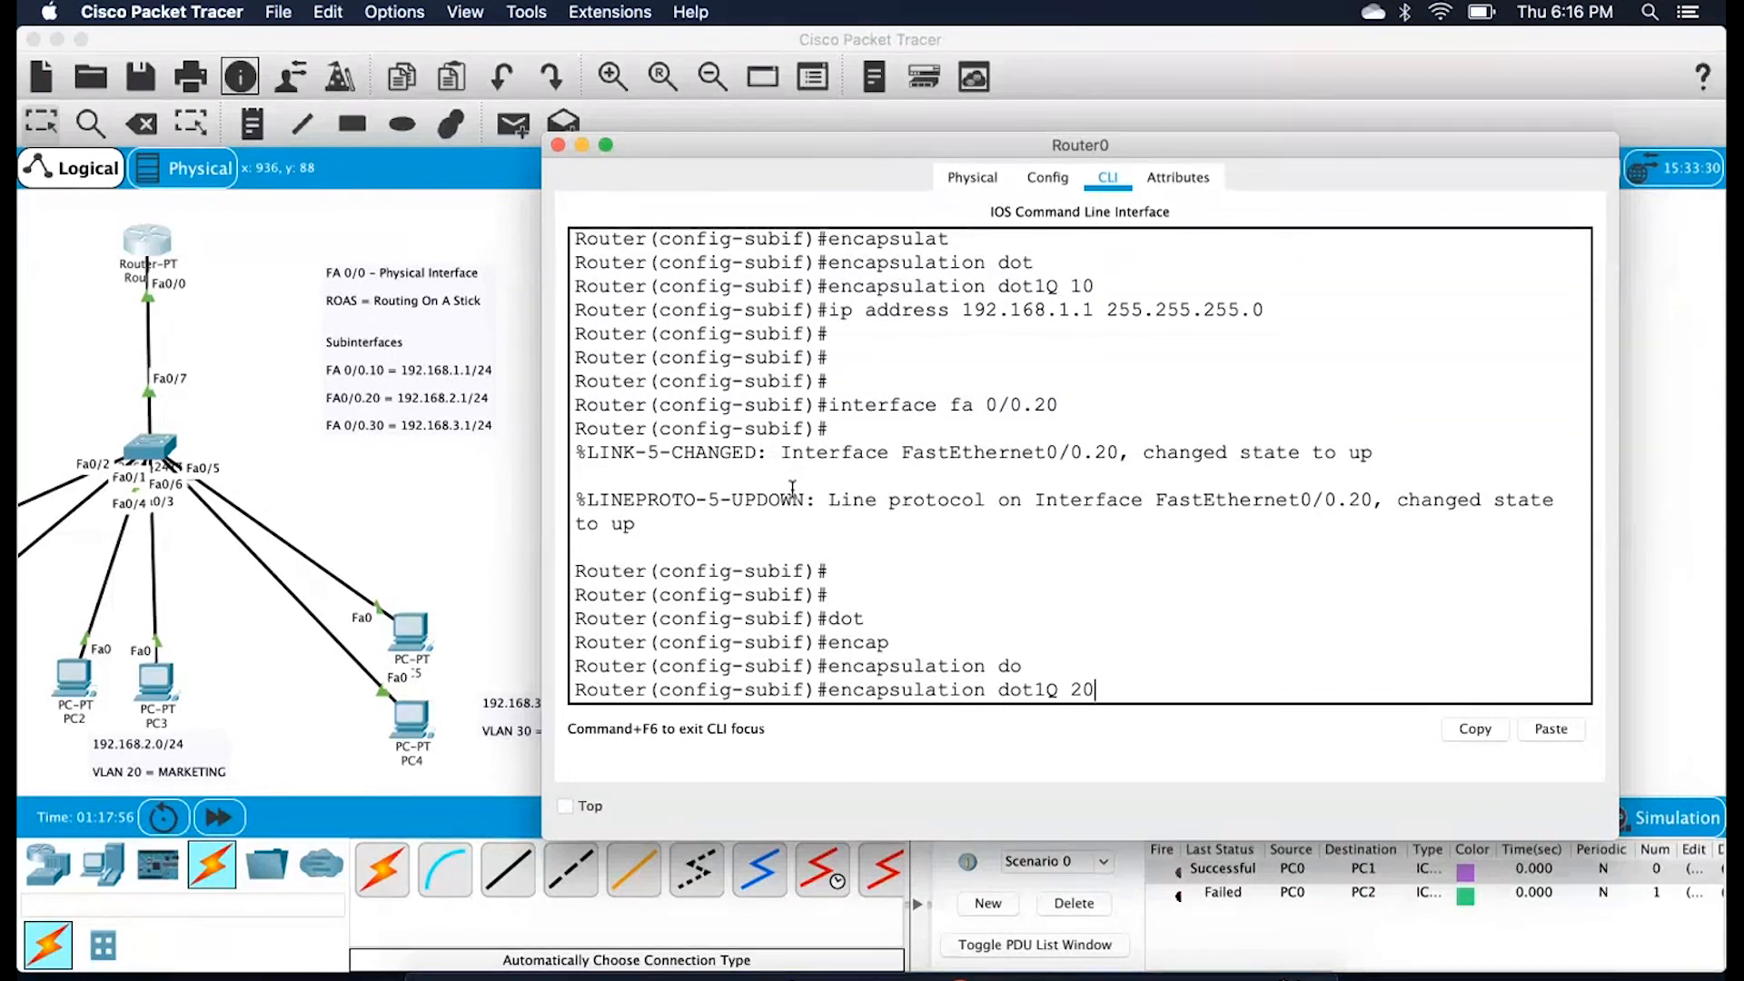
{"action": "key", "text": "Return"}
{"action": "key", "text": "Return"}
Assign 192.168.2.1 with mask 255.255.255.0 to subinterface fa 0/0.20
{"action": "type", "text": "ip address 192"}
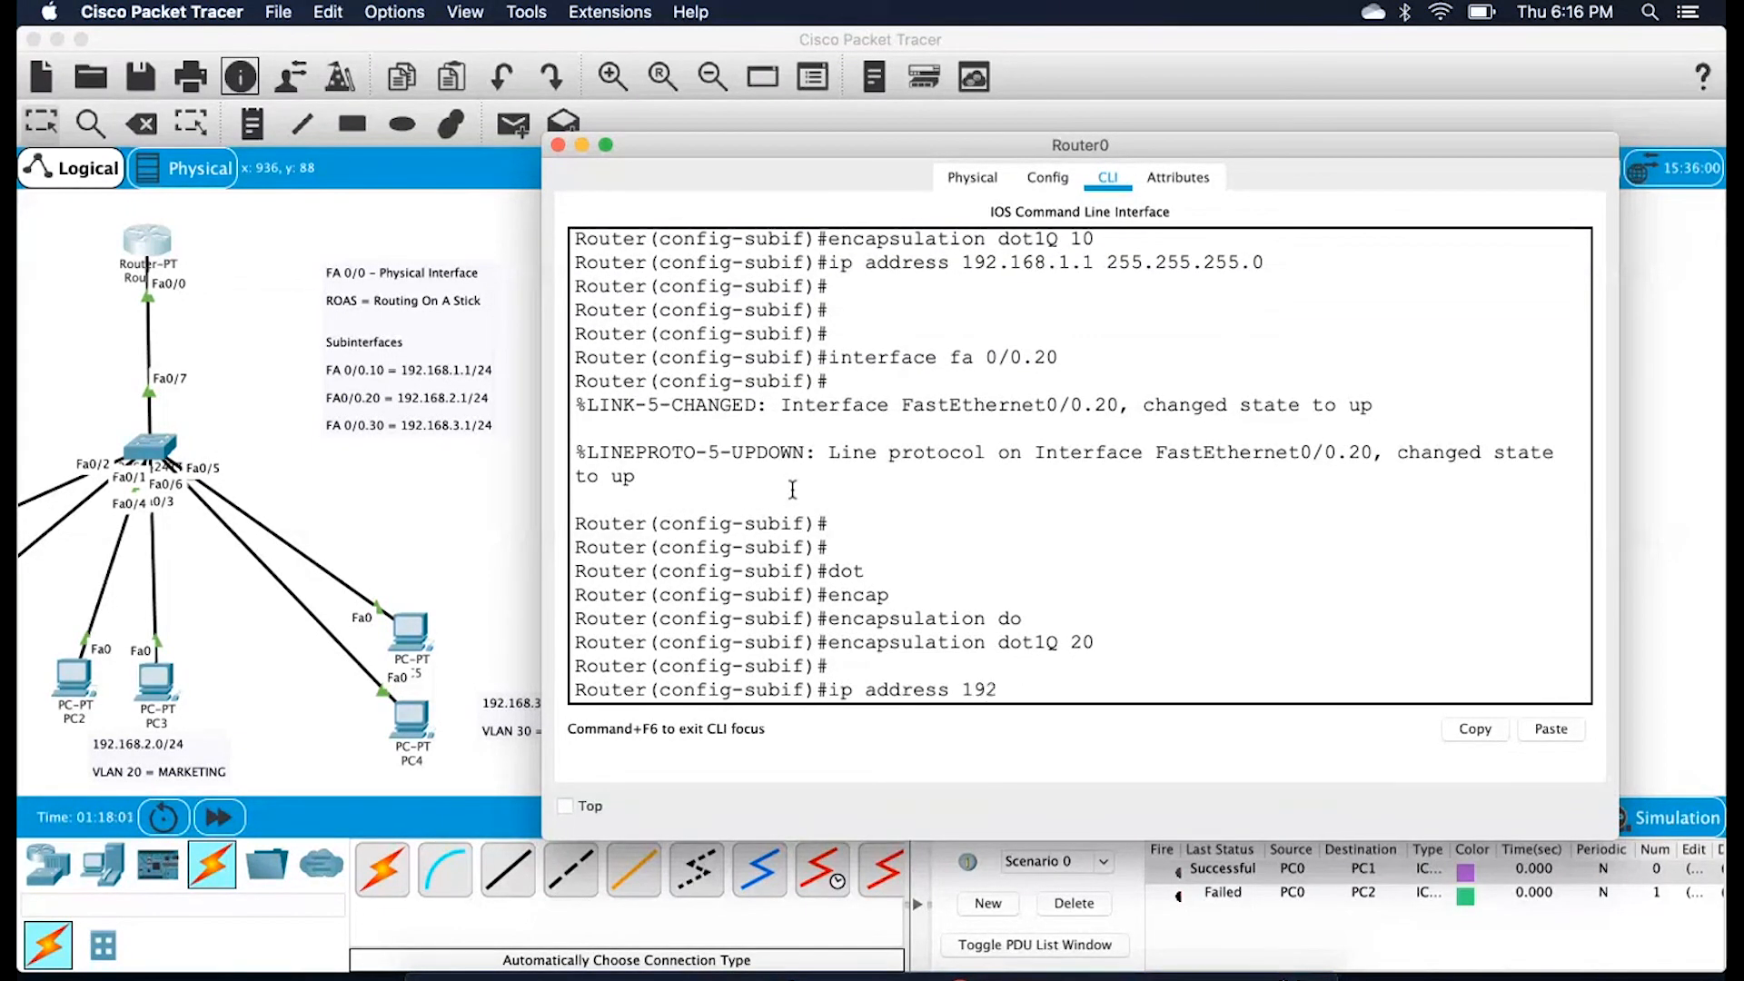
{"action": "type", "text": ".168.2.1 255.255.255.0"}
{"action": "key", "text": "Return"}
{"action": "key", "text": "Return"}
{"action": "key", "text": "Return"}
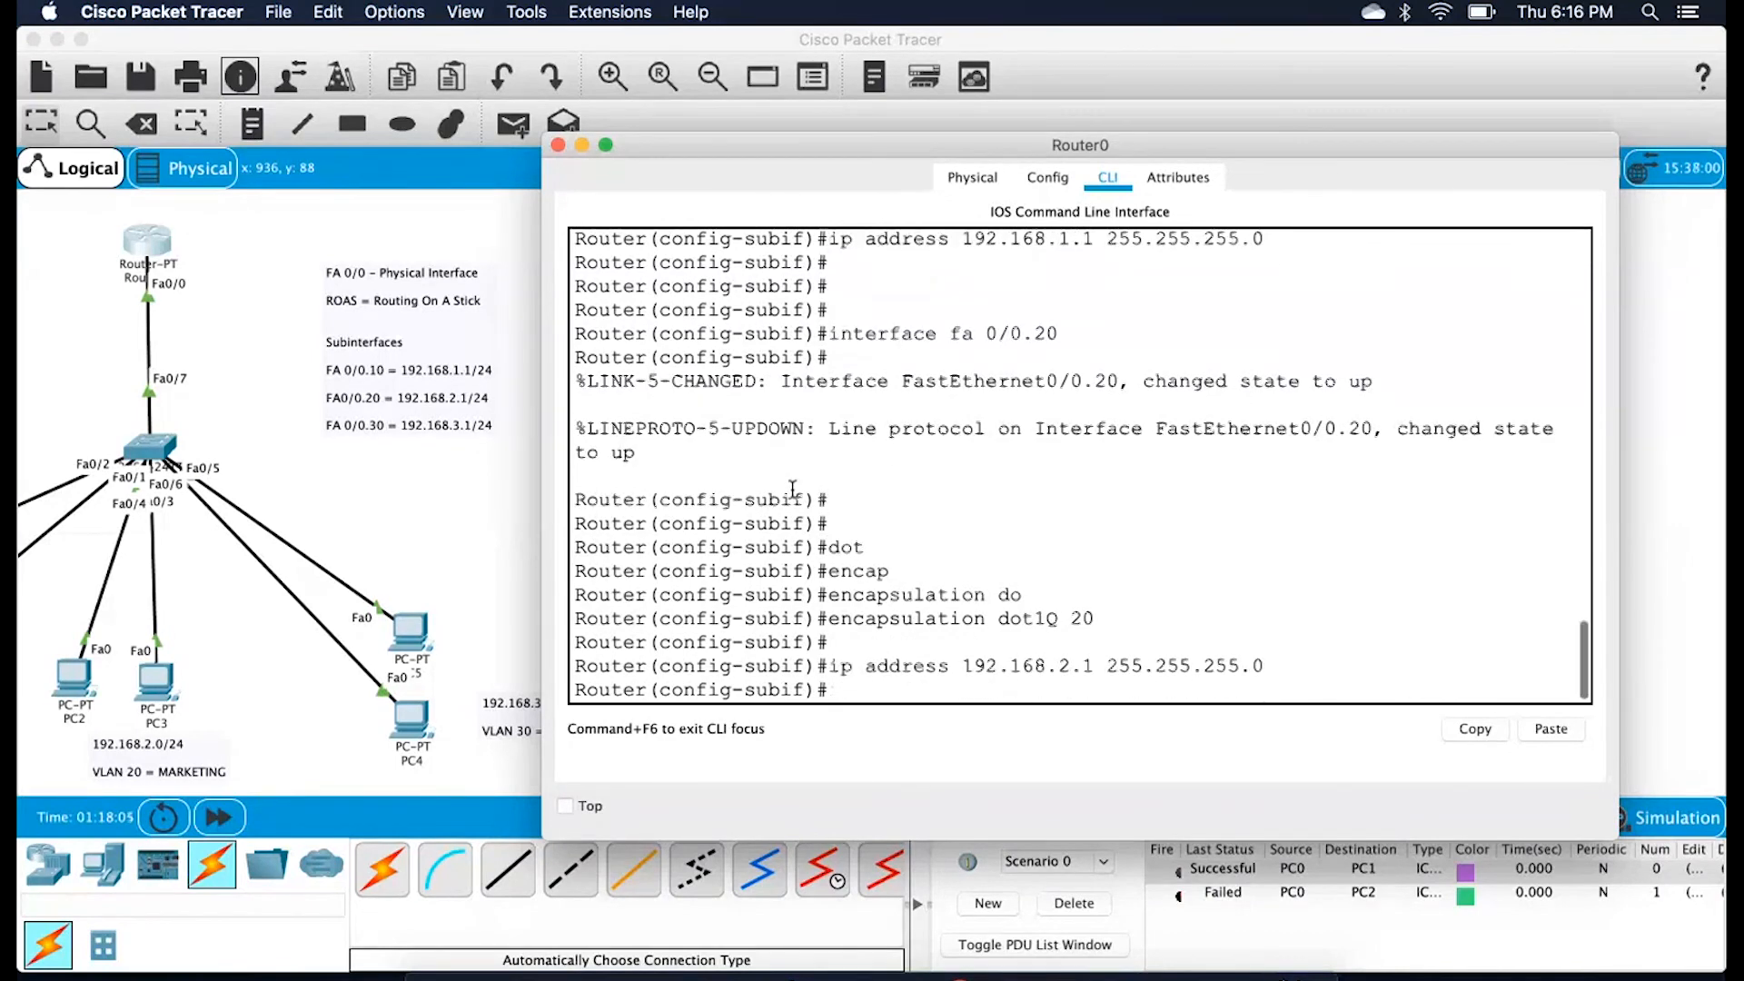
Exit subinterface fa 0/0.20 and create the third subinterface with "interface fa 0/0.30"
{"action": "type", "text": "exit"}
{"action": "key", "text": "Return"}
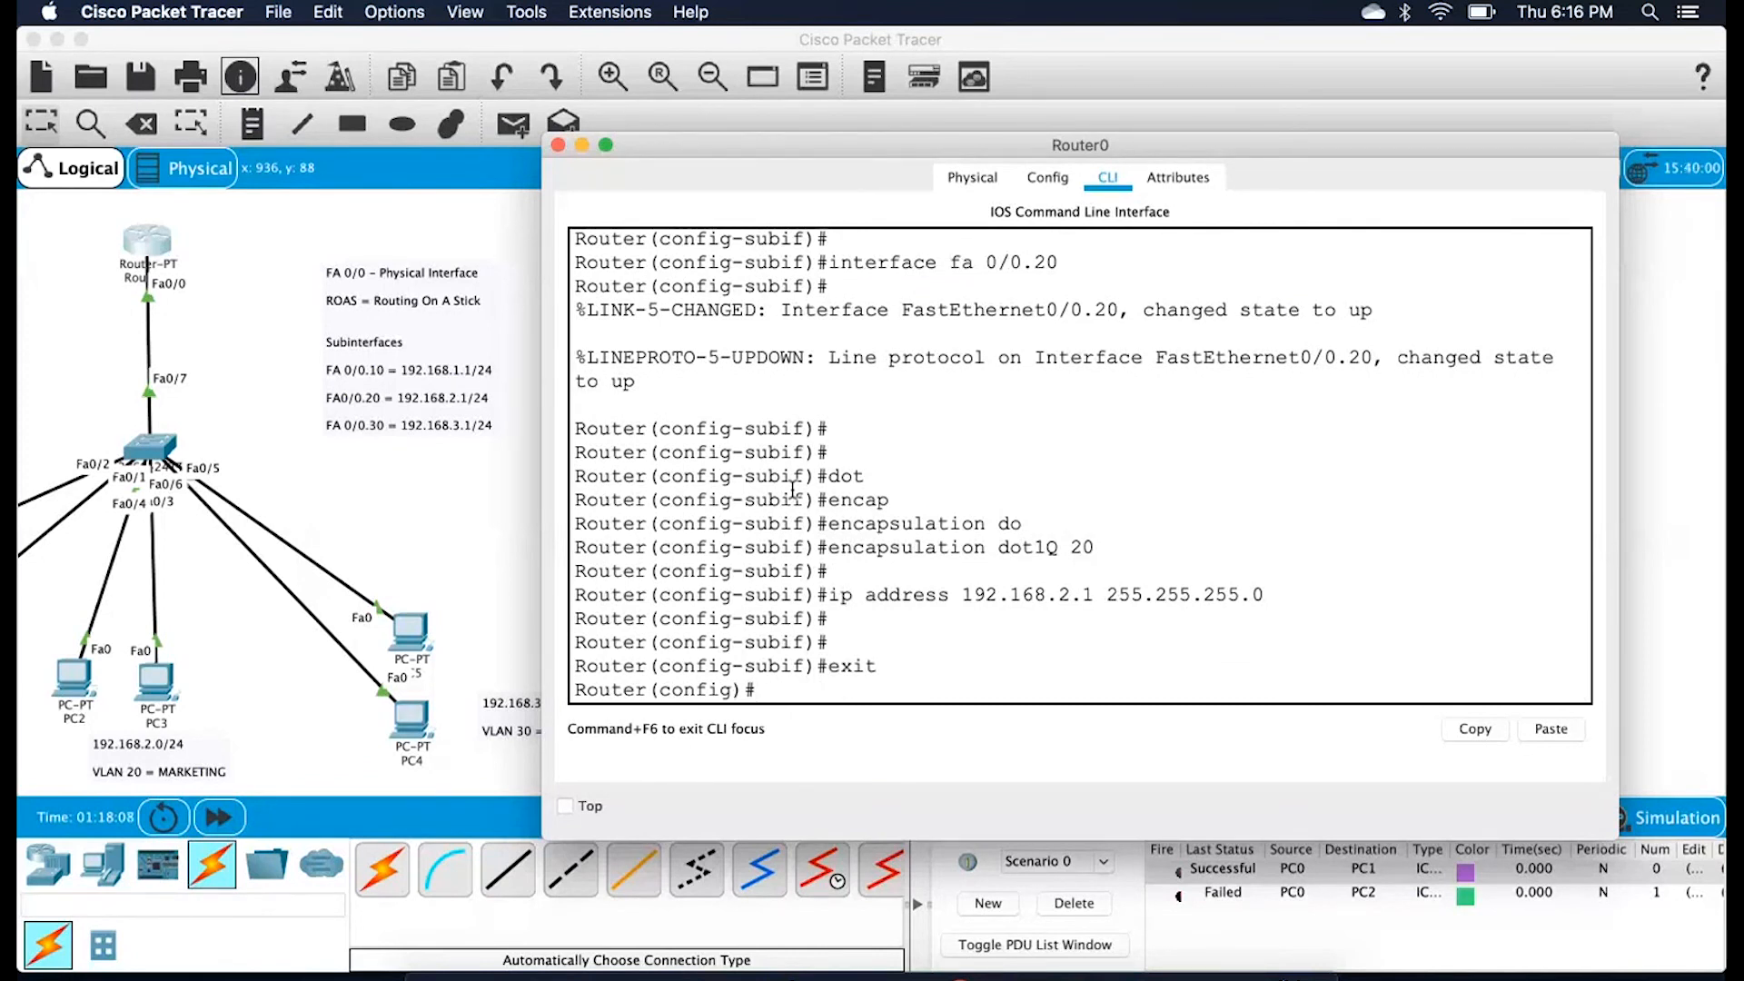
{"action": "type", "text": "interface fa 0/0.30"}
{"action": "key", "text": "Return"}
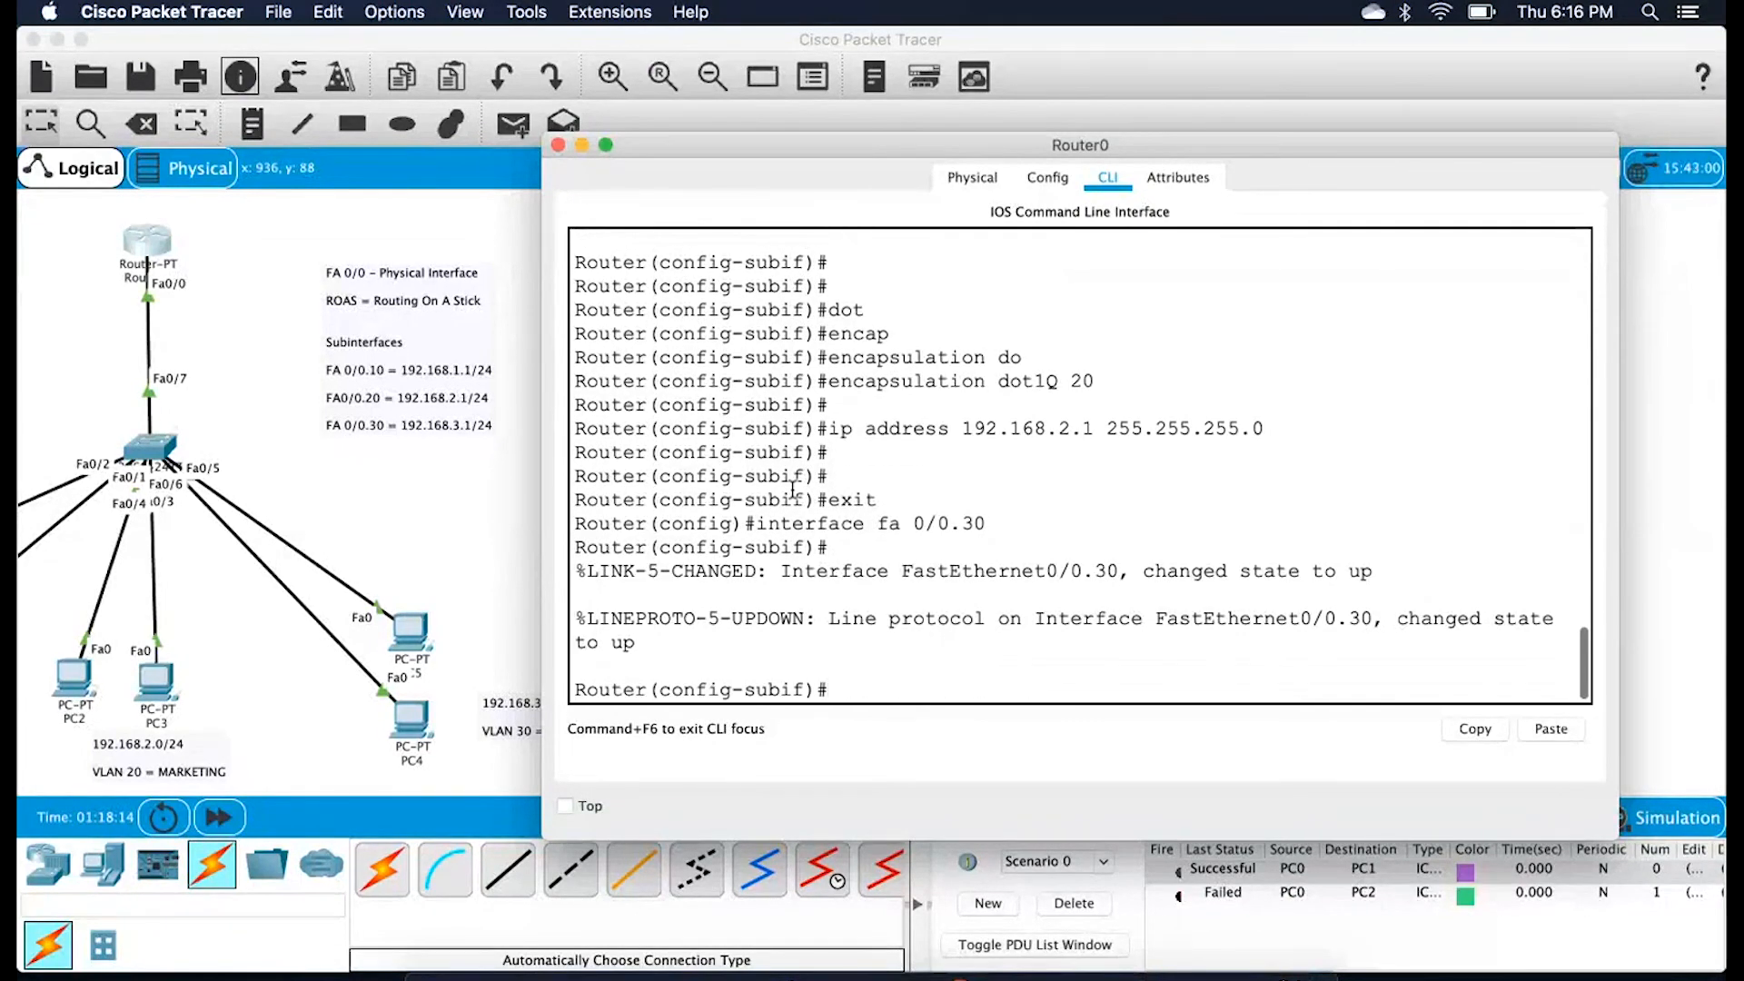
Set the encapsulation of subinterface fa 0/0.30 to dot1q with VLAN ID 30
{"action": "type", "text": "encapsula"}
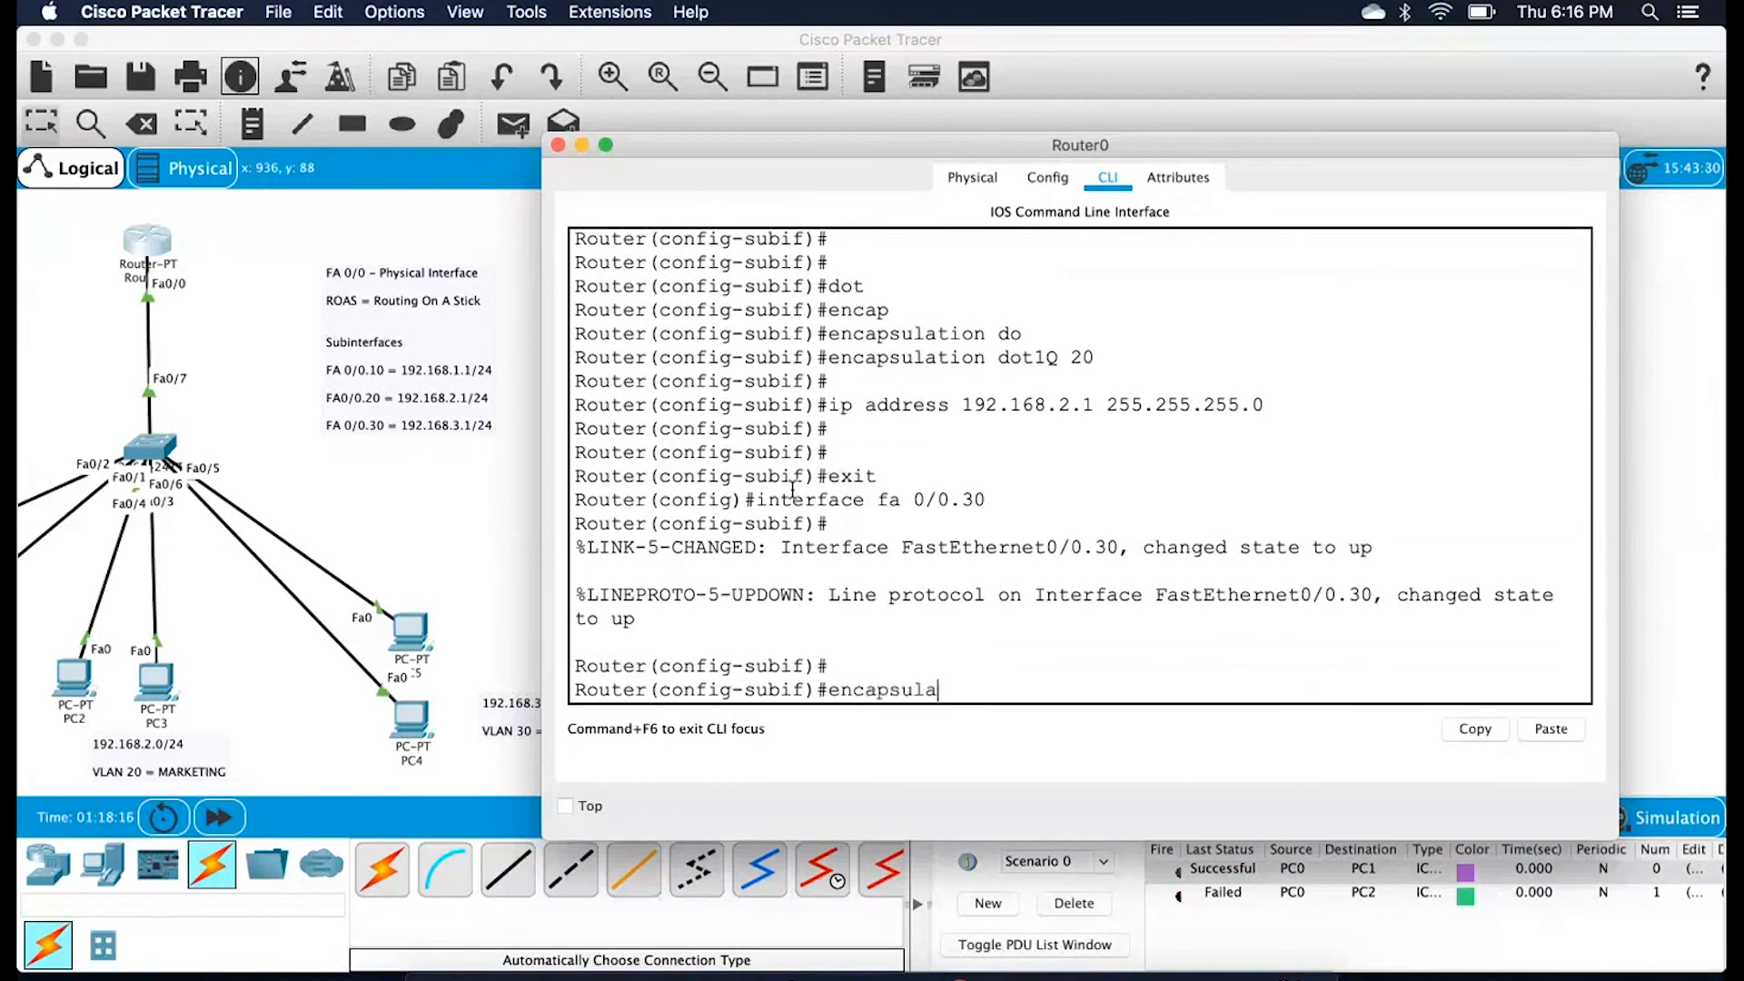
{"action": "type", "text": "tion dot1q 30"}
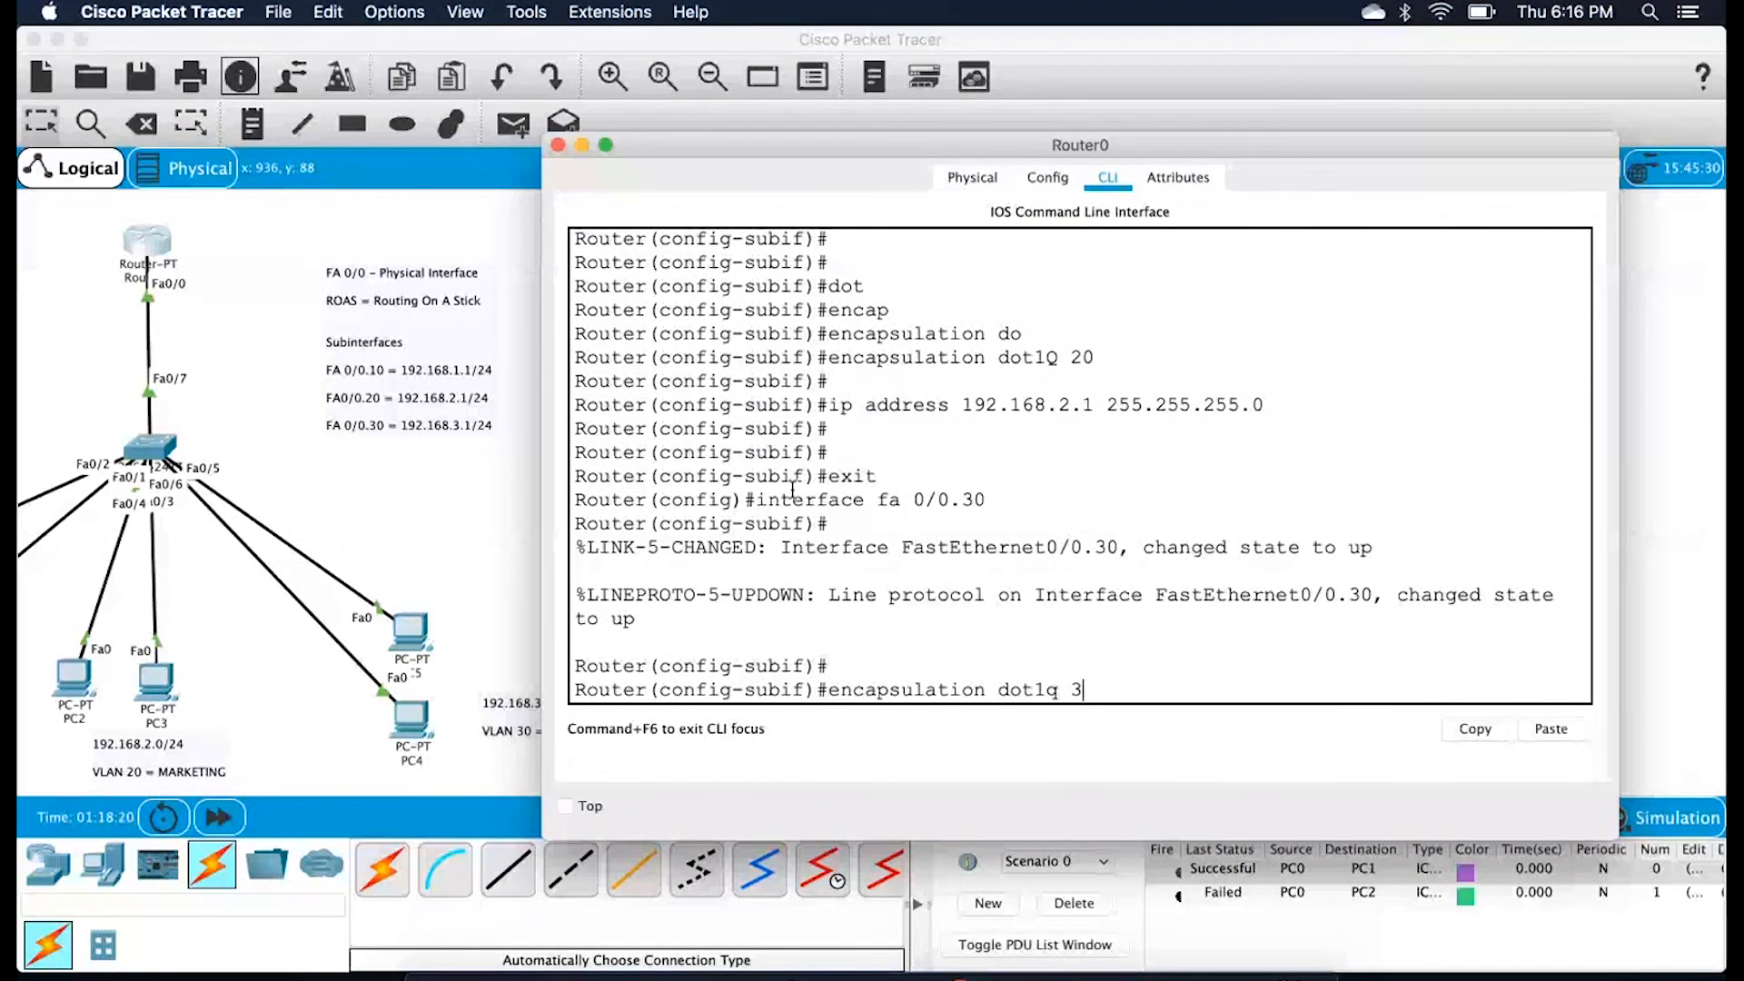
{"action": "key", "text": "Return"}
{"action": "key", "text": "Return"}
Assign 192.168.3.1 with mask 255.255.255.0 to subinterface fa 0/0.30
{"action": "type", "text": "ip a"}
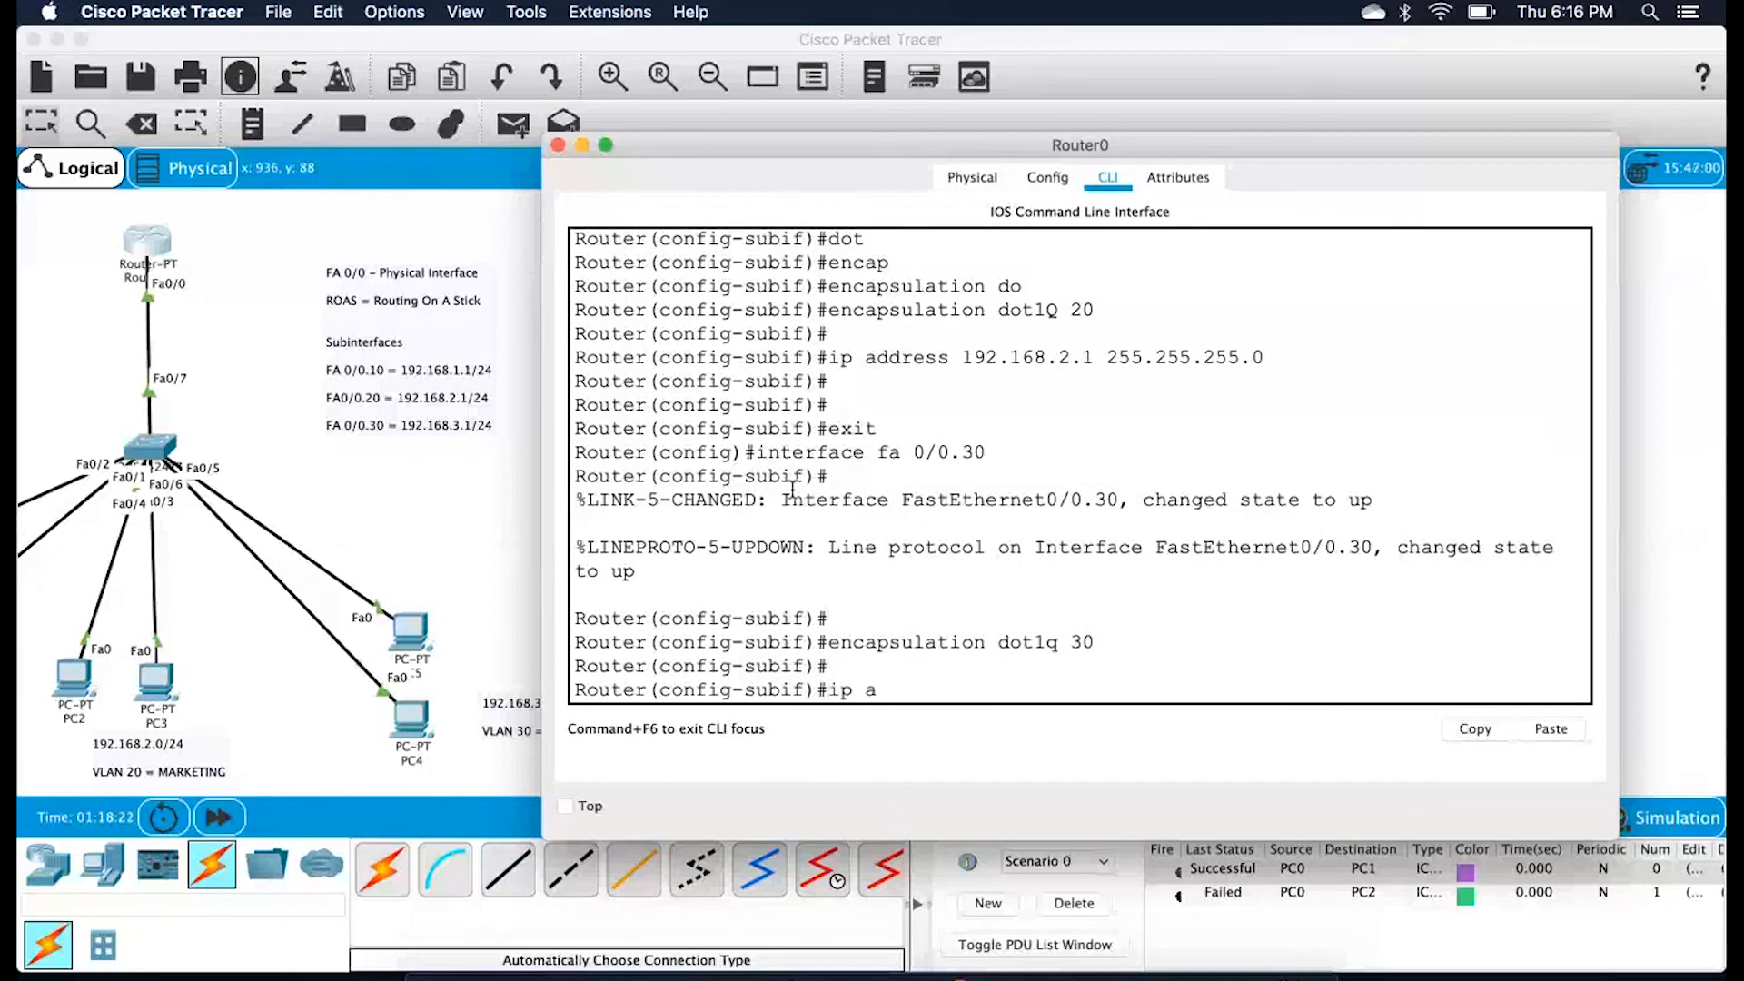
{"action": "type", "text": "ddress 192"}
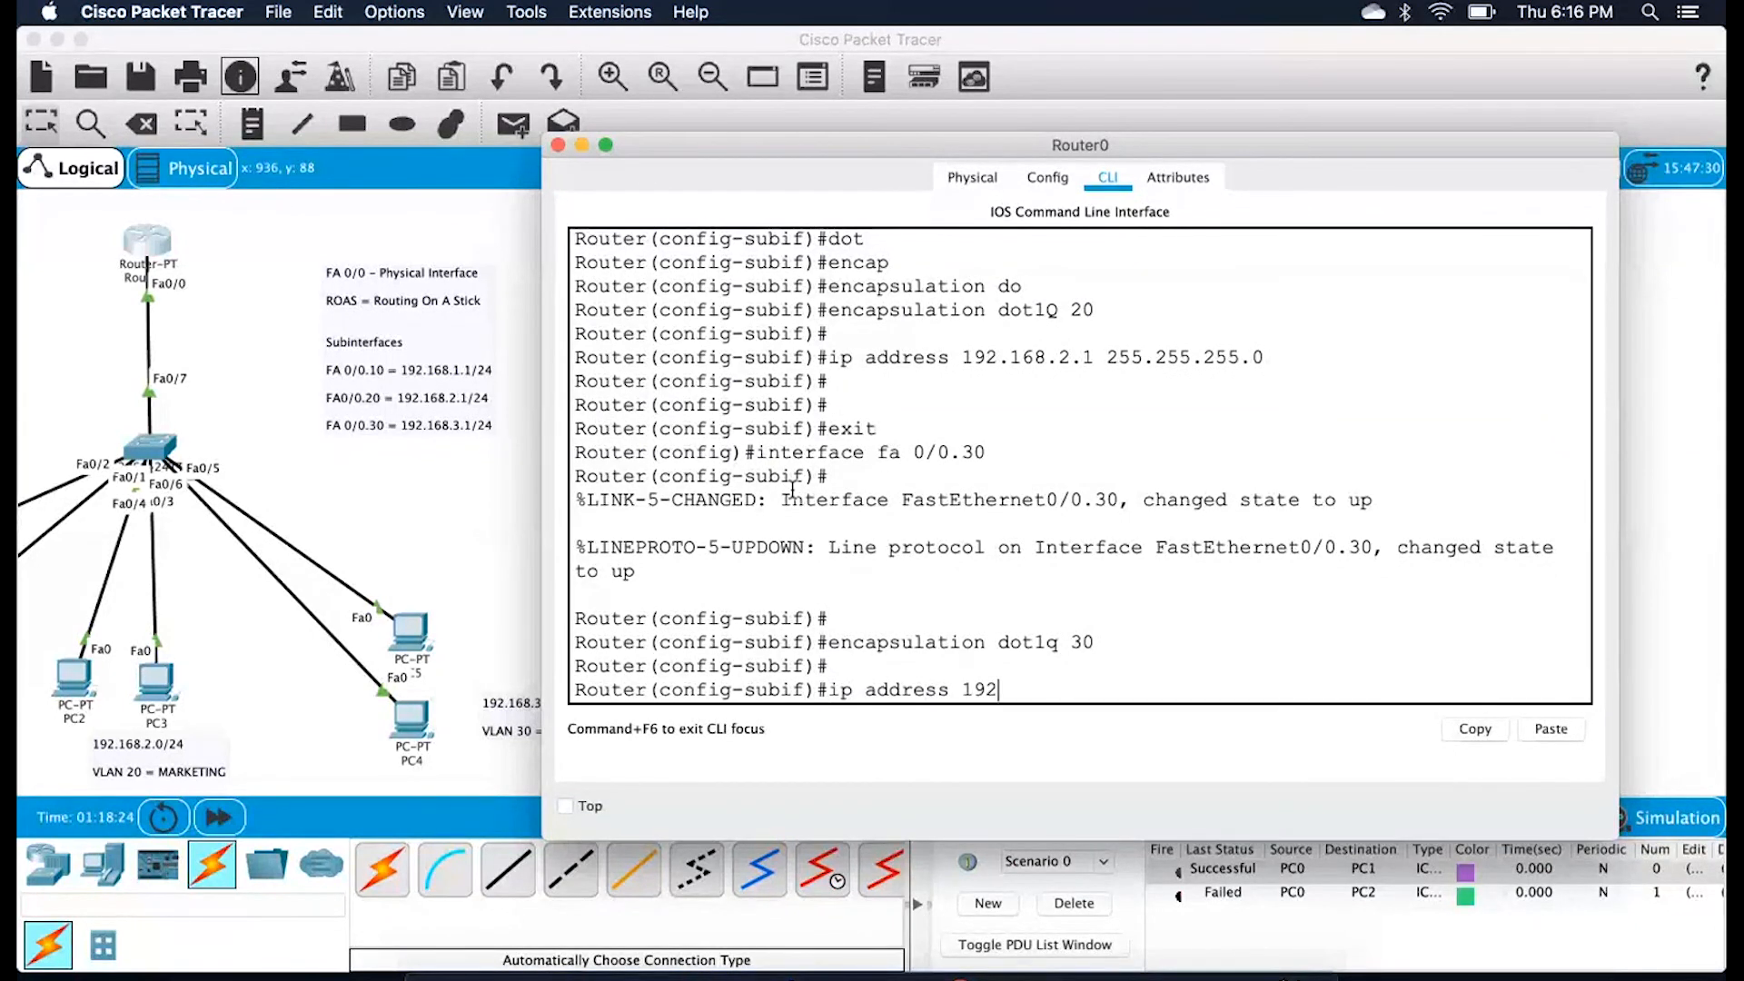
{"action": "type", "text": ".168.3.1 255."}
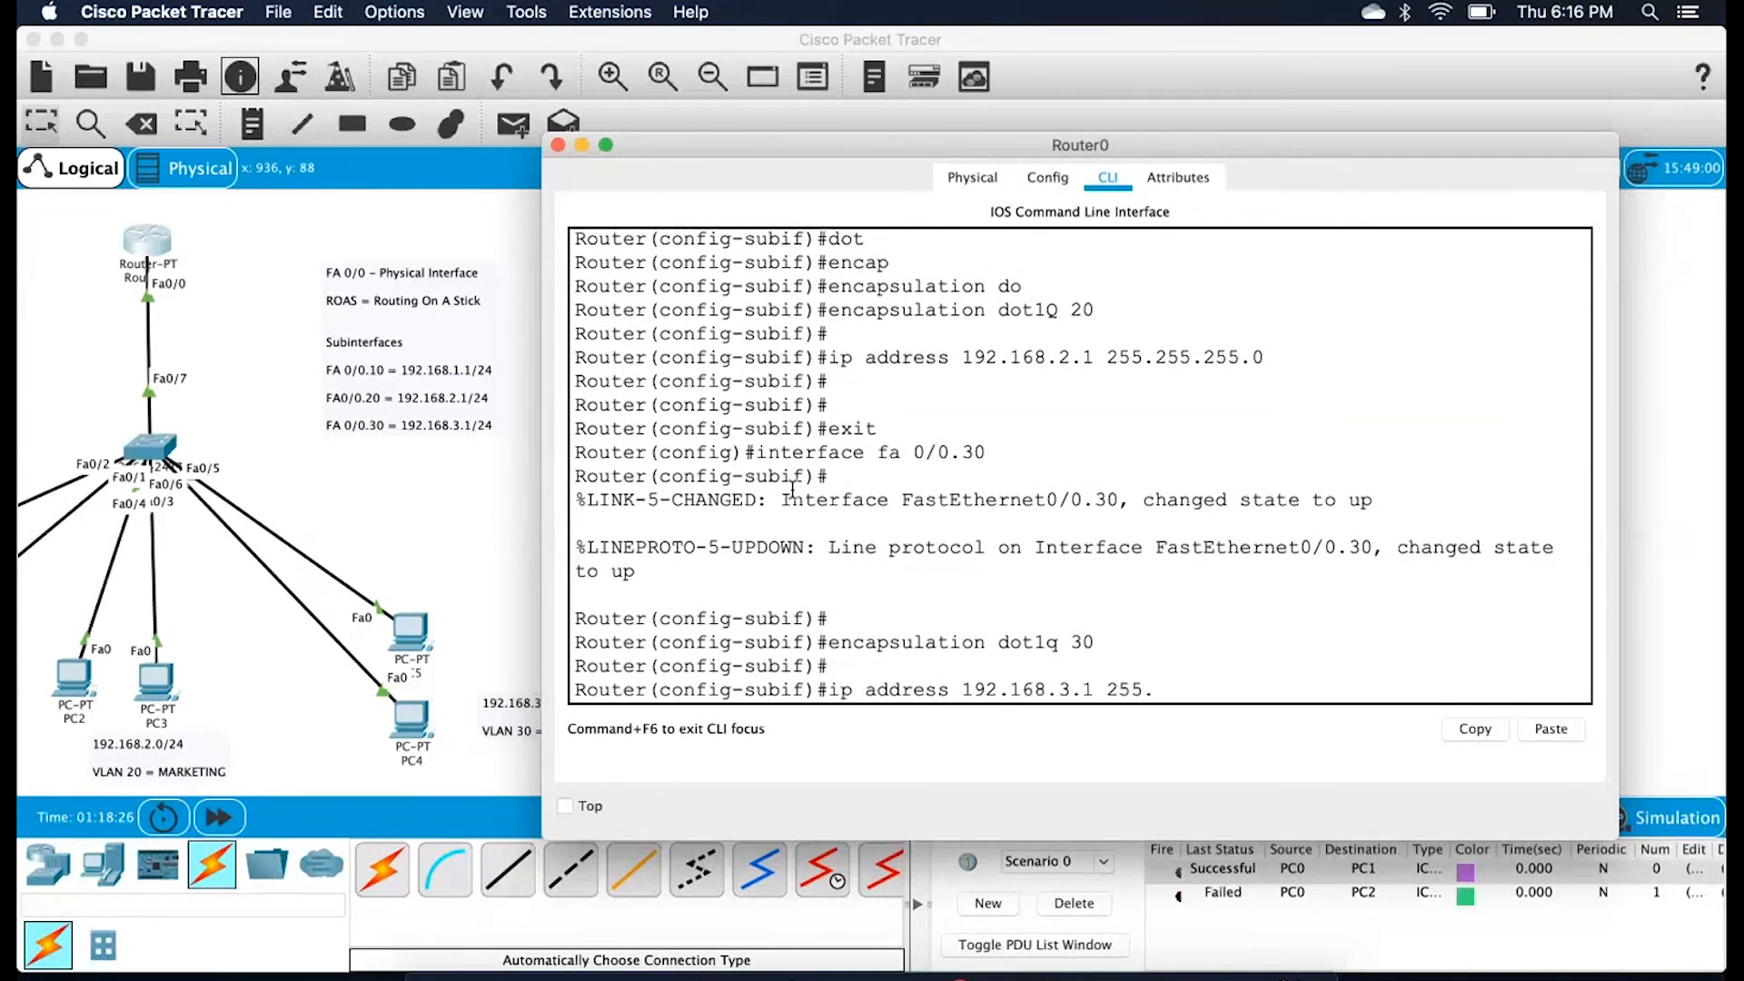
{"action": "type", "text": "255.255.0"}
{"action": "key", "text": "Return"}
{"action": "key", "text": "Return"}
{"action": "key", "text": "Return"}
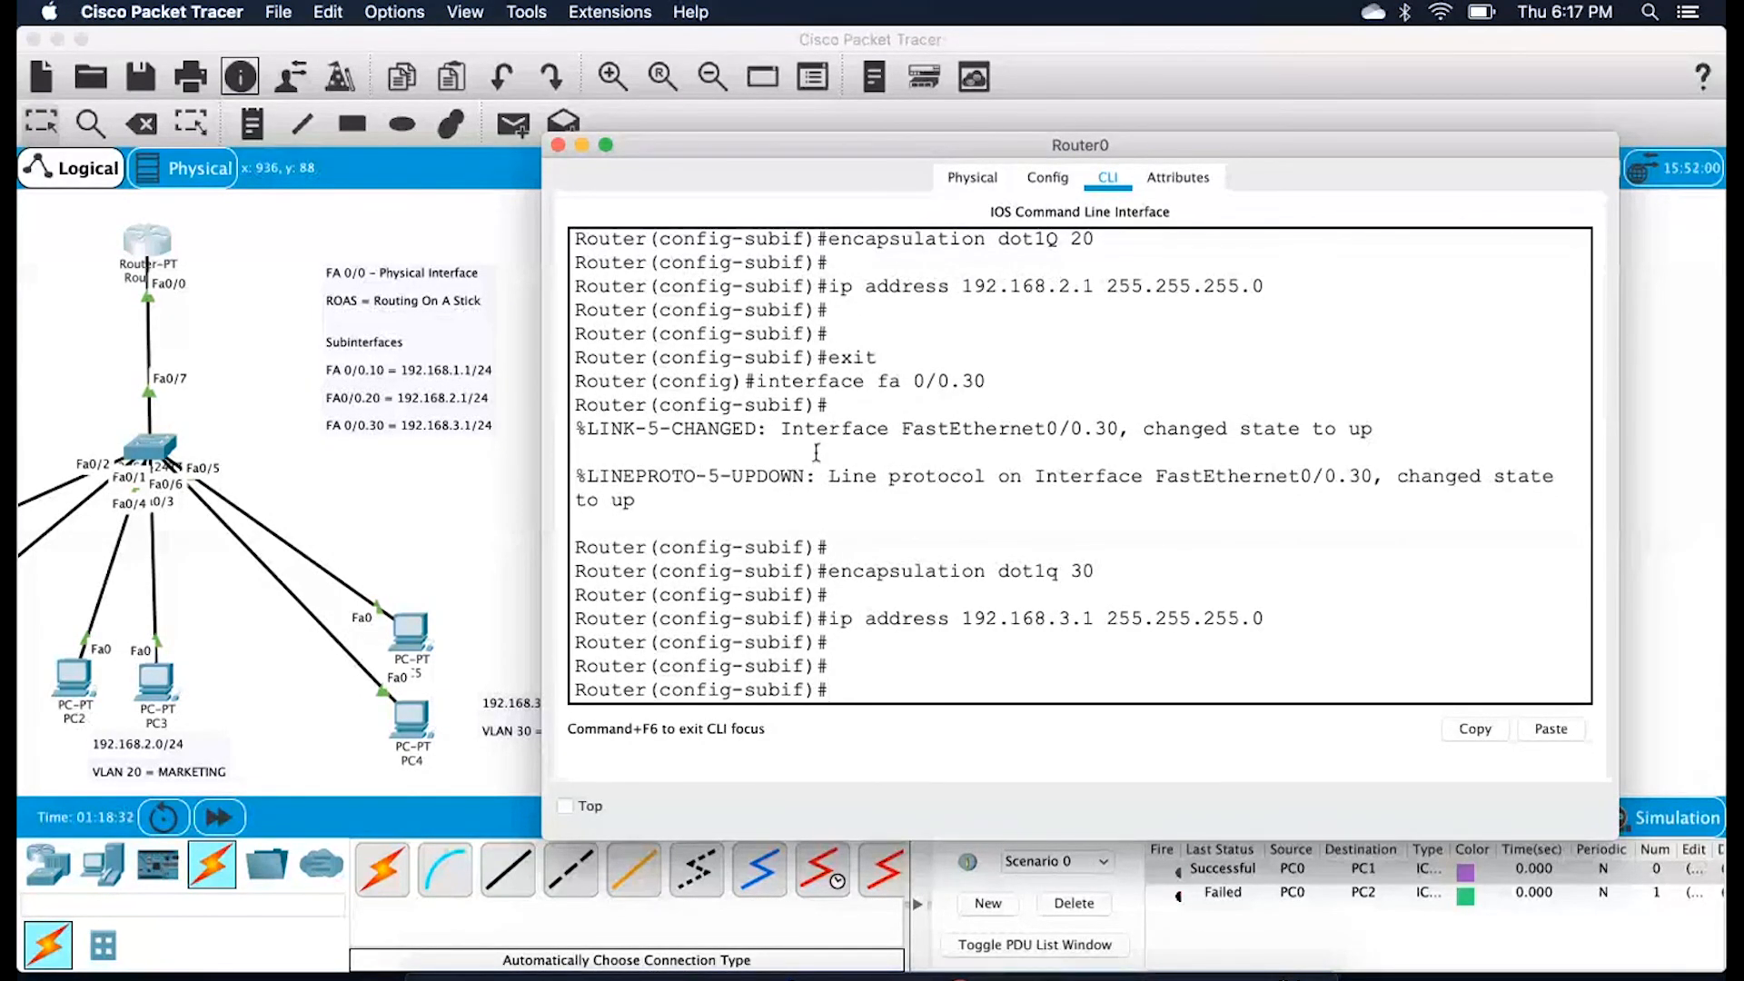
{"action": "scroll", "coordinate": [816, 451], "scroll_direction": "down", "scroll_amount": 1}
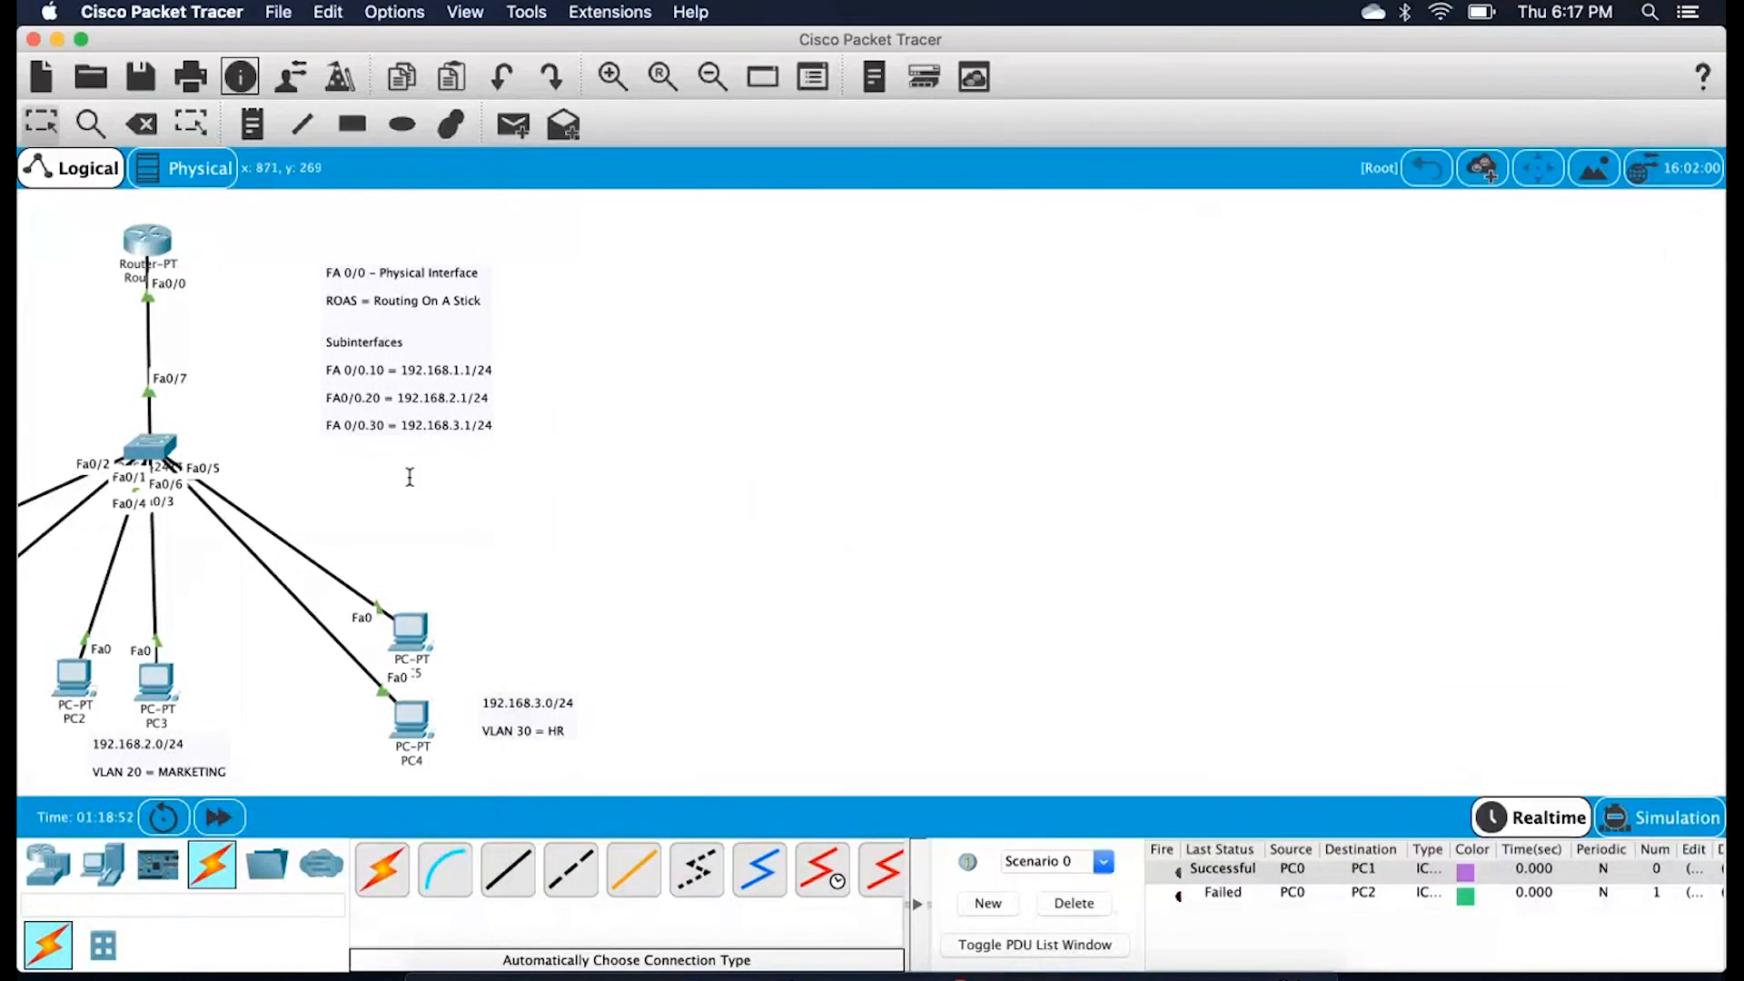
Check PC0's IP configuration, including its default gateway, and return to the VLAN 10 part of the topology
{"action": "scroll", "coordinate": [228, 524], "scroll_direction": "left", "scroll_amount": 5}
{"action": "left_click", "coordinate": [228, 524]}
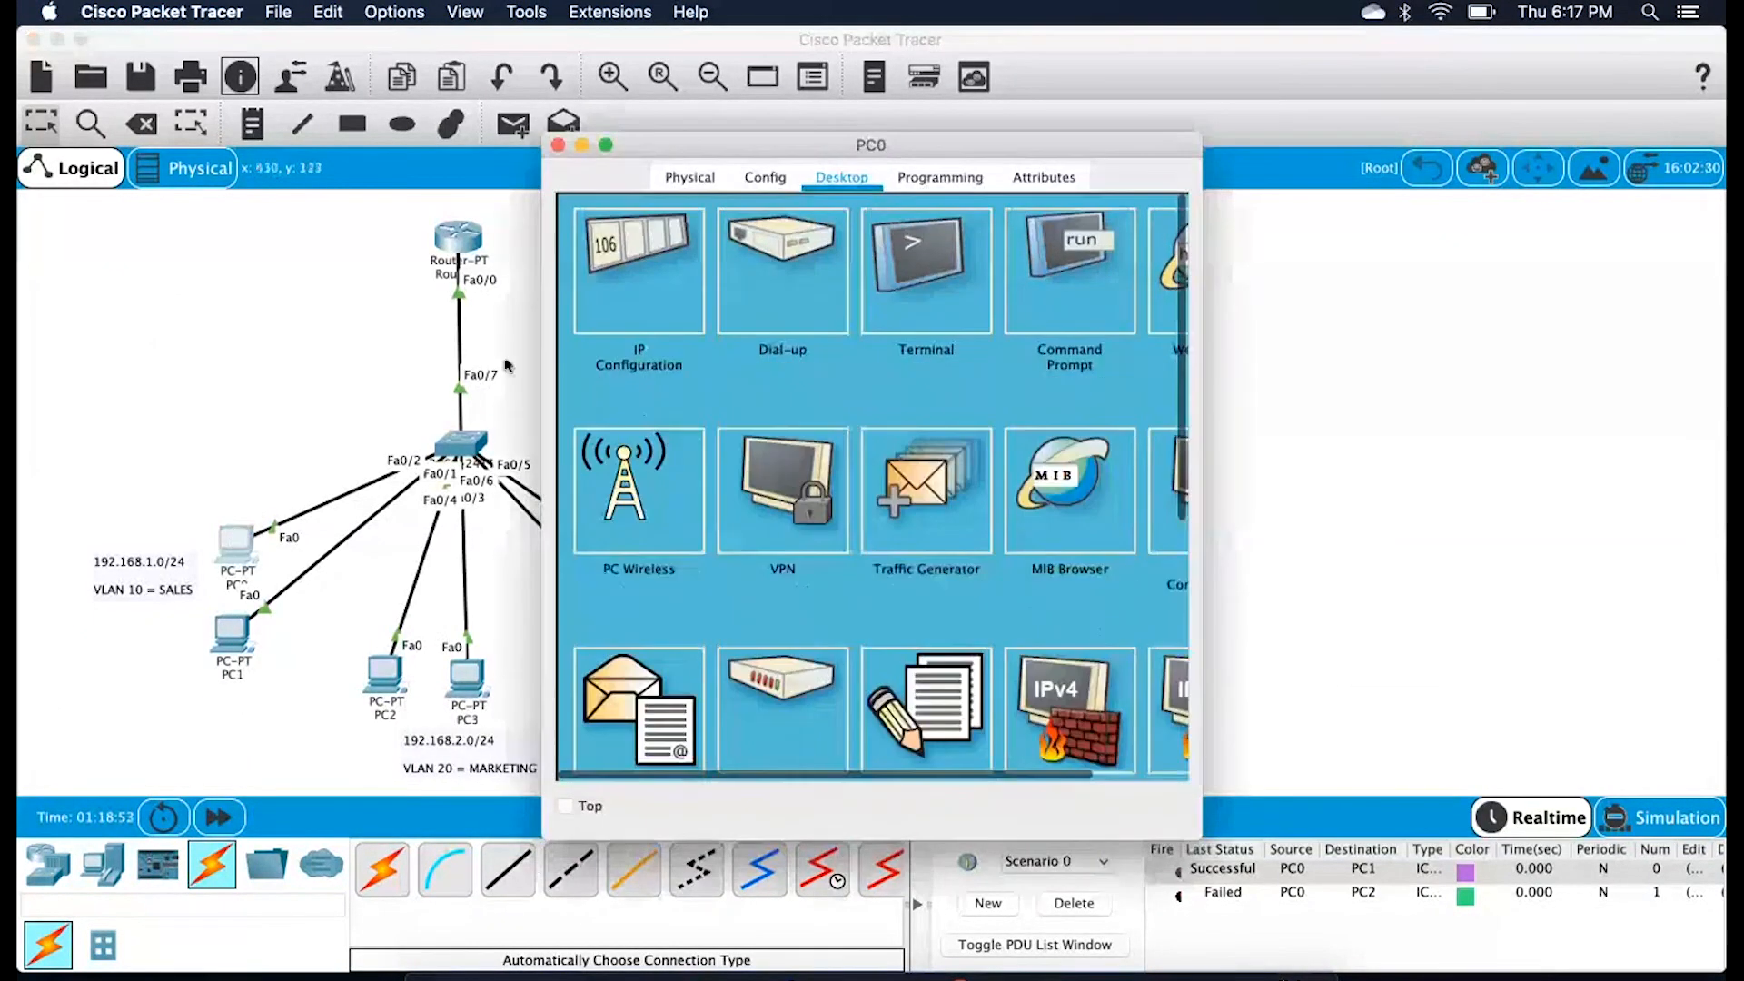
{"action": "left_click", "coordinate": [623, 264]}
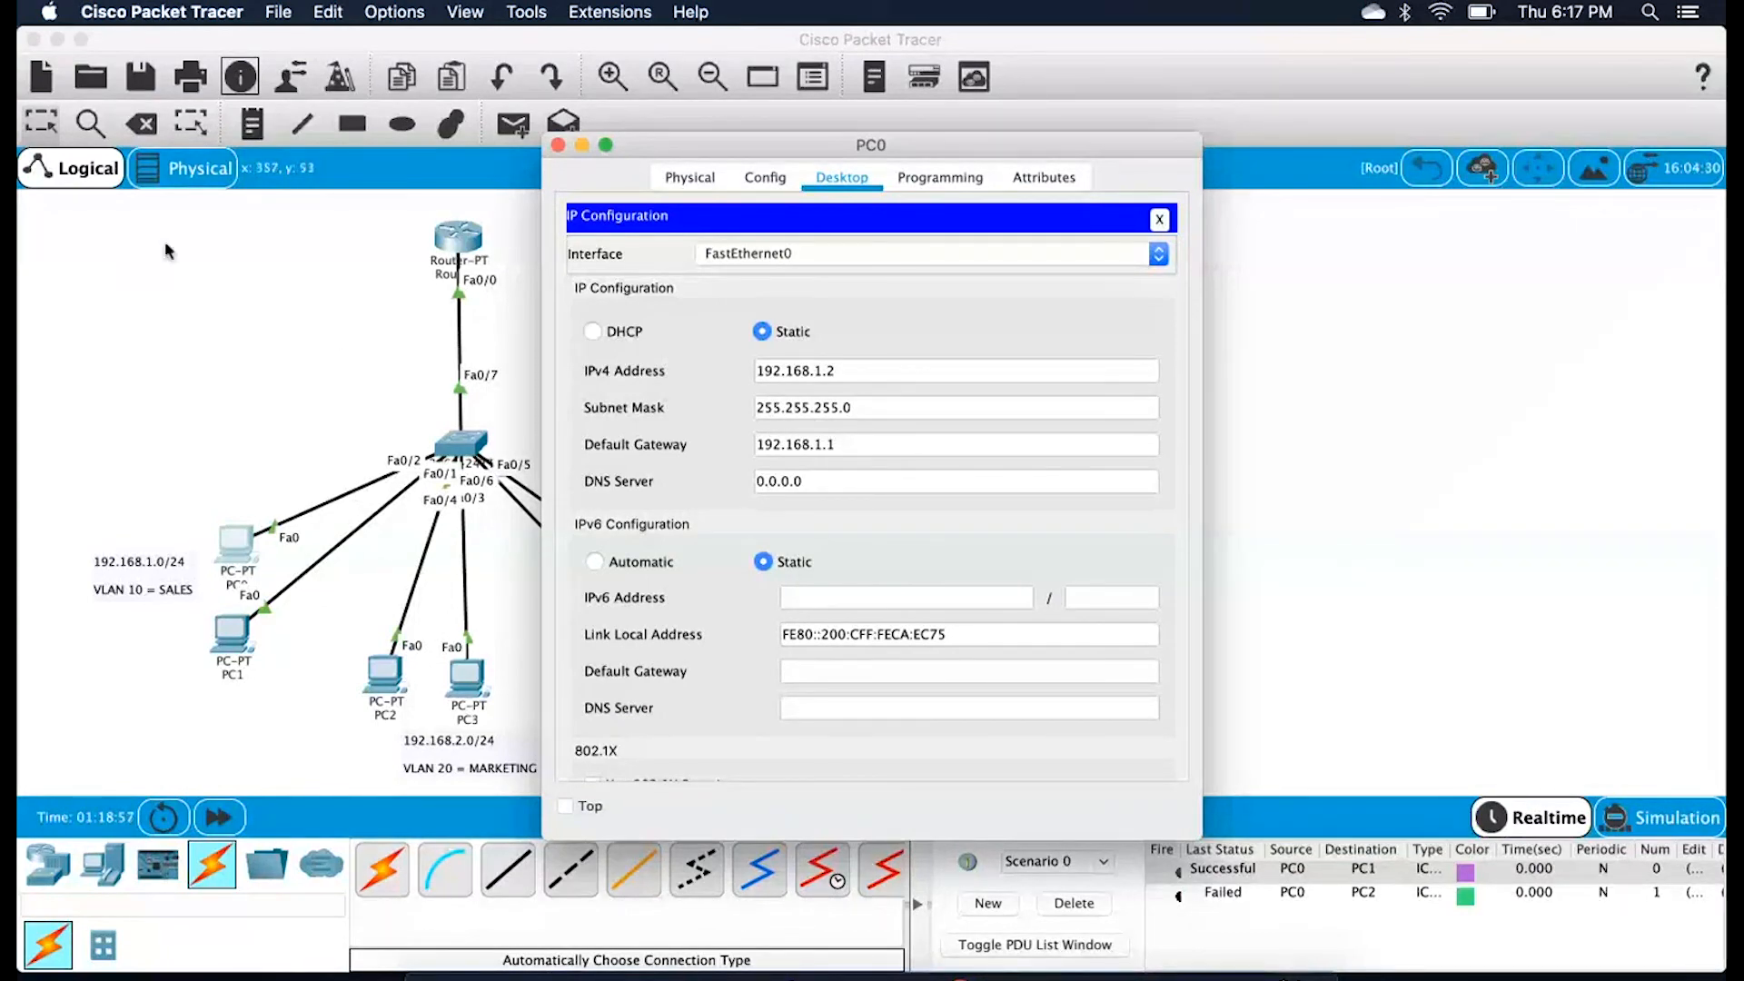
{"action": "left_click", "coordinate": [145, 281]}
{"action": "scroll", "coordinate": [269, 316], "scroll_direction": "right", "scroll_amount": 1}
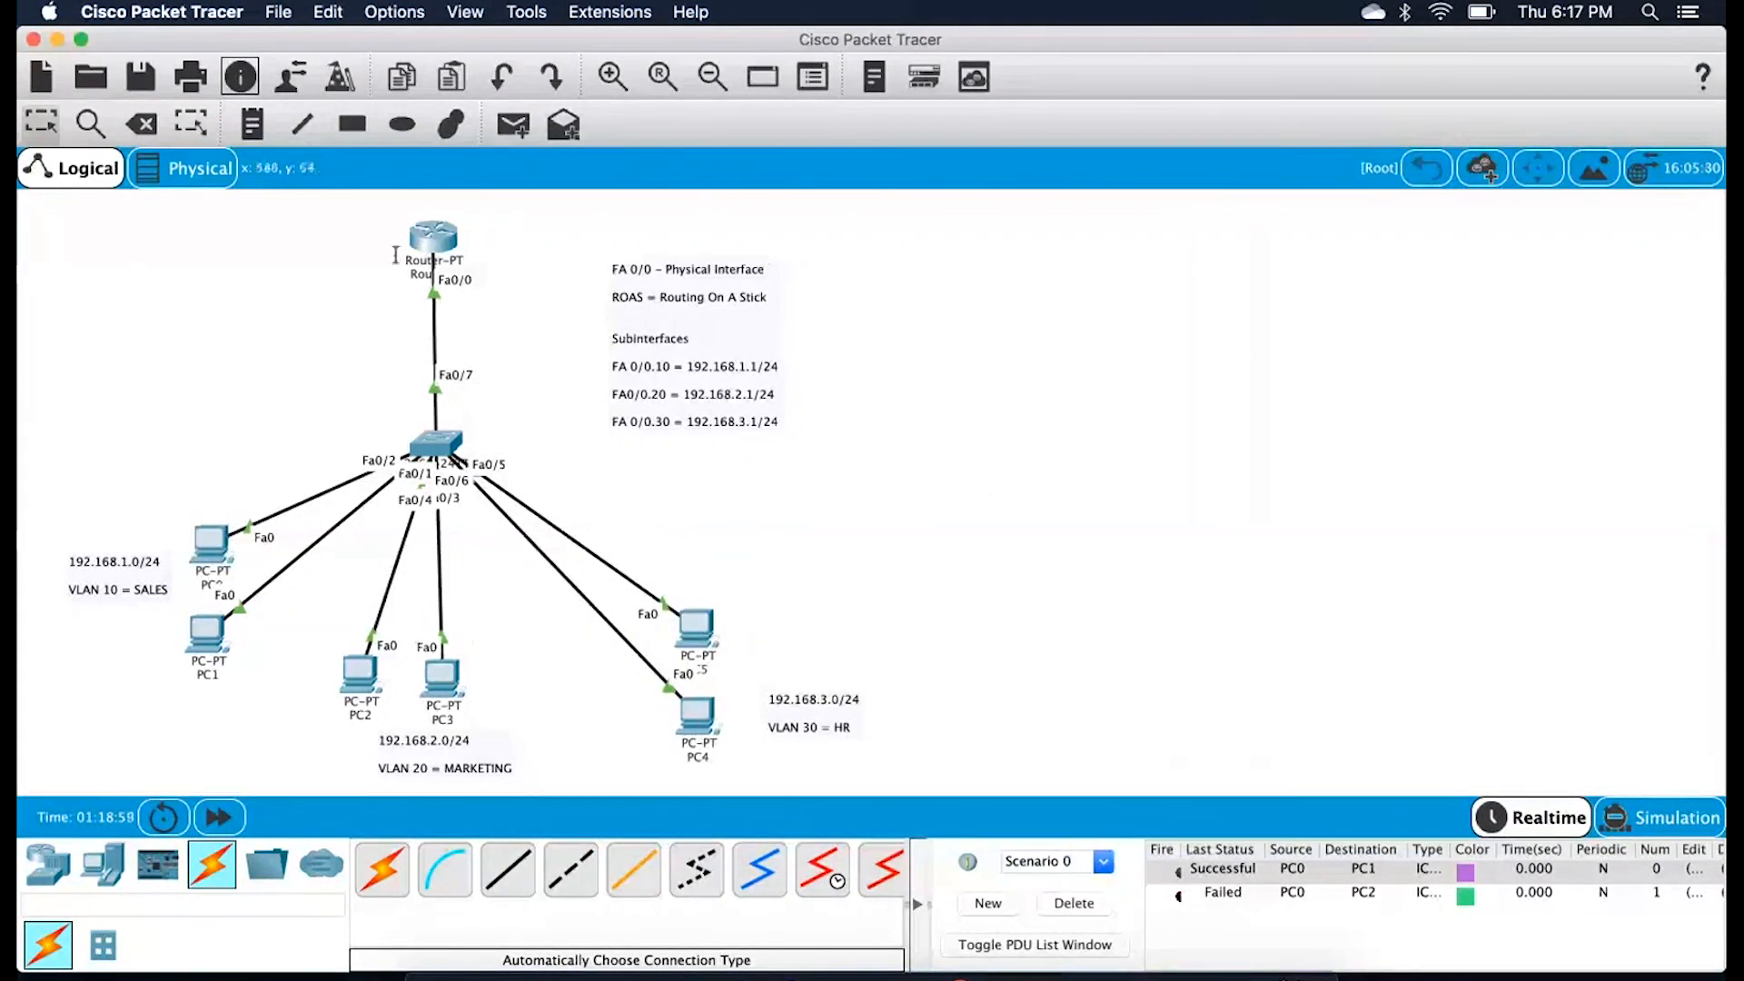
{"action": "left_click_drag", "start_coordinate": [141, 516], "coordinate": [185, 578]}
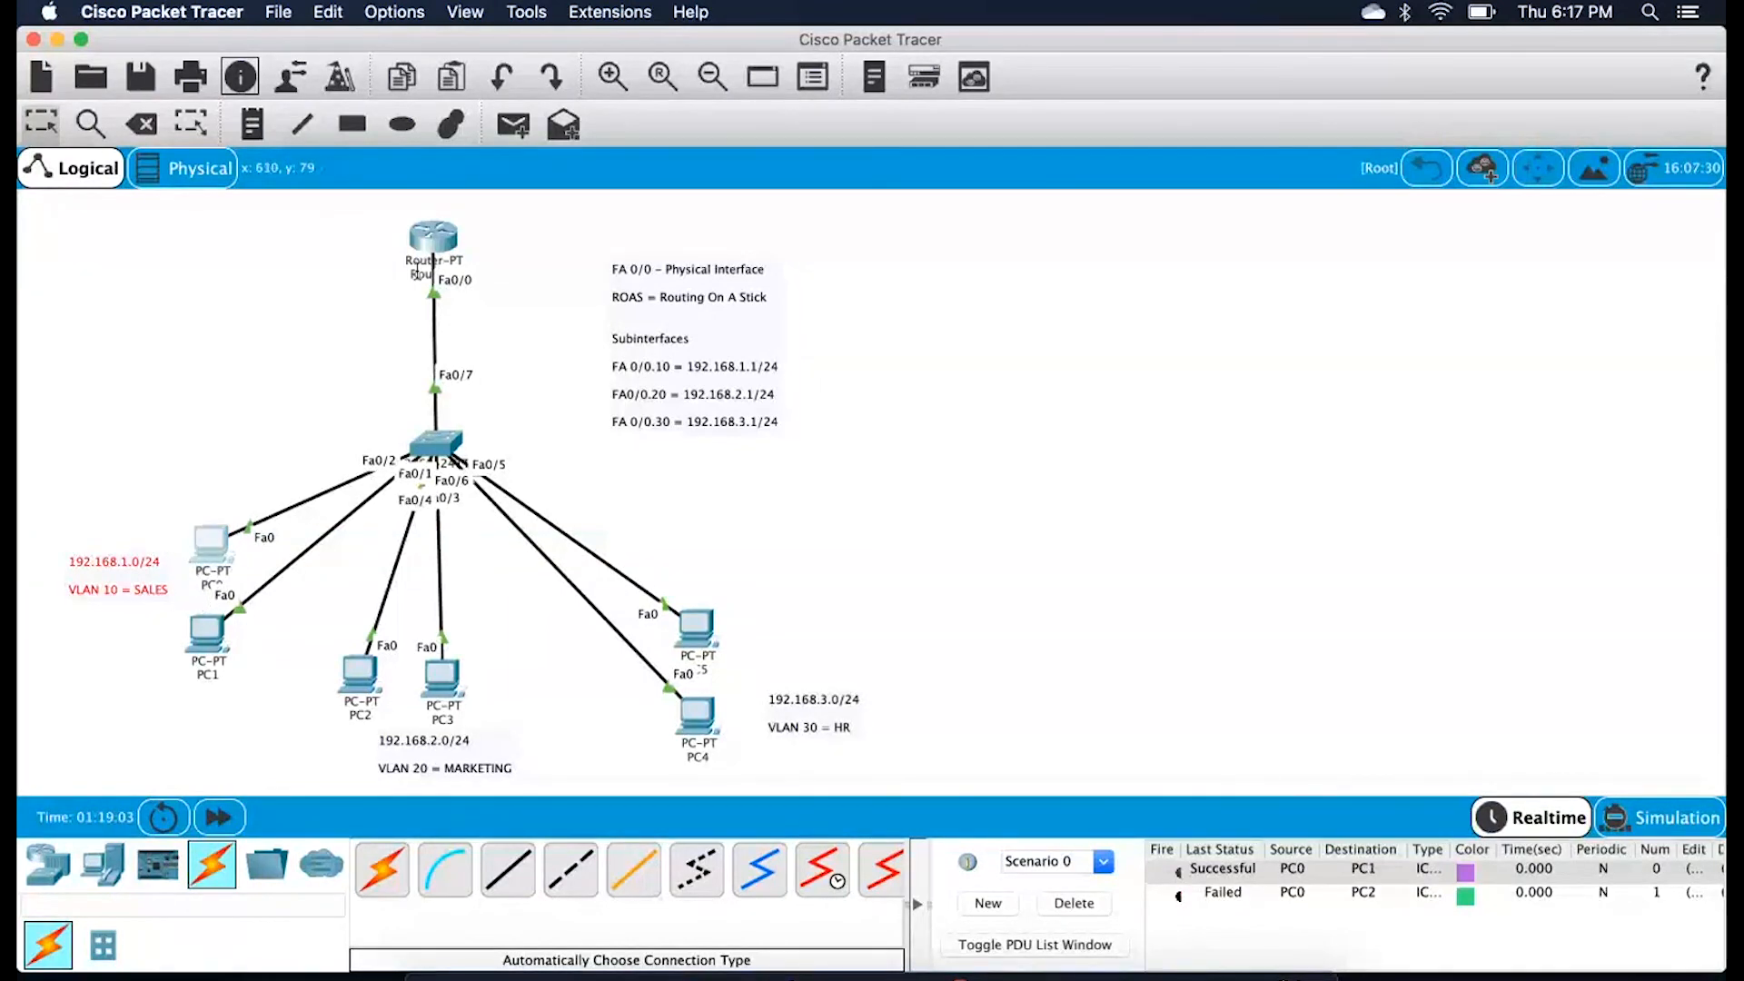
Display Router0's routing table with "do show ip route" and examine the directly connected networks
{"action": "left_click", "coordinate": [427, 240]}
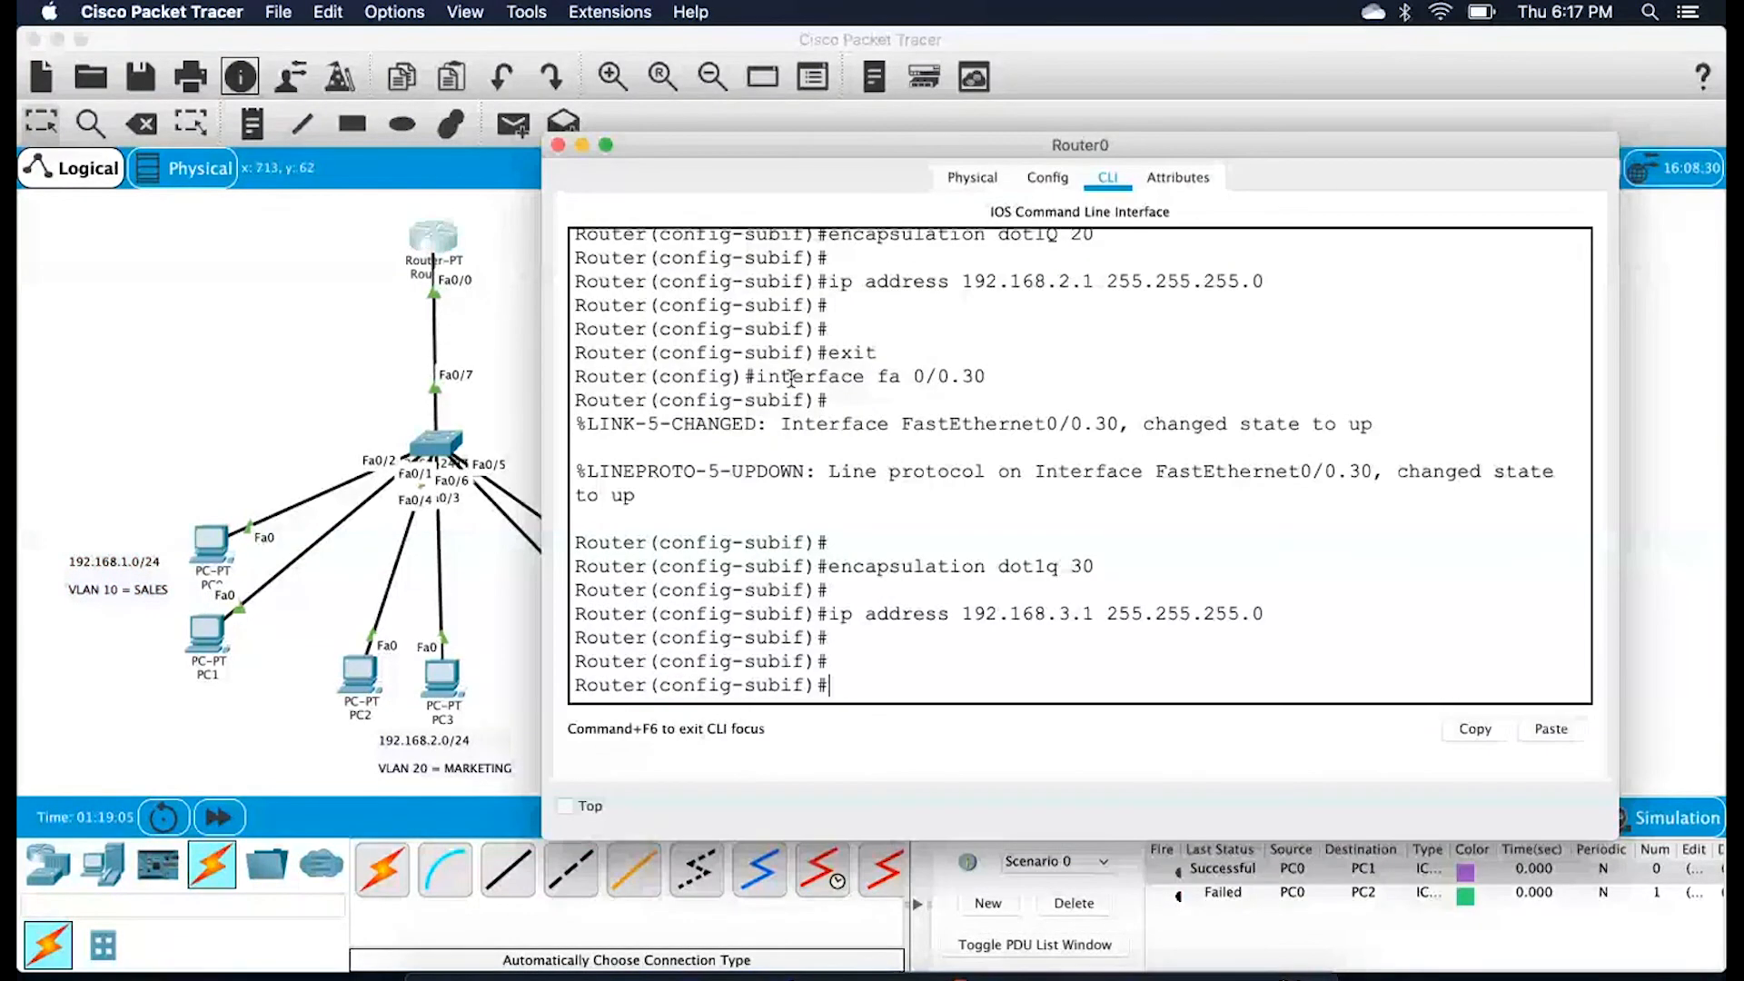
{"action": "key", "text": "Return"}
{"action": "key", "text": "Return"}
{"action": "key", "text": "Return"}
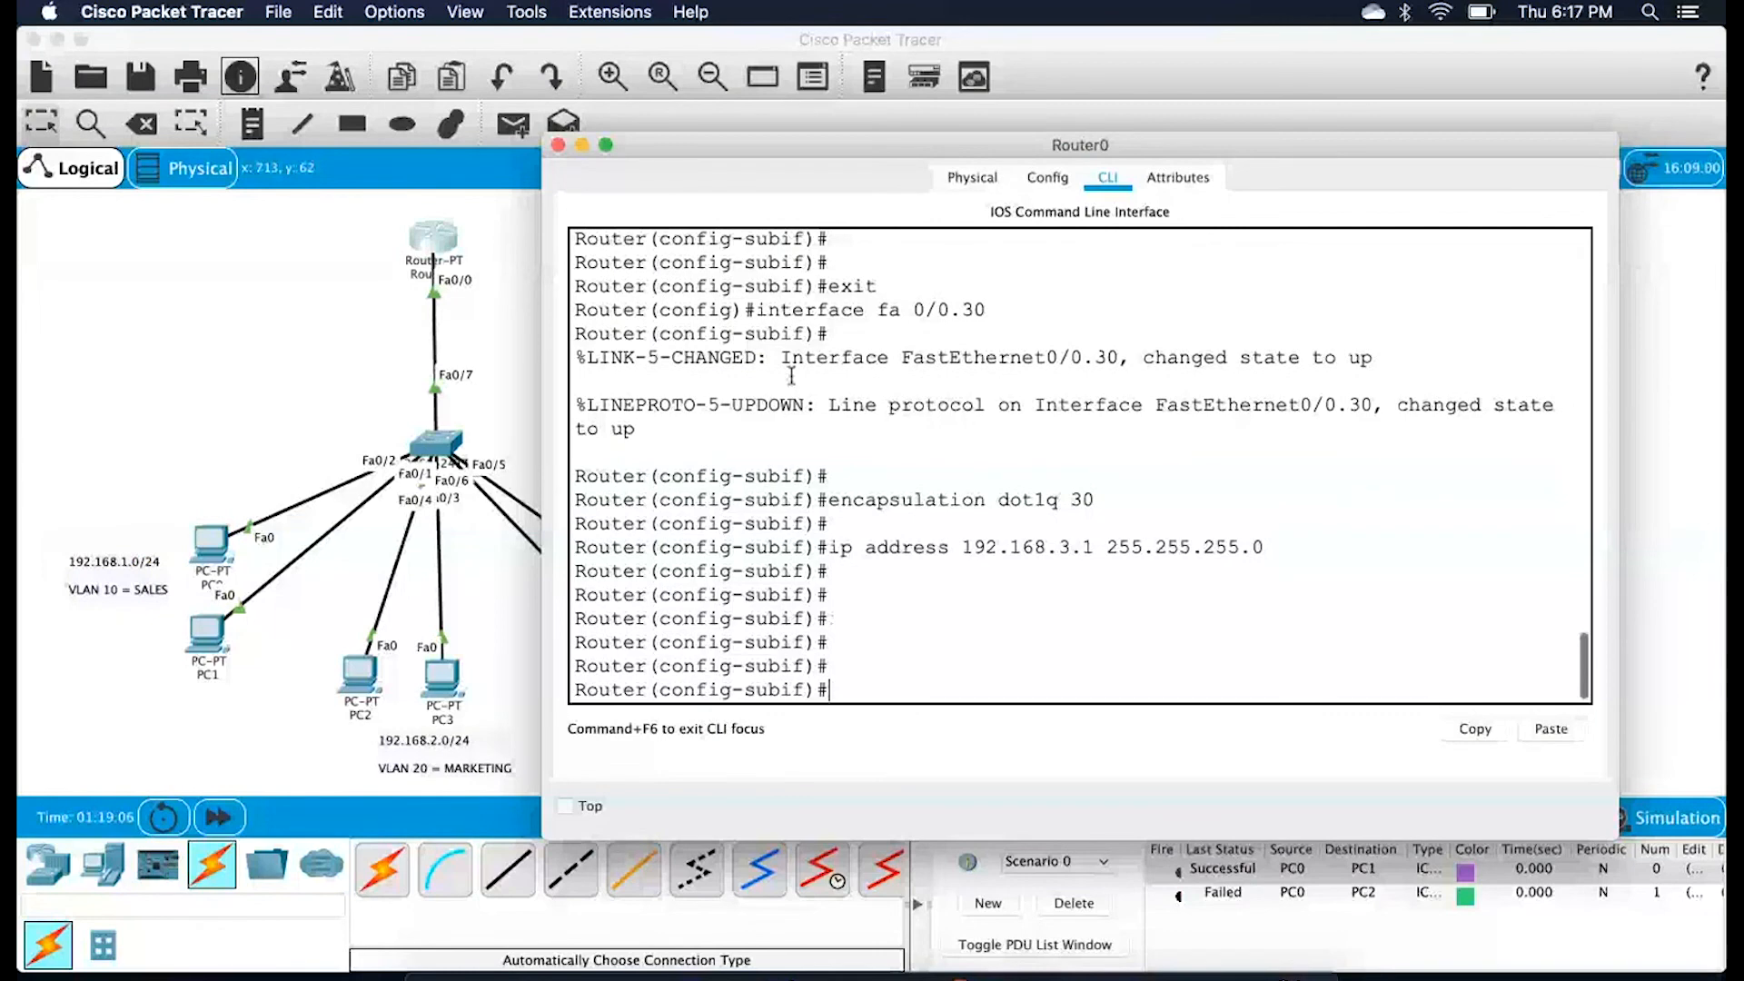
{"action": "type", "text": "do show ip route"}
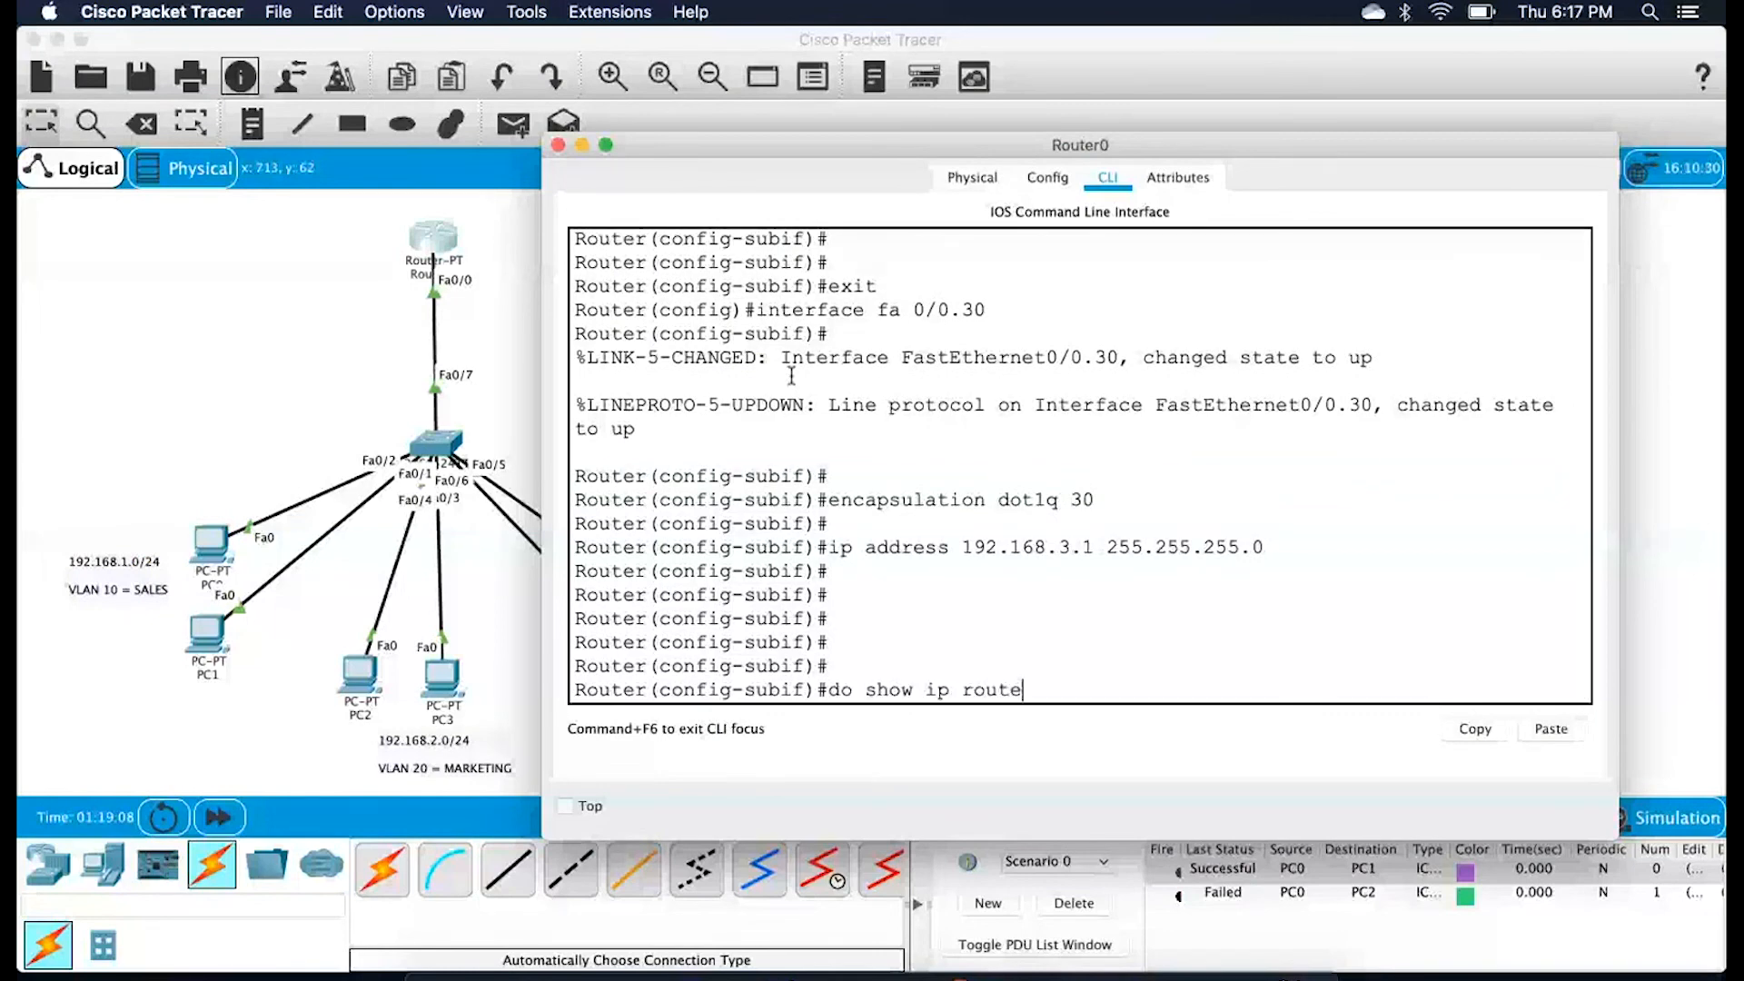
{"action": "key", "text": "Return"}
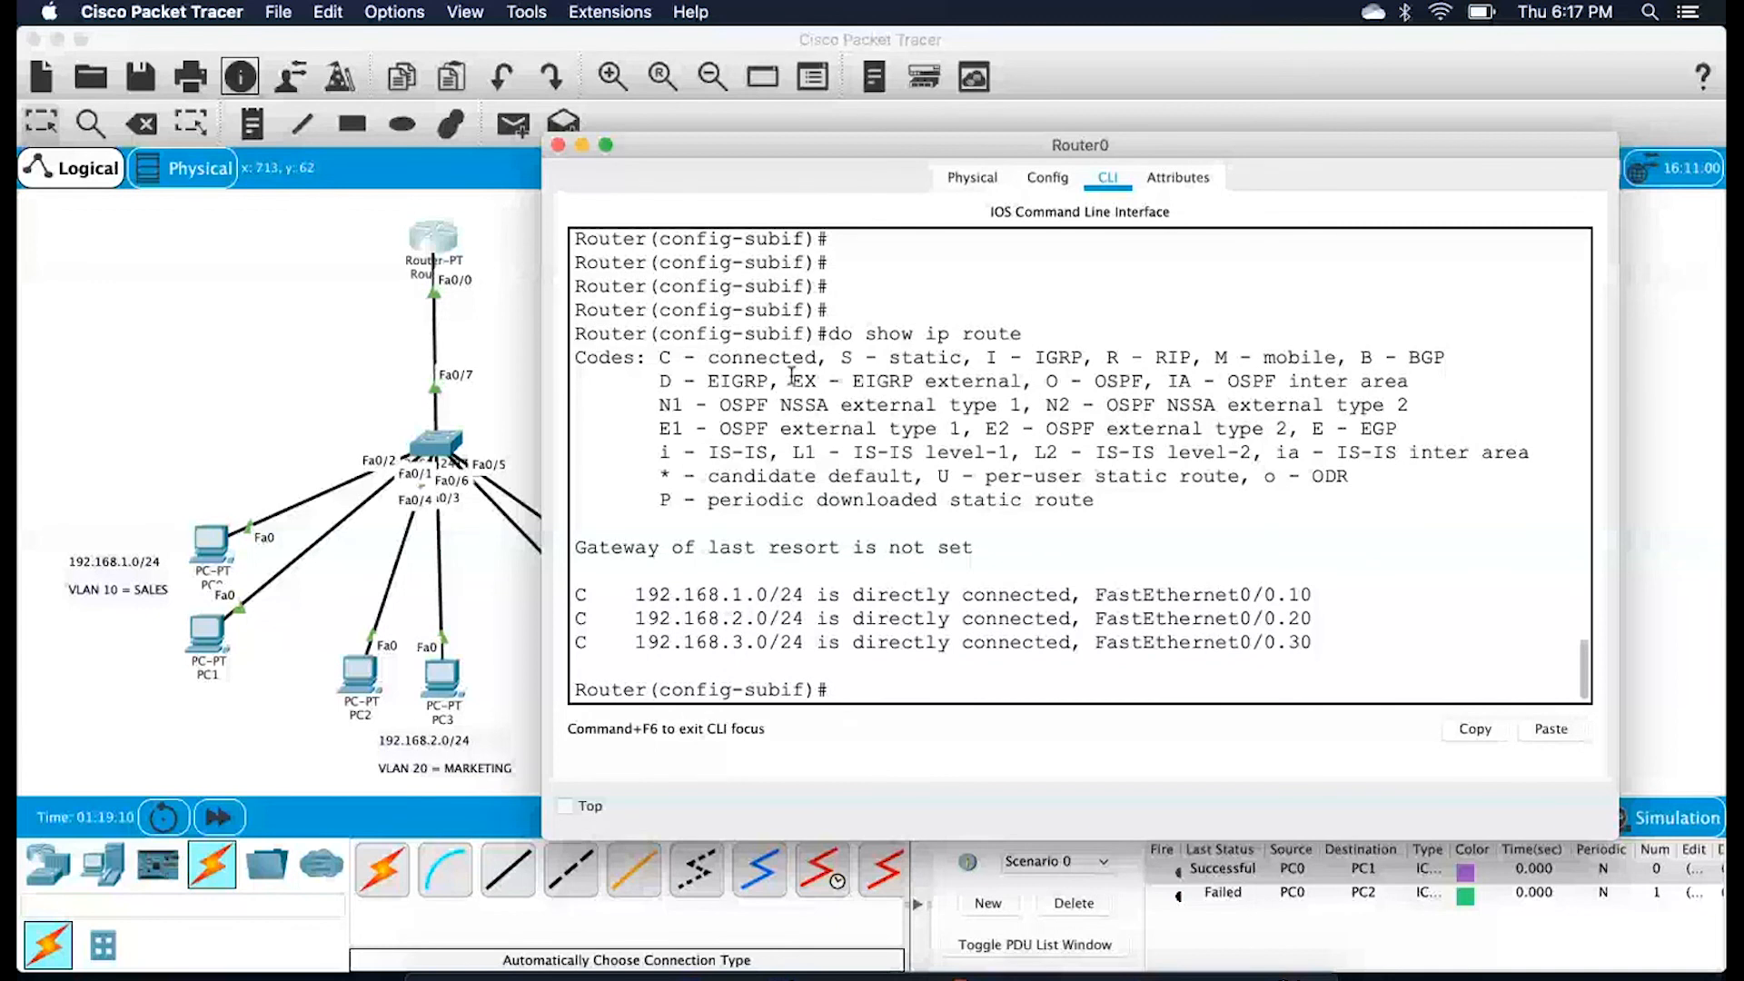
{"action": "left_click_drag", "start_coordinate": [635, 595], "coordinate": [764, 642]}
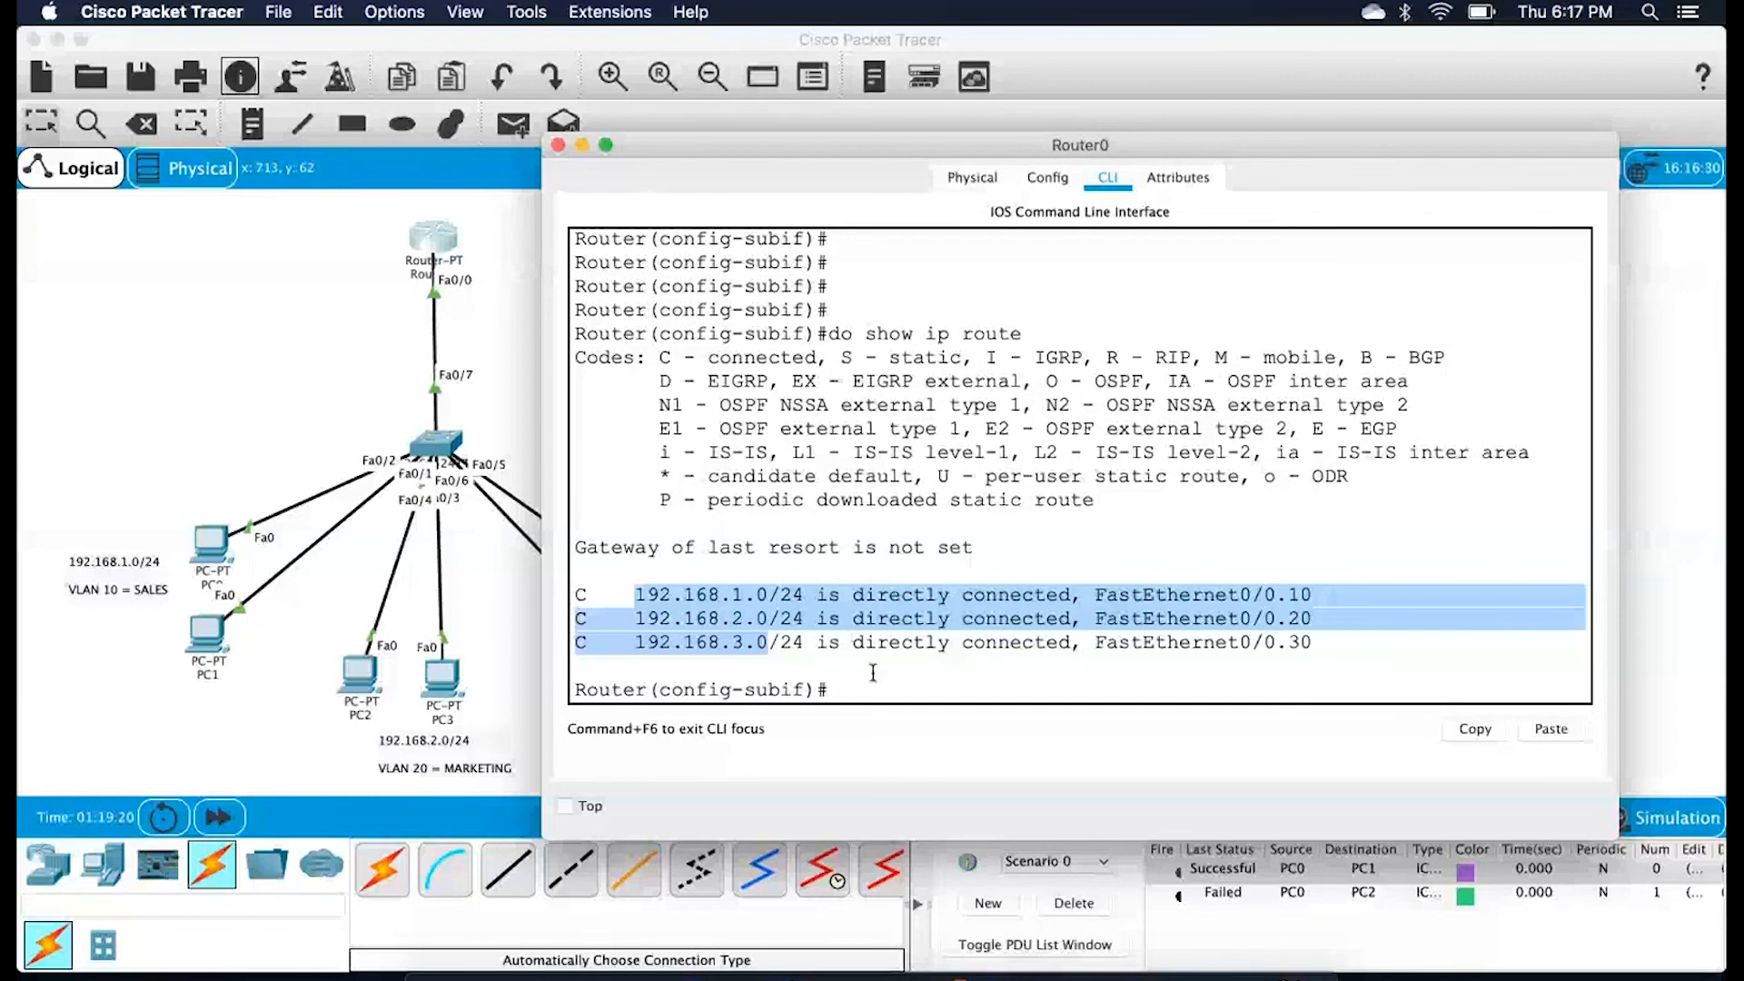
Send a simple PDU from PC0 to PC1 and delete the PDU entries of Scenario 0
{"action": "left_click", "coordinate": [309, 385]}
{"action": "key", "text": "p"}
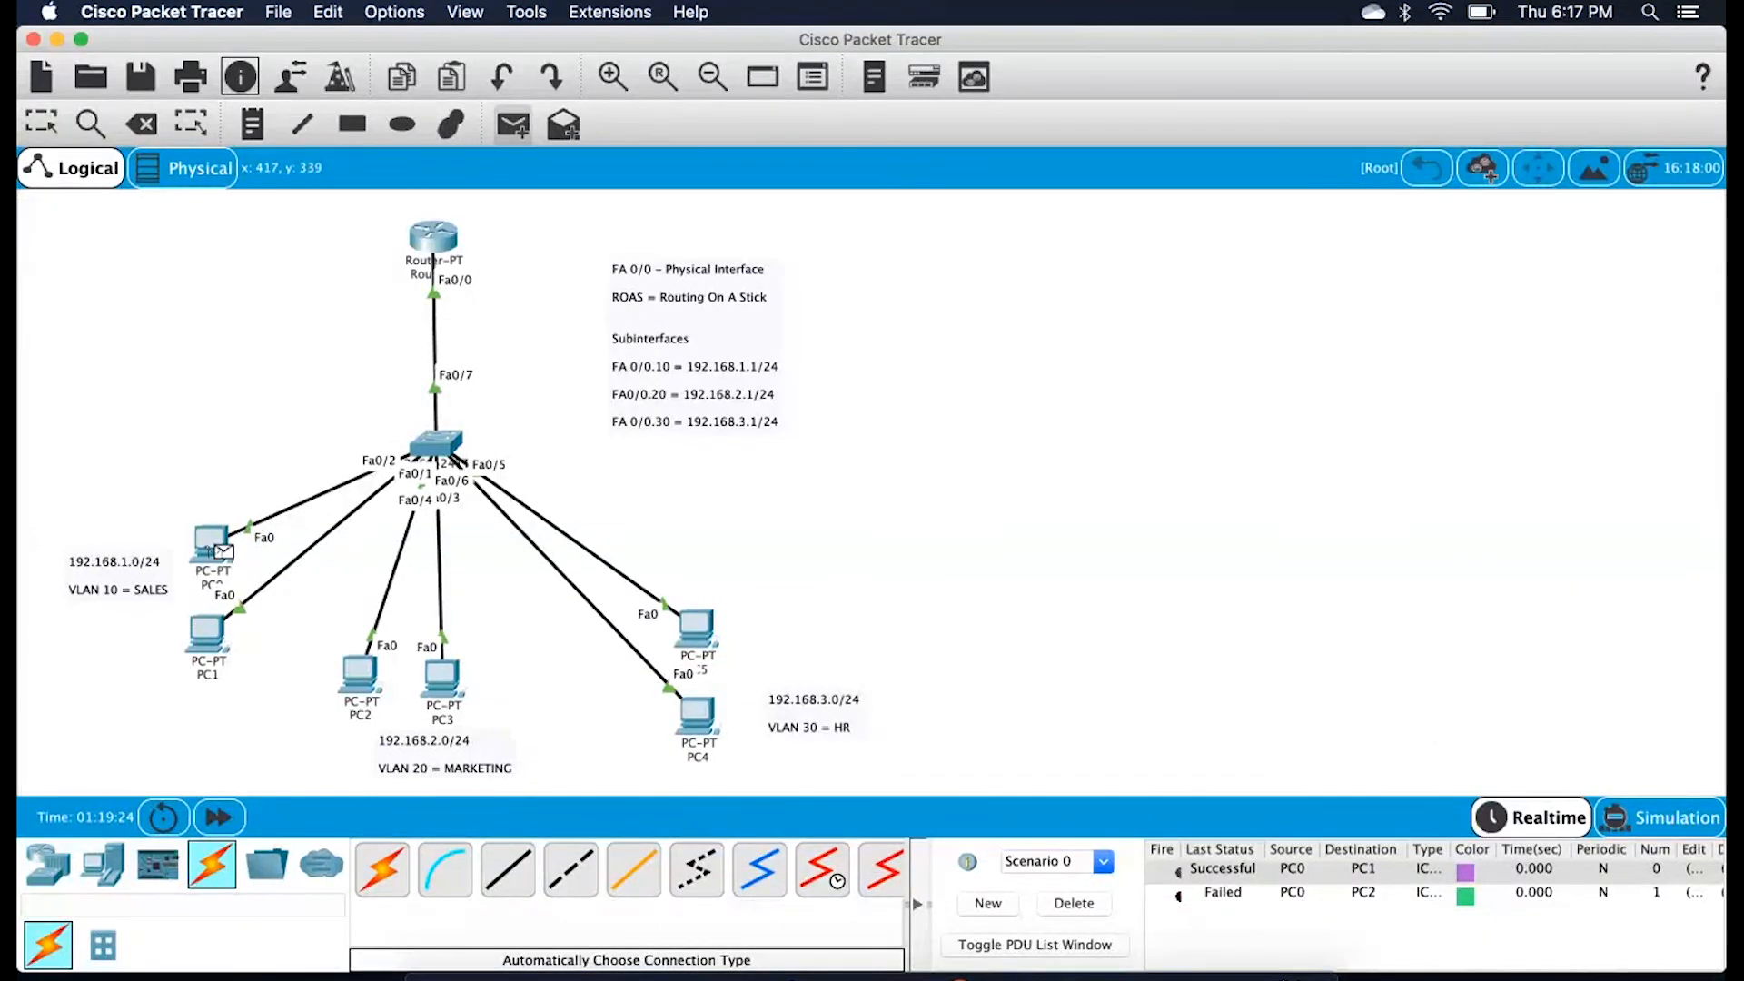
{"action": "left_click", "coordinate": [222, 550]}
{"action": "left_click", "coordinate": [207, 633]}
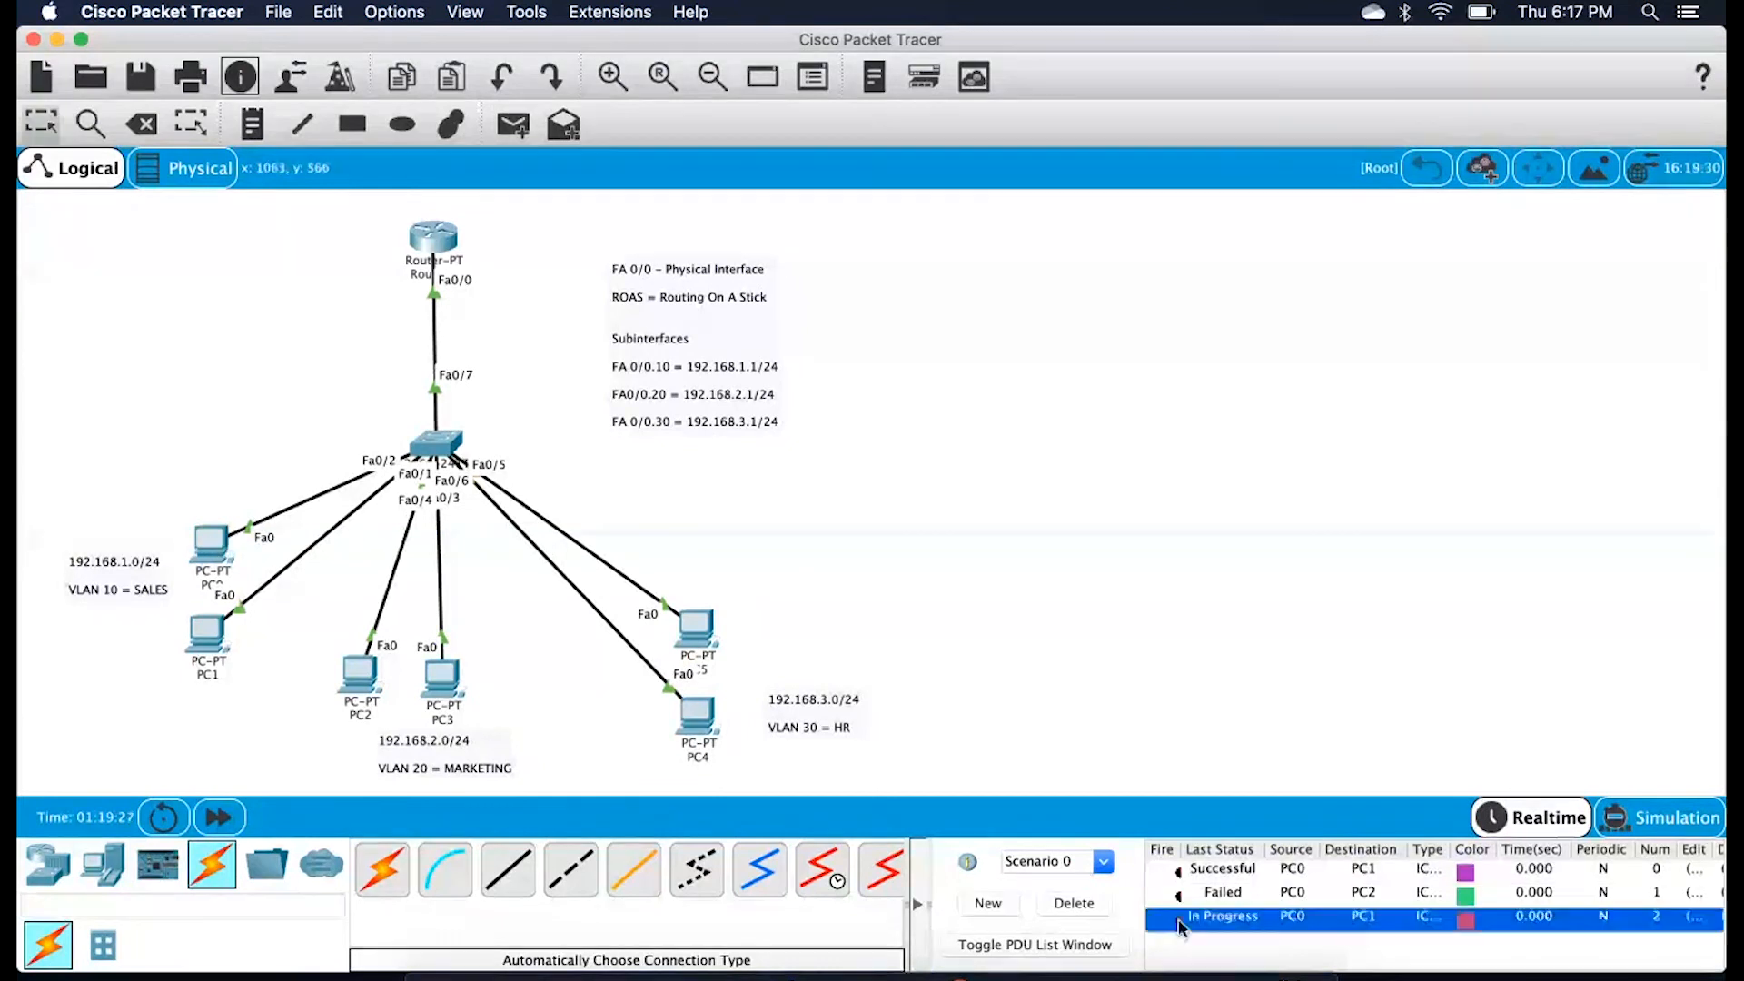
{"action": "left_click", "coordinate": [1072, 904]}
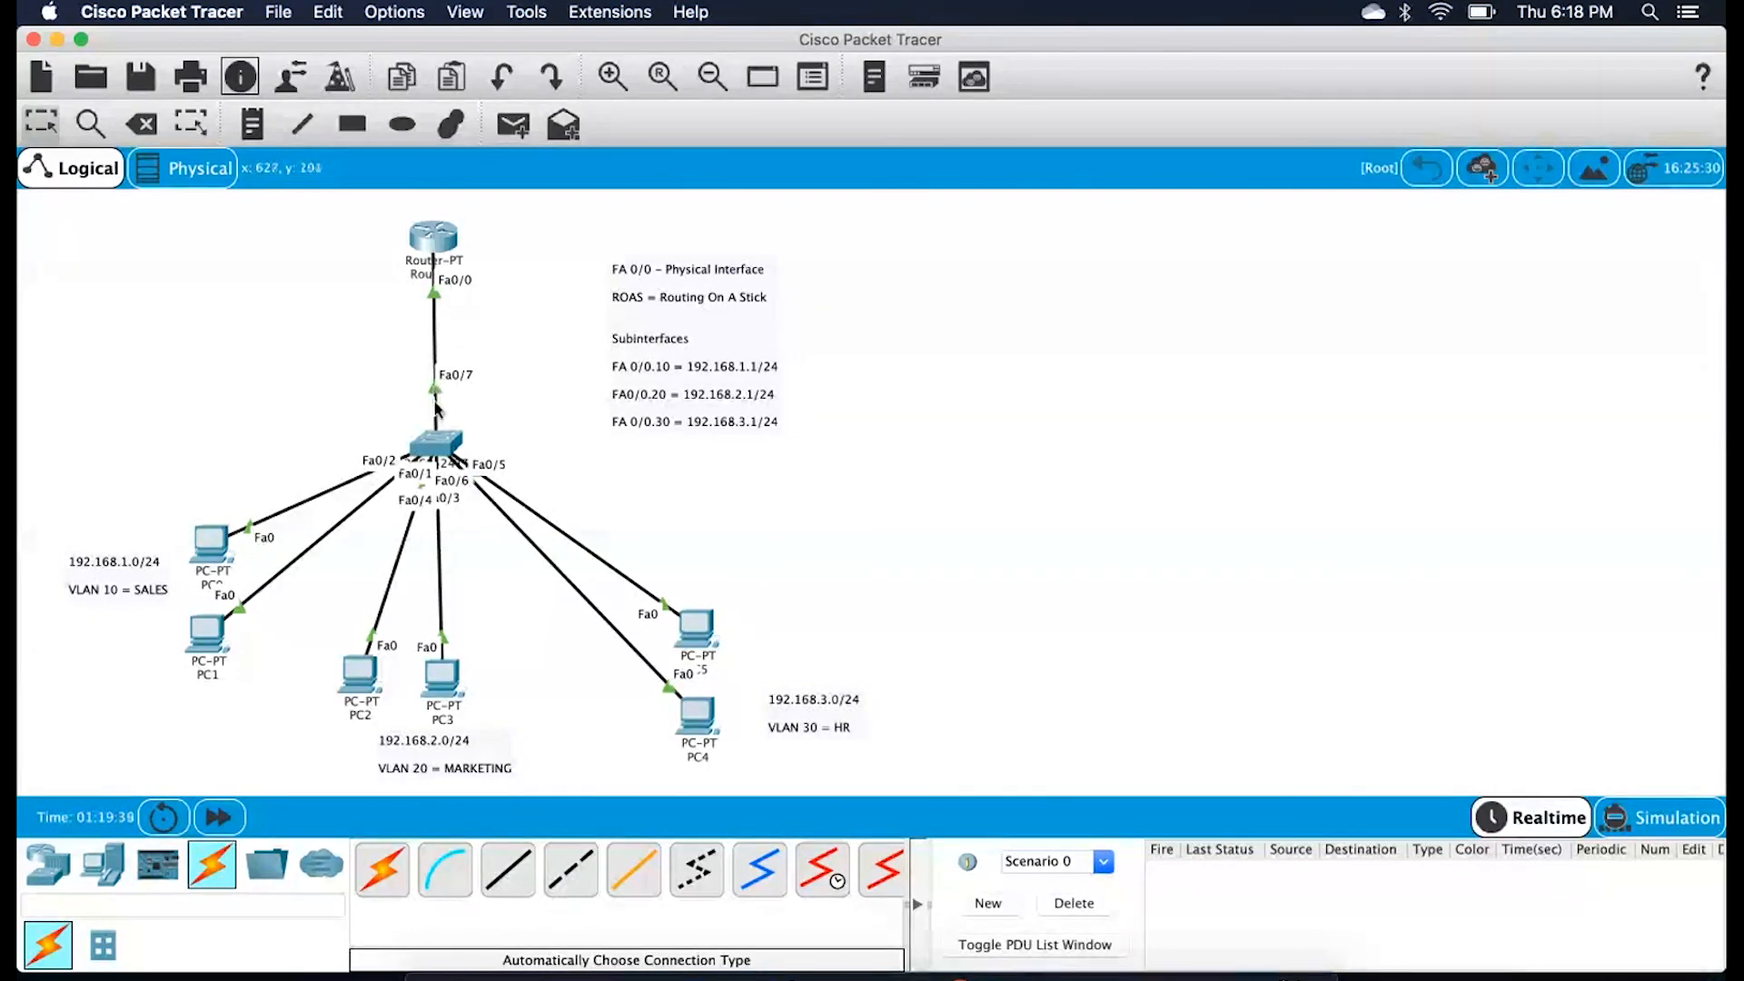
Open the command-line interface of Switch0
{"action": "mouse_move", "coordinate": [432, 449]}
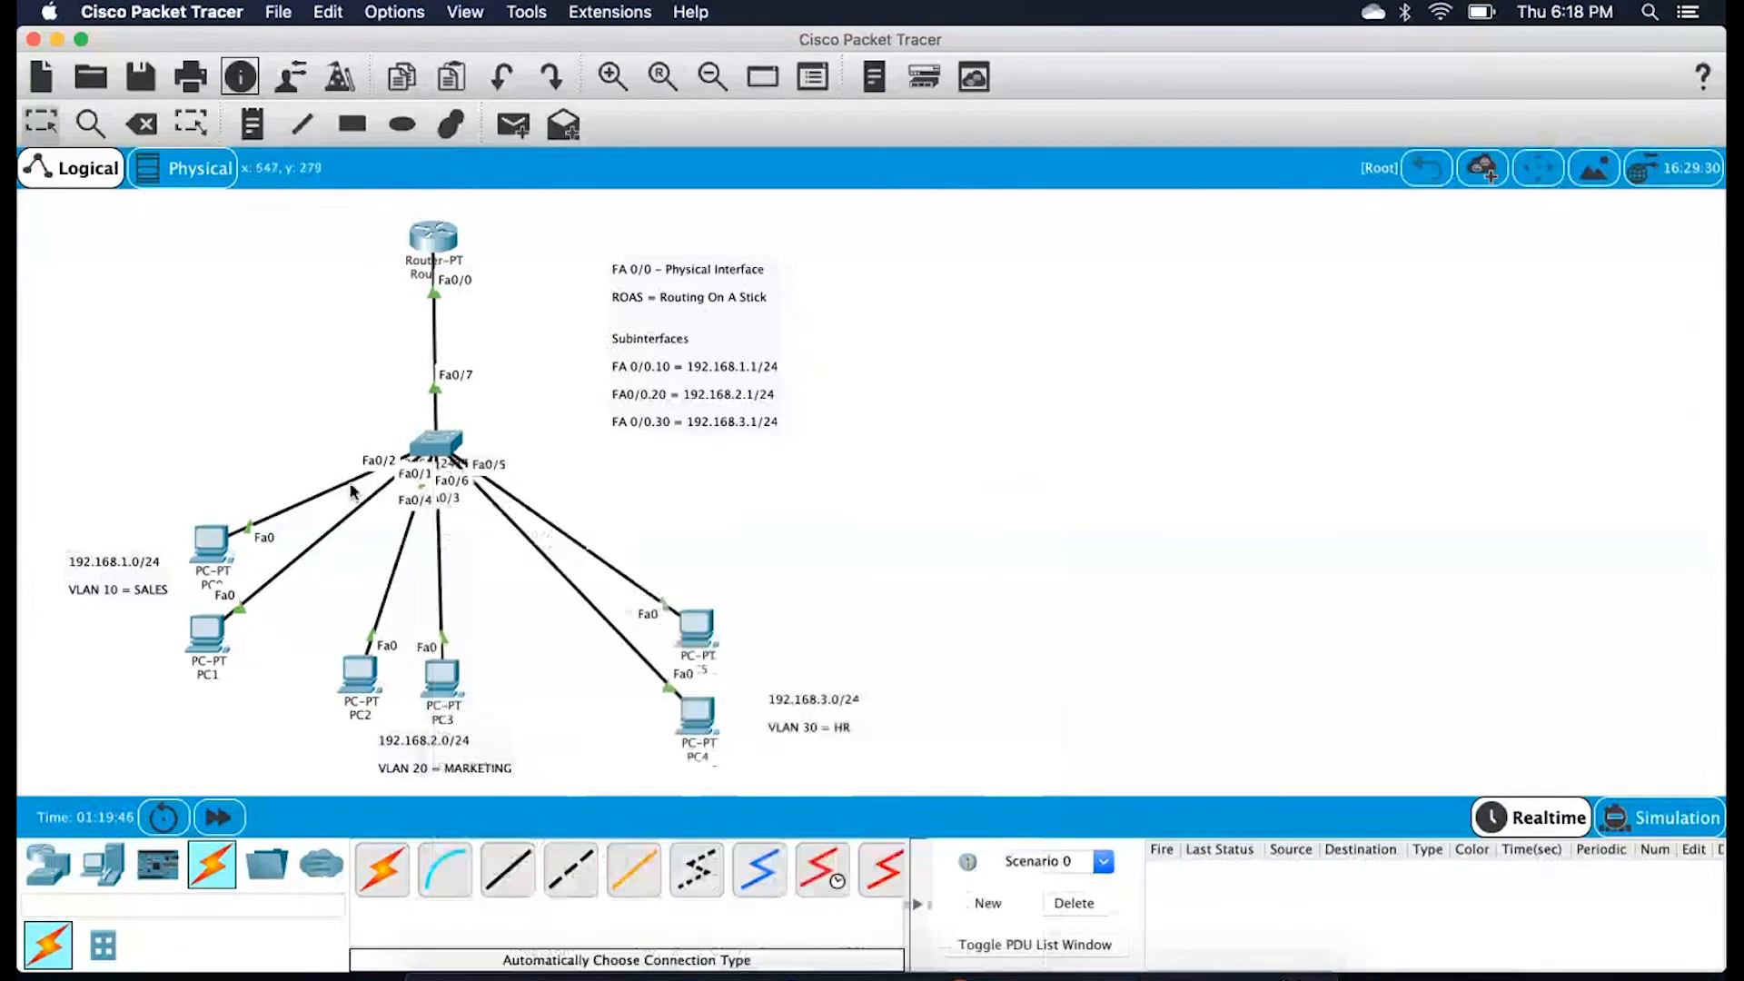
{"action": "left_click", "coordinate": [445, 445]}
{"action": "type", "text": "switchpo"}
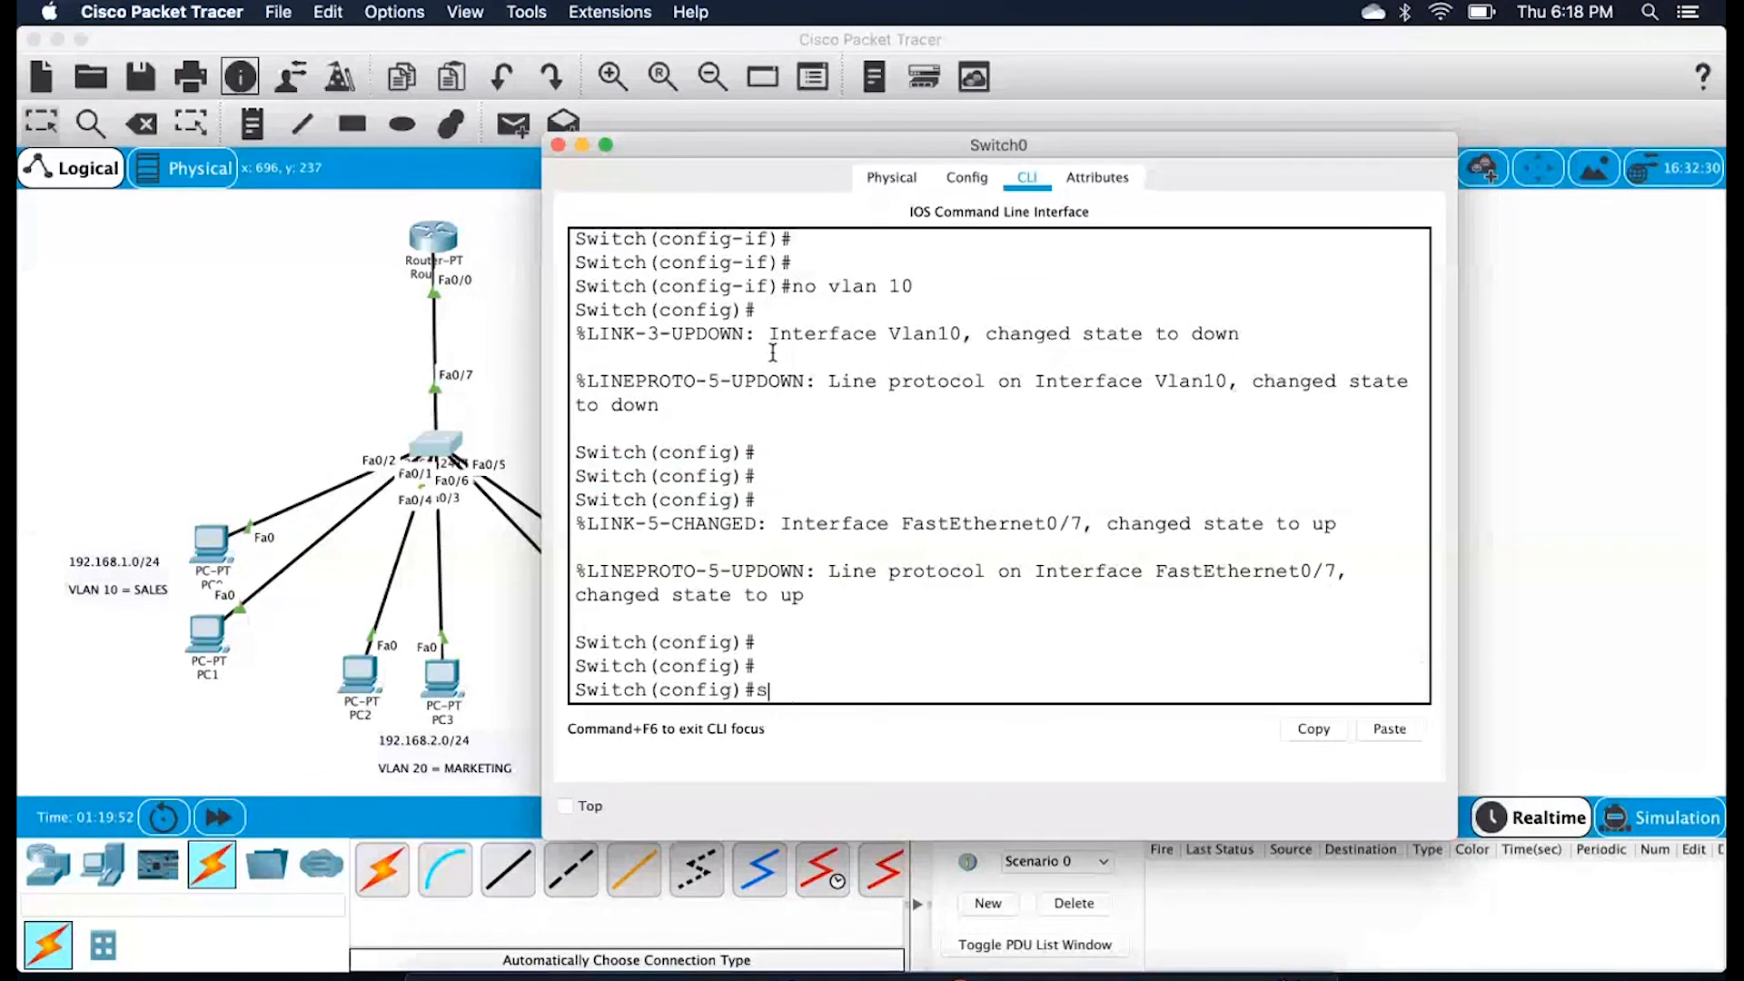
{"action": "key", "text": "BackSpace"}
{"action": "key", "text": "BackSpace"}
{"action": "key", "text": "BackSpace"}
{"action": "key", "text": "BackSpace"}
{"action": "key", "text": "BackSpace"}
{"action": "key", "text": "BackSpace"}
{"action": "key", "text": "BackSpace"}
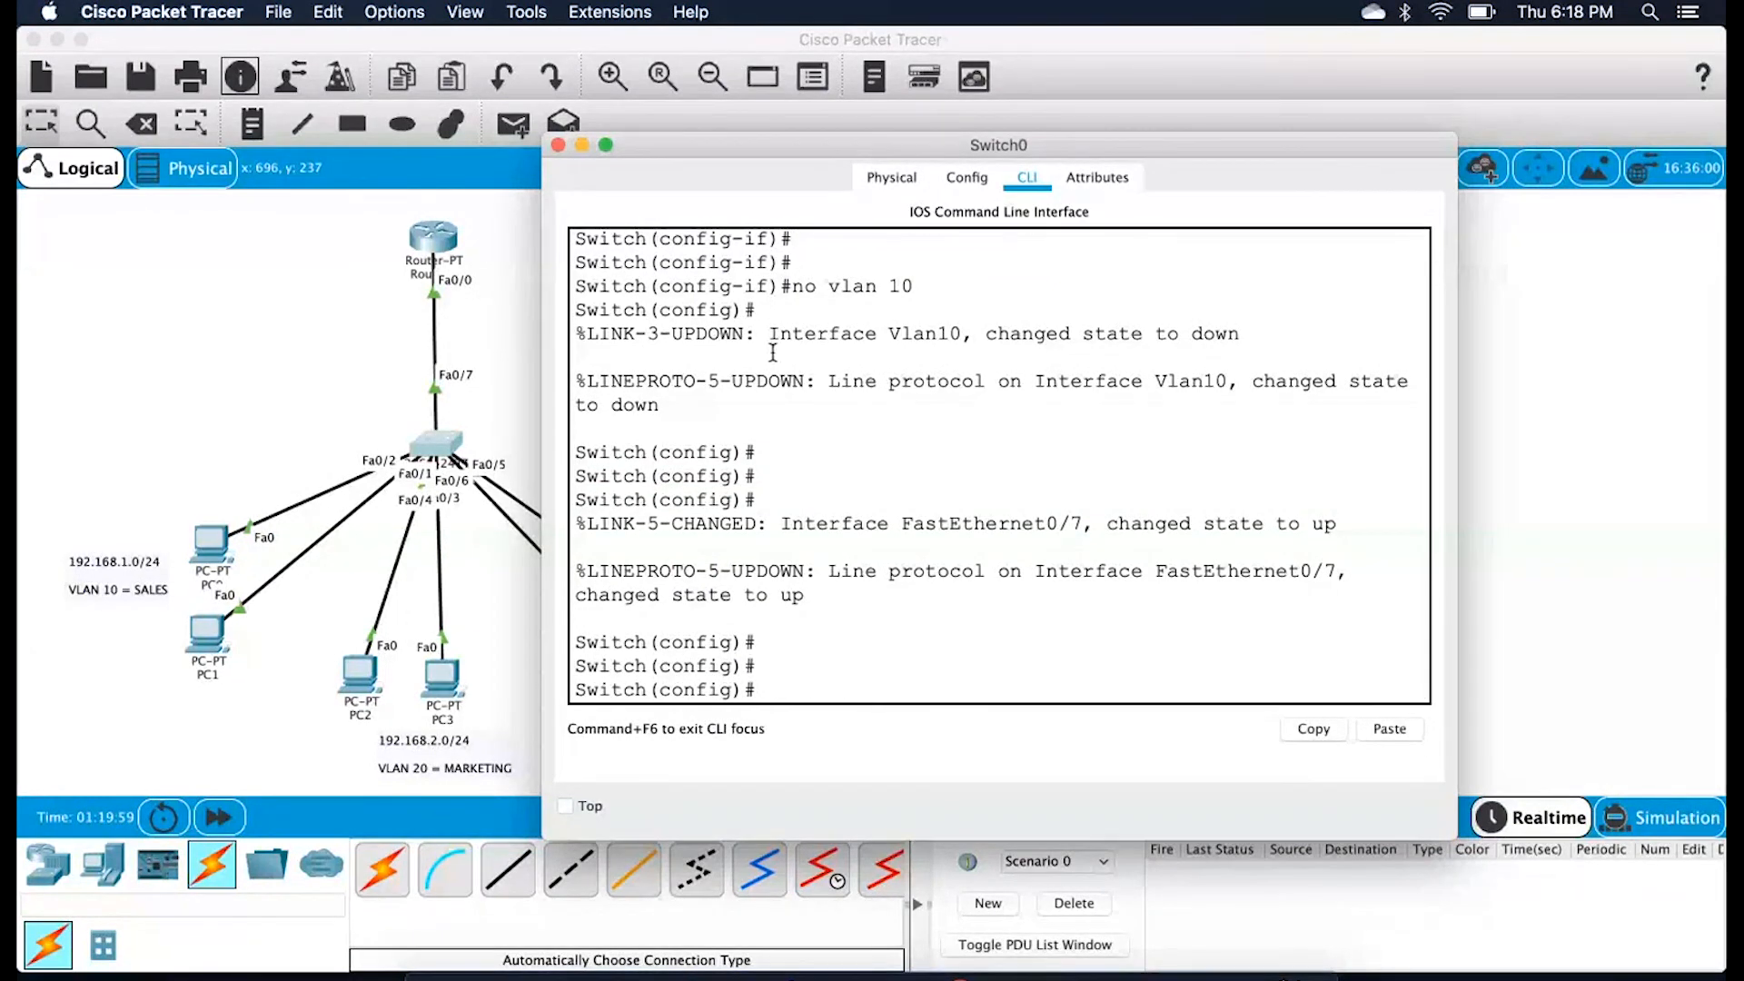
Set switch interface fa 0/7, the link to the router, to trunk mode with "switchport mode trunk"
{"action": "key", "text": "Return"}
{"action": "type", "text": "interface "}
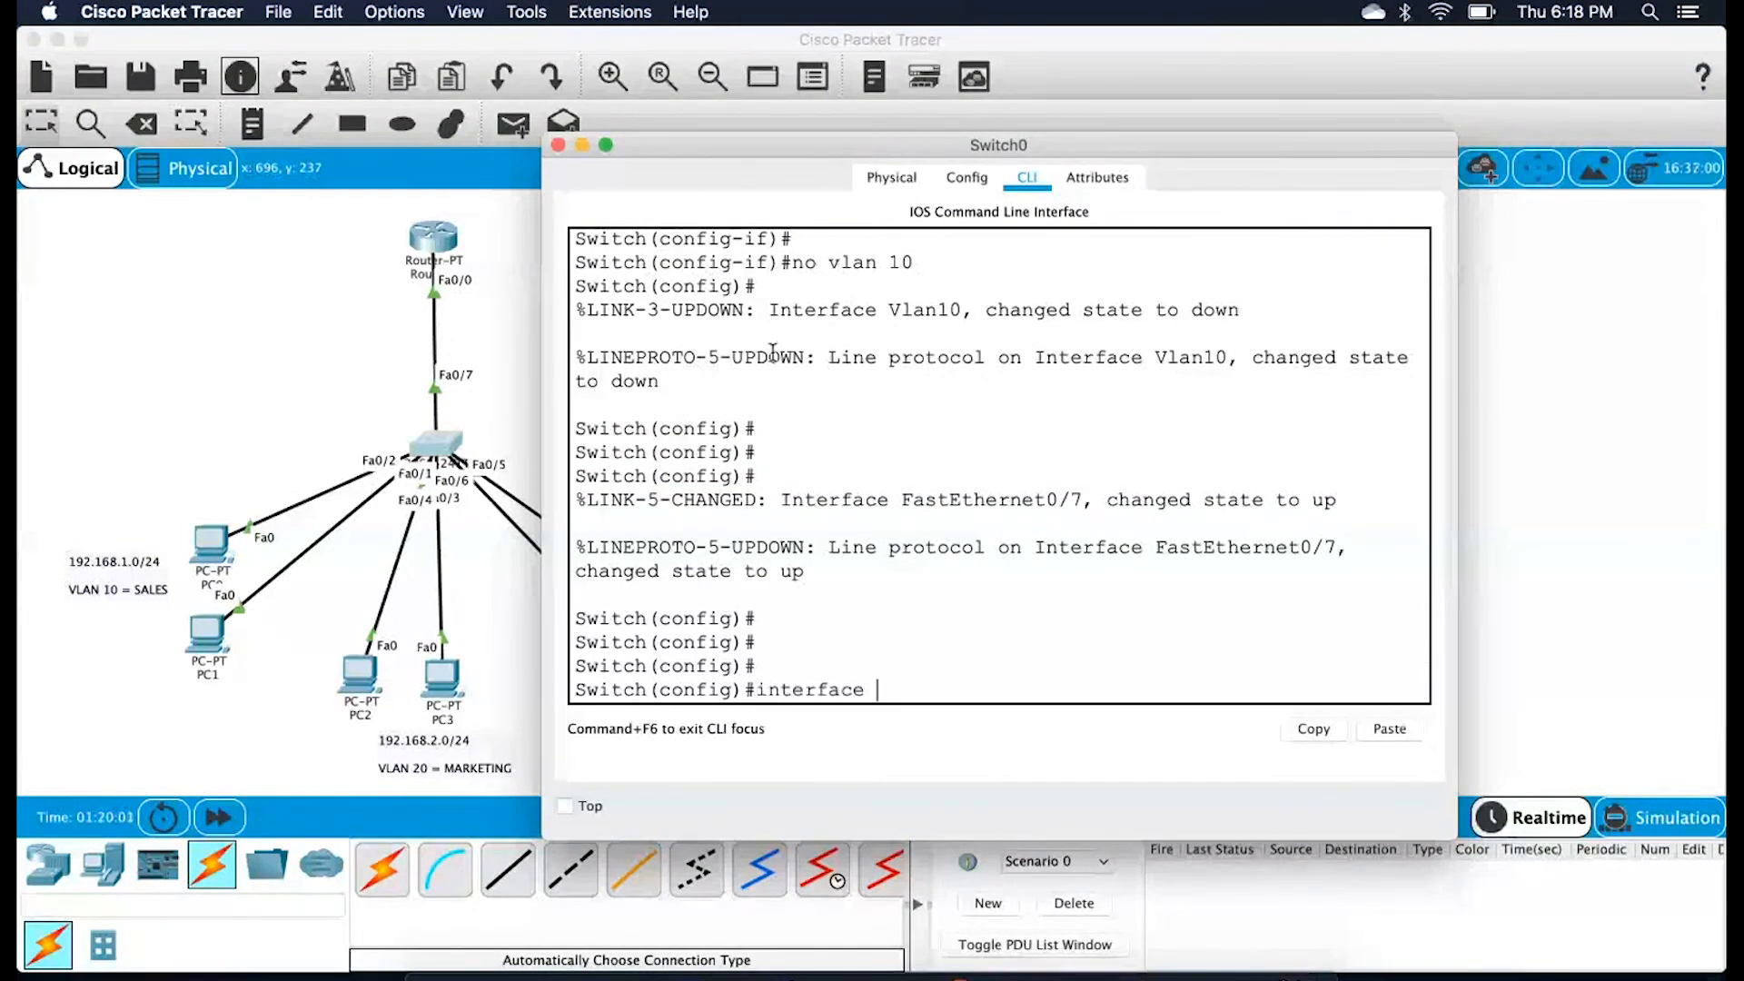
{"action": "type", "text": "fa 0/7"}
{"action": "key", "text": "Return"}
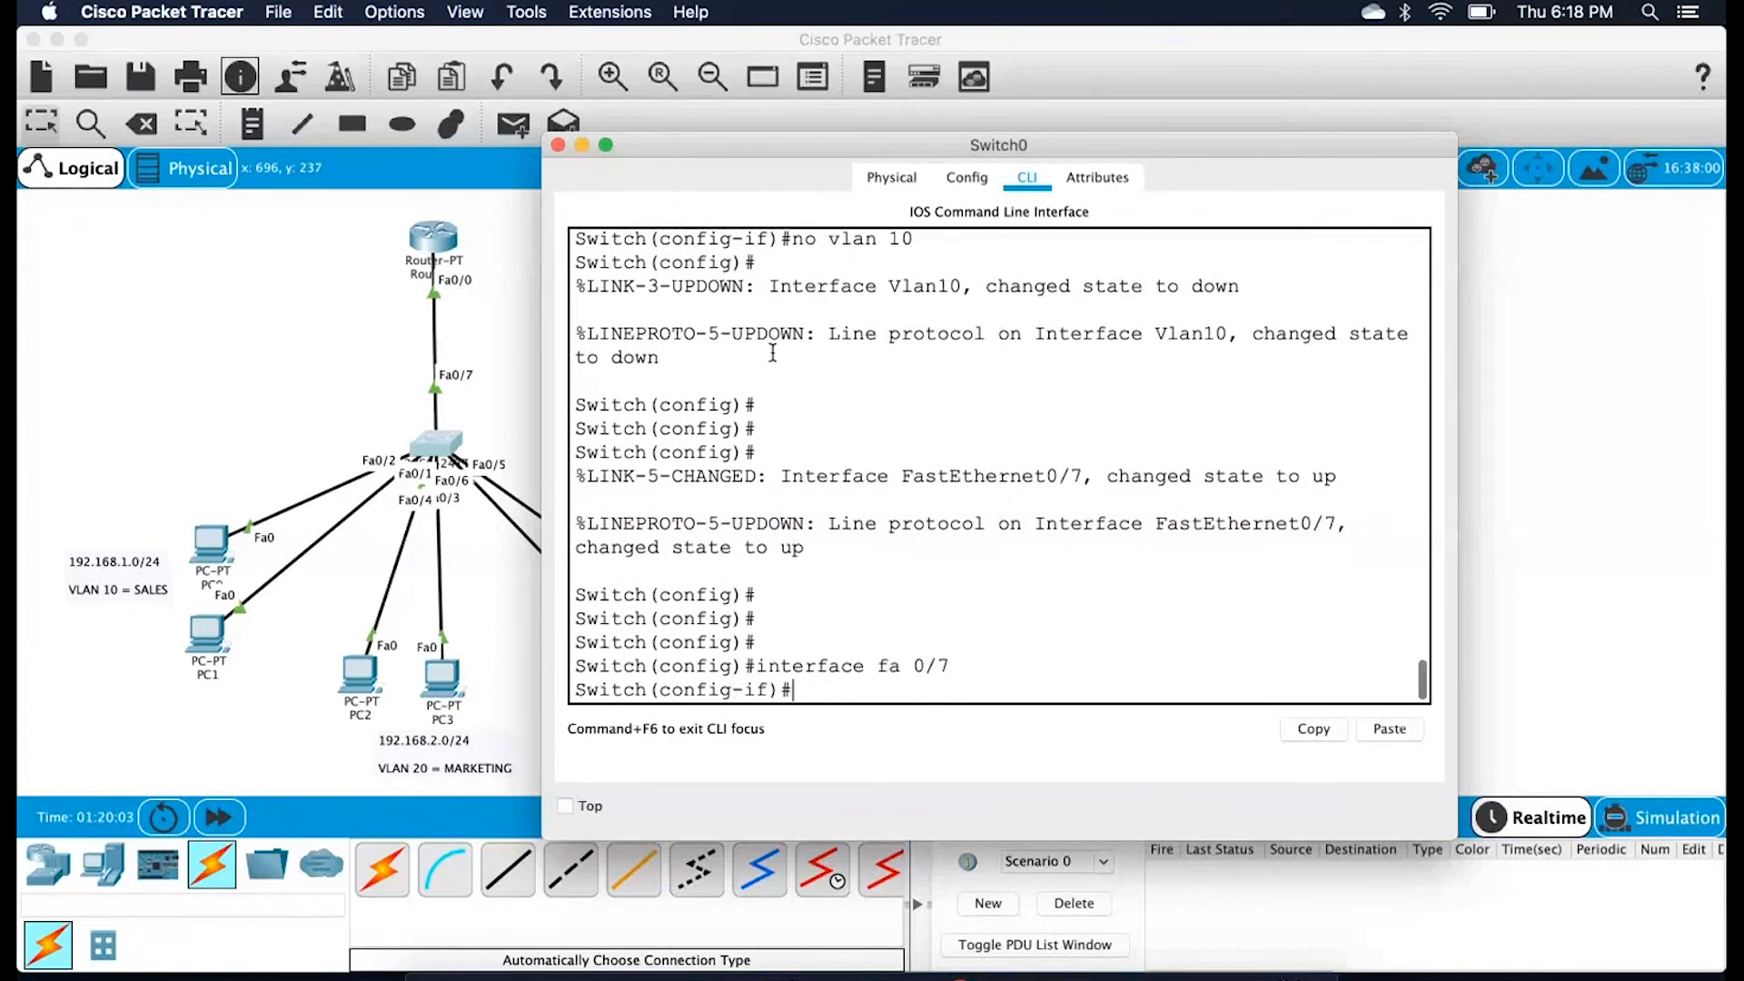
{"action": "type", "text": "witchport mode trunk"}
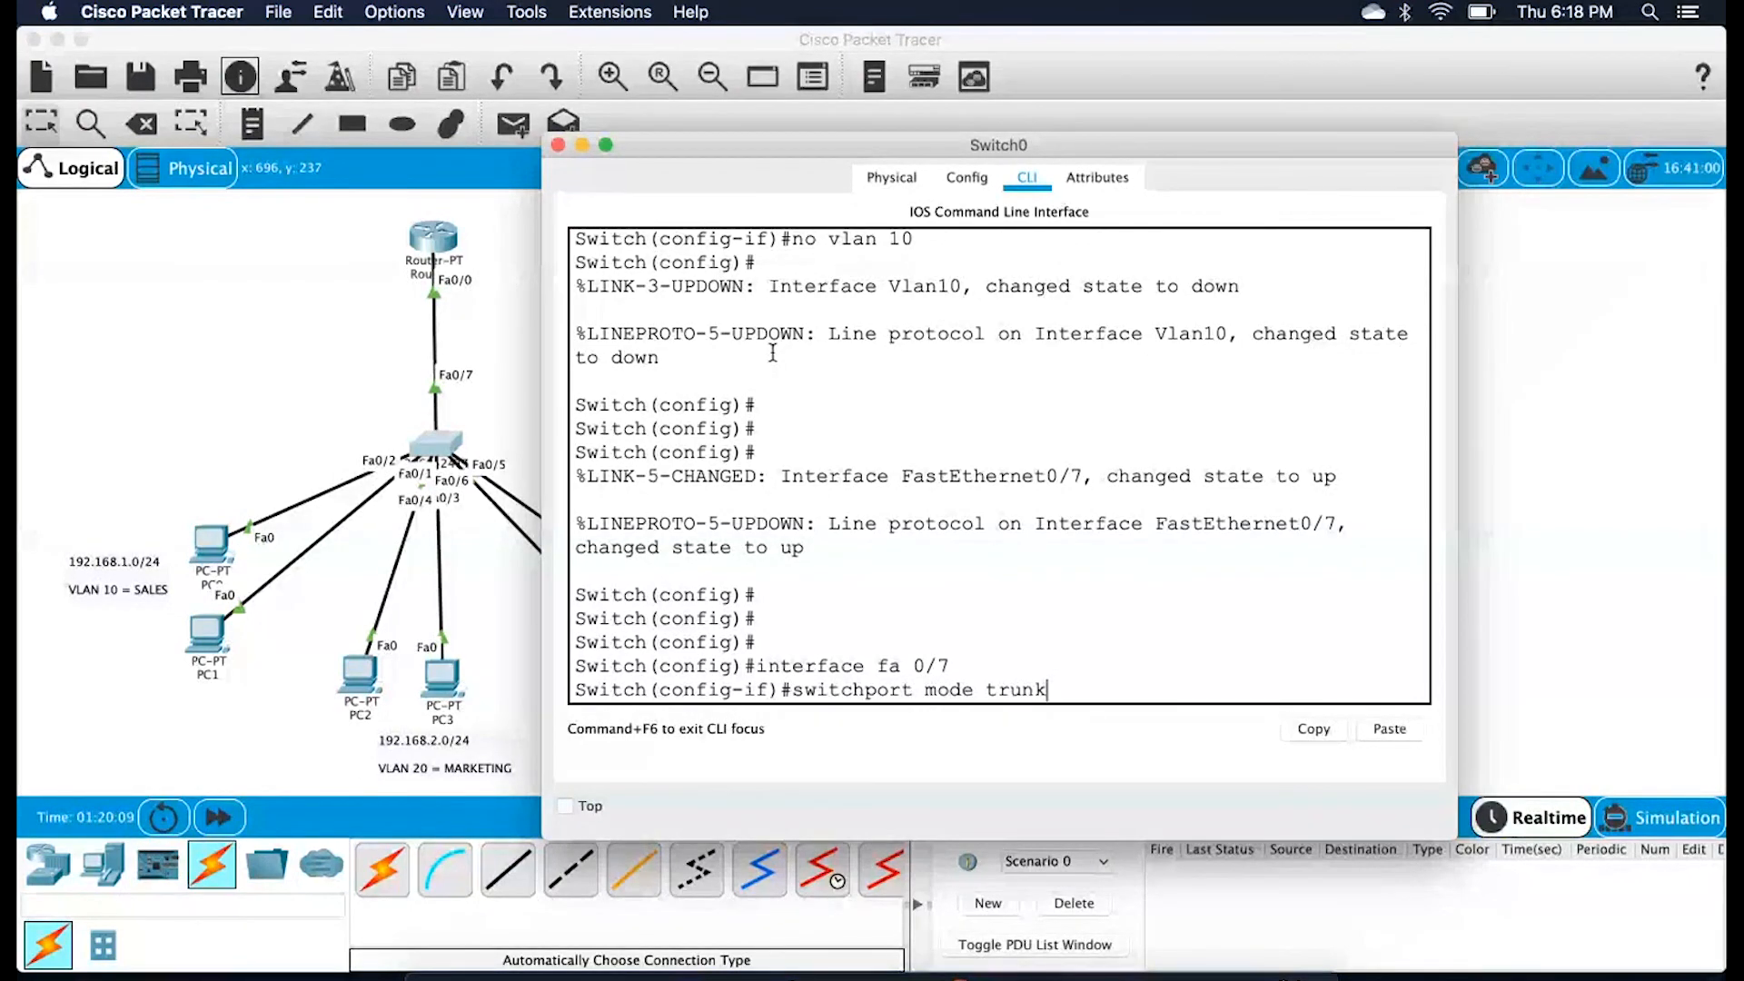
{"action": "key", "text": "Return"}
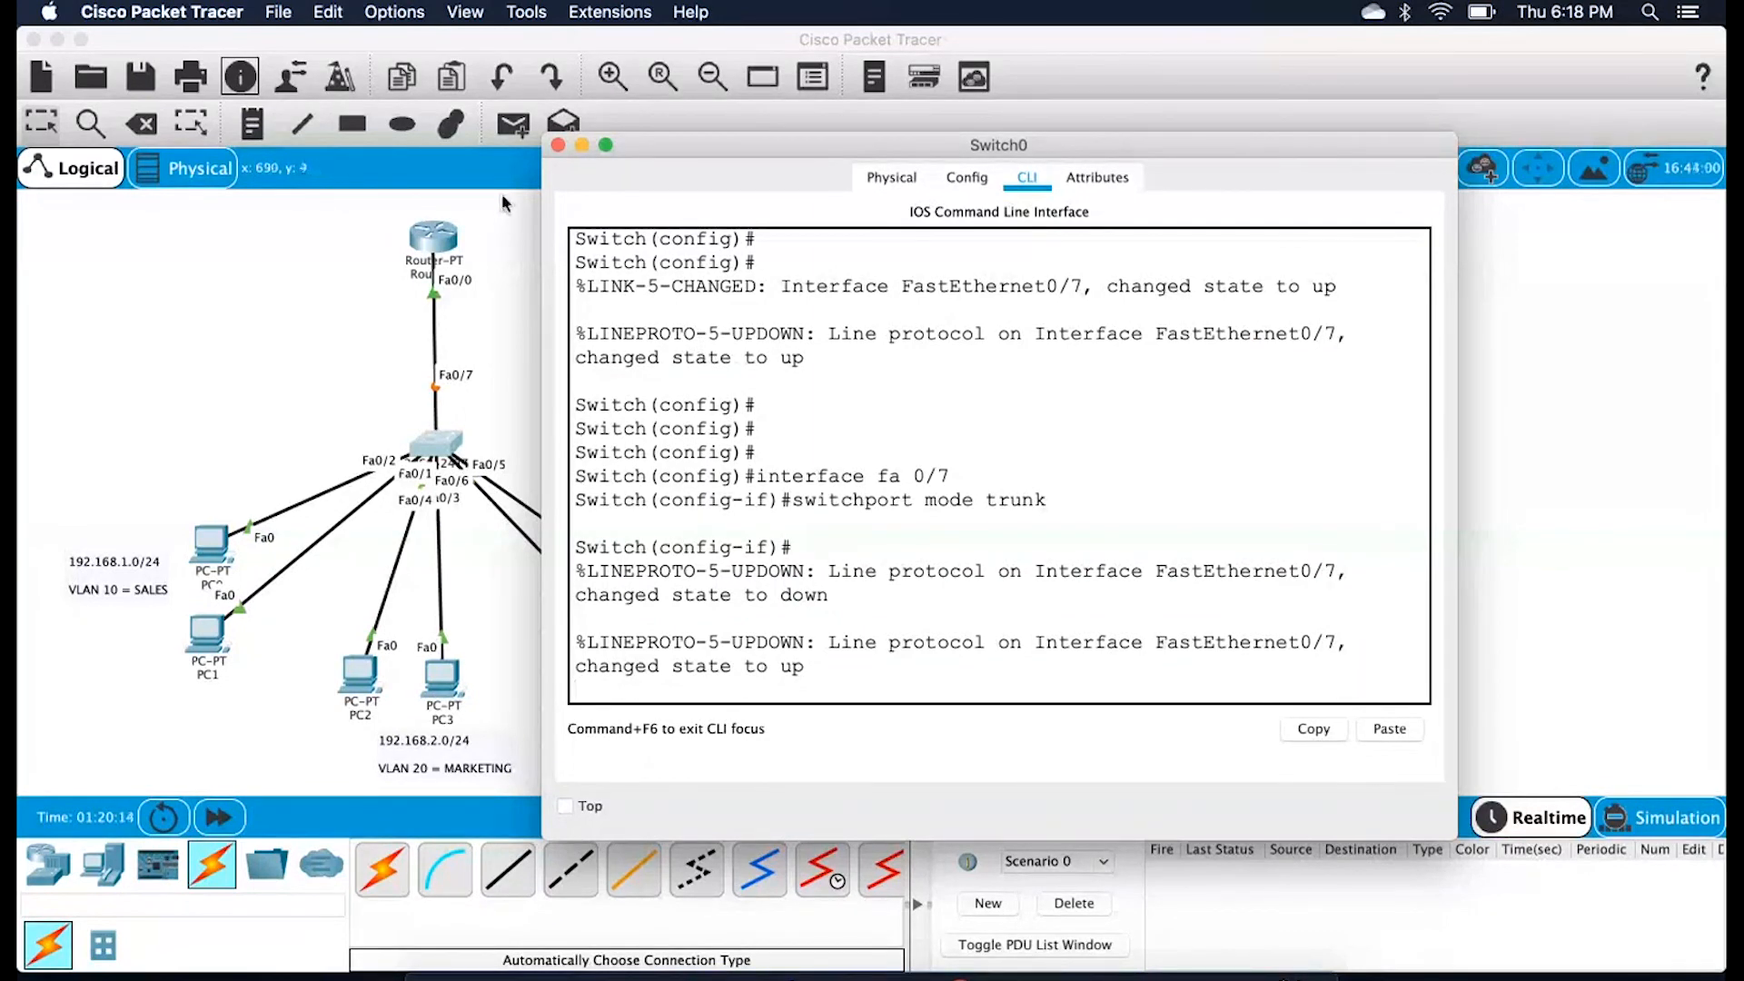
{"action": "scroll", "coordinate": [793, 476], "scroll_direction": "up", "scroll_amount": 1}
{"action": "scroll", "coordinate": [792, 476], "scroll_direction": "up", "scroll_amount": 1}
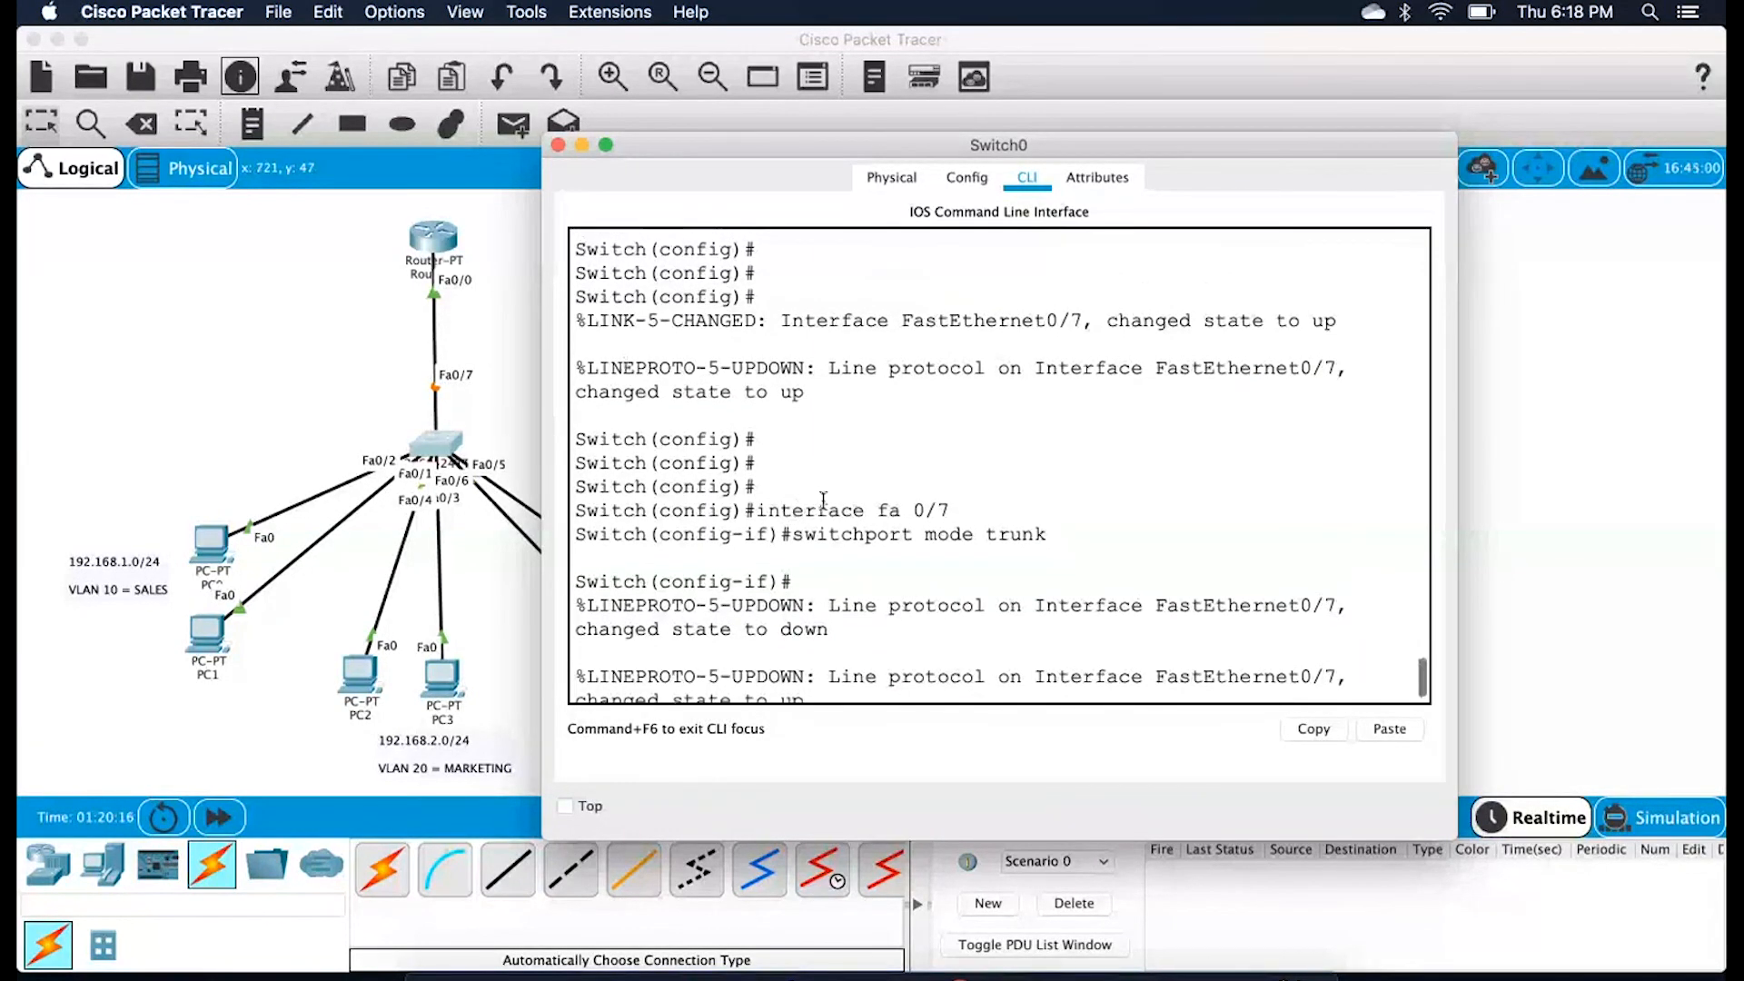
{"action": "scroll", "coordinate": [843, 543], "scroll_direction": "down", "scroll_amount": 3}
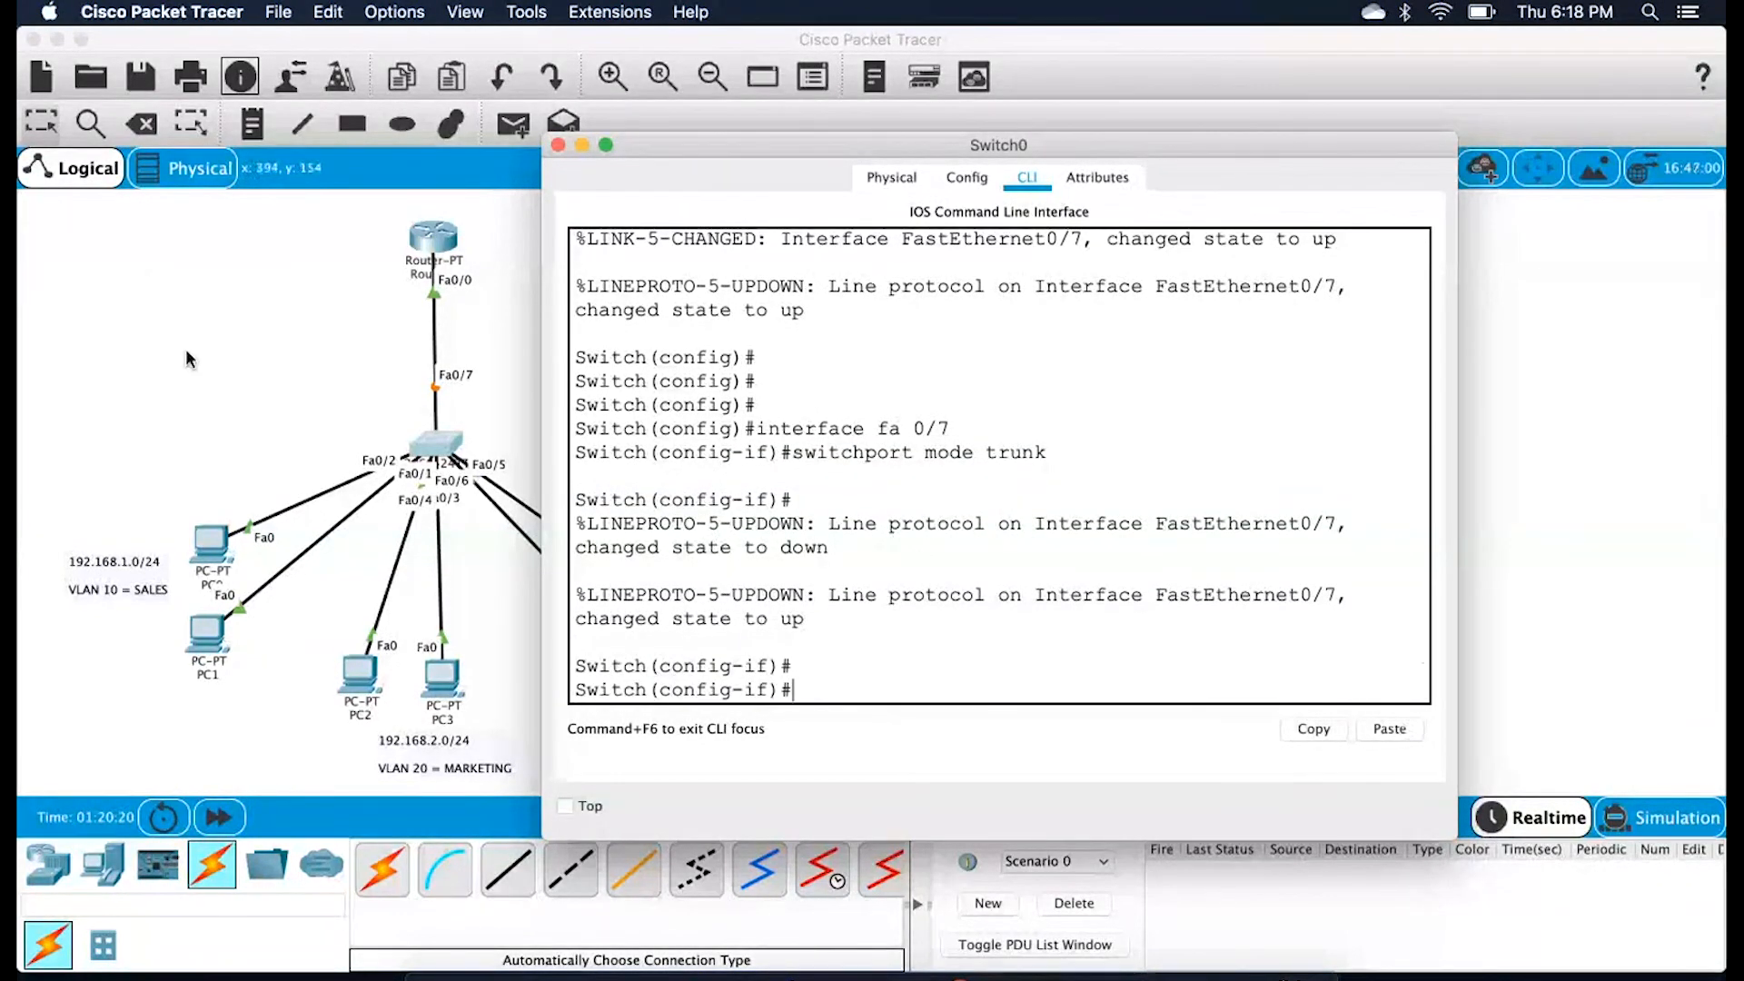
Return to the topology, fast-forward the simulation time and inspect the switch's port and VLAN summary
{"action": "left_click", "coordinate": [350, 414]}
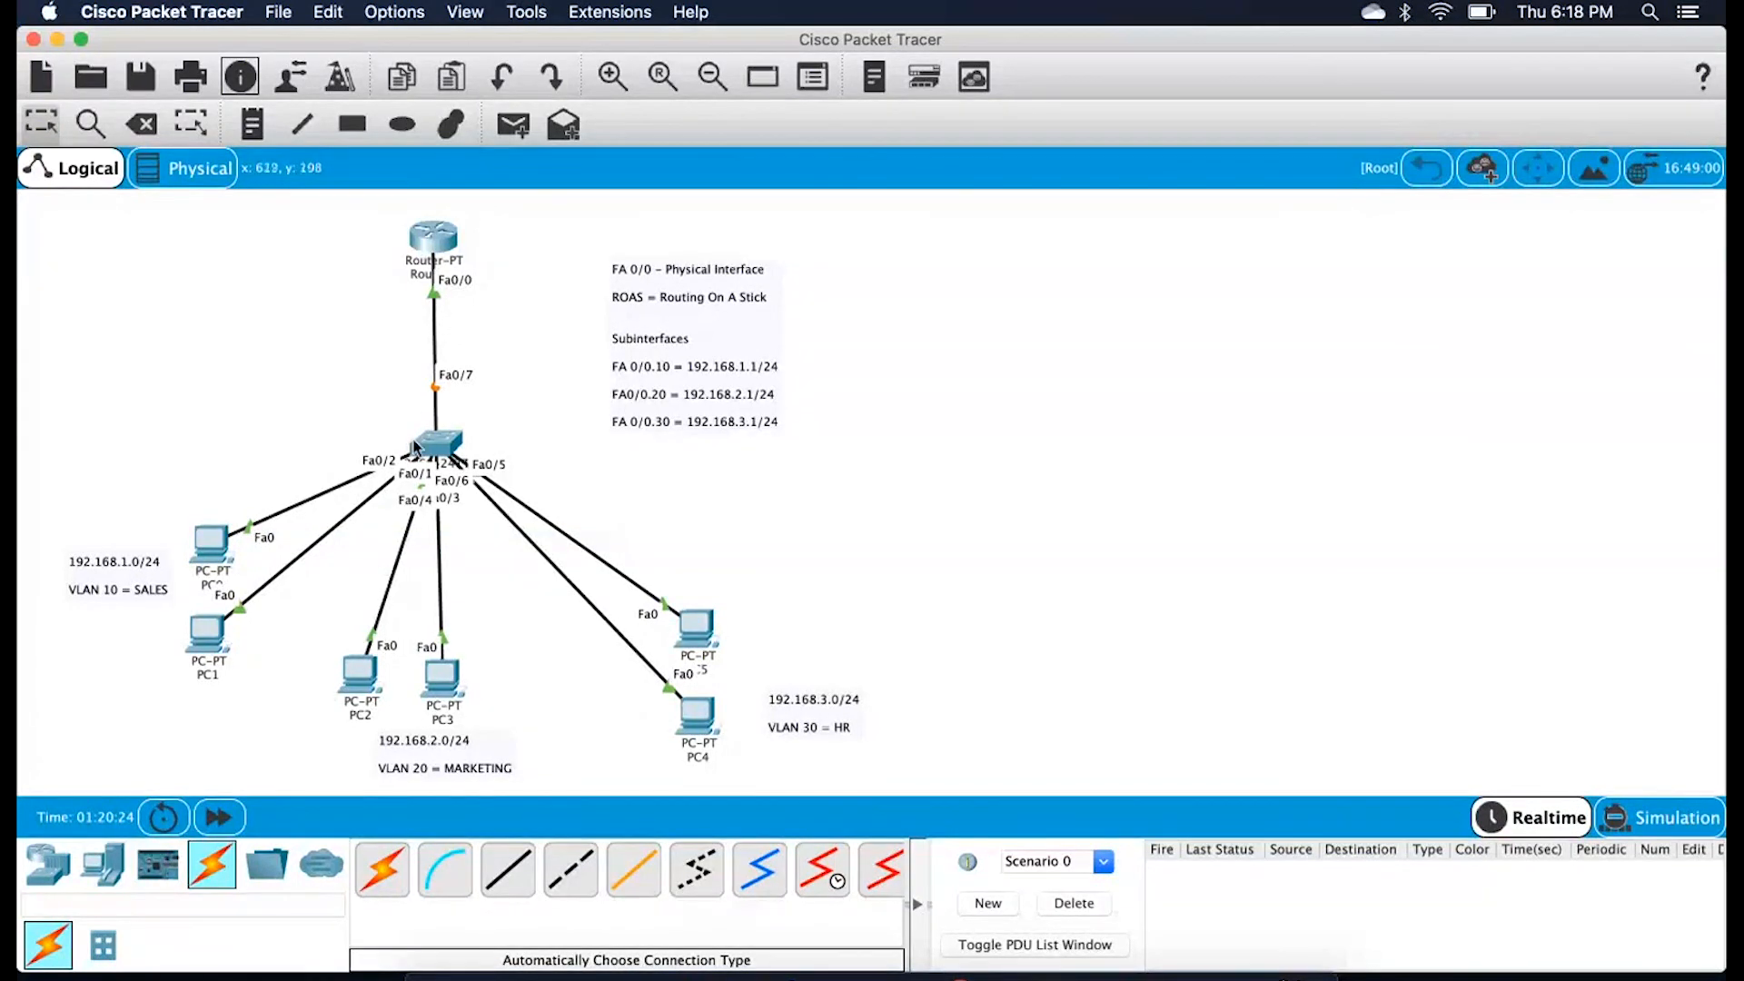
{"action": "left_click", "coordinate": [219, 818]}
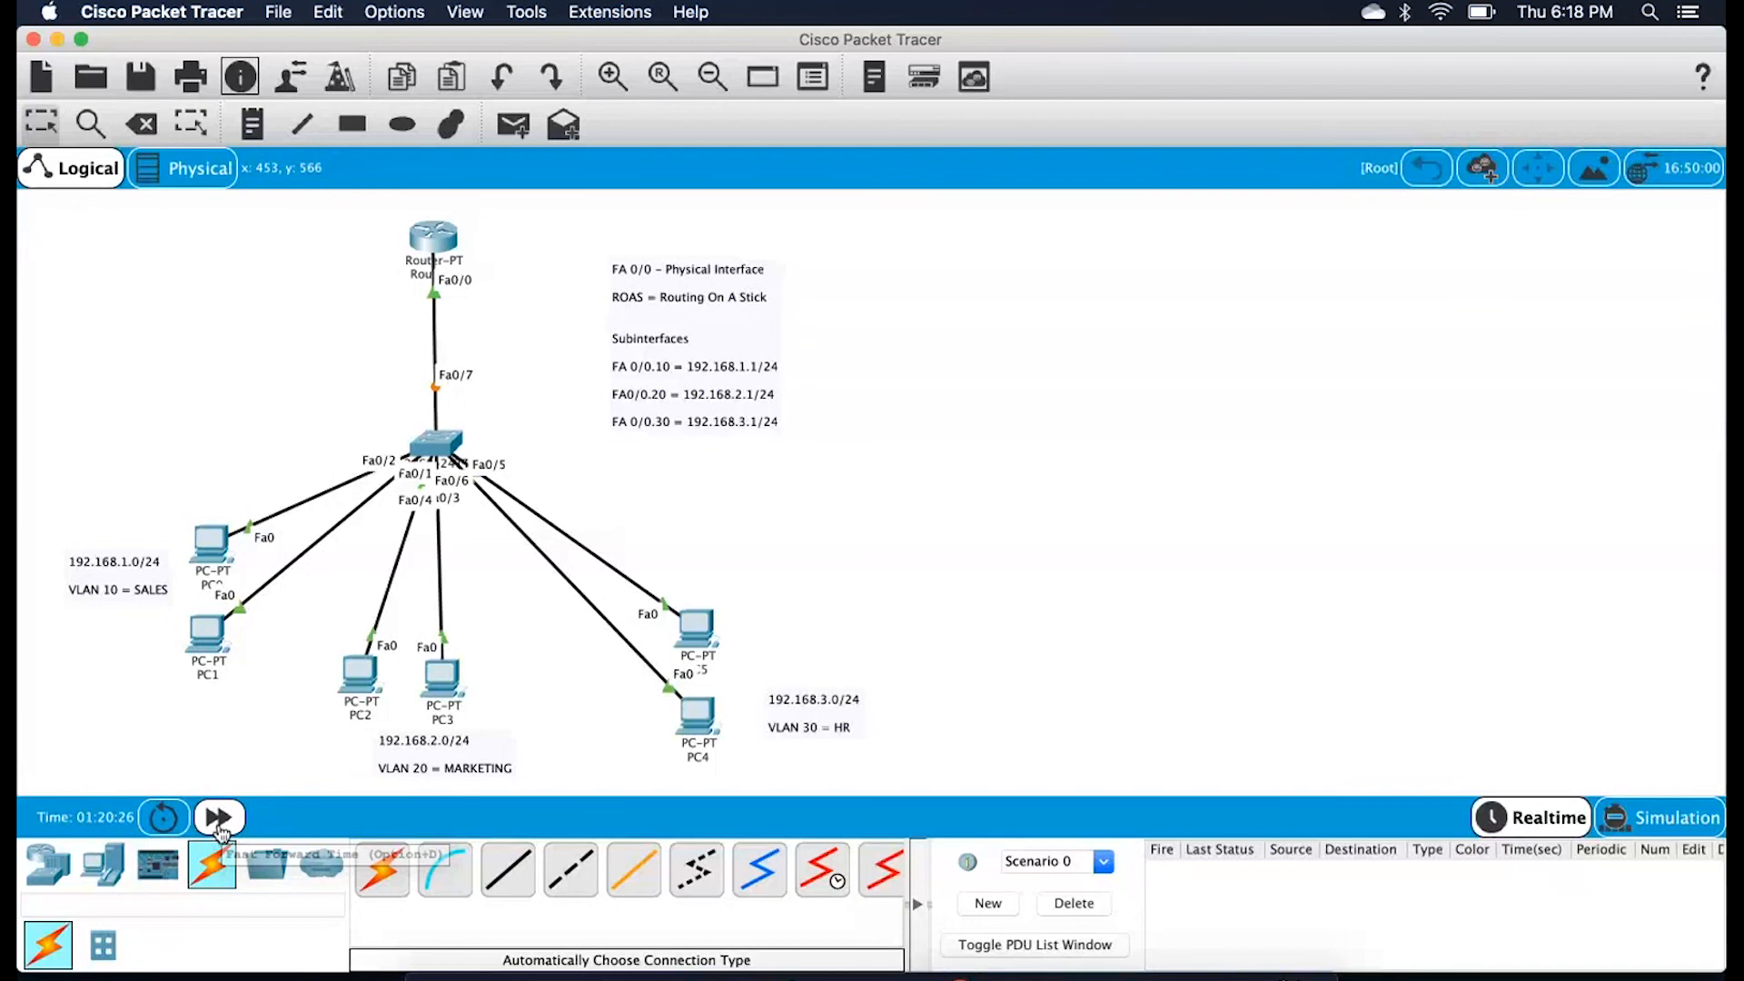
{"action": "mouse_move", "coordinate": [445, 451]}
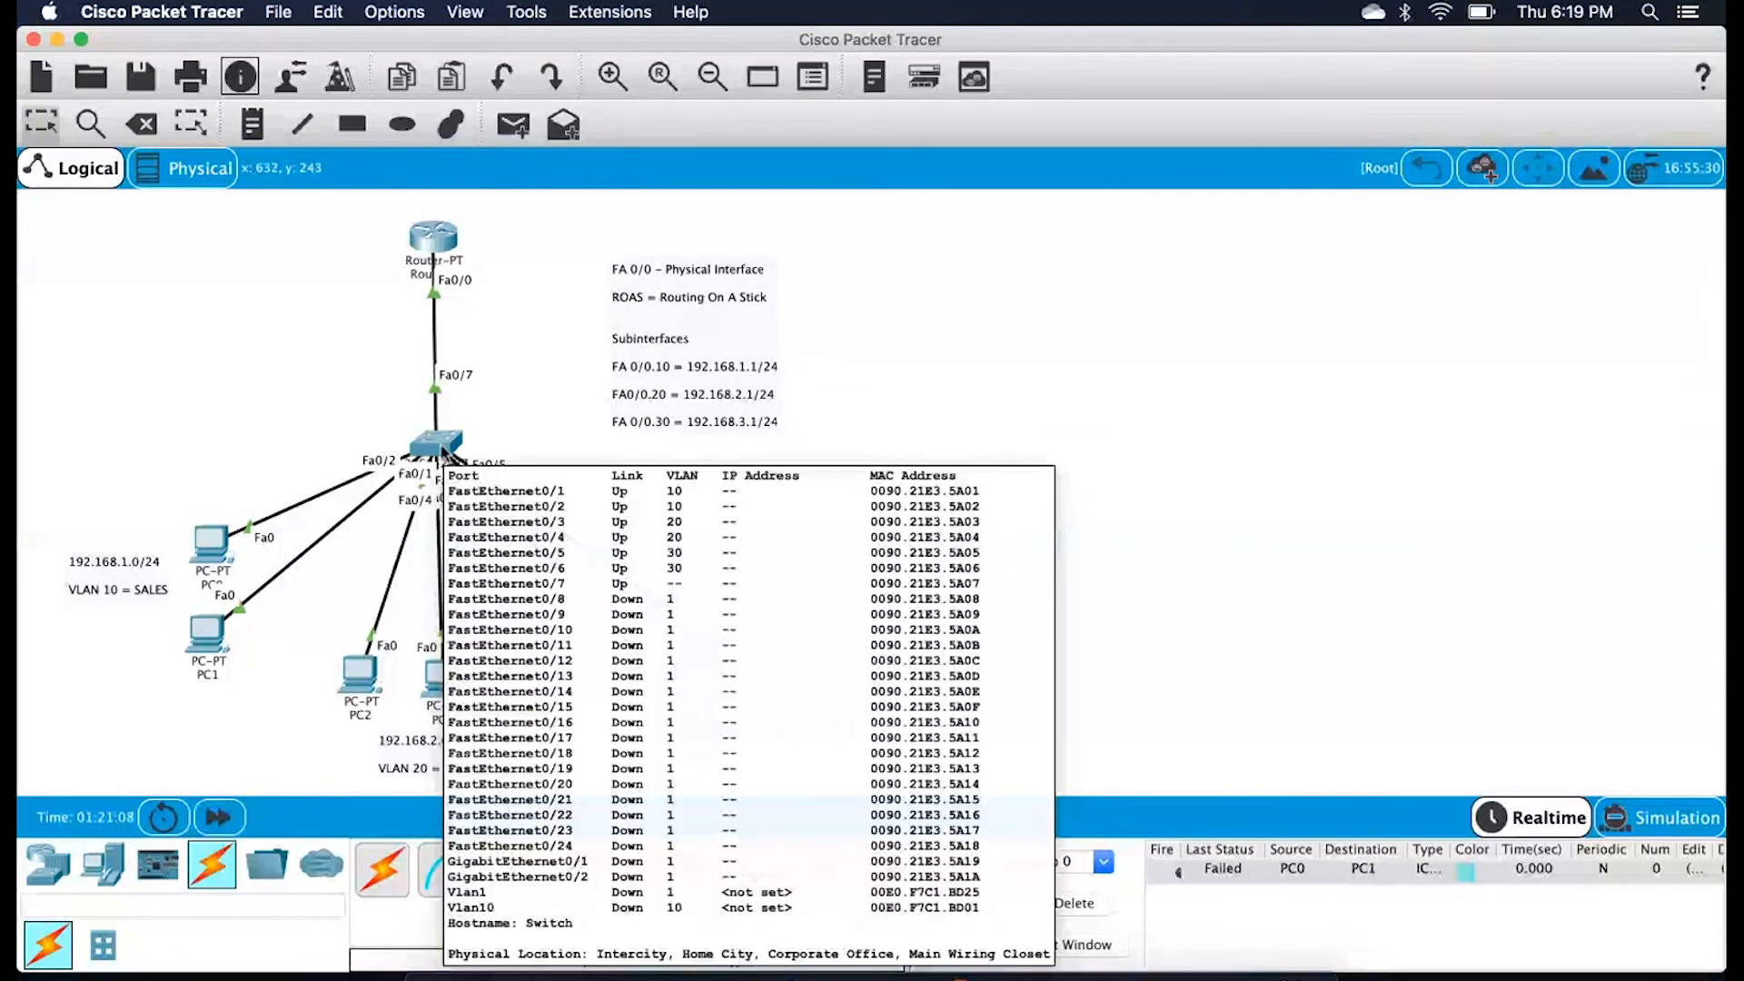
Shift PC0 and PC2 slightly in the topology
{"action": "mouse_move", "coordinate": [216, 548]}
{"action": "left_mouse_down"}
{"action": "mouse_move", "coordinate": [193, 409]}
{"action": "mouse_move", "coordinate": [199, 552]}
{"action": "left_mouse_up"}
{"action": "left_click_drag", "start_coordinate": [379, 668], "coordinate": [624, 443]}
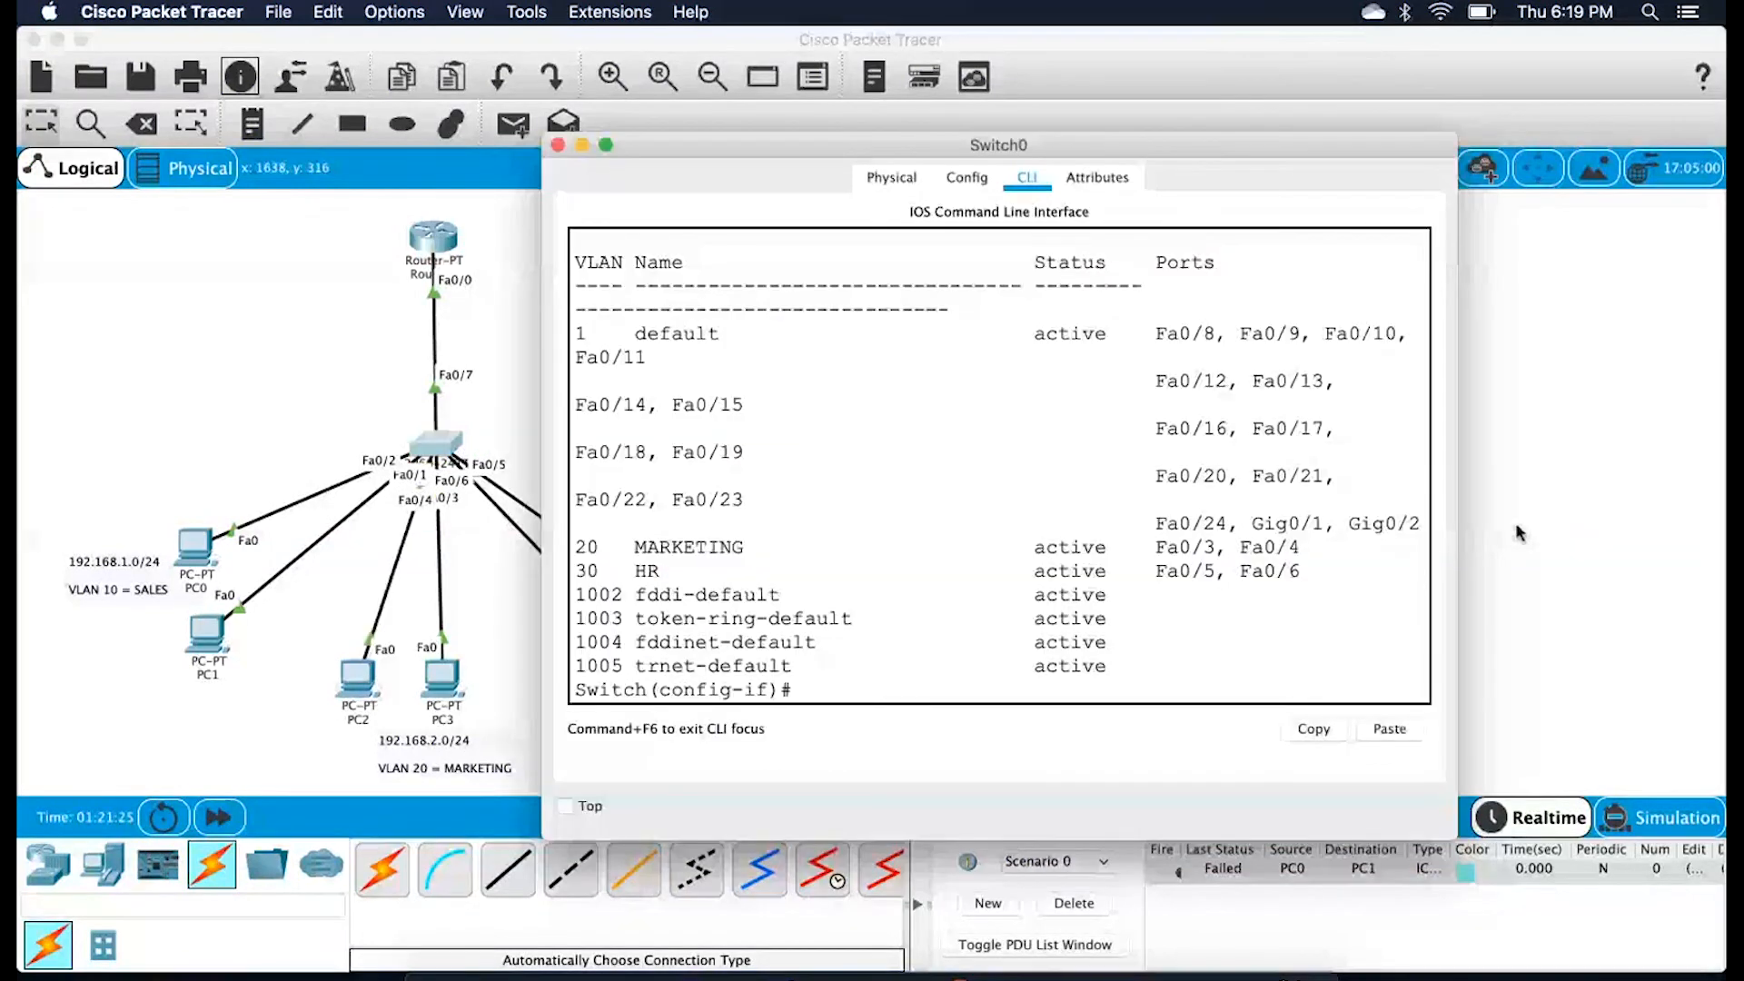
On Switch0, create VLAN 10 named SALES, then assign ports fa 0/1-2 to it with "switchport access vlan 10" and exit interface configuration
{"action": "left_click_drag", "start_coordinate": [1459, 572], "coordinate": [1635, 570]}
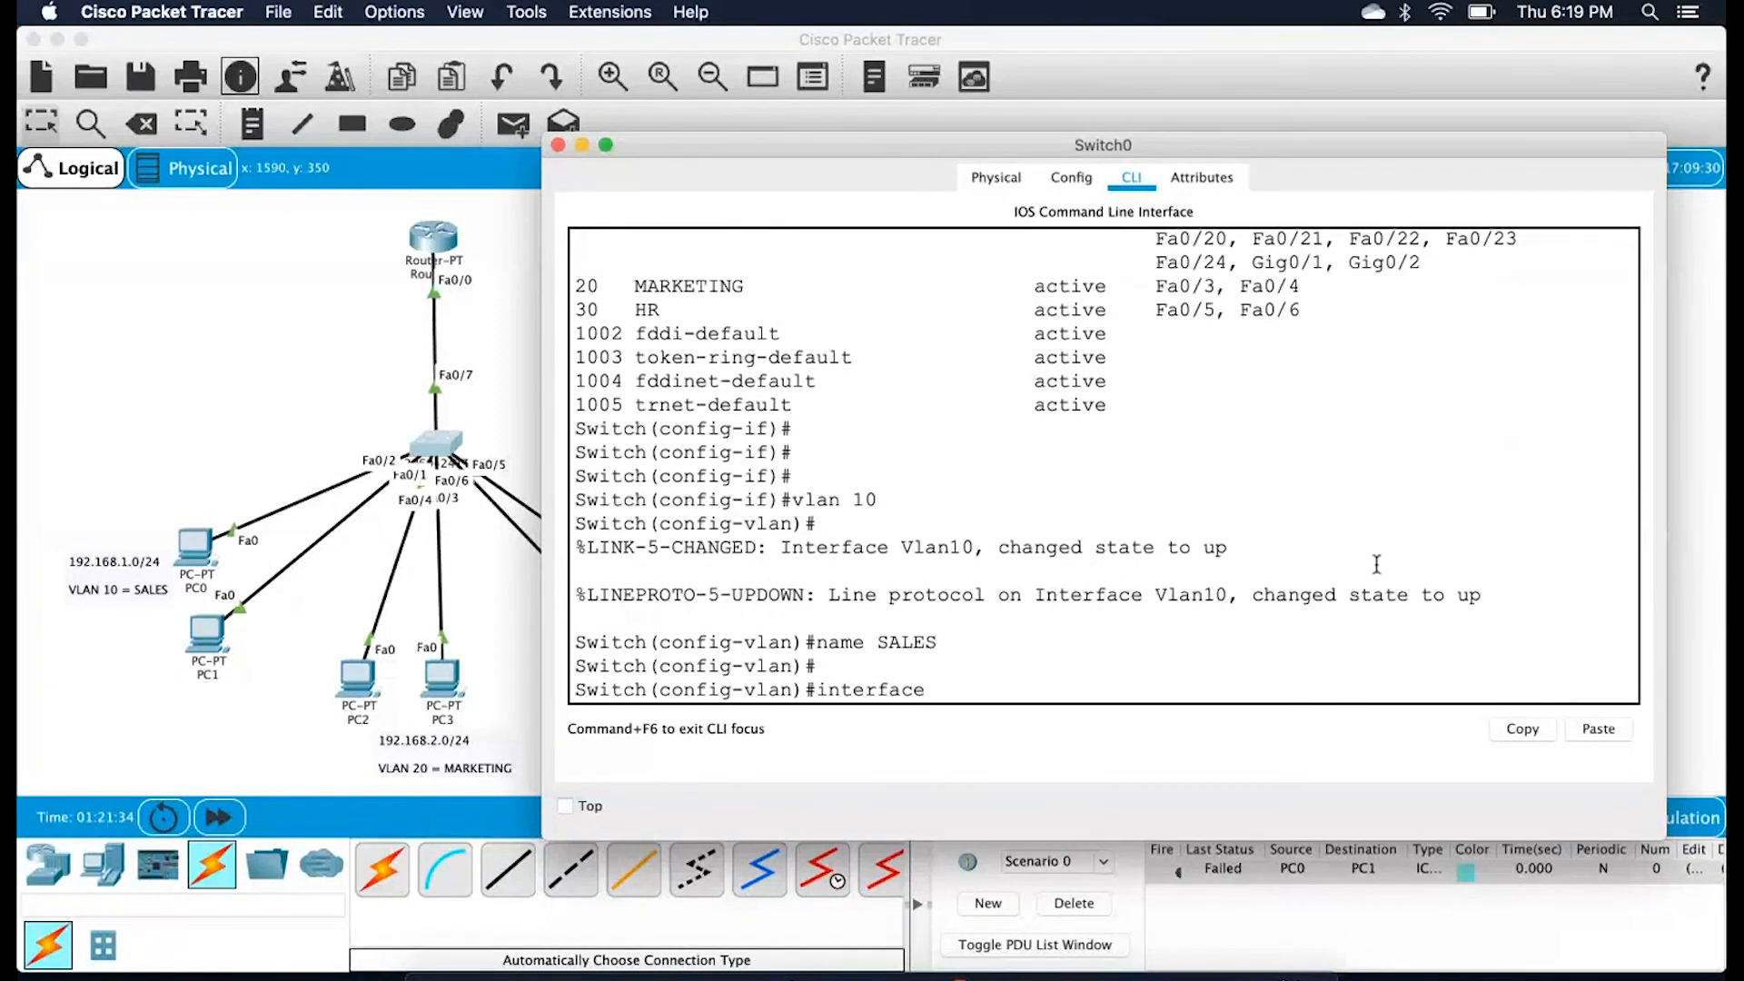
{"action": "type", "text": "range fa 0/1-2"}
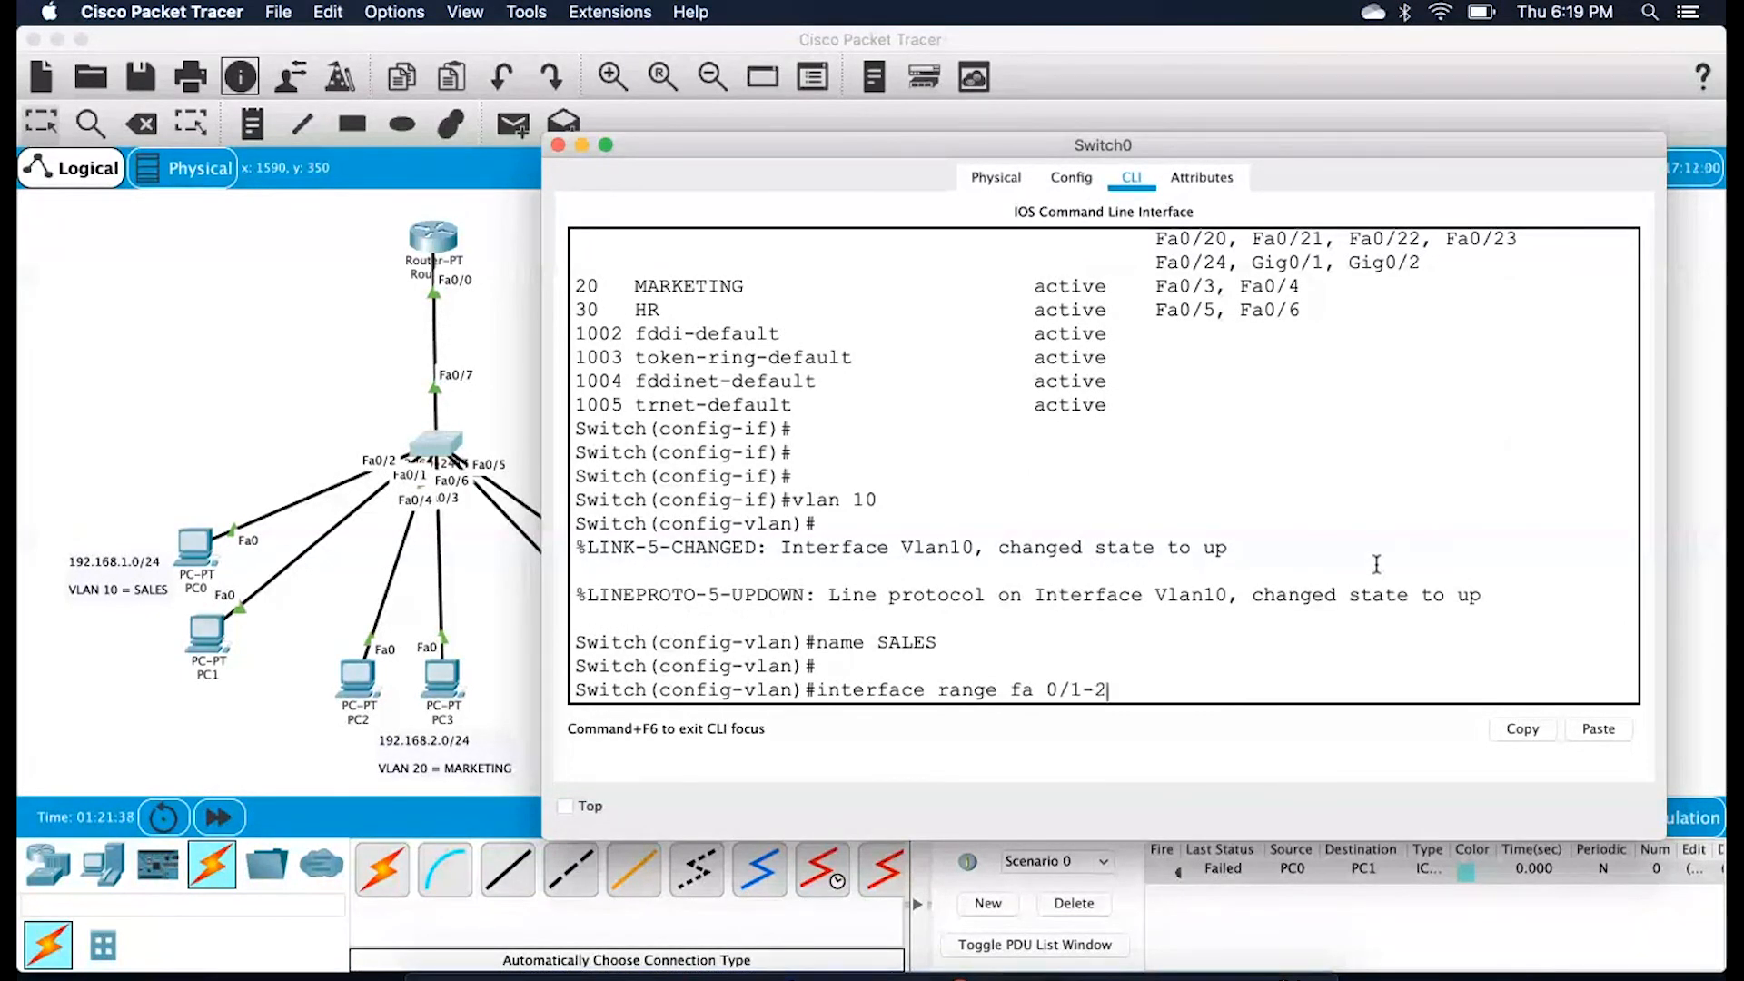
{"action": "key", "text": "Return"}
{"action": "type", "text": "swith"}
{"action": "key", "text": "BackSpace"}
{"action": "type", "text": "chport mod"}
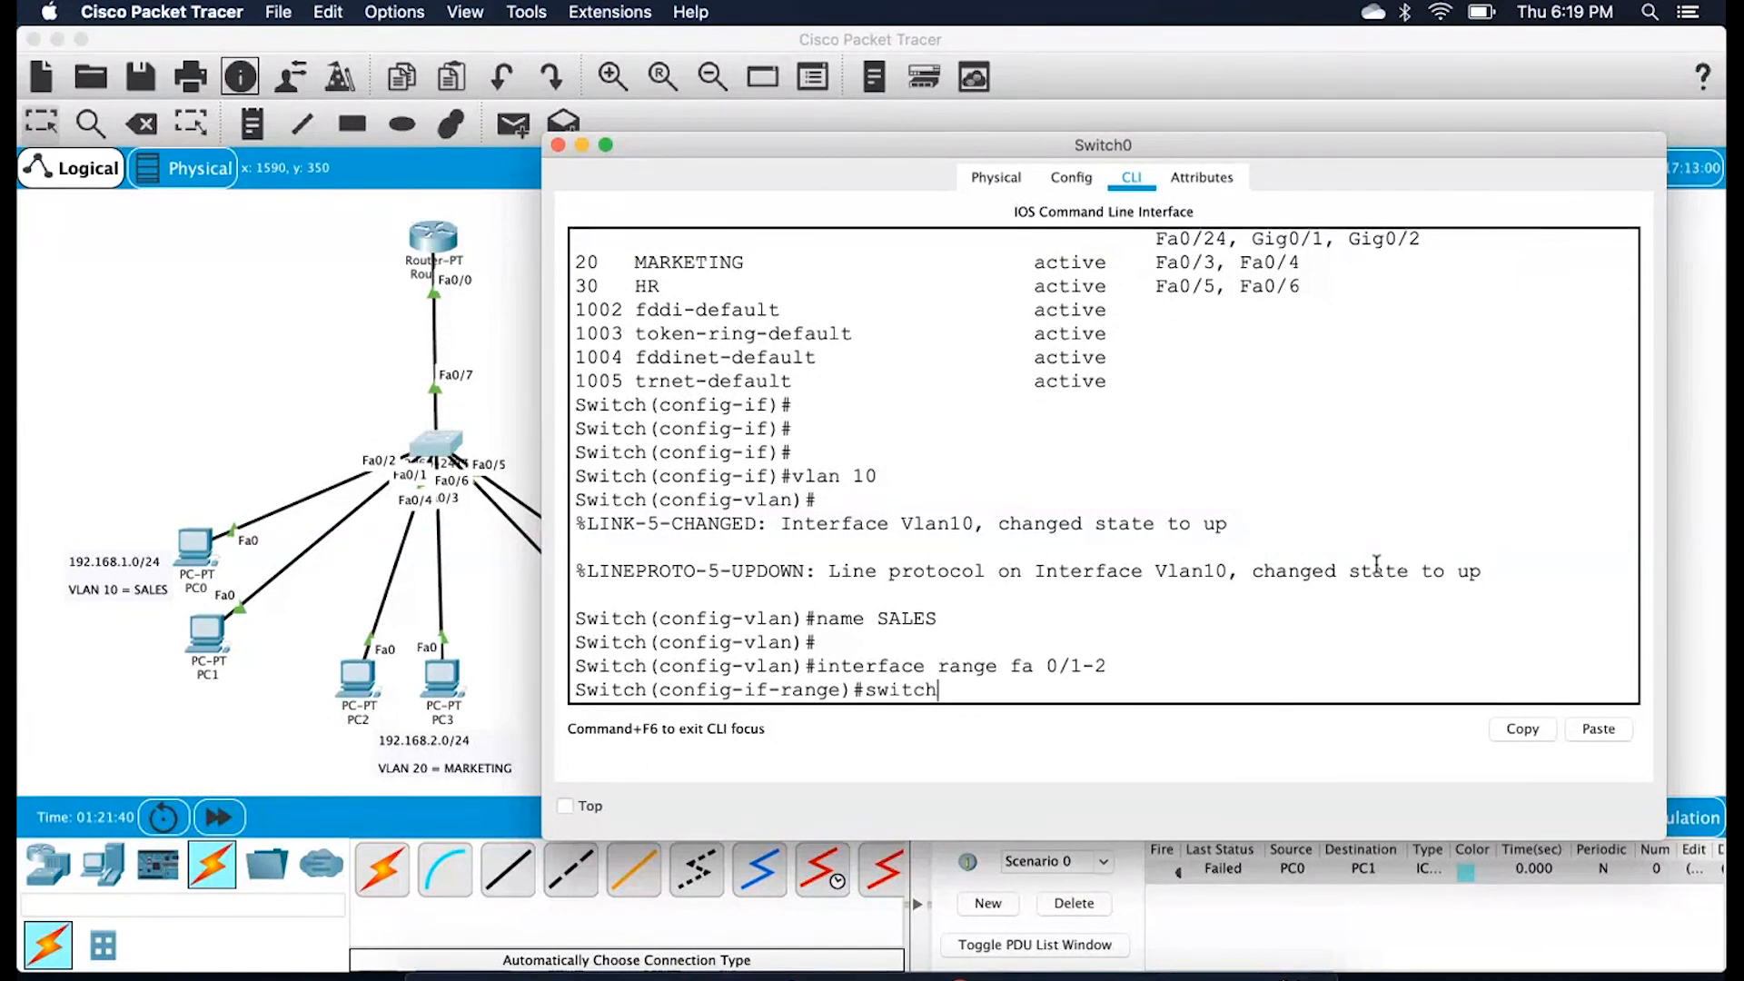
{"action": "key", "text": "BackSpace"}
{"action": "key", "text": "BackSpace"}
{"action": "key", "text": "BackSpace"}
{"action": "type", "text": "acc"}
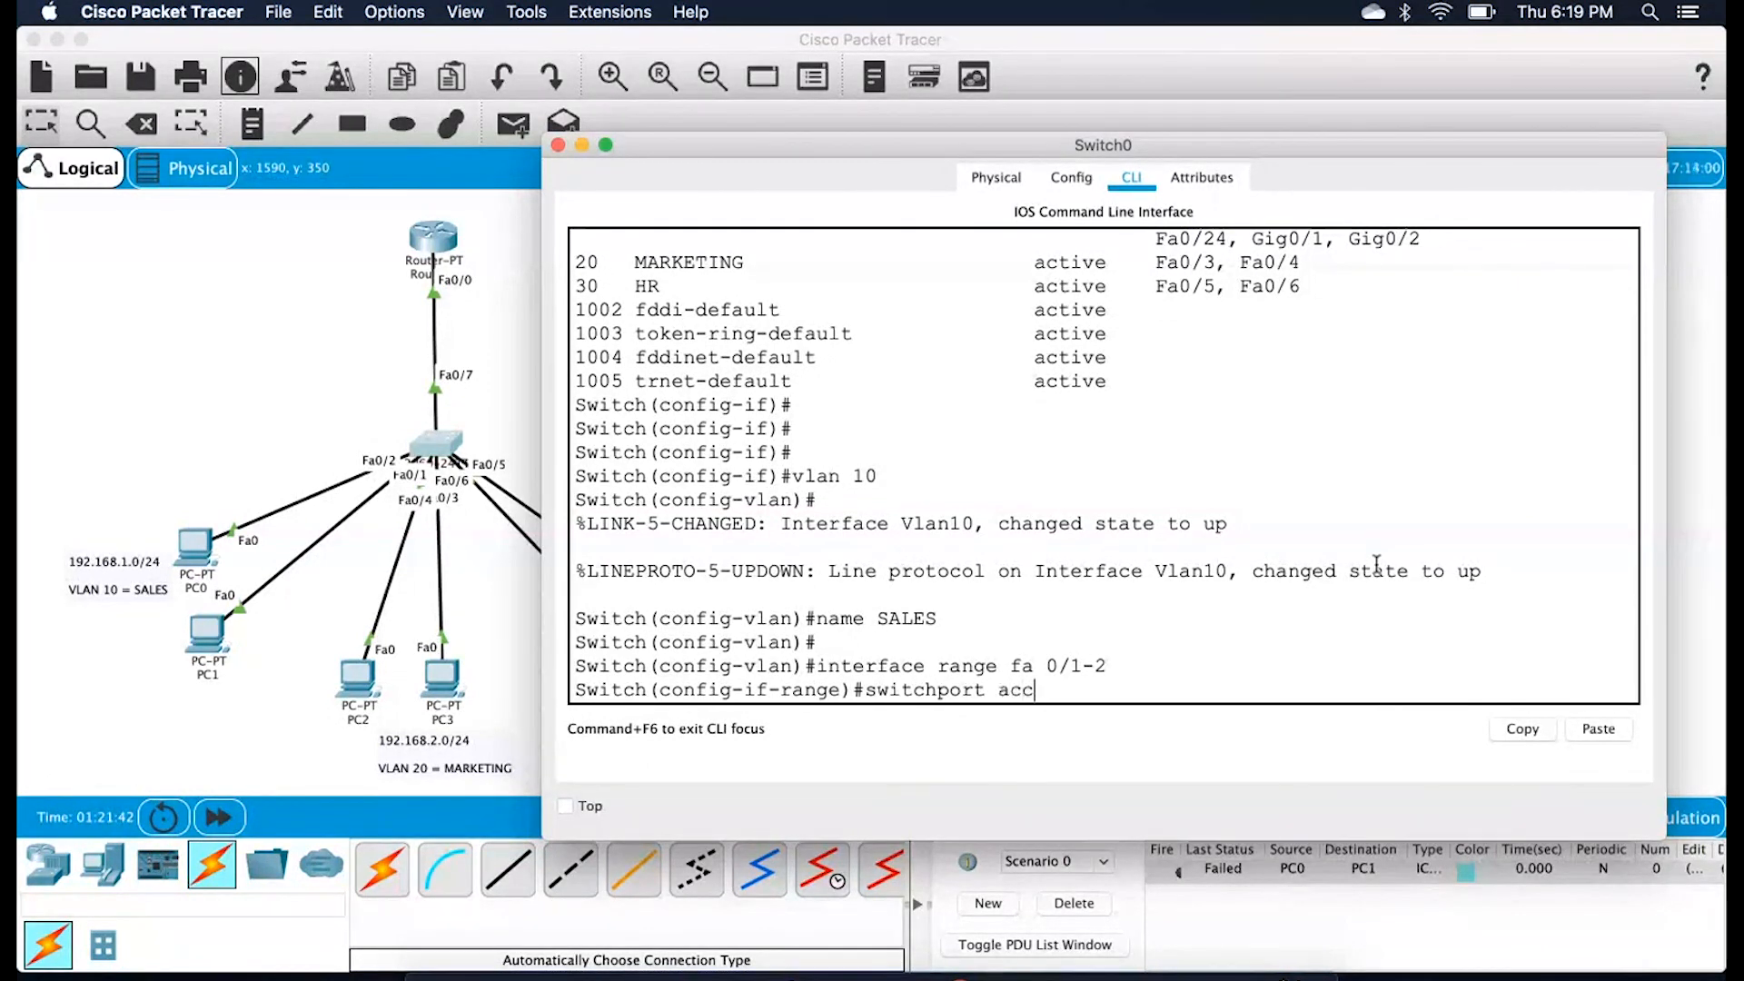
{"action": "type", "text": "ess vlan 10"}
{"action": "key", "text": "Return"}
{"action": "key", "text": "Return"}
{"action": "key", "text": "Return"}
{"action": "type", "text": "exit"}
{"action": "key", "text": "Return"}
{"action": "key", "text": "Return"}
{"action": "key", "text": "Return"}
{"action": "key", "text": "Return"}
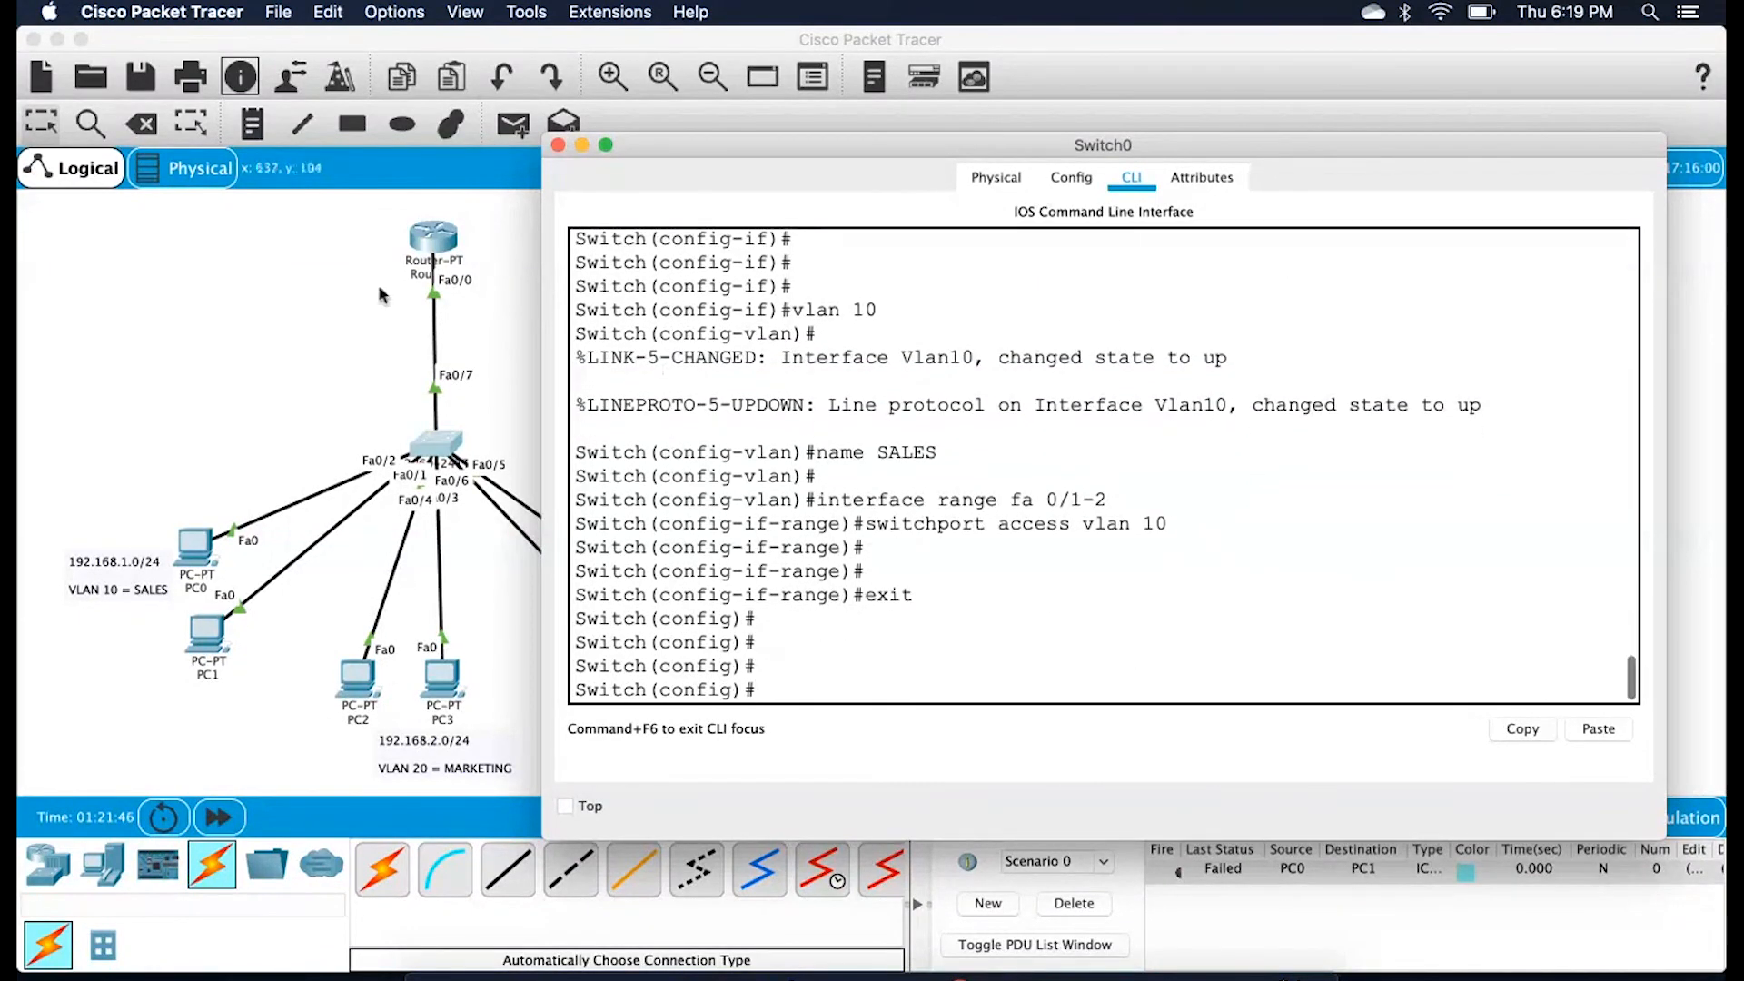
Return to the topology, fast-forward the simulation time, then send a simple PDU from PC0 to PC1 and check its status
{"action": "left_click", "coordinate": [346, 315]}
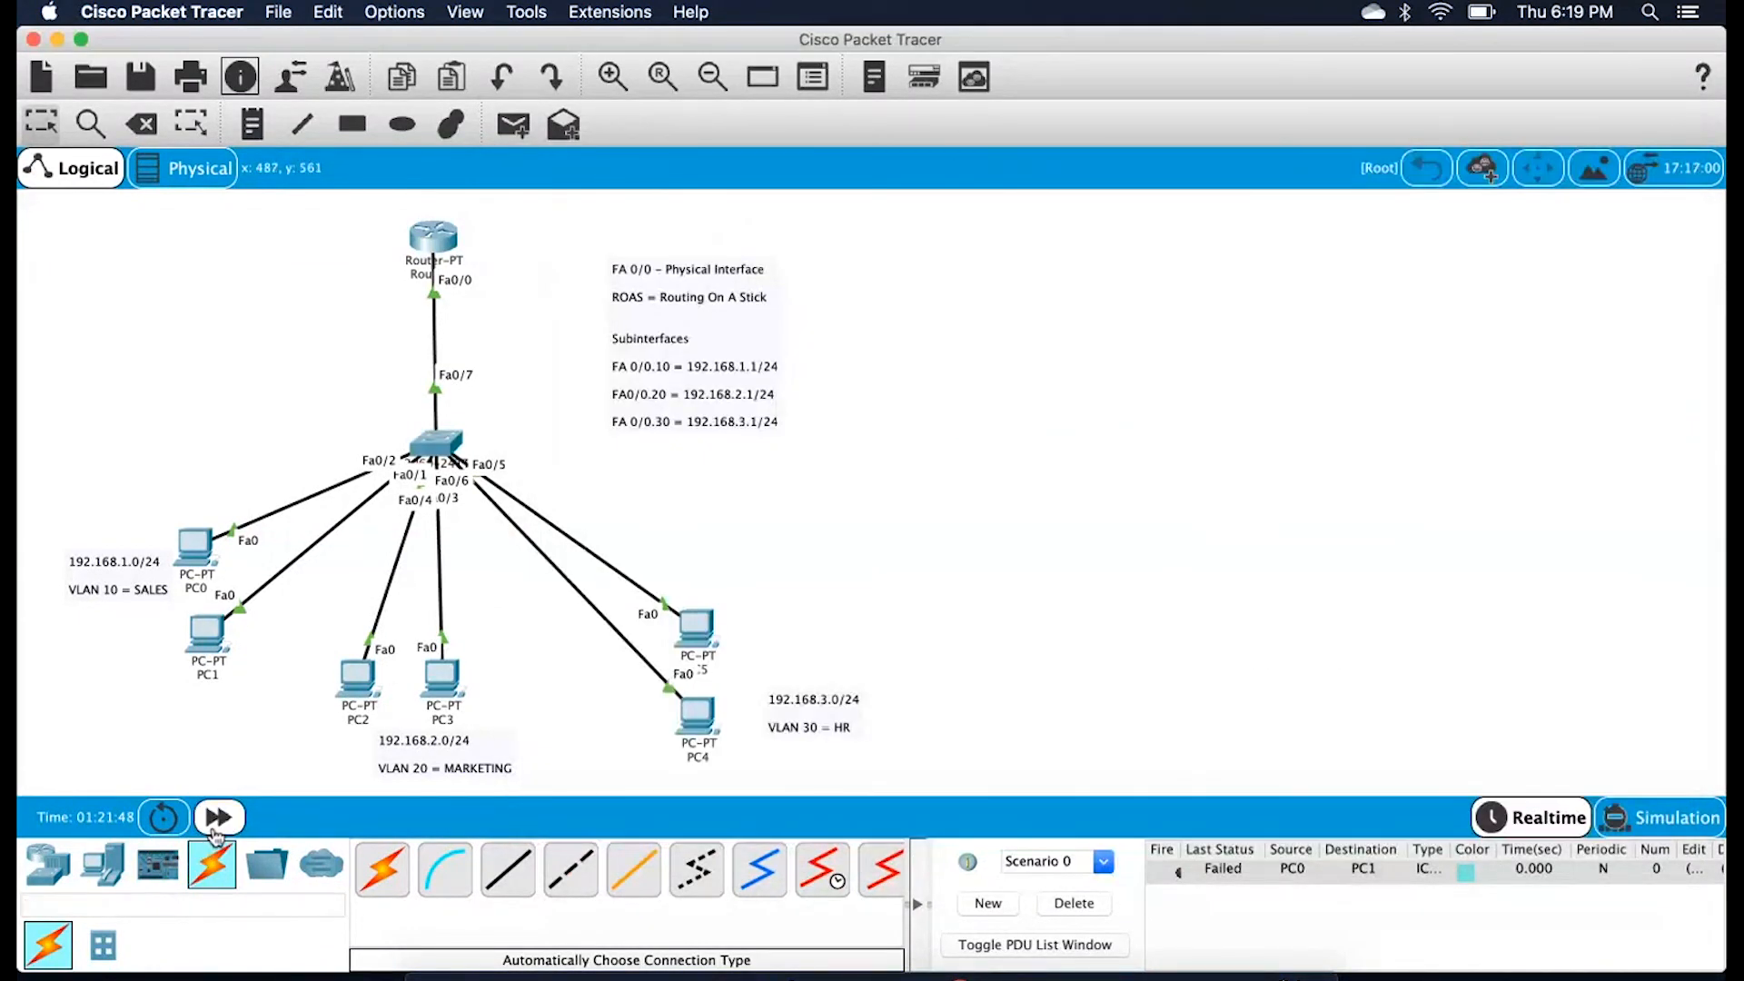
{"action": "mouse_move", "coordinate": [199, 550]}
{"action": "left_mouse_down"}
{"action": "mouse_move", "coordinate": [133, 381]}
{"action": "mouse_move", "coordinate": [208, 586]}
{"action": "mouse_move", "coordinate": [191, 545]}
{"action": "left_mouse_up"}
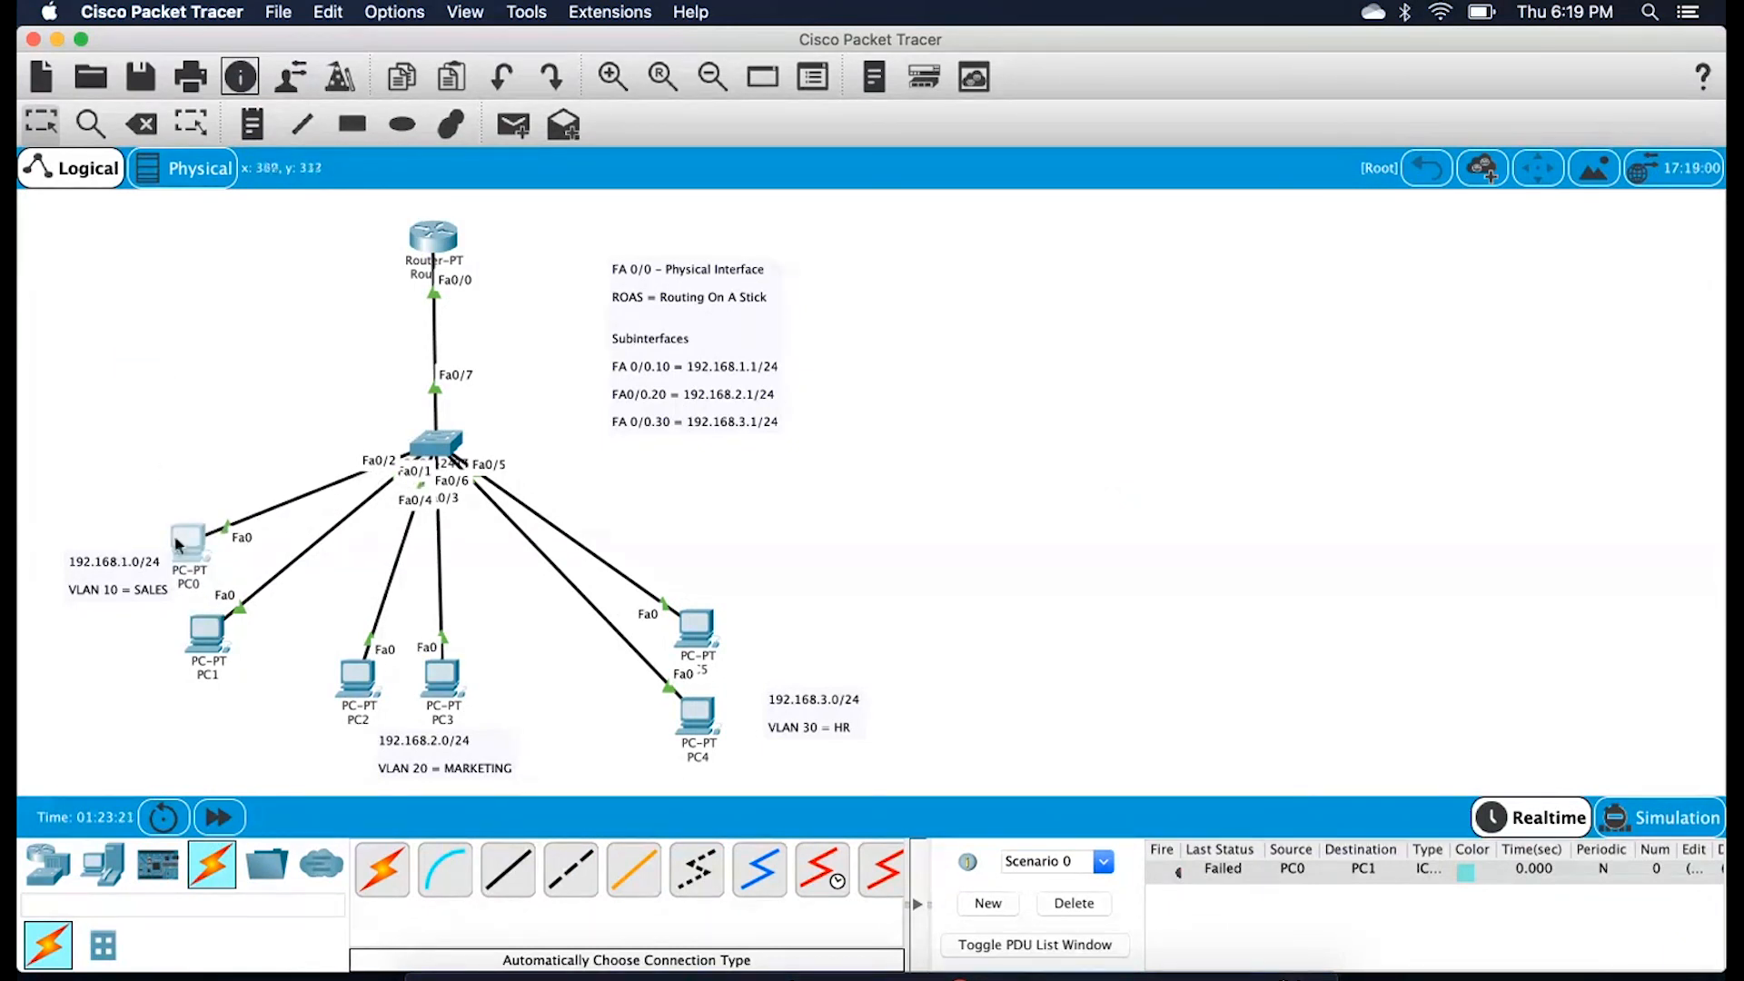
{"action": "key", "text": "p"}
{"action": "left_click", "coordinate": [193, 546]}
{"action": "left_click", "coordinate": [218, 645]}
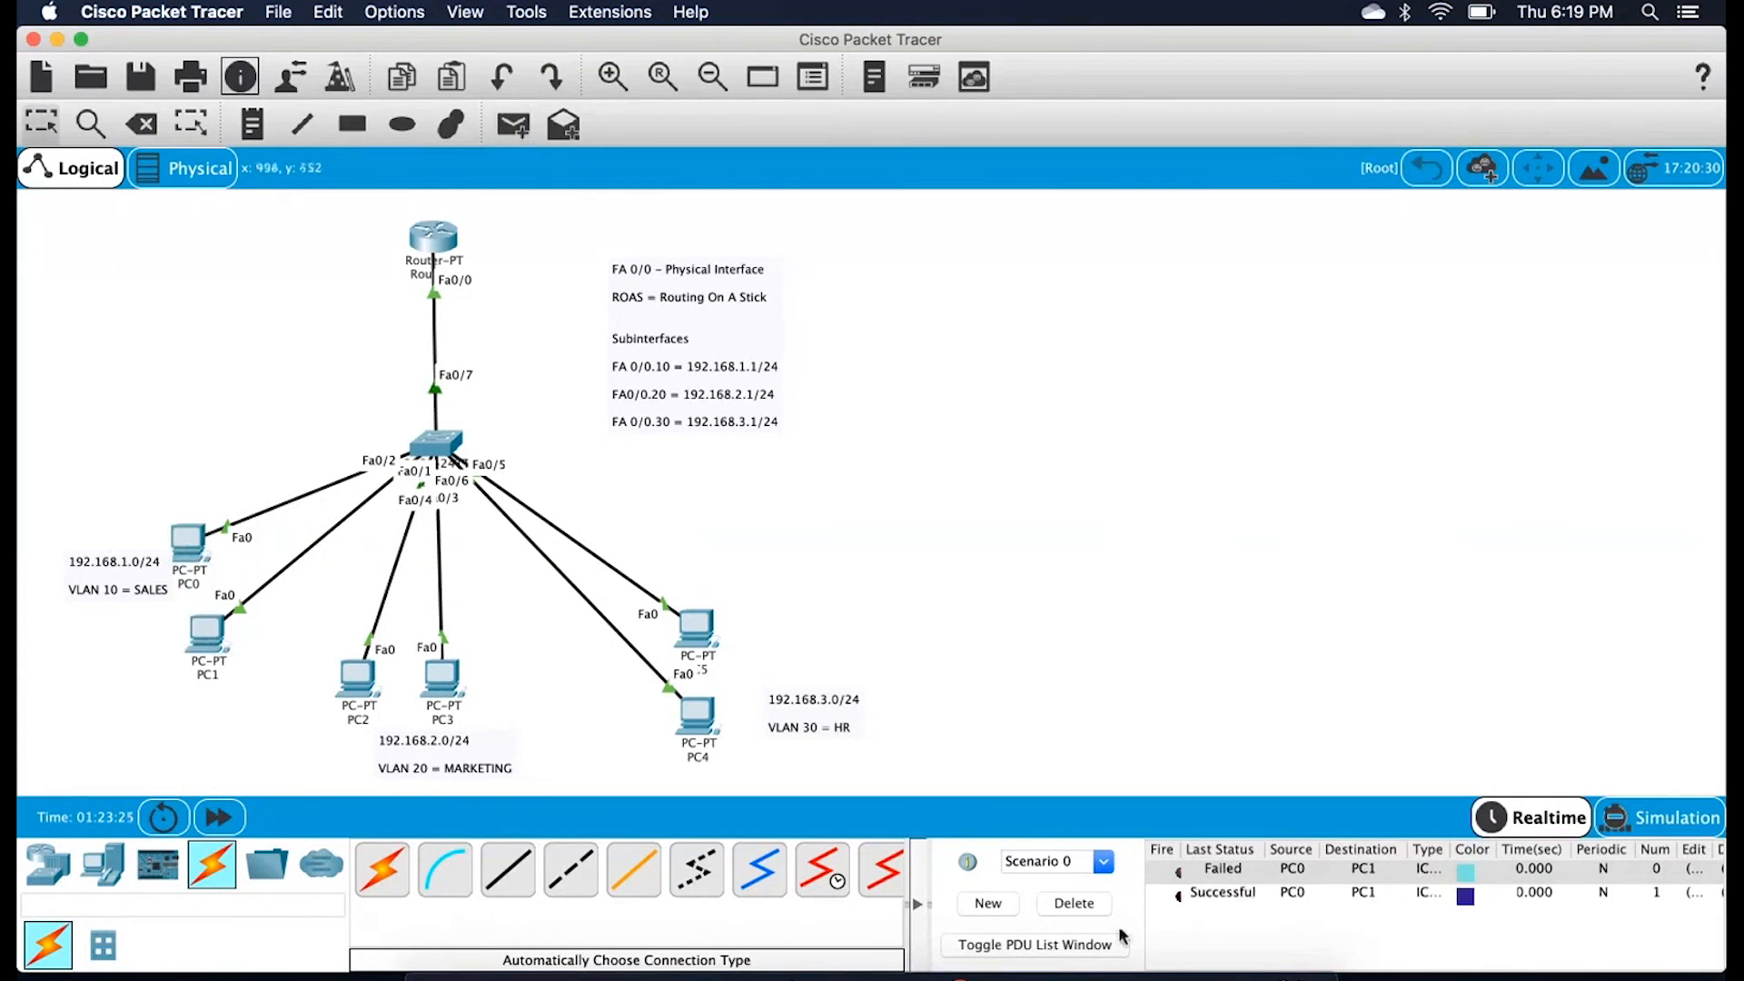
{"action": "left_click", "coordinate": [1233, 895]}
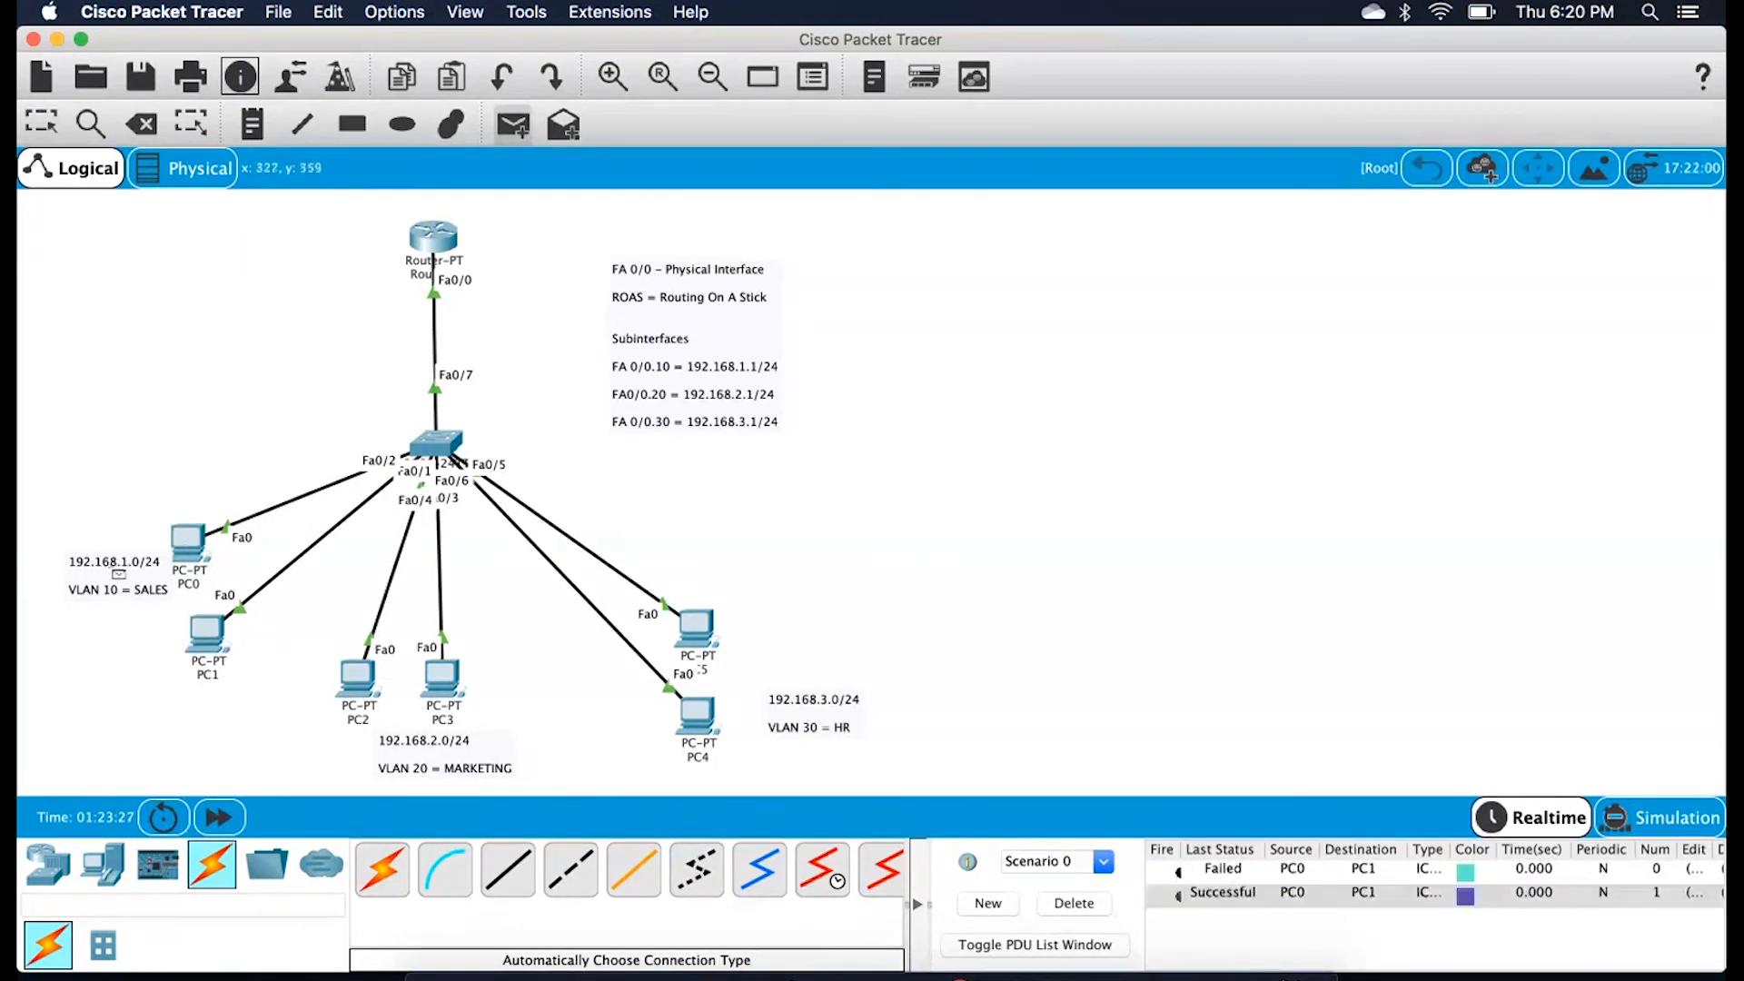
Send a simple PDU from PC0 in VLAN 10 to PC2 in VLAN 20 and check its status
{"action": "left_click", "coordinate": [194, 547]}
{"action": "left_click", "coordinate": [356, 674]}
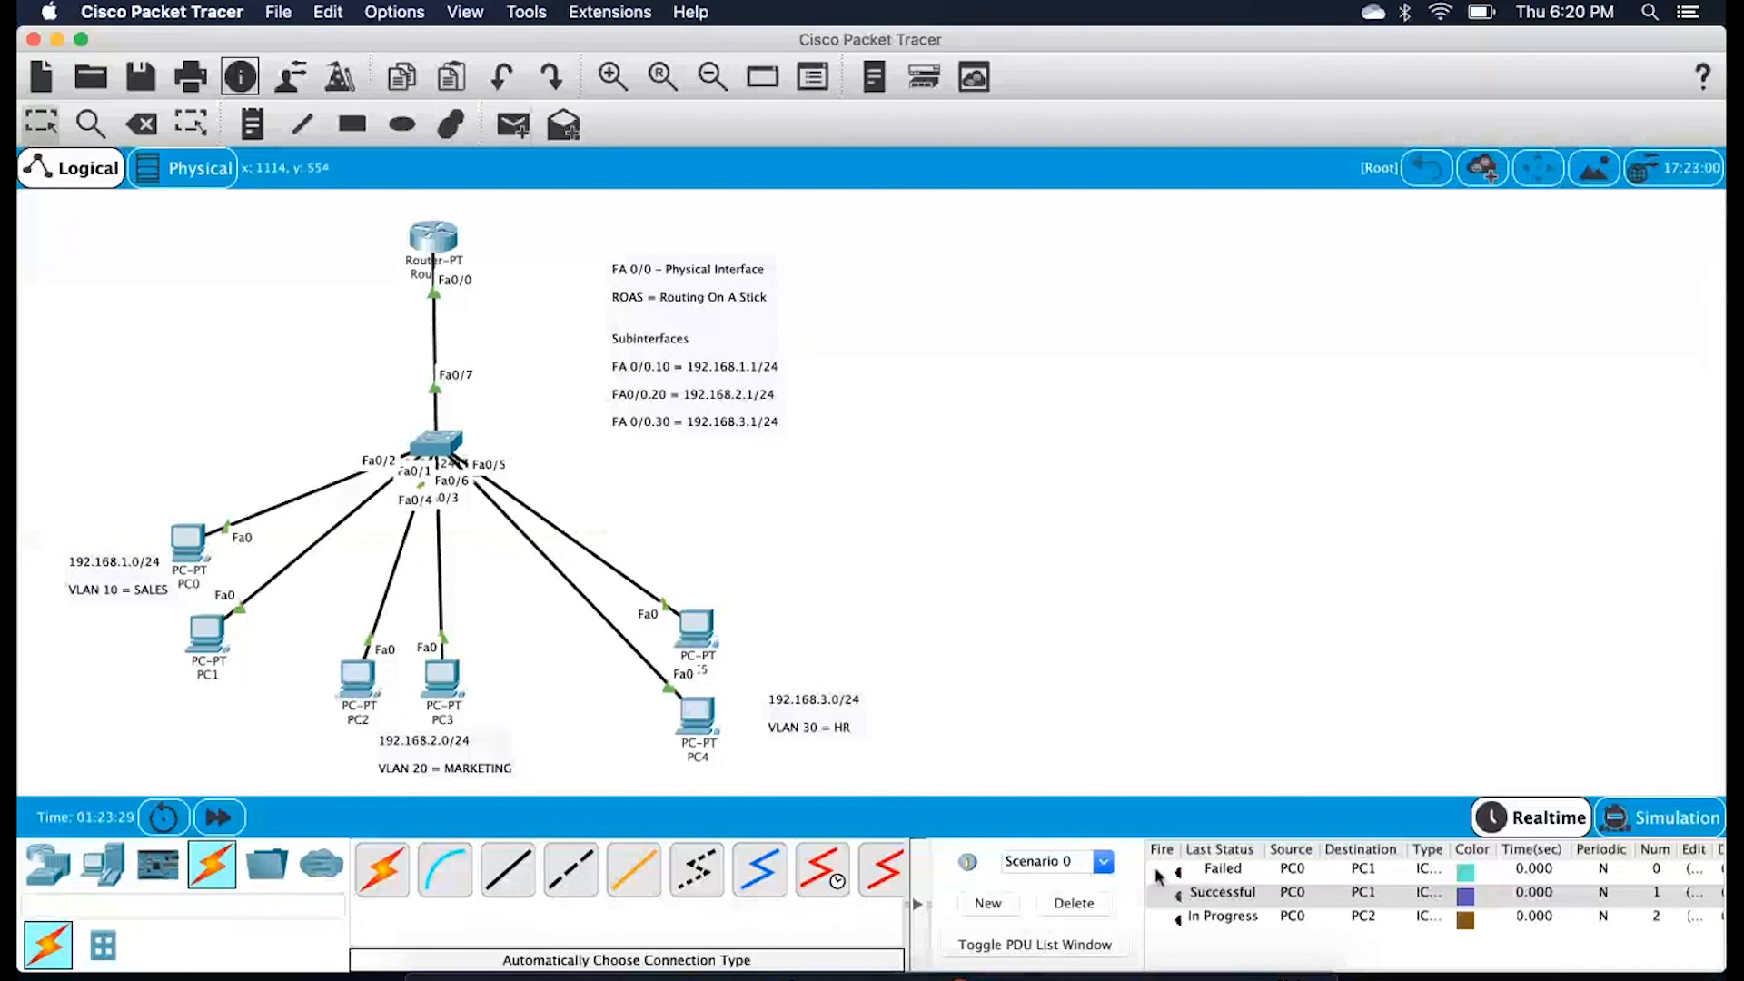
{"action": "left_click", "coordinate": [1180, 921]}
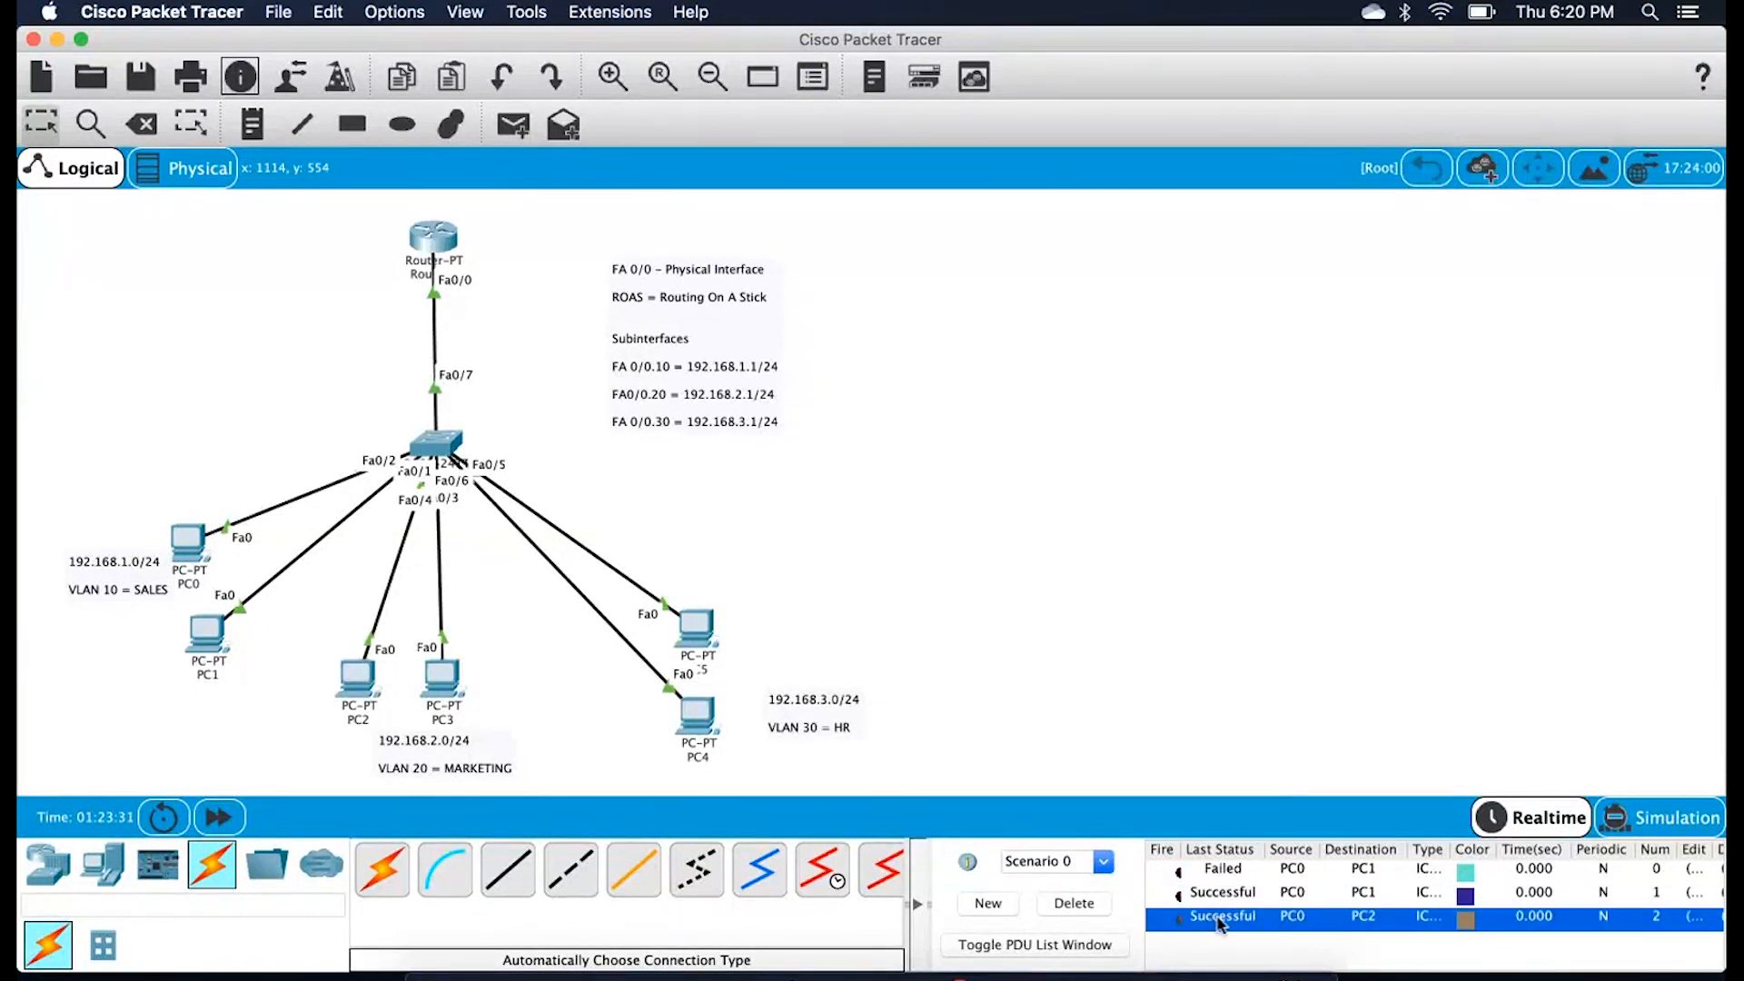
Test a simple PDU from PC2 to PC5, then delete the scenario's PDU entries
{"action": "key", "text": "p"}
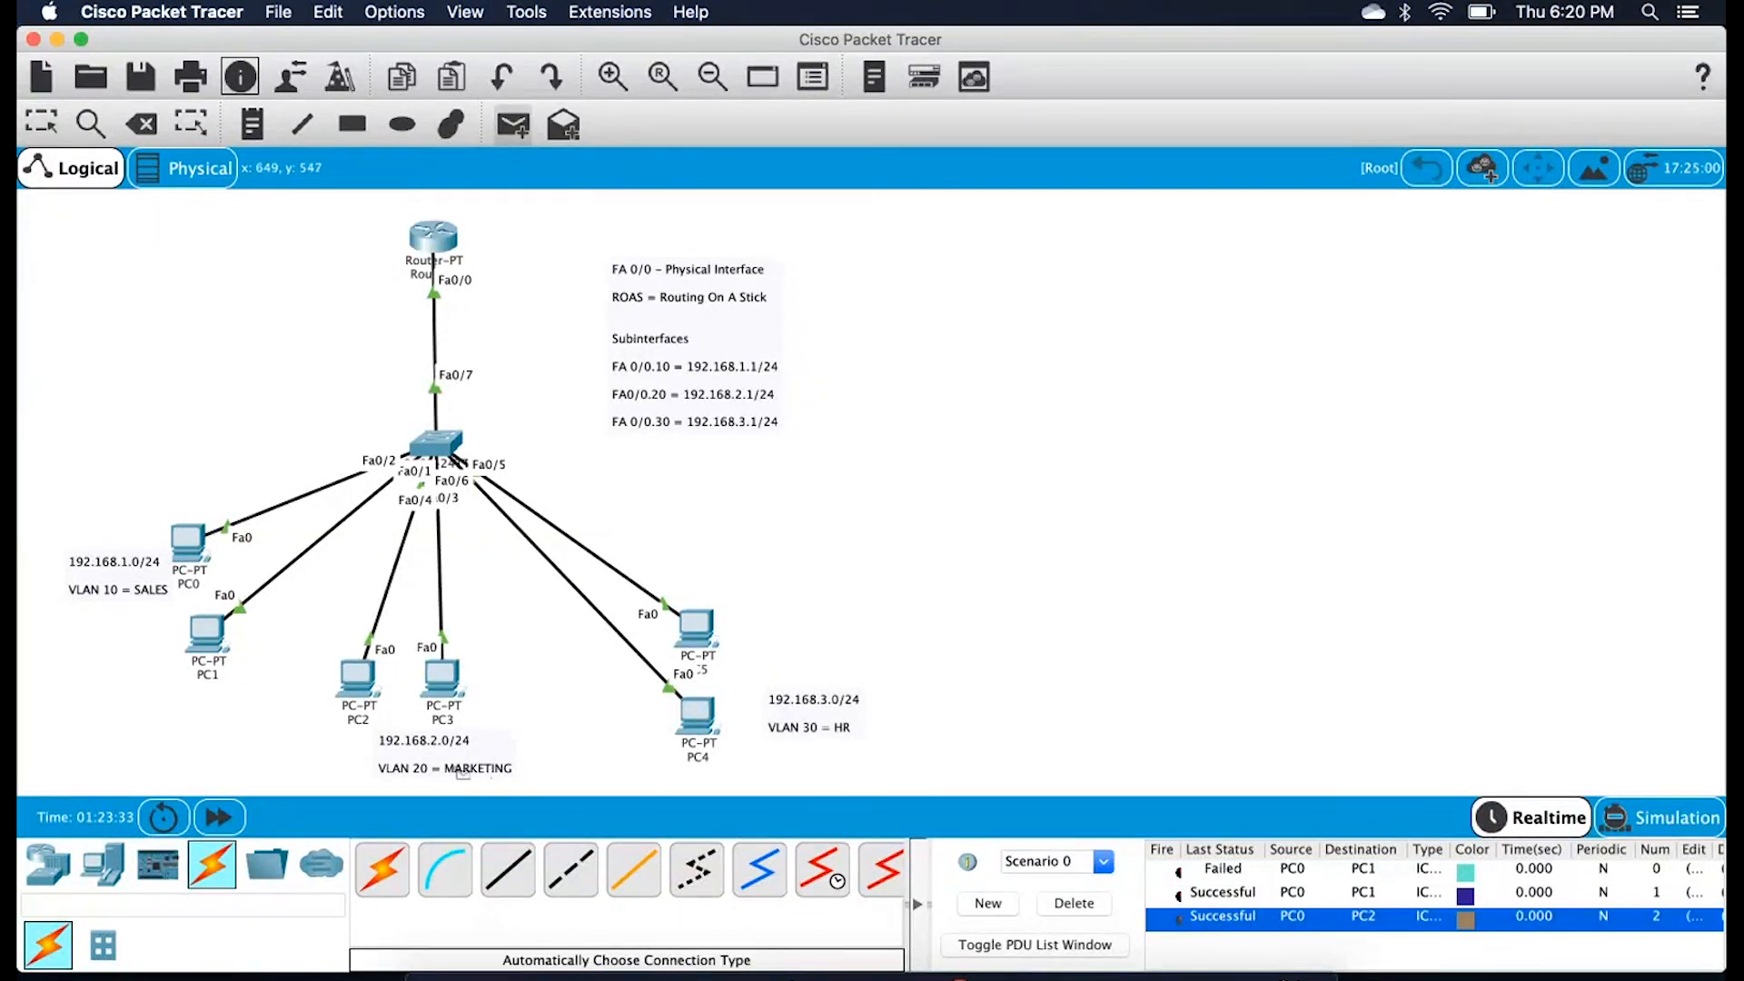
{"action": "left_click", "coordinate": [358, 676]}
{"action": "left_click", "coordinate": [696, 627]}
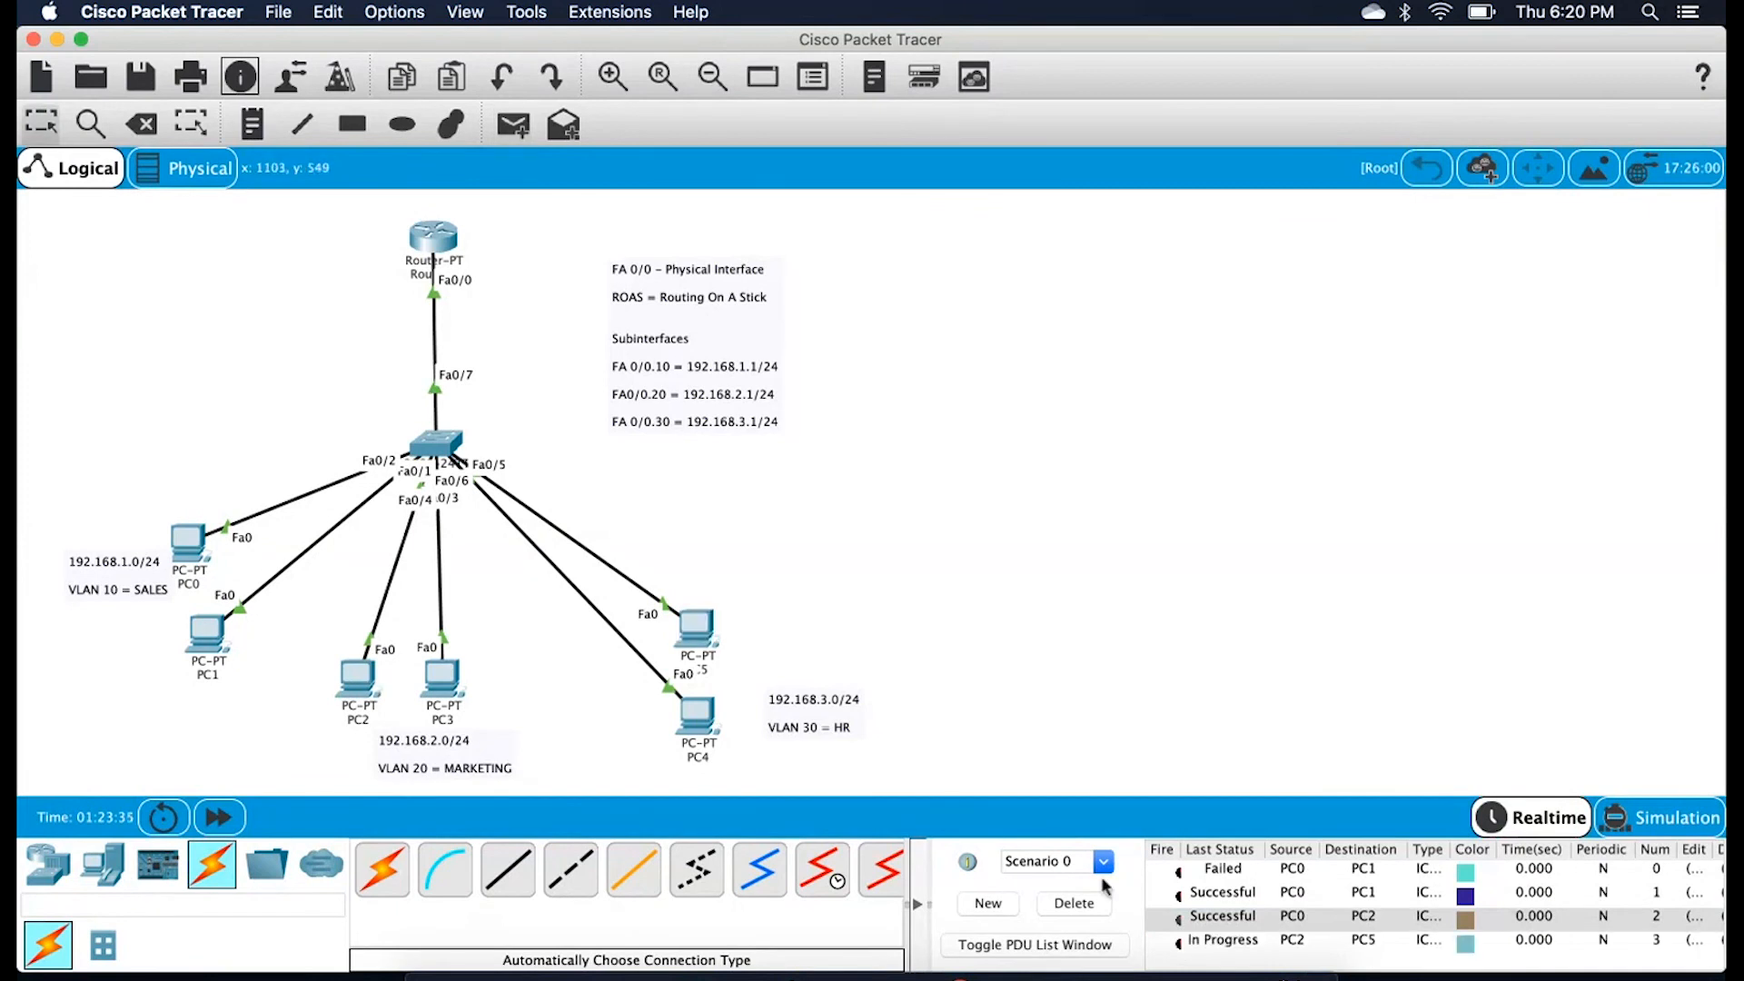
{"action": "left_click", "coordinate": [1180, 942]}
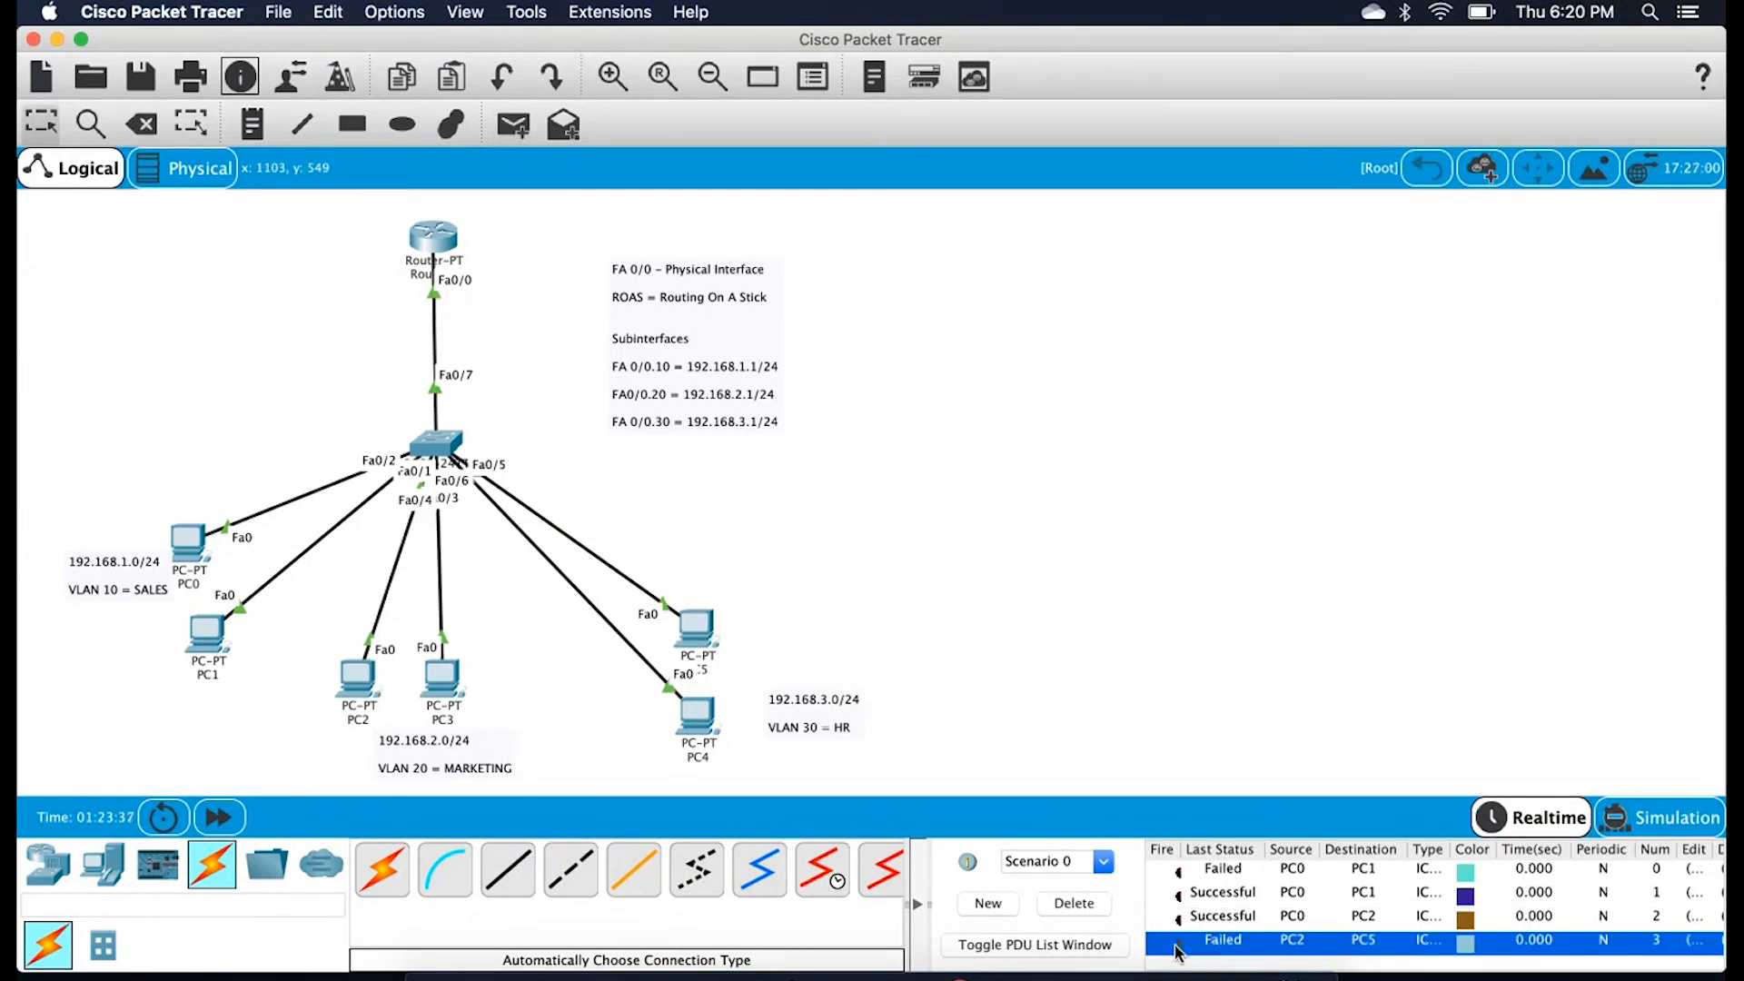
{"action": "left_click", "coordinate": [1074, 903]}
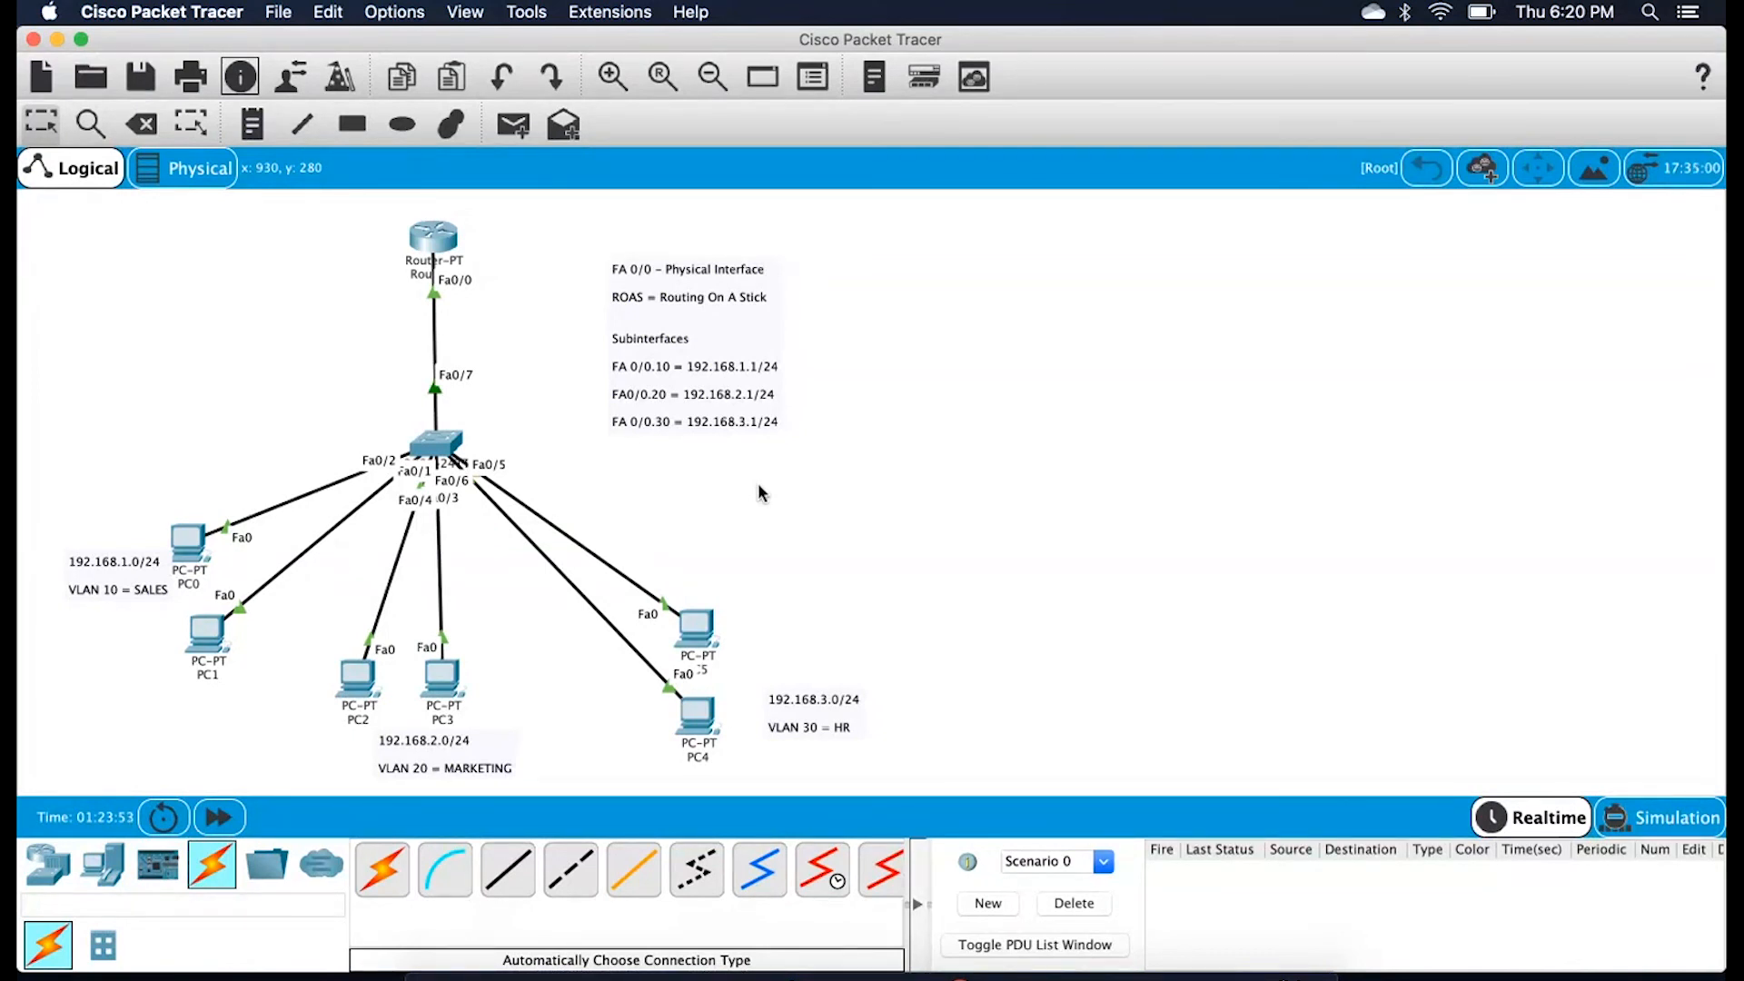
Place a note in the empty area beside the subinterface list reading "interface fa 0/0" and "no shutdown" on separate lines
{"action": "key", "text": "n"}
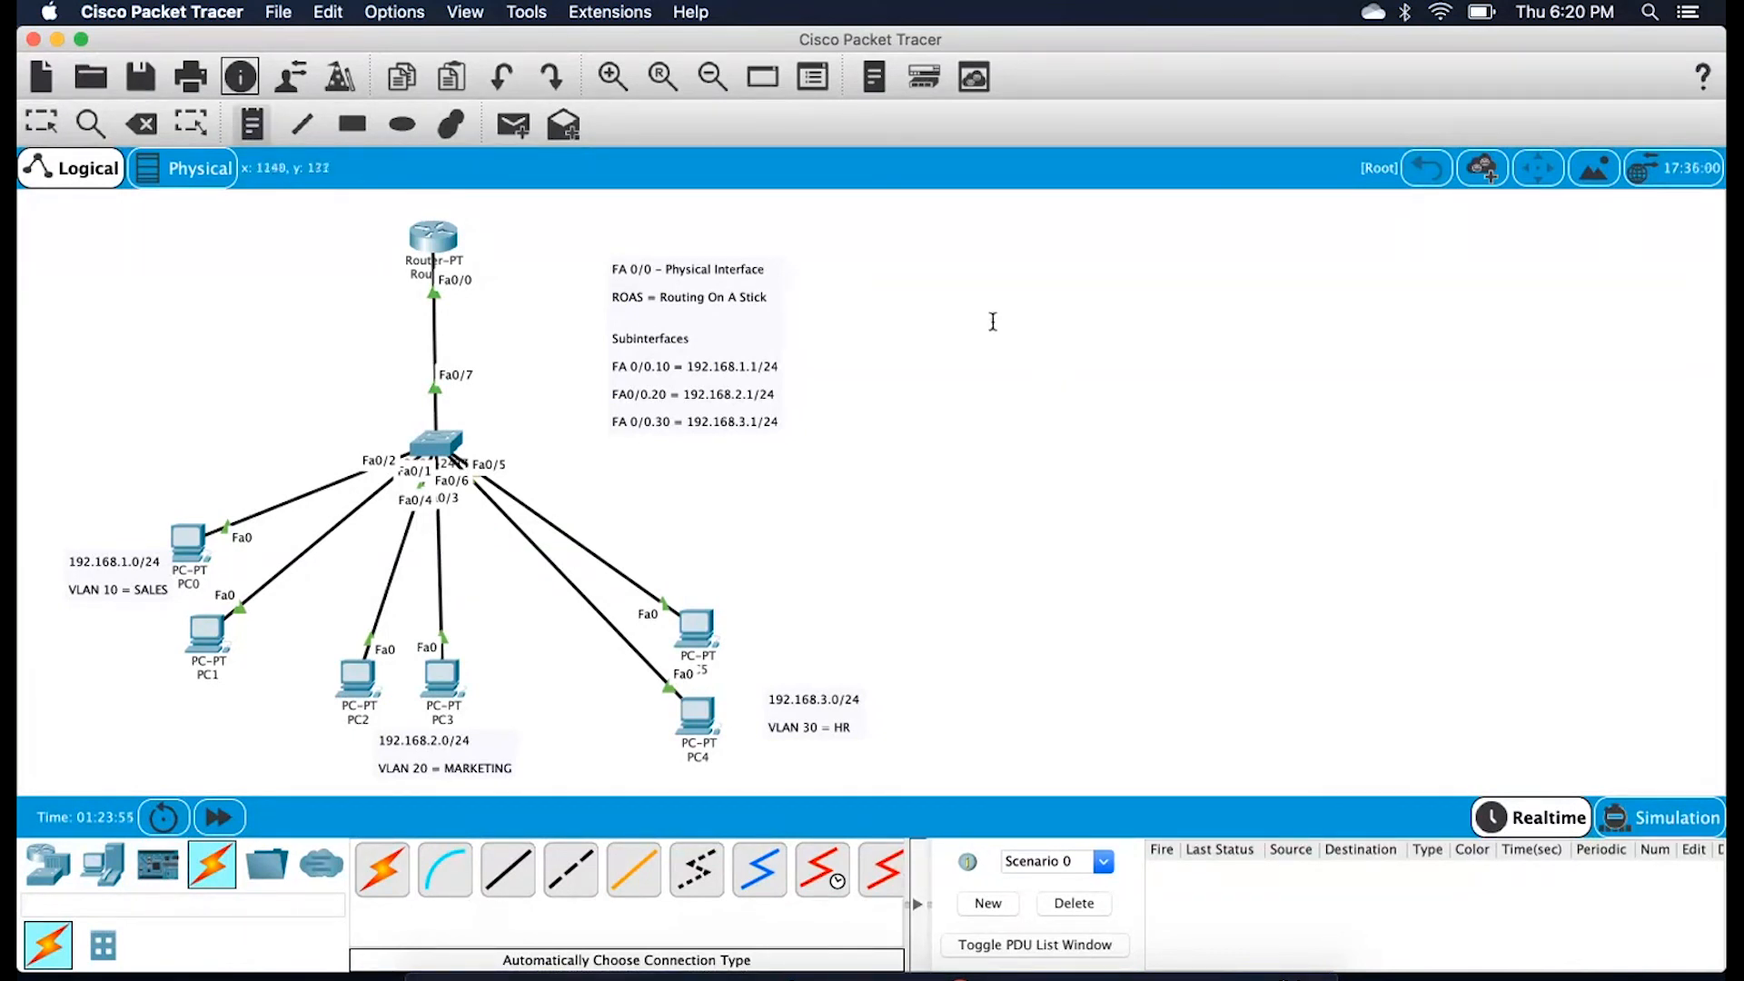
{"action": "left_click", "coordinate": [714, 366]}
{"action": "left_click", "coordinate": [950, 356]}
{"action": "left_click", "coordinate": [951, 354]}
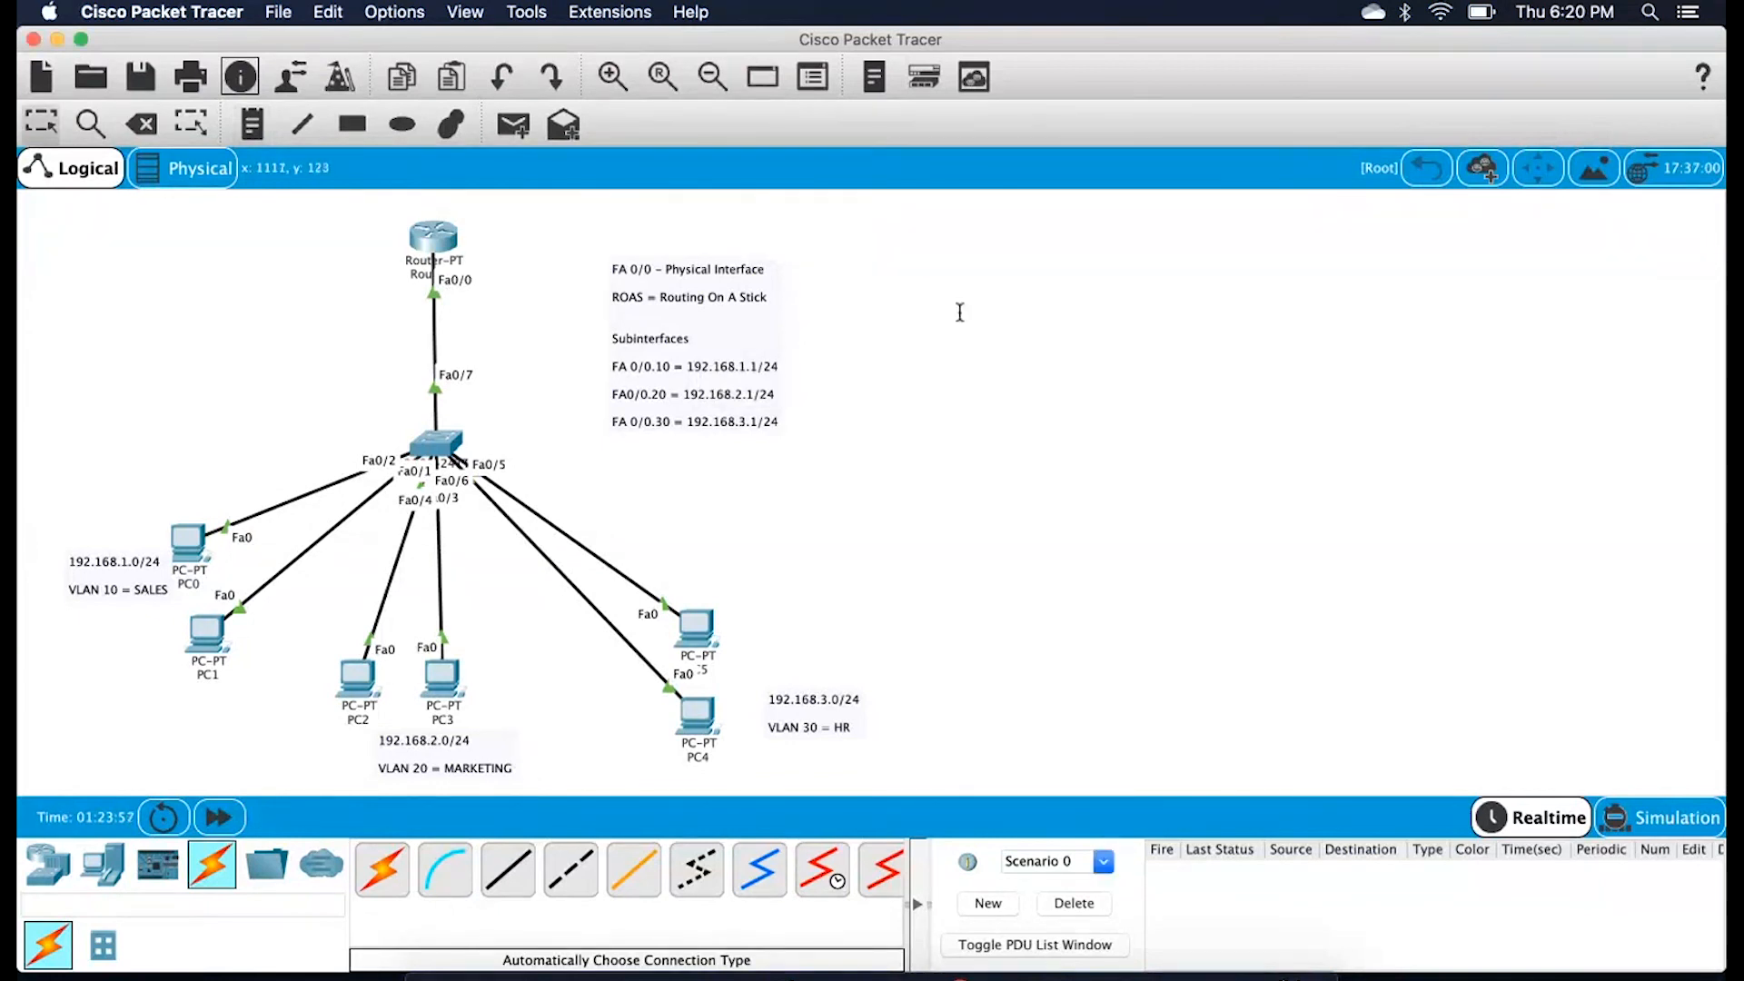
{"action": "left_click", "coordinate": [951, 302]}
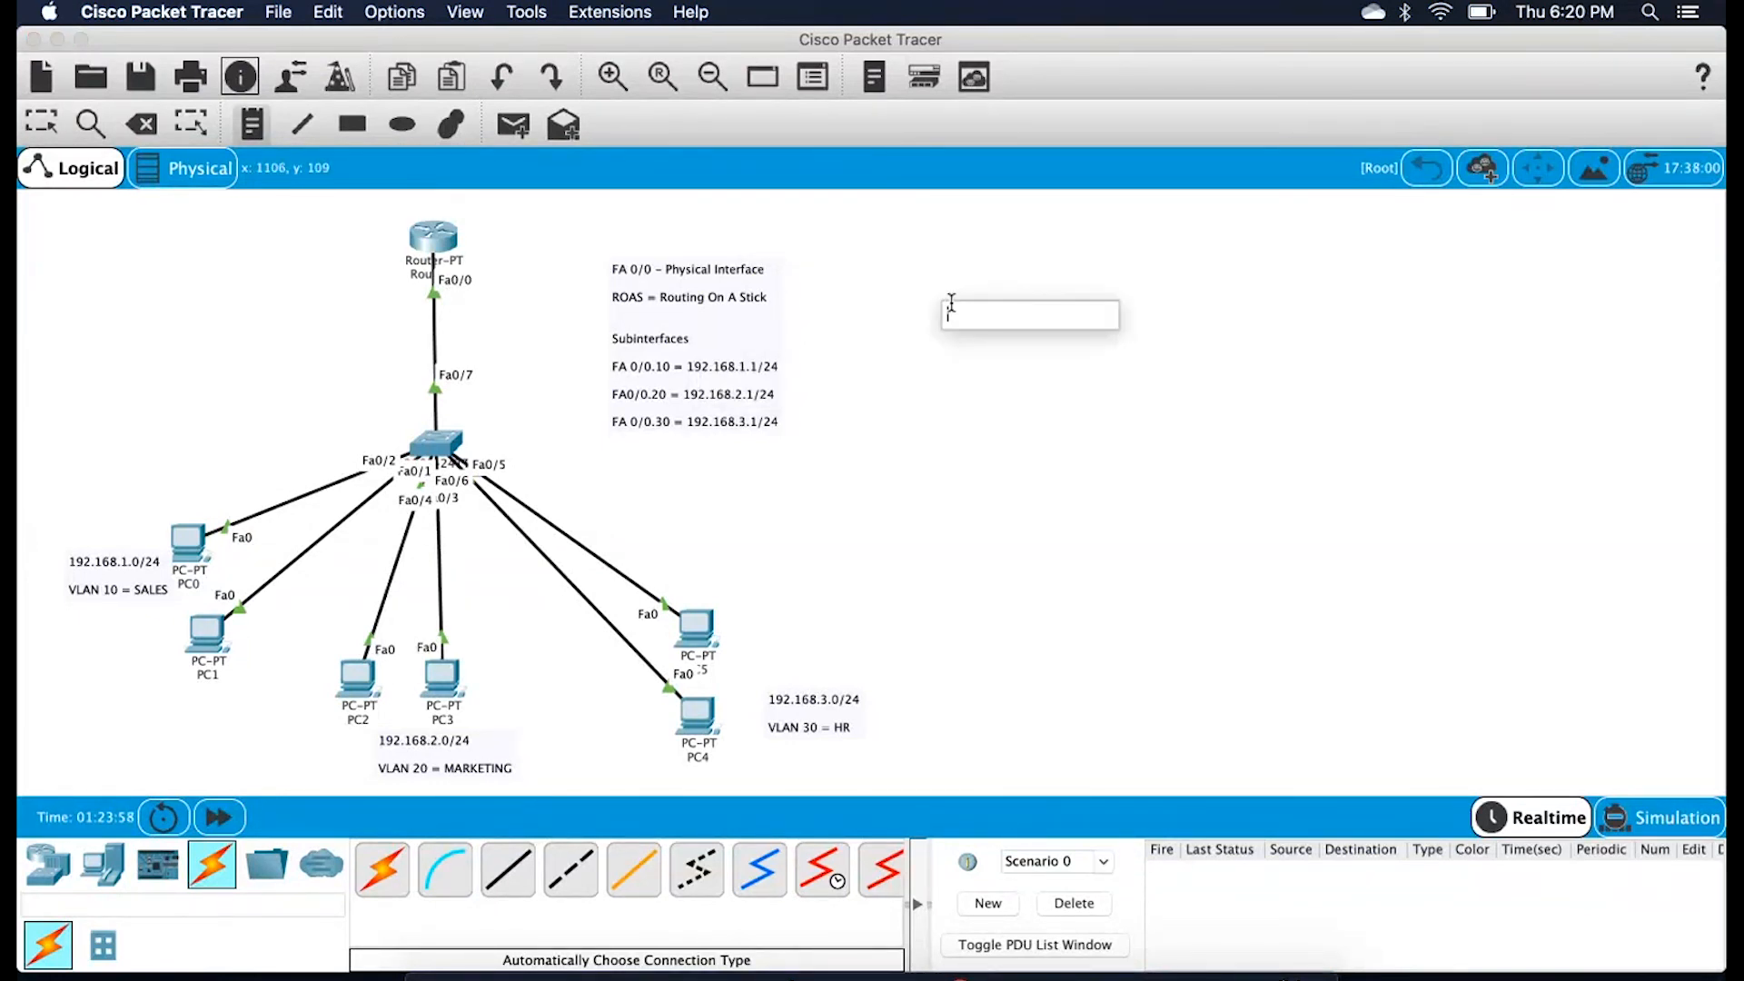
{"action": "type", "text": "interface fa 0/0"}
{"action": "key", "text": "Return"}
{"action": "type", "text": "no shutdown"}
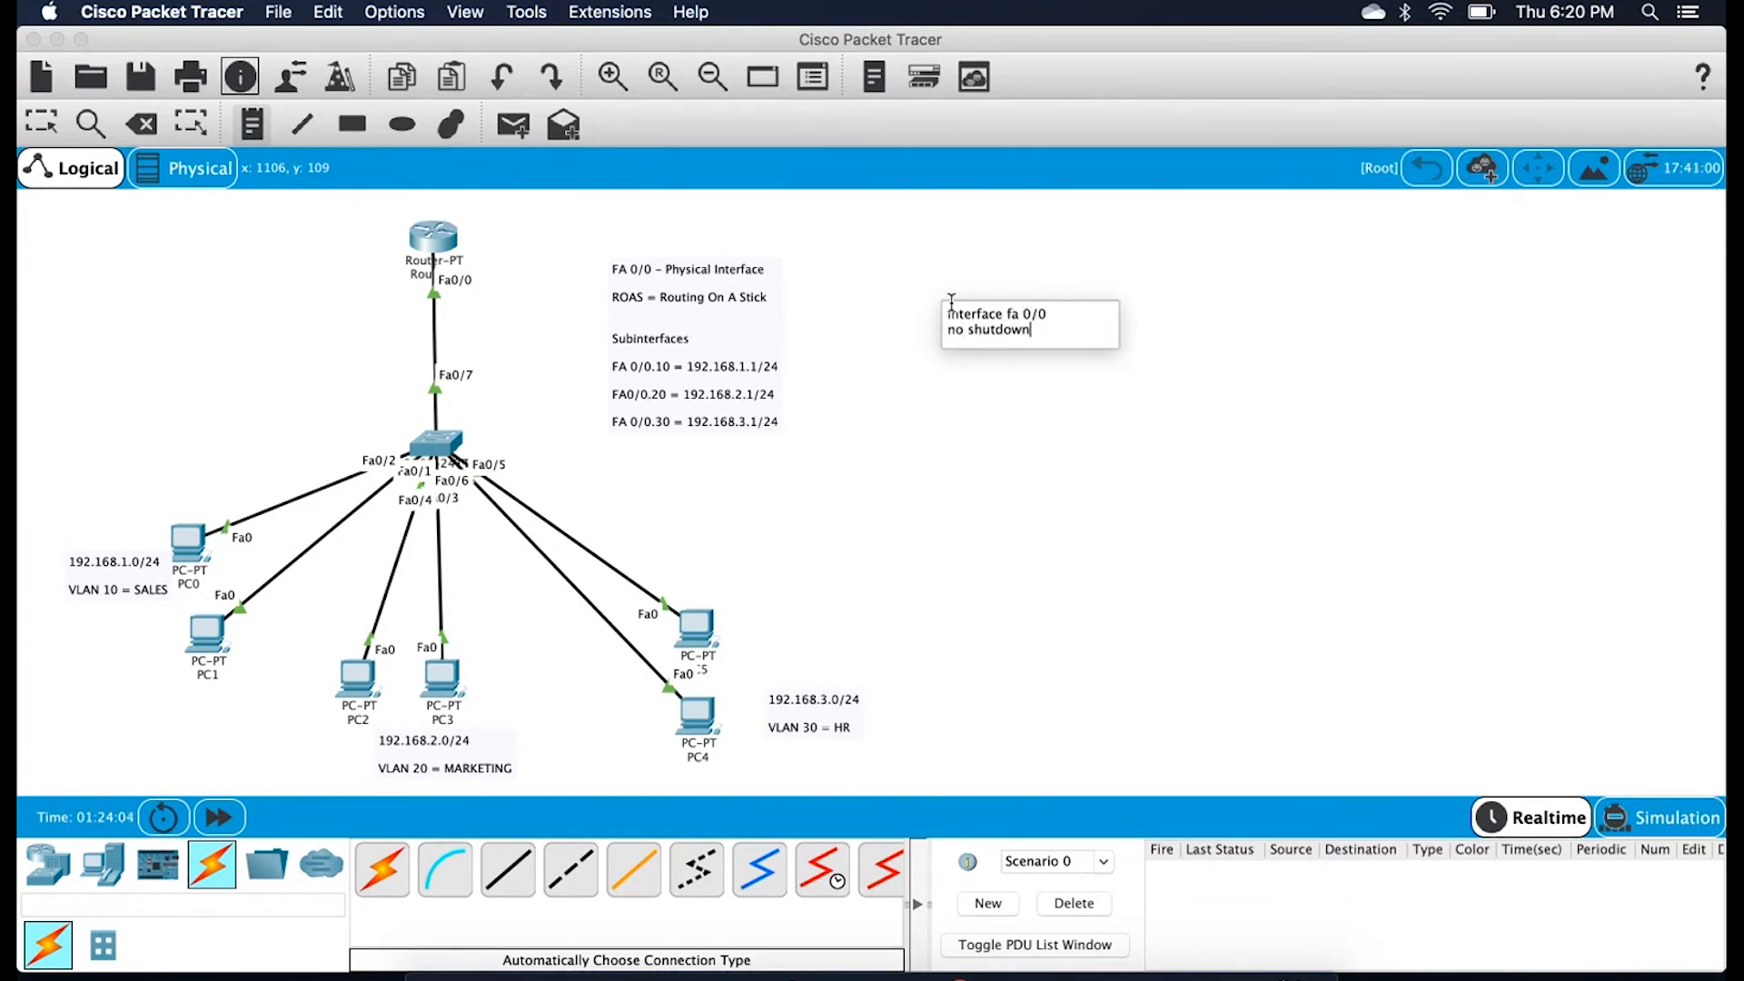
After a blank line in the note, add the lines "interface fa 0/0.10" and "encapsulation dot1q 10"
{"action": "key", "text": "Return"}
{"action": "key", "text": "Return"}
{"action": "type", "text": "interface fa 0/0"}
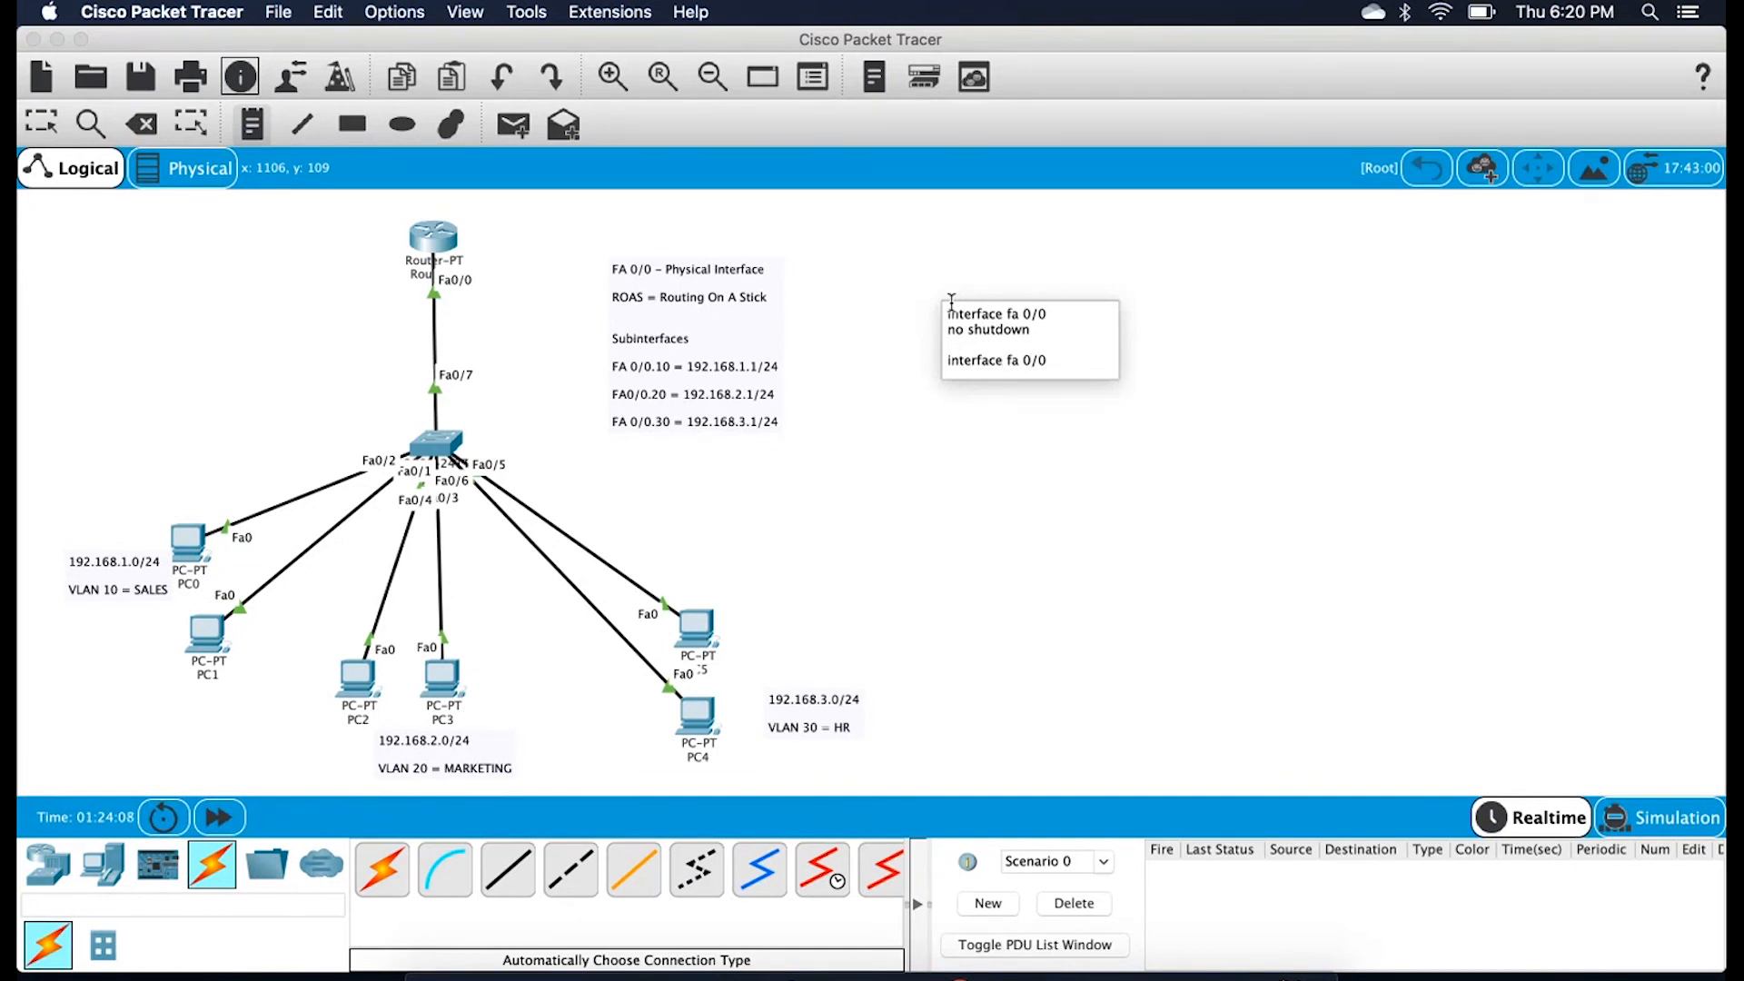
{"action": "type", "text": ".10"}
{"action": "key", "text": "Return"}
{"action": "type", "text": "encapsul"}
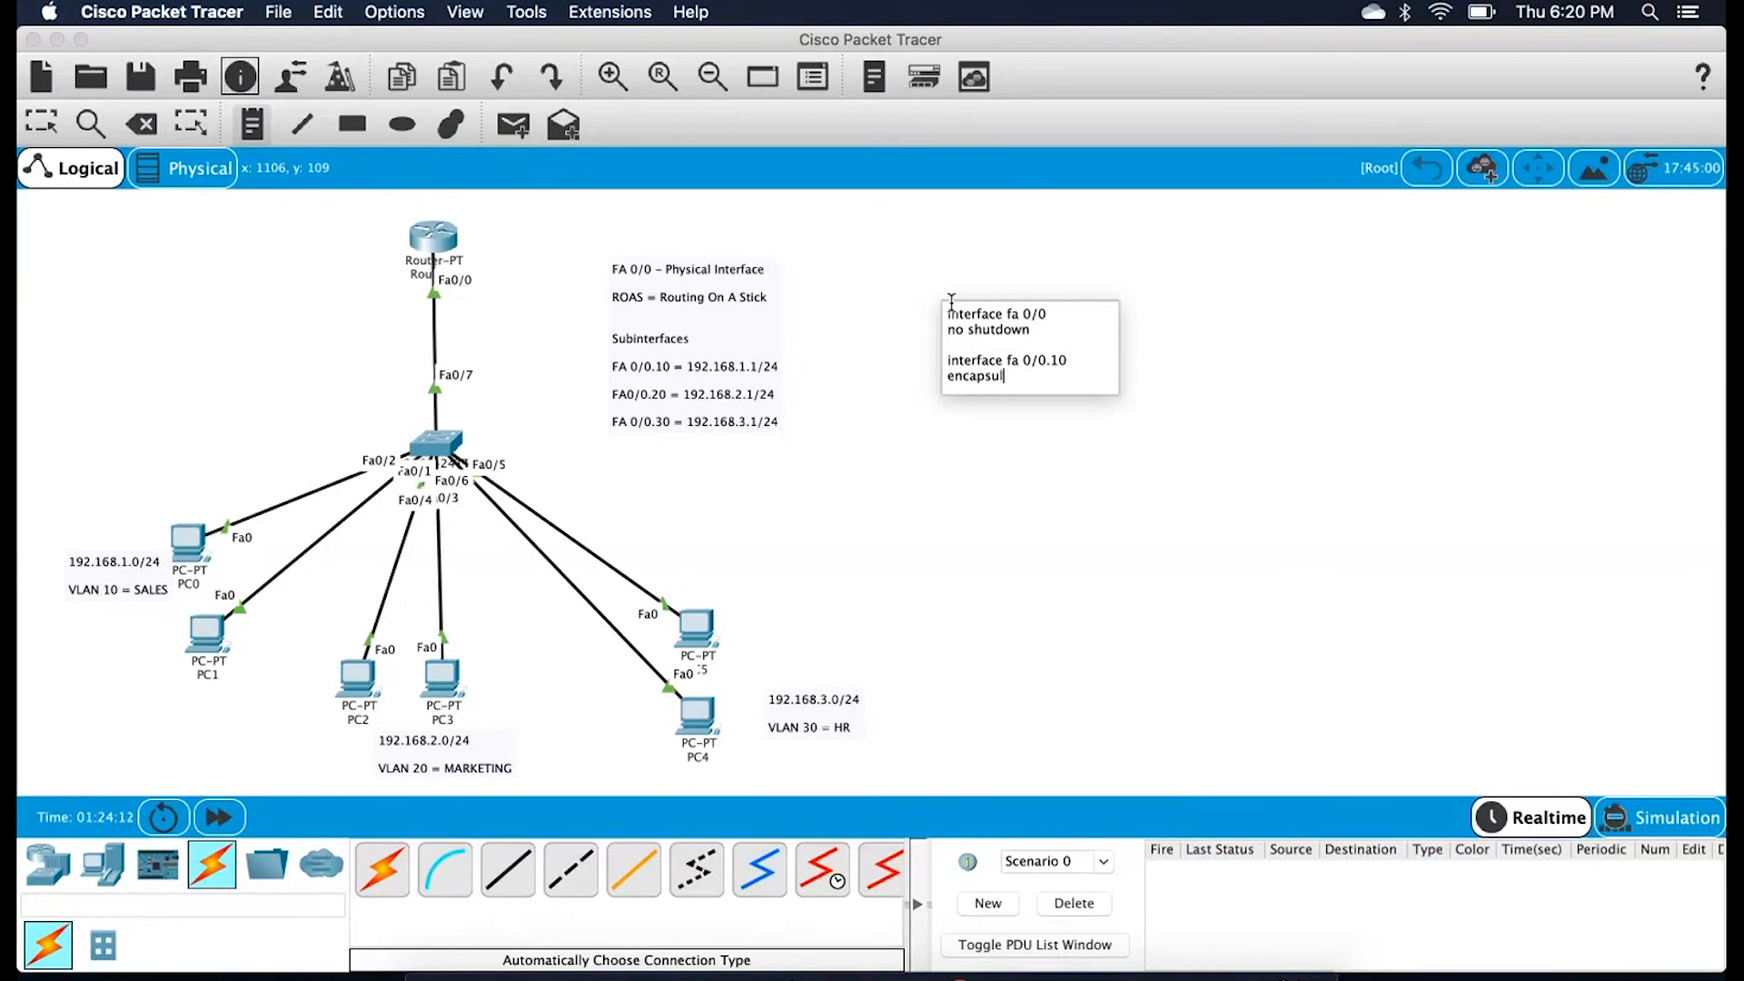
{"action": "type", "text": "ation dot1q 10"}
{"action": "key", "text": "Return"}
{"action": "type", "text": "no shut"}
{"action": "key", "text": "BackSpace"}
{"action": "key", "text": "BackSpace"}
{"action": "key", "text": "BackSpace"}
{"action": "key", "text": "BackSpace"}
{"action": "key", "text": "BackSpace"}
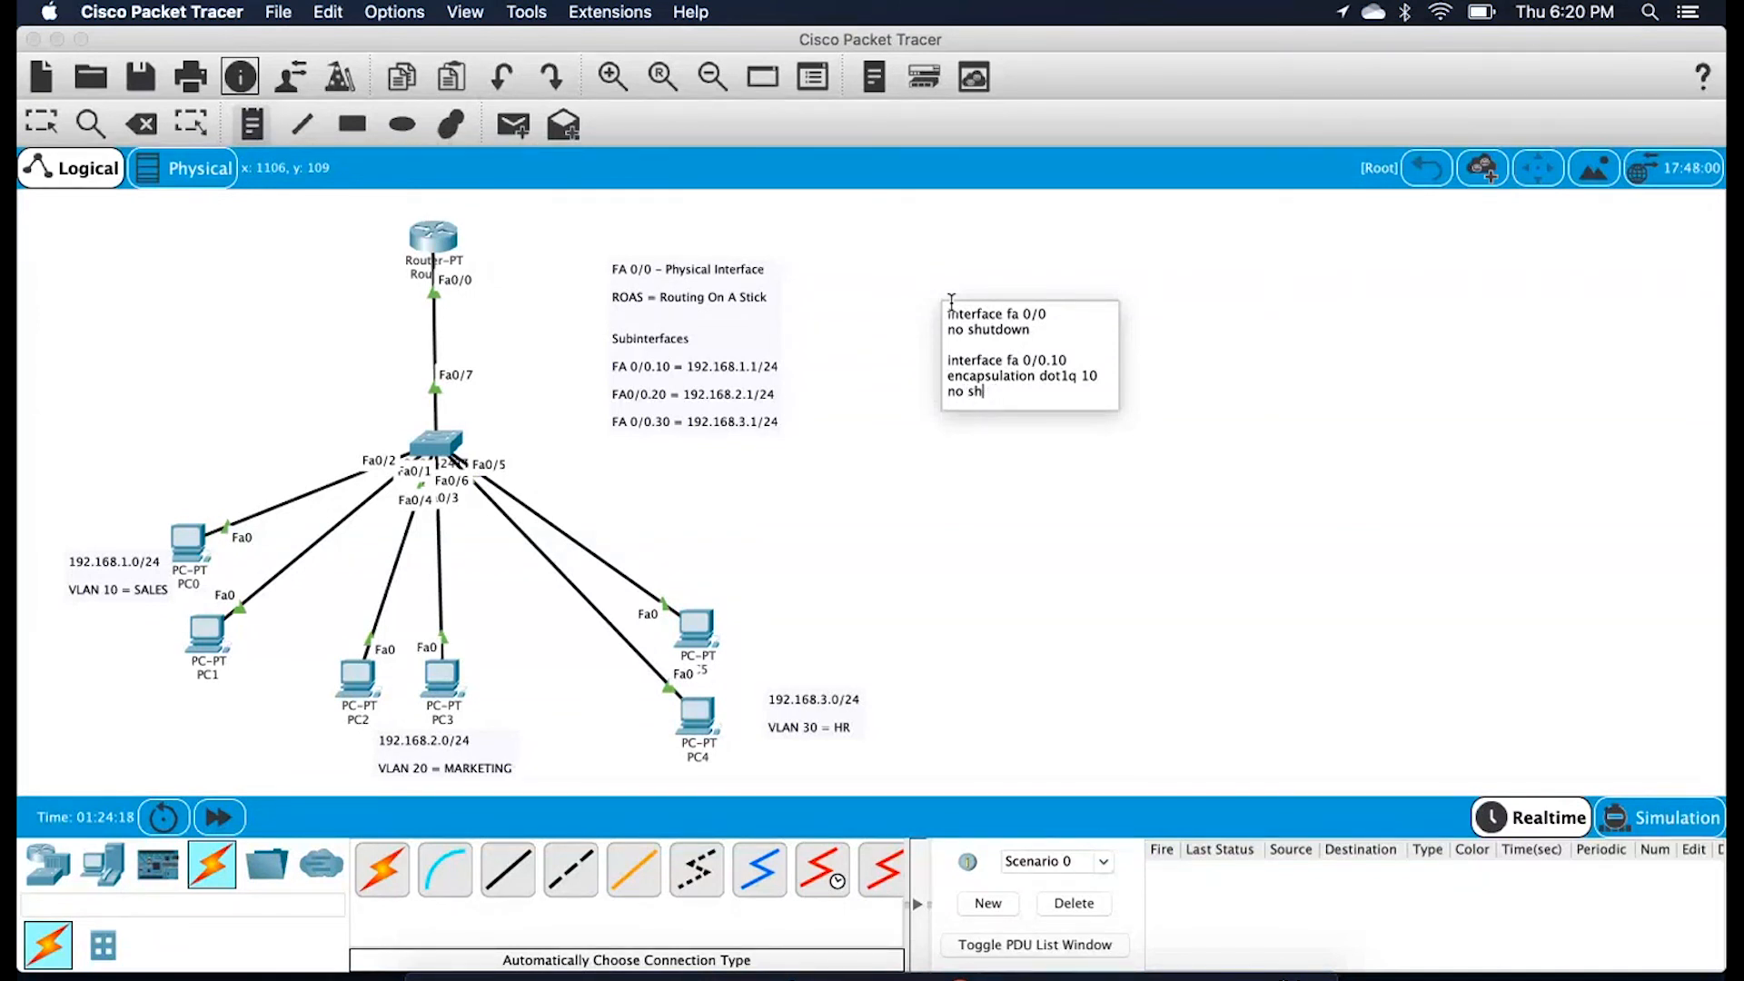
{"action": "key", "text": "BackSpace"}
{"action": "key", "text": "BackSpace"}
Add the line "ip address 192.168.1.1 255.255.255.0" to the note below the encapsulation command
{"action": "type", "text": "ip address 192.168.2.1"}
{"action": "key", "text": "BackSpace"}
{"action": "key", "text": "BackSpace"}
{"action": "key", "text": "BackSpace"}
{"action": "type", "text": "168.1.1"}
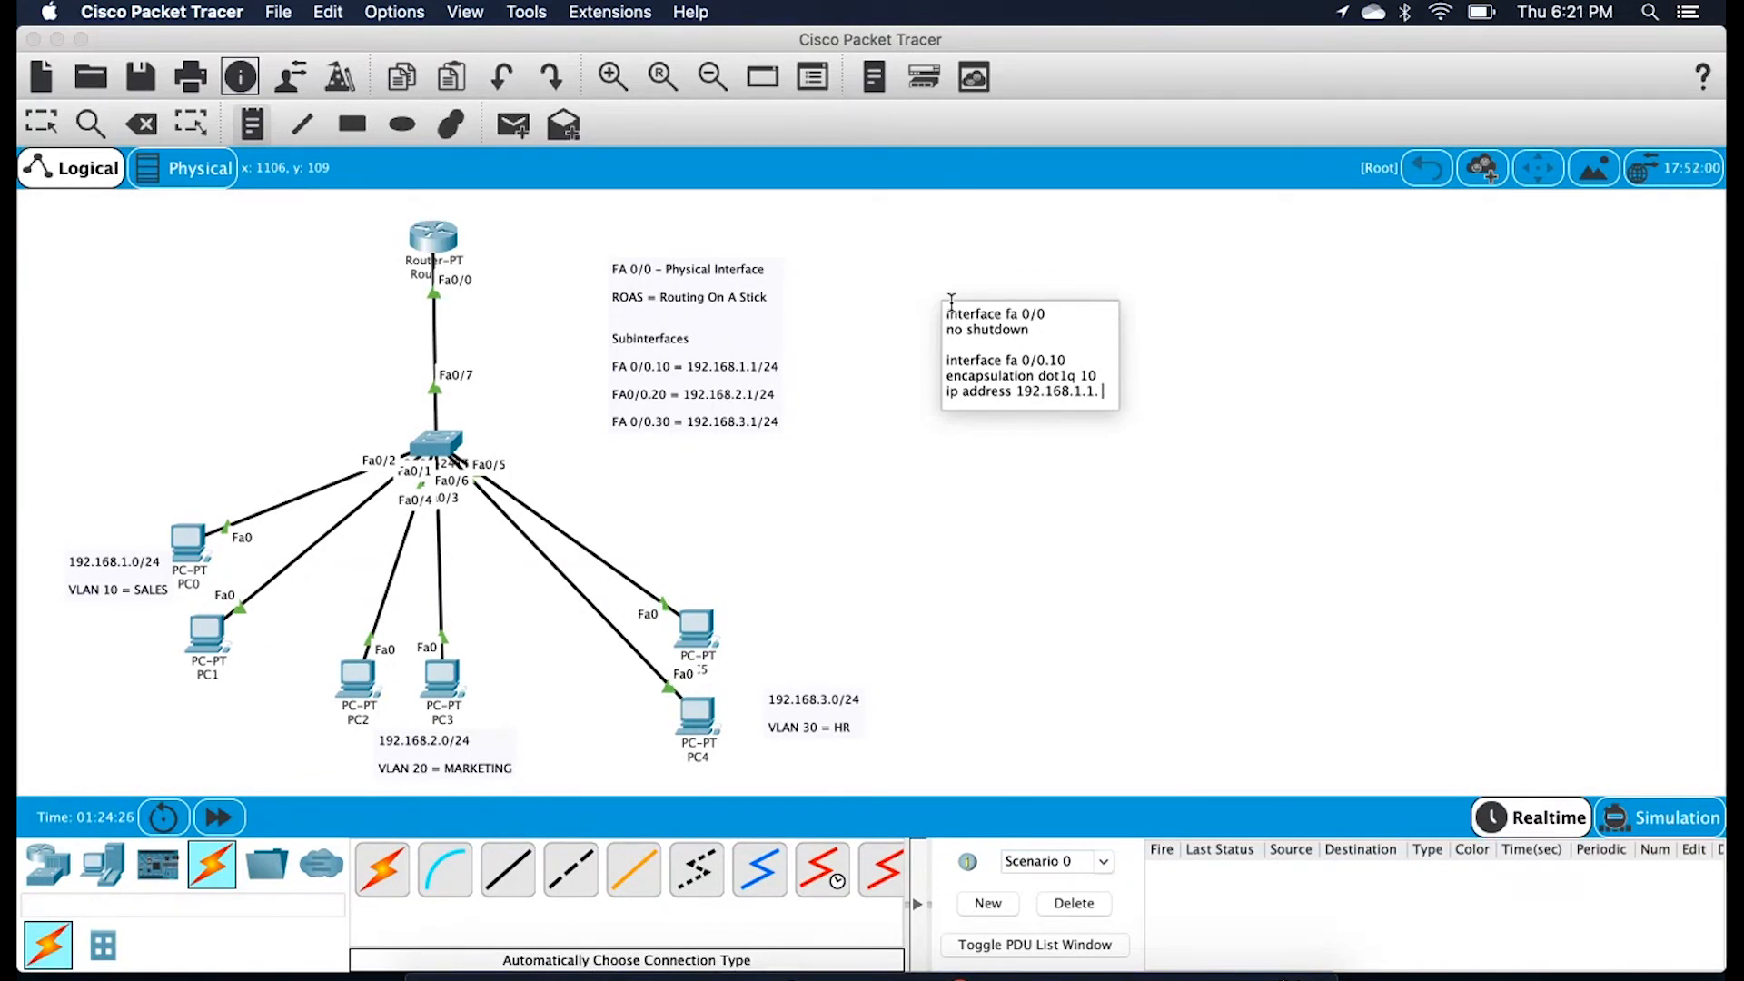
{"action": "type", "text": " 255.255.255.0"}
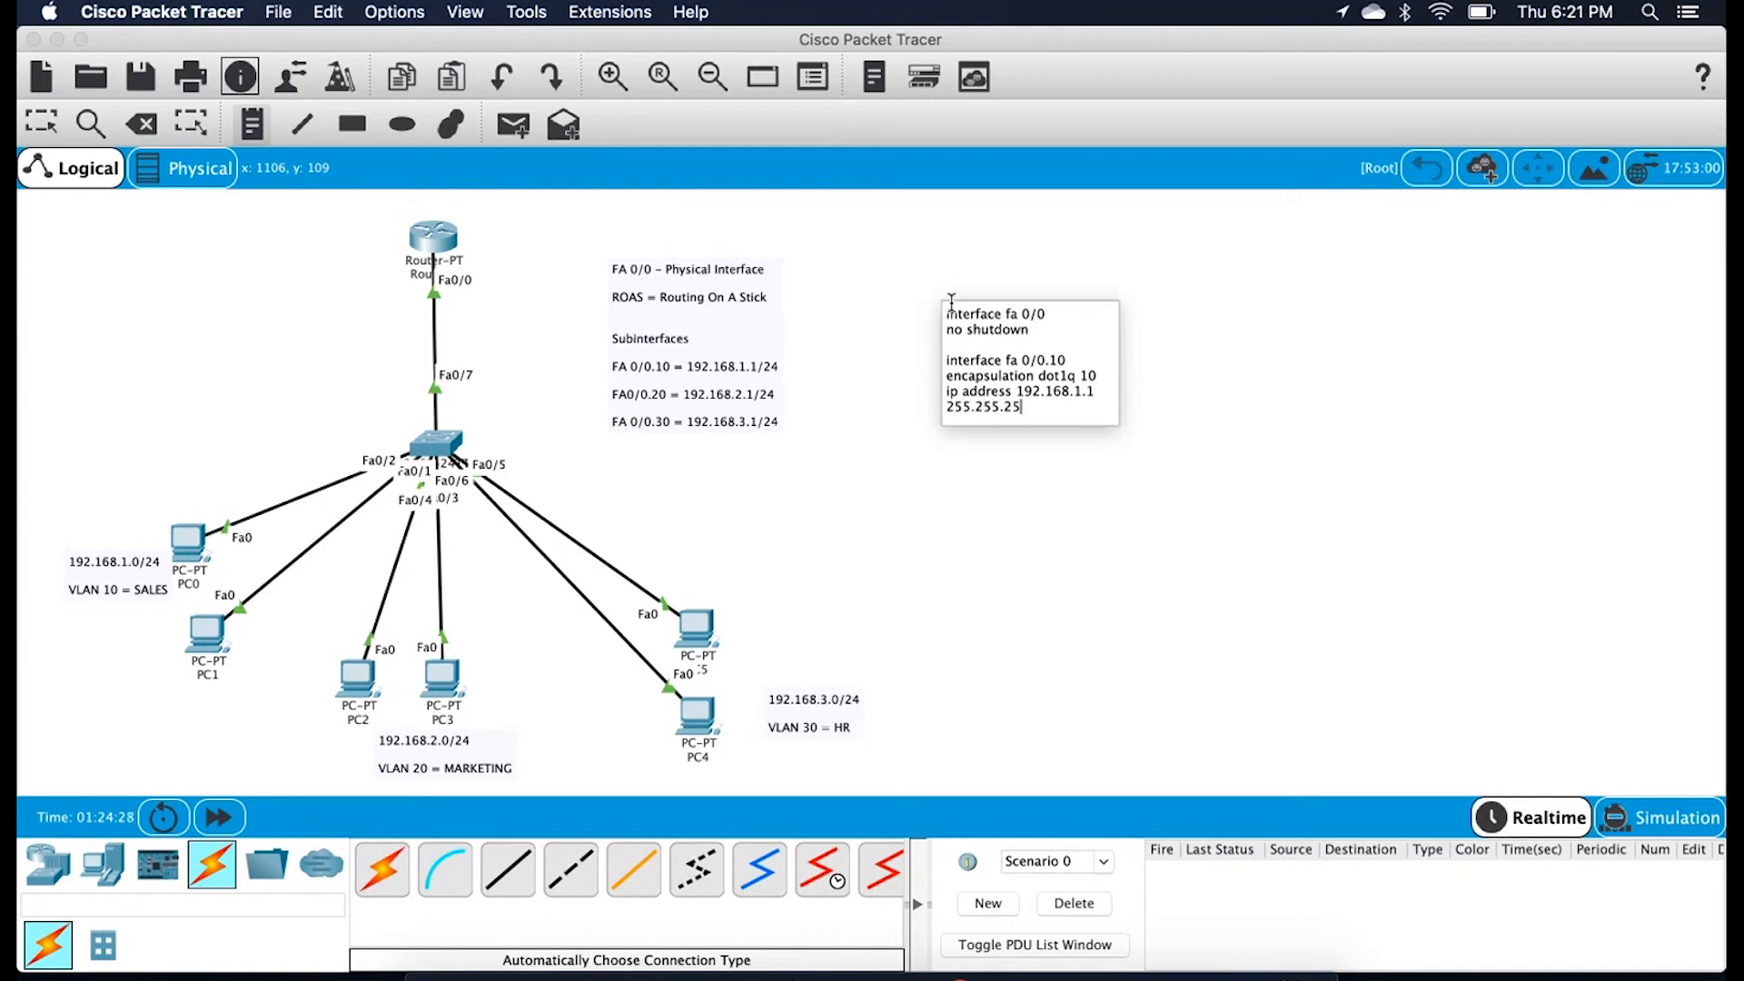